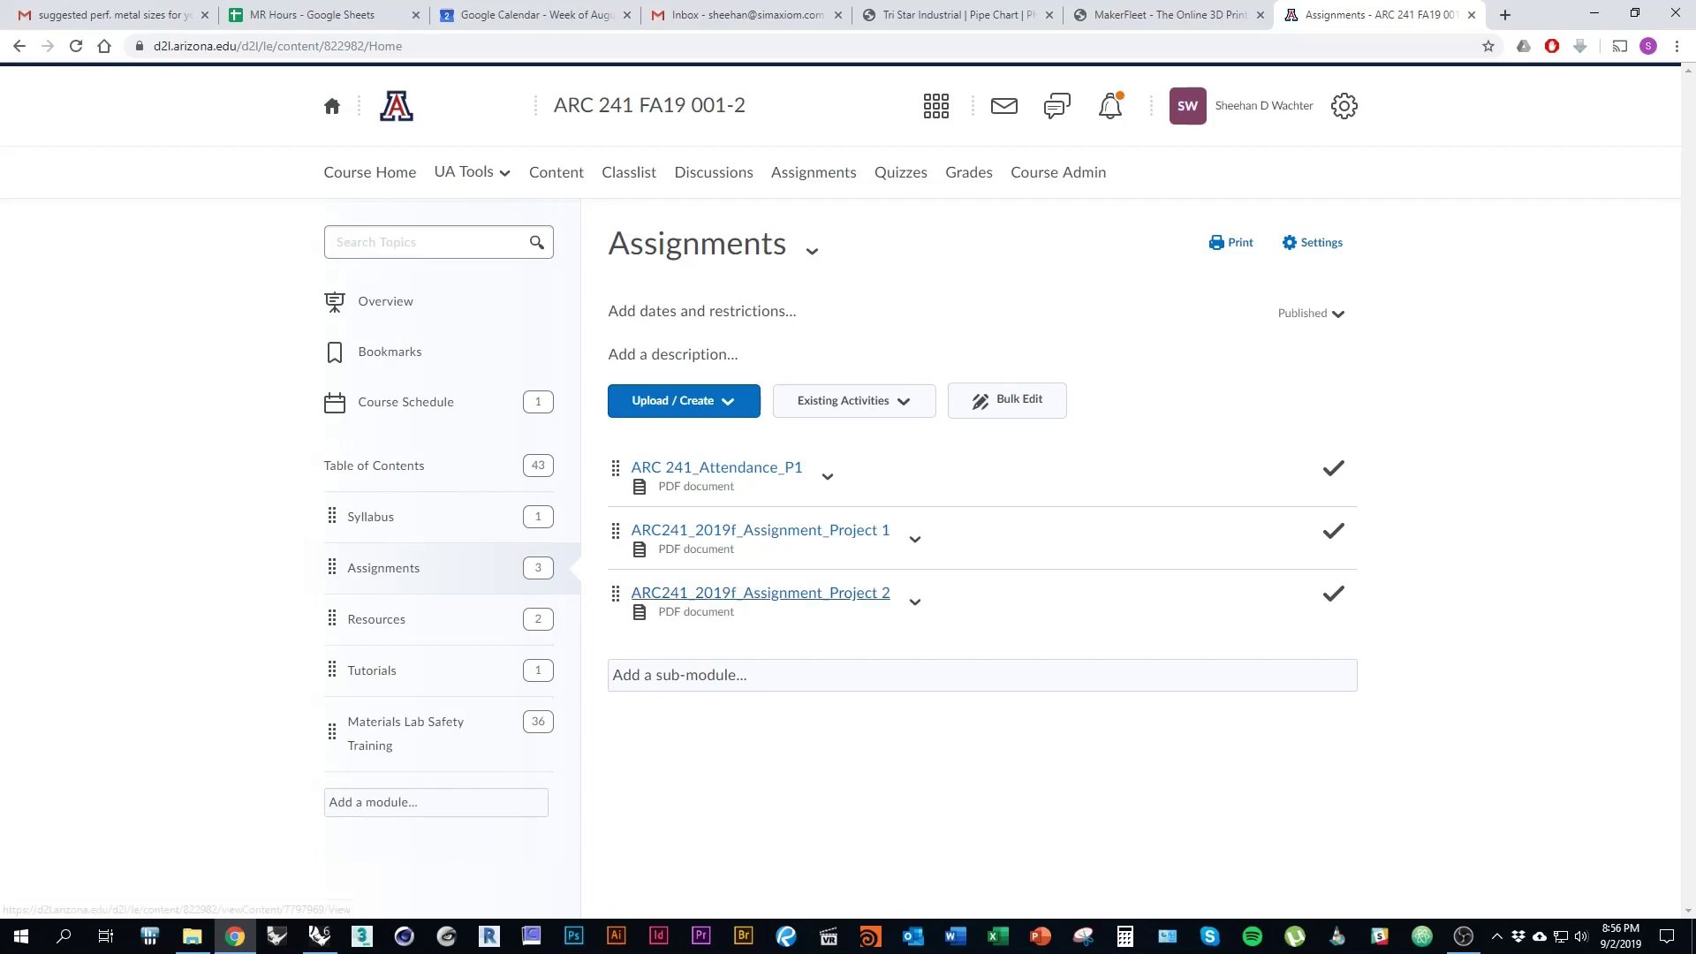
Step: Open the ARC241_2019f_Assignment_Project 2 document from the course assignments and display it in full screen
left_click(832, 596)
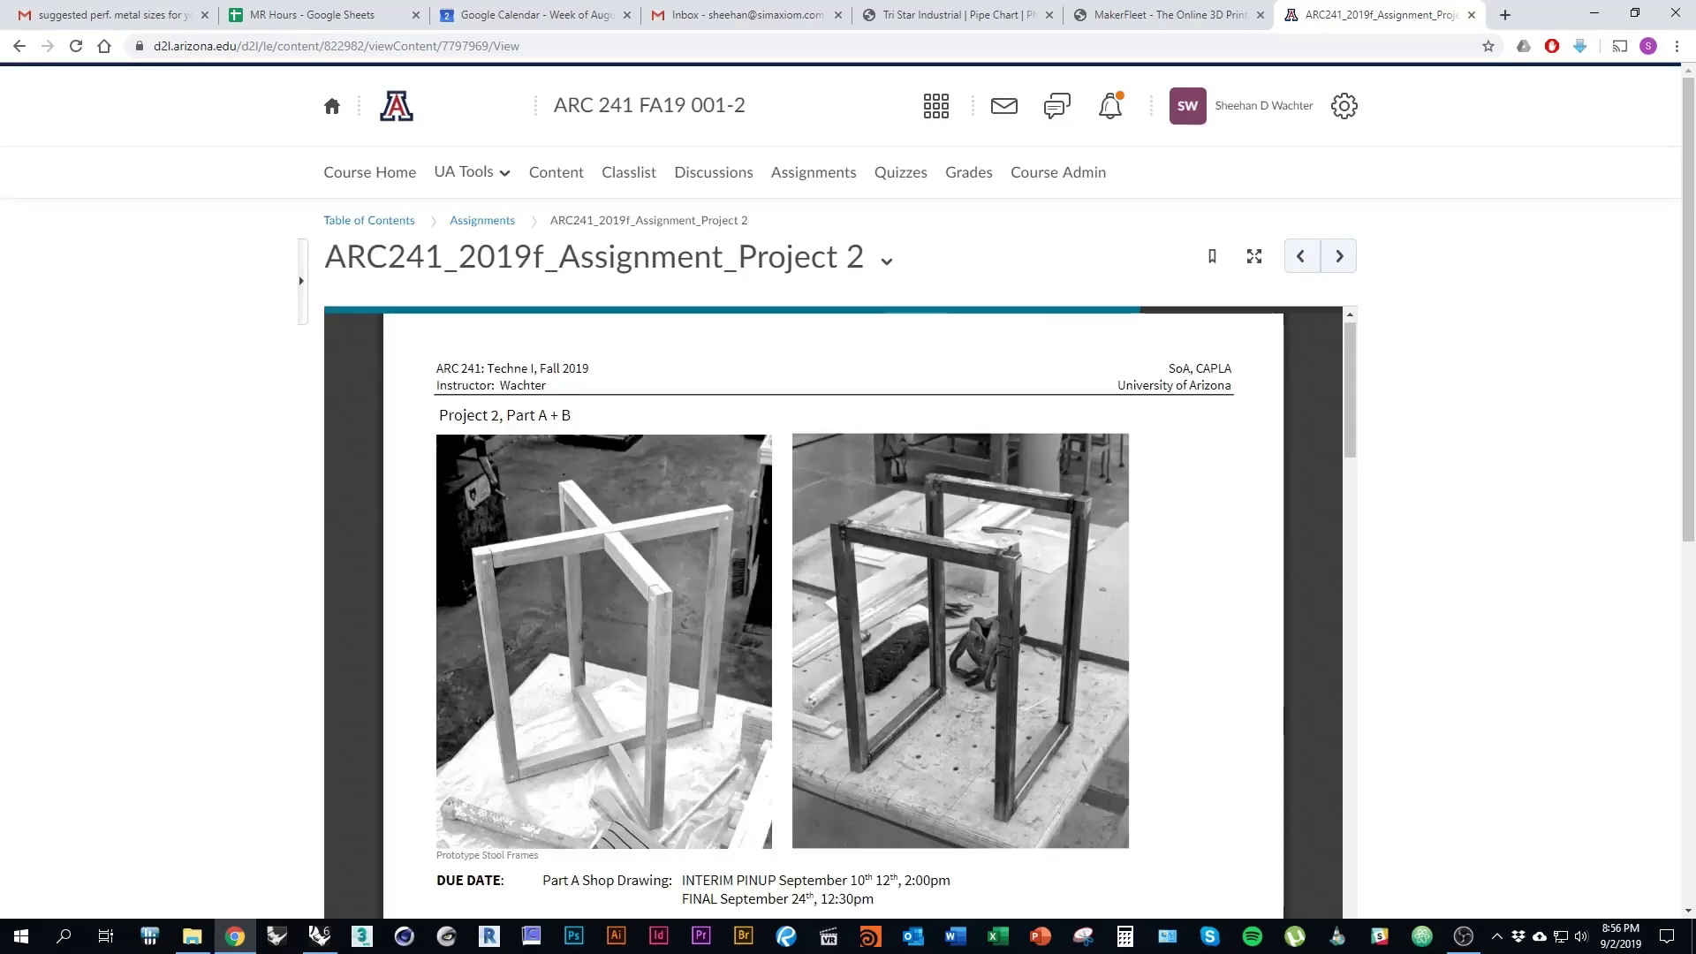
scroll(834, 609, "down", 3)
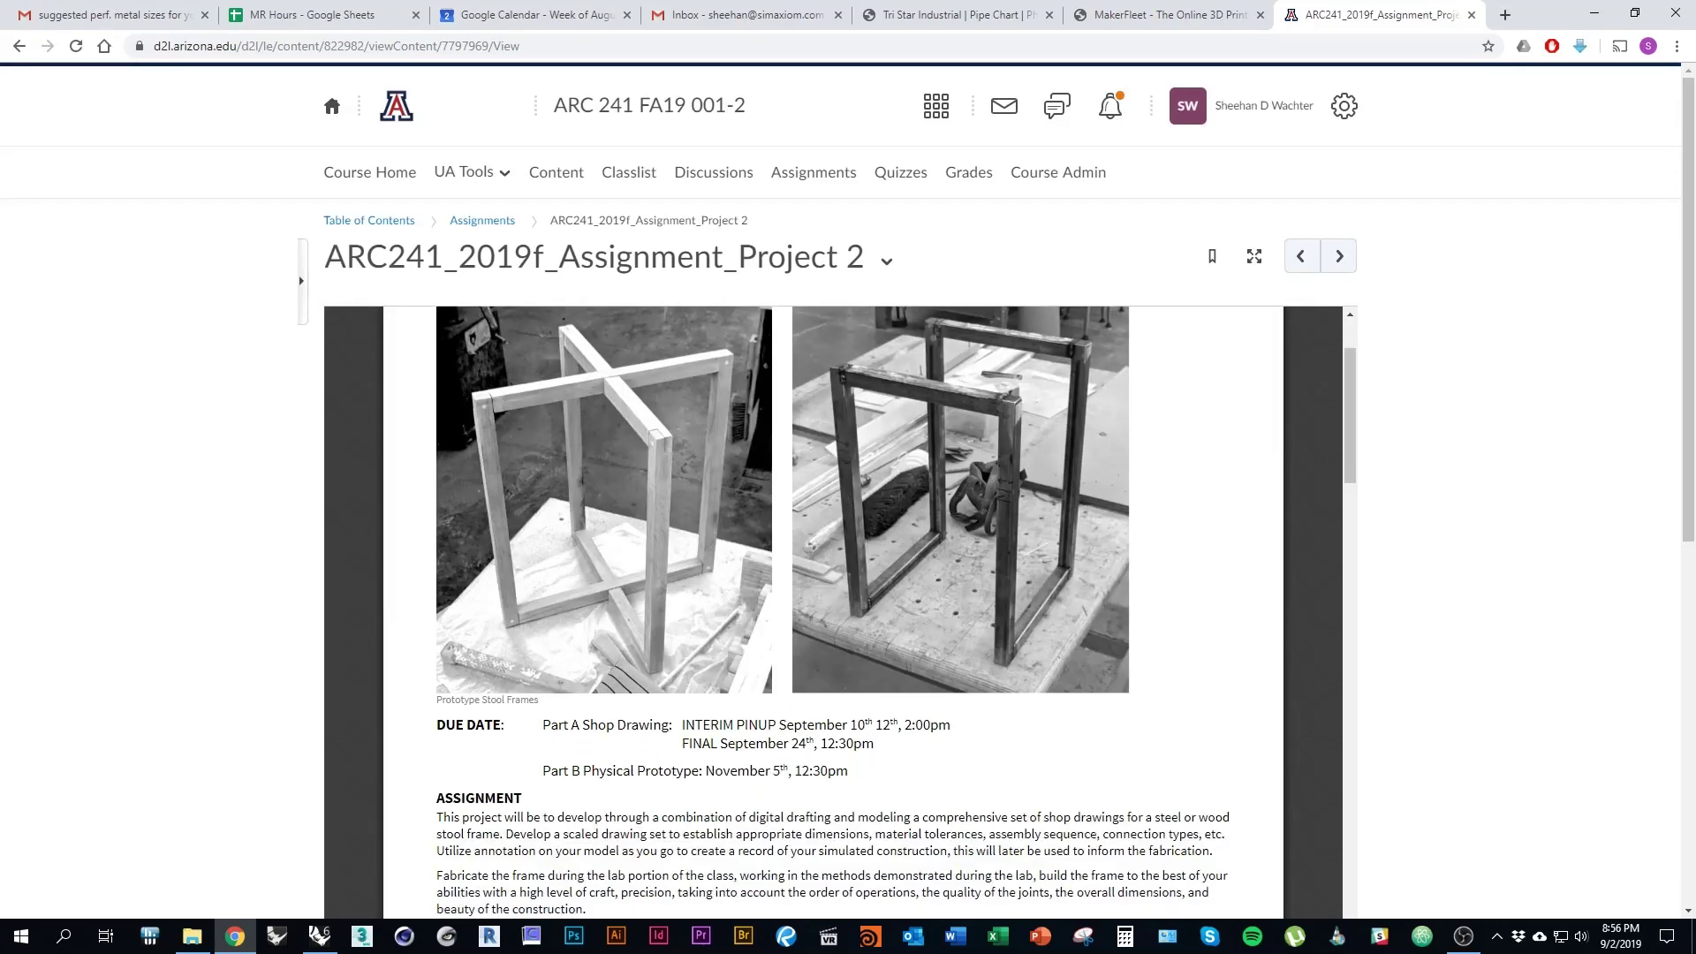
scroll(833, 609, "down", 2)
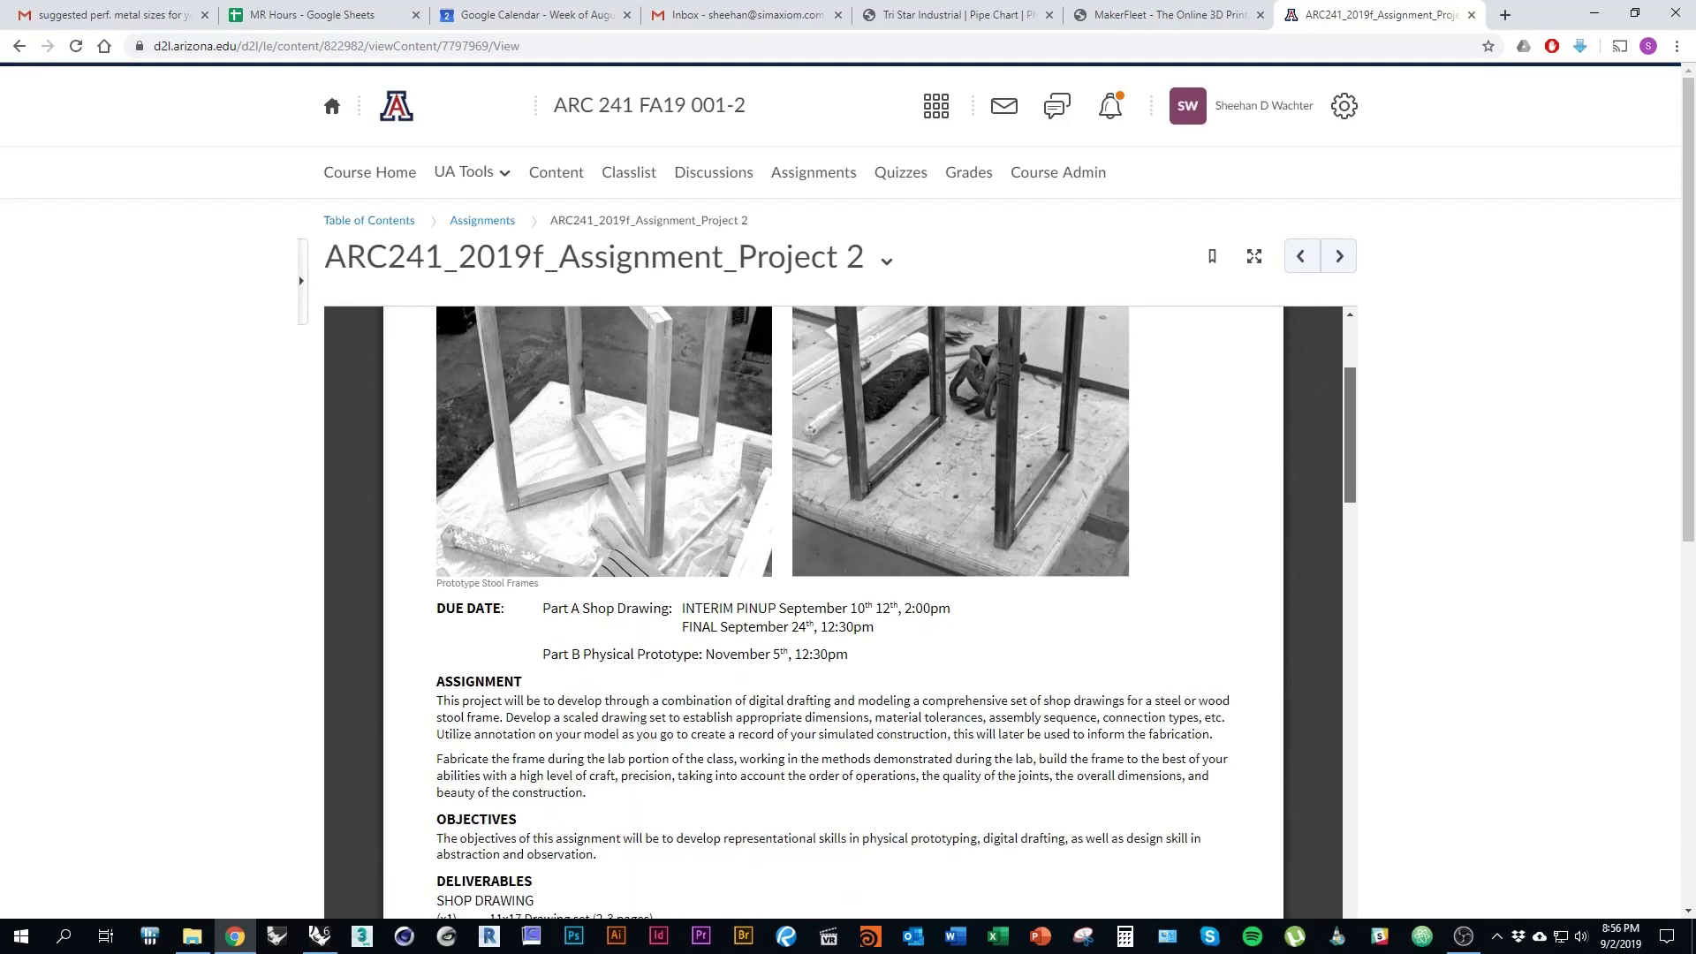
scroll(834, 610, "down", 3)
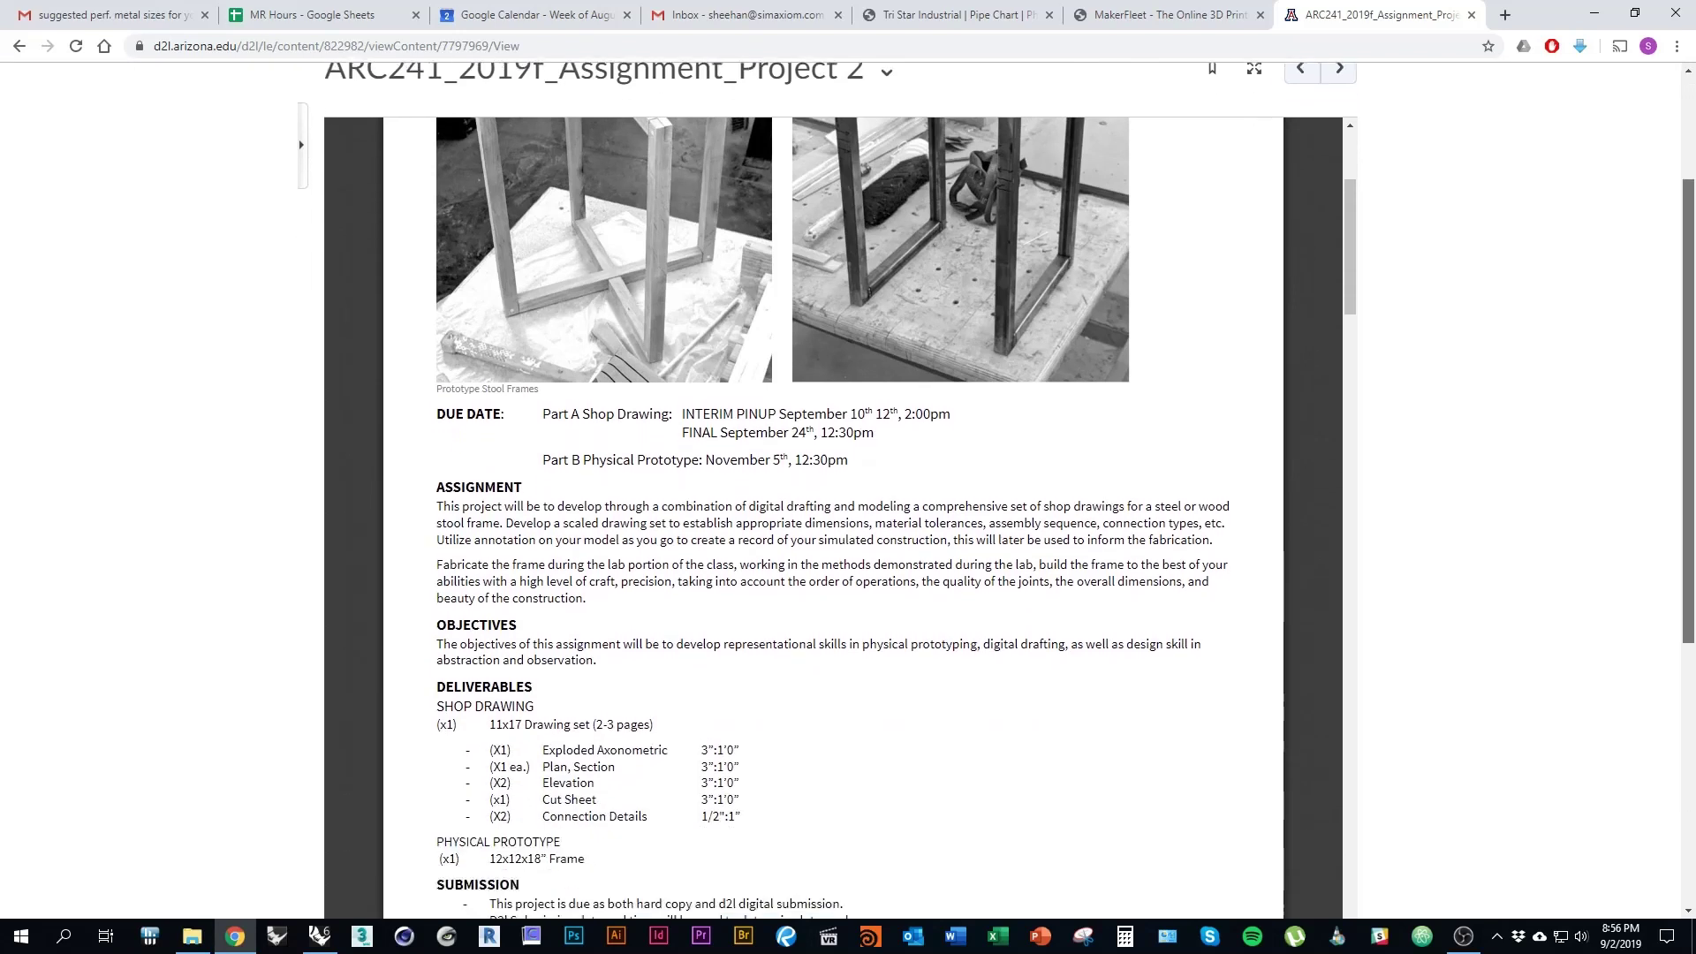
scroll(834, 610, "up", 3)
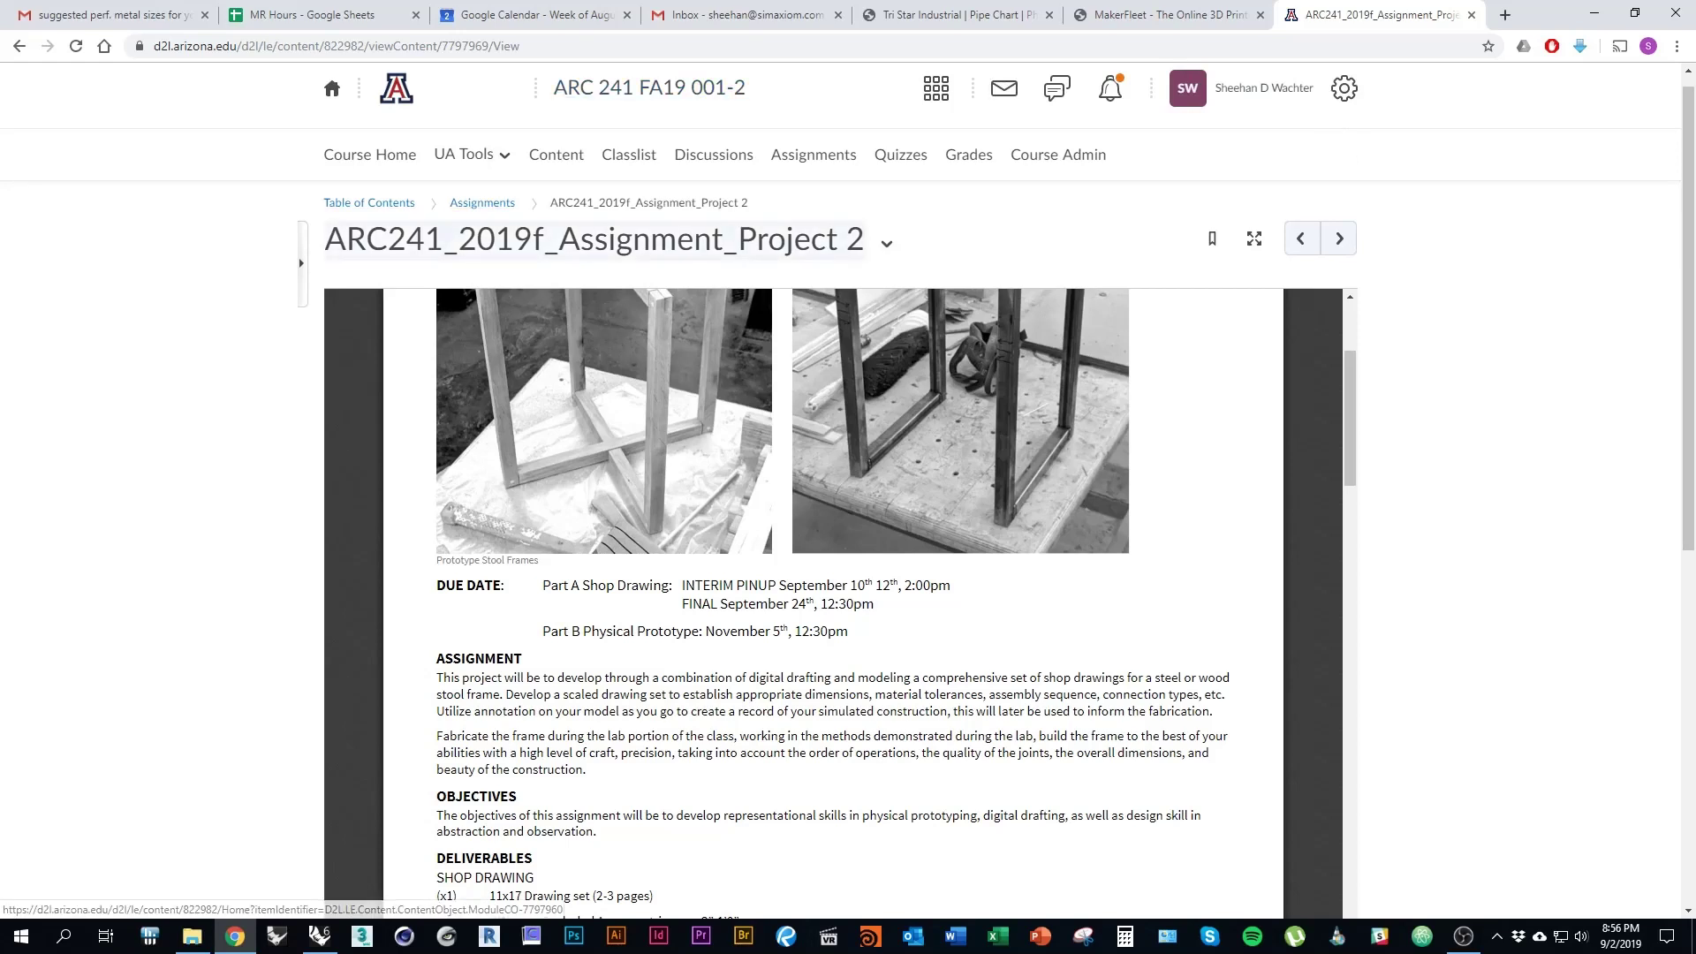
left_click(1253, 238)
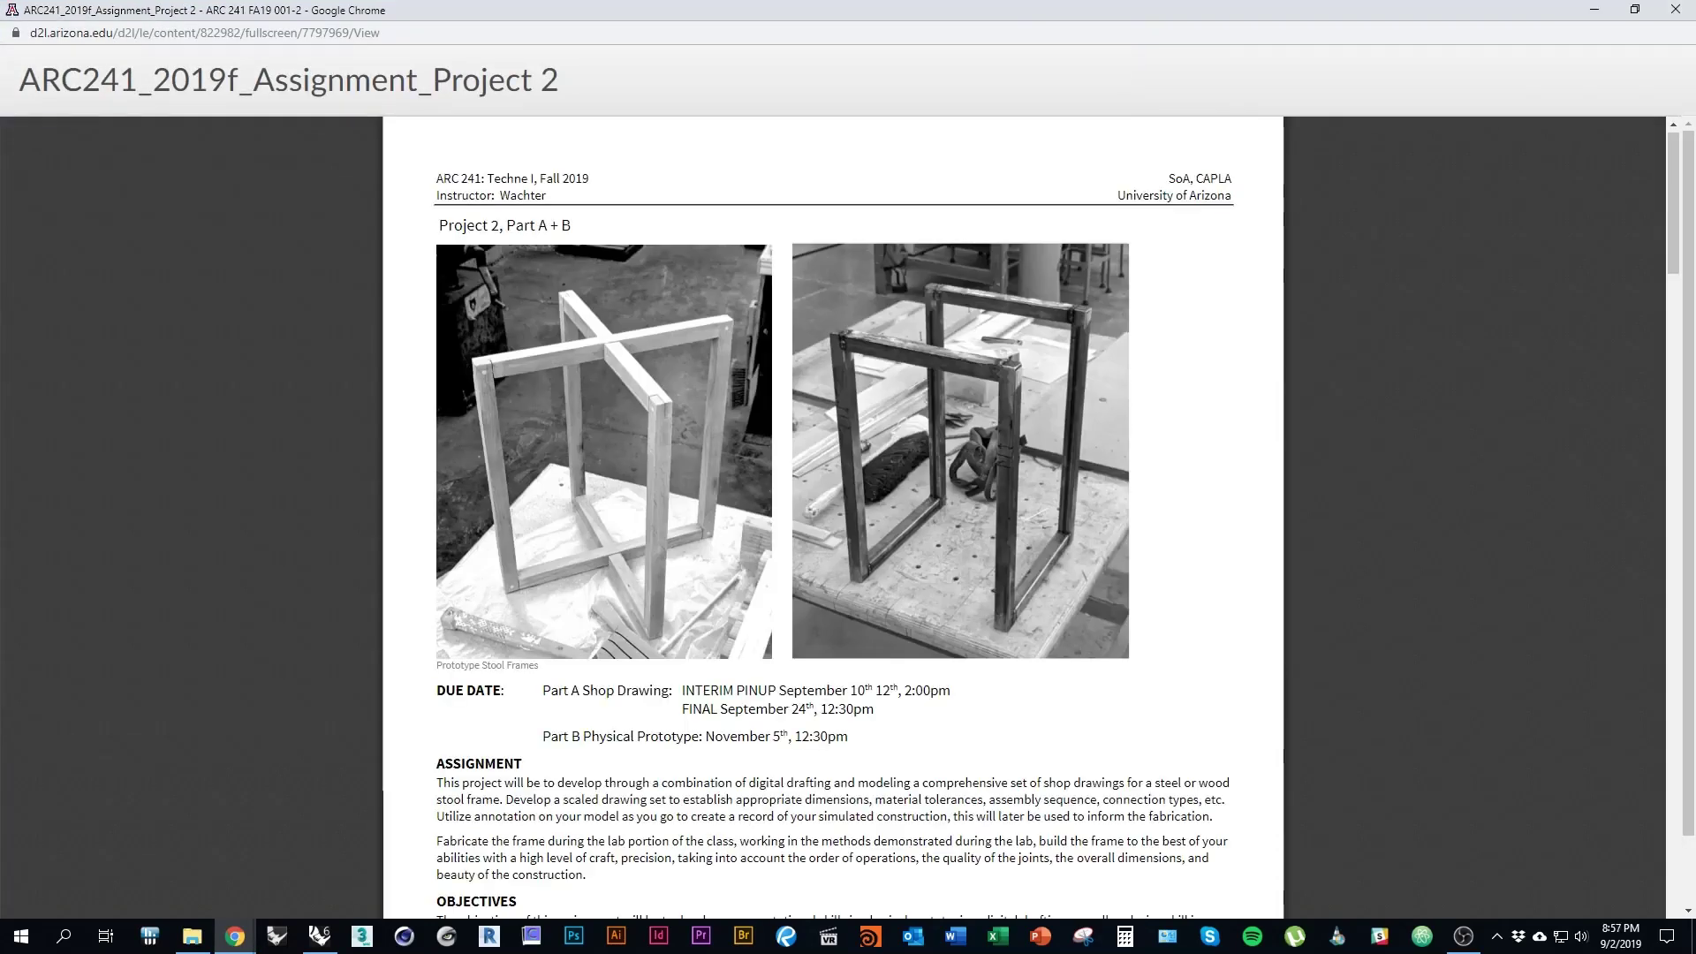
Step: Examine the Project 2 brief's due dates, assignment text, shop drawing deliverables with their scales, and the prototype frame photos
scroll(833, 518, "down", 4)
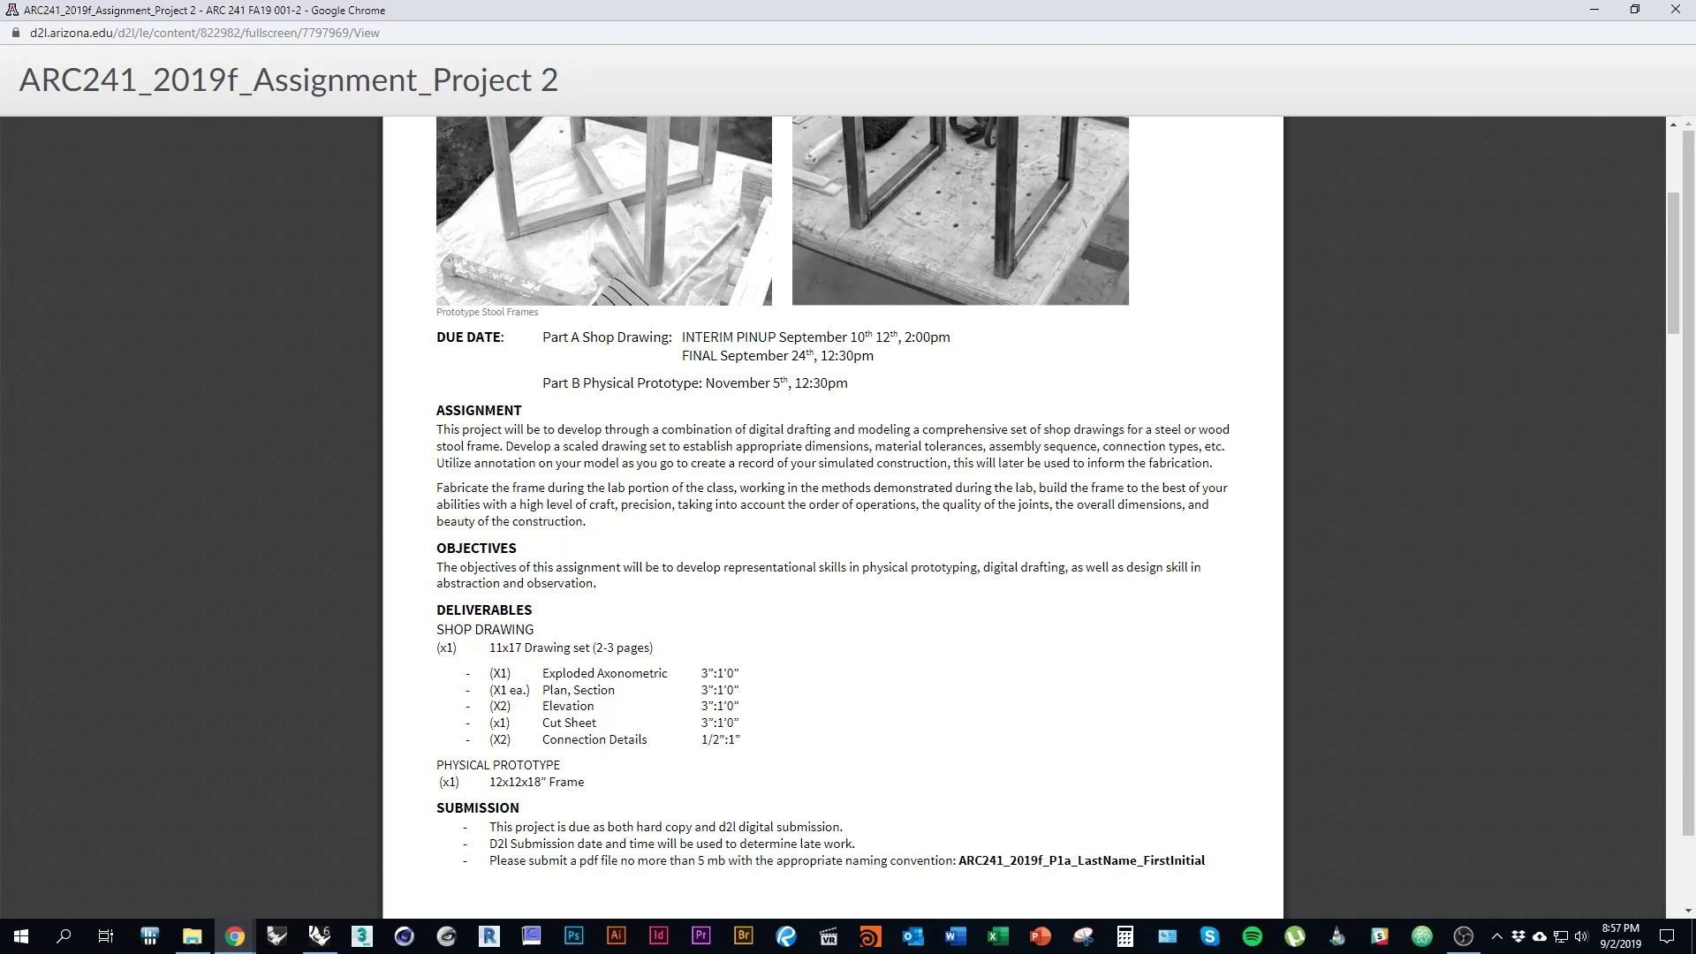
left_click_drag(490, 673, 740, 739)
scroll(833, 517, "up", 2)
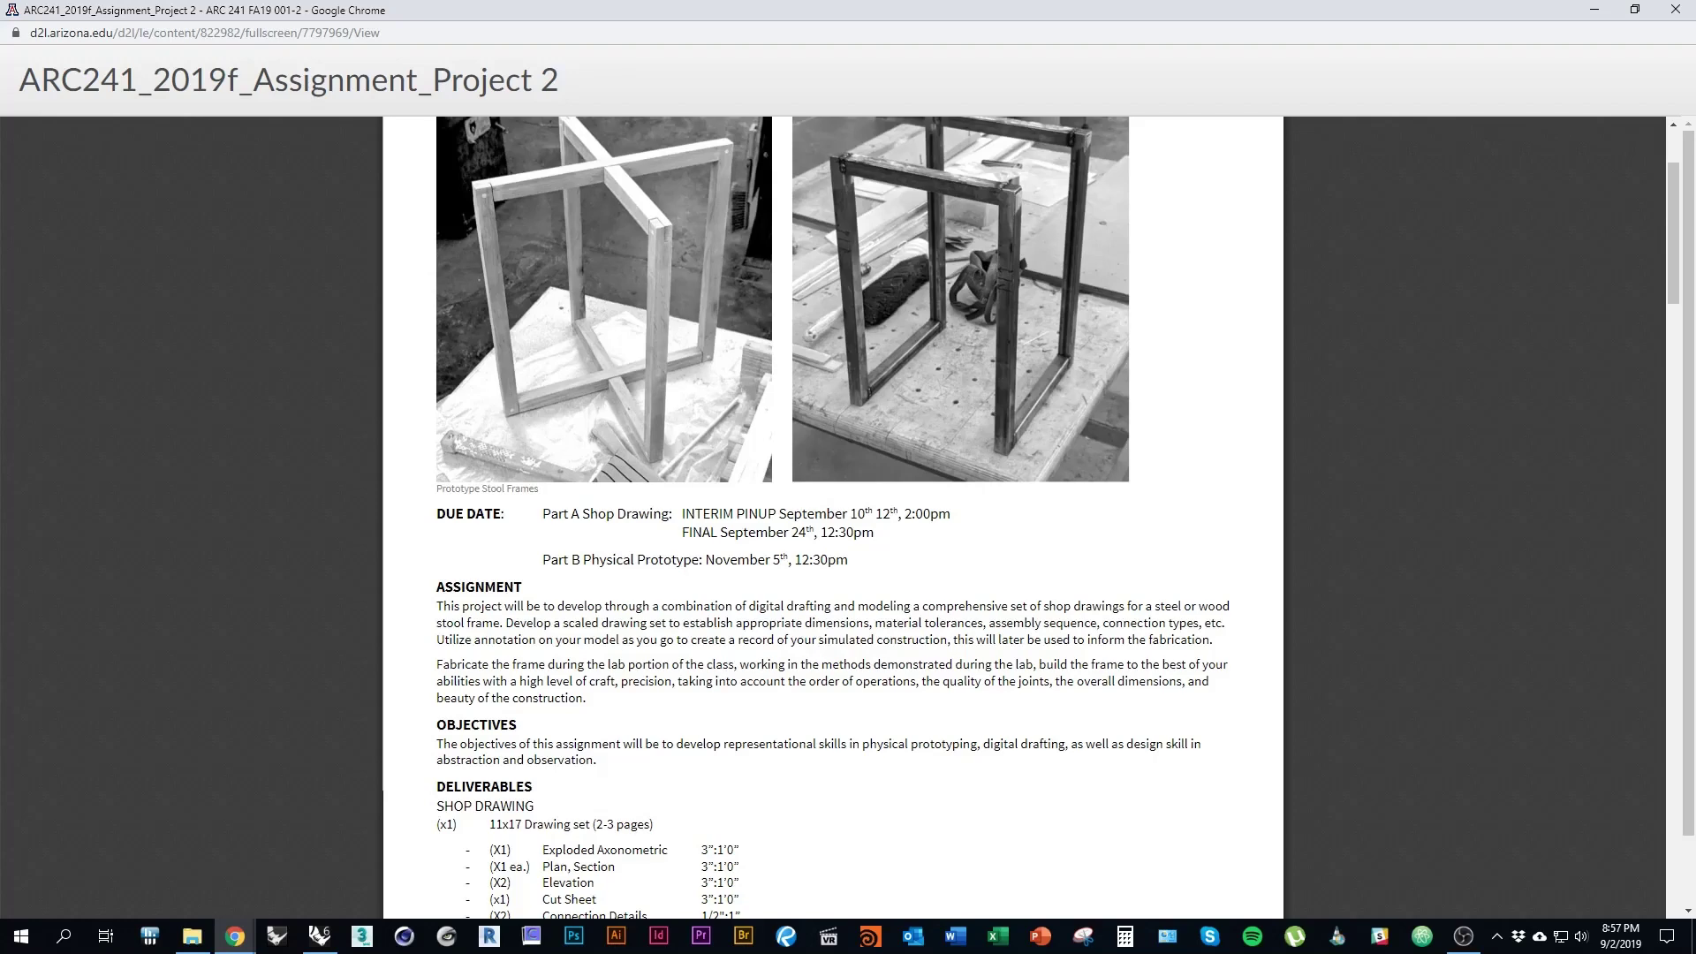
scroll(833, 517, "down", 2)
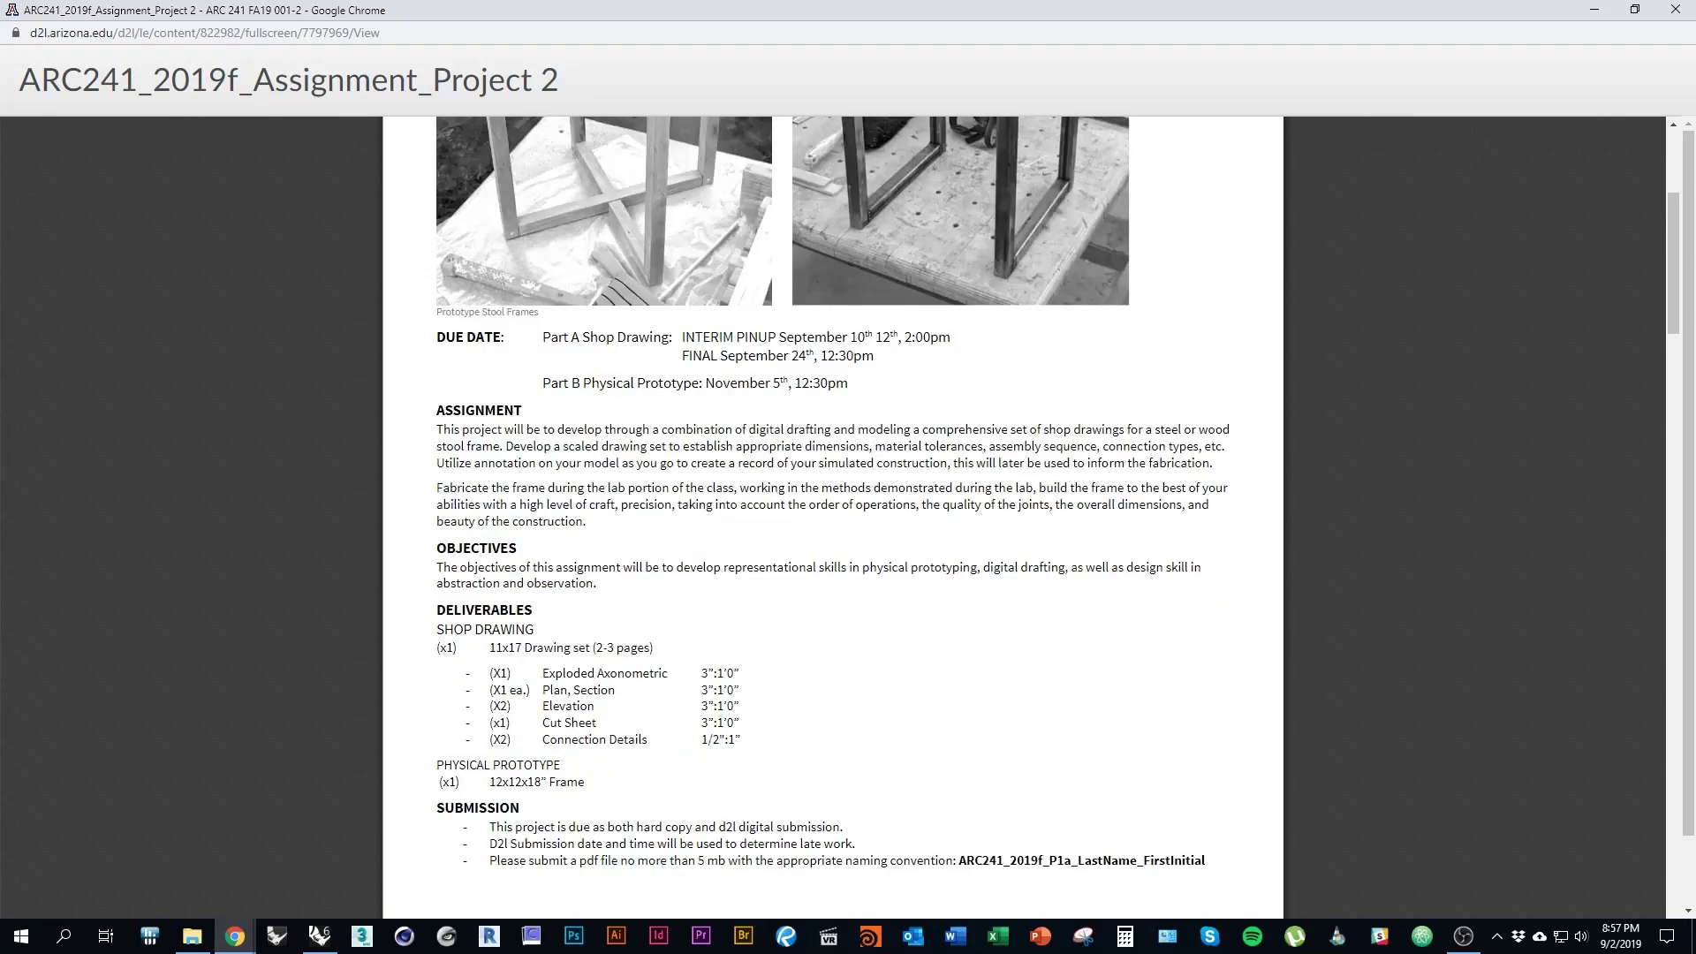
scroll(832, 517, "up", 1)
scroll(833, 517, "up", 2)
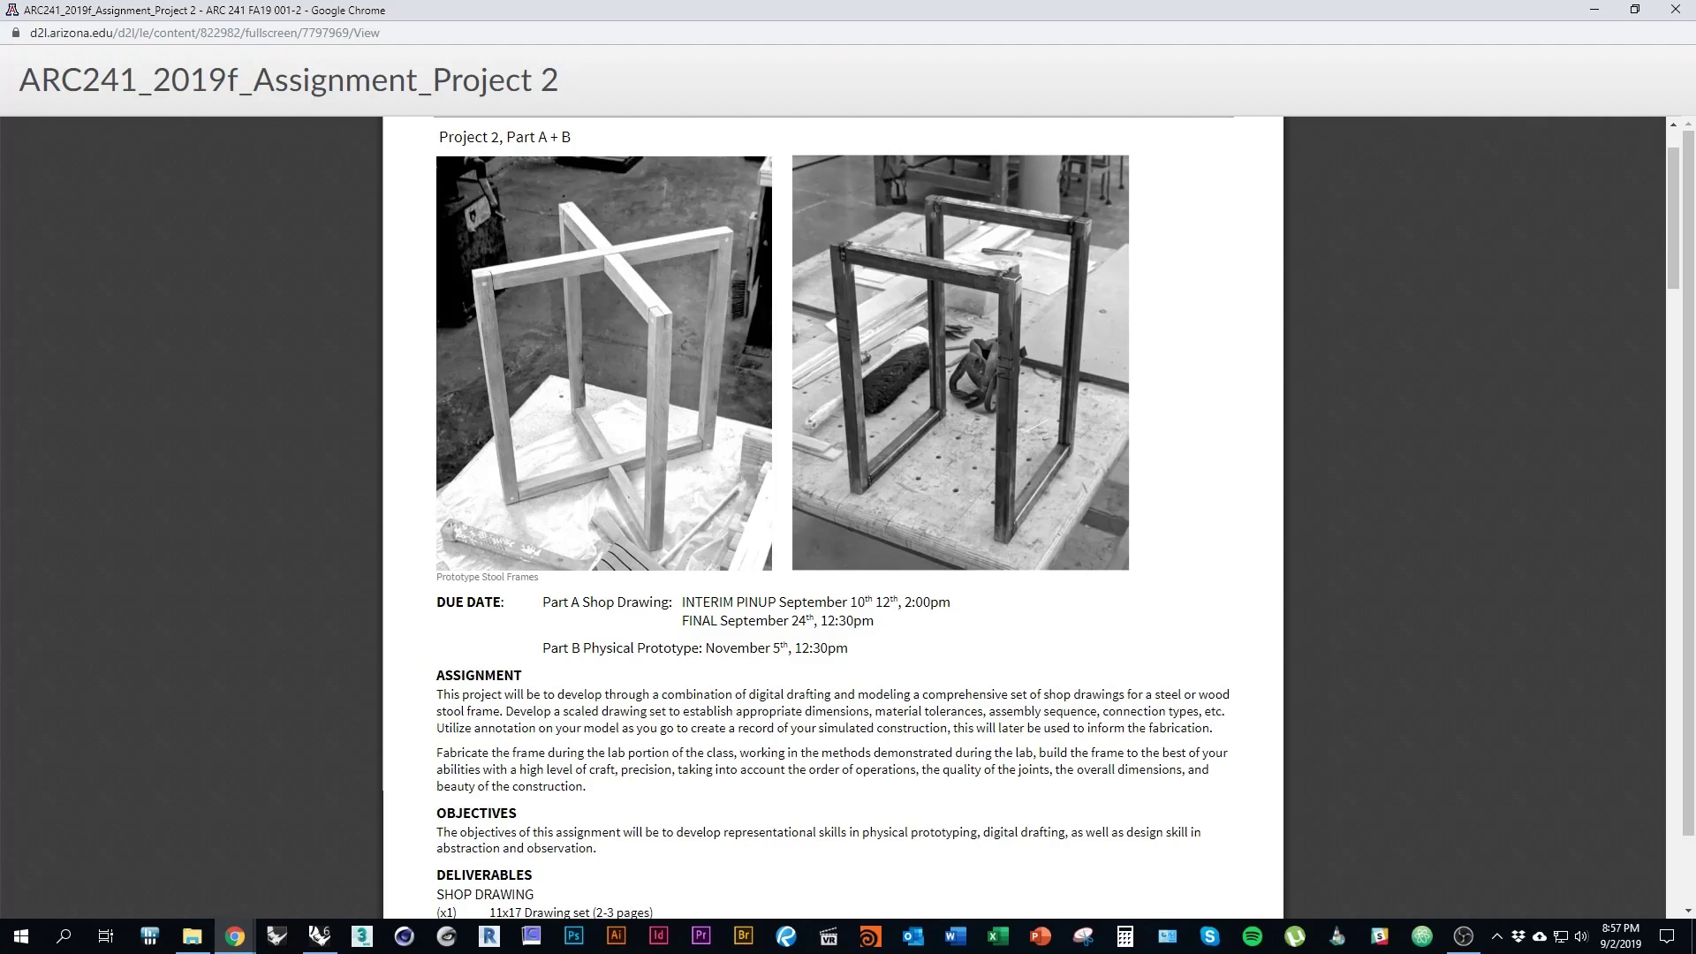
scroll(833, 517, "up", 1)
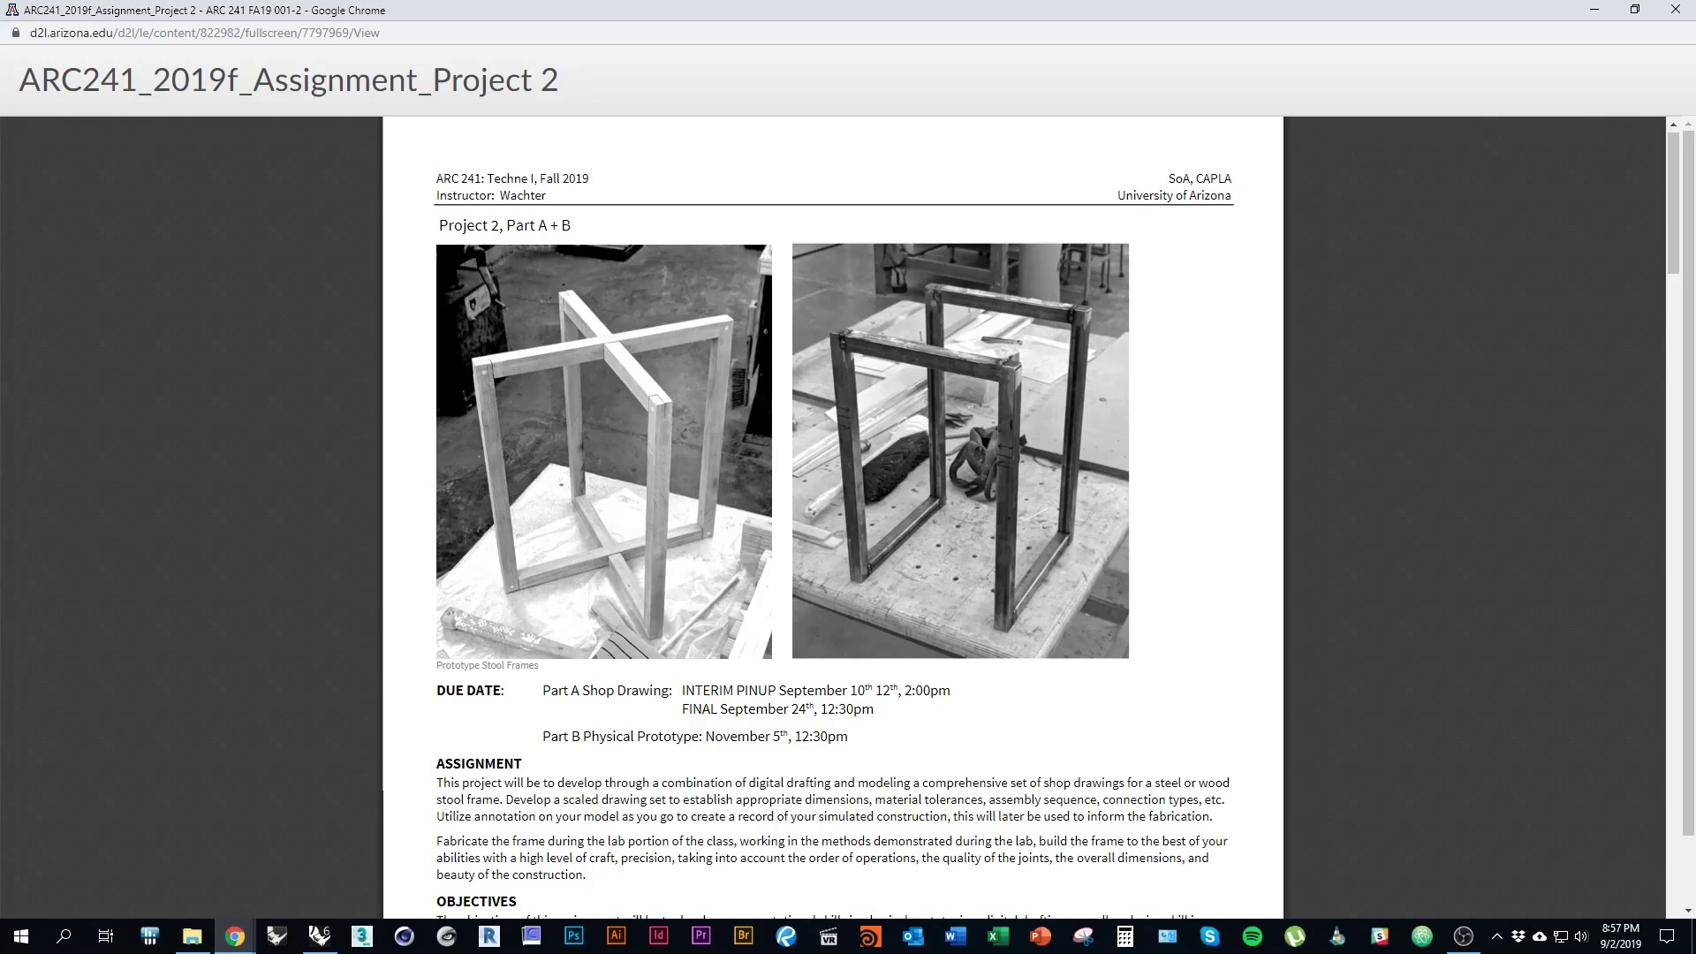
key("alt+Tab")
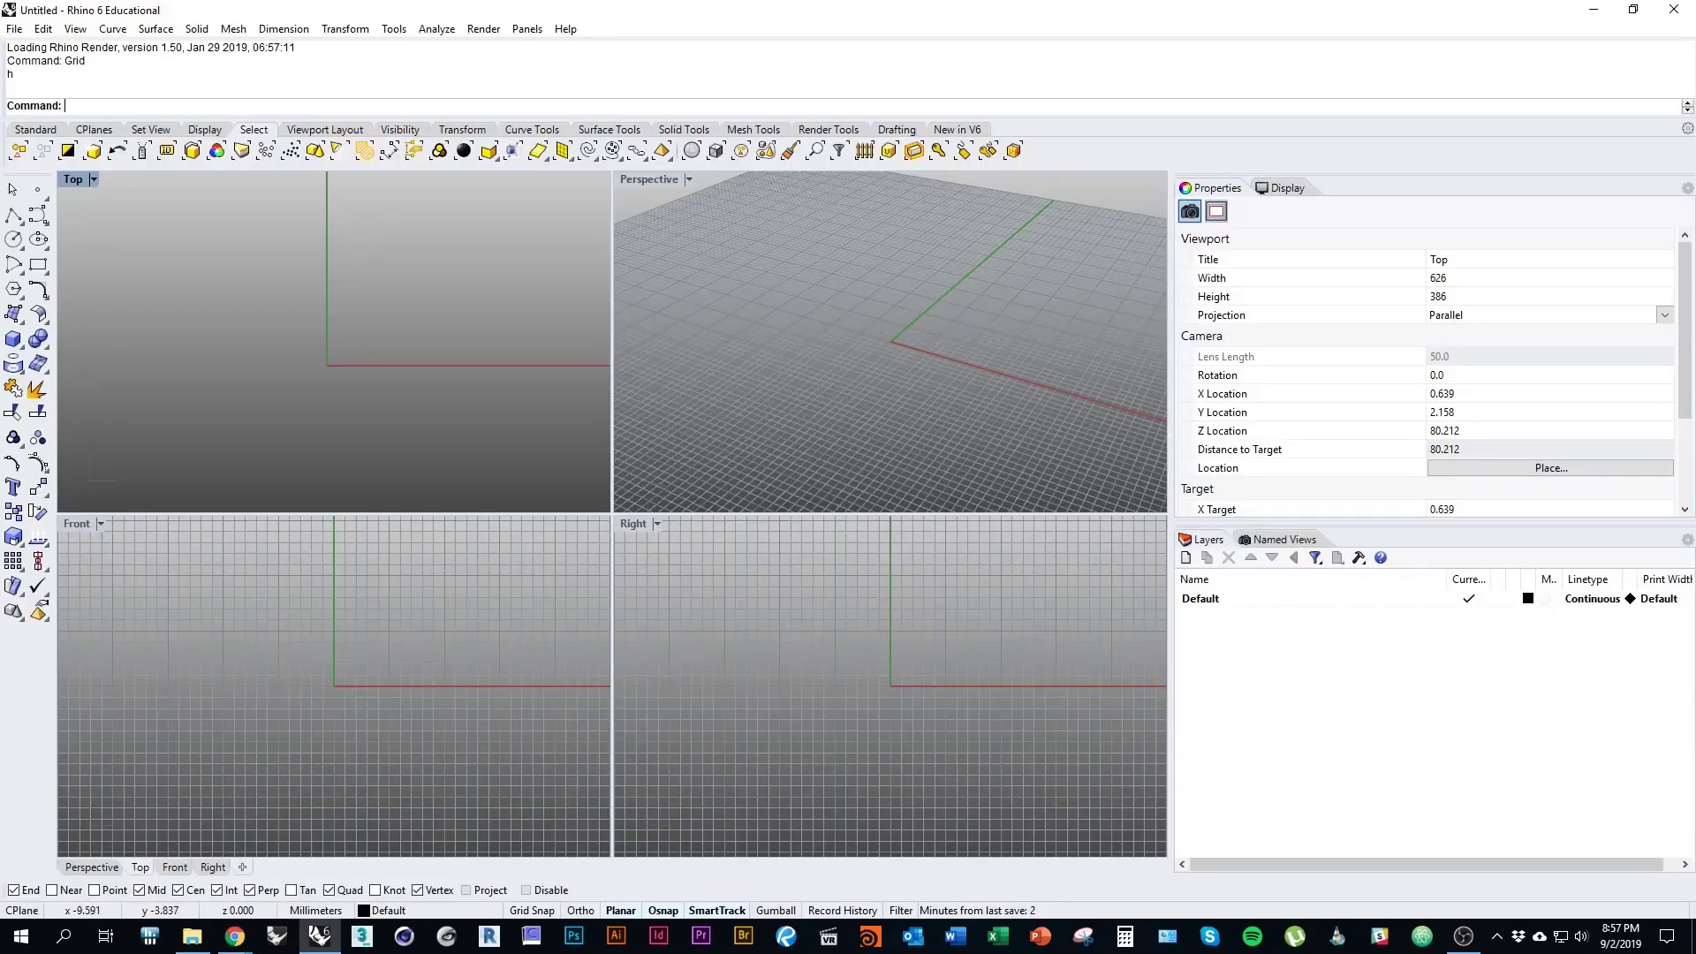
key("alt+Tab")
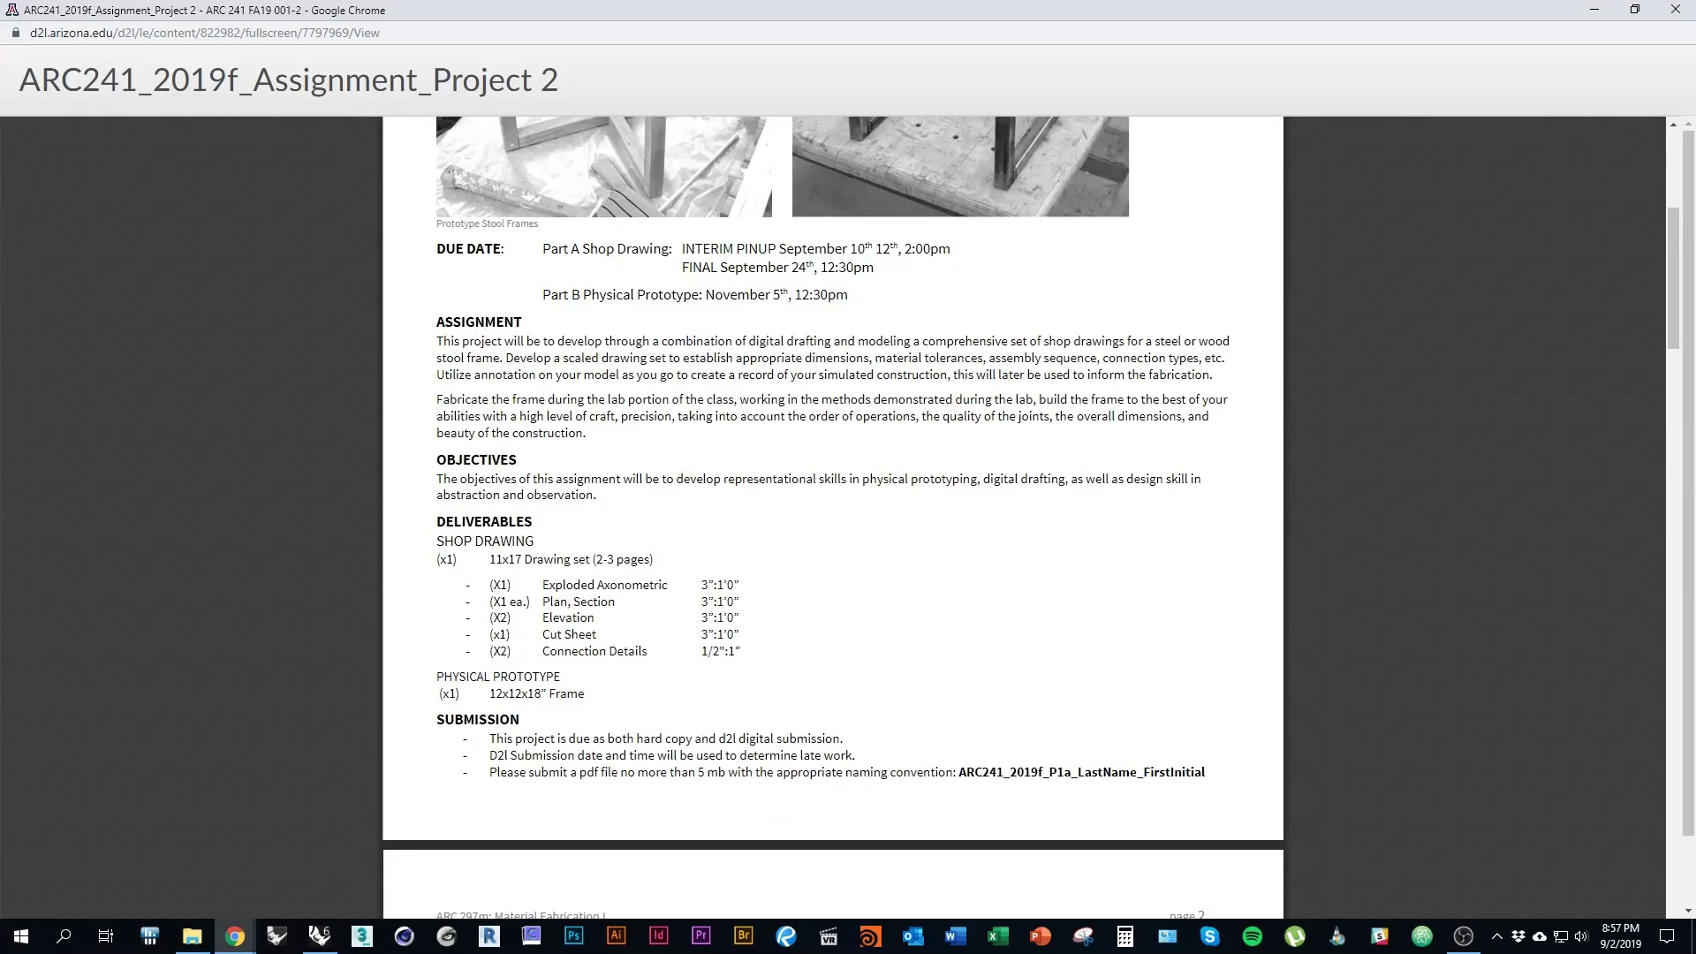
mouse_move(543, 601)
left_mouse_down()
mouse_move(612, 601)
mouse_move(539, 618)
left_mouse_up()
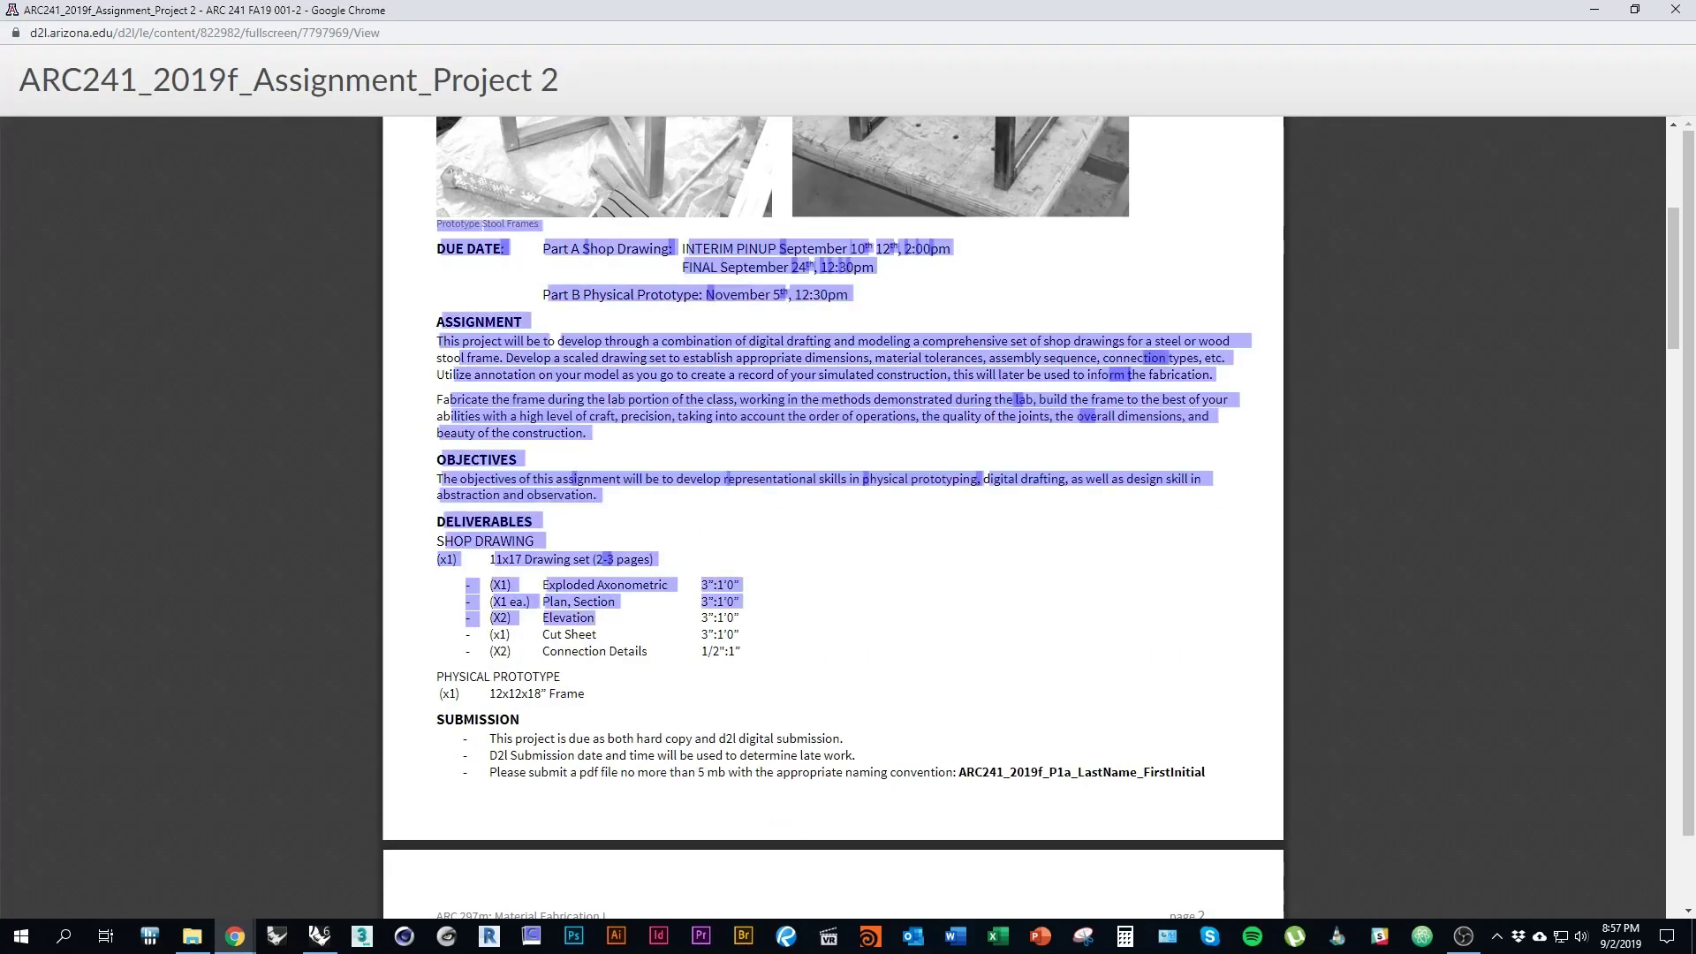
left_click(539, 618)
scroll(832, 517, "up", 1)
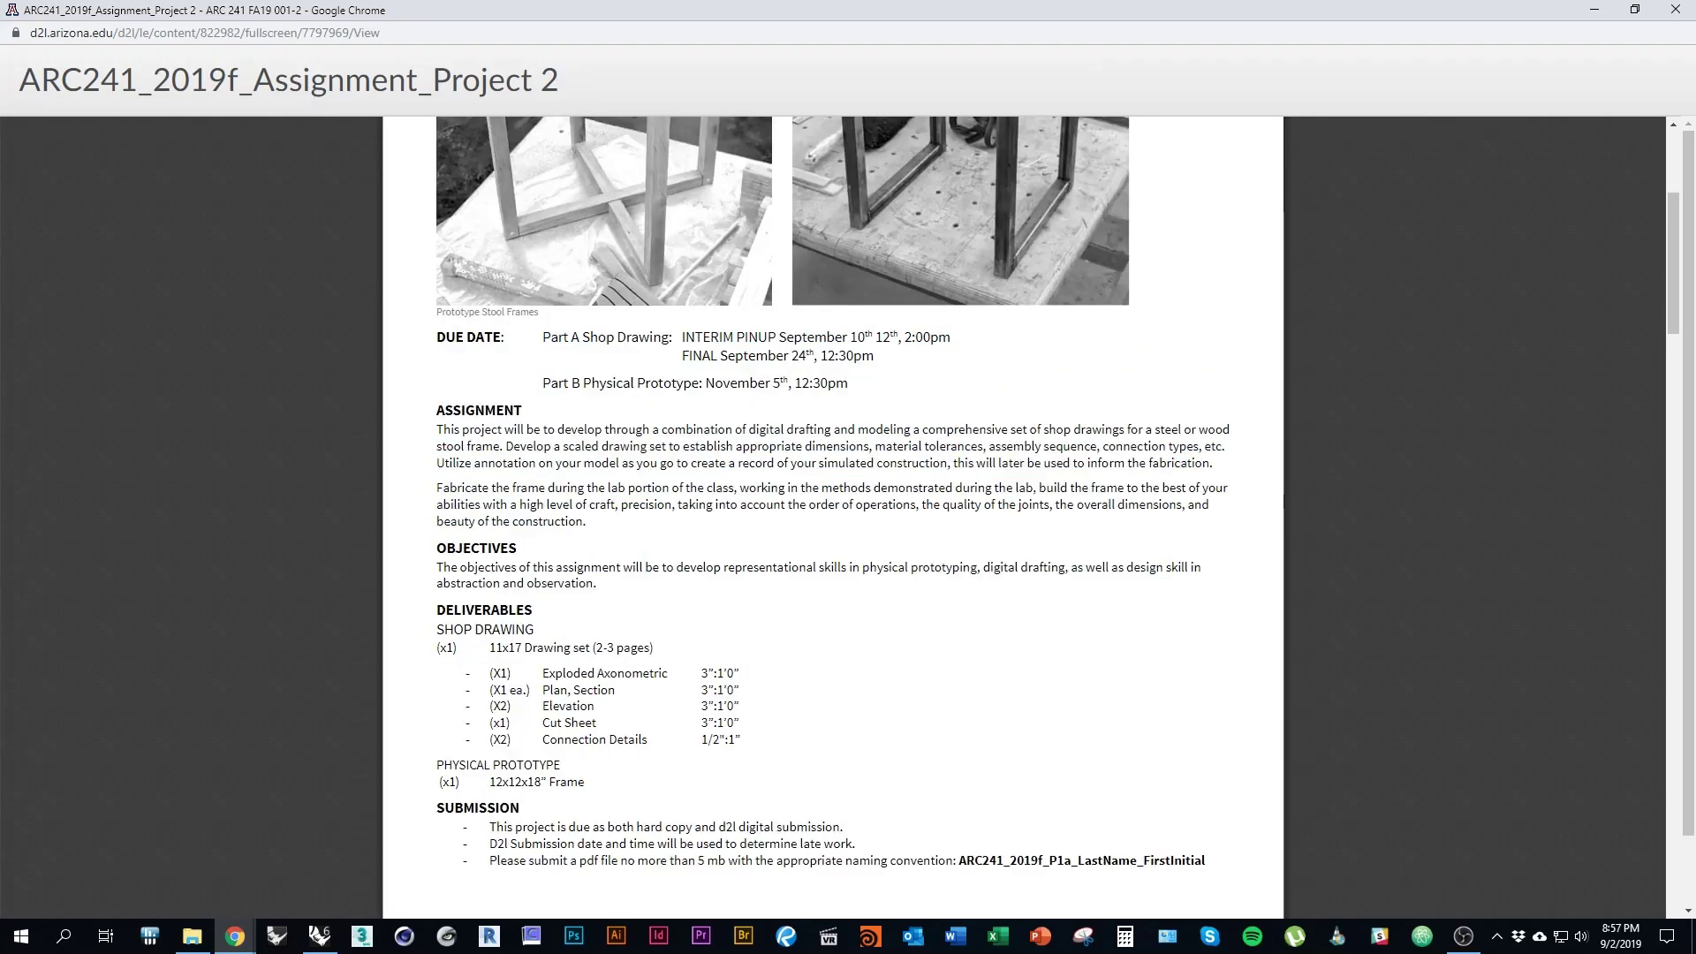
Step: Switch to Rhino and maximize the Top viewport, with the origin toward its lower-left area
left_click(319, 936)
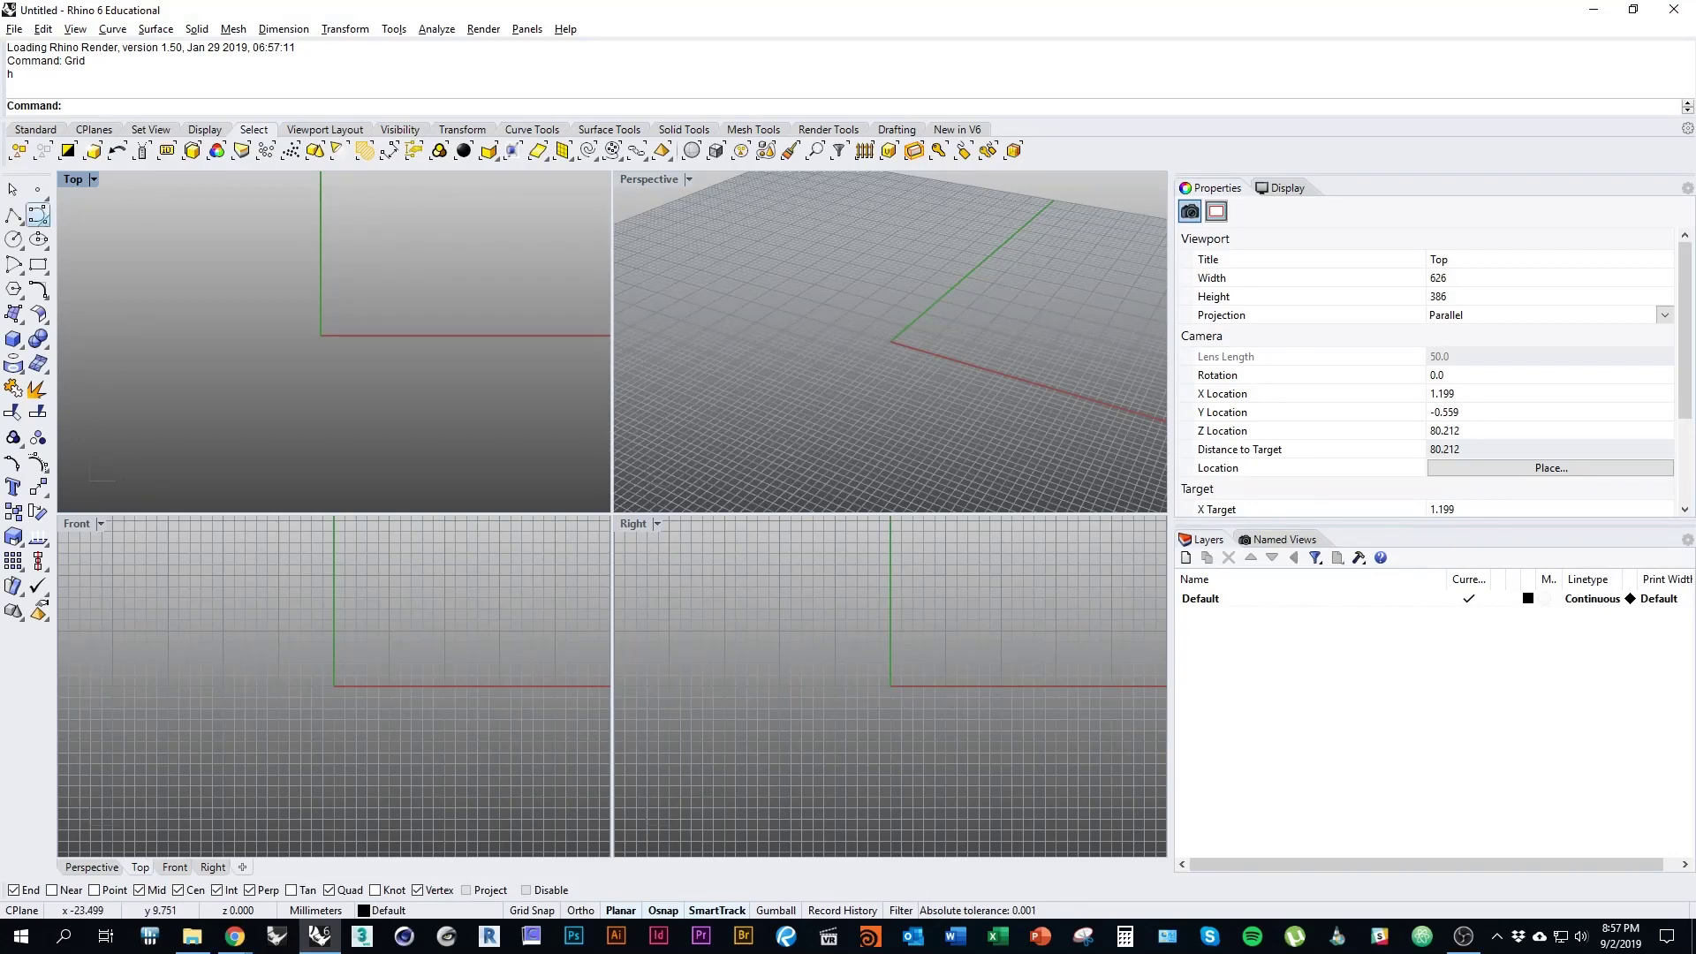
double_click(72, 179)
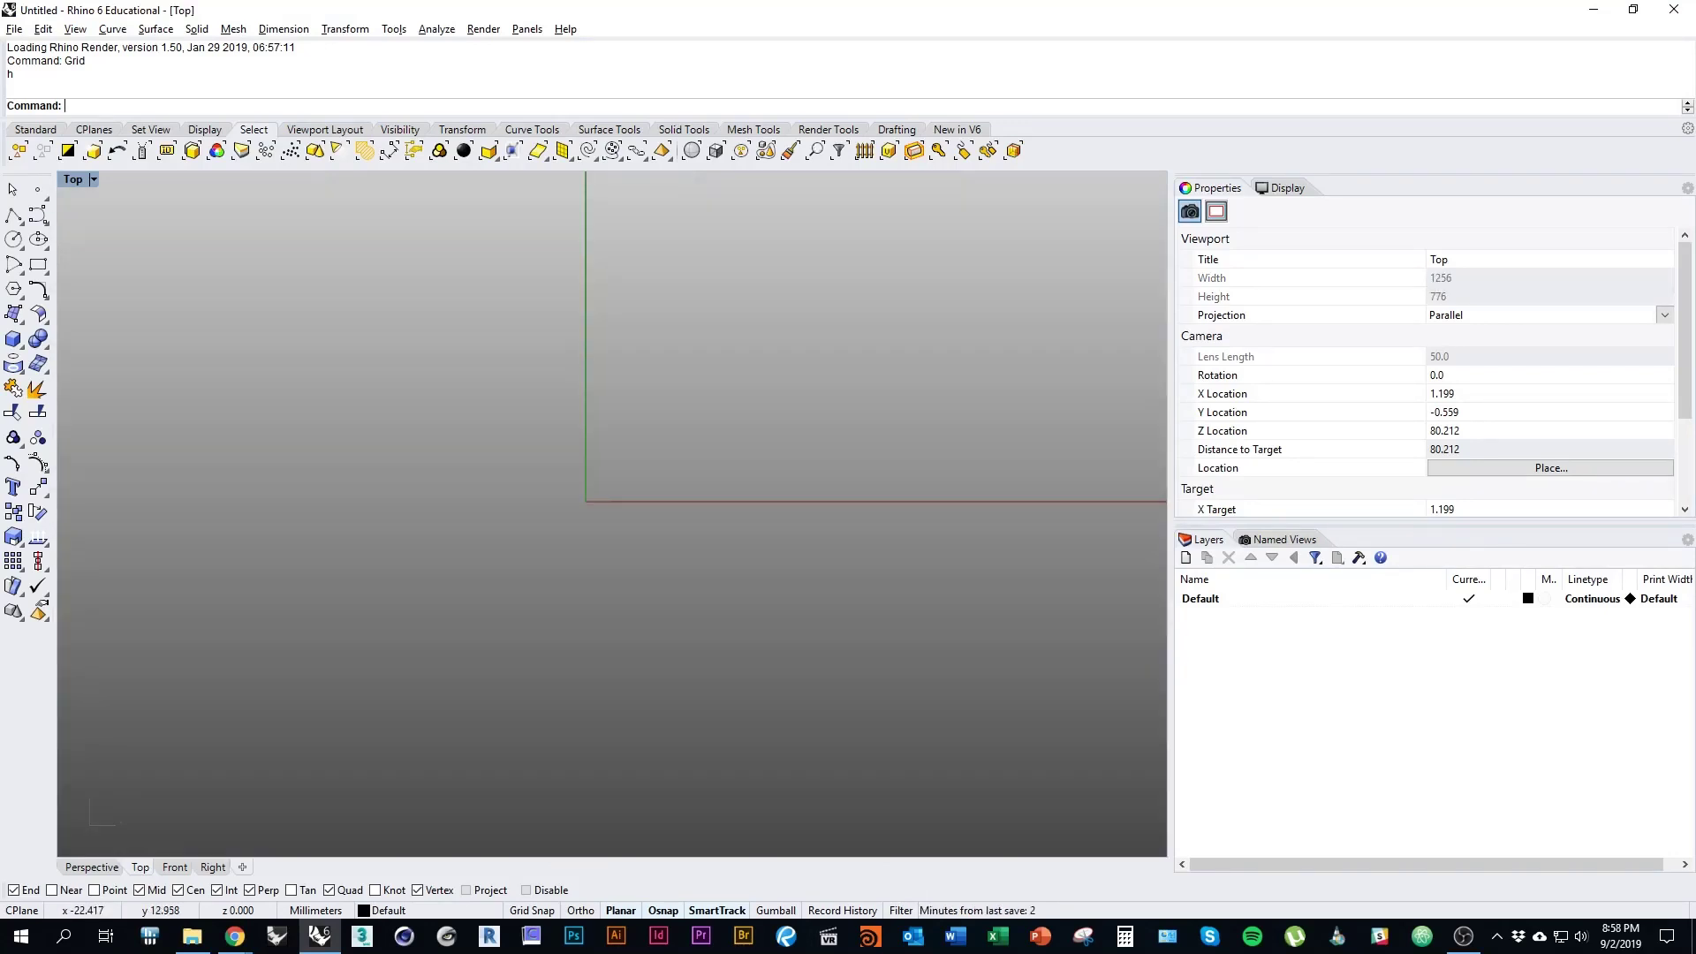
right_click_drag(942, 628, 728, 783)
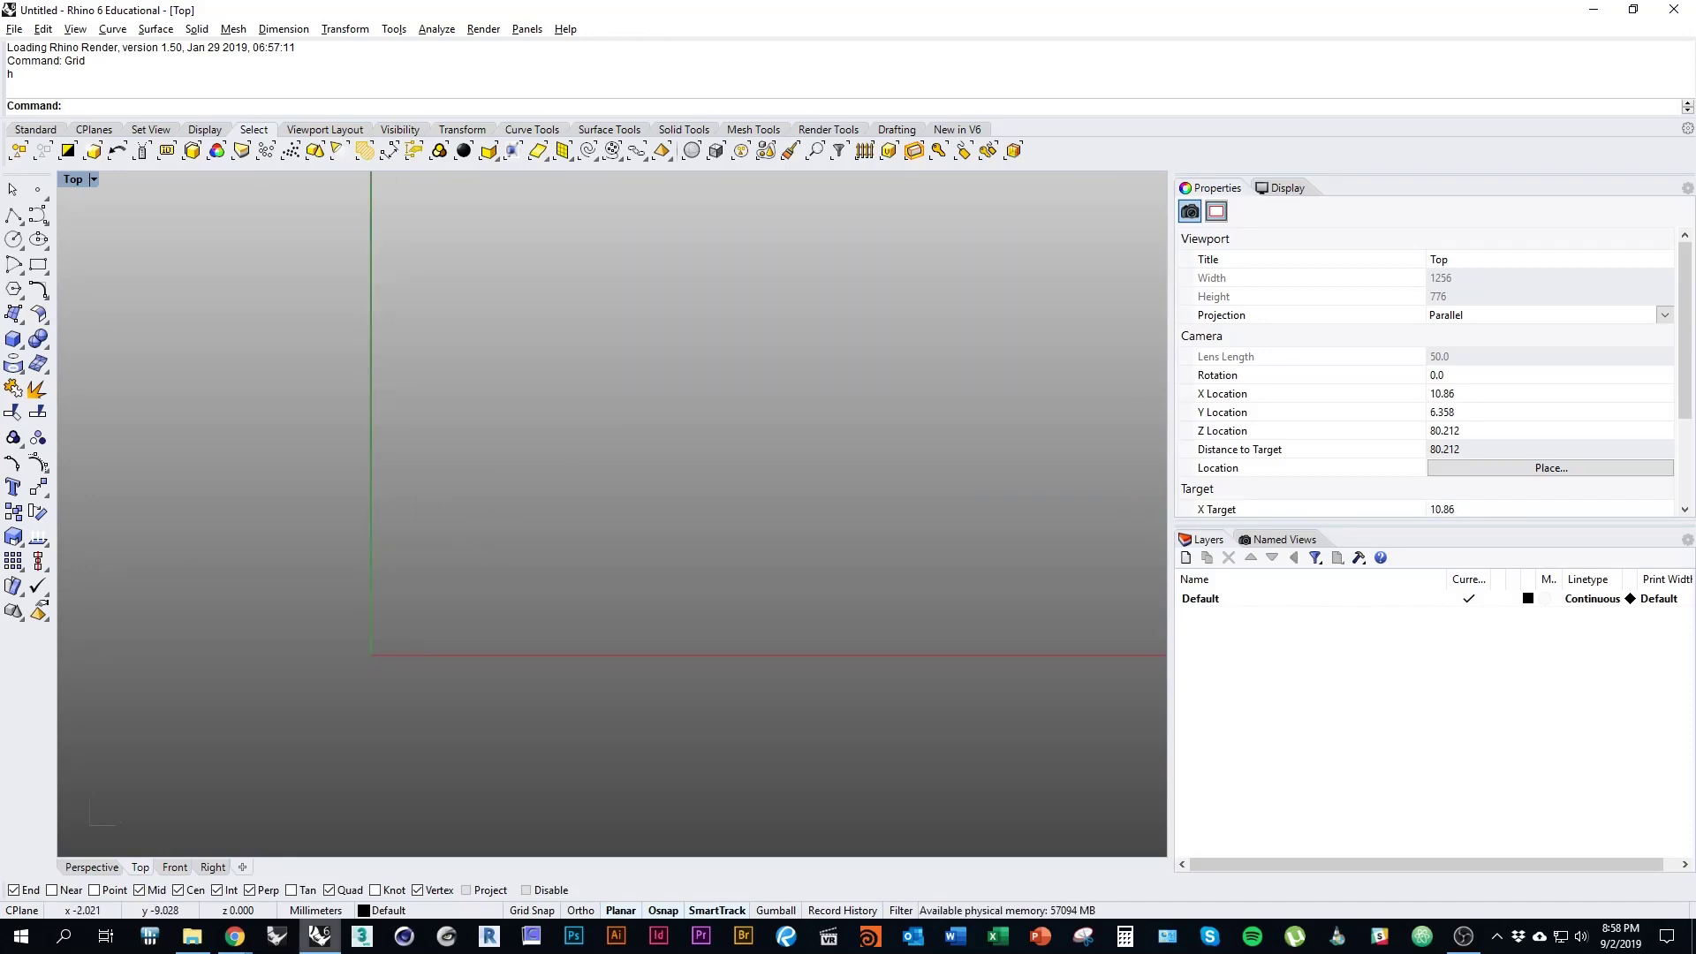
Step: Open the document's Units settings and set the model units to Inches
type("Units")
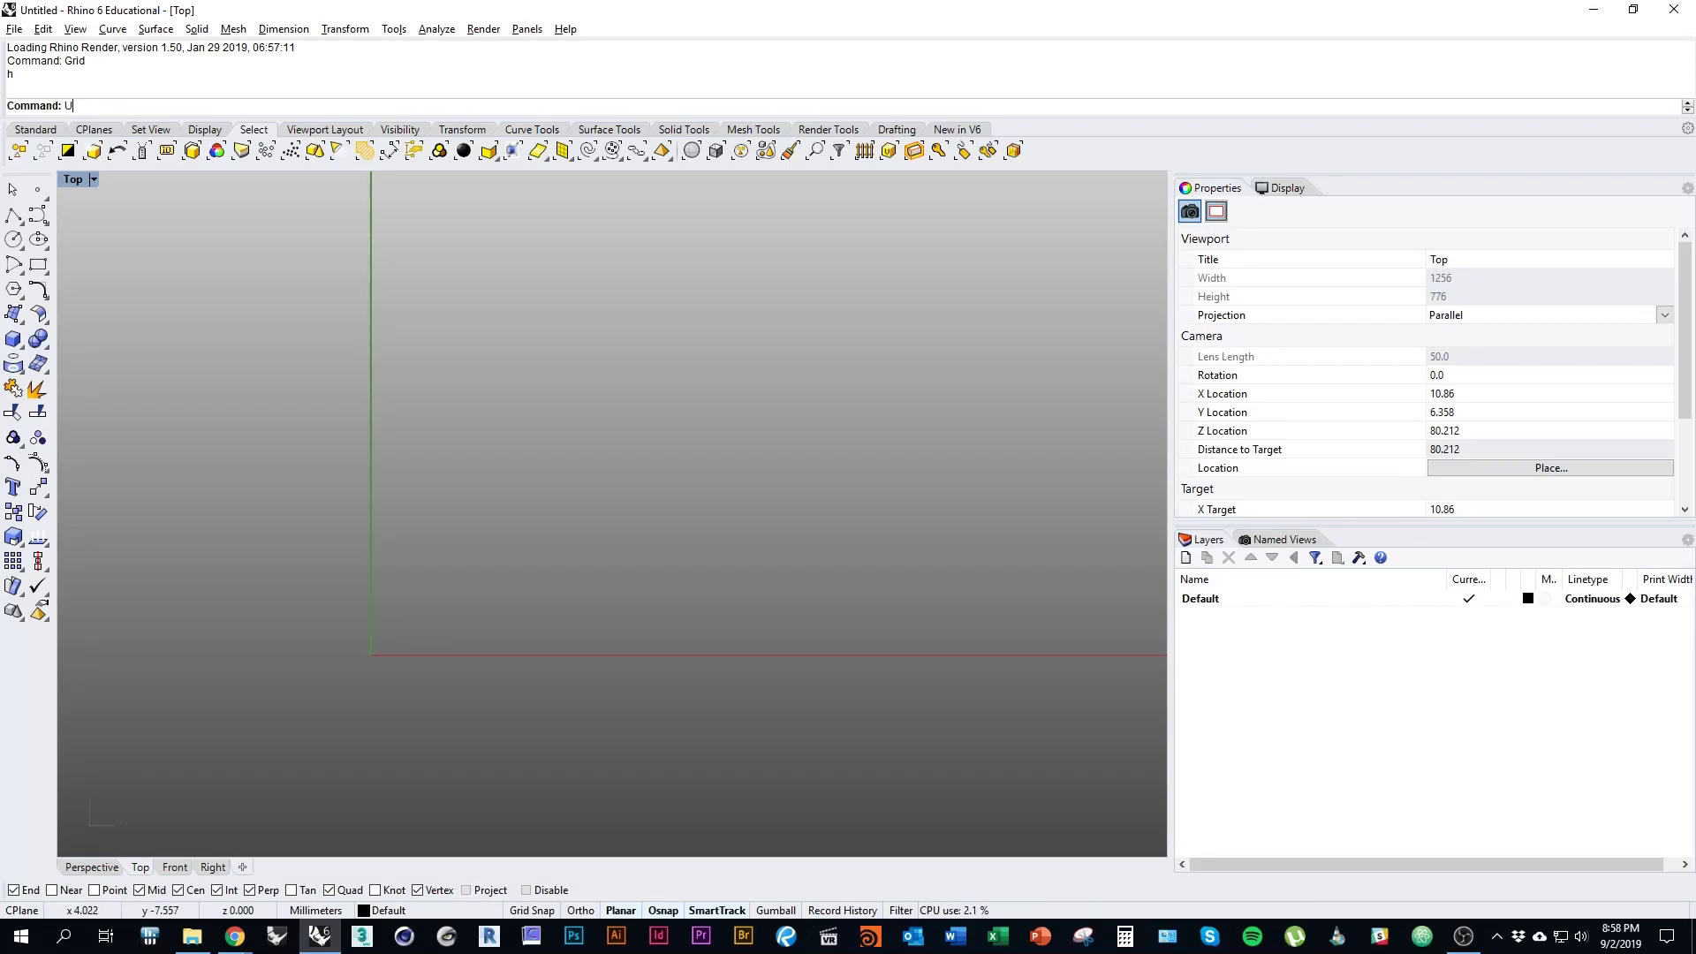
key("Return")
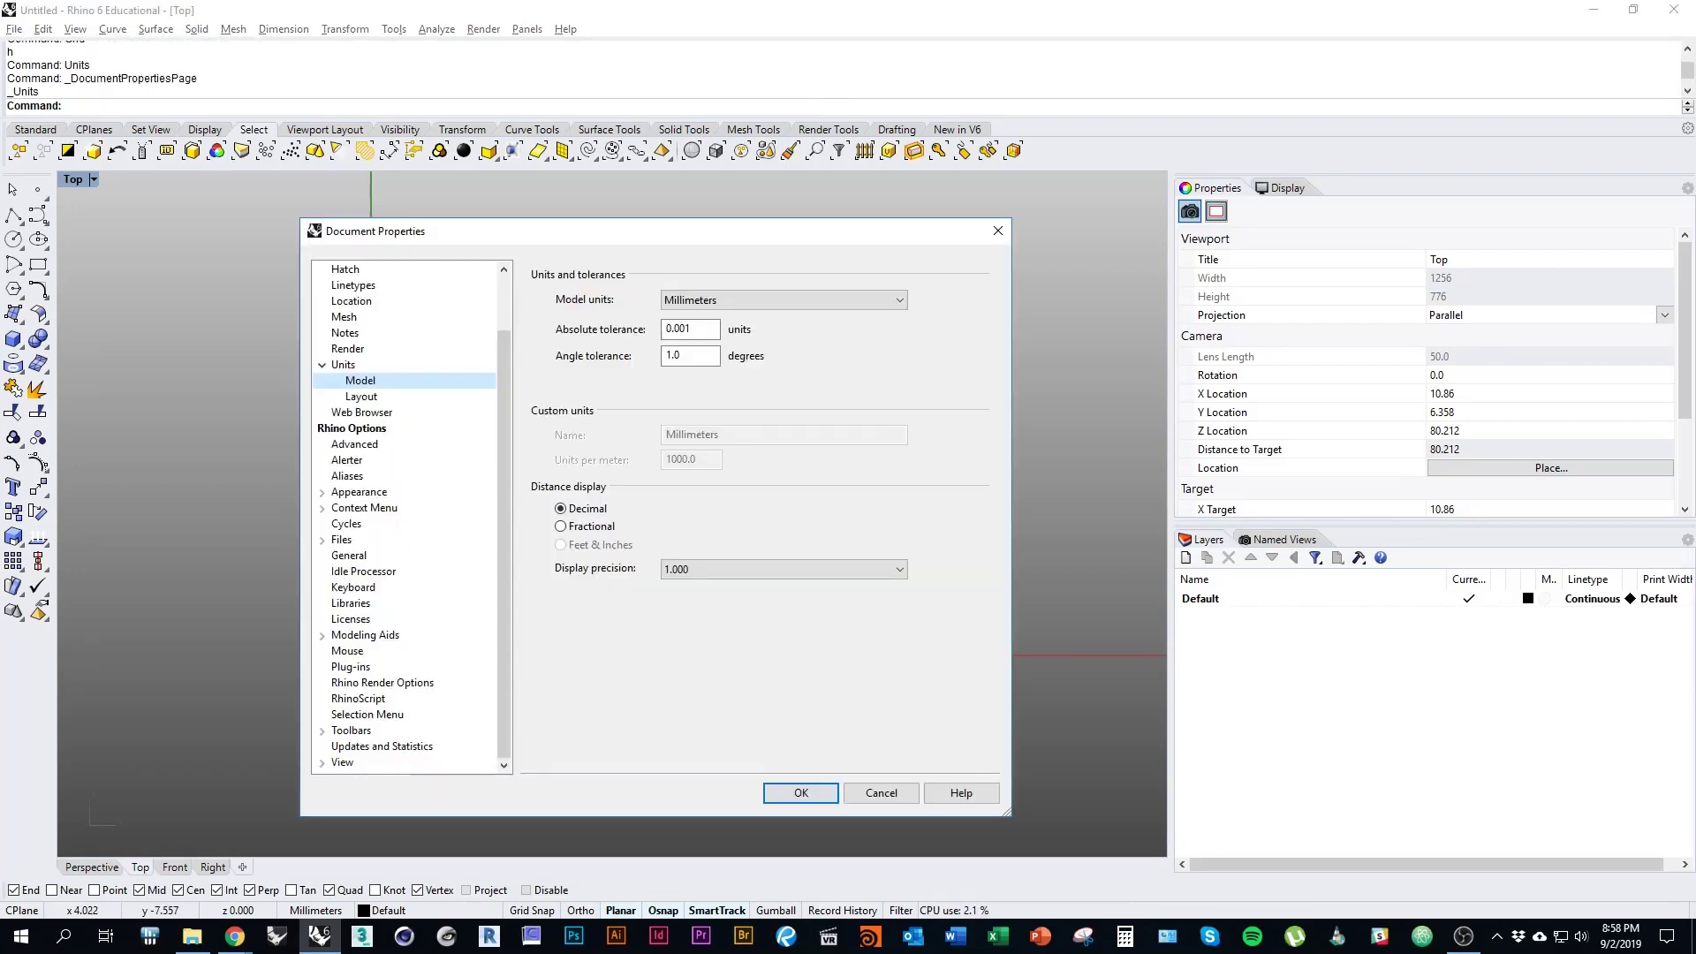
left_click(783, 299)
key("Up")
key("Up")
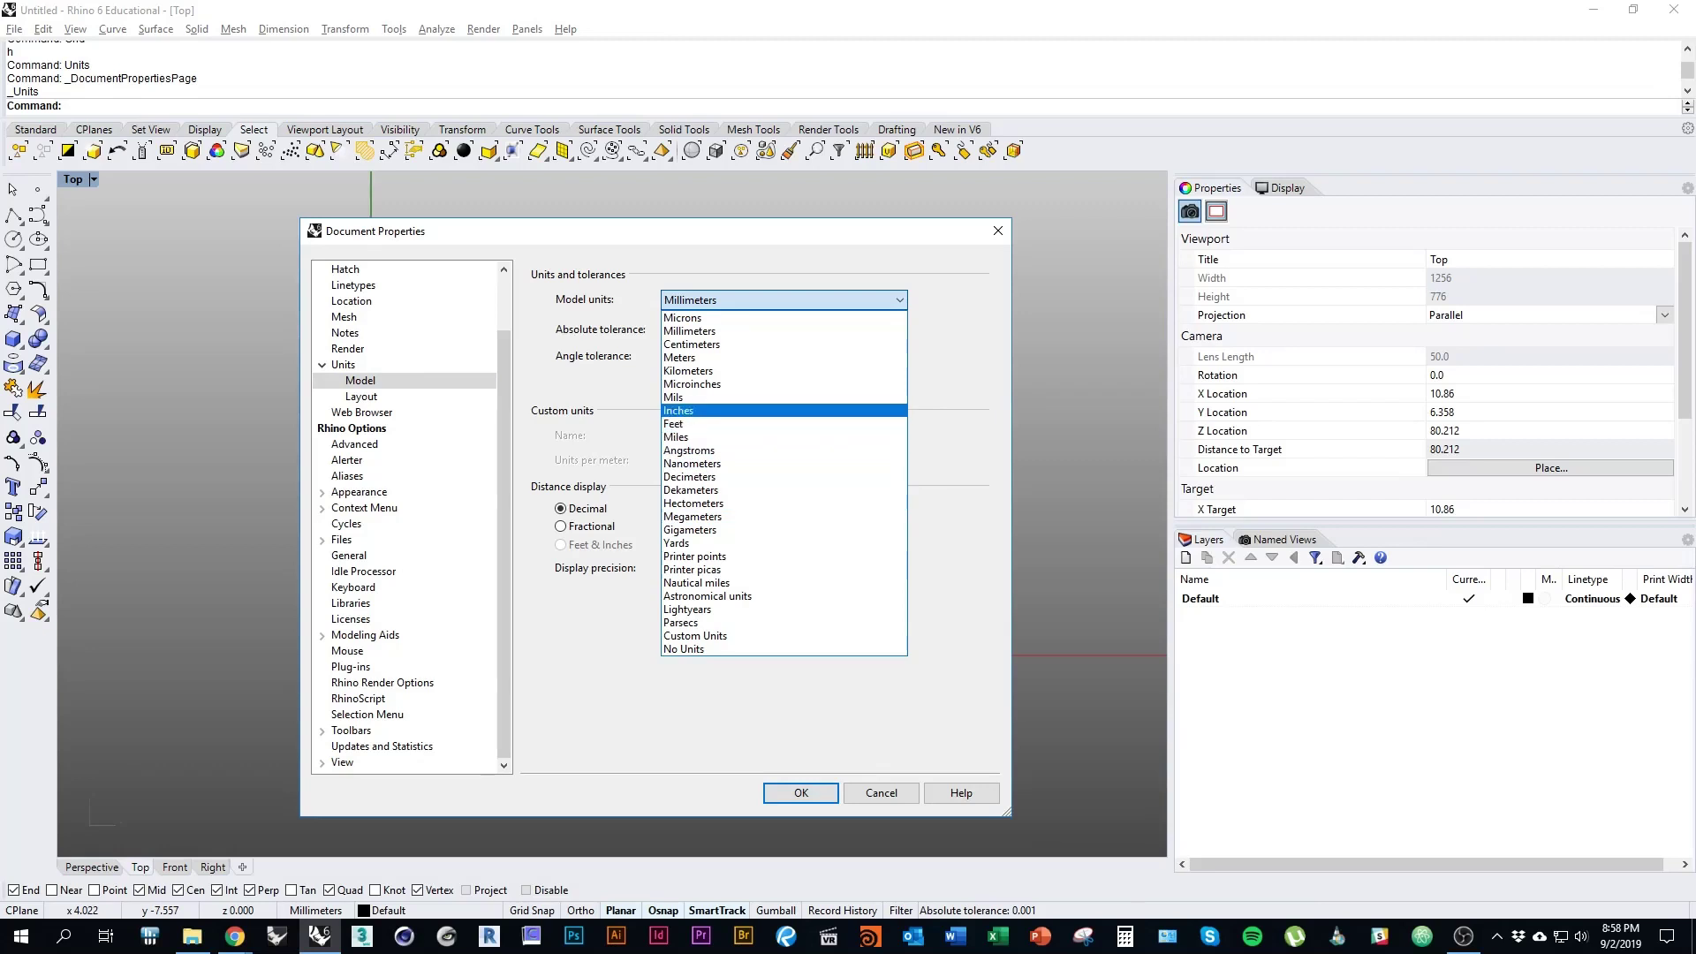
key("Return")
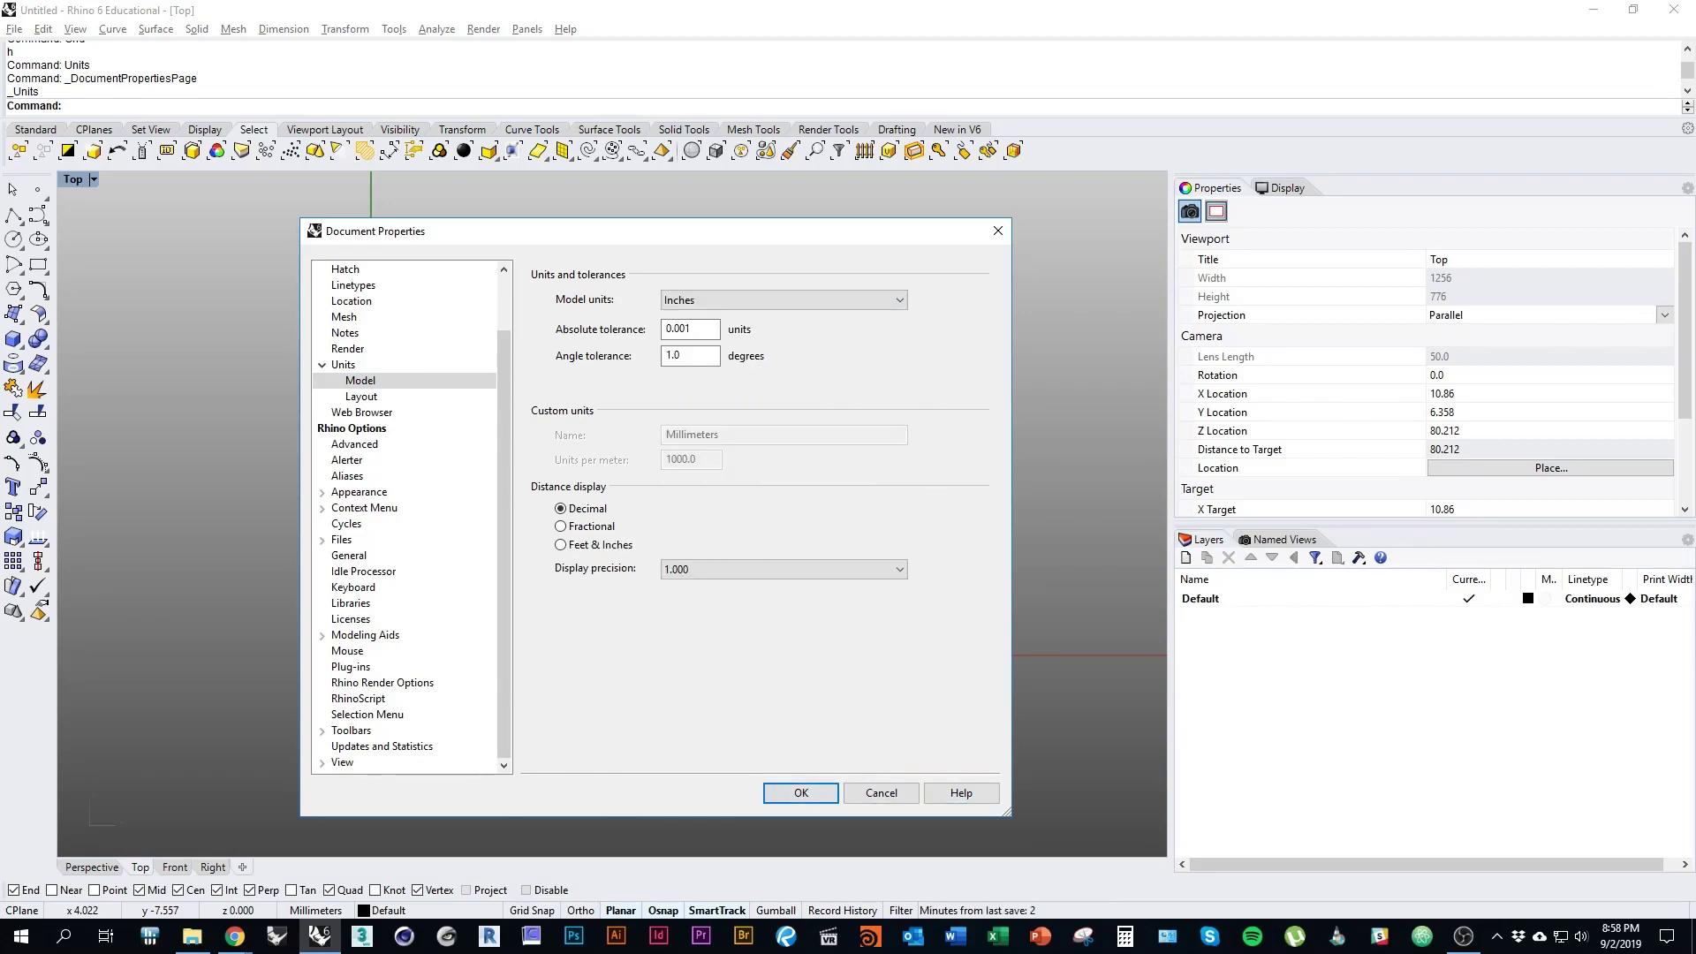
Step: Set the layout units to Inches as well and apply the document properties
scroll(412, 517, "up", 2)
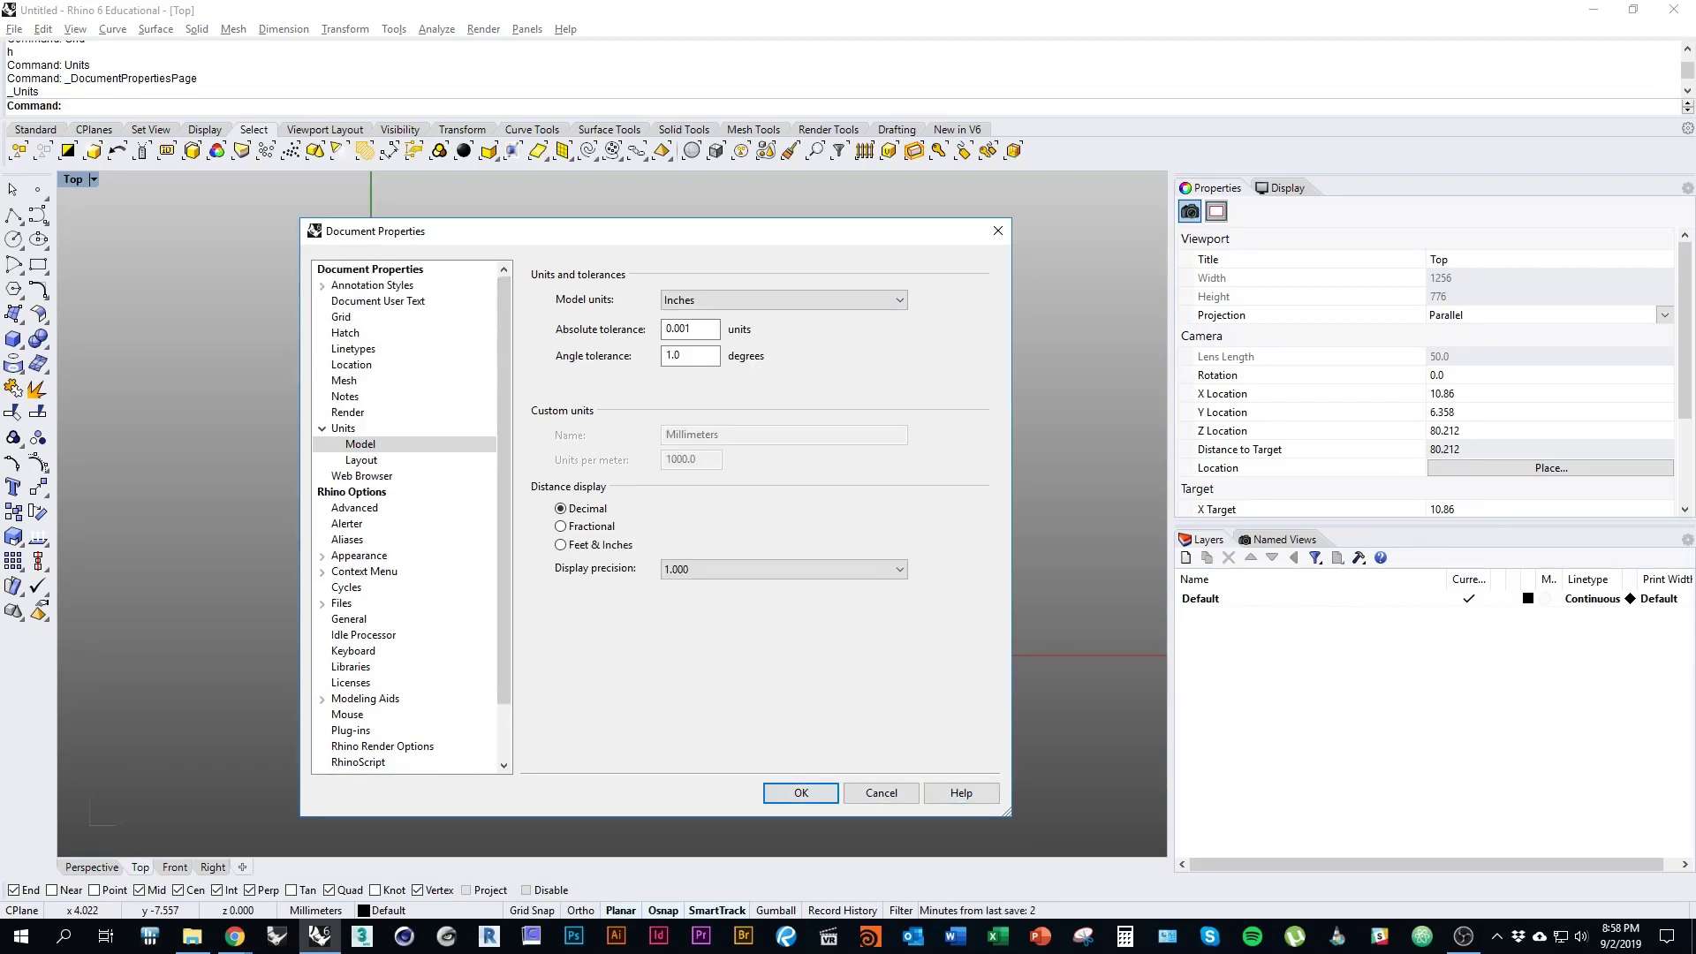
left_click(360, 459)
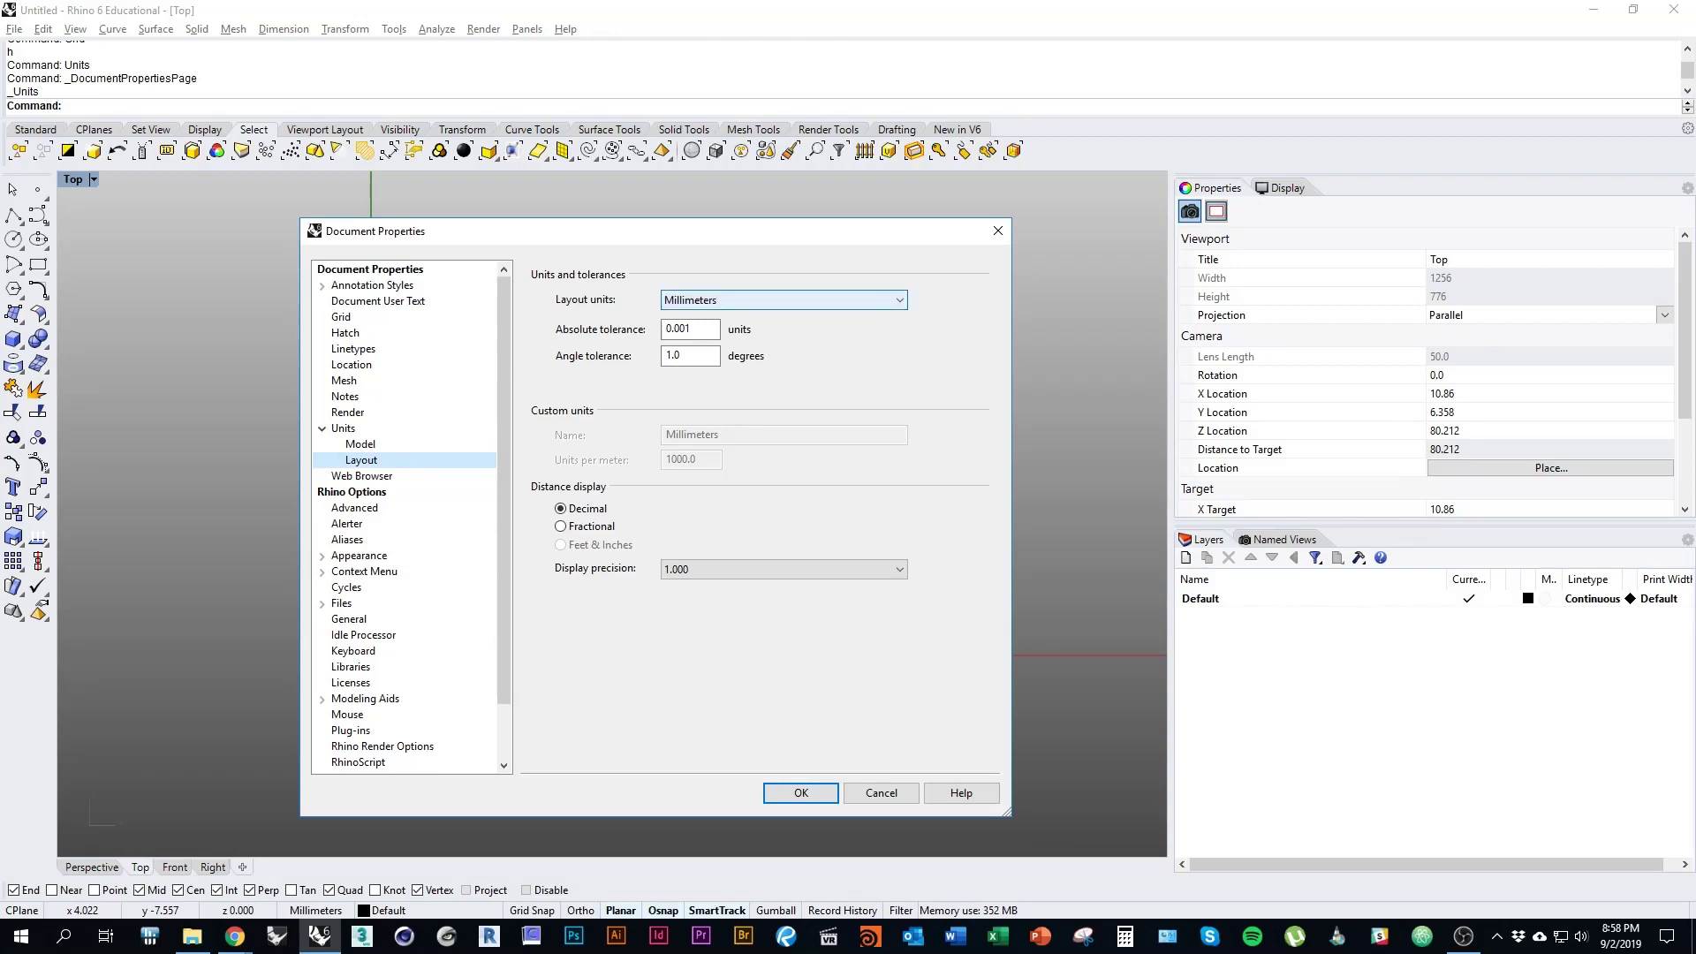
left_click(783, 300)
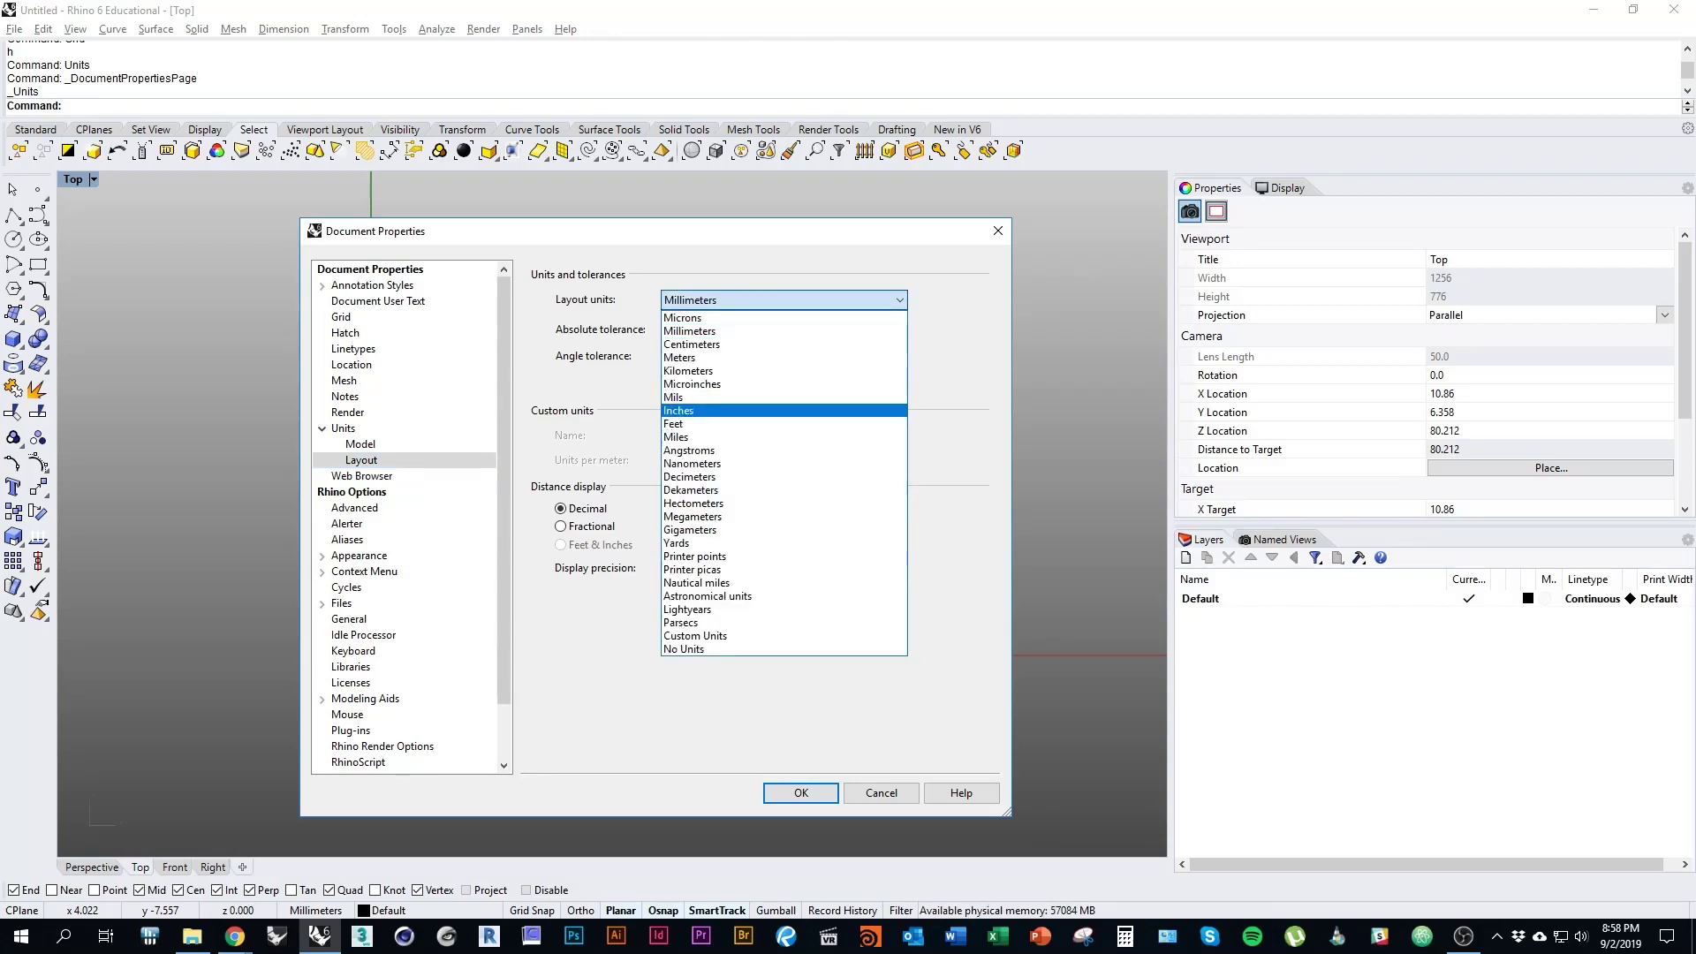
left_click(678, 411)
left_click(801, 792)
right_click_drag(757, 669, 582, 669)
scroll(582, 669, "down", 5)
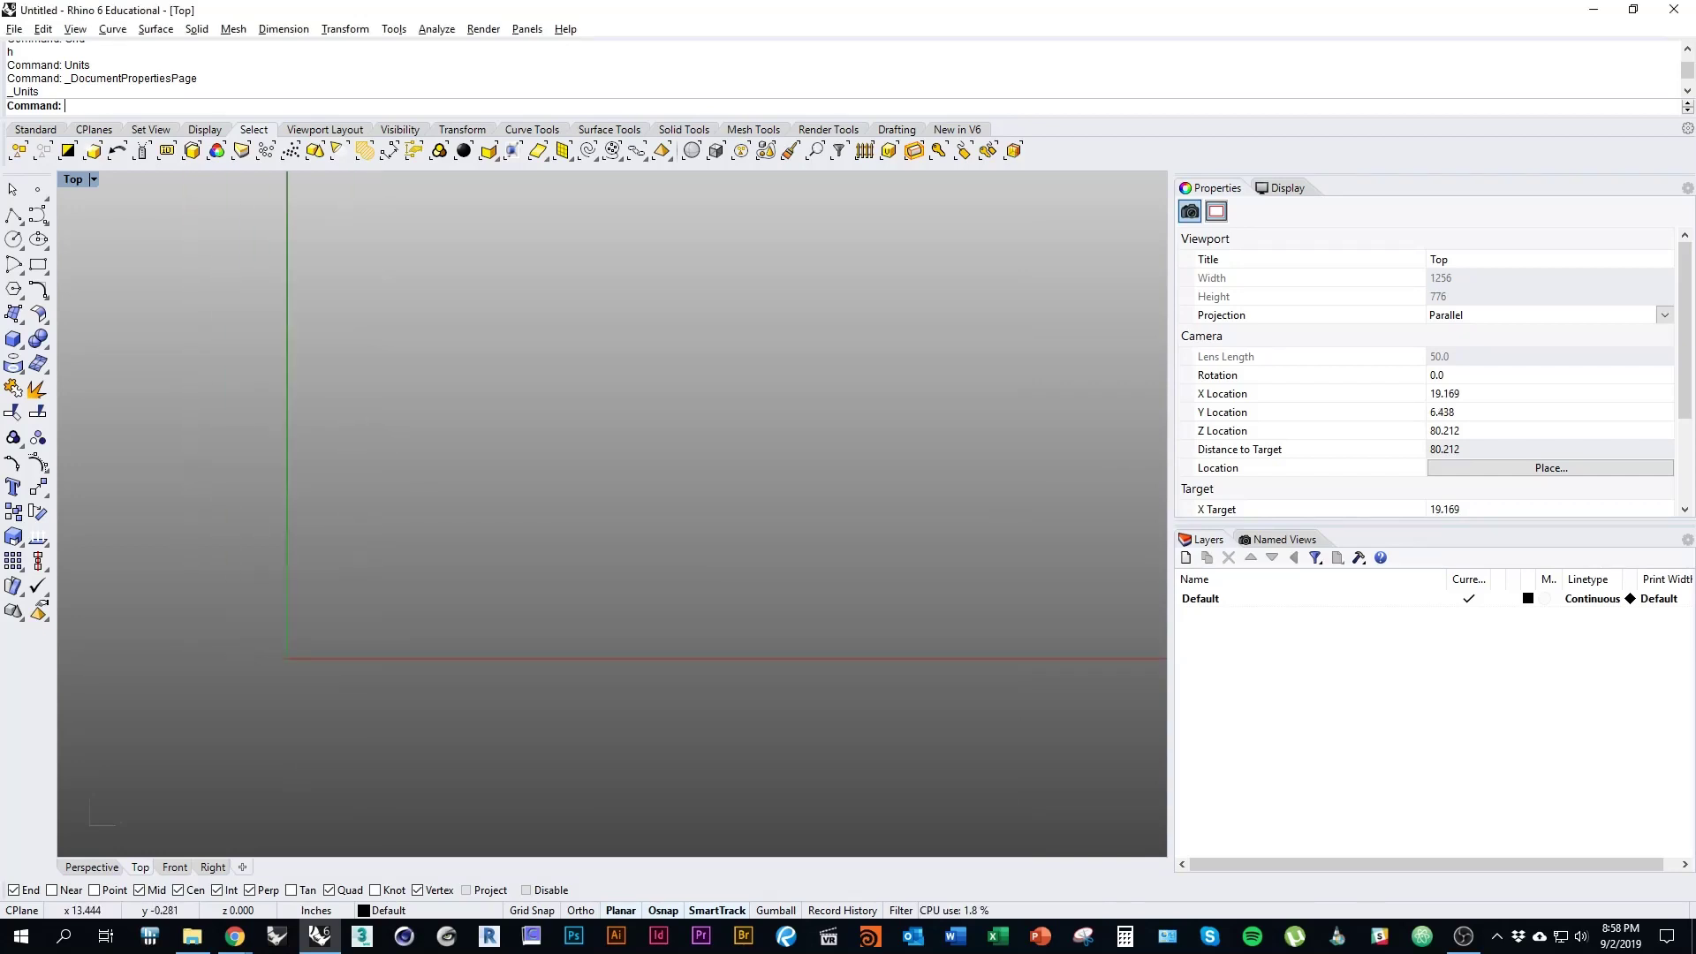
right_click_drag(672, 724, 585, 786)
right_click_drag(575, 689, 500, 715)
right_click_drag(640, 622, 585, 718)
scroll(631, 685, "down", 3)
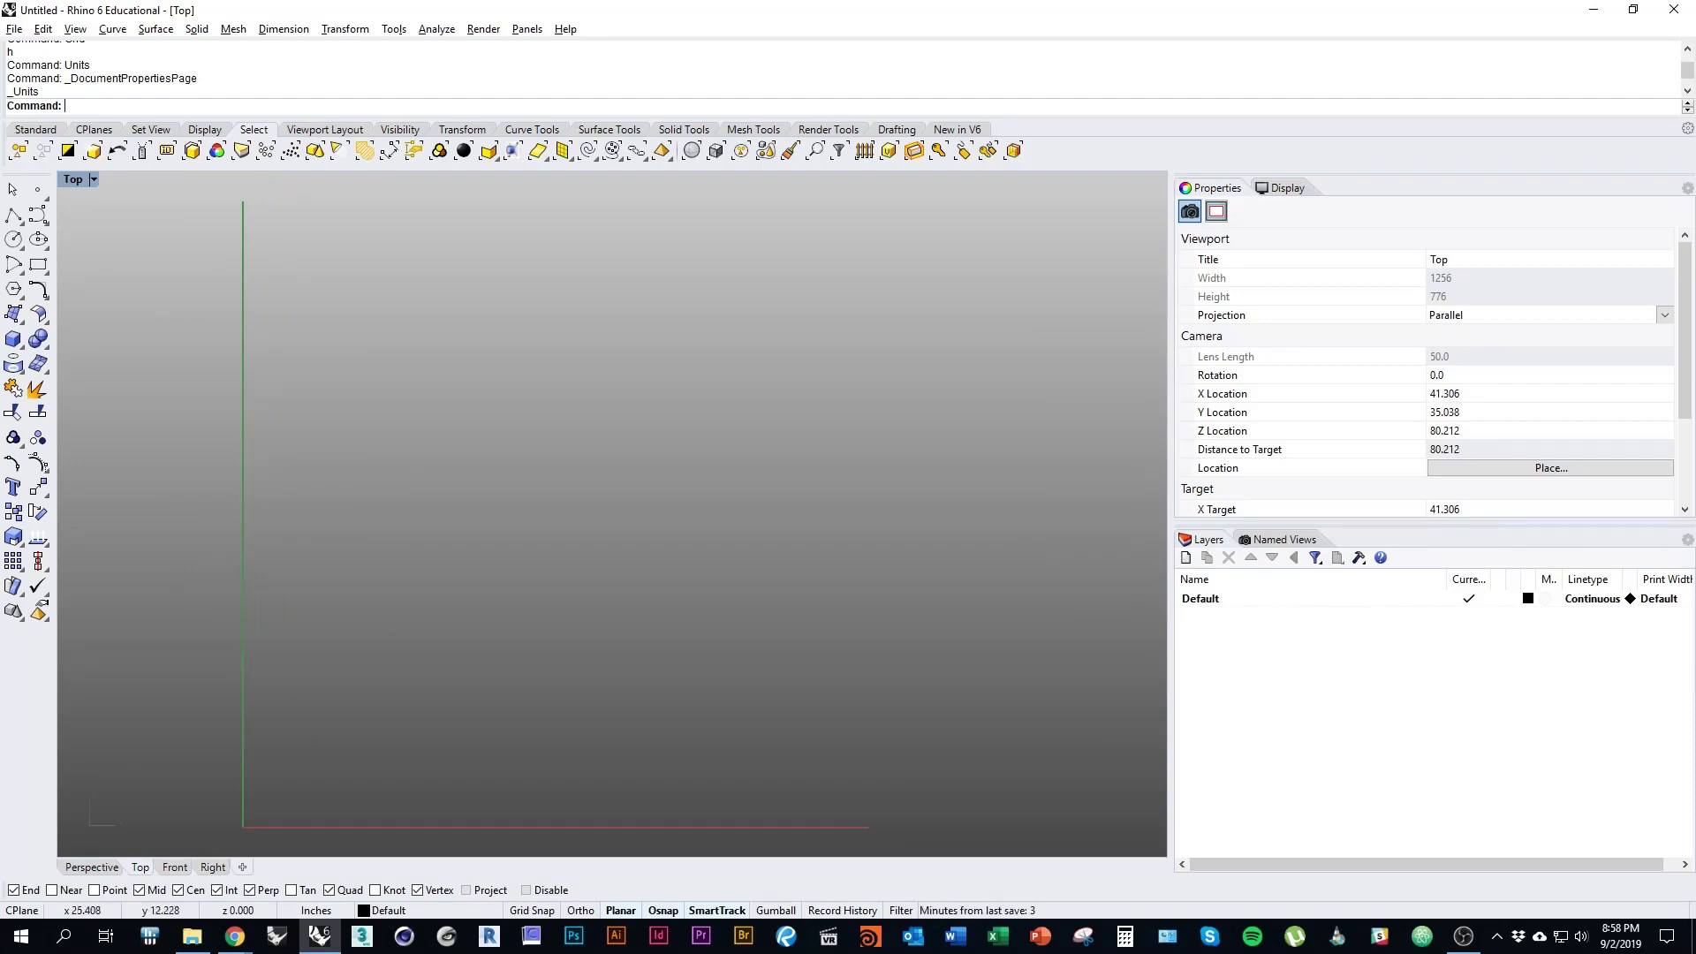
right_click_drag(354, 800, 361, 653)
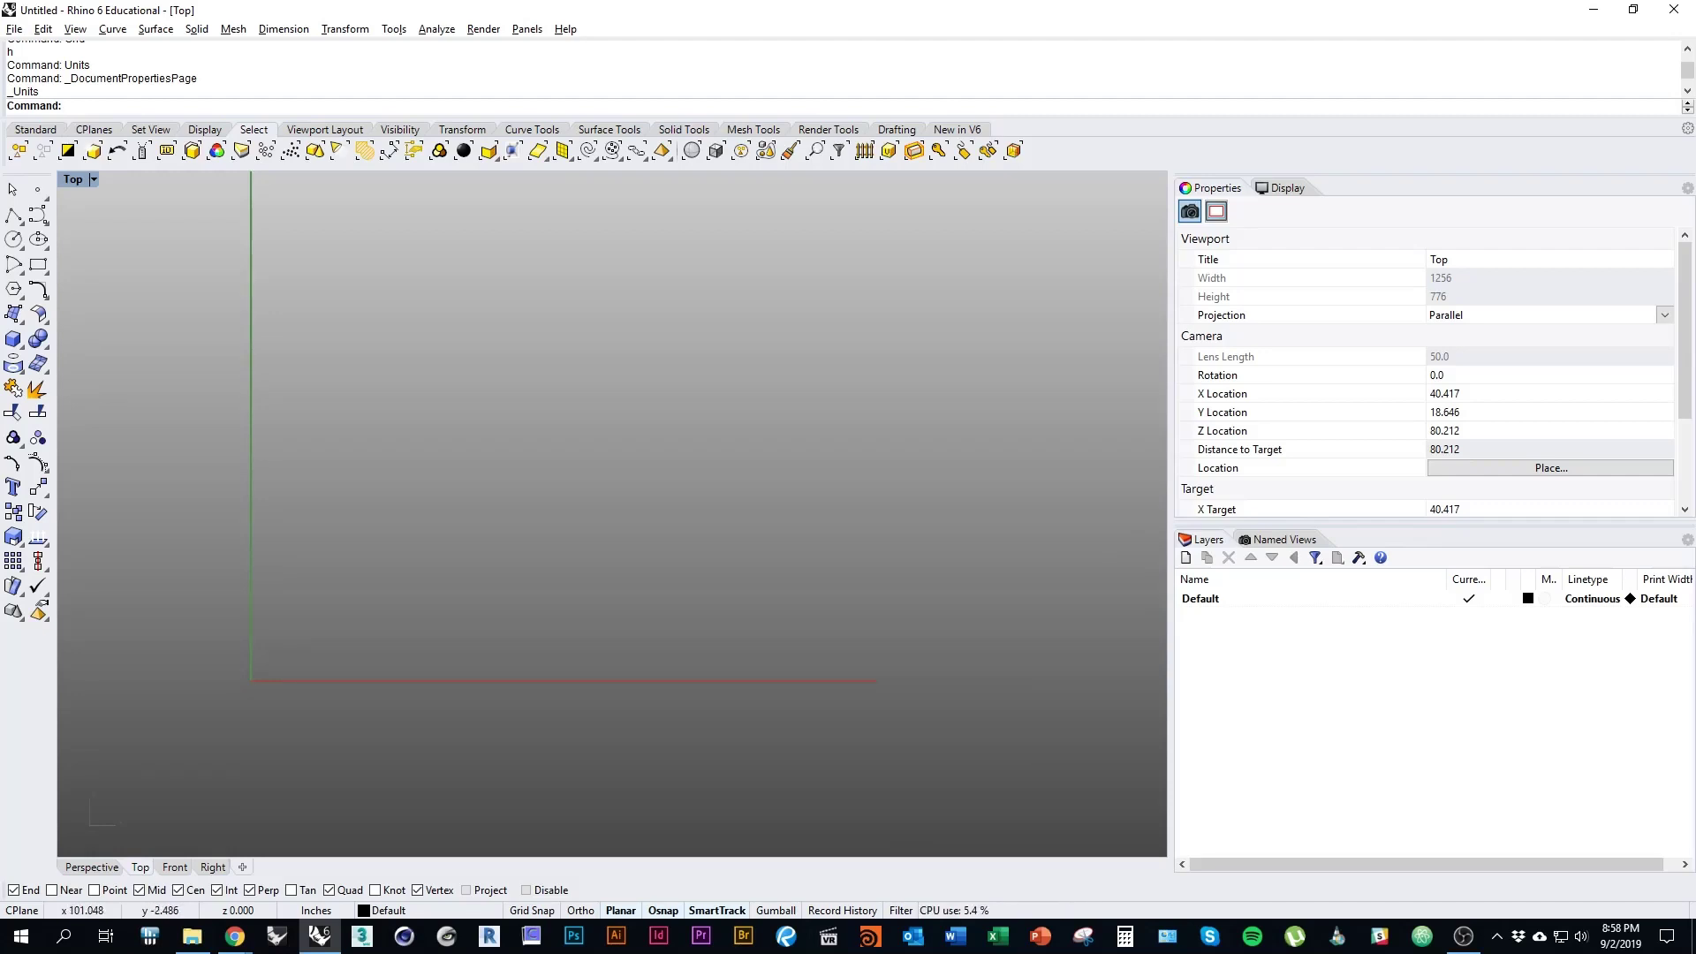
left_click_drag(1254, 864, 1269, 864)
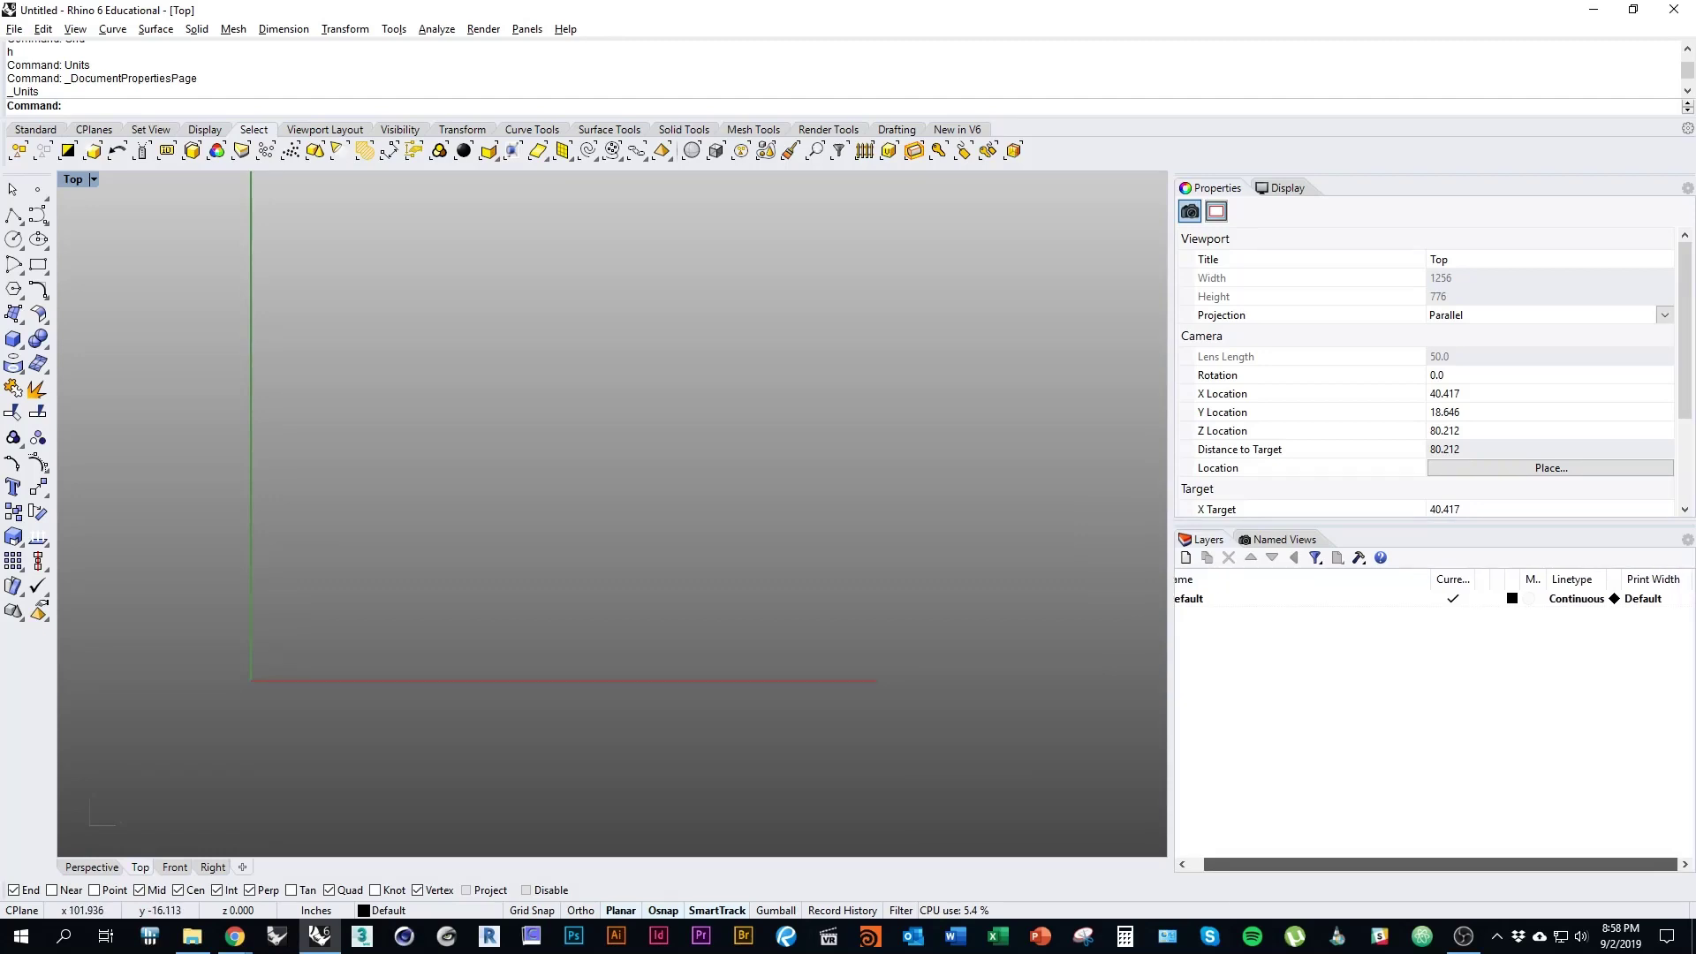
left_click_drag(1442, 863, 1426, 864)
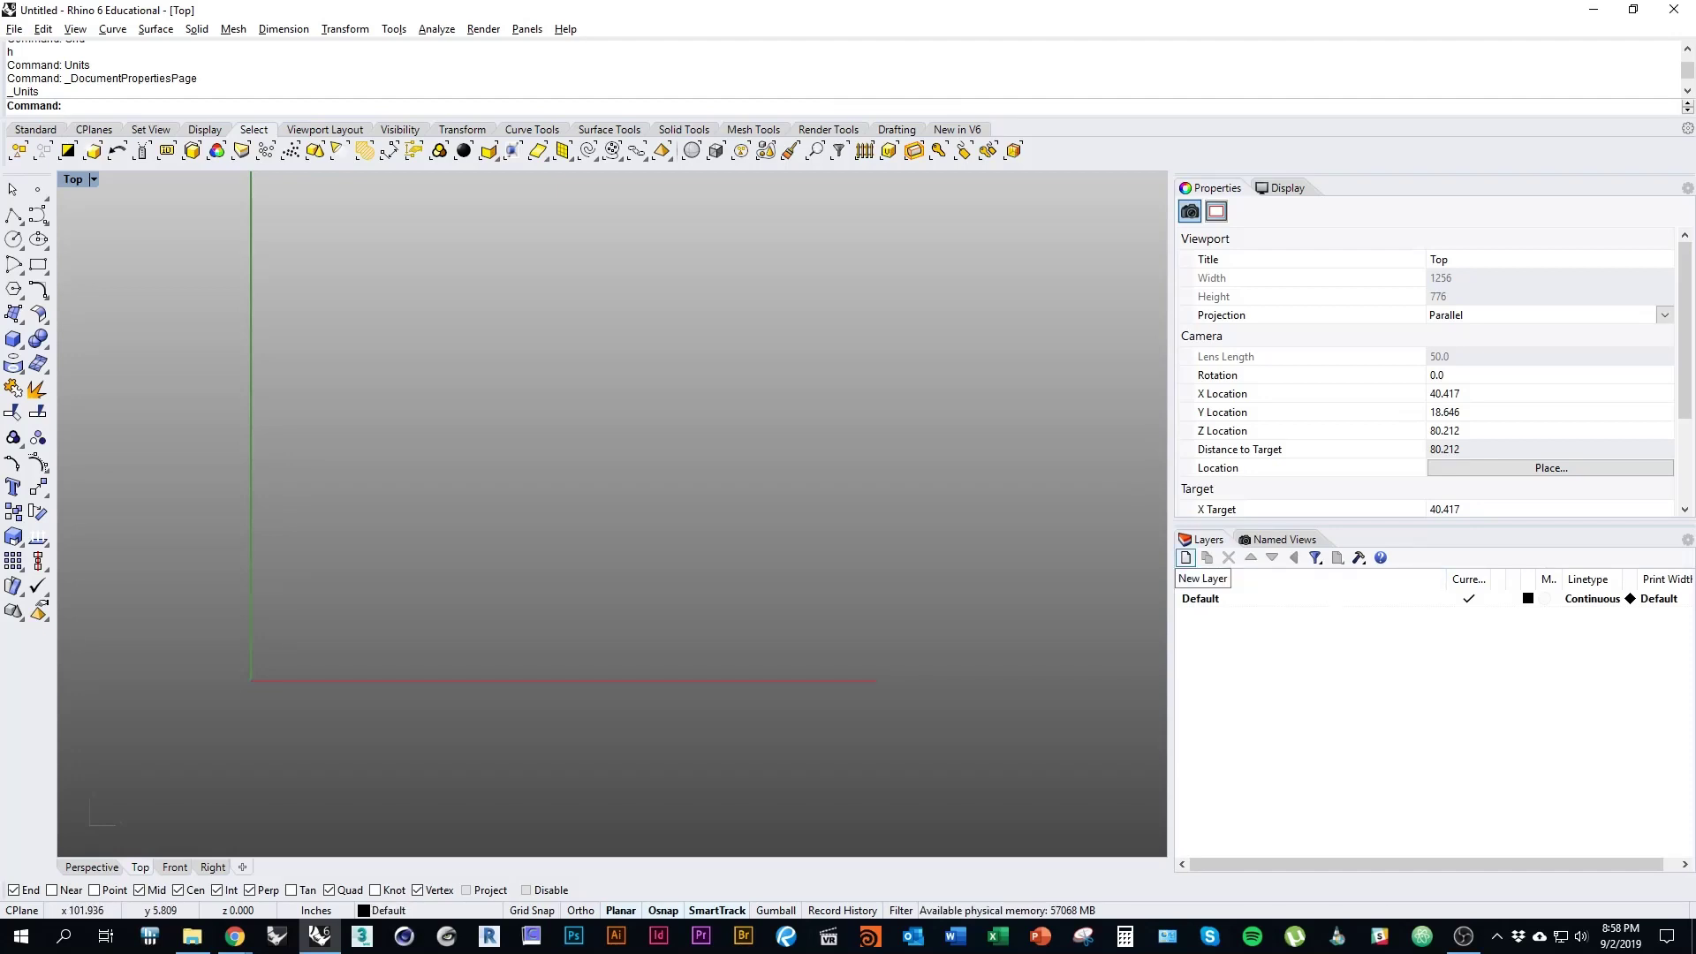
Step: Create three new layers named Heavy, Medium and Light
left_click(1185, 557)
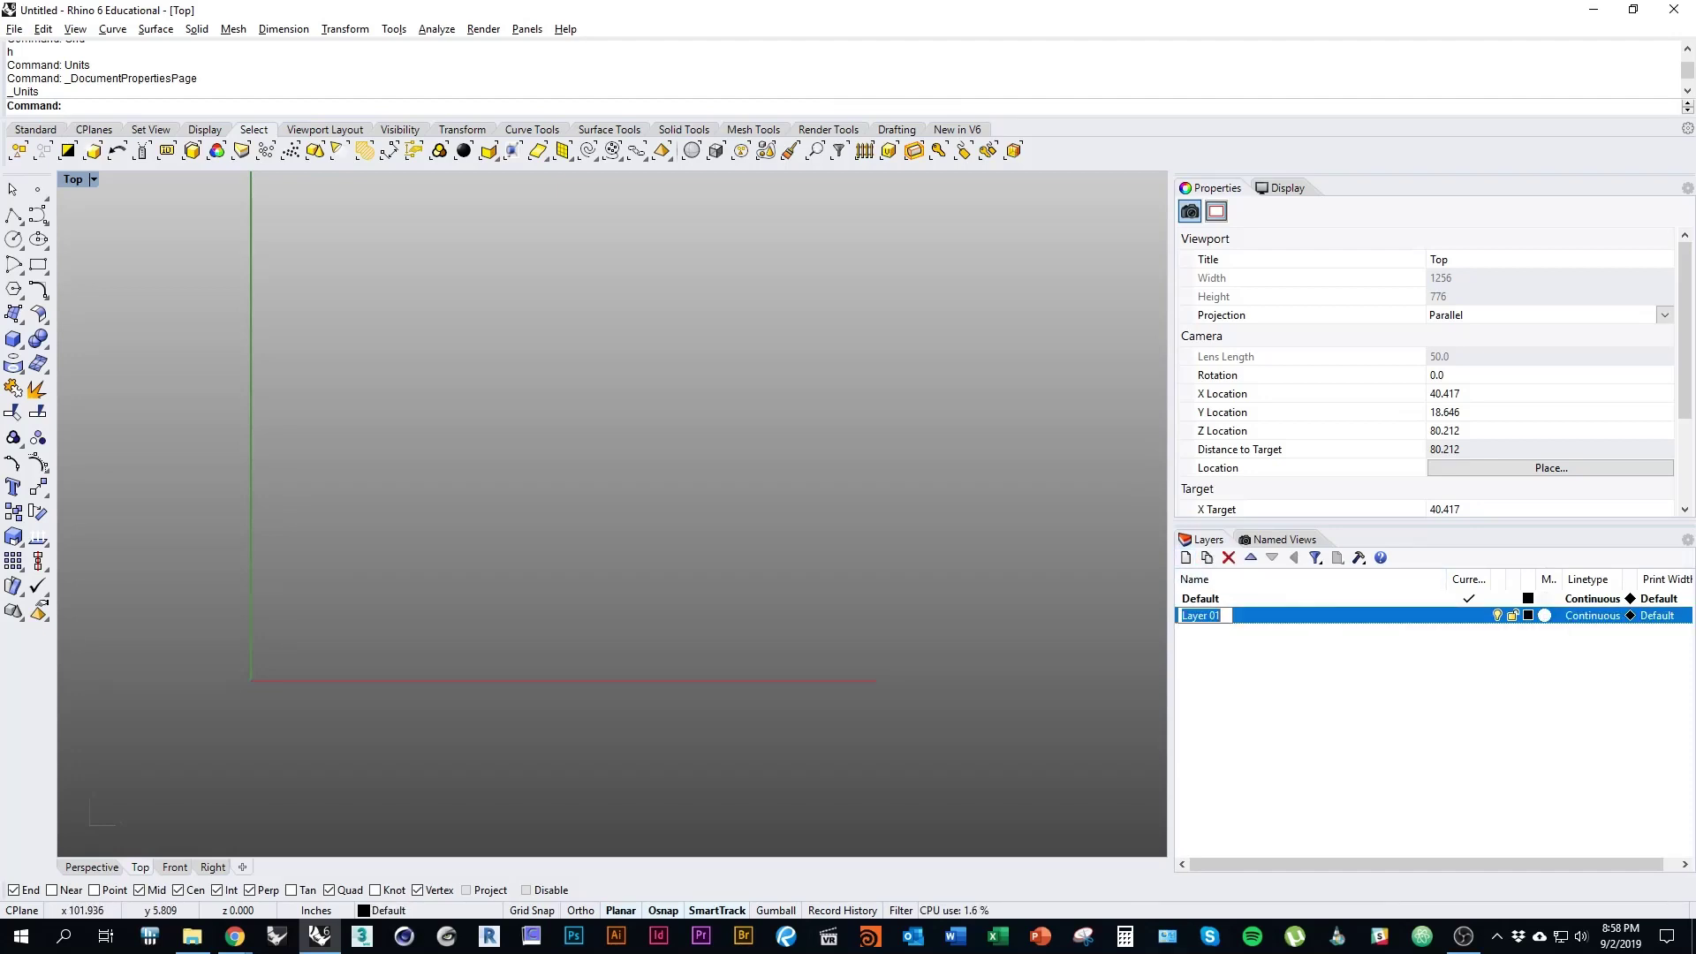
type("Heavye")
key("BackSpace")
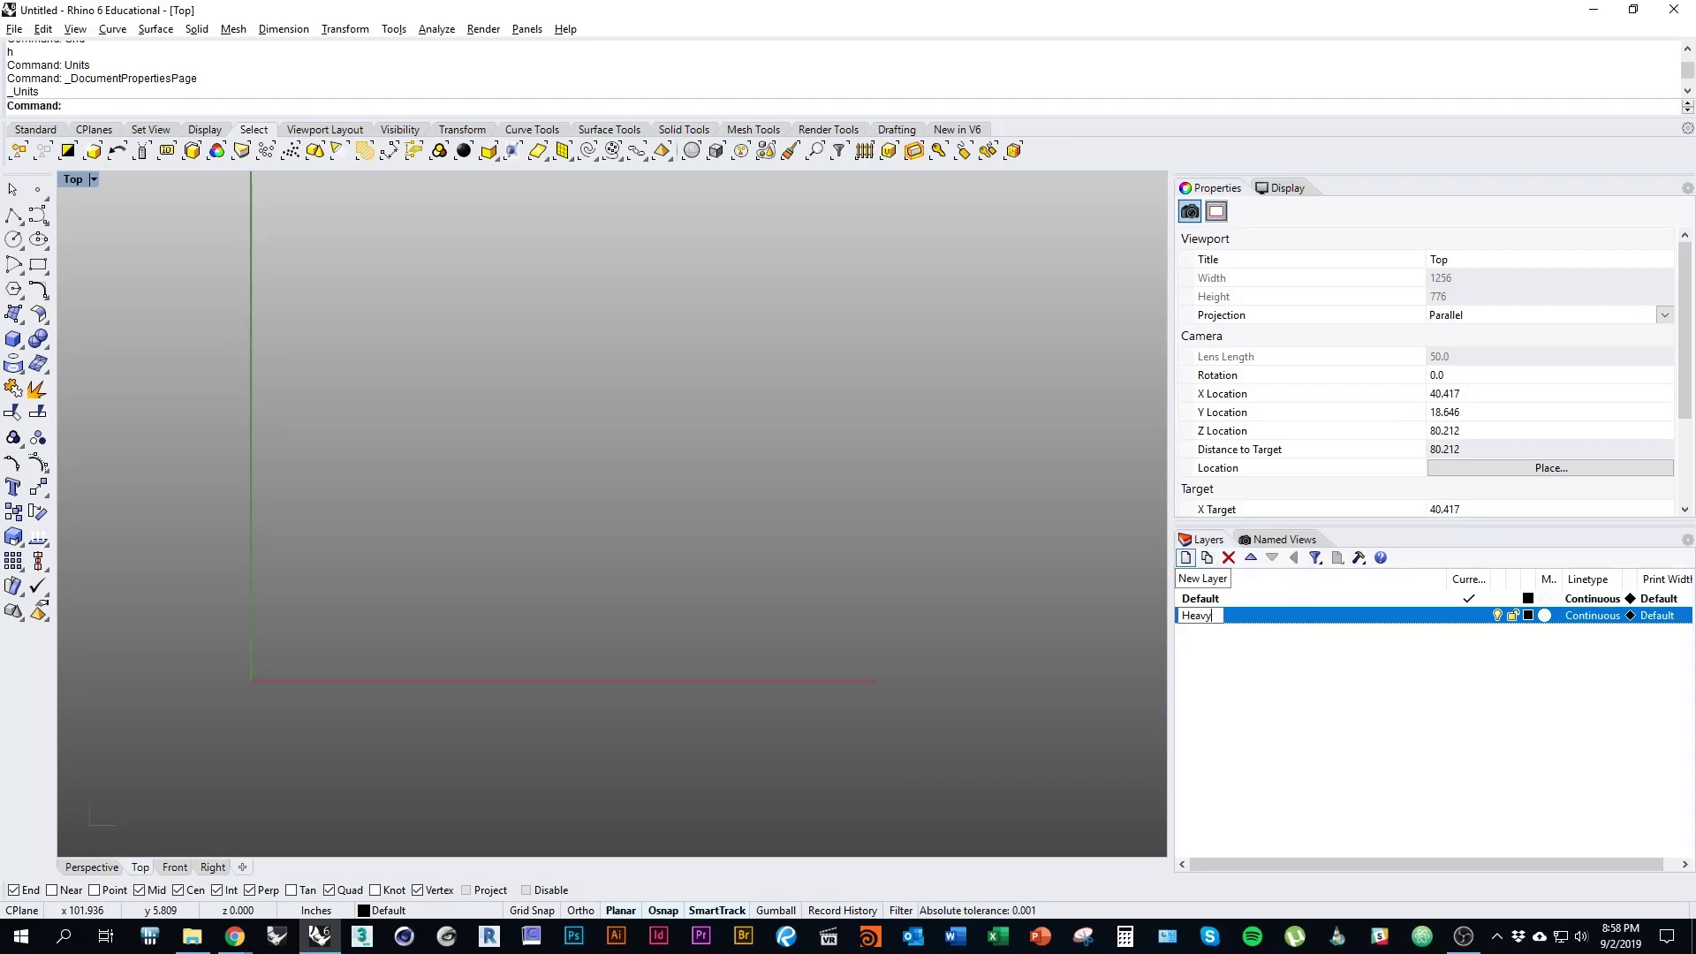
left_click(1185, 557)
type("Medium")
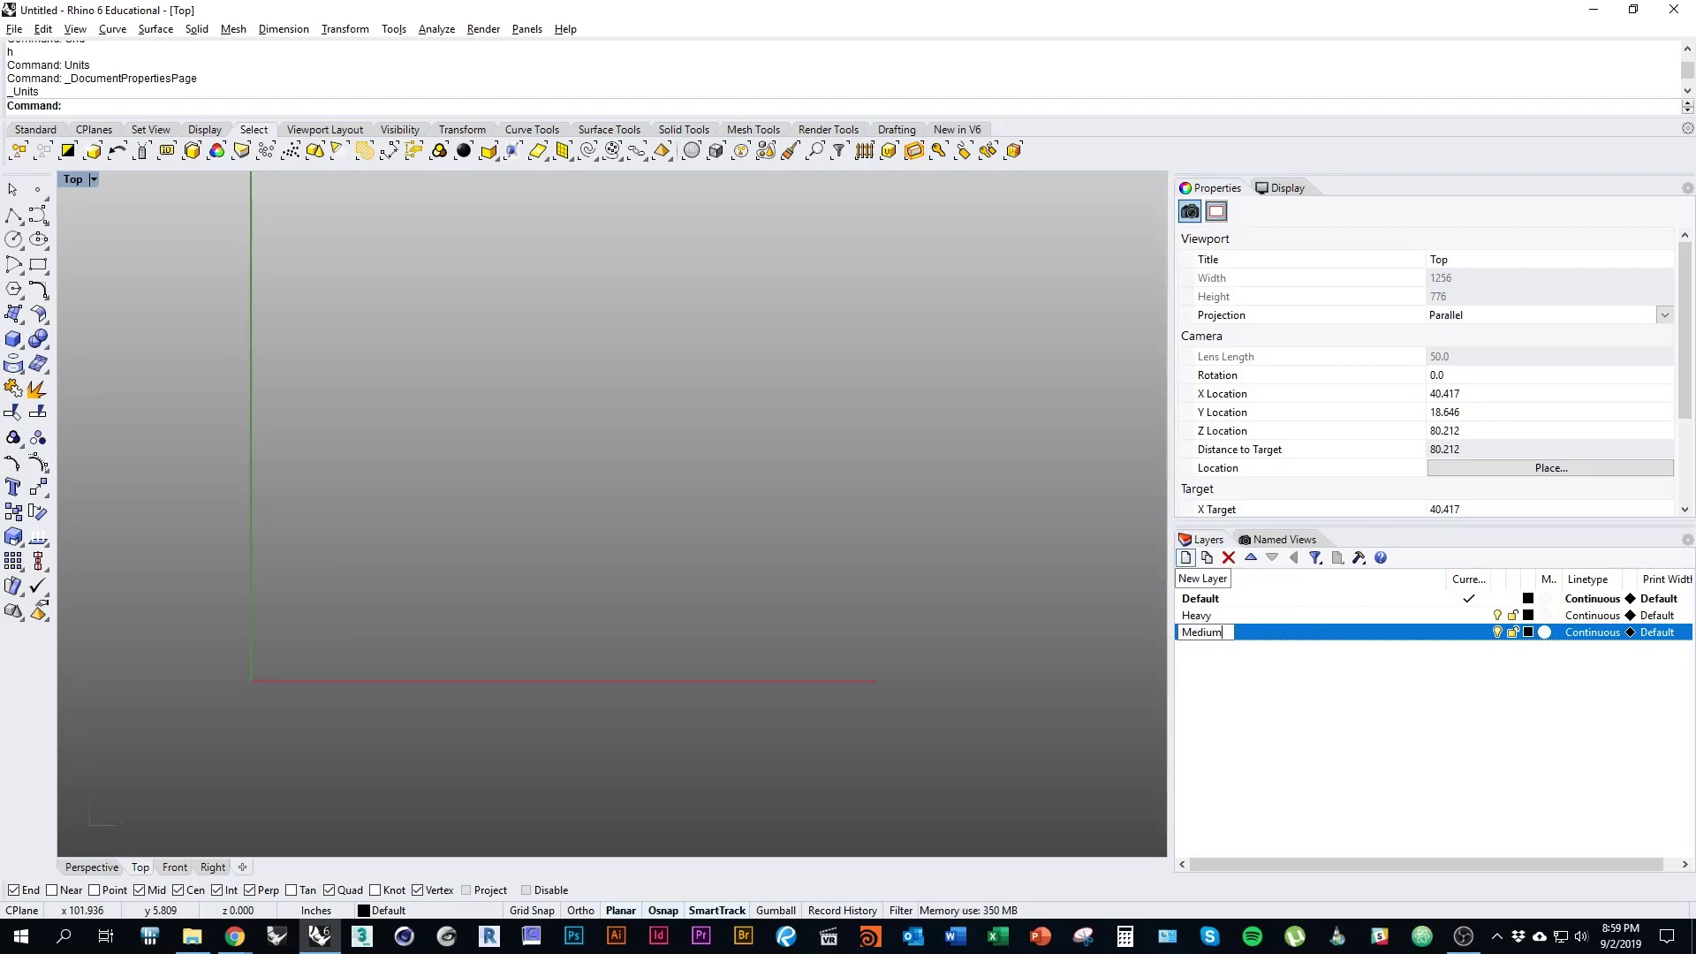
left_click(1186, 557)
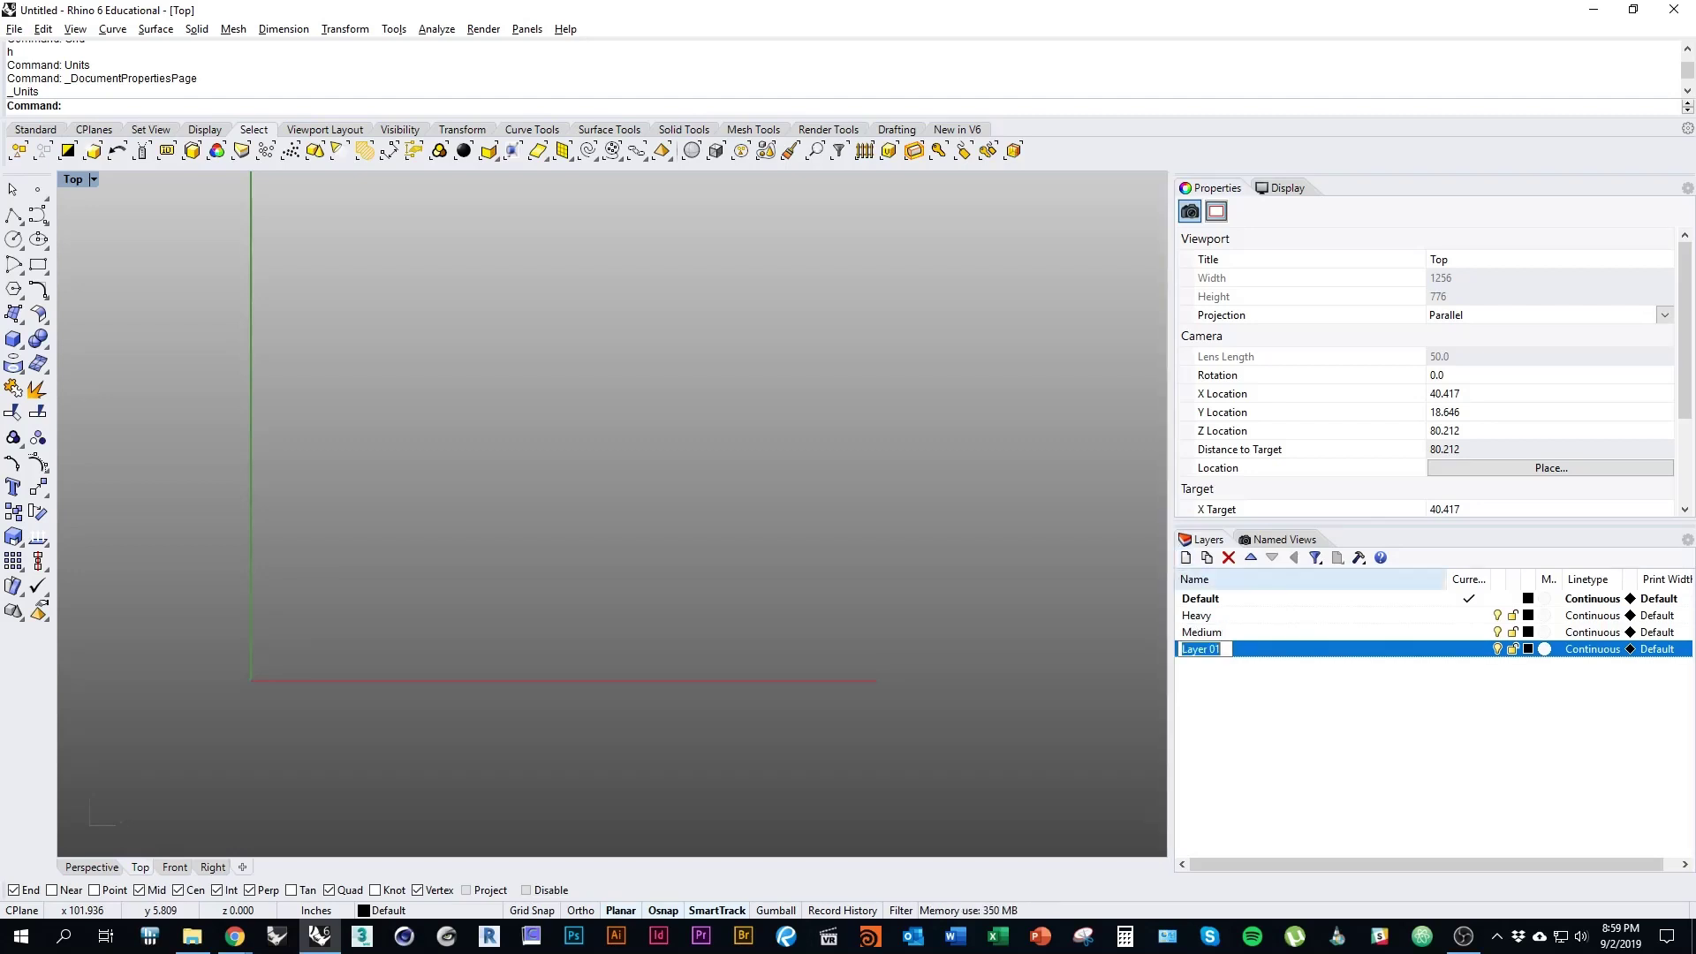
type("Light")
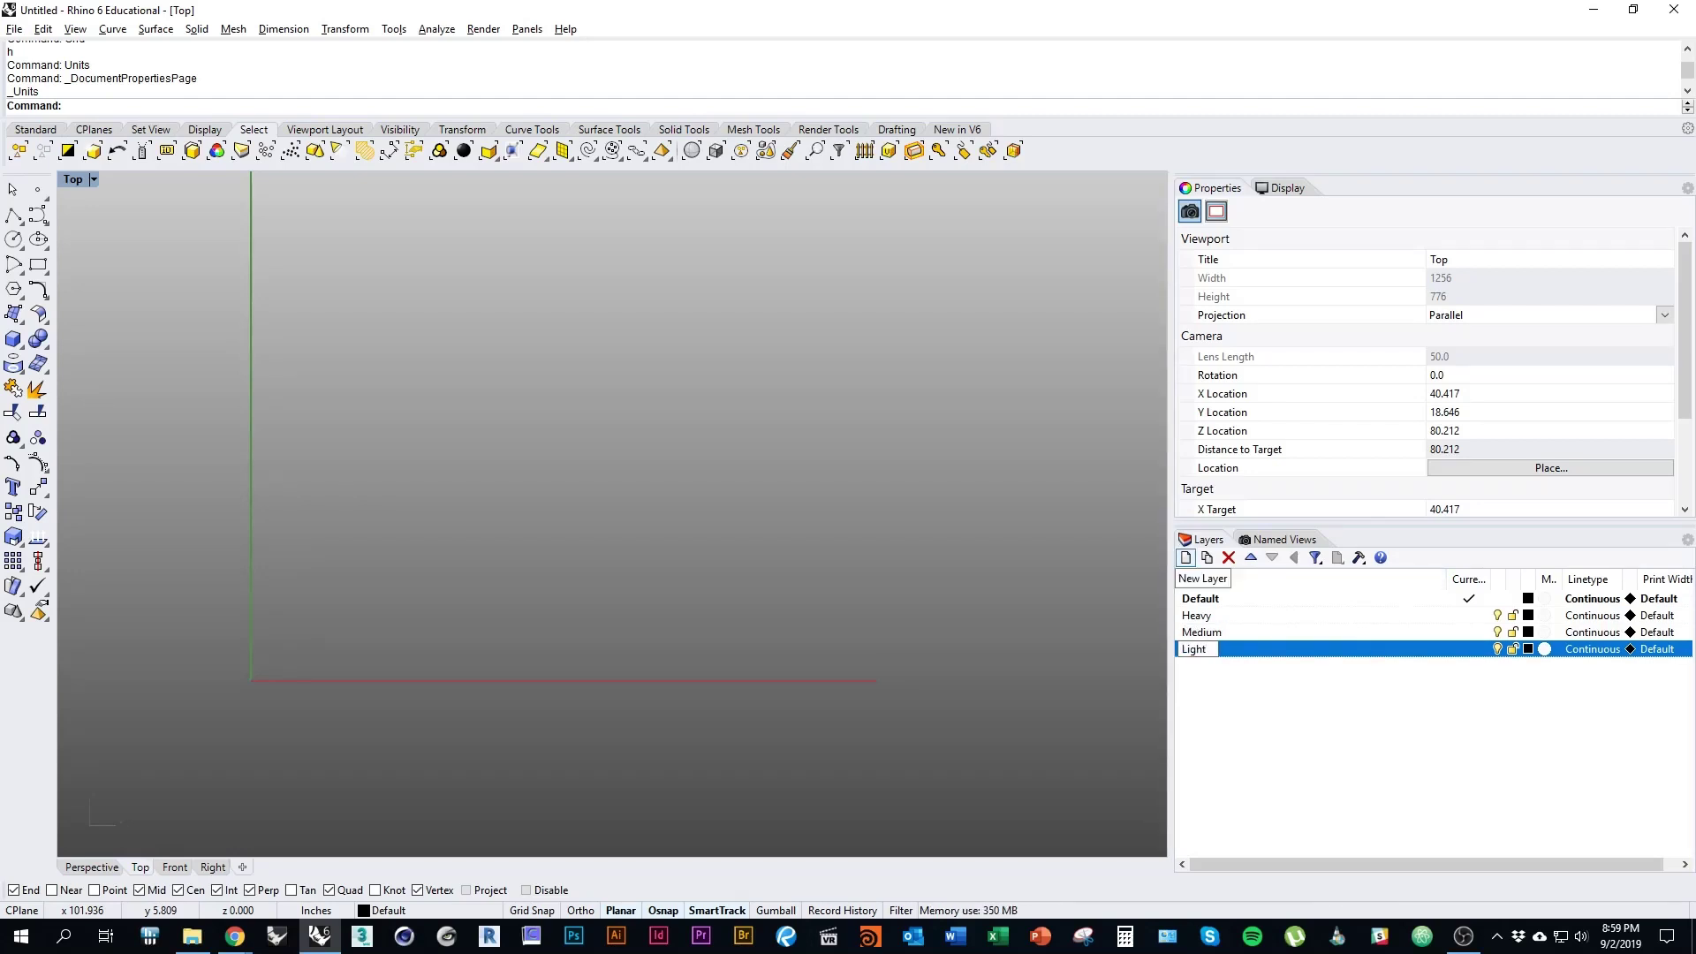
Step: Create two more layers named Superlight and Hatch
left_click(1185, 557)
type("Super")
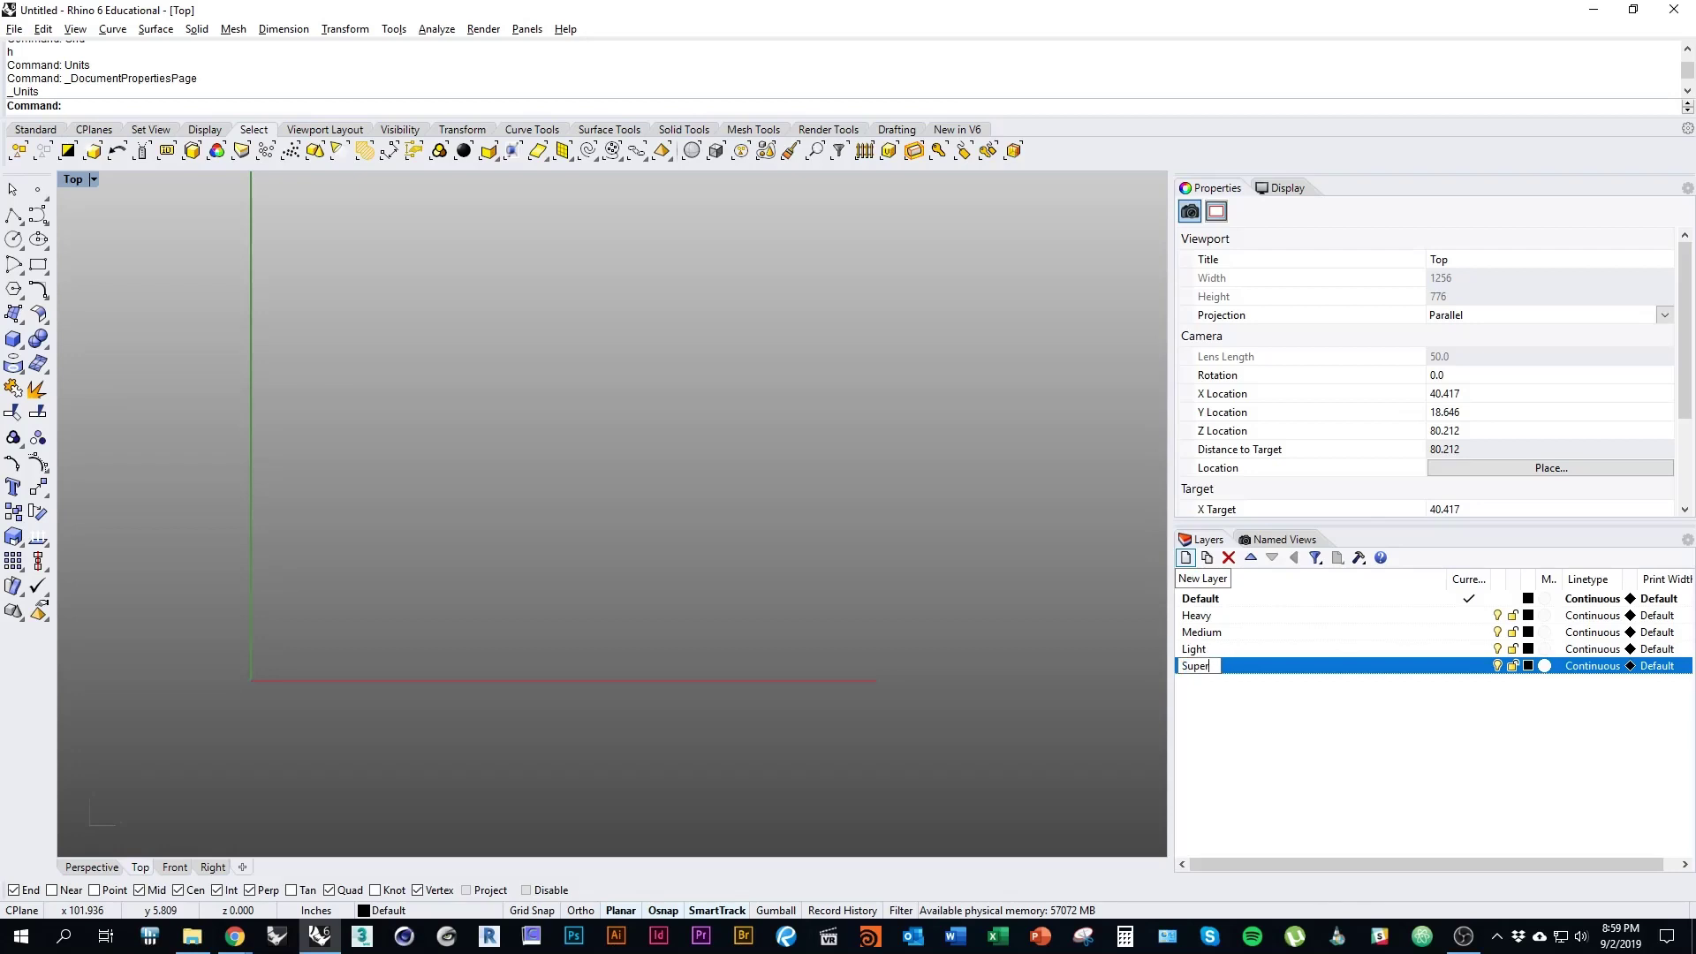
type("light")
left_click(1185, 558)
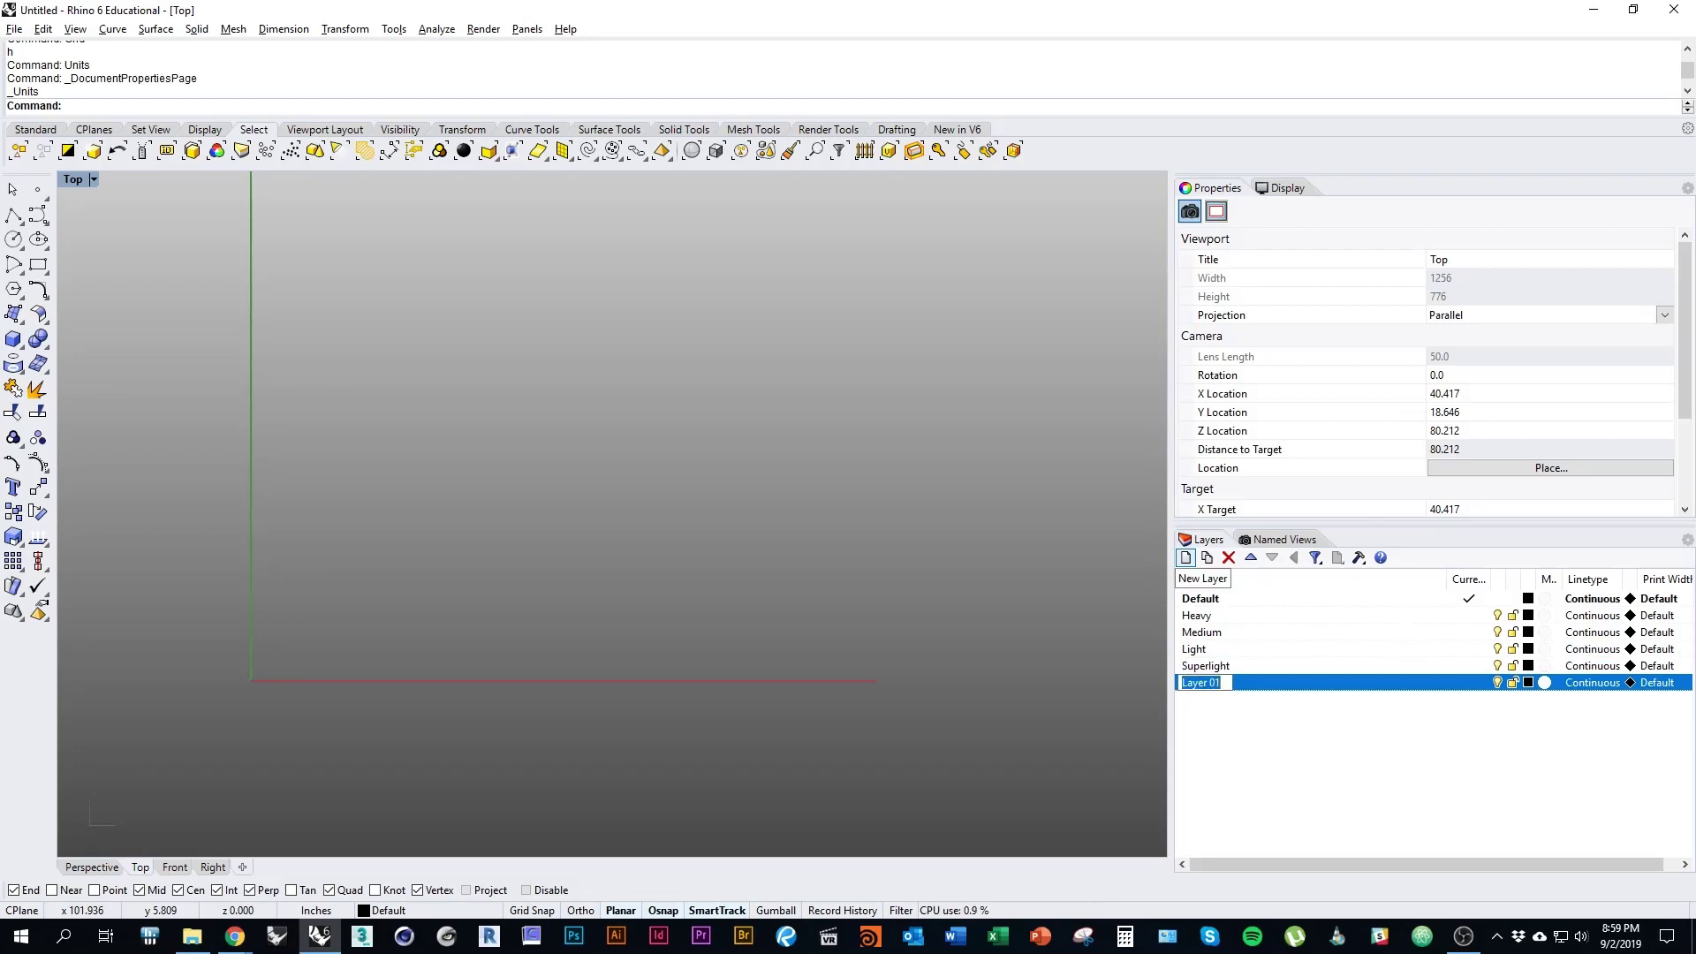
type("Hatch")
key("Return")
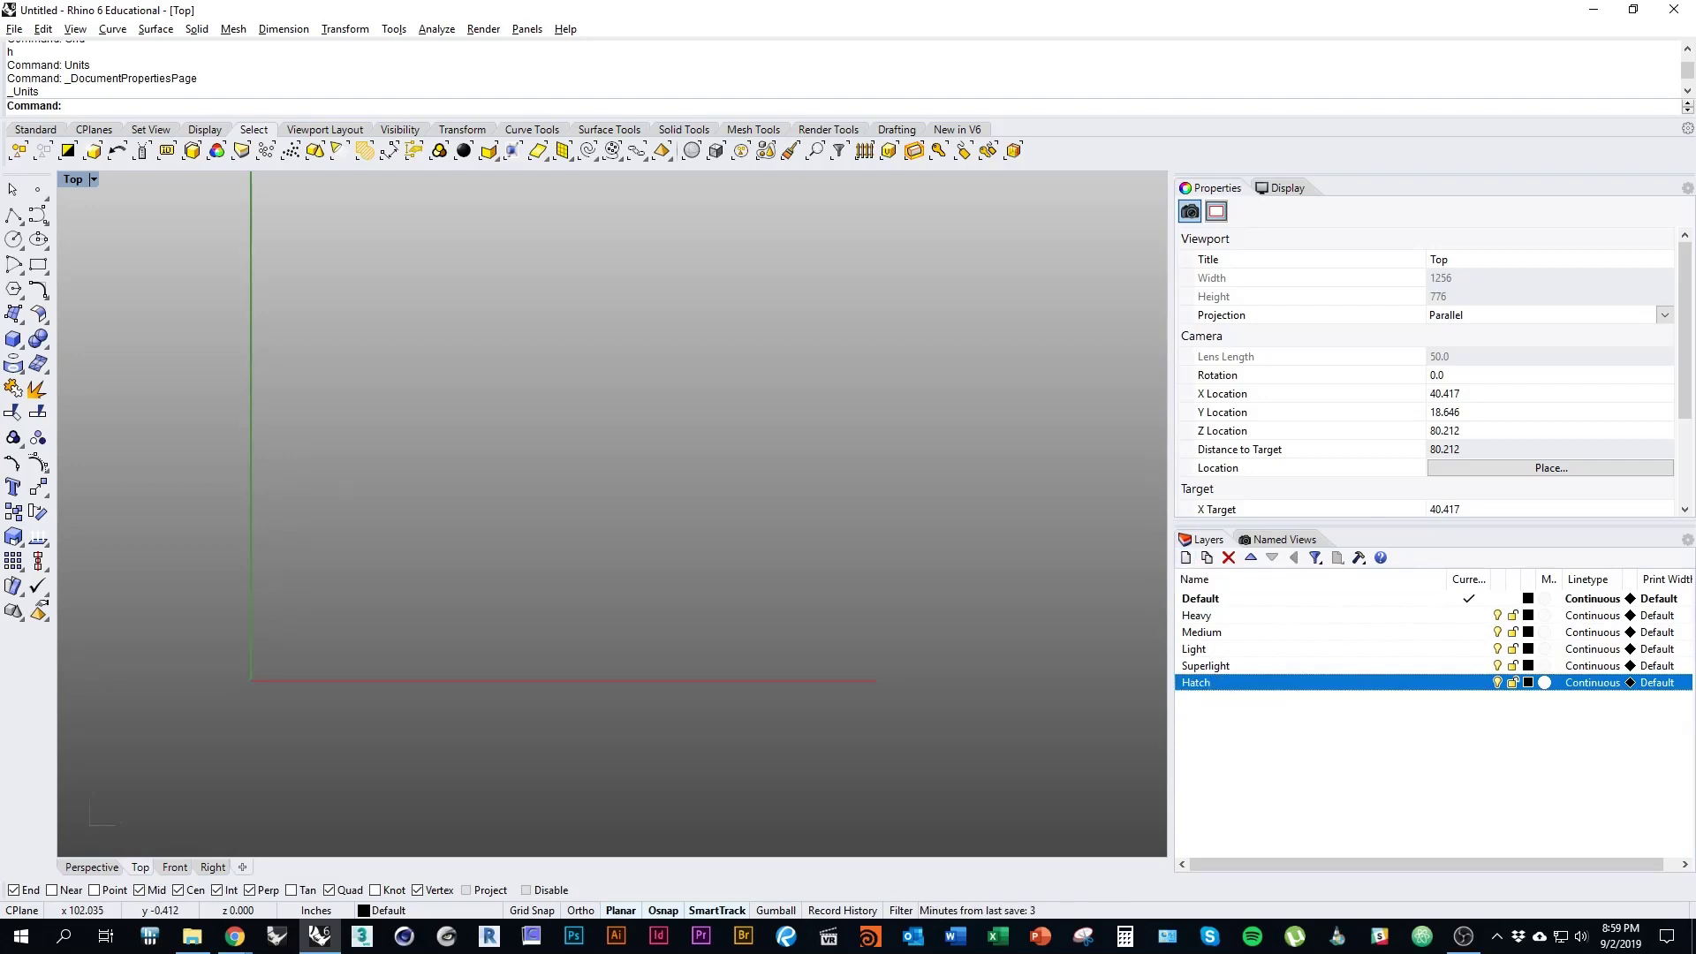
Step: Add a layer named DIM below the Hatch layer
right_click_drag(479, 488, 401, 627)
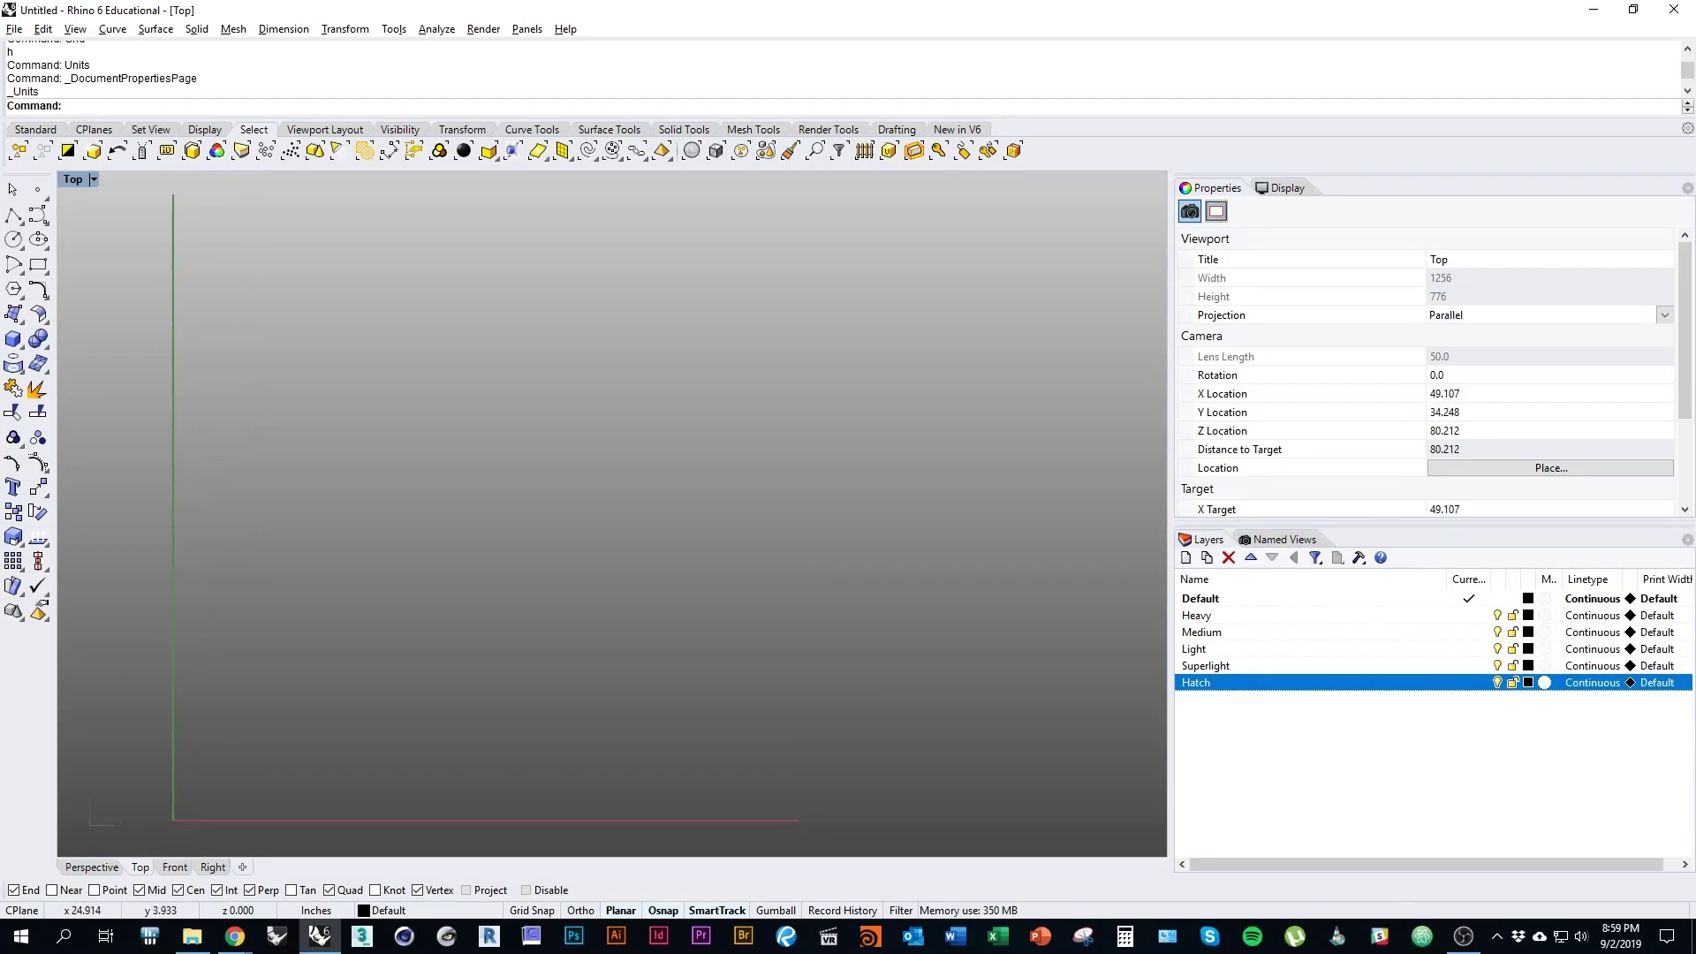
right_click_drag(400, 759, 567, 619)
scroll(347, 650, "up", 19)
scroll(347, 650, "down", 5)
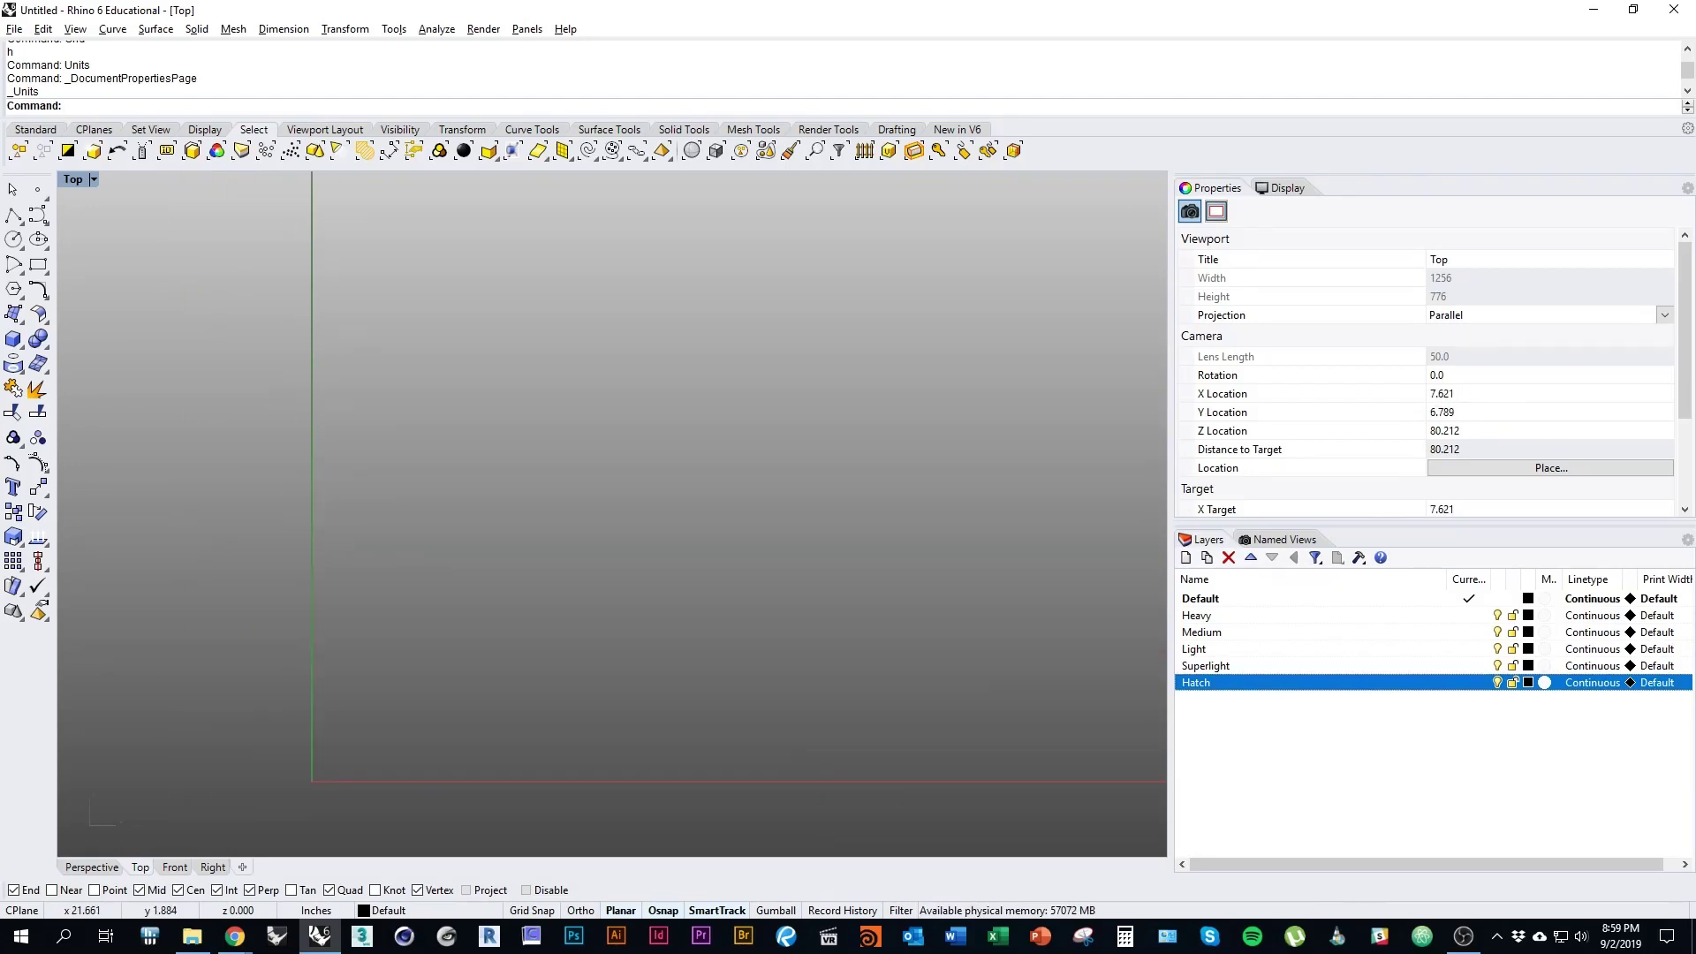
left_click(1186, 557)
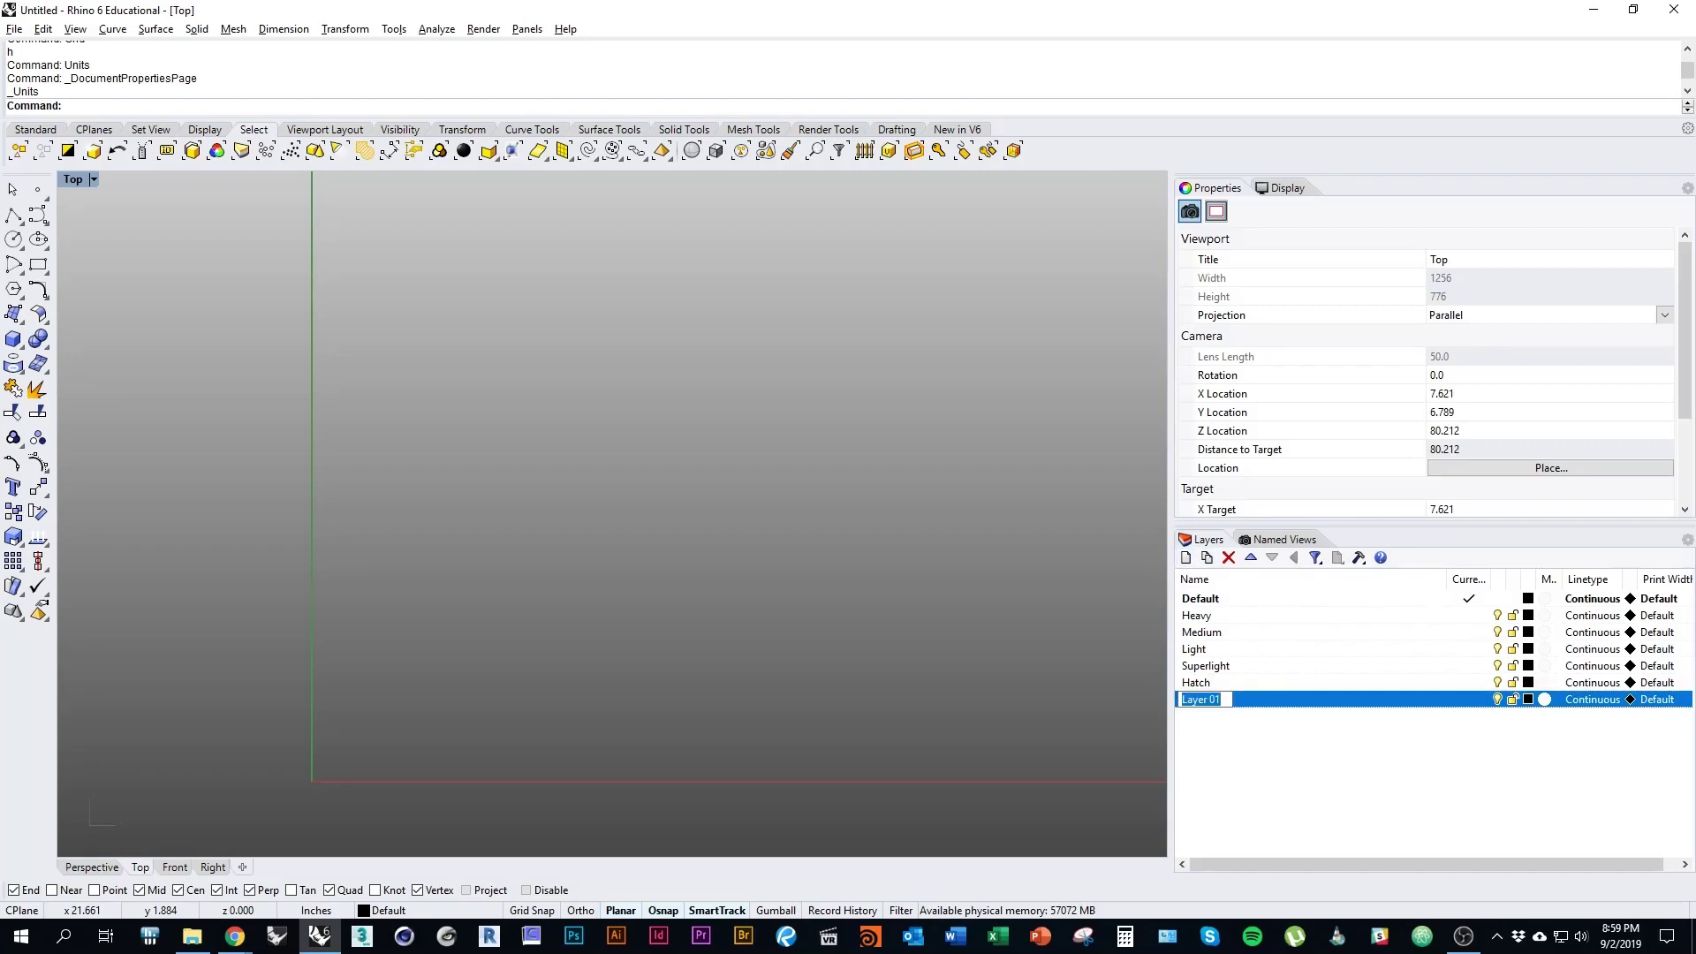
type("DIM")
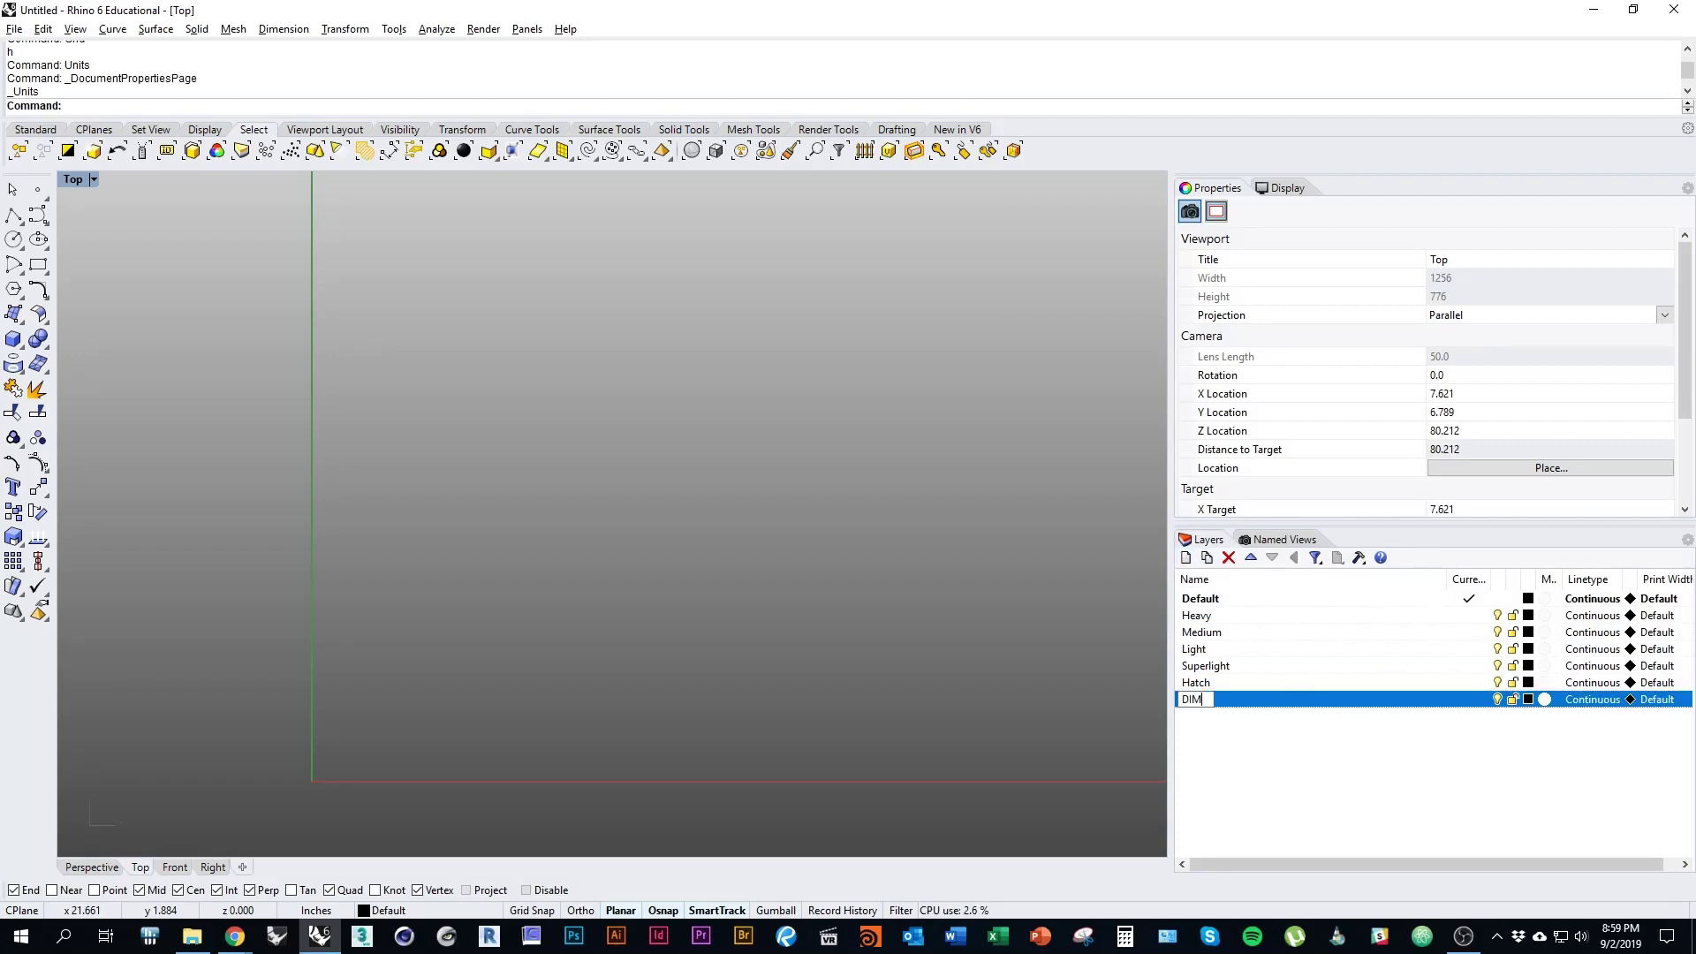
key("Return")
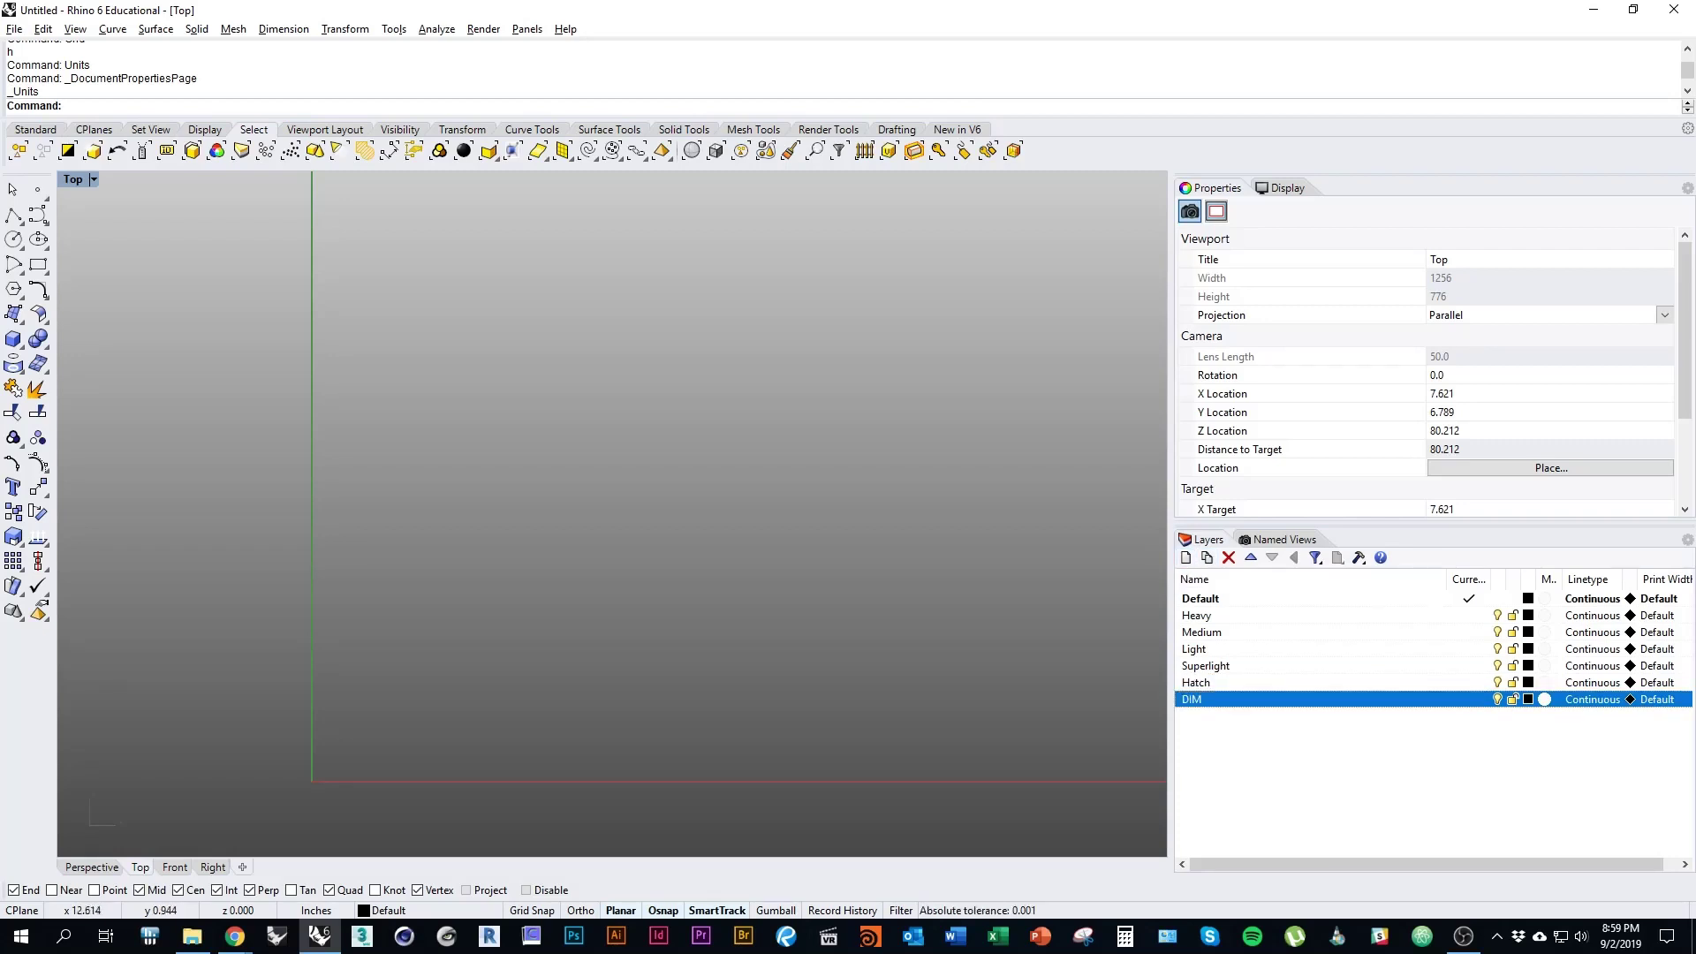
Step: Add a layer named Dash and narrow the layer list's Name column so the Print Width column fits
right_click_drag(808, 744, 714, 757)
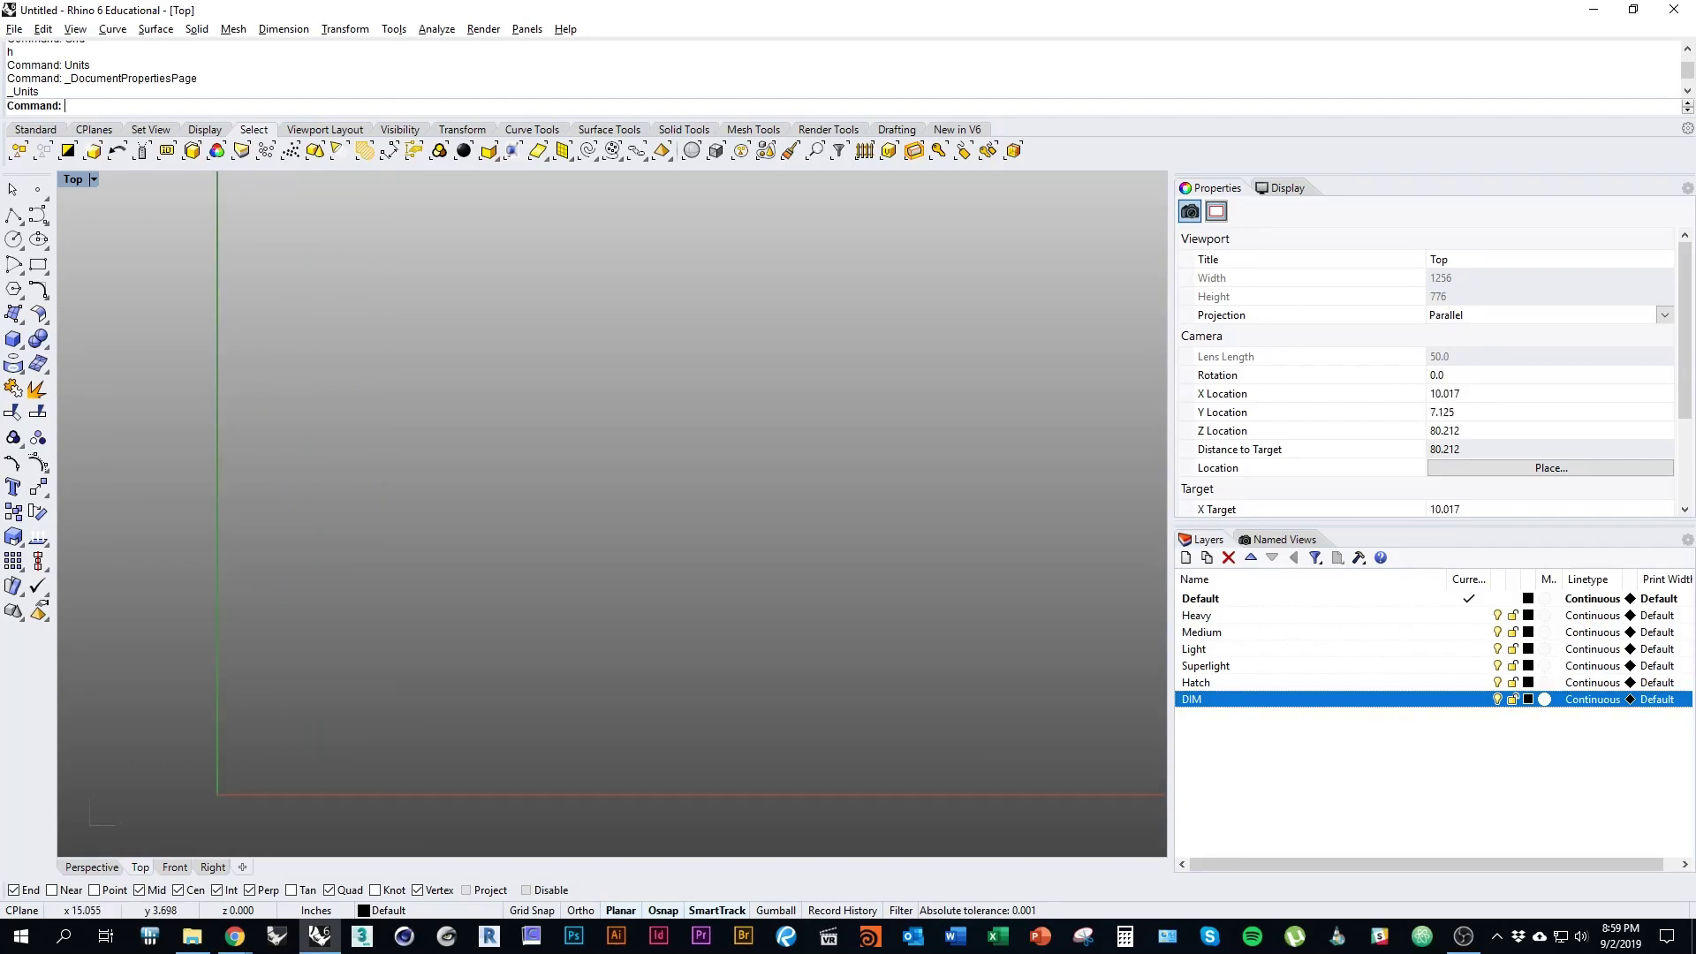
right_click_drag(794, 628, 824, 650)
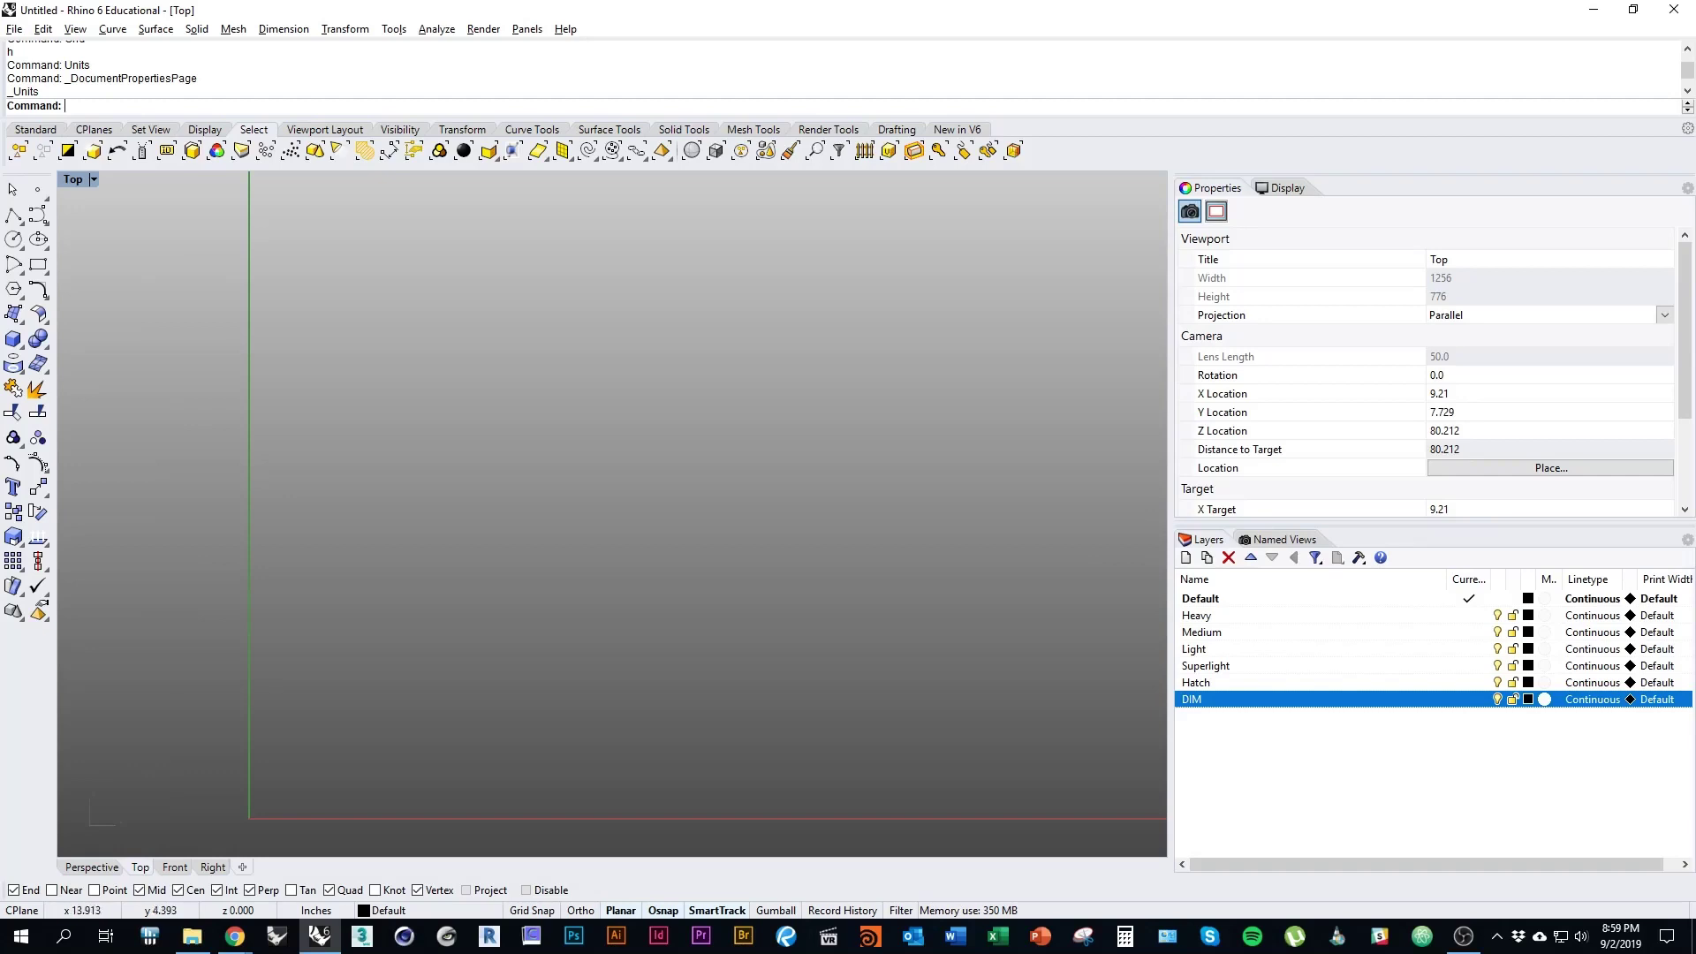
left_click(1186, 558)
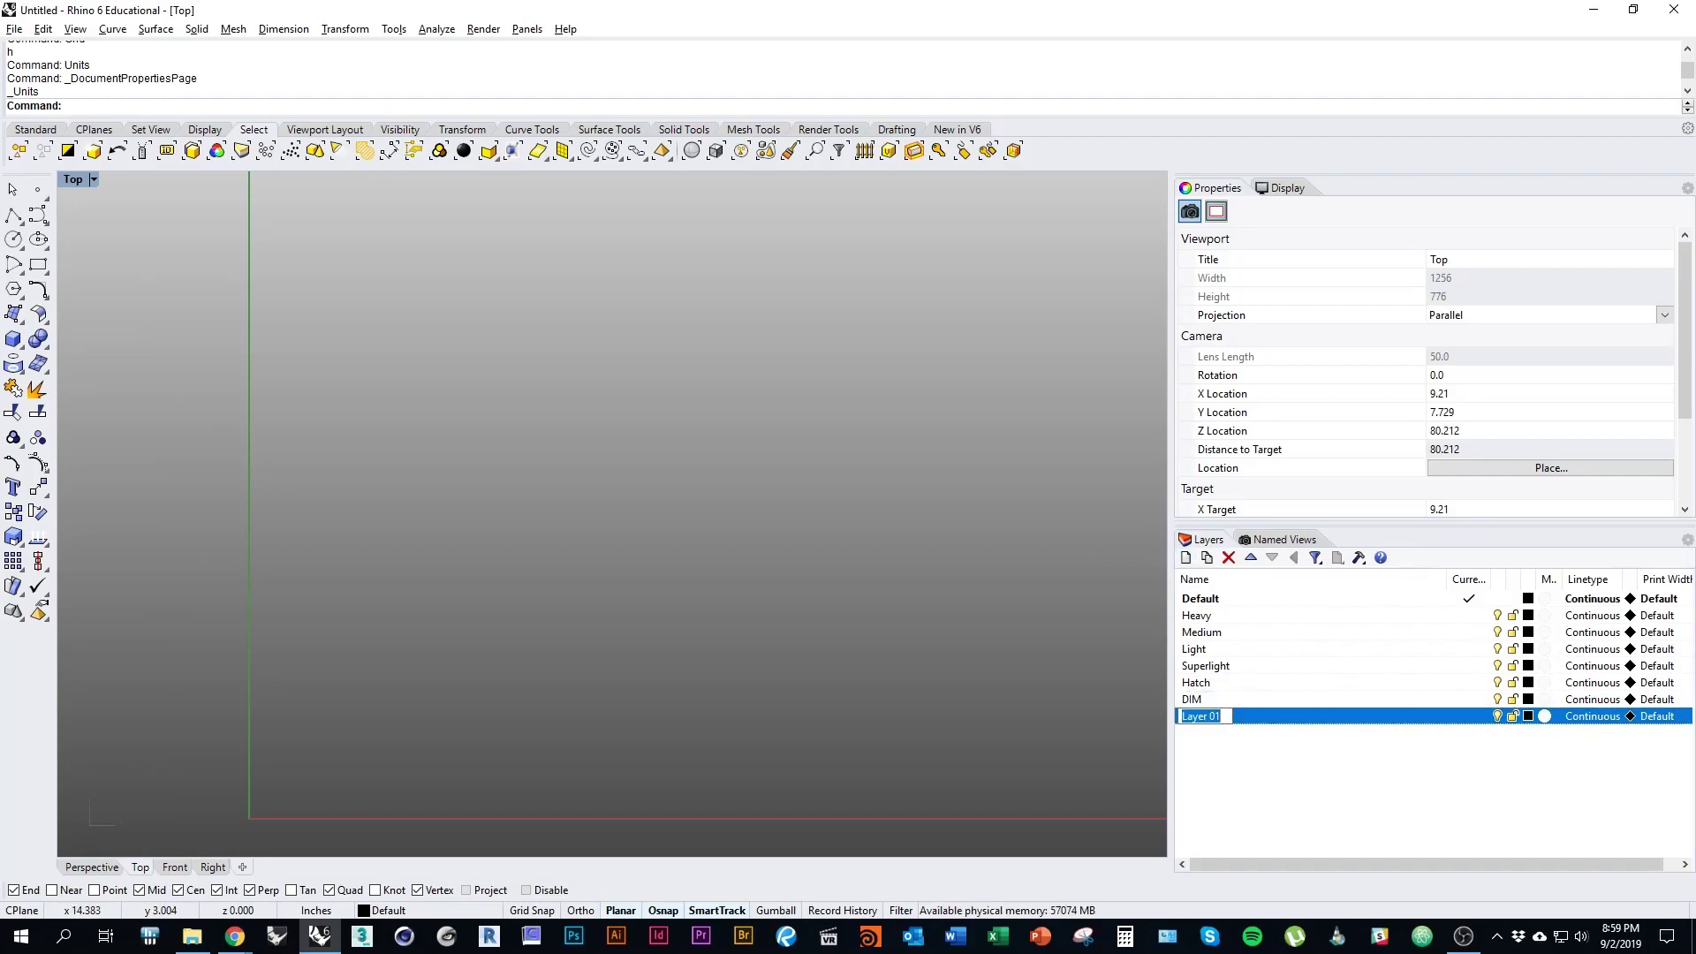
type("Dash")
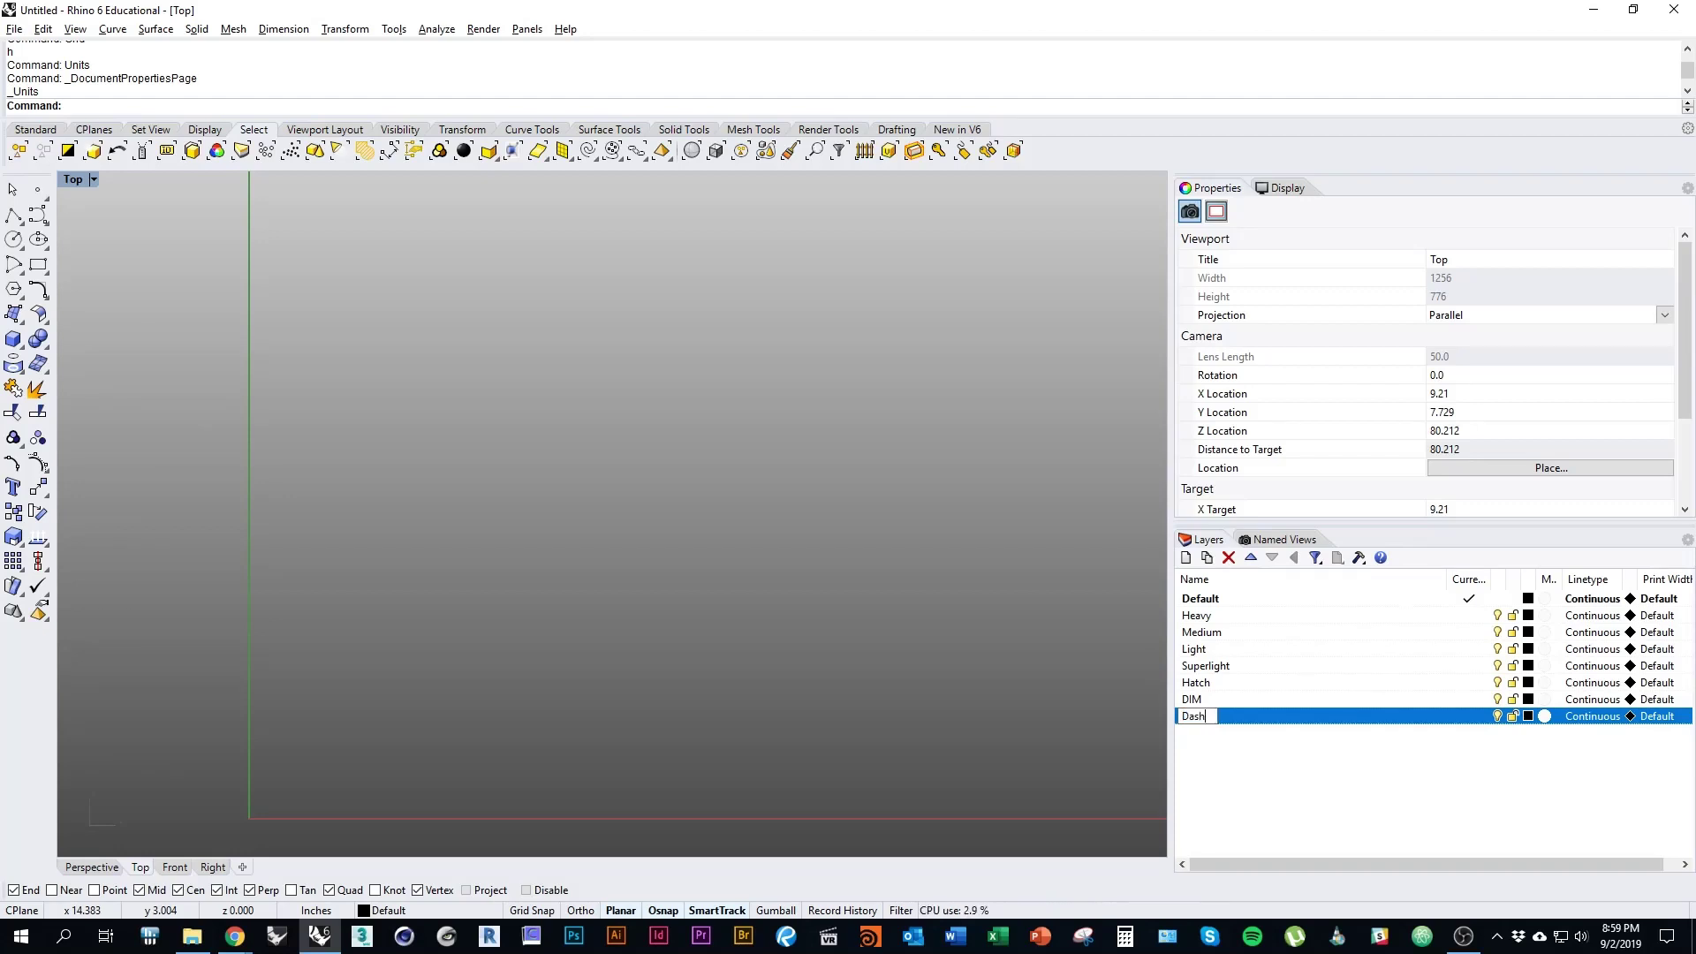
key("Return")
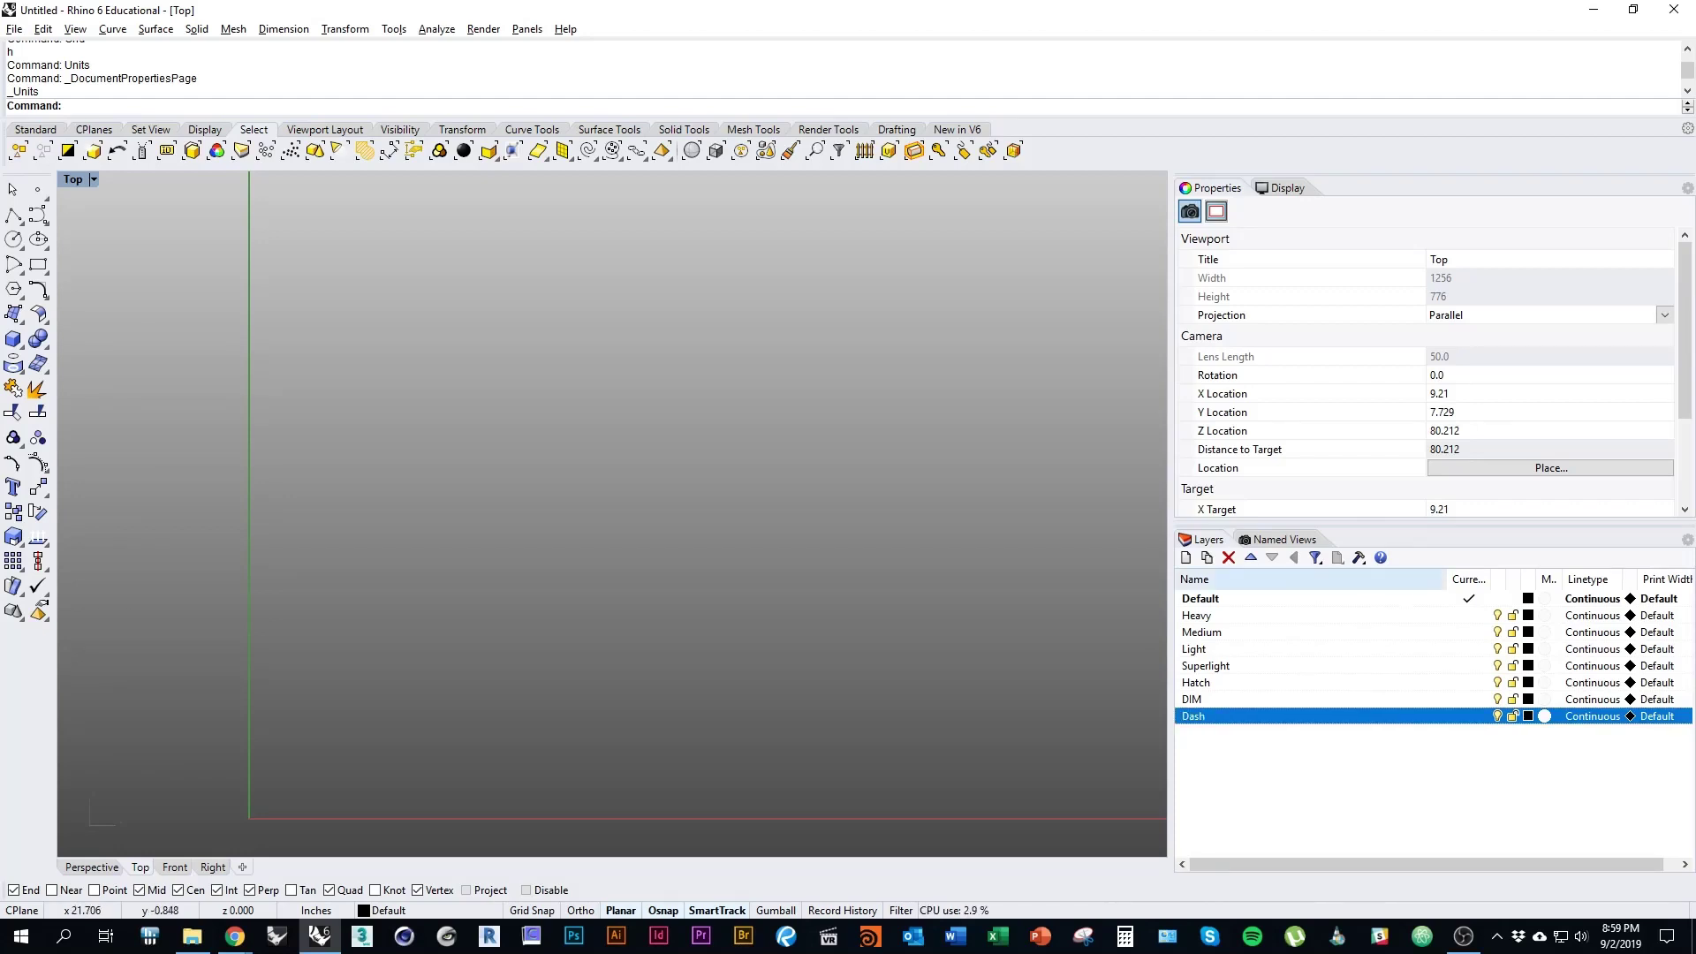
left_click_drag(1430, 579, 1412, 579)
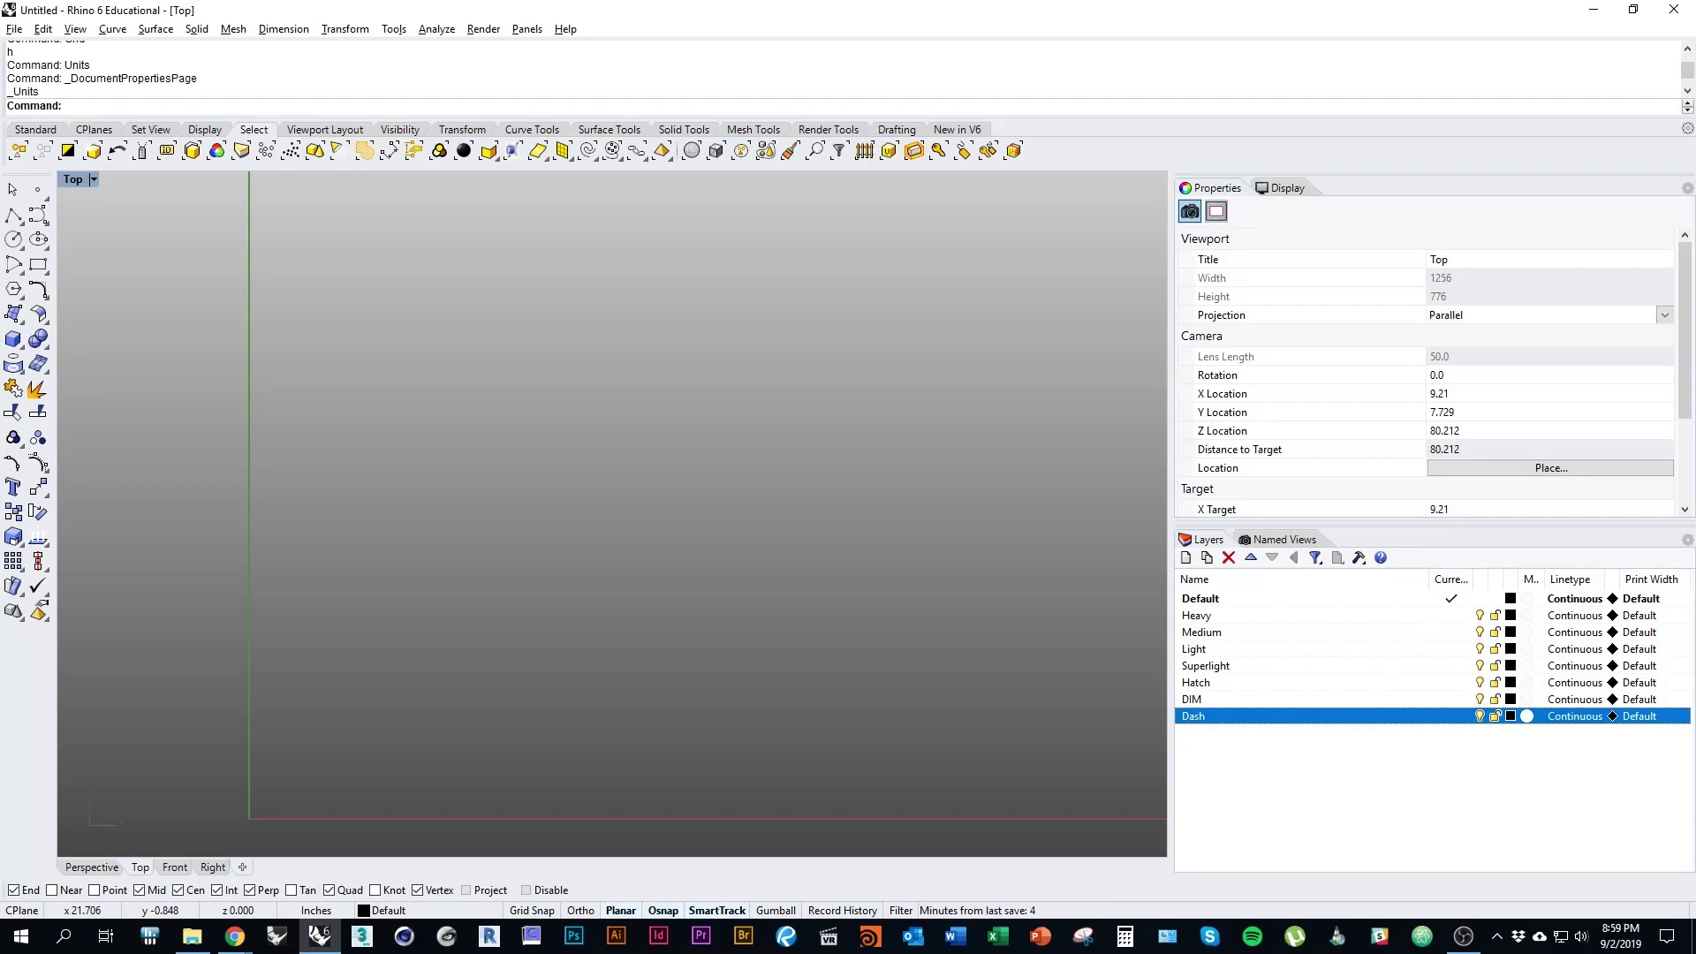
Step: Set the Heavy layer's color to Red and the Medium layer's color to Green
left_click(1197, 615)
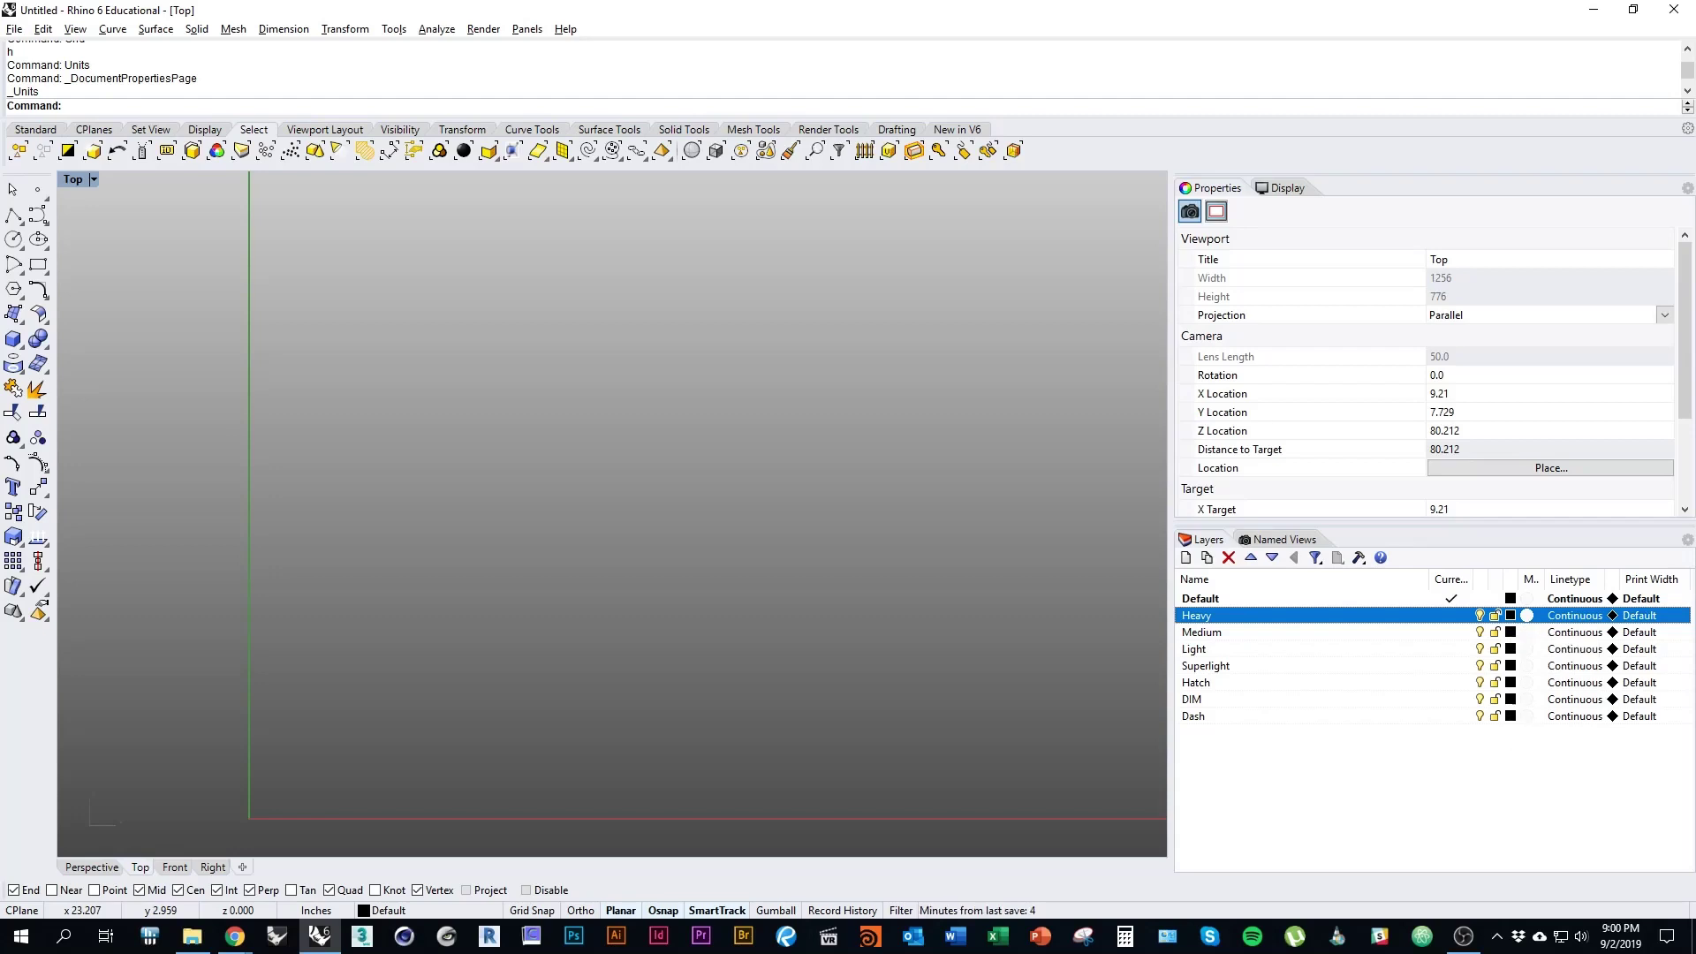
left_click(1509, 615)
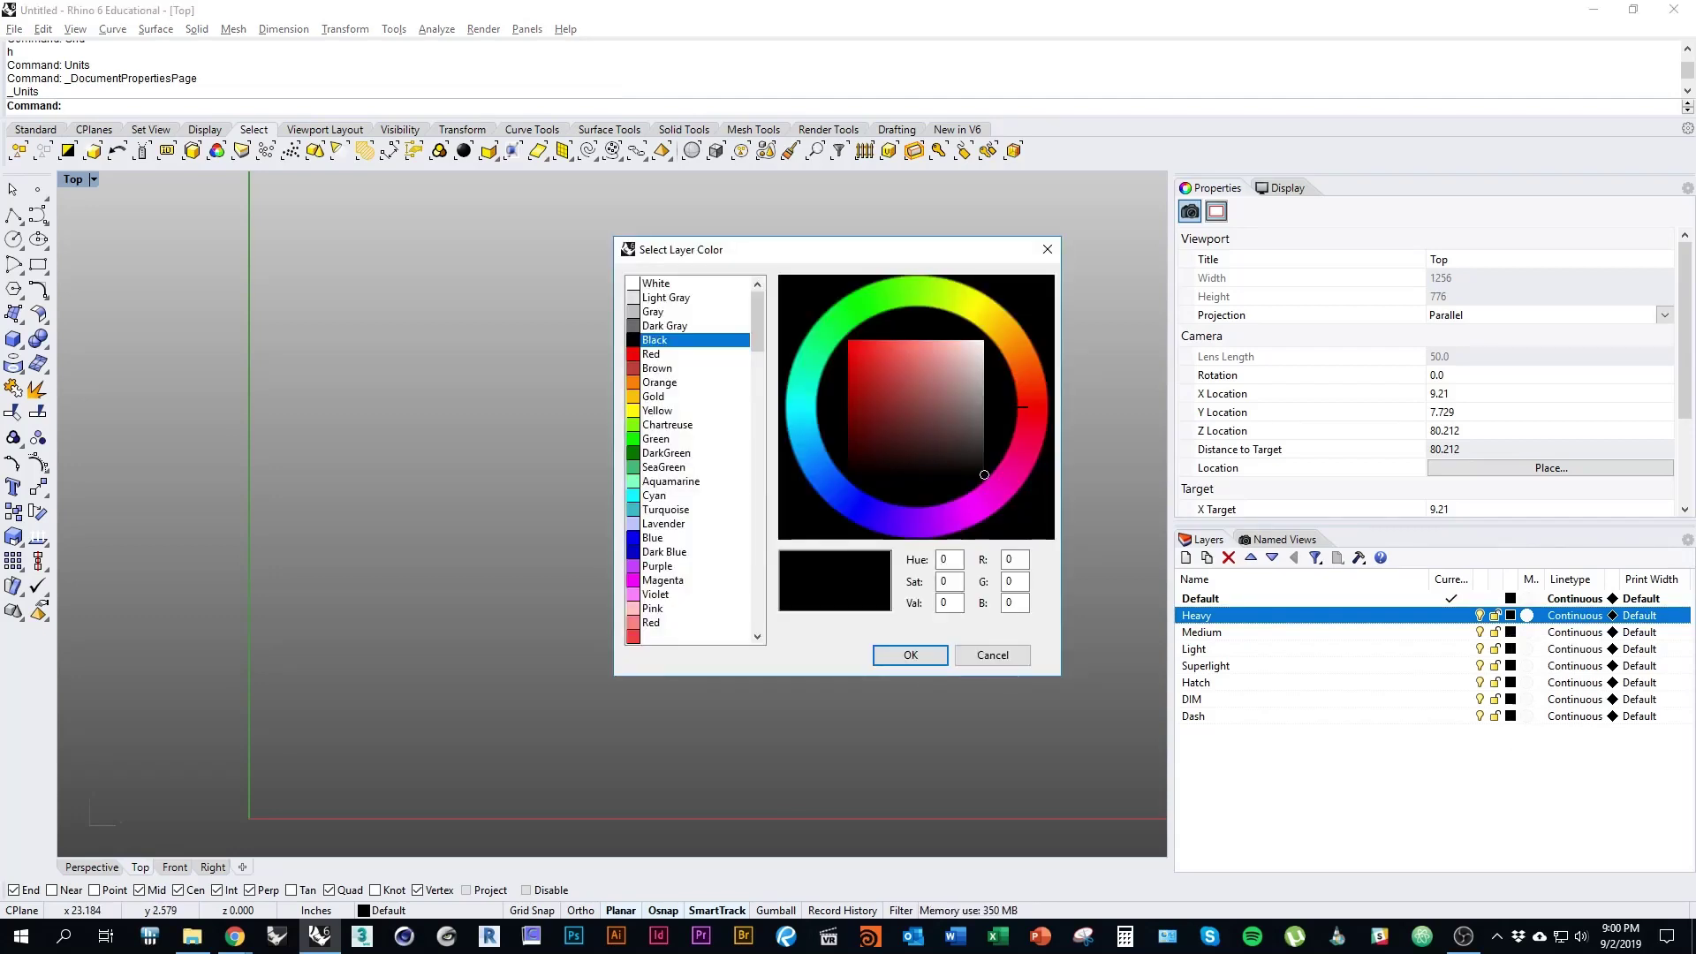
left_click(651, 353)
left_click(910, 654)
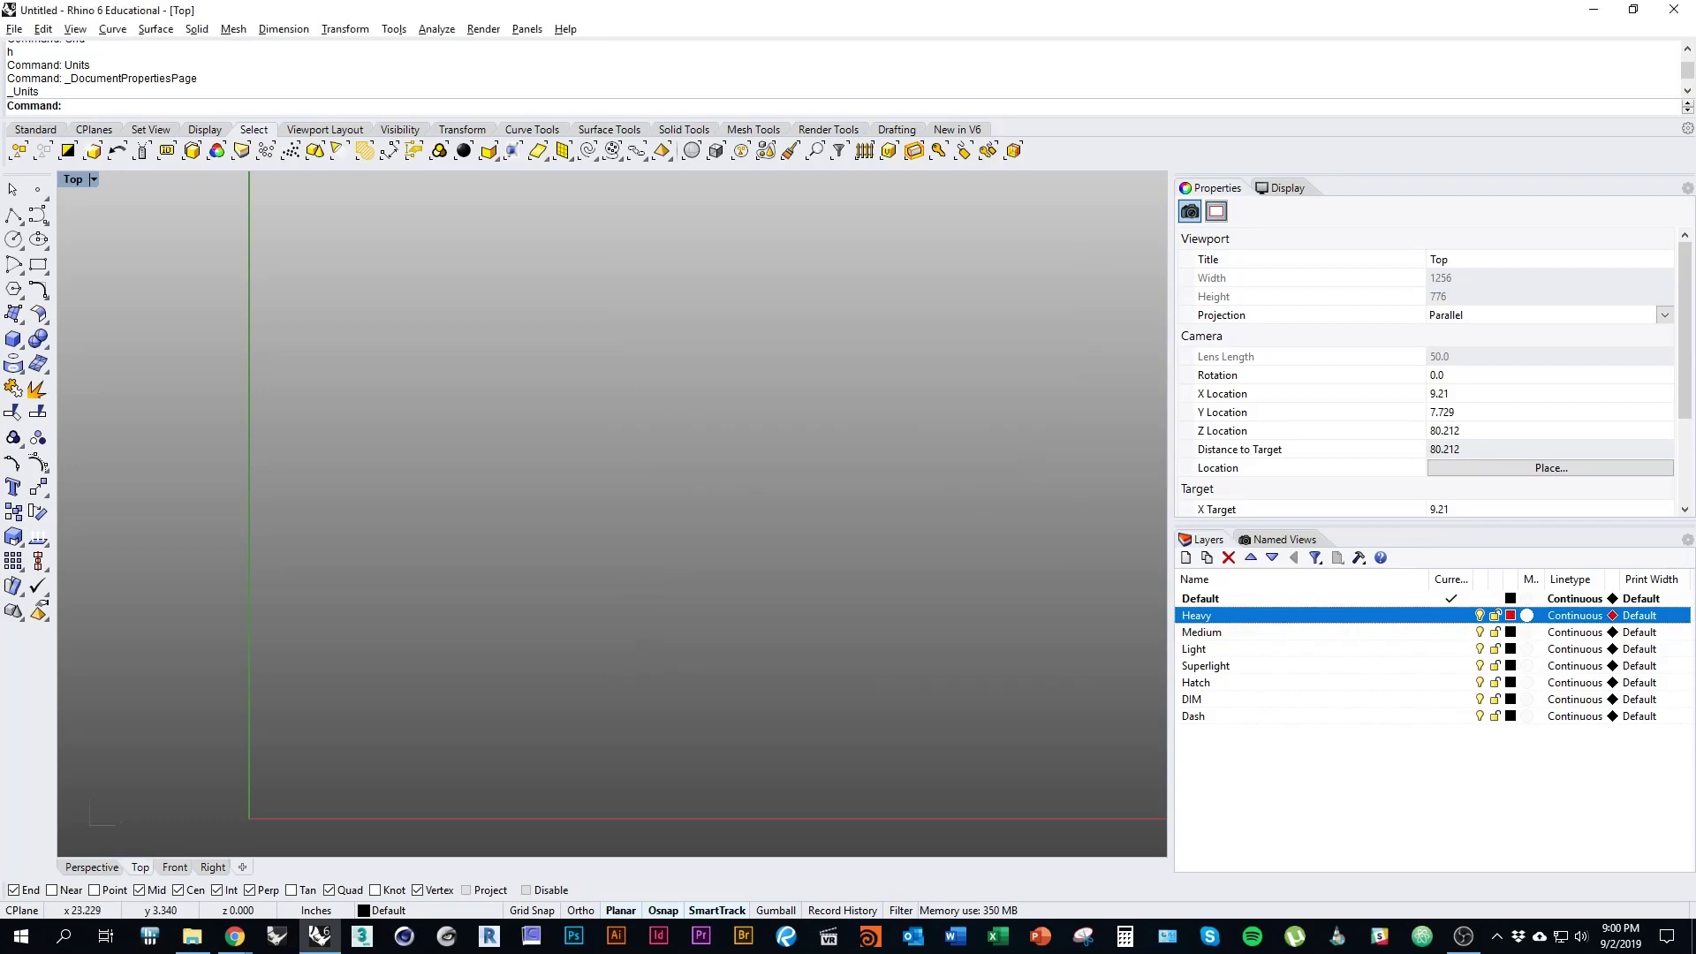
left_click(1510, 631)
left_click(656, 438)
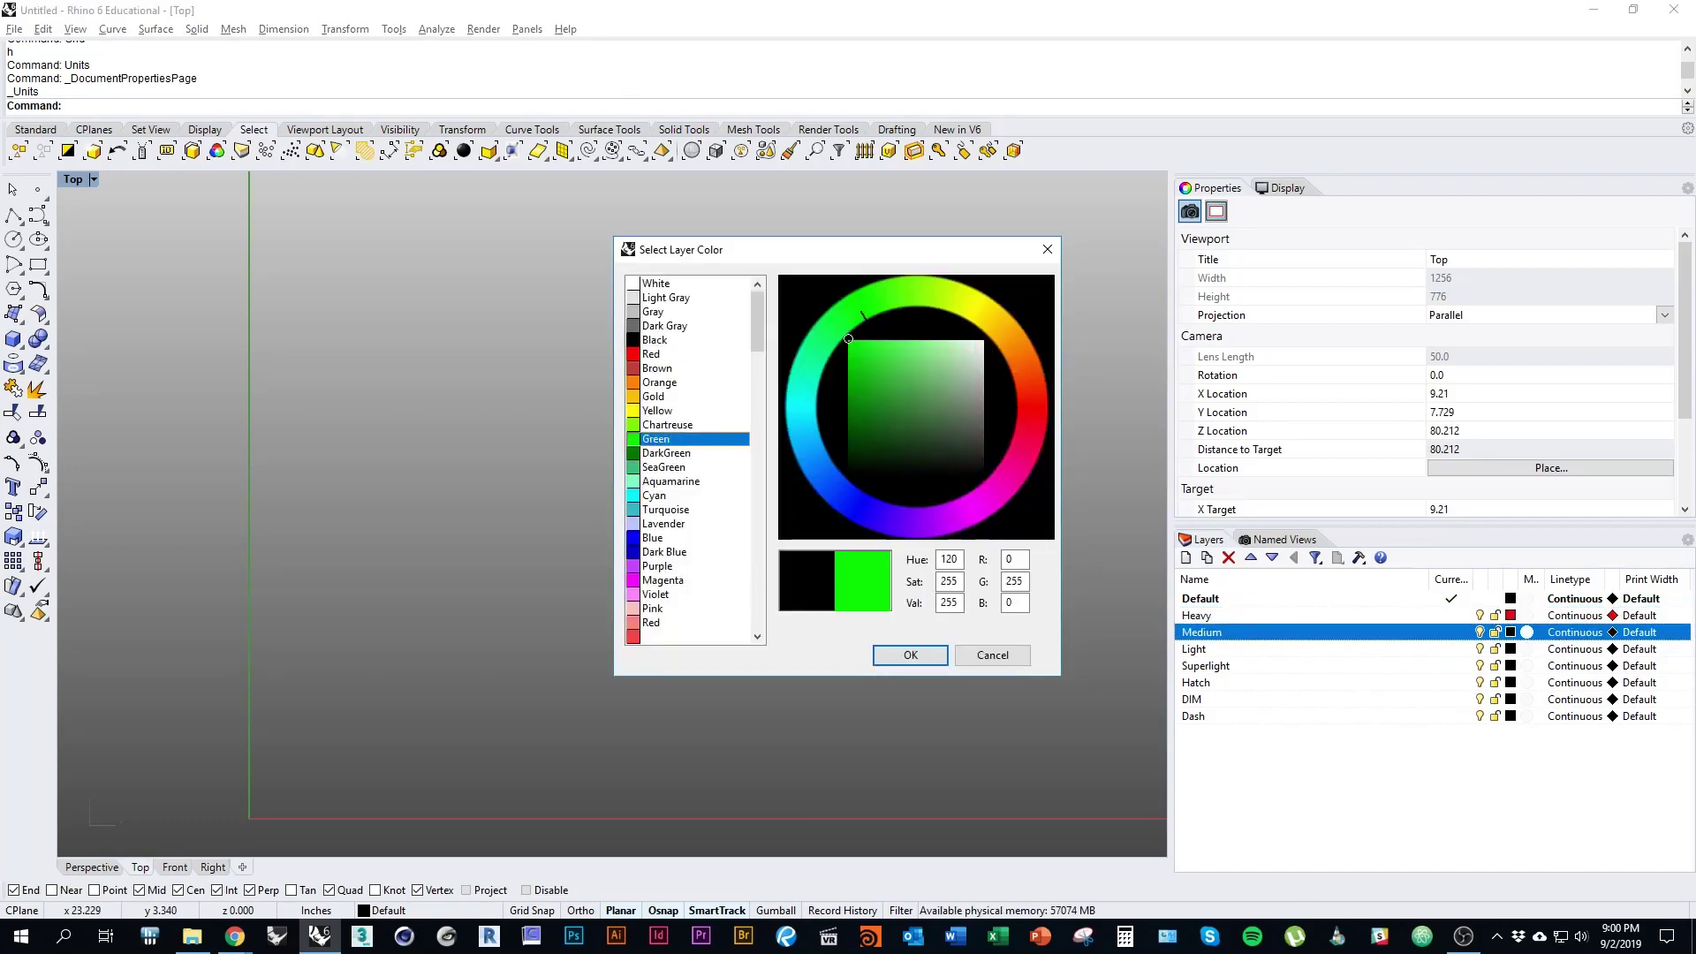
left_click(909, 655)
Step: Set the Light layer's color to Cyan and the Superlight layer's color to DarkGreen
left_click(1510, 649)
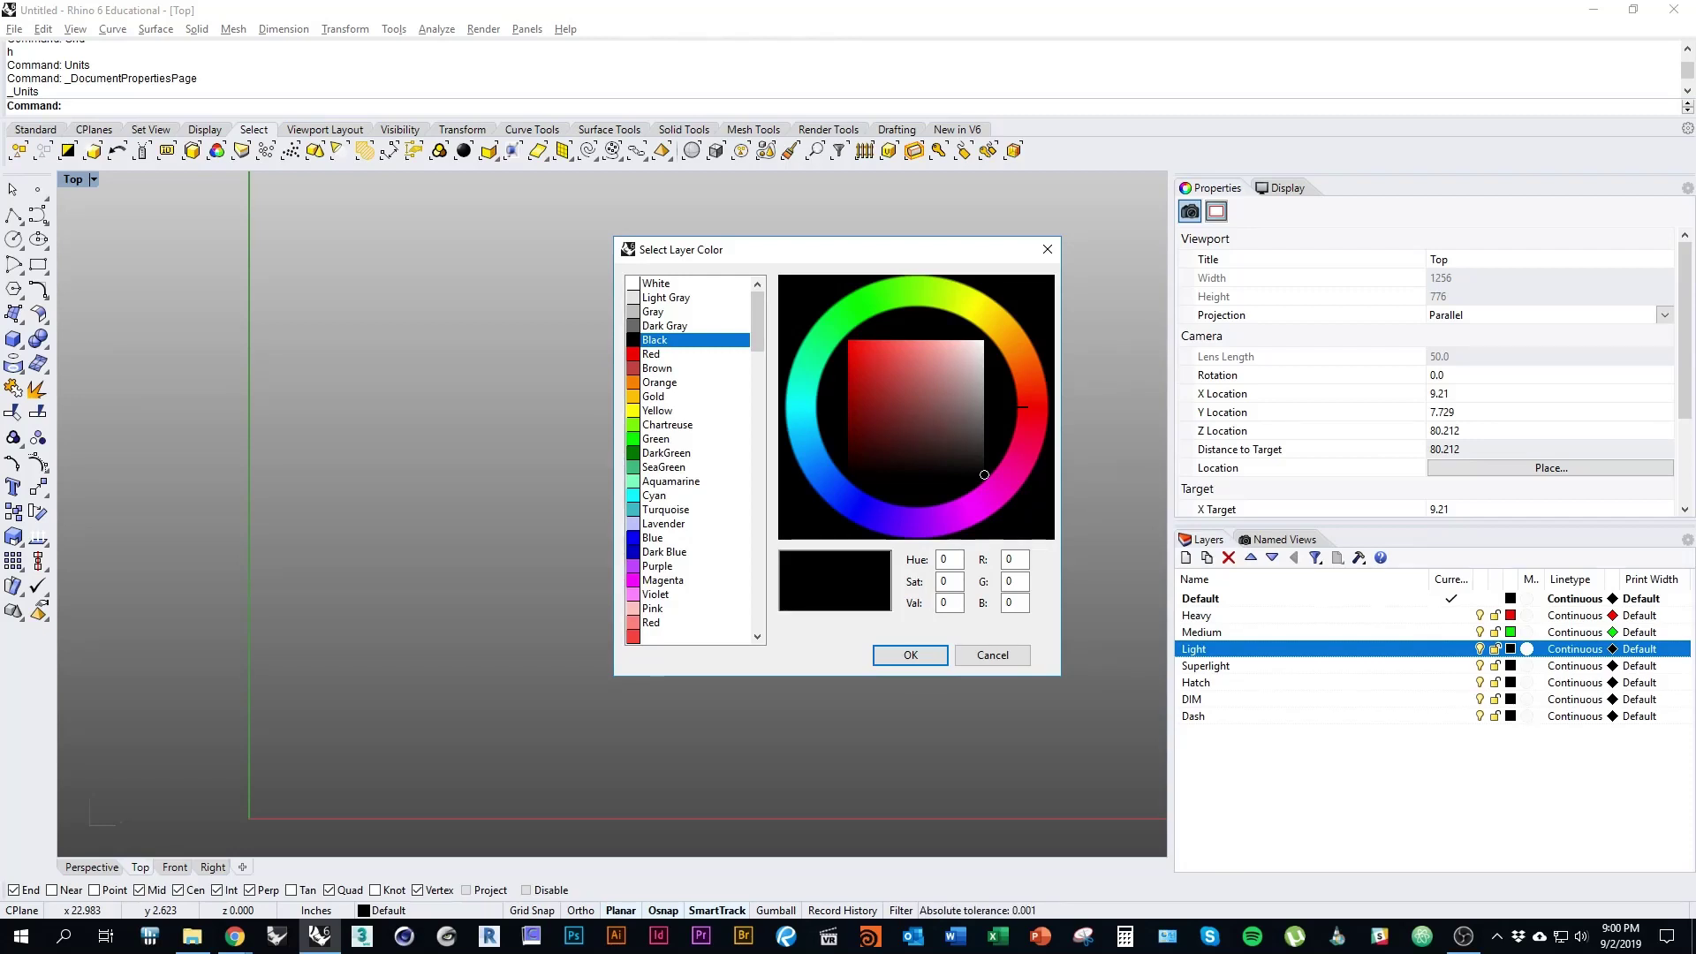
left_click(654, 495)
left_click(910, 655)
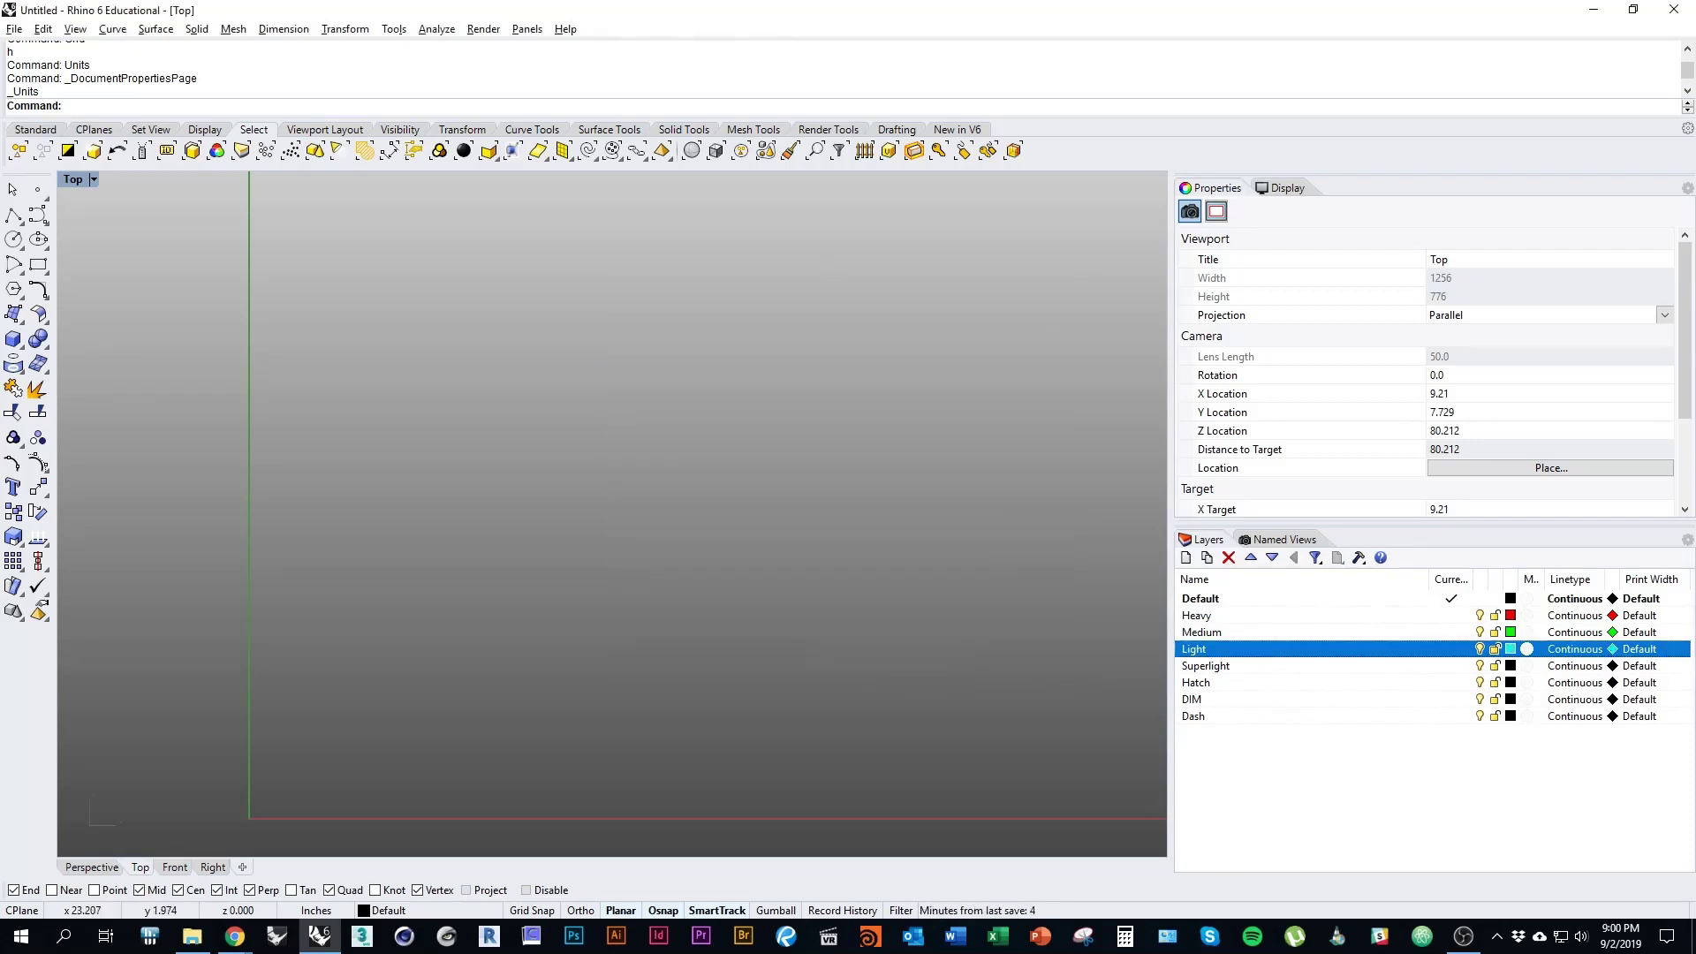
left_click(1510, 665)
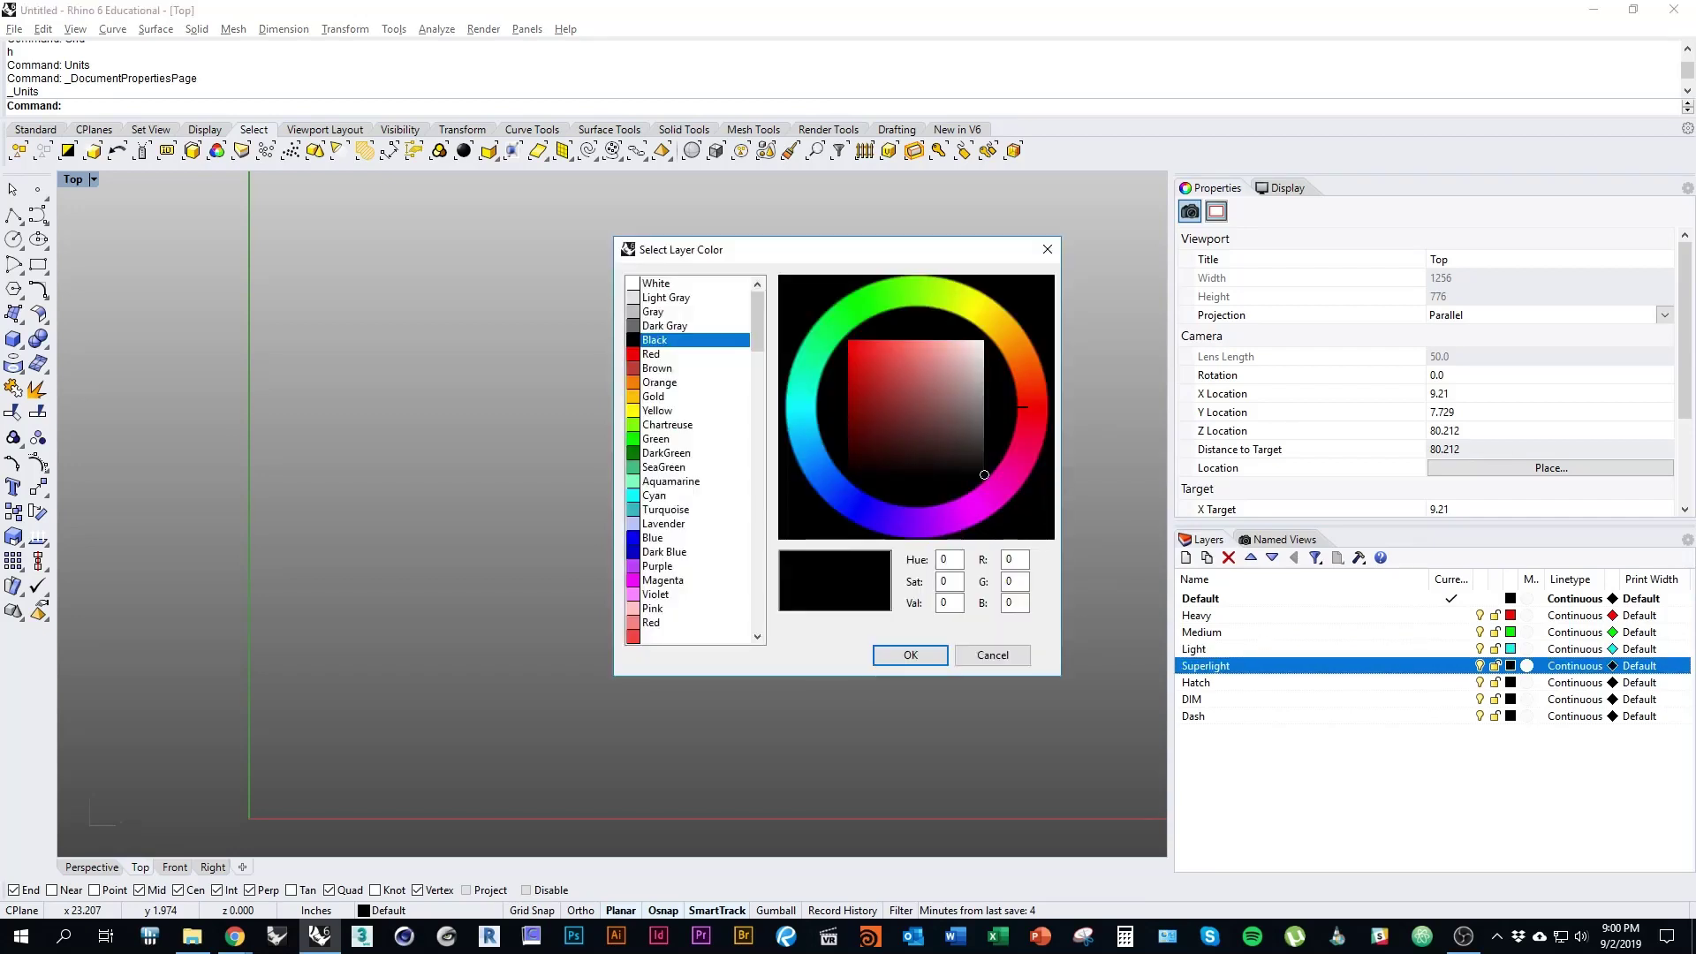
left_click(666, 452)
left_click(910, 654)
Step: Set the Hatch layer's color to Orange and the DIM layer's color to Magenta
left_click(1511, 682)
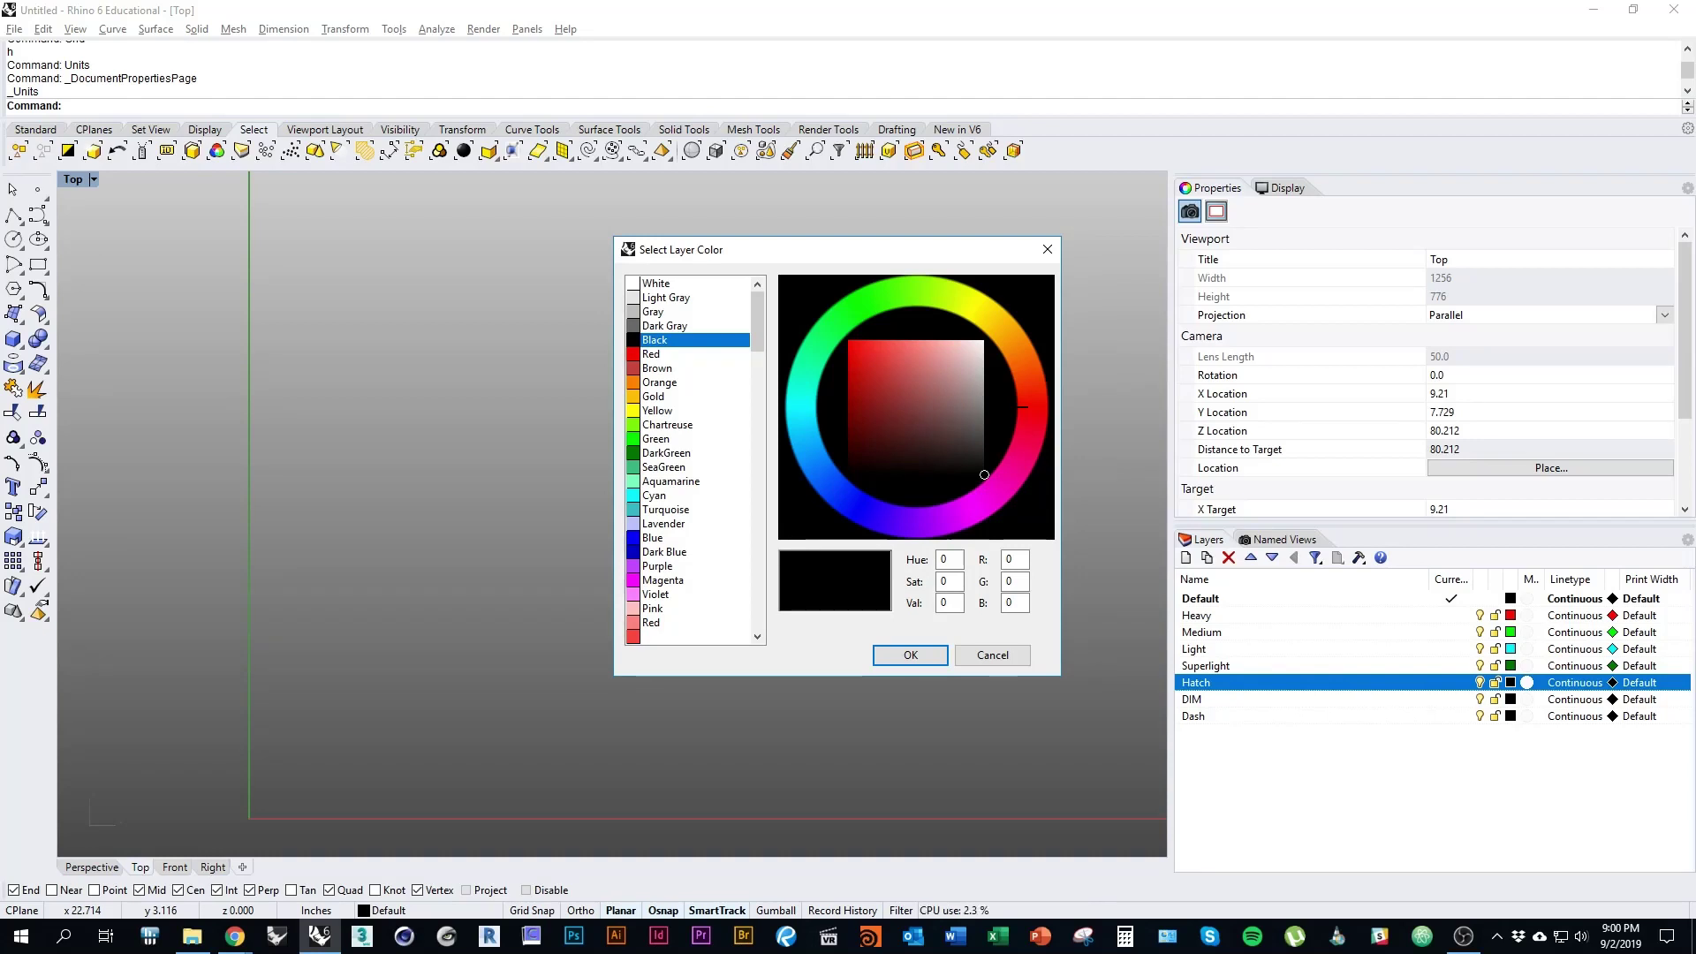
left_click(659, 382)
left_click(909, 654)
left_click(1509, 699)
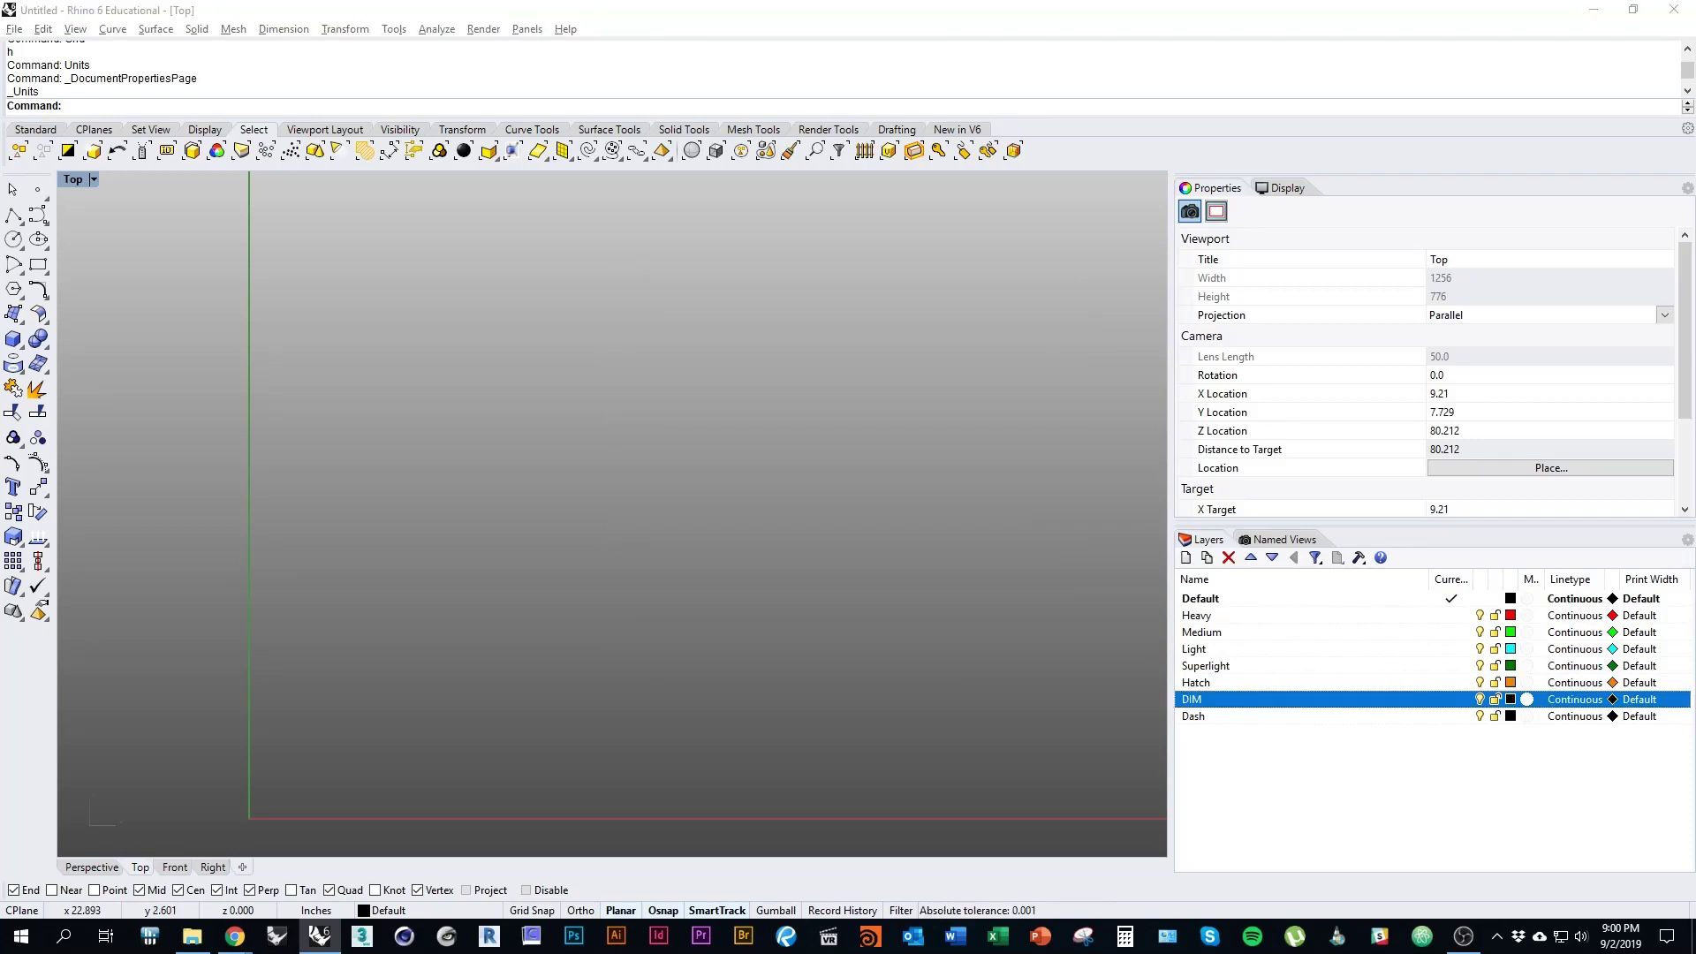
left_click(1510, 698)
left_click(670, 673)
left_click(910, 655)
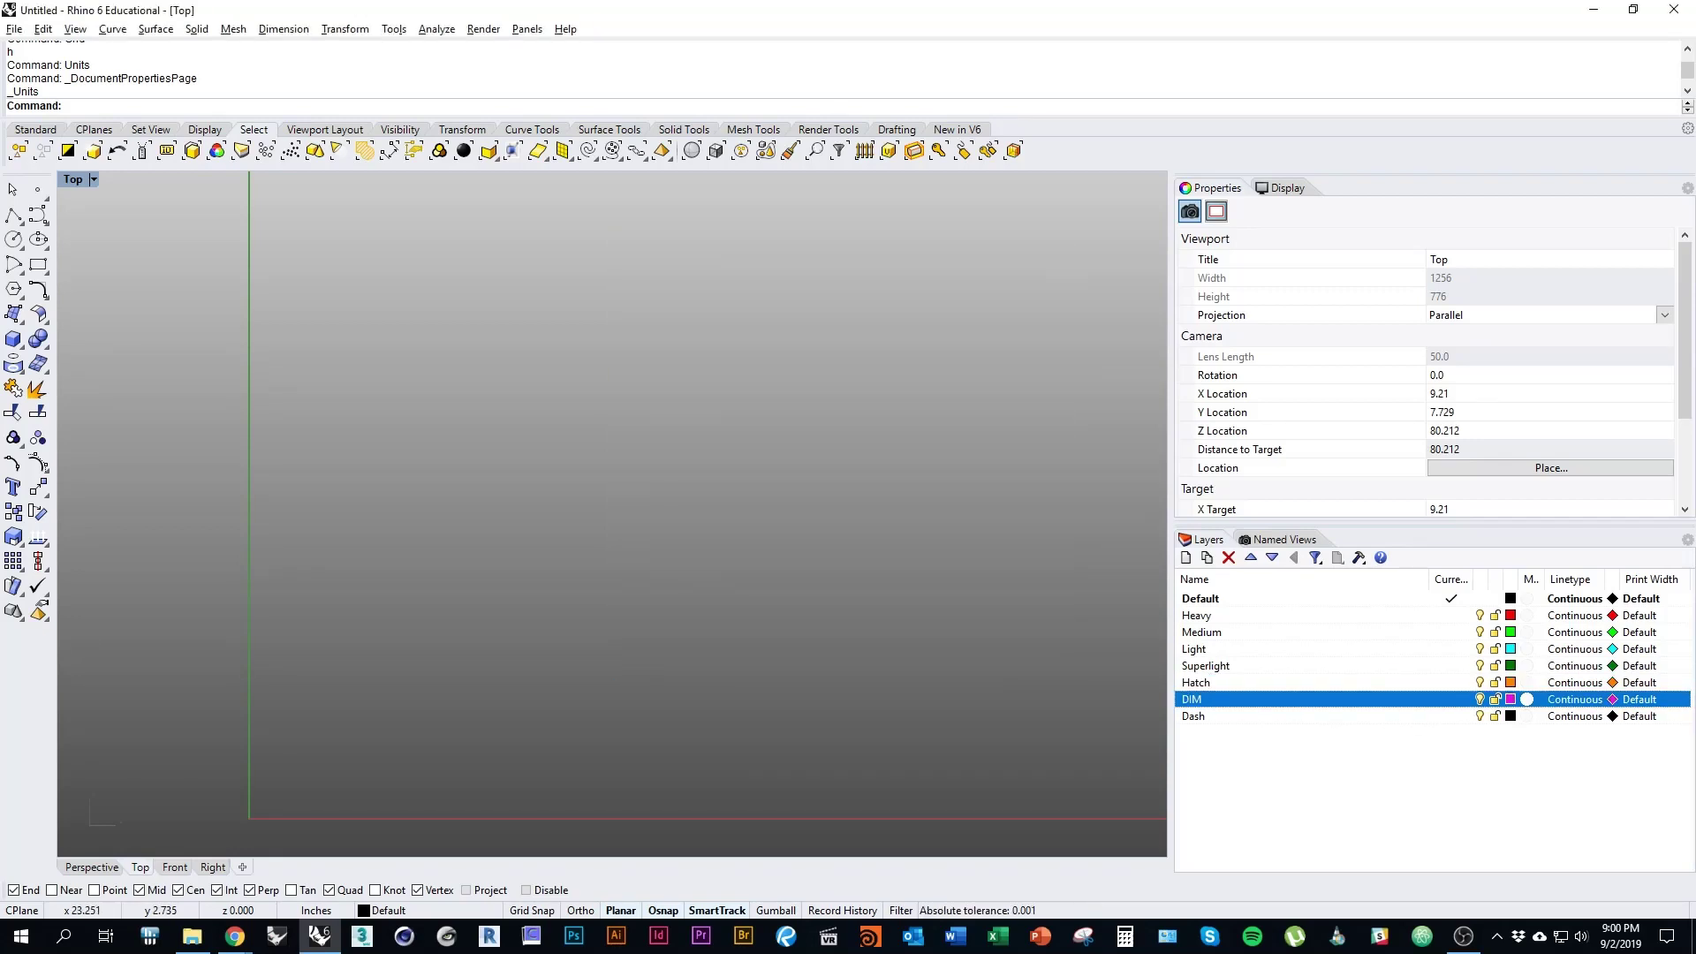
Step: Set the Dash layer's color to Blue
left_click(1511, 715)
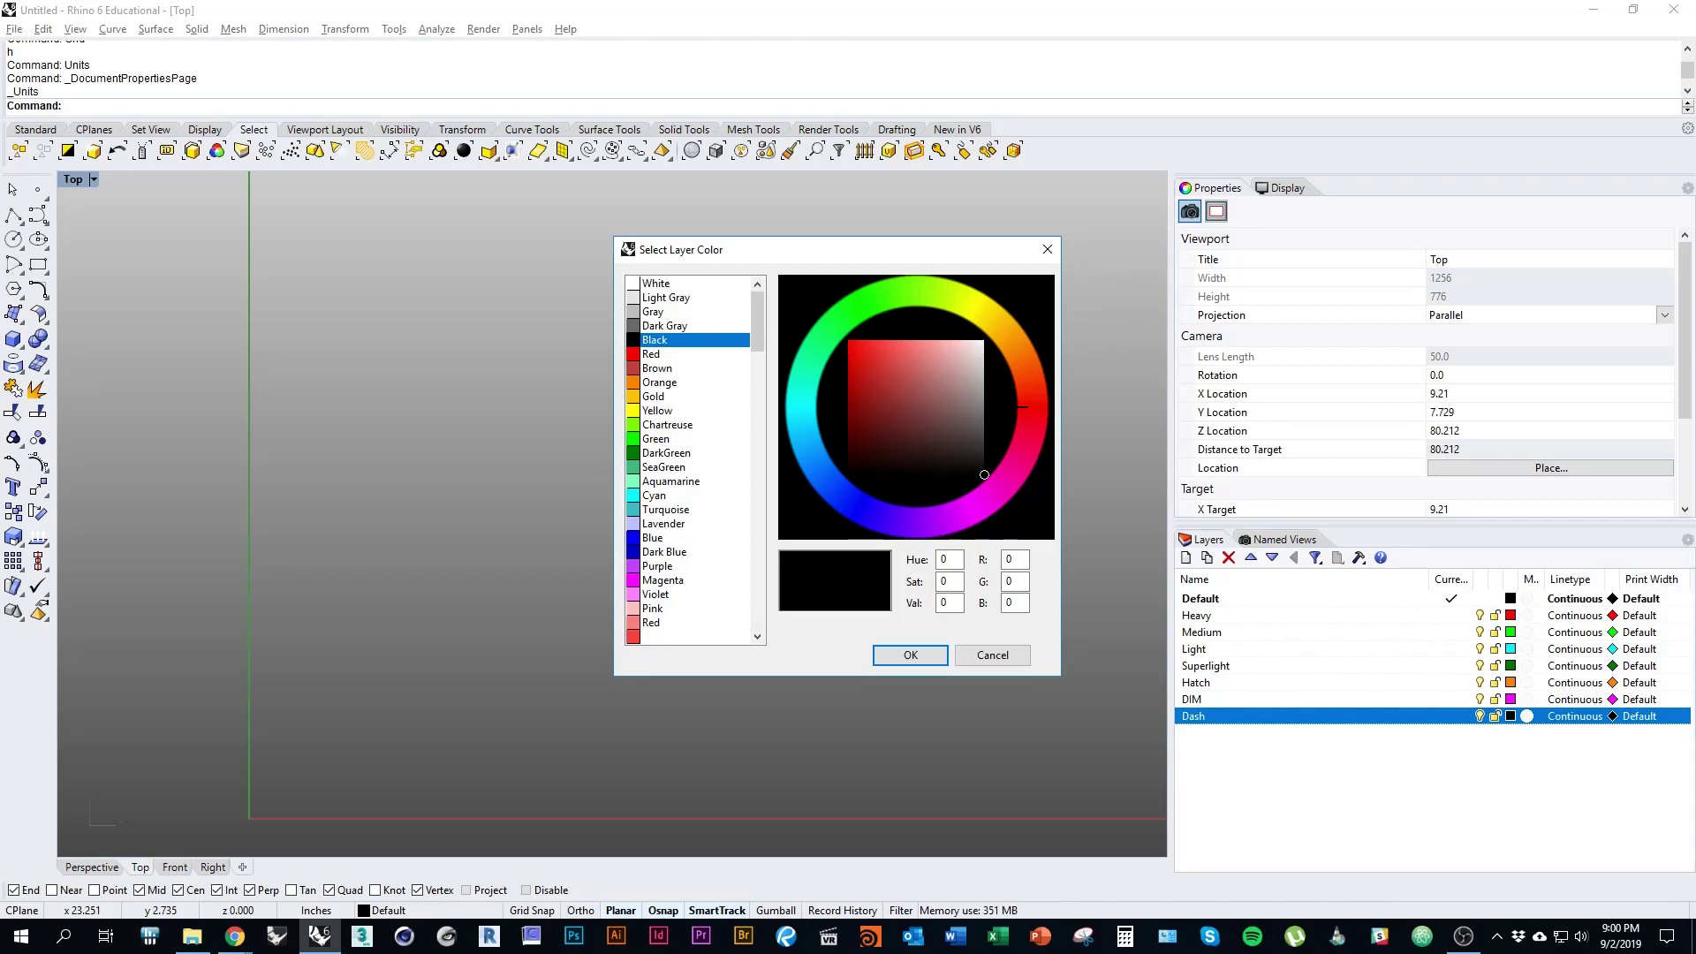
left_click(652, 537)
left_click(910, 654)
Step: Assign the Dashed linetype to the Dash layer
right_click_drag(867, 774, 719, 812)
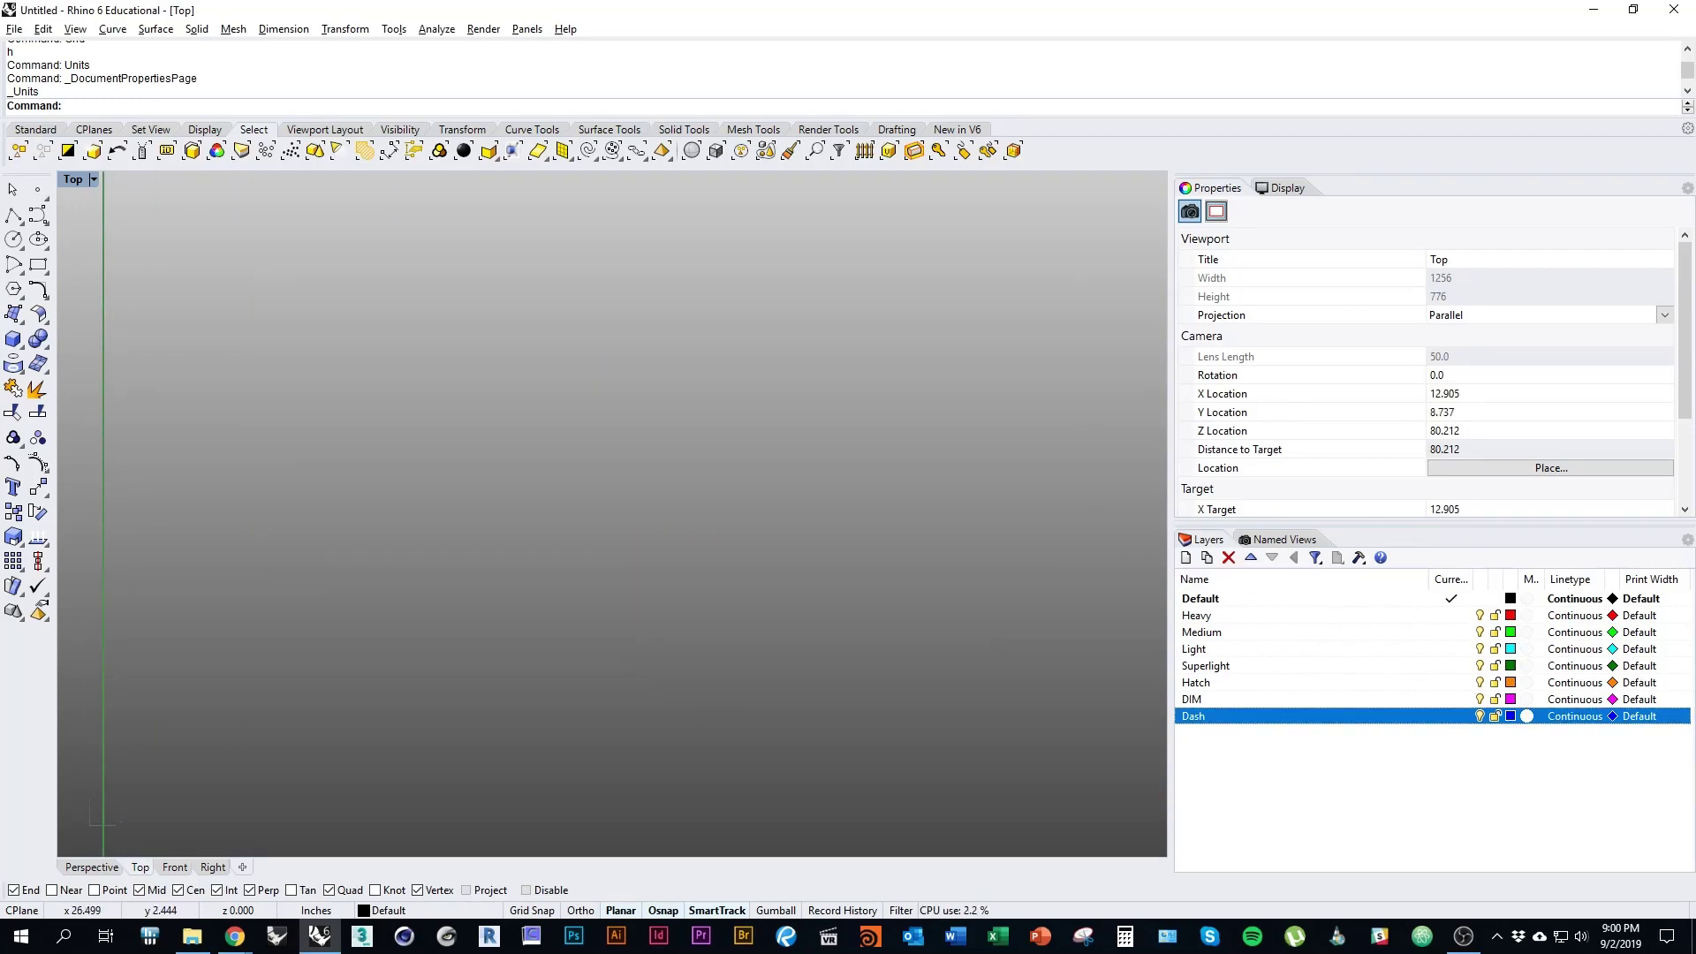
right_click_drag(312, 814, 401, 740)
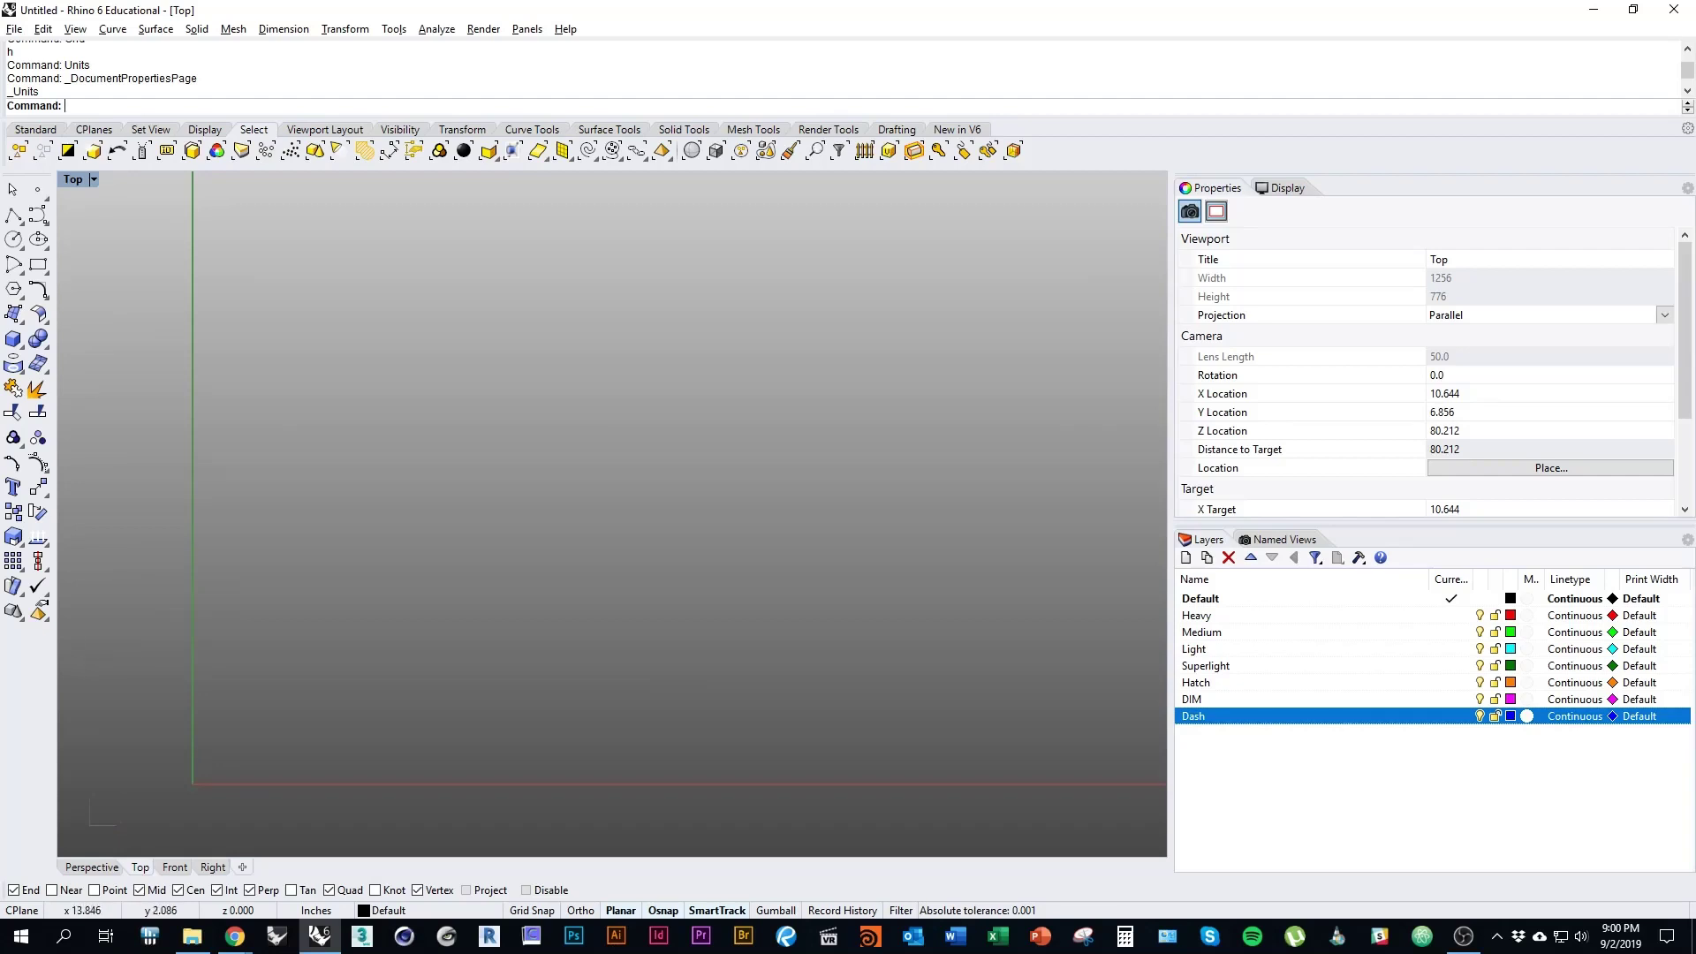
right_click_drag(783, 734, 696, 728)
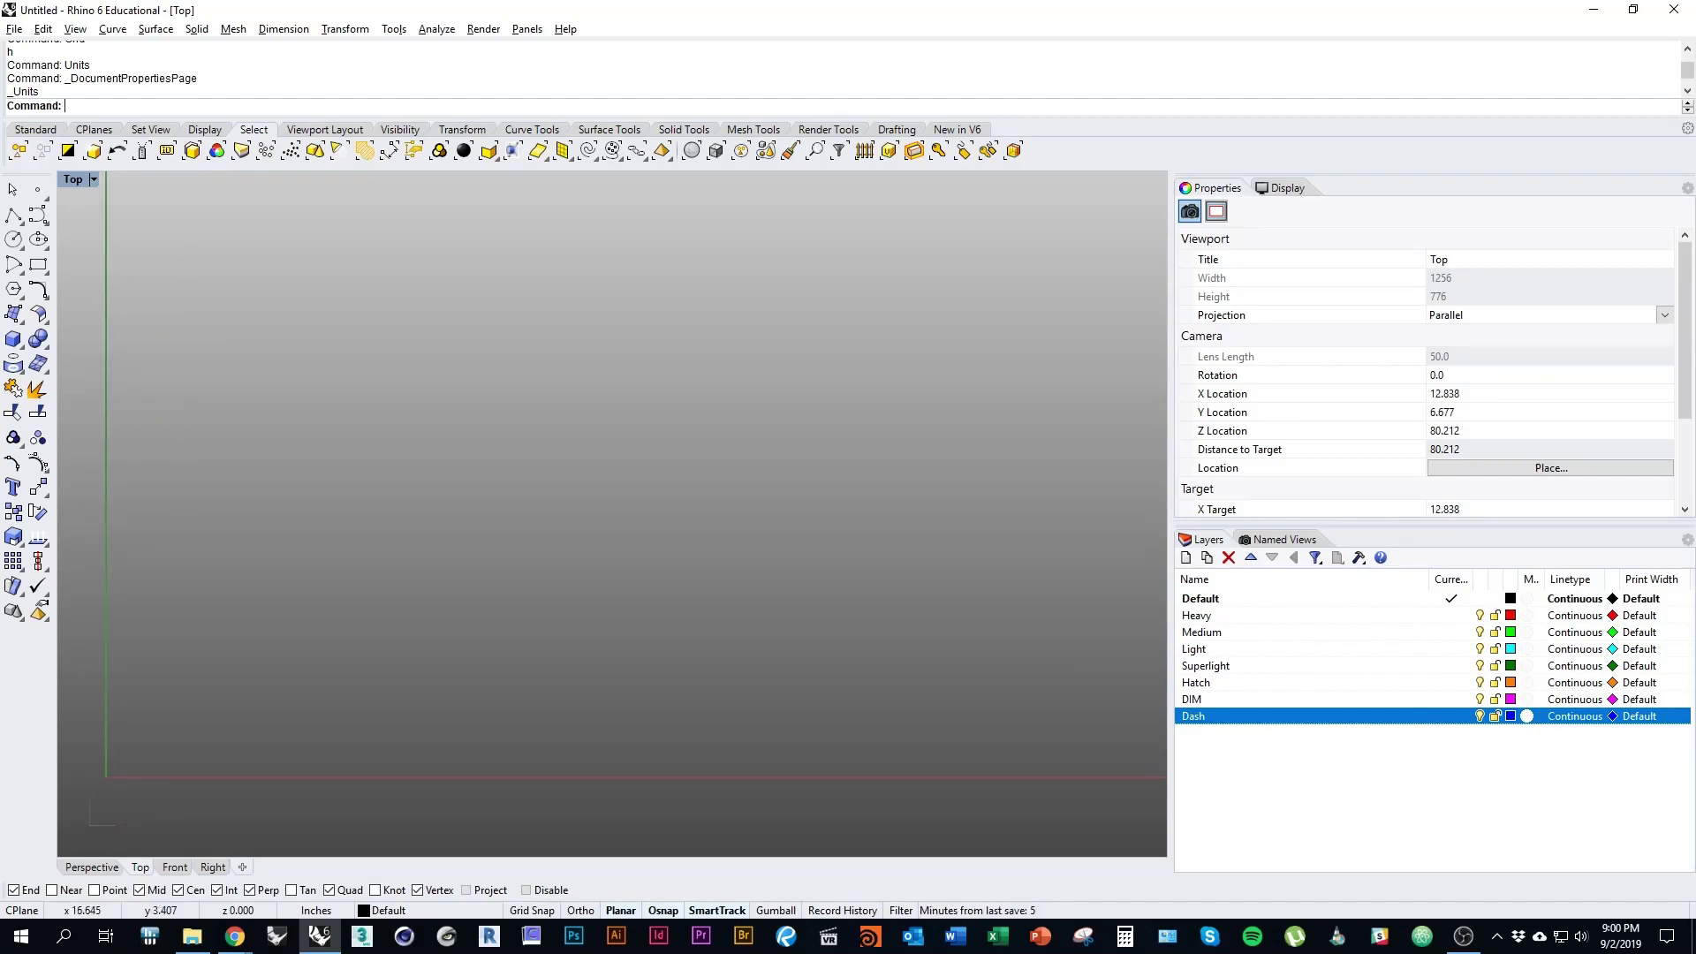
right_click_drag(761, 643, 723, 682)
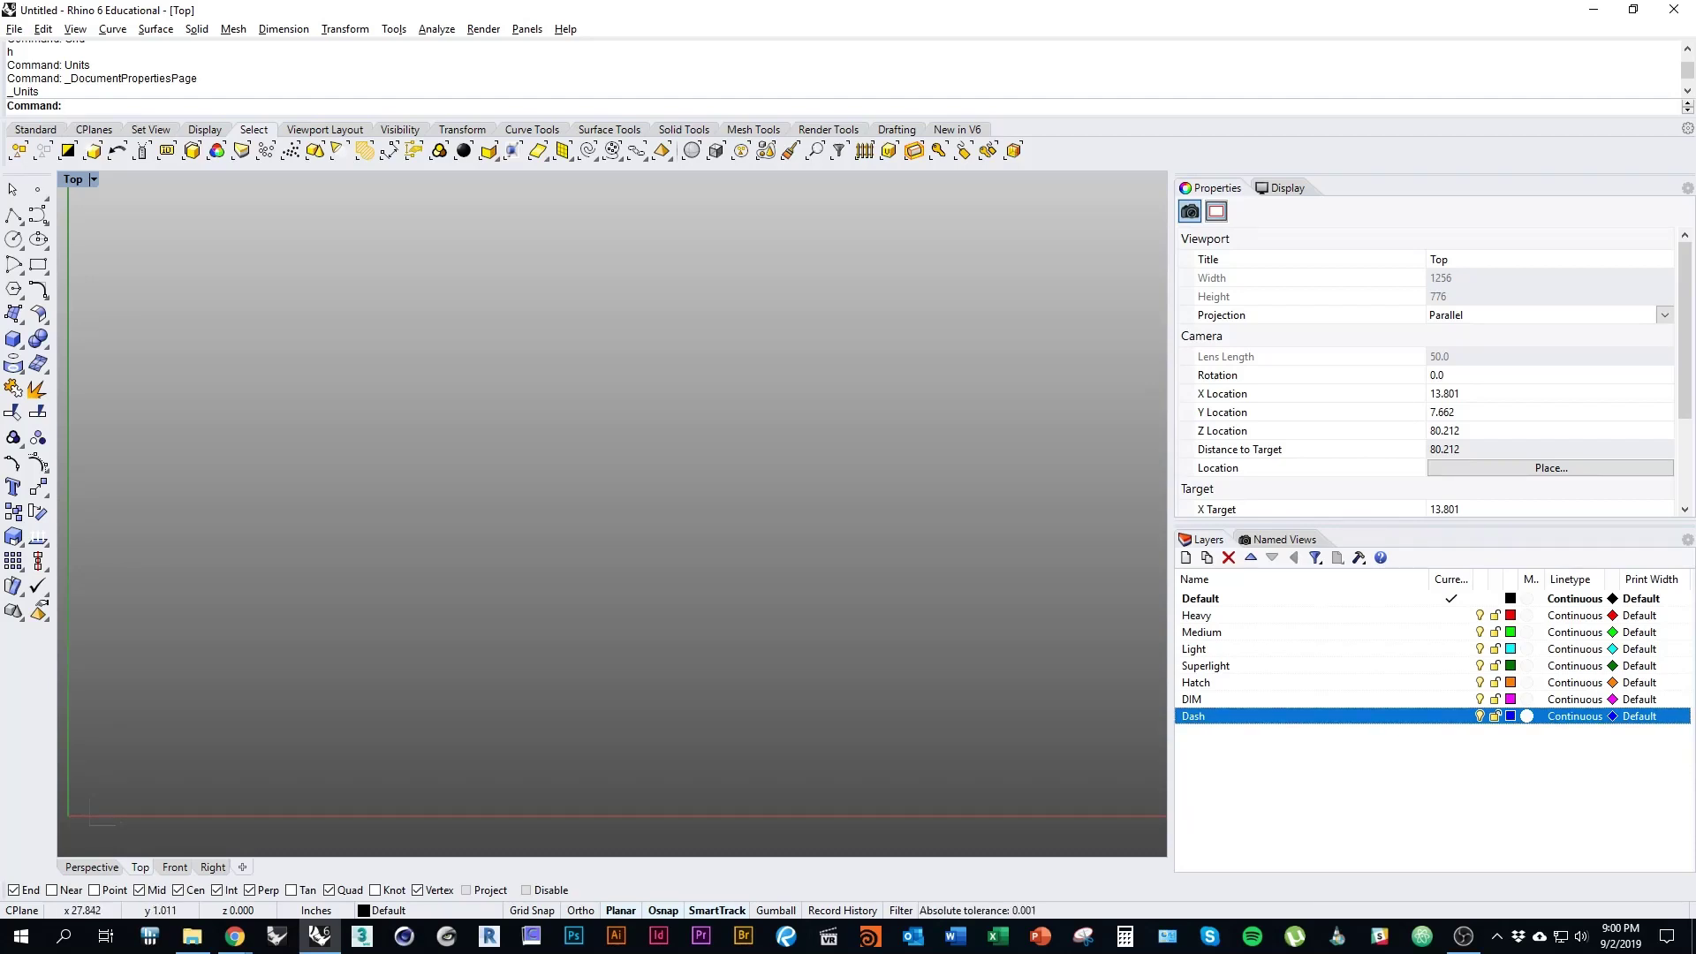
left_click(1574, 715)
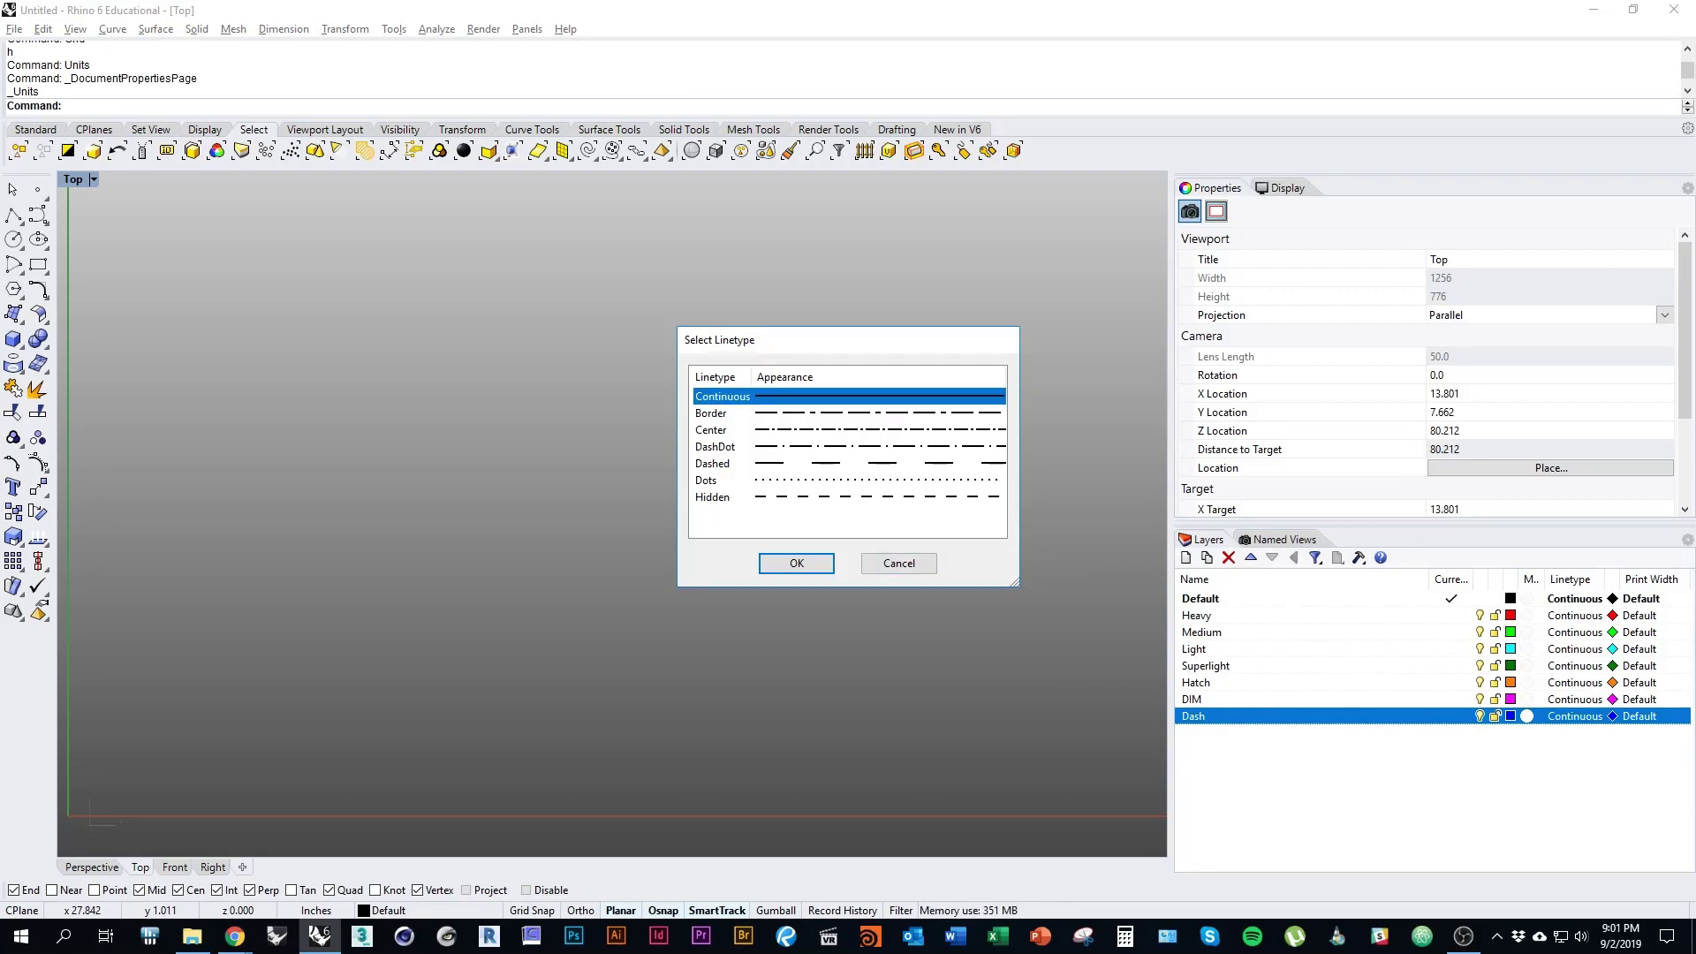
left_click(826, 462)
key("Return")
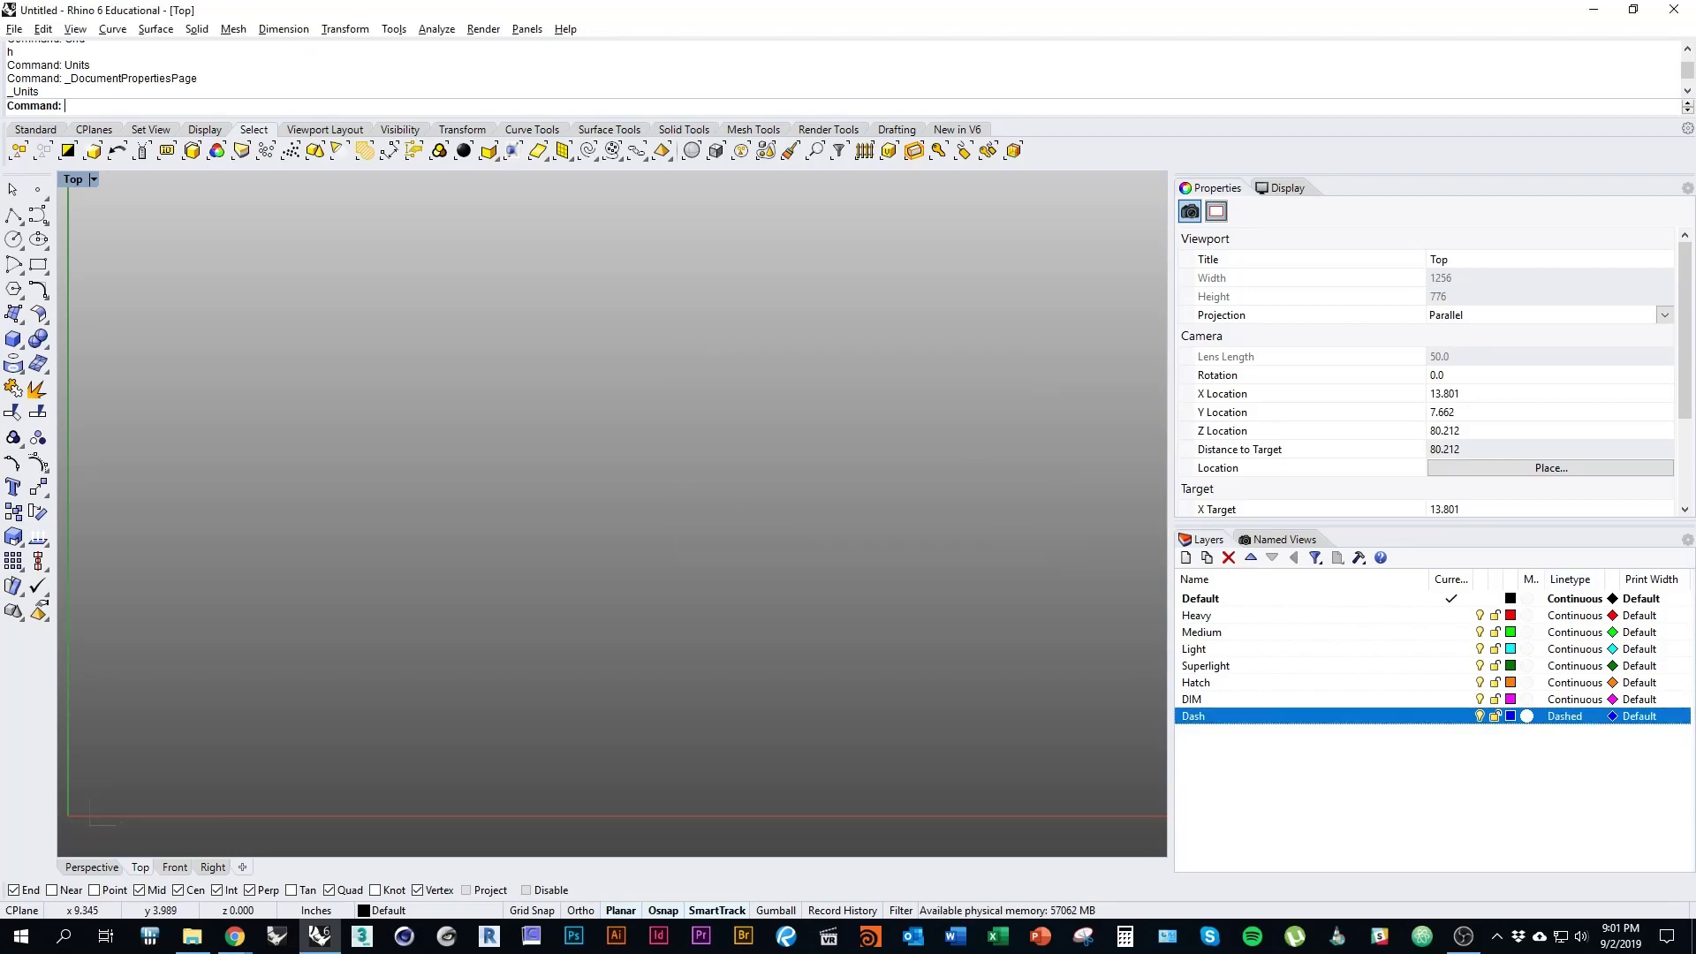
Step: Set the Heavy layer's print color to Black
right_click_drag(612, 514, 658, 538)
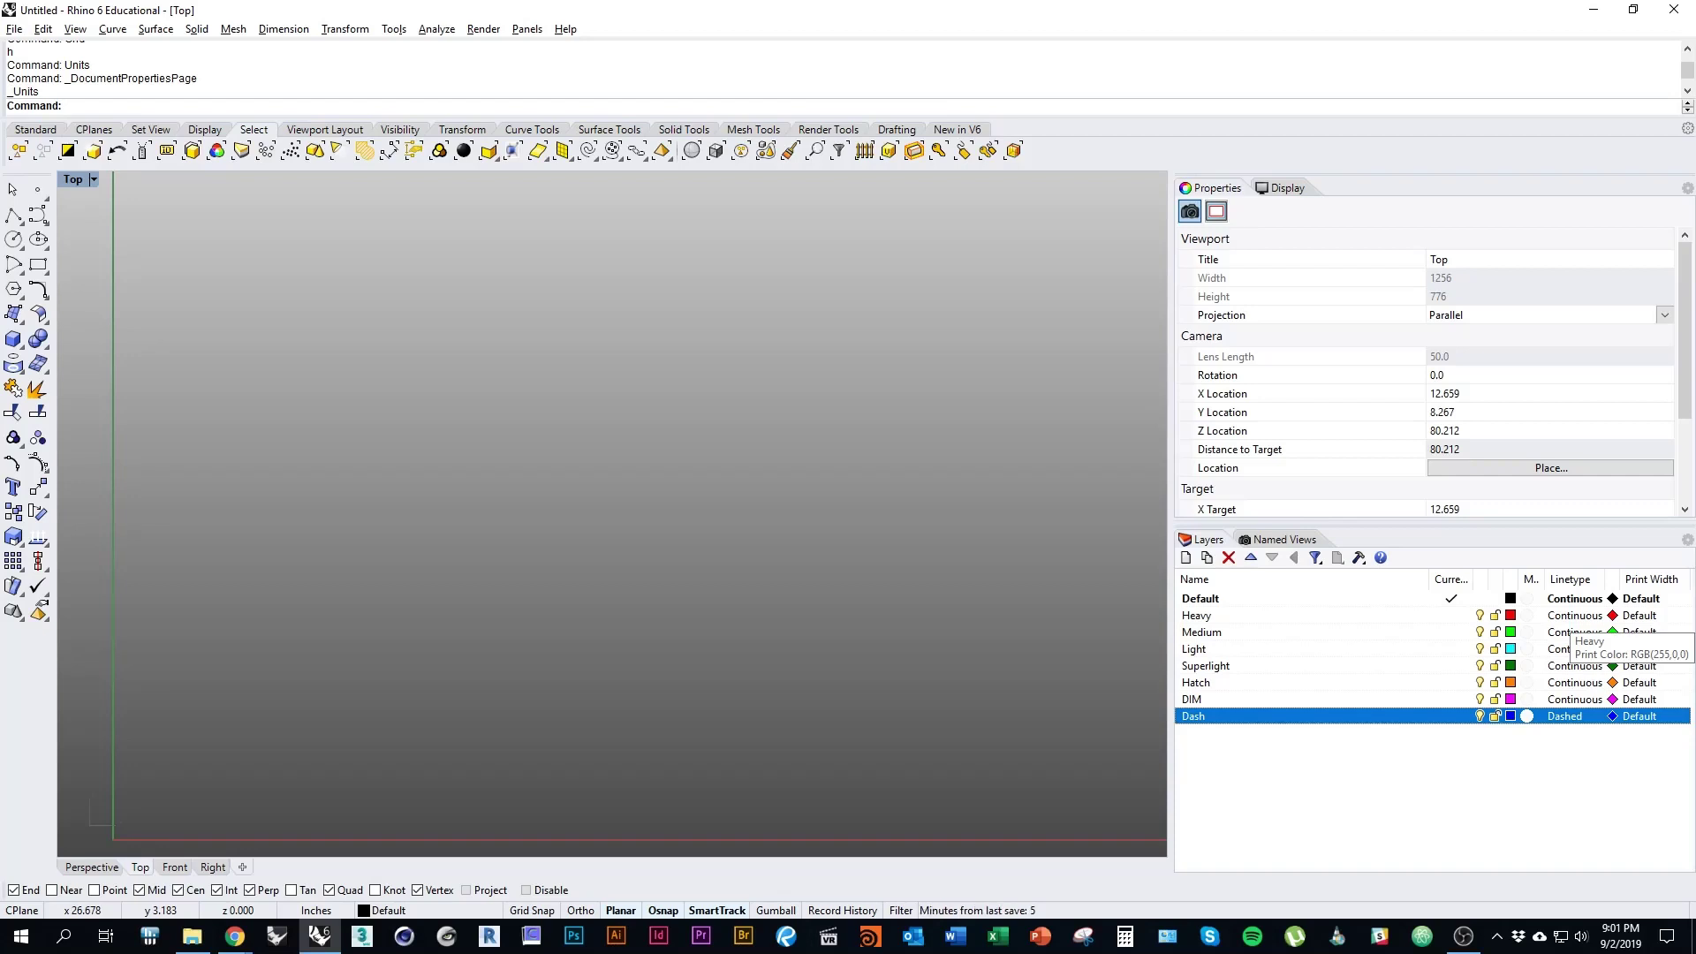
left_click(1612, 615)
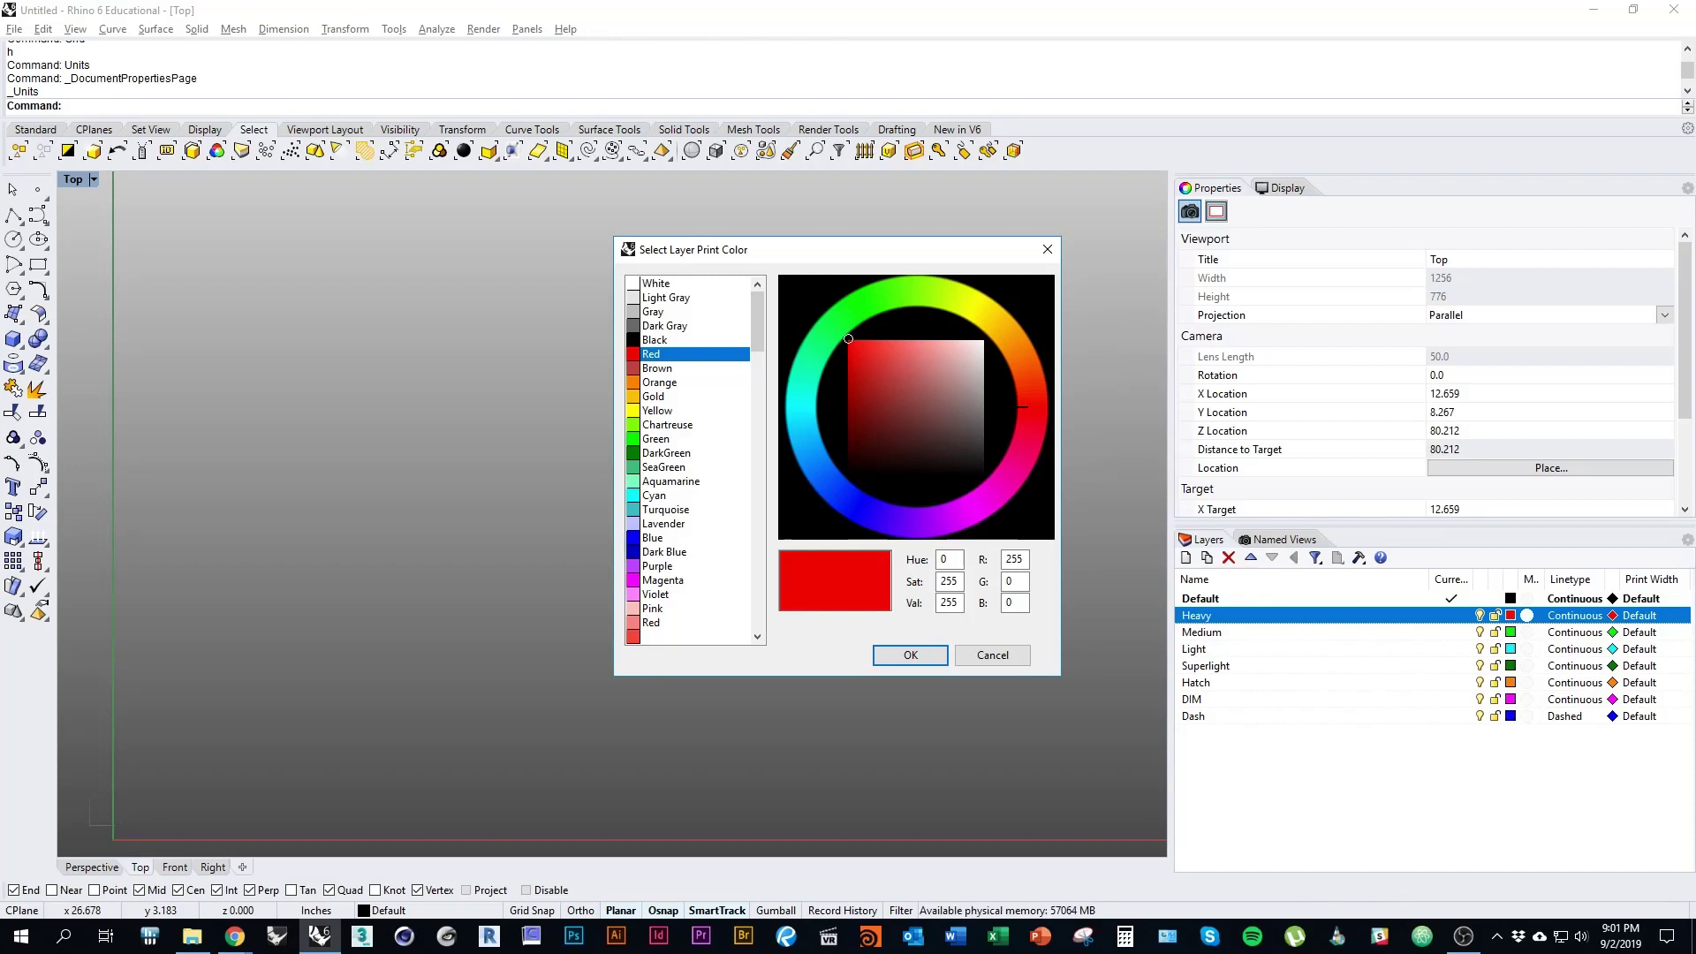
left_click(655, 339)
left_click(910, 654)
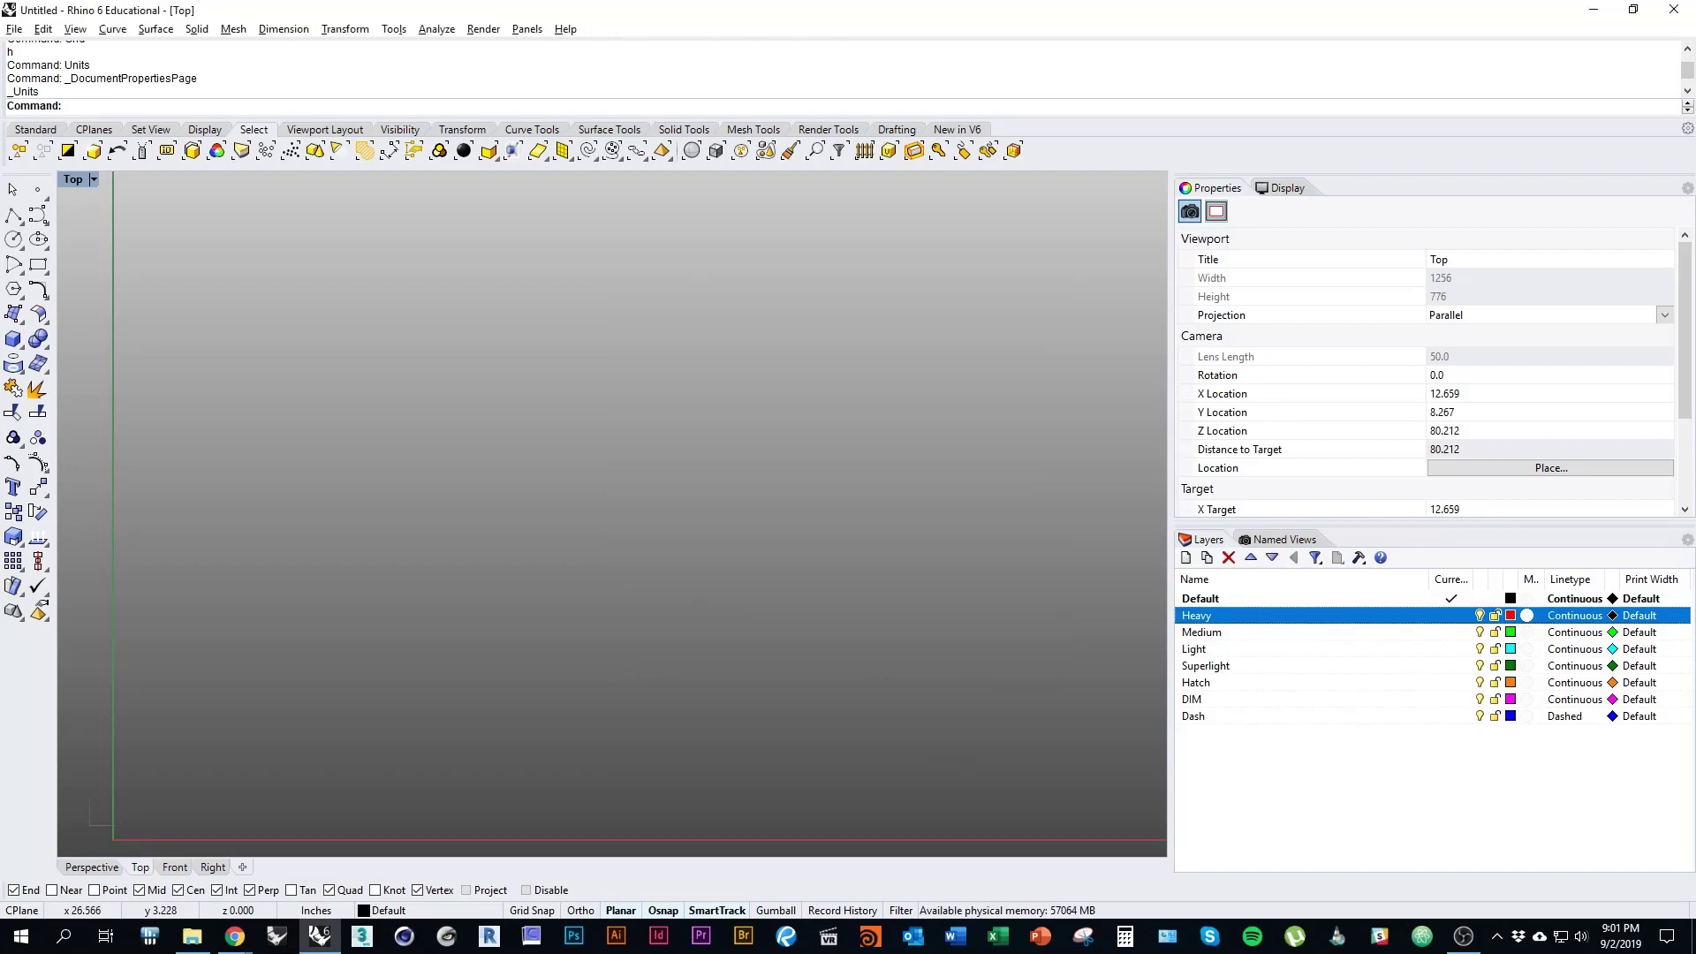
Step: Set the print color of all layers from Heavy through Dash to Black
left_click(1194, 715, "shift")
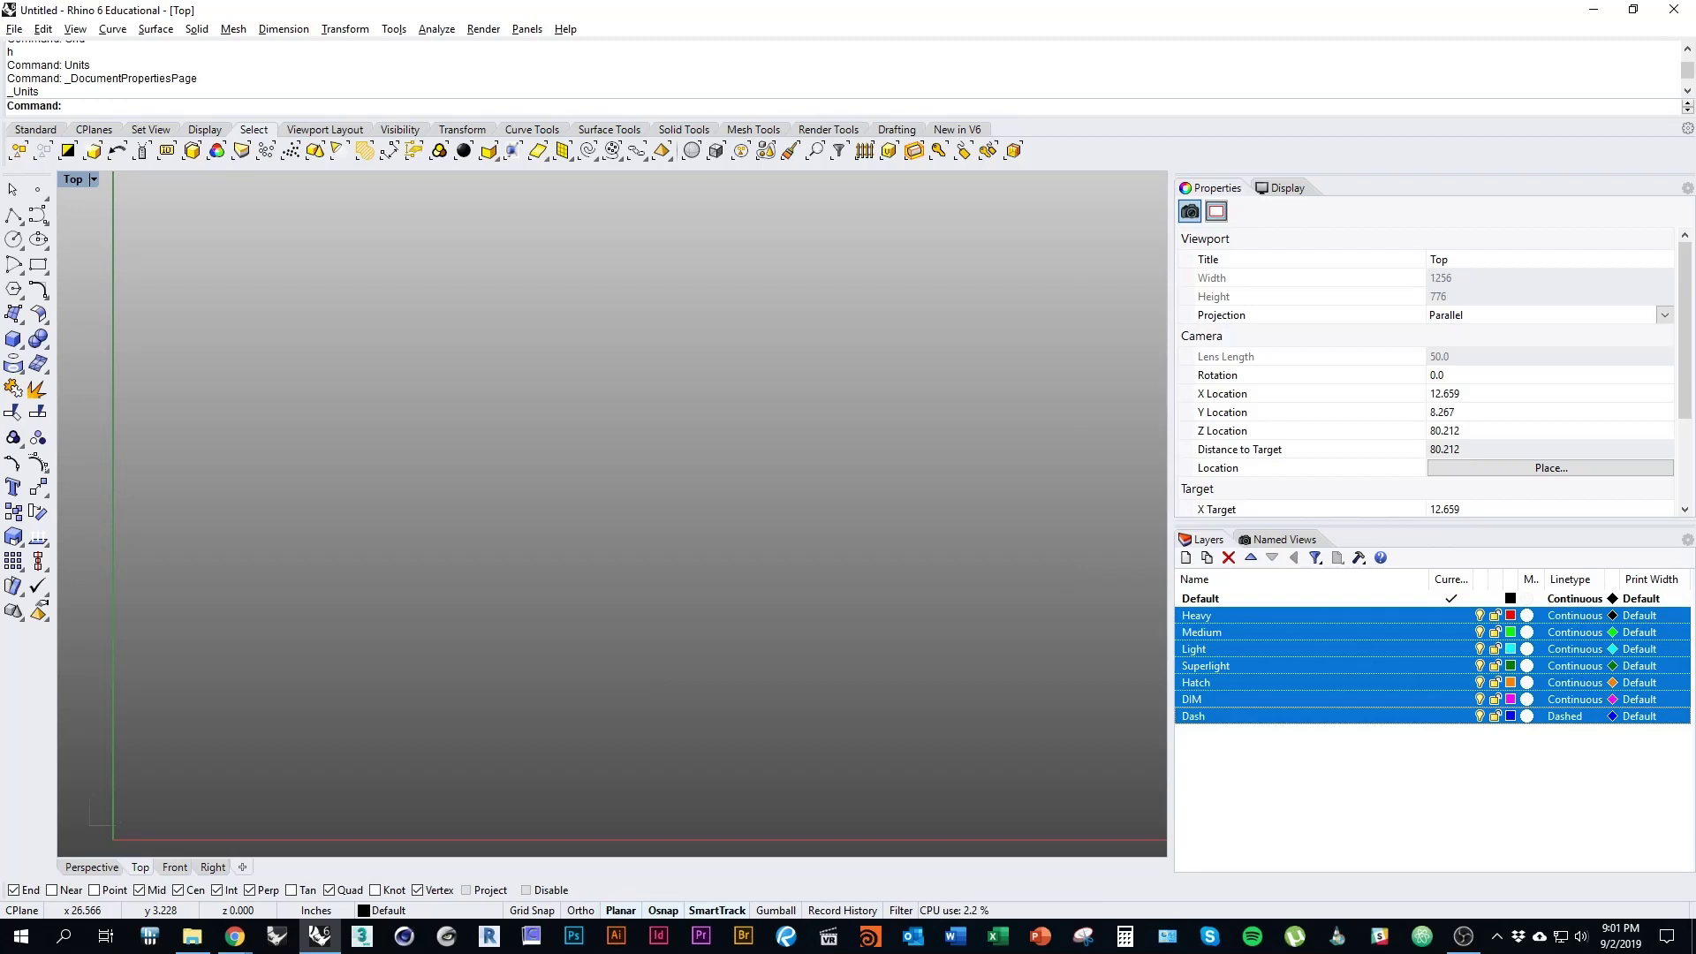
left_click(1612, 632)
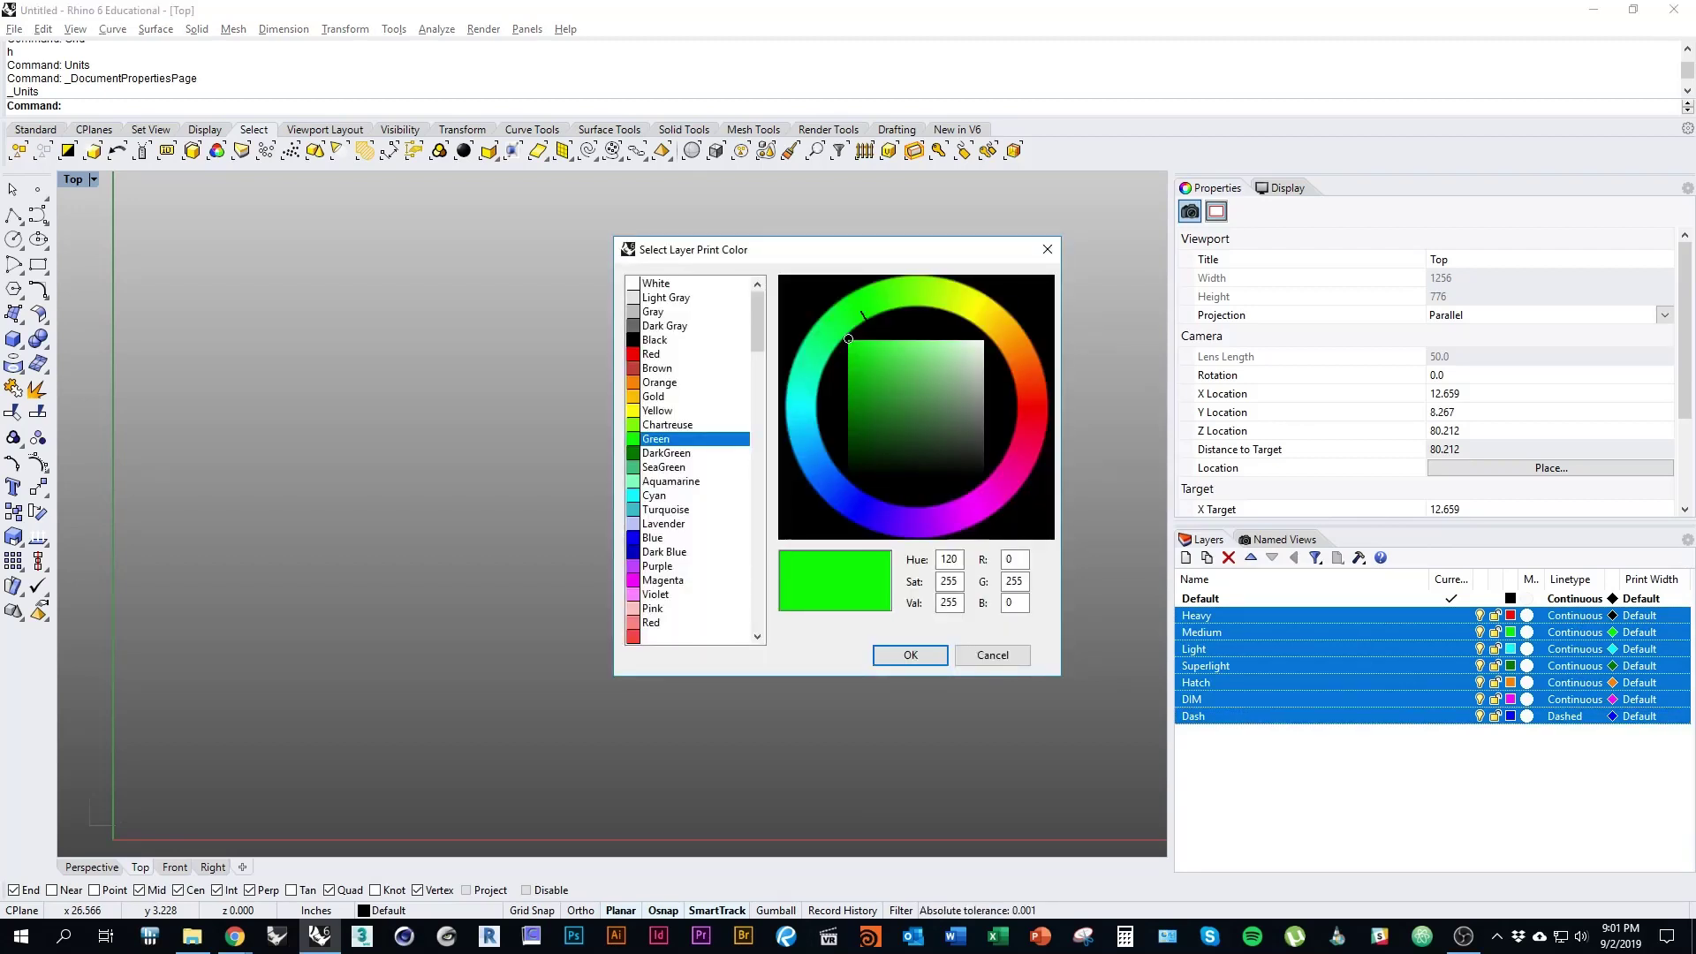
left_click(655, 340)
left_click(909, 655)
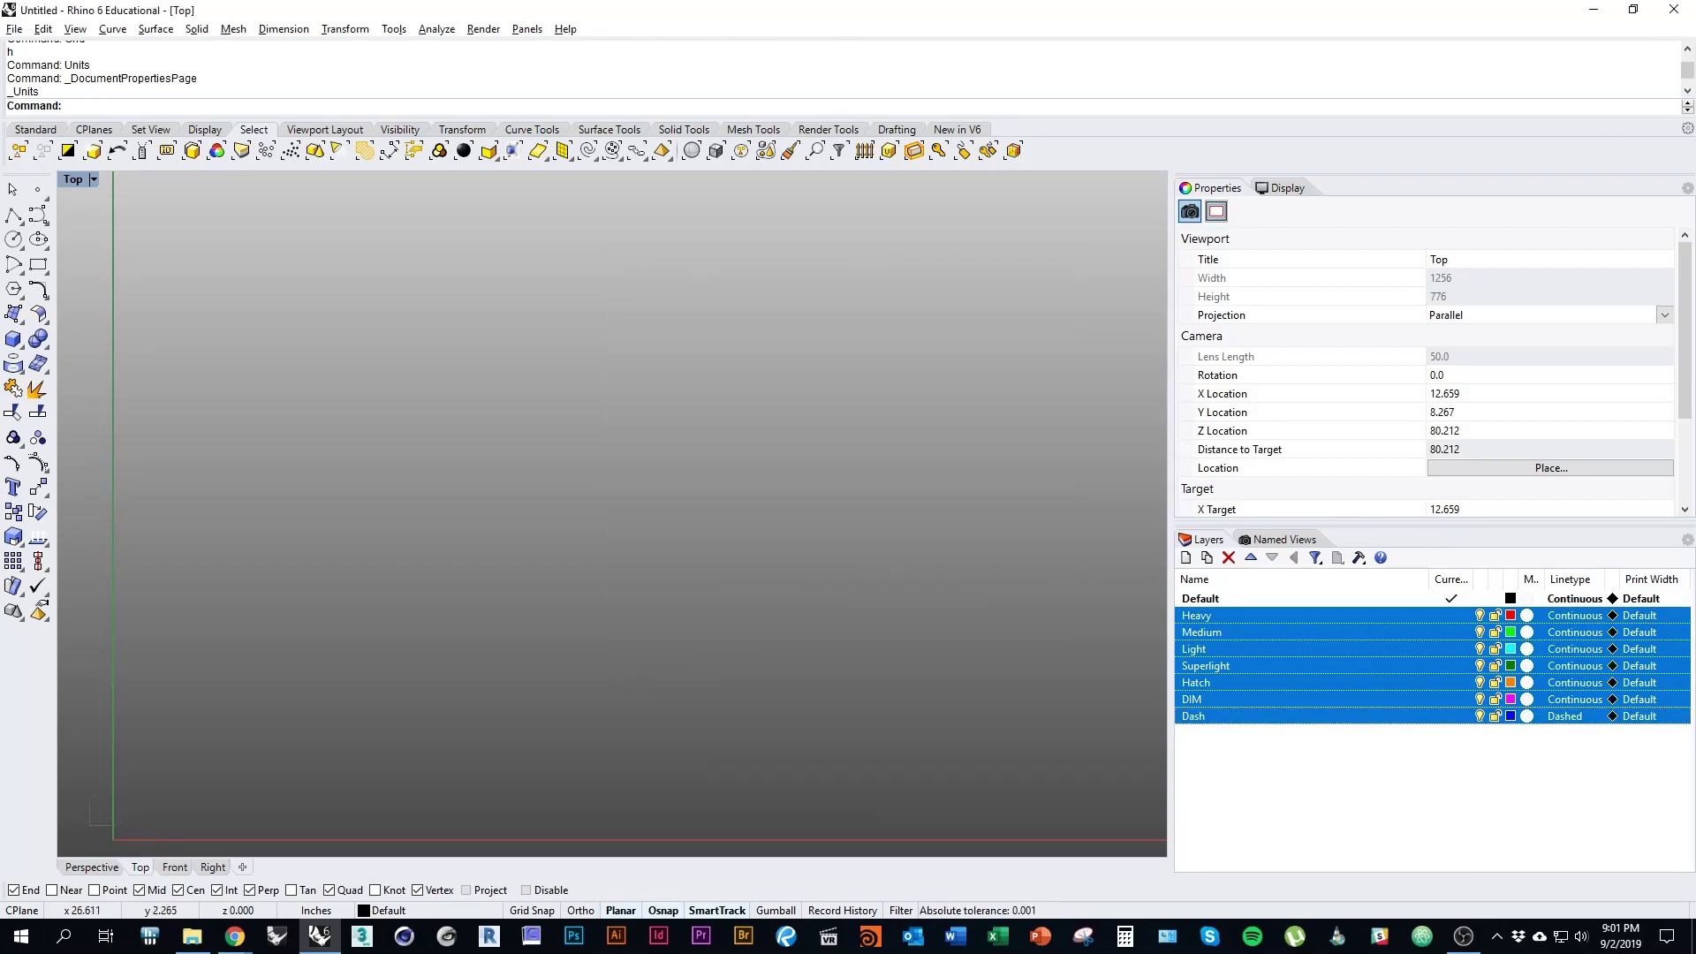
key("Escape")
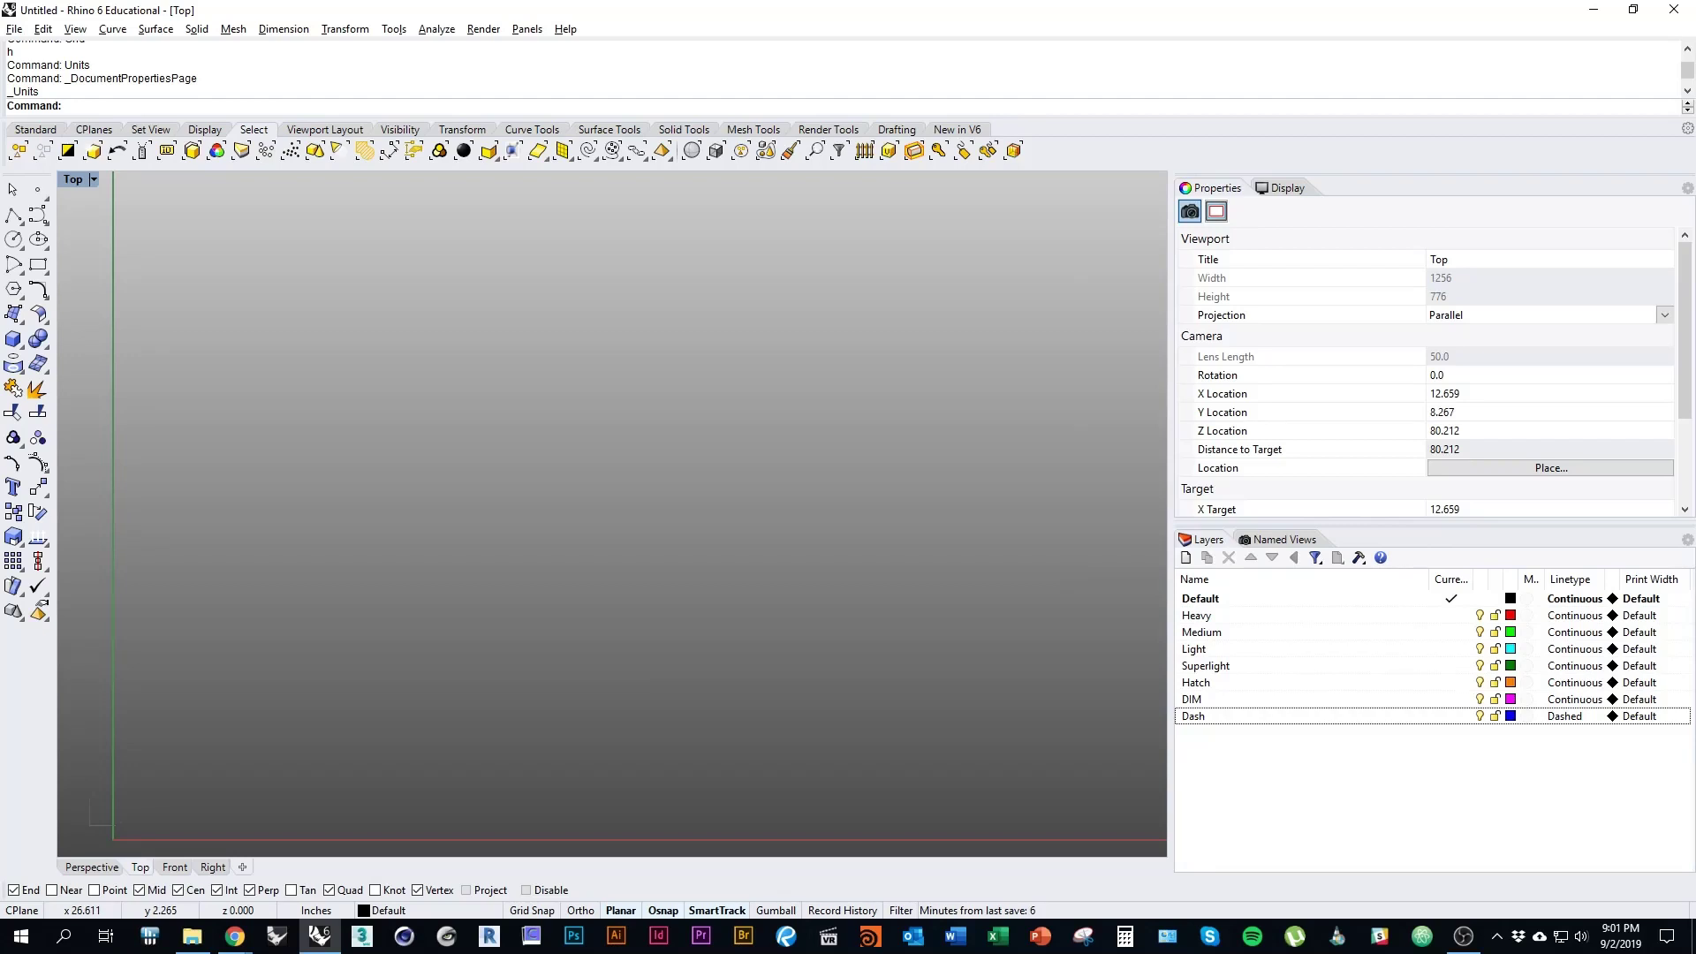
Step: Set the Superlight layer's print color to Dark Gray
left_click(1526, 665)
left_click(1526, 665)
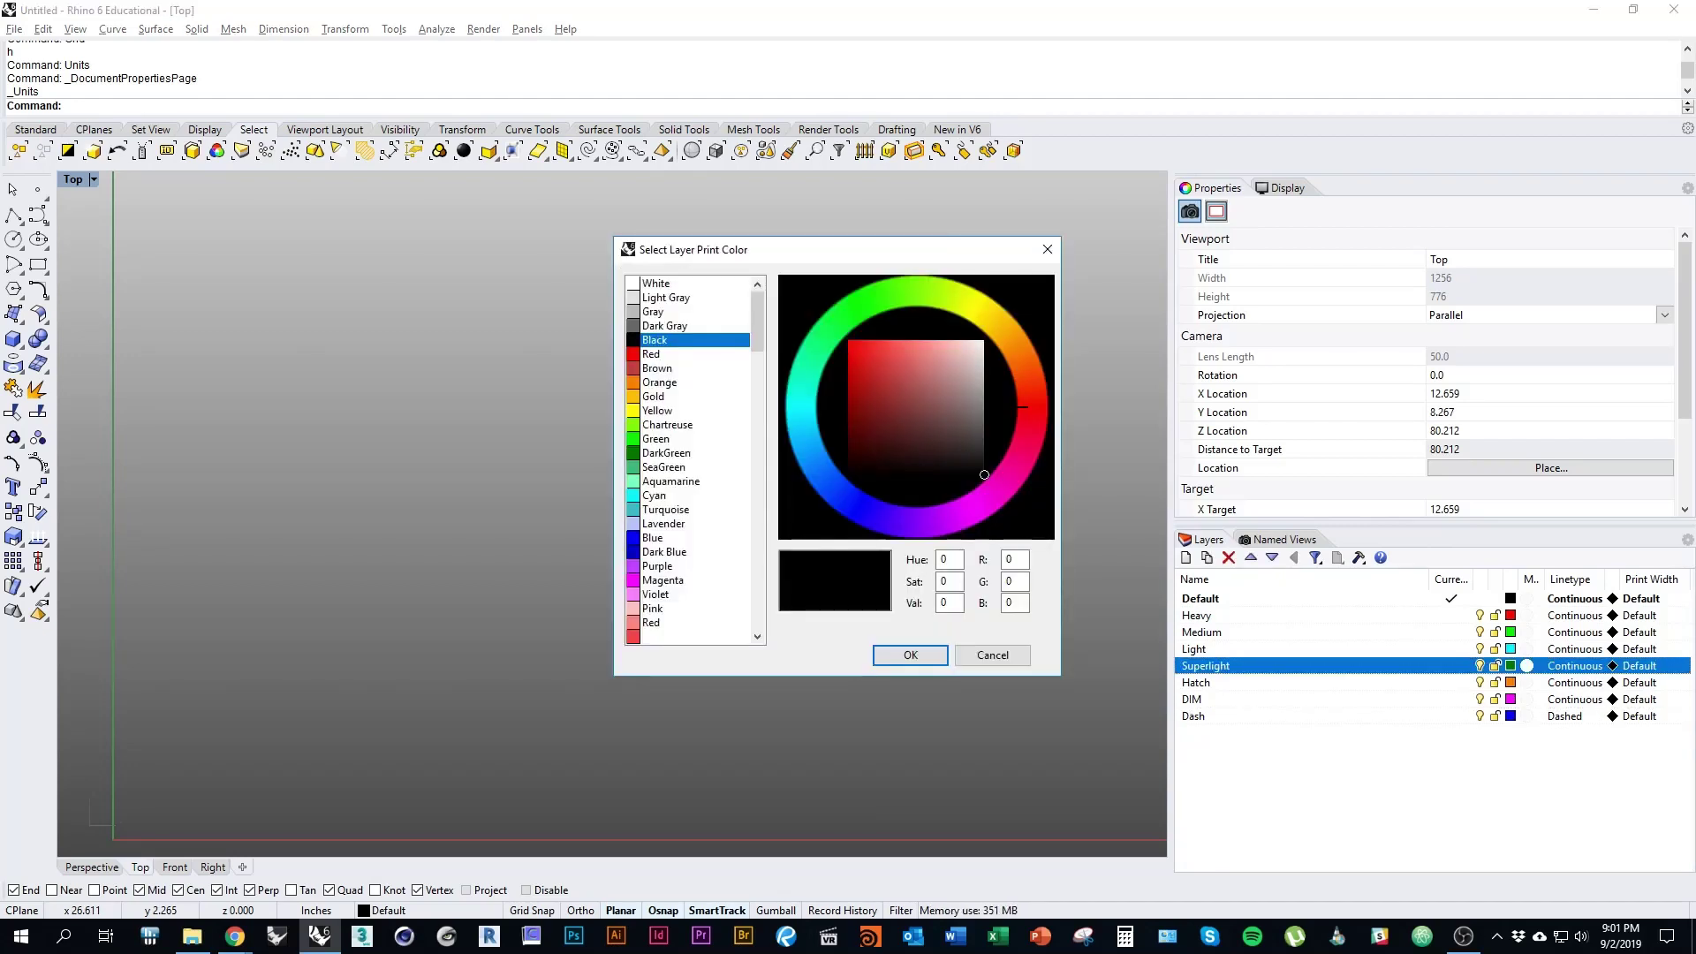
left_click(664, 325)
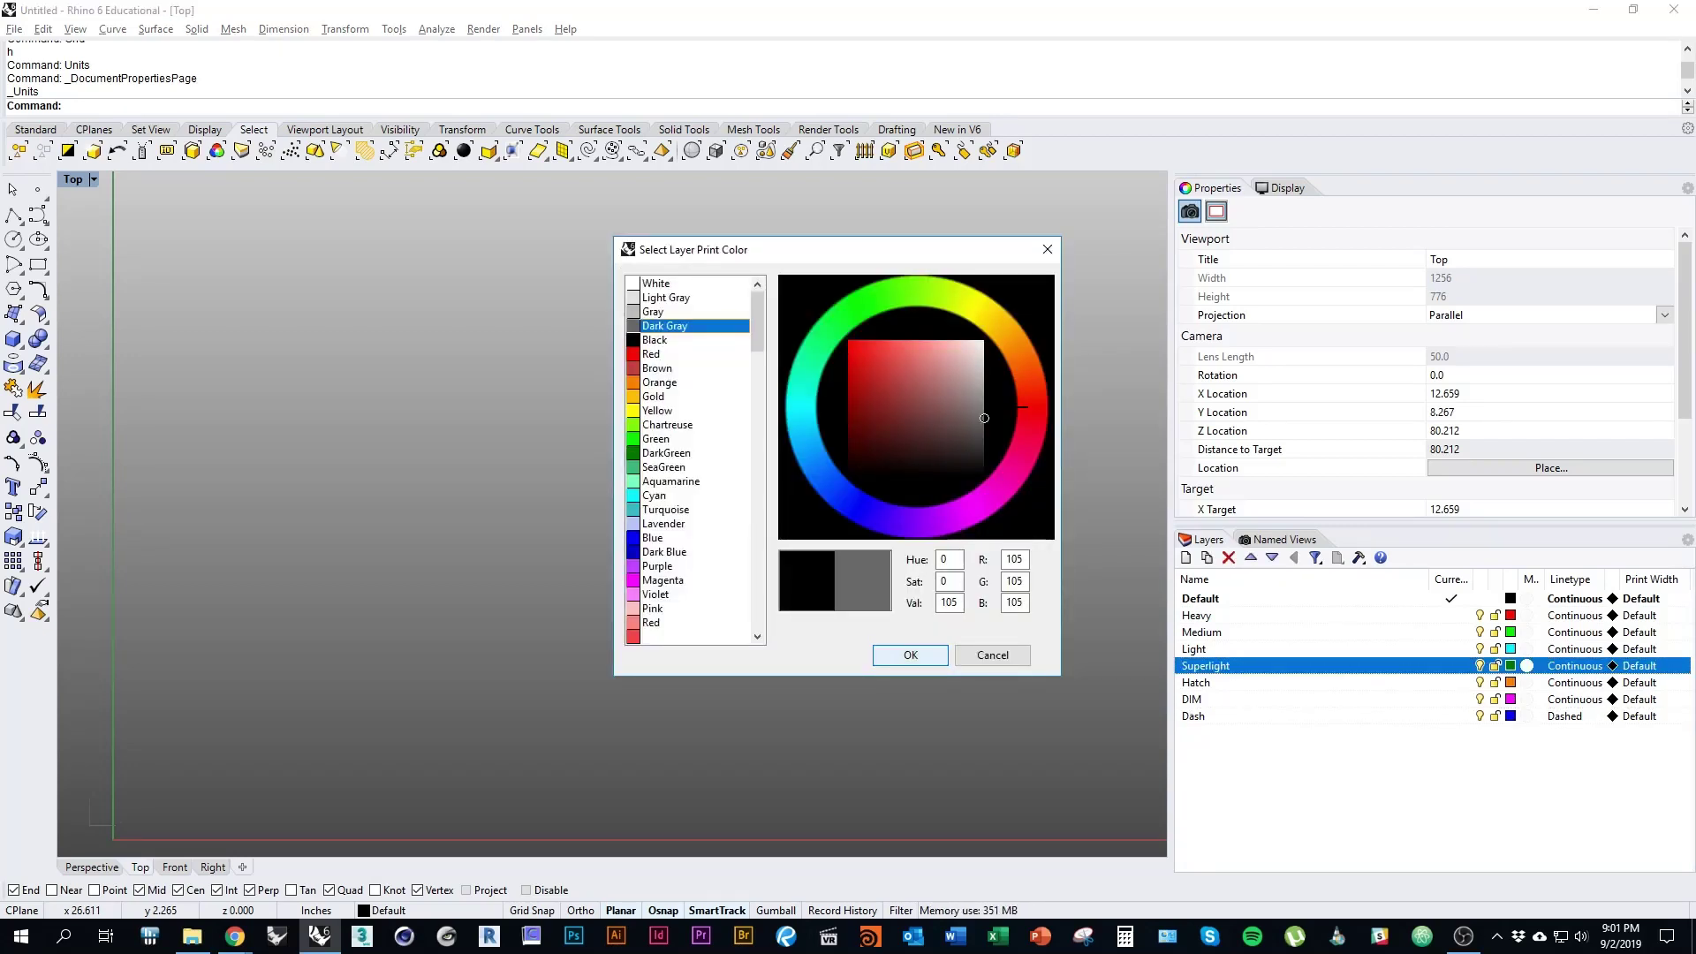
left_click(909, 655)
right_click_drag(811, 634, 724, 618)
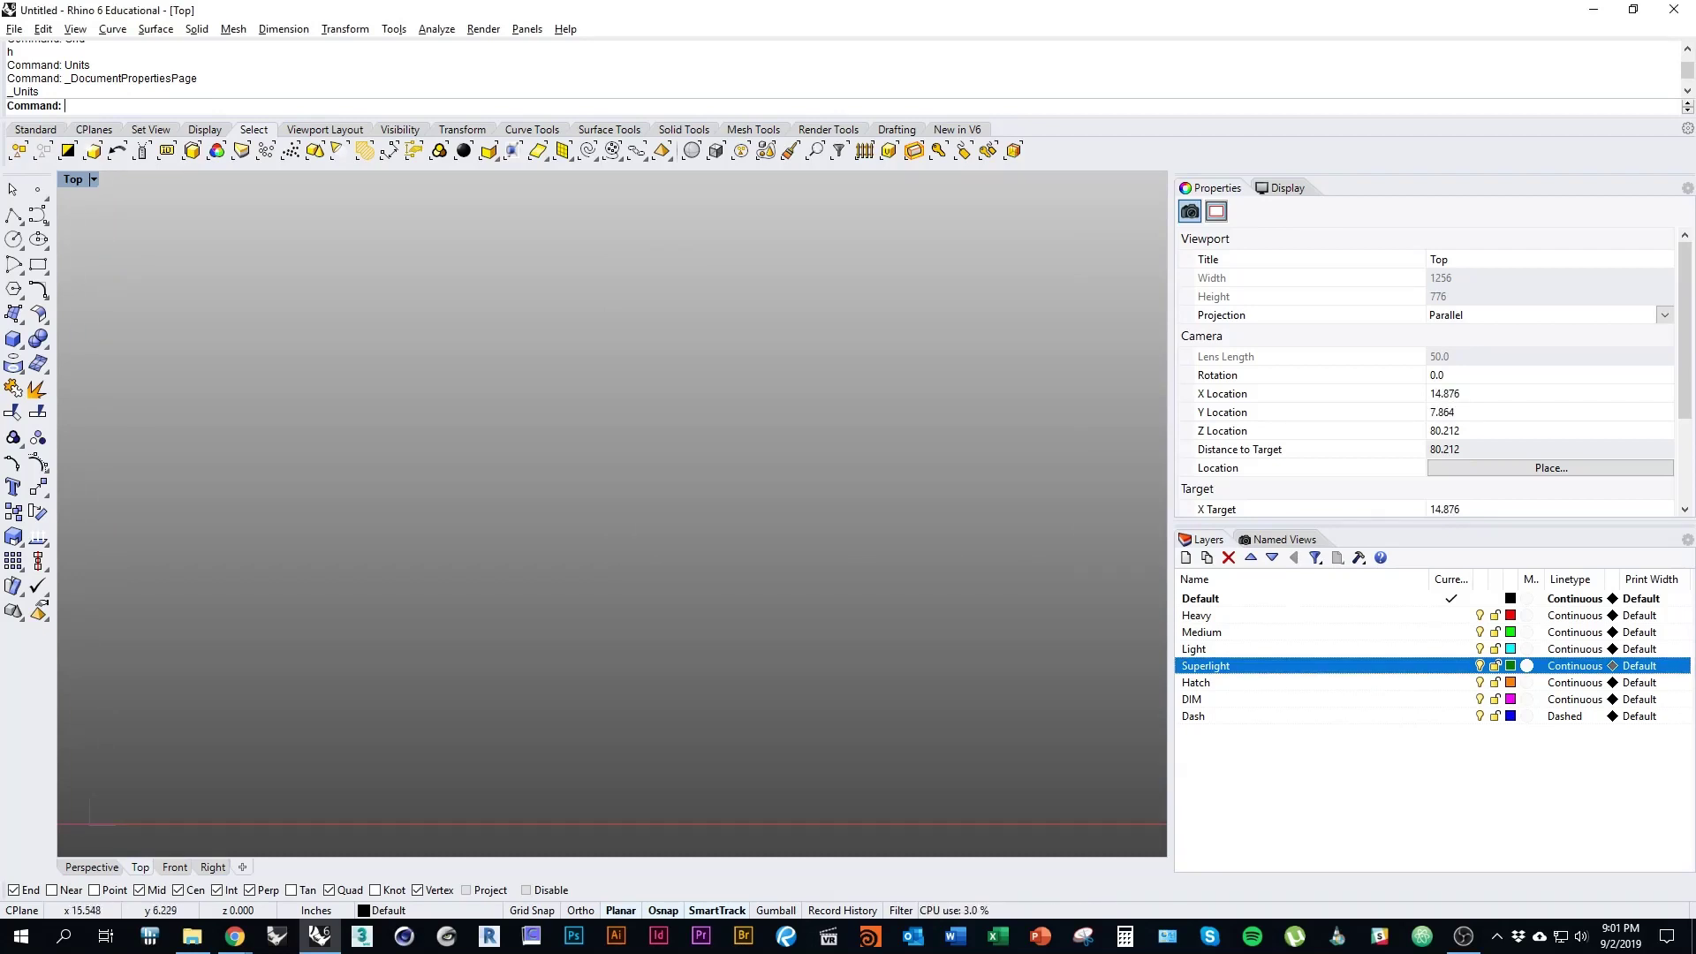
right_click_drag(648, 679, 863, 635)
right_click_drag(702, 673, 630, 712)
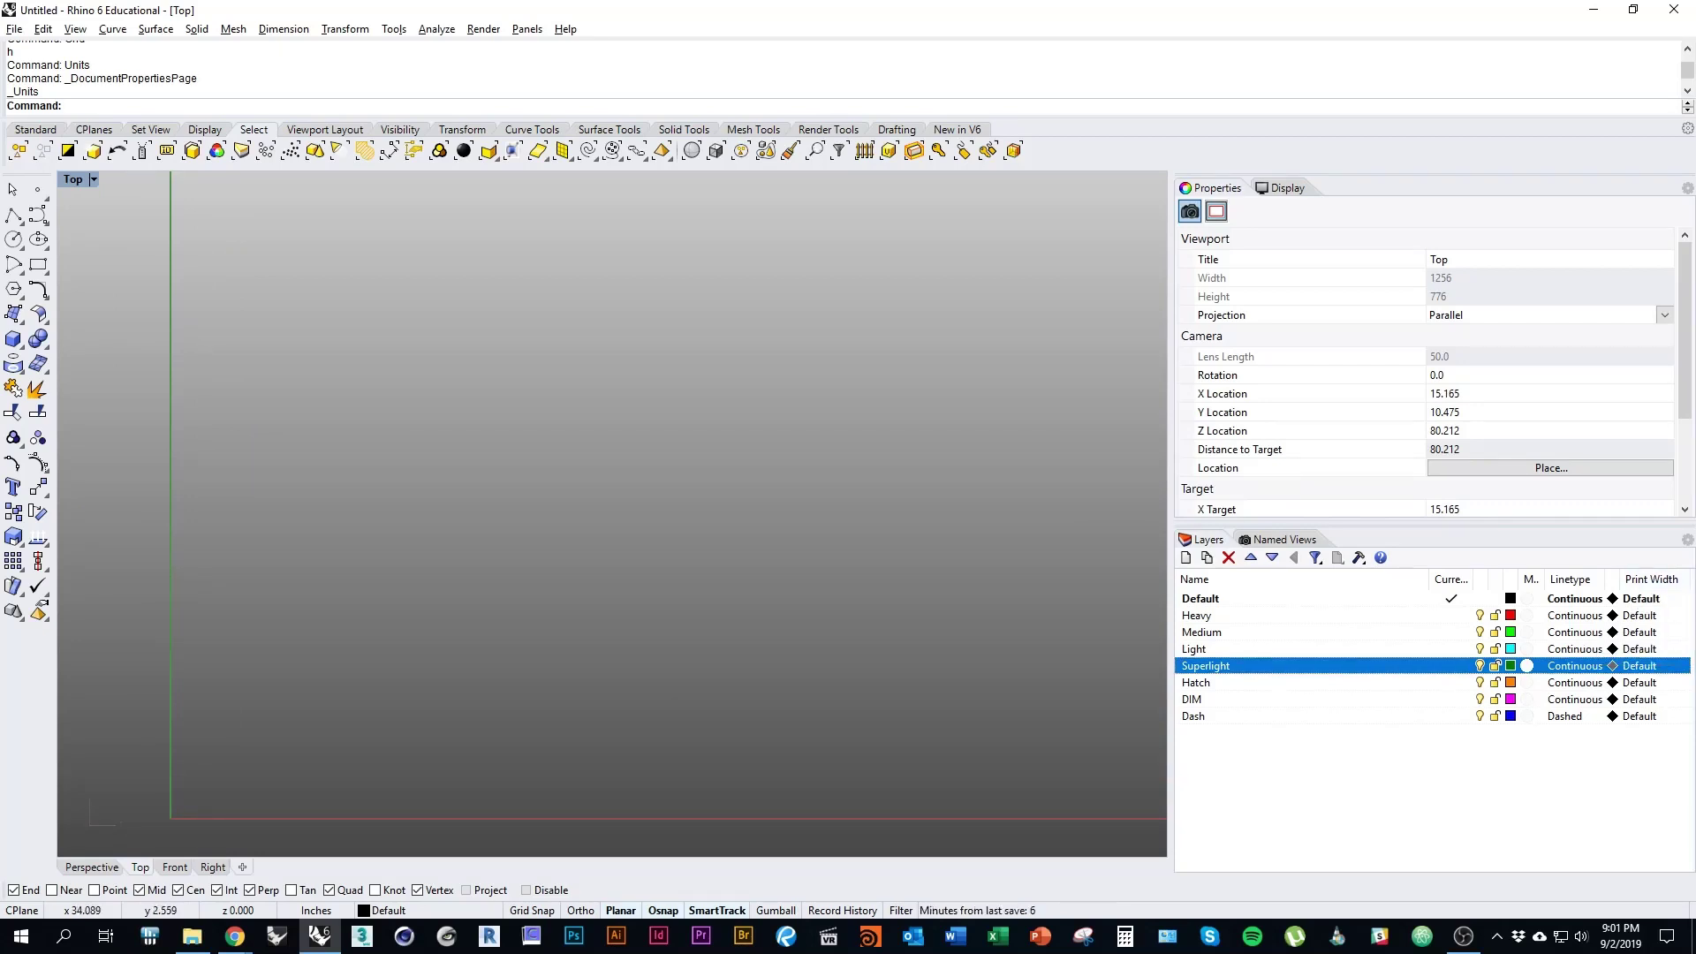
Step: Set the Heavy layer's print width to 0.9 mm
left_click(1639, 615)
scroll(846, 449, "down", 2)
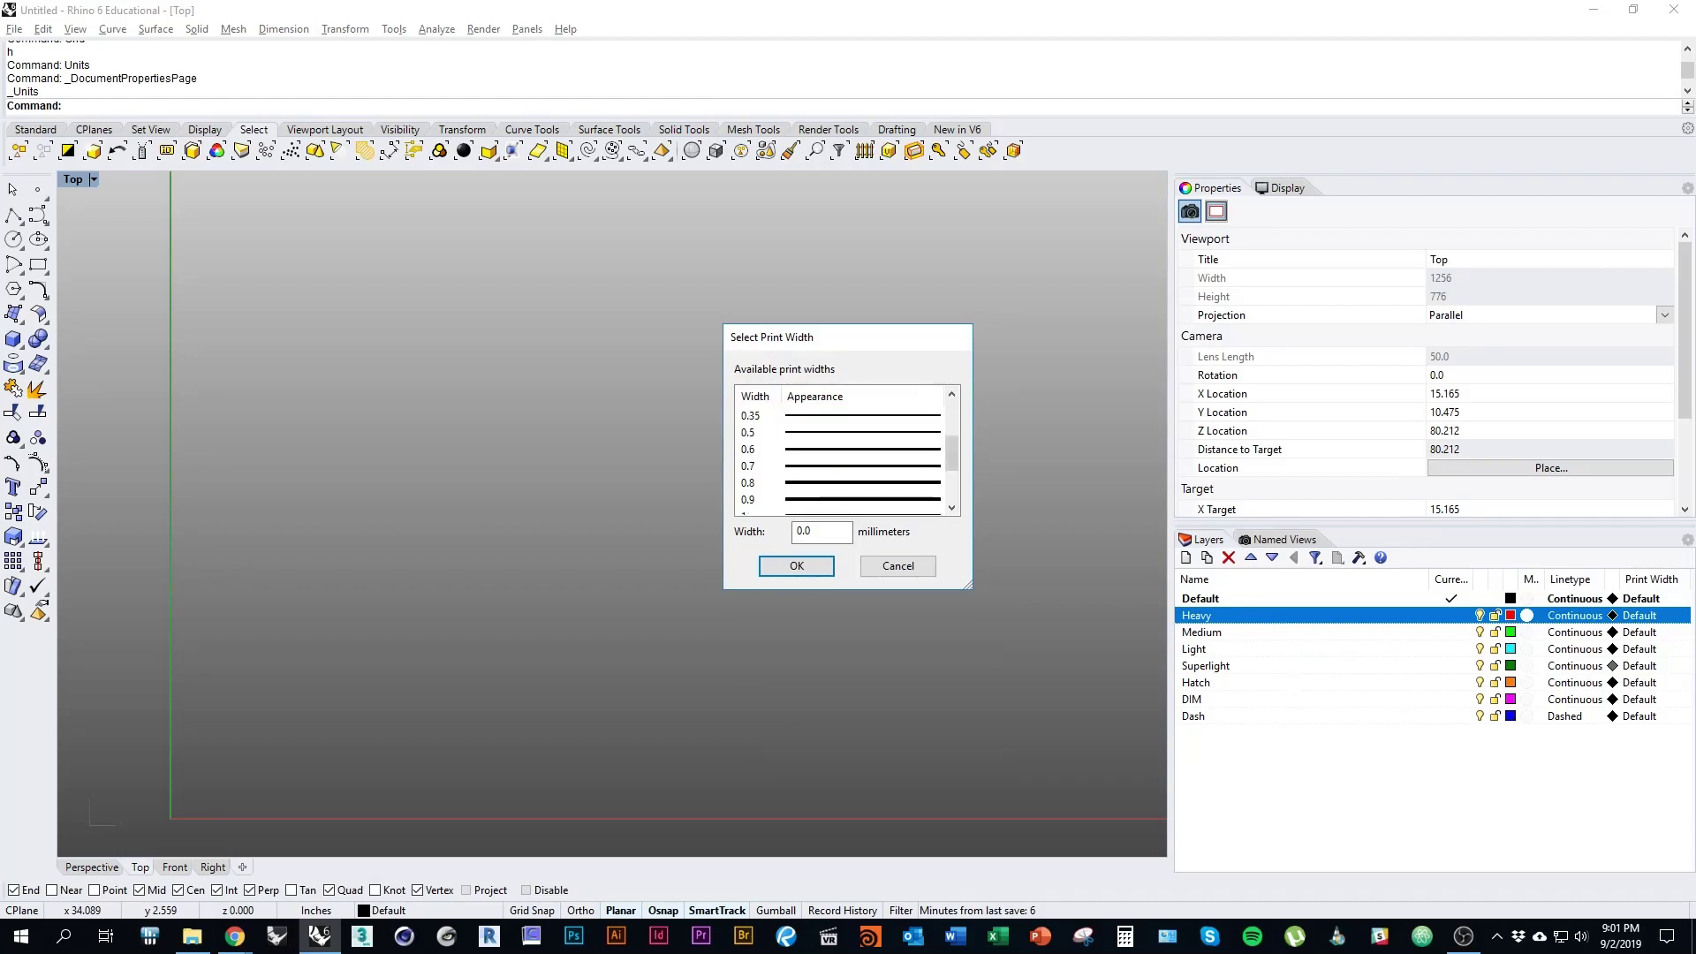
left_click(795, 499)
left_click(796, 565)
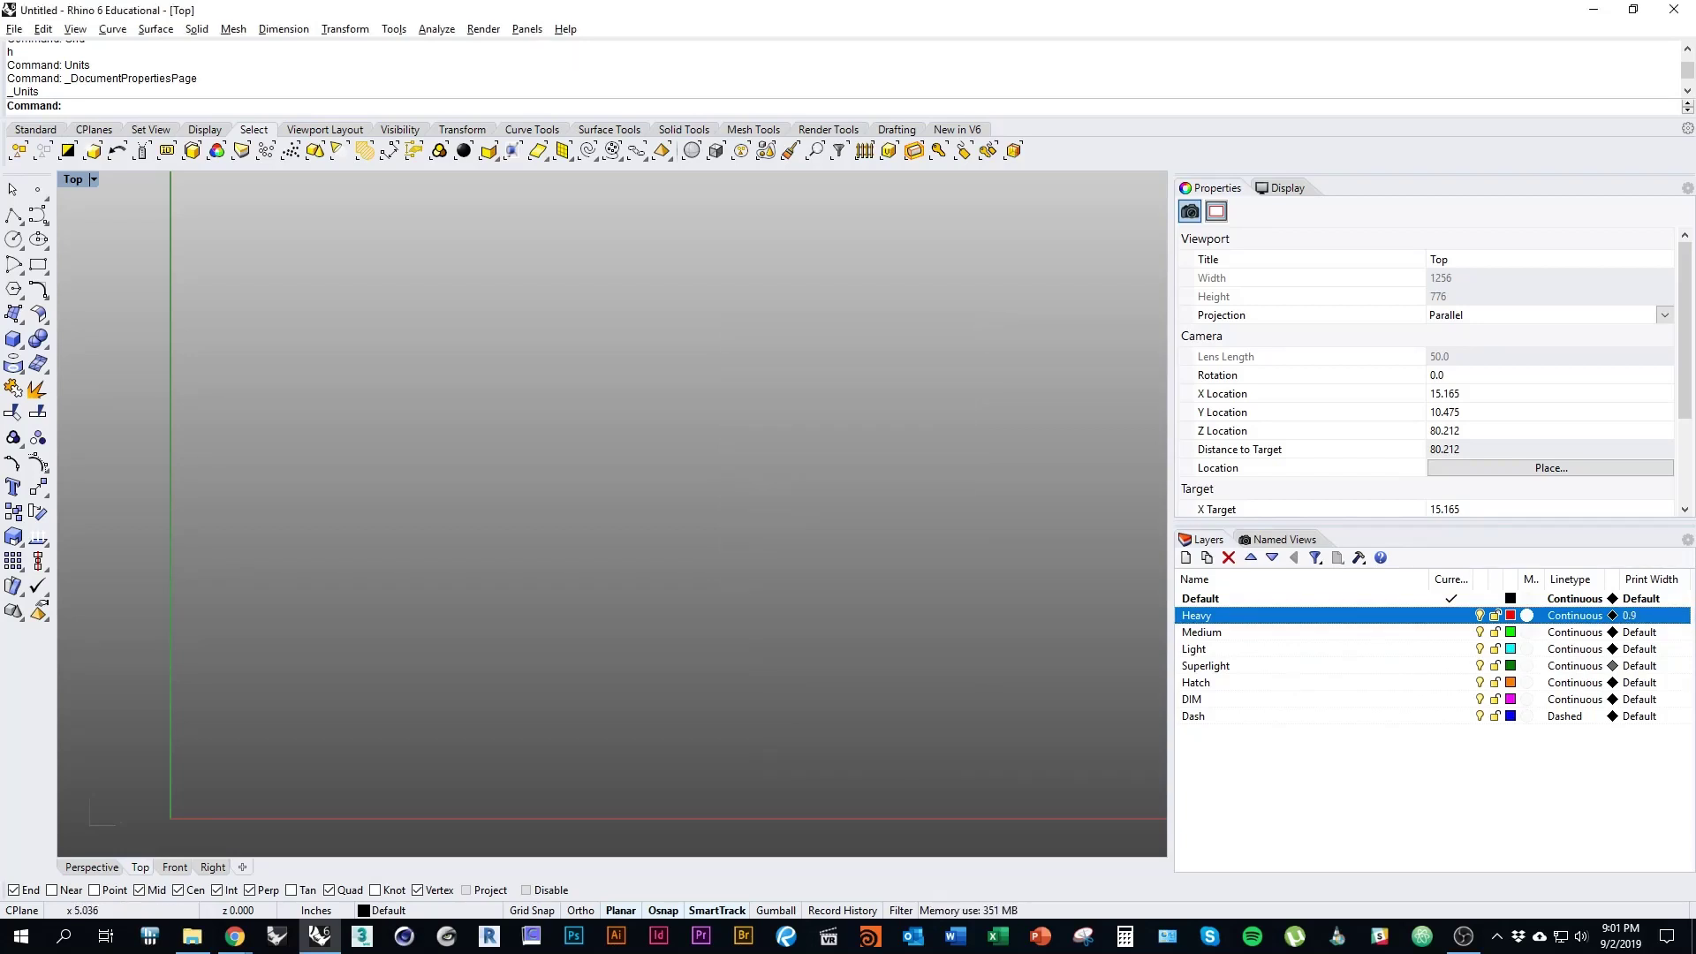
right_click_drag(635, 724, 592, 686)
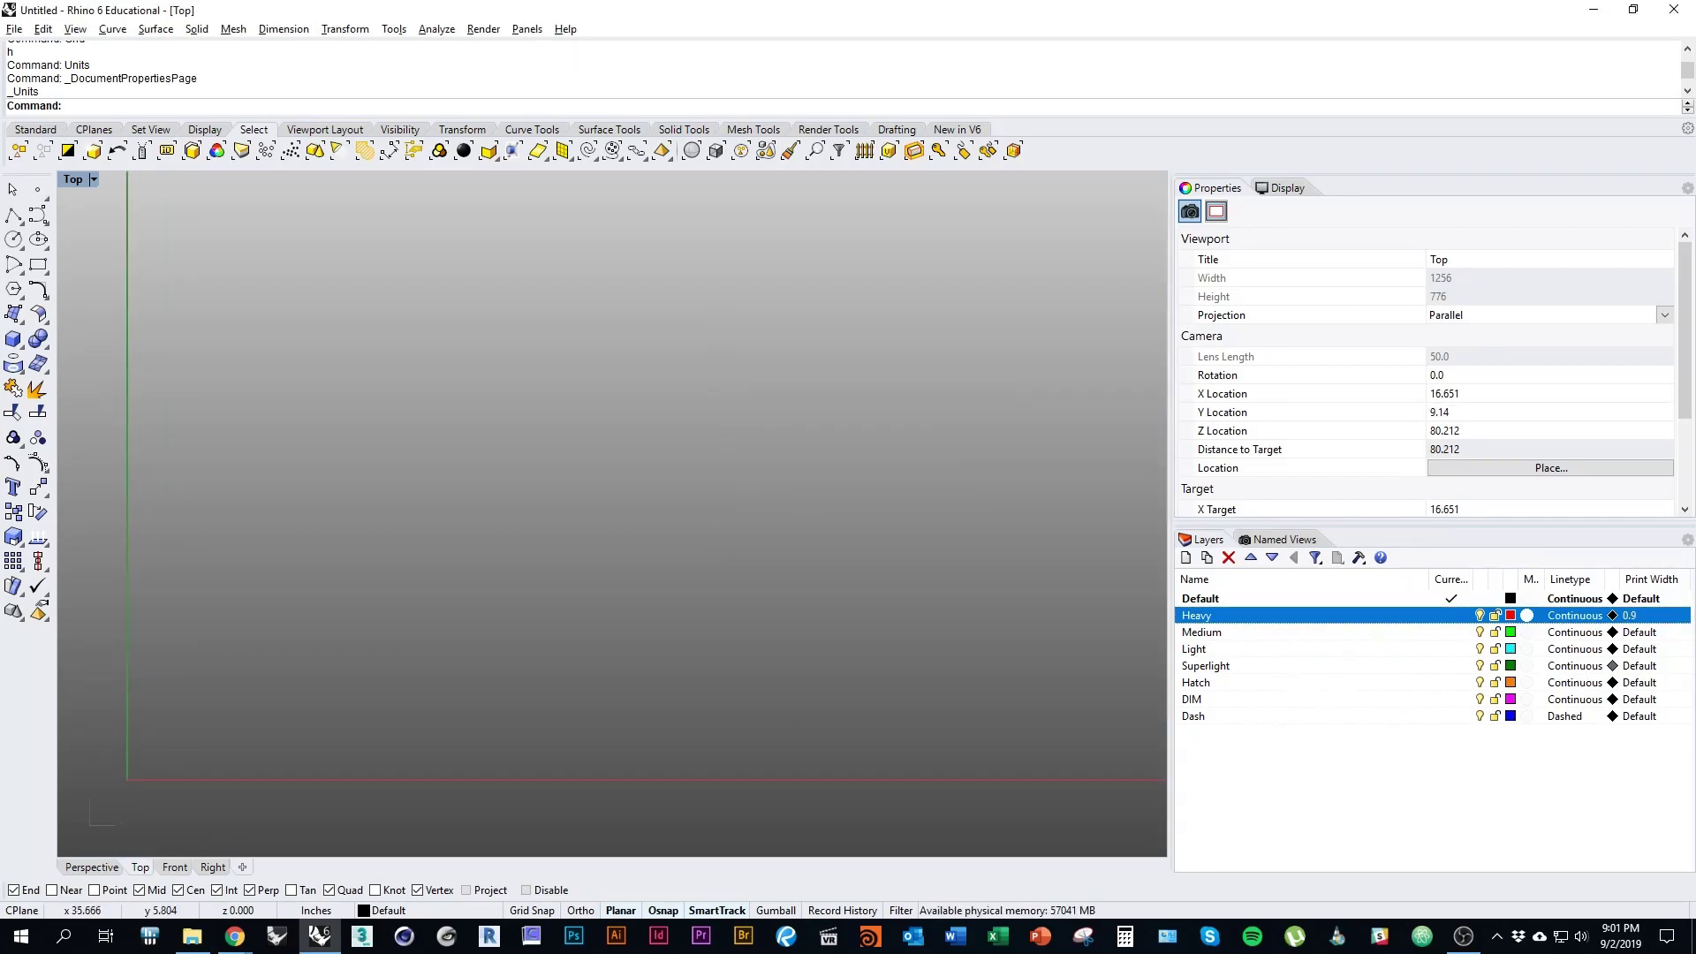
Step: Set the Medium layer's print width to 0.5 mm and the Light layer's print width to 0.35 mm
left_click(1638, 632)
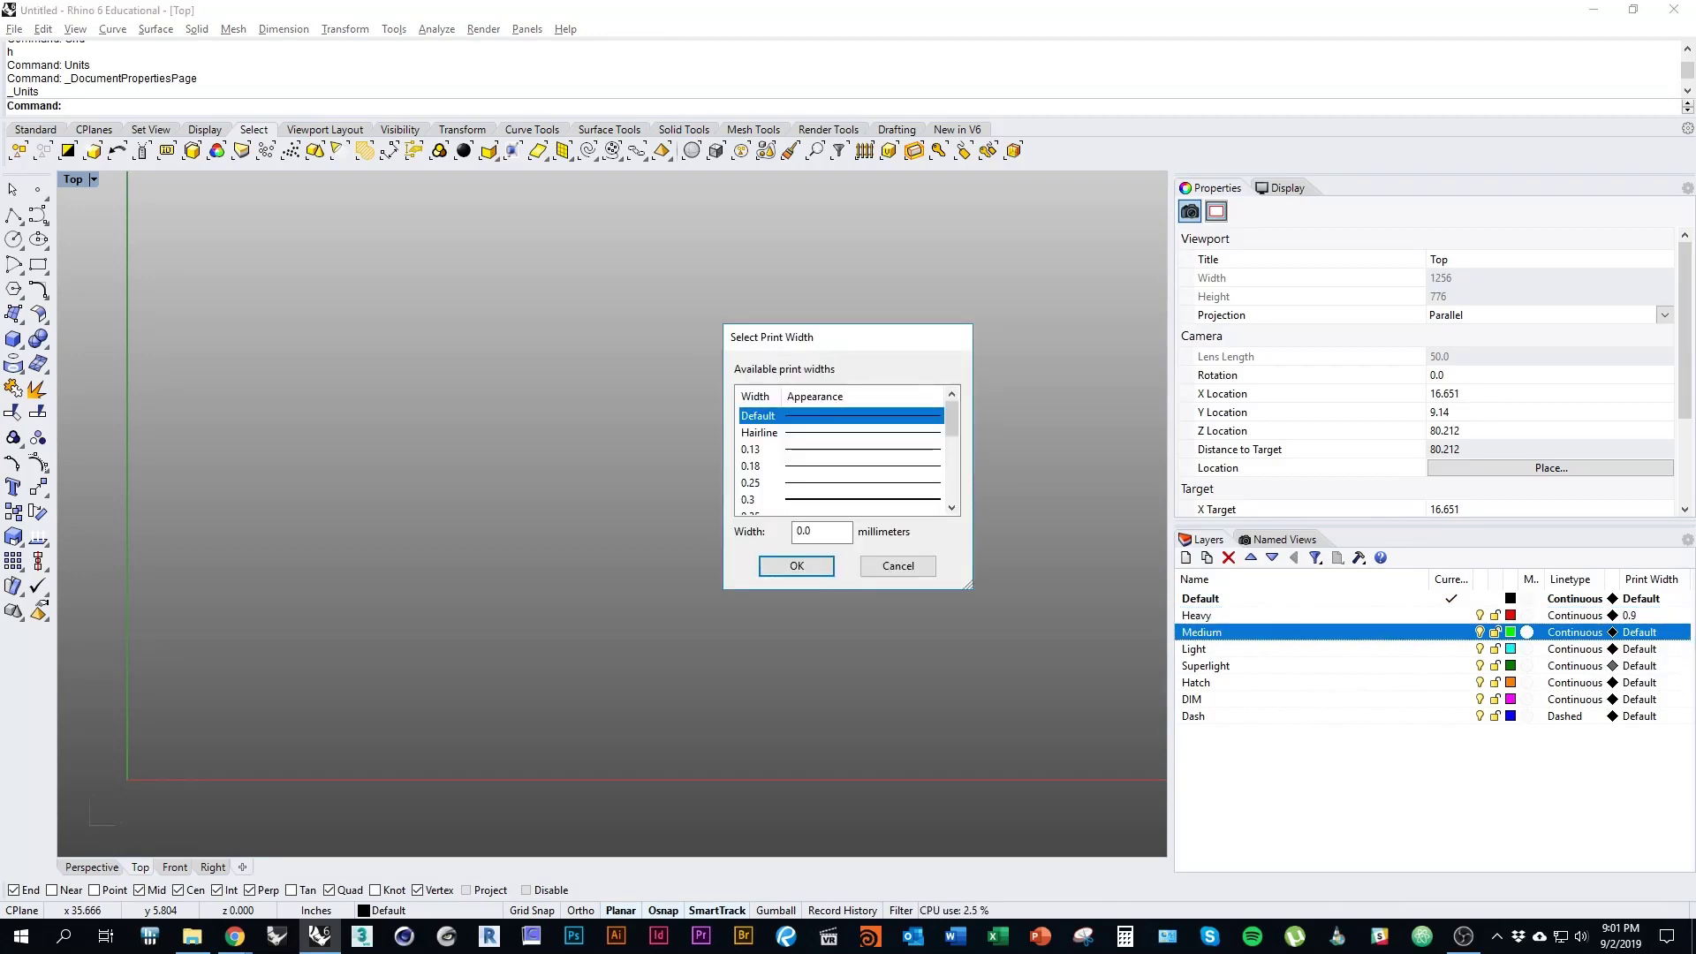
scroll(839, 455, "down", 1)
left_click(795, 482)
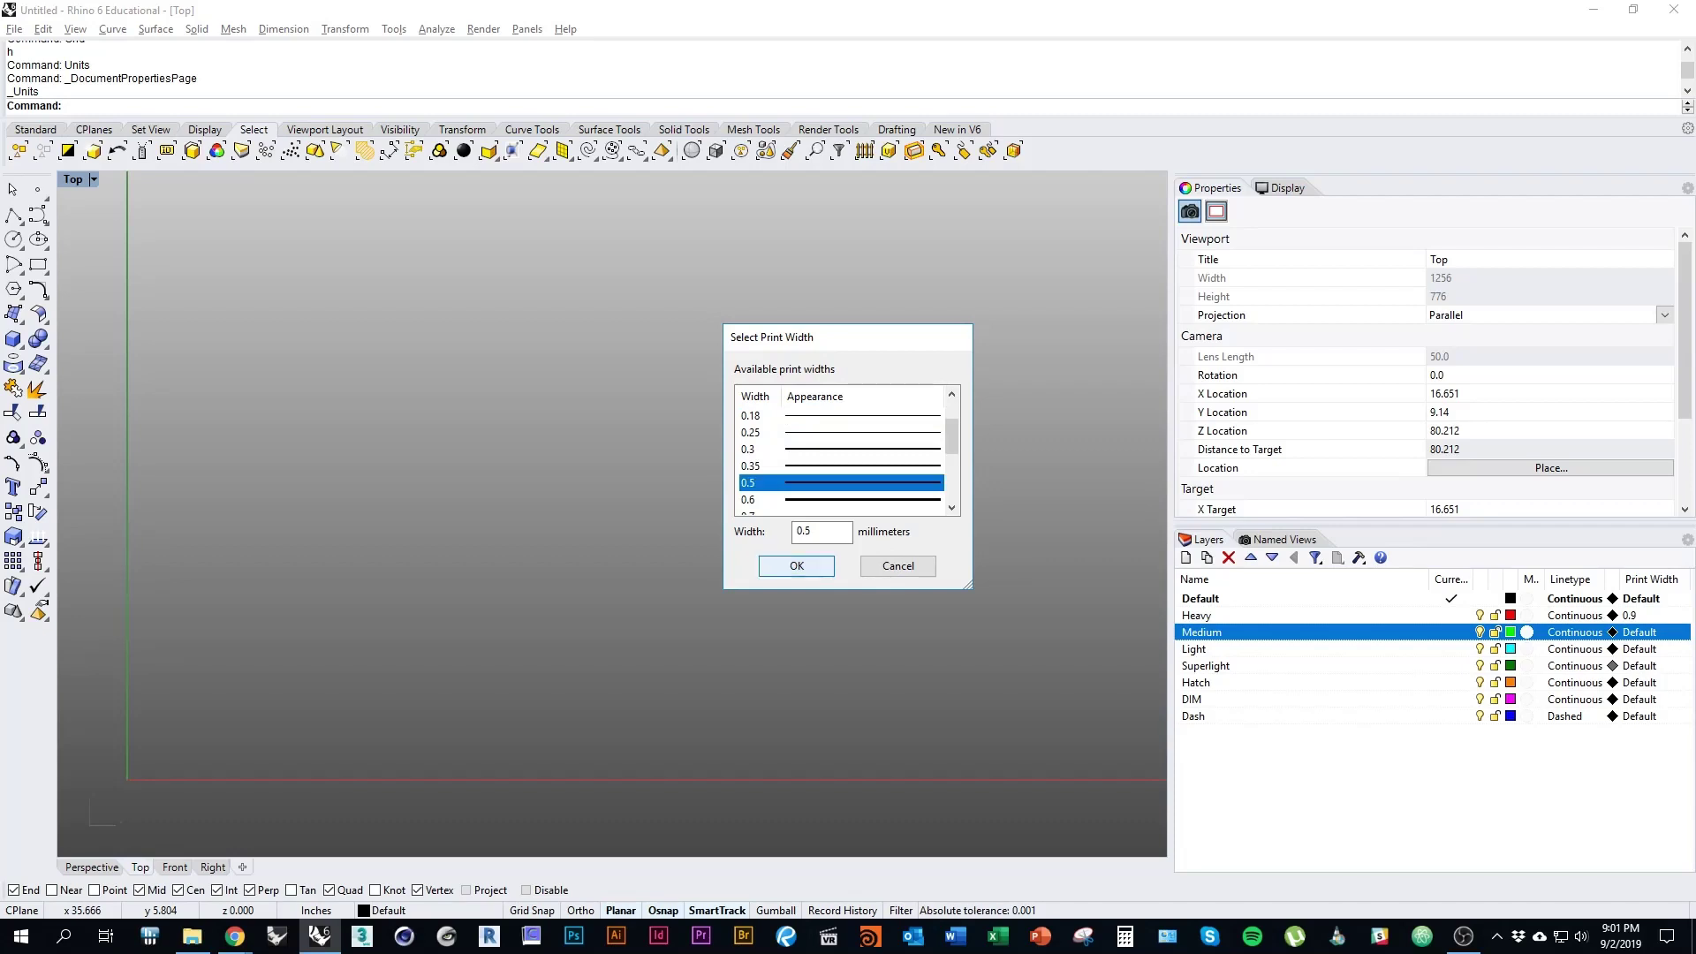
left_click(796, 565)
left_click(1639, 648)
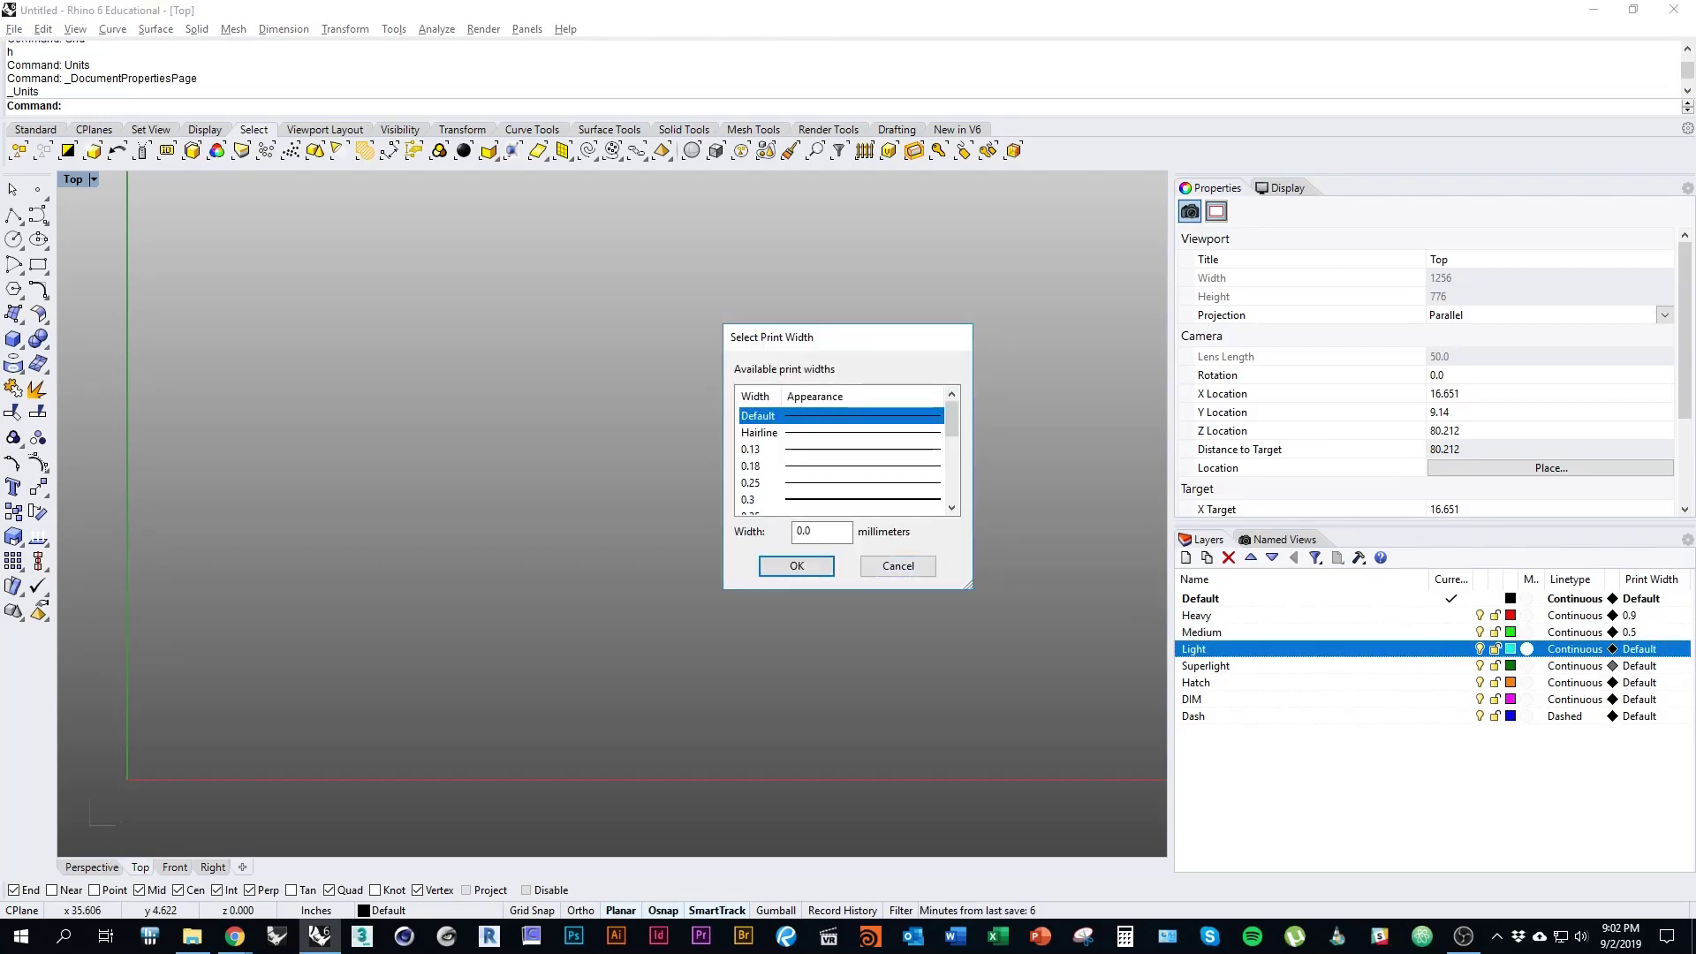
scroll(844, 451, "down", 1)
left_click(795, 499)
left_click(796, 565)
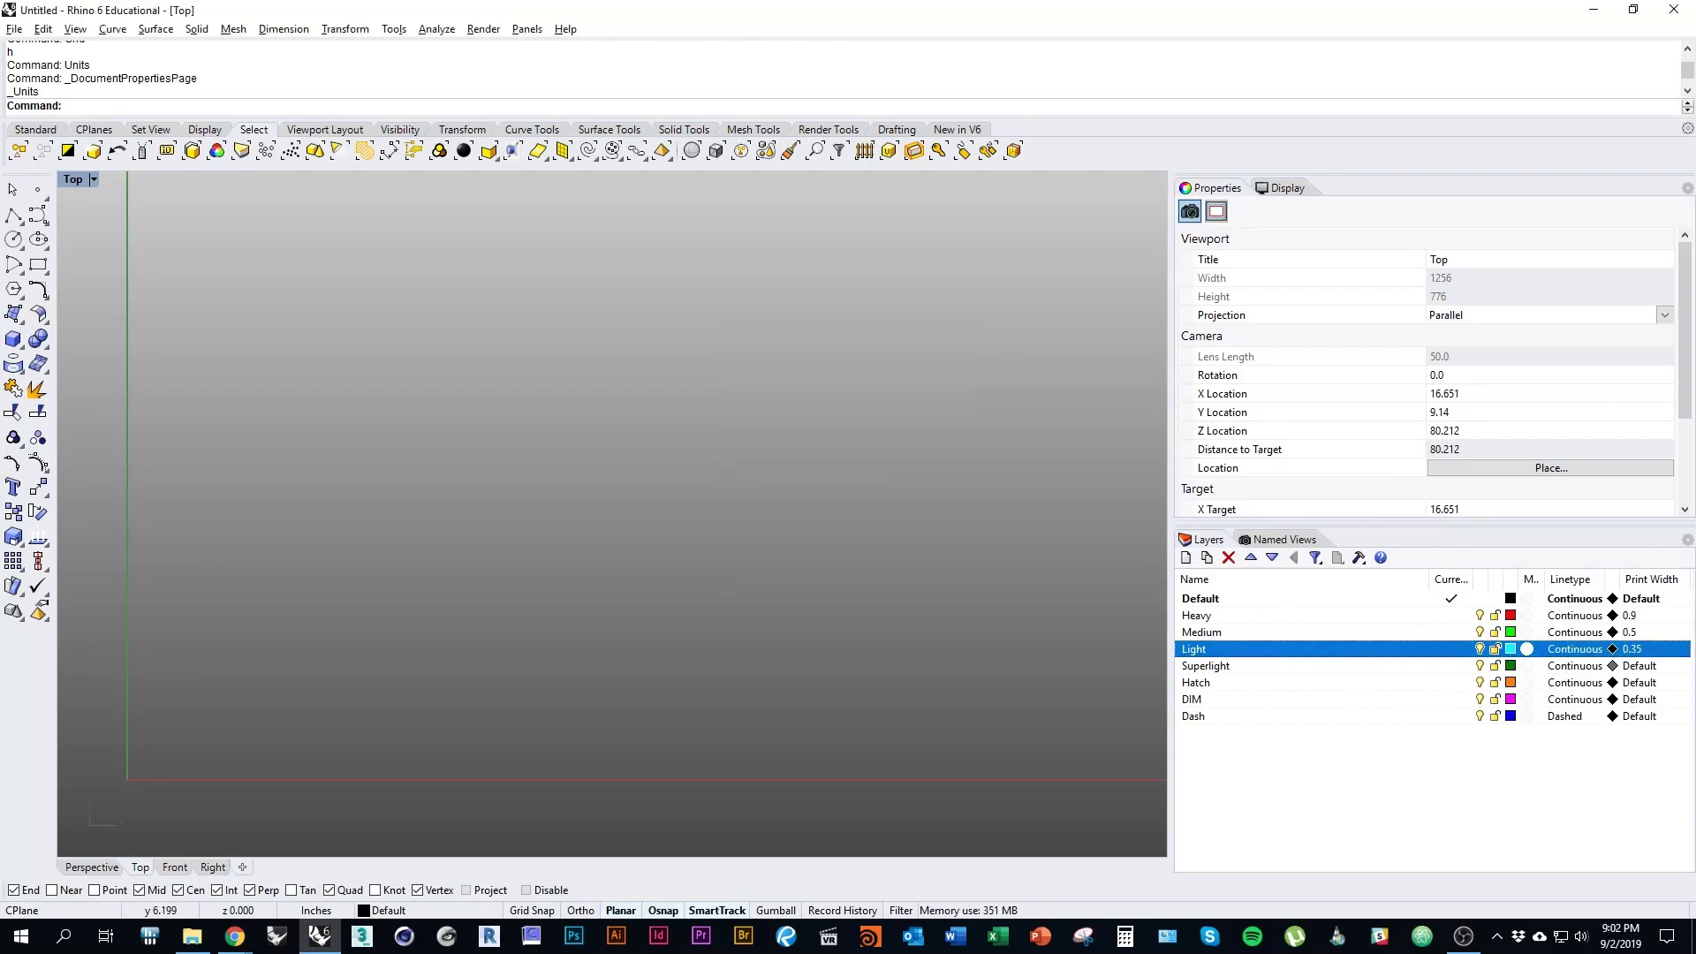
Step: Set the Superlight layer's print width to 0.13 mm
left_click(1639, 665)
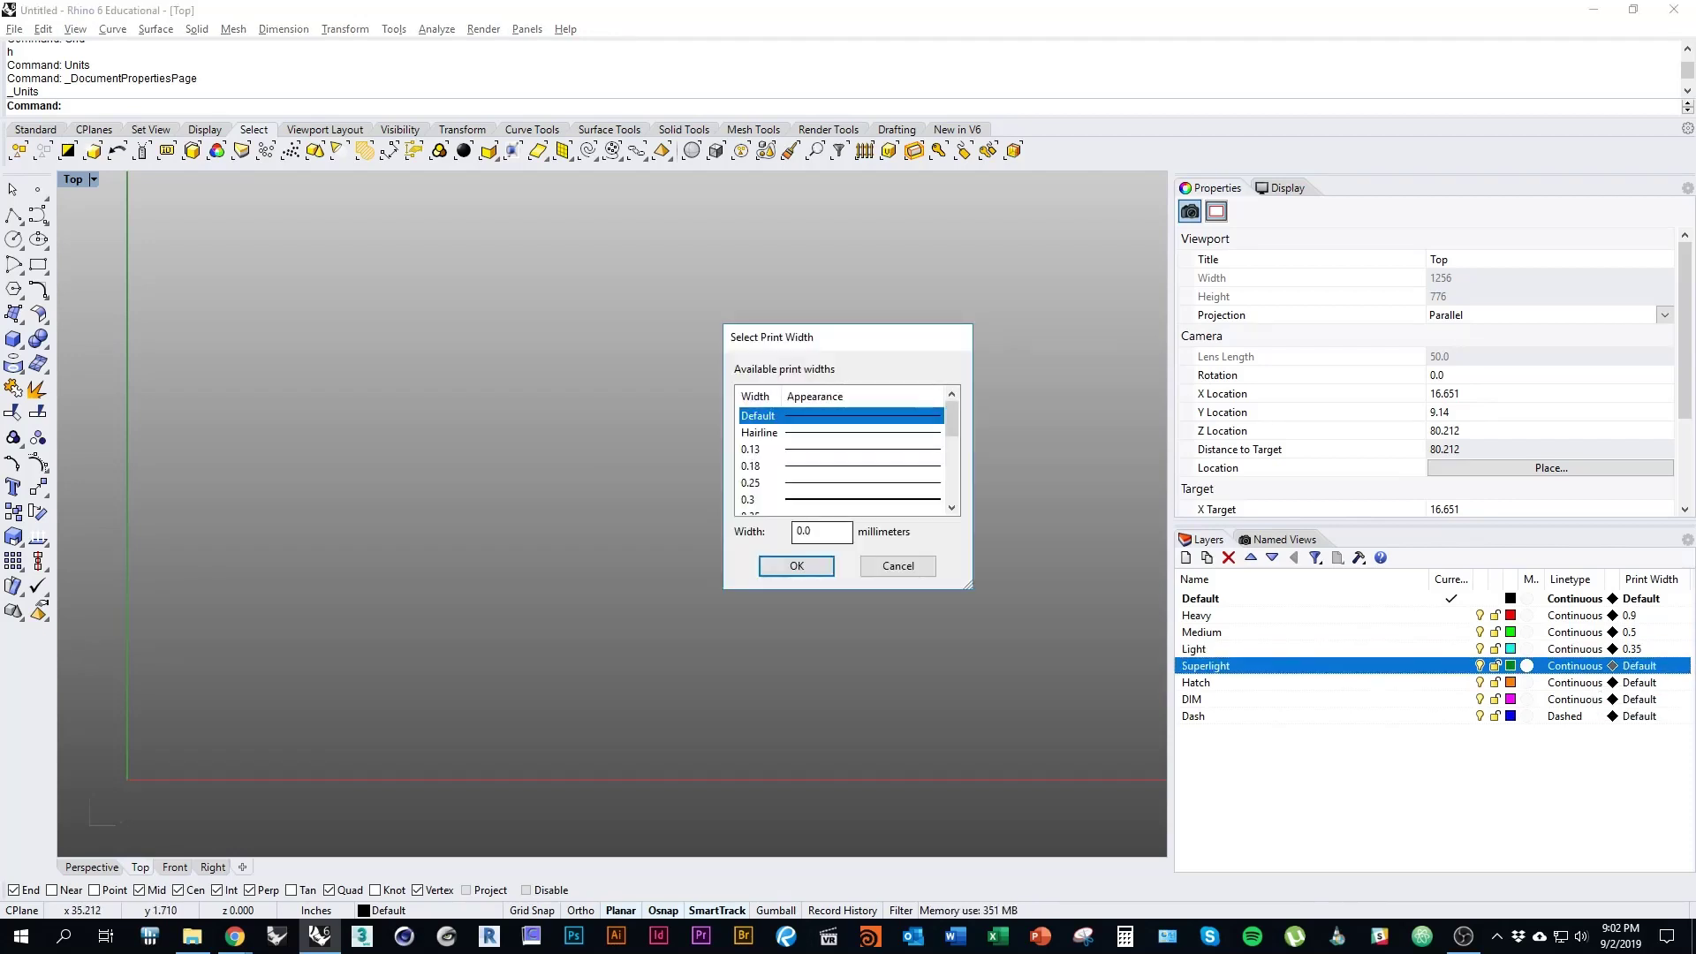
left_click(951, 507)
scroll(844, 455, "down", 1)
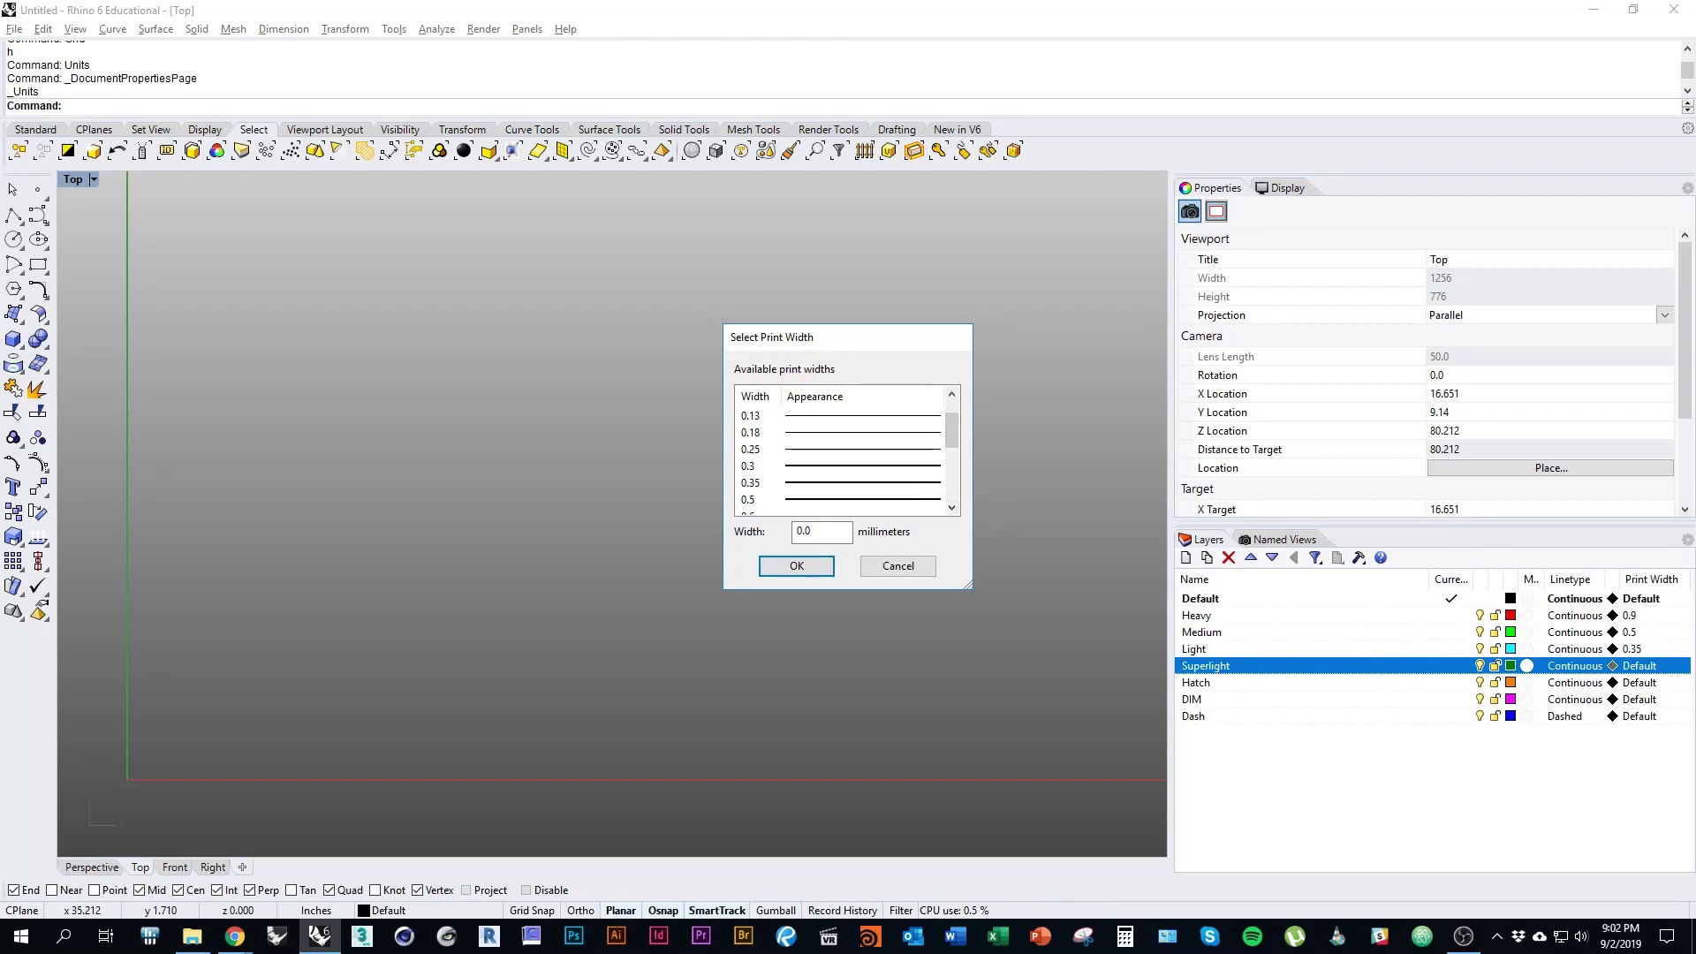
left_click(751, 415)
left_click(796, 565)
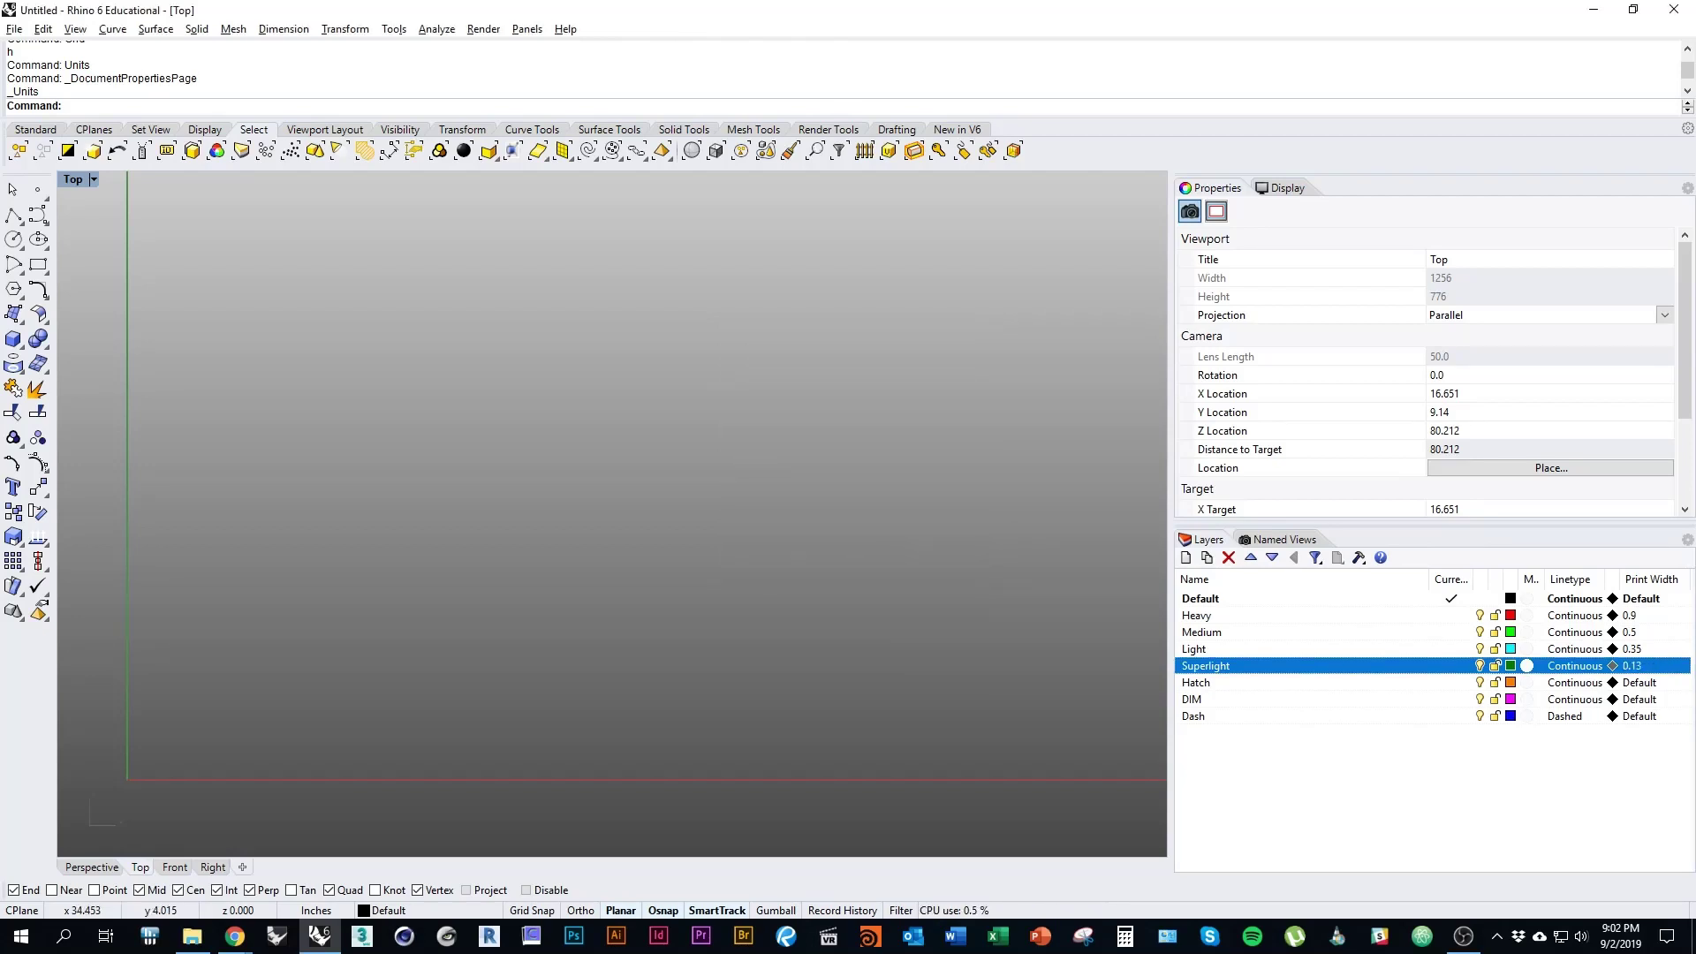
Step: Set the print width of the Hatch, DIM and Dash layers to 0.18 mm each
left_click(1639, 681)
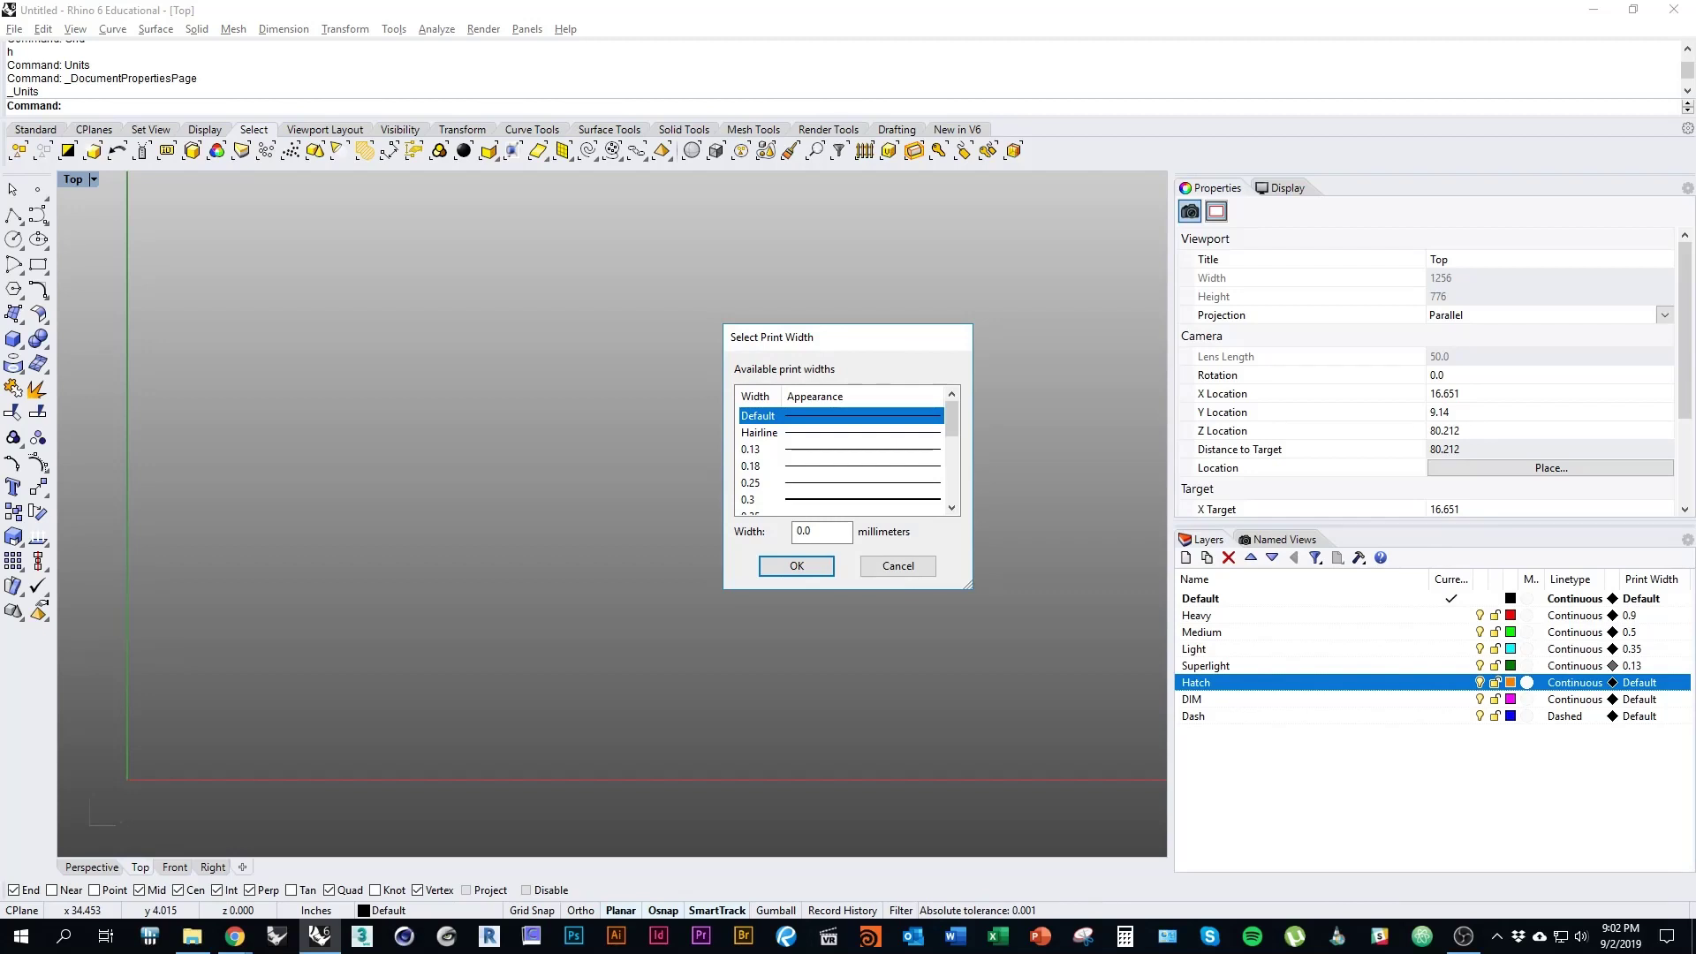
left_click(750, 466)
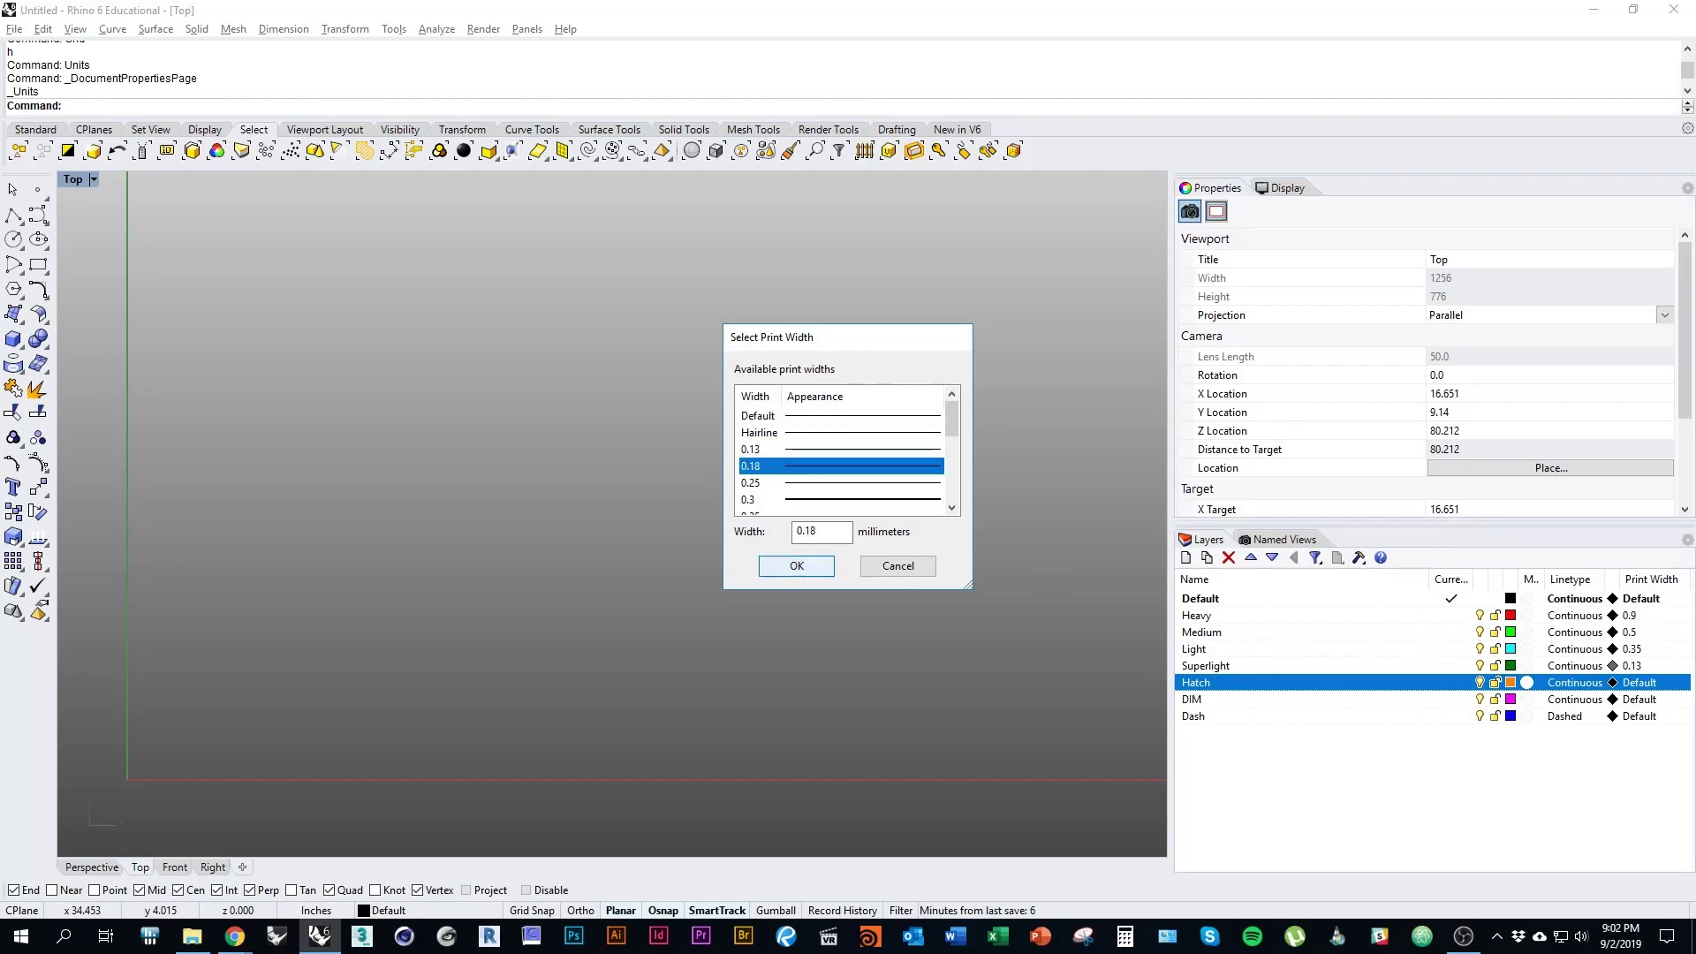
left_click(796, 565)
left_click(1639, 698)
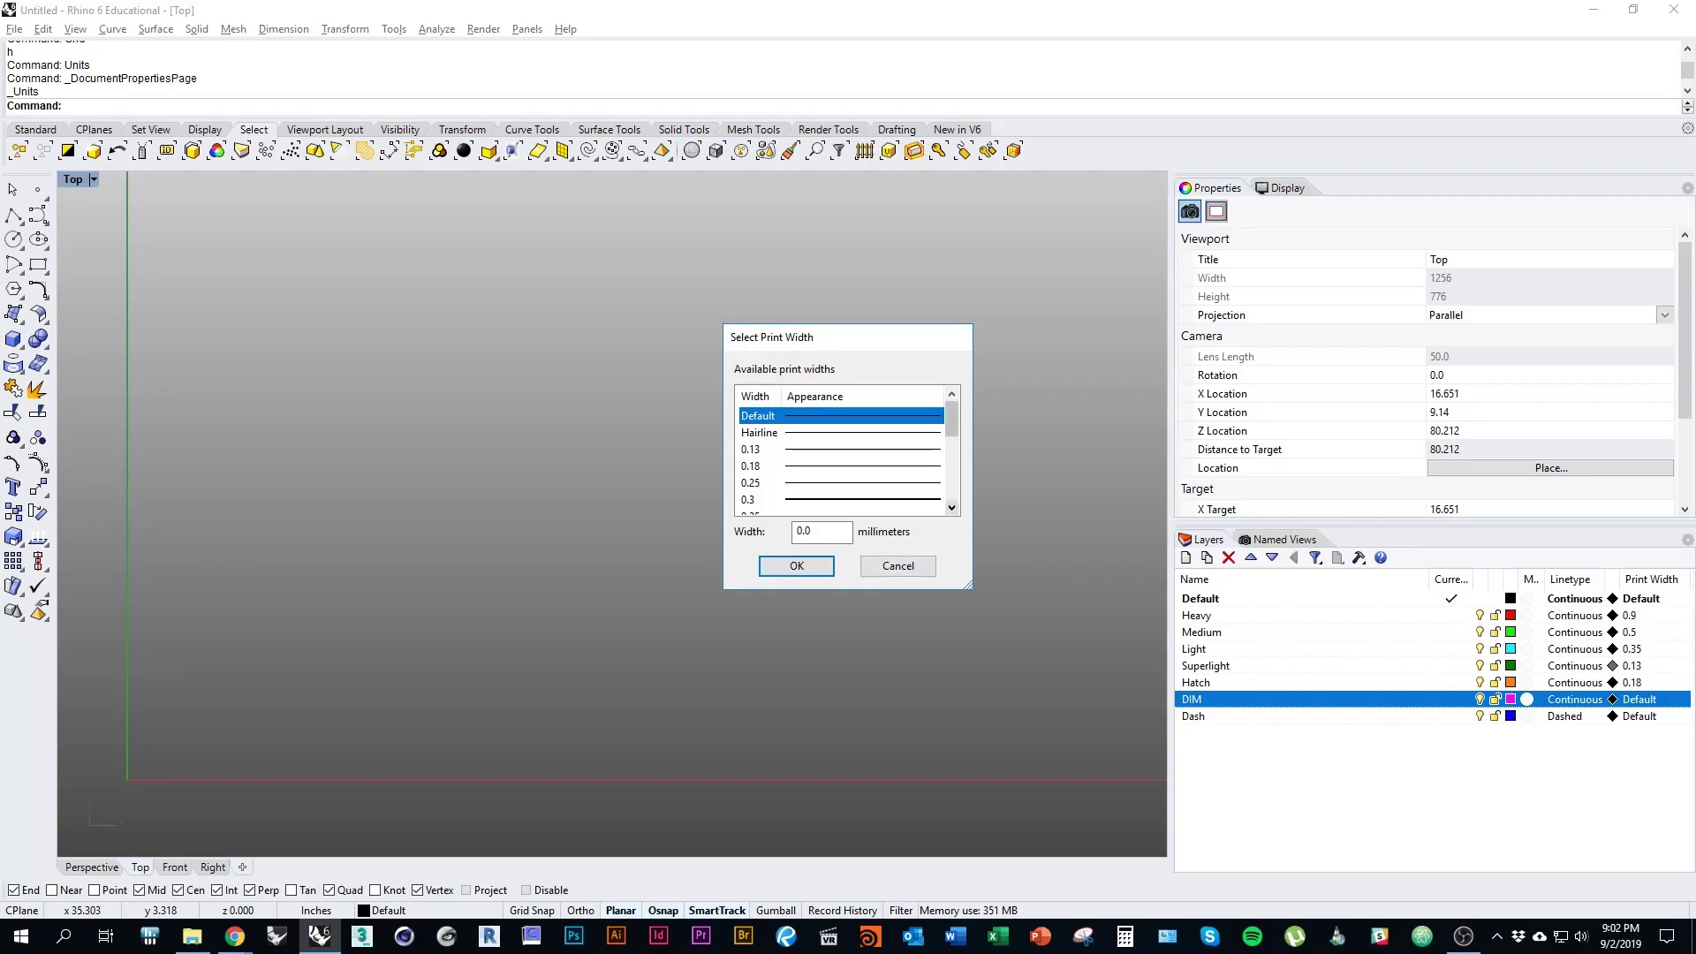
left_click(750, 466)
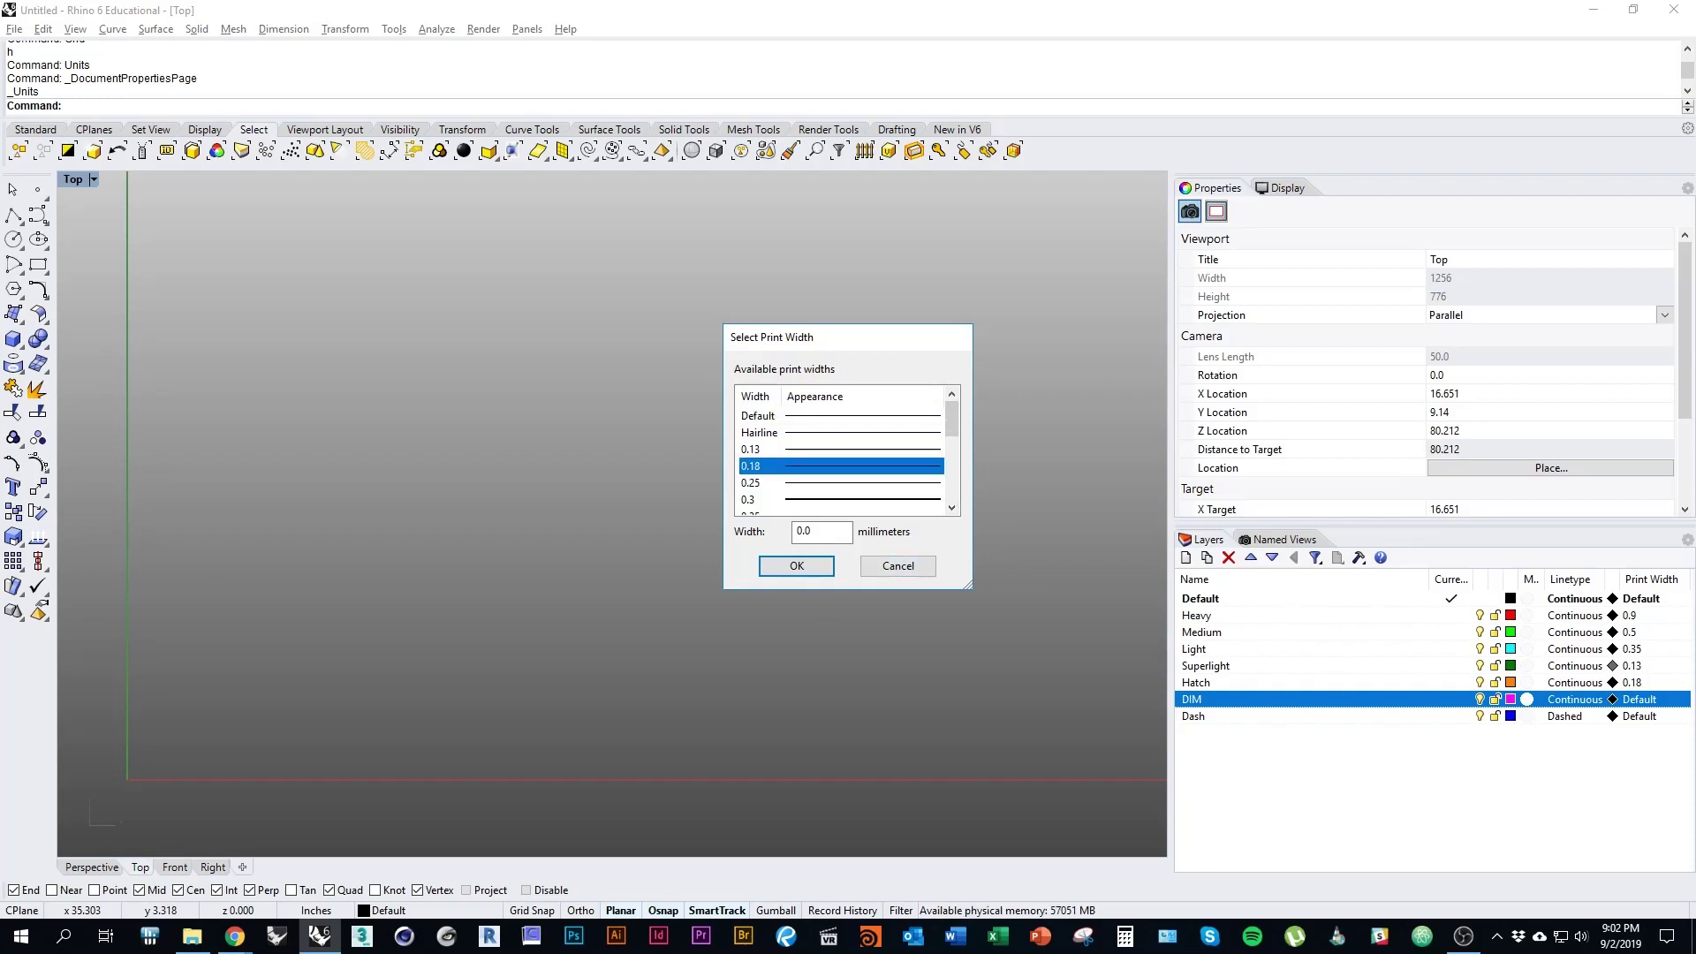
left_click(796, 565)
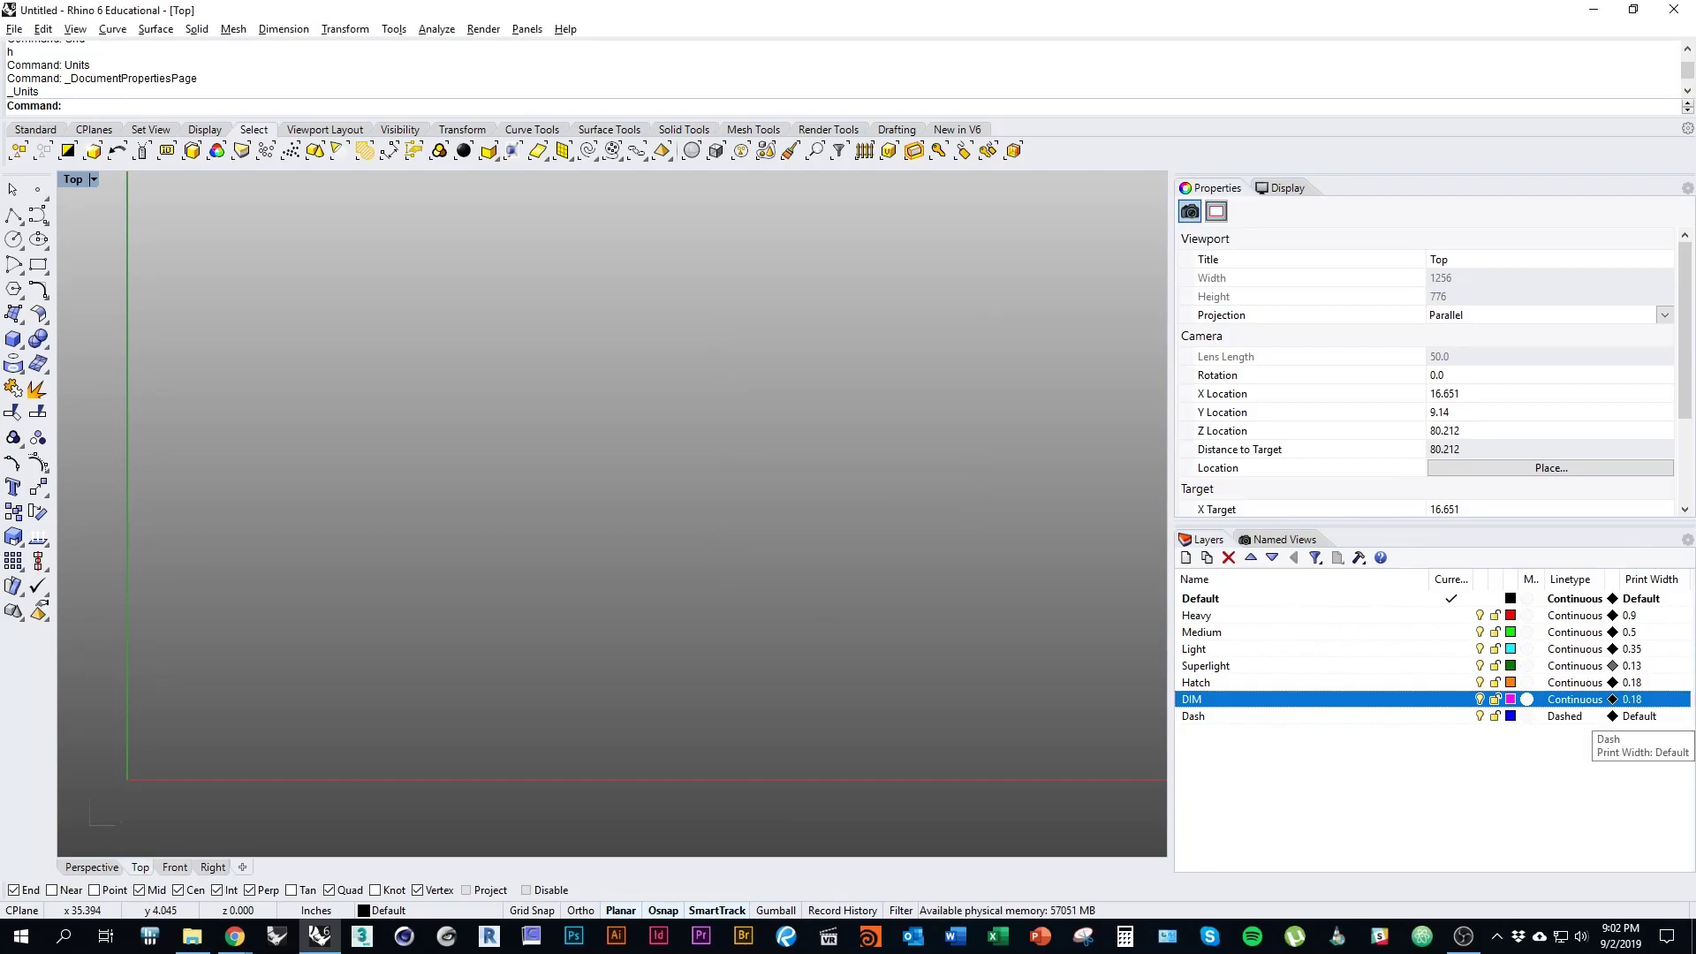
left_click(1639, 715)
left_click(749, 465)
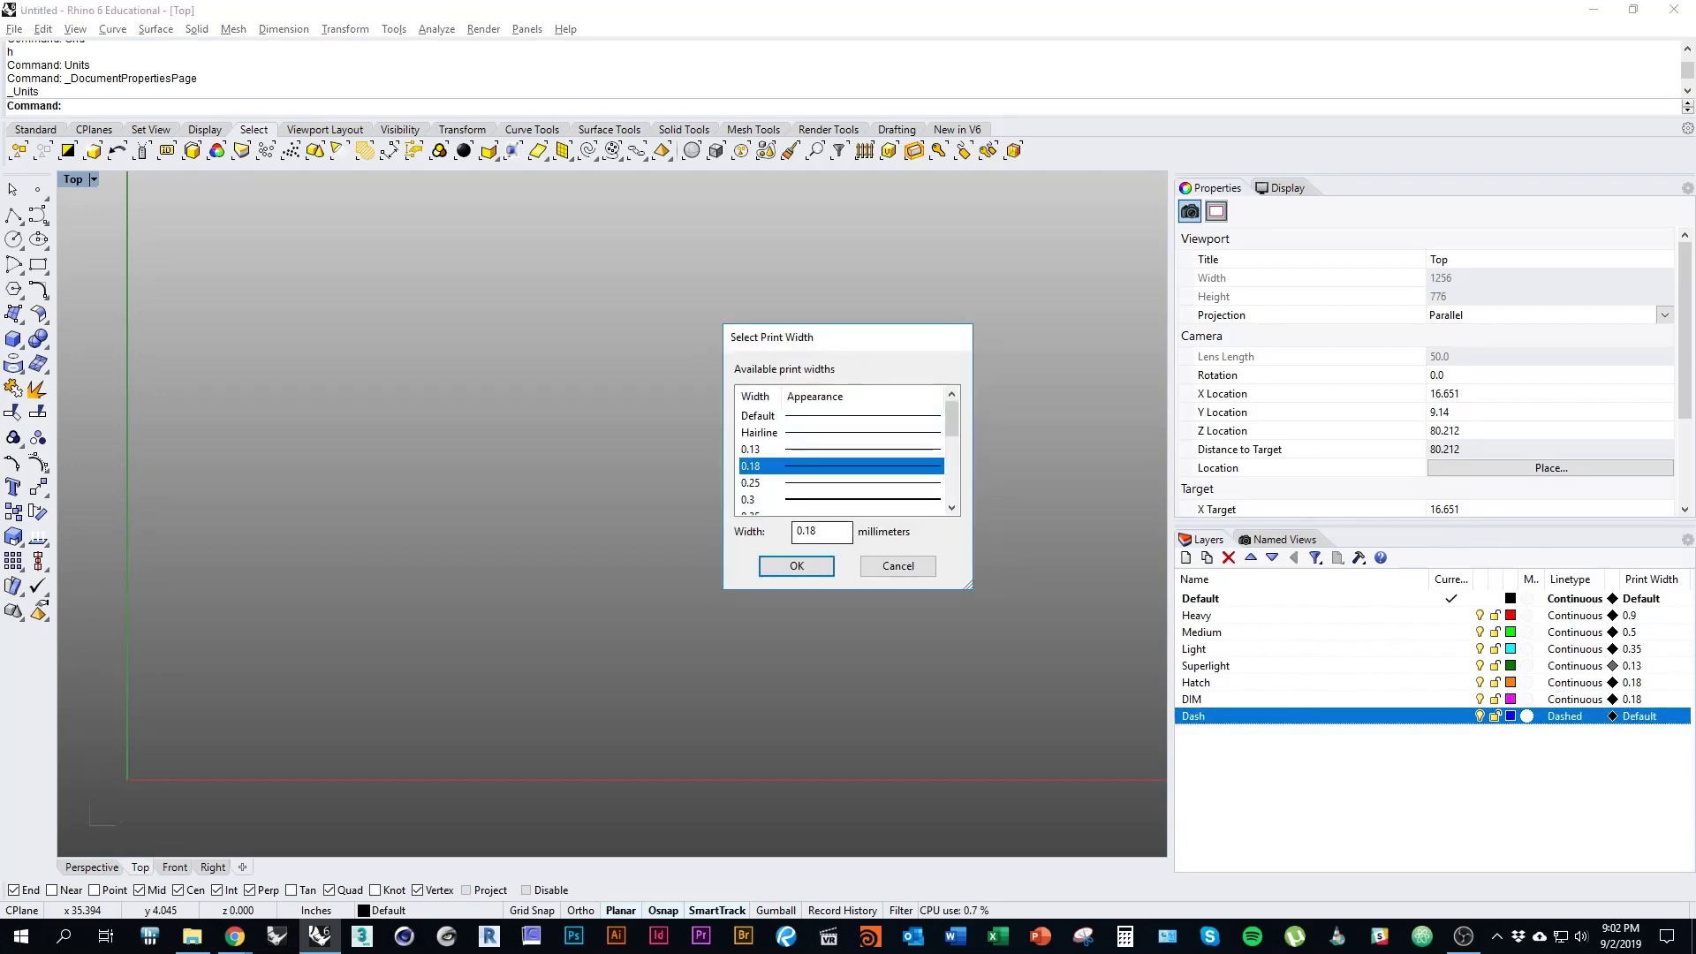
left_click(795, 565)
right_click_drag(940, 690, 631, 715)
right_click_drag(341, 754, 909, 707)
right_click_drag(717, 725, 611, 702)
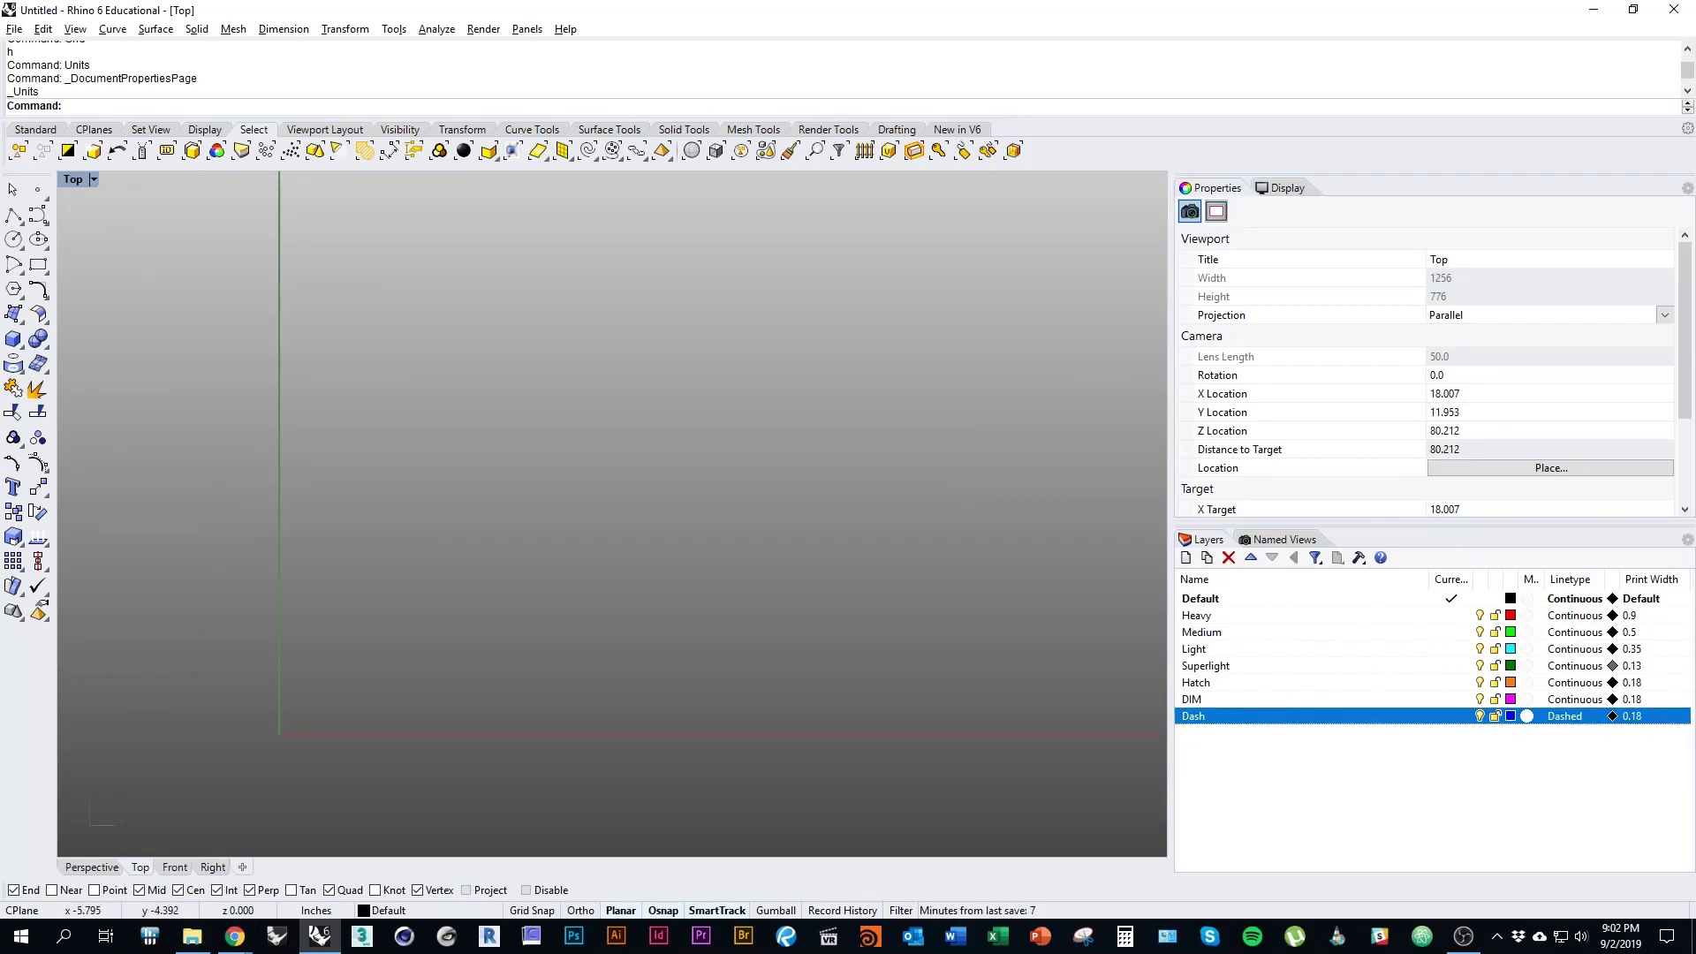
right_click_drag(547, 722, 434, 719)
right_click_drag(371, 633, 484, 702)
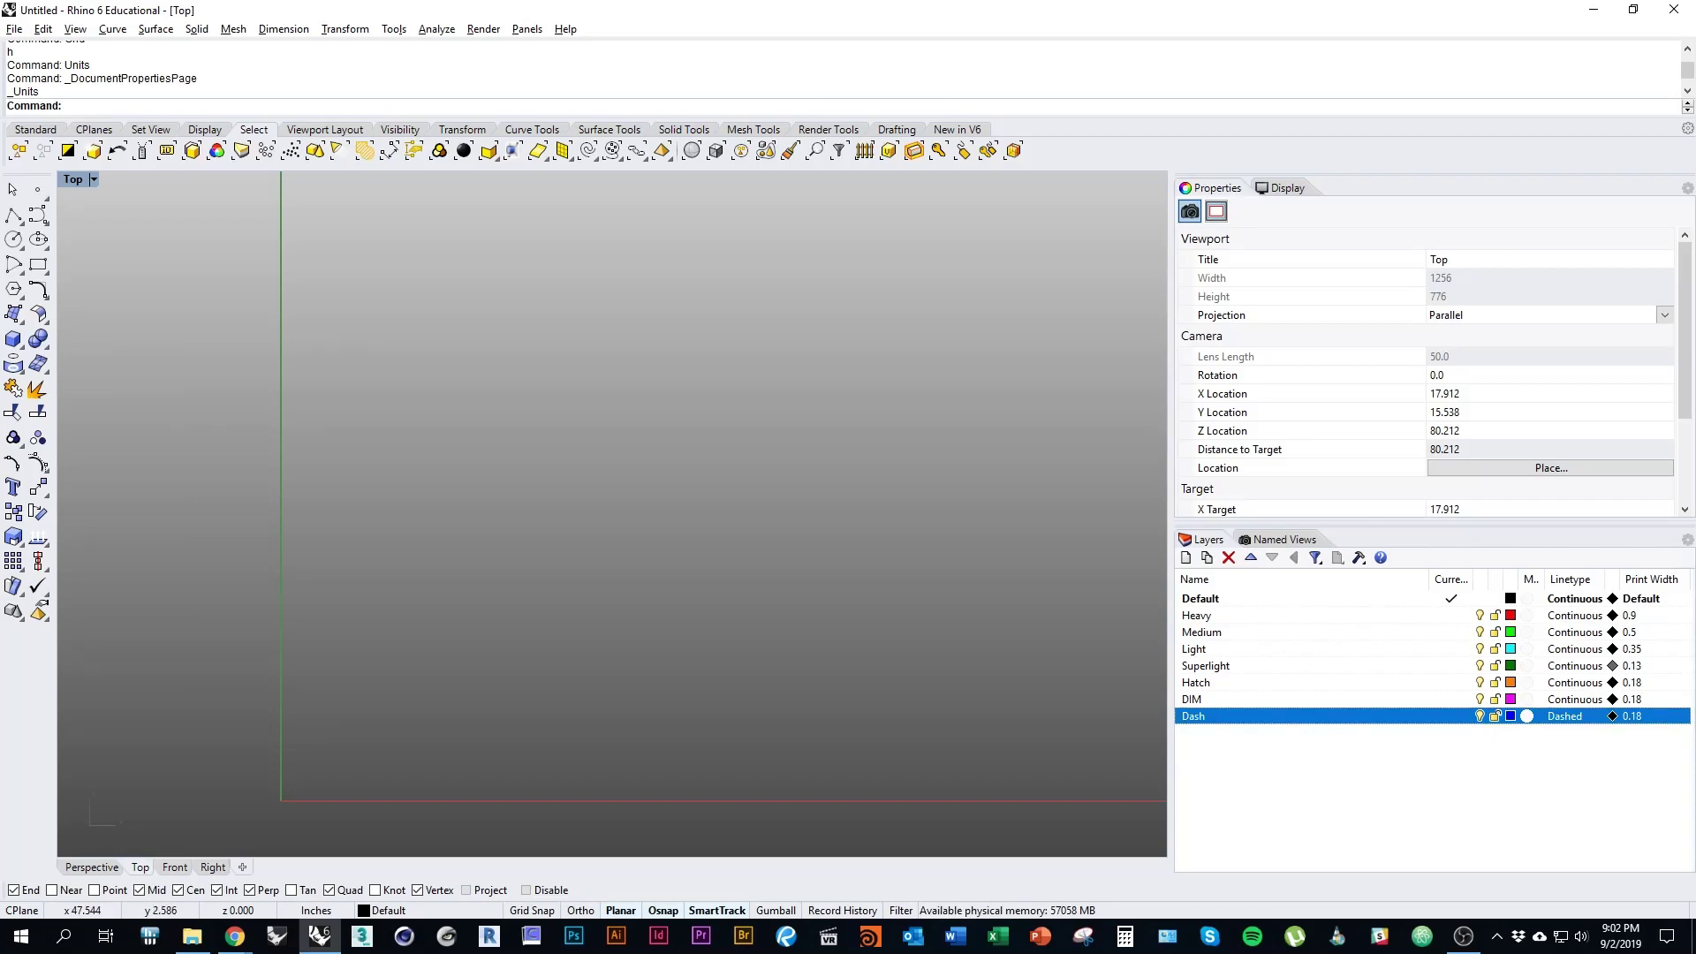
left_click(1464, 937)
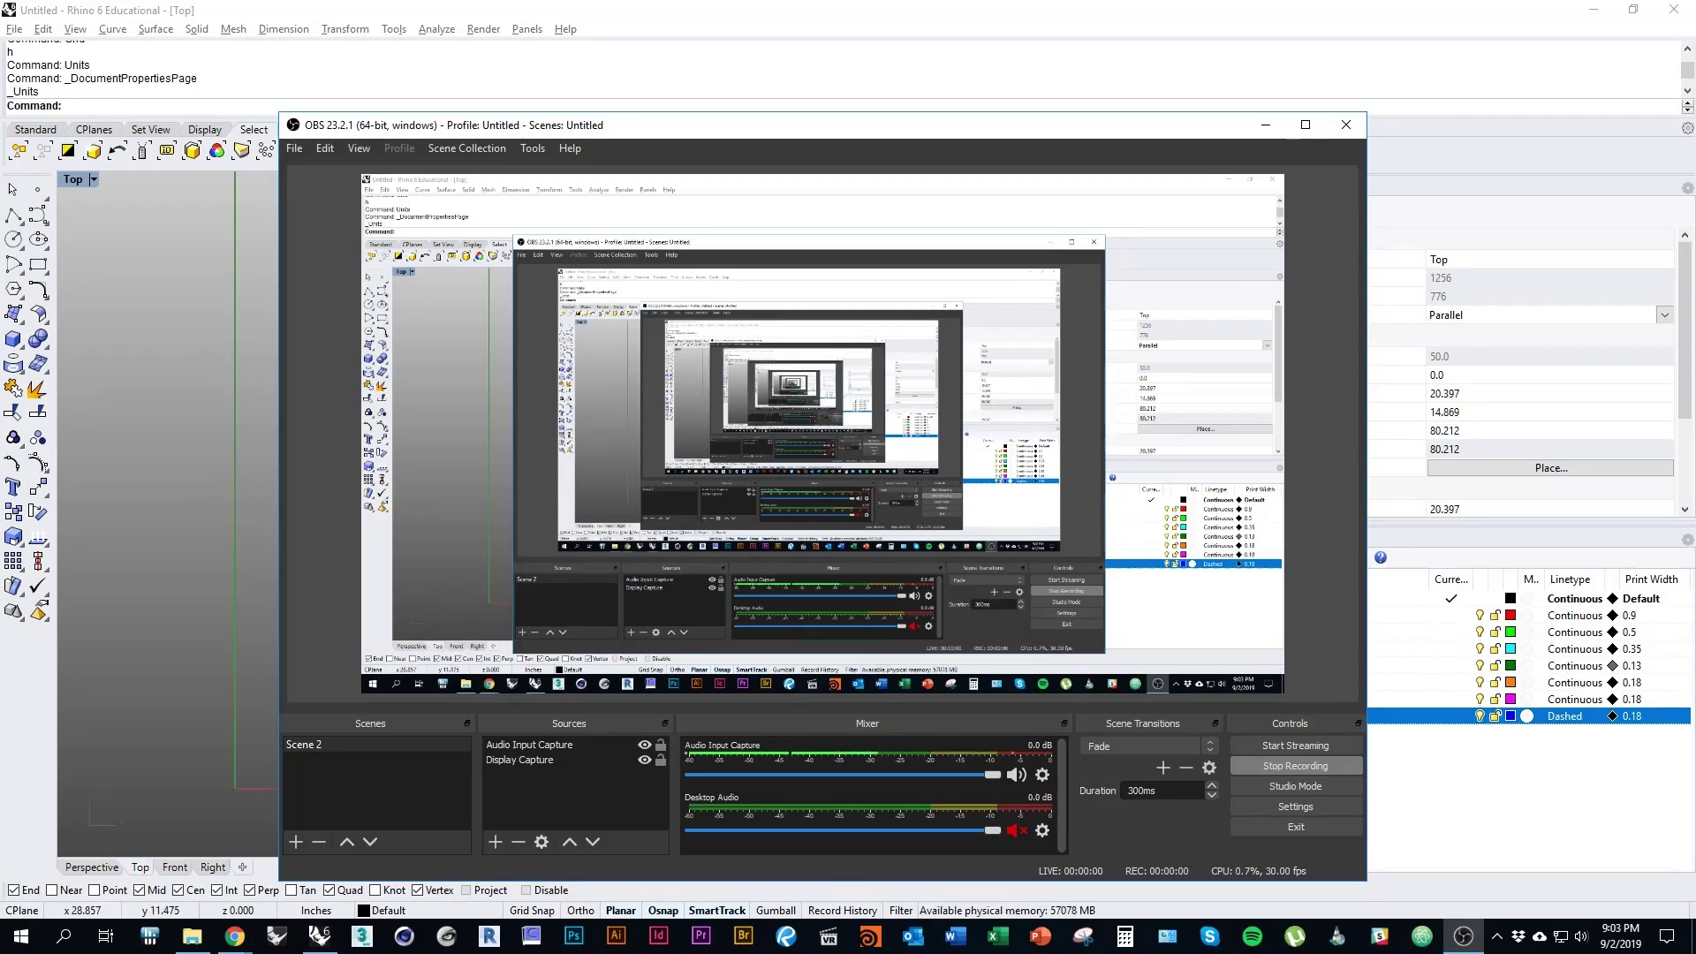
left_click(1264, 124)
right_click_drag(396, 762, 449, 855)
right_click_drag(398, 812, 433, 682, "ctrl")
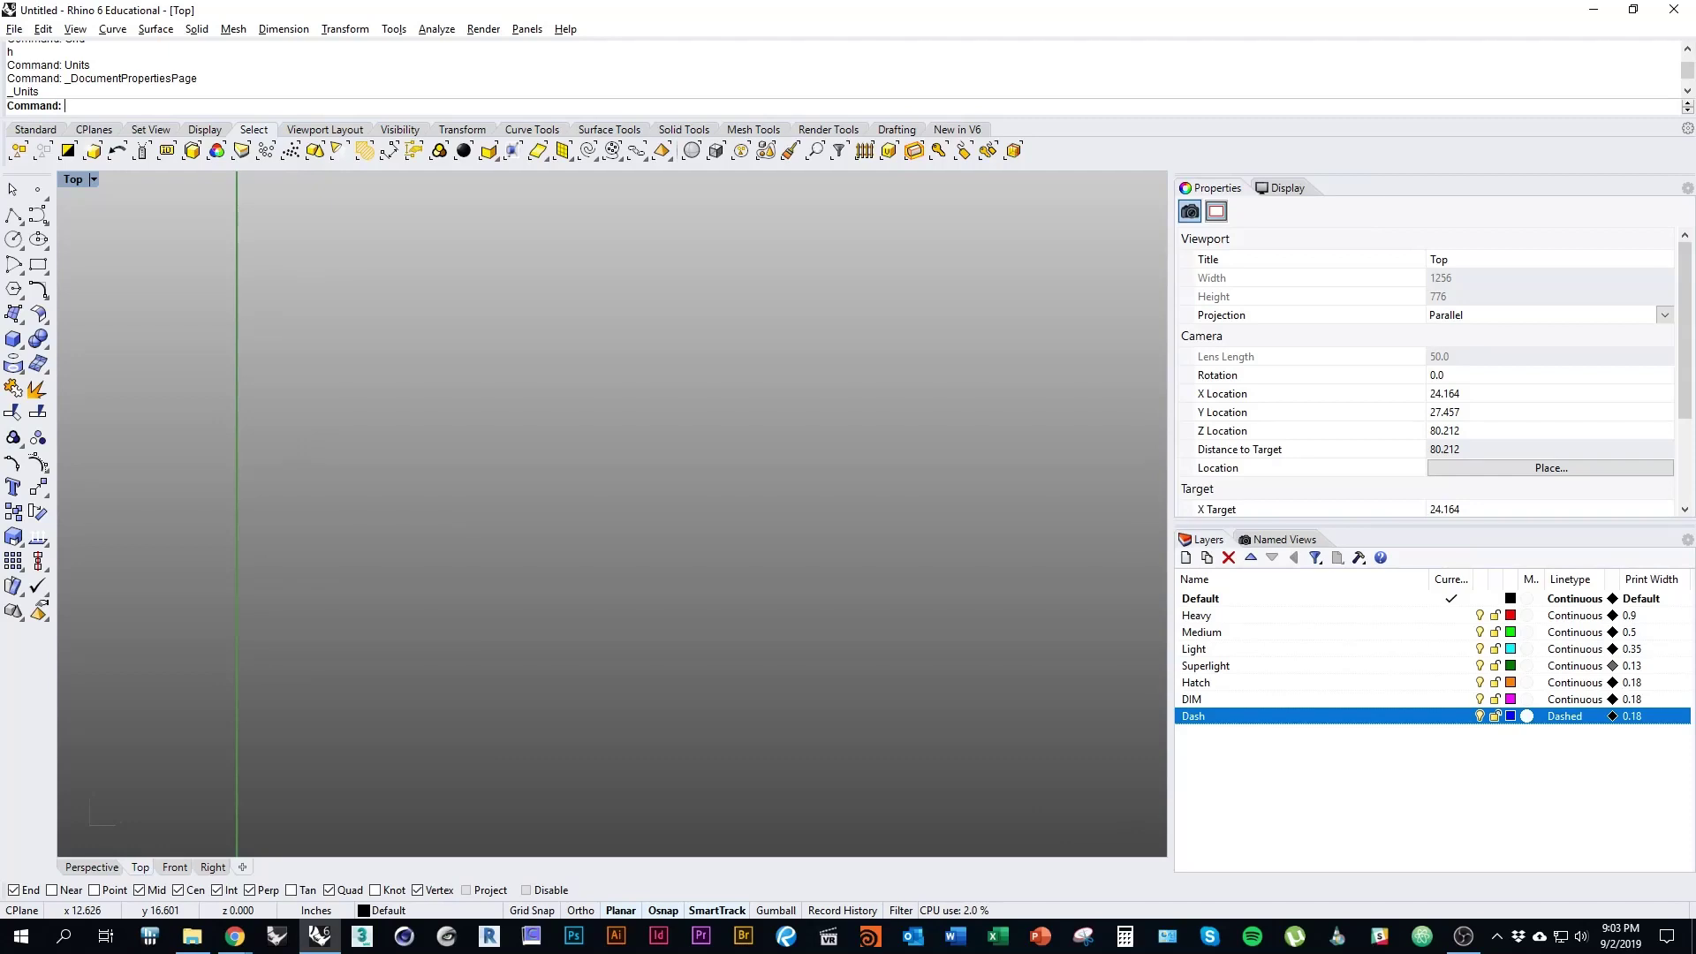
right_click_drag(553, 690, 569, 516)
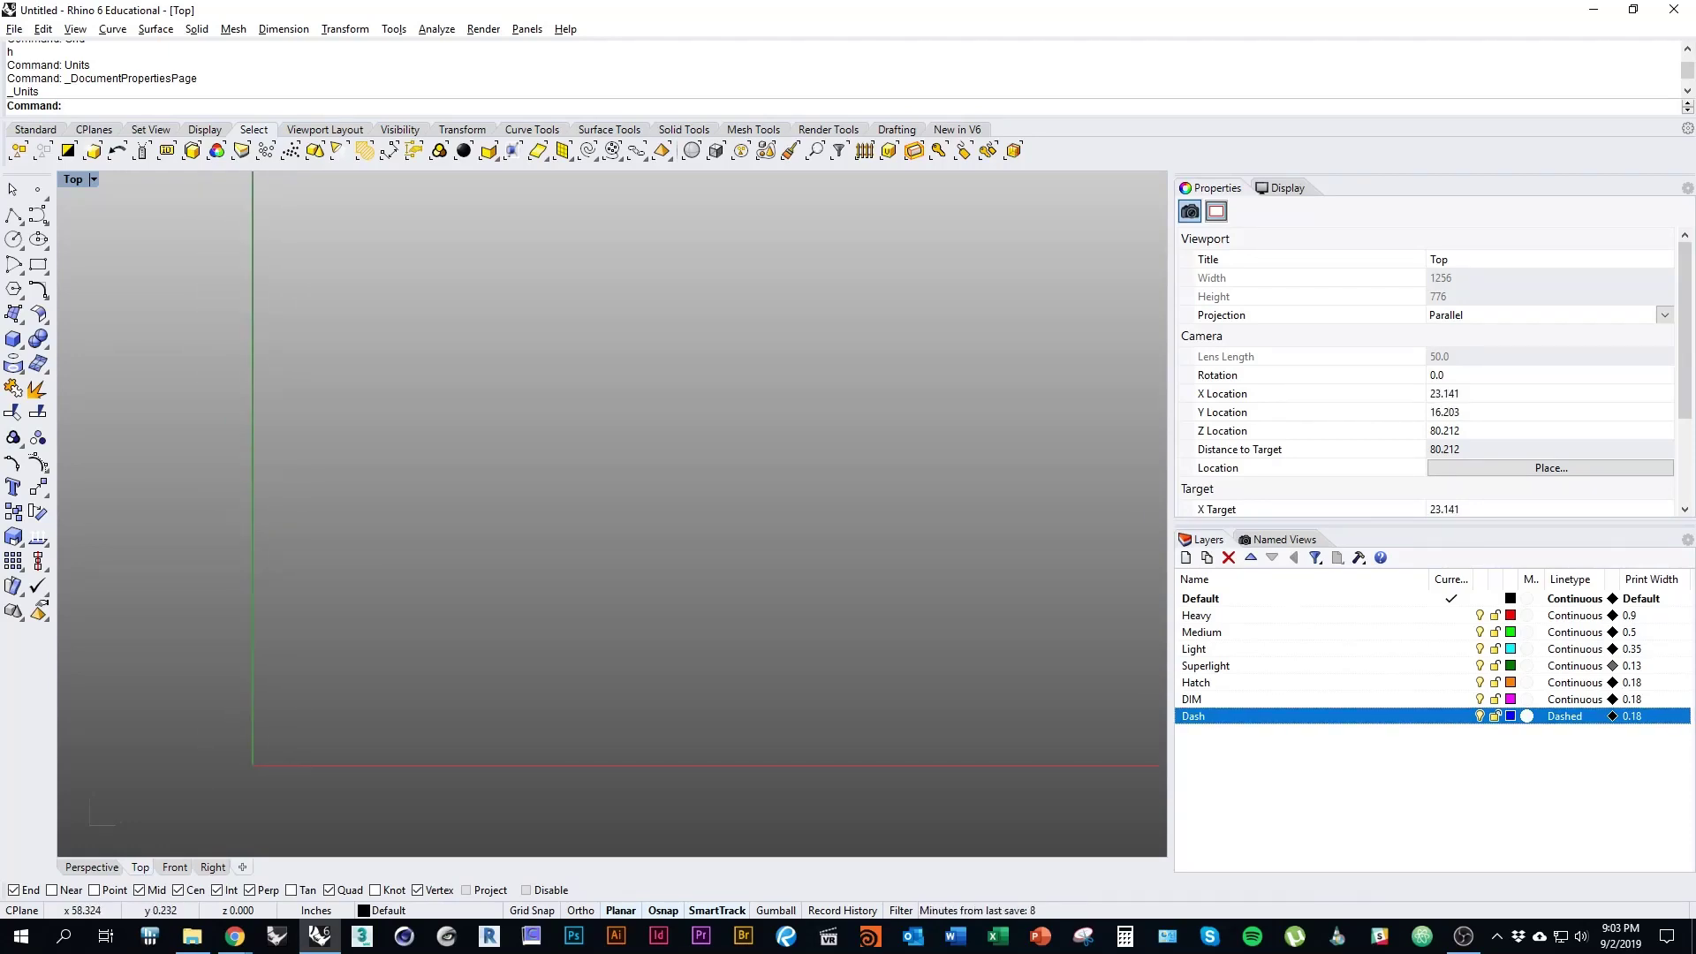
Step: Make Superlight the current layer
right_click_drag(738, 662, 829, 661)
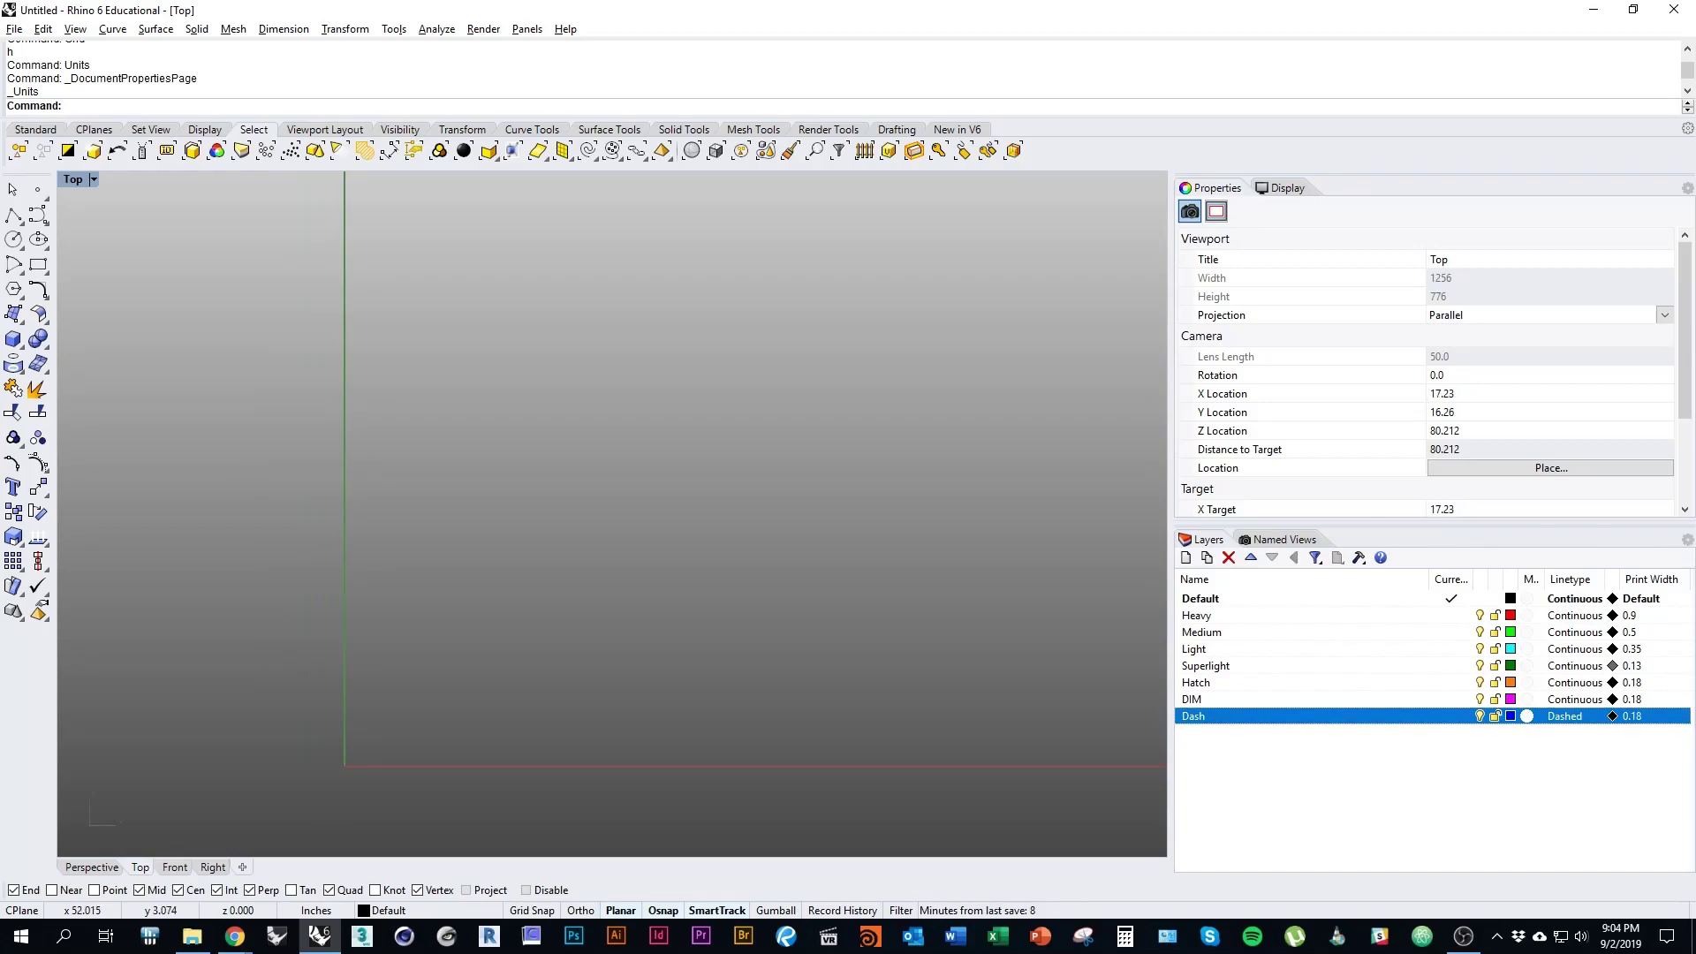
left_click(1451, 665)
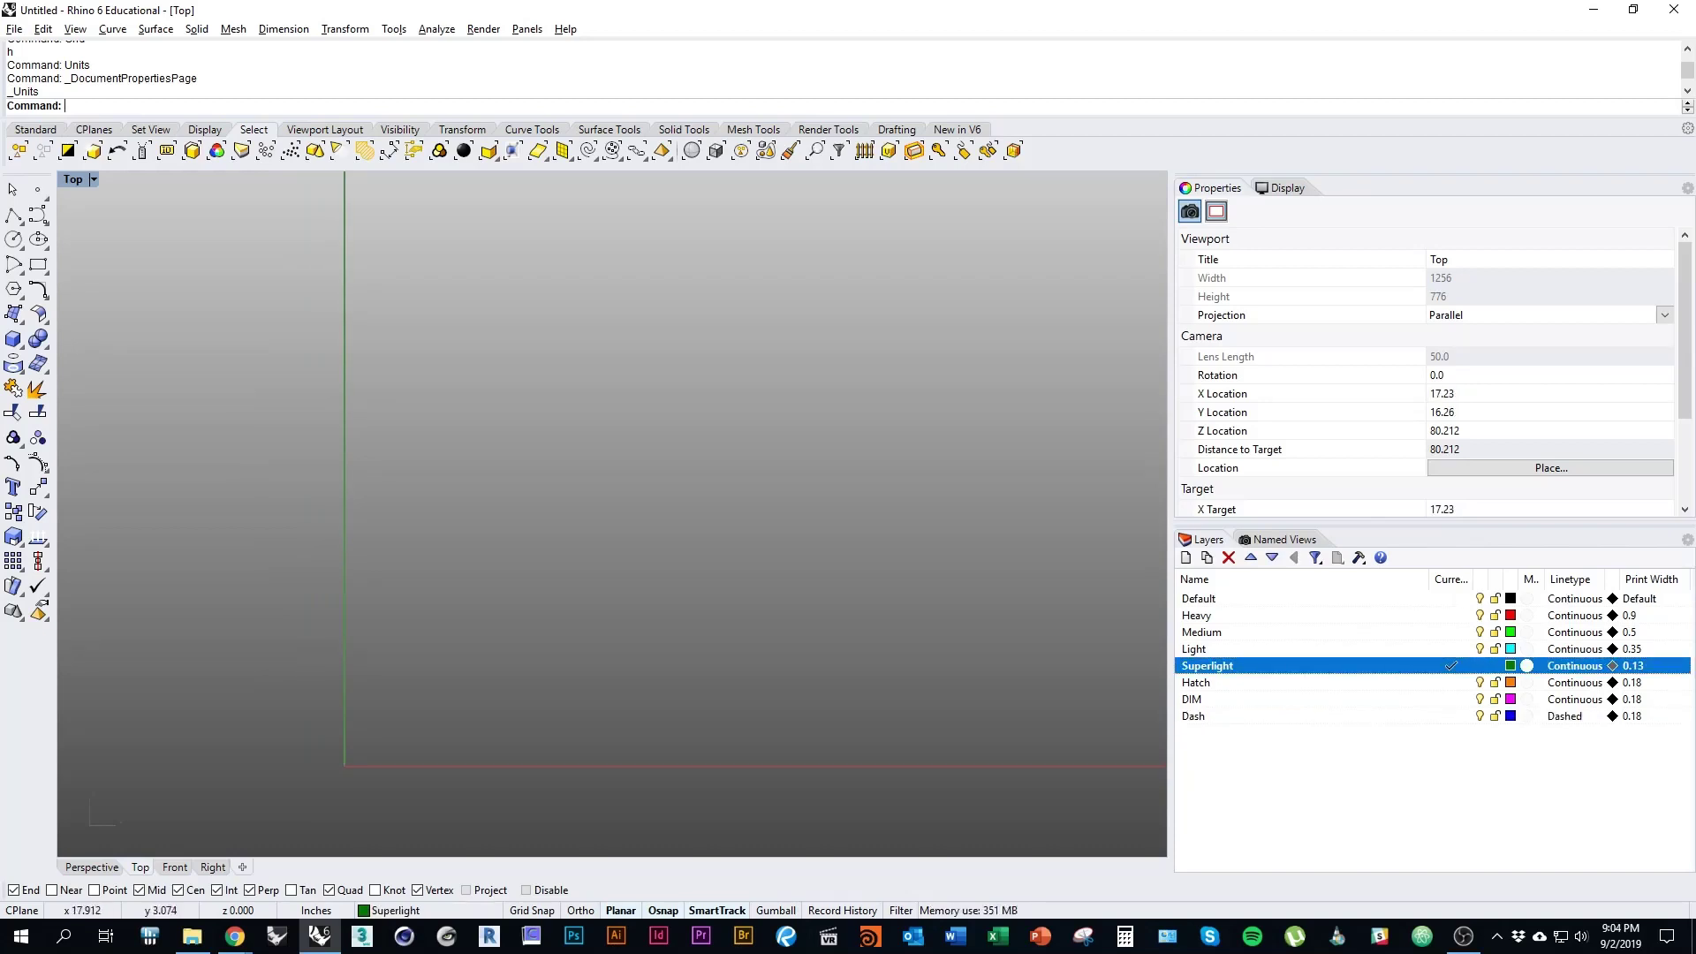
right_click_drag(459, 530, 384, 549)
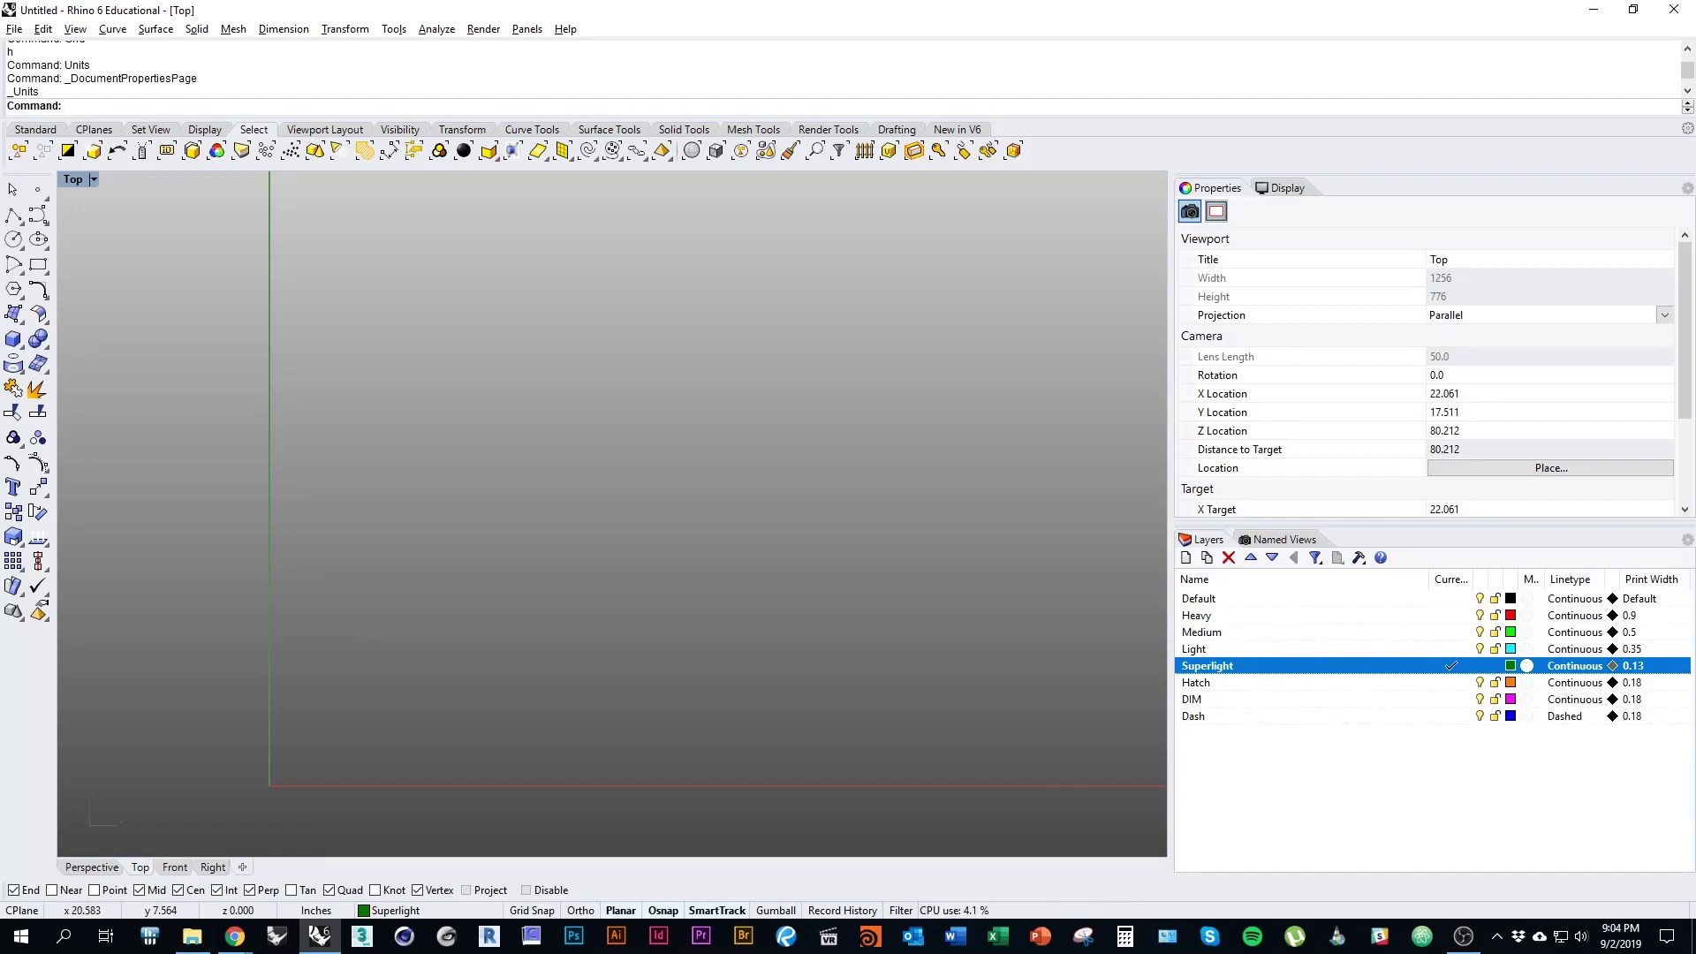
Step: Switch to the Project 2 assignment document in Chrome and examine the steel frame's overall dimension drawing on page 2
mouse_move(234, 935)
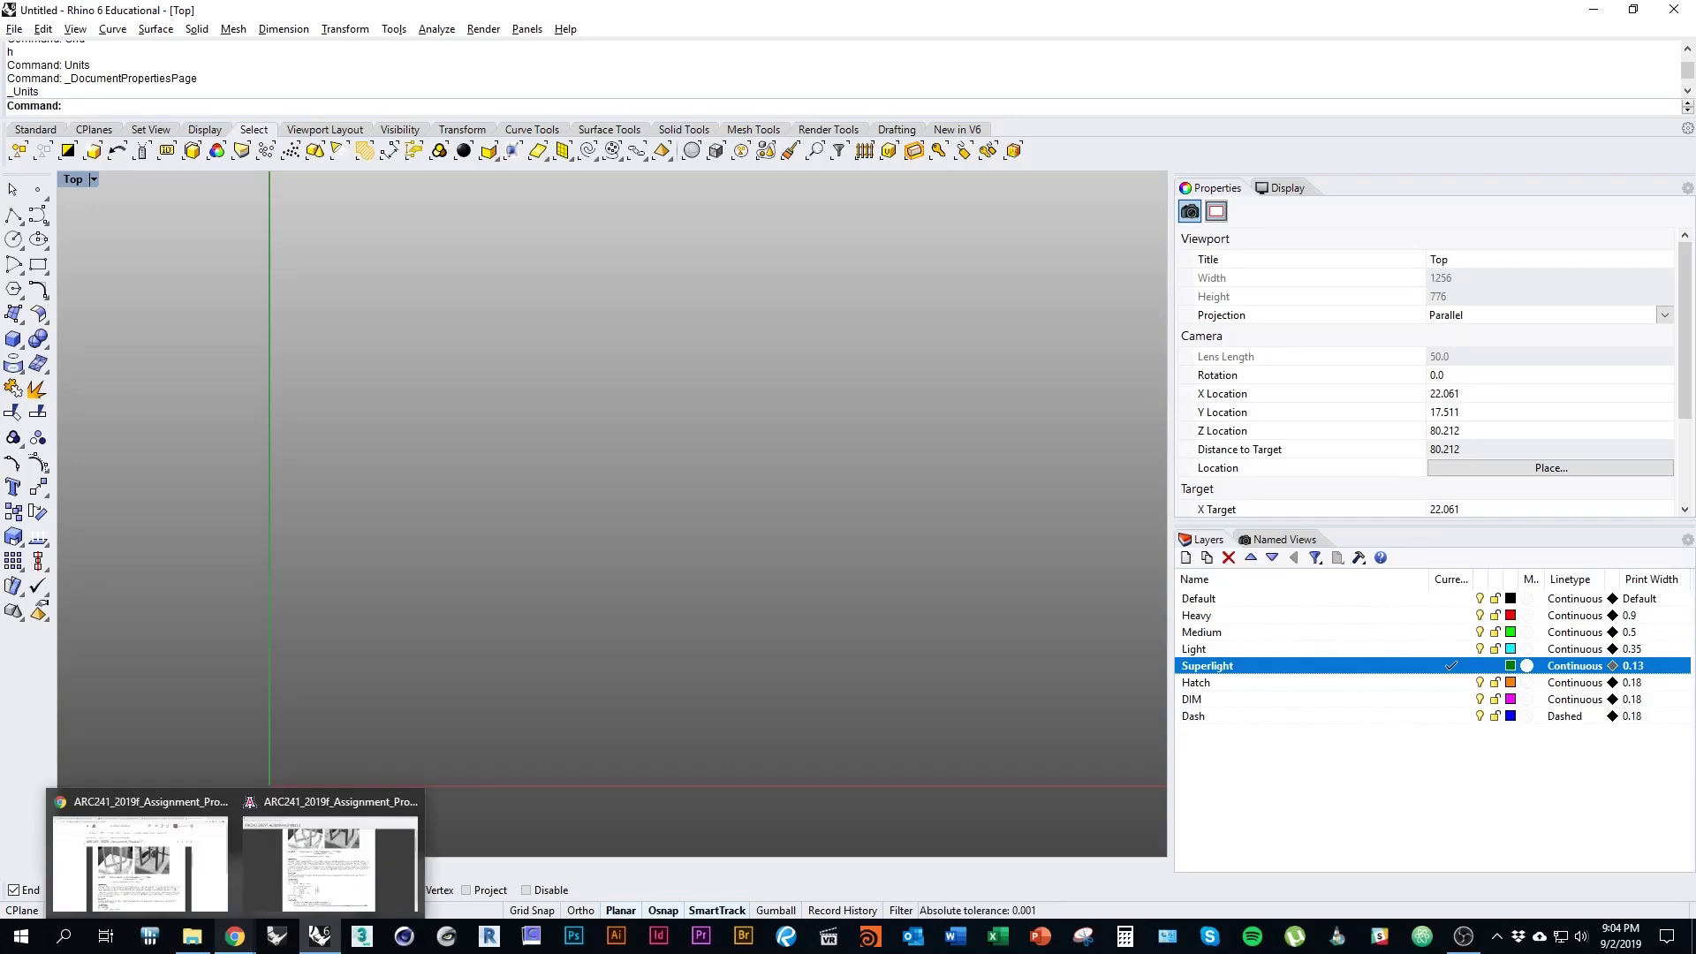
left_click(330, 862)
scroll(833, 518, "down", 8)
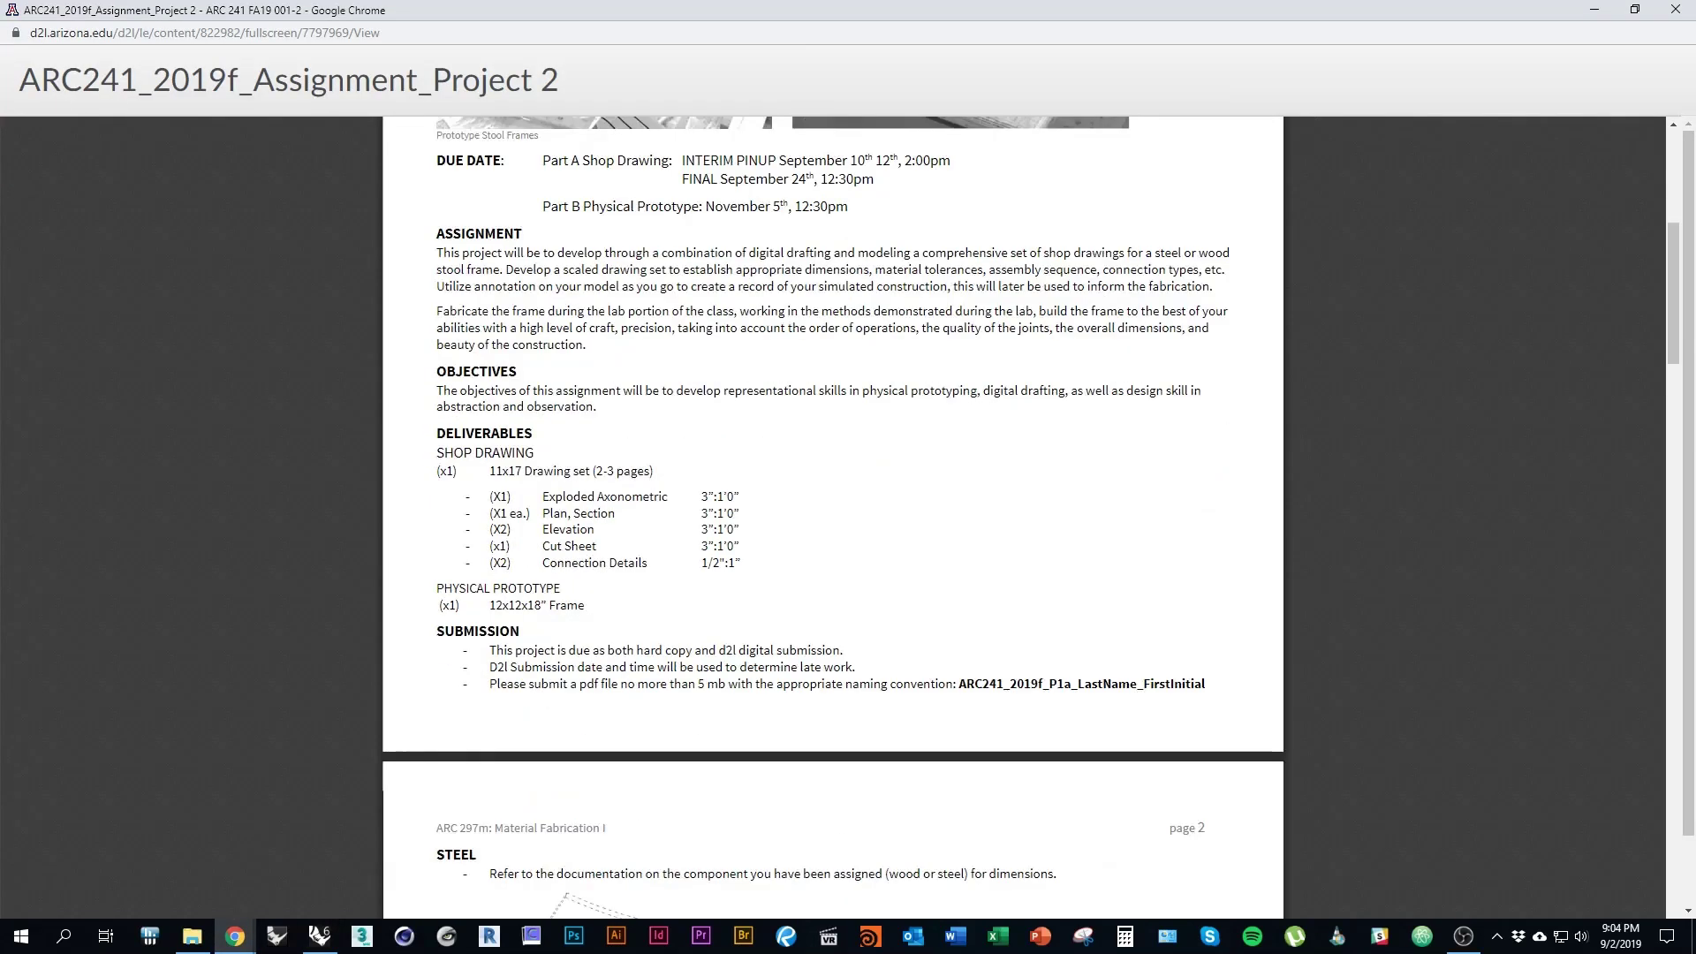
scroll(833, 518, "down", 1)
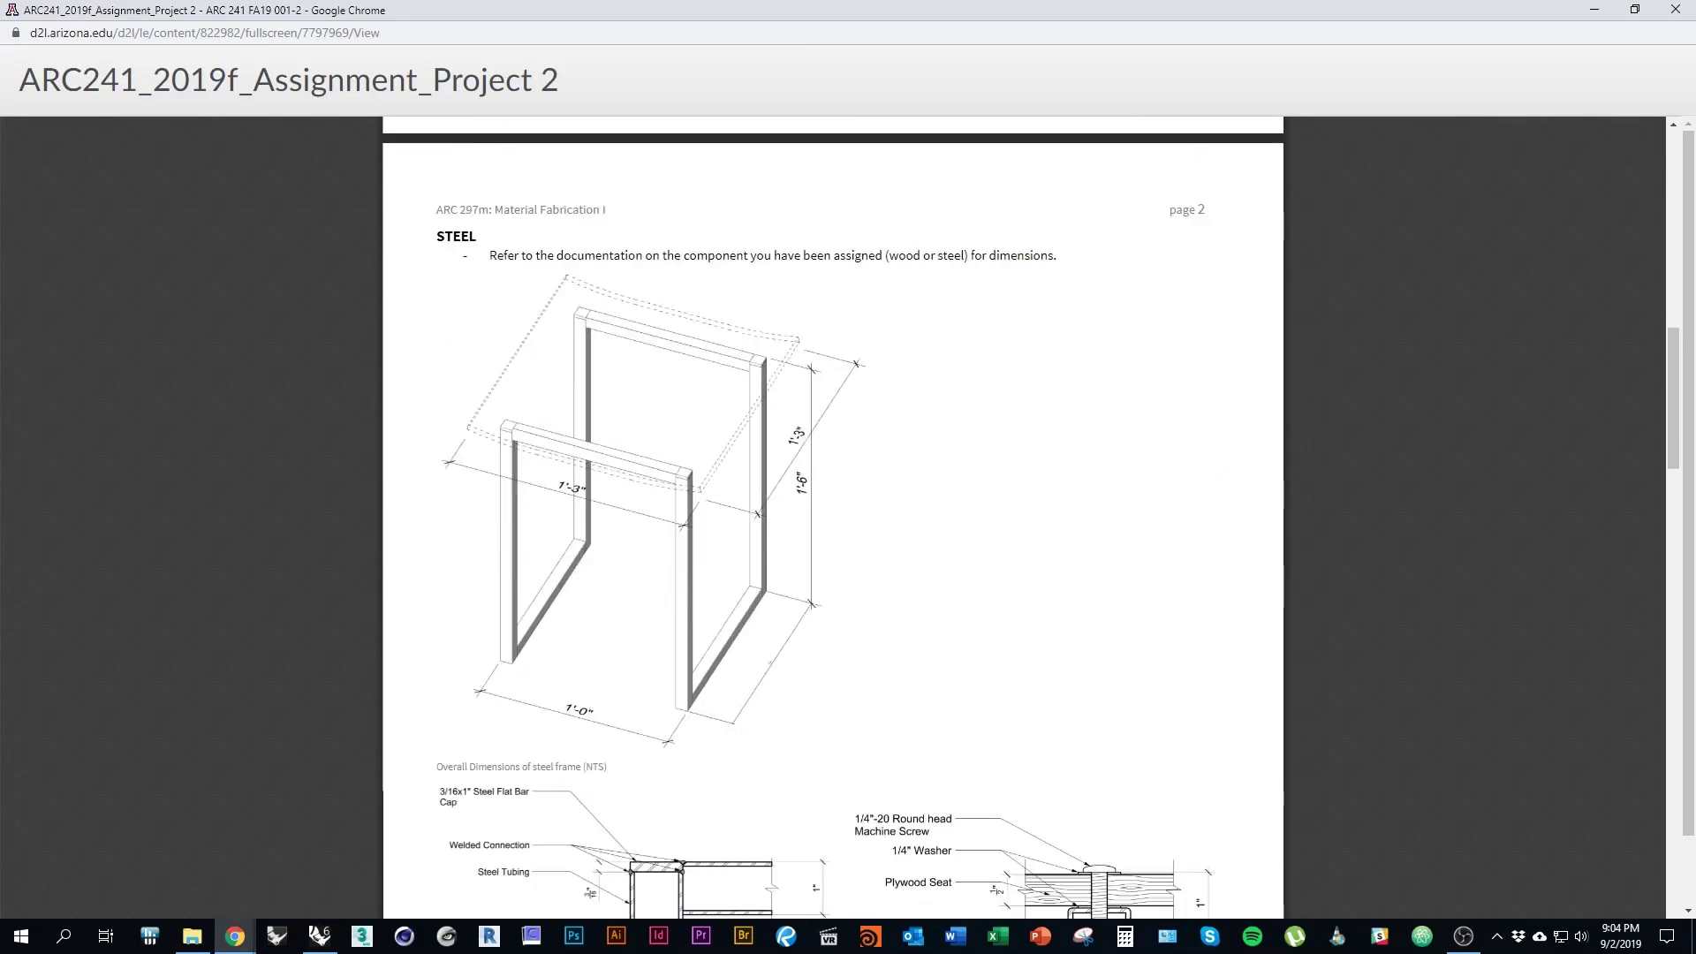
Step: Switch back to Rhino and draw a 12 by 12 inch rectangle in the Top view with its lower-left corner at about 5.5, 11.6
scroll(832, 518, "down", 1)
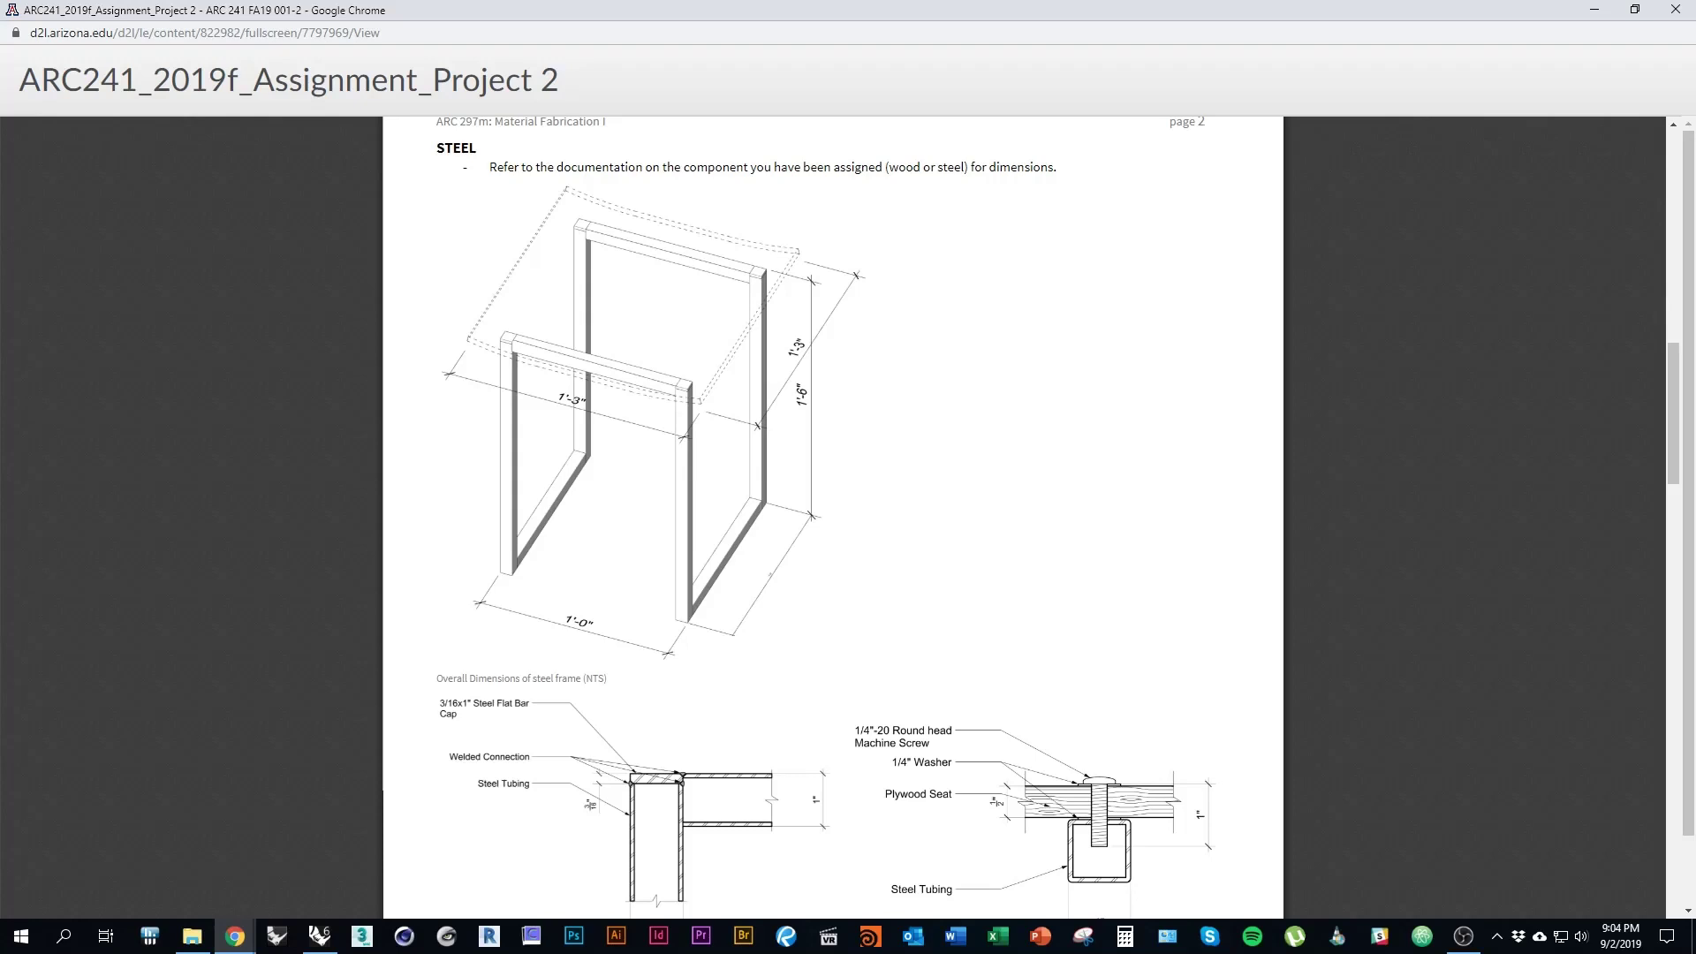
key("alt+Tab")
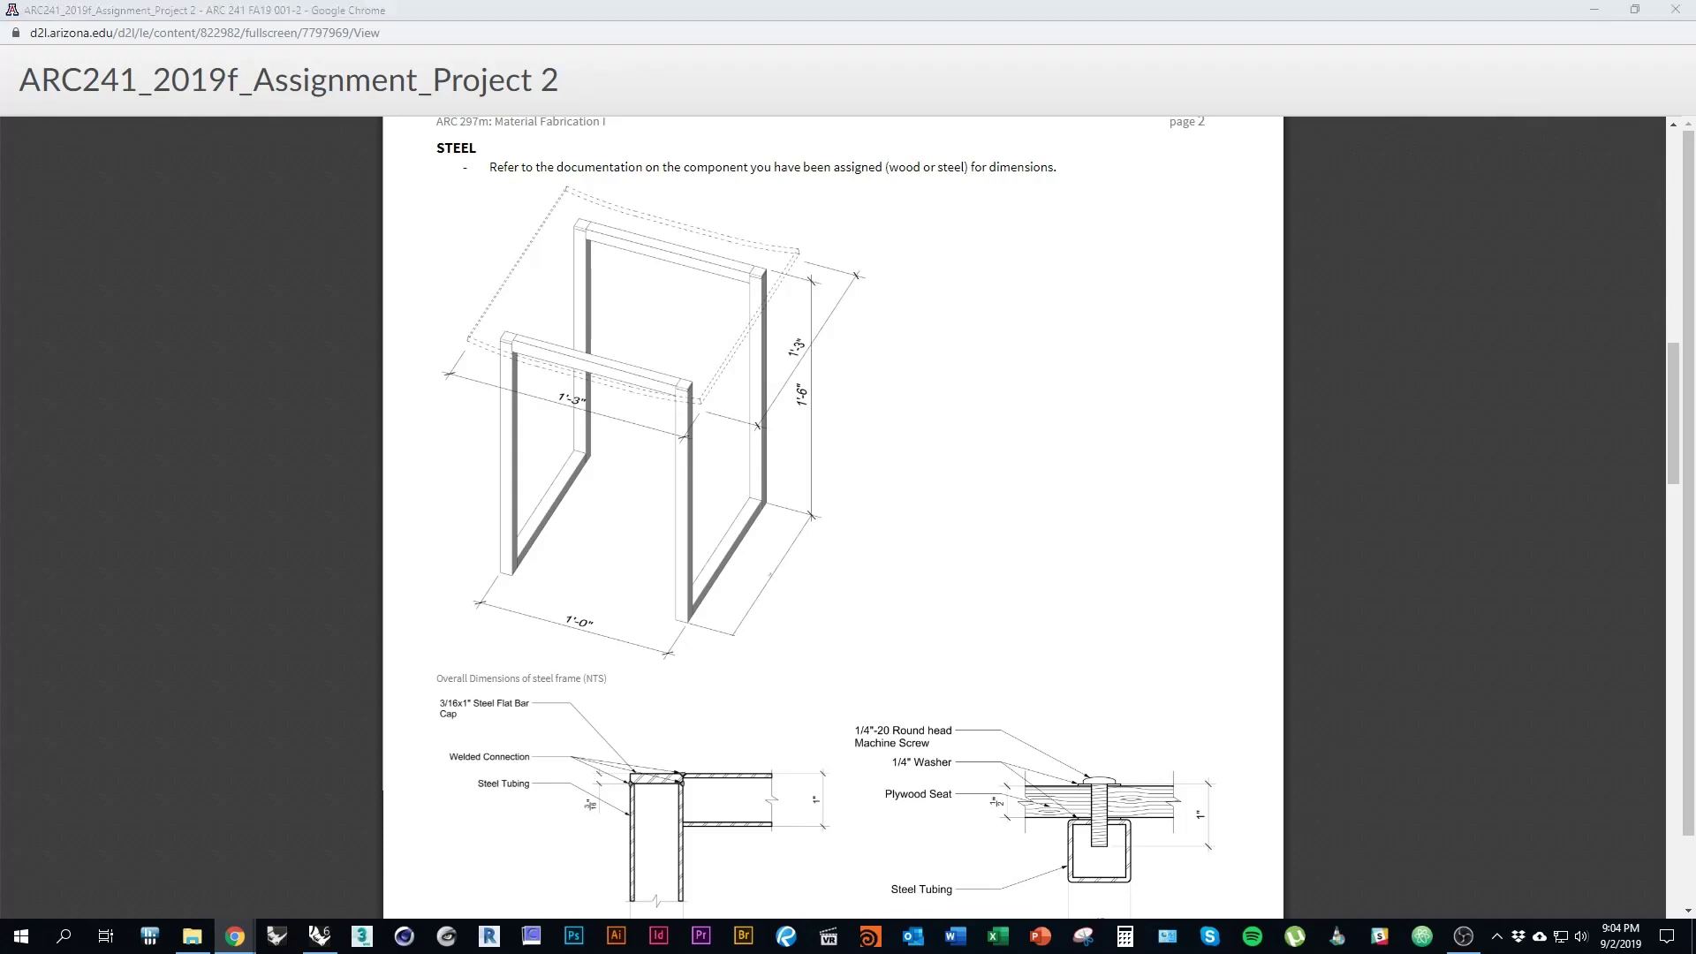
scroll(431, 771, "up", 5)
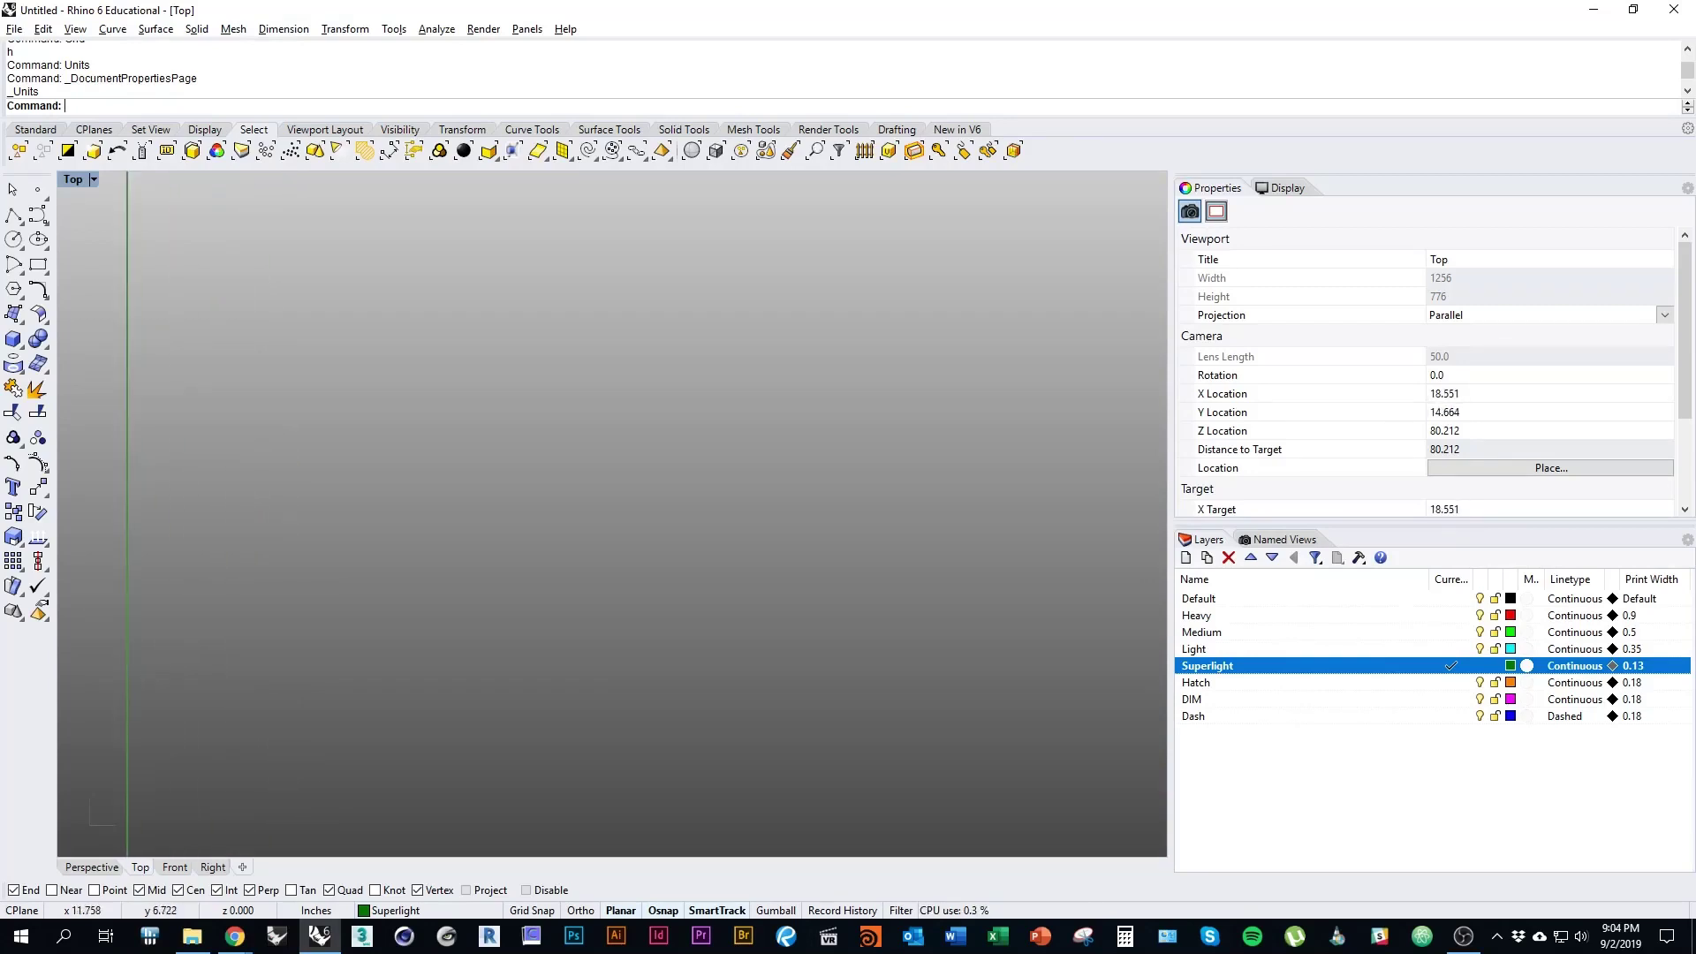
right_click_drag(431, 771, 506, 674)
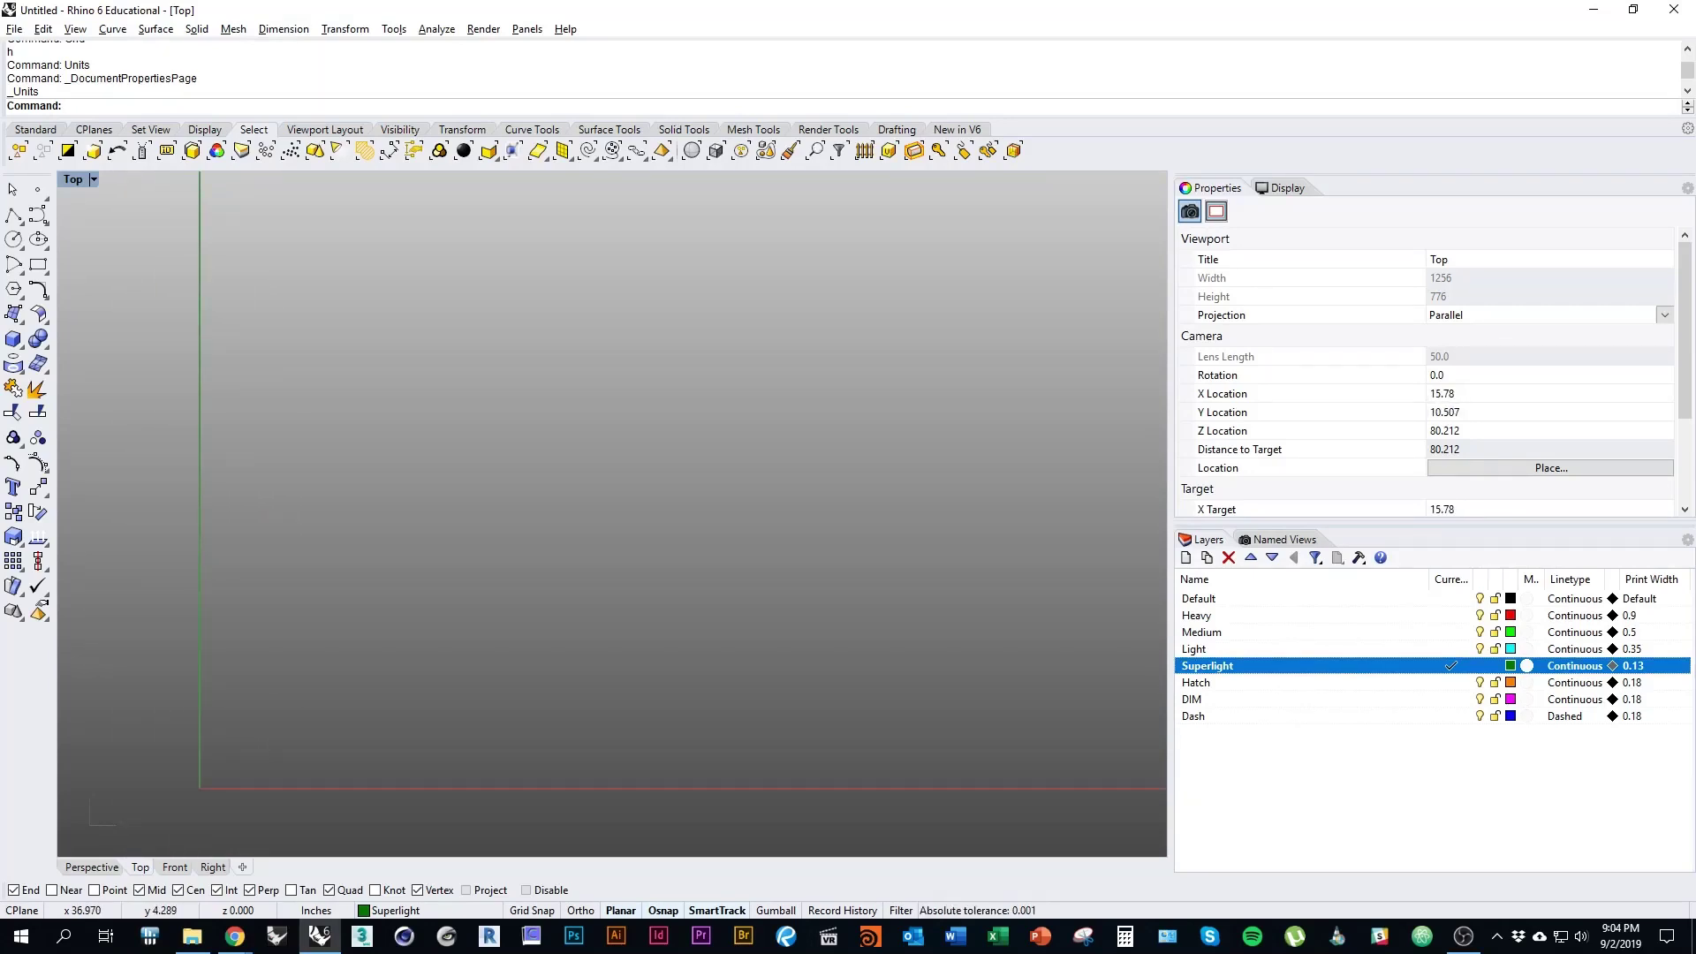
right_click_drag(477, 617, 554, 620)
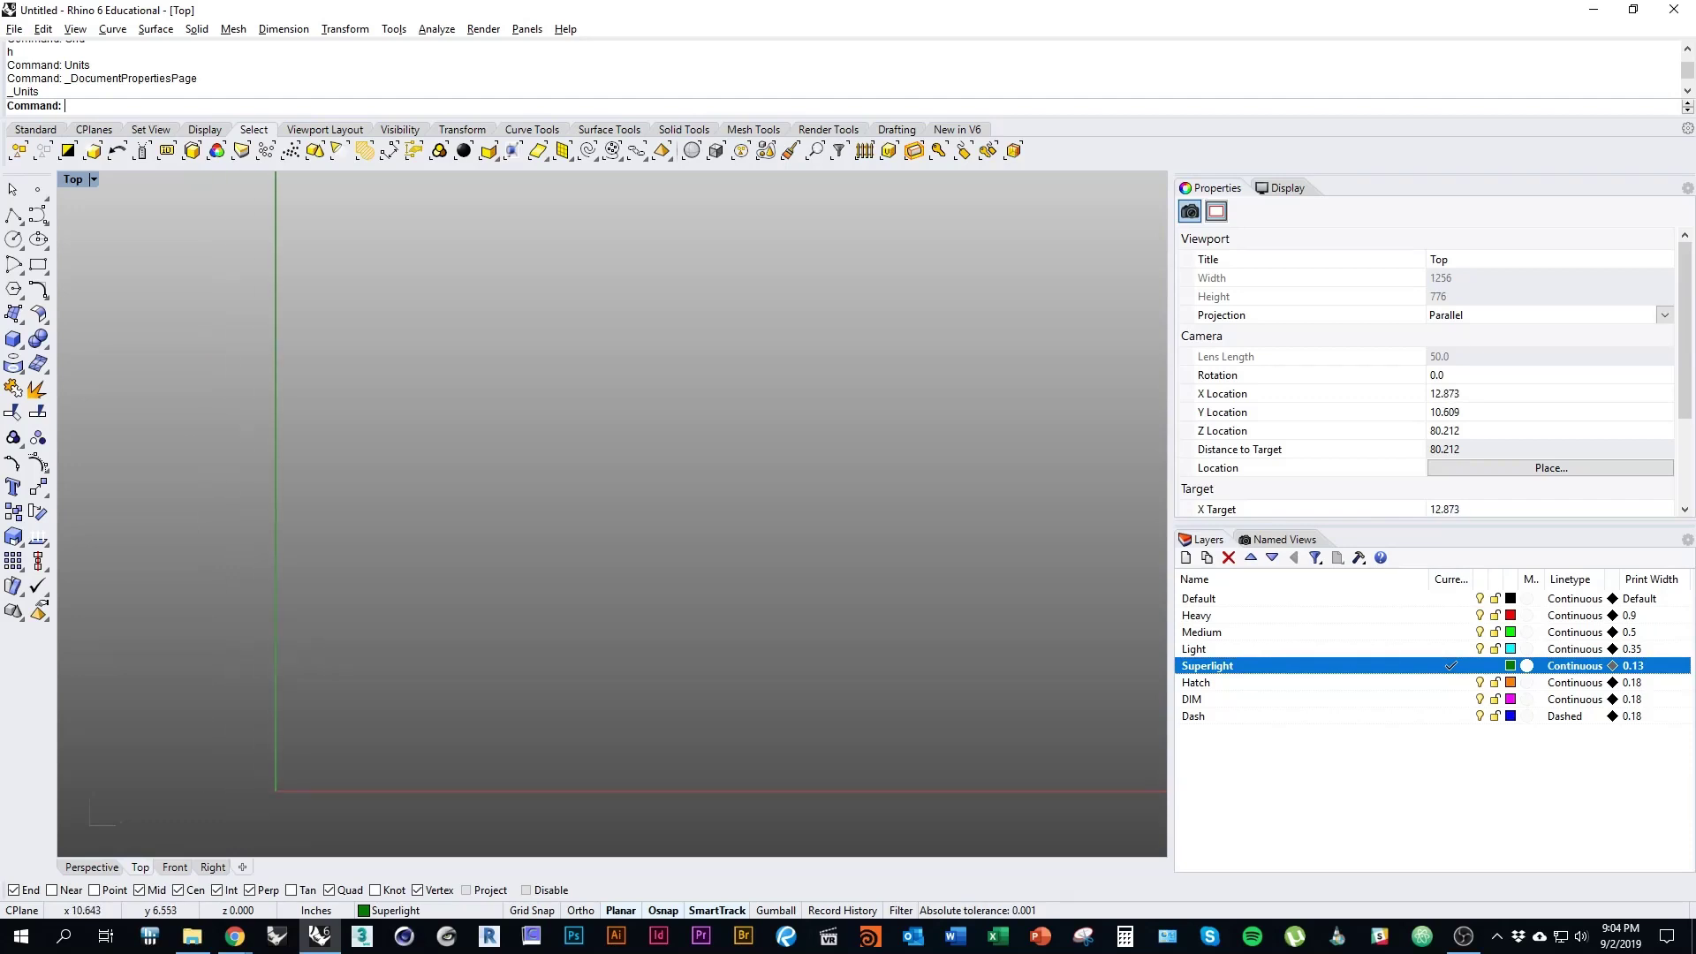
type("Rectangle")
key("Return")
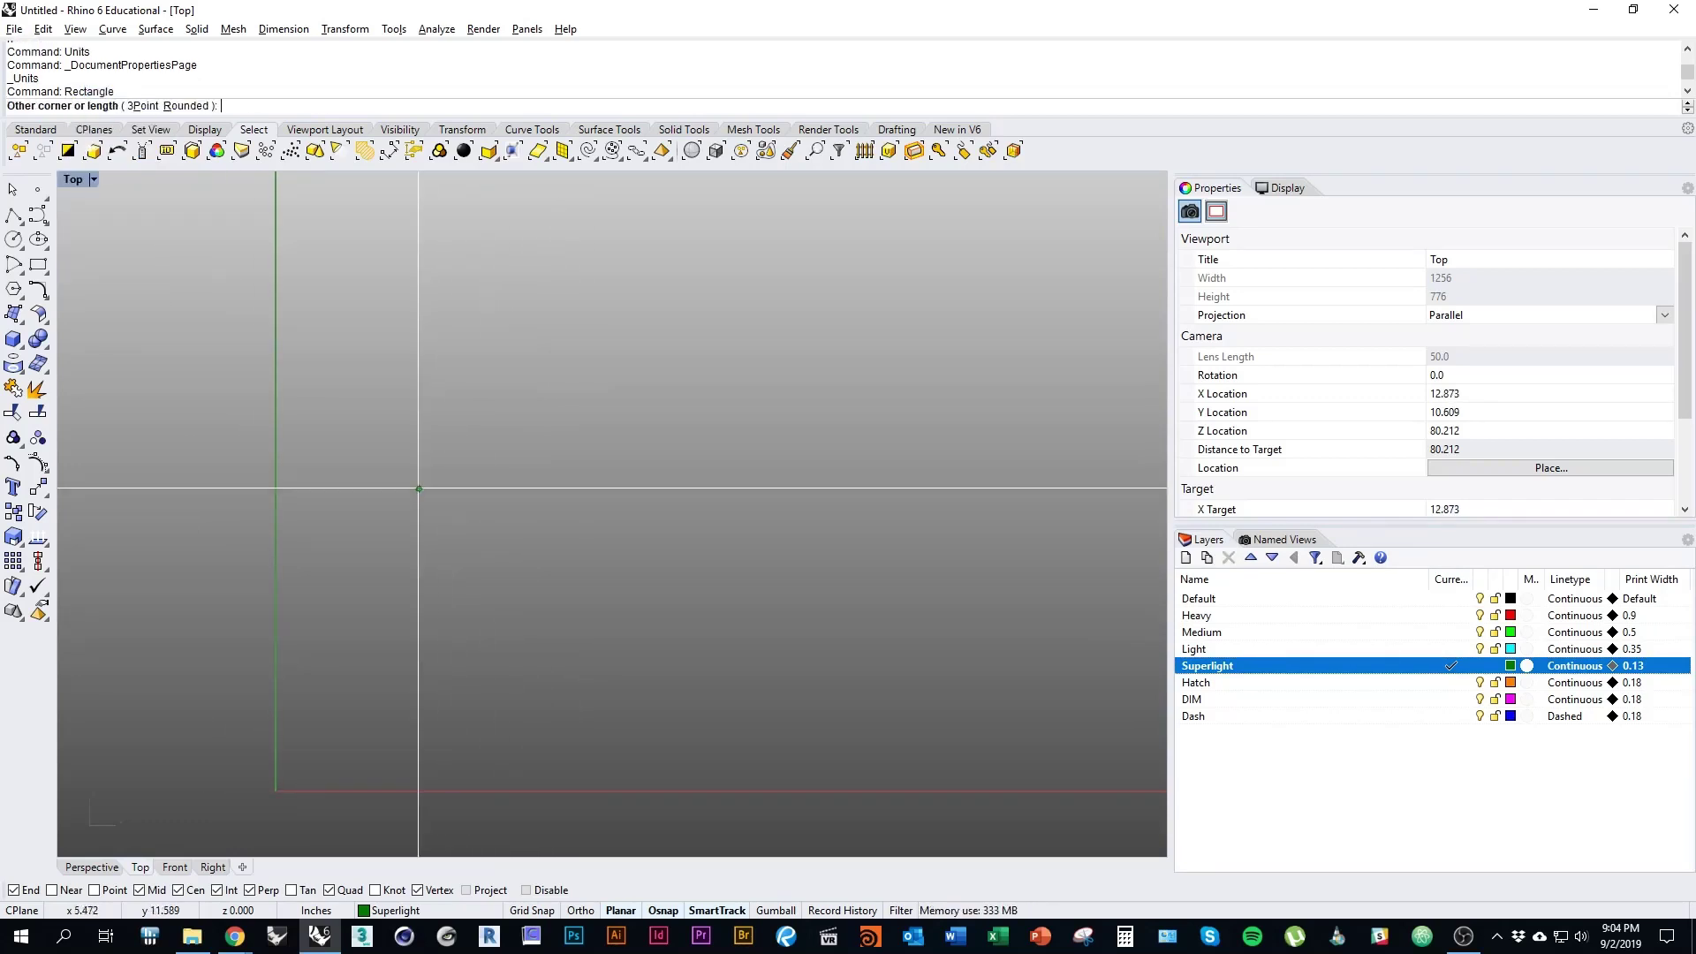
left_click(419, 487)
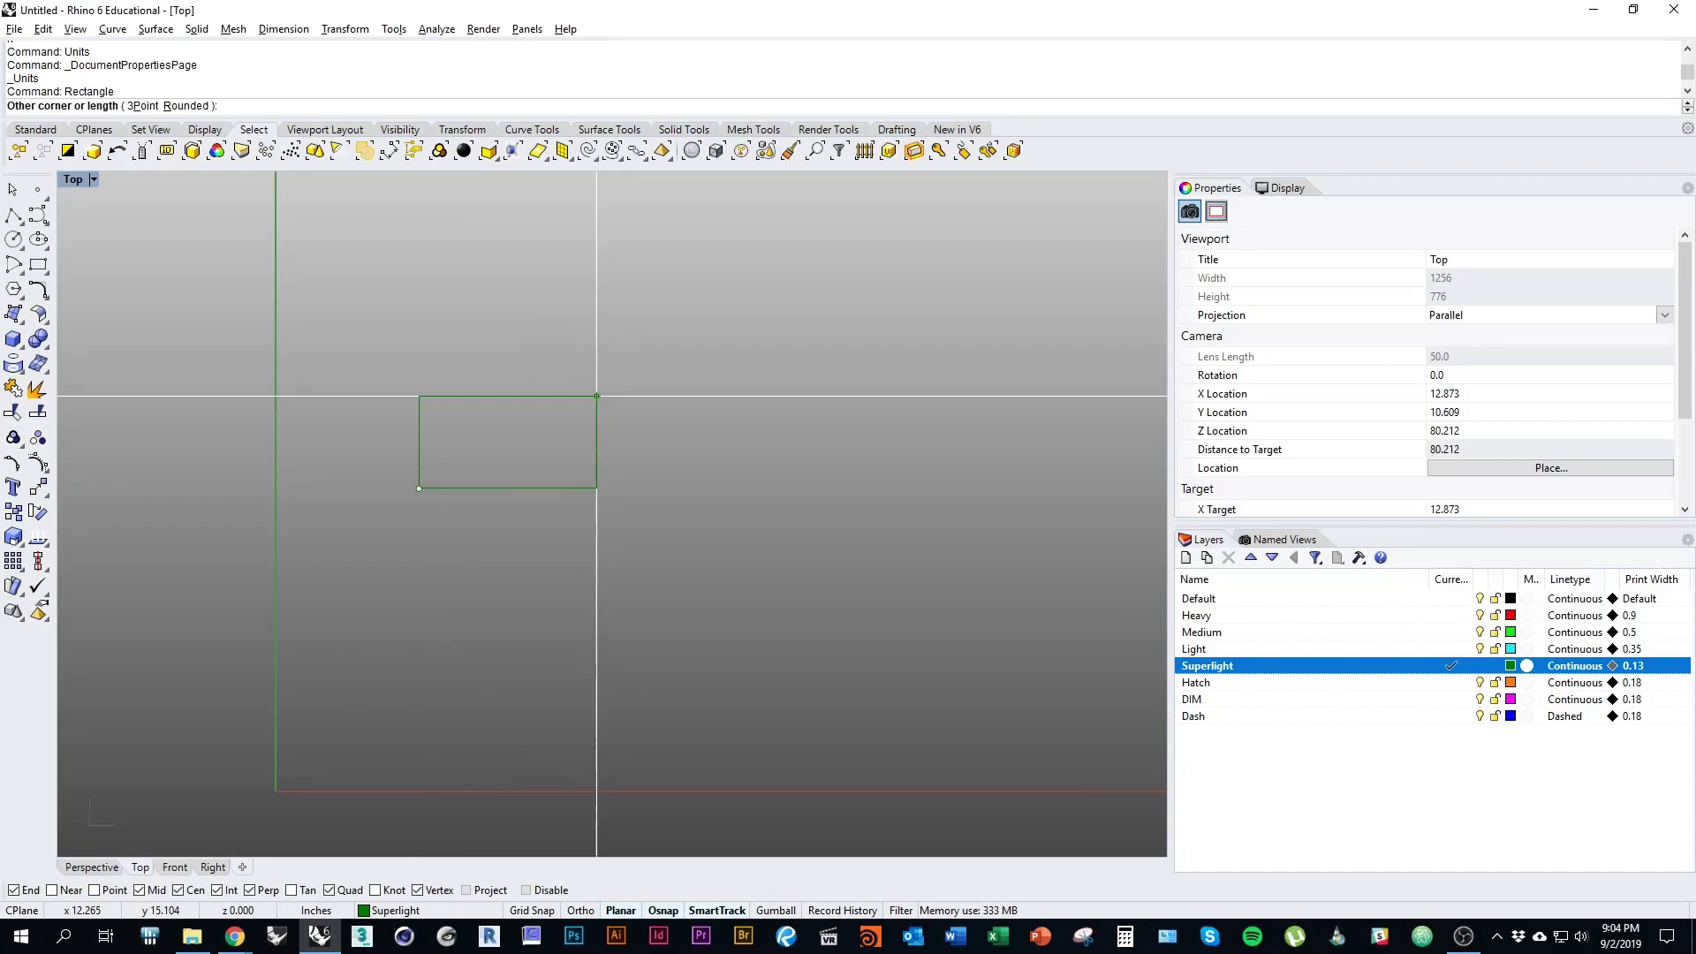
type("12")
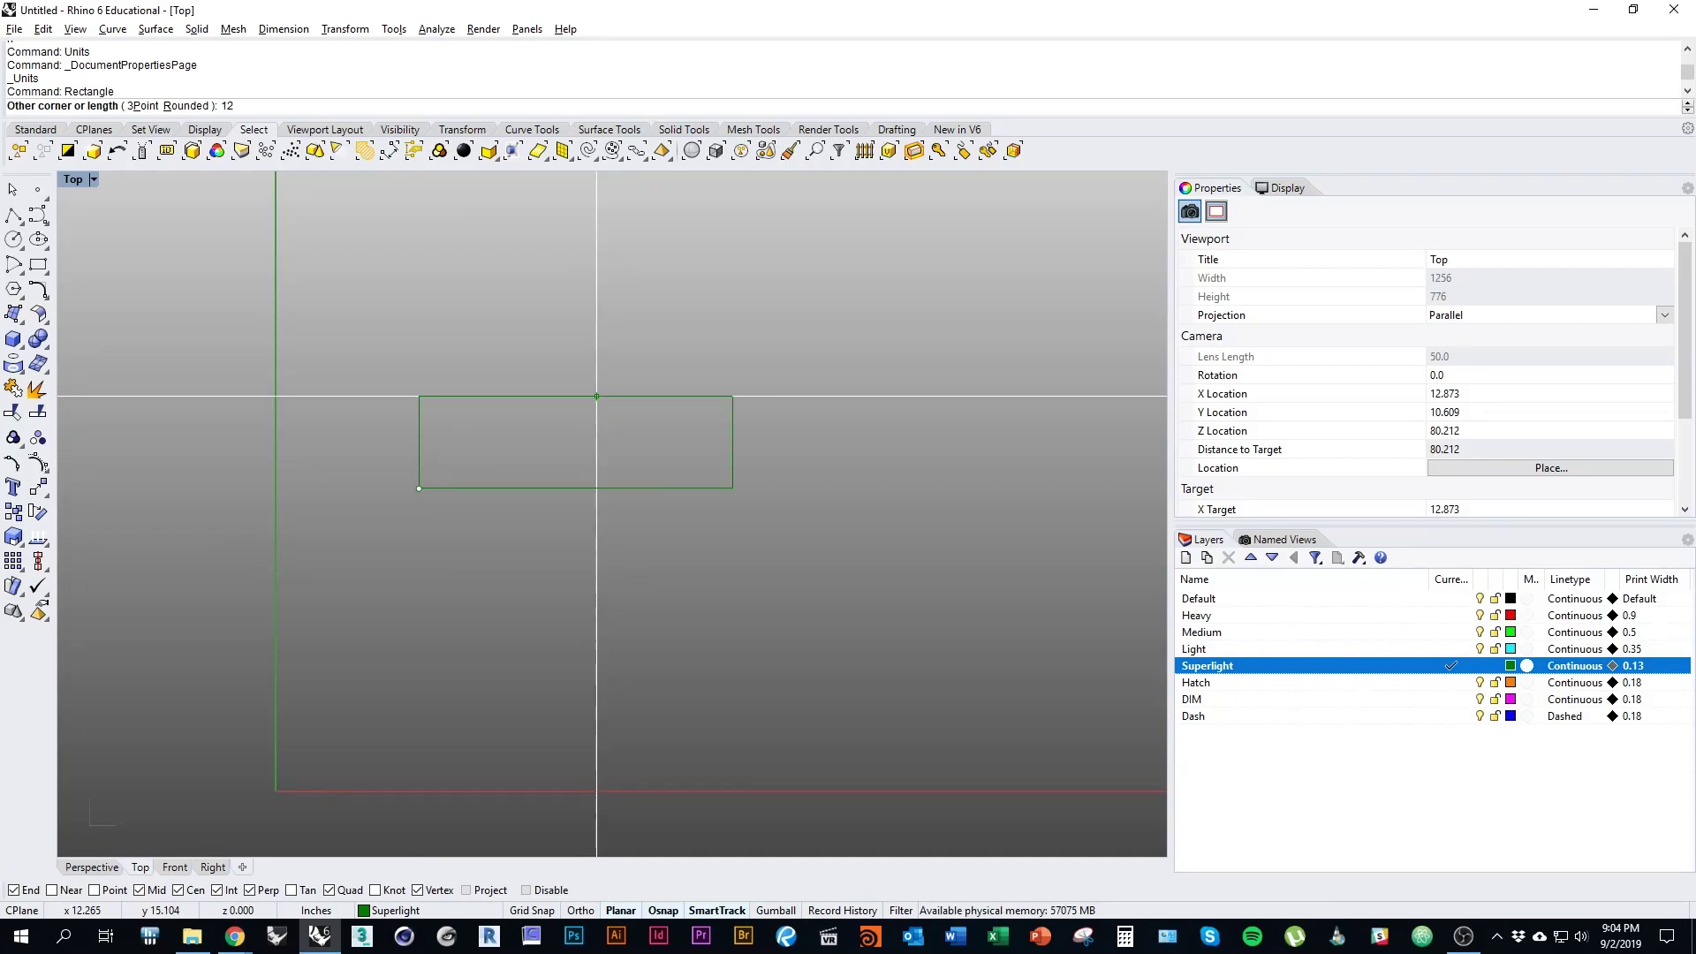
key("Return")
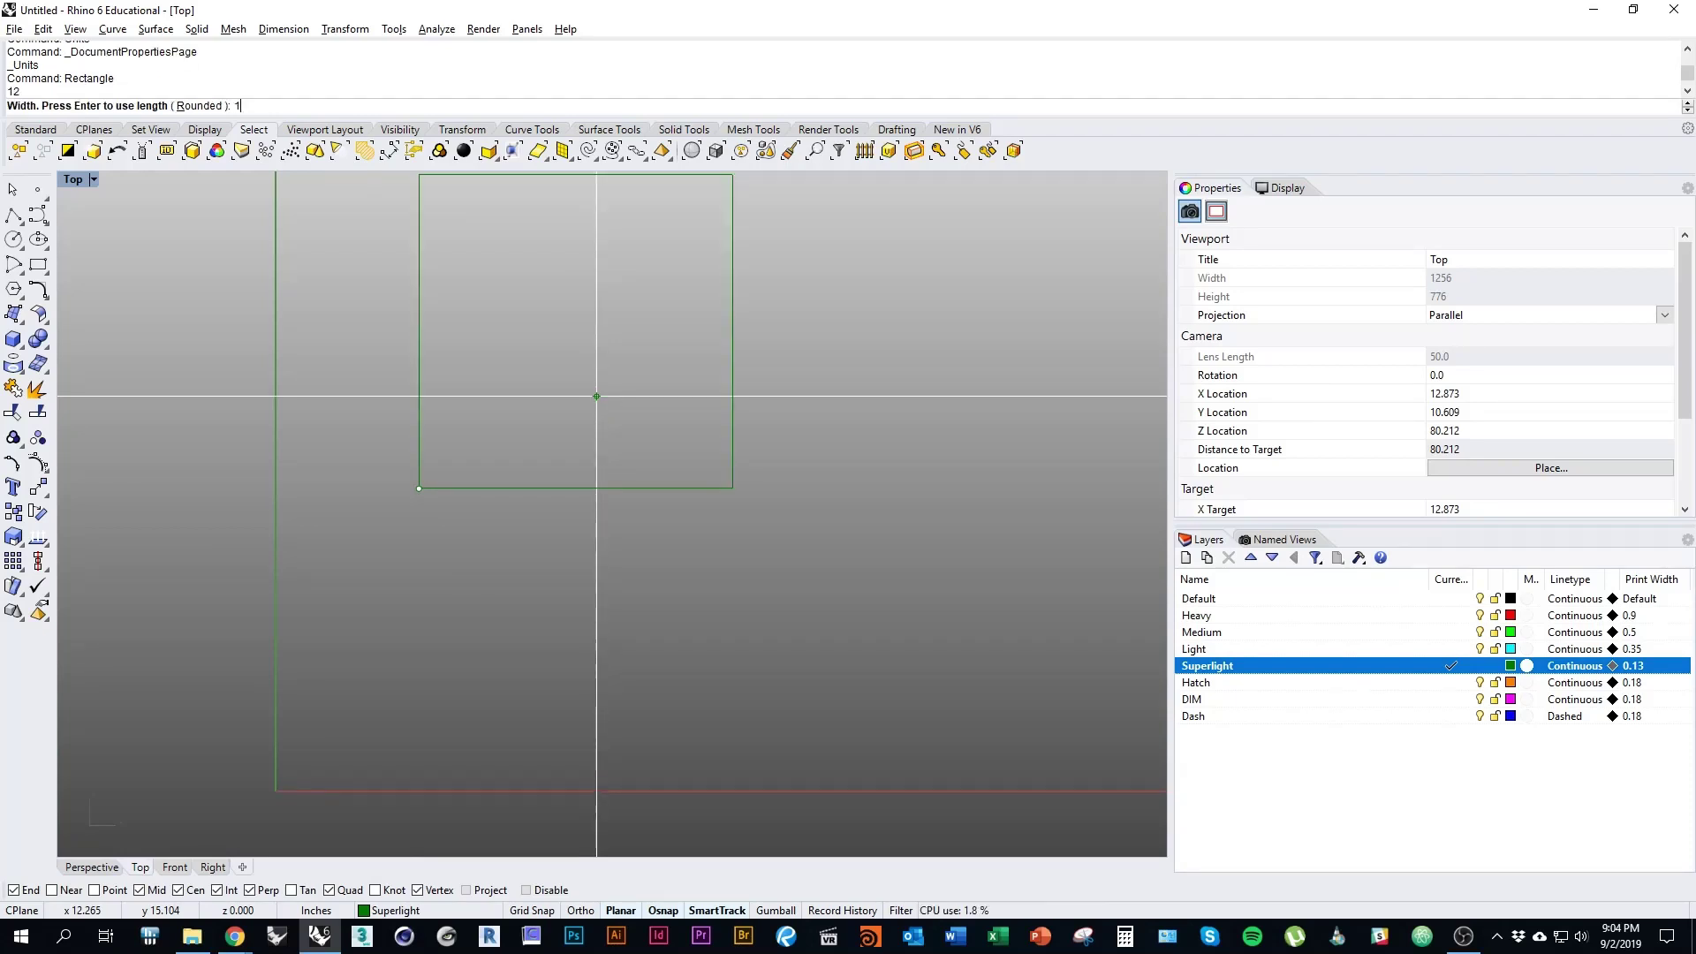
type("12")
key("Return")
right_click_drag(596, 396, 784, 541)
scroll(629, 535, "down", 3)
right_click_drag(897, 633, 842, 671)
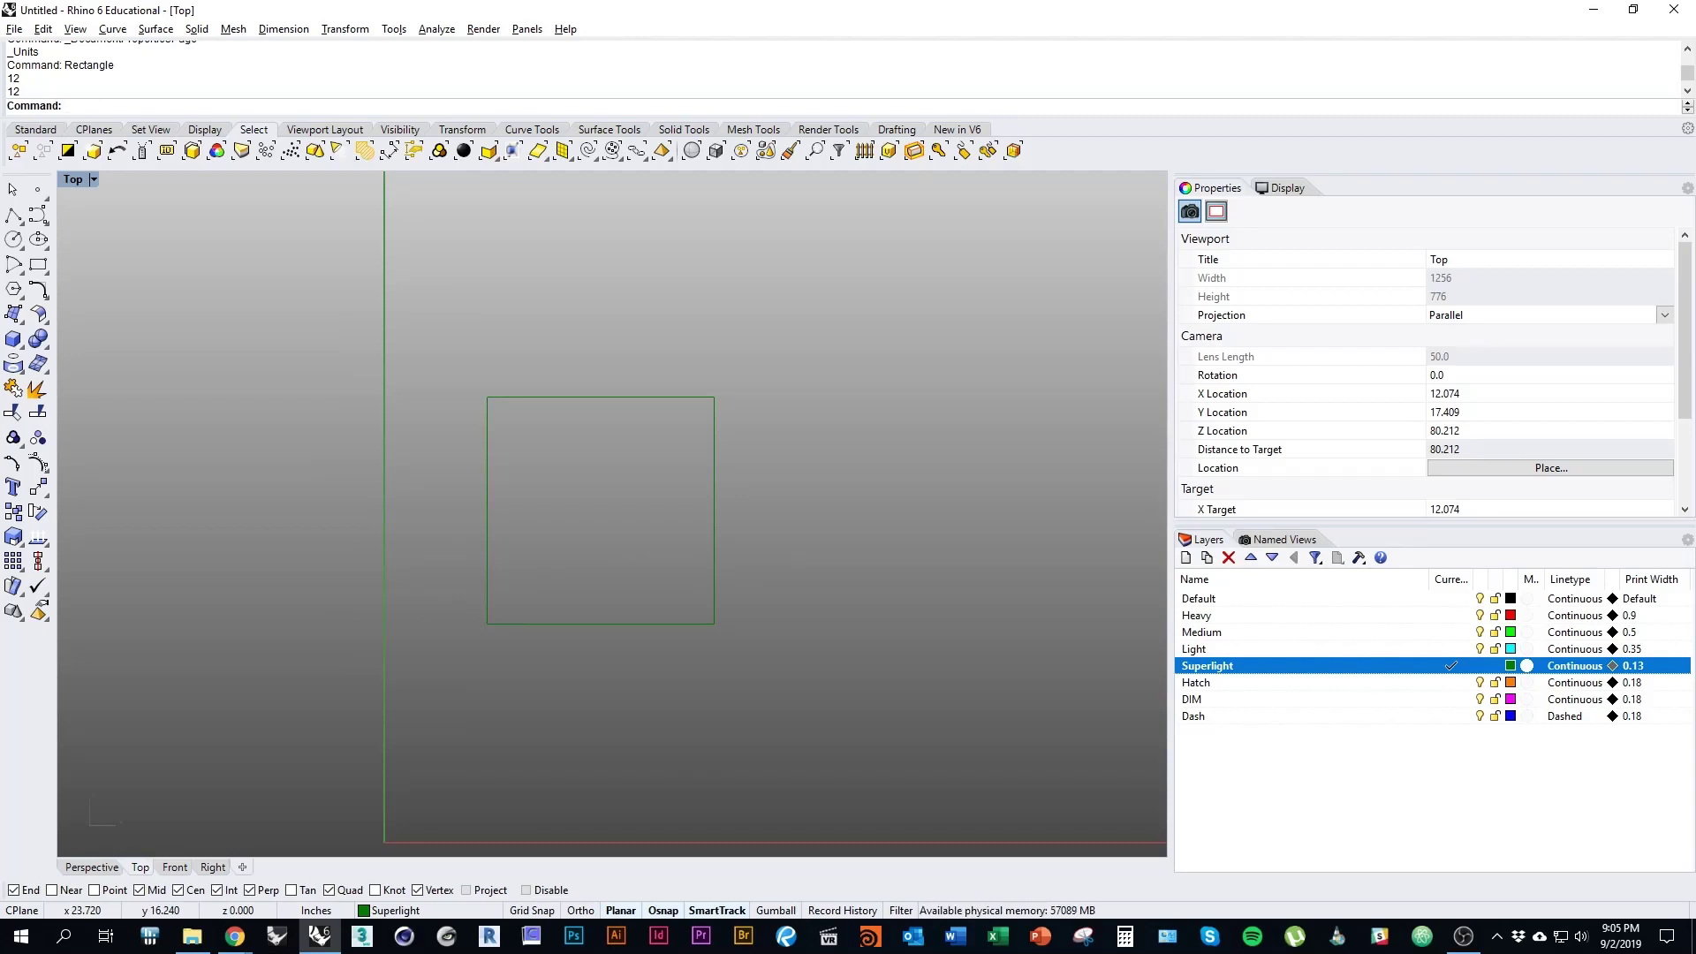
right_click_drag(791, 514, 848, 527)
scroll(797, 575, "up", 4)
mouse_move(737, 557)
right_mouse_down()
mouse_move(713, 607)
mouse_move(739, 578)
right_mouse_up()
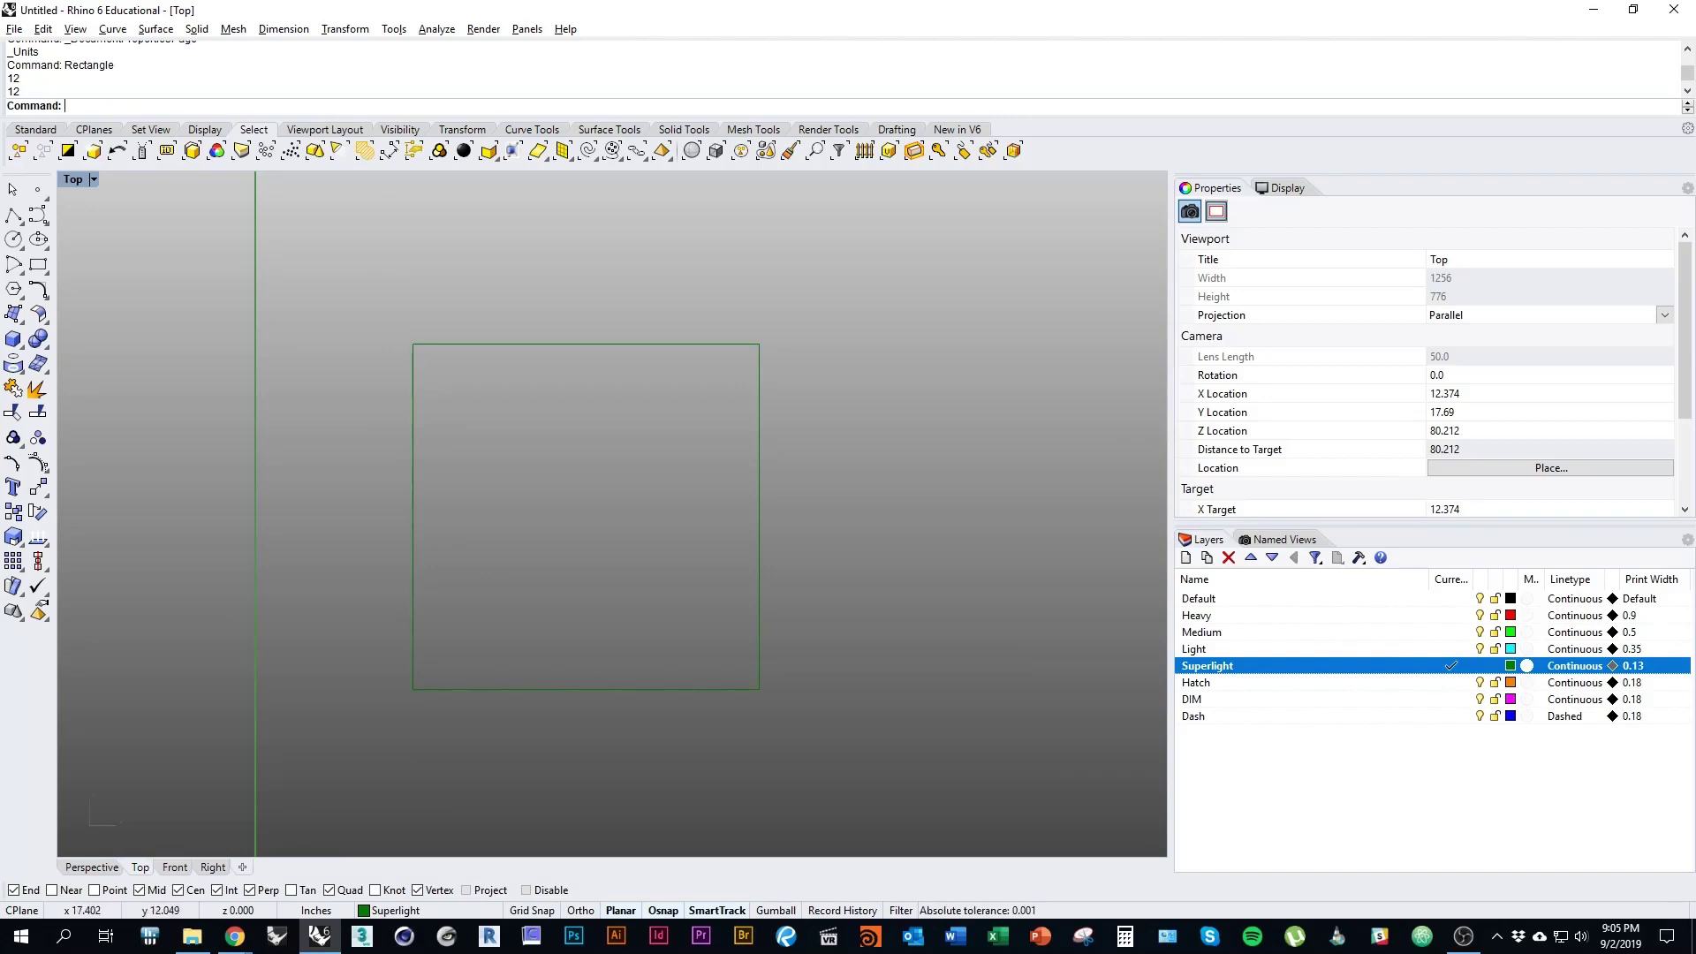
type("pl")
key("Return")
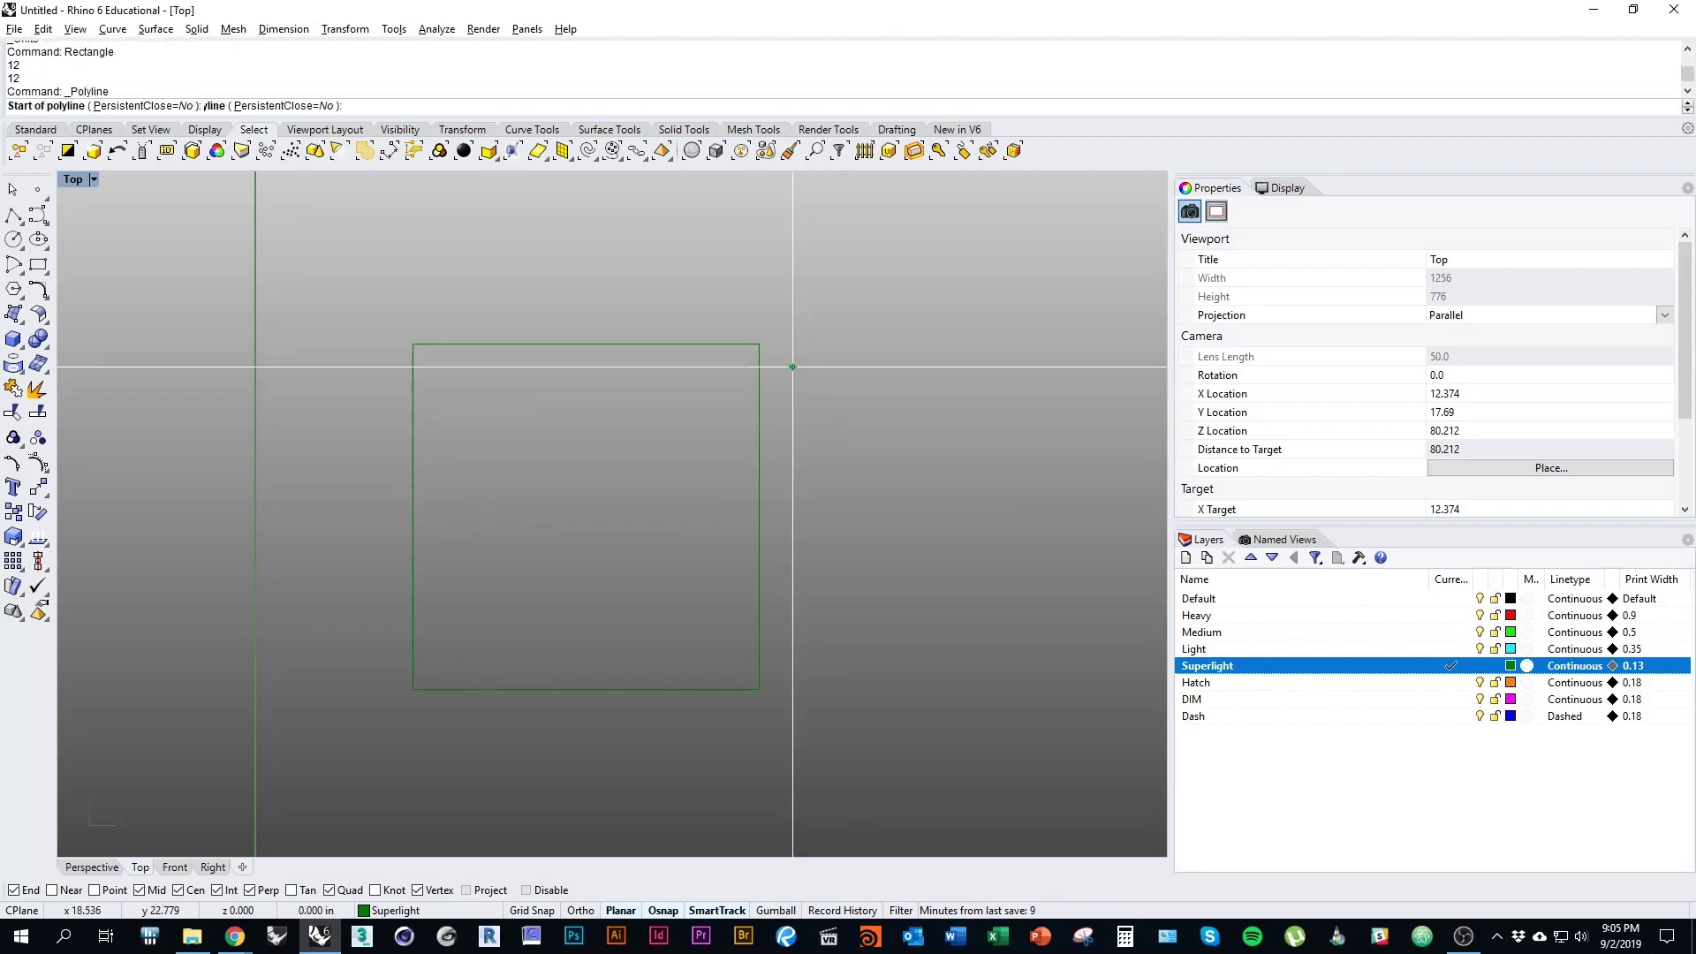
key("Escape")
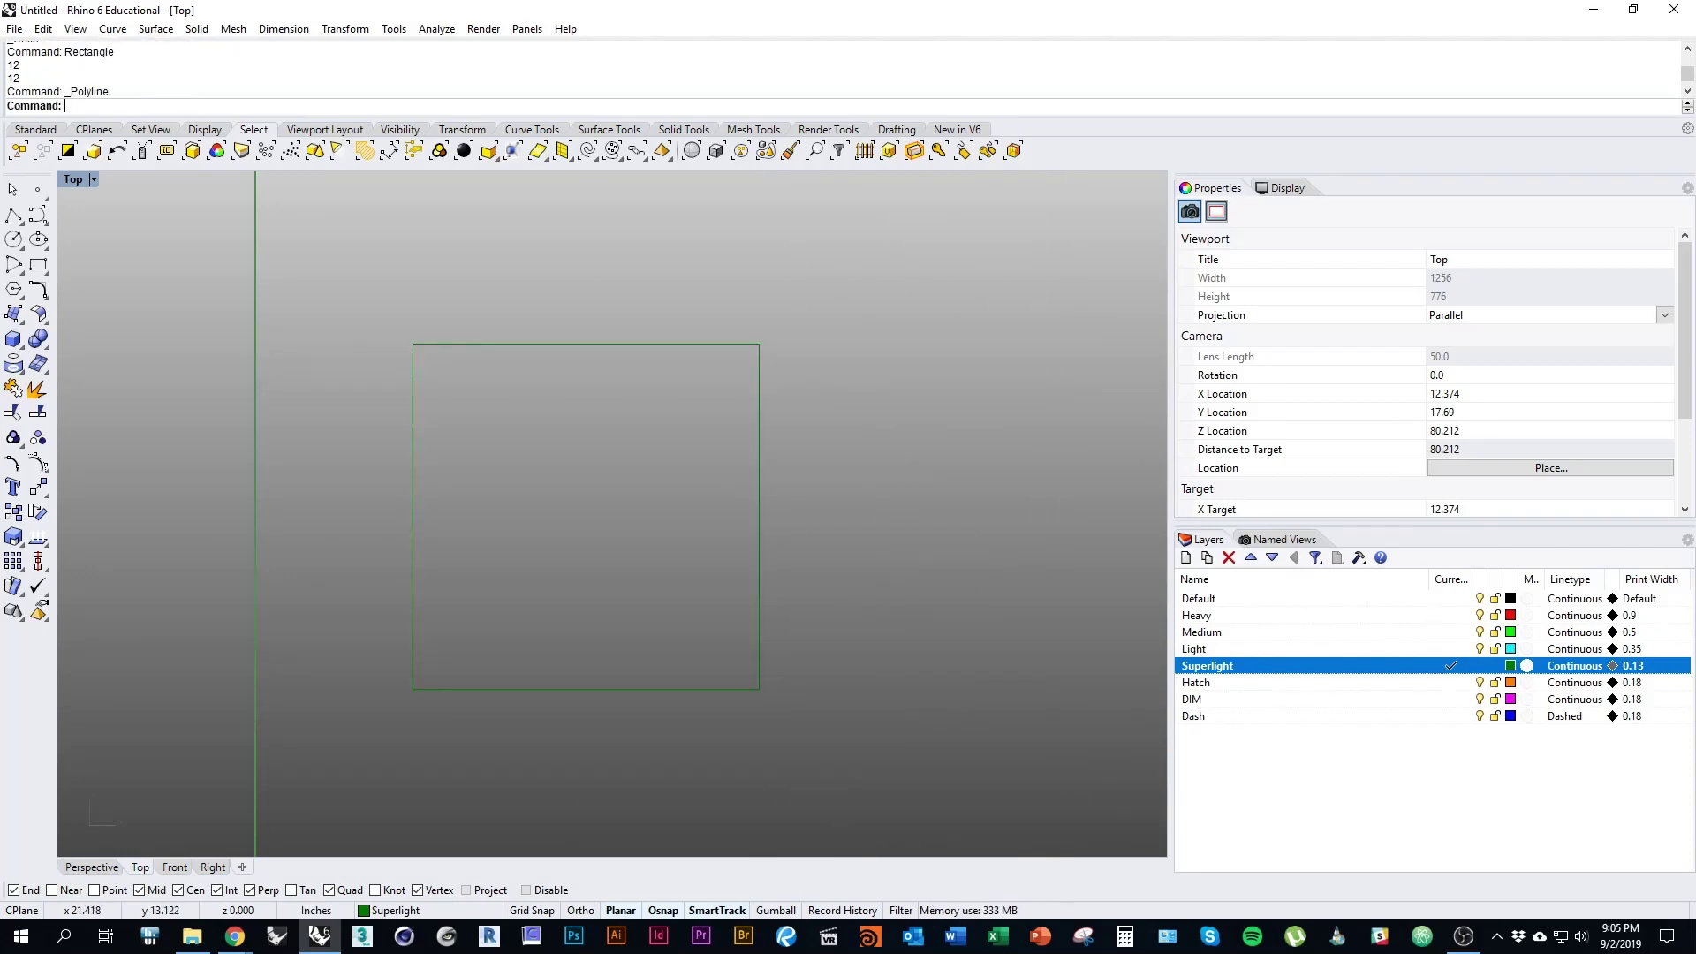
Step: Make Medium the current layer and trace single lines over the rectangle's right and left vertical edges, corner to corner
type("line")
key("Return")
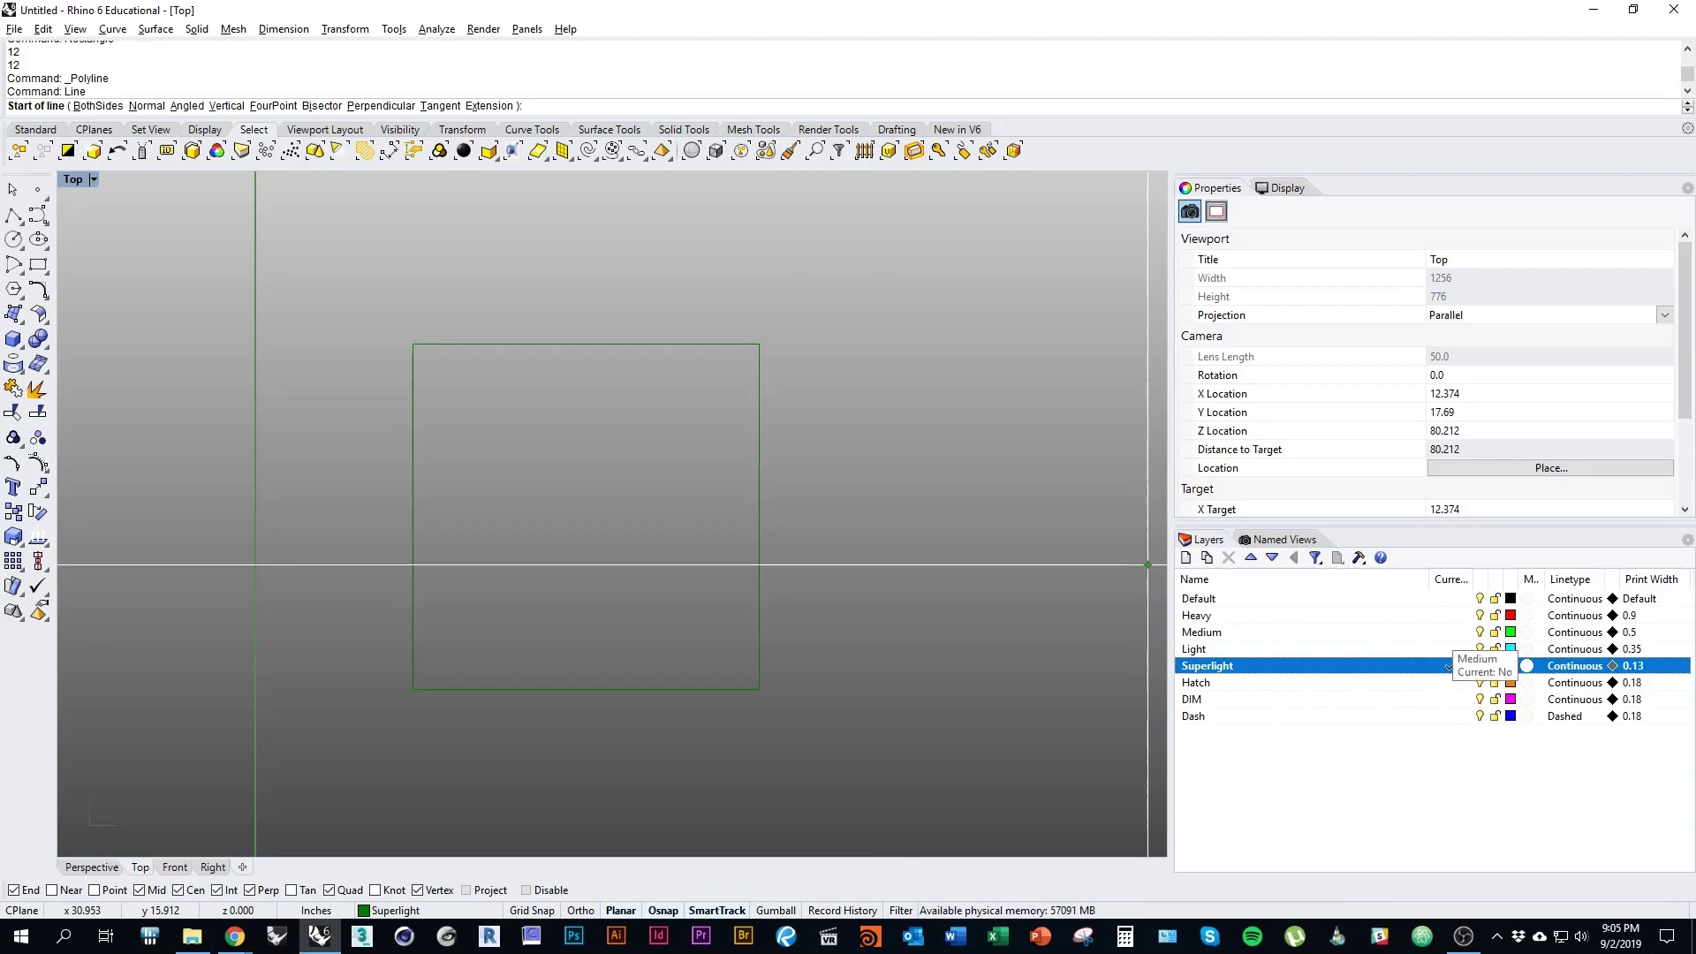
left_click(1449, 633)
left_click(759, 345)
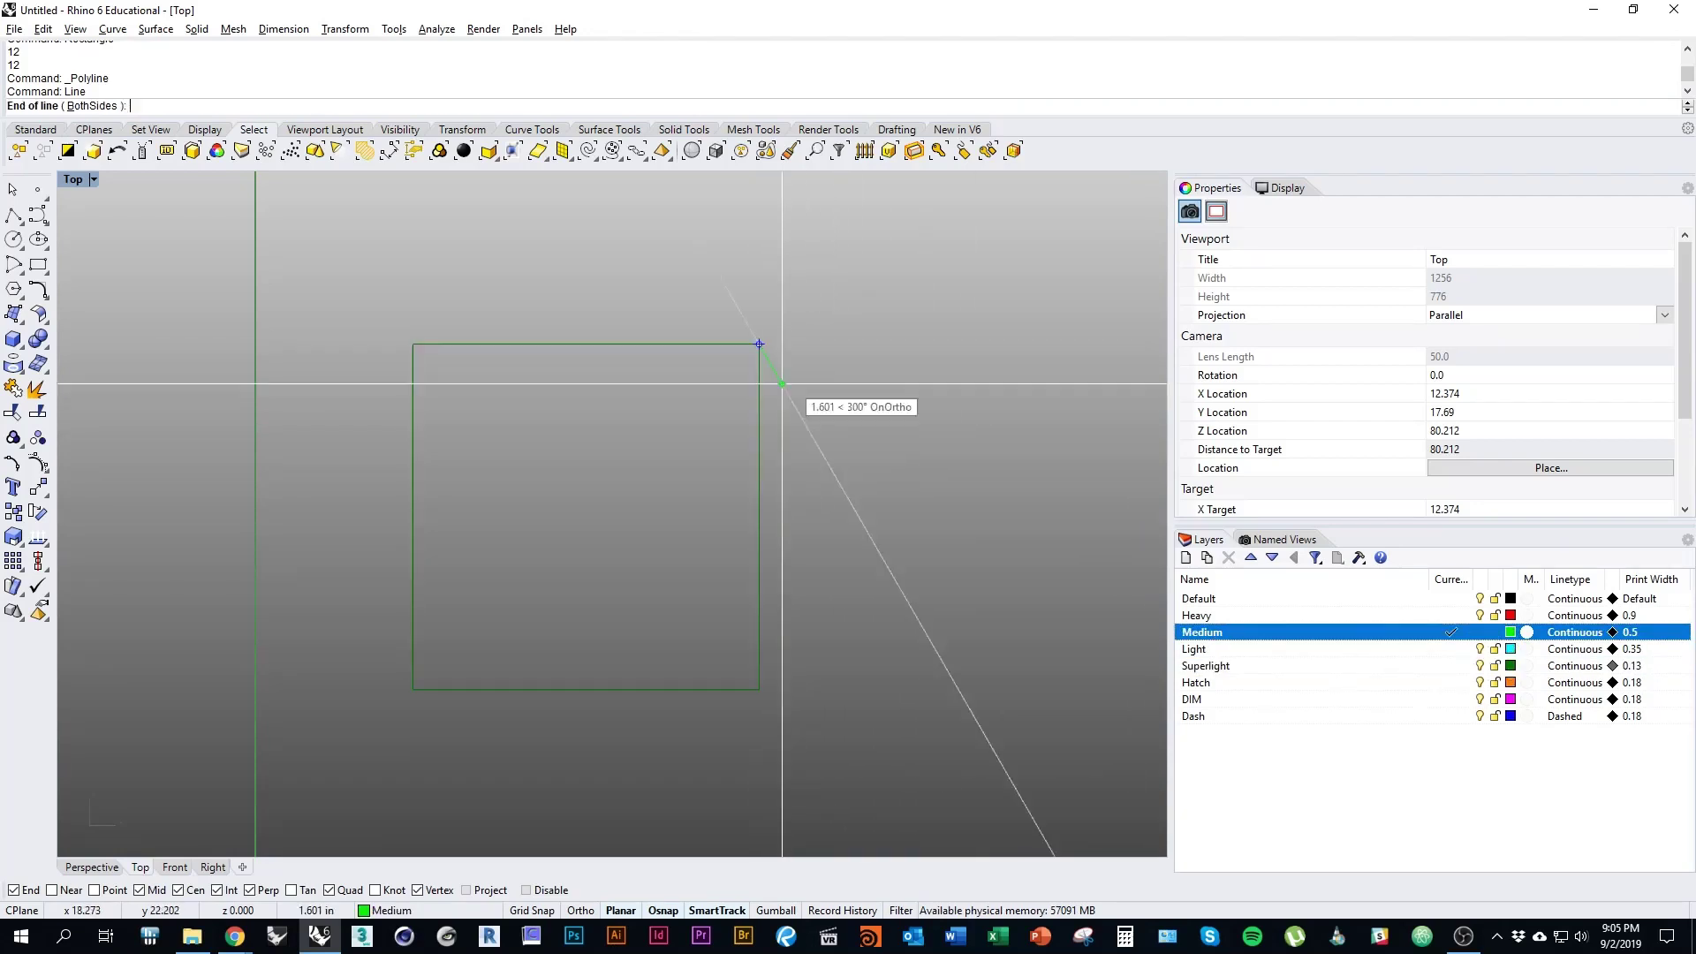
left_click(760, 690)
key("Return")
left_click(413, 345)
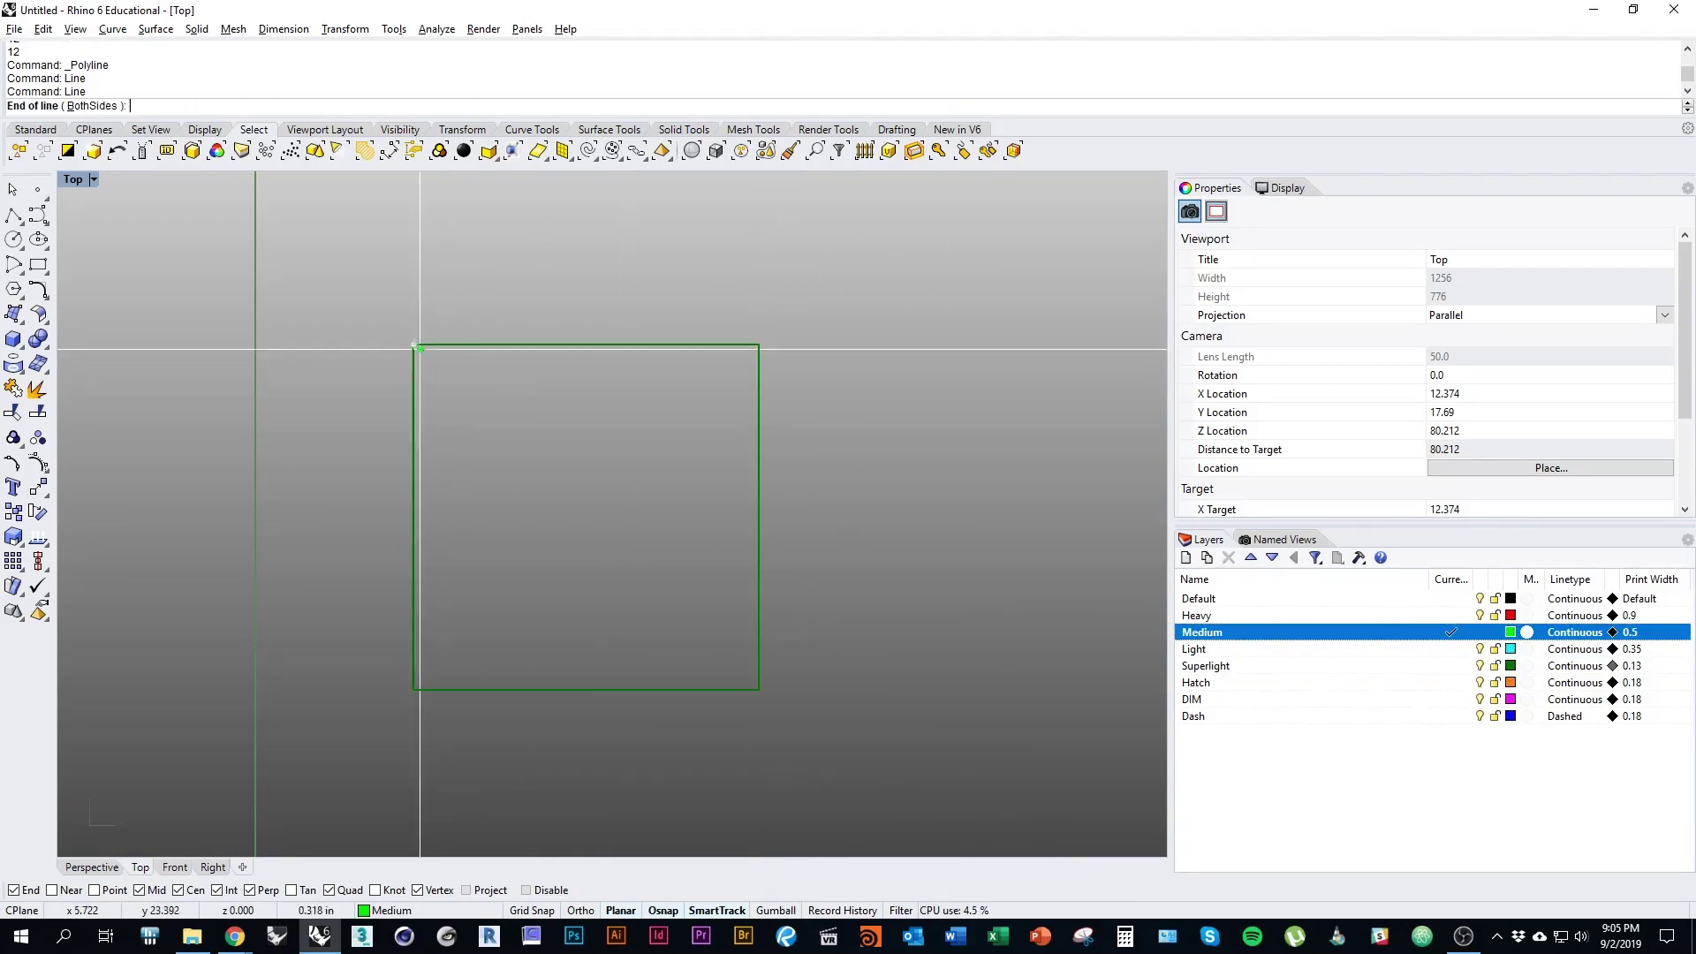
left_click(413, 690)
right_click_drag(733, 782, 758, 741)
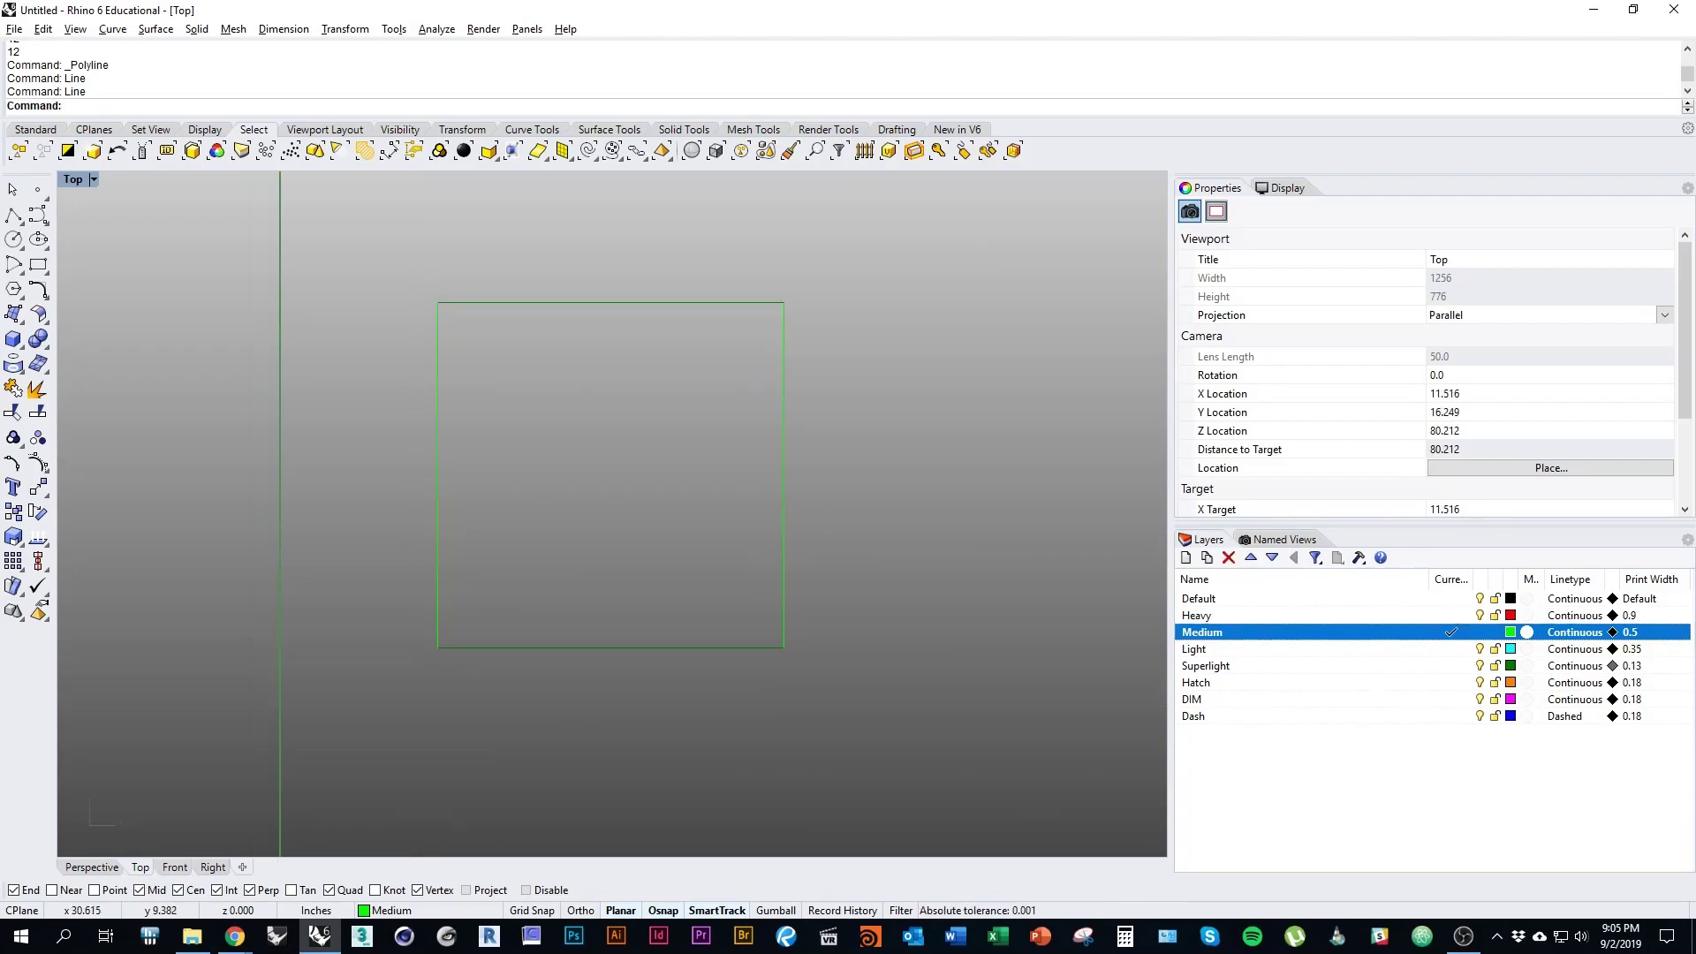
right_click_drag(524, 208, 552, 252)
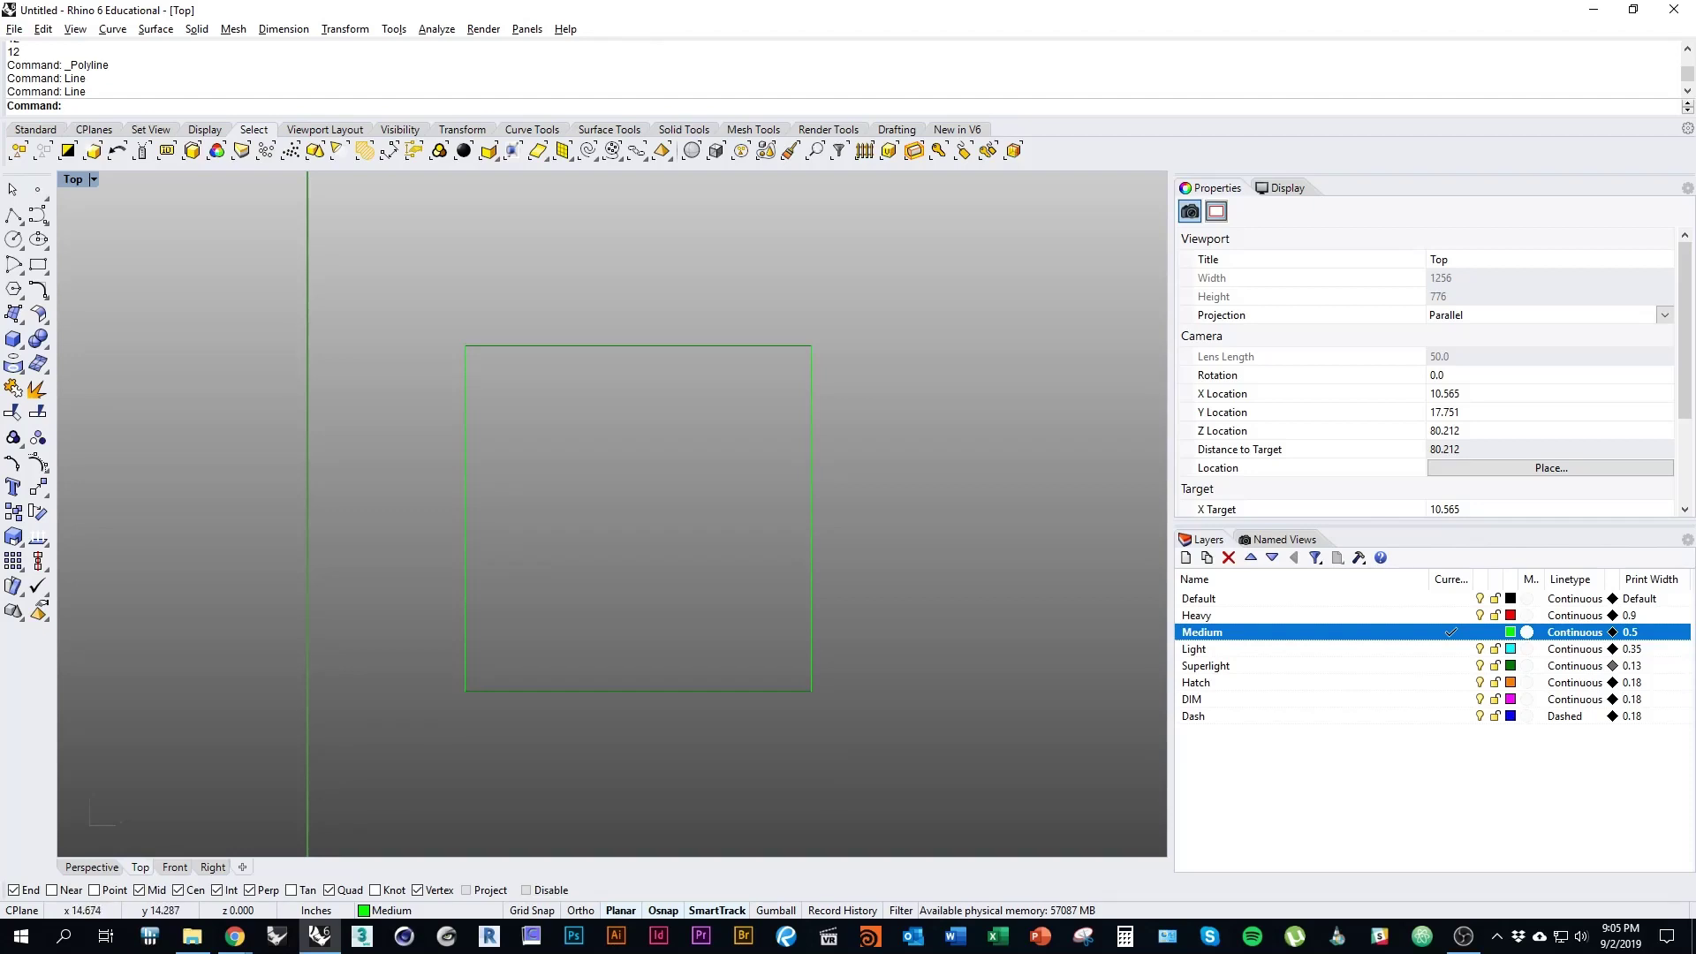
Step: Lock the Superlight layer
left_click(1494, 665)
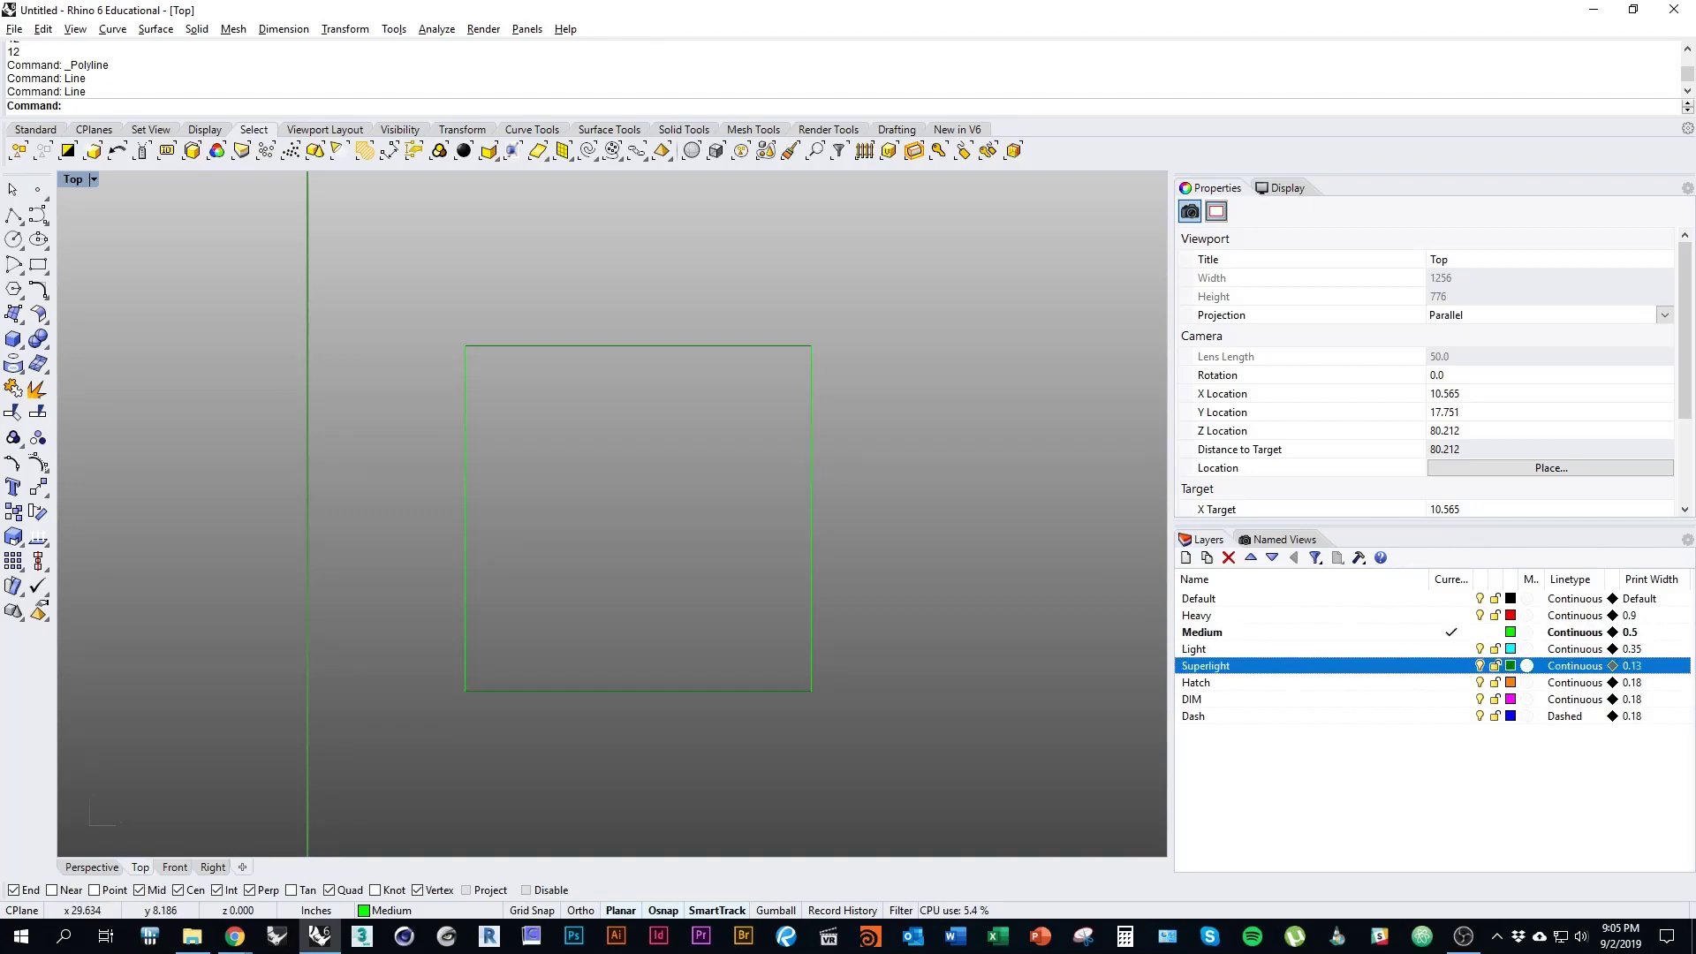
right_click_drag(649, 550, 611, 540)
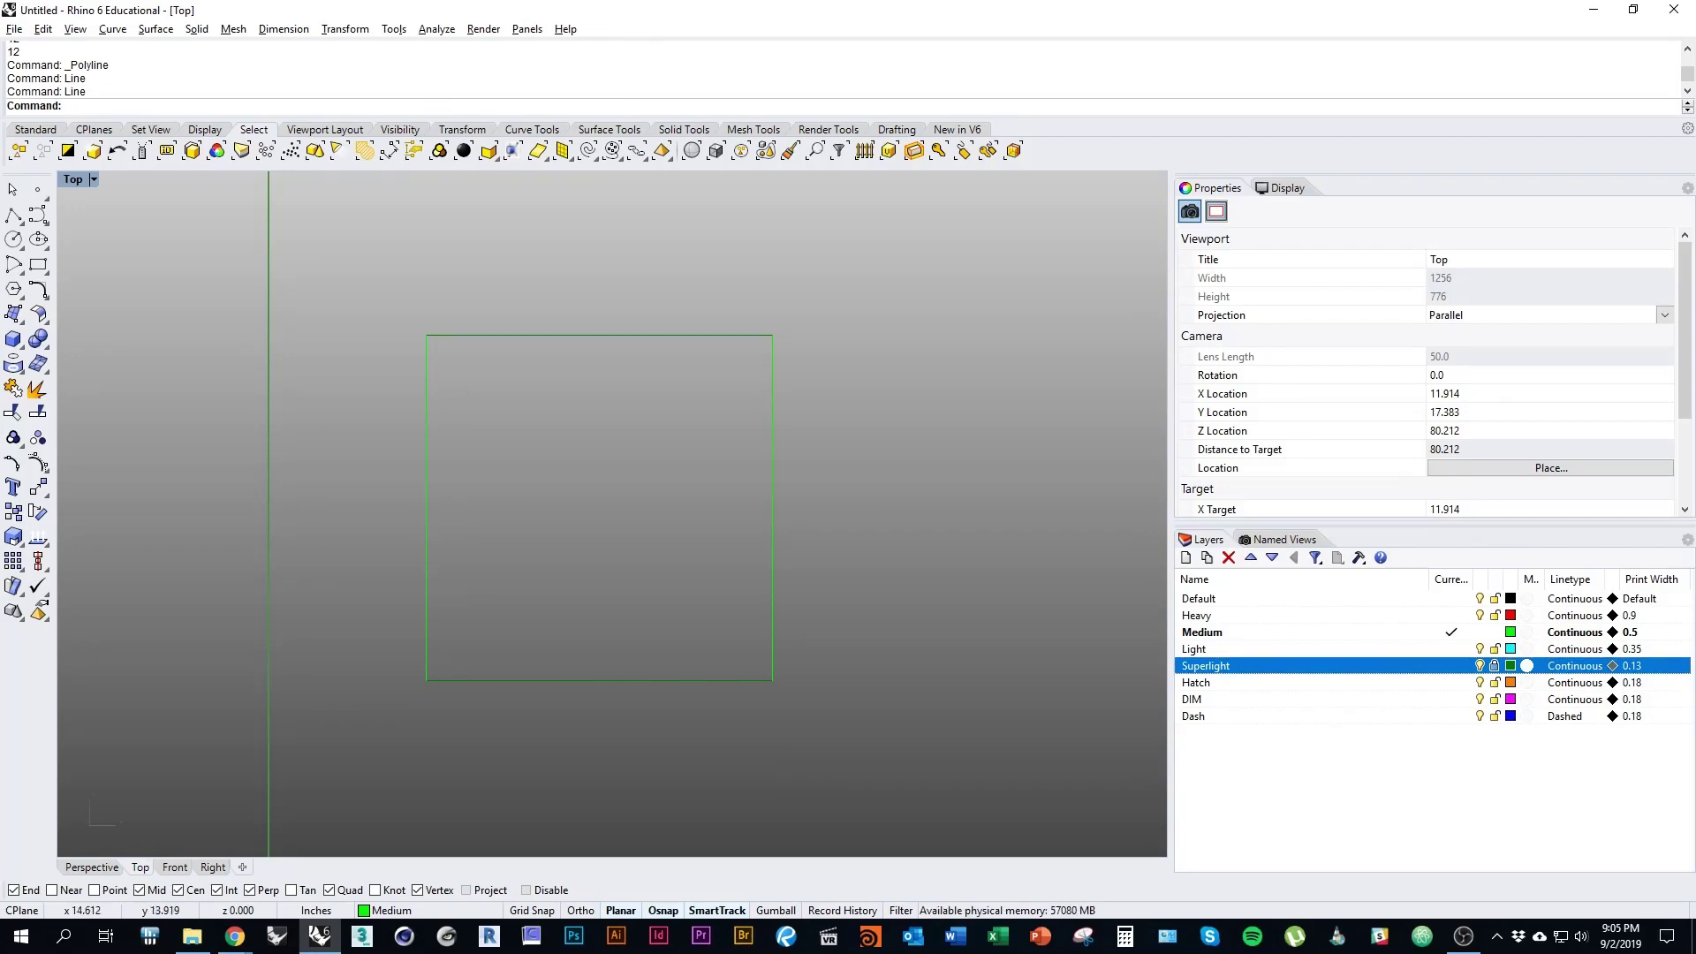
right_click_drag(575, 583, 695, 546)
right_click_drag(760, 356, 666, 405)
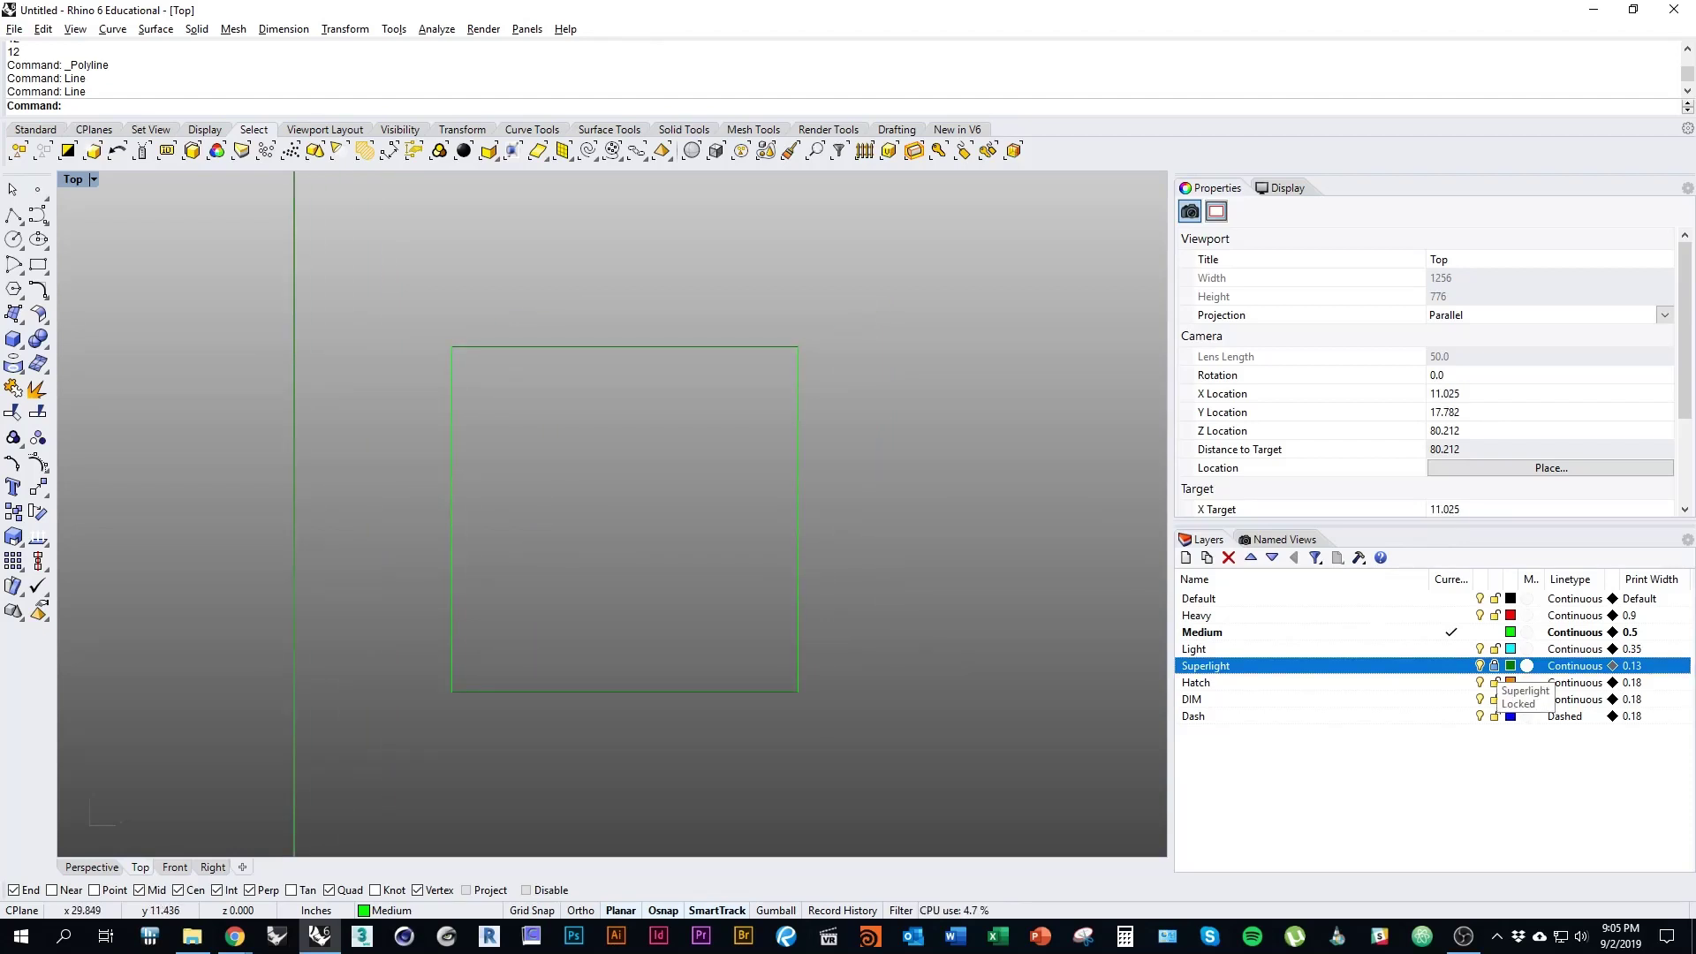
right_click_drag(911, 624, 893, 600)
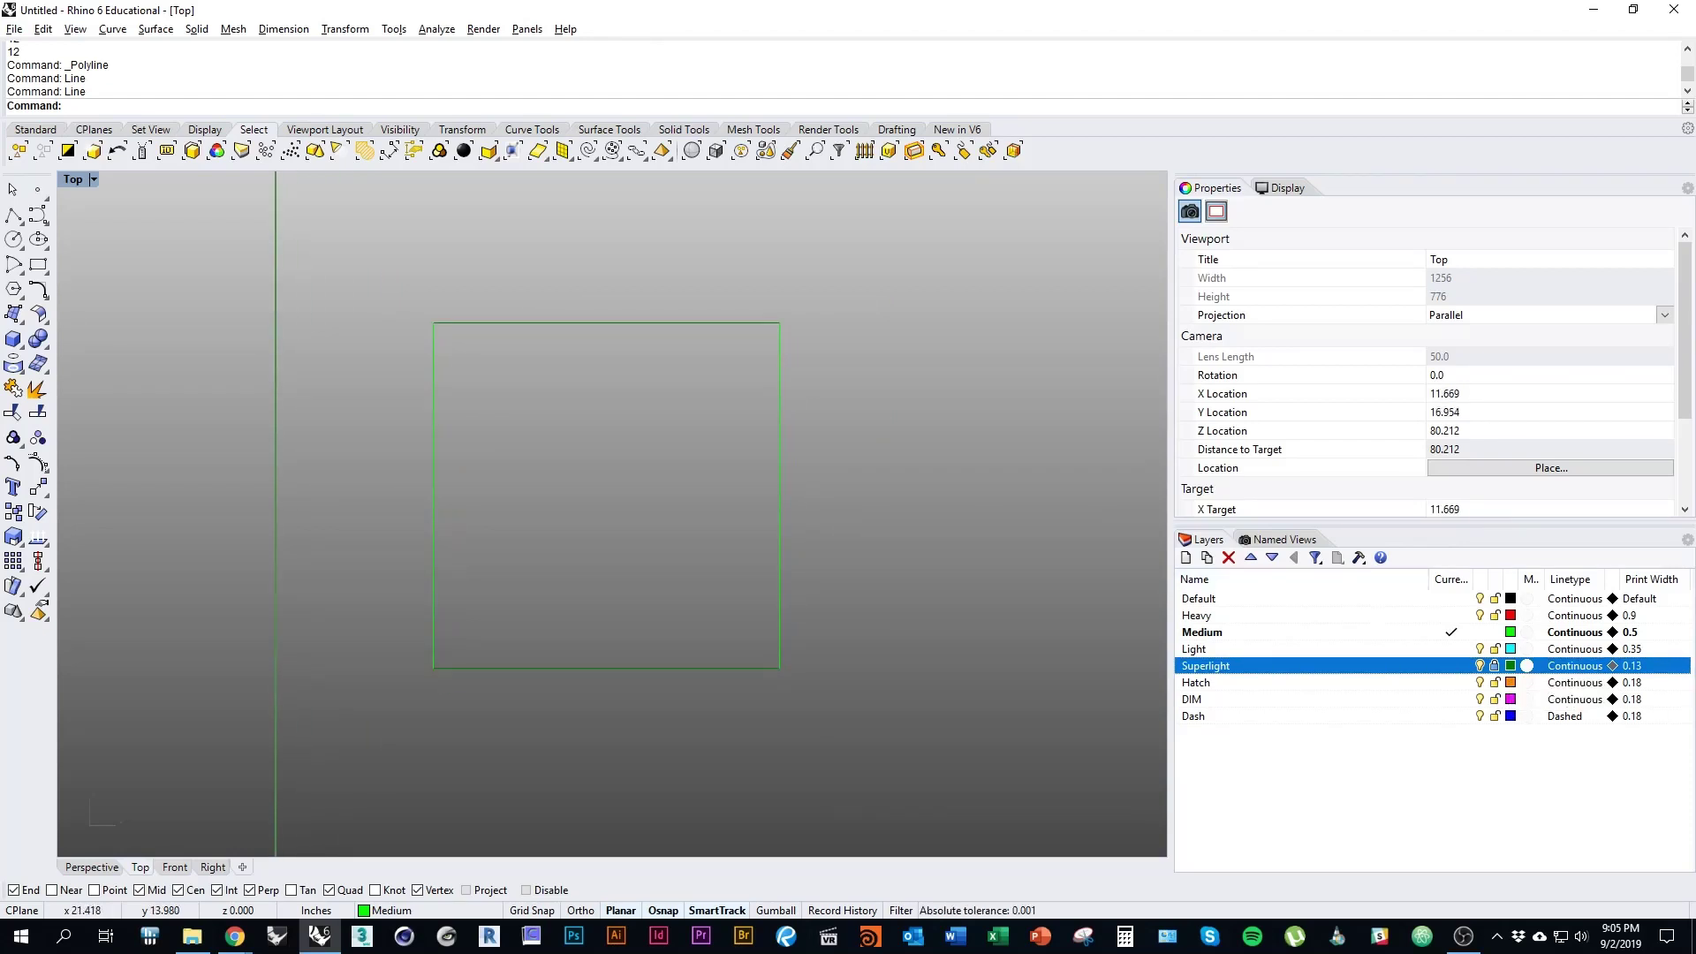
Step: Offset the right vertical line 1 inch inward, checking the tube size in the connection details of the Chrome assignment document before placing it
left_click(779, 563)
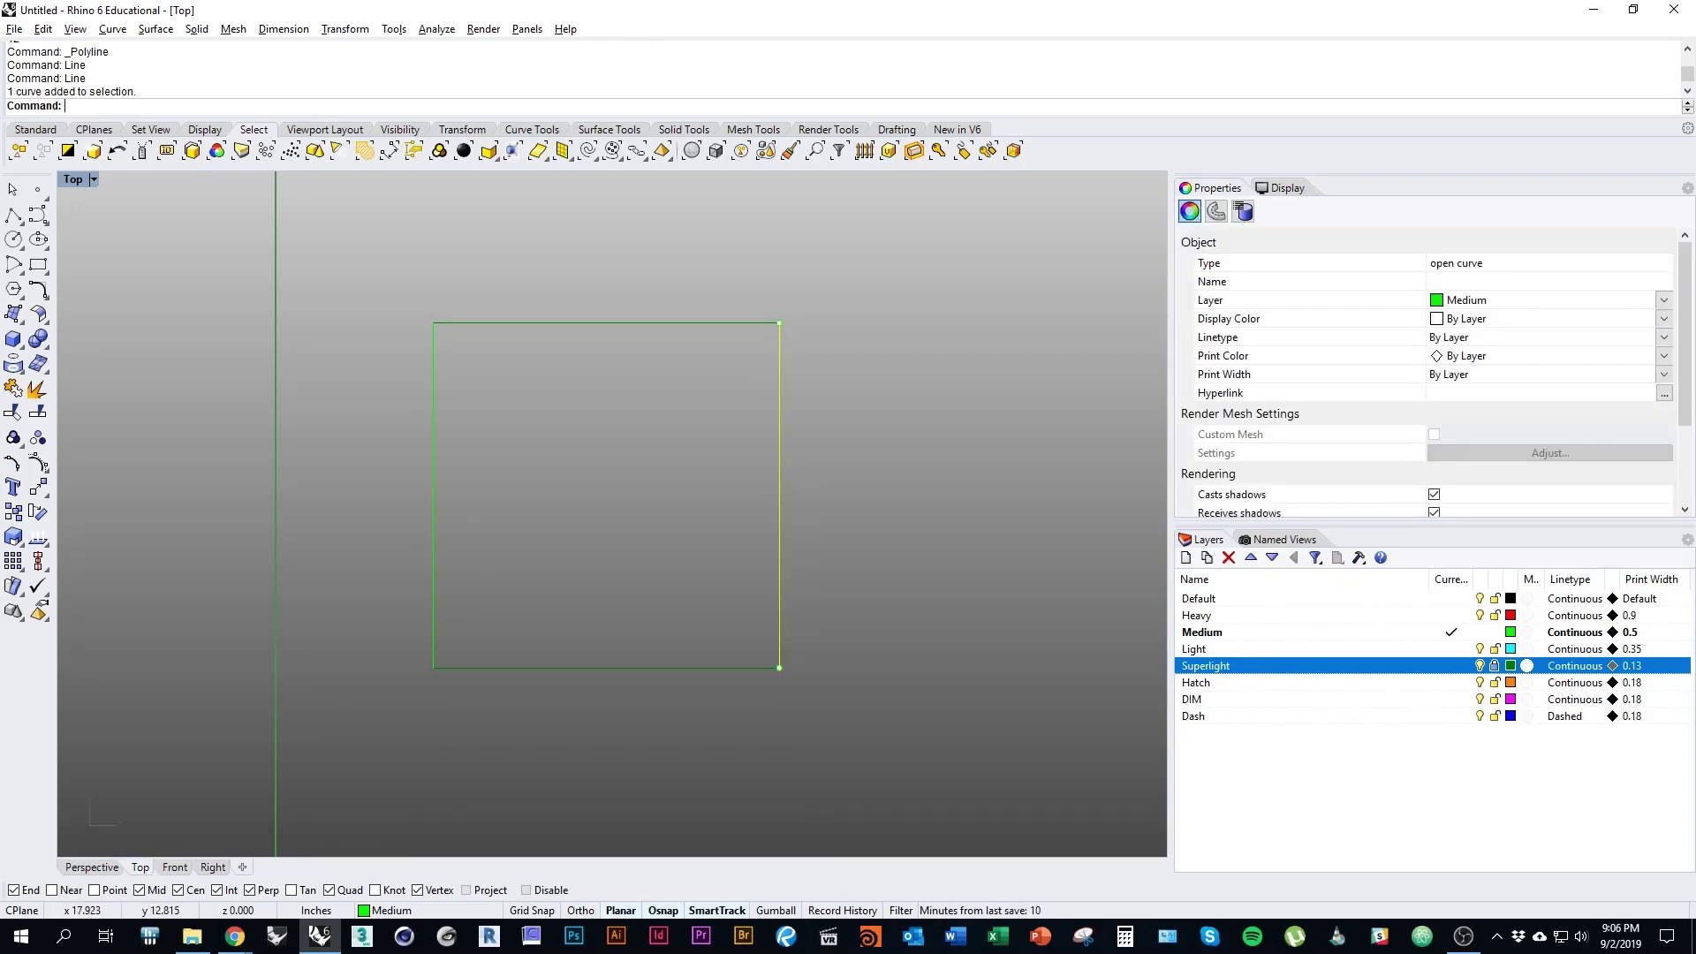
right_click_drag(874, 530, 923, 546)
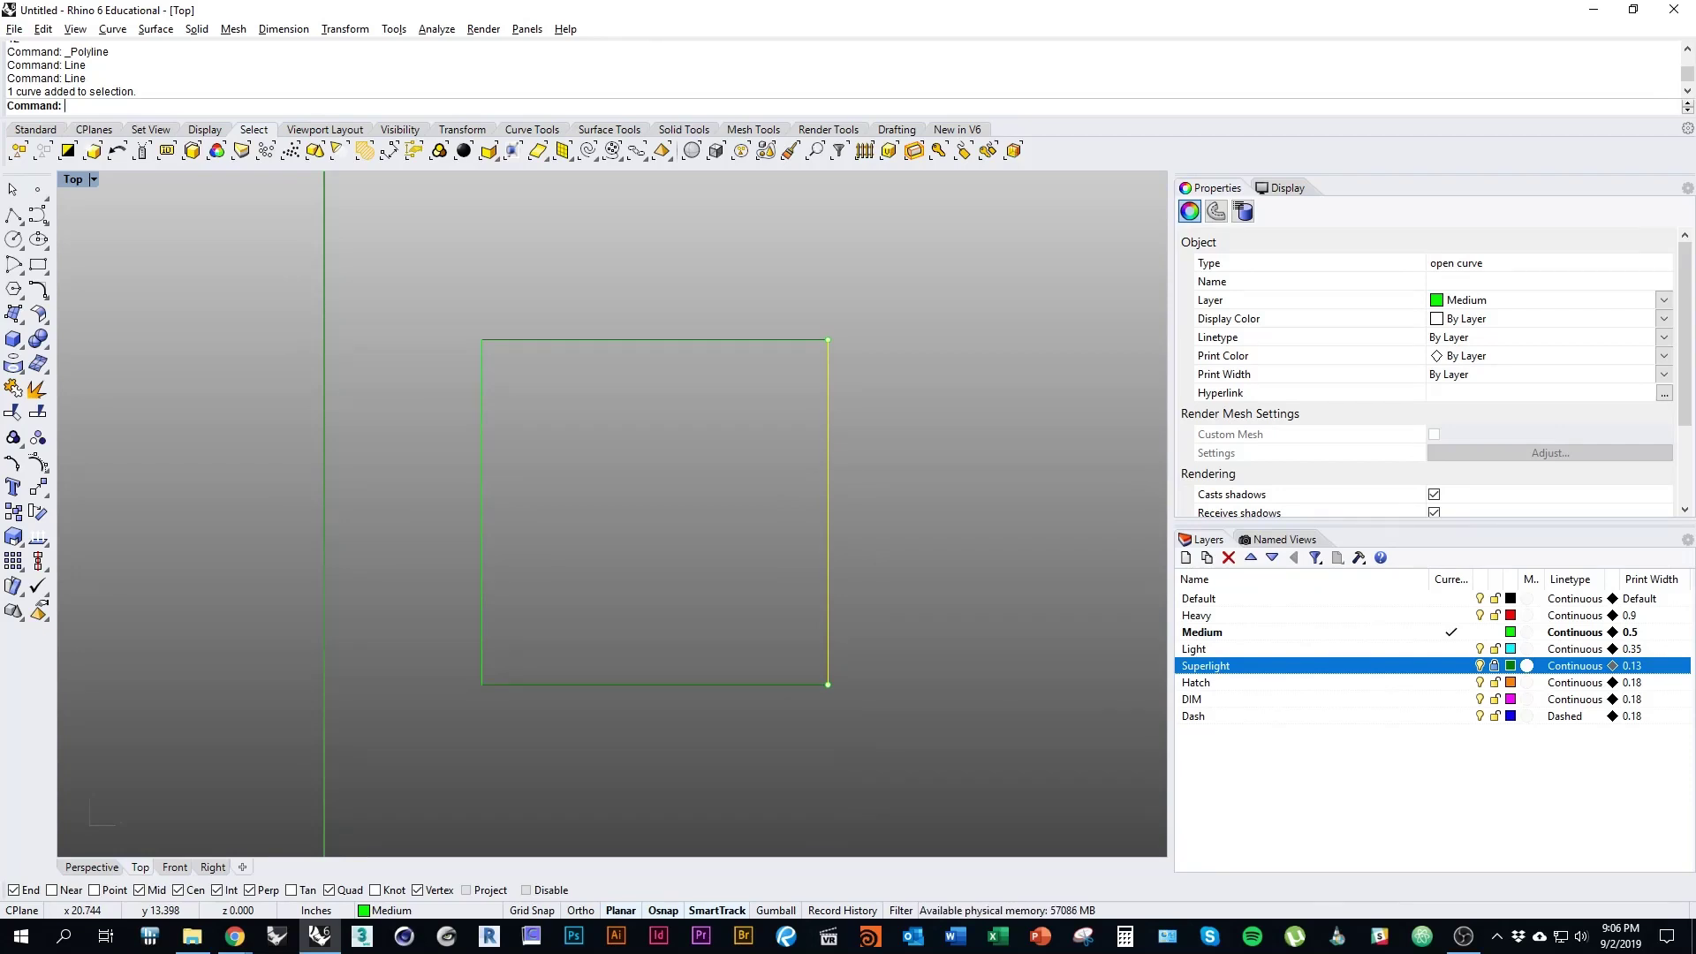
type("offset")
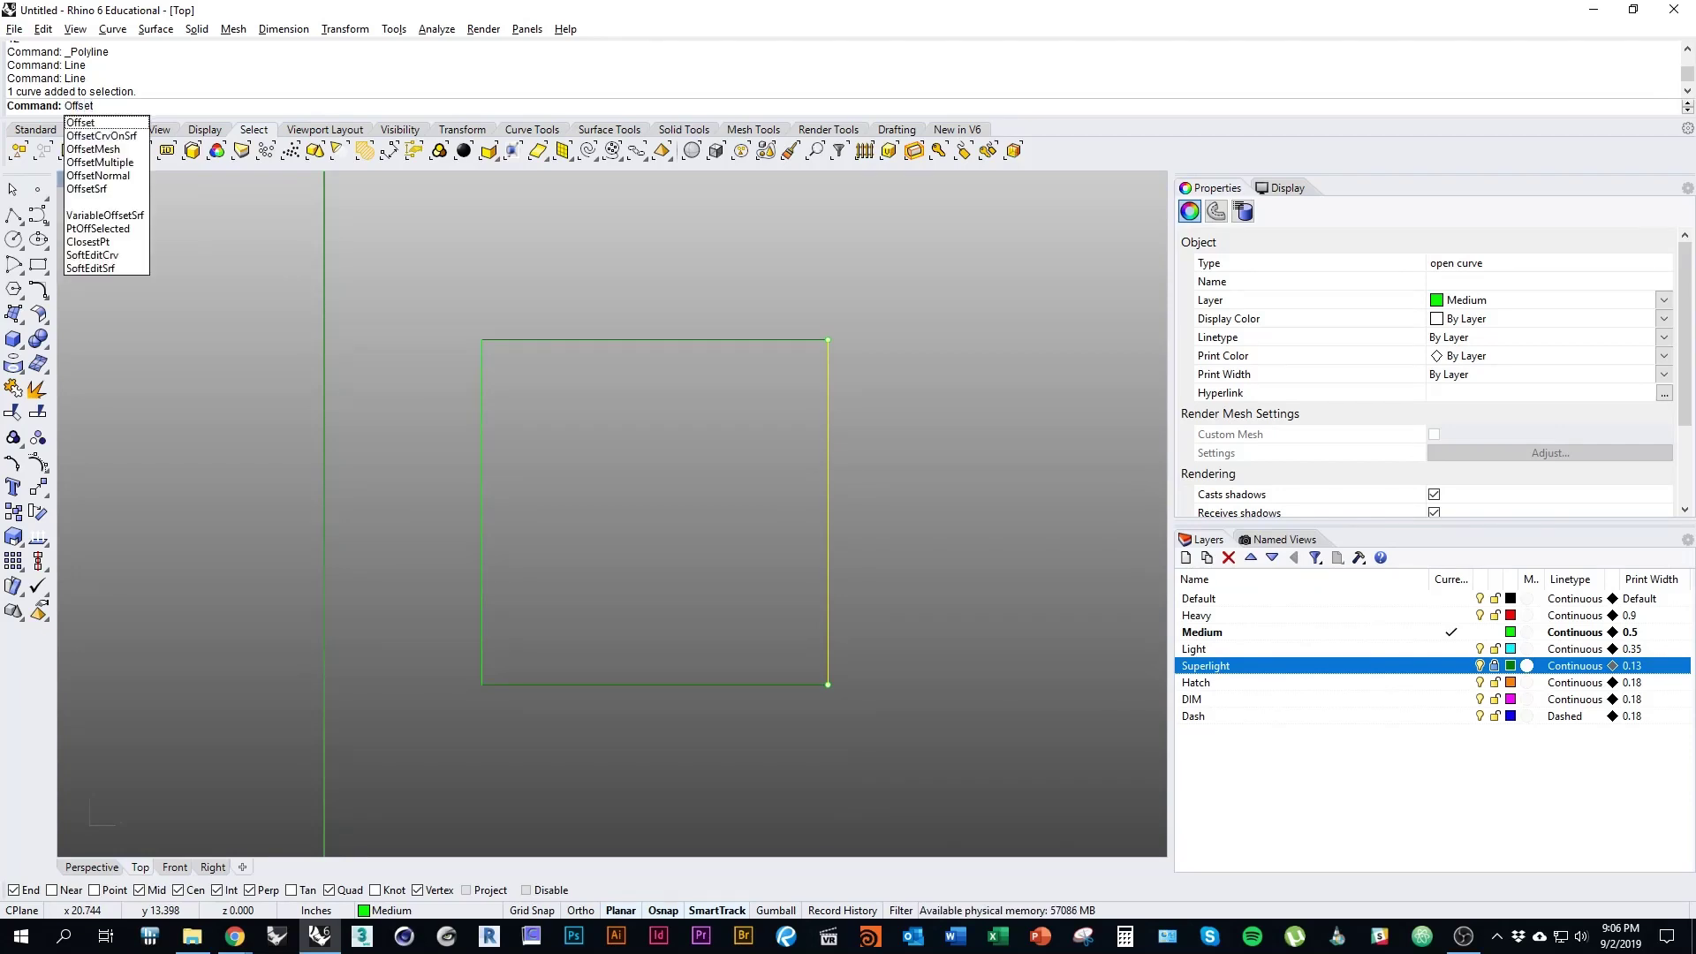
key("Return")
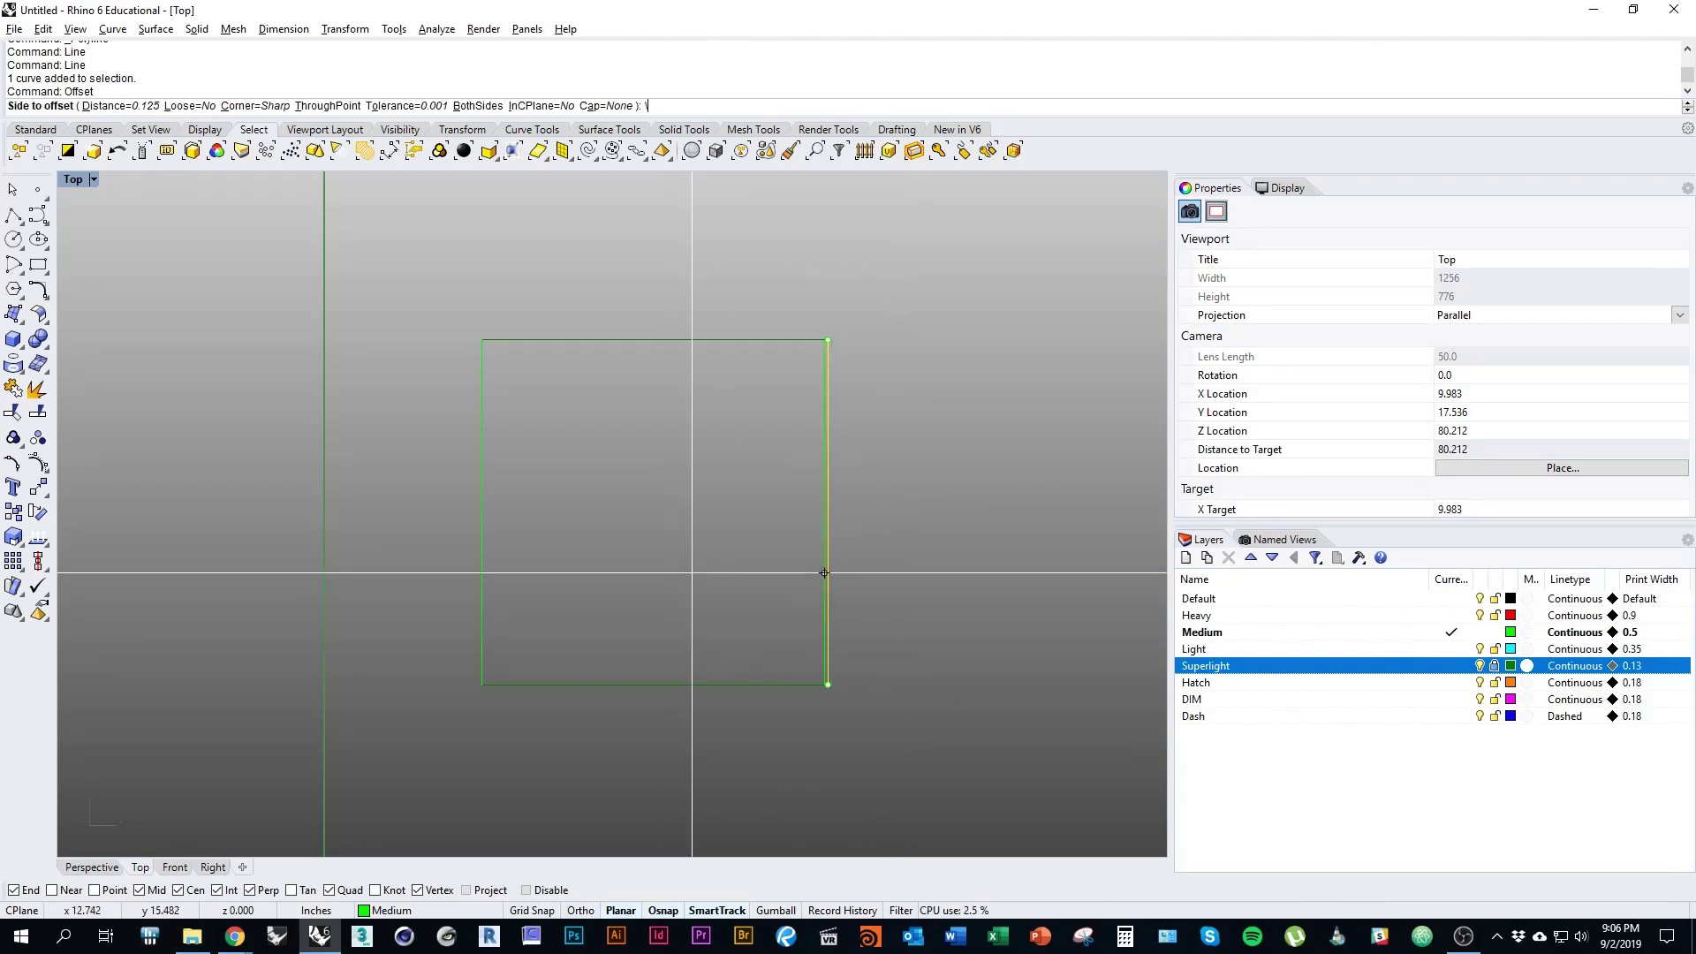
left_click(121, 105)
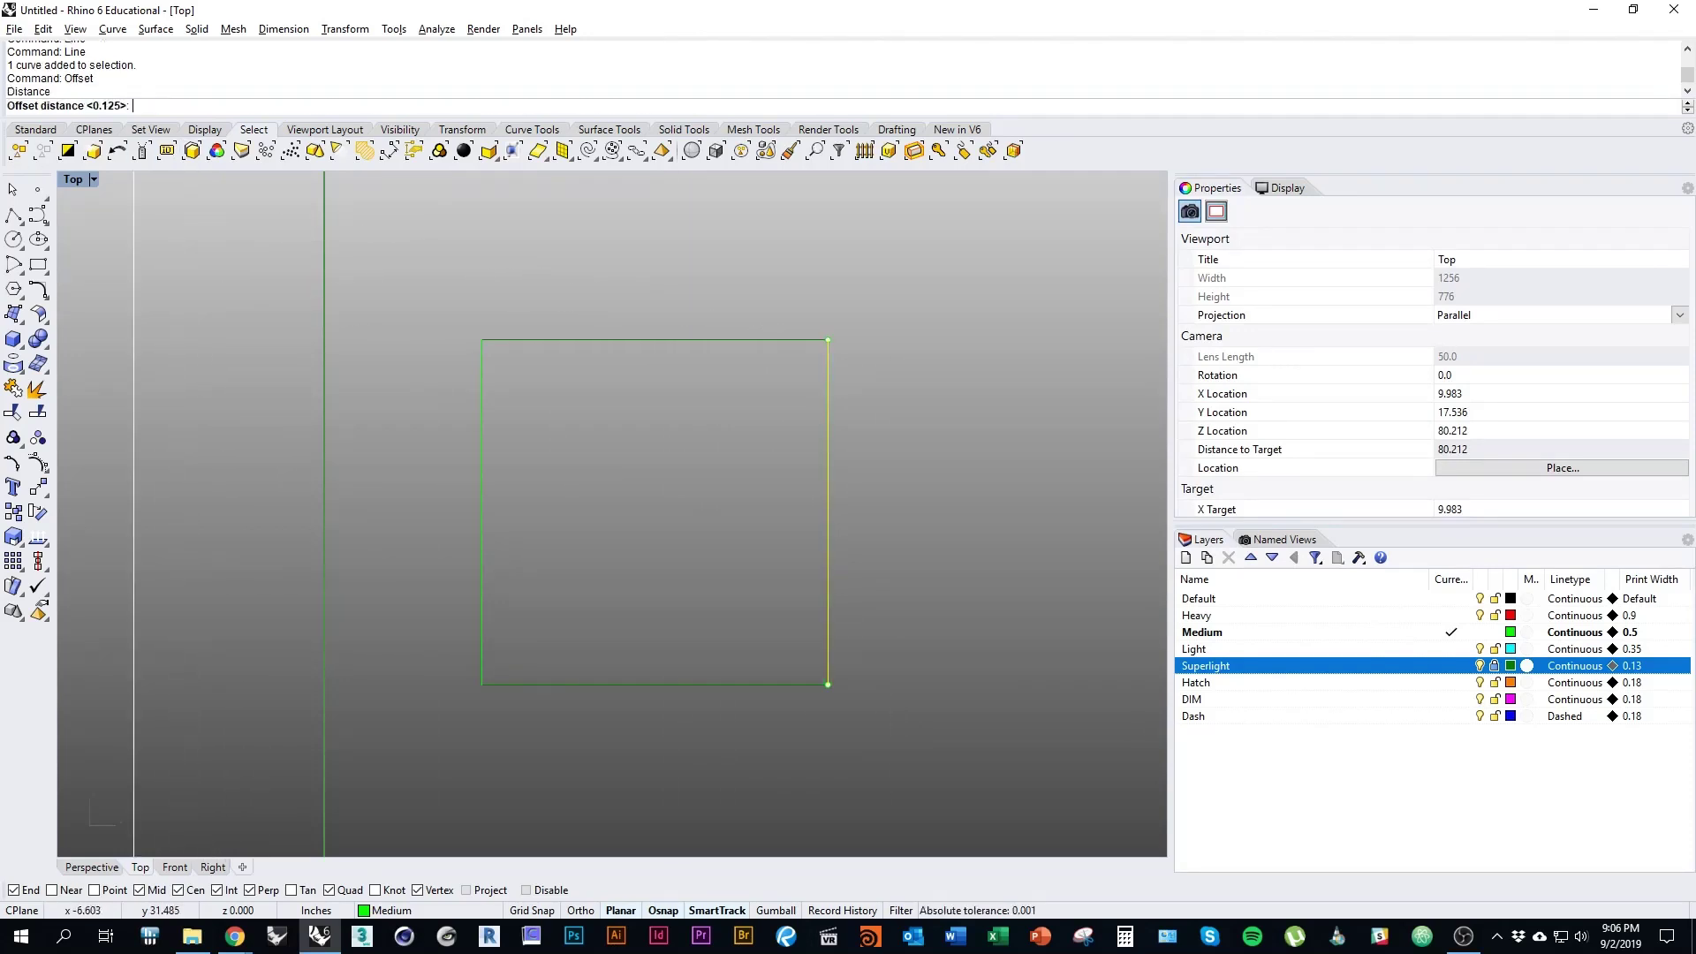
type("1")
key("Return")
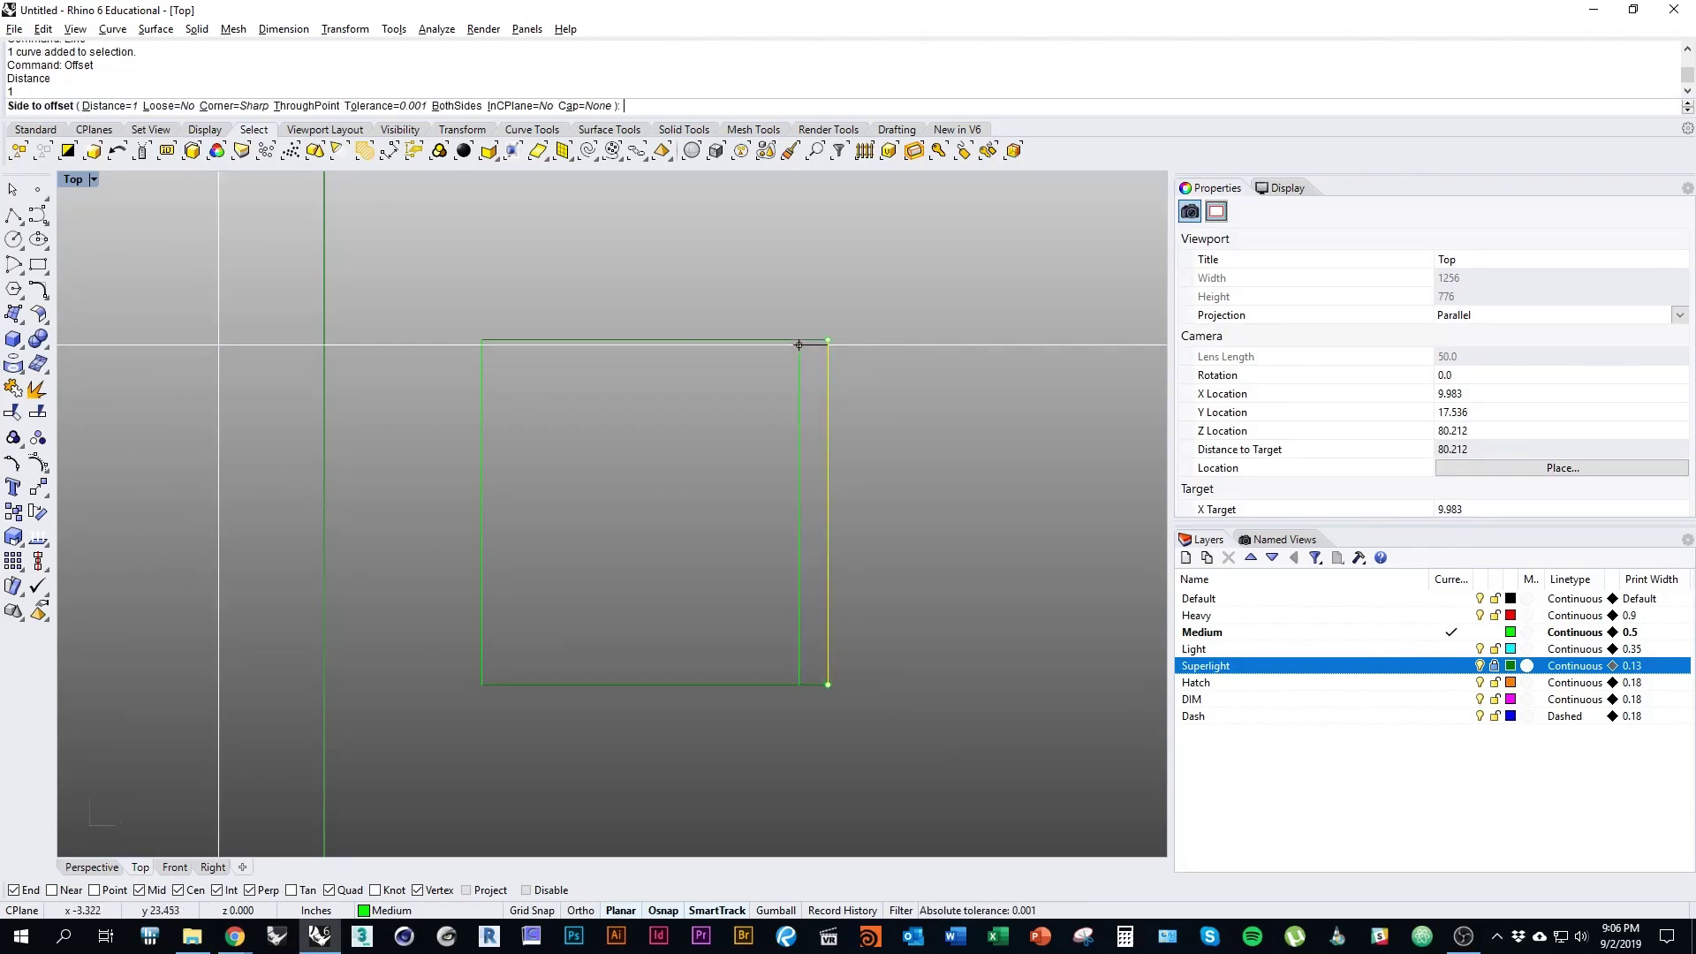
key("alt+Tab")
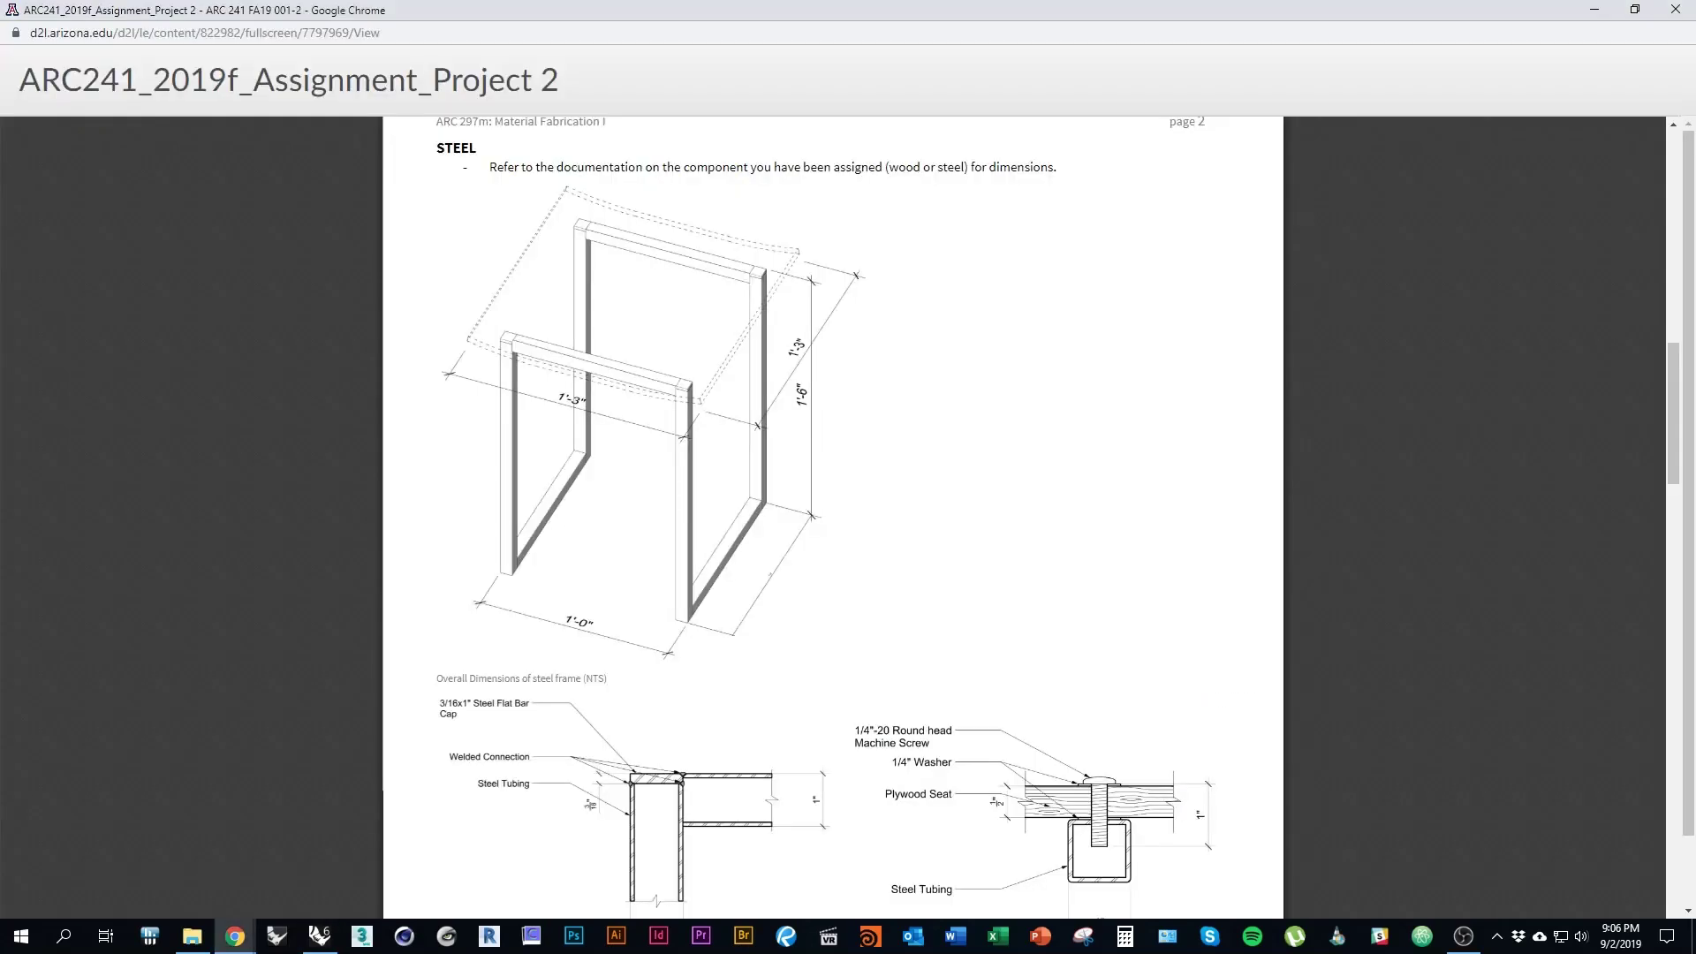
scroll(832, 517, "down", 3)
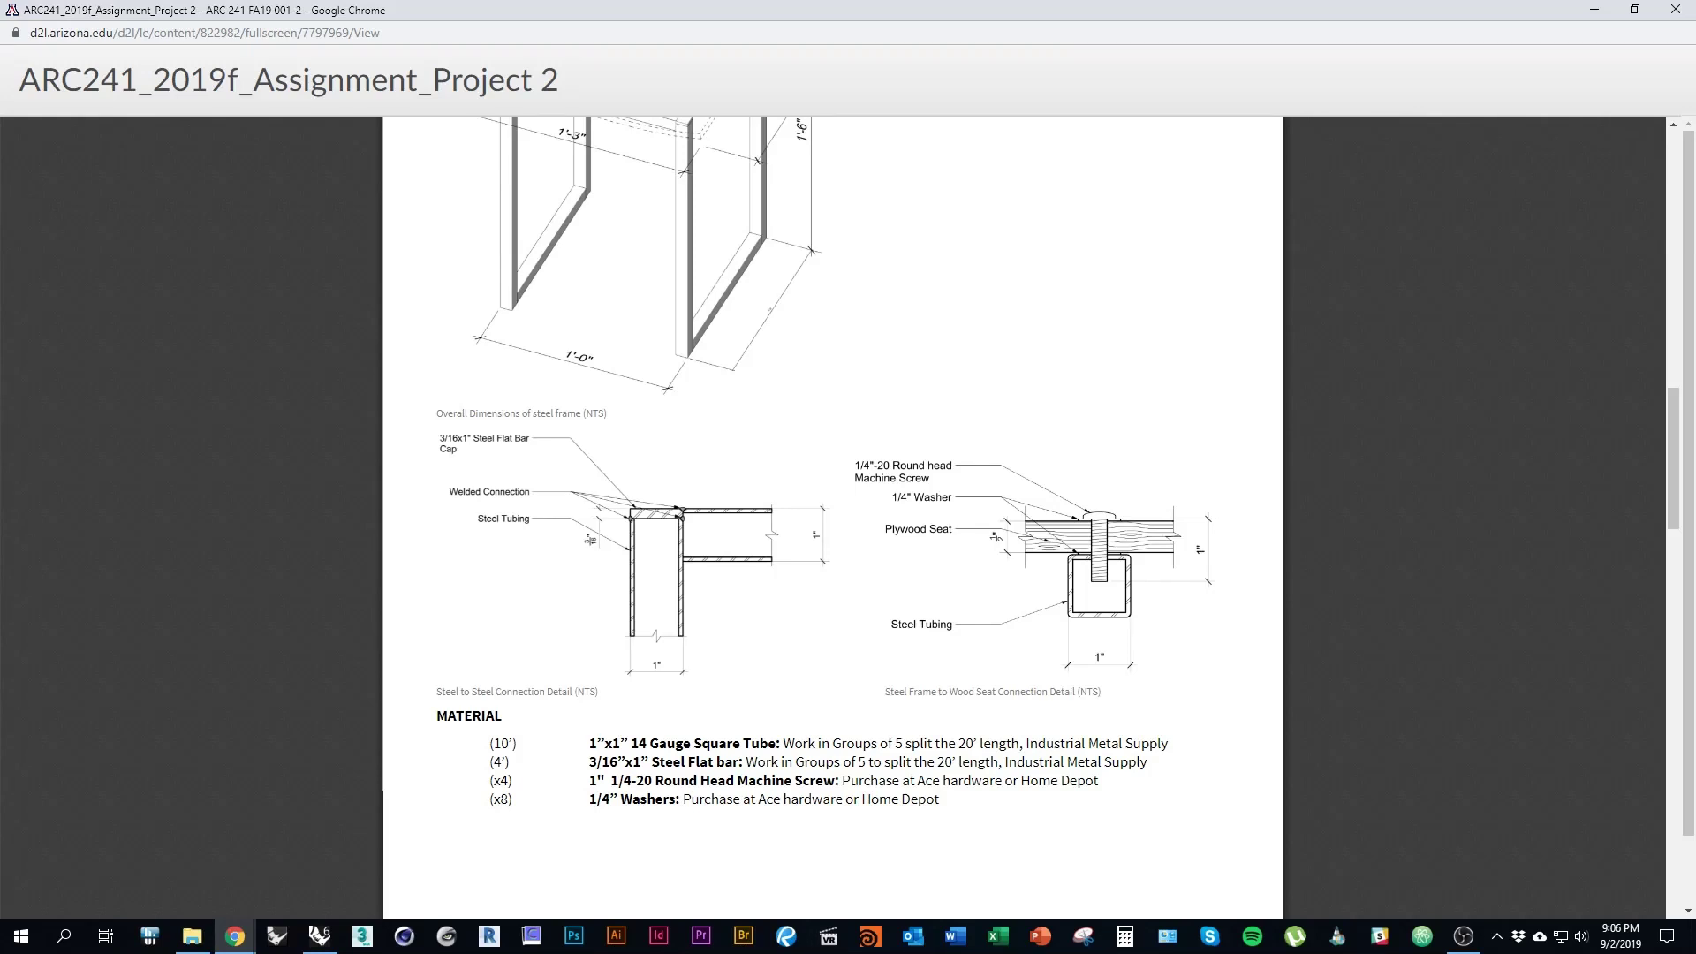
key("alt+Tab")
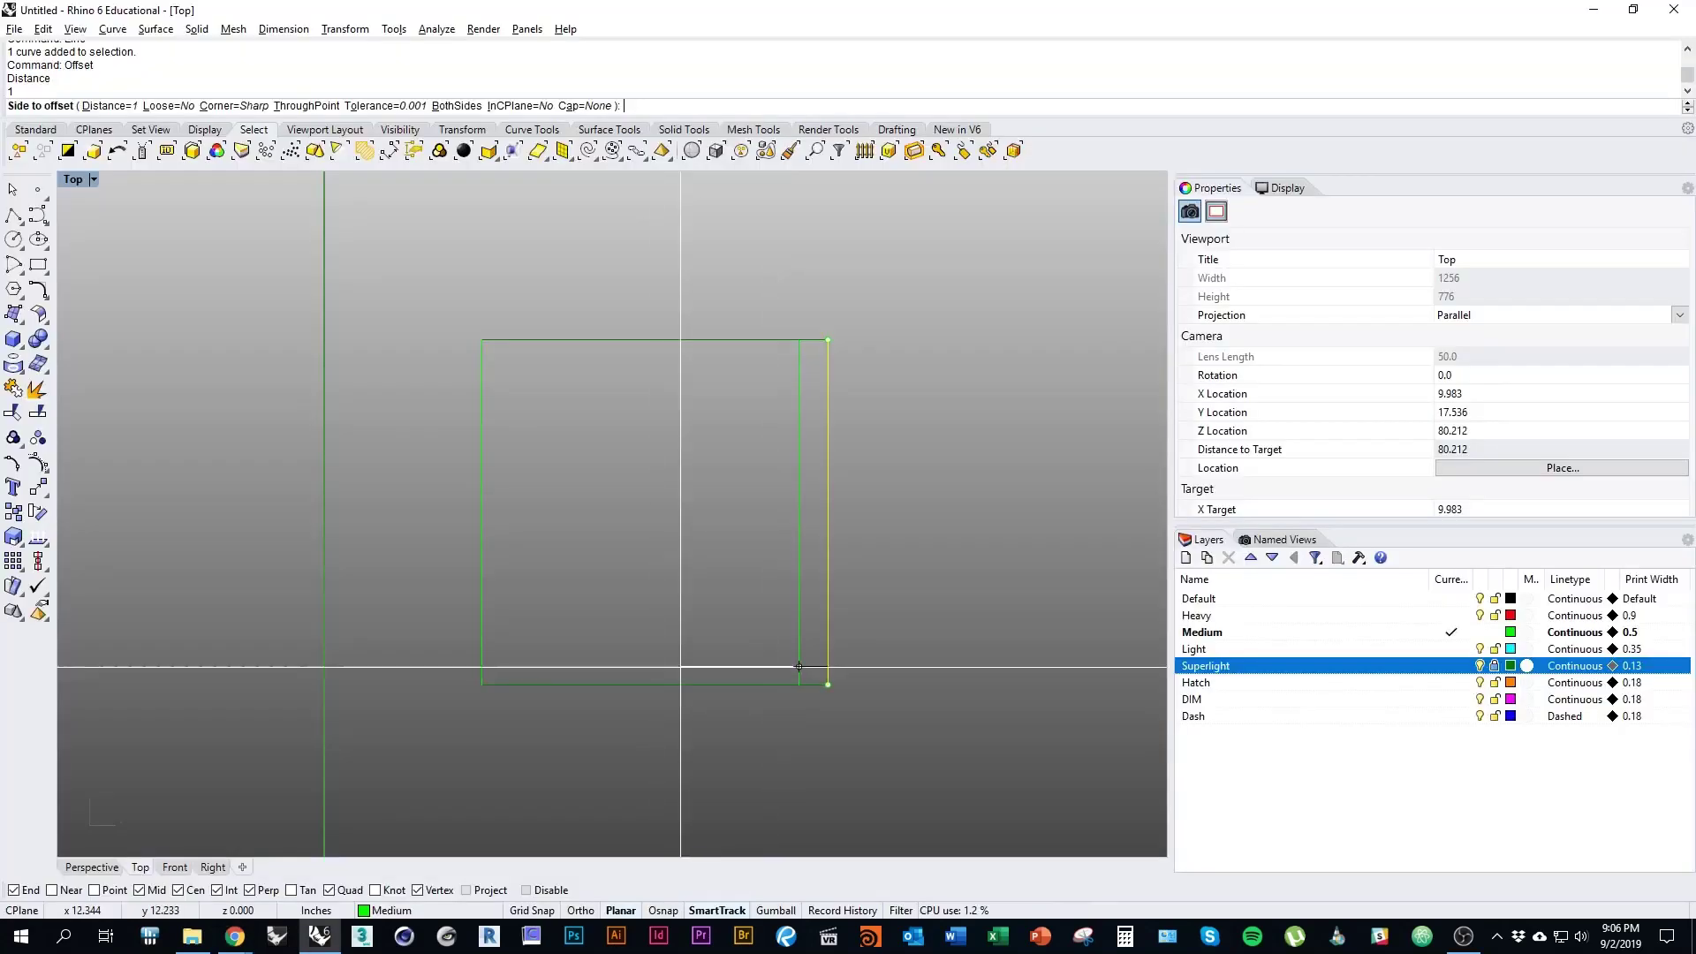
left_click(801, 543)
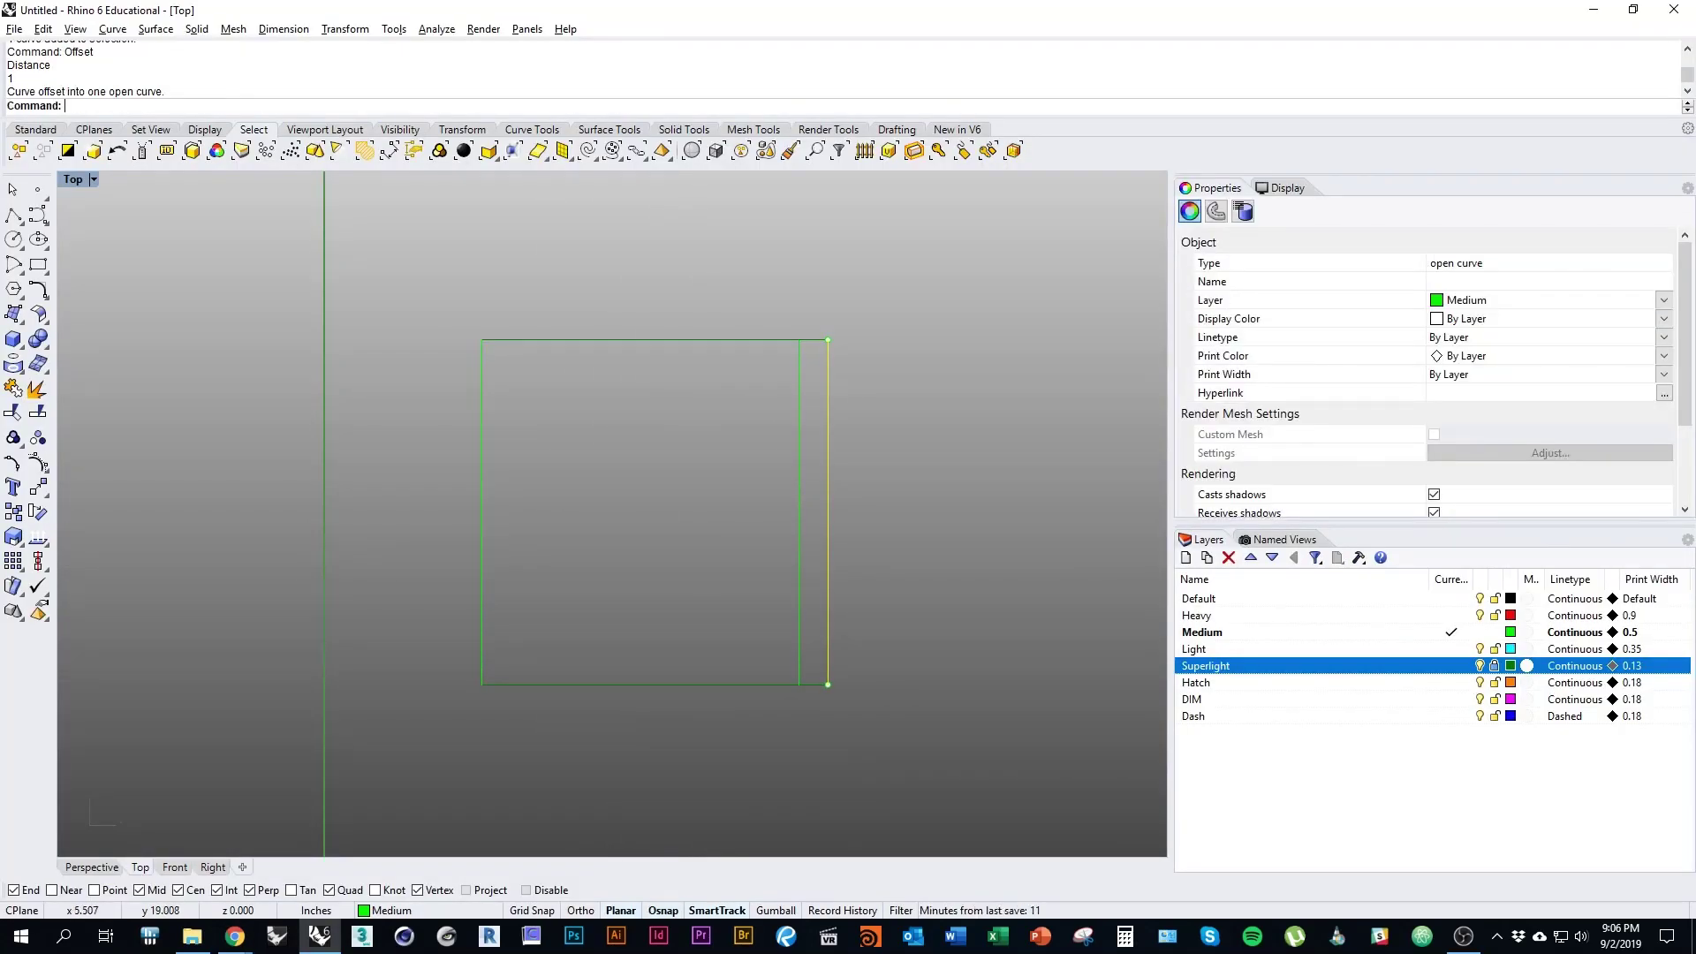
Step: Offset the left vertical line inward by the same 1 inch distance and clear the selection
left_click(482, 472)
key("space")
left_click(511, 500)
mouse_move(527, 500)
right_mouse_down()
mouse_move(544, 481)
mouse_move(555, 513)
right_mouse_up()
key("Escape")
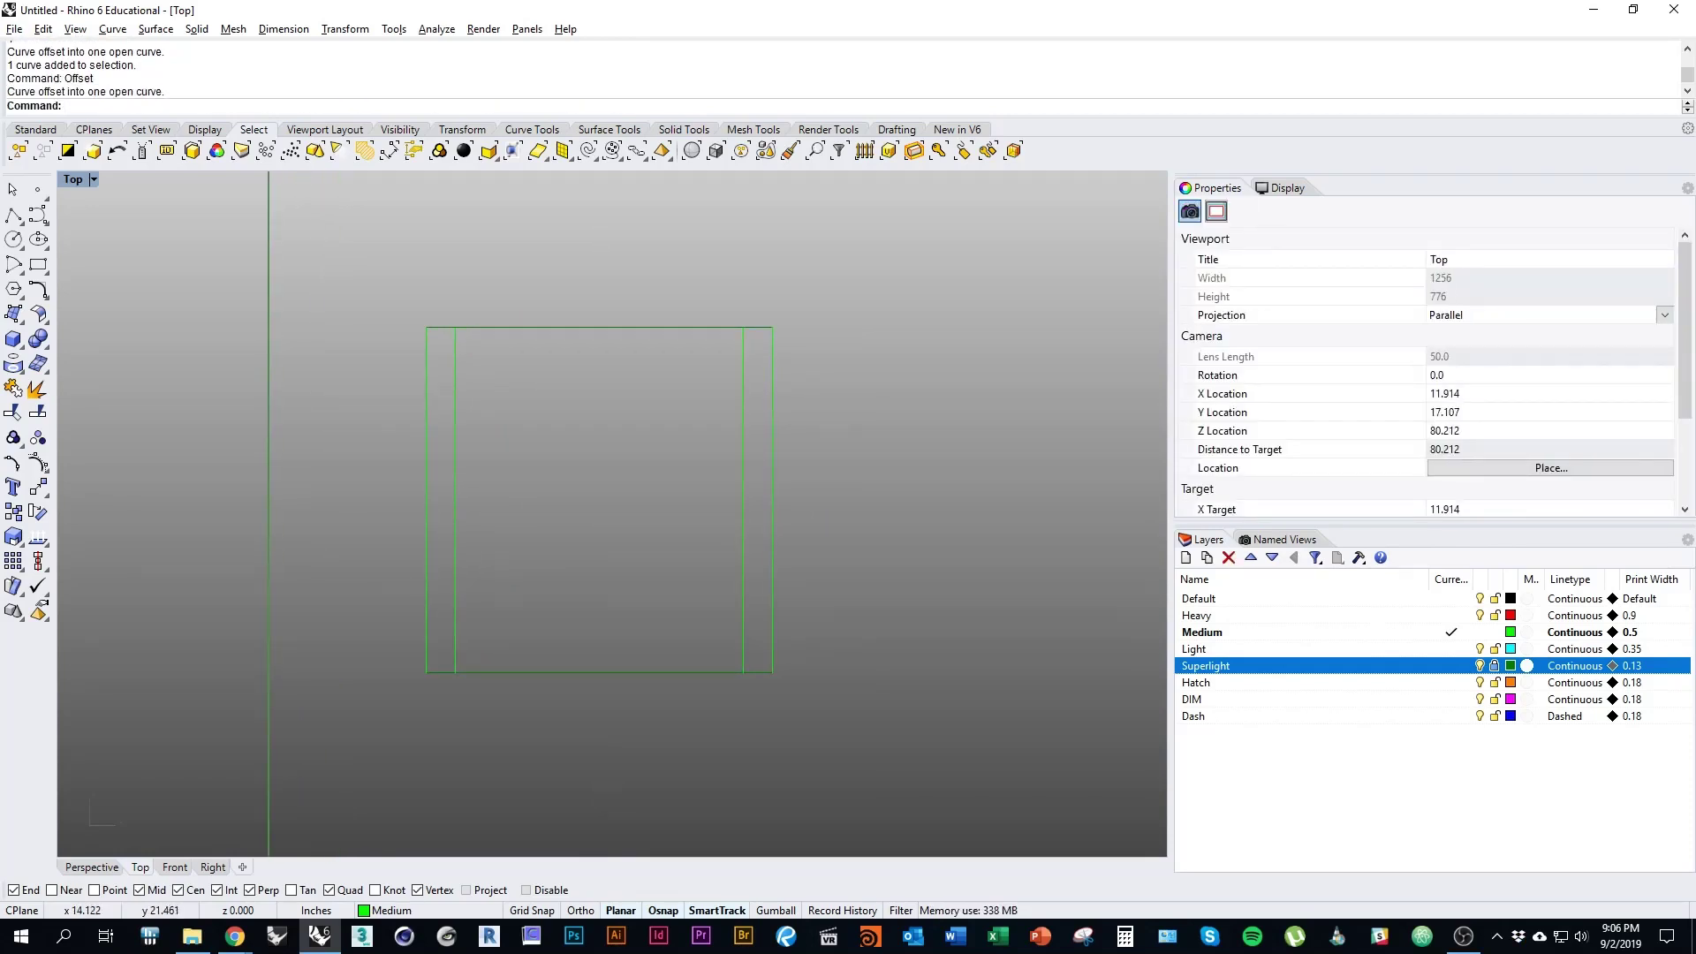
Step: Close the upper ends of the left and right vertical tubes with short polylines on the Medium layer
left_click(13, 216)
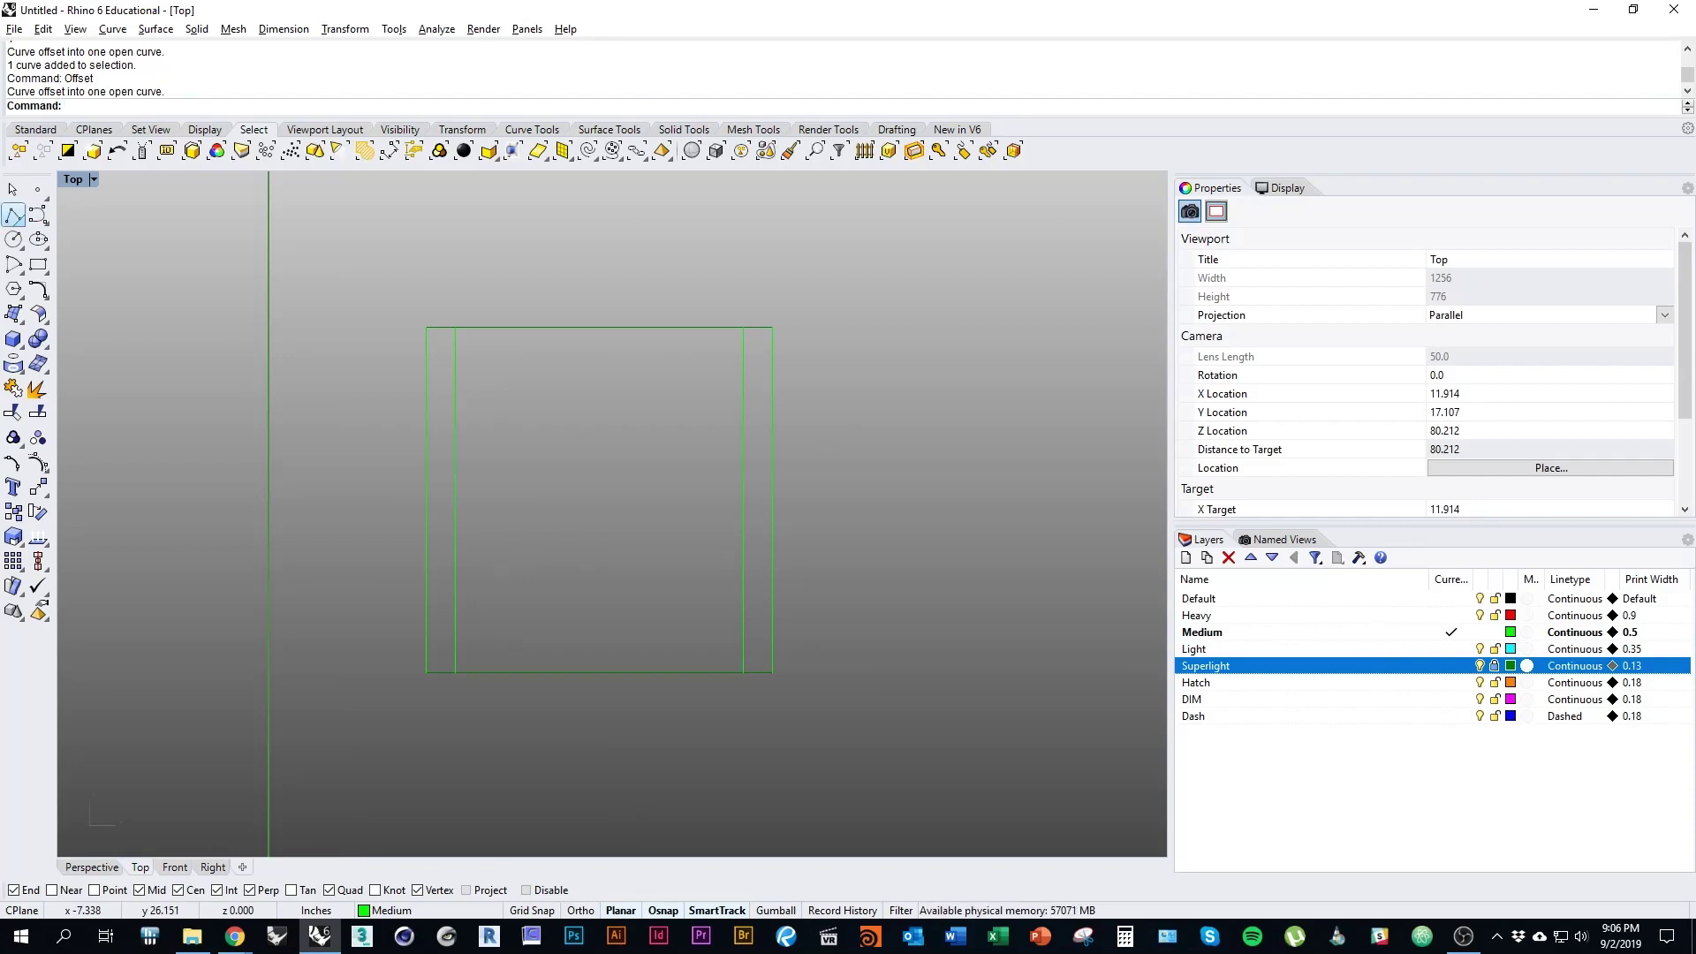
left_click(426, 327)
left_click(455, 327)
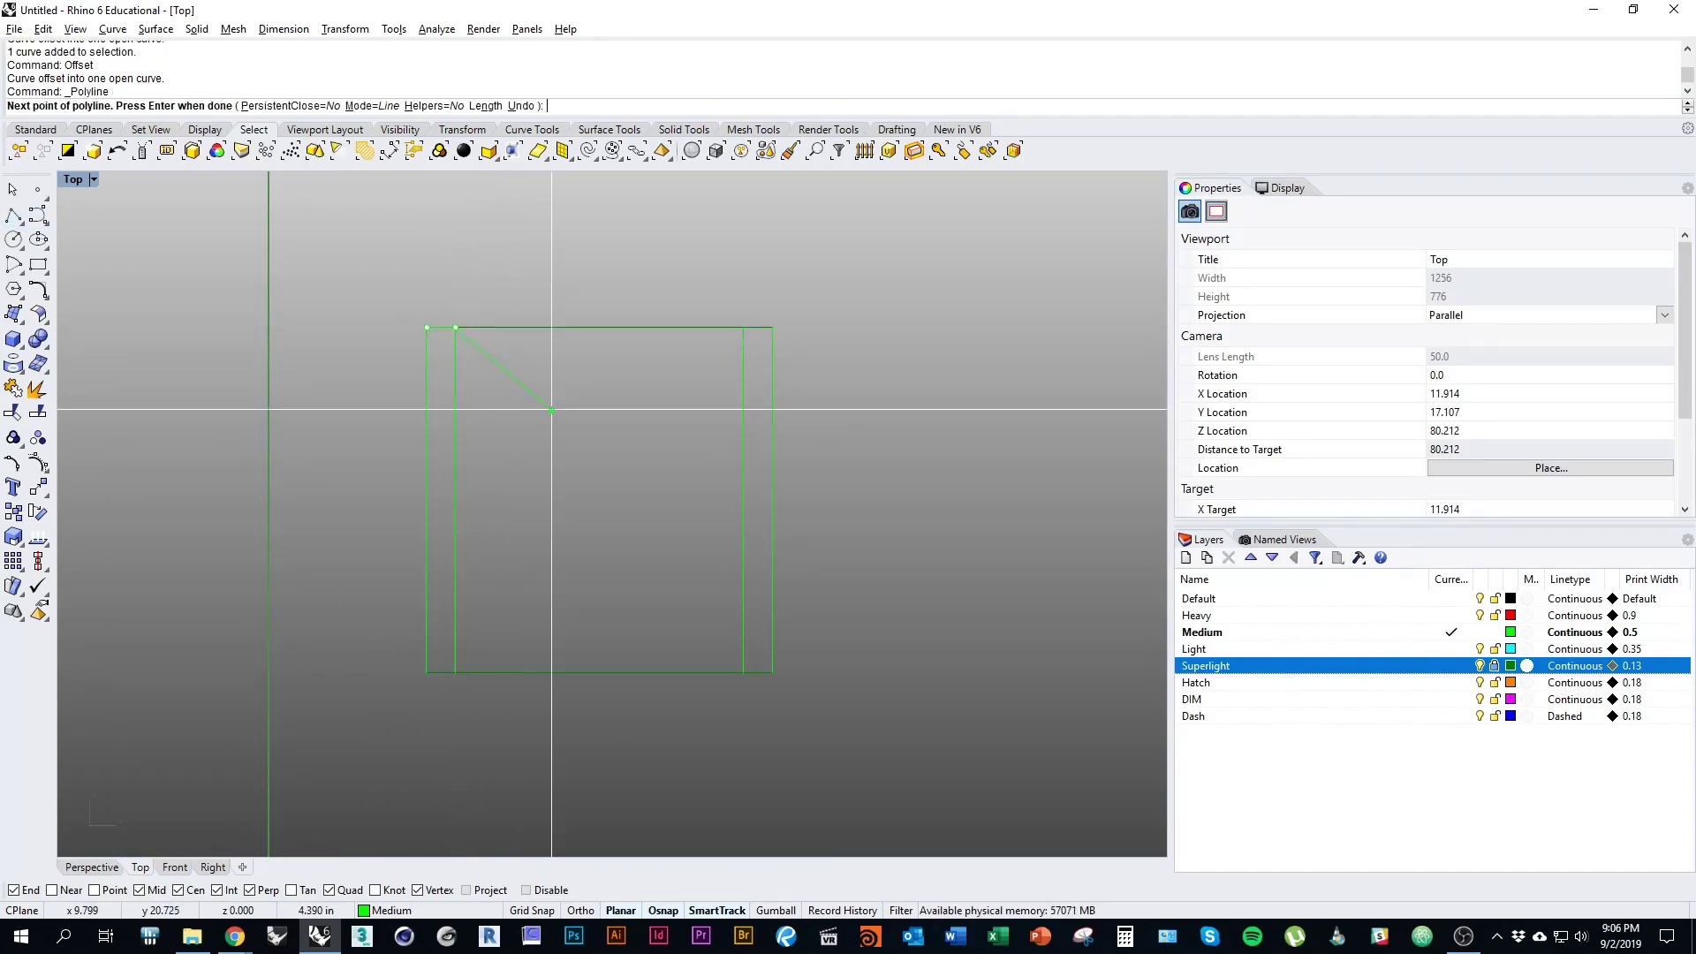
key("space")
key("space")
left_click(742, 327)
left_click(772, 327)
key("space")
Step: Close the lower ends of the right and left vertical tubes with short polylines
key("space")
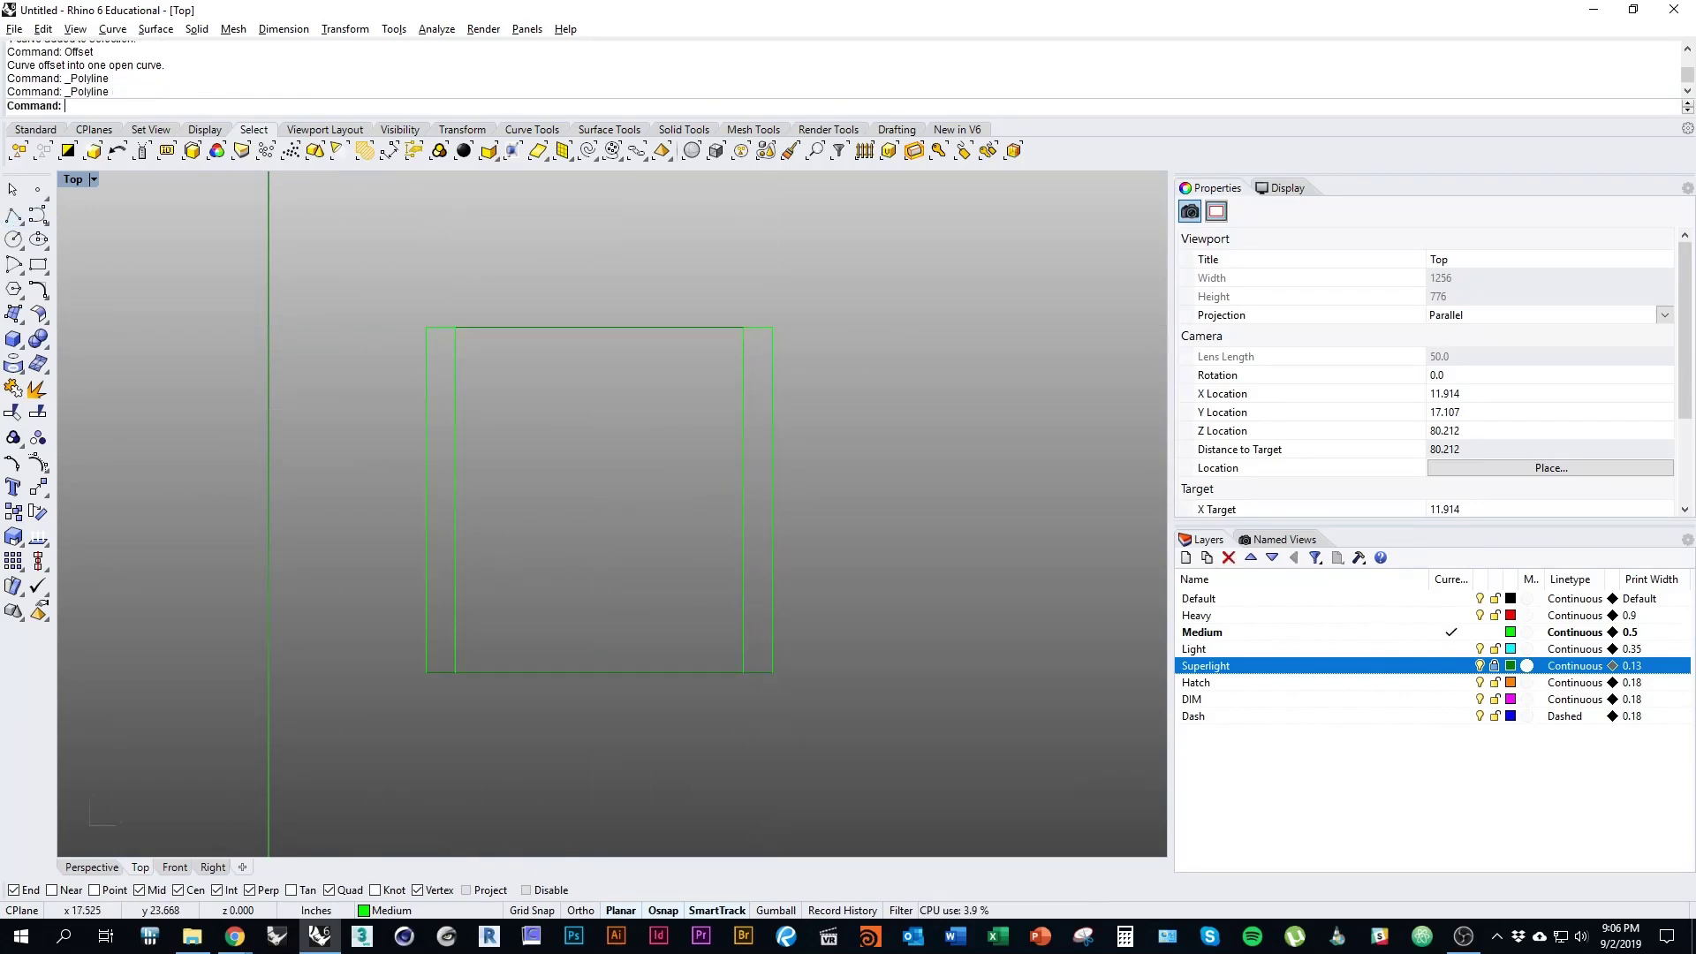
left_click(743, 673)
left_click(772, 672)
key("space")
key("space")
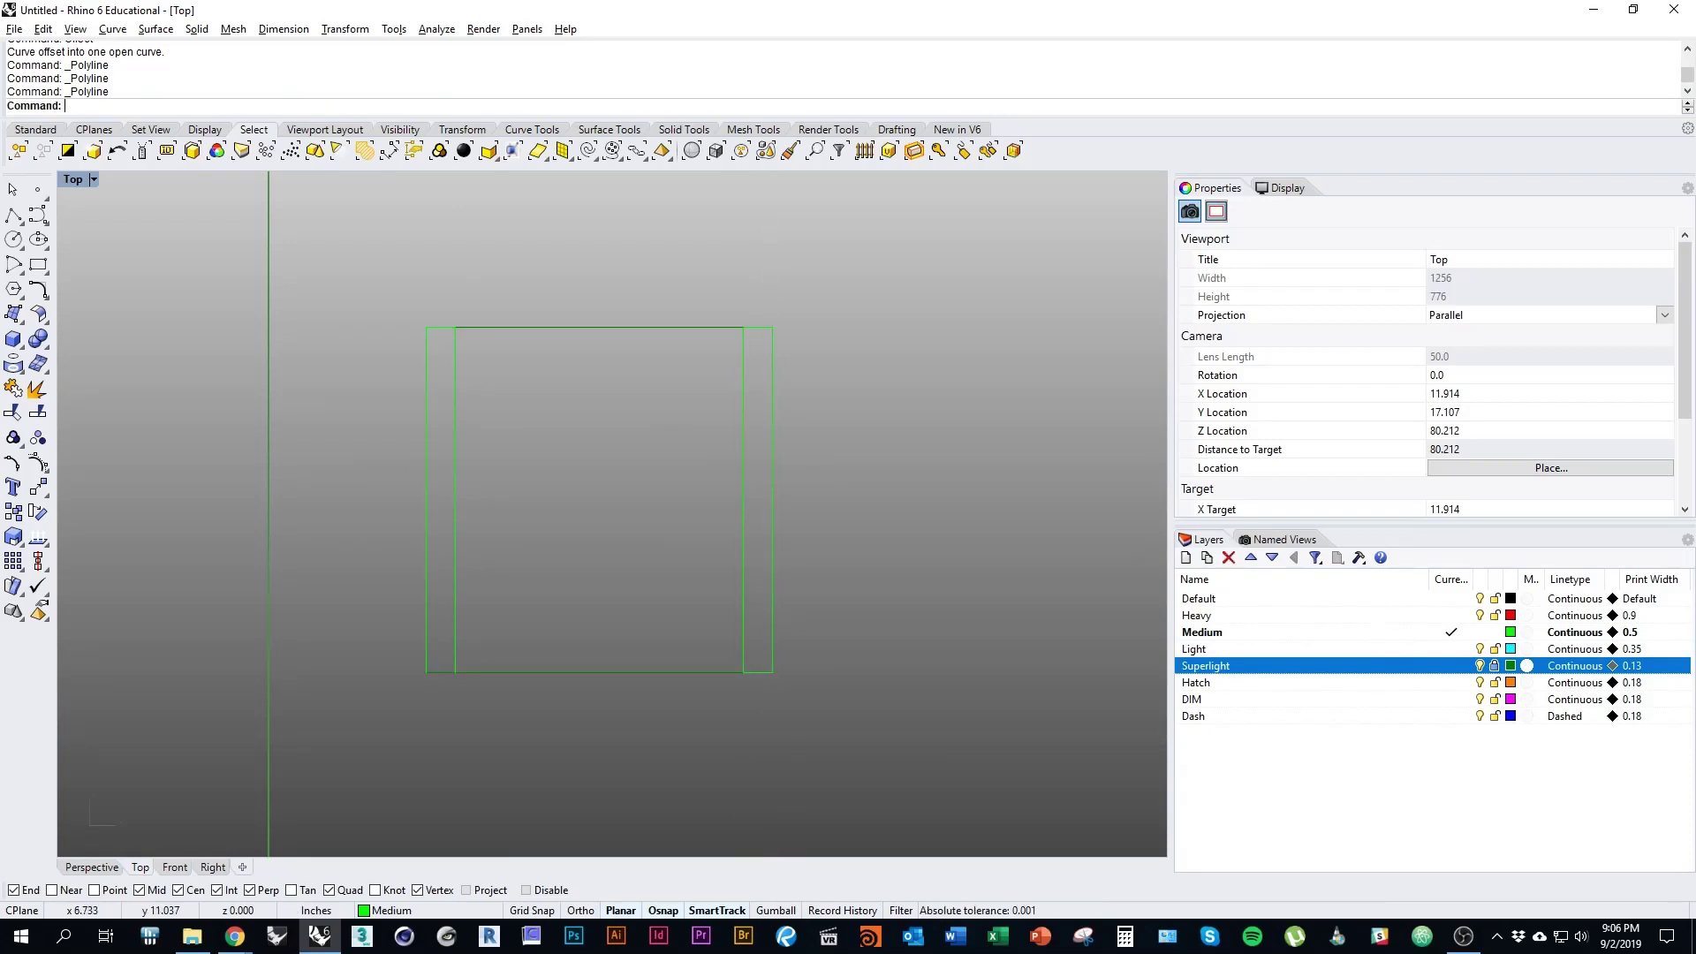
left_click(426, 672)
left_click(455, 672)
key("space")
mouse_move(672, 744)
right_mouse_down()
mouse_move(748, 713)
mouse_move(649, 766)
right_mouse_up()
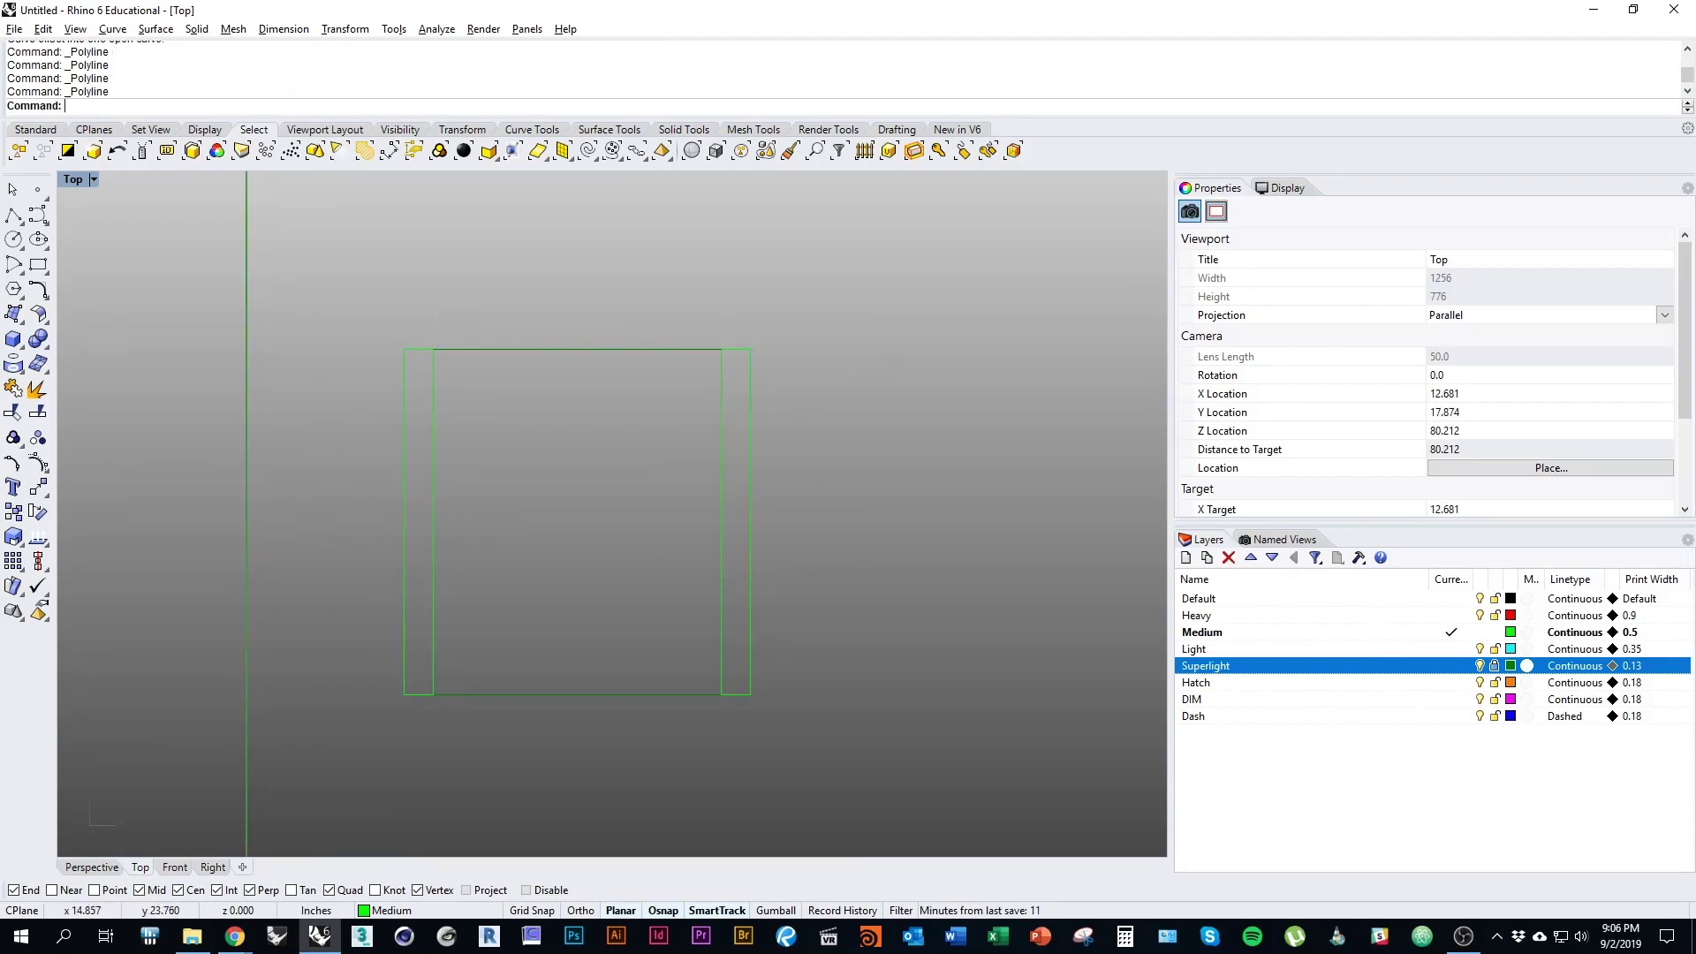
Step: Check the steel frame drawing in the Chrome assignment document, then draw the lower connecting line between the tubes' inner edges on the Light layer
key("alt+Tab")
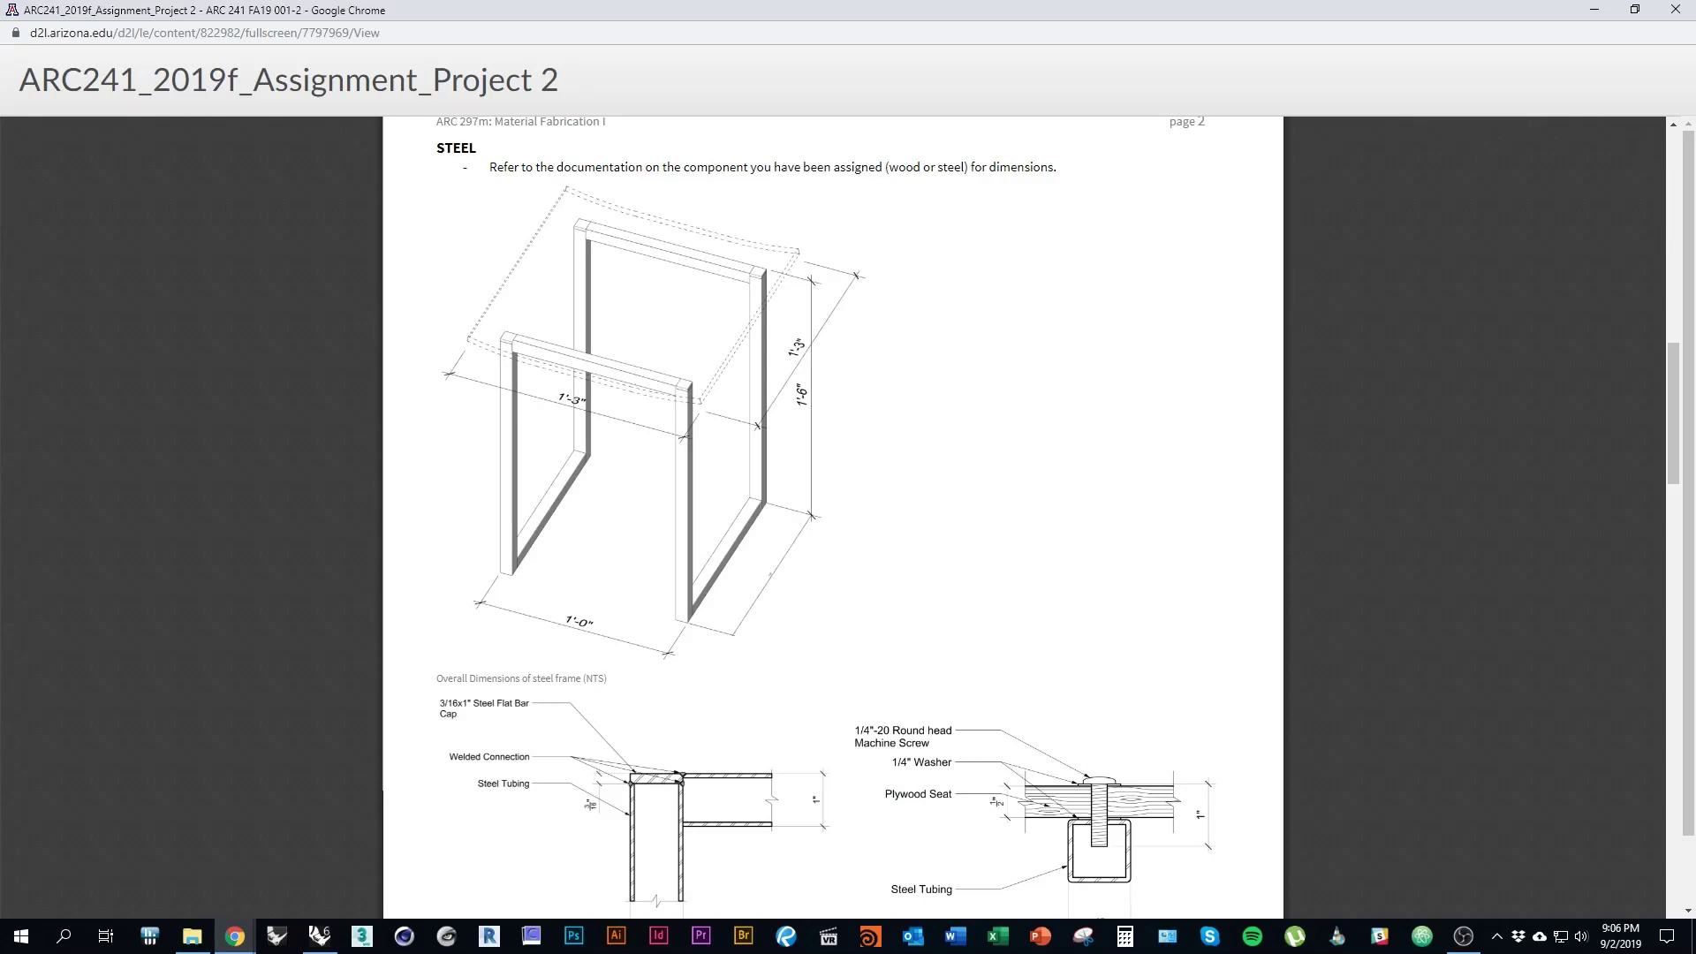
key("alt+Tab")
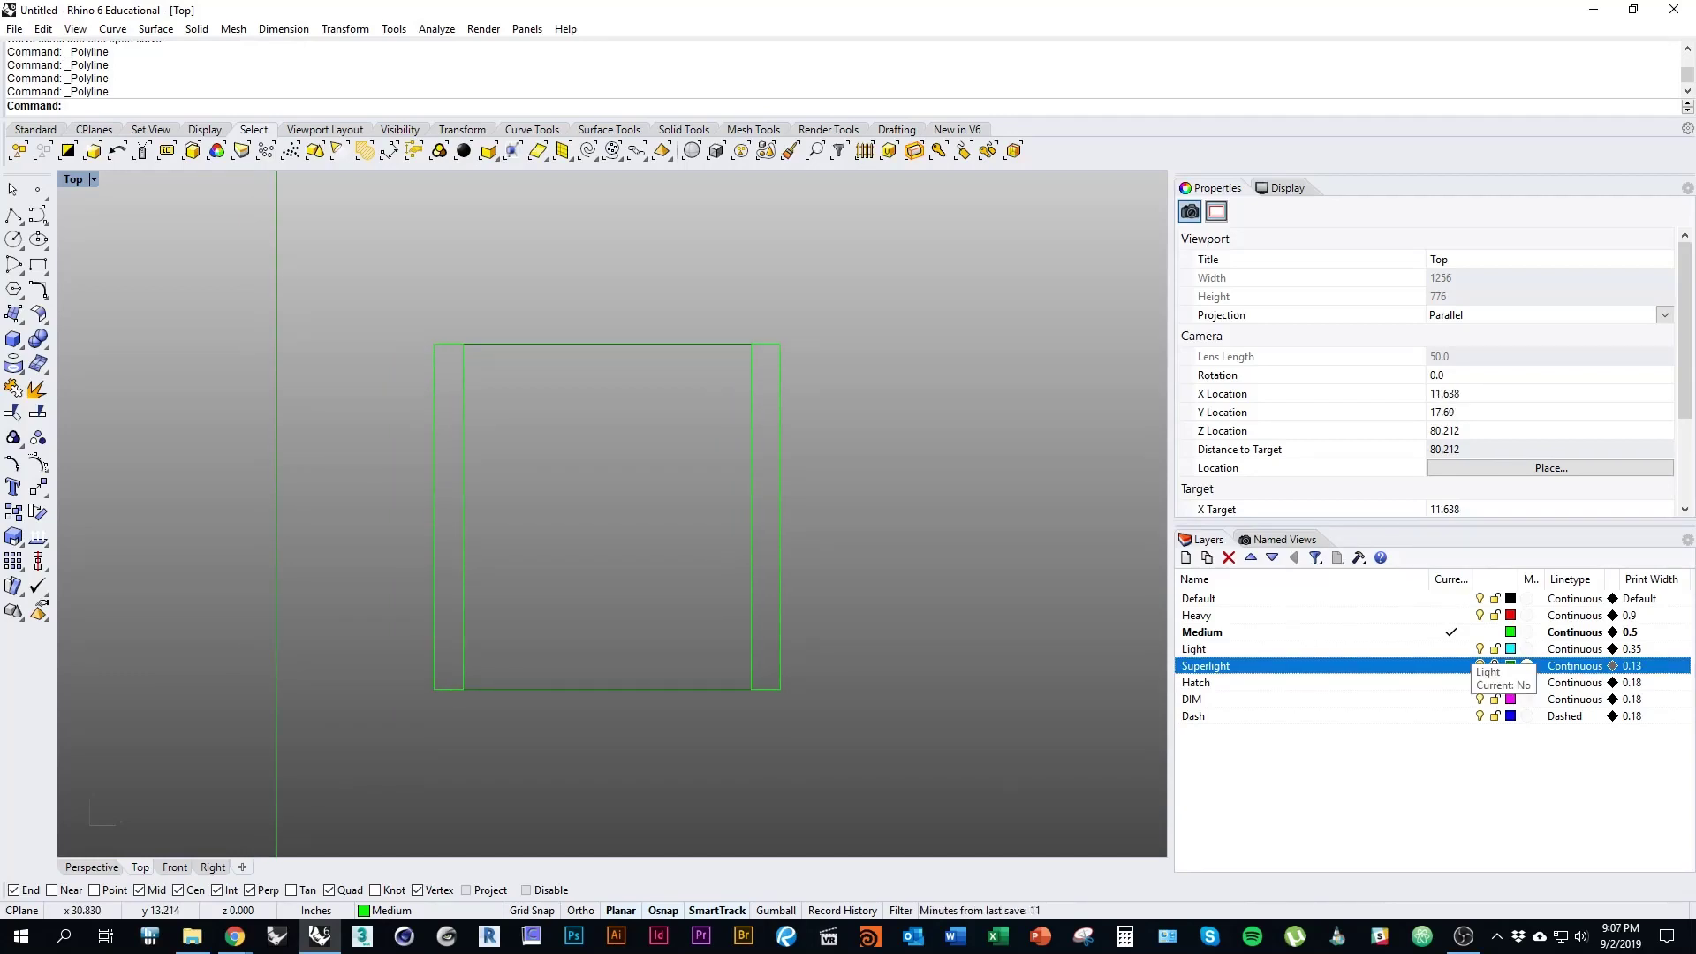
left_click(1451, 649)
right_click_drag(751, 643, 852, 649)
right_click(855, 742)
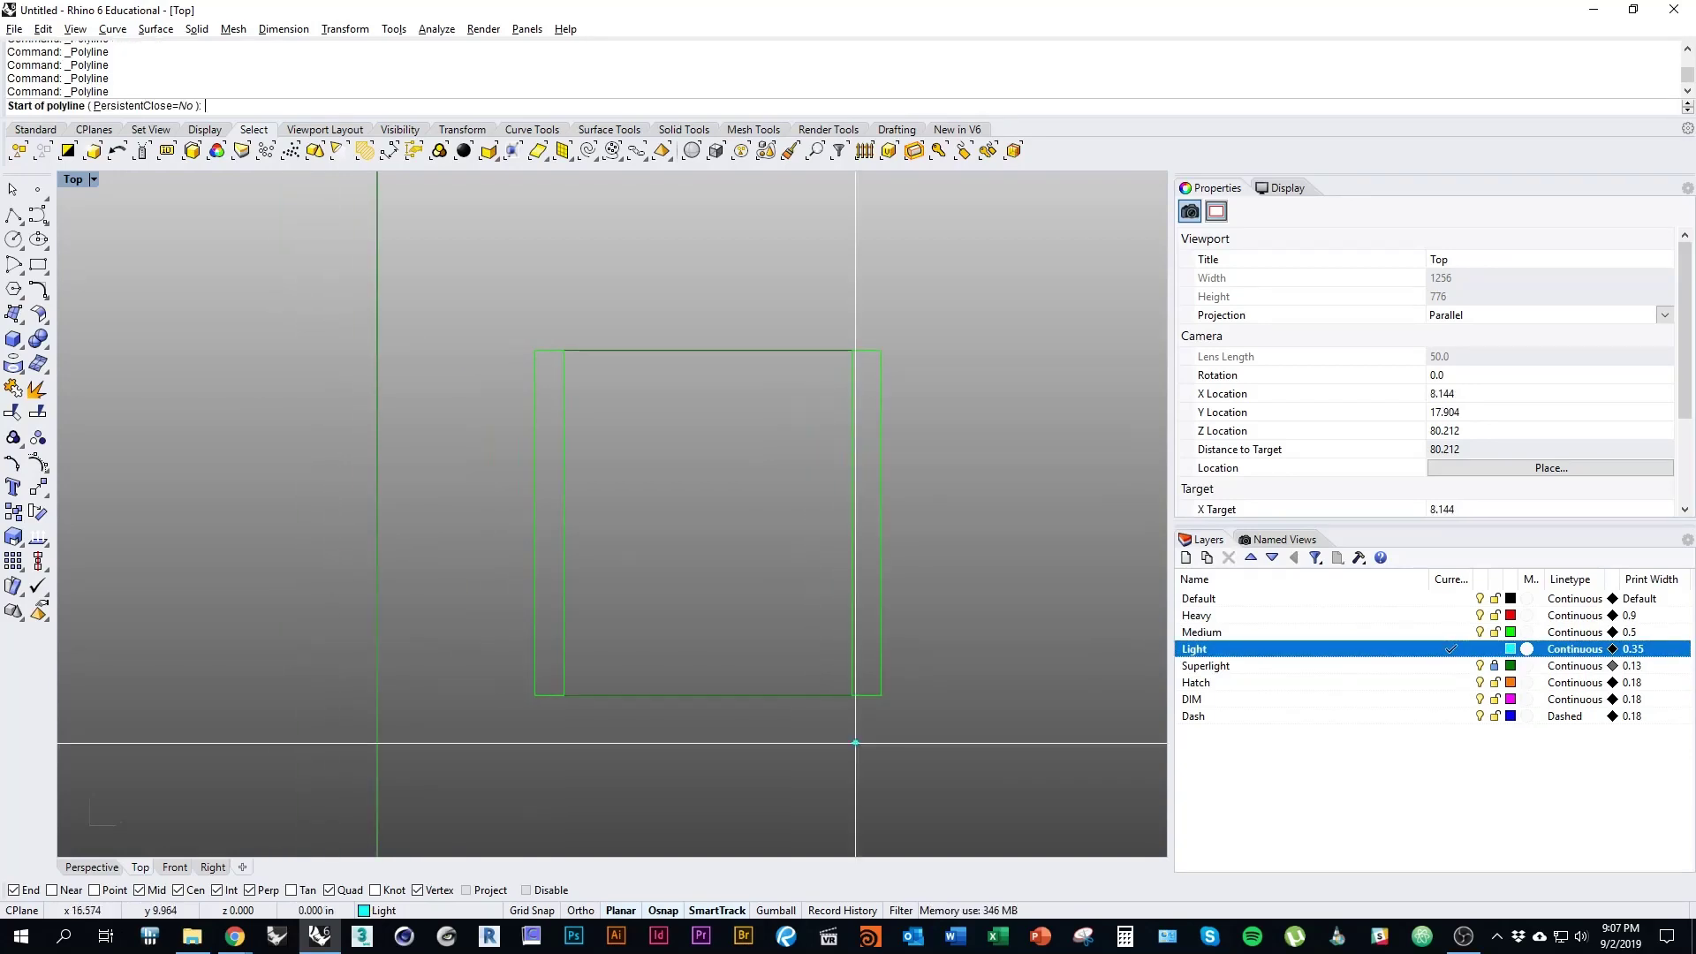
left_click(851, 695)
left_click(564, 696)
right_click(681, 795)
Step: Draw the upper connecting line between the inner top corners of the two vertical tubes
right_click(781, 469)
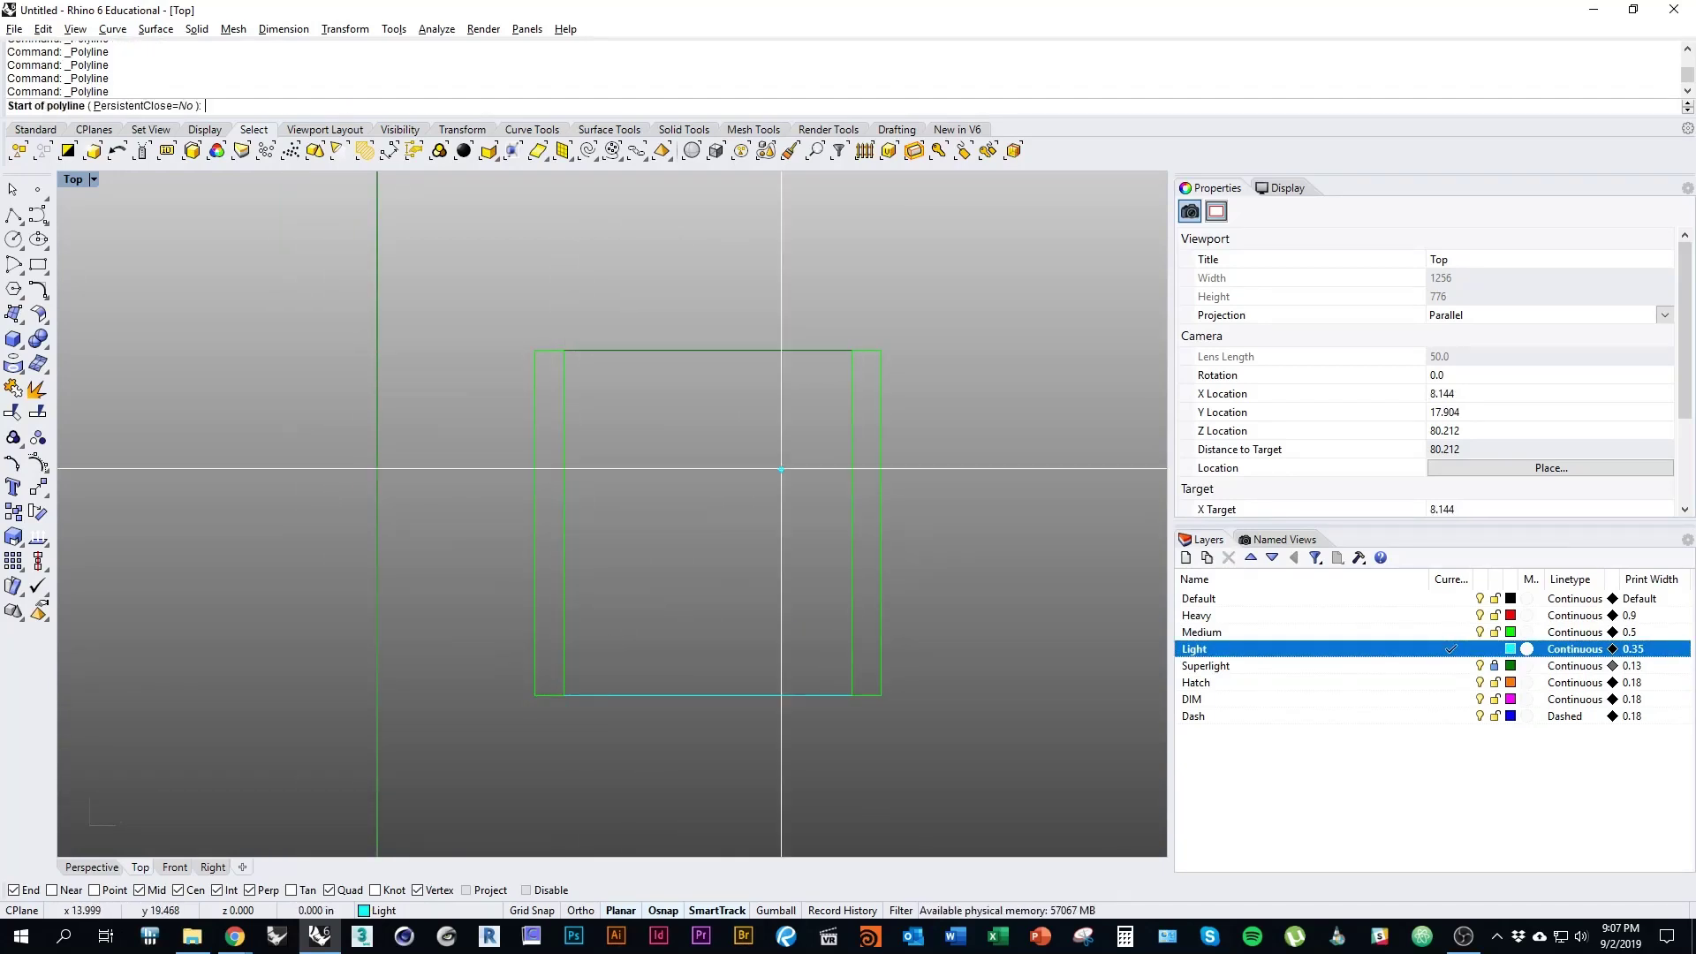
left_click(852, 350)
left_click(563, 351)
key("Return")
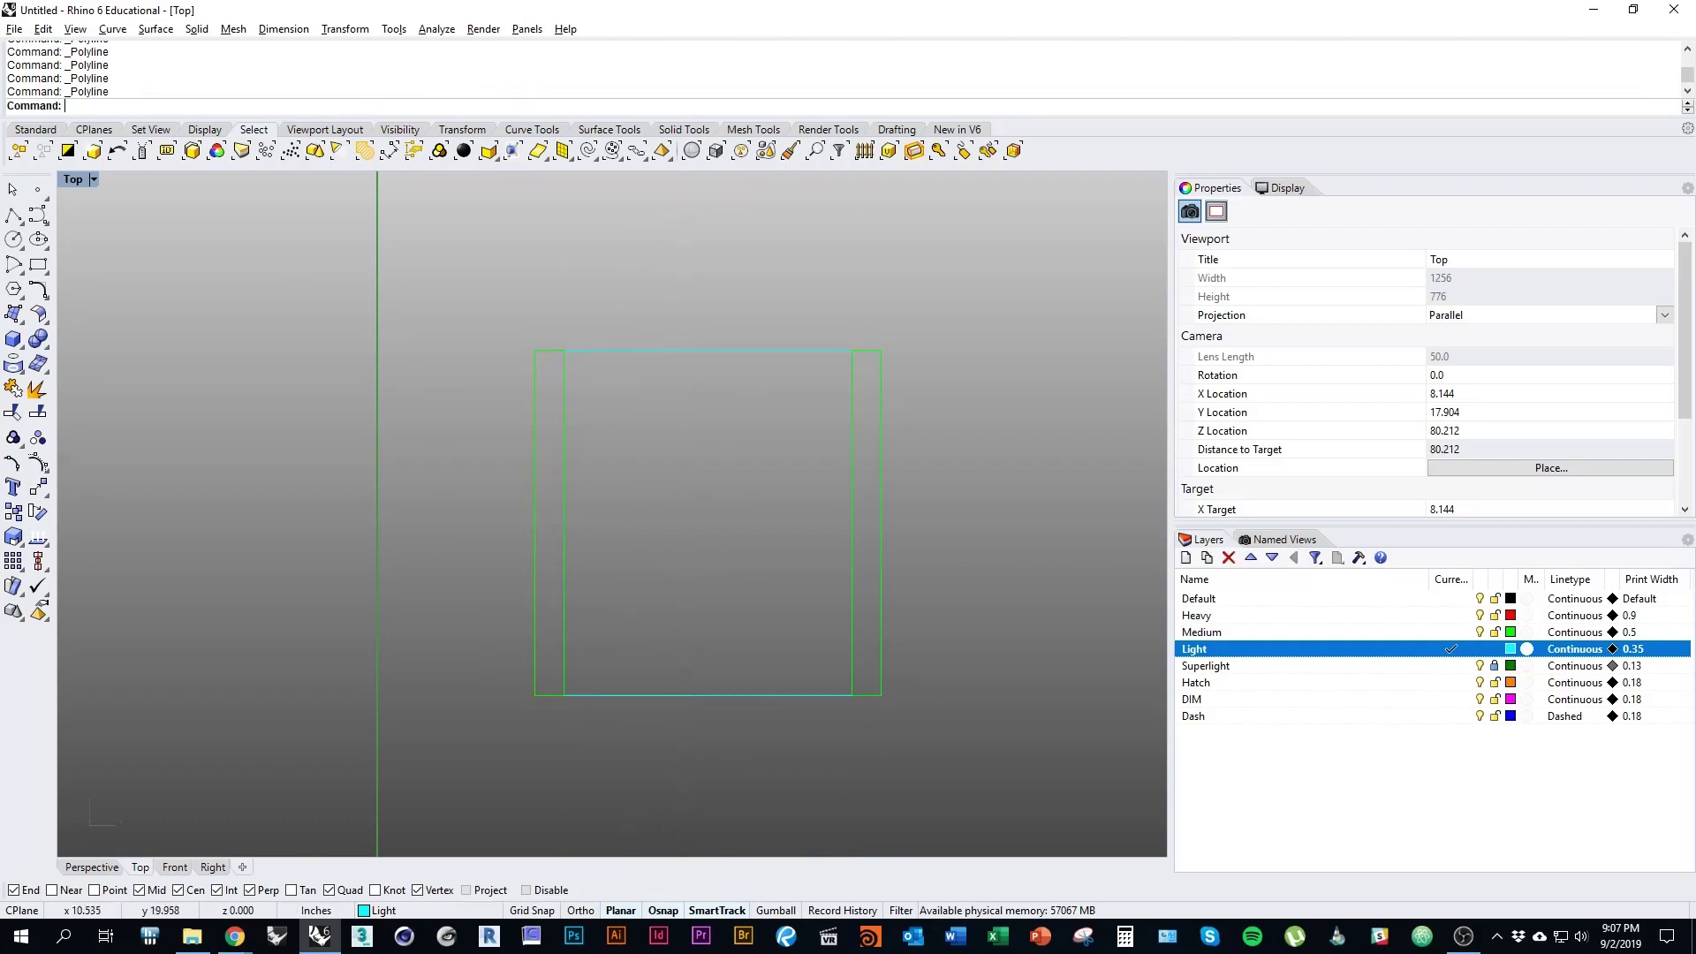
right_click_drag(681, 454, 555, 461)
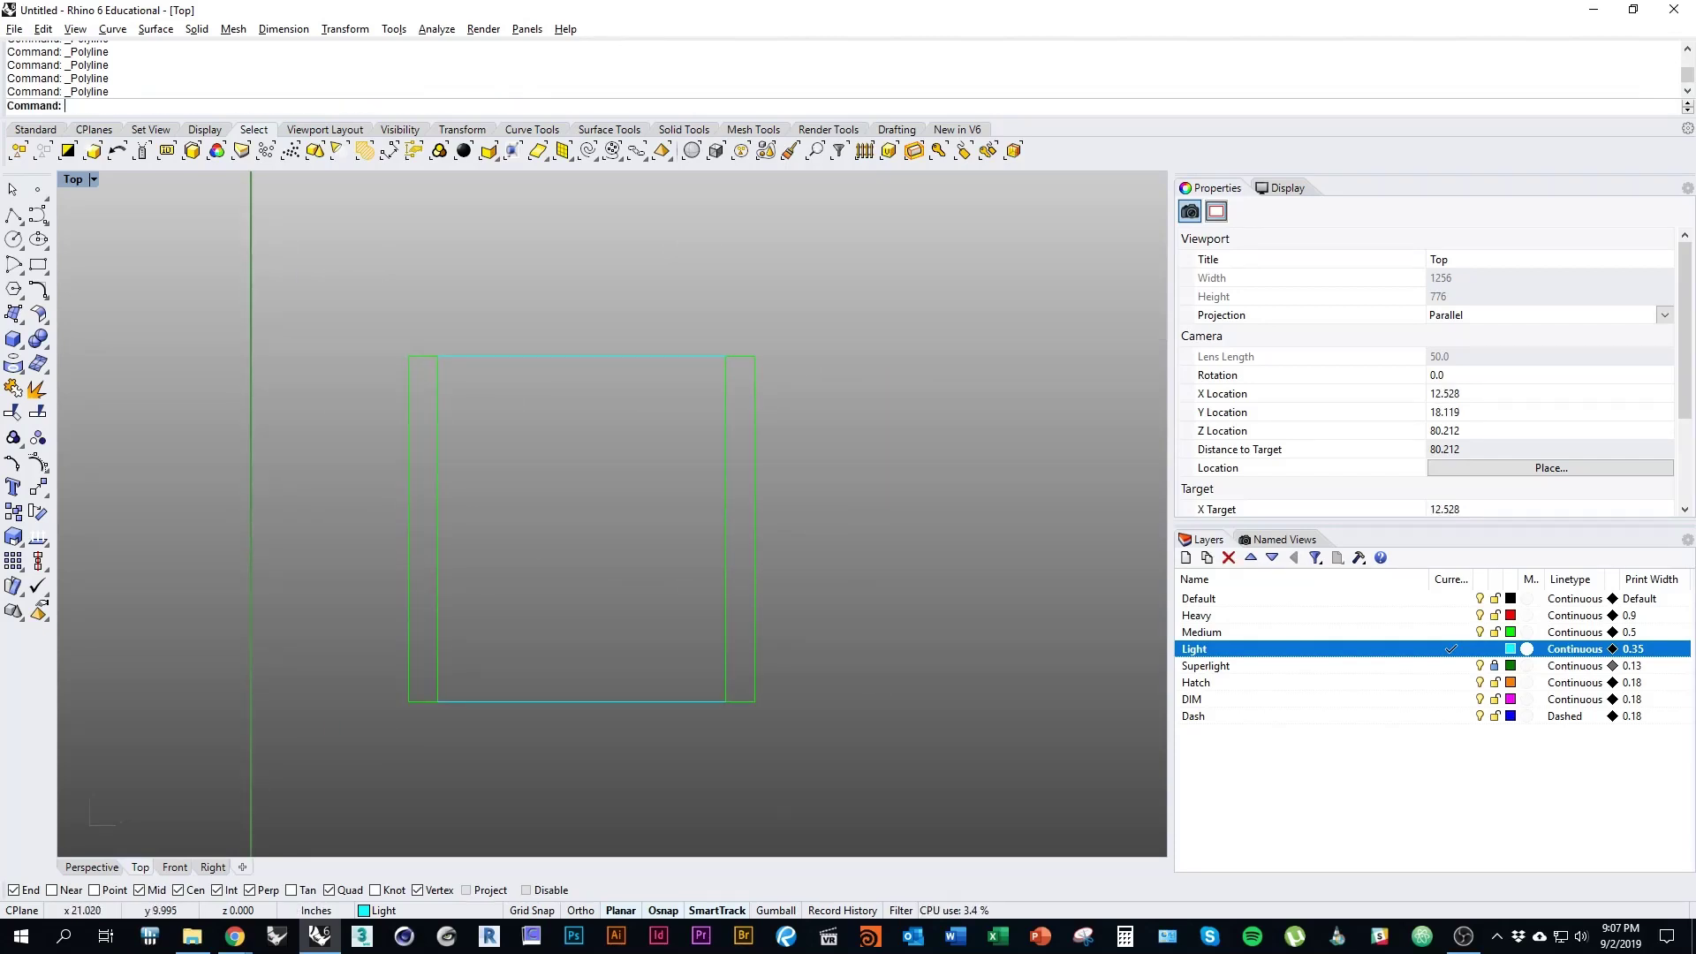
right_click_drag(751, 345, 779, 334)
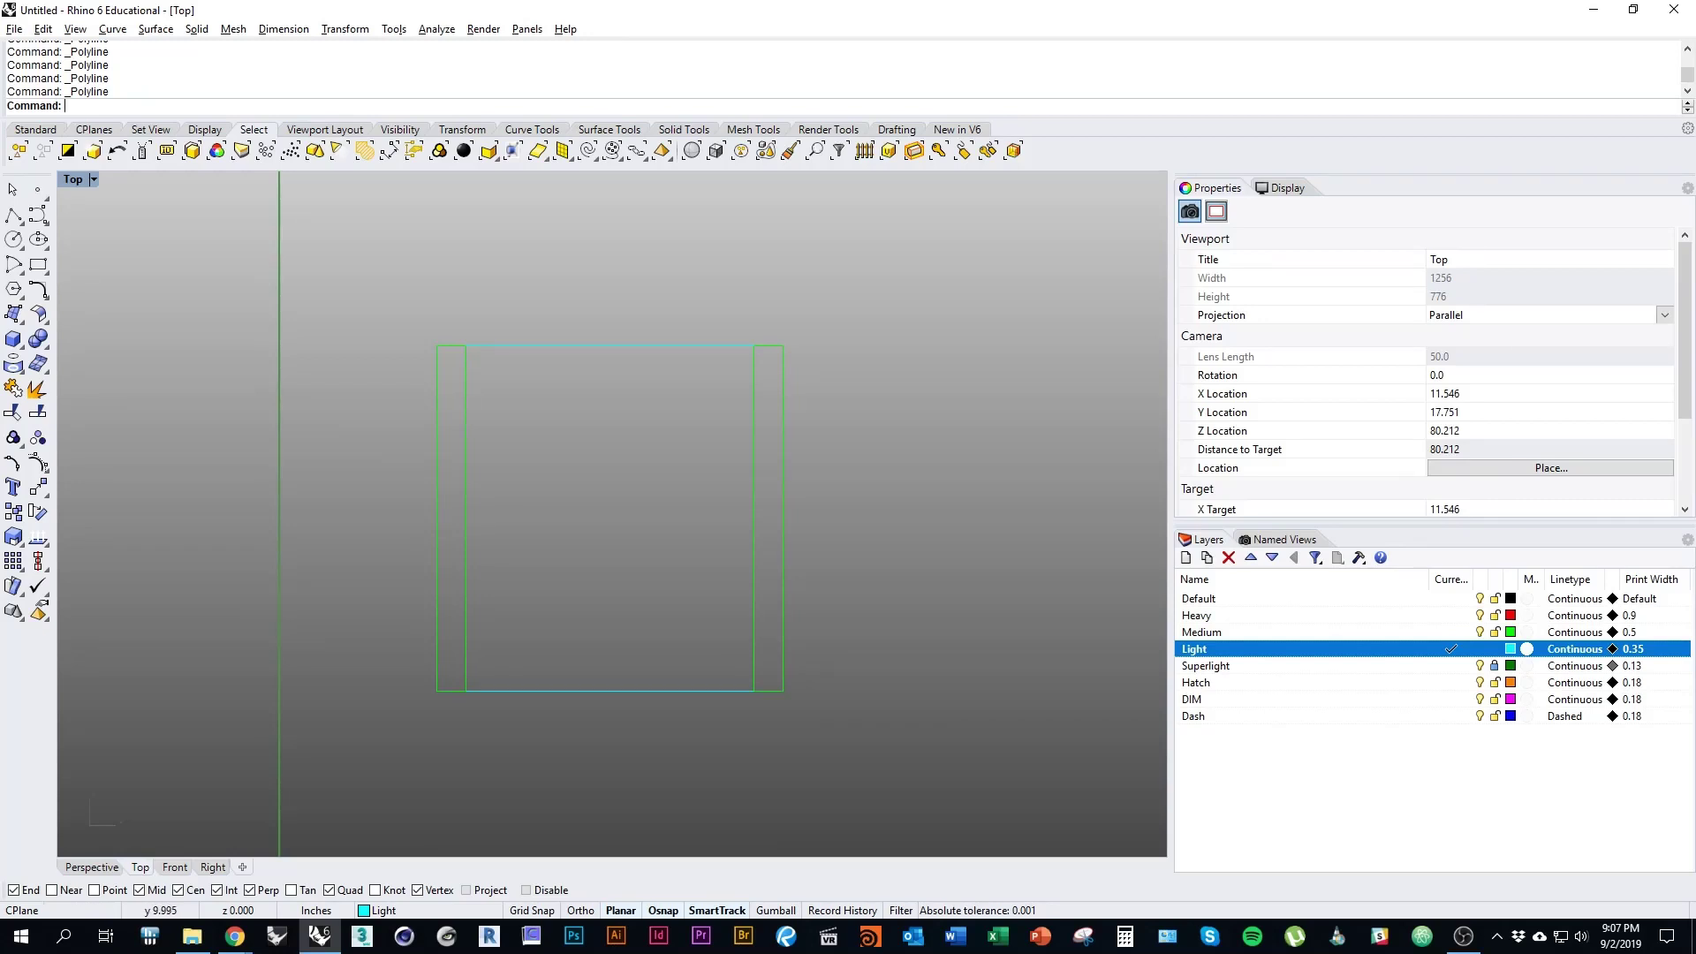
Step: Offset the lower and upper connecting lines 1 inch inward to form the two horizontal tubes
left_click_drag(629, 742, 576, 666)
type("Offset")
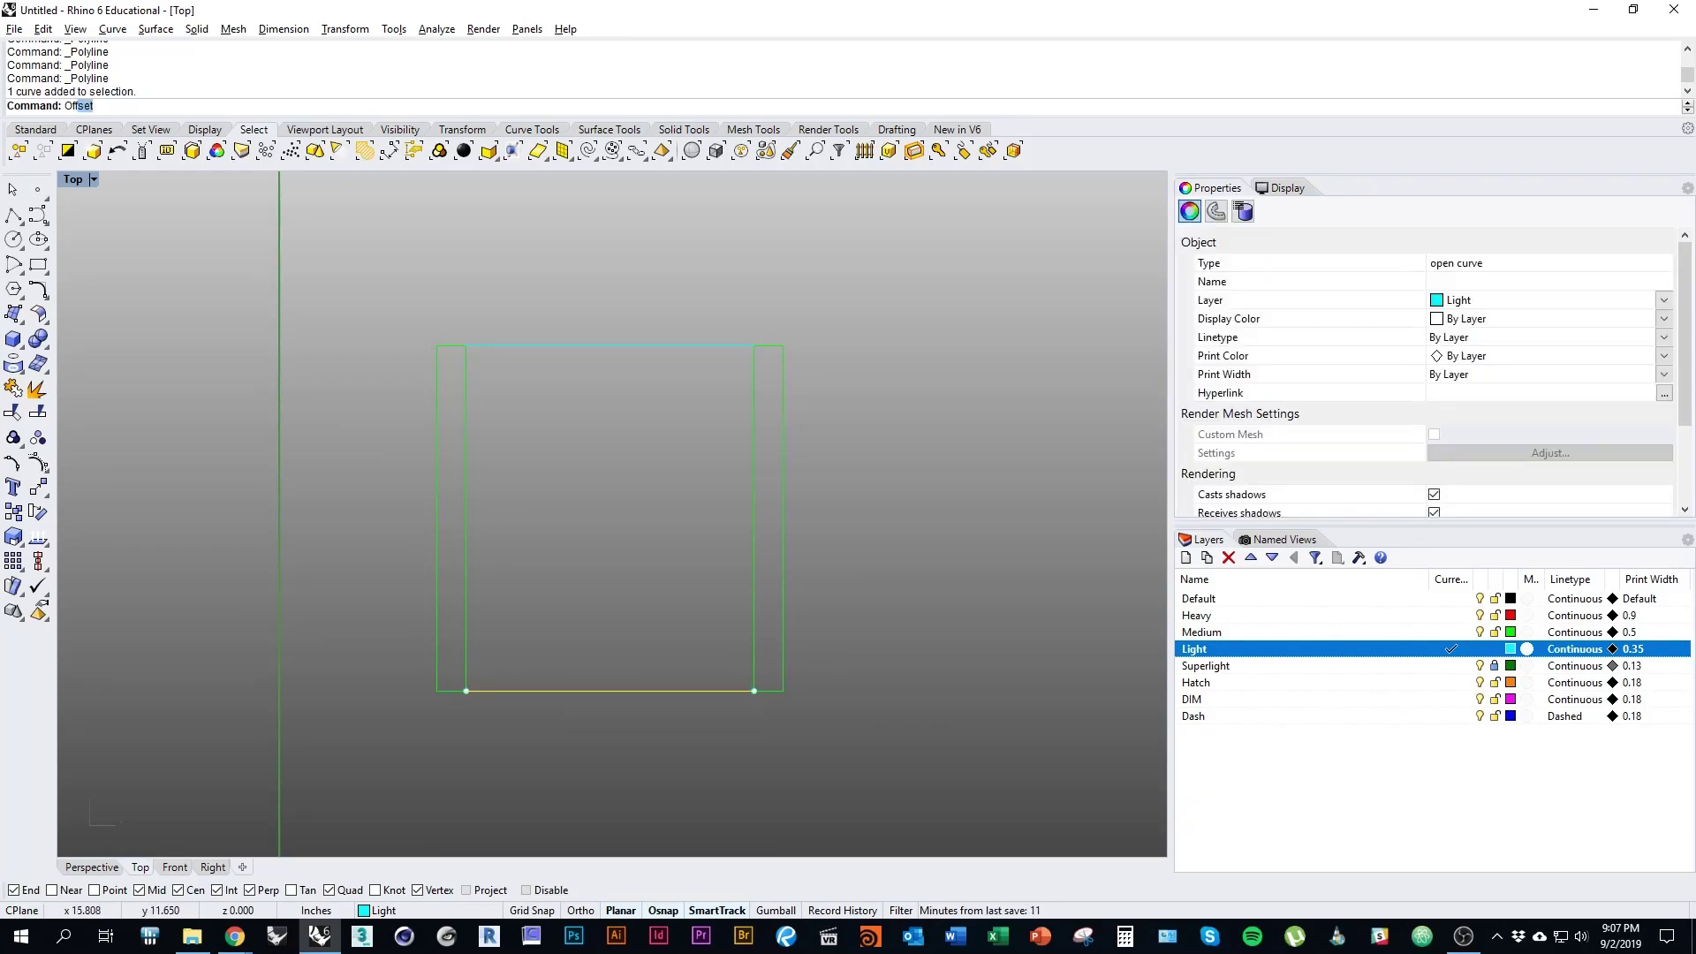
key("Return")
left_click(712, 670)
left_click(639, 346)
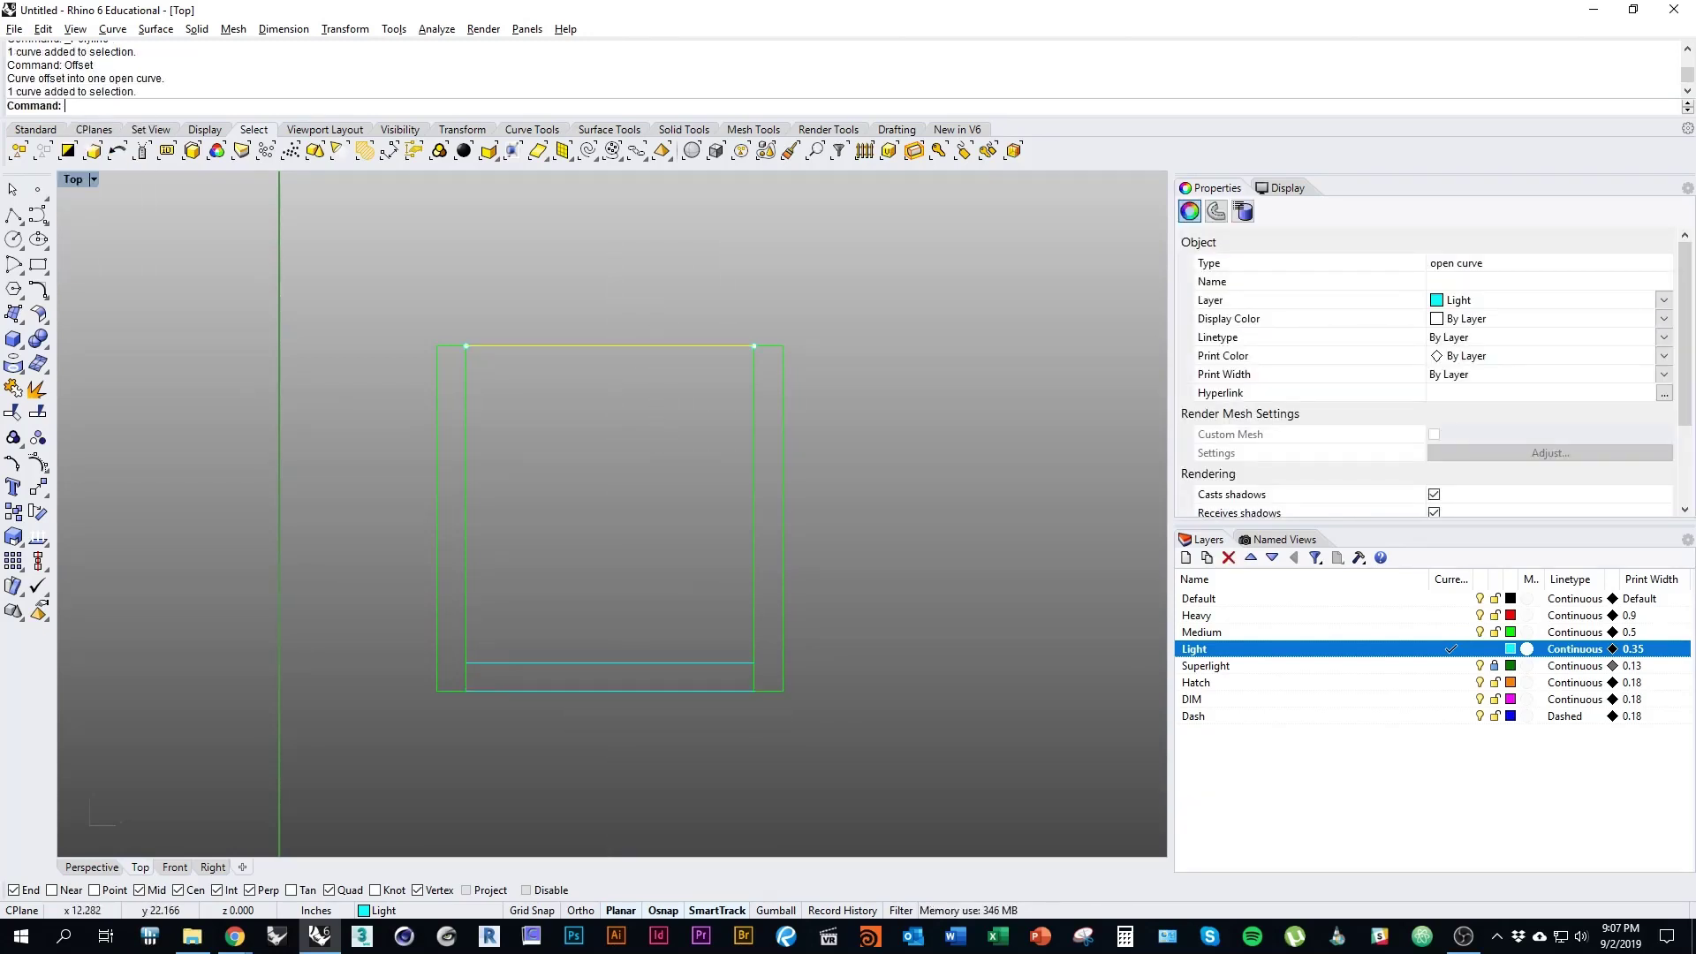
key("Return")
left_click(639, 560)
right_click_drag(719, 612, 757, 586)
key("Escape")
right_click_drag(671, 481, 621, 526)
Step: Check the frame drawing in the Chrome assignment document, then extend the upper tube's inner edge across the right tube with a short polyline
key("alt+Tab")
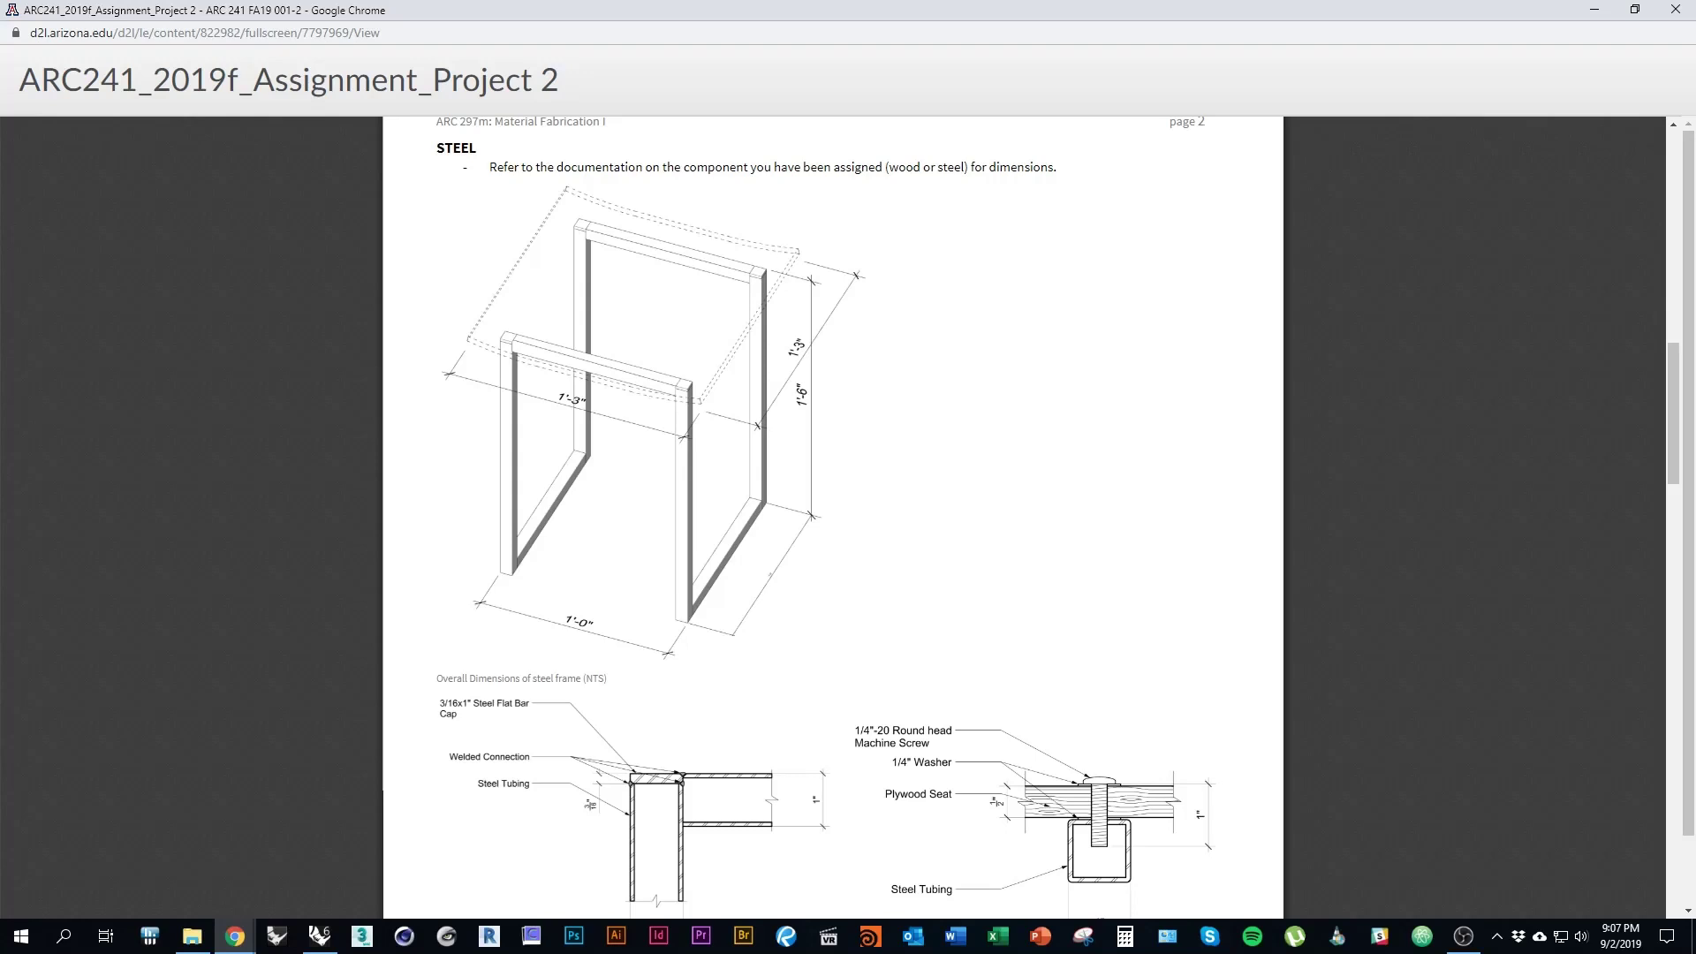
key("alt+Tab")
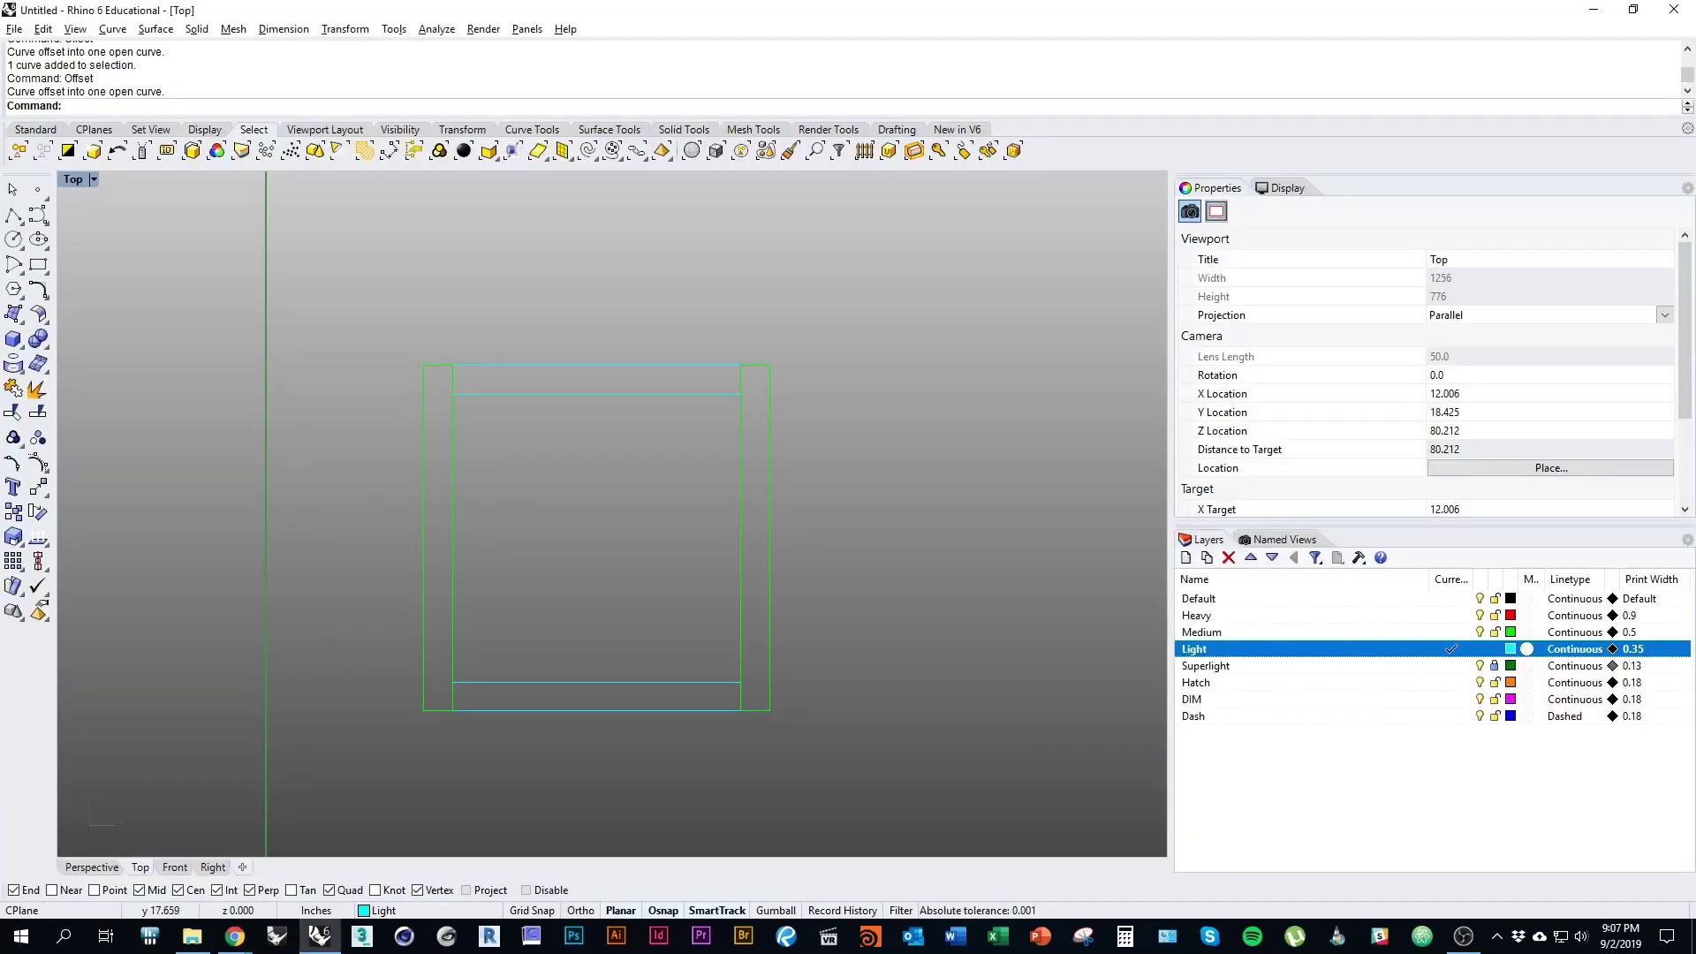
right_click_drag(868, 647, 792, 662)
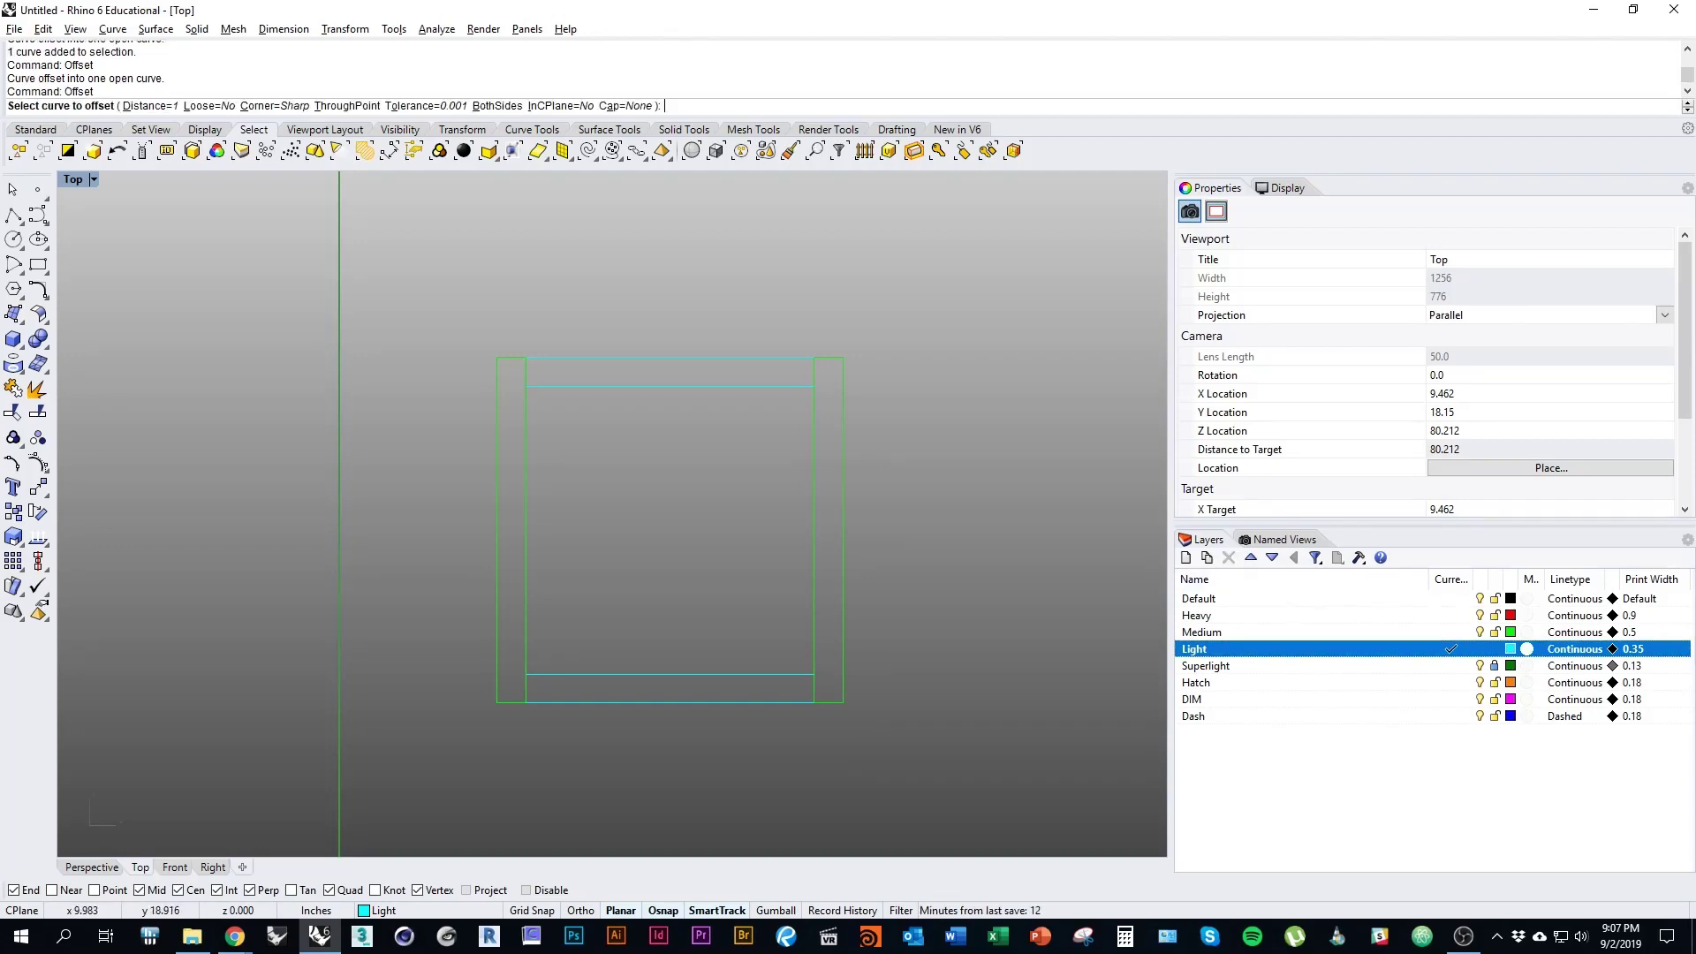
left_click(13, 215)
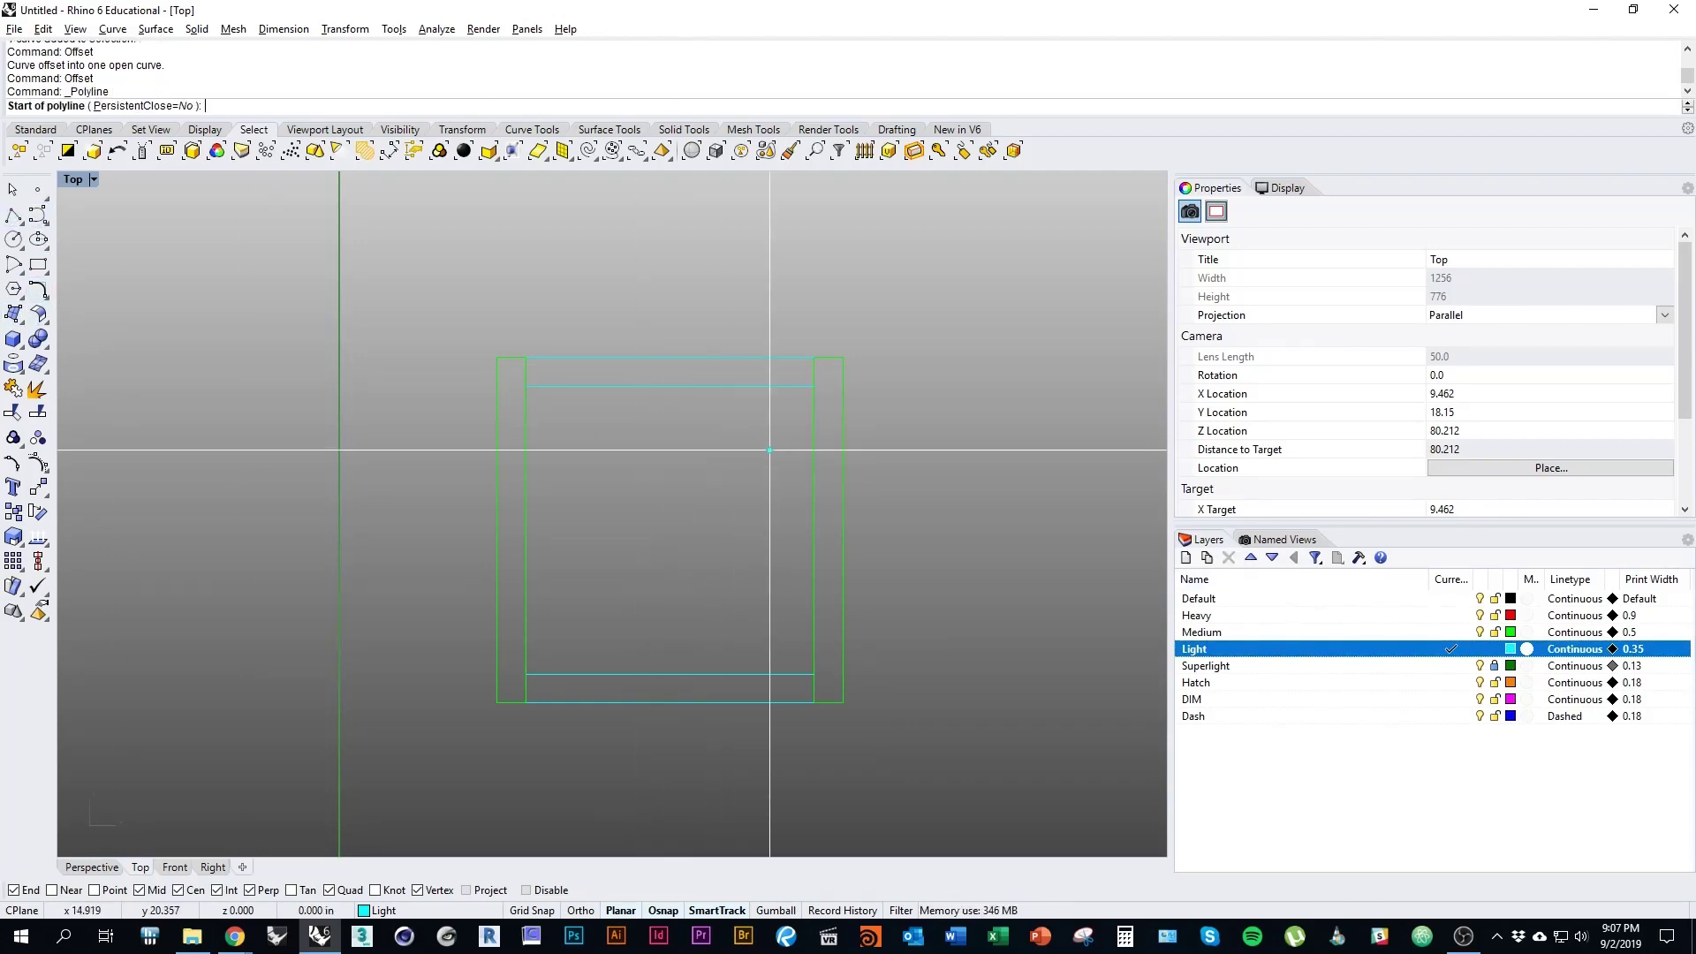
scroll(769, 450, "up", 4)
left_click(623, 426)
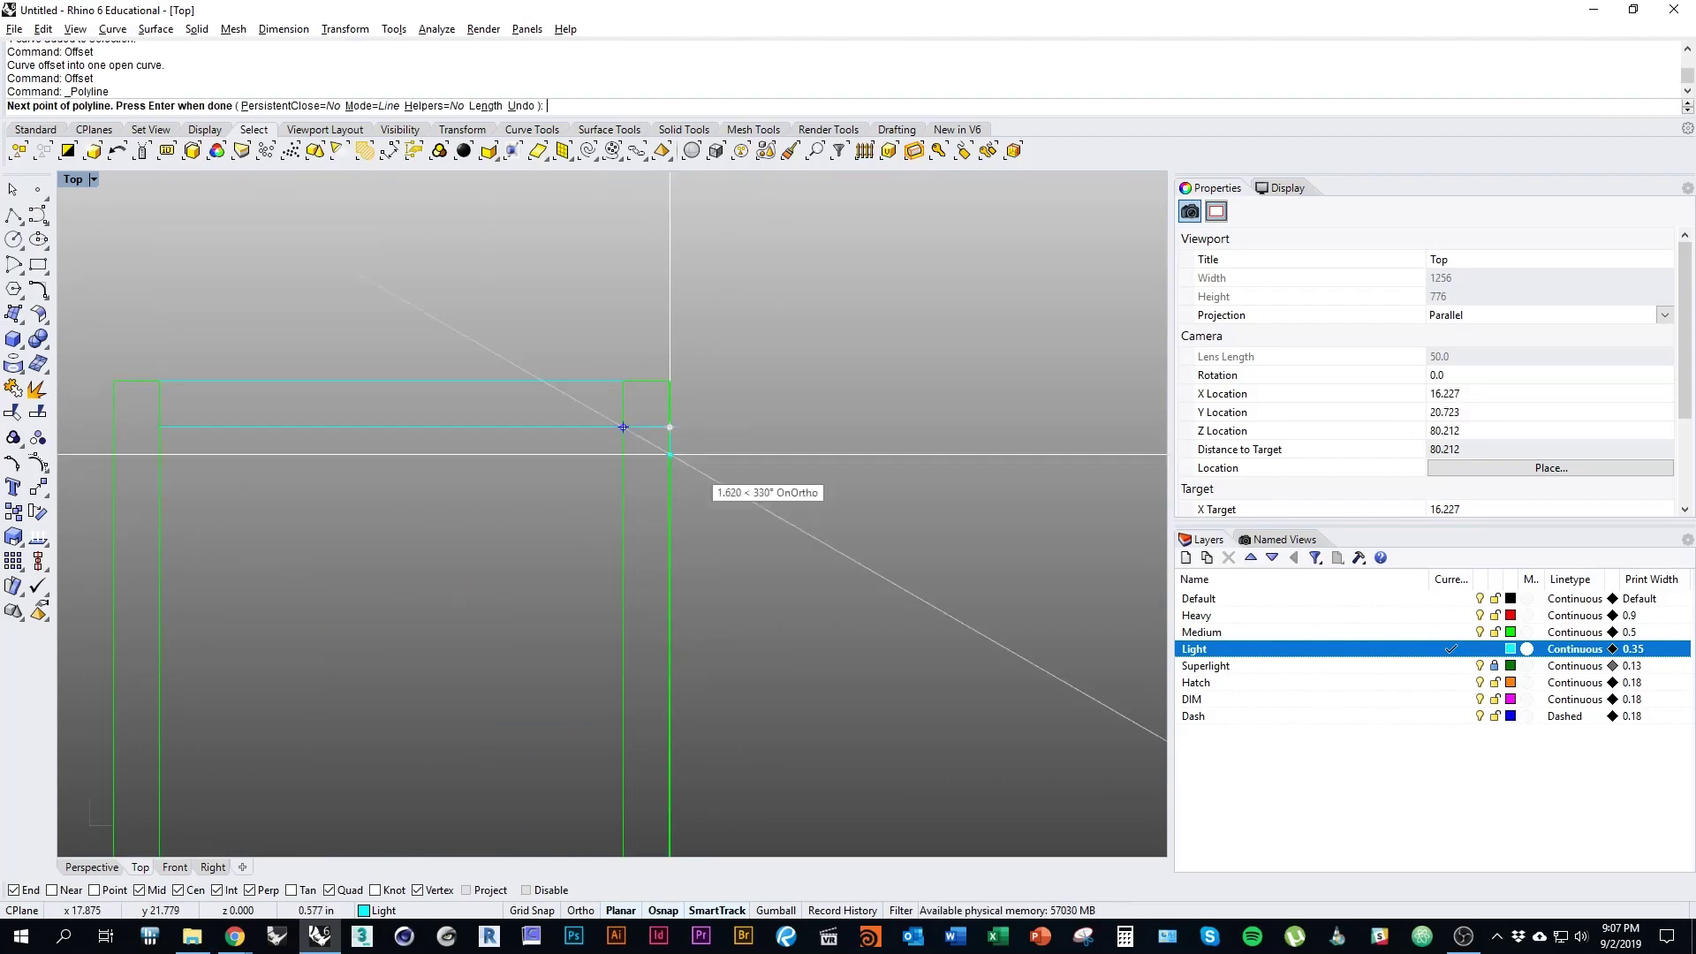
key("Escape")
Step: Draw a short polyline across the left tube in line with the upper horizontal tube's inner edge
right_click_drag(346, 441, 698, 462)
right_click(488, 443)
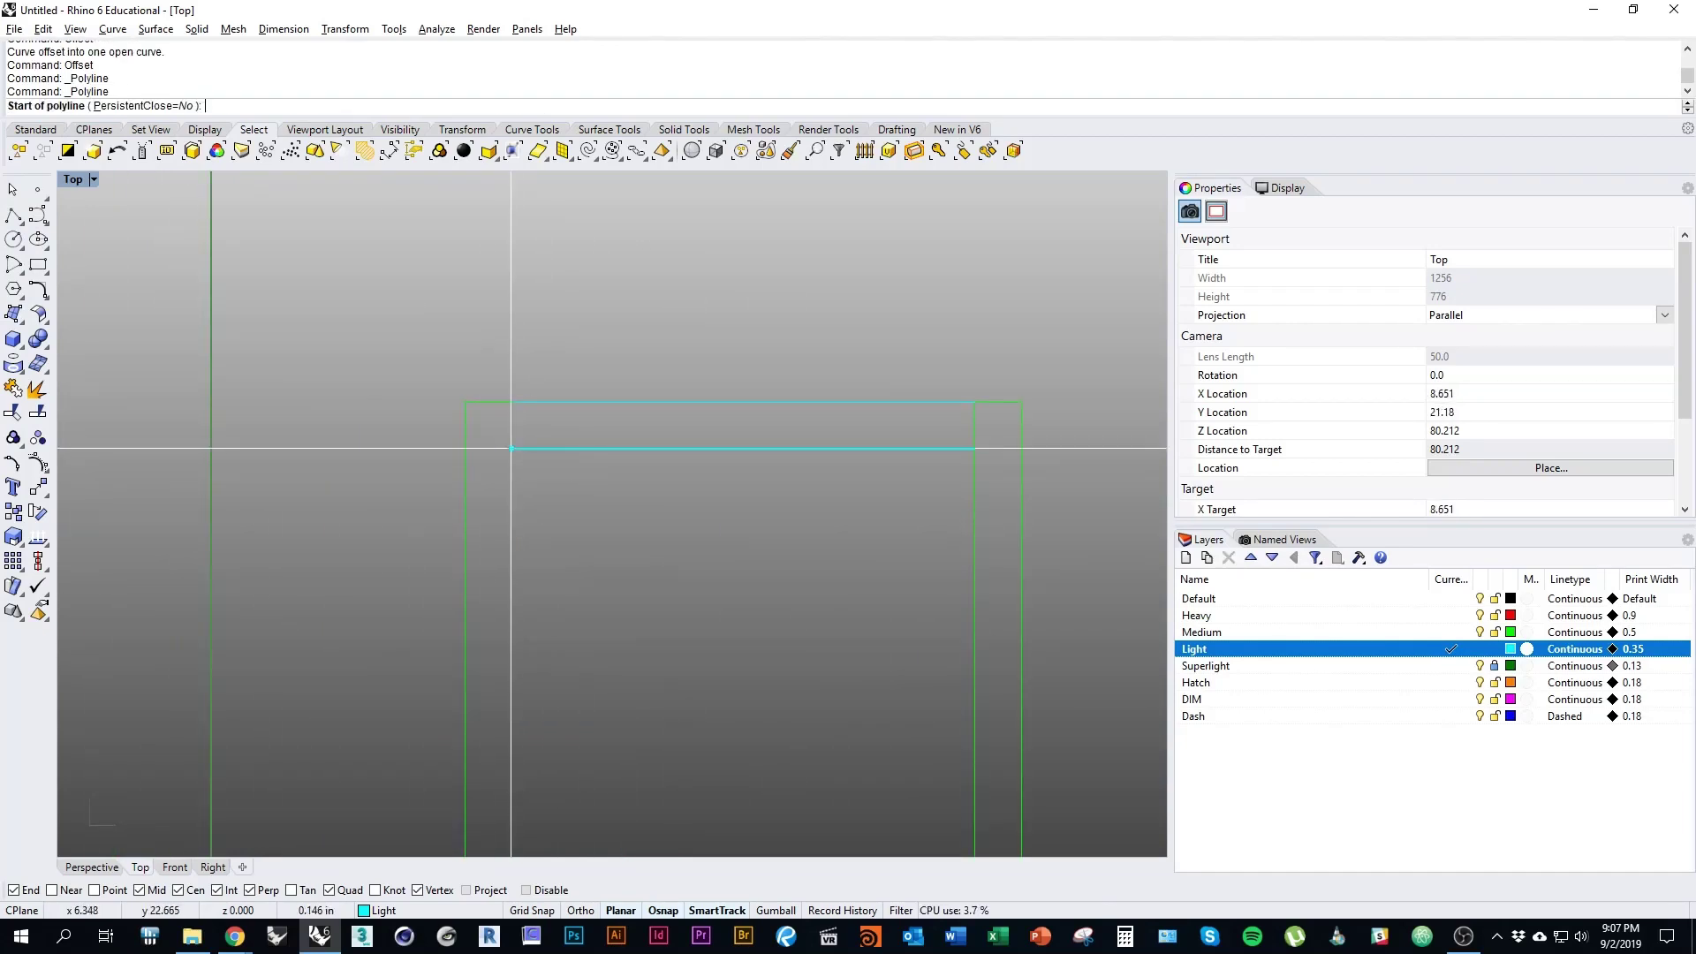
left_click(510, 448)
left_click(465, 448)
right_click(575, 548)
Step: Draw a short polyline across the left tube in line with the lower horizontal tube's inner edge
right_click_drag(589, 614, 659, 322)
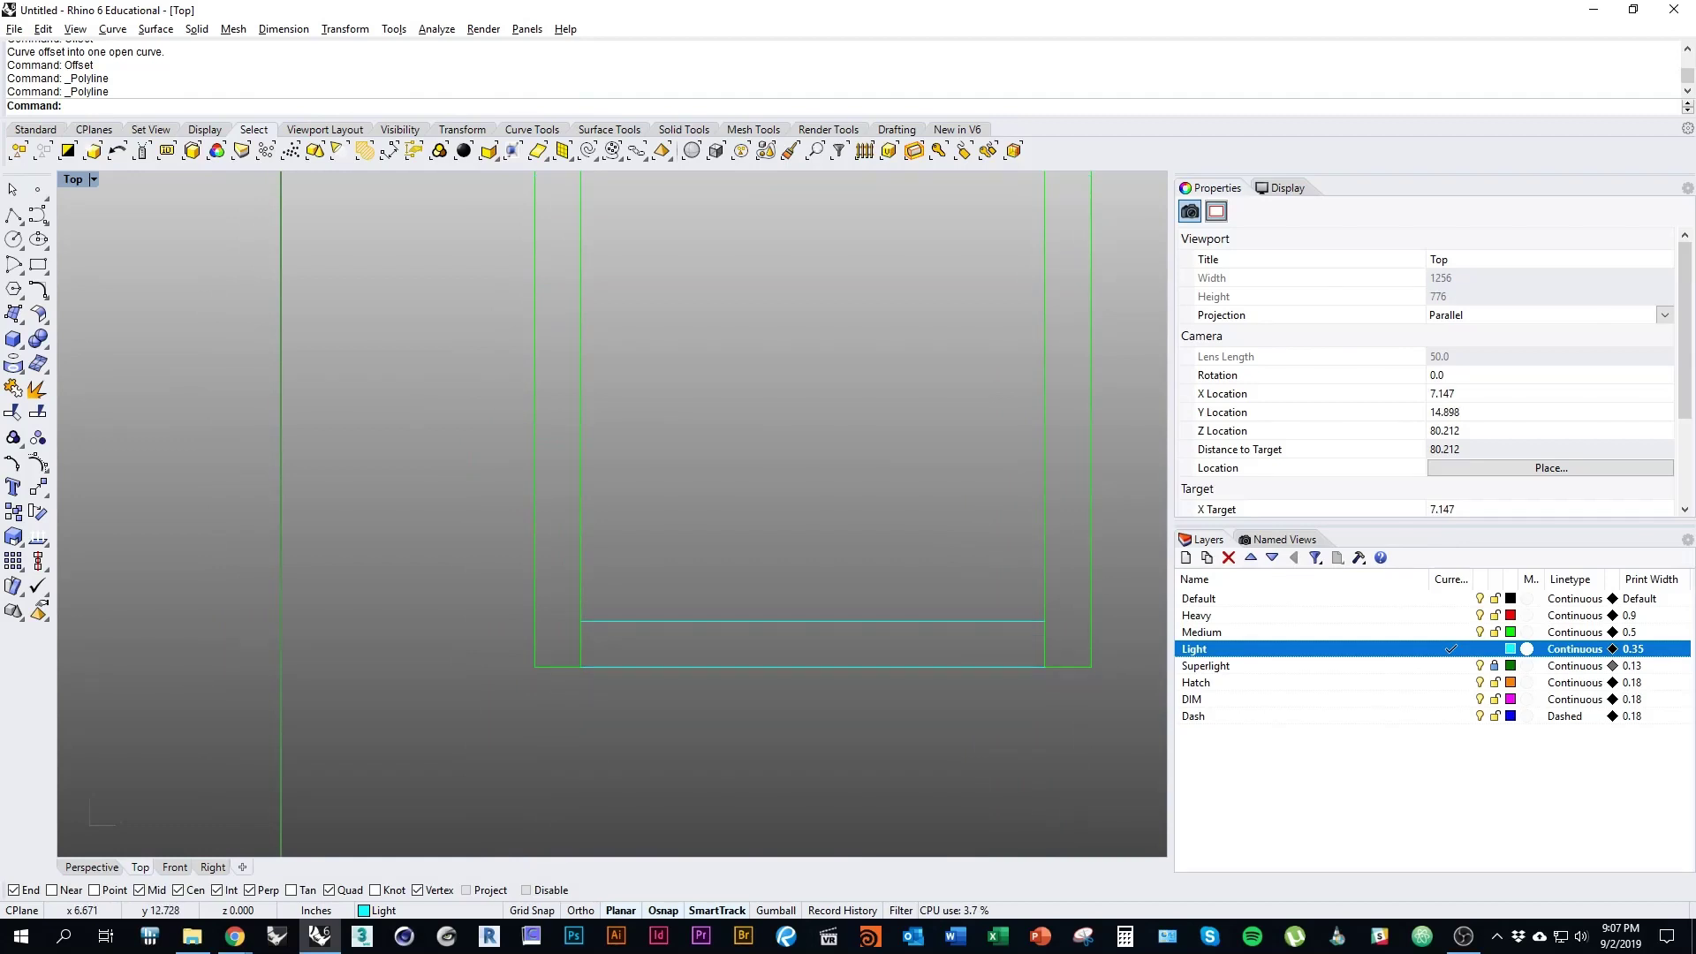
right_click(590, 614)
left_click(581, 621)
left_click(534, 621)
right_click(653, 623)
Step: Draw a short polyline across the right tube in line with the lower horizontal tube's inner edge
right_click_drag(928, 612, 734, 605)
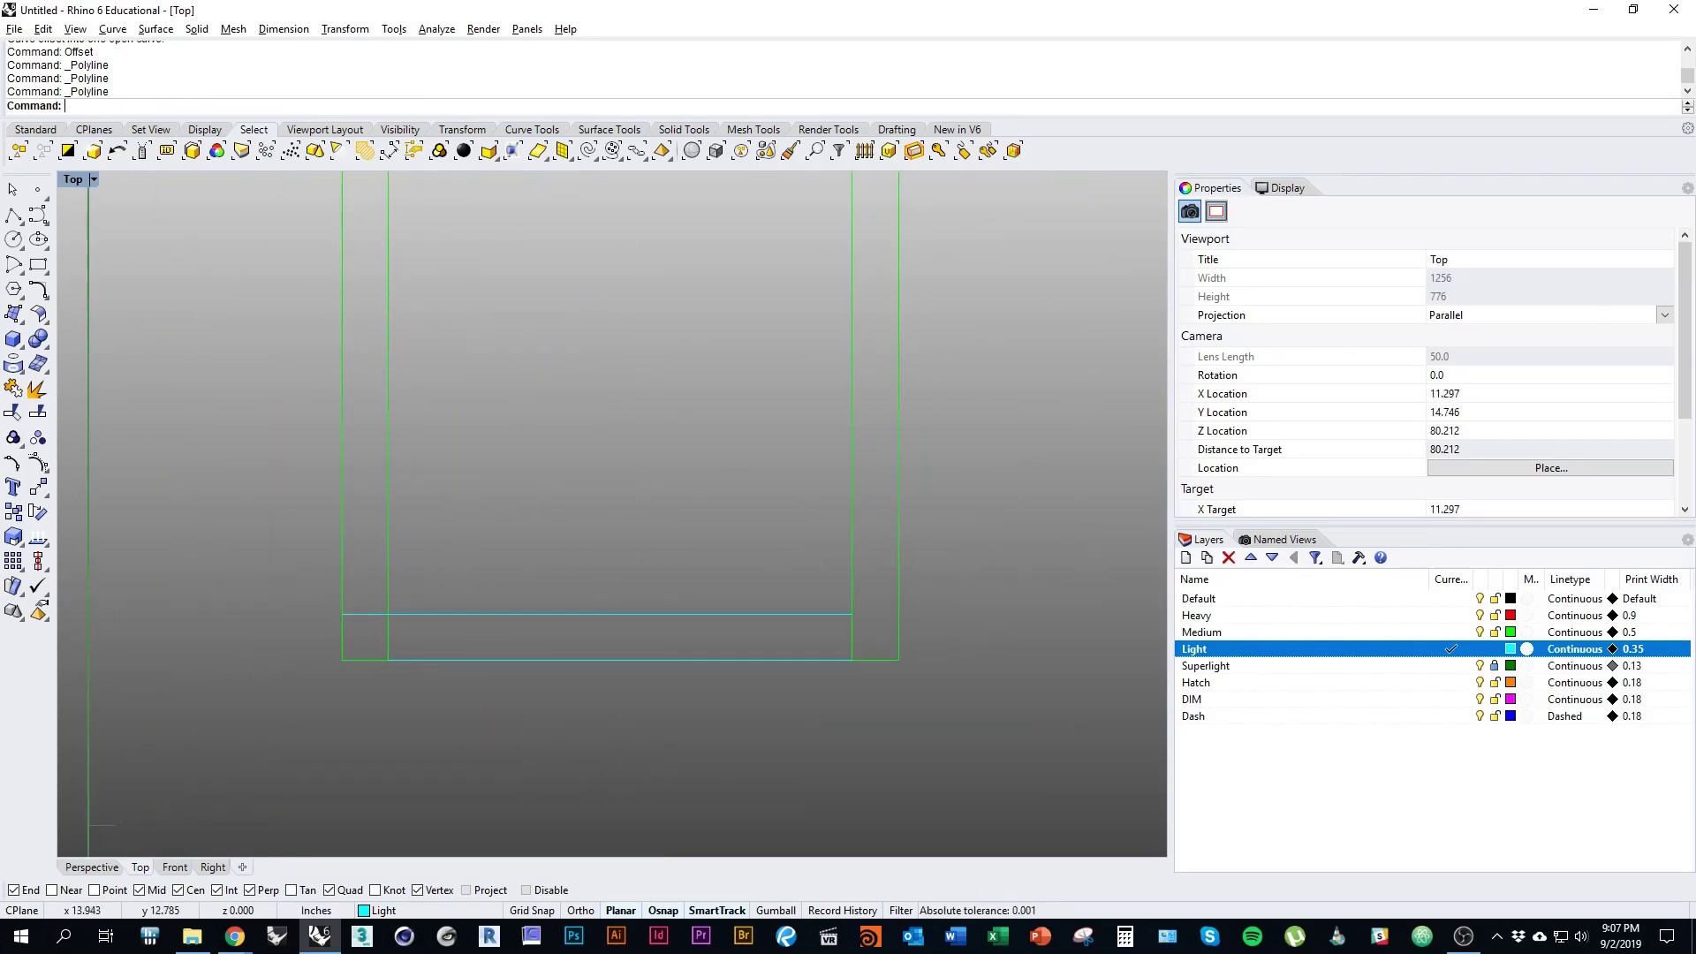
key("Return")
left_click(851, 614)
left_click(898, 614)
key("Return")
right_click_drag(719, 435, 668, 511)
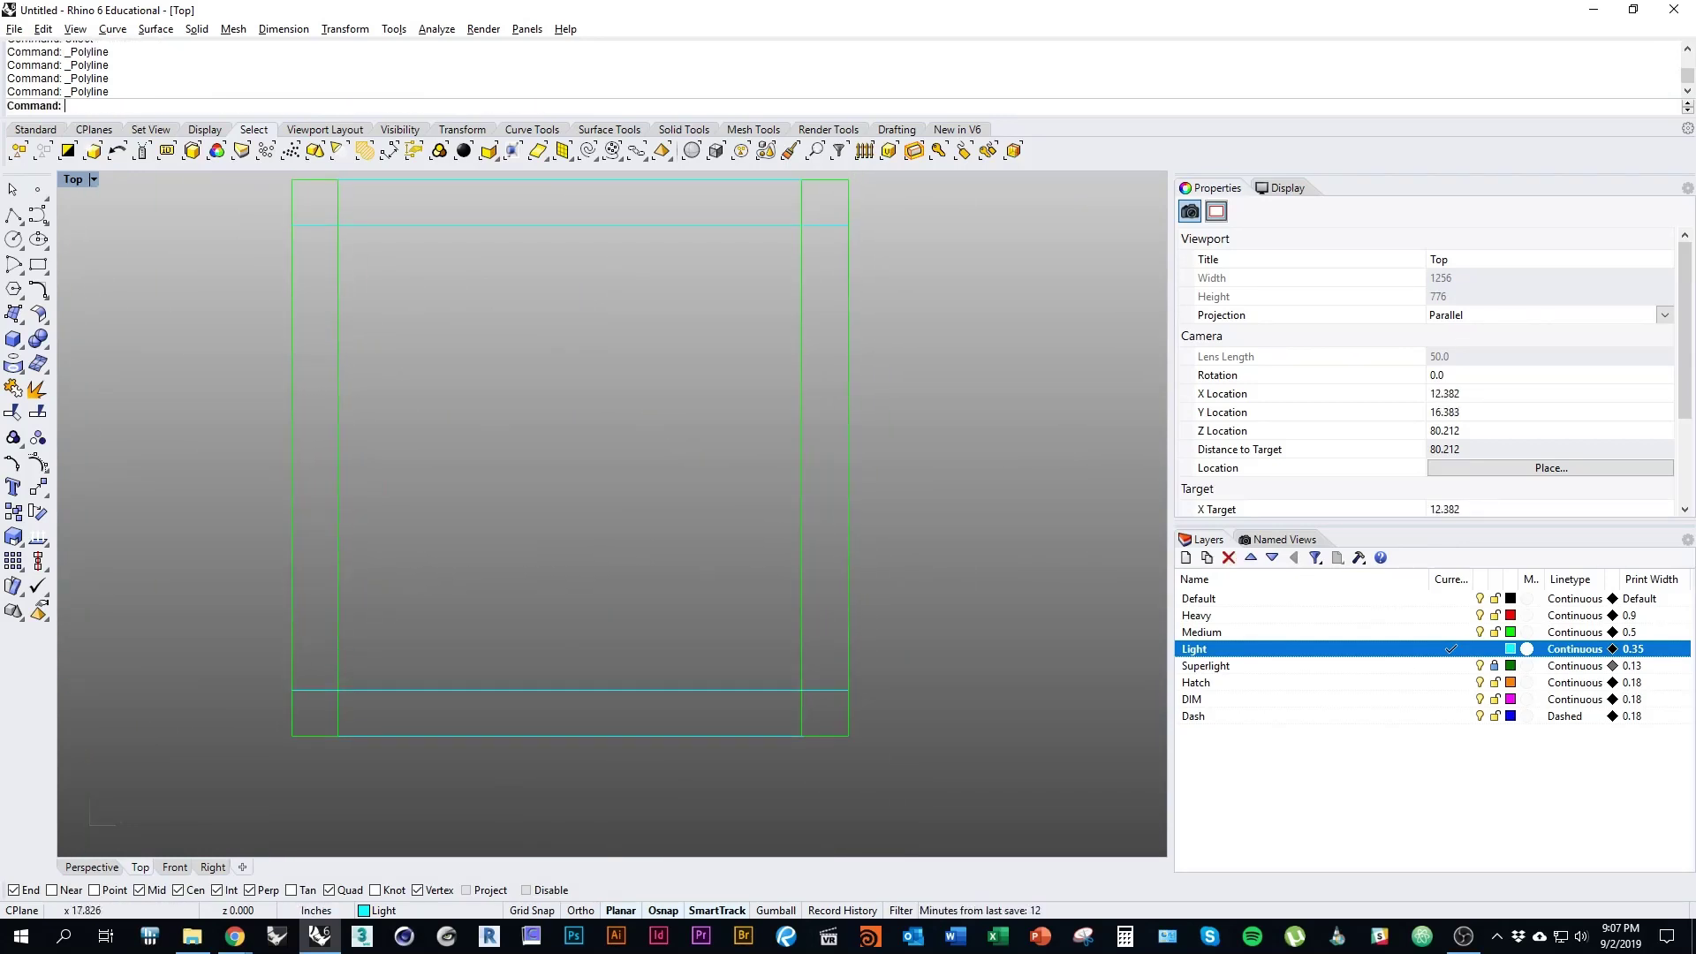
scroll(550, 570, "down", 4)
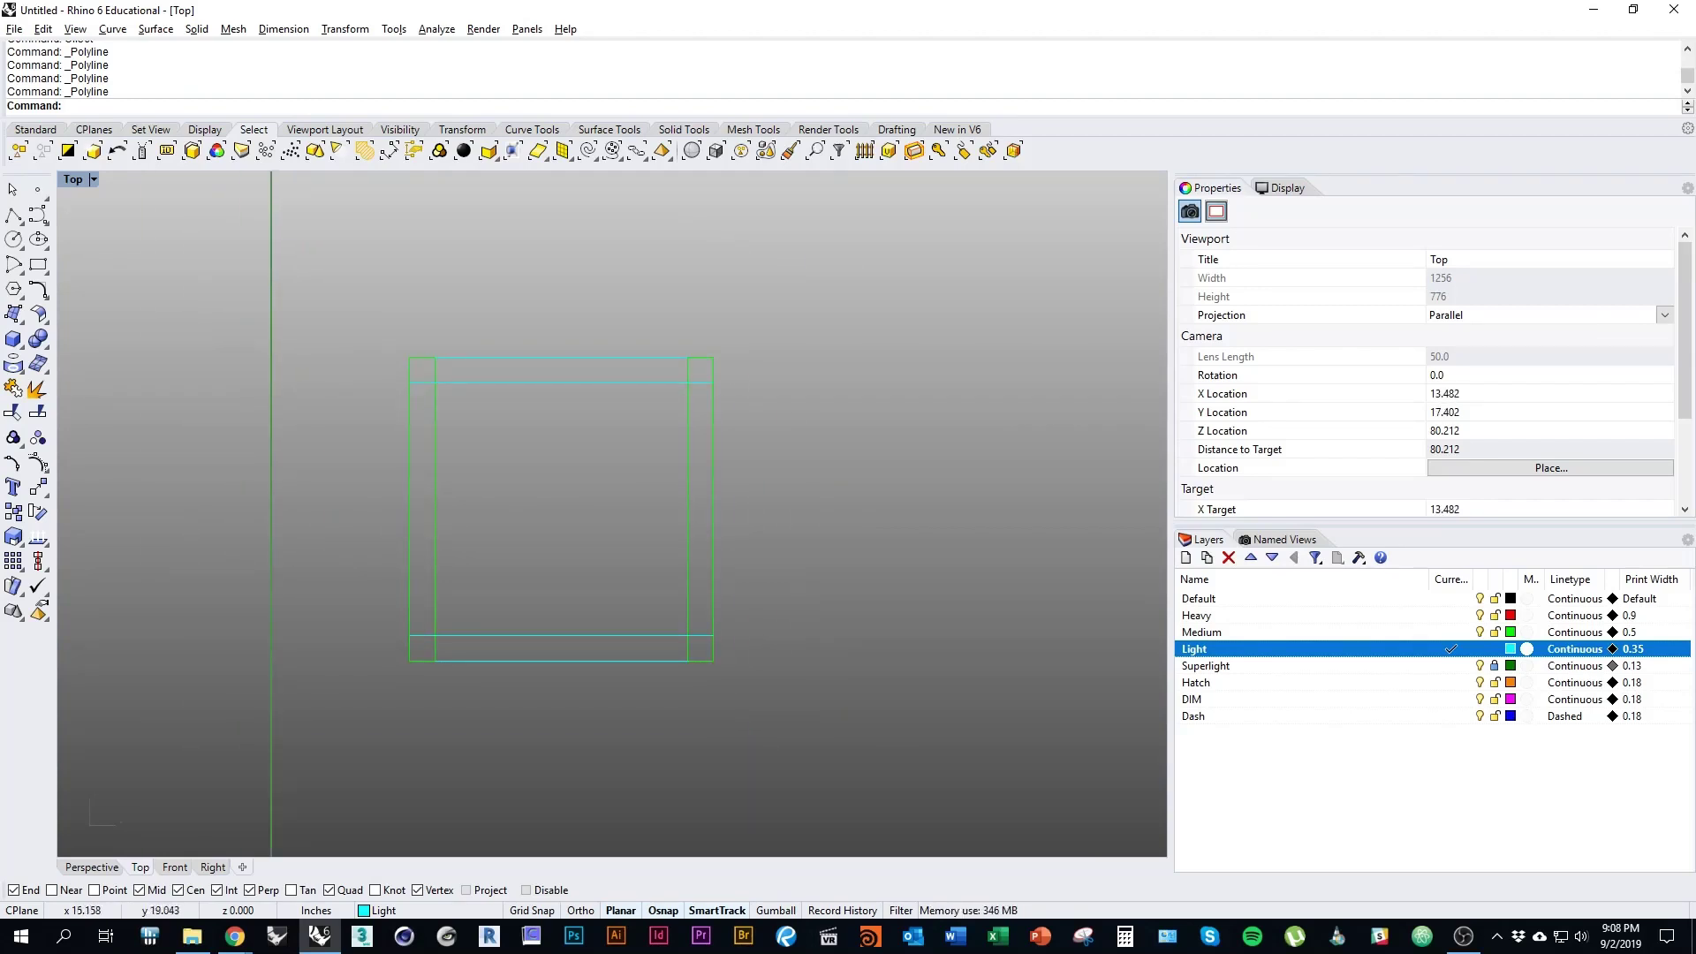
Step: Try to move the tube linework away with the Superlight layer locked, then undo the move and clear the selection
right_click_drag(537, 639, 643, 693)
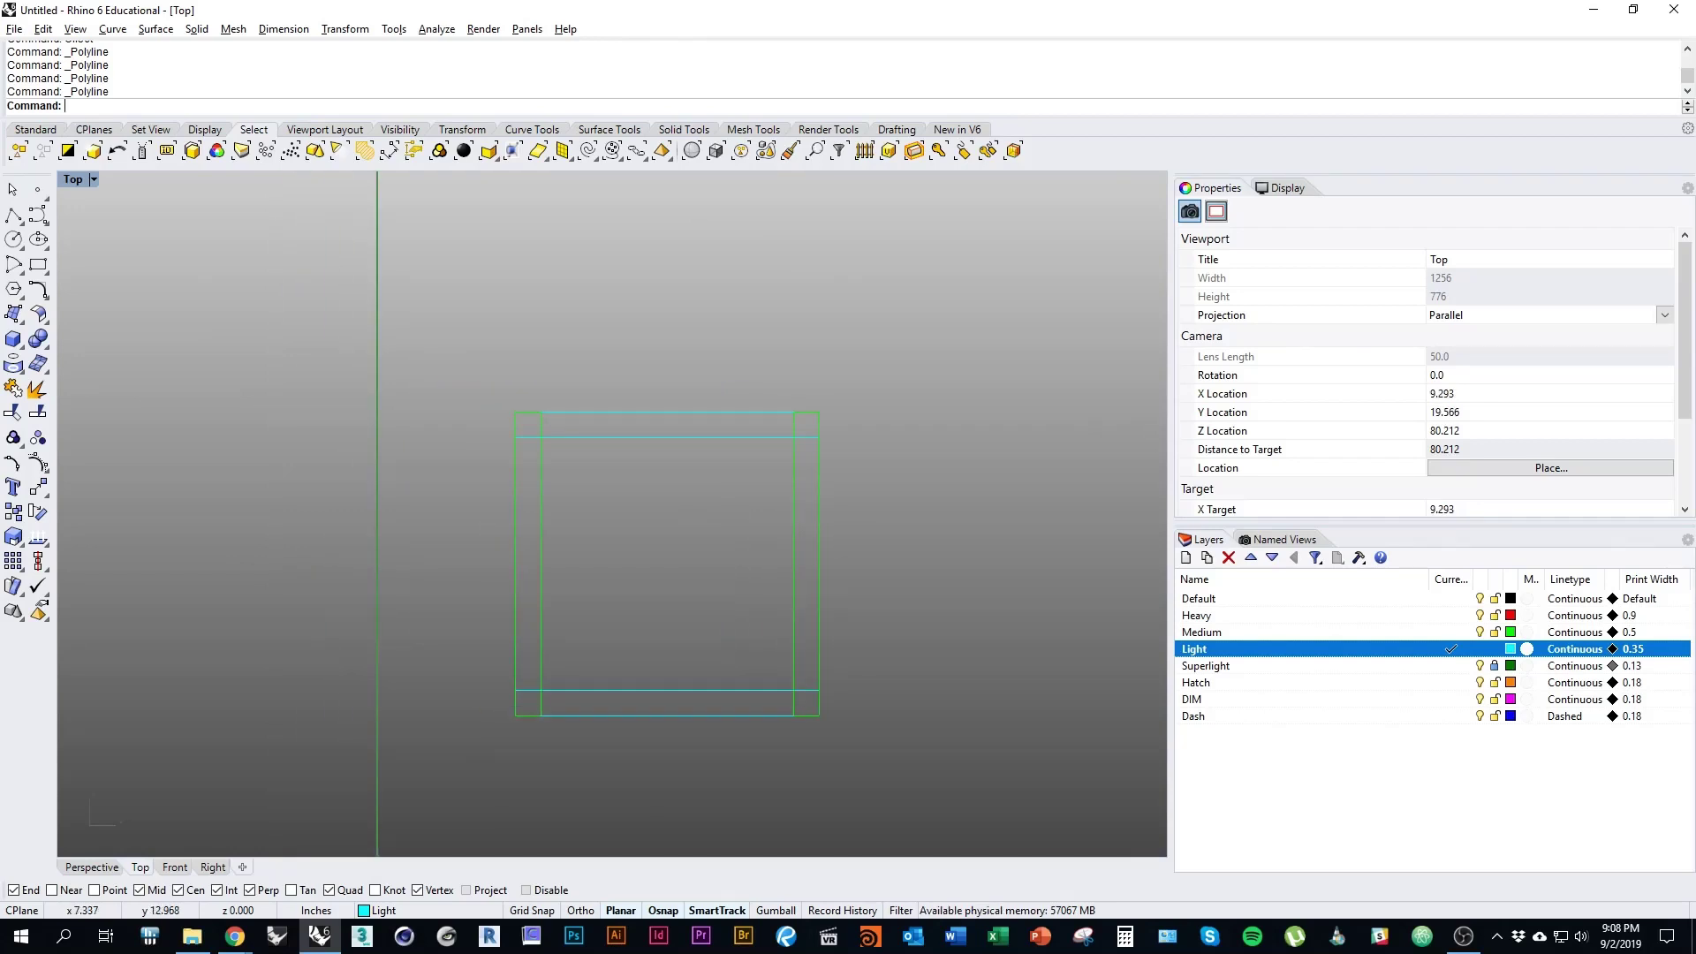
right_click_drag(816, 682, 758, 574)
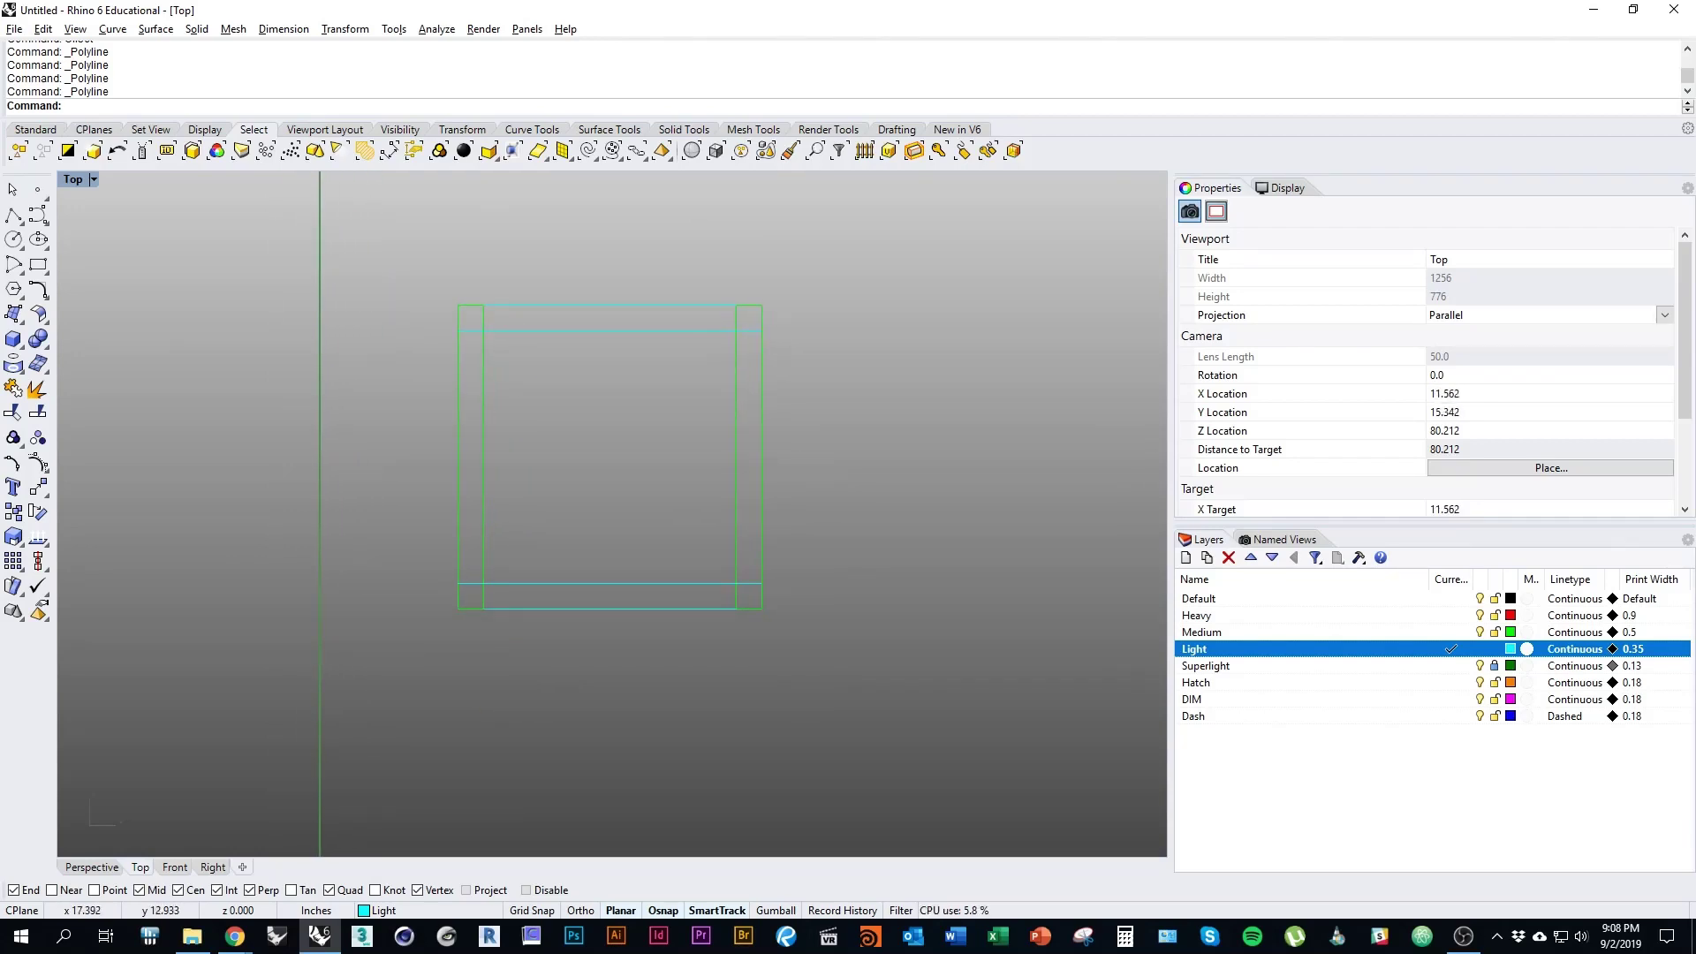
scroll(653, 610, "down", 6)
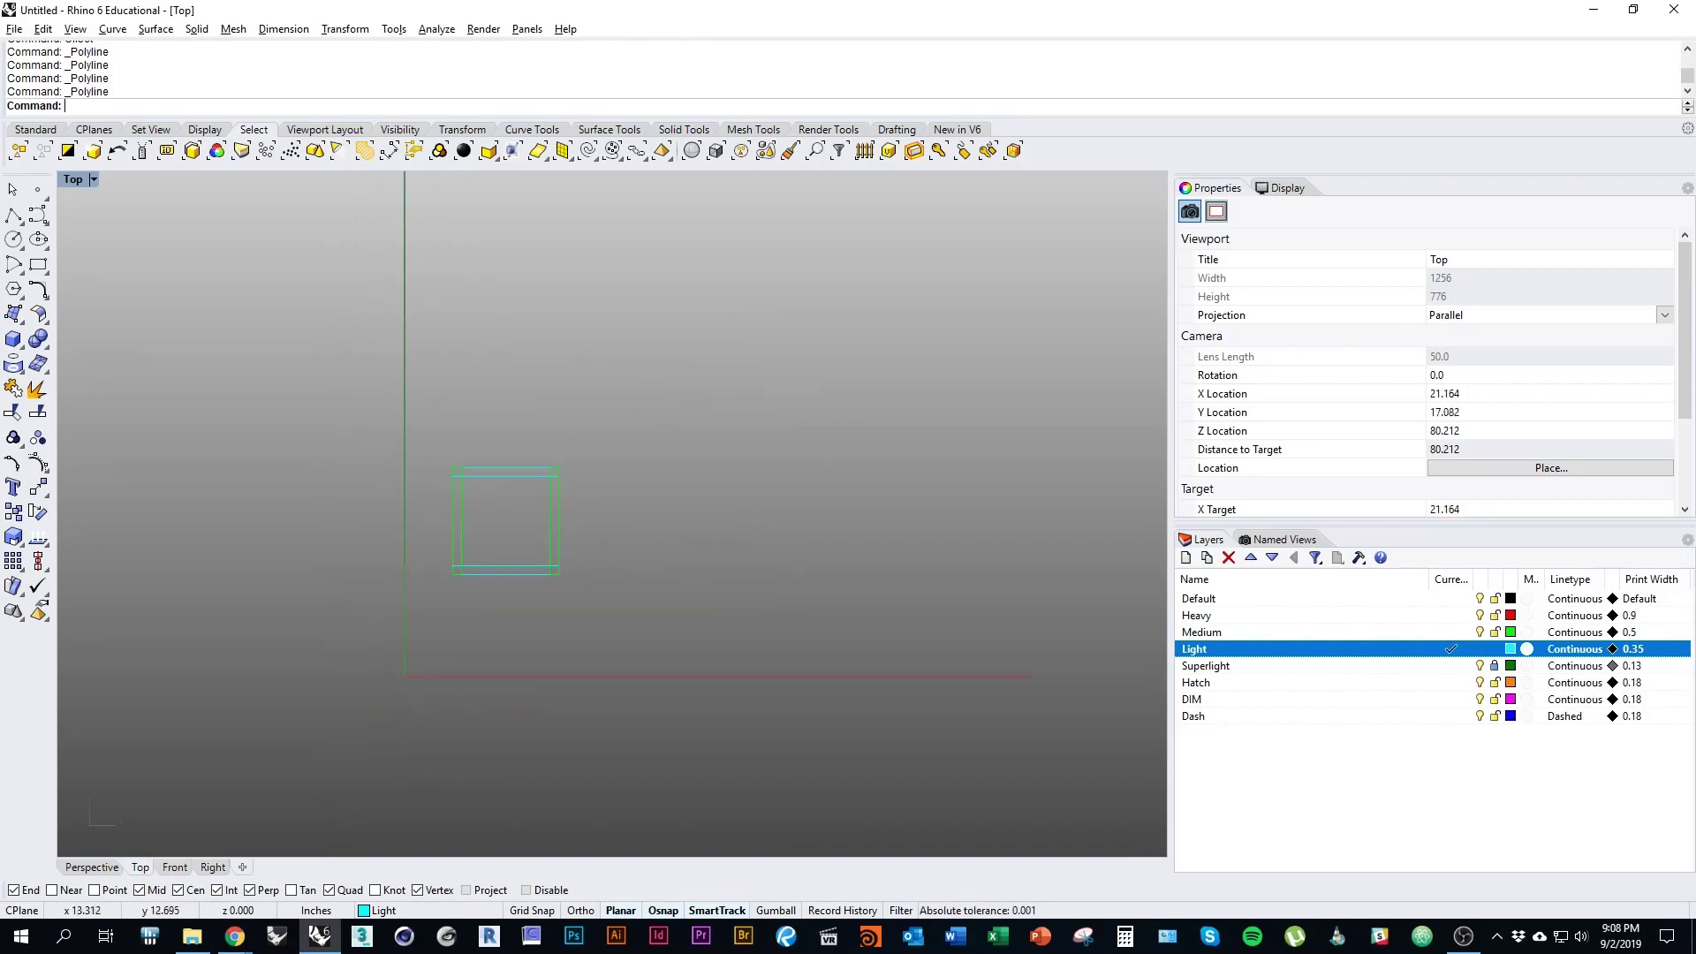
right_click_drag(661, 632, 650, 694)
left_click_drag(559, 570, 698, 544)
key("ctrl+z")
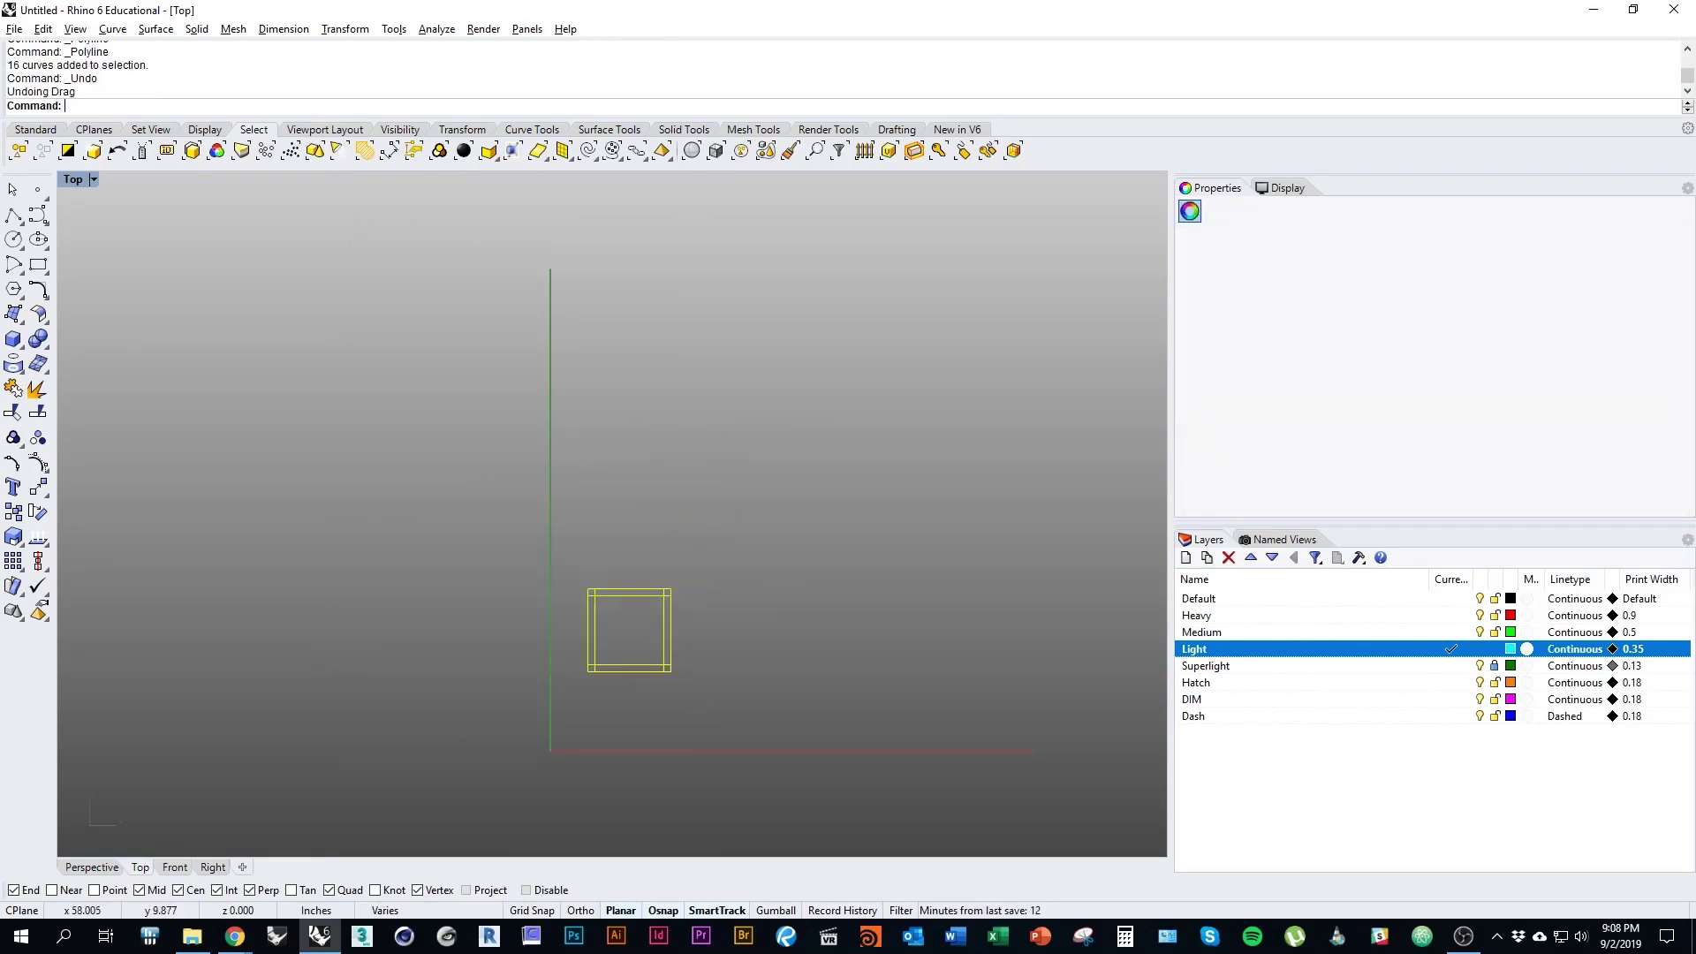
key("Escape")
Step: Unlock the Superlight layer and move the entire plan, including its outline rectangle, up and slightly right, farther above the X axis
left_click(1494, 665)
left_click_drag(559, 575, 713, 565)
left_click(774, 664)
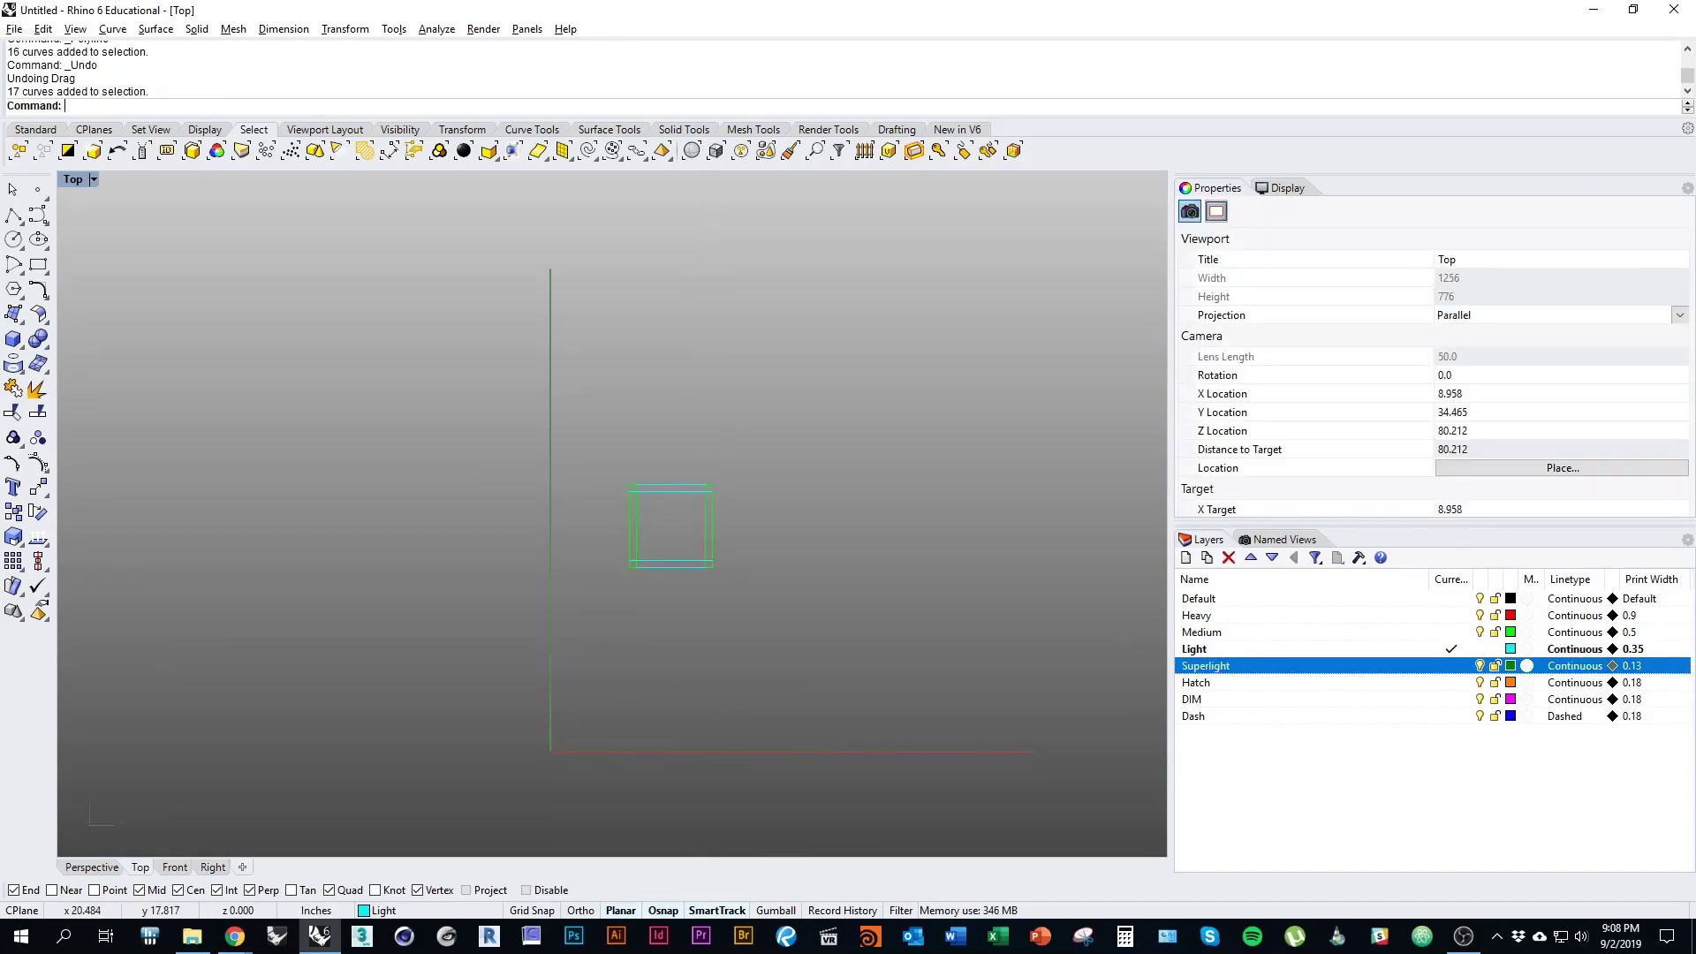
right_click_drag(775, 664, 741, 657)
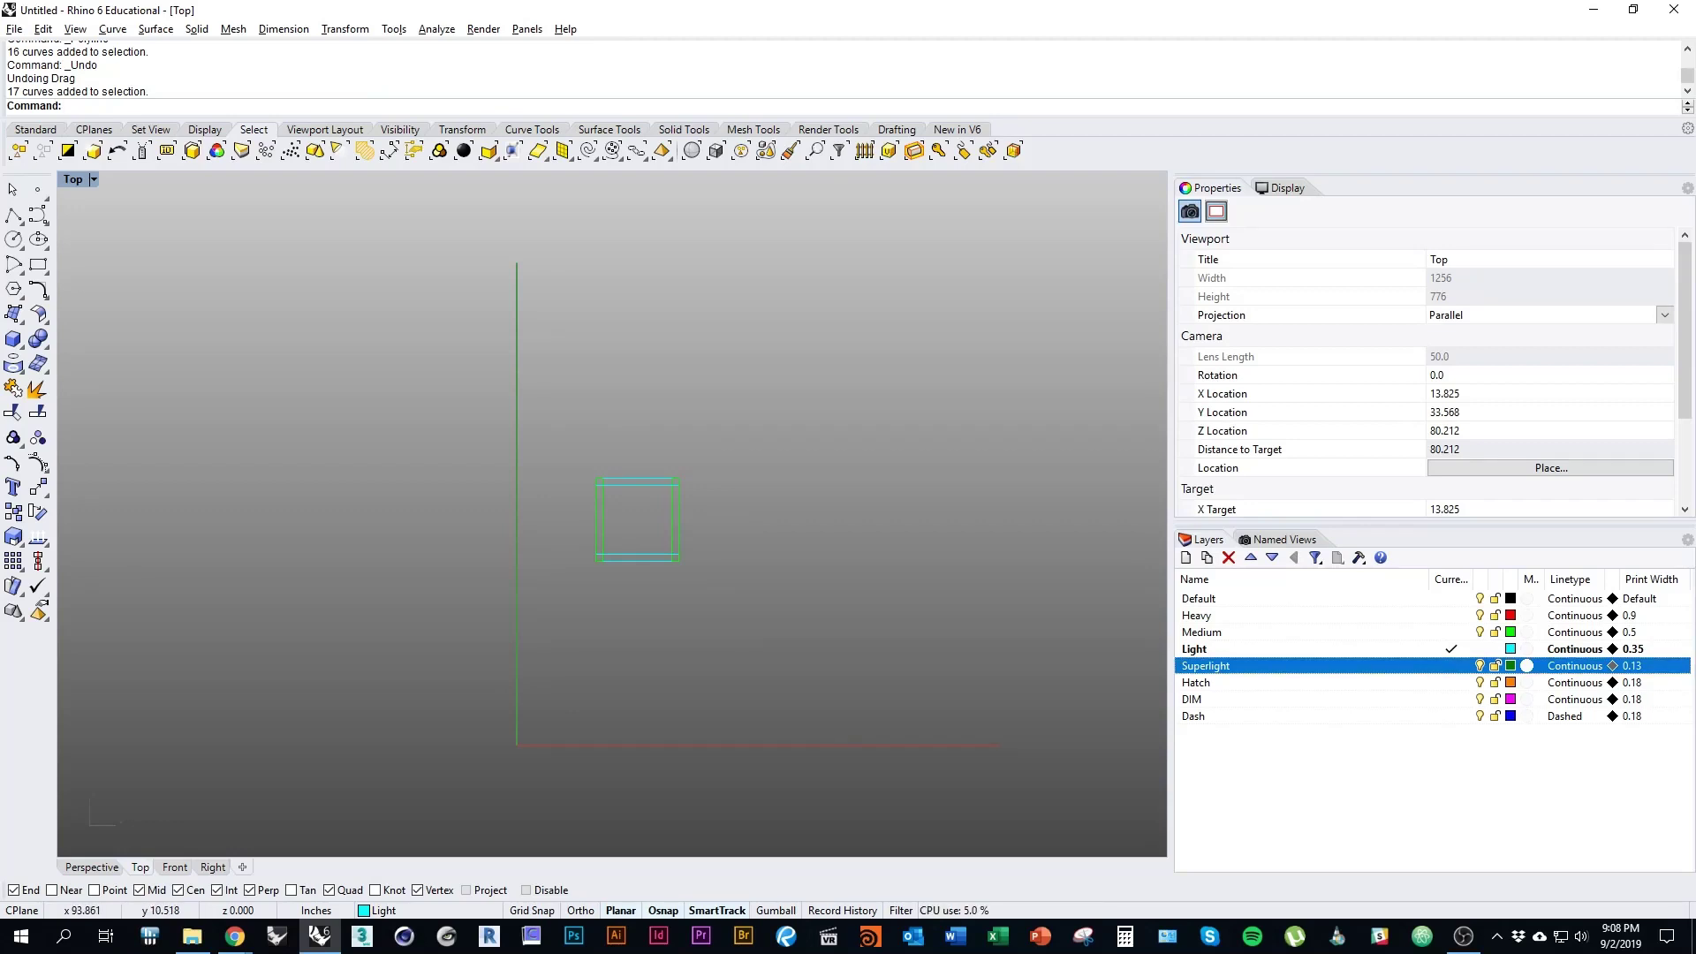
Step: Make Superlight the current layer and draw a vertical guide line from the plan's lower right corner down past the X axis
left_click(1451, 665)
right_click_drag(685, 696, 830, 666)
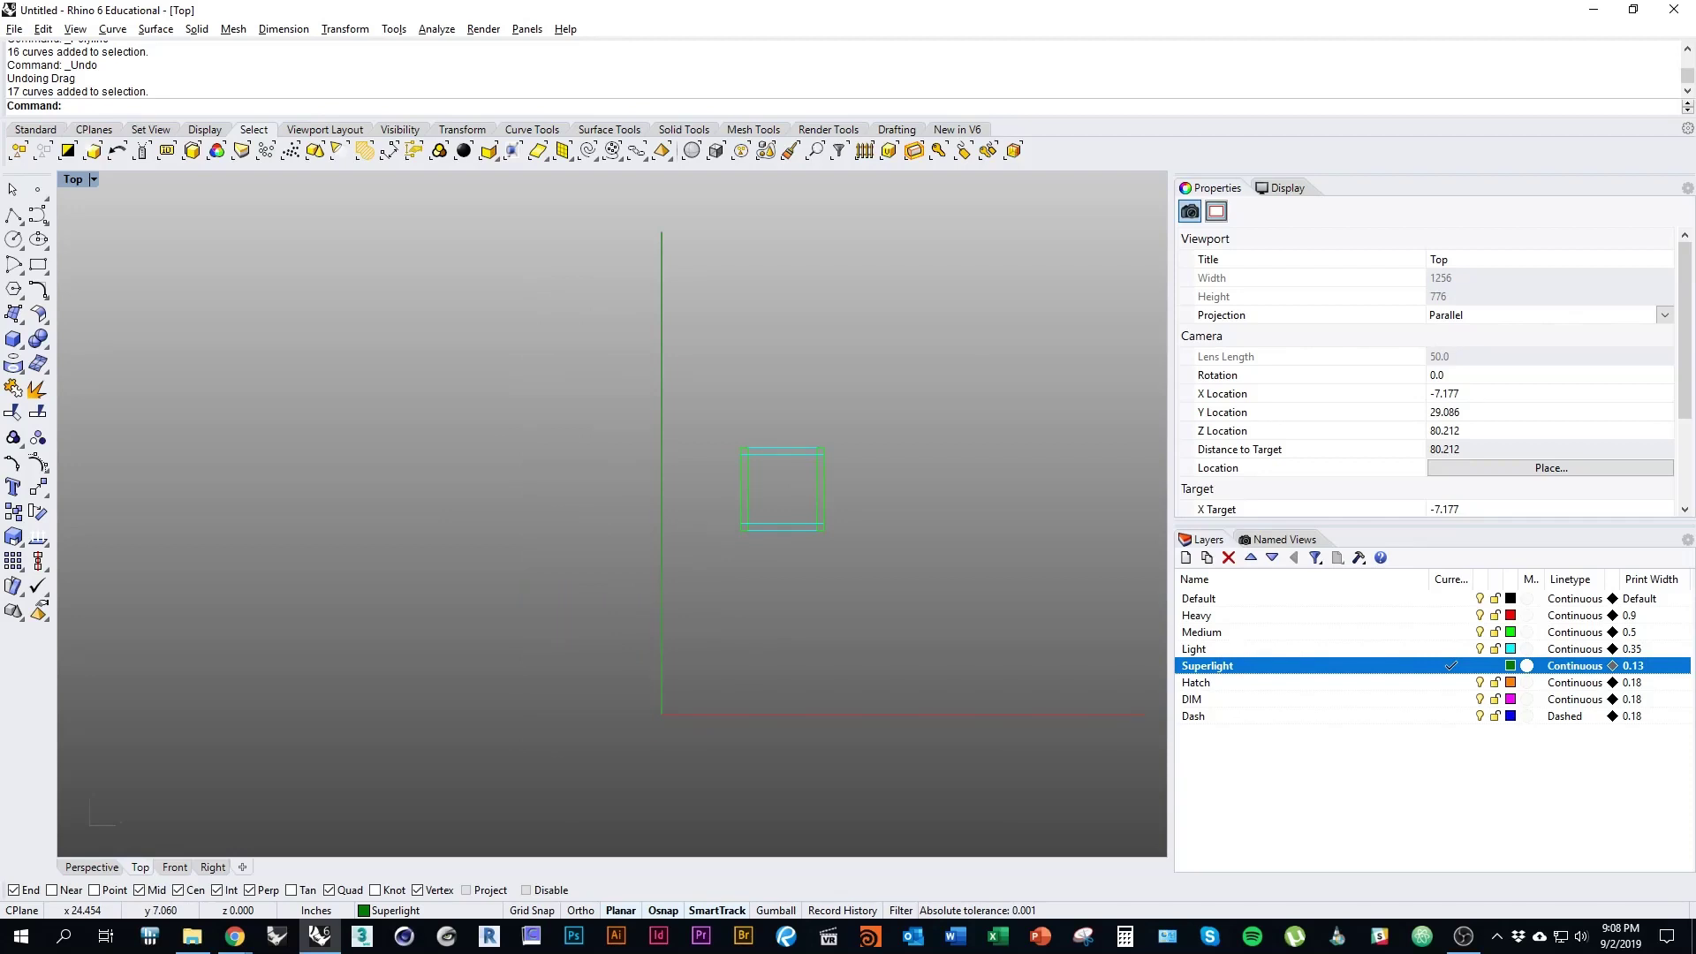
type("line")
key("Return")
scroll(844, 638, "up", 2)
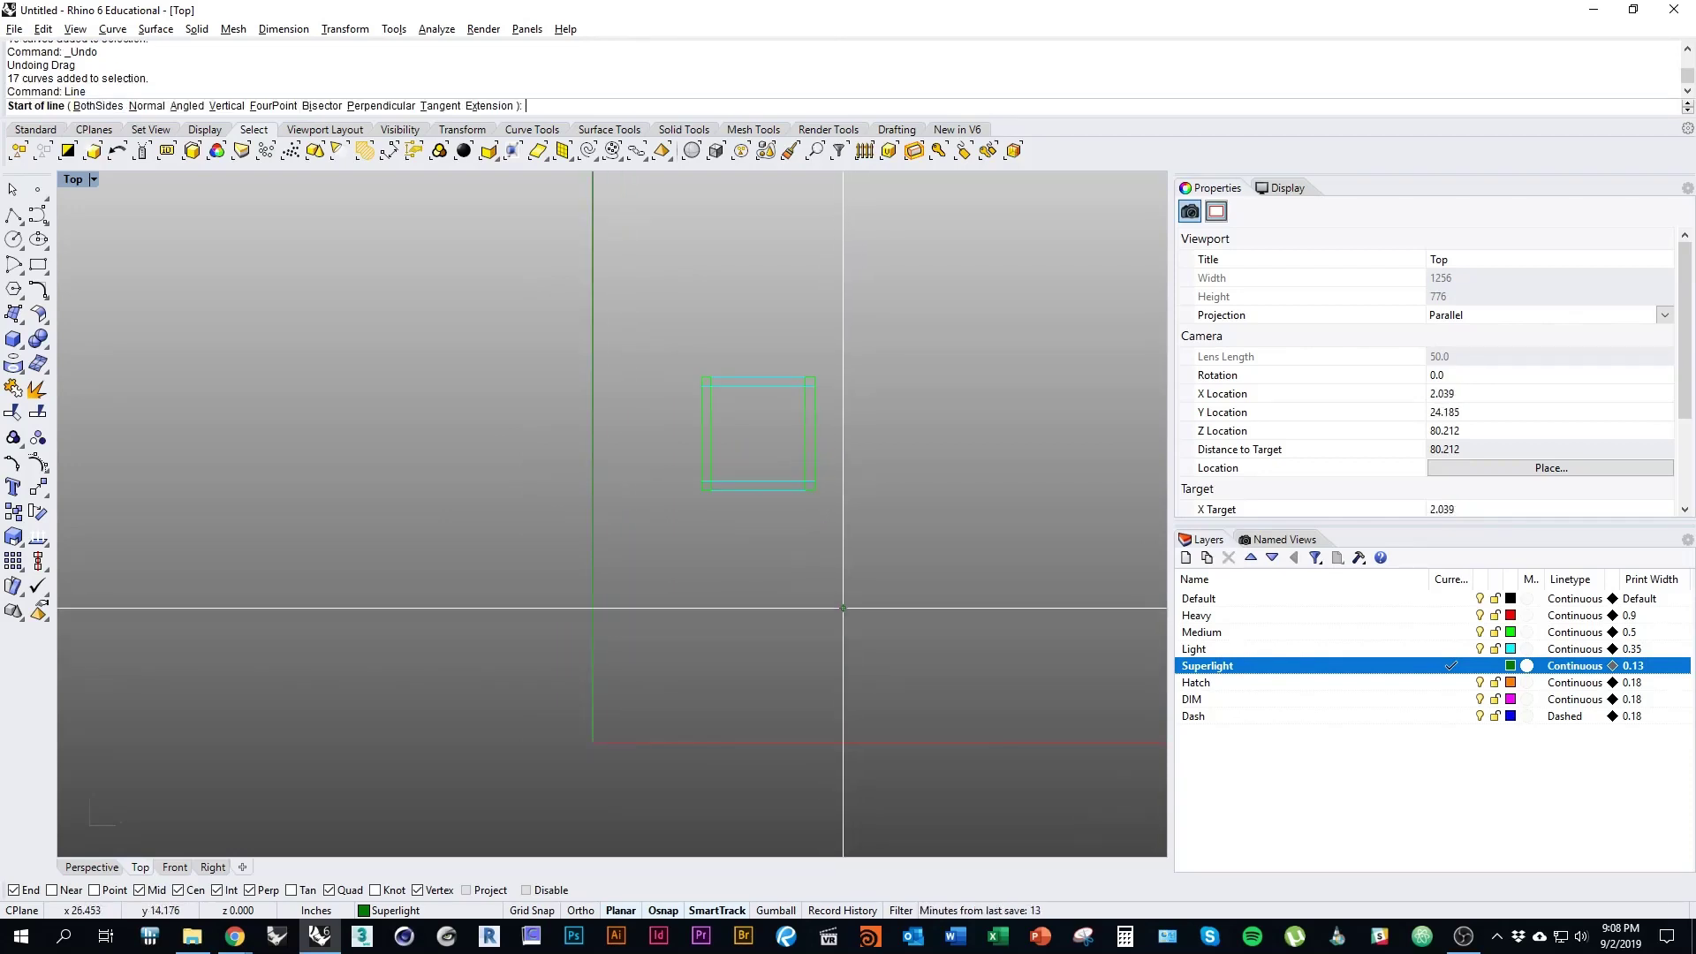
left_click(814, 488)
left_click(815, 756)
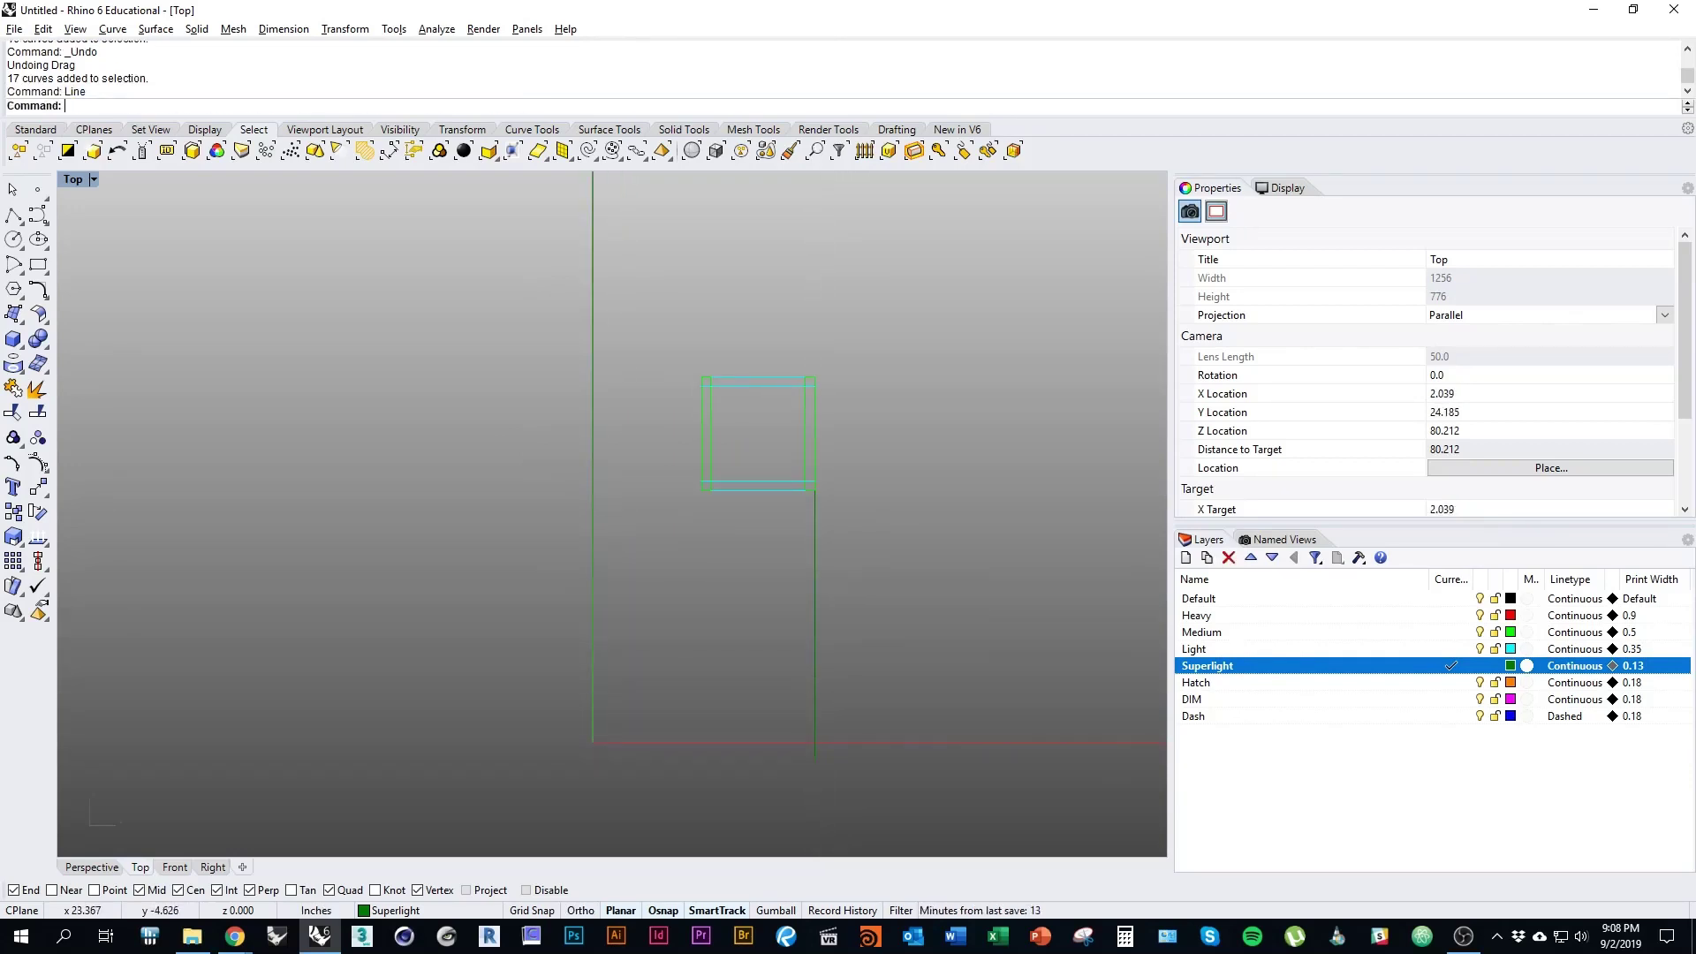
Step: Draw a matching vertical guide line from the plan's lower left corner down past the X axis
key("Return")
left_click(703, 487)
left_click(703, 756)
Step: Switch to the Project 2 assignment page in Chrome to check the physical prototype's frame dimensions, and return to Rhino
key("Return")
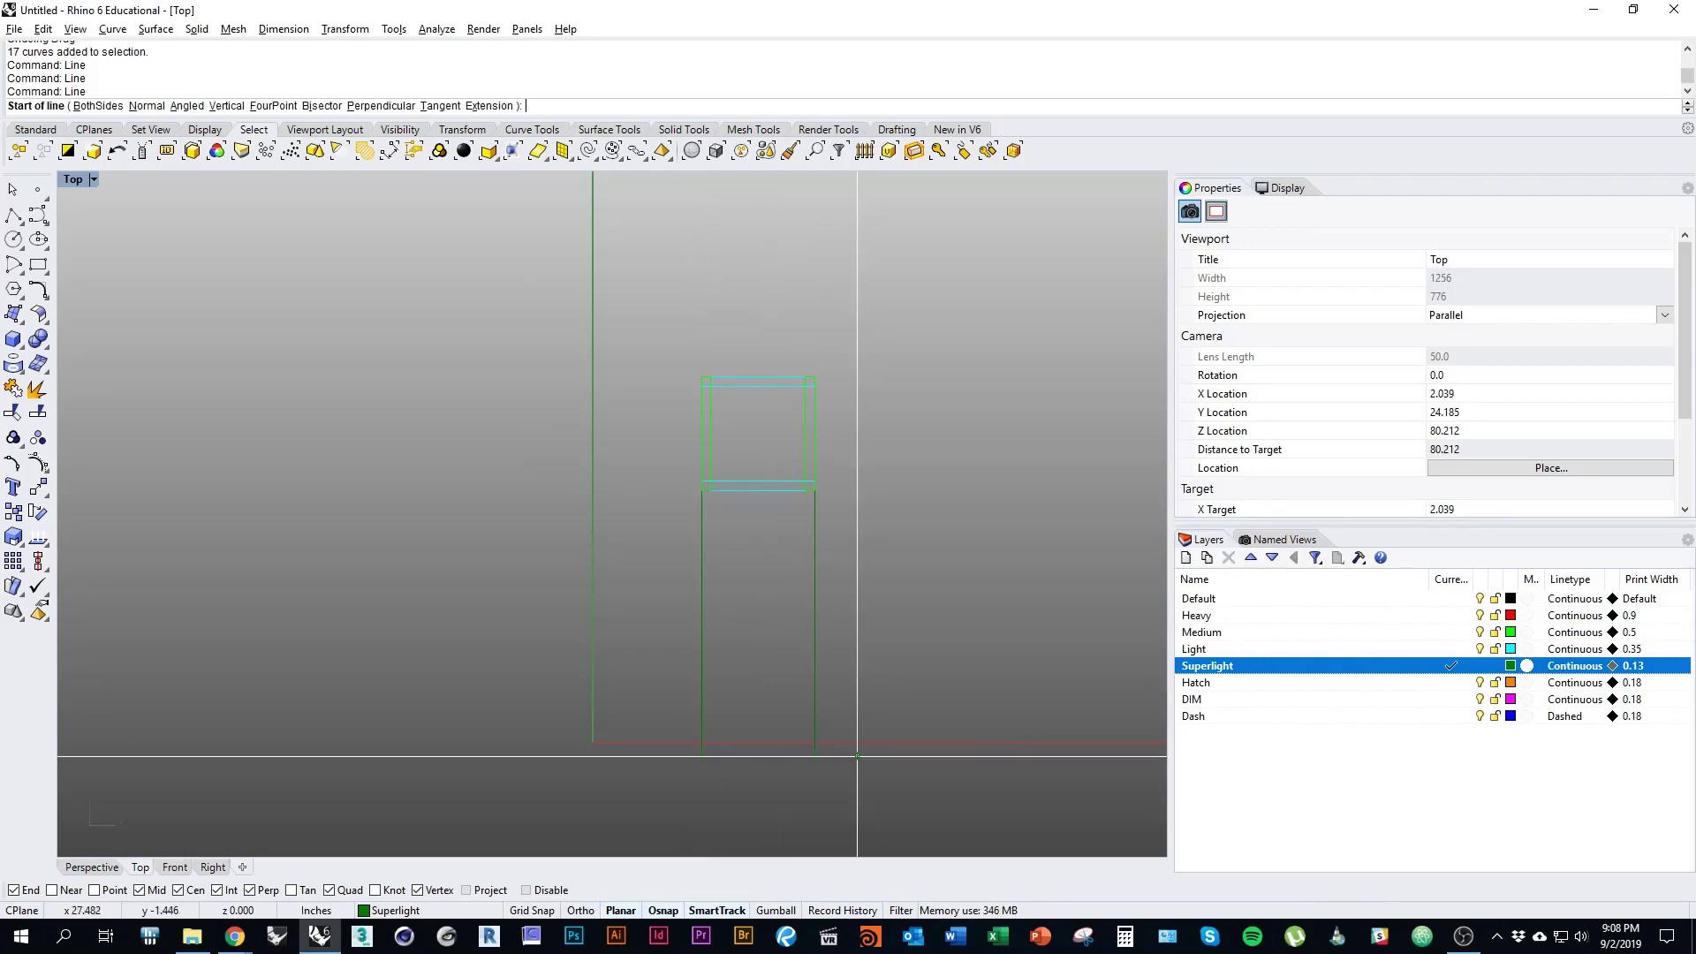
key("alt+Tab")
scroll(833, 517, "up", 5)
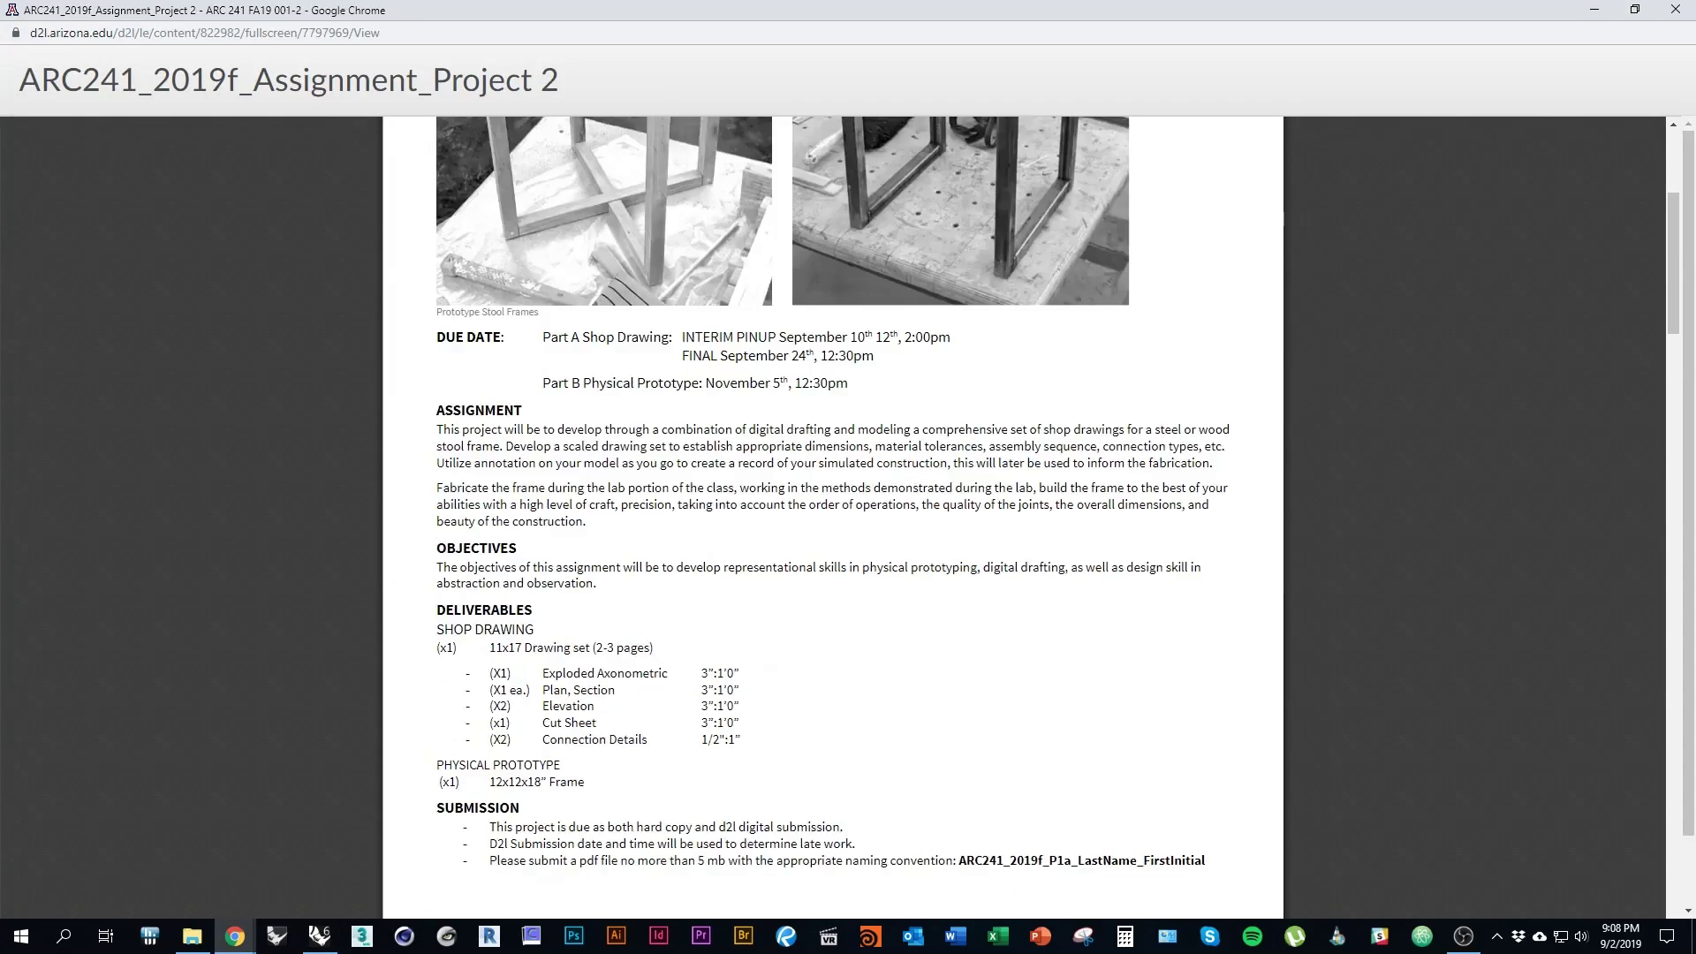
scroll(833, 517, "down", 3)
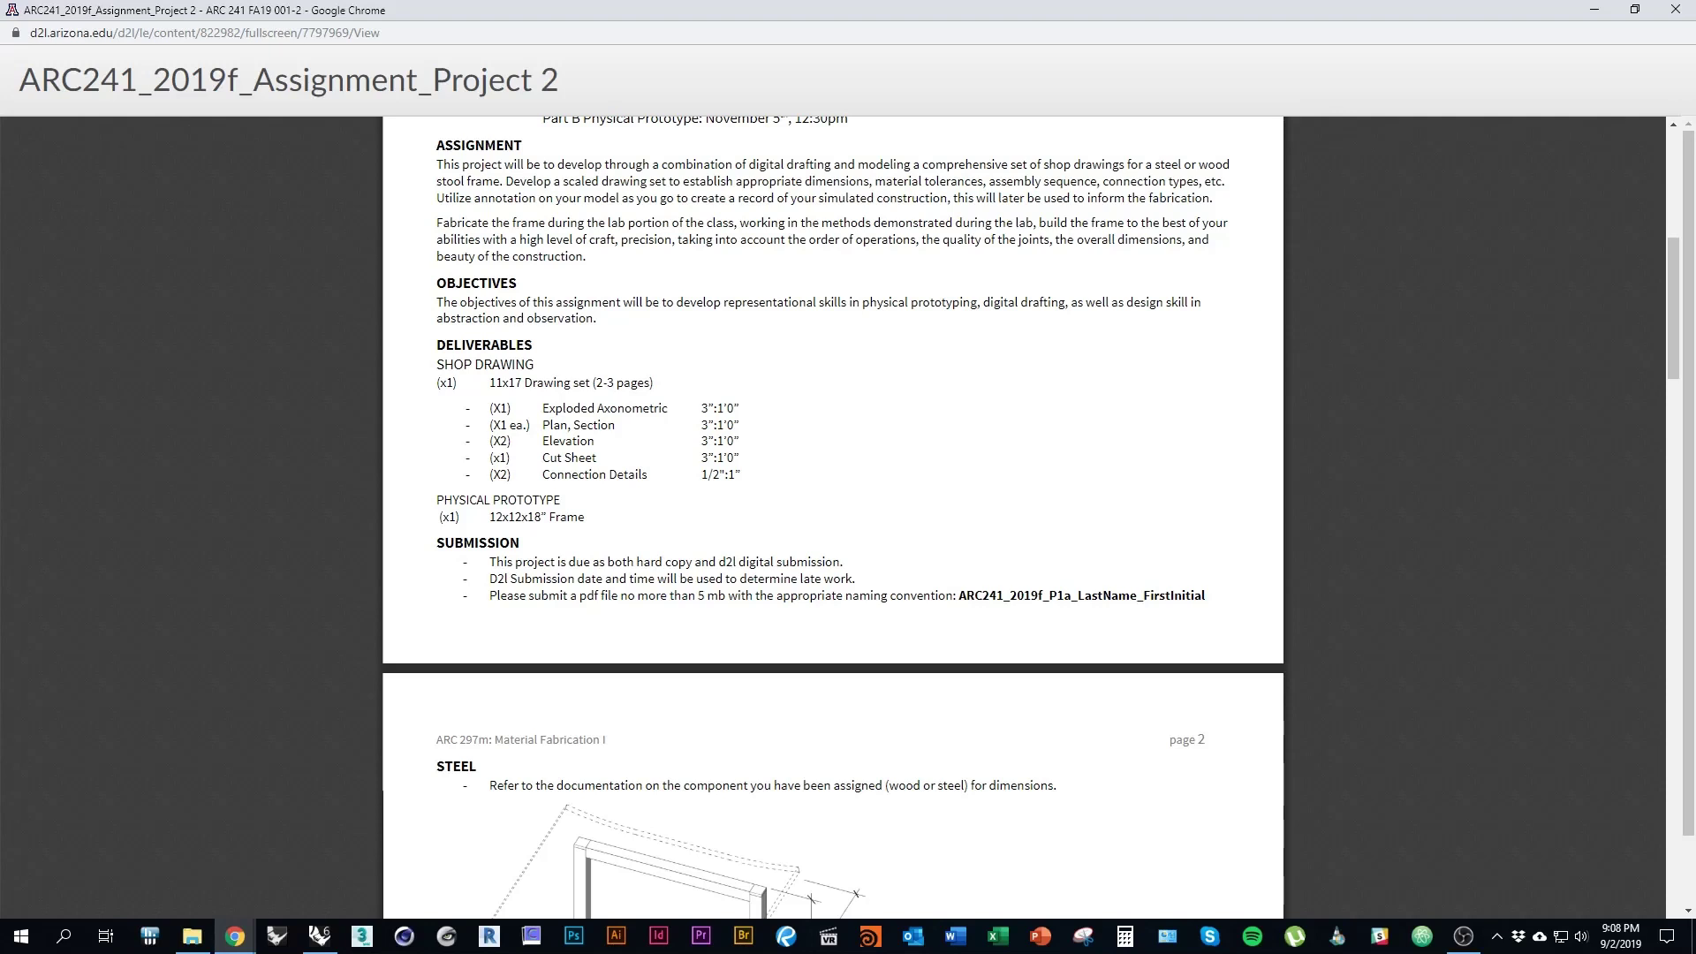
key("alt+Tab")
Step: Draw two vertical guide lines from the inner edges of the plan's right and left tubes down past the X axis
scroll(836, 609, "up", 3)
key("Escape")
key("space")
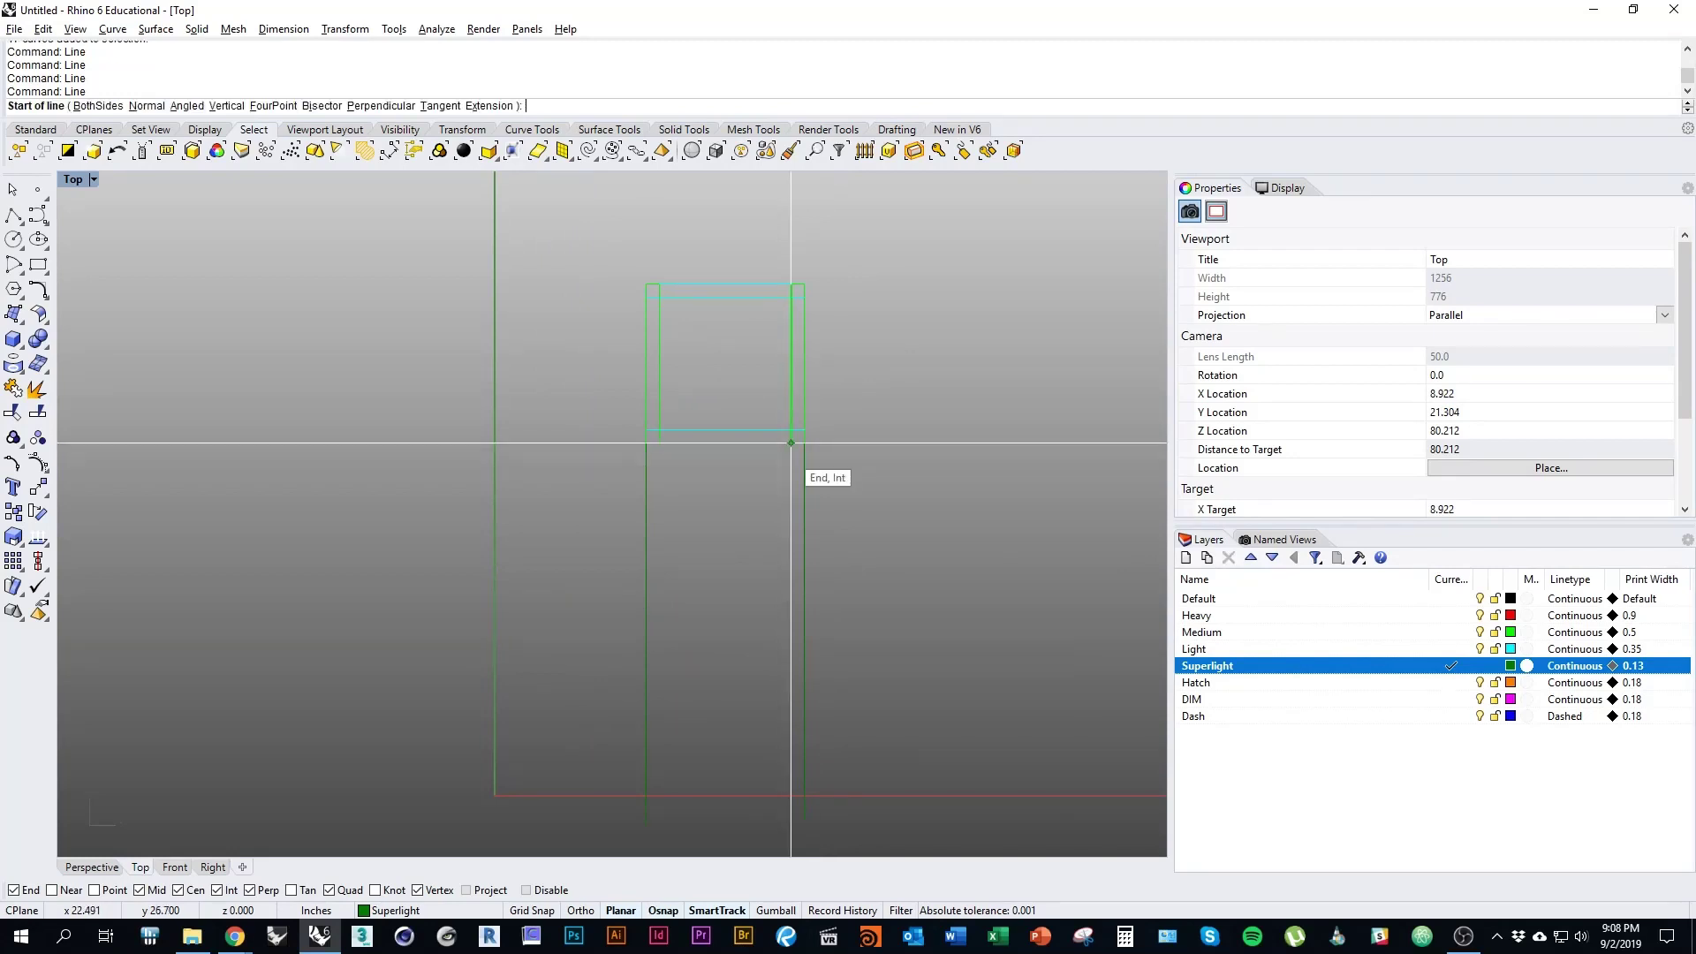
left_click(791, 442)
left_click(791, 817)
right_click(664, 503)
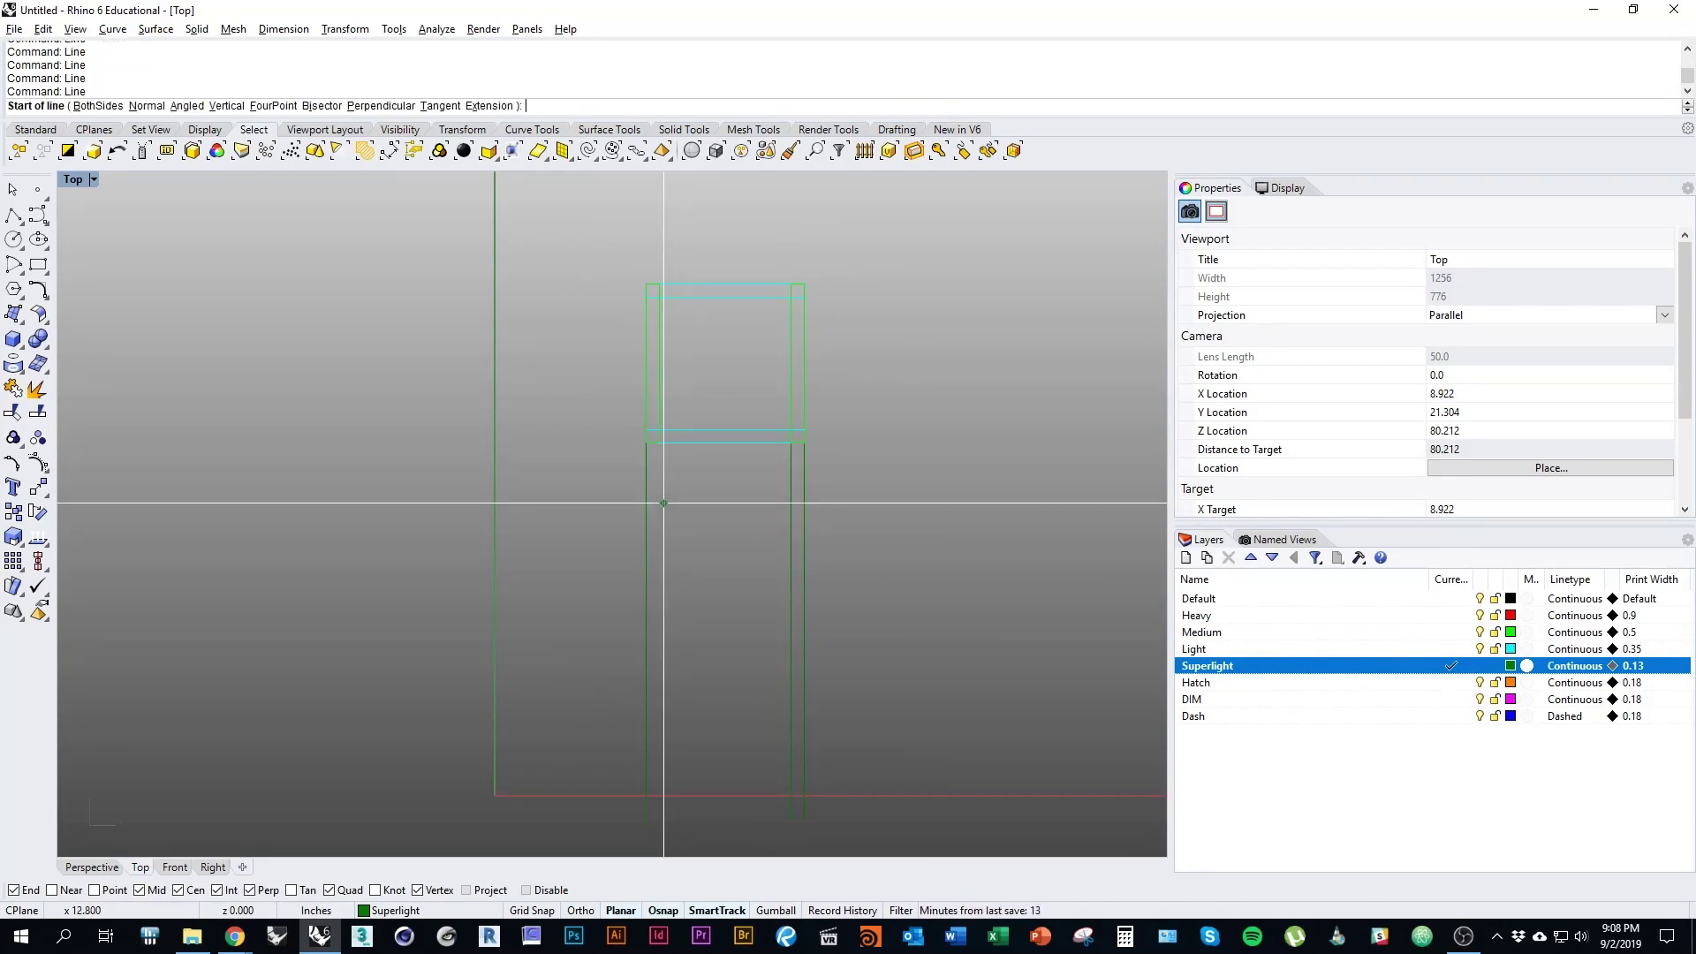
left_click(659, 443)
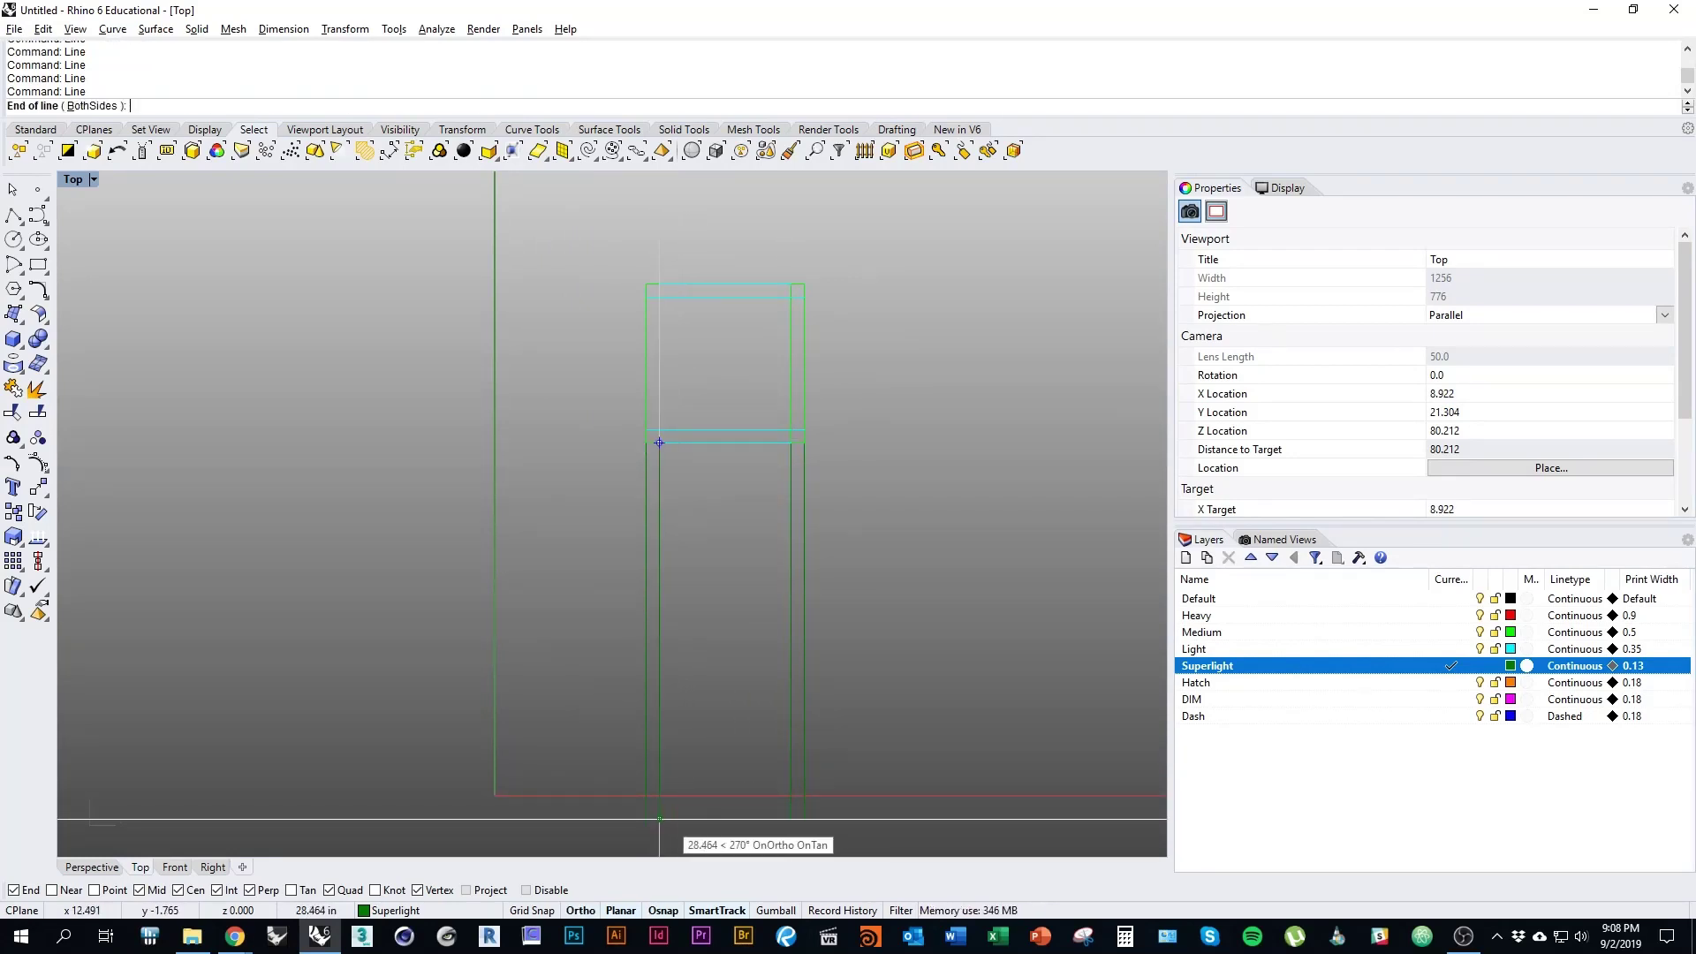
left_click(659, 819)
Step: Draw a horizontal guide line about 19 inches long across the four vertical guides, just below the plan
right_click_drag(673, 510, 597, 568)
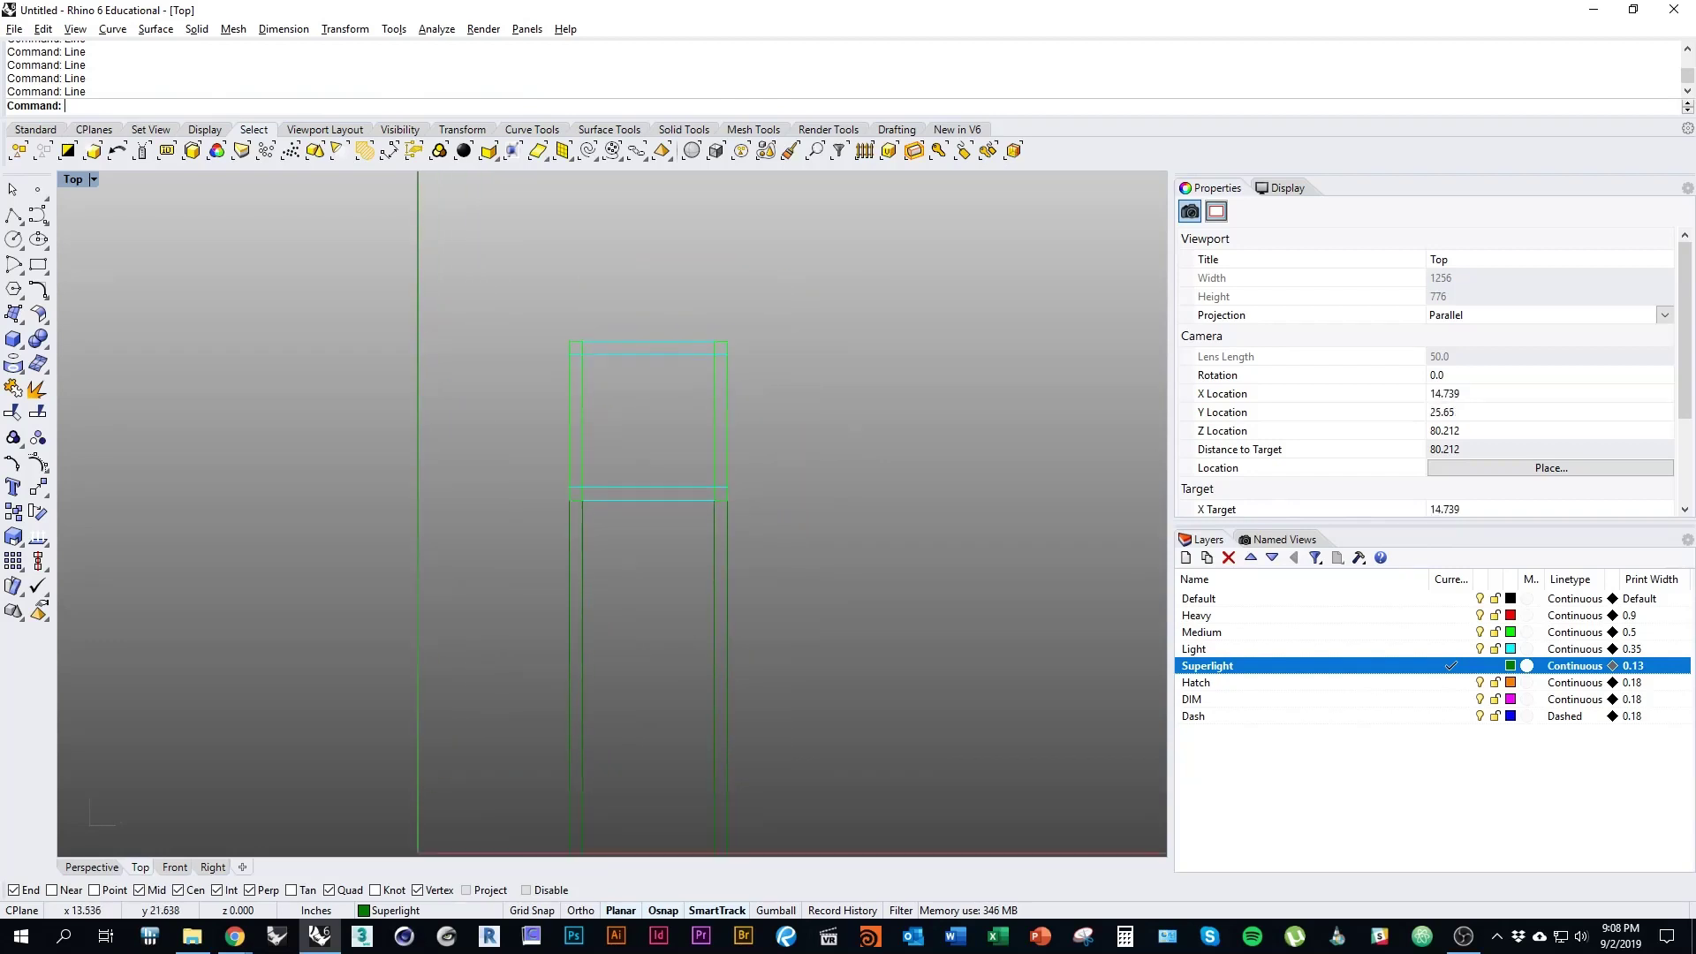
right_click_drag(569, 452, 601, 408)
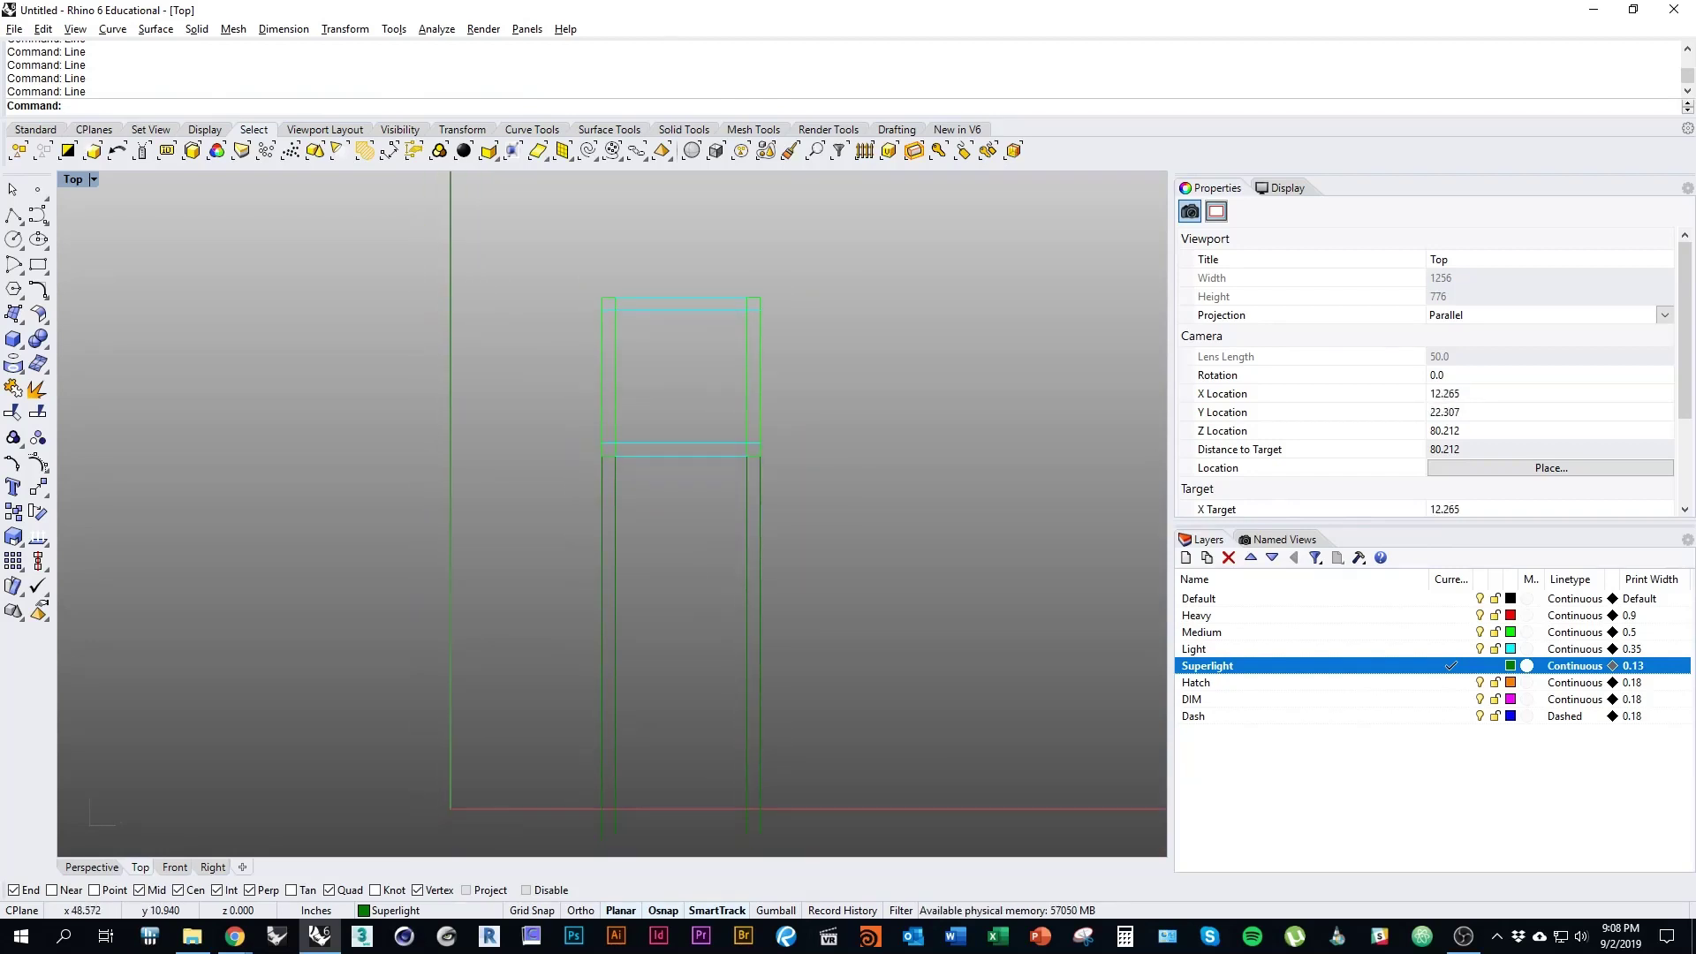
right_click_drag(932, 726, 856, 678)
right_click_drag(557, 544, 647, 531)
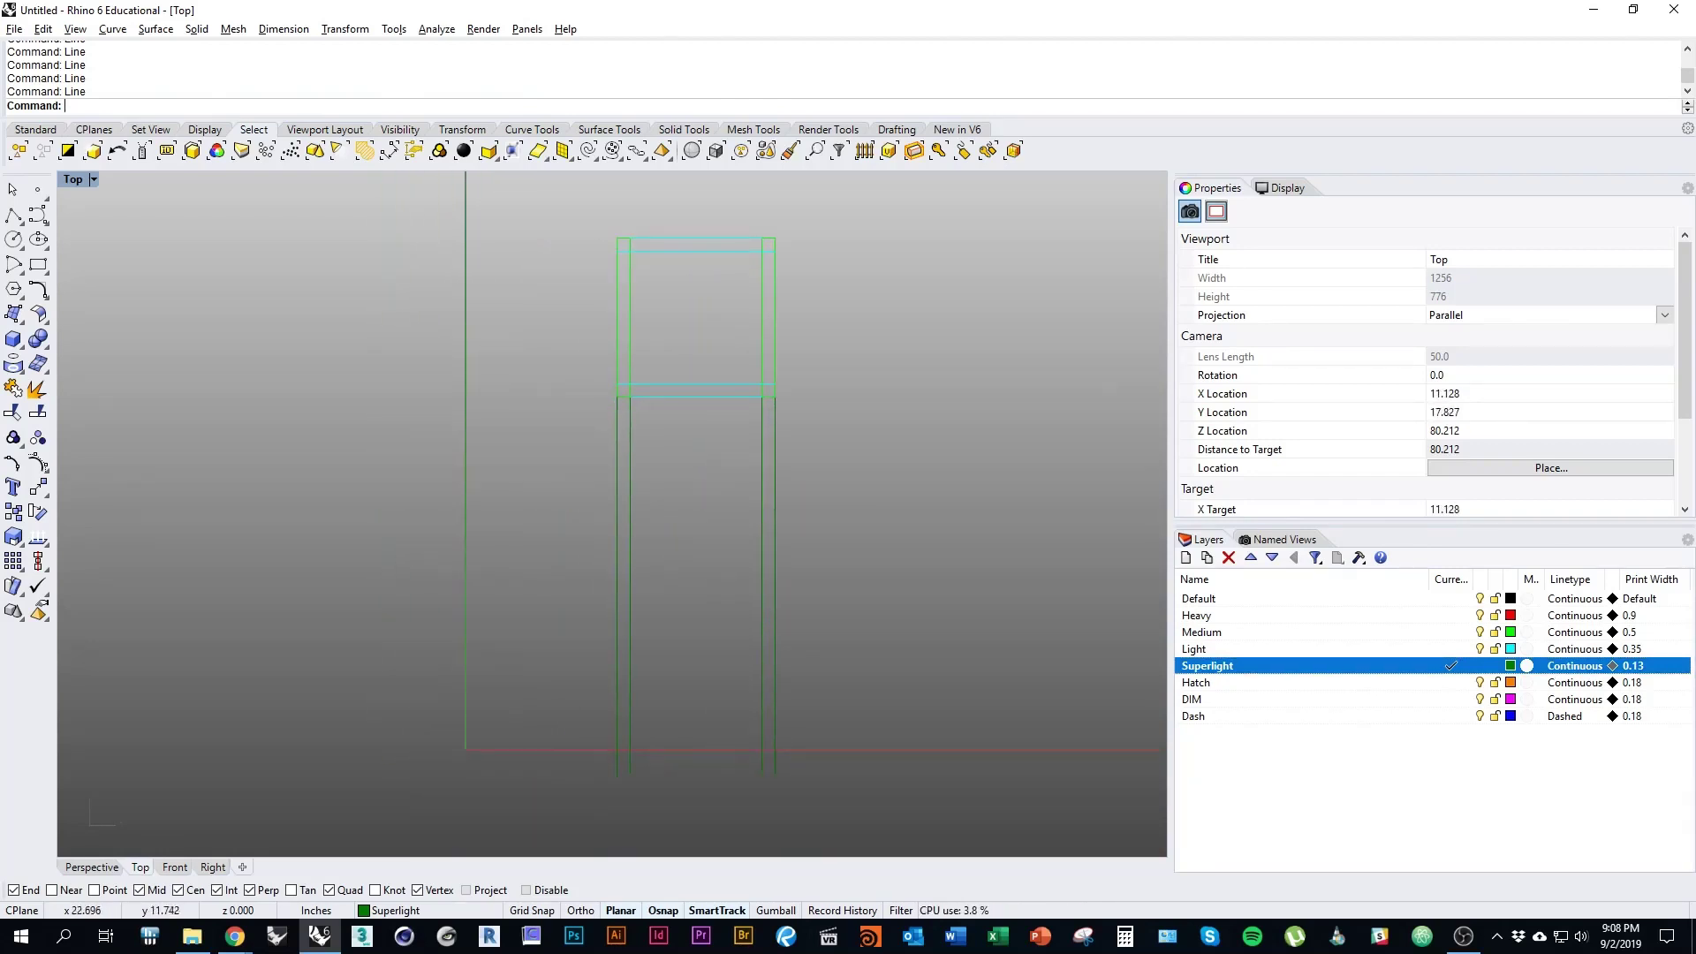
right_click(647, 531)
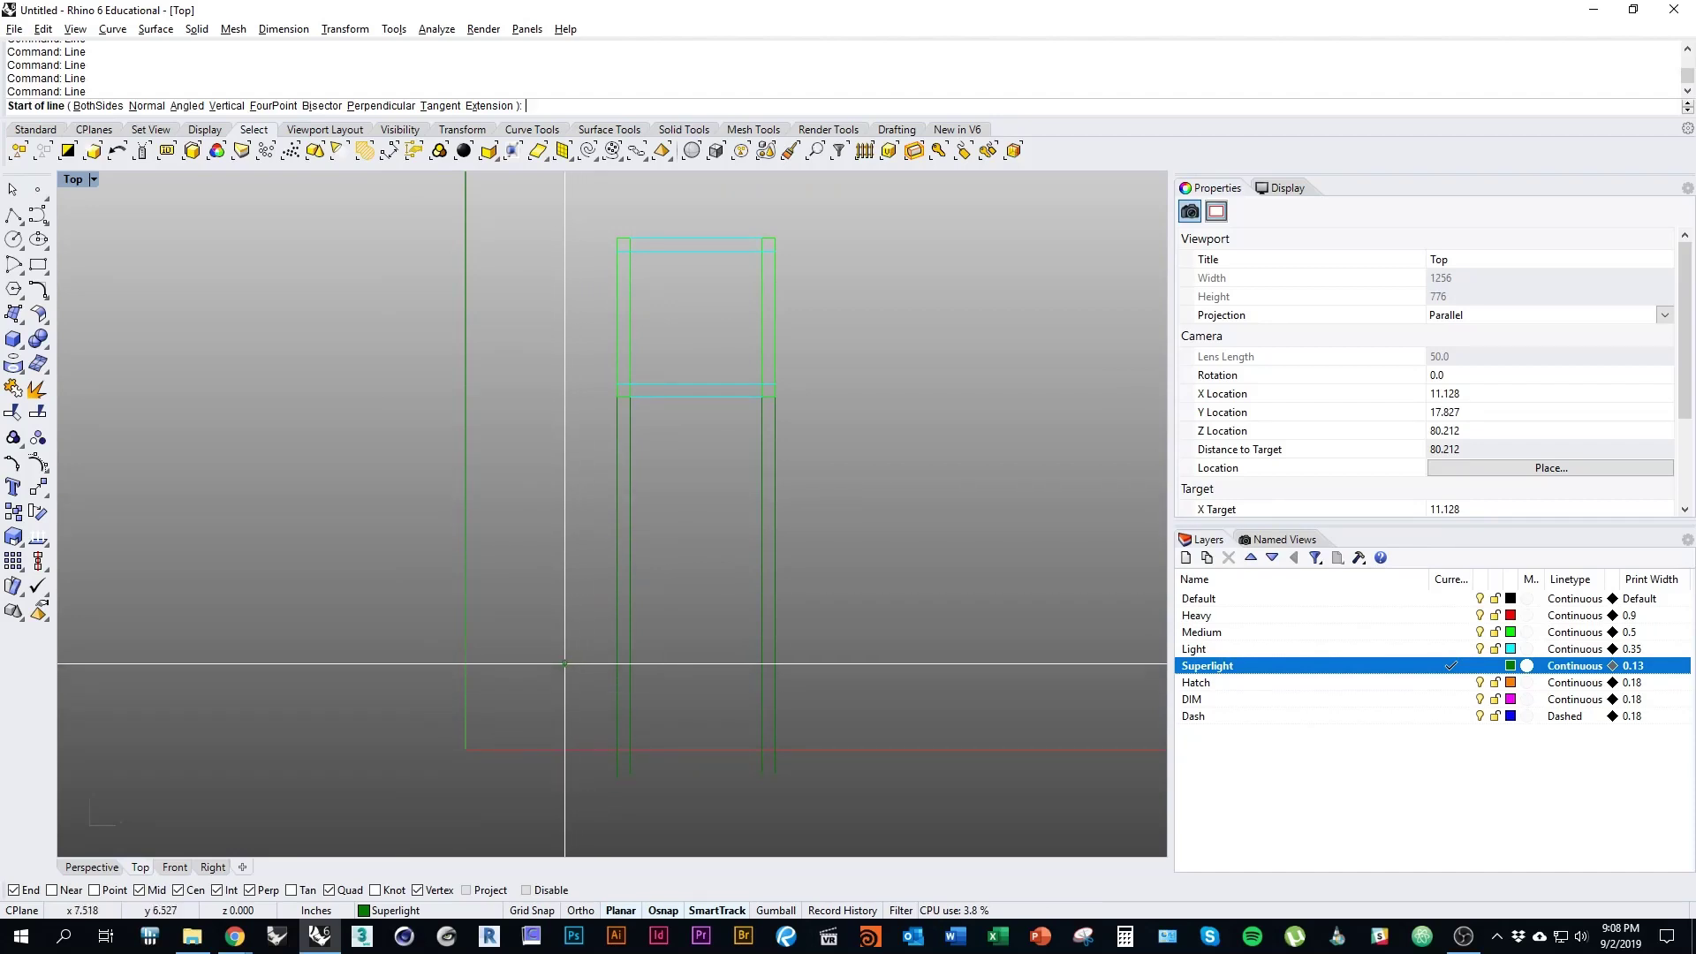
left_click(575, 447)
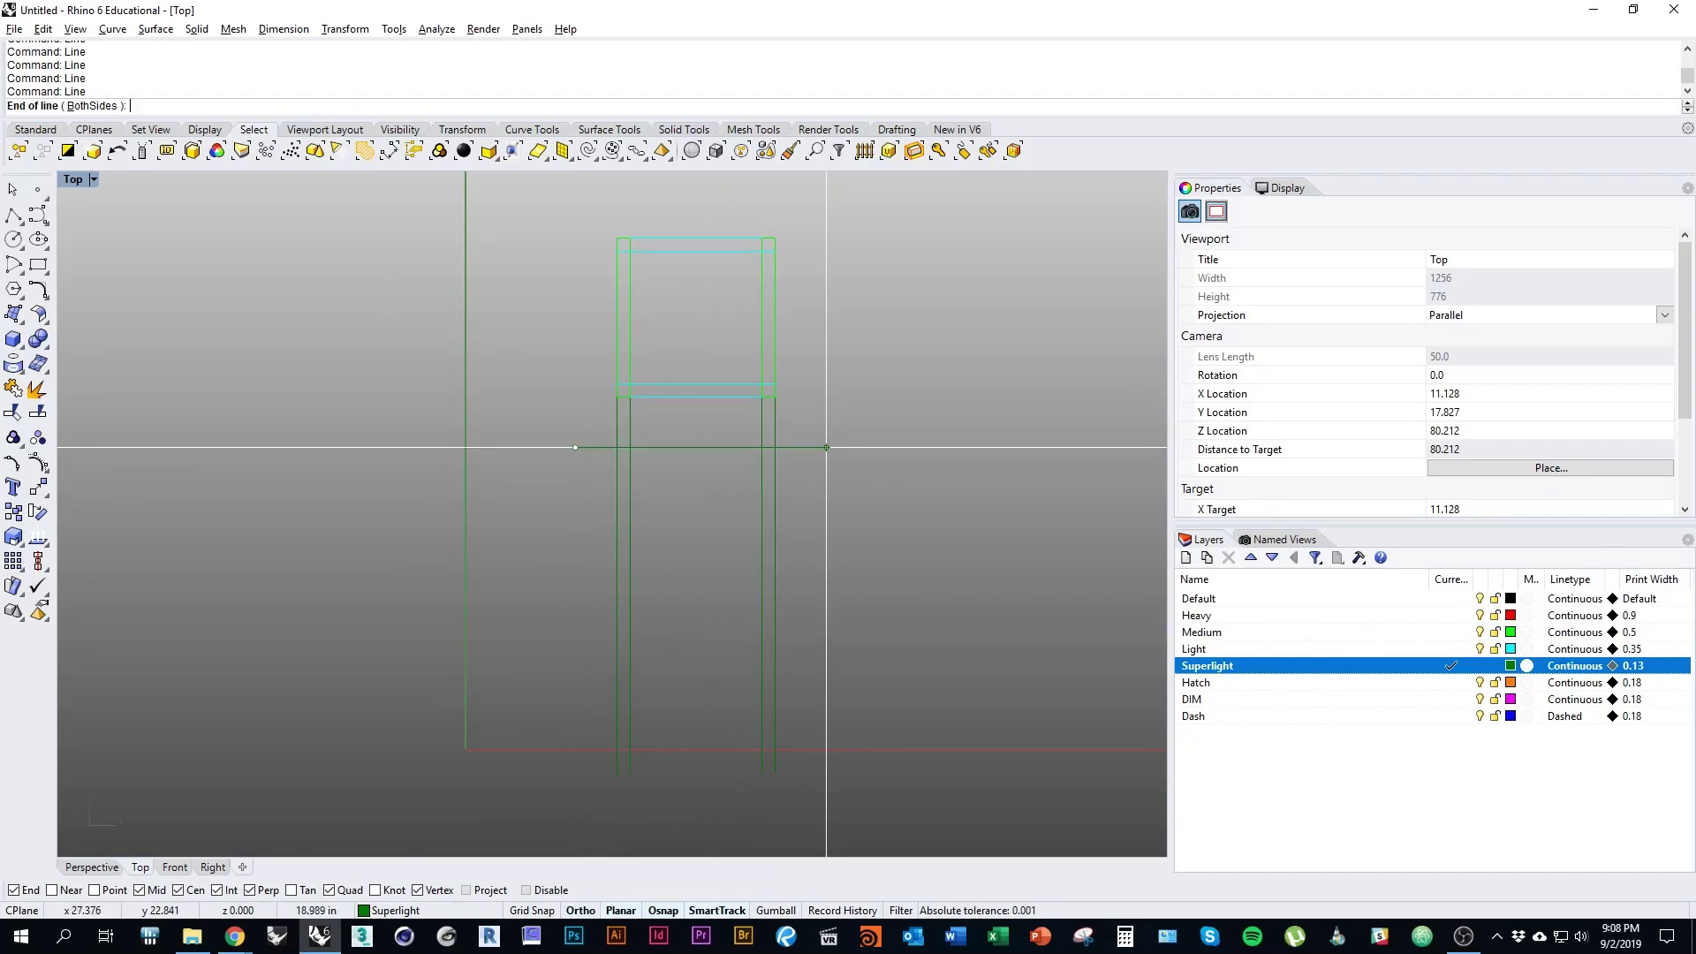
left_click(829, 447)
Step: Offset the horizontal guide line 18 inches downward to mark the base of the elevation
left_click(812, 447)
right_click_drag(929, 491, 925, 544)
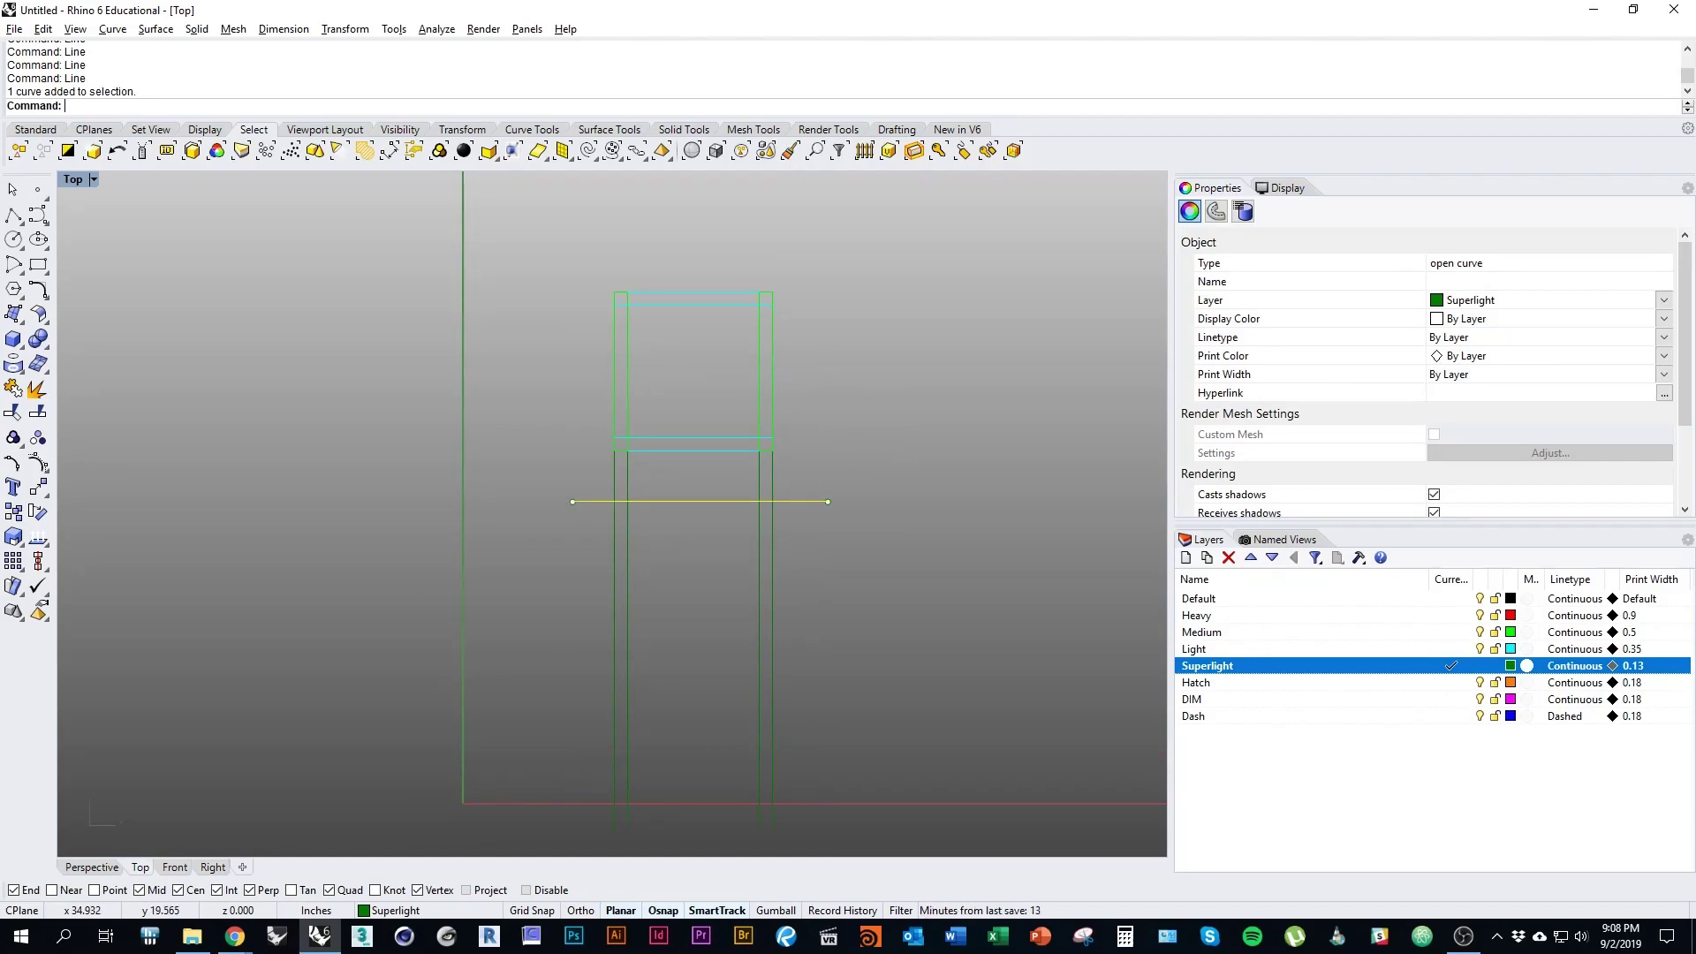
type("Offset")
key("Return")
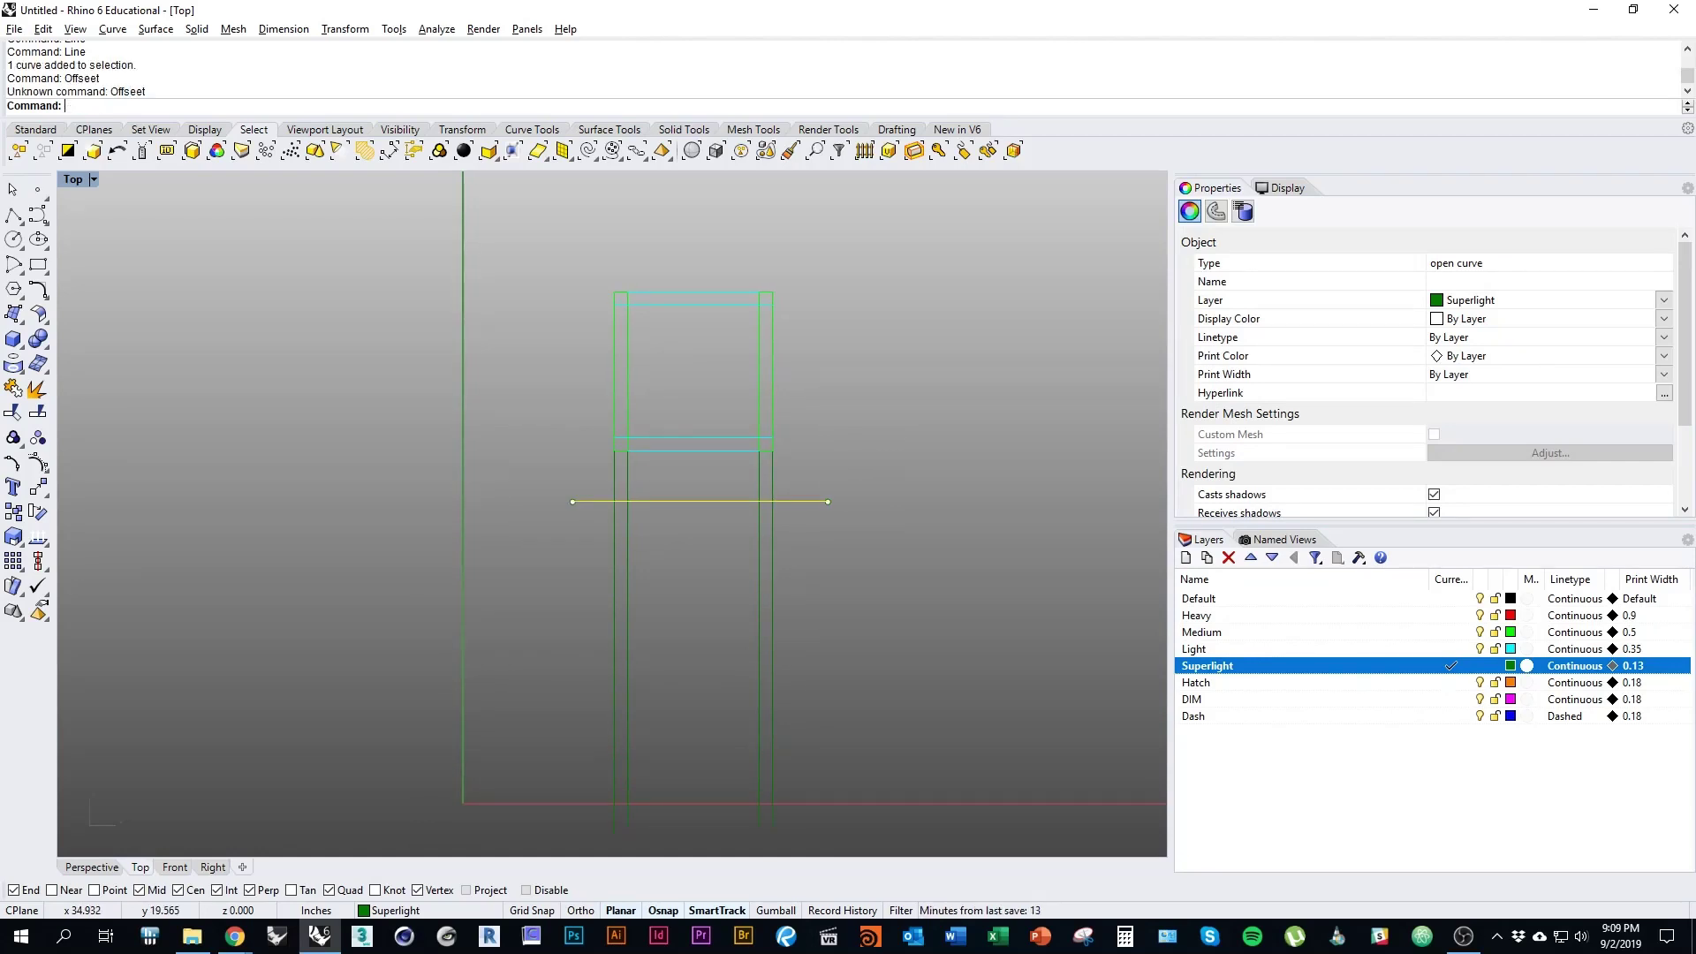
type("Offset")
key("Return")
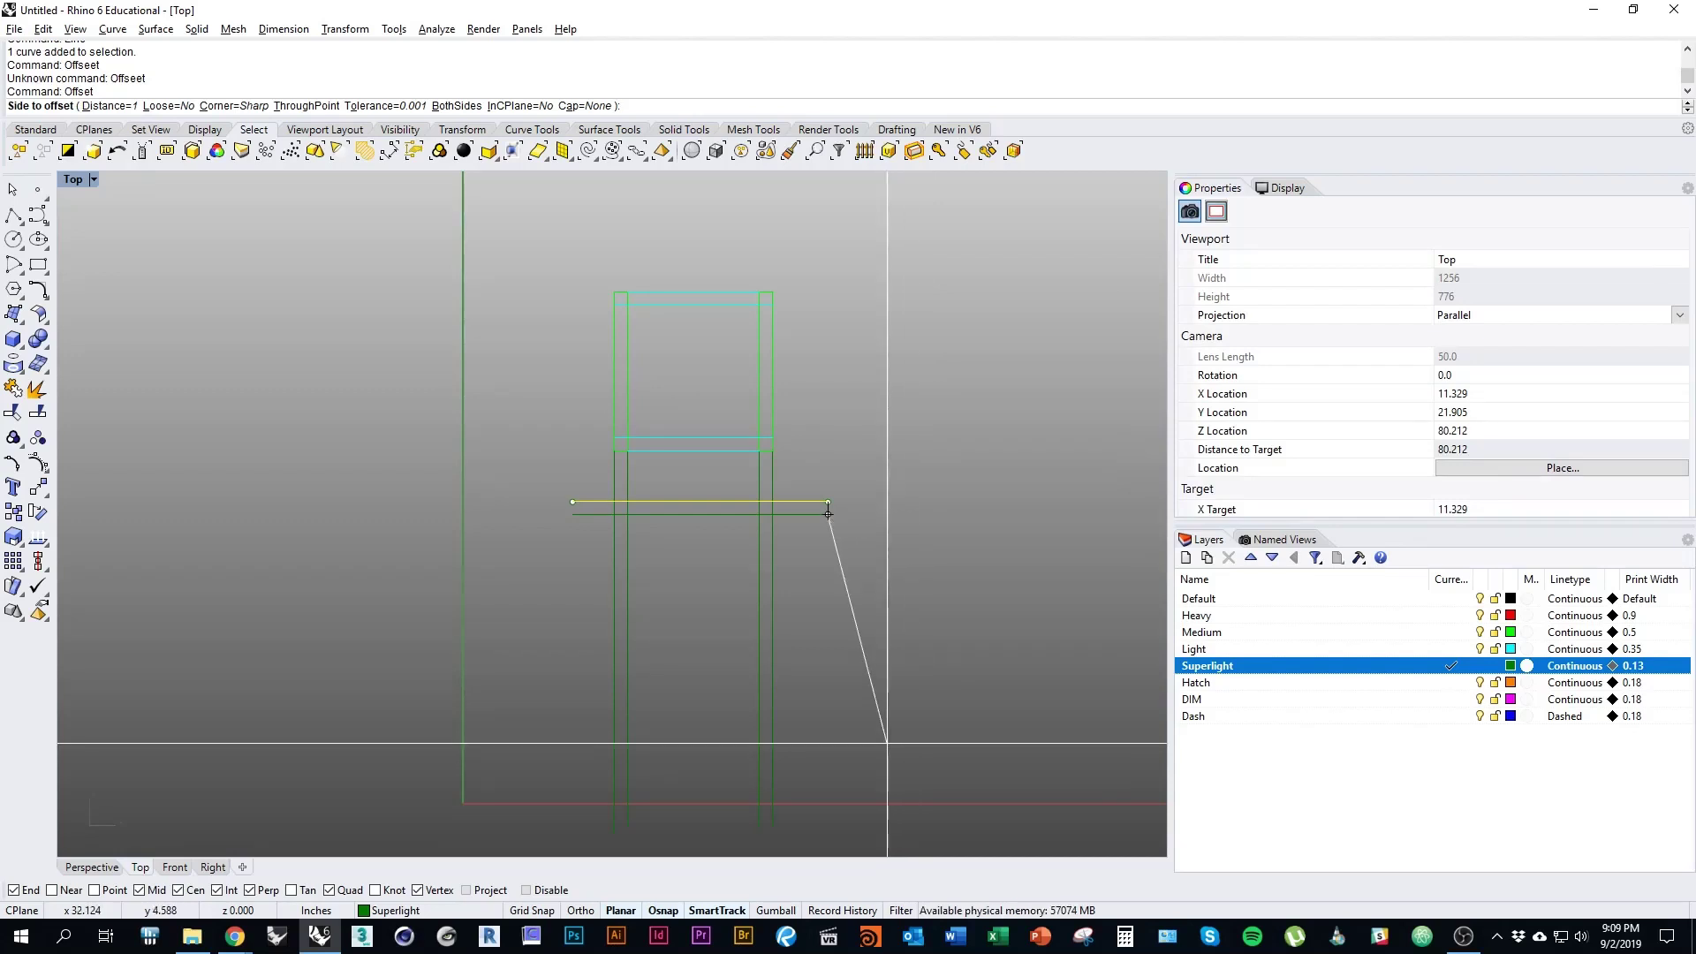
type("18")
key("Return")
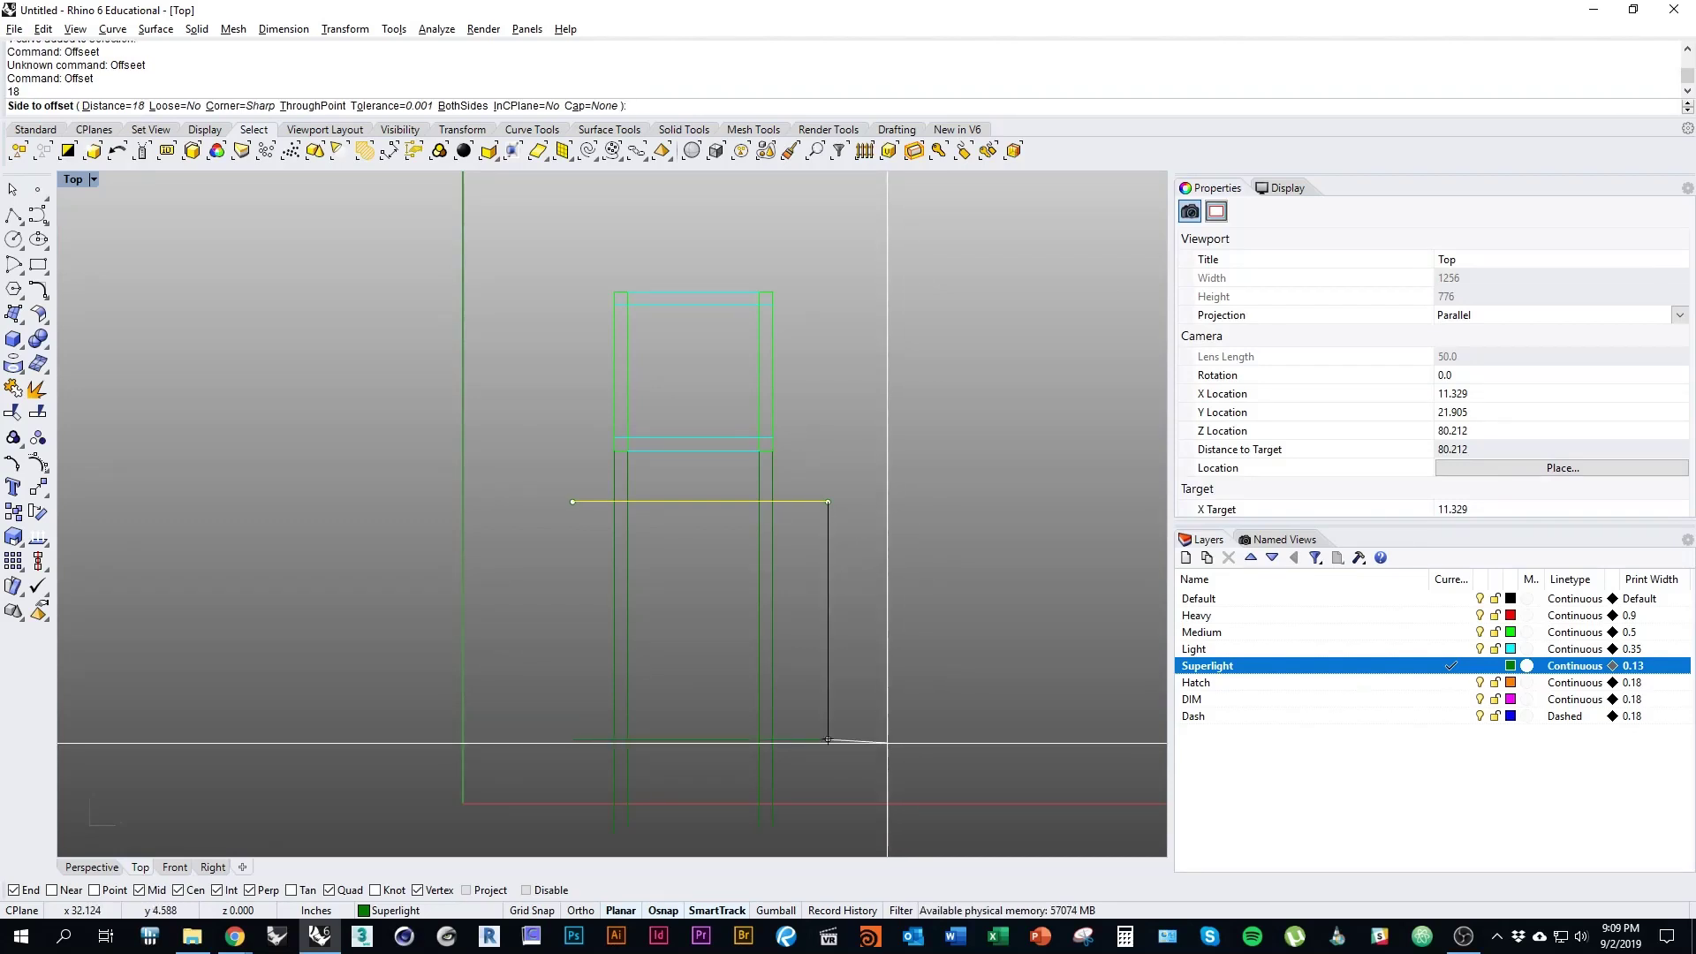
left_click(828, 740)
key("Escape")
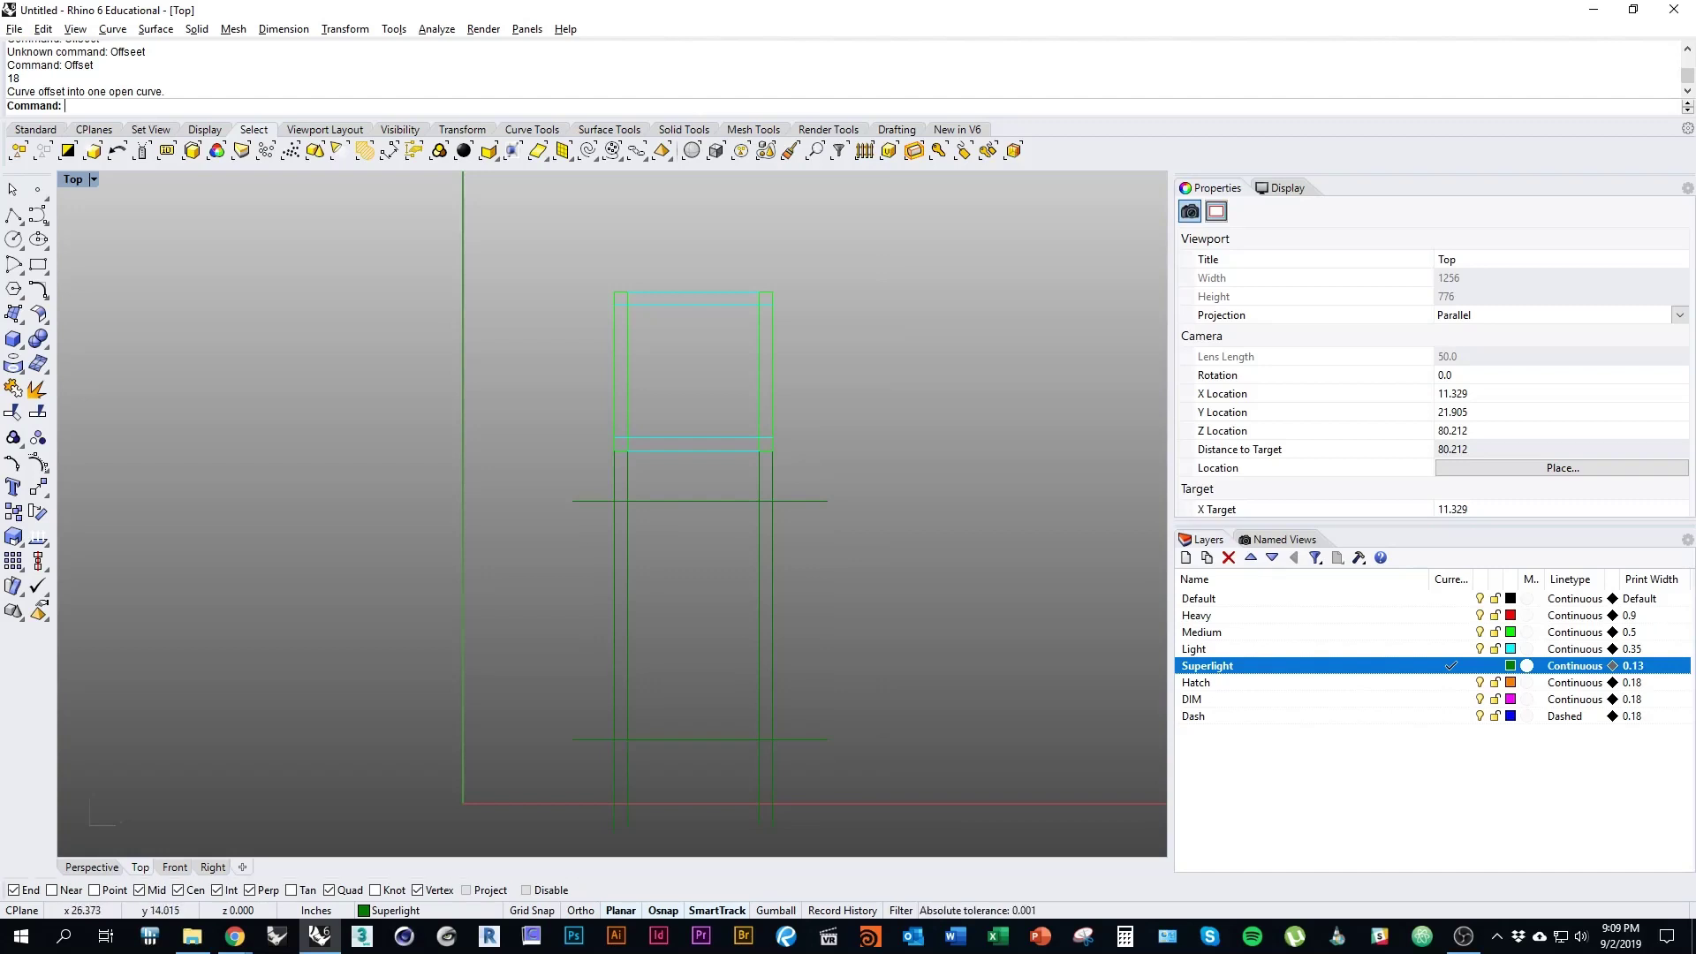
Step: Make Medium the current layer and lock the Superlight layer
right_click_drag(849, 639, 929, 640)
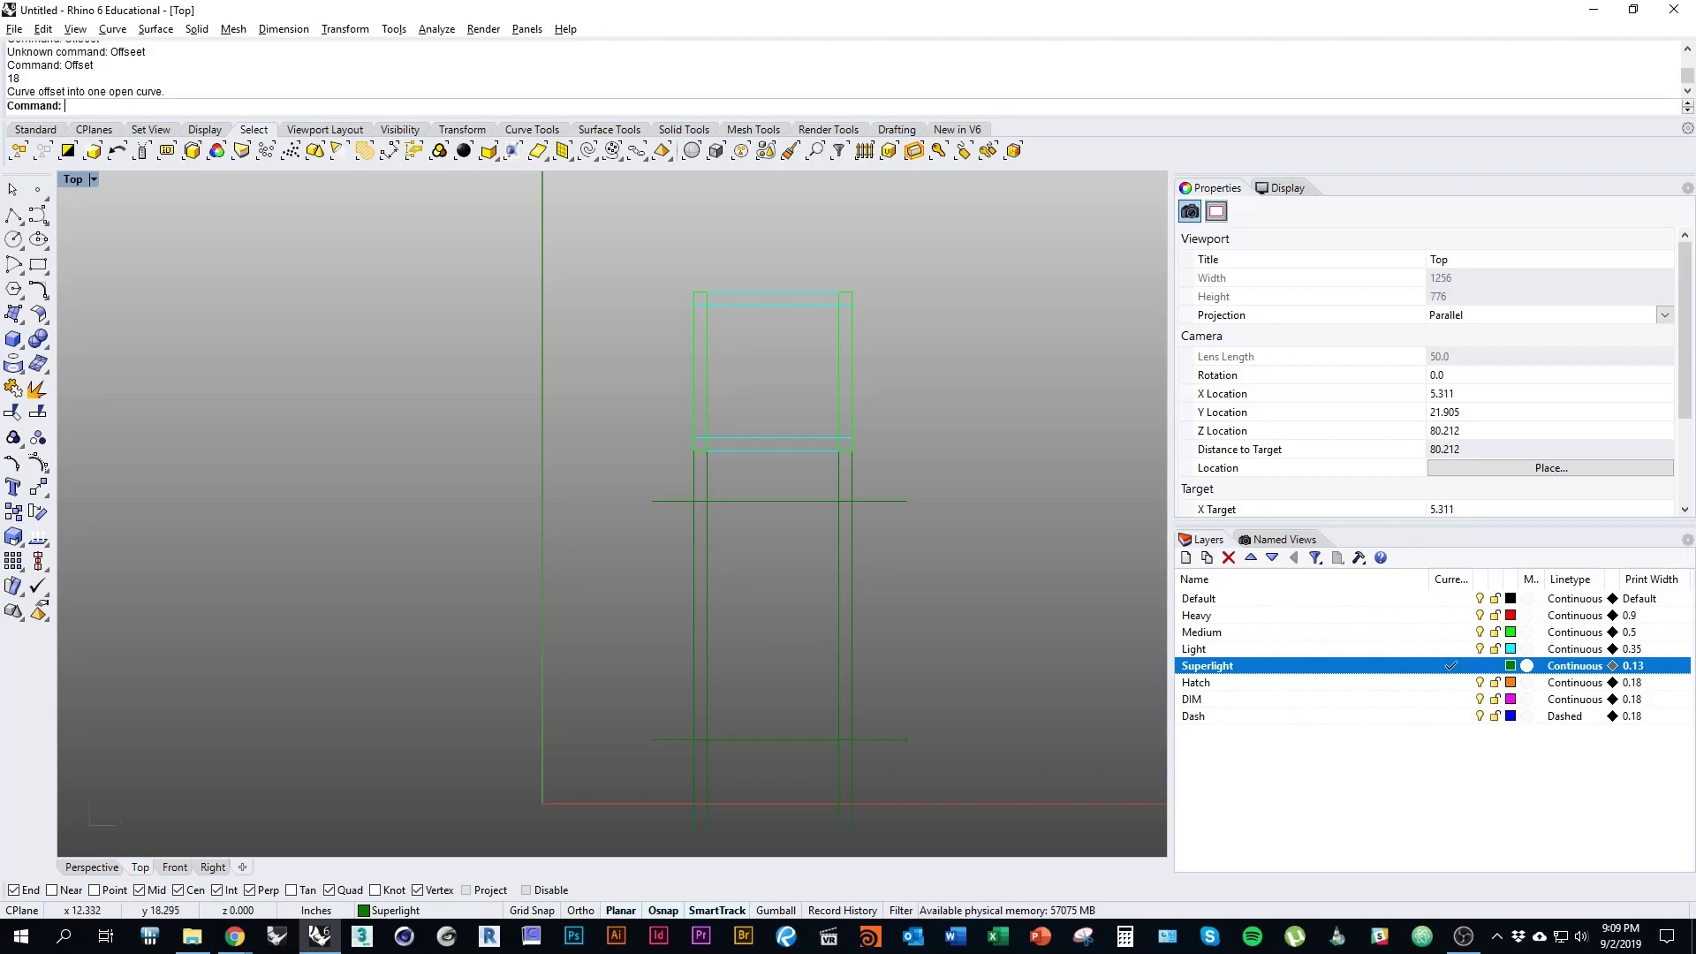
mouse_move(821, 646)
right_mouse_down()
mouse_move(791, 721)
mouse_move(801, 674)
right_mouse_up()
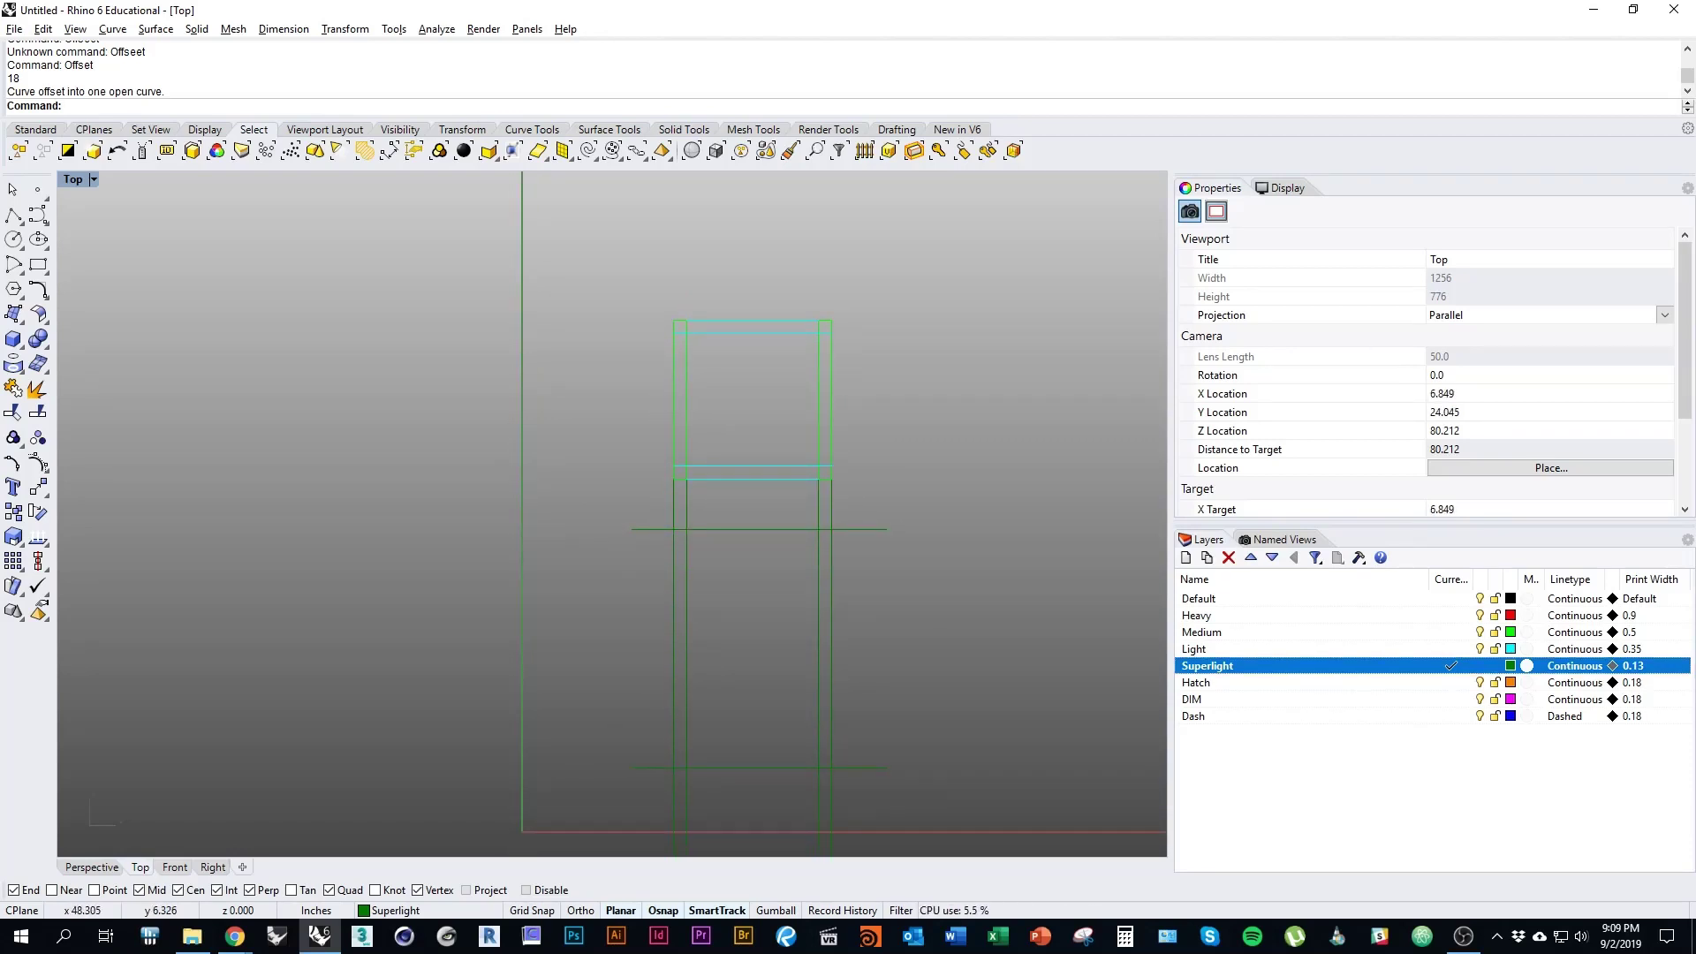
left_click(1451, 632)
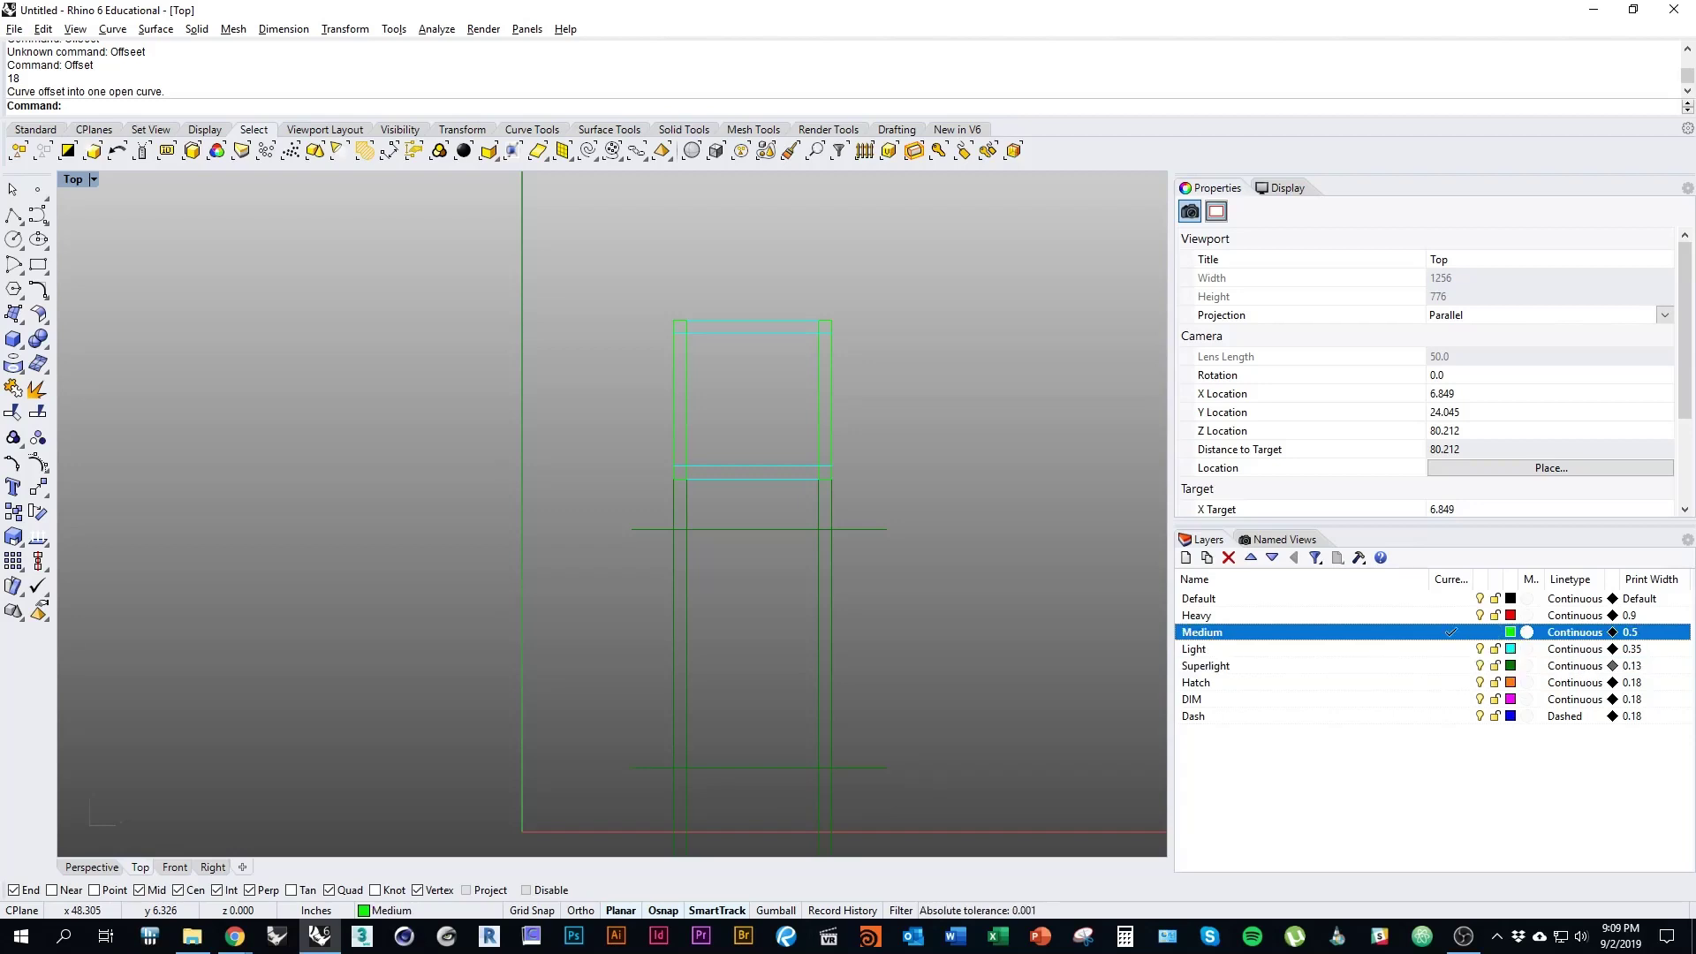
left_click(1494, 665)
Step: Outline the elevation's right leg with outer, bottom and inner edge lines between the two horizontal guides
mouse_move(815, 743)
right_mouse_down()
mouse_move(869, 739)
mouse_move(766, 760)
right_mouse_up()
type("Line")
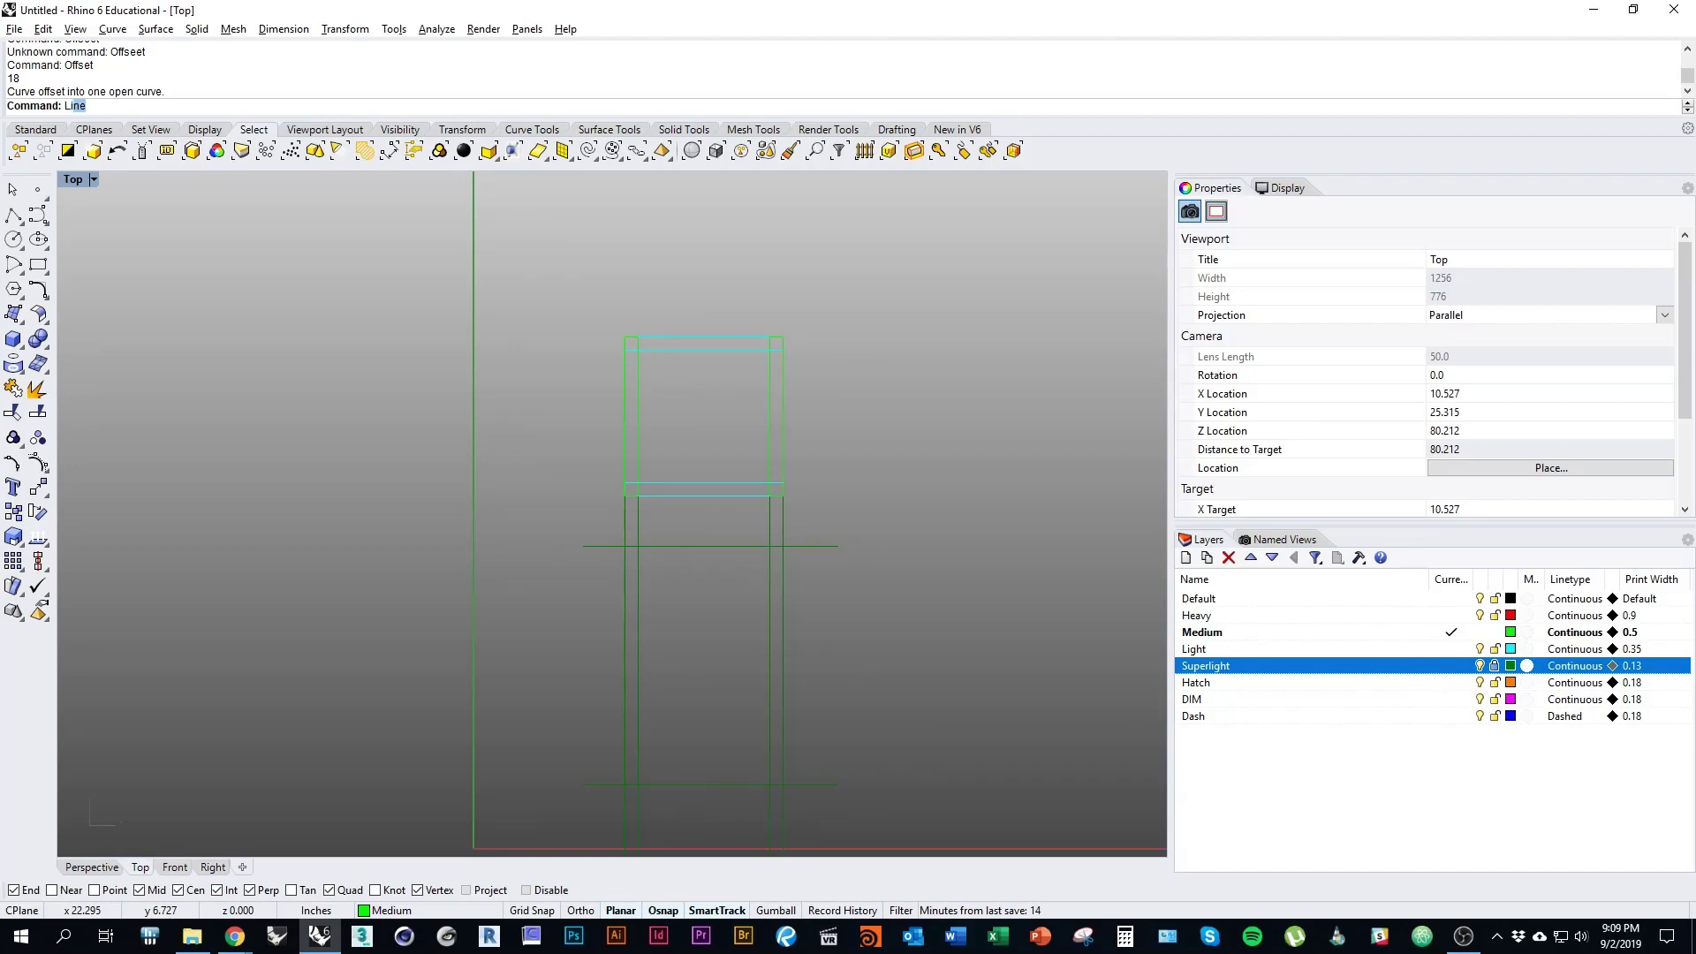
key("Return")
right_click_drag(801, 767, 819, 739)
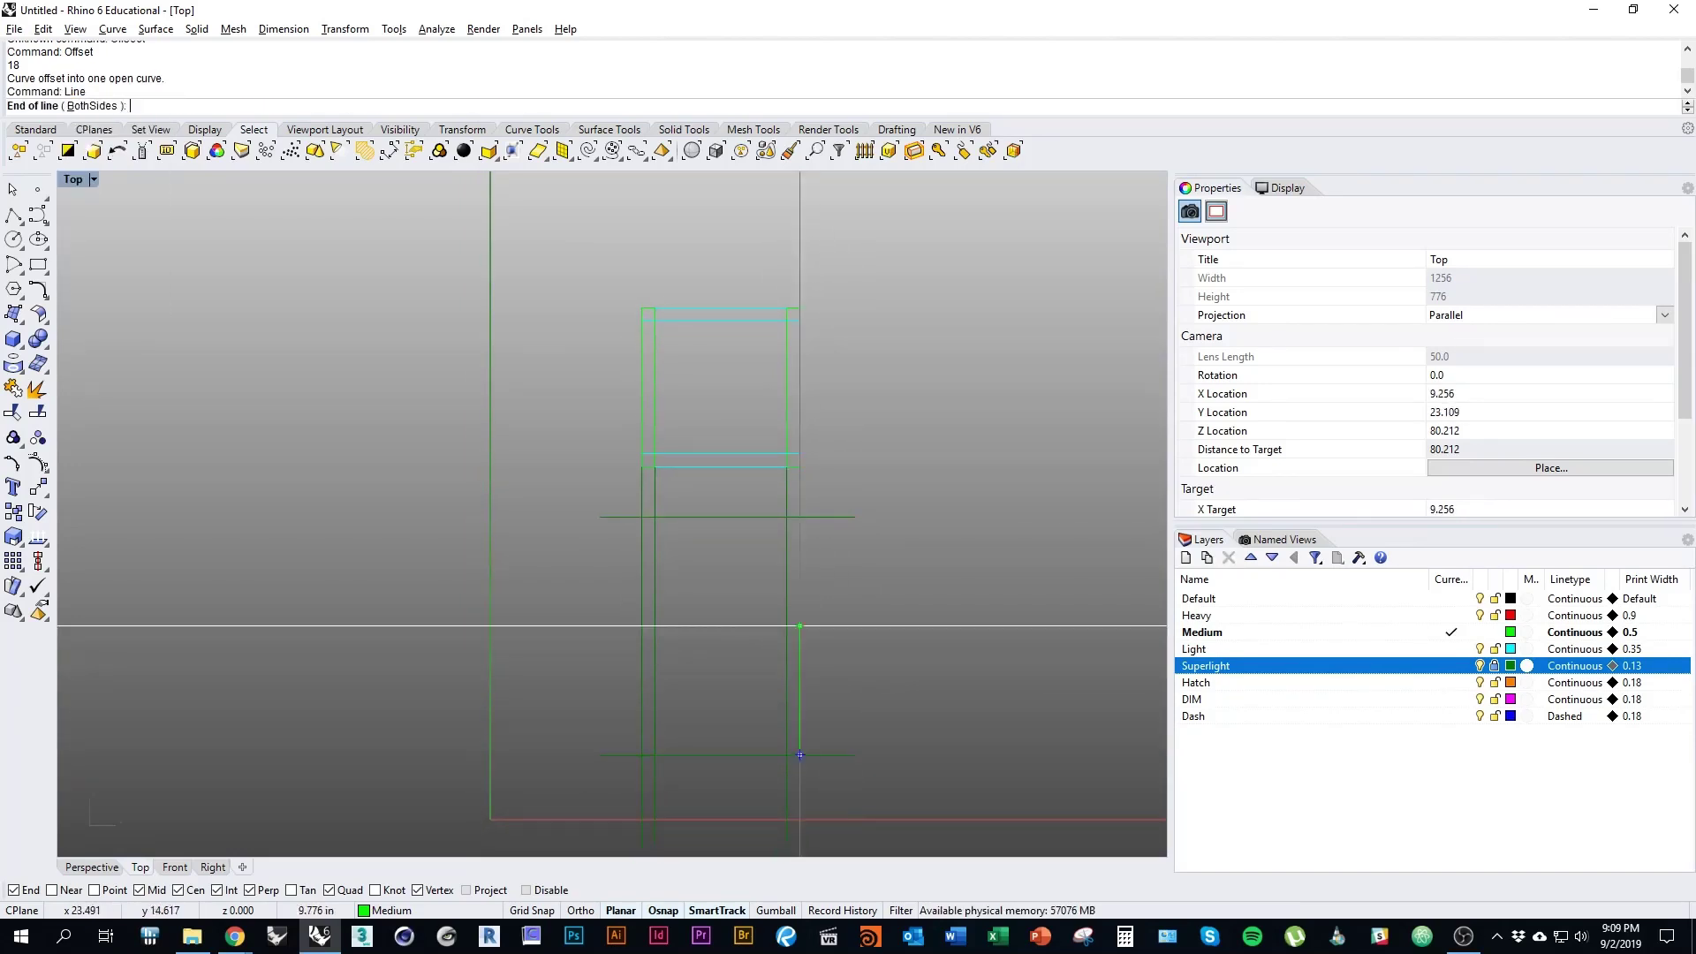
key("Escape")
key("Return")
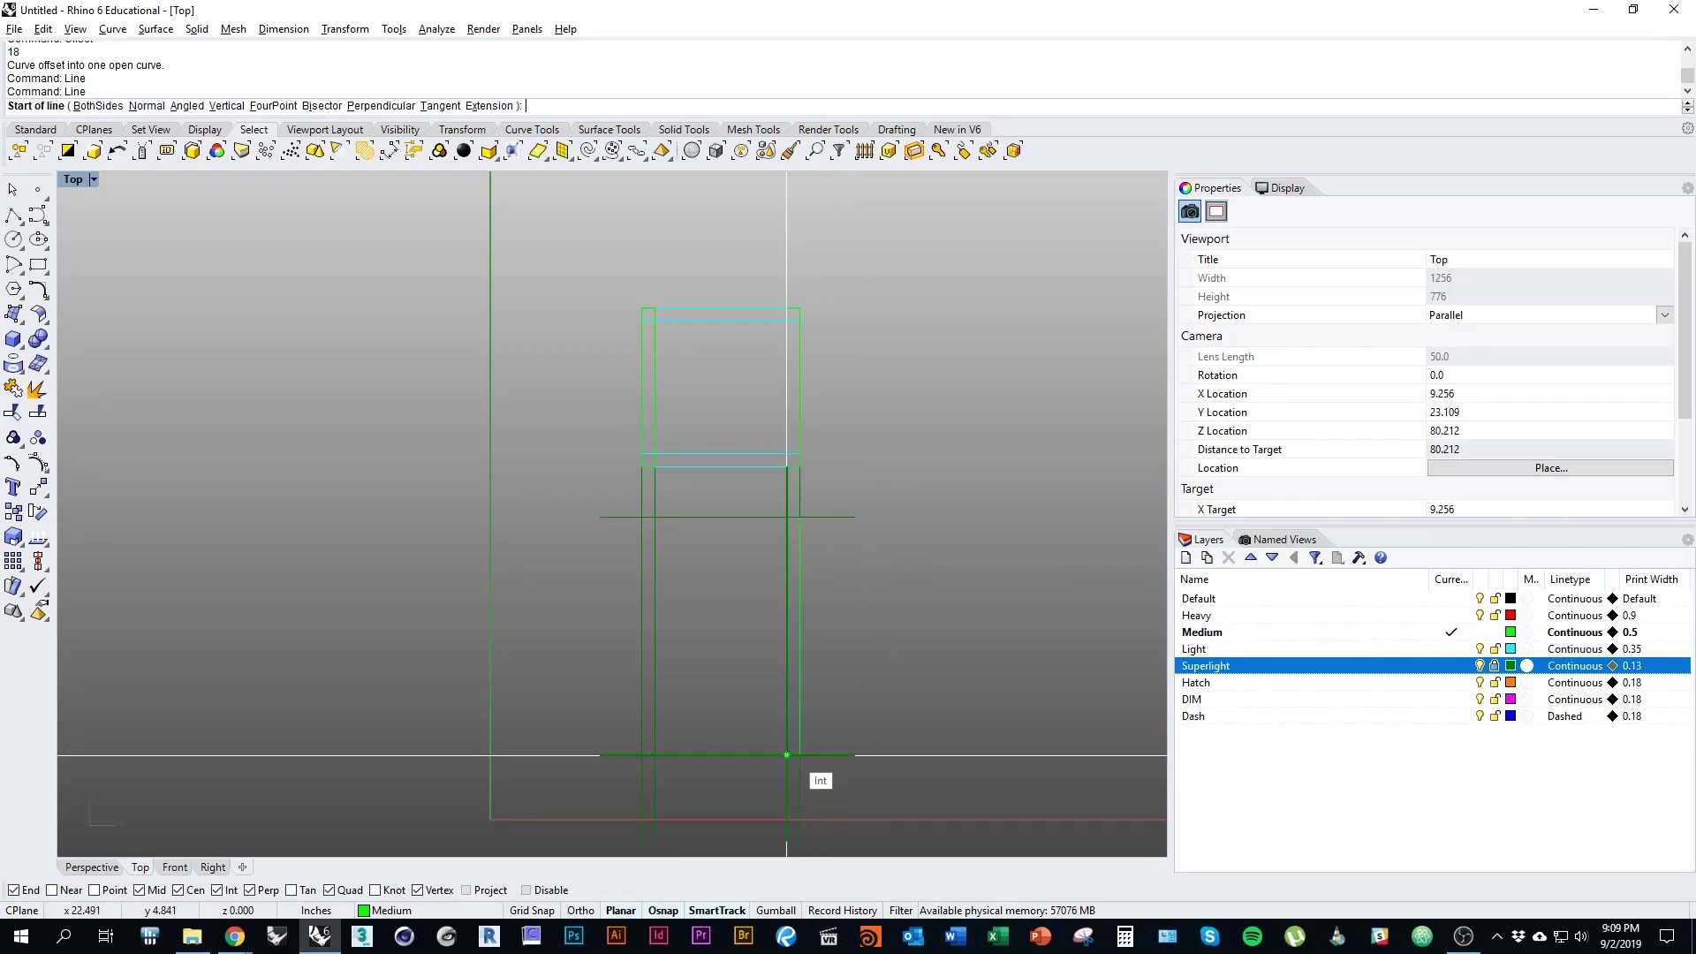
left_click(787, 755)
left_click(800, 755)
key("Return")
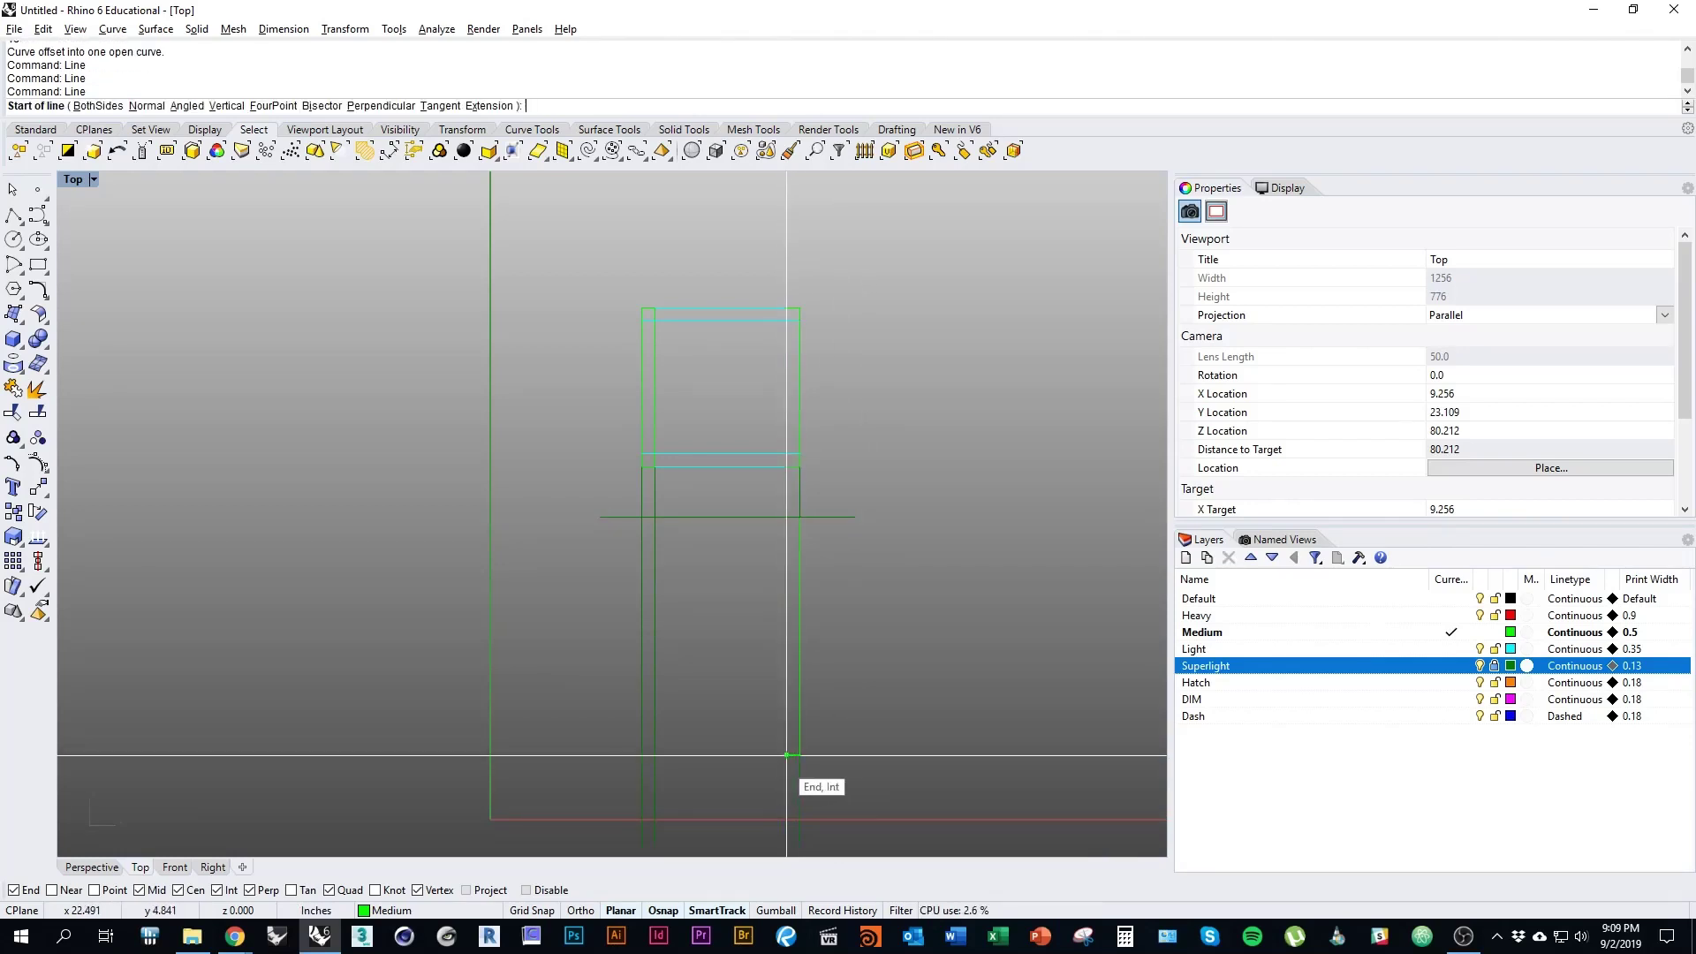
key("Escape")
Step: Outline the elevation's left leg with inner, bottom and outer edge lines between the two horizontal guides
key("Return")
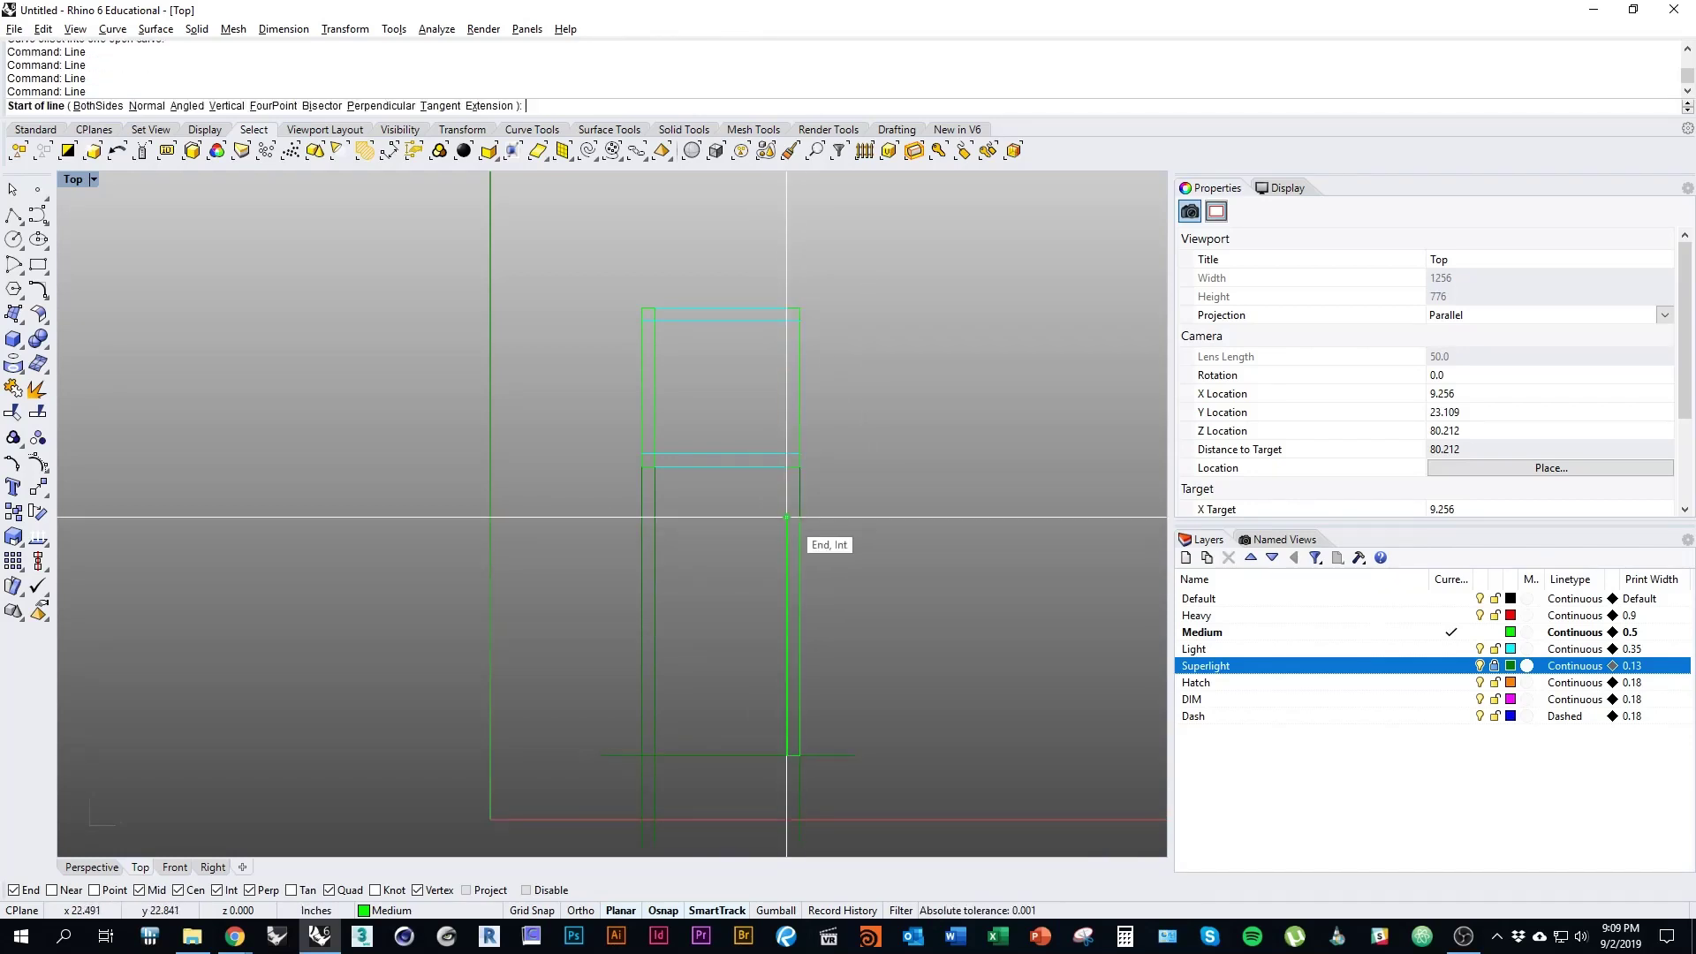
left_click(654, 516)
left_click(654, 755)
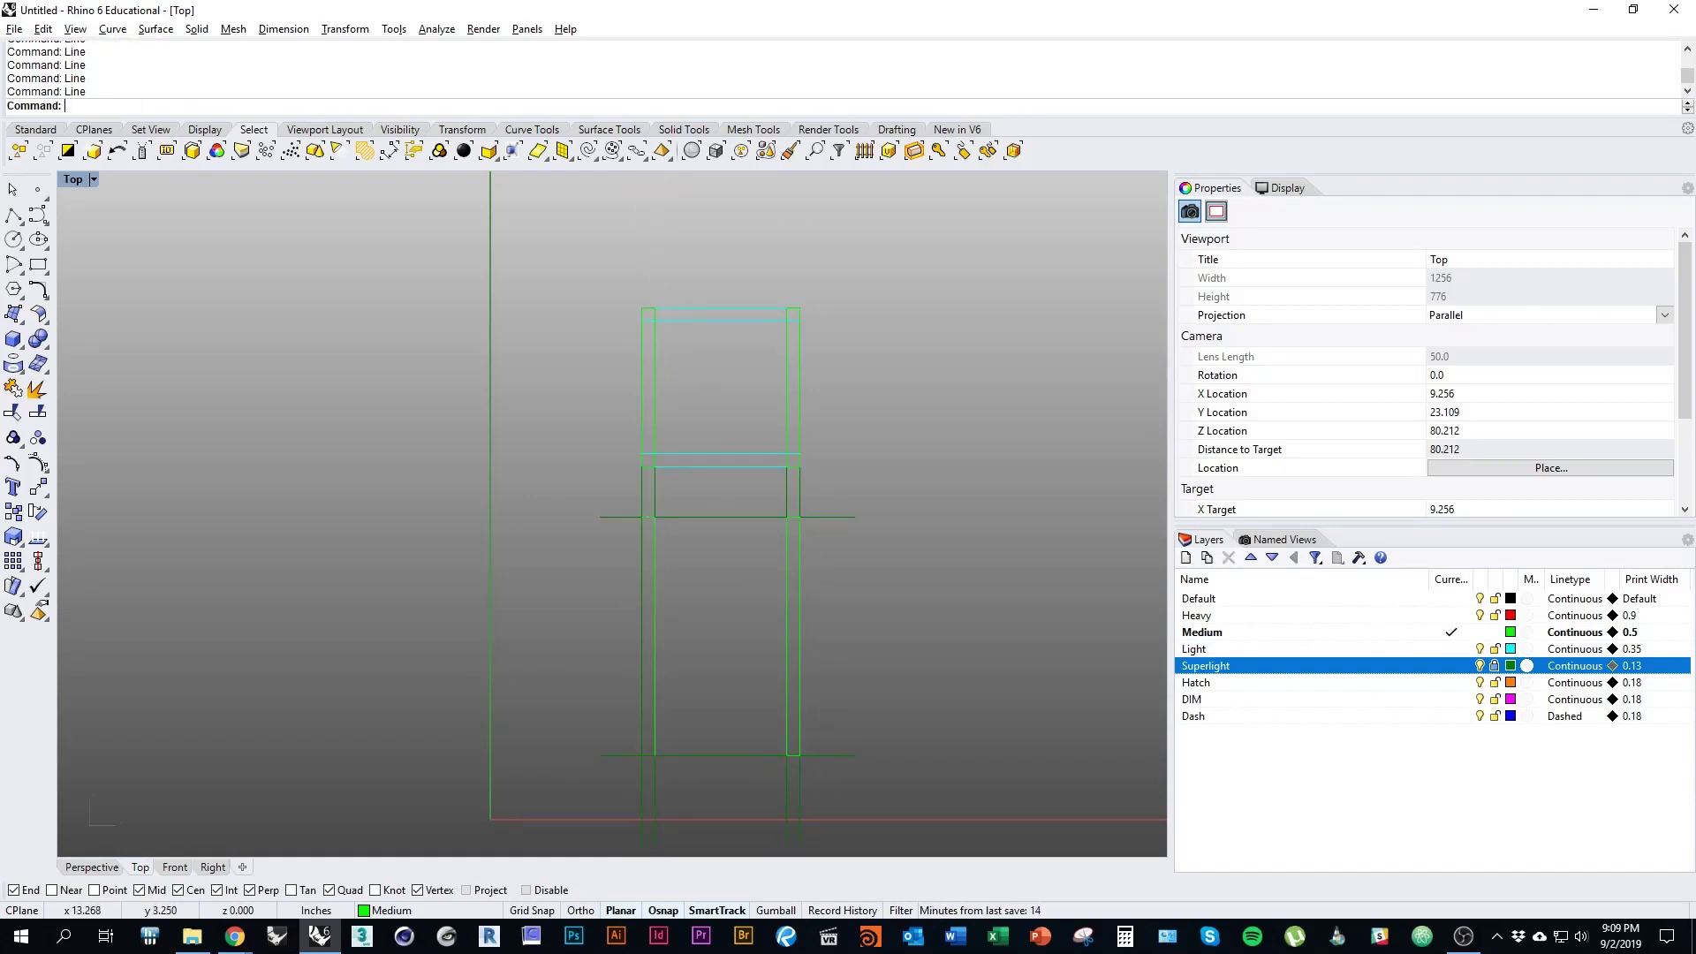
key("Return")
left_click(641, 755)
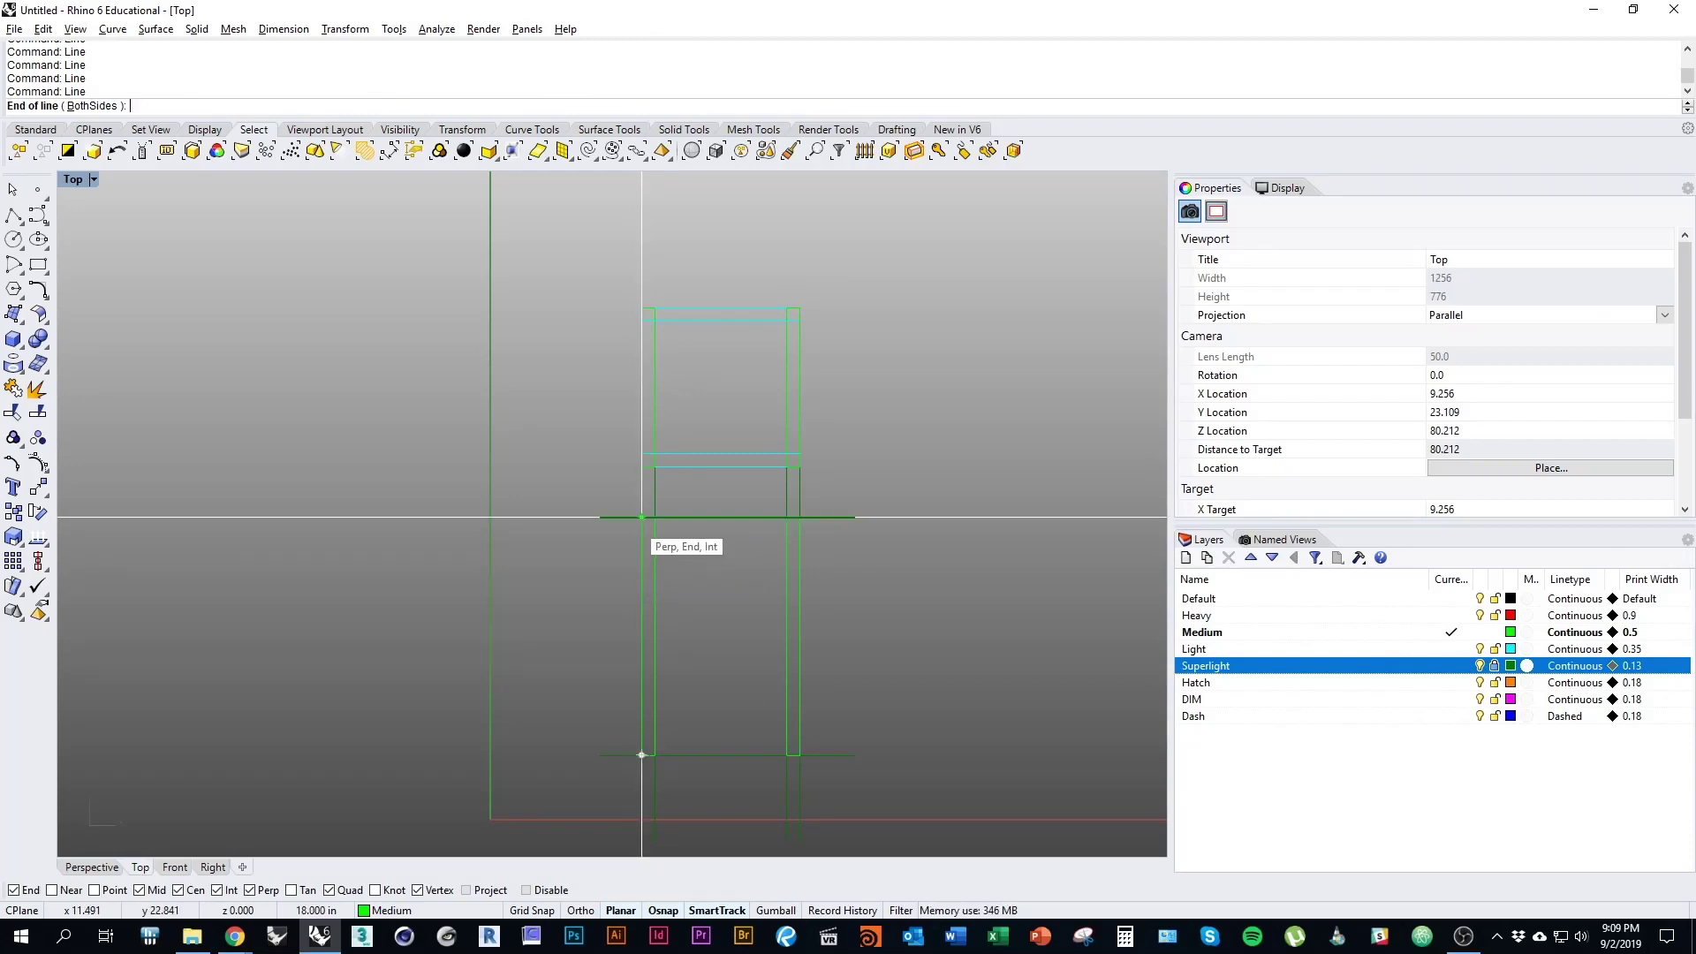
left_click(641, 517)
Step: Draw a line along the lower guide from the left leg's inner edge to the right leg's inner edge
scroll(641, 517, "up", 4)
right_click_drag(641, 517, 592, 427)
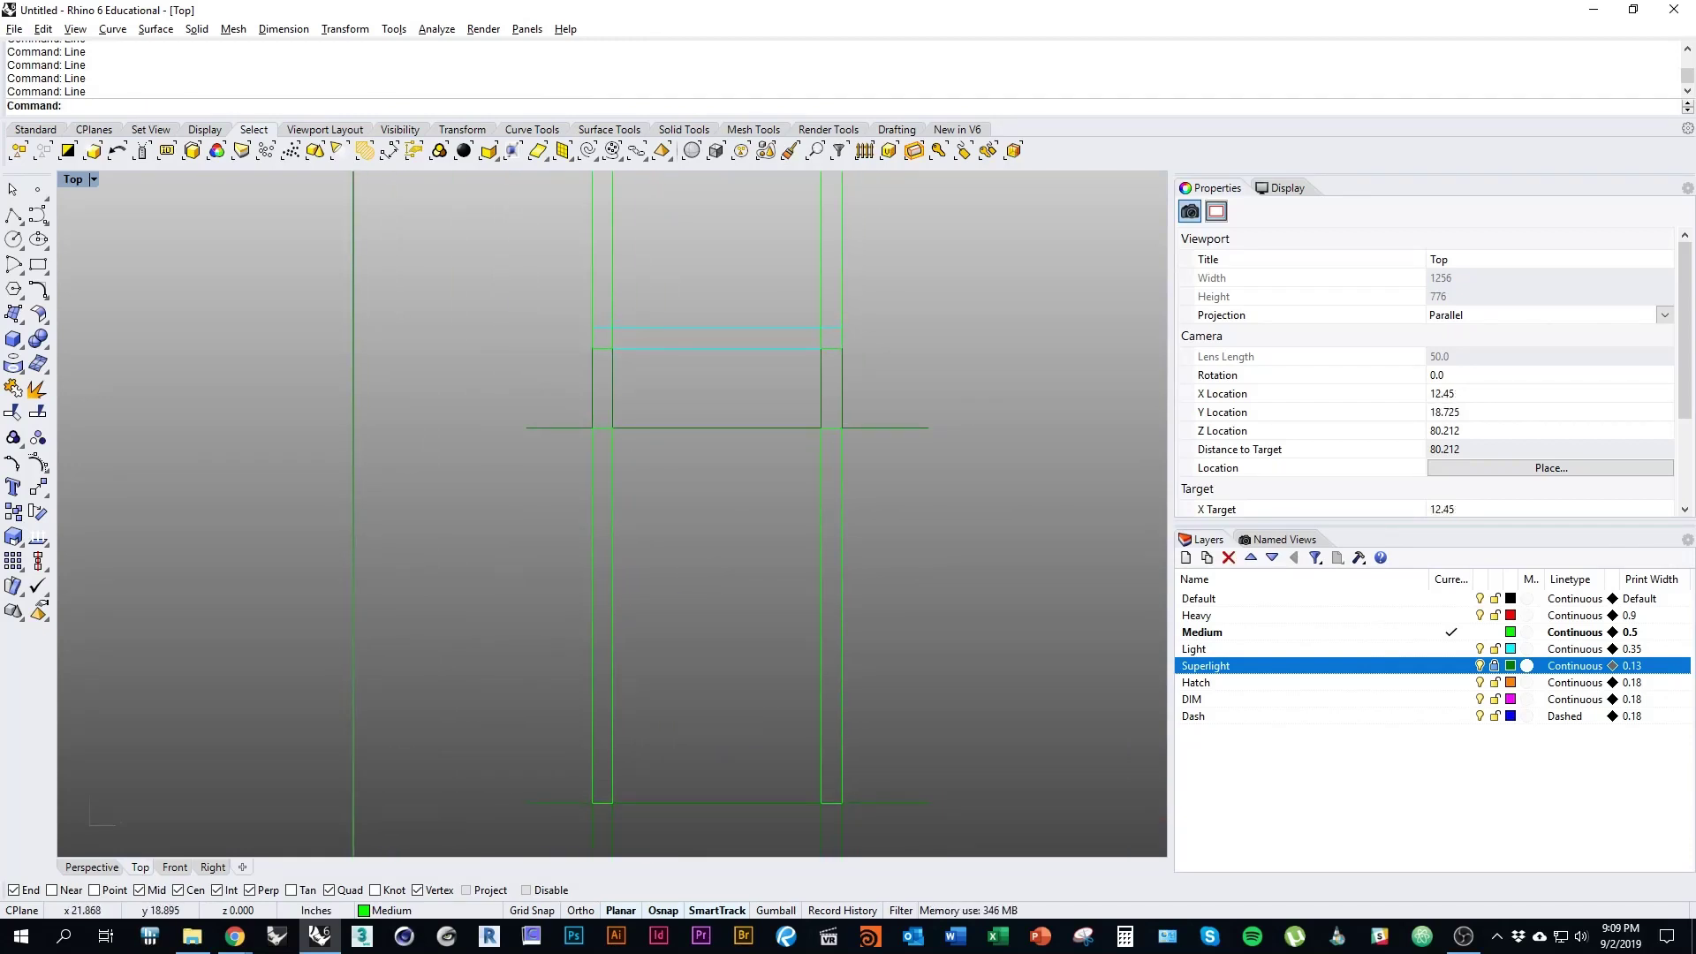
right_click_drag(679, 751, 776, 660)
right_click(729, 715)
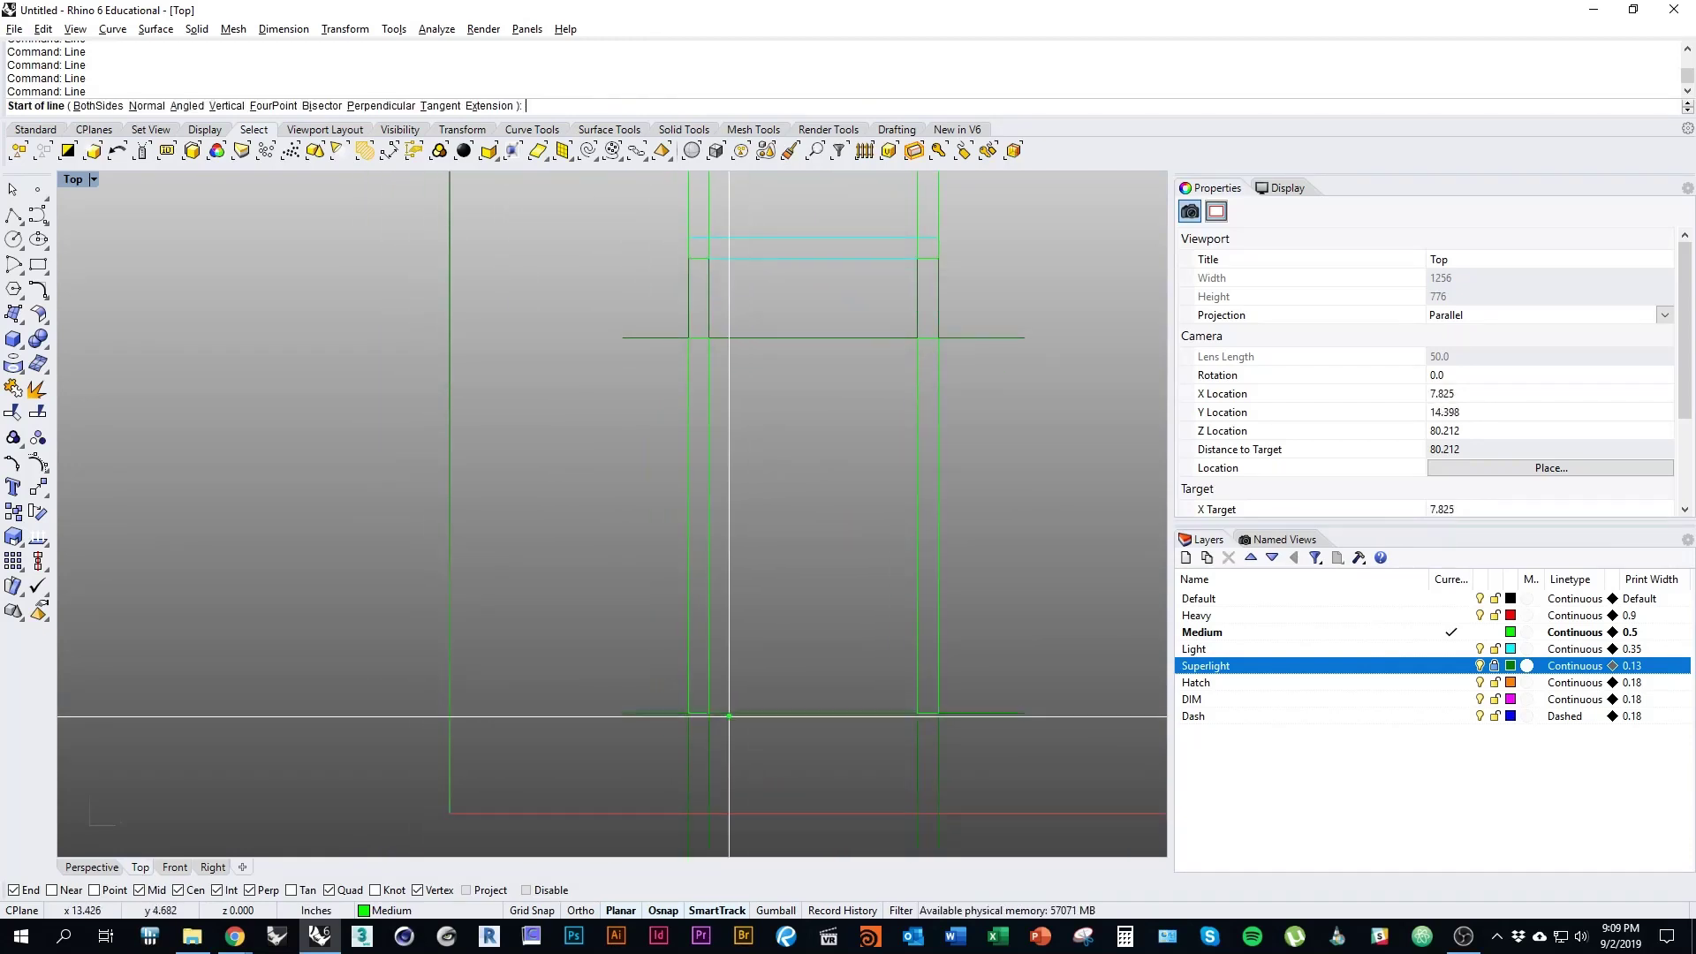
left_click(729, 715)
left_click(917, 714)
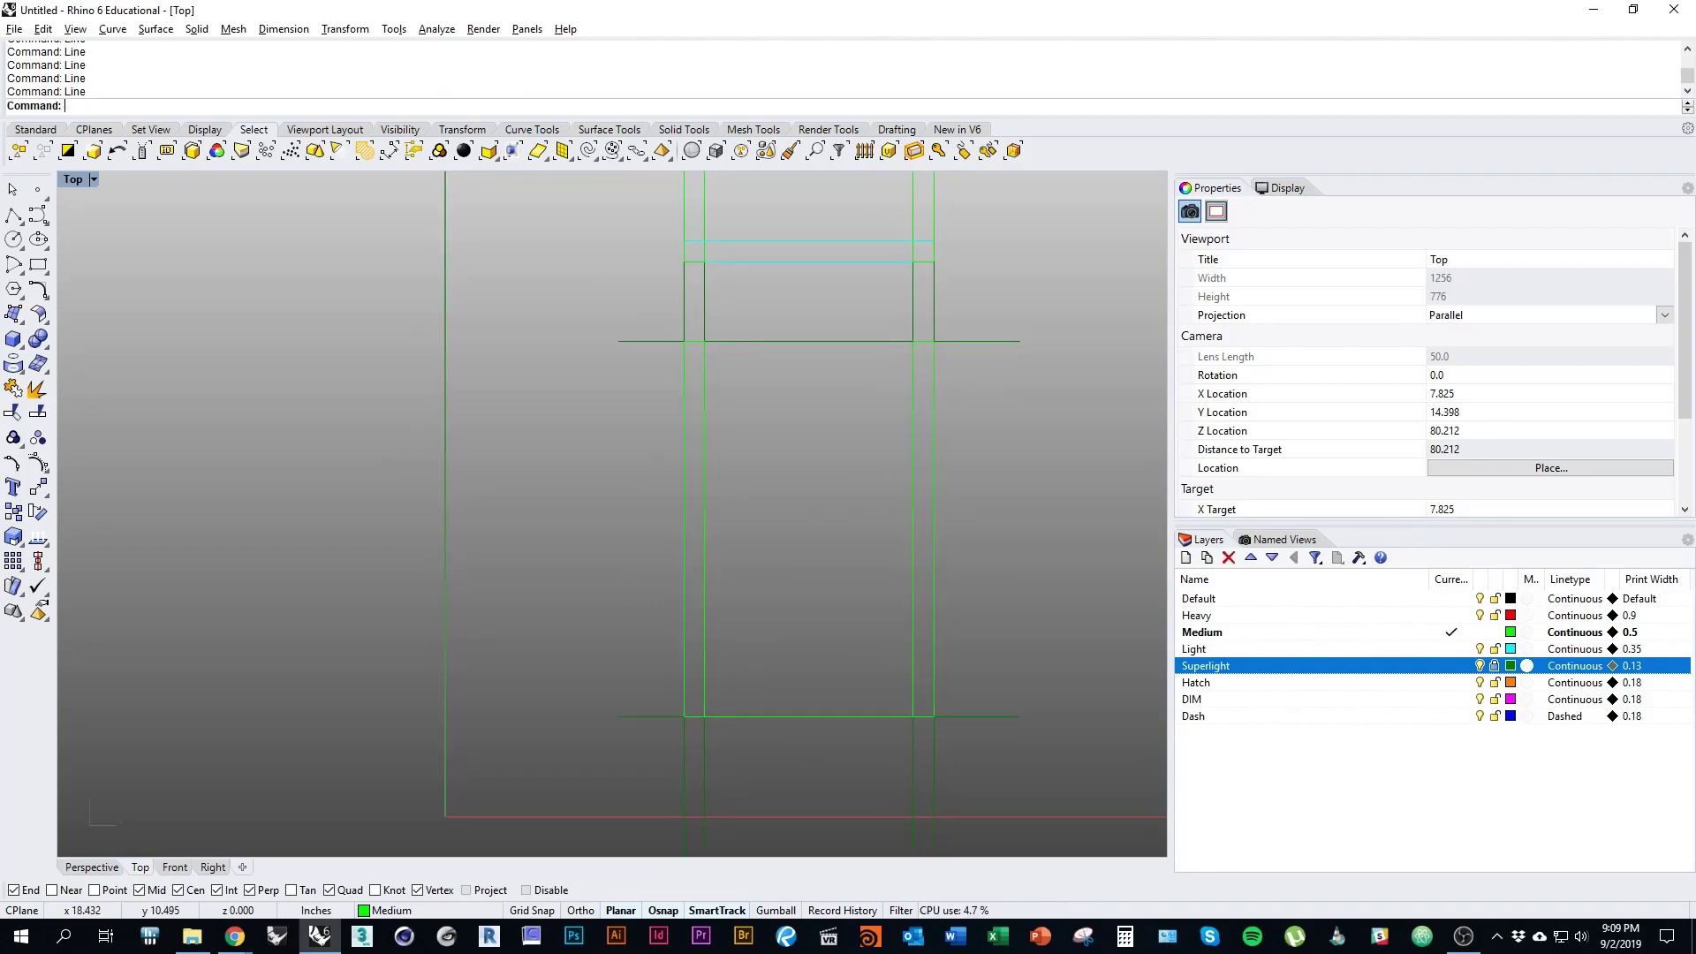
Step: Offset the line between the legs at the base 1 inch upward to form the bottom rail
mouse_move(794, 382)
right_mouse_down()
mouse_move(762, 488)
mouse_move(803, 372)
right_mouse_up()
left_click_drag(839, 821, 745, 742)
right_click_drag(829, 791, 724, 791)
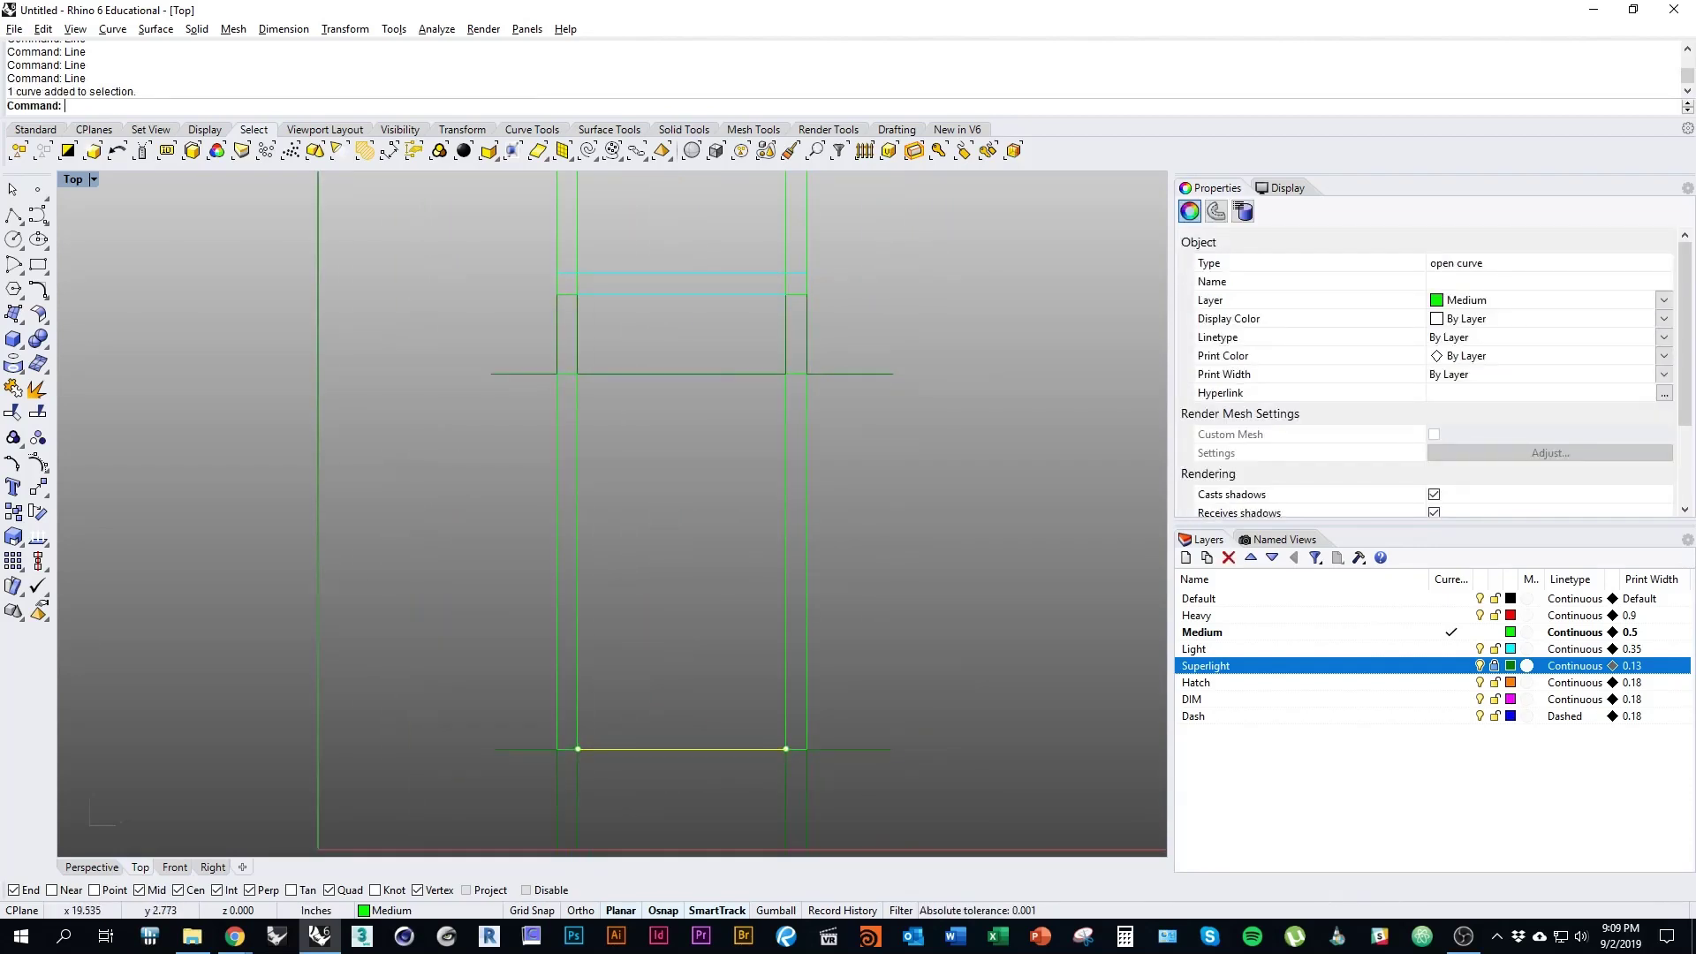
type("offset")
key("Return")
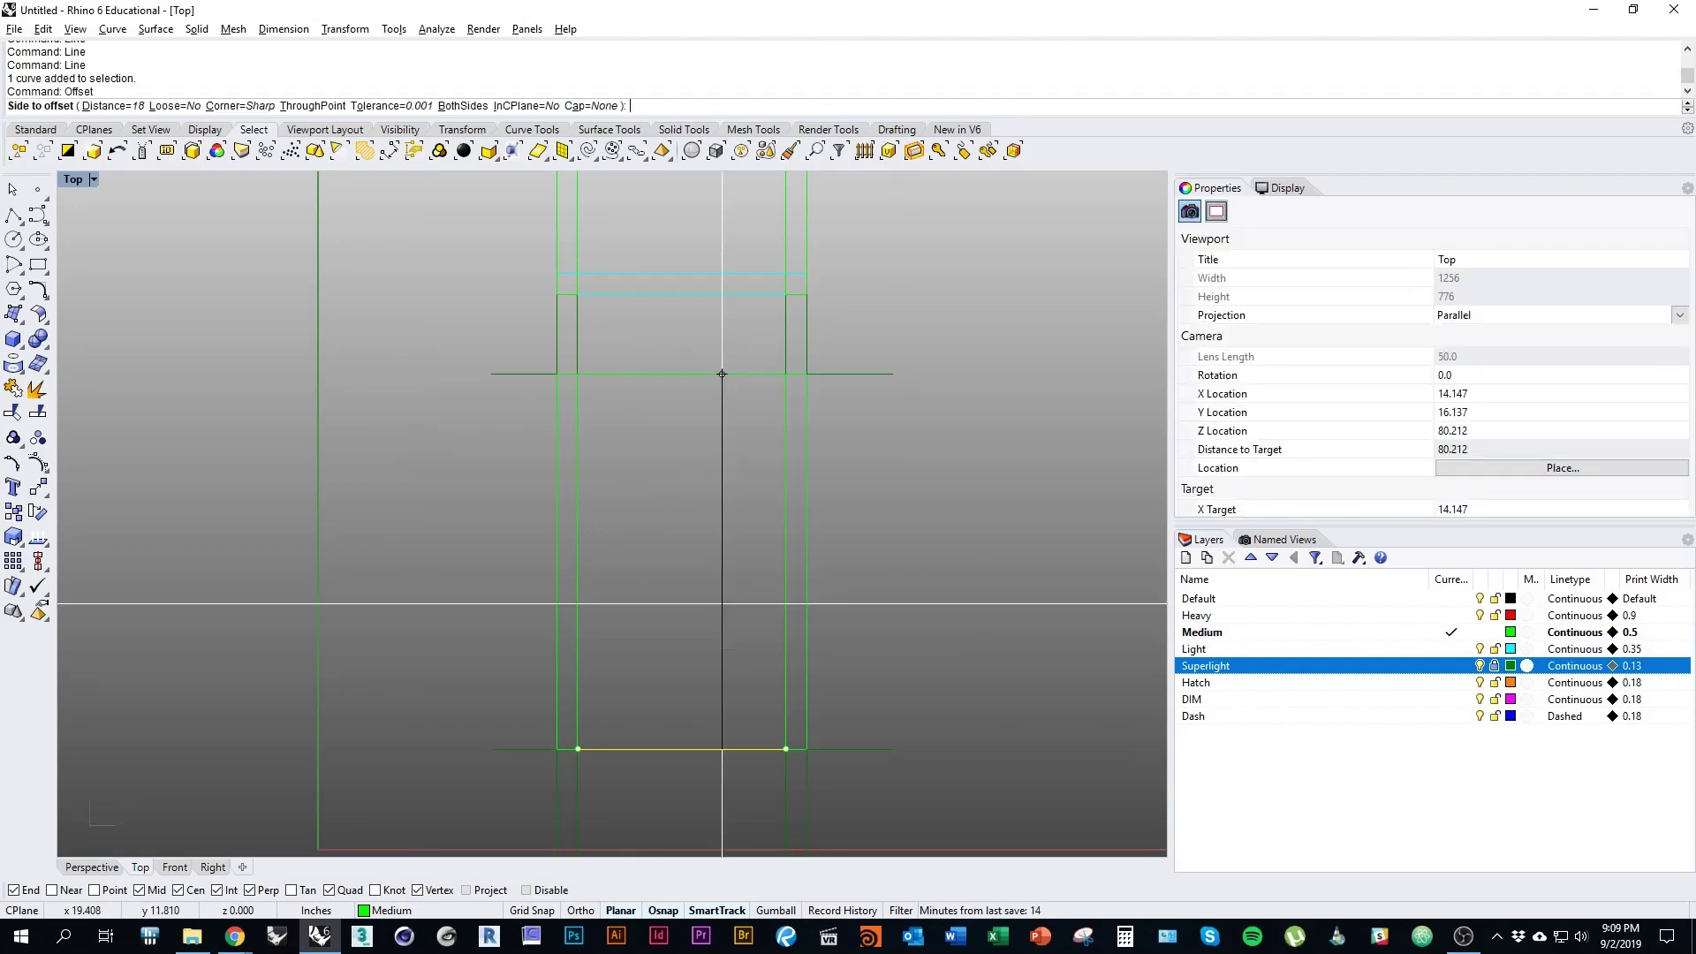
type("1")
key("Return")
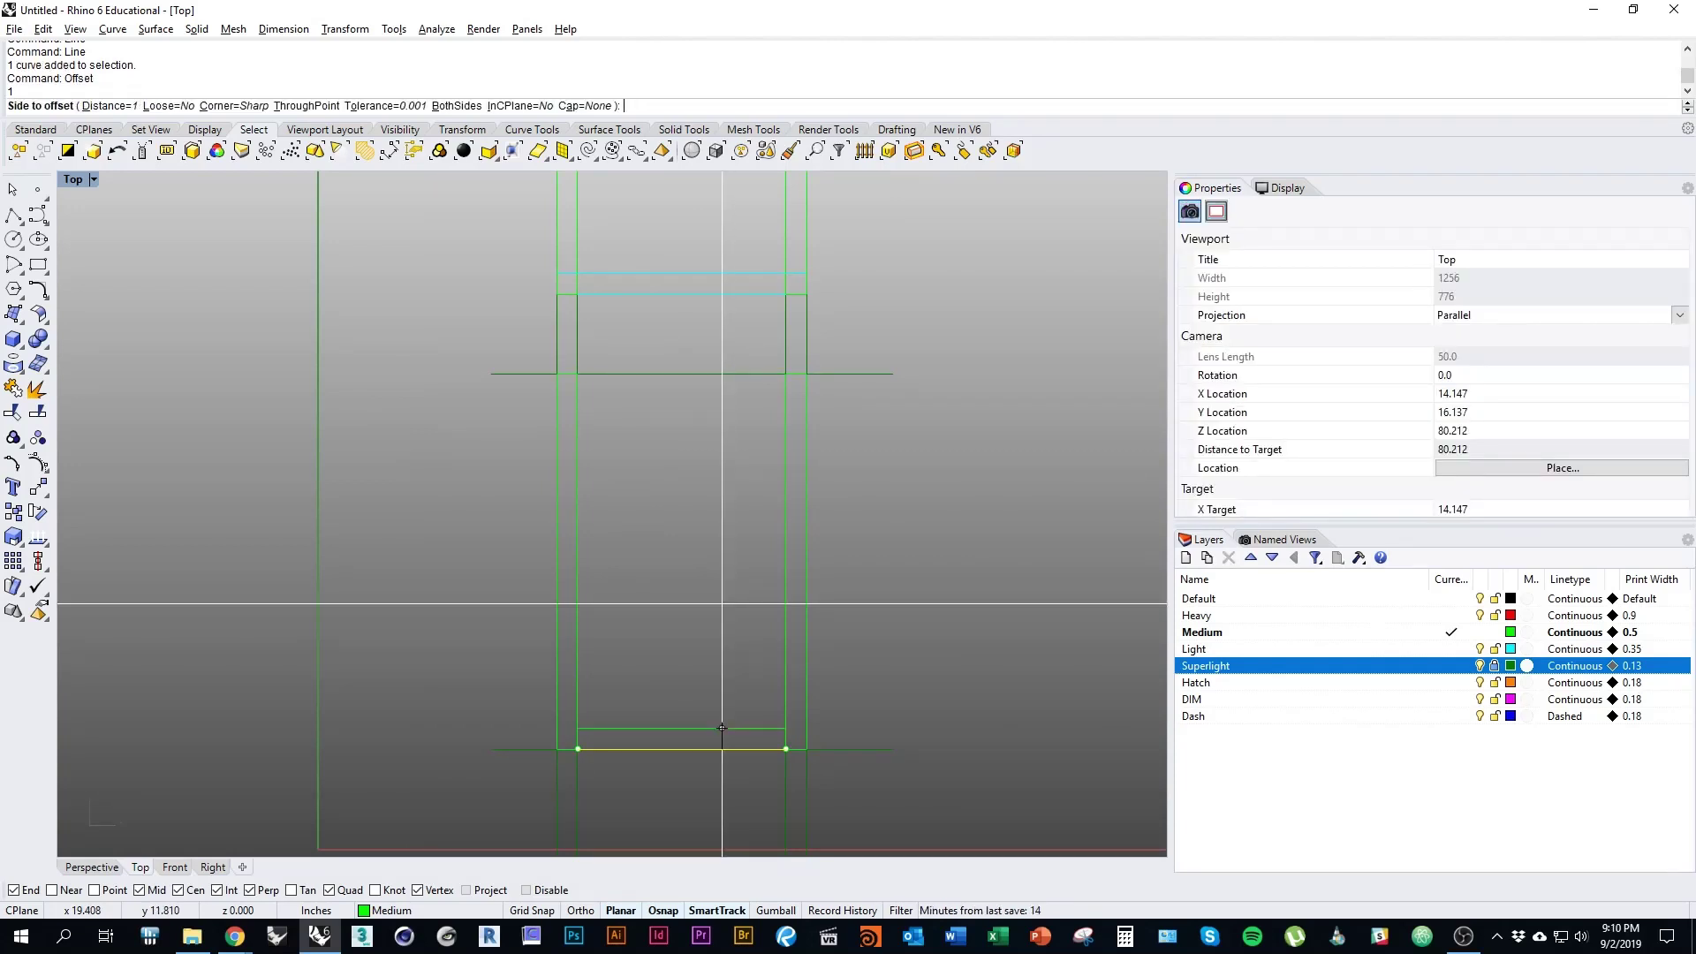
left_click(722, 603)
key("Escape")
scroll(625, 710, "down", 3)
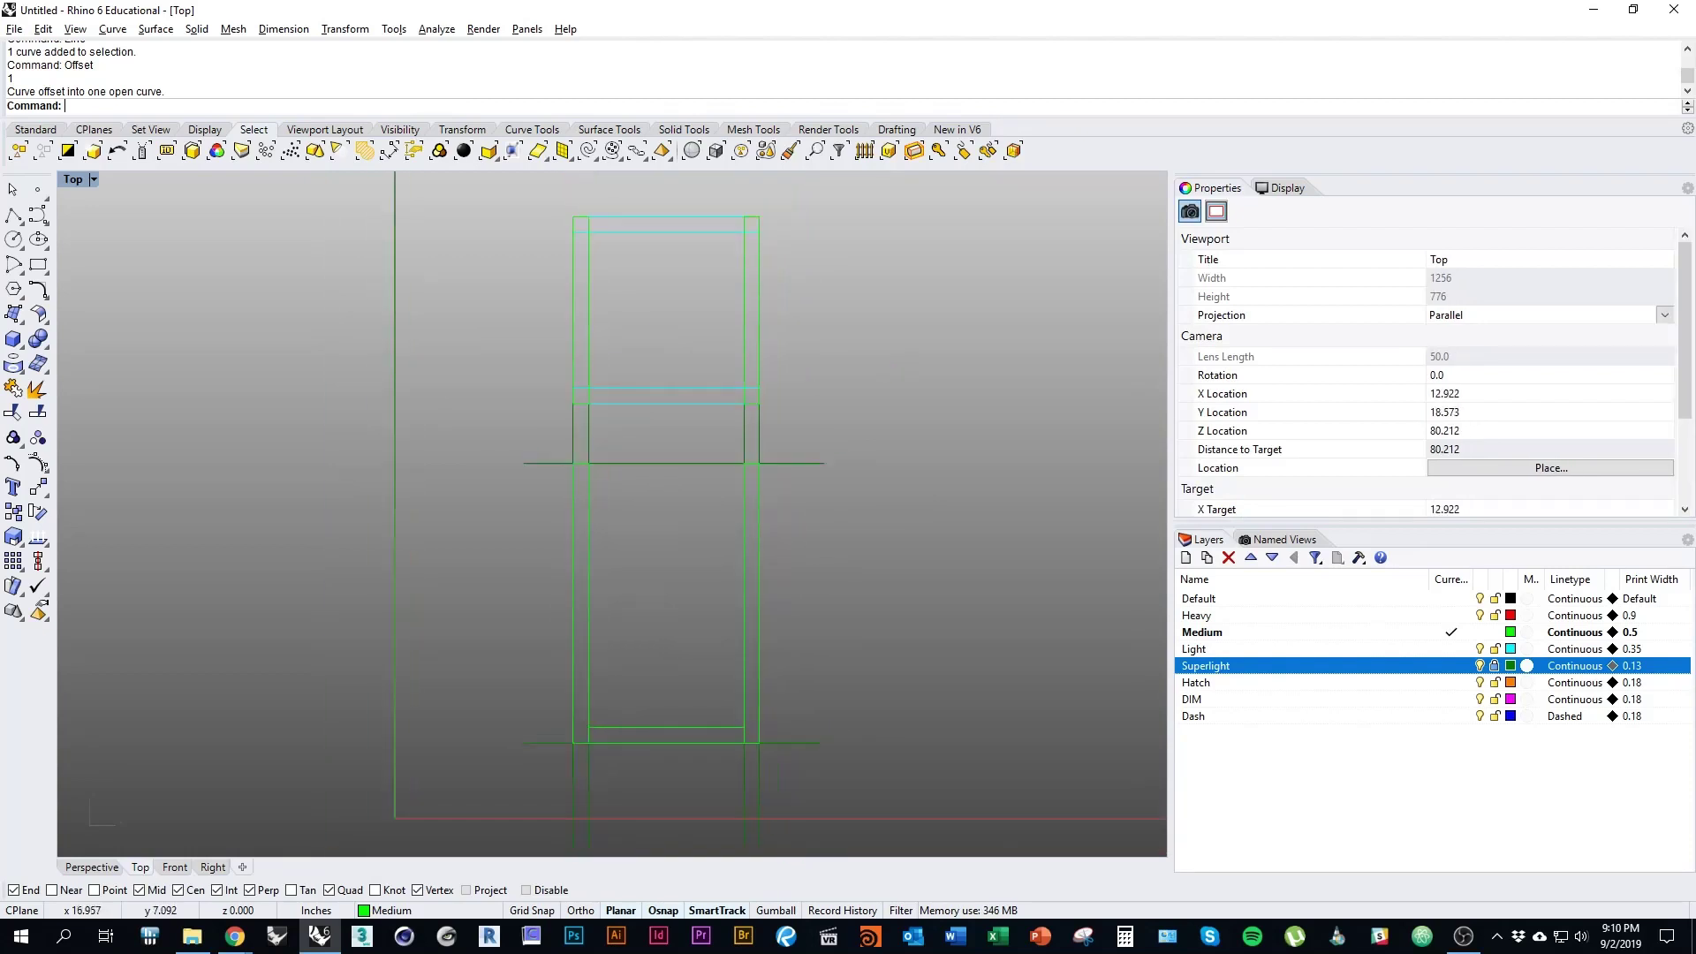
right_click_drag(643, 704, 626, 721)
scroll(737, 769, "up", 3)
scroll(754, 769, "up", 1)
left_click(720, 697)
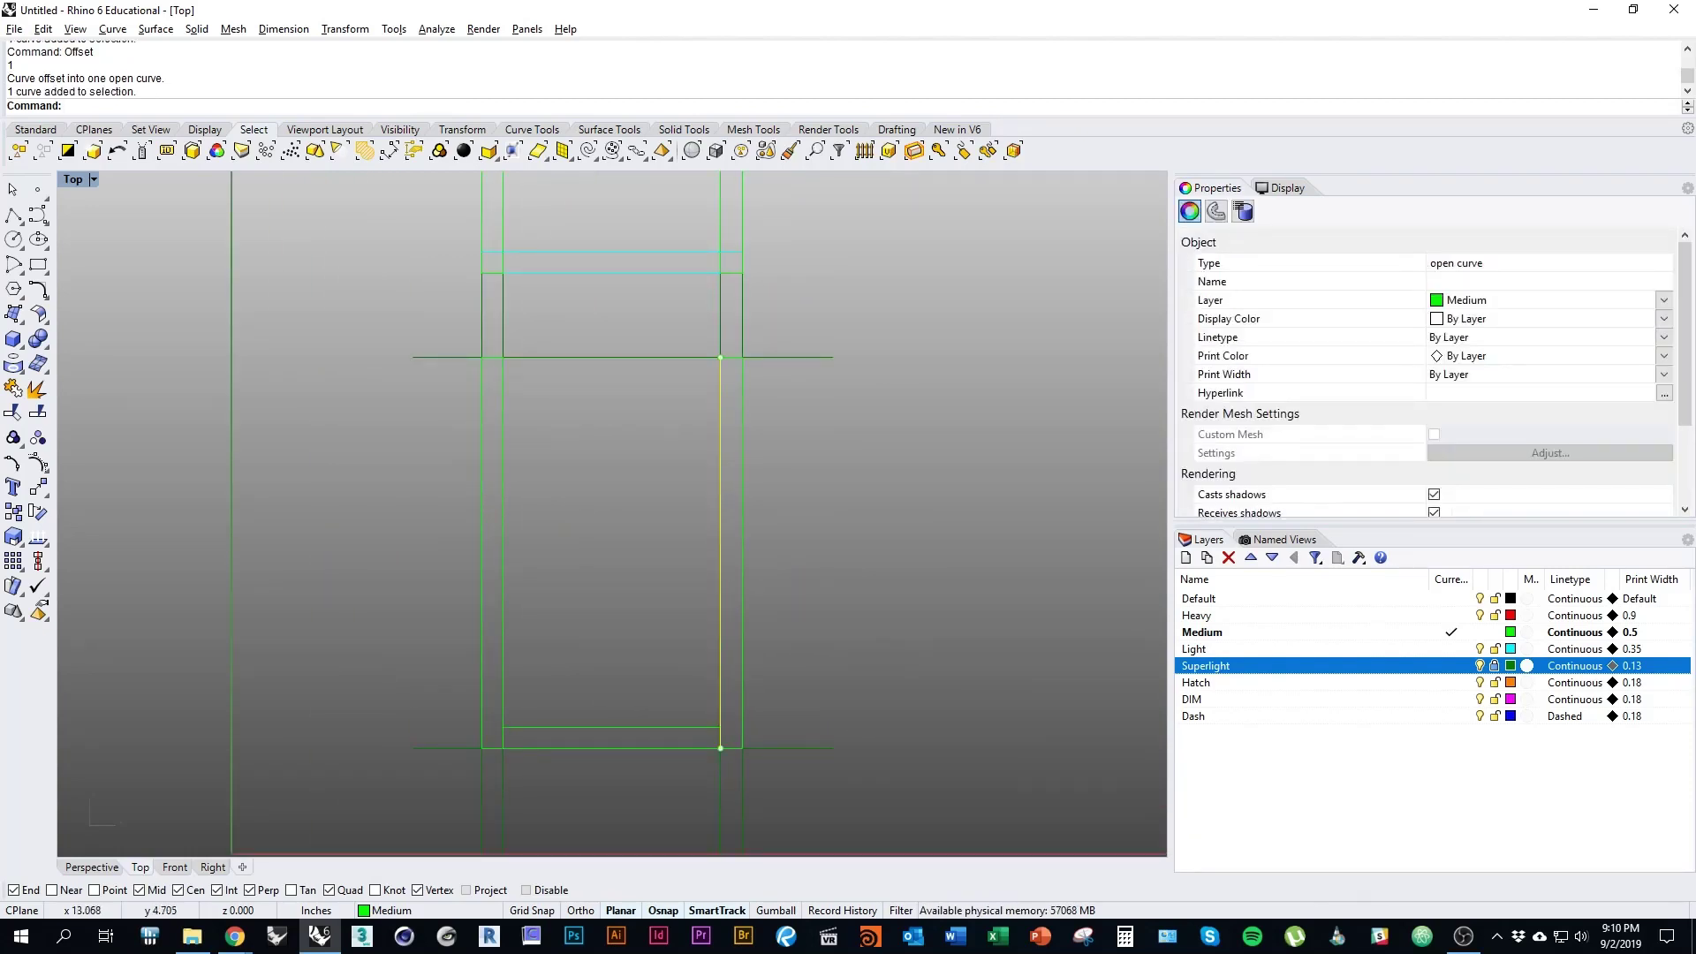
right_click_drag(528, 641, 548, 760)
key("Escape")
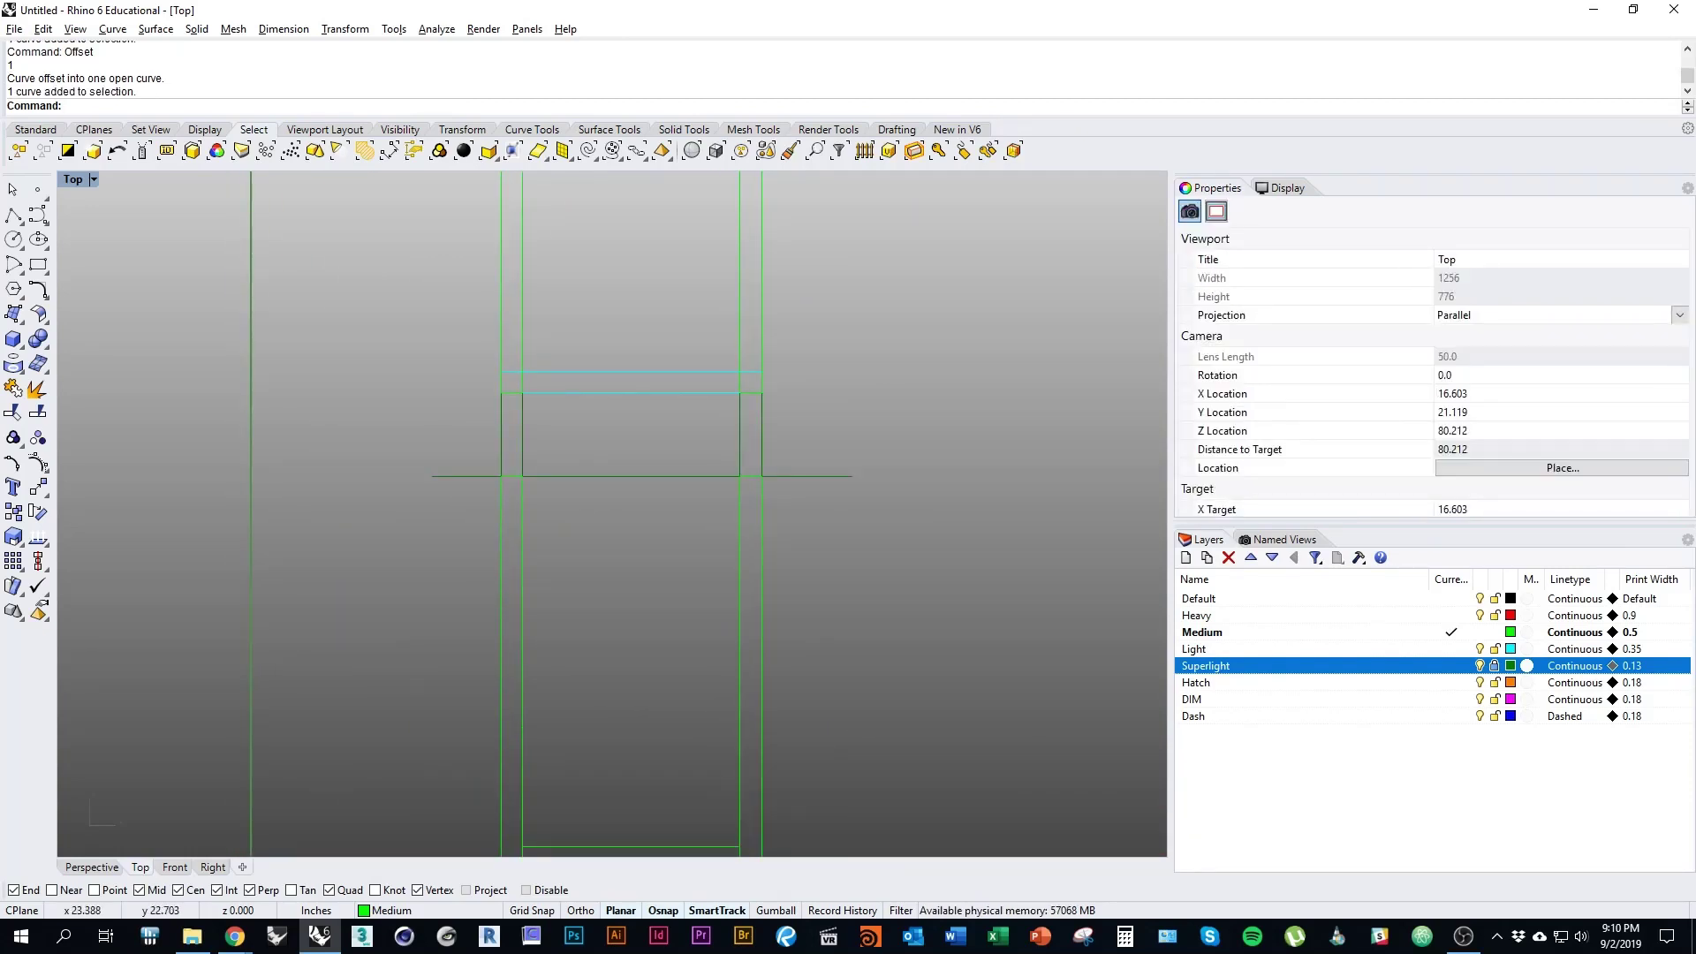
Step: Check the steel frame's overall dimension drawing on page 2 of the Project 2 assignment in Chrome, and return to Rhino
right_click_drag(753, 430, 754, 568)
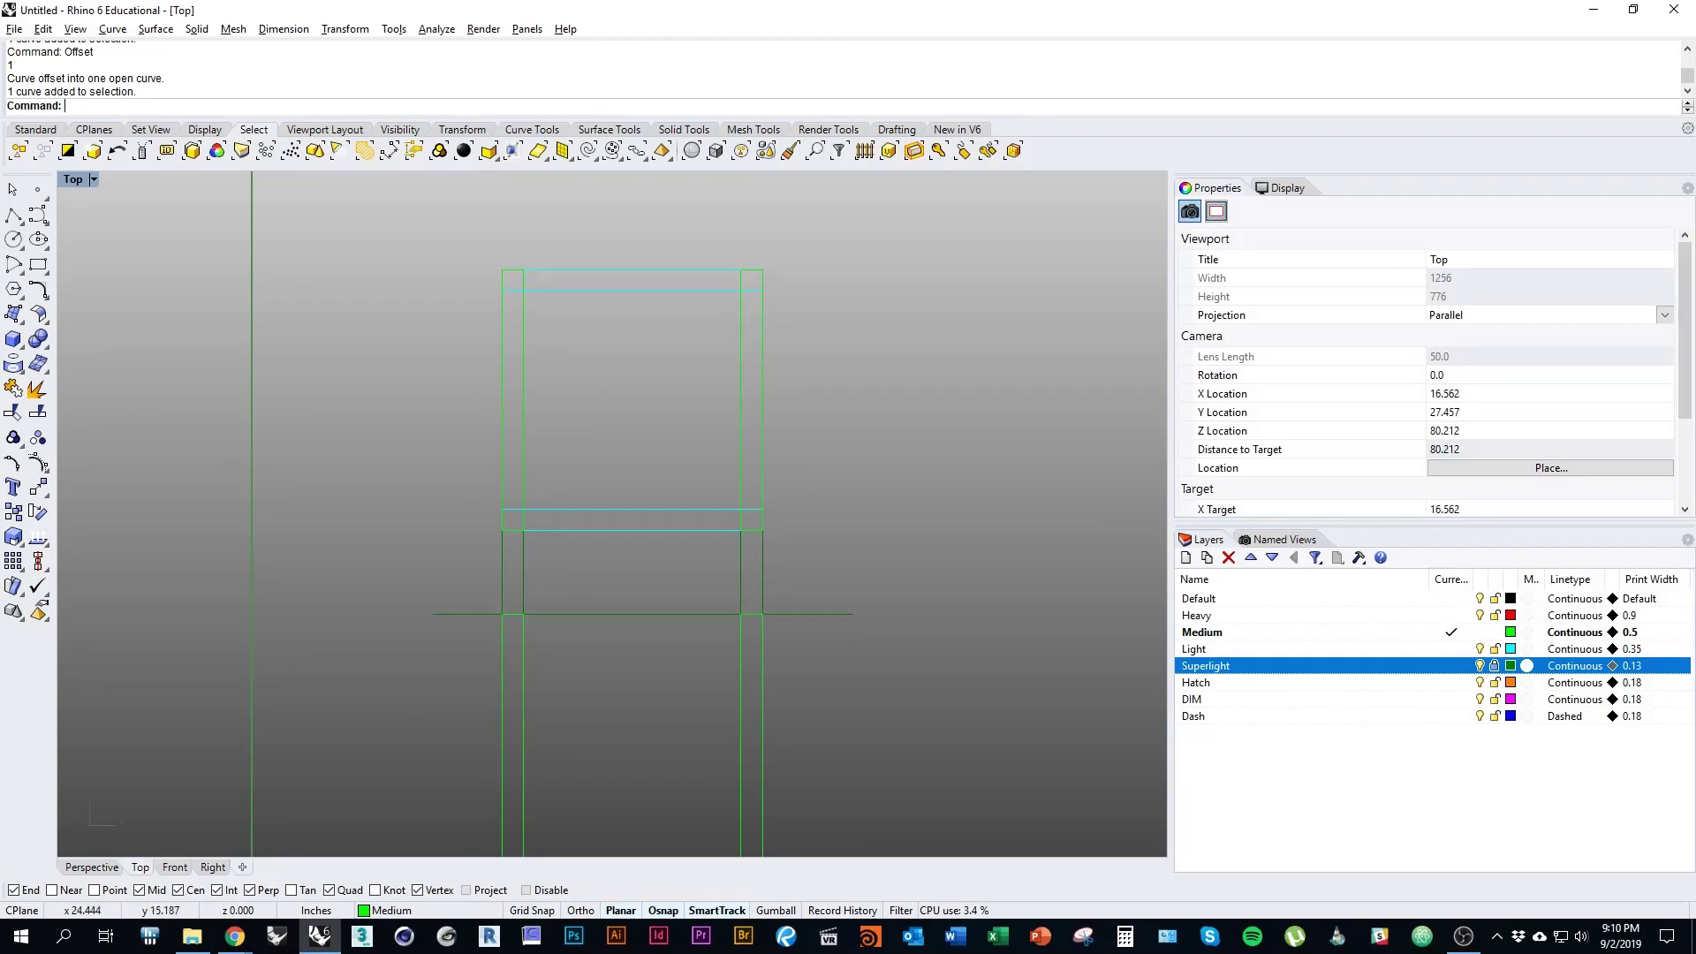
key("alt+Tab")
scroll(833, 516, "down", 6)
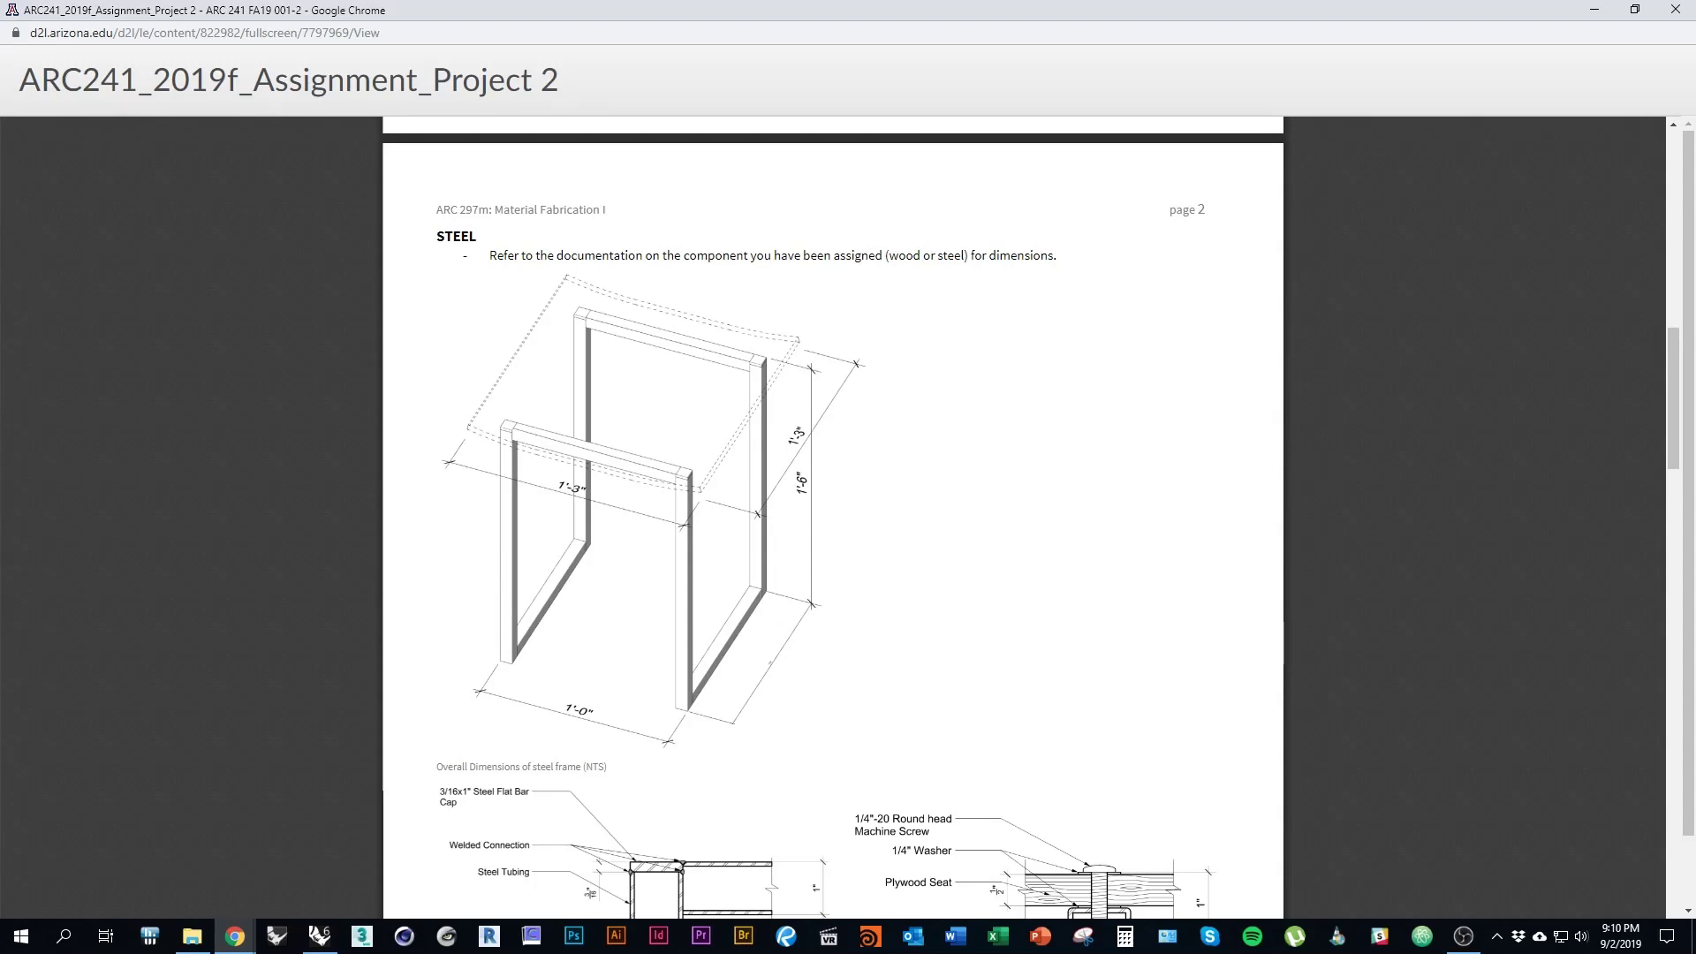
key("alt+Tab")
Step: Split the inner edge lines of both elevation legs using the bottom rail's upper line as the cutting object
right_click_drag(756, 707, 764, 375)
scroll(764, 645, "up", 4)
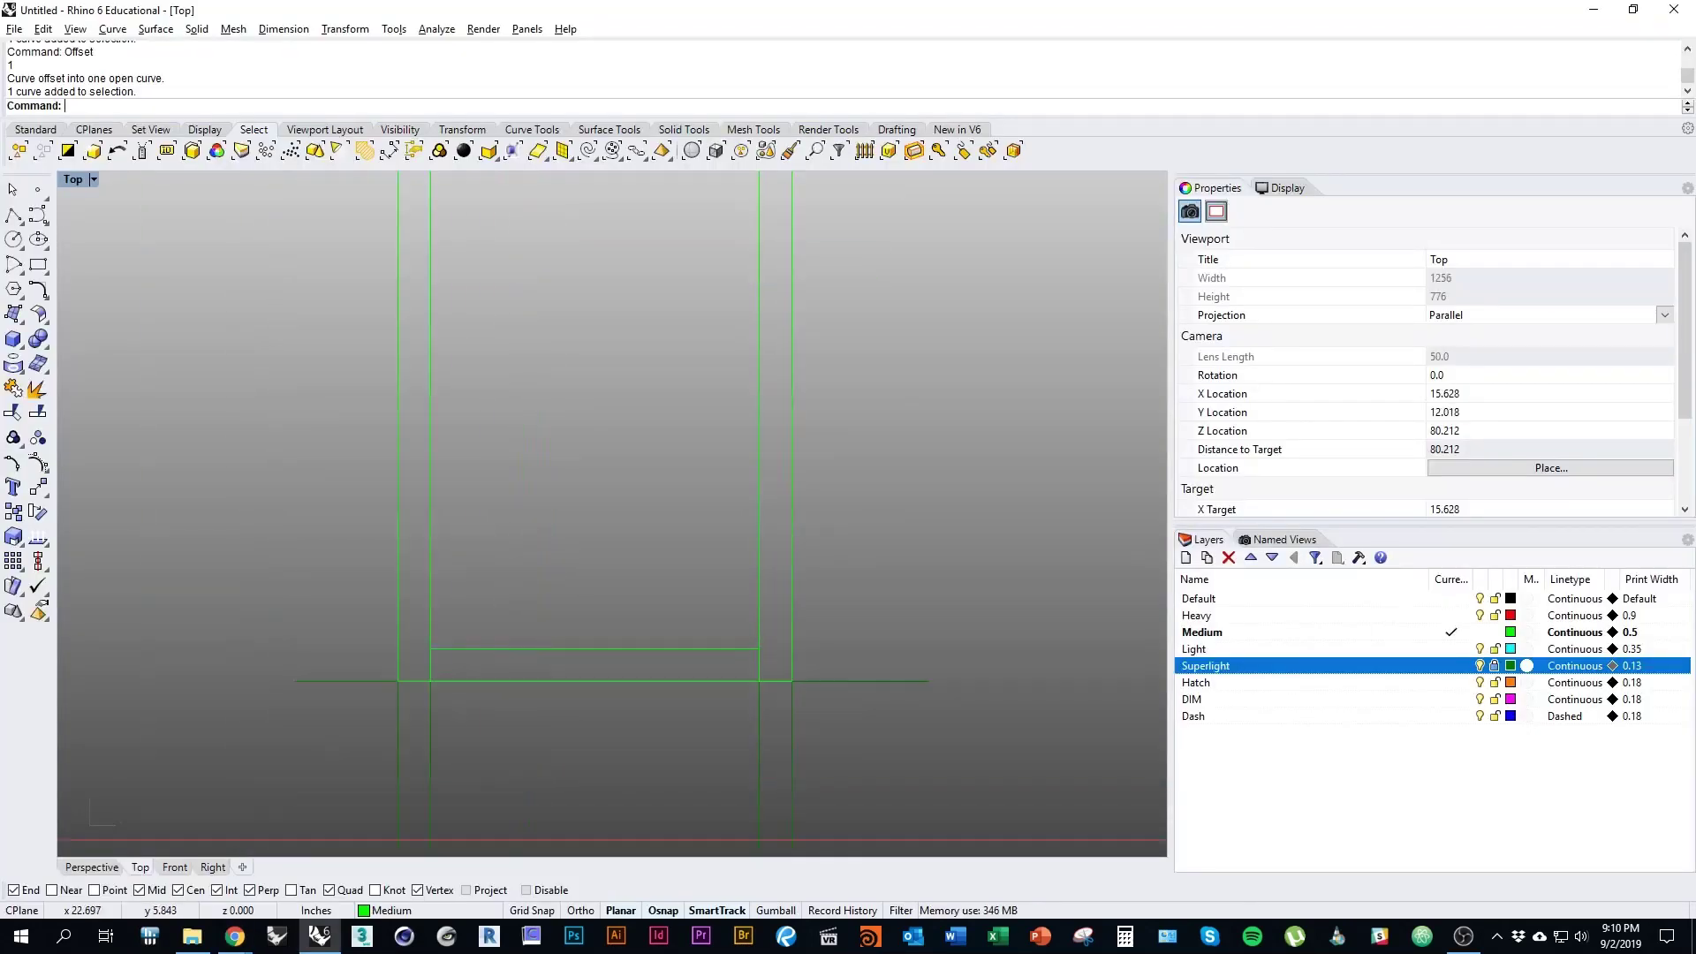
scroll(767, 648, "up", 6)
right_click_drag(766, 648, 801, 676)
left_click(787, 678)
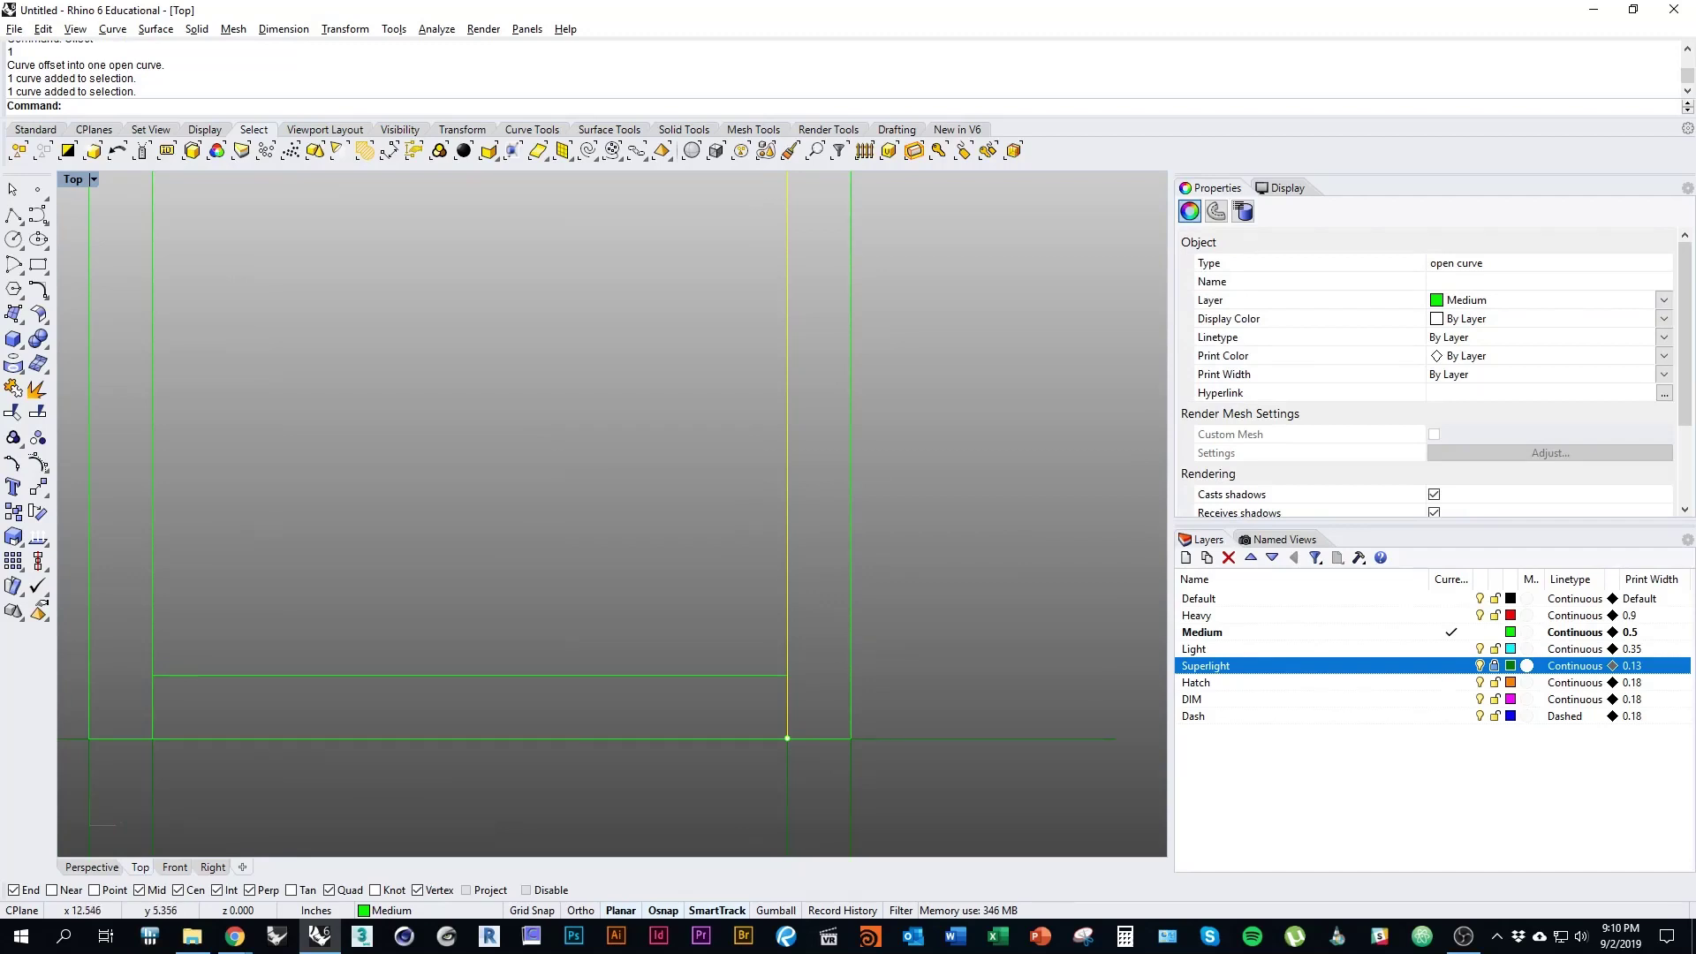
left_click(152, 671, "shift")
scroll(226, 689, "down", 7)
right_click_drag(225, 689, 300, 713)
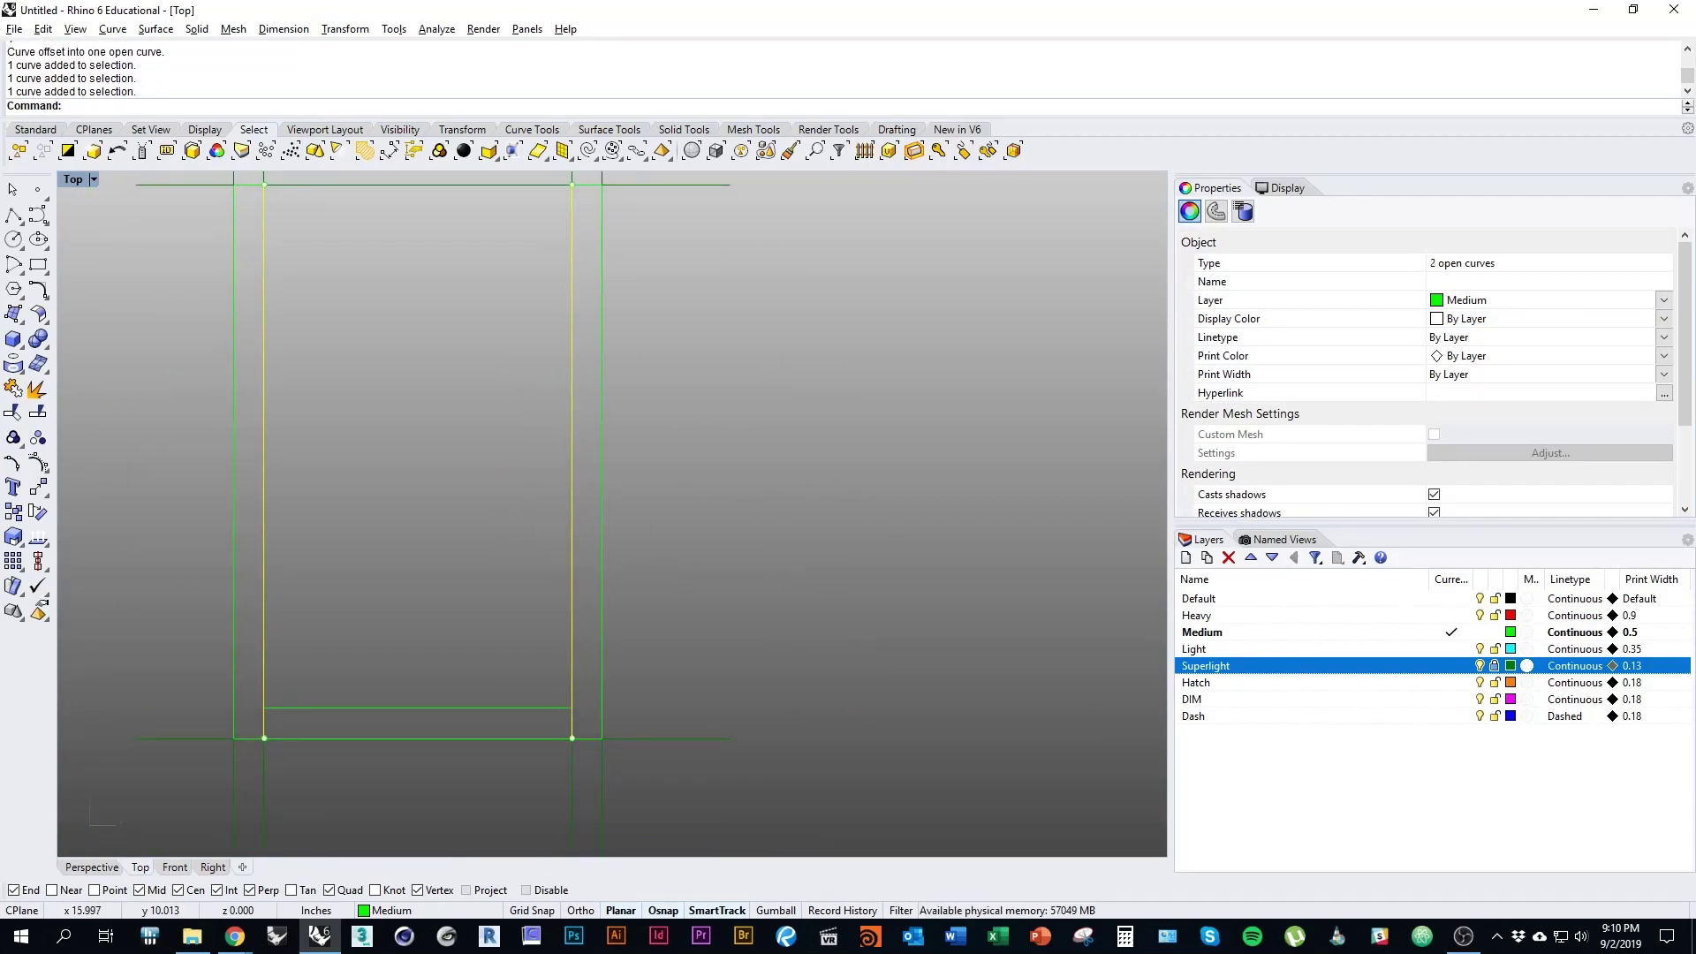
type("split")
key("Return")
right_click_drag(378, 580, 408, 549)
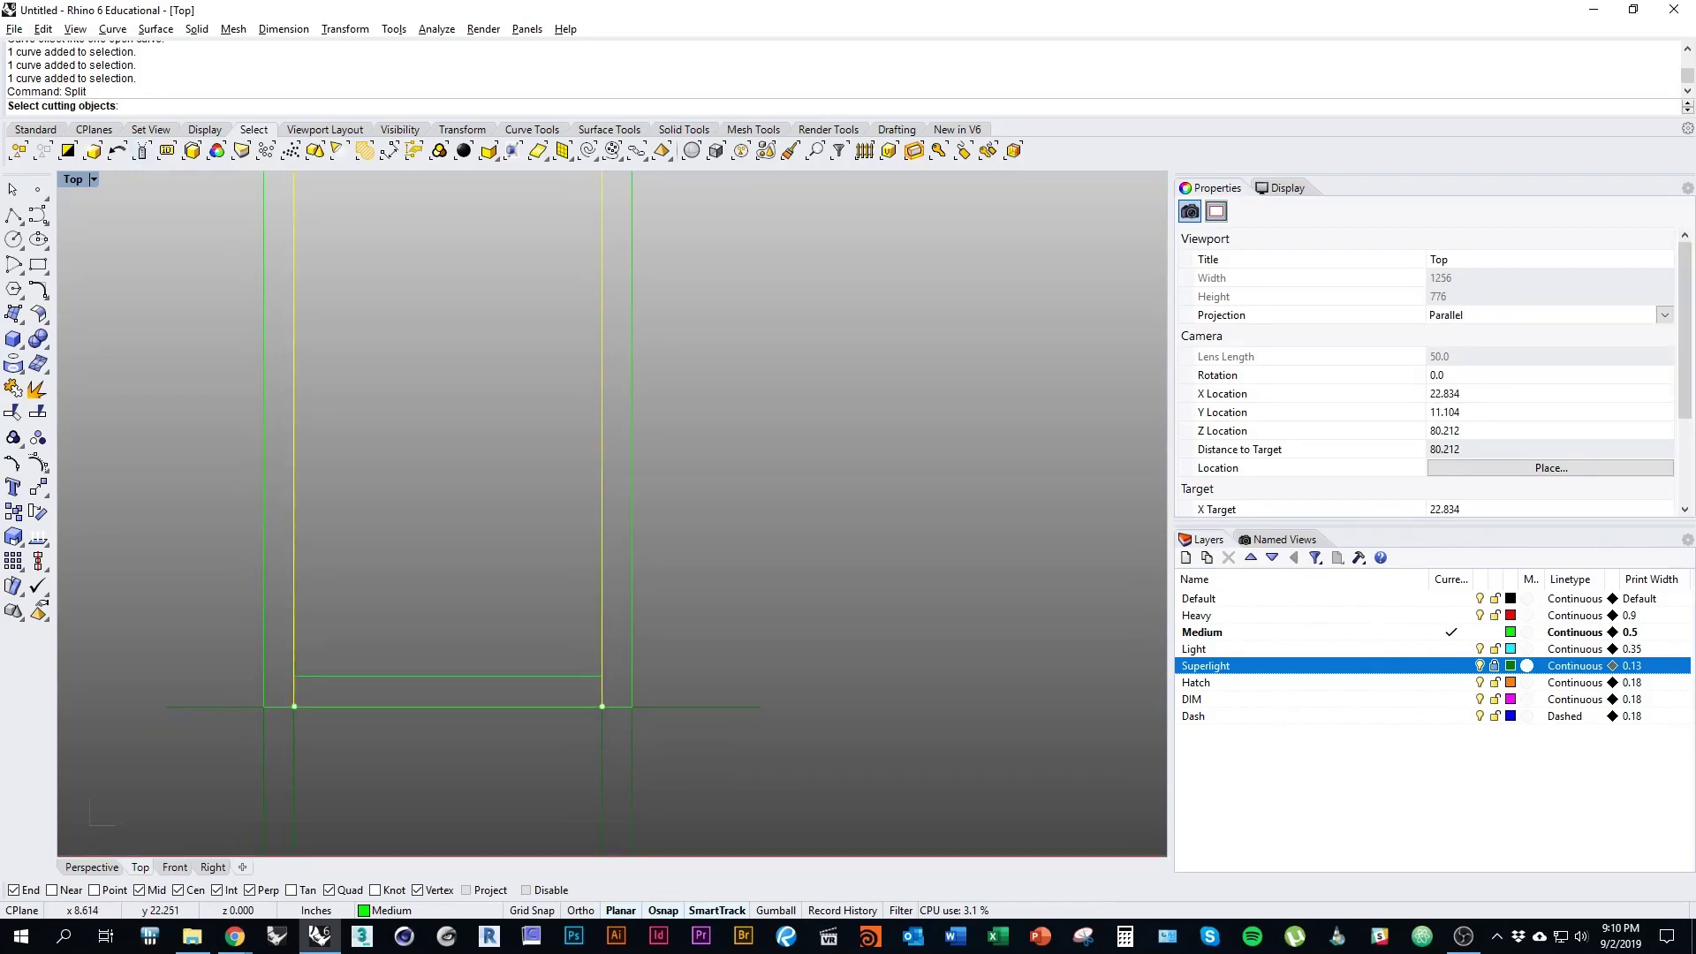
left_click(341, 675)
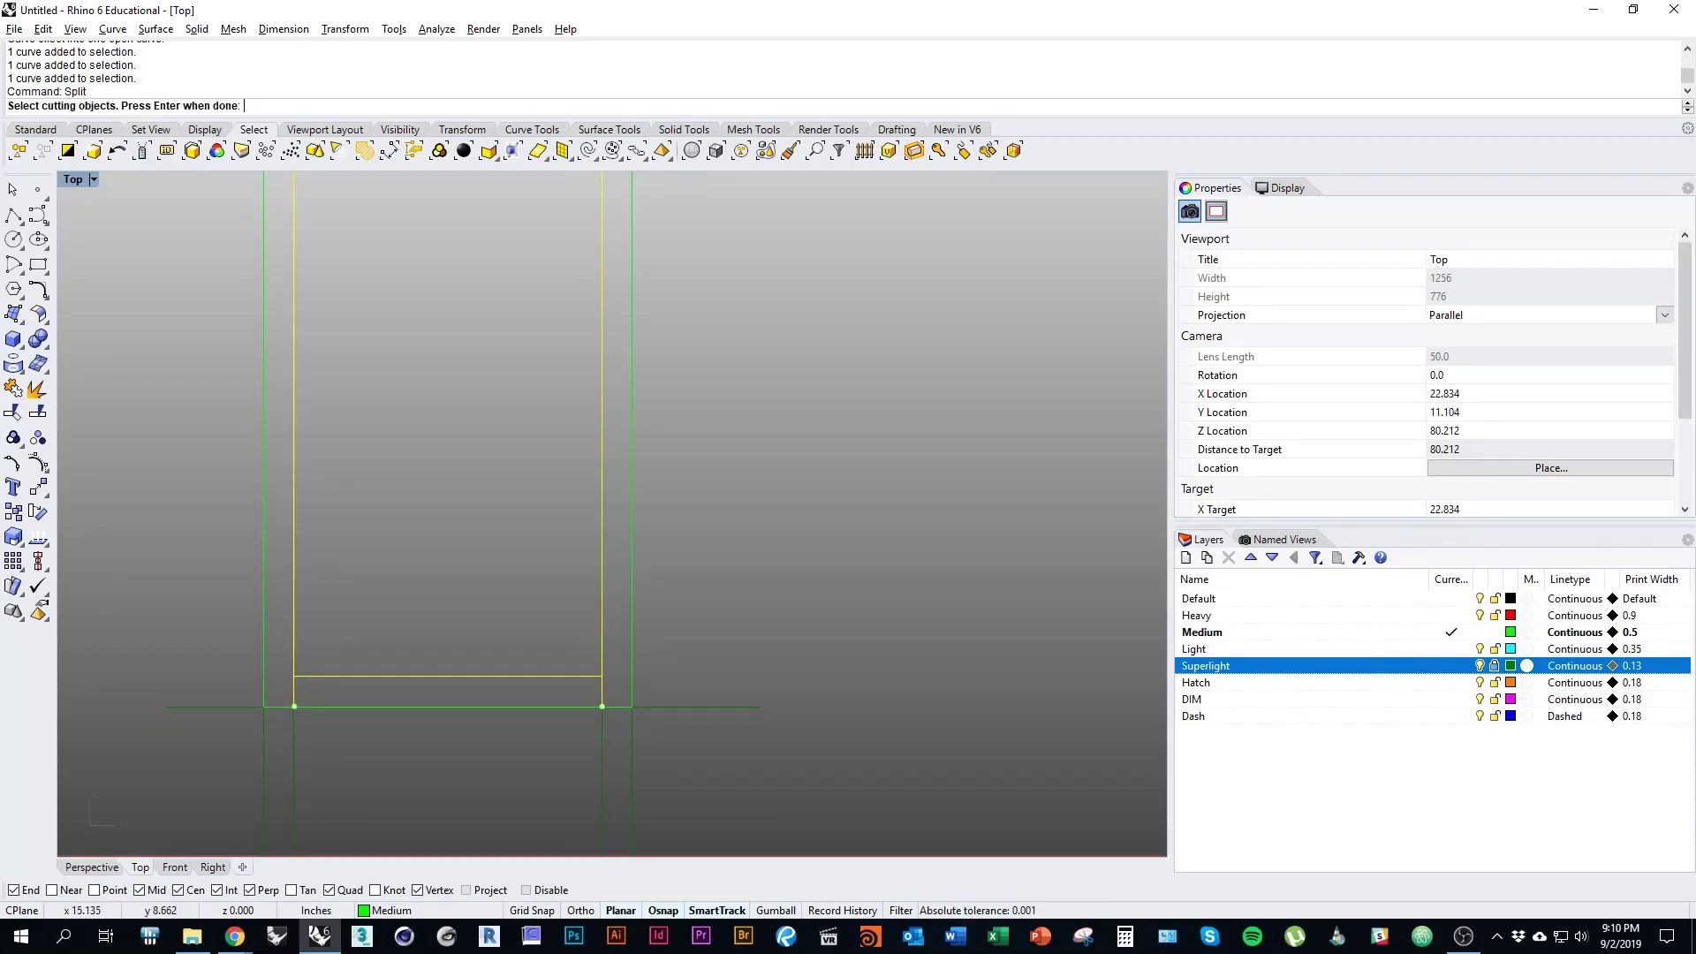
key("Return")
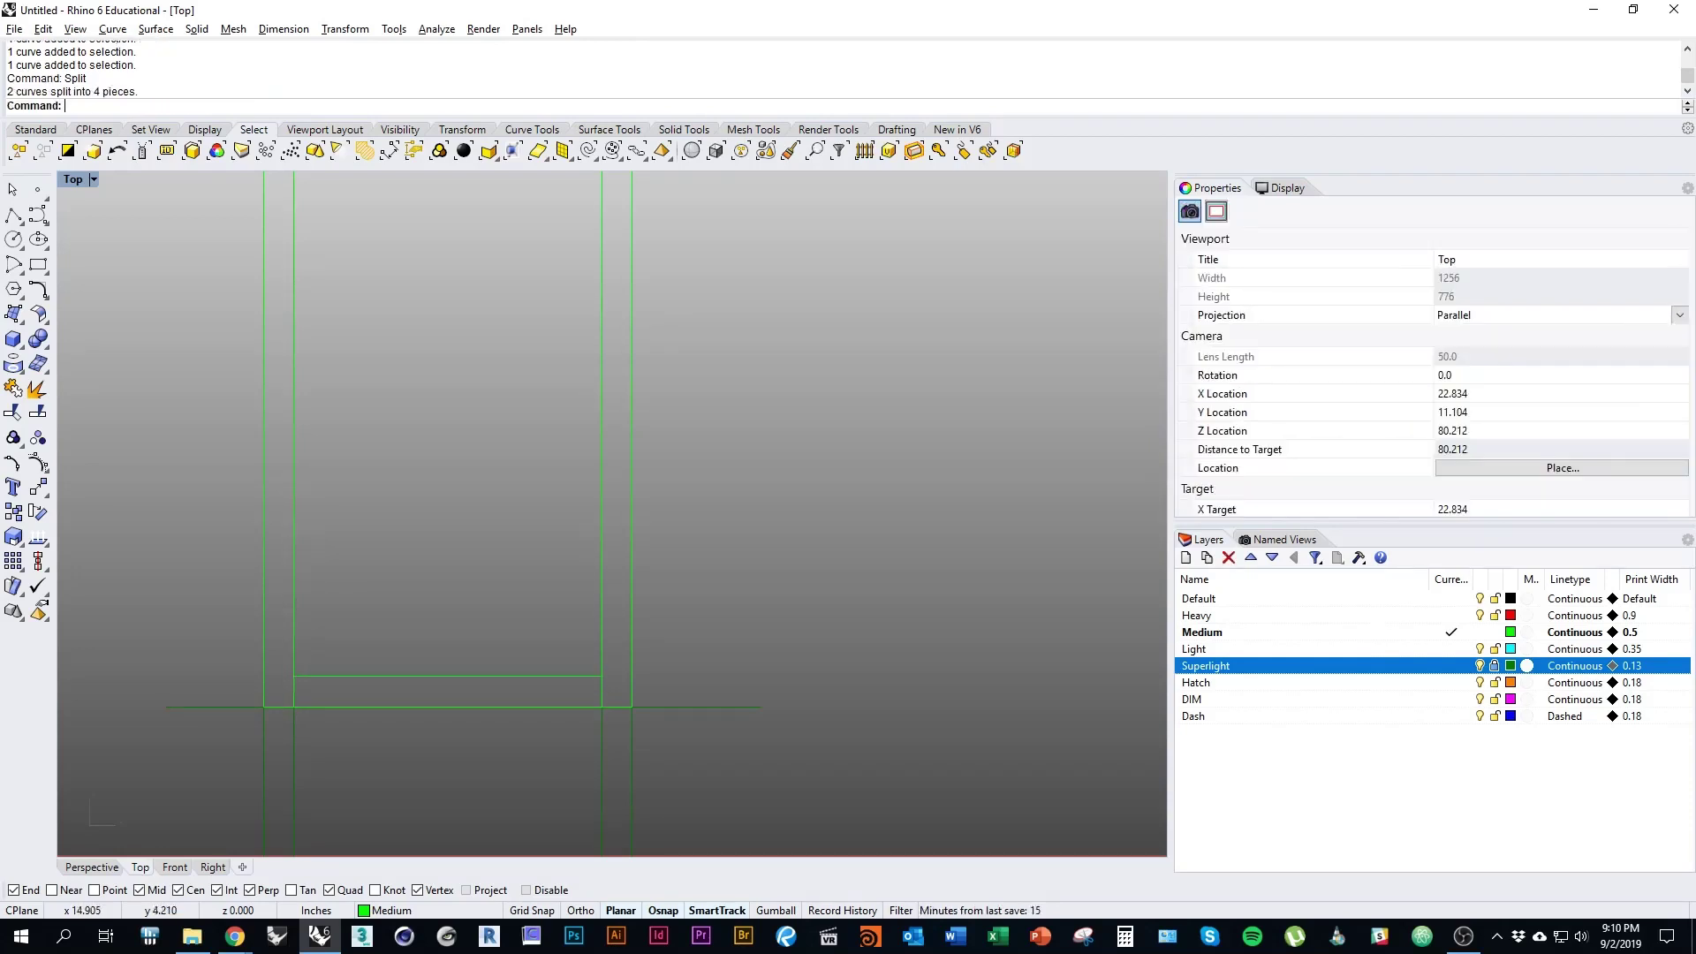
Step: Change the two short inner-edge segments at the ends of the bottom rail to the Light layer
left_click(294, 691)
left_click(601, 692, "shift")
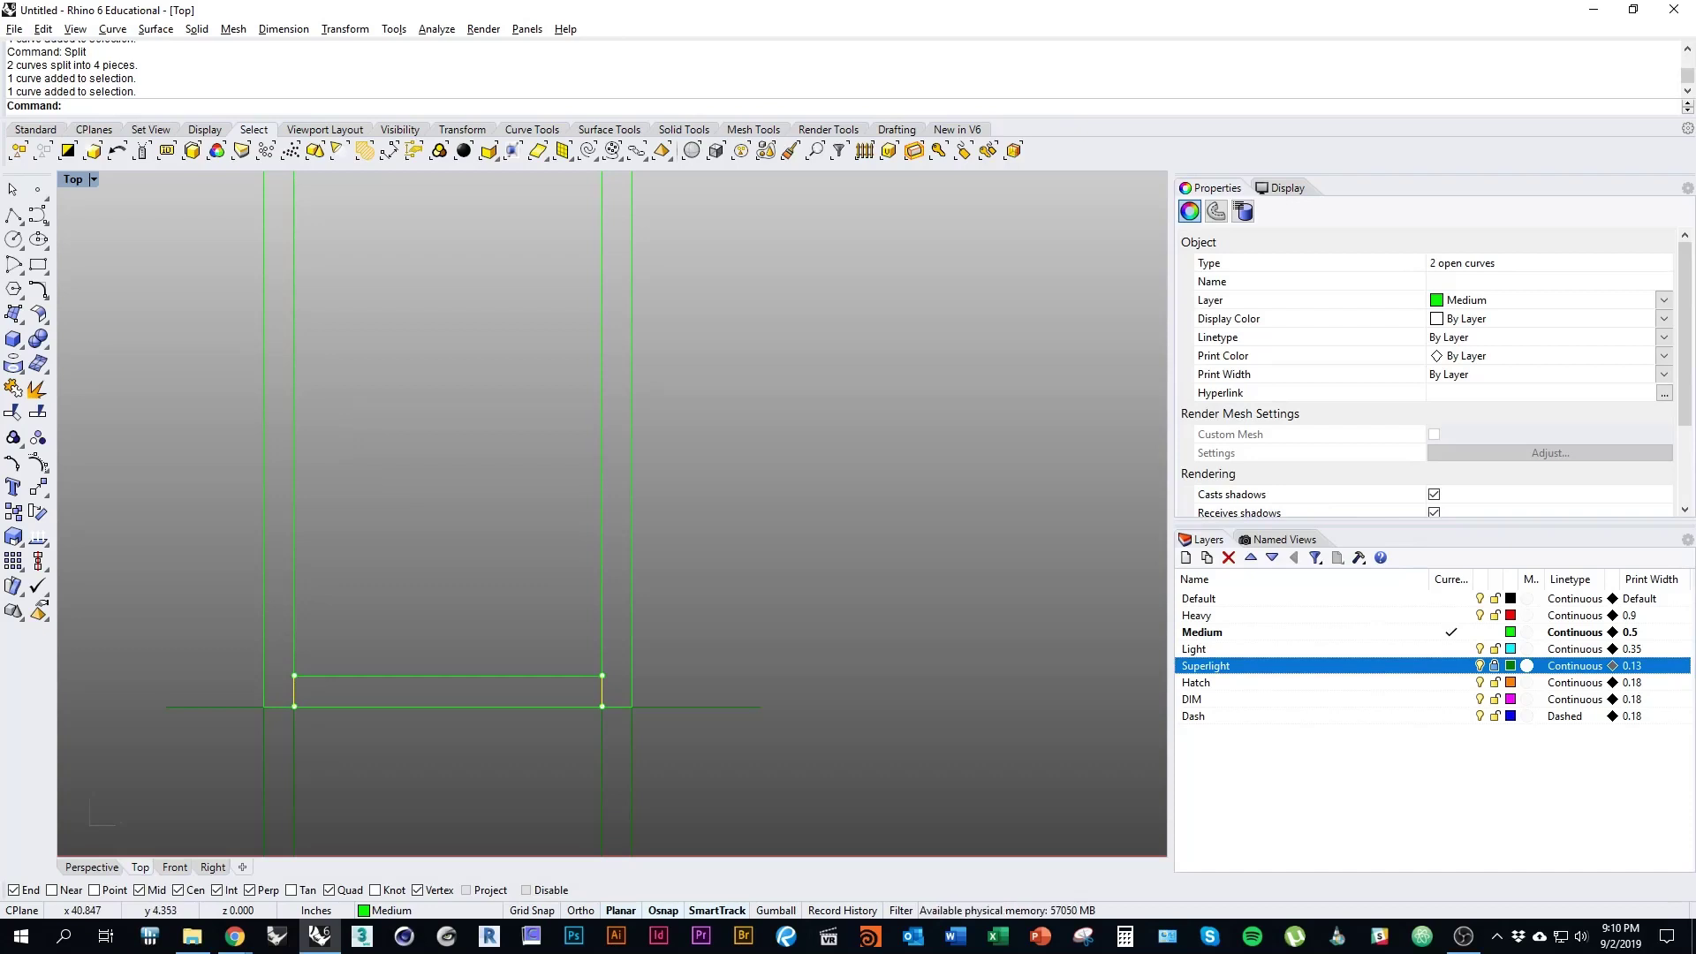
right_click_drag(701, 510, 738, 576)
scroll(737, 576, "down", 6)
right_click_drag(722, 517, 717, 683)
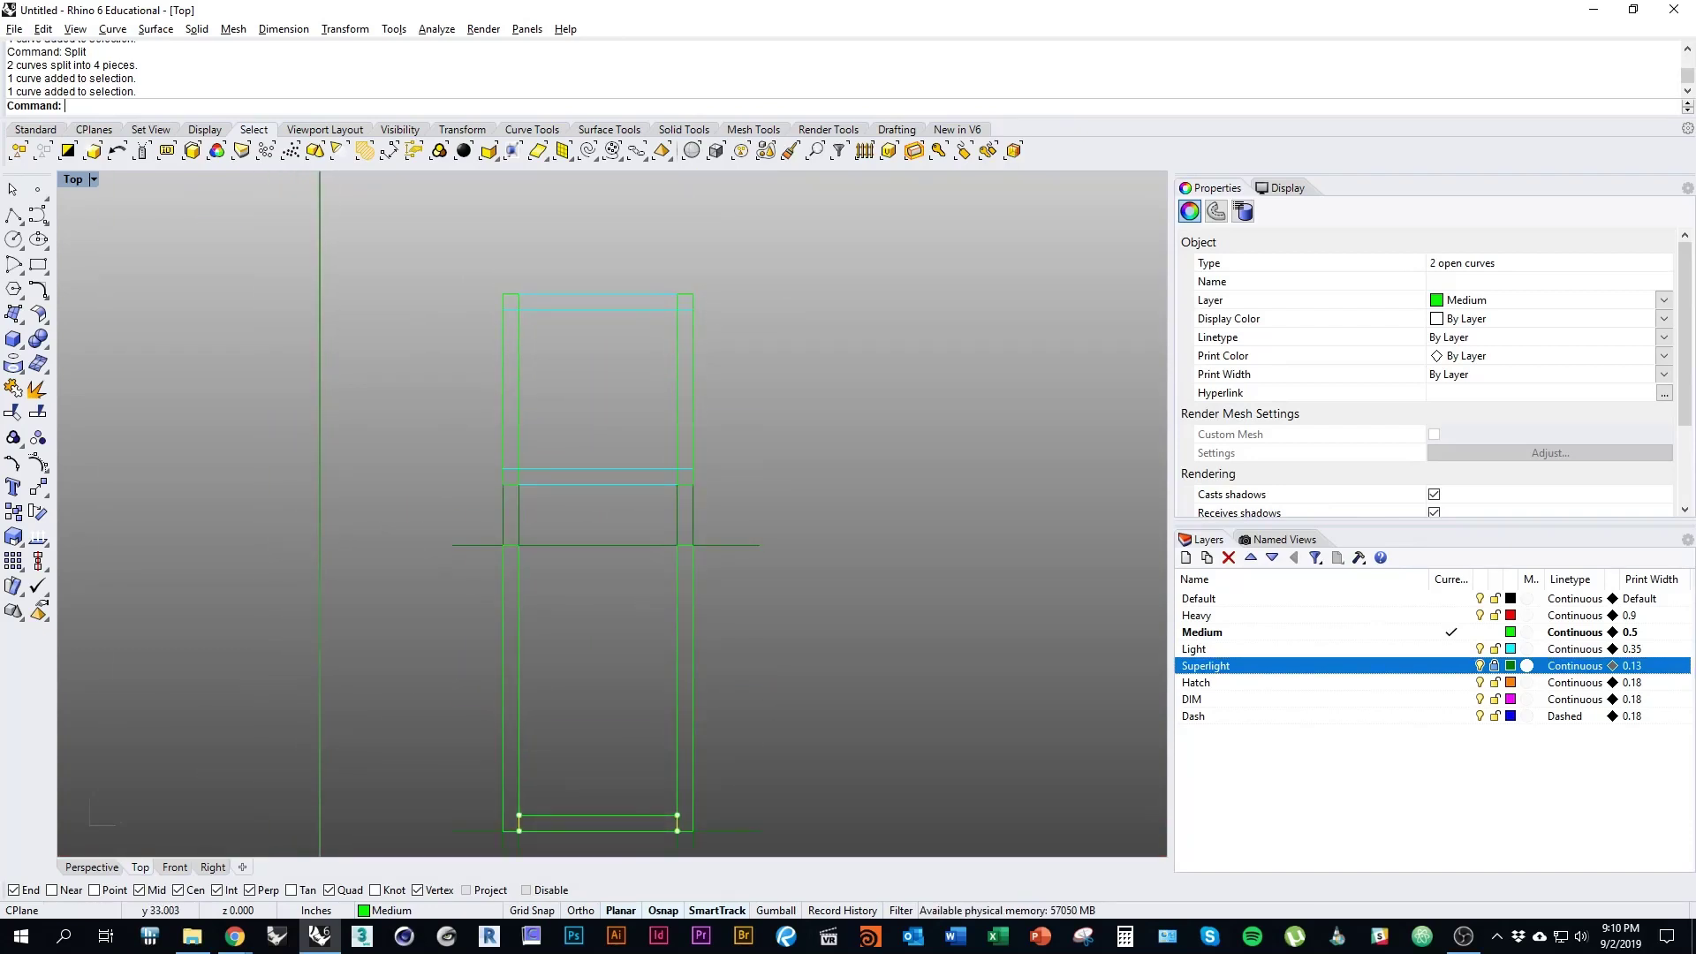
mouse_move(759, 844)
right_mouse_down()
mouse_move(818, 769)
mouse_move(864, 639)
right_mouse_up()
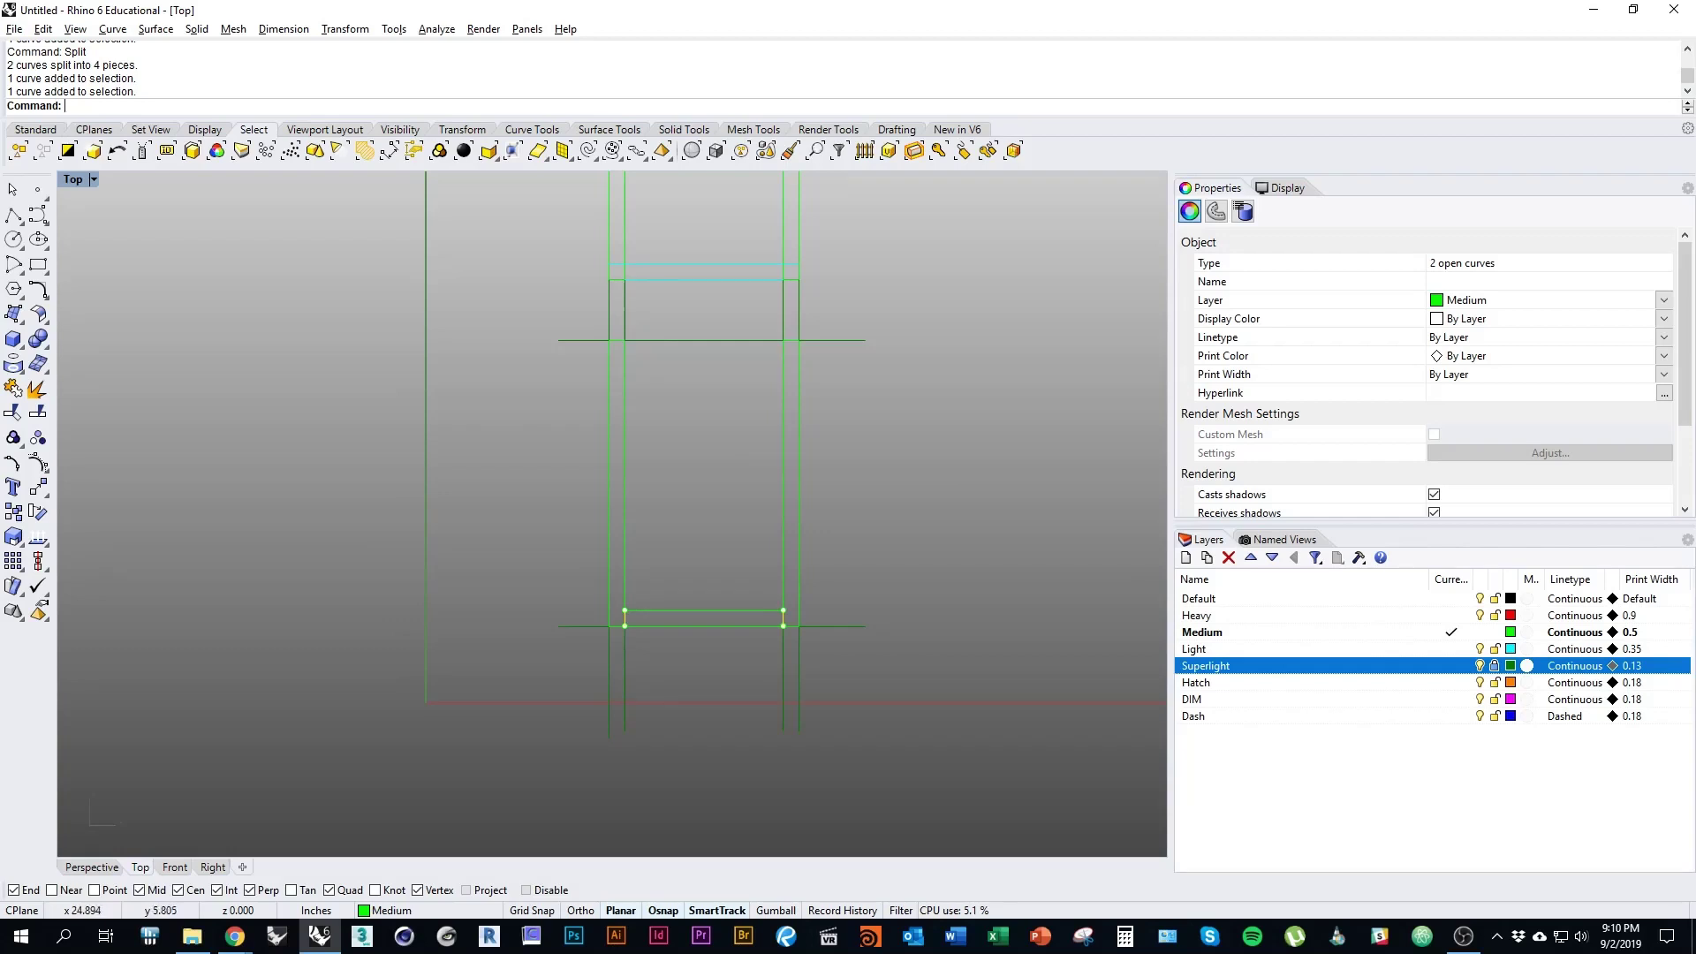
right_click_drag(671, 442, 590, 451)
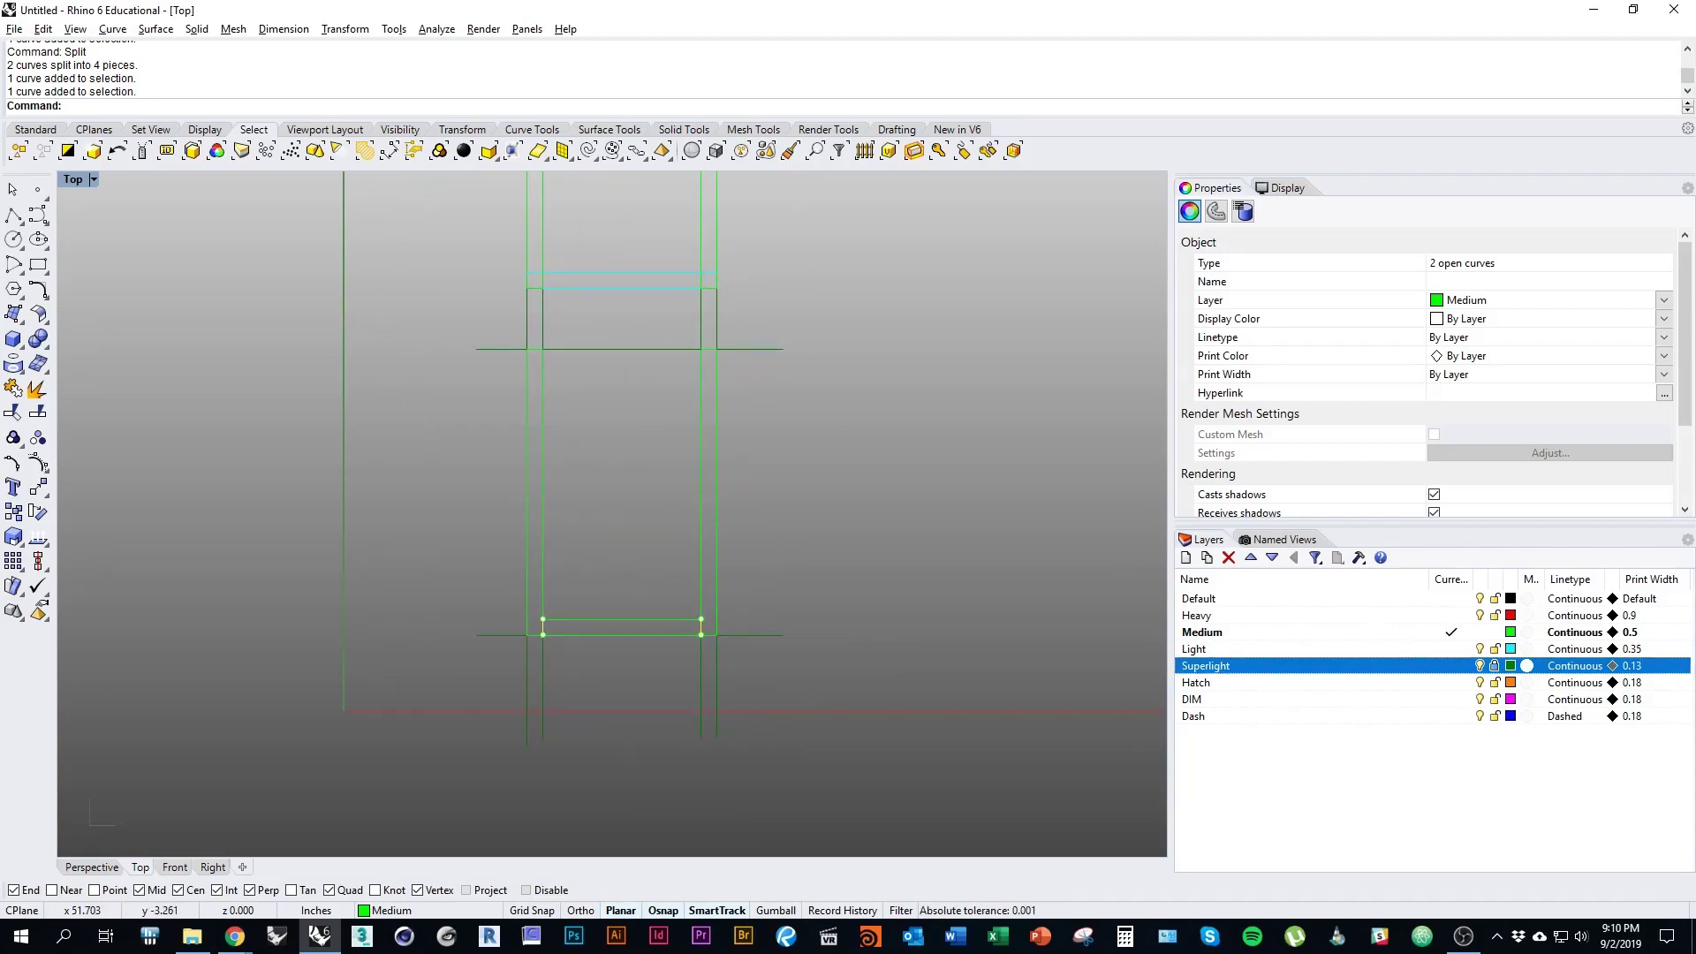
right_click(1344, 649)
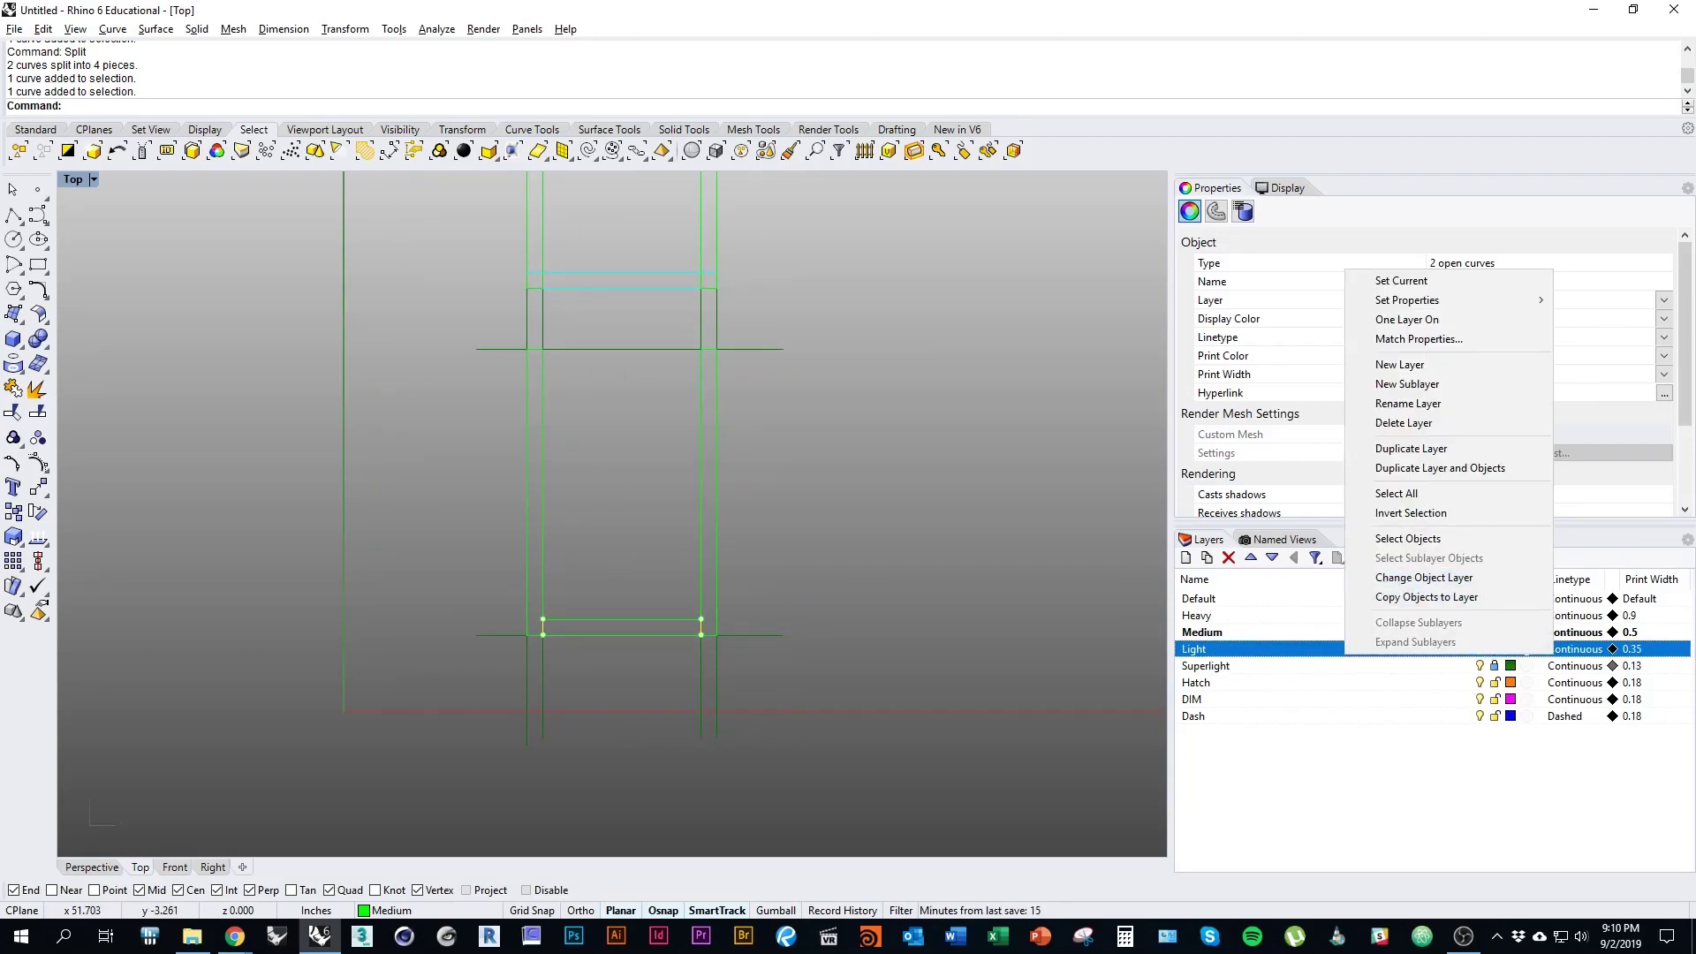
right_click_drag(560, 636, 590, 673)
scroll(590, 673, "up", 10)
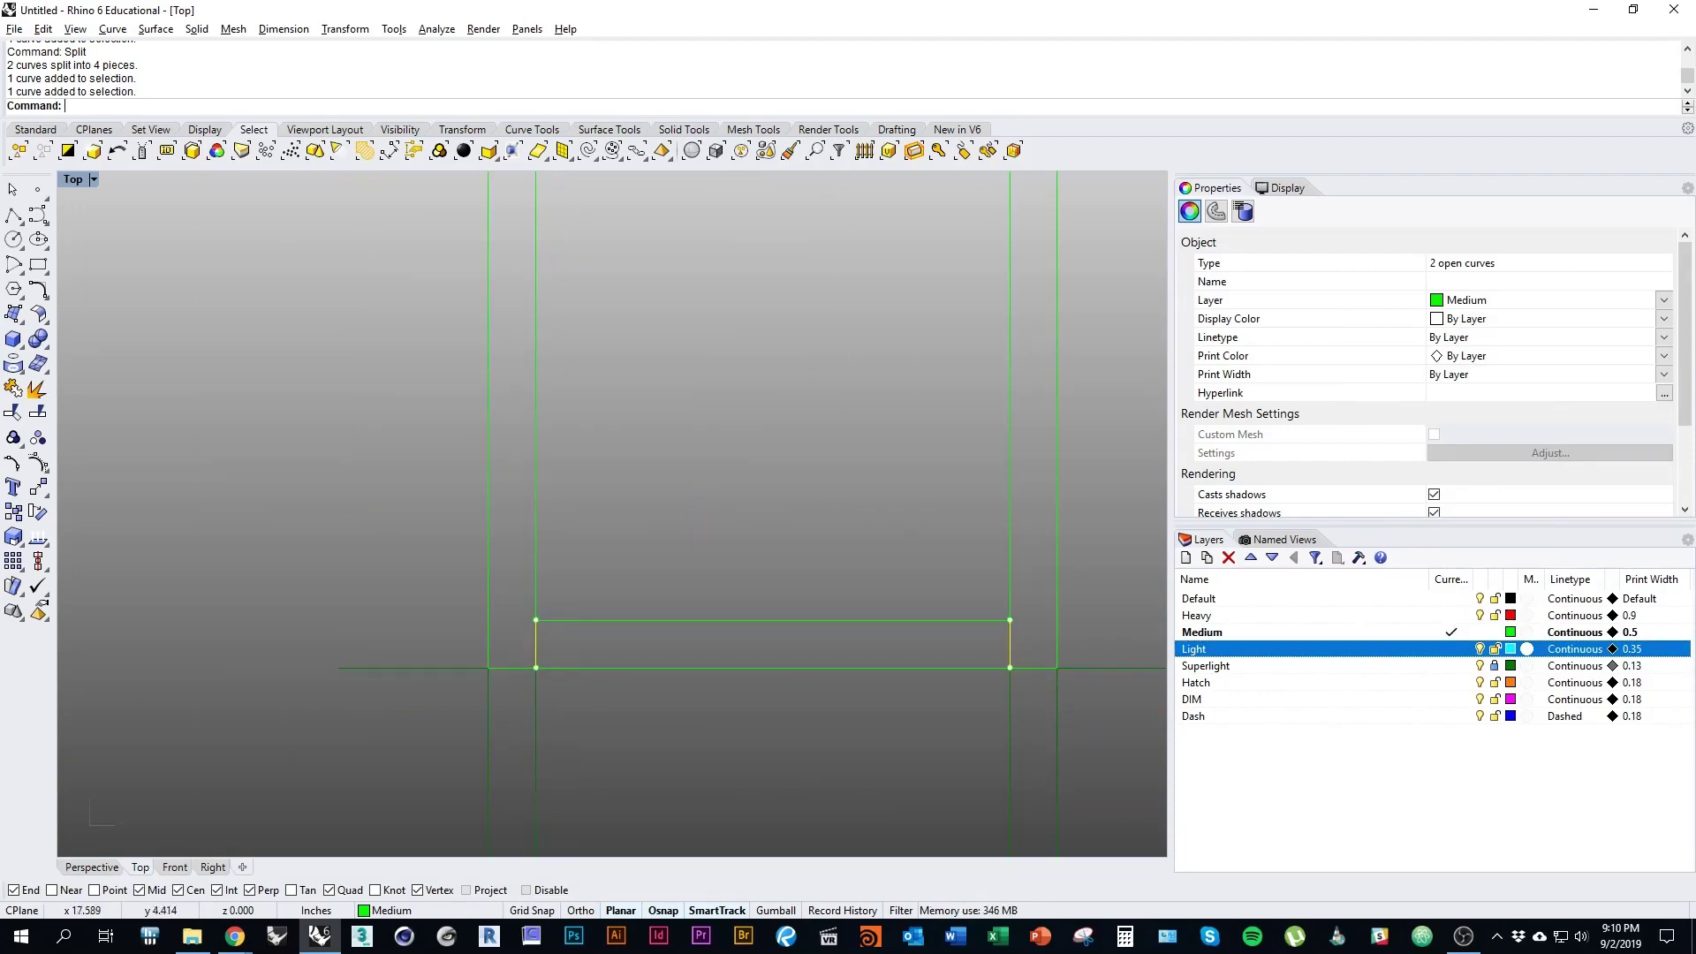
right_click(1527, 649)
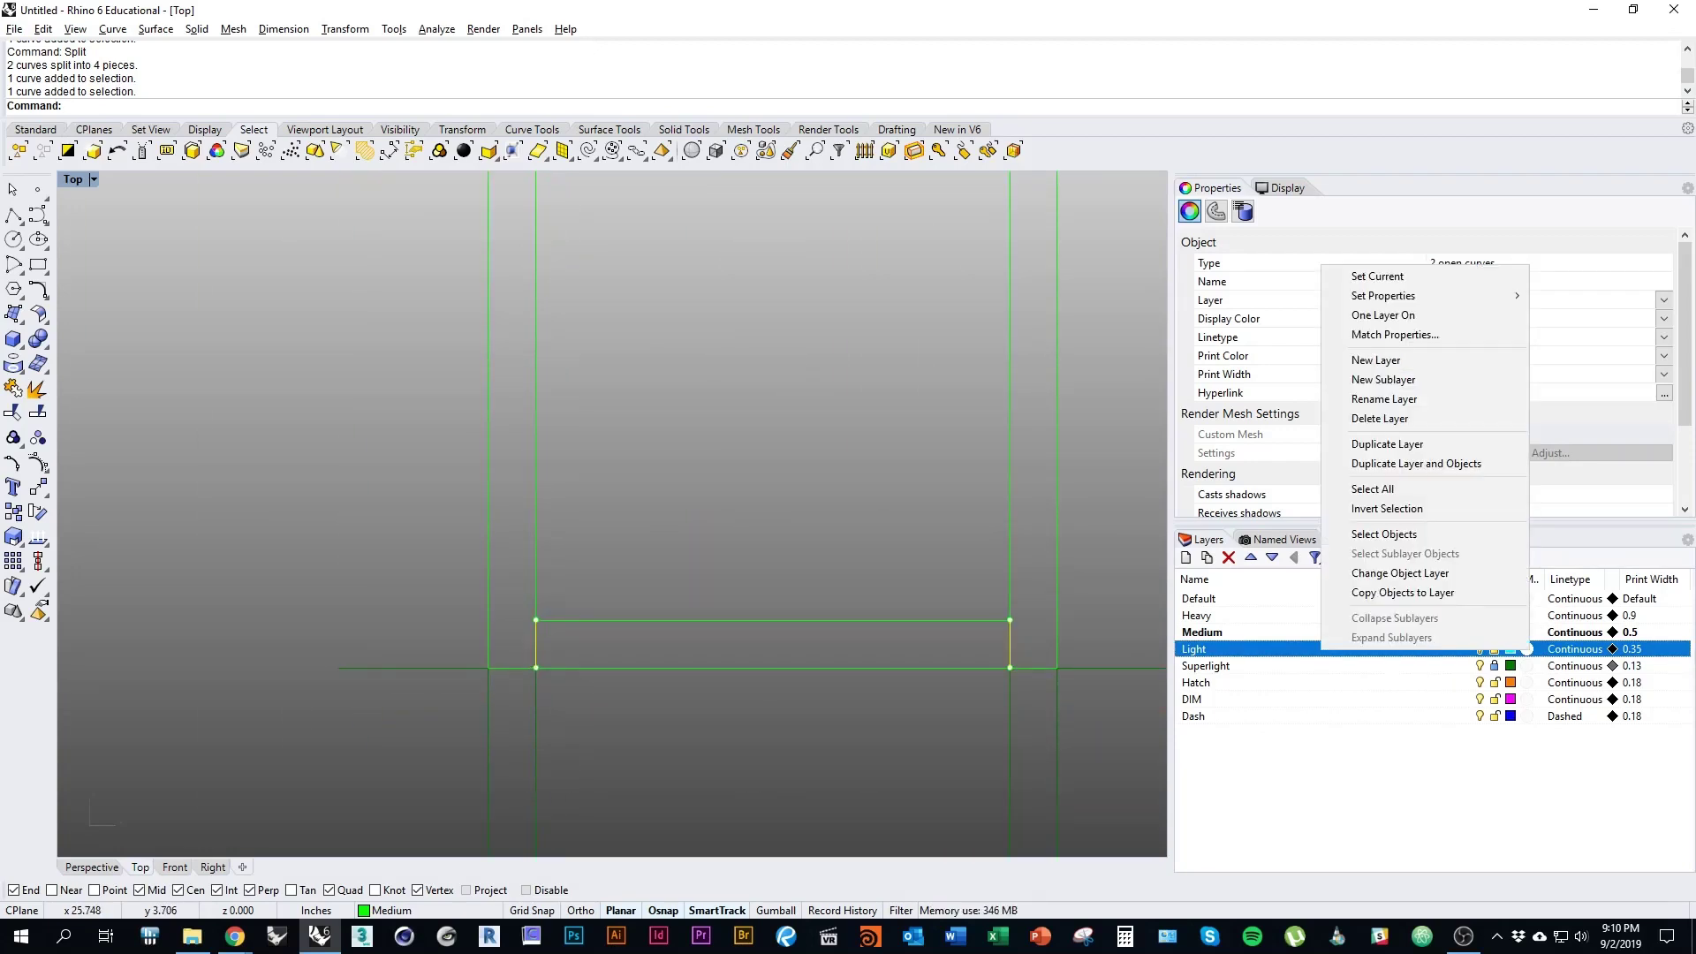
left_click(1400, 573)
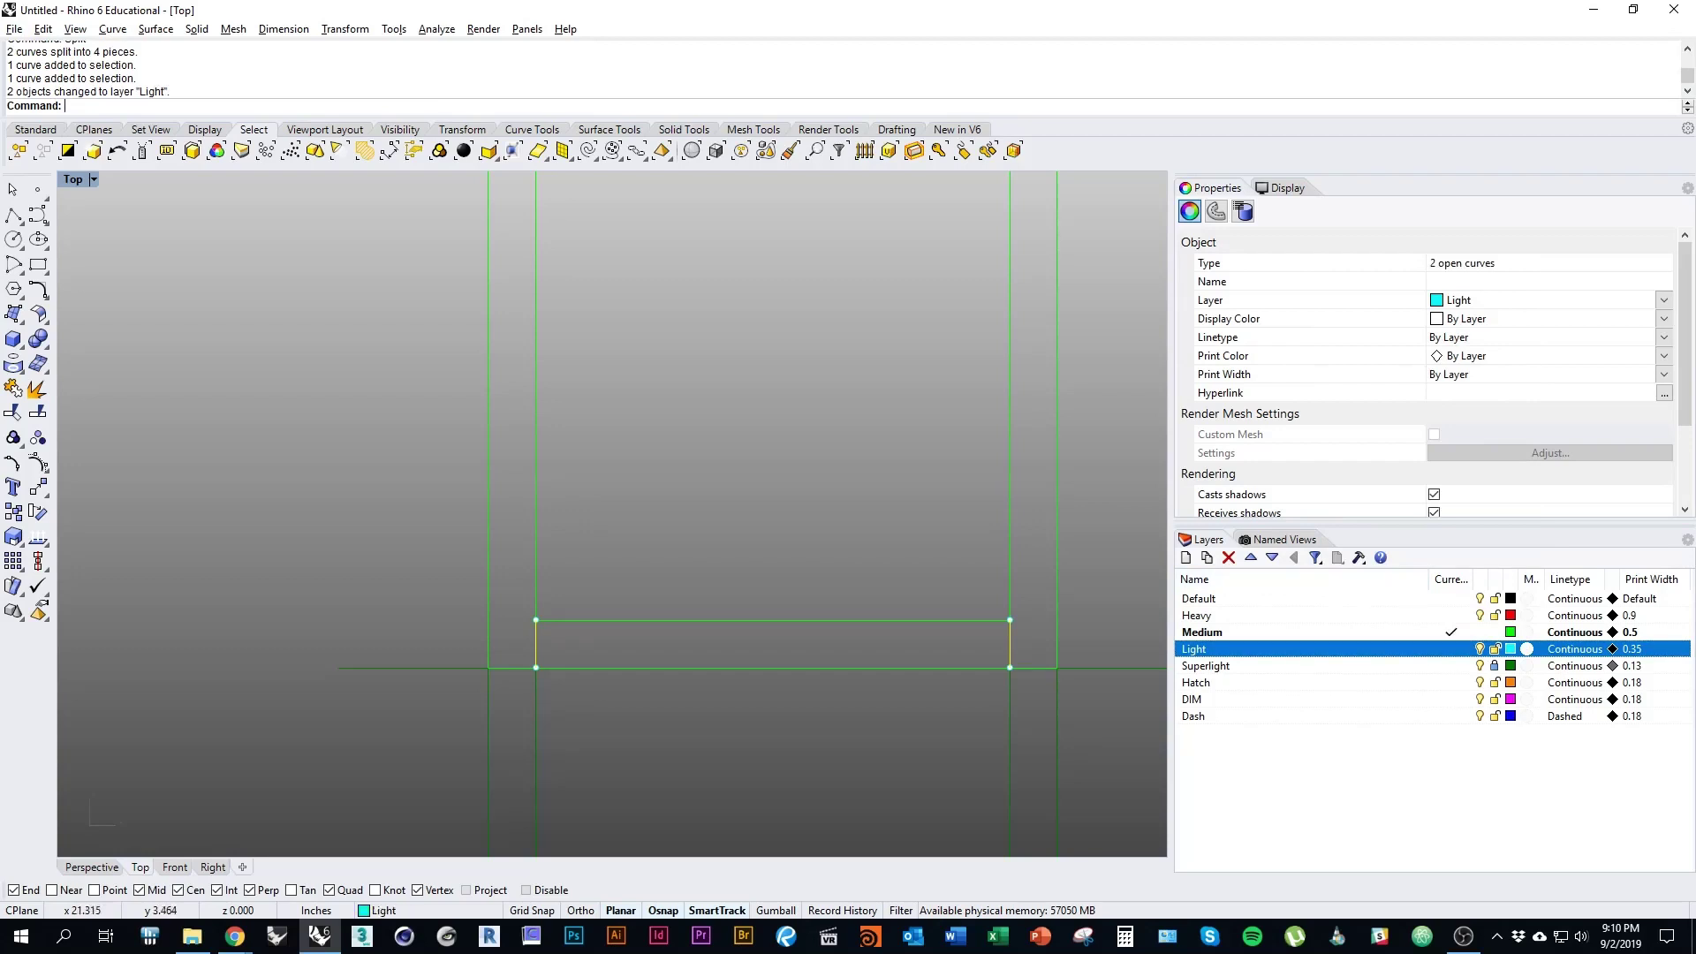
key("Escape")
Step: Unlock the Superlight layer so its construction lines can be selected
scroll(883, 702, "down", 3)
right_click_drag(787, 609, 508, 701)
scroll(521, 698, "down", 2)
scroll(657, 802, "down", 4)
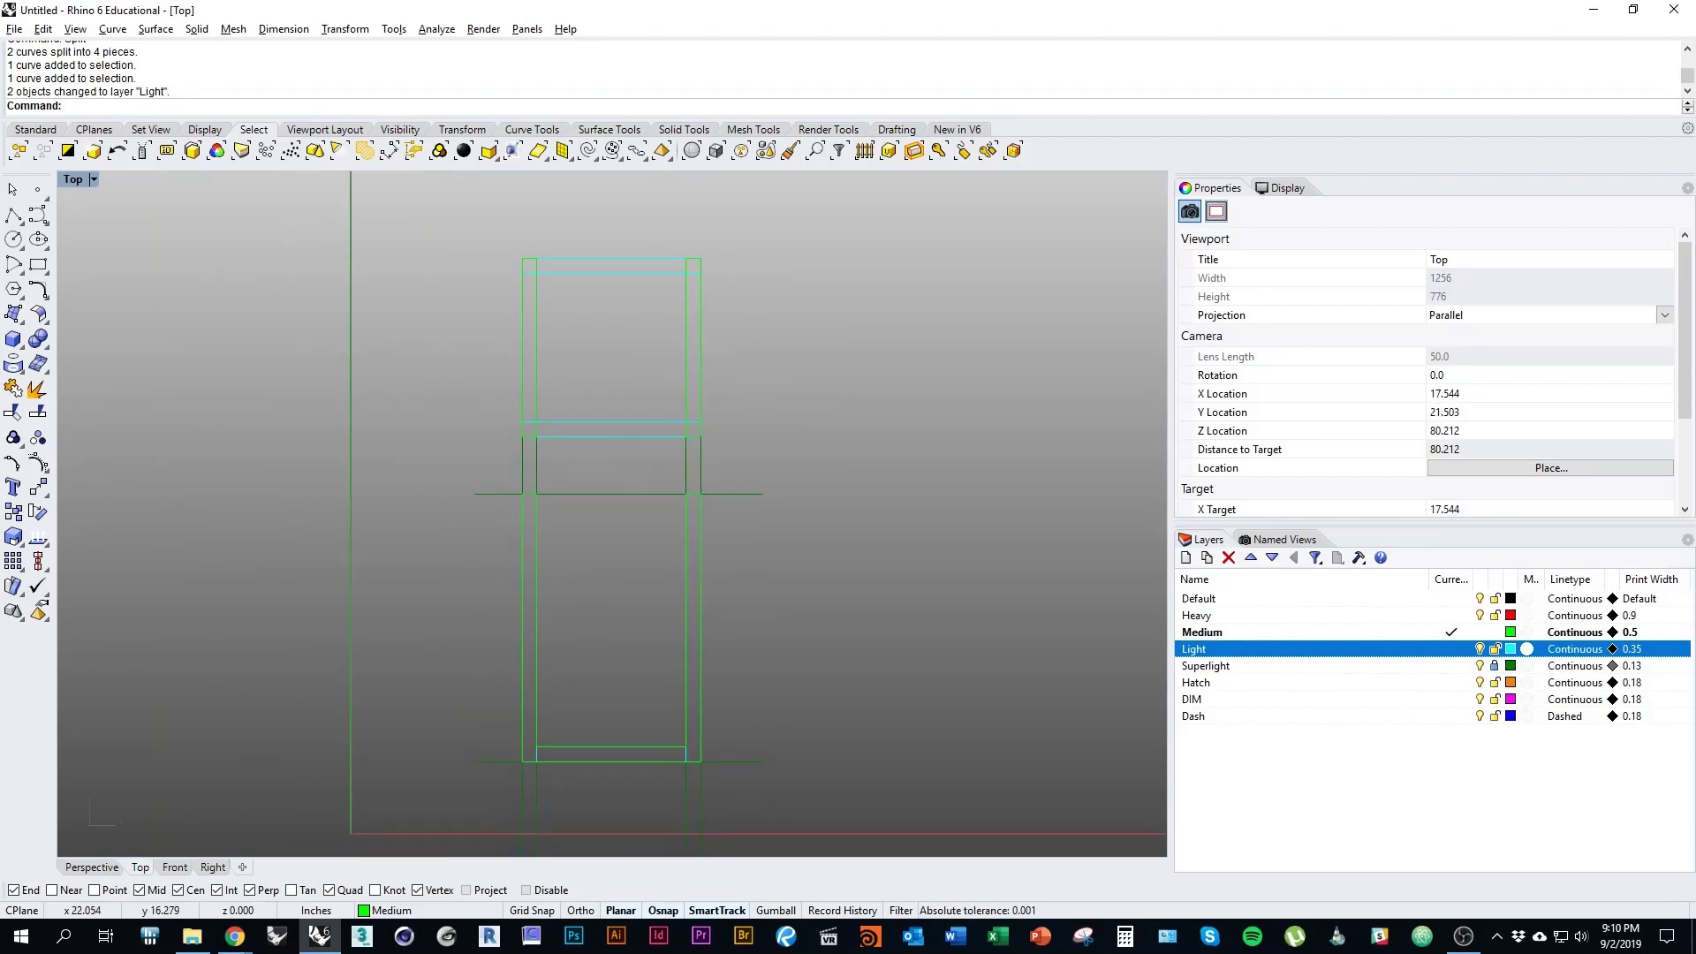
right_click_drag(606, 535, 686, 584)
mouse_move(699, 523)
right_mouse_down()
mouse_move(707, 501)
mouse_move(686, 580)
right_mouse_up()
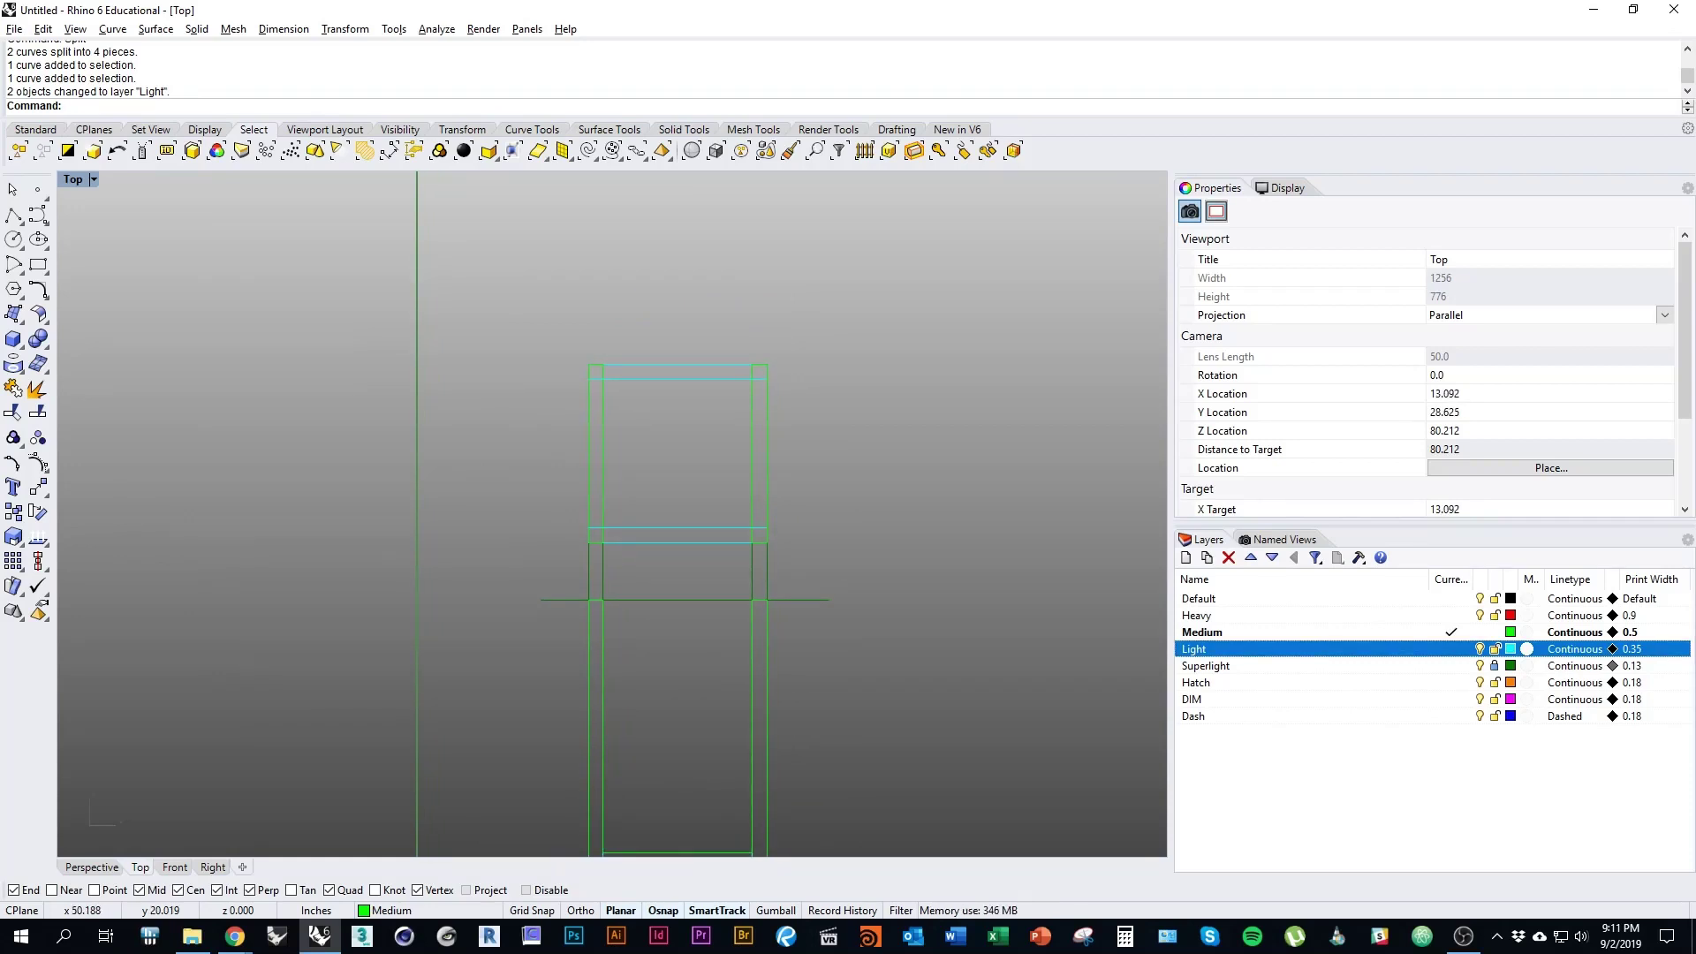
right_click_drag(686, 579, 684, 564)
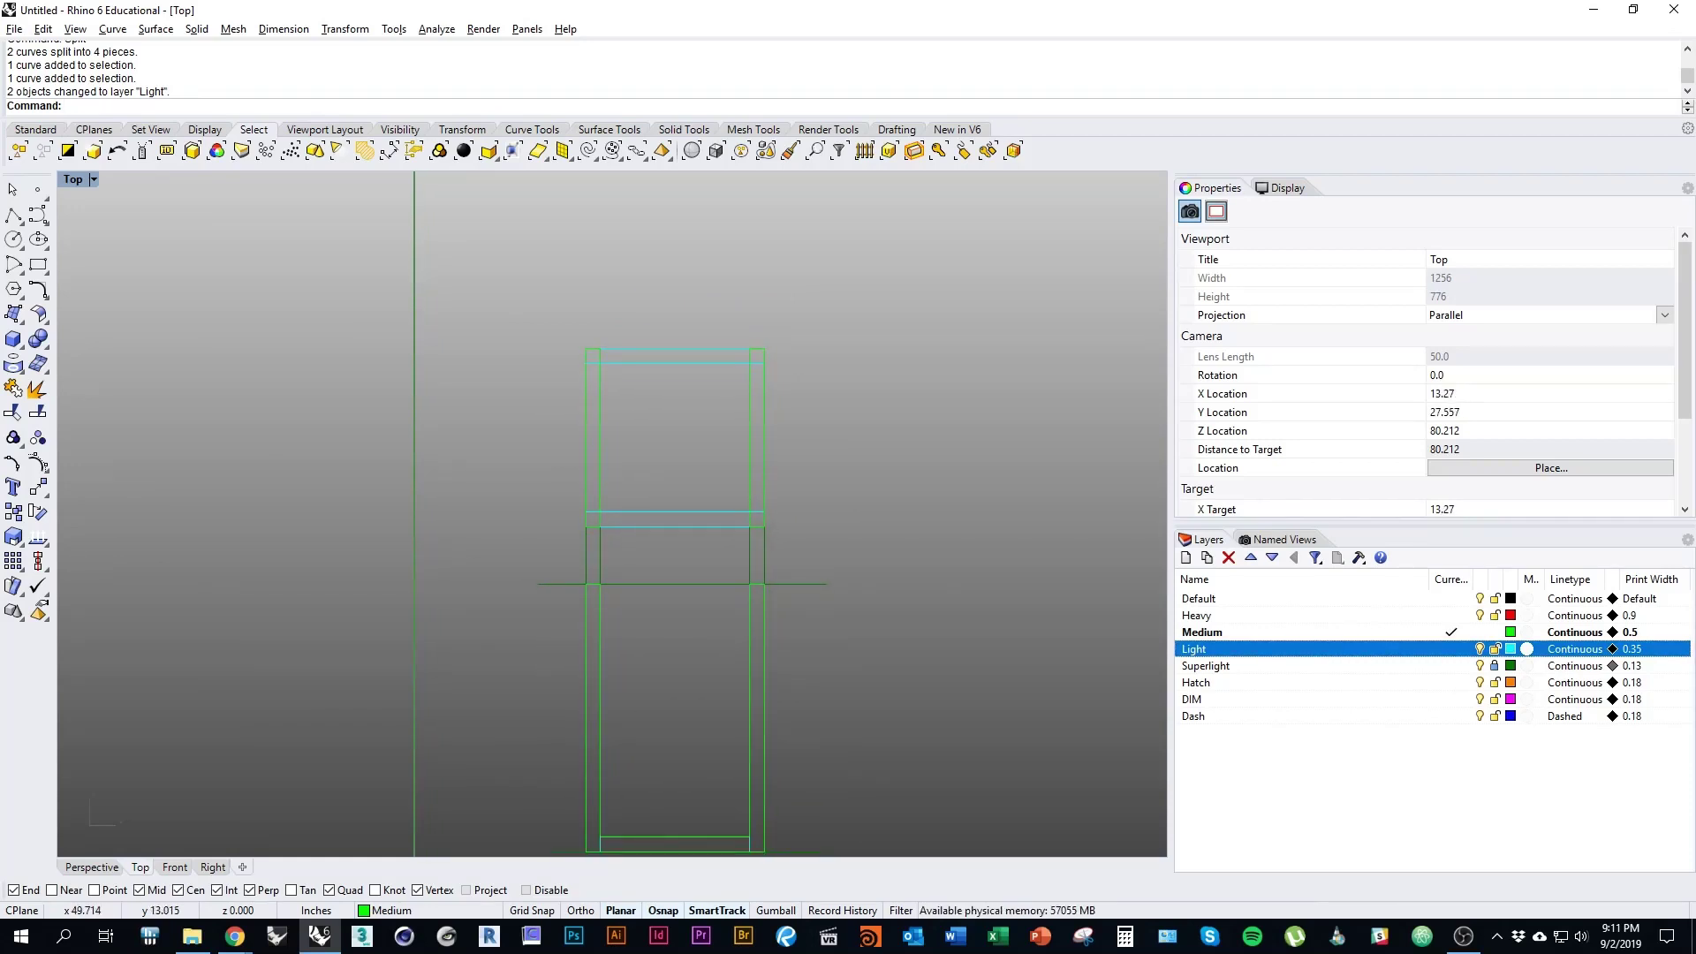
left_click(1494, 665)
right_click_drag(879, 642, 890, 641)
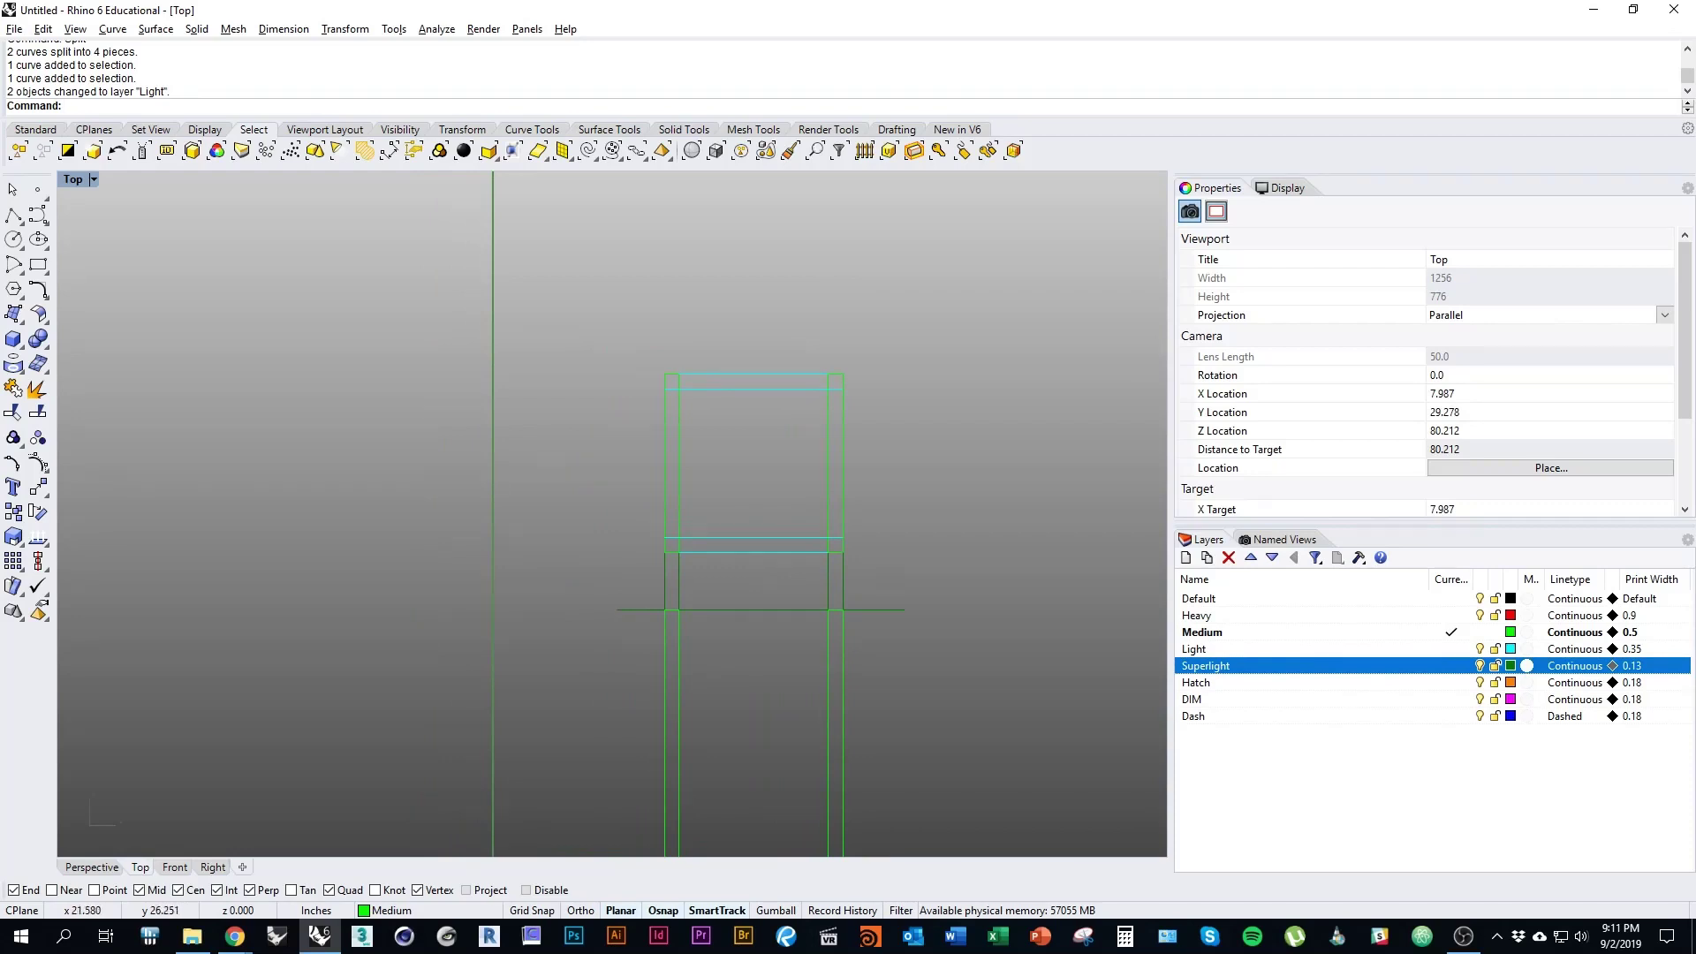
left_click(820, 553)
left_click(862, 605)
right_click_drag(614, 283, 639, 273)
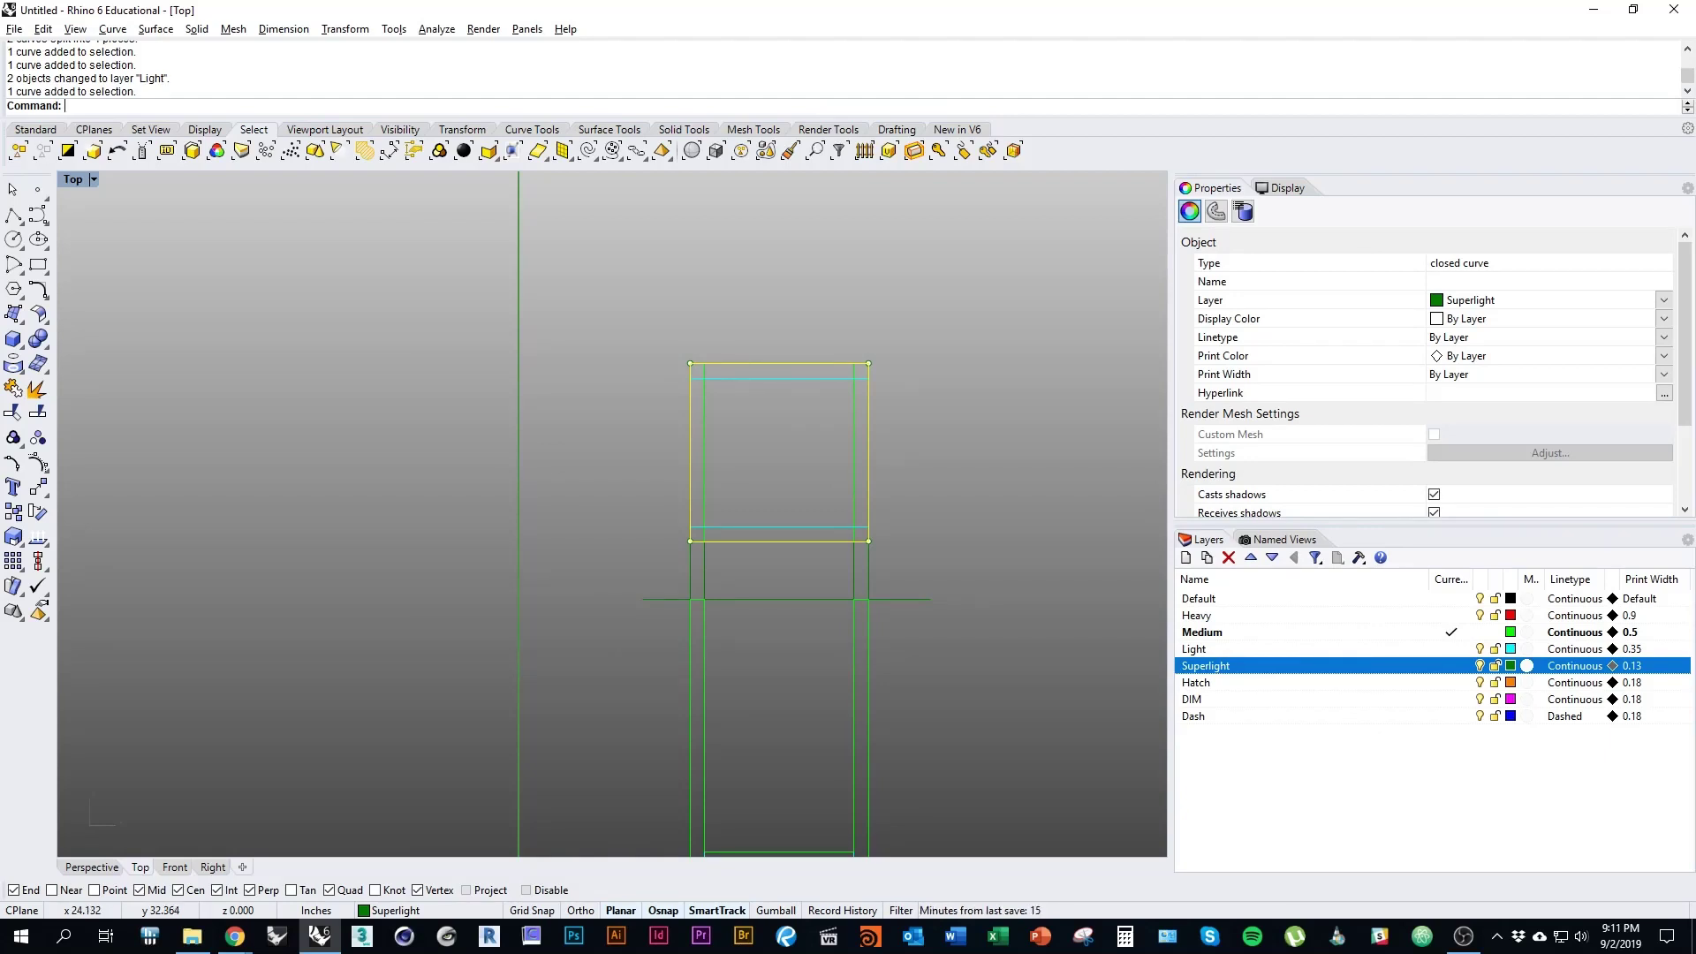
right_click_drag(848, 565, 847, 490)
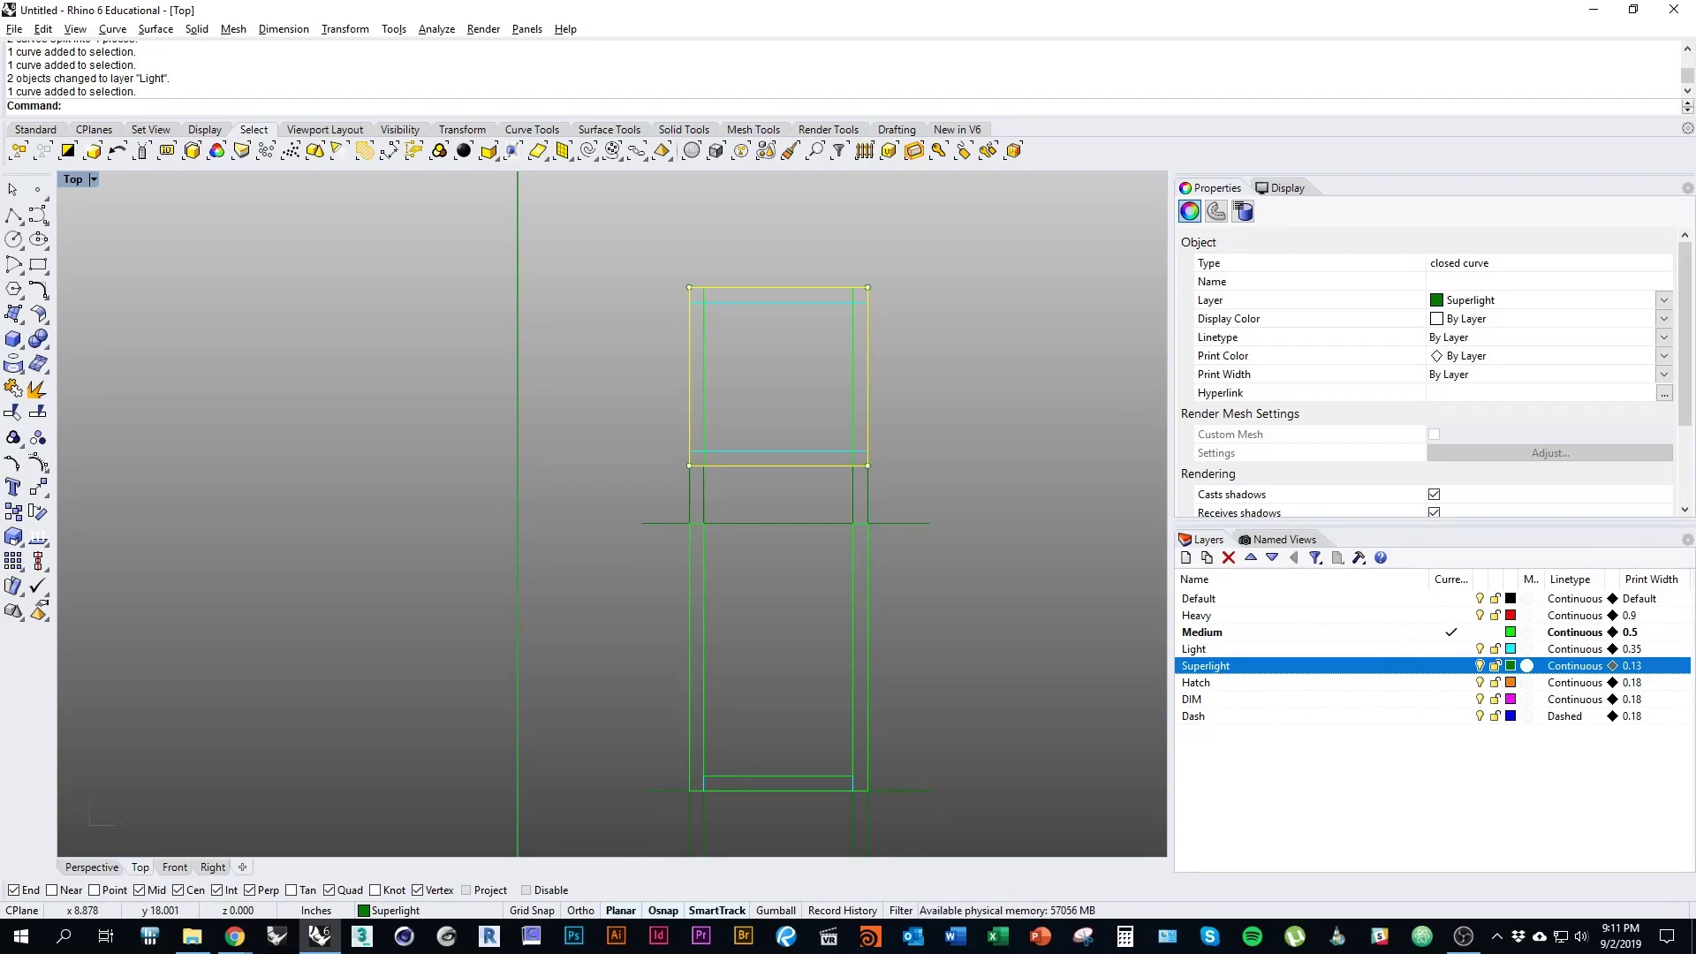
right_click_drag(901, 565, 924, 558)
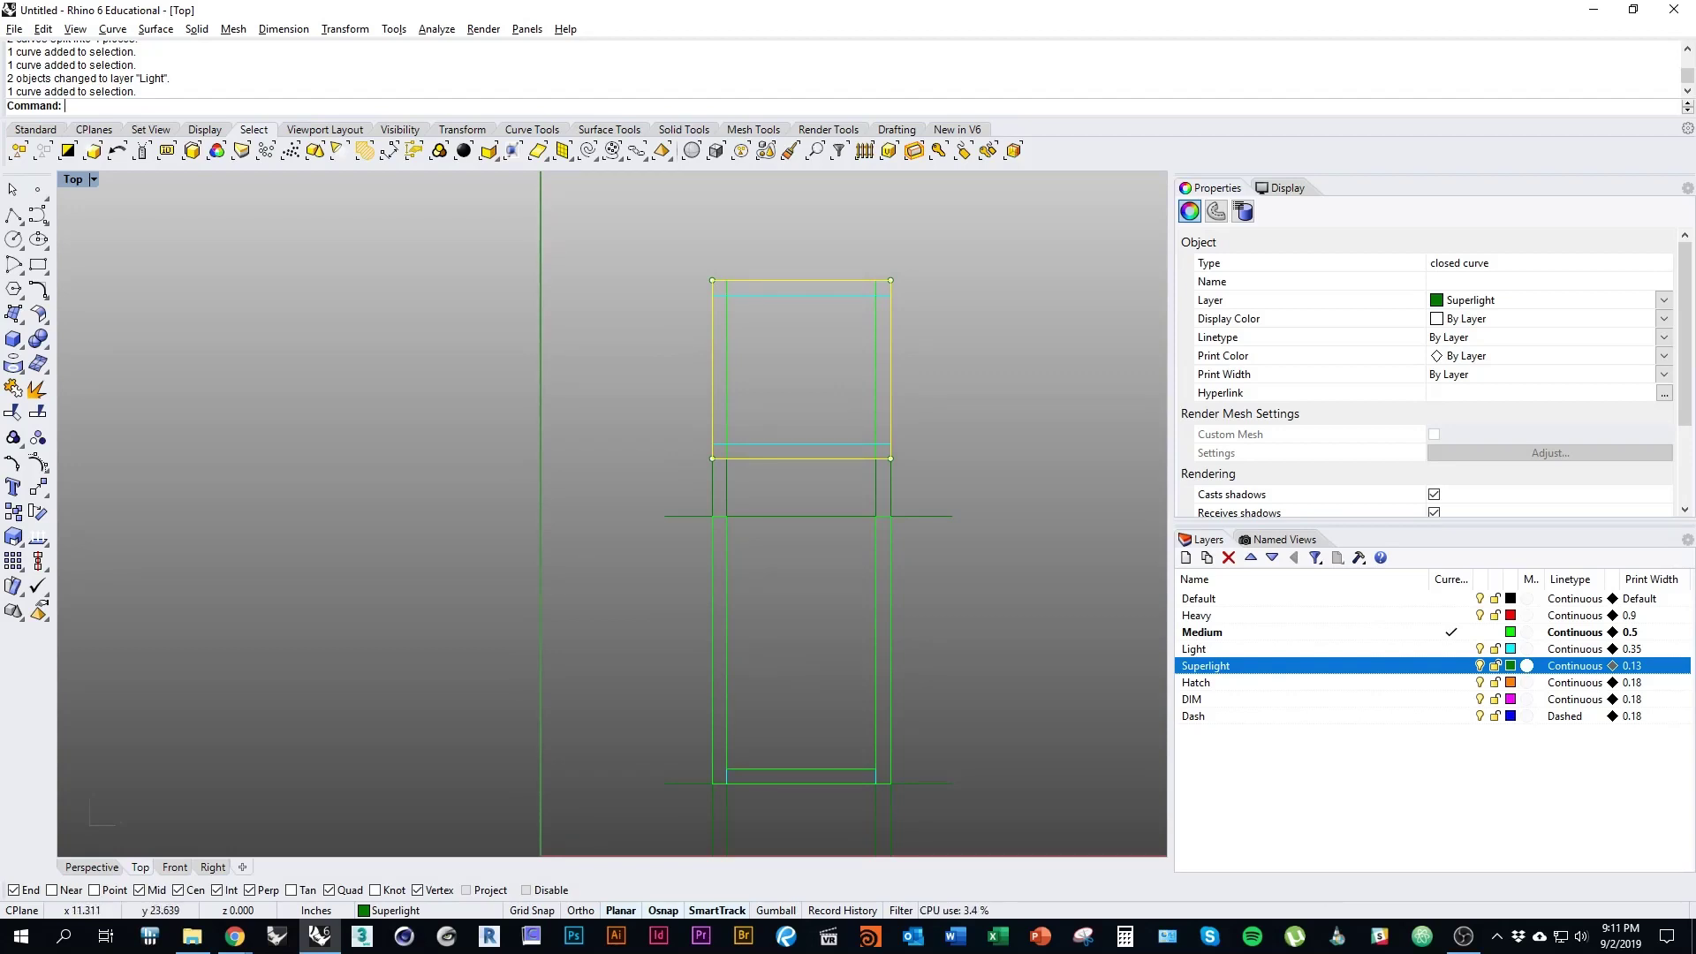
right_click_drag(835, 595, 766, 637)
key("Left")
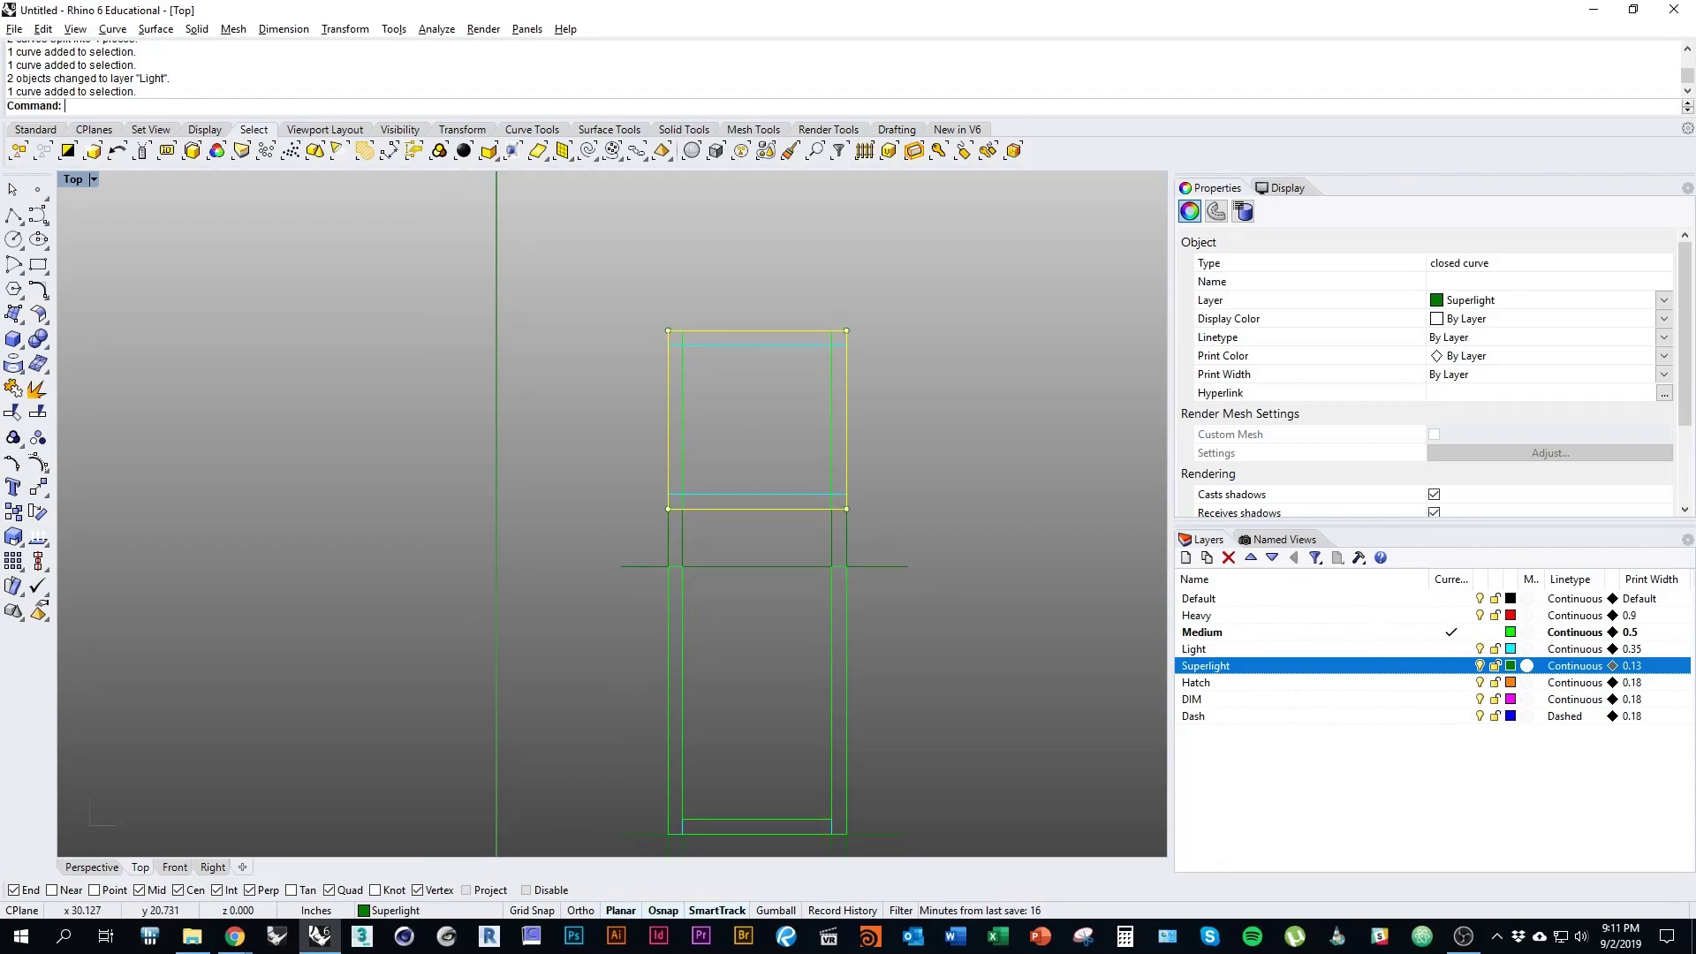
key("Escape")
right_click_drag(872, 498, 859, 463)
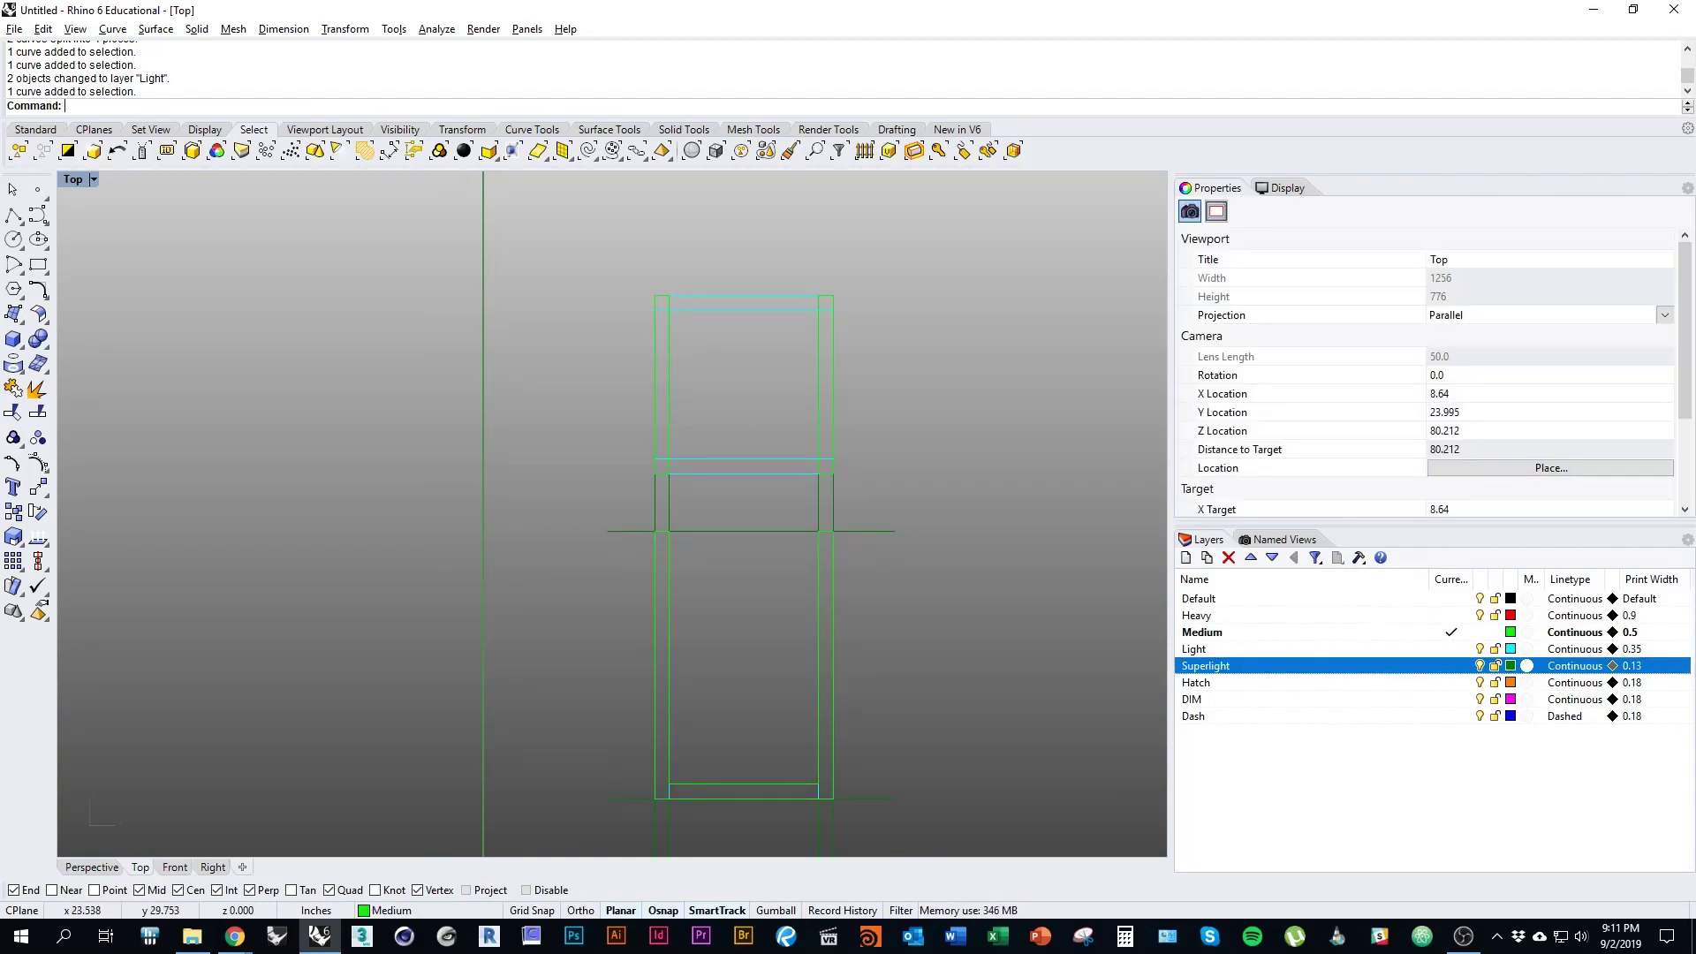
Step: Offset the plan's square Superlight outline 1.5 inches outward for the 1'-3" seat, checking the seat dimensions in the Chrome assignment
left_click(834, 428)
left_click(886, 491)
right_click_drag(693, 379, 712, 495)
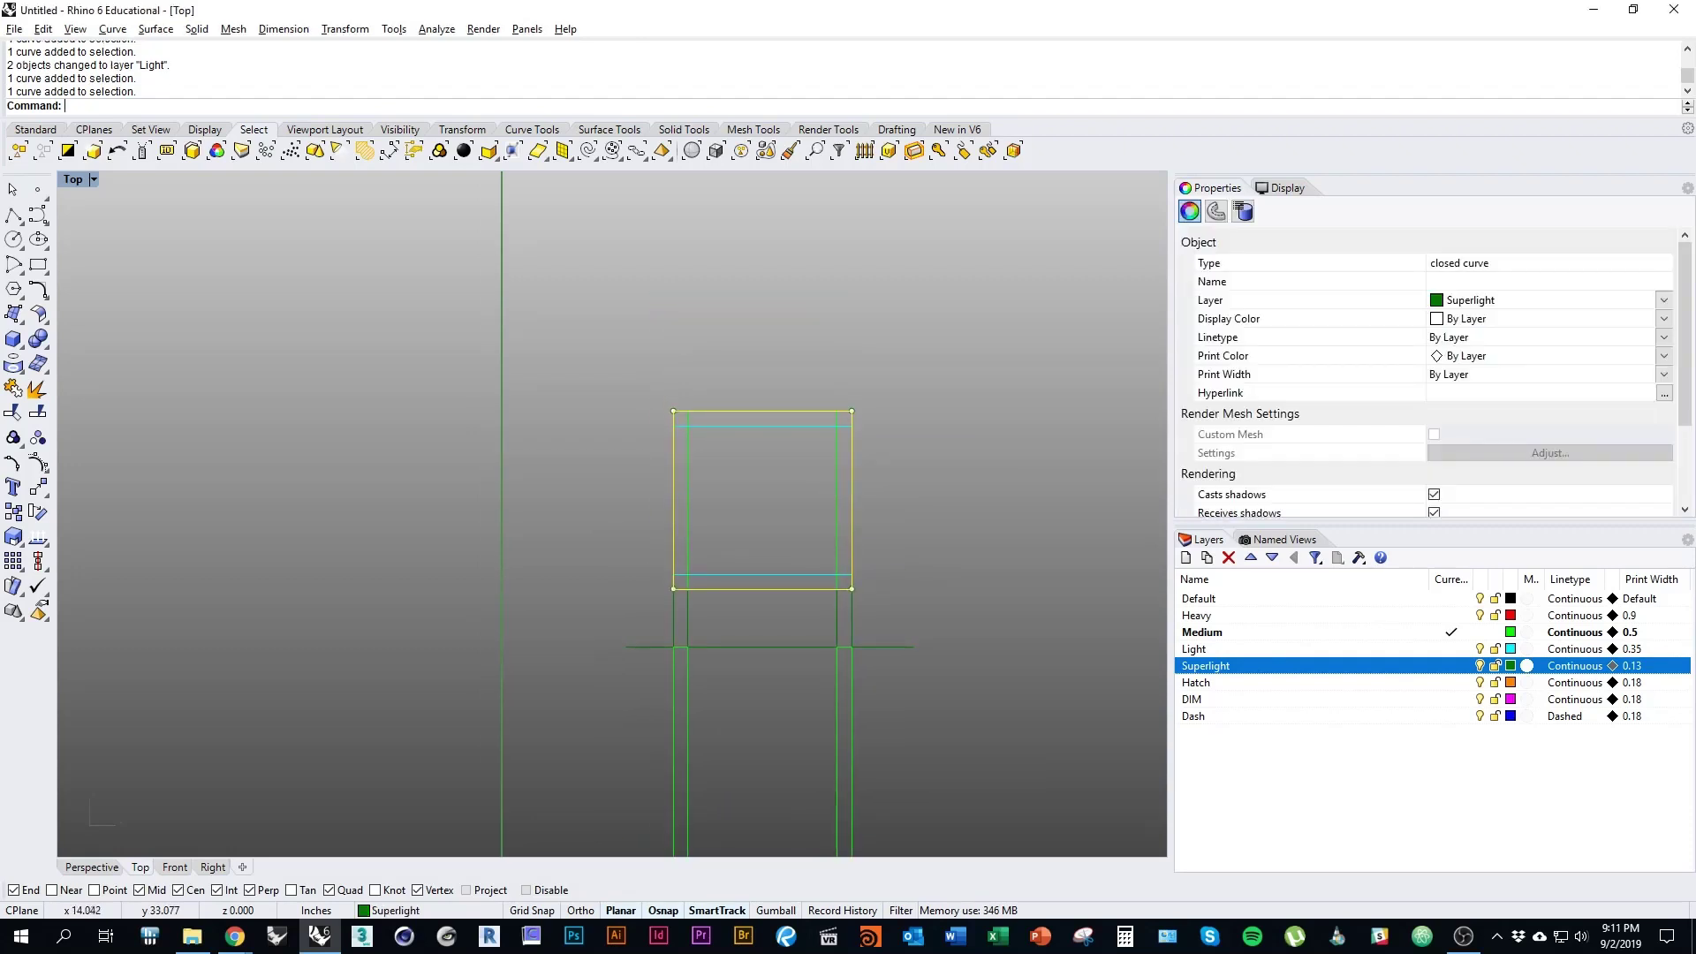
right_click_drag(616, 588, 623, 551)
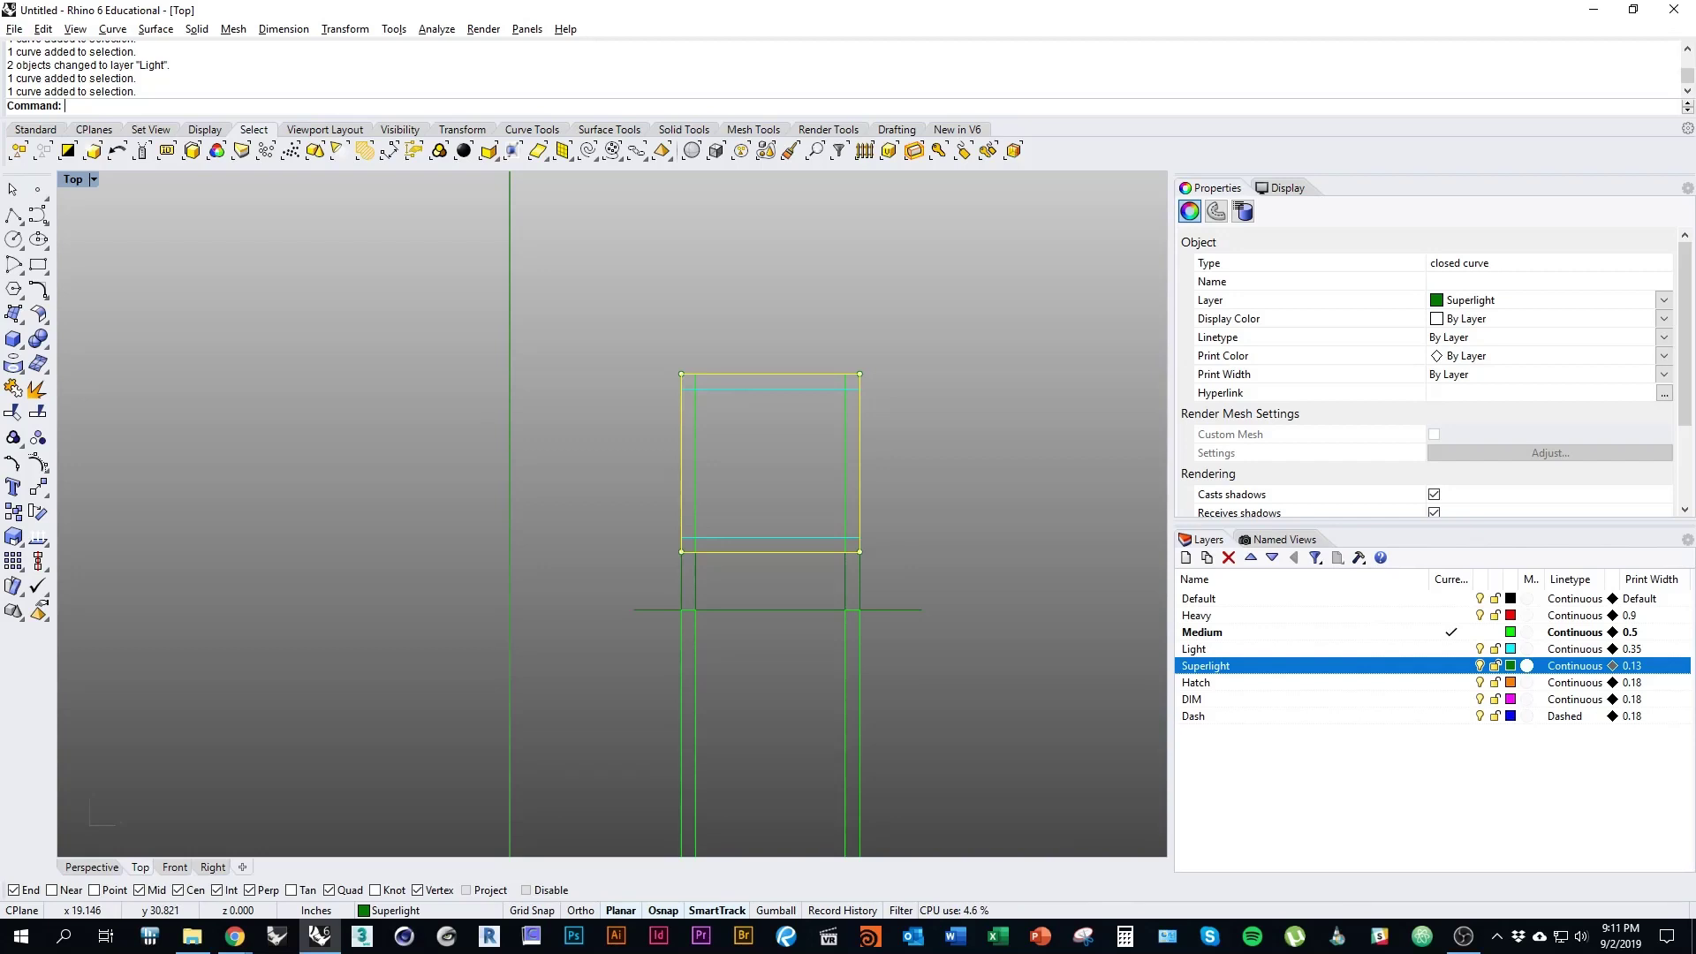
type("offset")
key("Return")
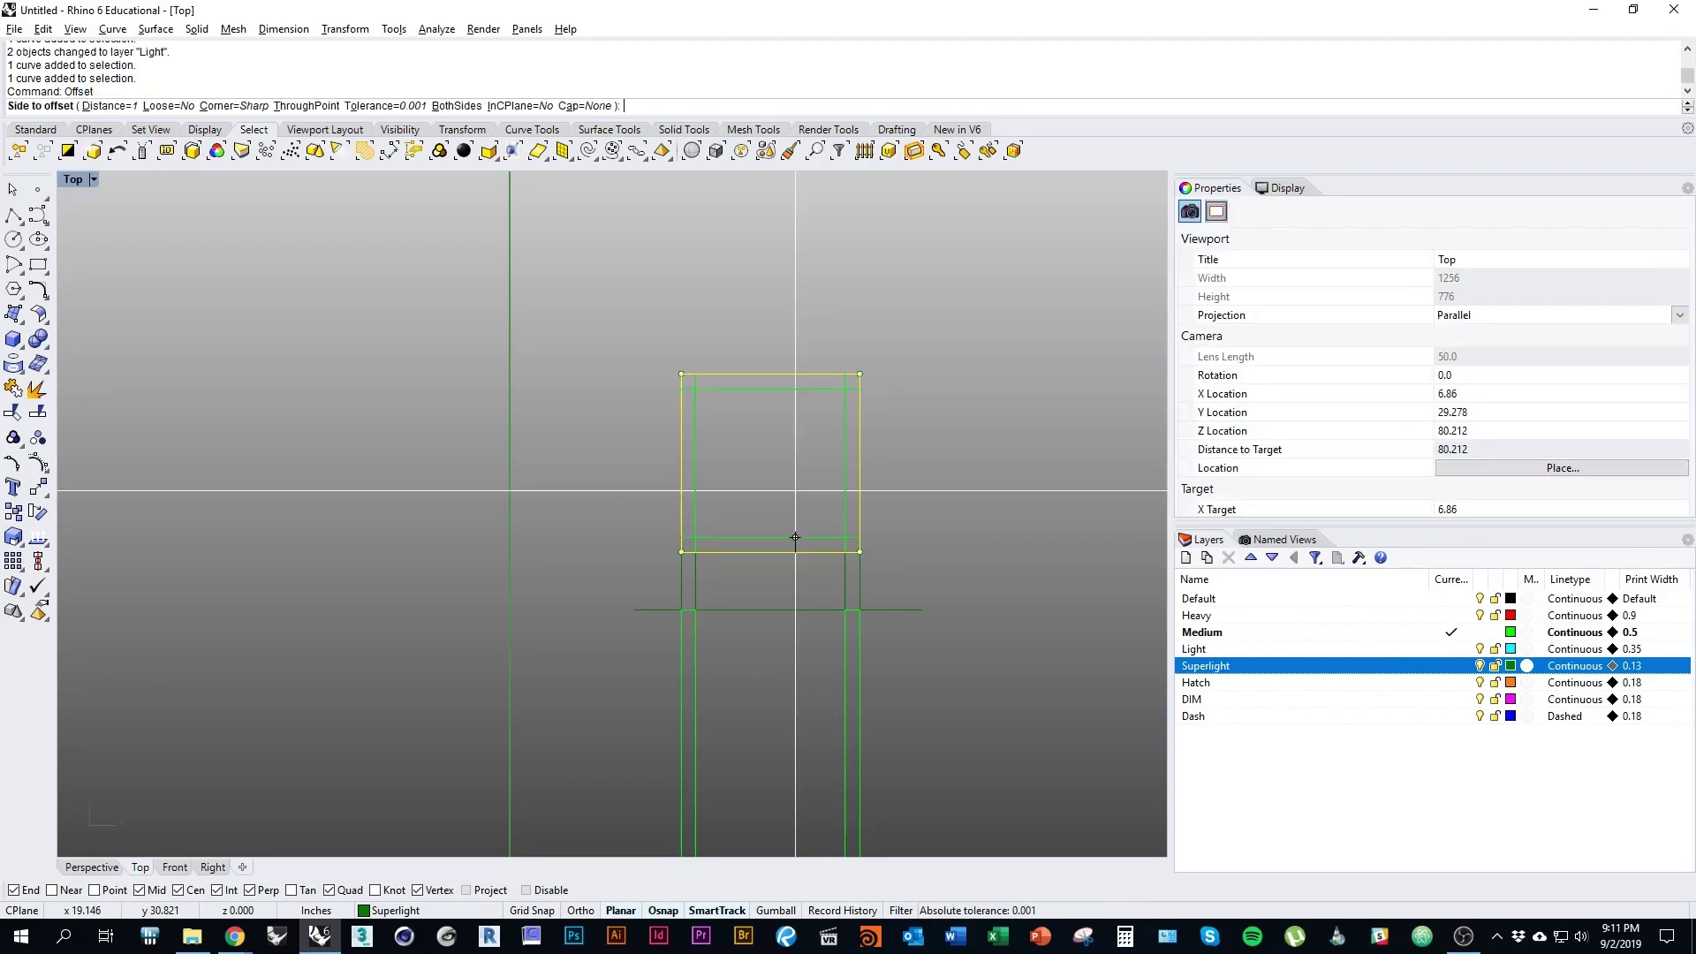
key("alt+Tab")
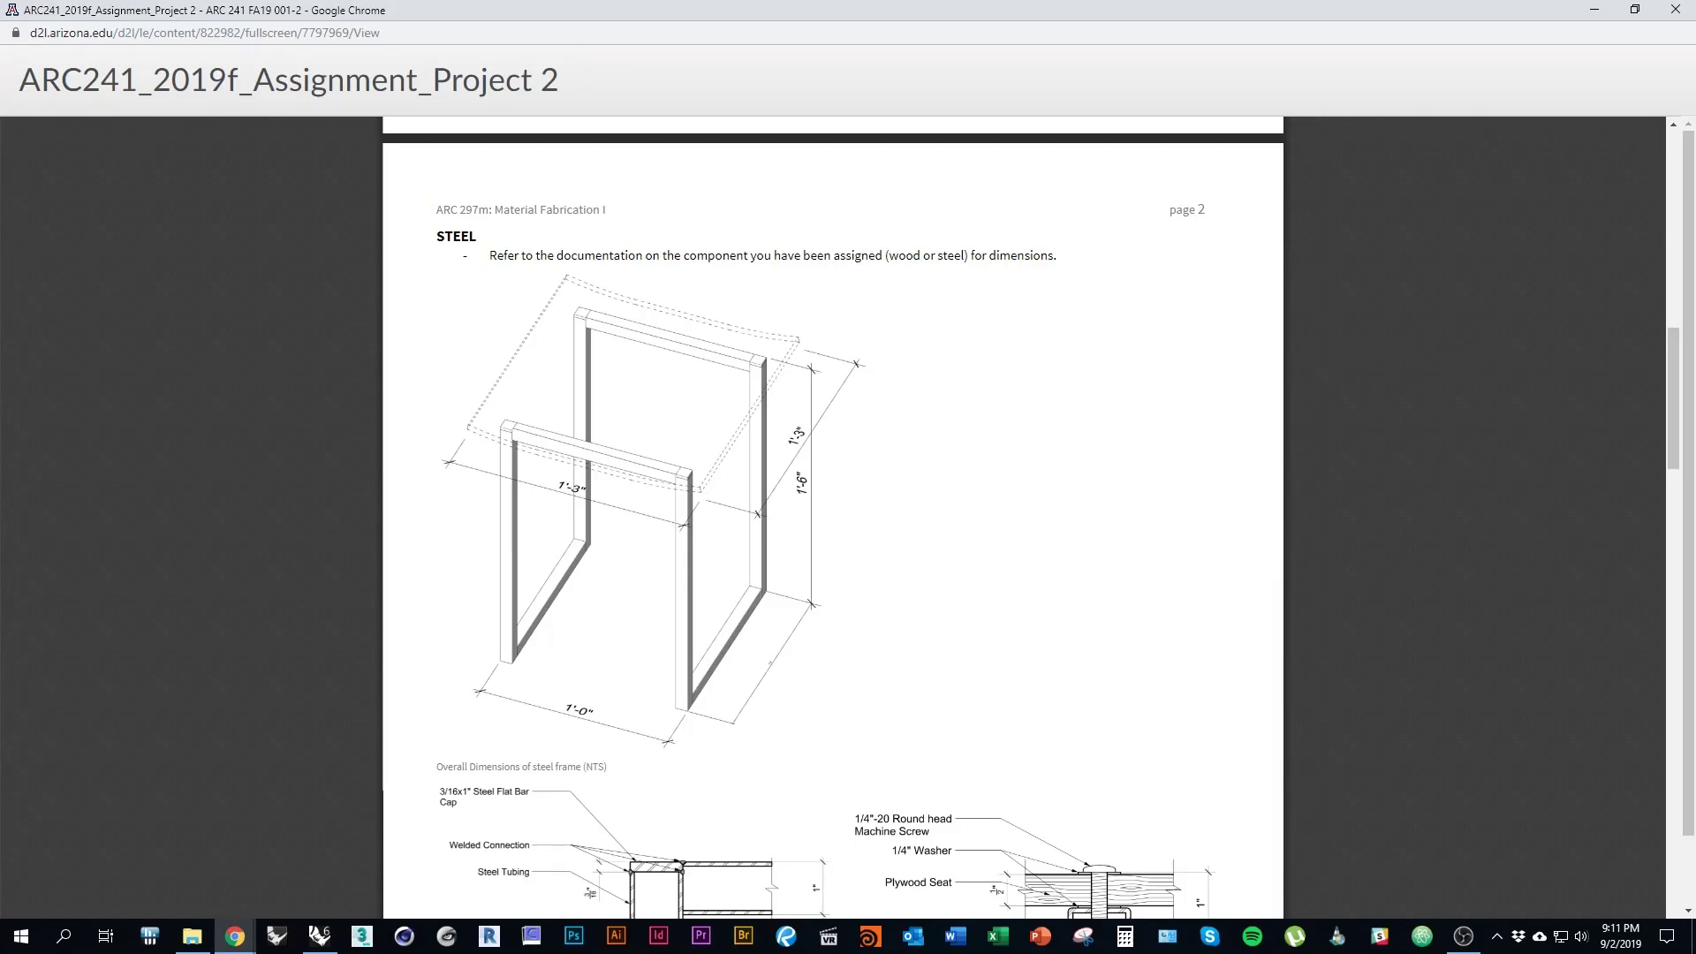
key("alt+Tab")
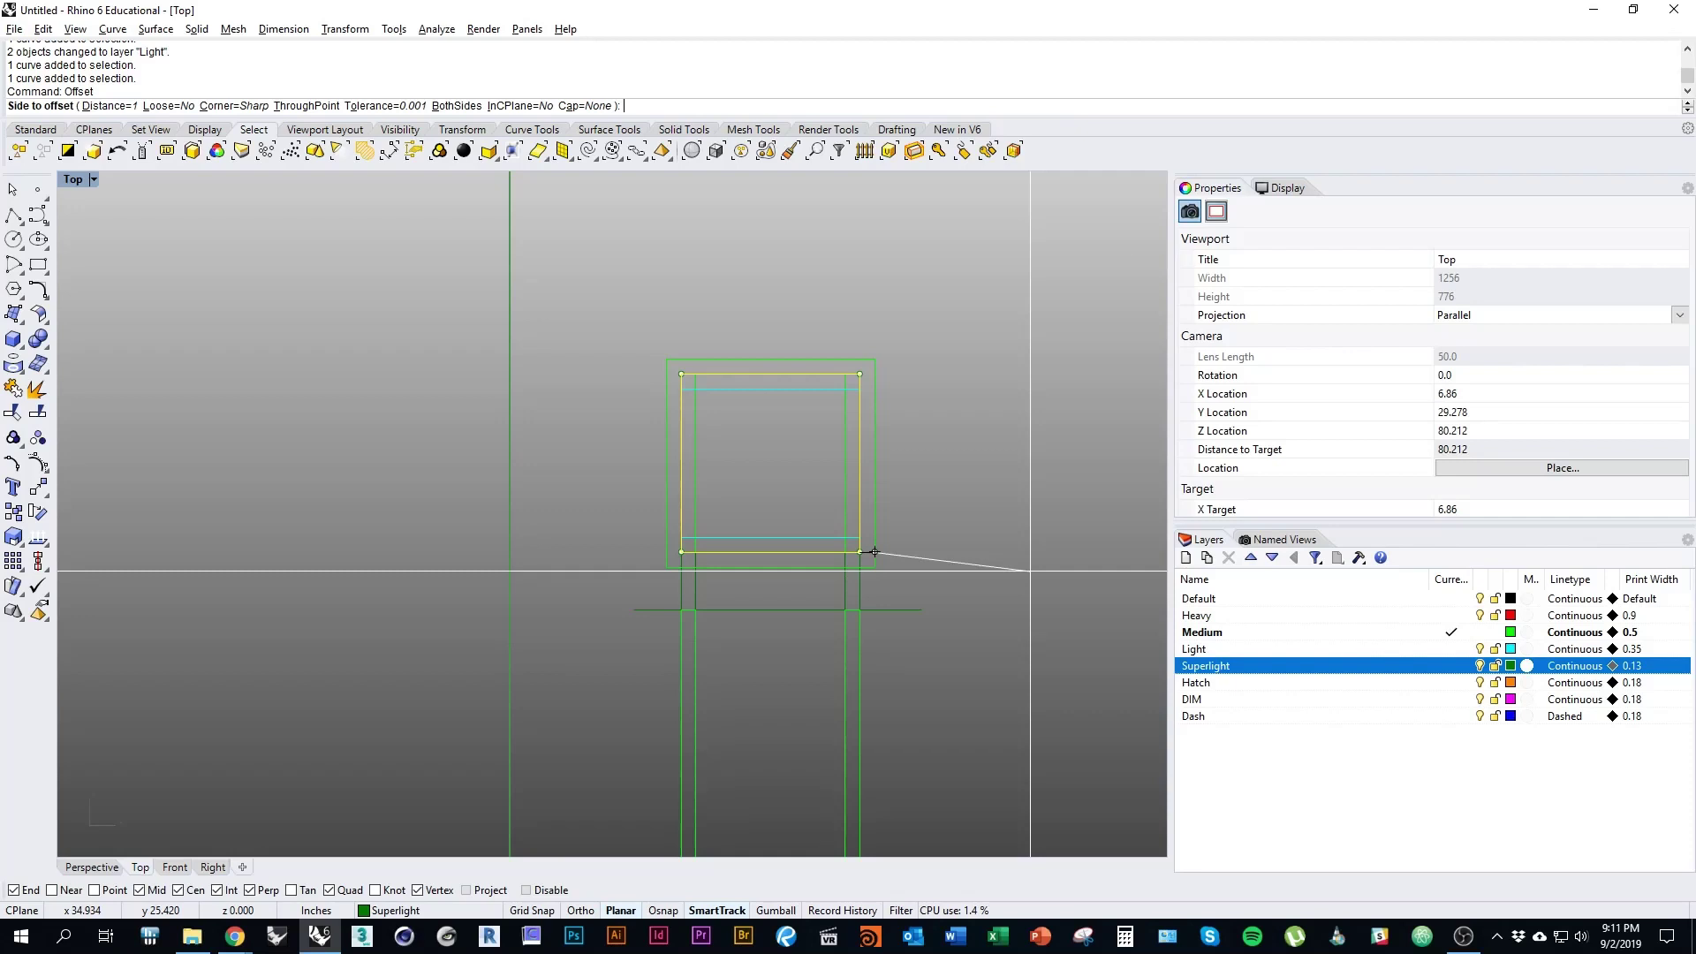
type("1.5")
key("Return")
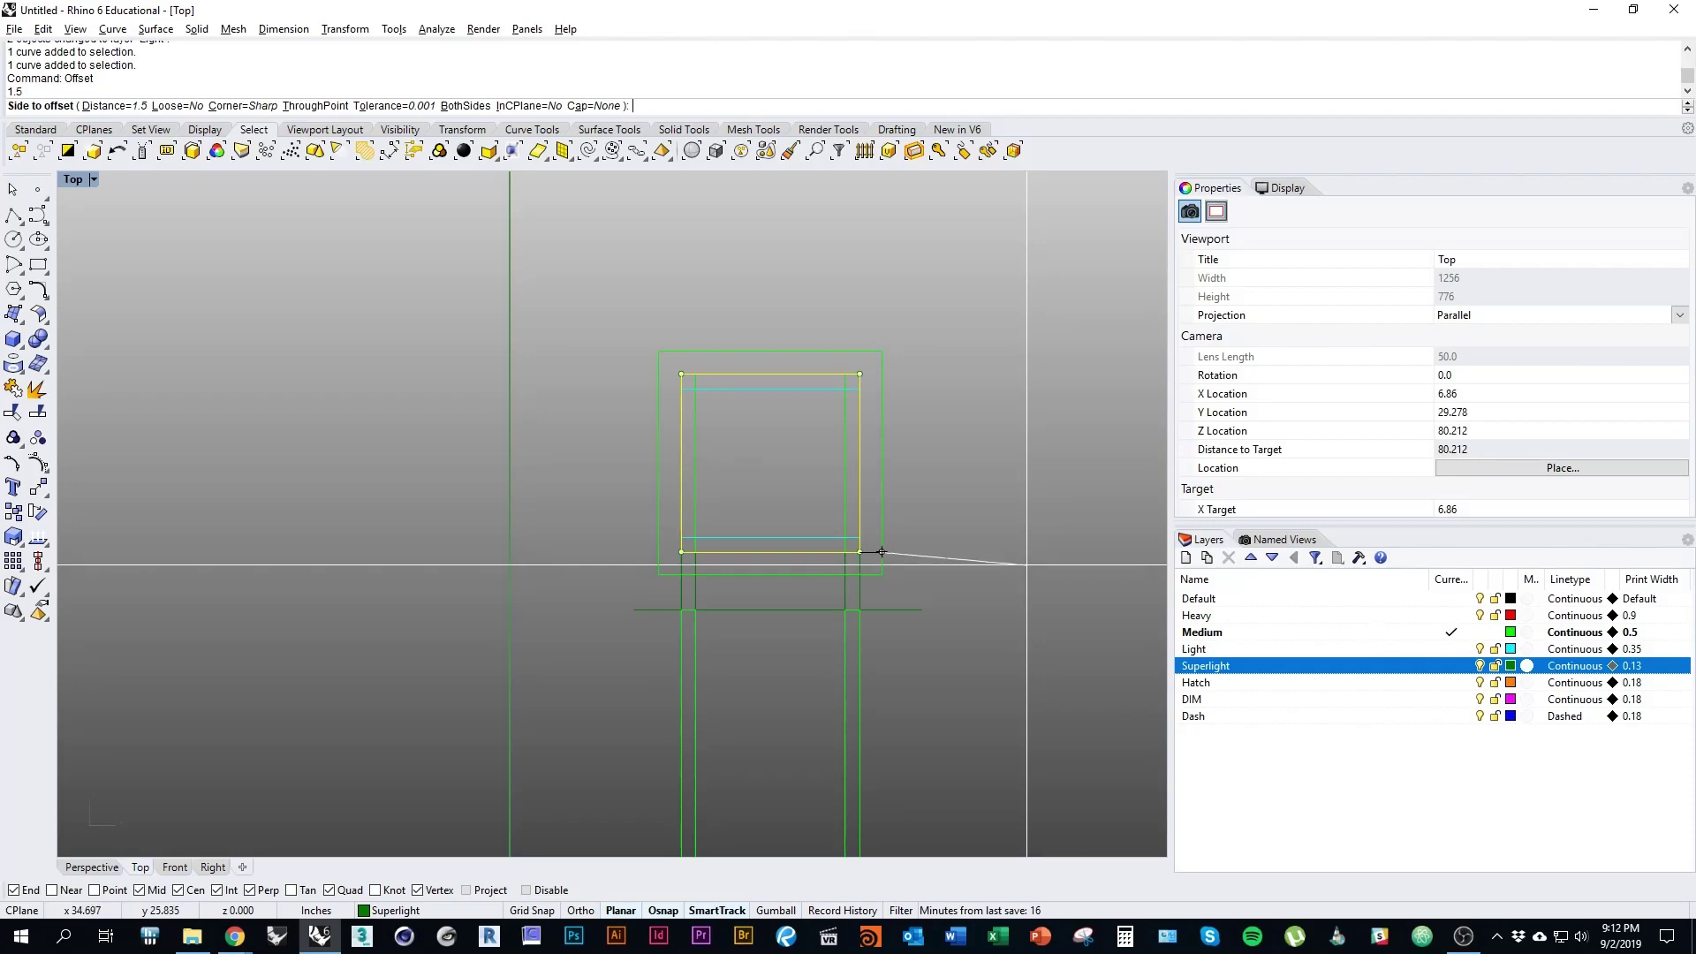
left_click(882, 553)
key("Escape")
right_click_drag(905, 600, 928, 570)
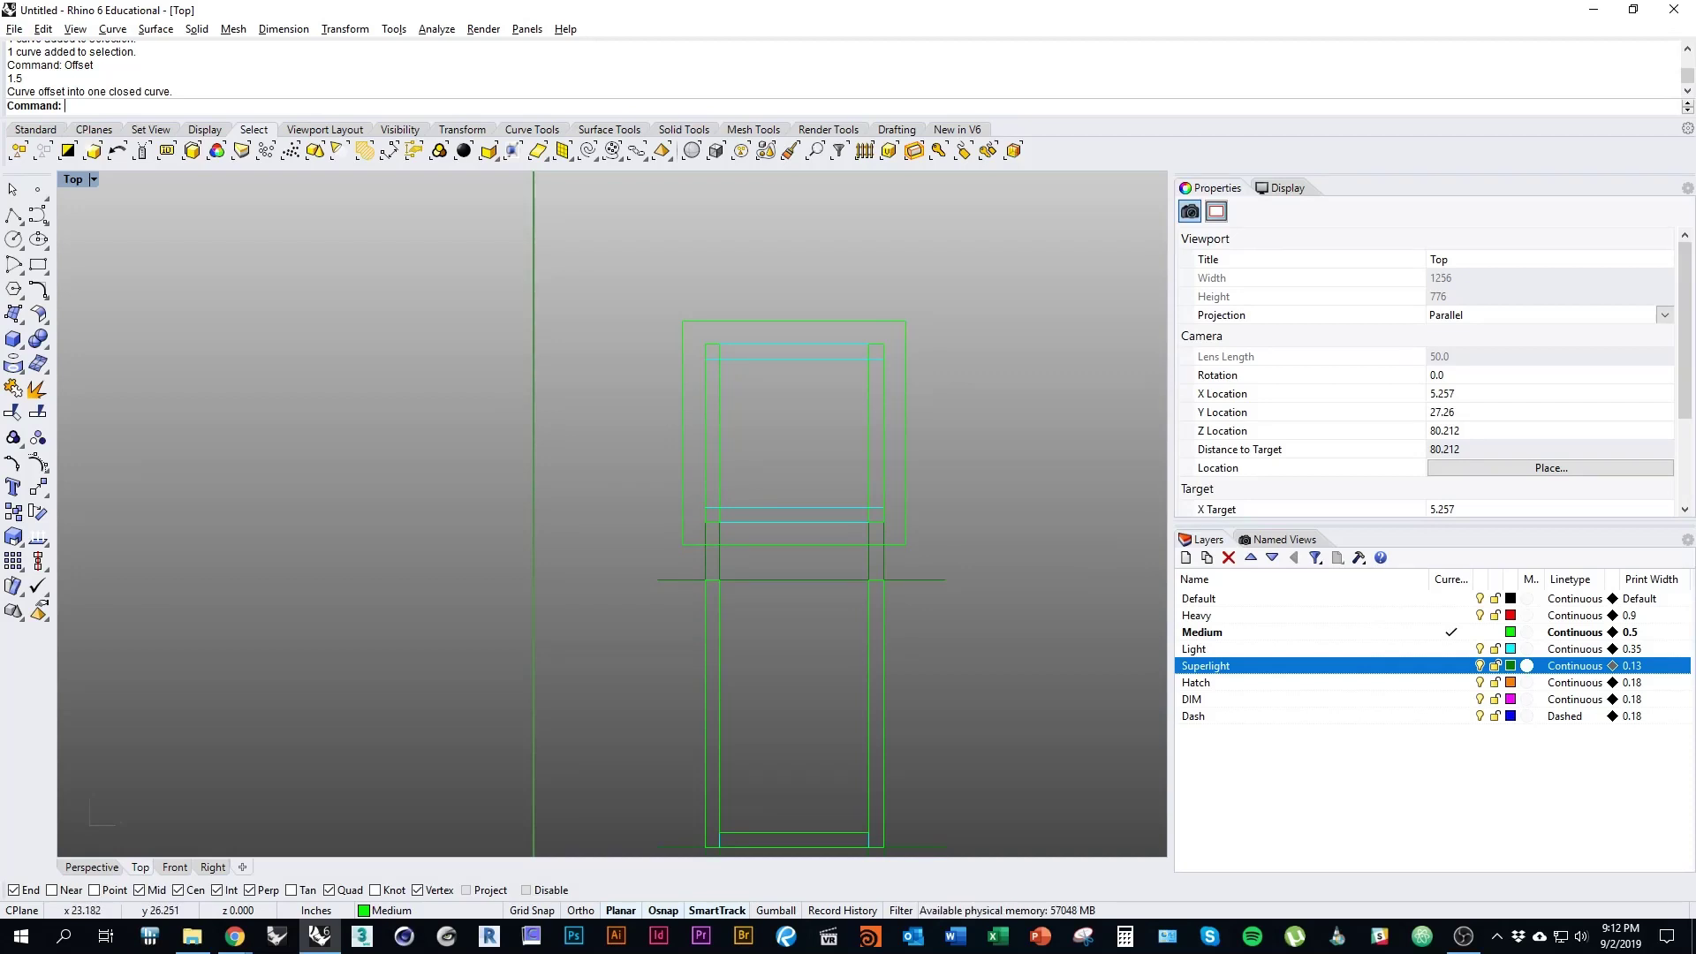
mouse_move(870, 573)
right_mouse_down()
mouse_move(879, 629)
mouse_move(883, 591)
right_mouse_up()
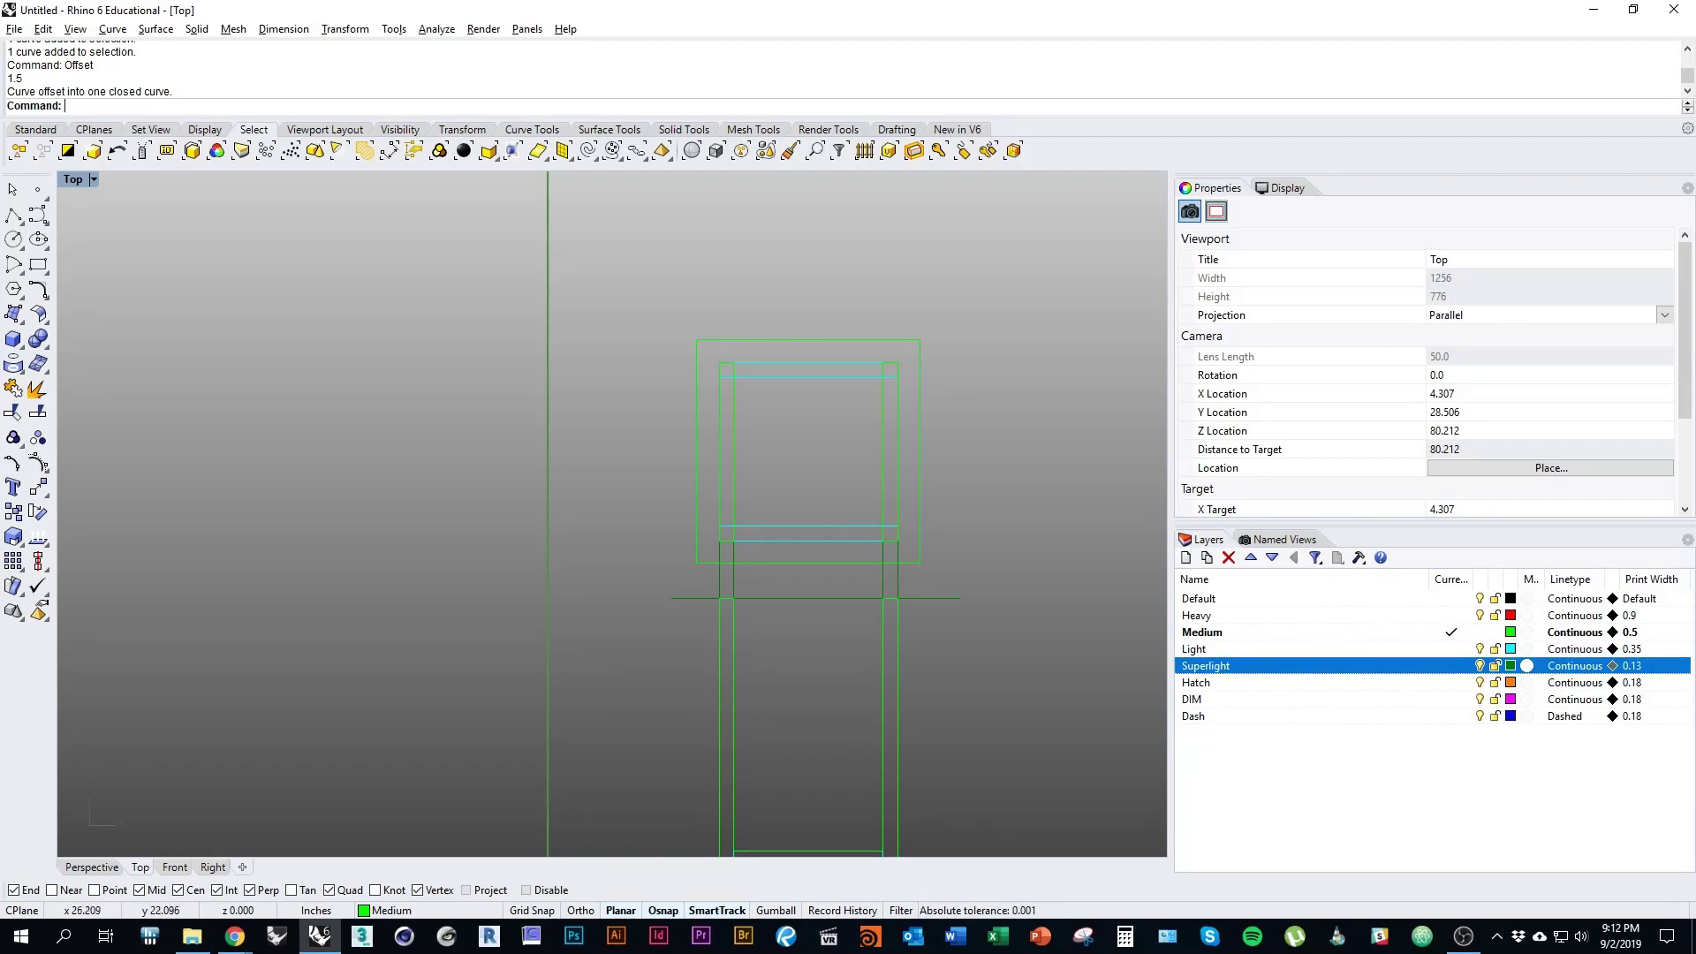
left_click(919, 563)
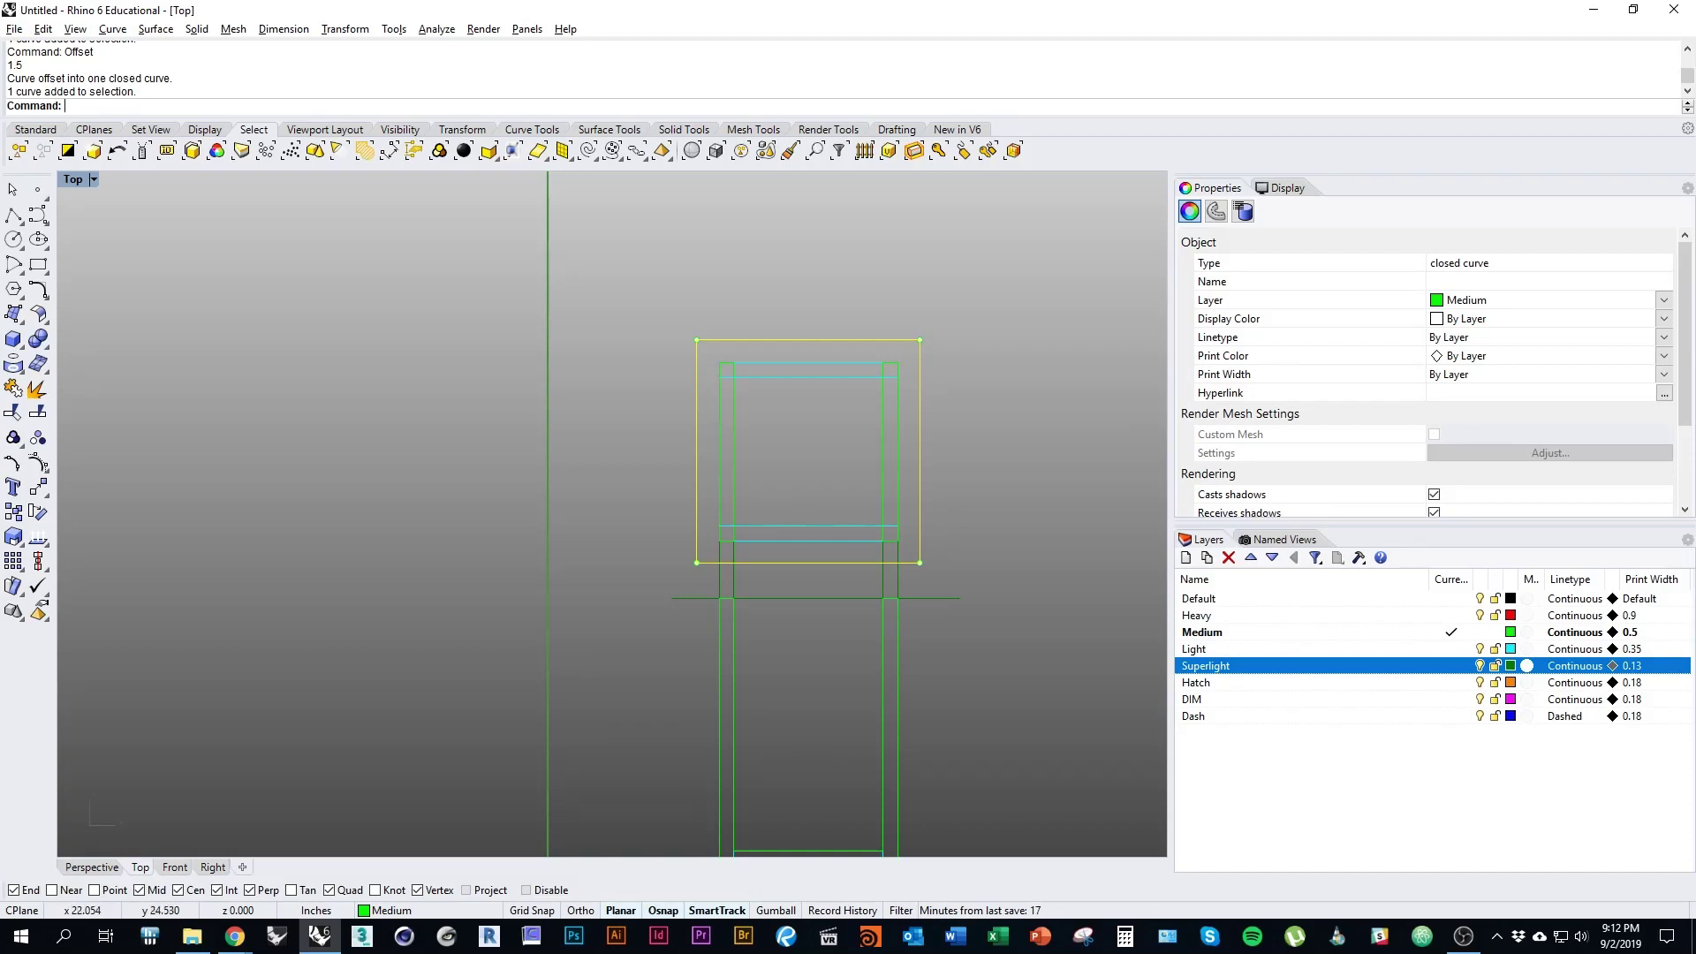
mouse_move(965, 671)
right_mouse_down()
mouse_move(1011, 676)
mouse_move(994, 670)
right_mouse_up()
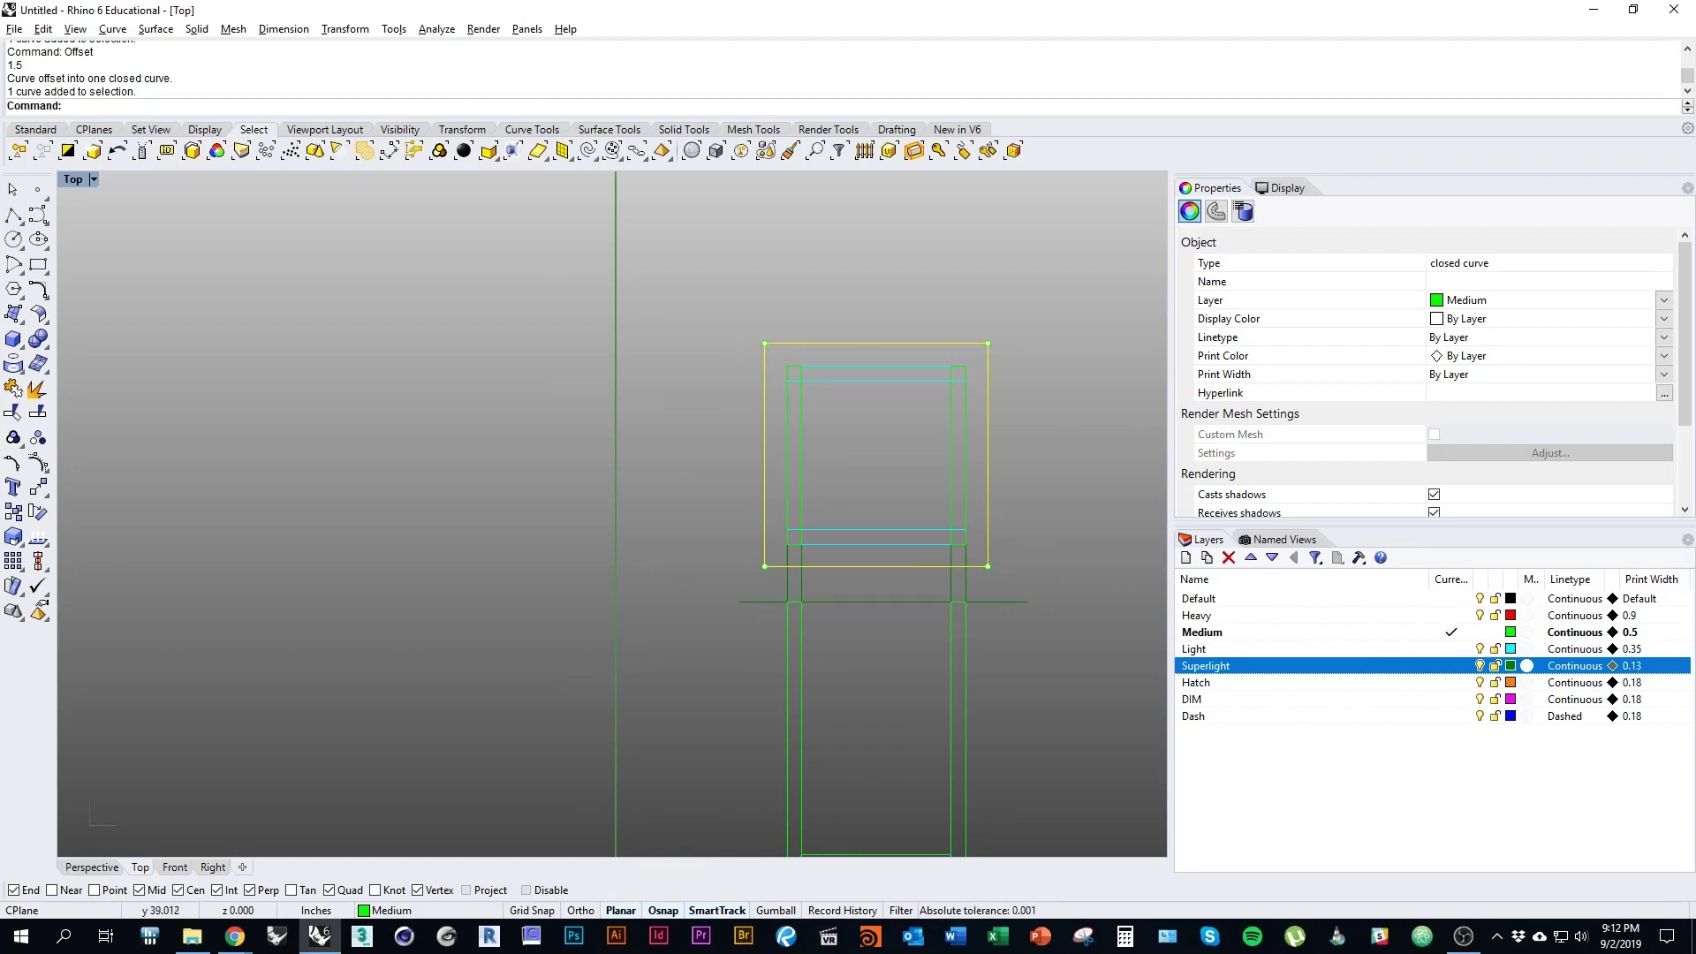
right_click_drag(919, 477, 884, 544)
key("Escape")
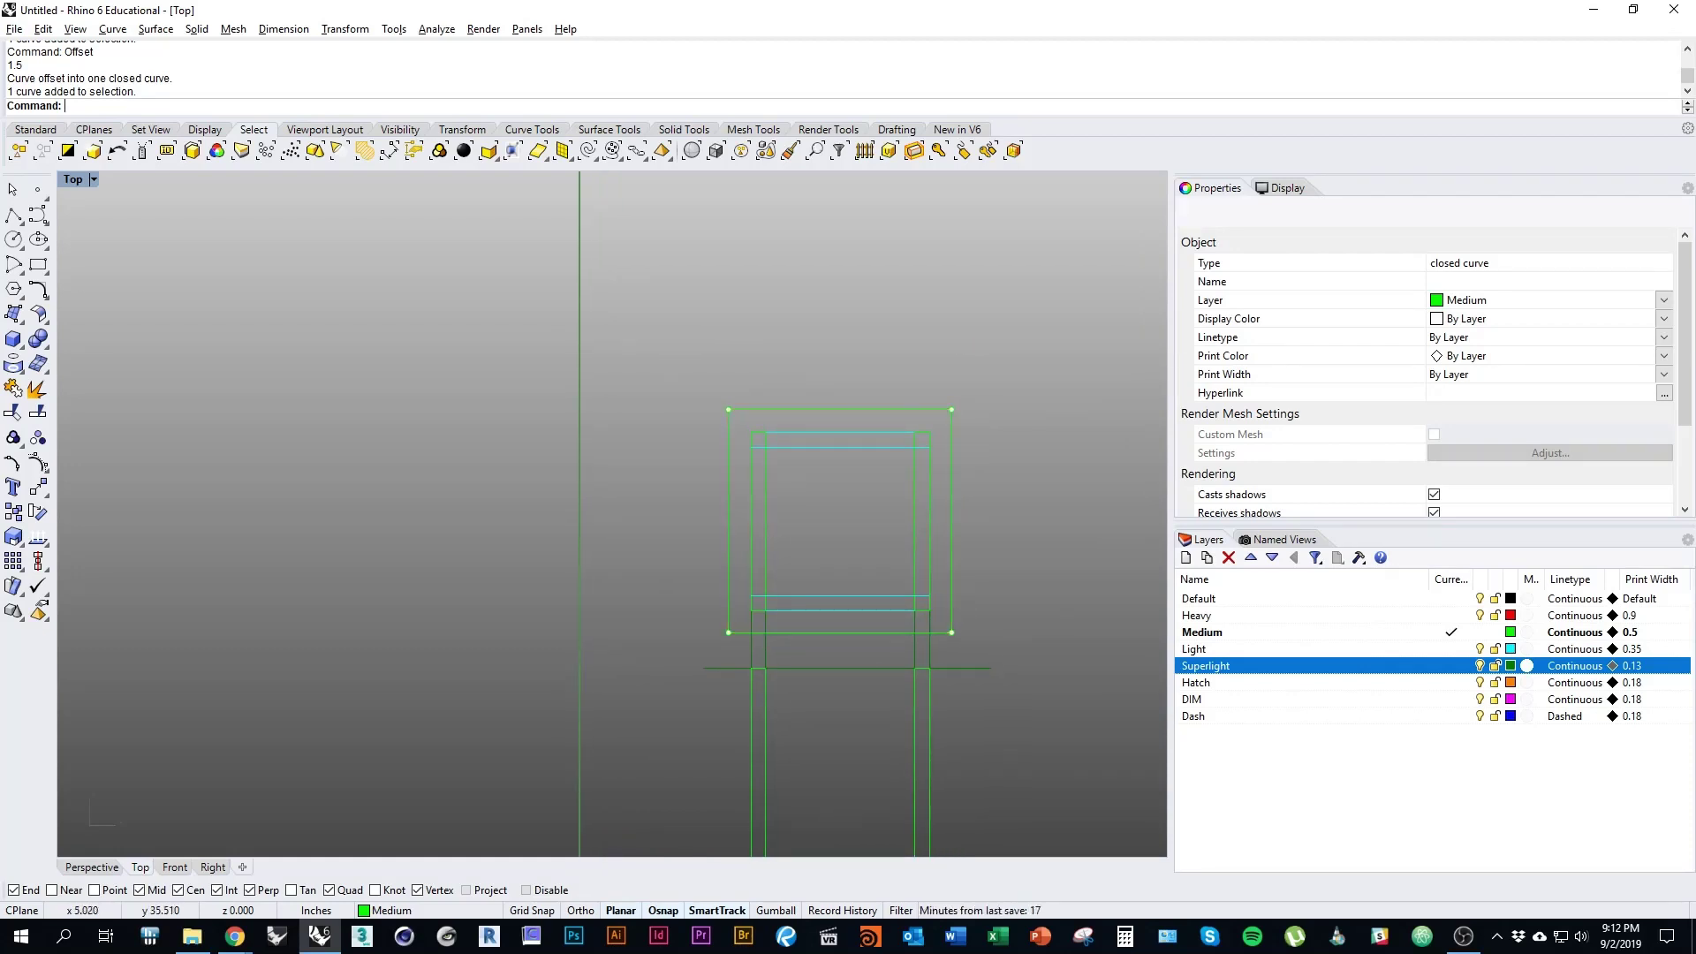
right_click_drag(726, 576, 772, 542)
left_click(926, 598)
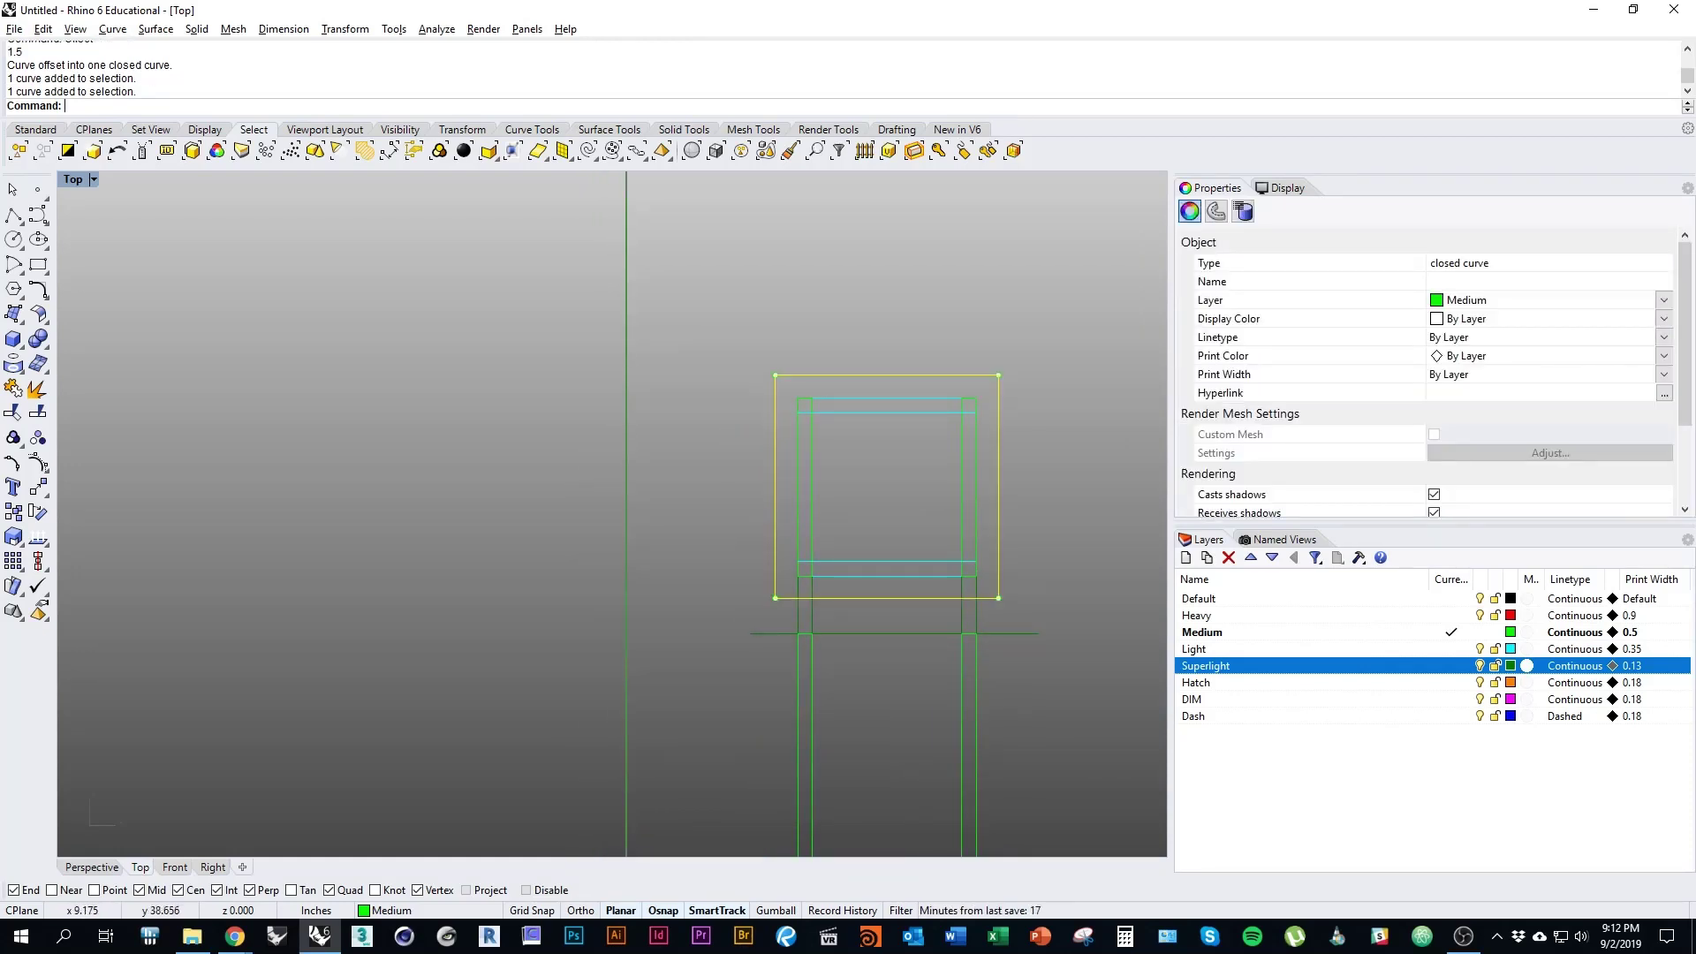
right_click_drag(904, 530, 833, 561)
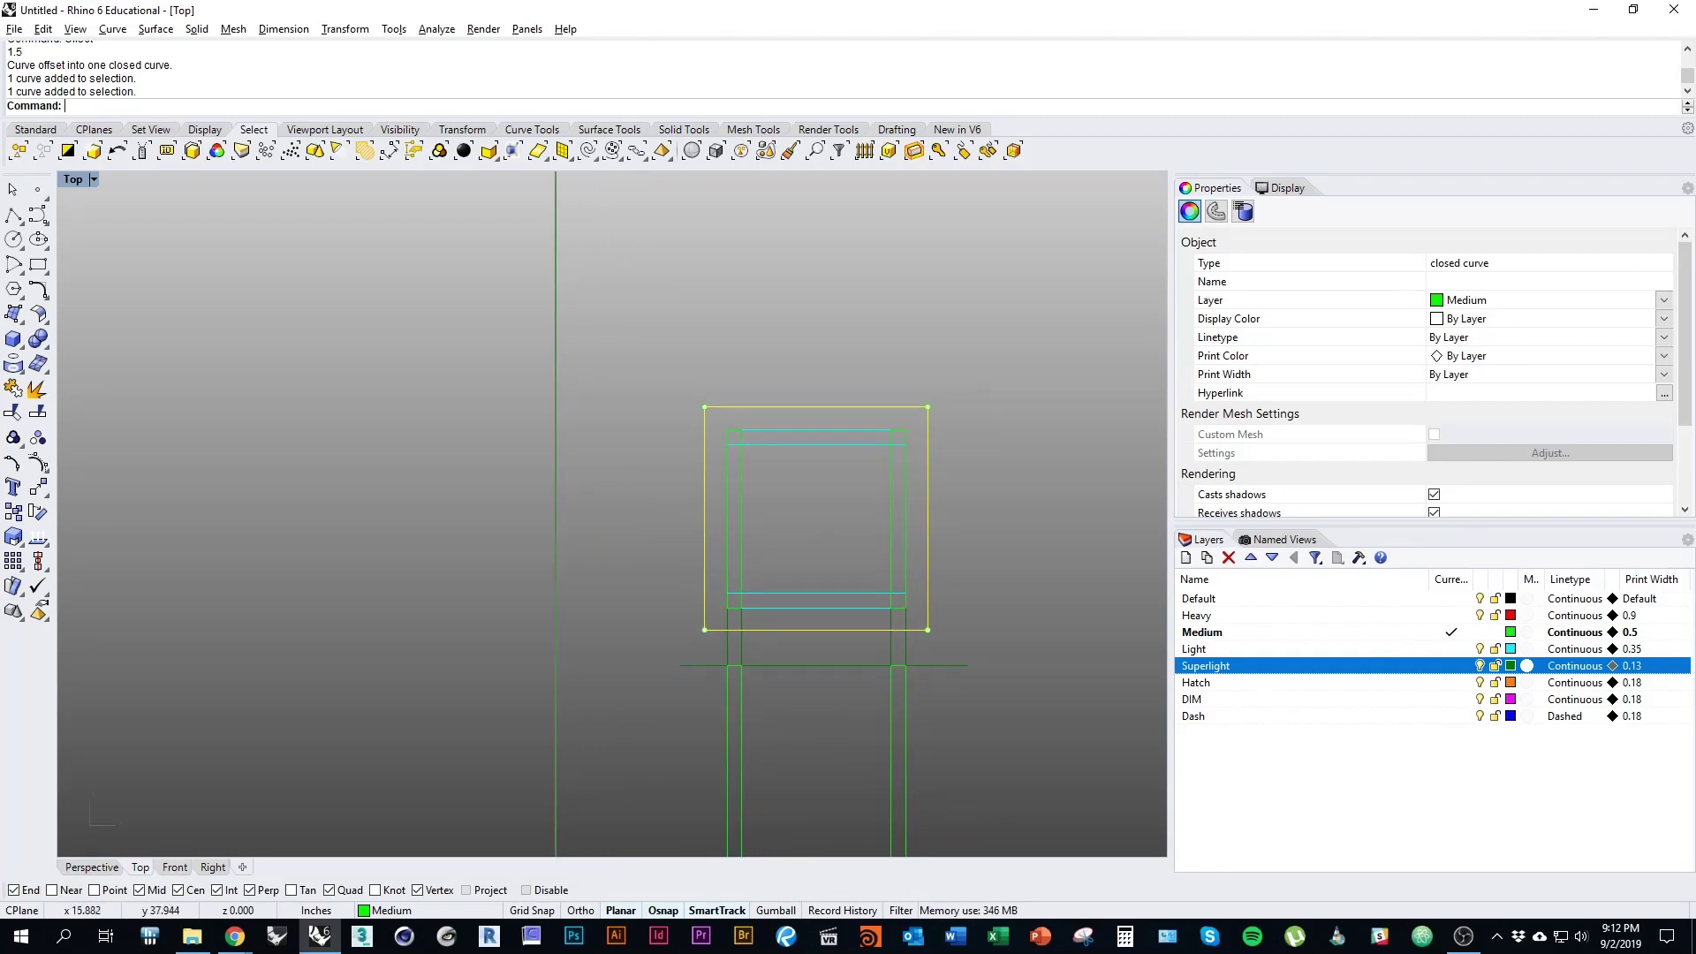
right_click_drag(888, 672, 870, 613)
key("Escape")
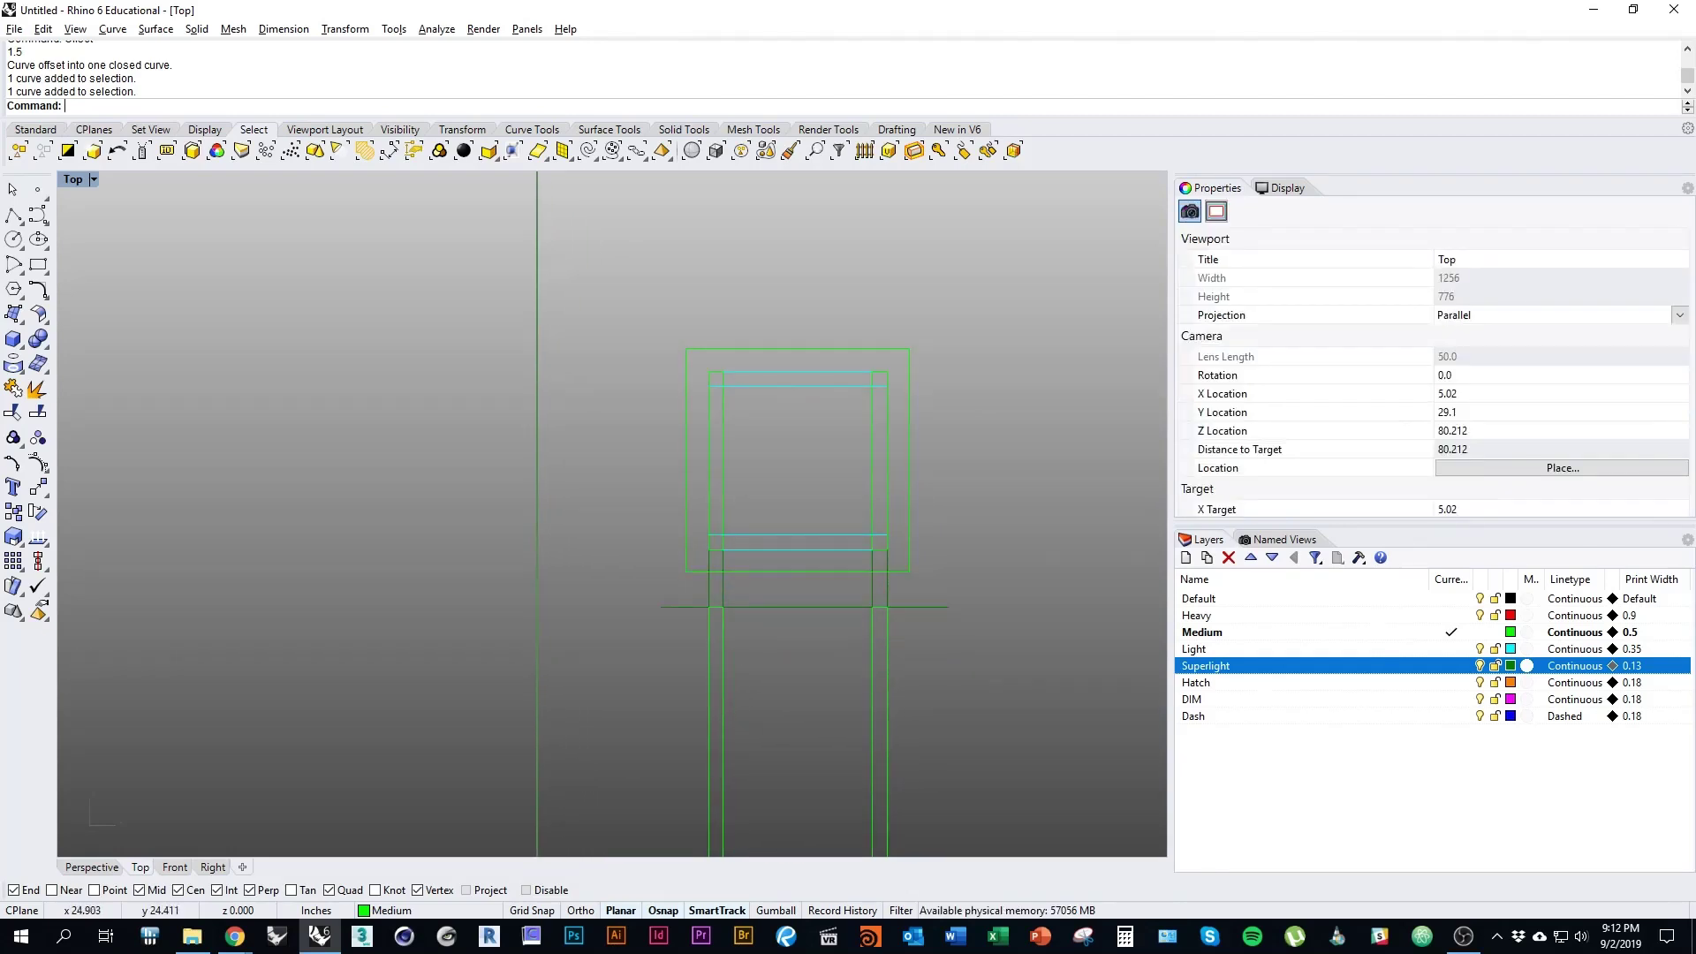
Step: Change the square seat outline around the plan to the Dash layer so it draws as a dashed line
left_click(910, 571)
right_click(1291, 715)
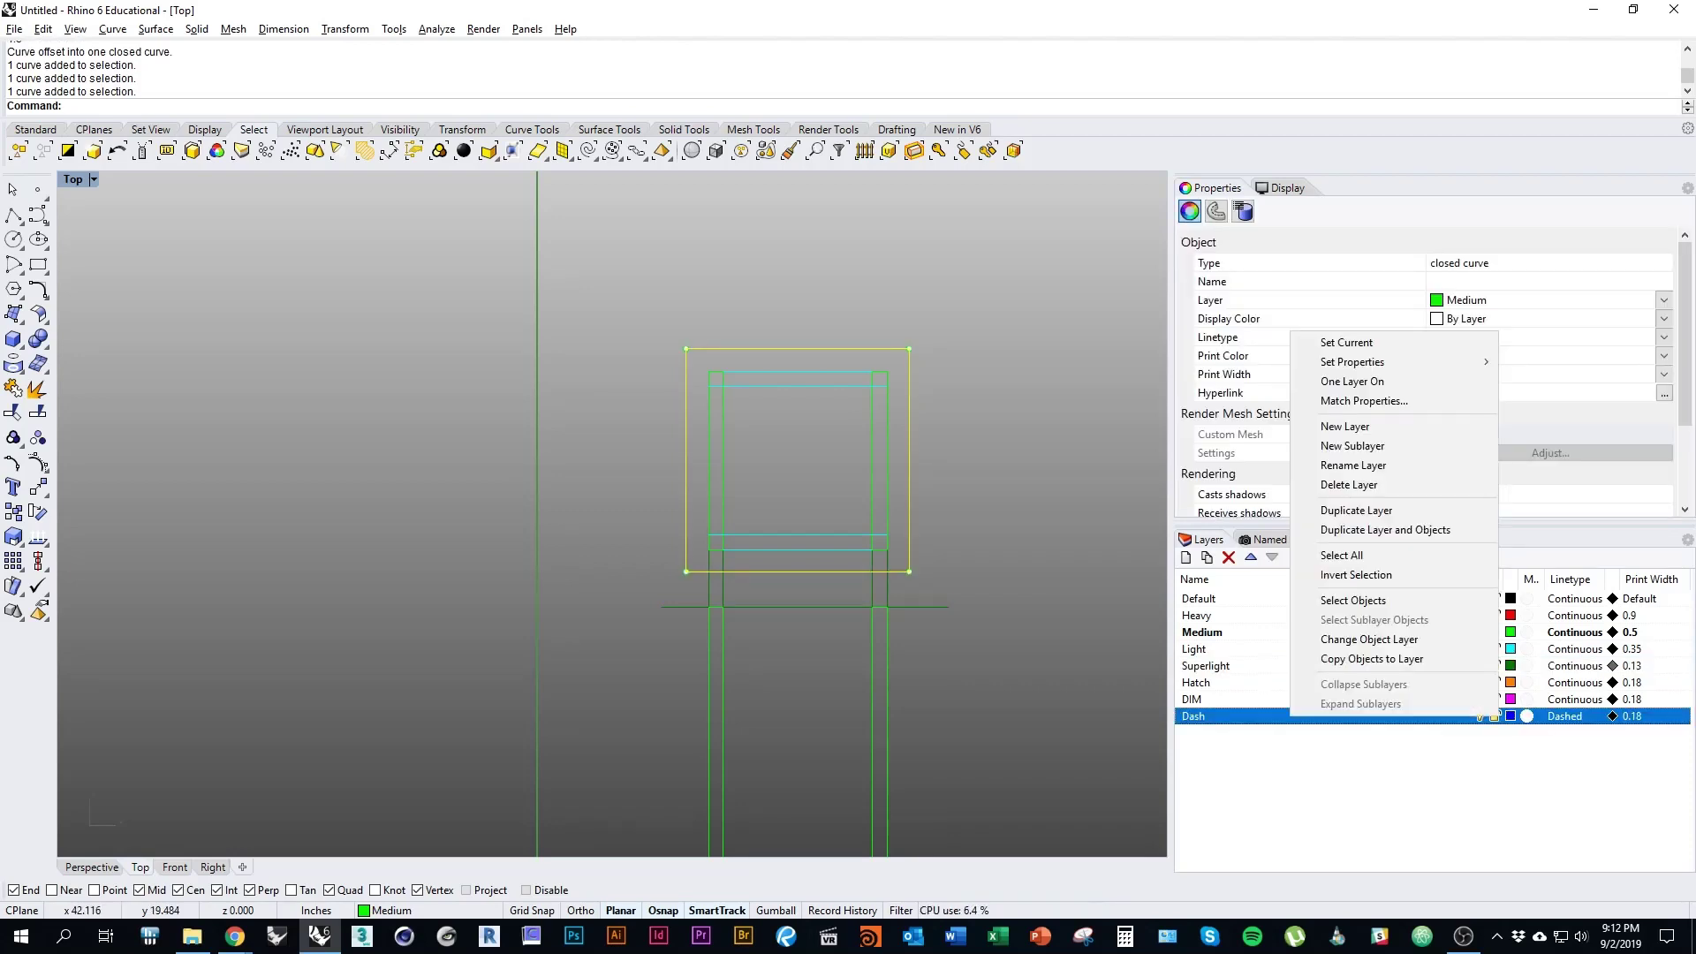
left_click(1369, 639)
key("Escape")
right_click_drag(661, 370, 706, 372)
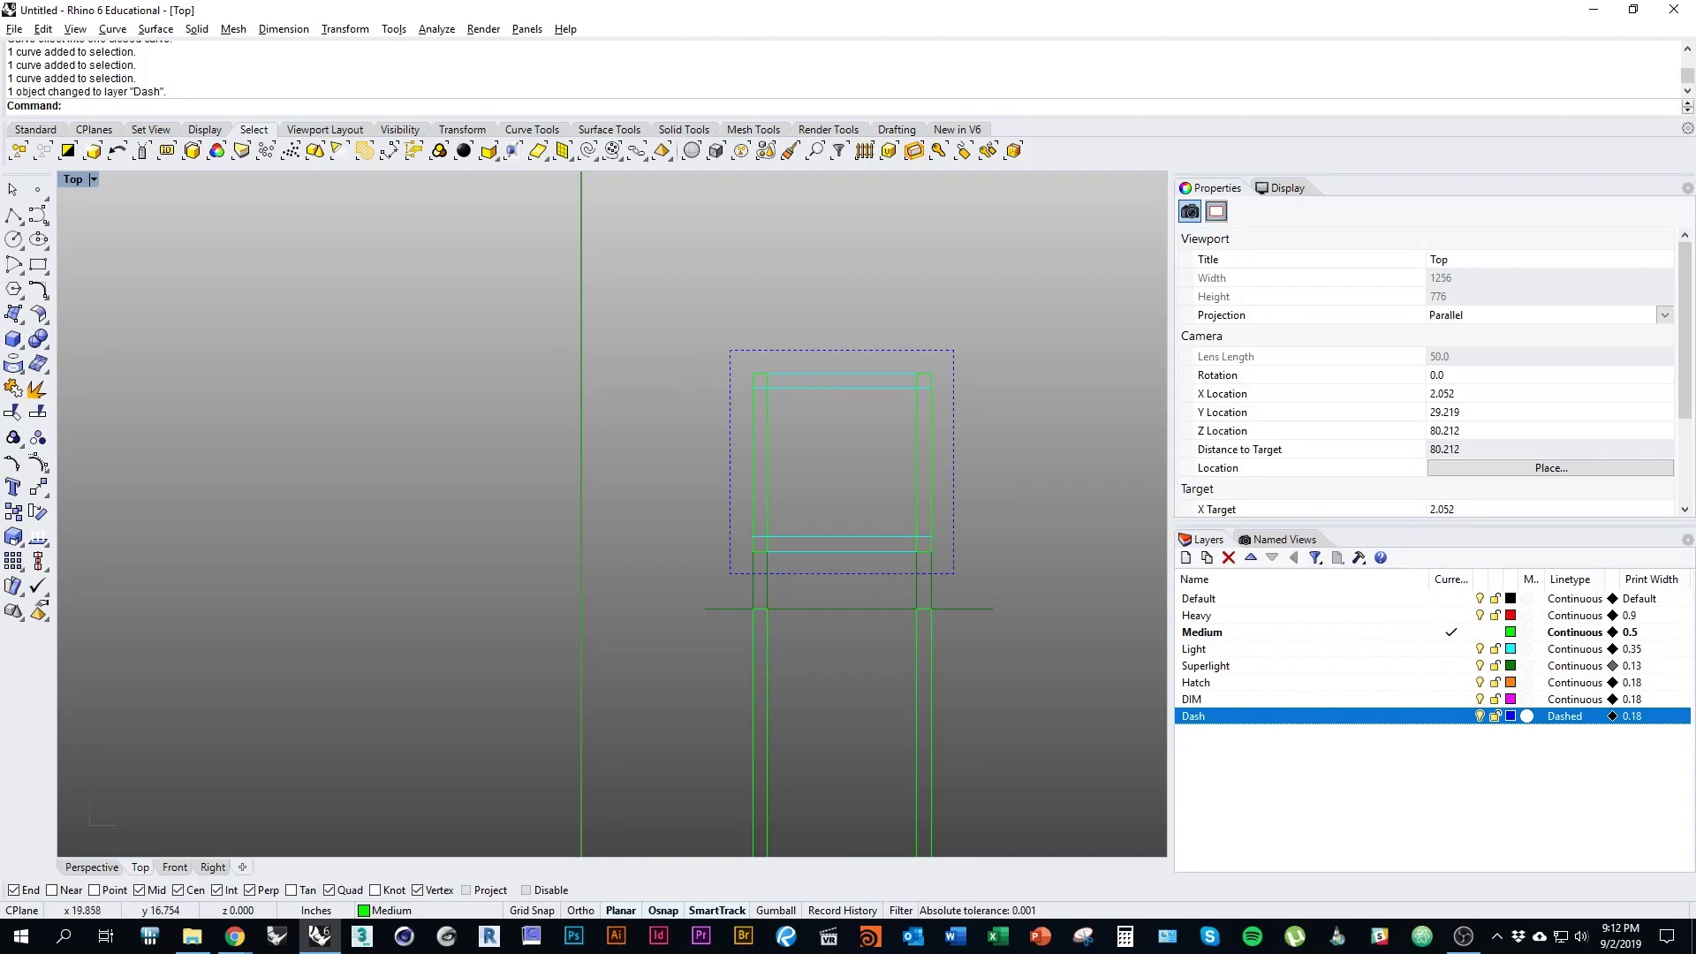
mouse_move(849, 653)
right_mouse_down()
mouse_move(832, 575)
mouse_move(764, 636)
mouse_move(816, 601)
right_mouse_up()
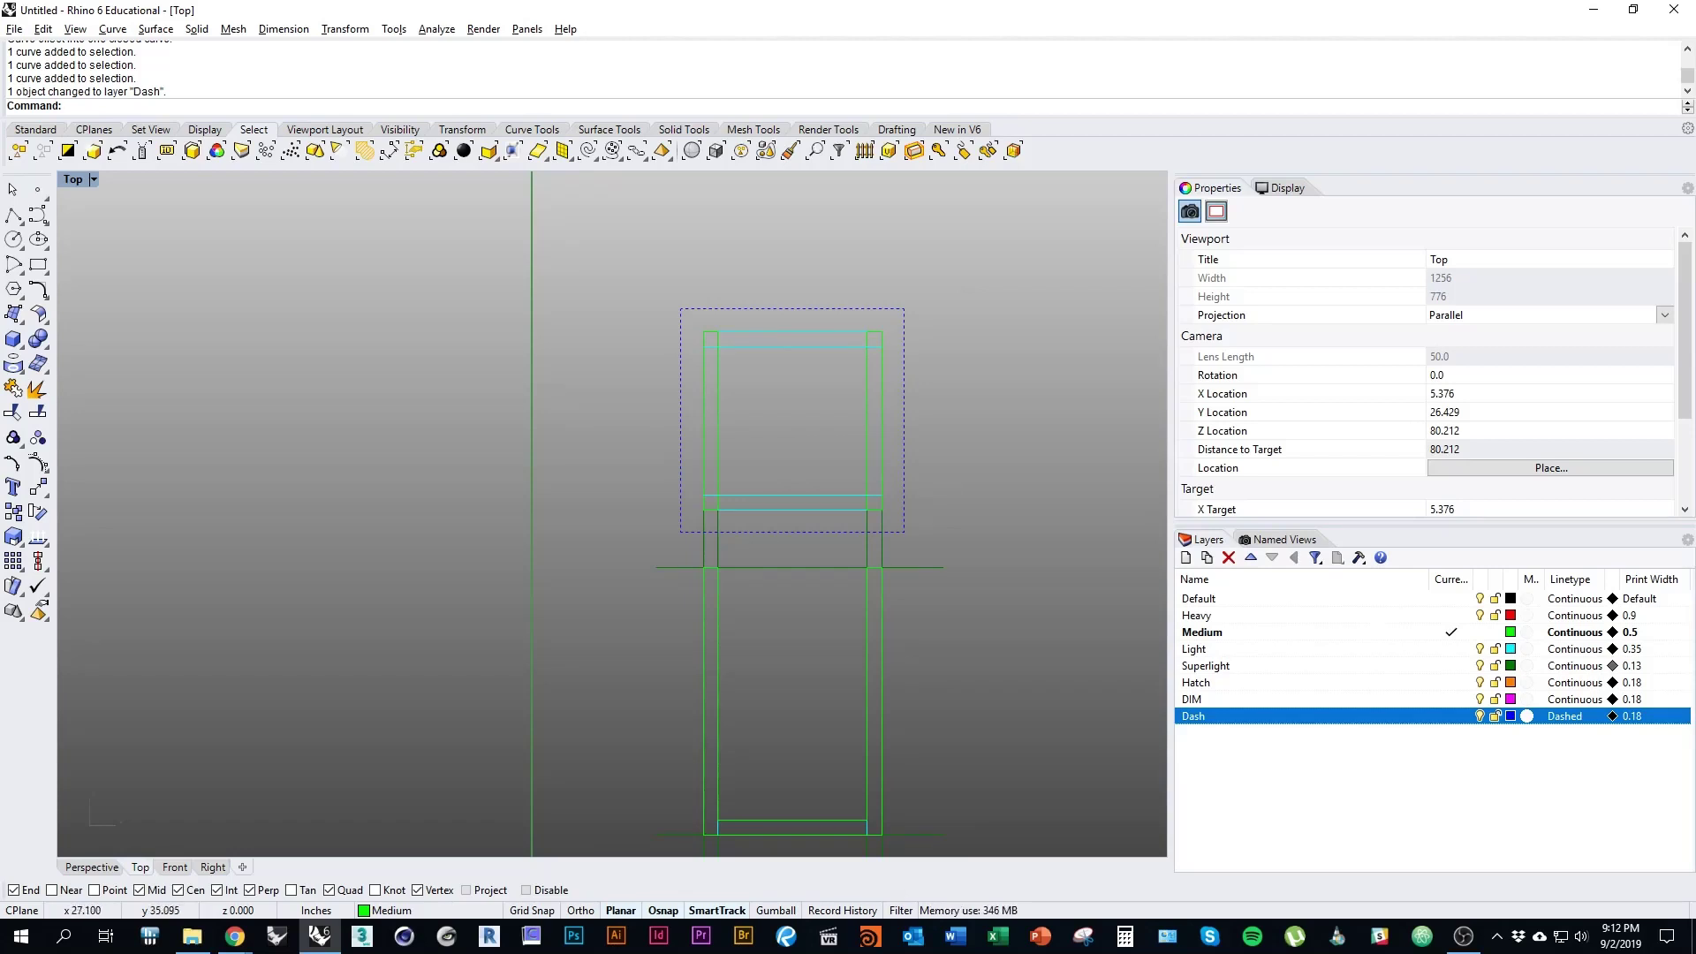
right_click_drag(845, 468, 832, 545)
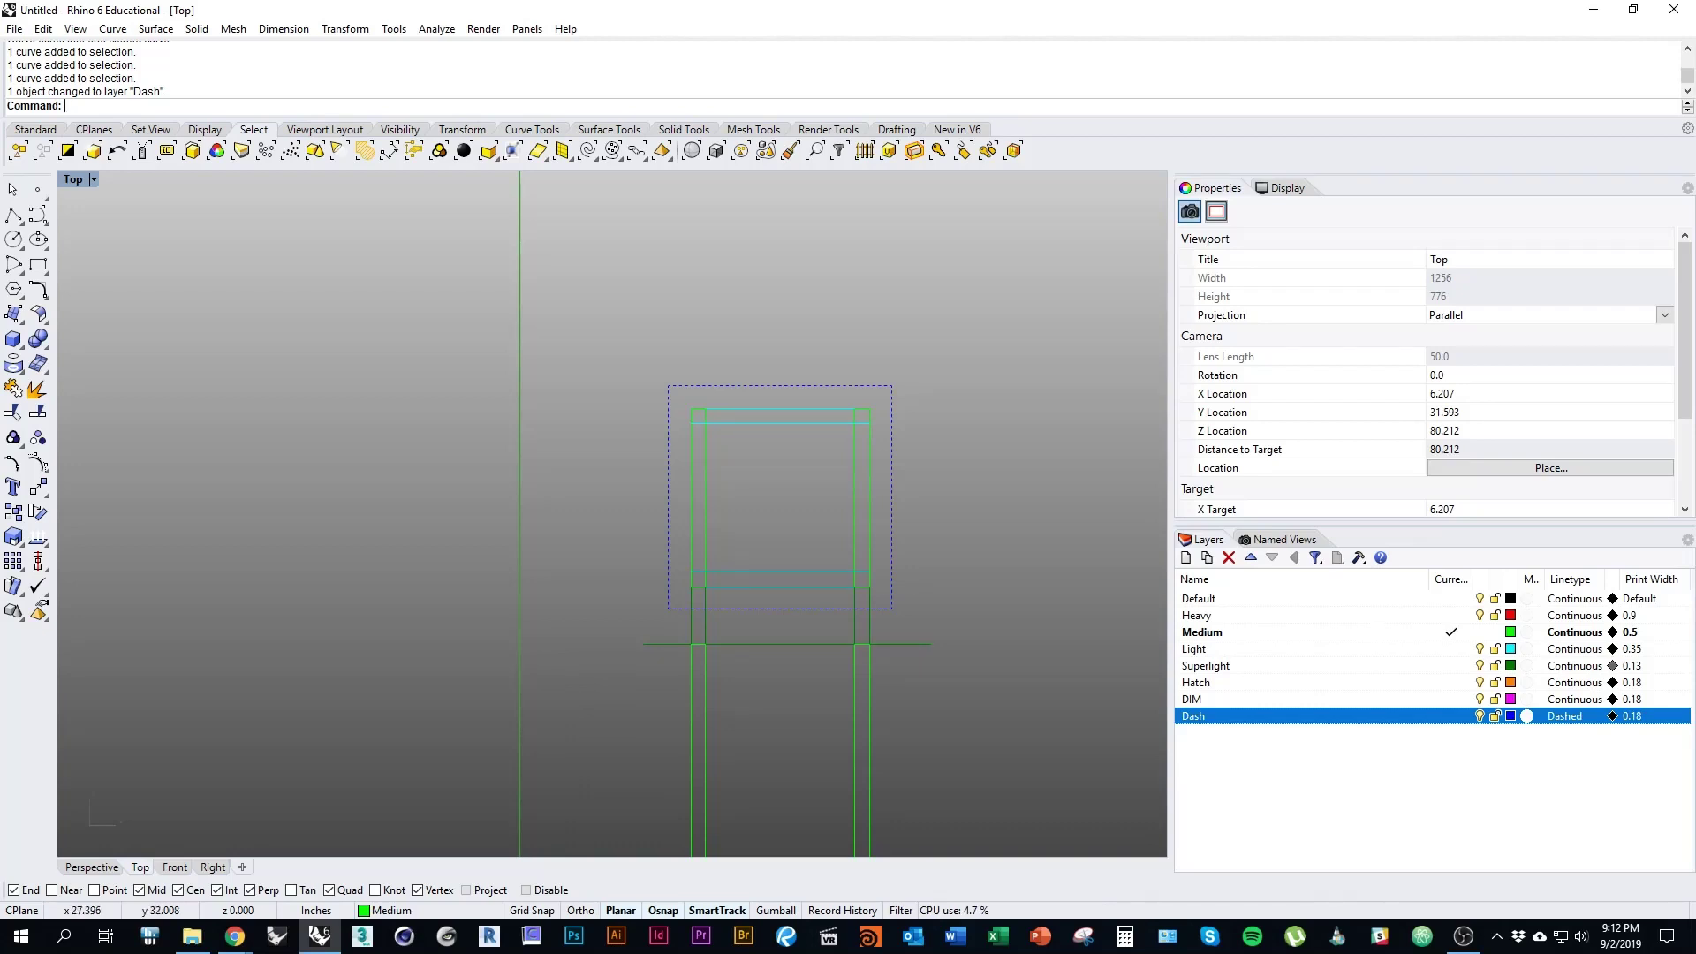
scroll(777, 698, "up", 4)
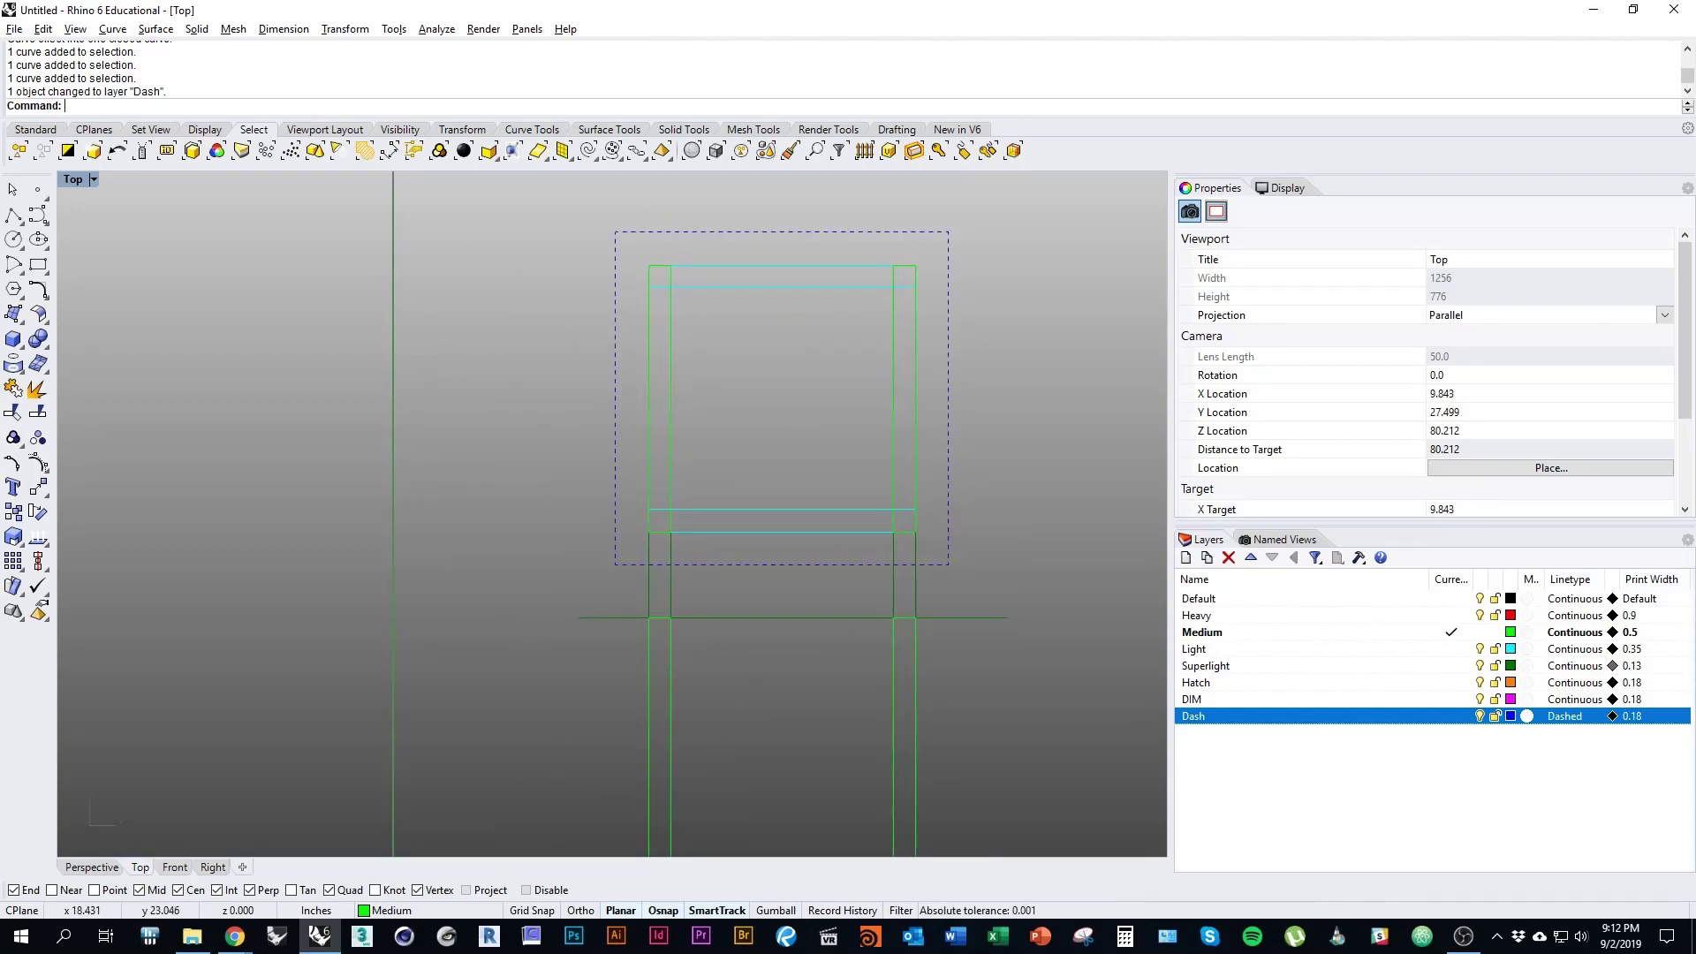
scroll(802, 610, "down", 4)
left_click_drag(613, 448, 1122, 424)
left_click_drag(607, 276, 979, 594)
left_click_drag(878, 555, 878, 518)
left_click(968, 664)
right_click_drag(968, 663, 973, 630)
scroll(865, 616, "up", 3)
mouse_move(865, 616)
right_mouse_down()
mouse_move(869, 644)
mouse_move(867, 618)
right_mouse_up()
left_click_drag(928, 521, 659, 476)
left_click(936, 633)
scroll(936, 633, "down", 3)
right_click_drag(936, 632, 899, 604)
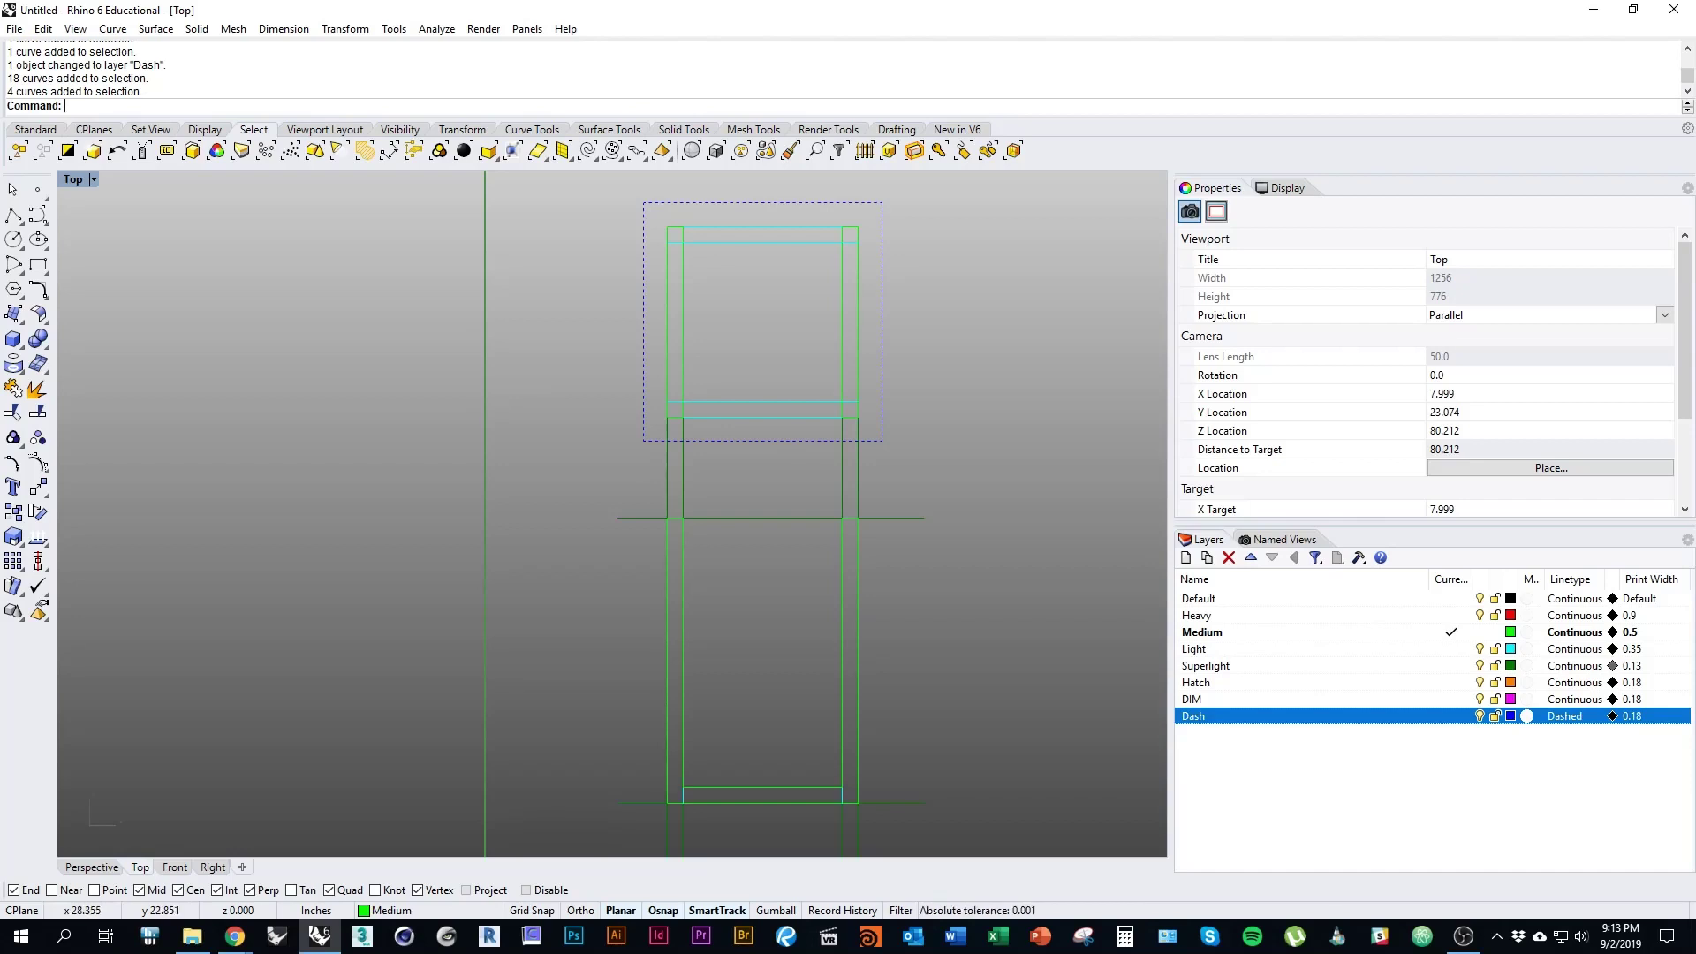
right_click_drag(739, 503, 670, 520)
scroll(703, 566, "up", 4)
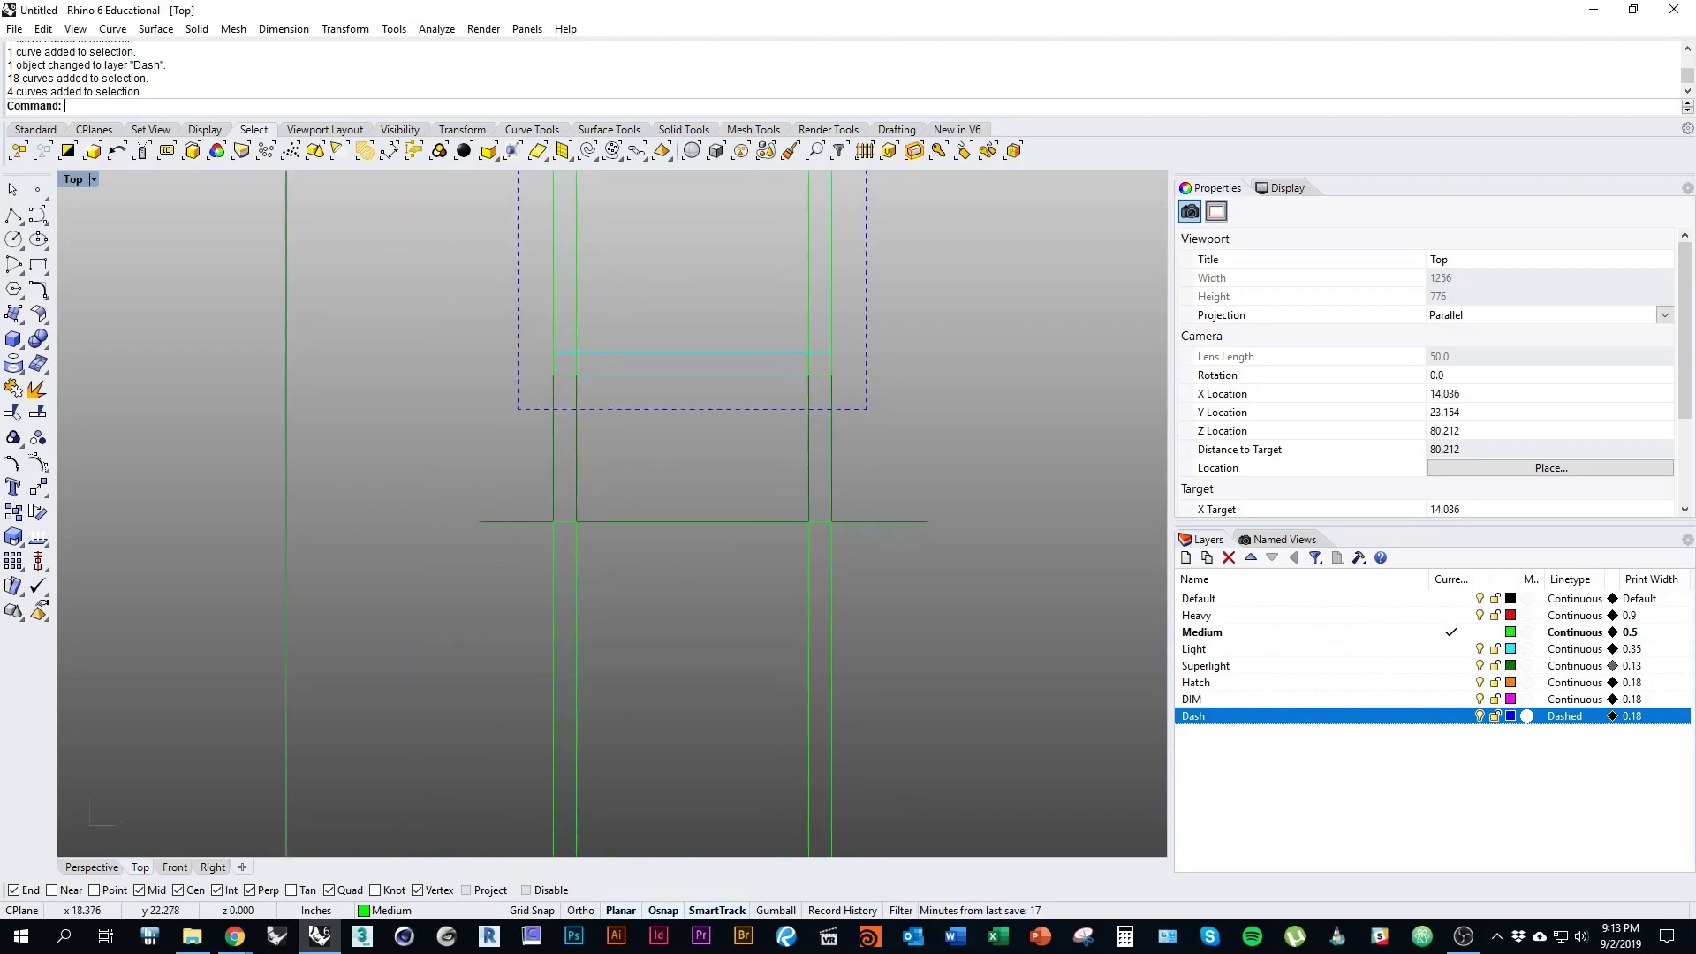
right_click_drag(508, 545, 428, 573)
type("pl")
key("Return")
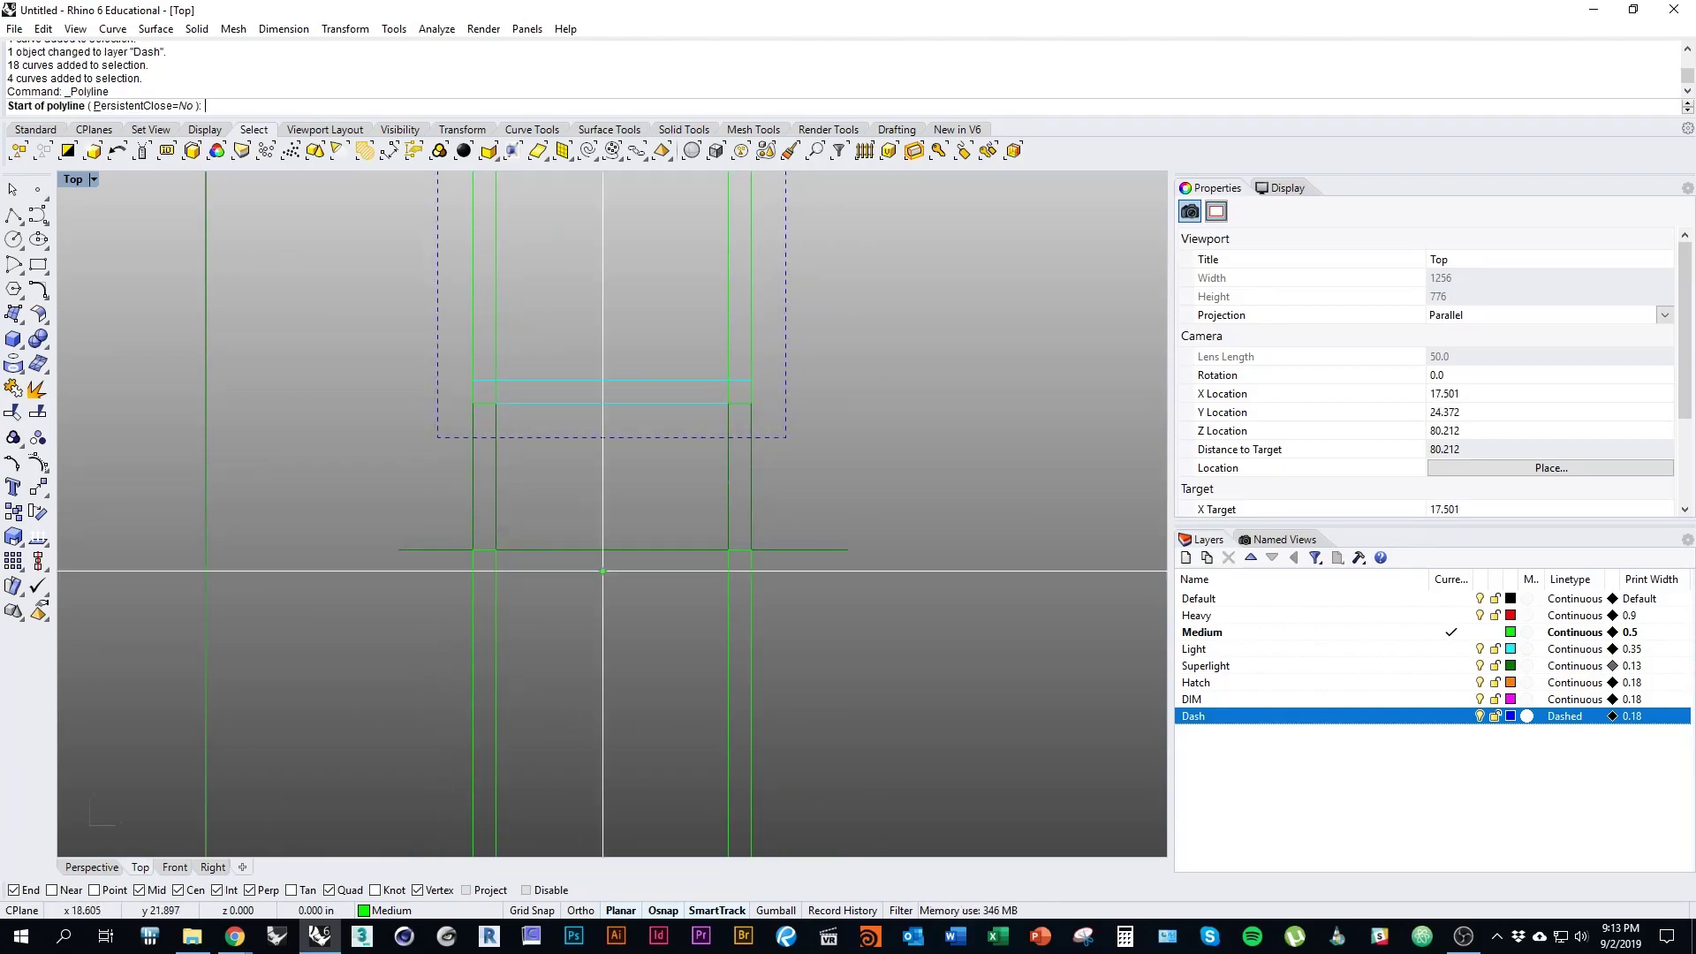
left_click(1450, 715)
mouse_move(566, 577)
right_mouse_down()
mouse_move(526, 613)
mouse_move(507, 572)
mouse_move(550, 546)
right_mouse_up()
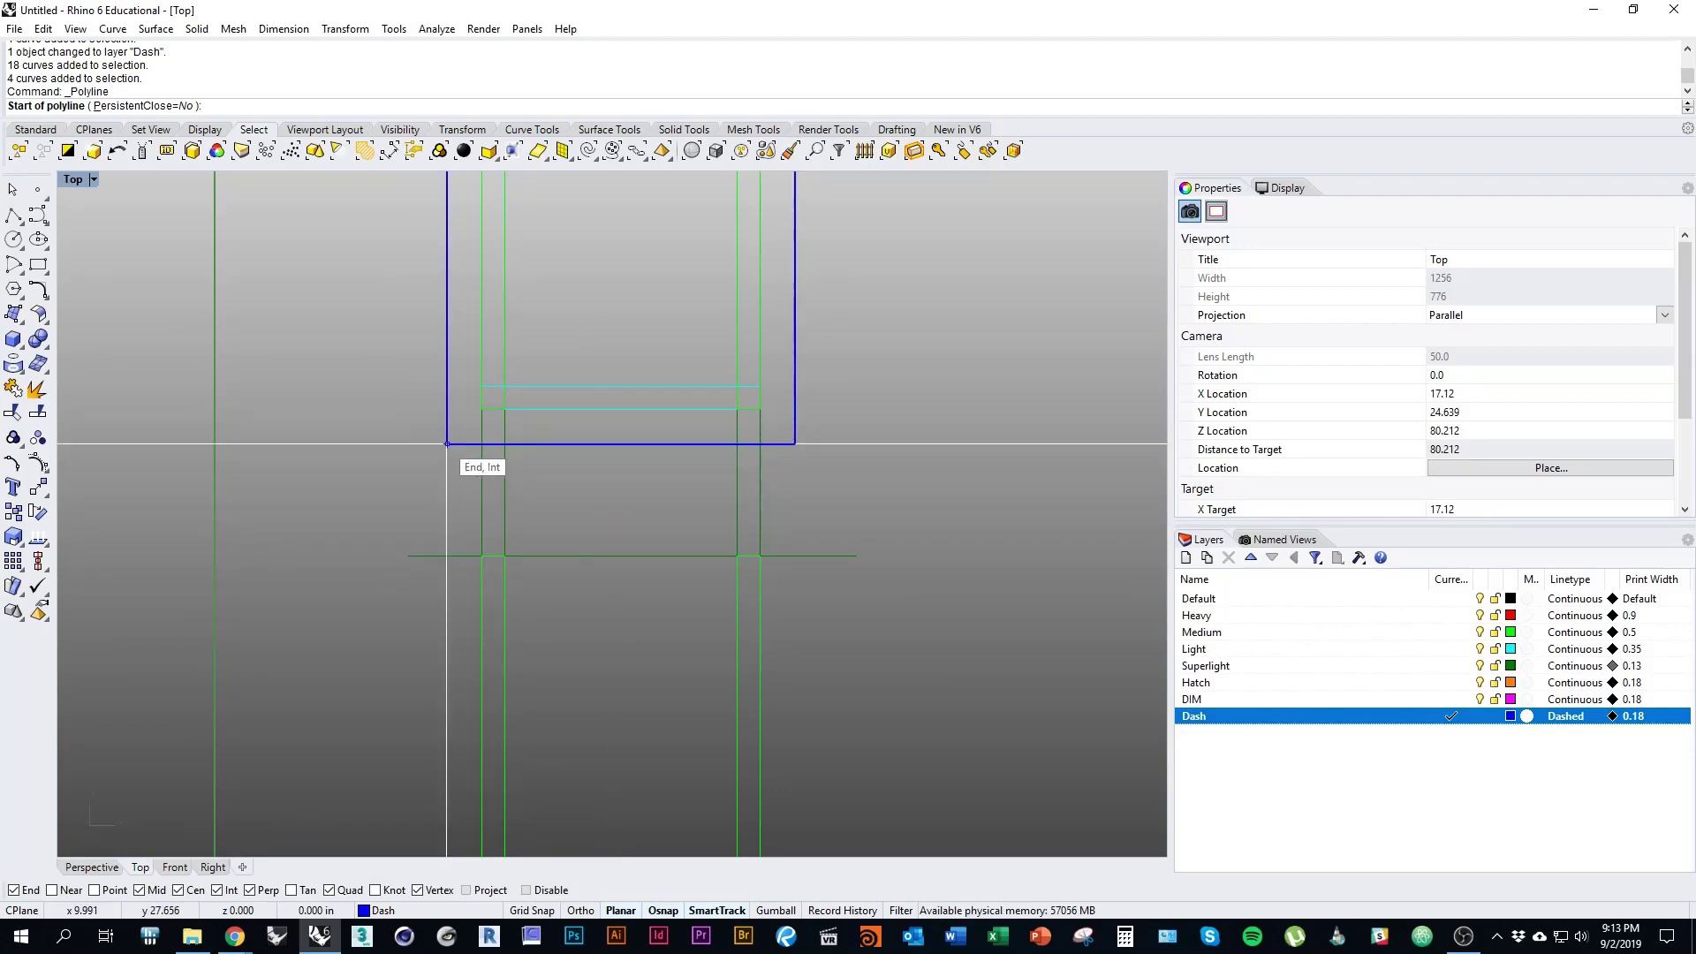
key("Escape")
scroll(586, 415, "down", 3)
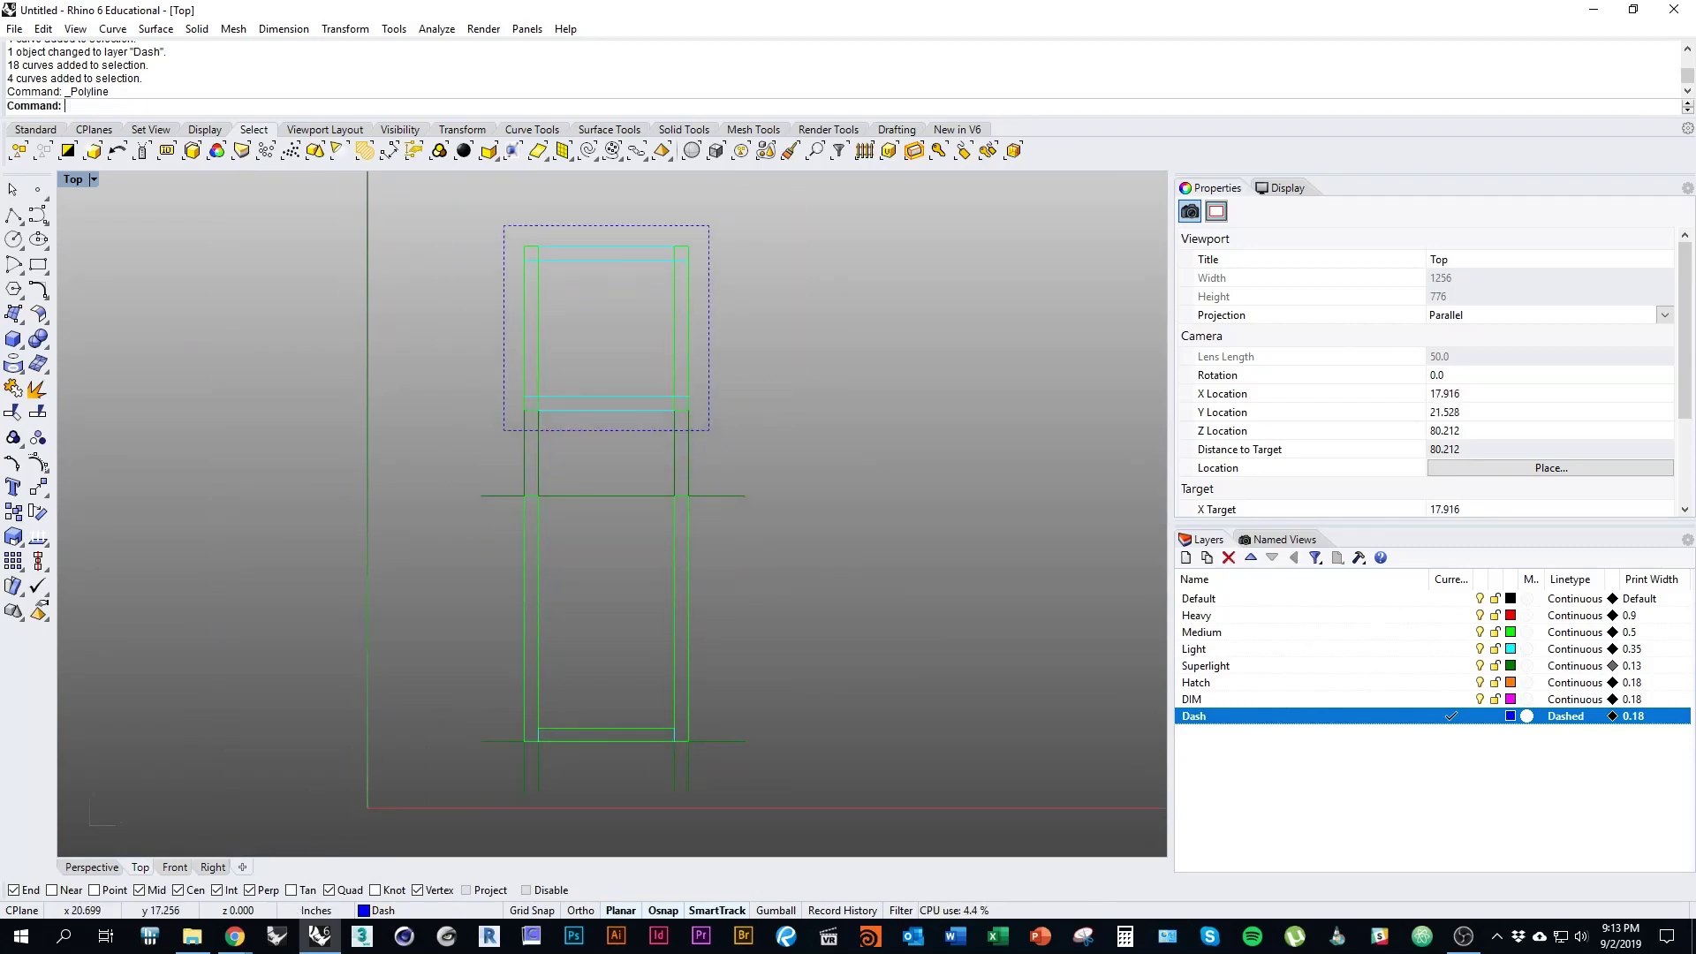
Step: Make Superlight the current layer and stretch the elevation's upper and lower horizontal construction lines rightward, well past the stool frame
right_click_drag(737, 502, 820, 516)
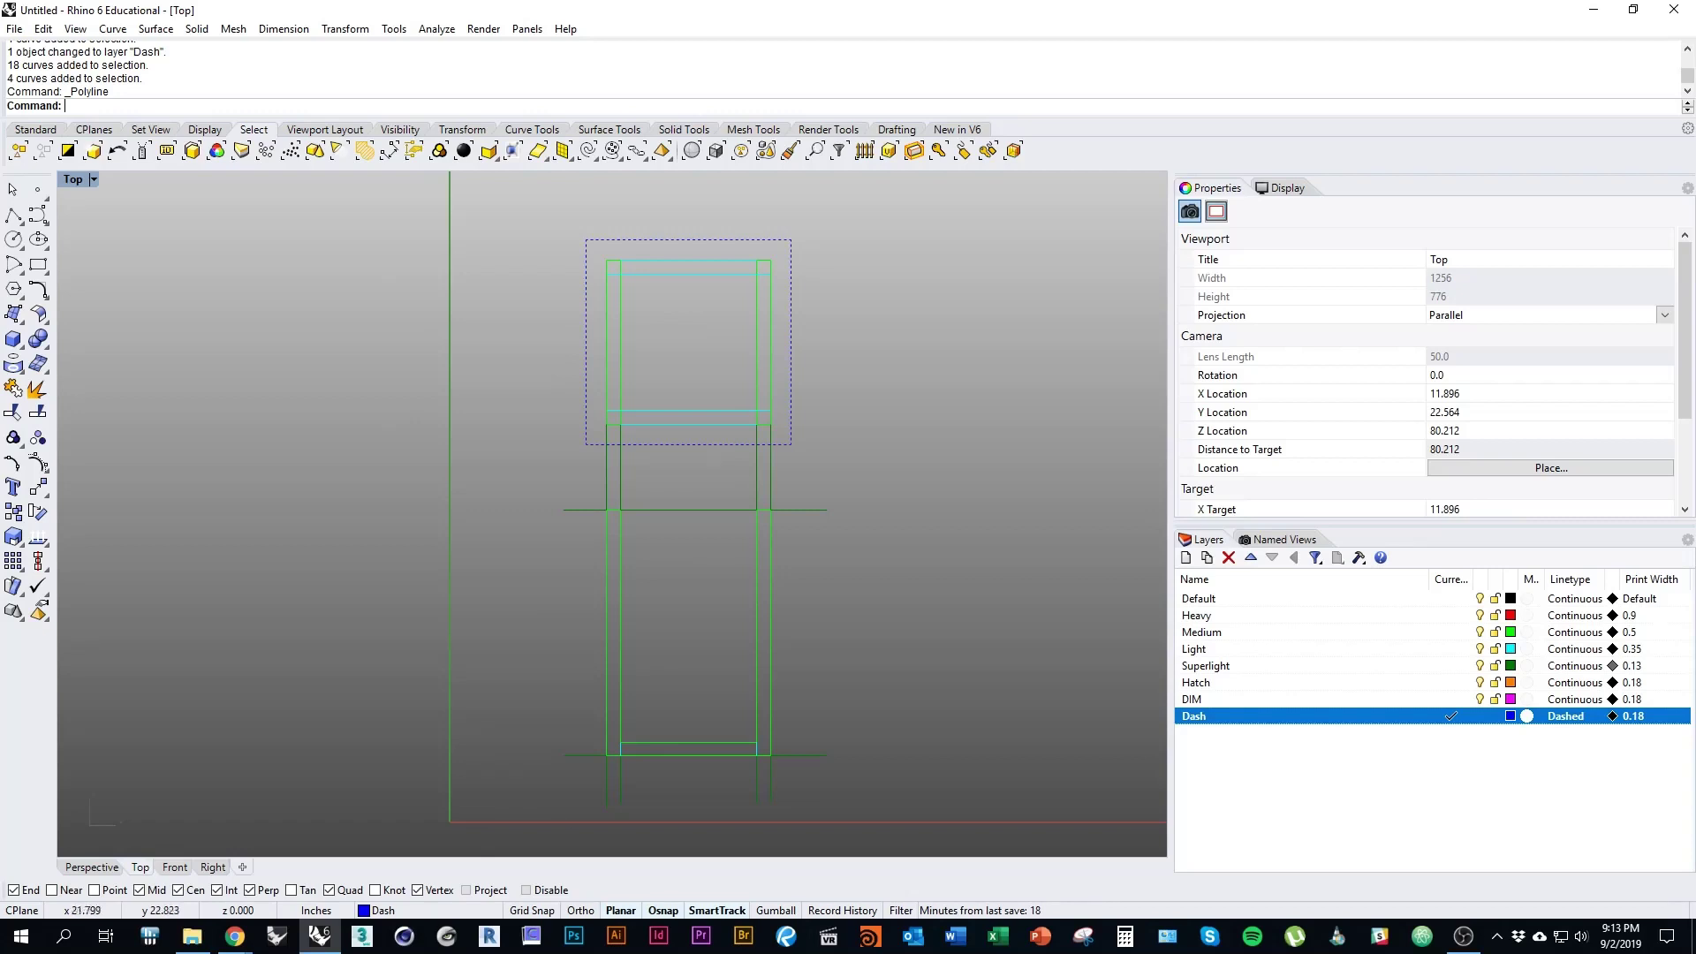
right_click_drag(793, 619, 674, 621)
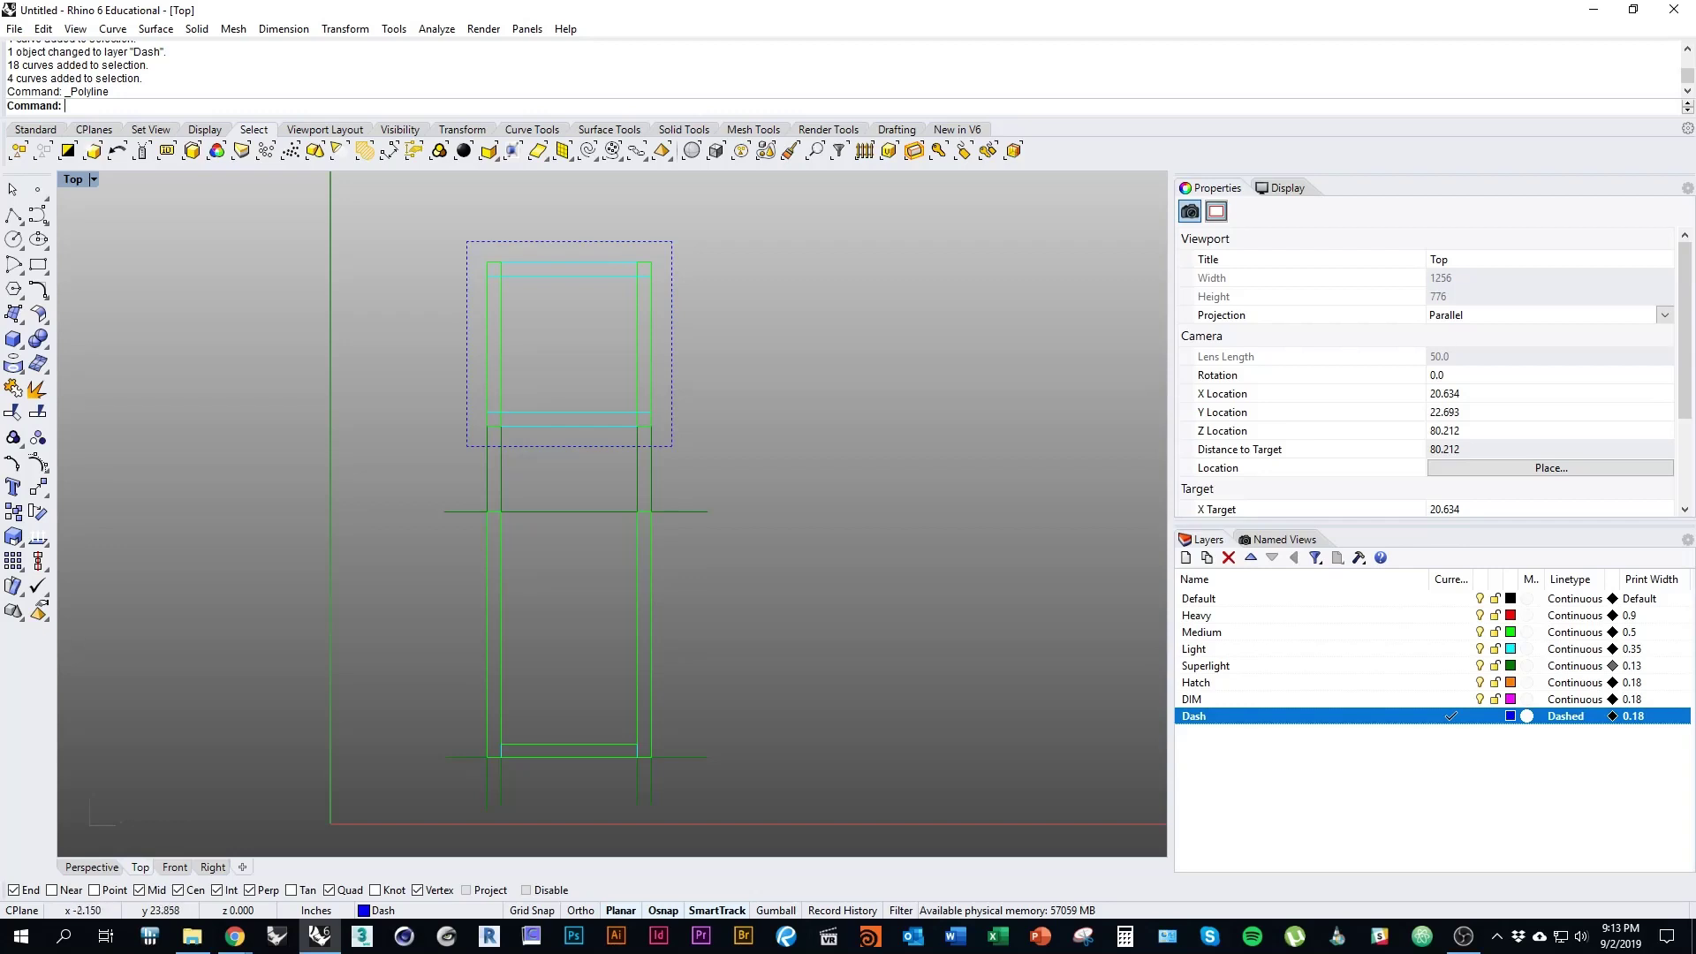
right_click_drag(737, 687, 771, 625)
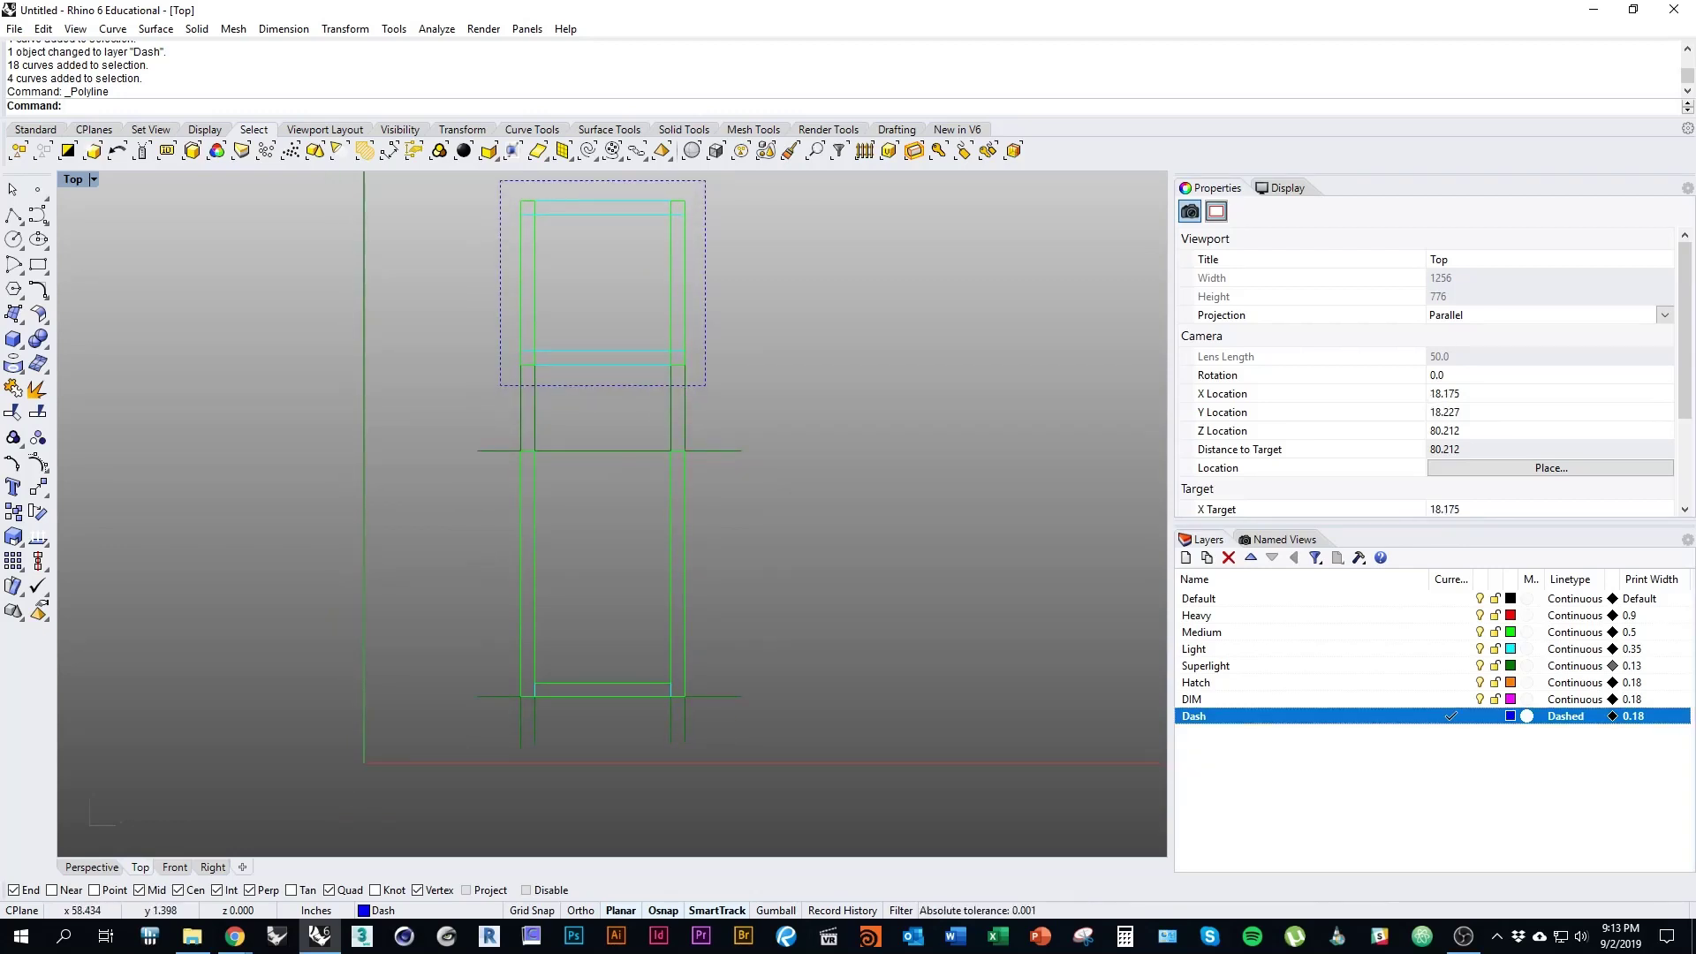
left_click(1450, 665)
right_click_drag(511, 666, 545, 668)
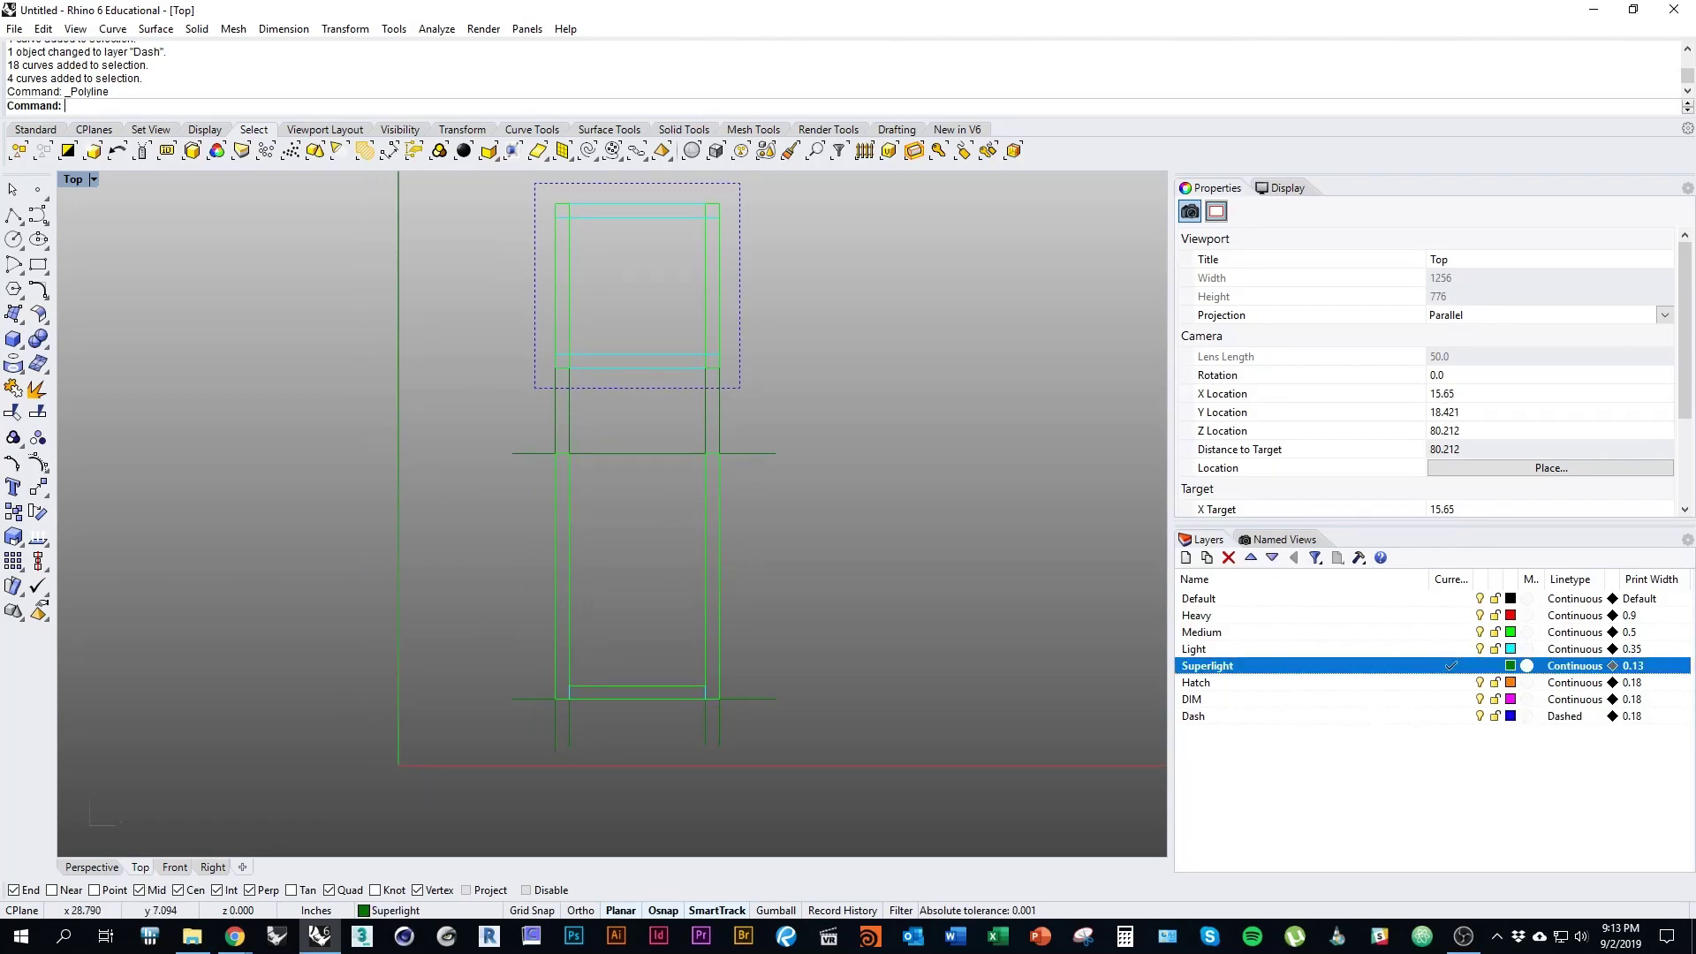
left_click(528, 699)
left_click(765, 454)
right_click_drag(832, 628, 657, 618)
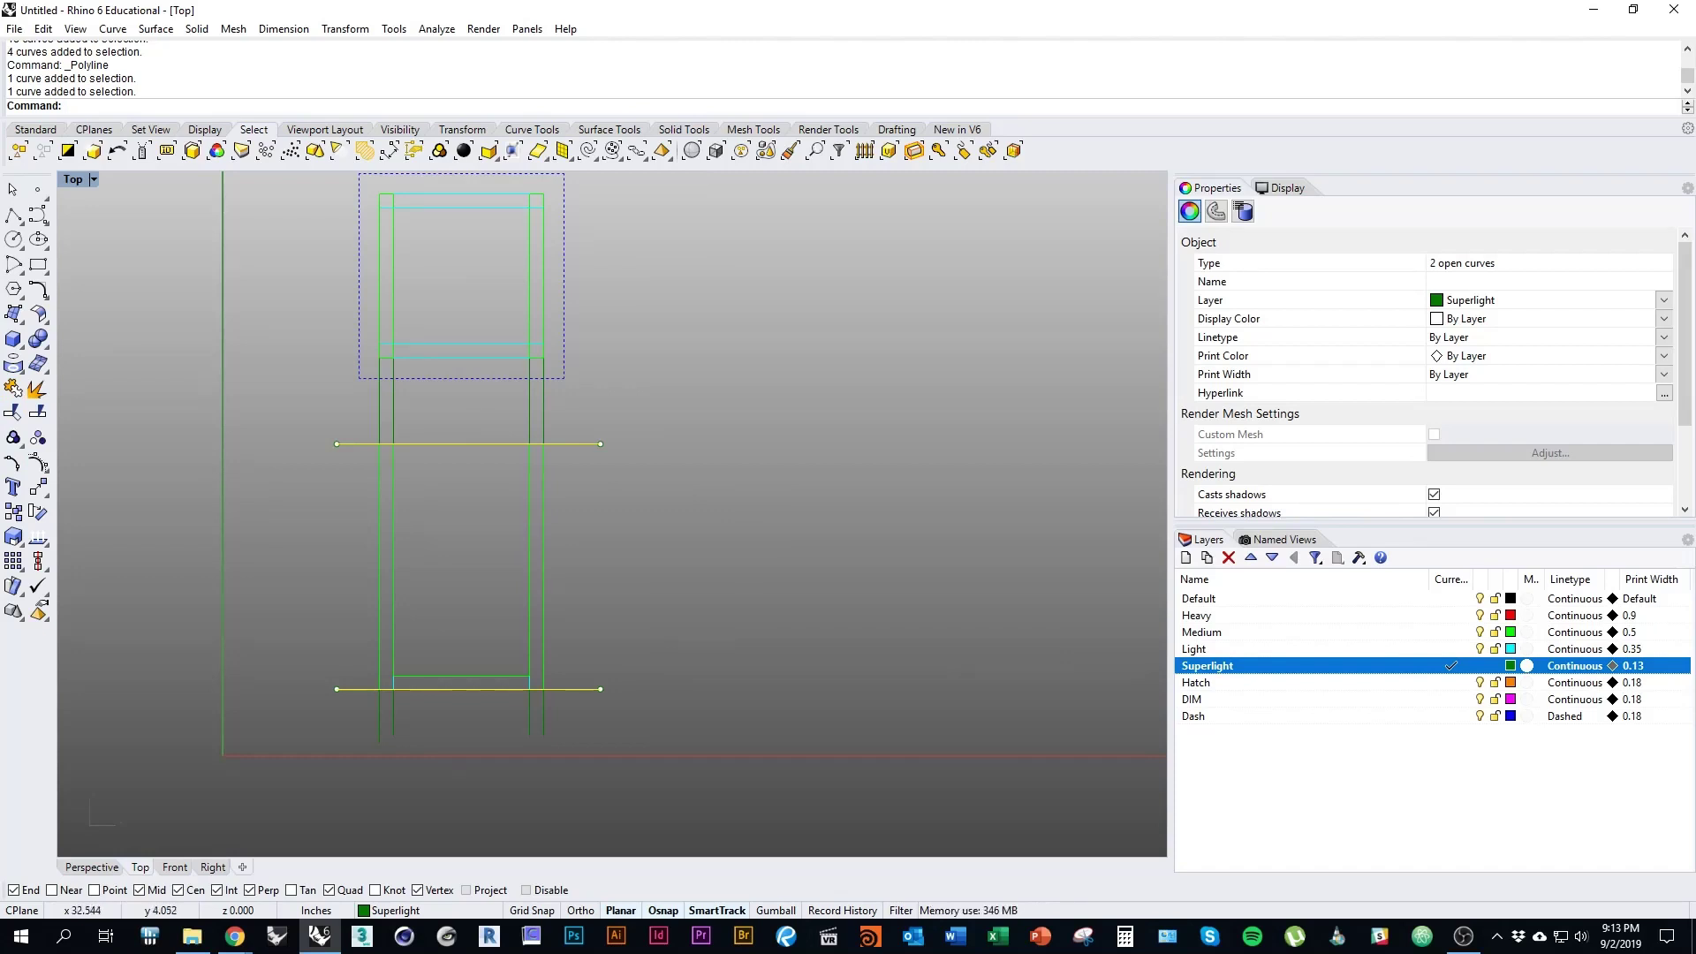
scroll(206, 815, "down", 3)
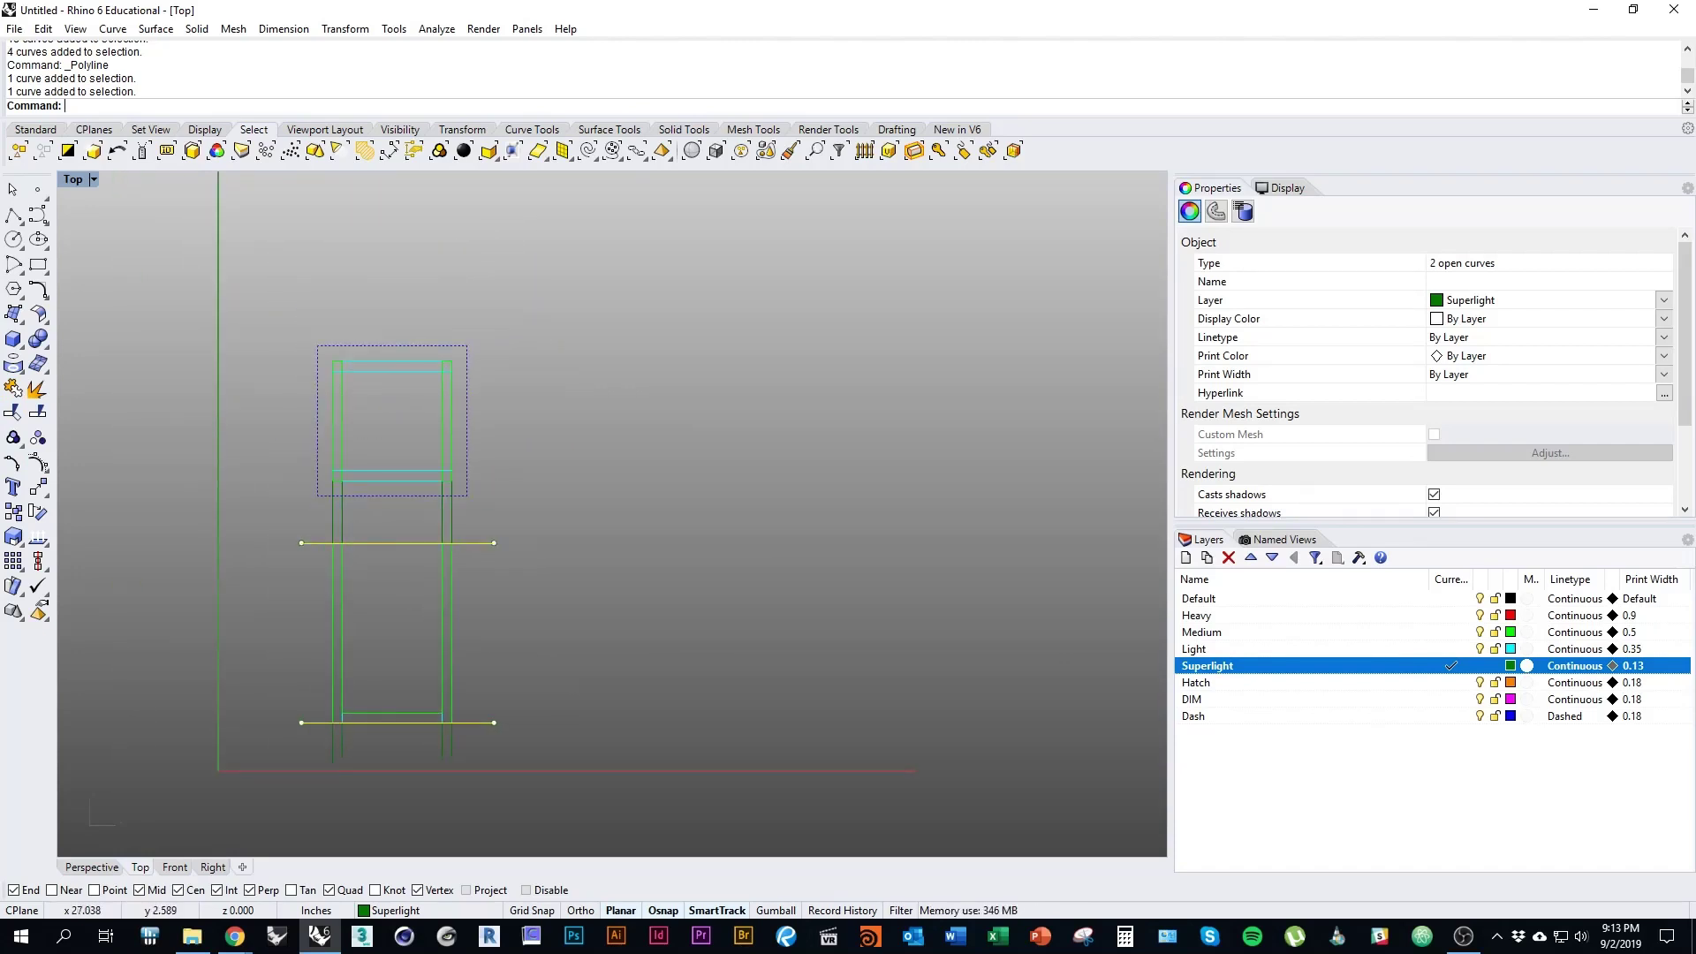
left_click_drag(477, 754, 890, 542)
key("Escape")
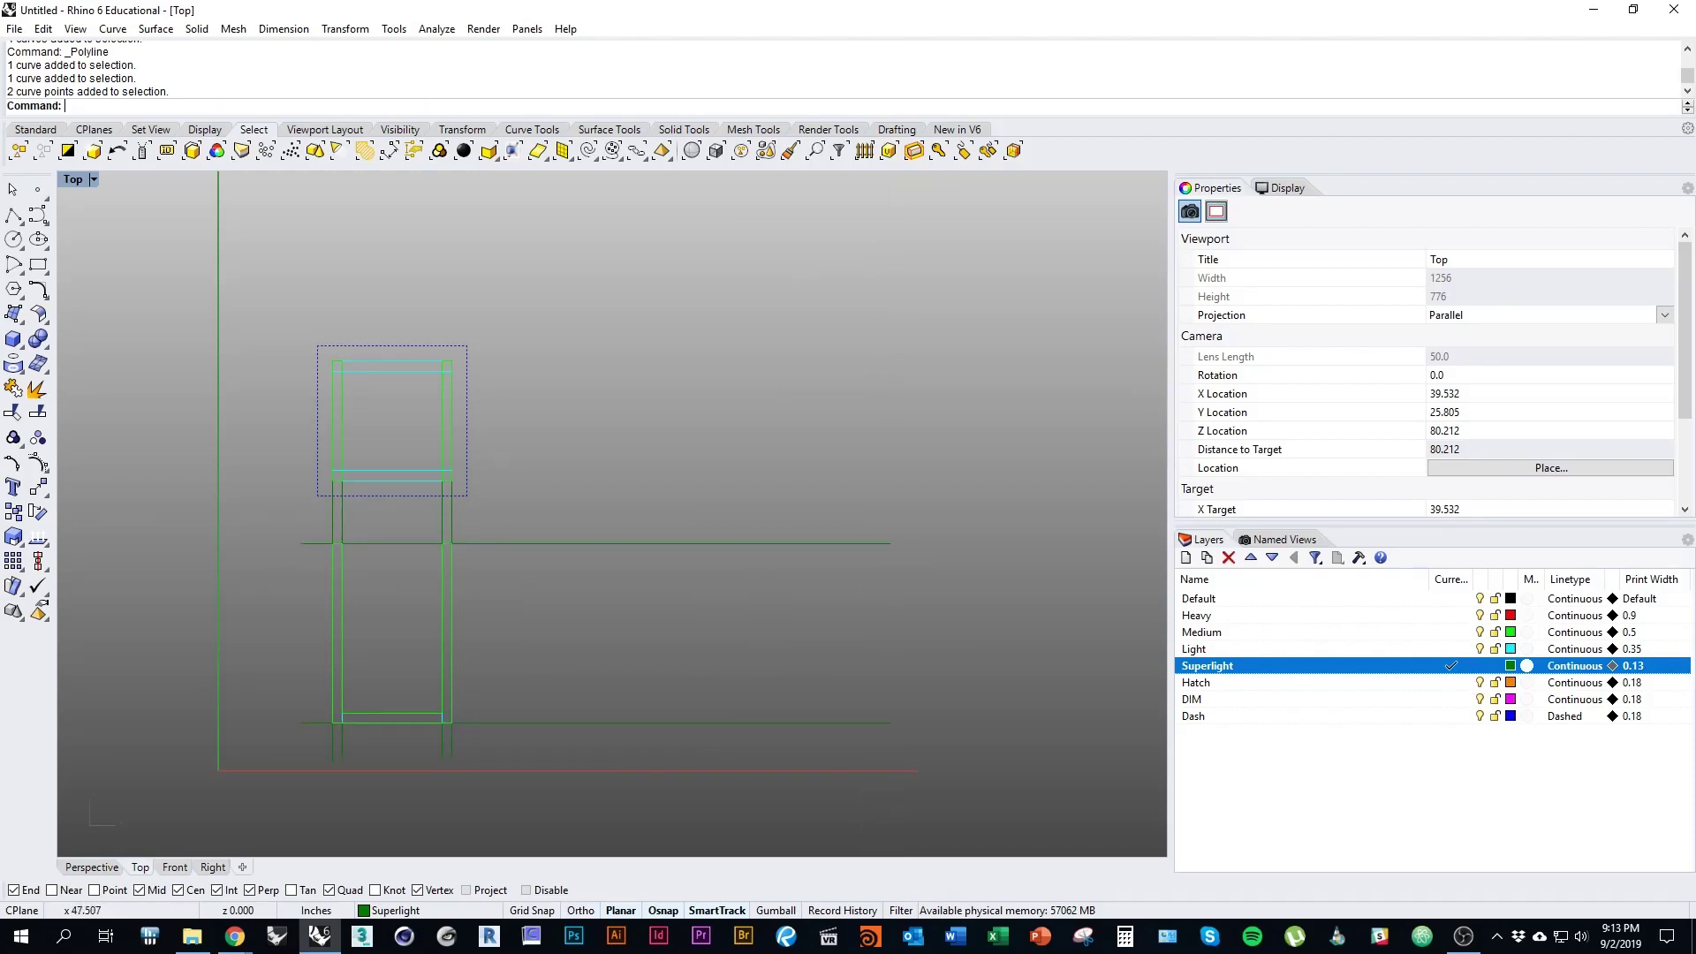
Step: Copy the two leg outlines of the lower elevation horizontally to the right, keeping them between the projection lines
right_click_drag(311, 568, 441, 555)
mouse_move(525, 628)
right_mouse_down()
mouse_move(467, 542)
mouse_move(495, 620)
right_mouse_up()
scroll(495, 621, "up", 1)
scroll(500, 616, "up", 1)
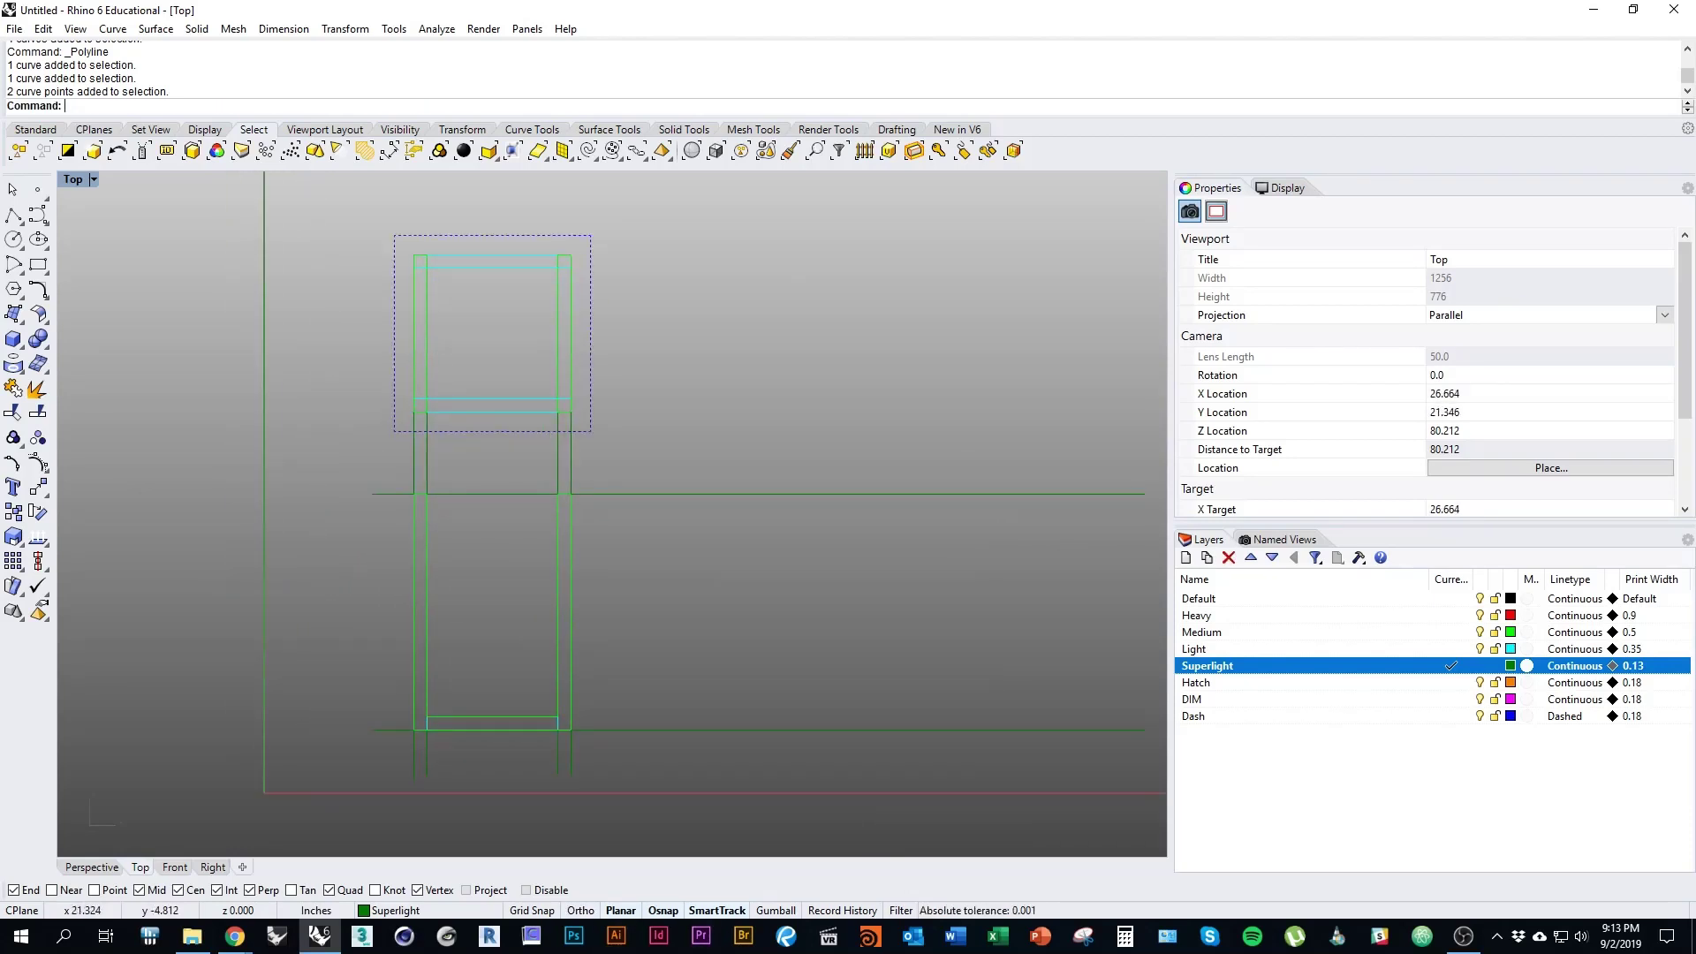
right_click_drag(754, 679, 715, 668)
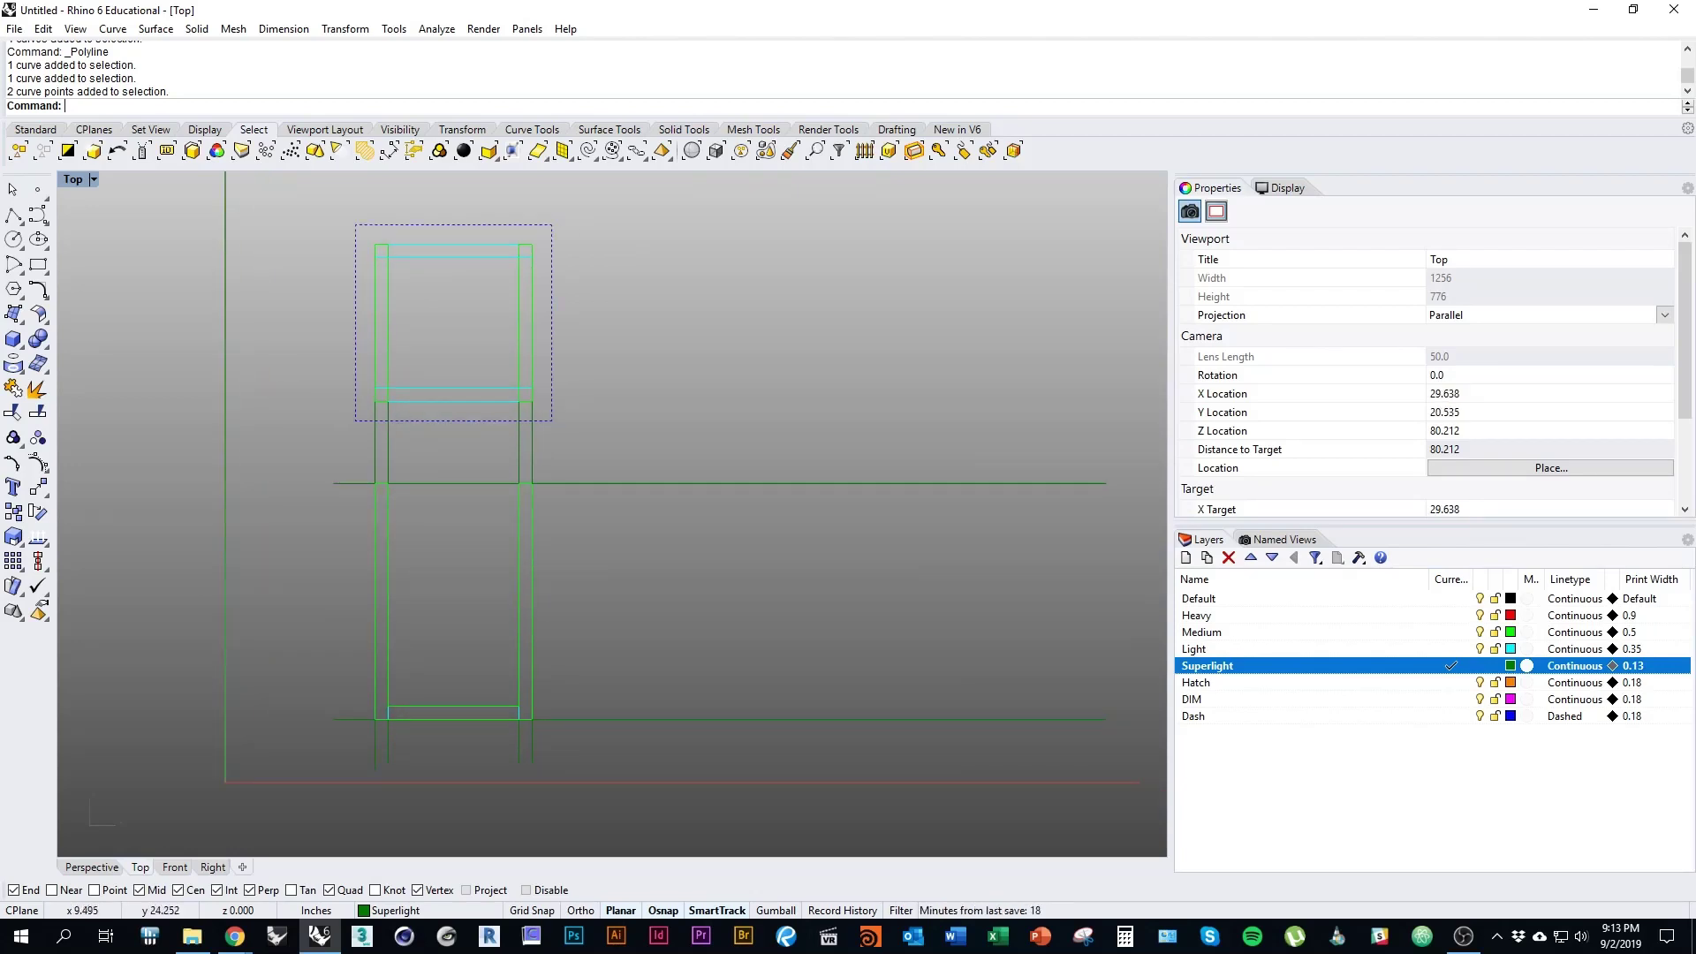
left_click_drag(348, 463, 458, 737)
left_click_drag(480, 471, 604, 731)
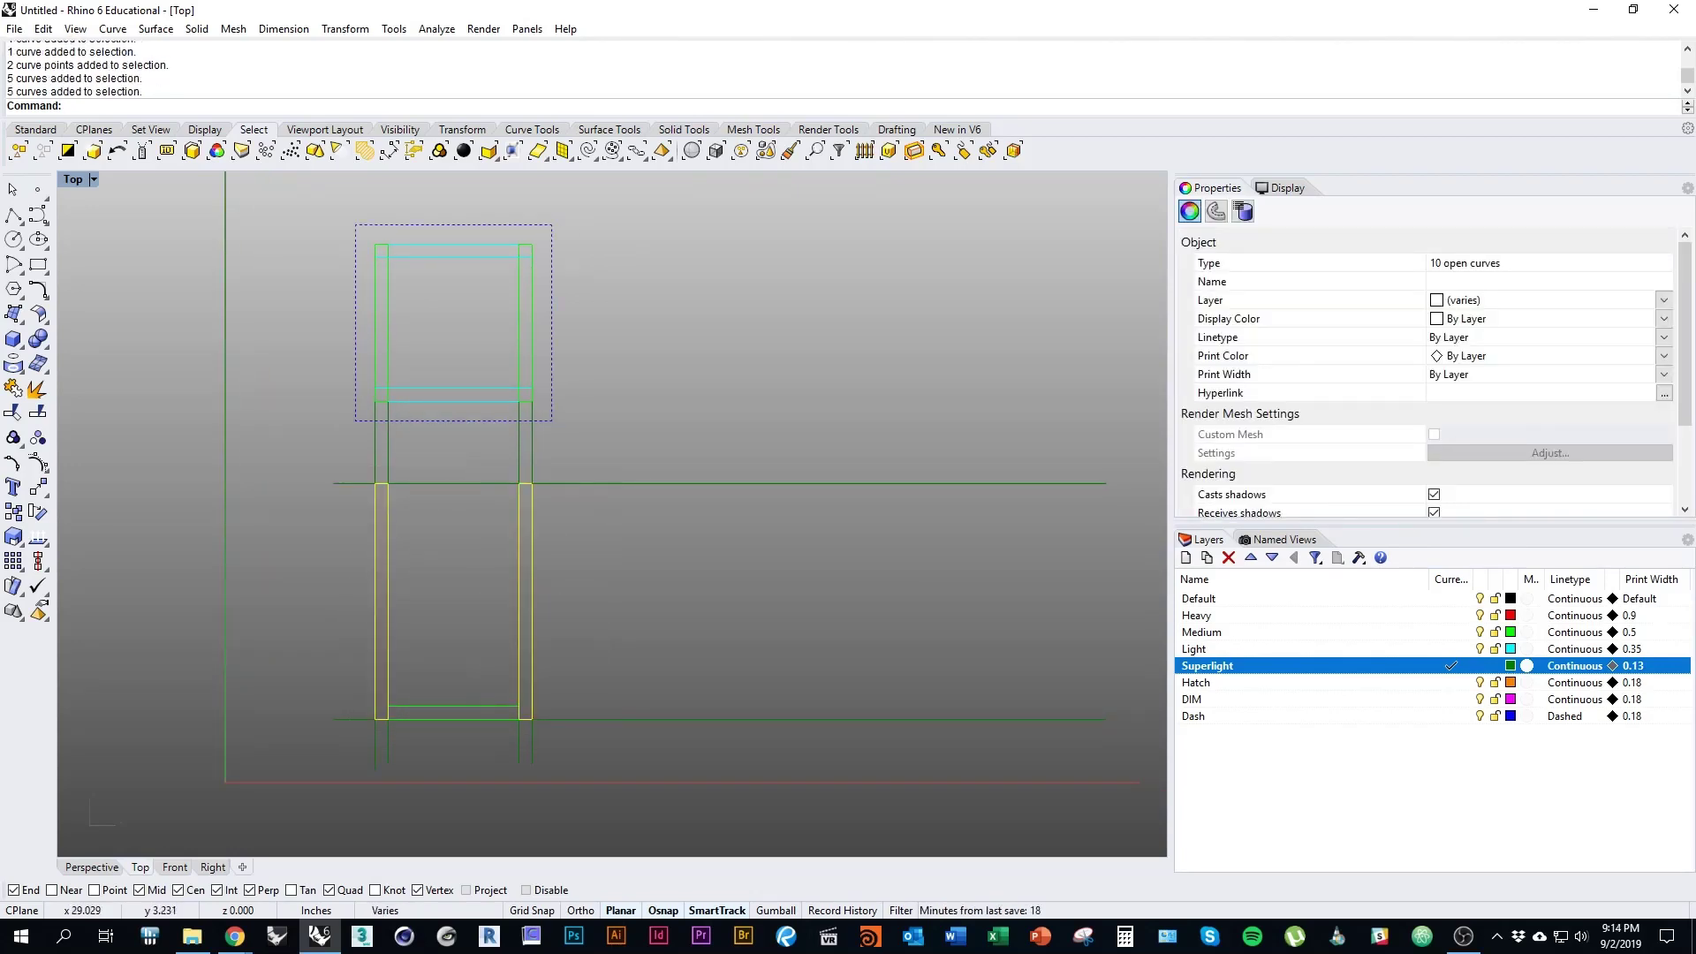
right_click_drag(604, 731, 527, 715)
key("alt")
left_click_drag(455, 677, 765, 677)
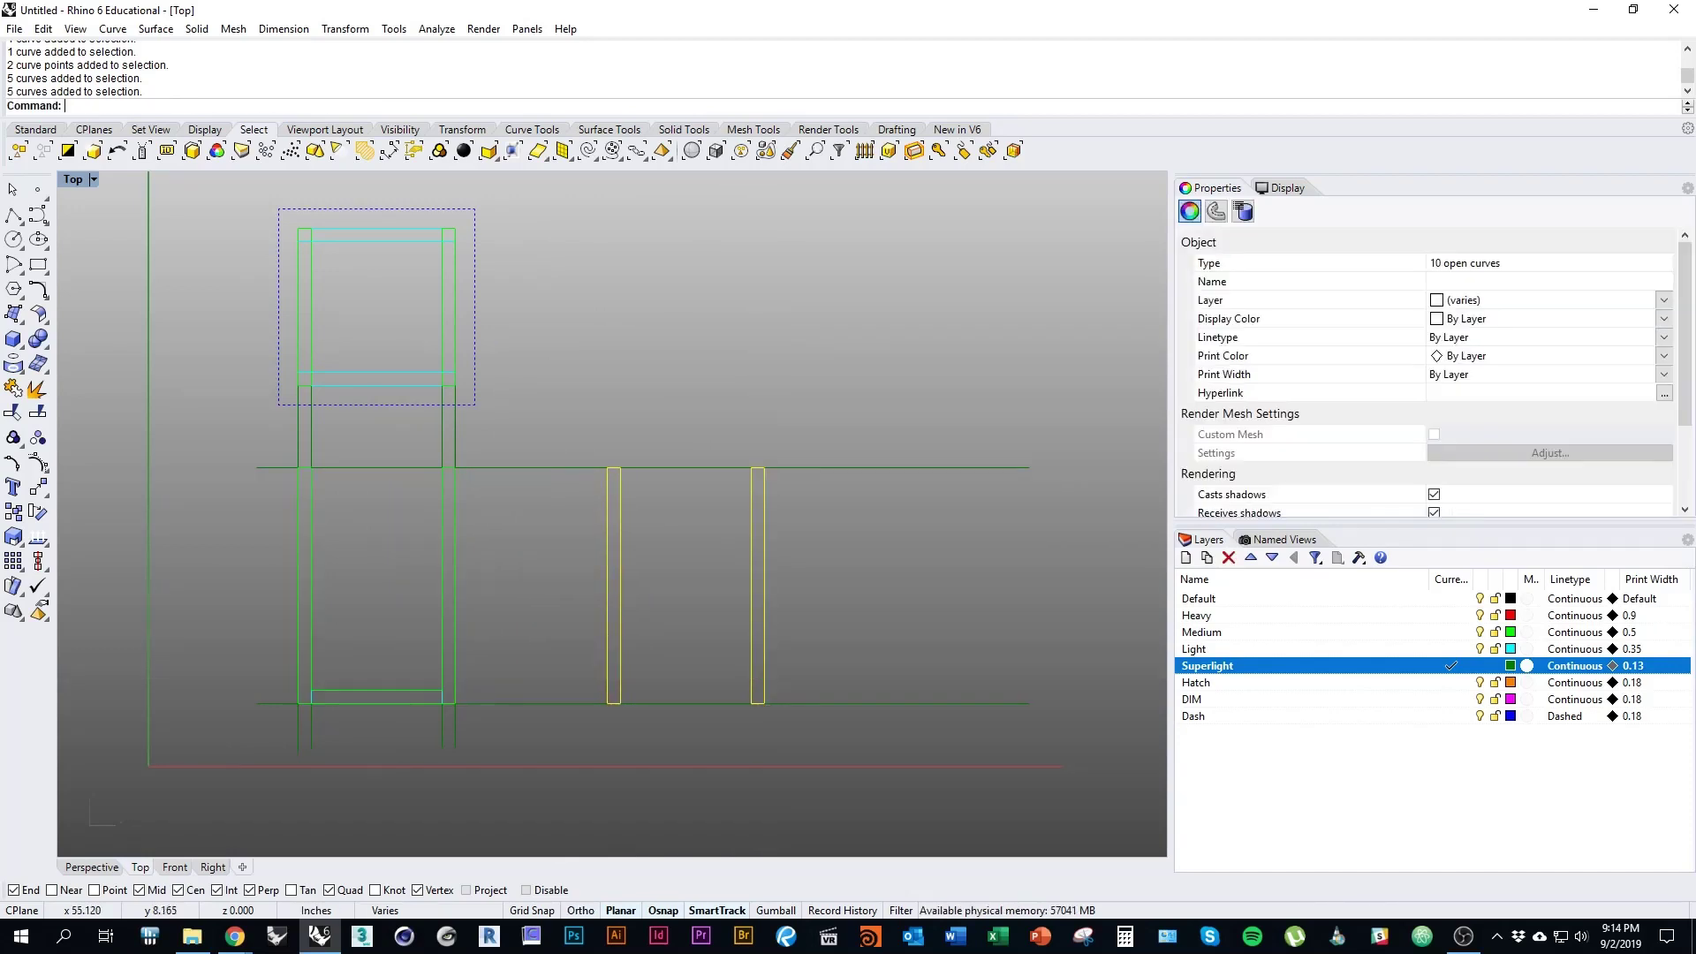
left_click(667, 662)
Step: Change the two short segments at the inner bottom ends of the copied legs to the Medium layer
mouse_move(666, 662)
right_mouse_down()
mouse_move(714, 687)
mouse_move(664, 723)
mouse_move(665, 691)
right_mouse_up()
scroll(714, 688, "up", 2)
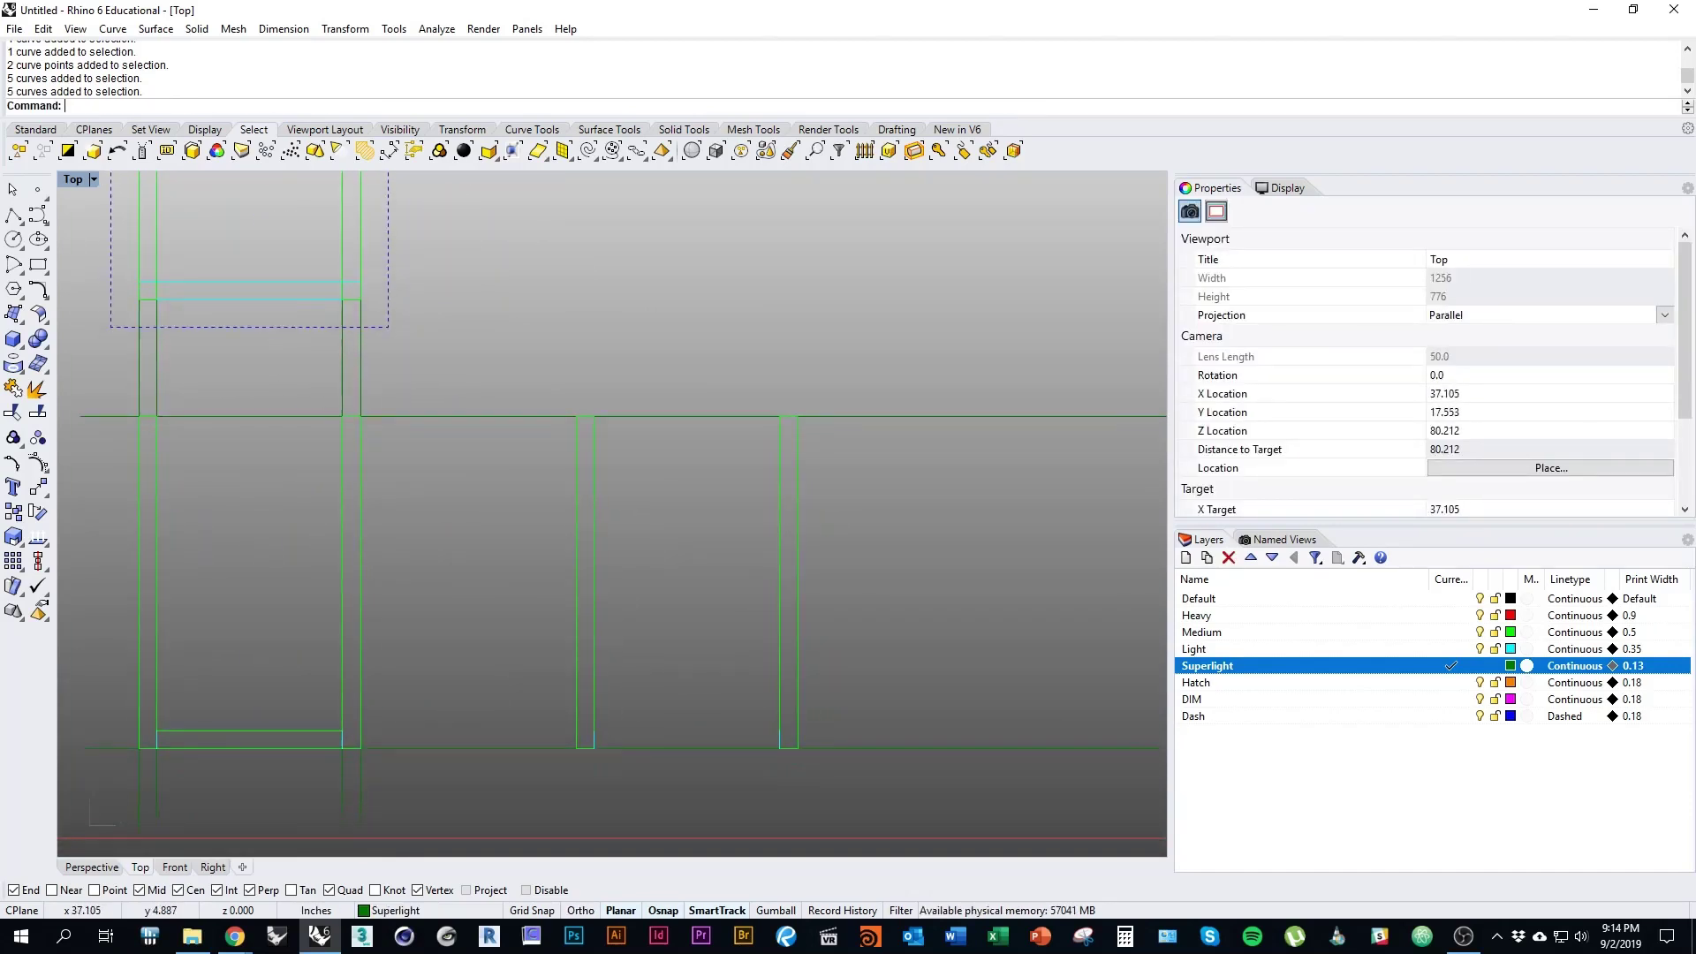
left_click(593, 739)
left_click(779, 739, "shift")
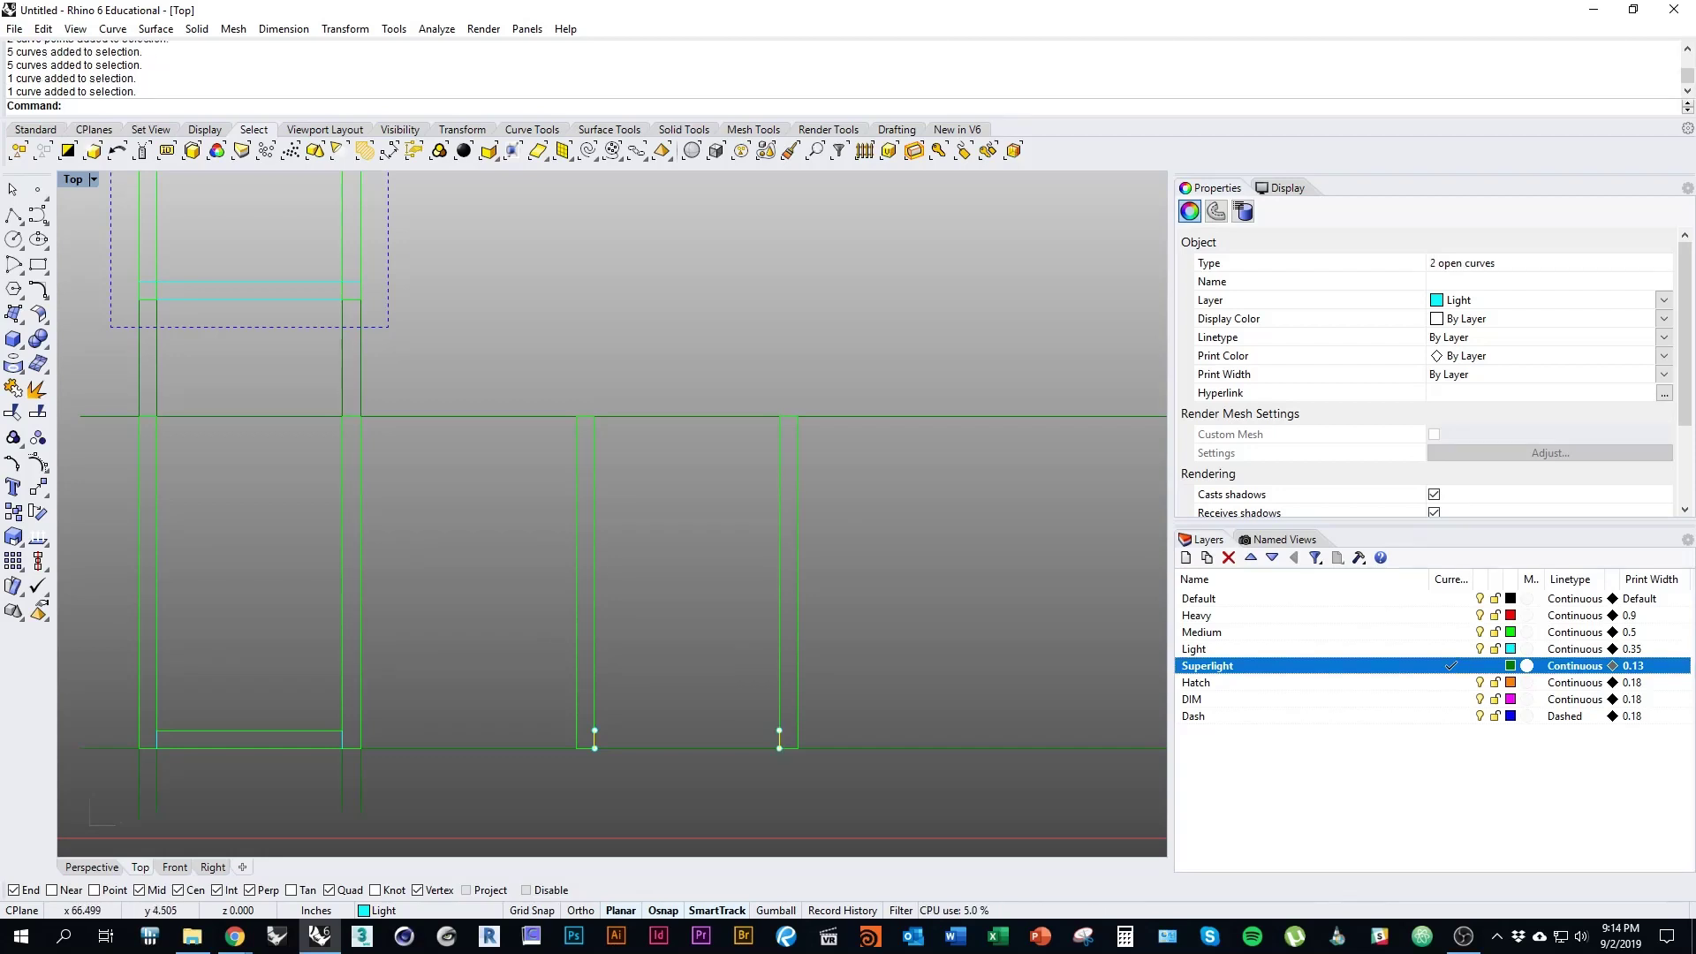
right_click(1301, 652)
right_click(1262, 632)
left_click(1352, 556)
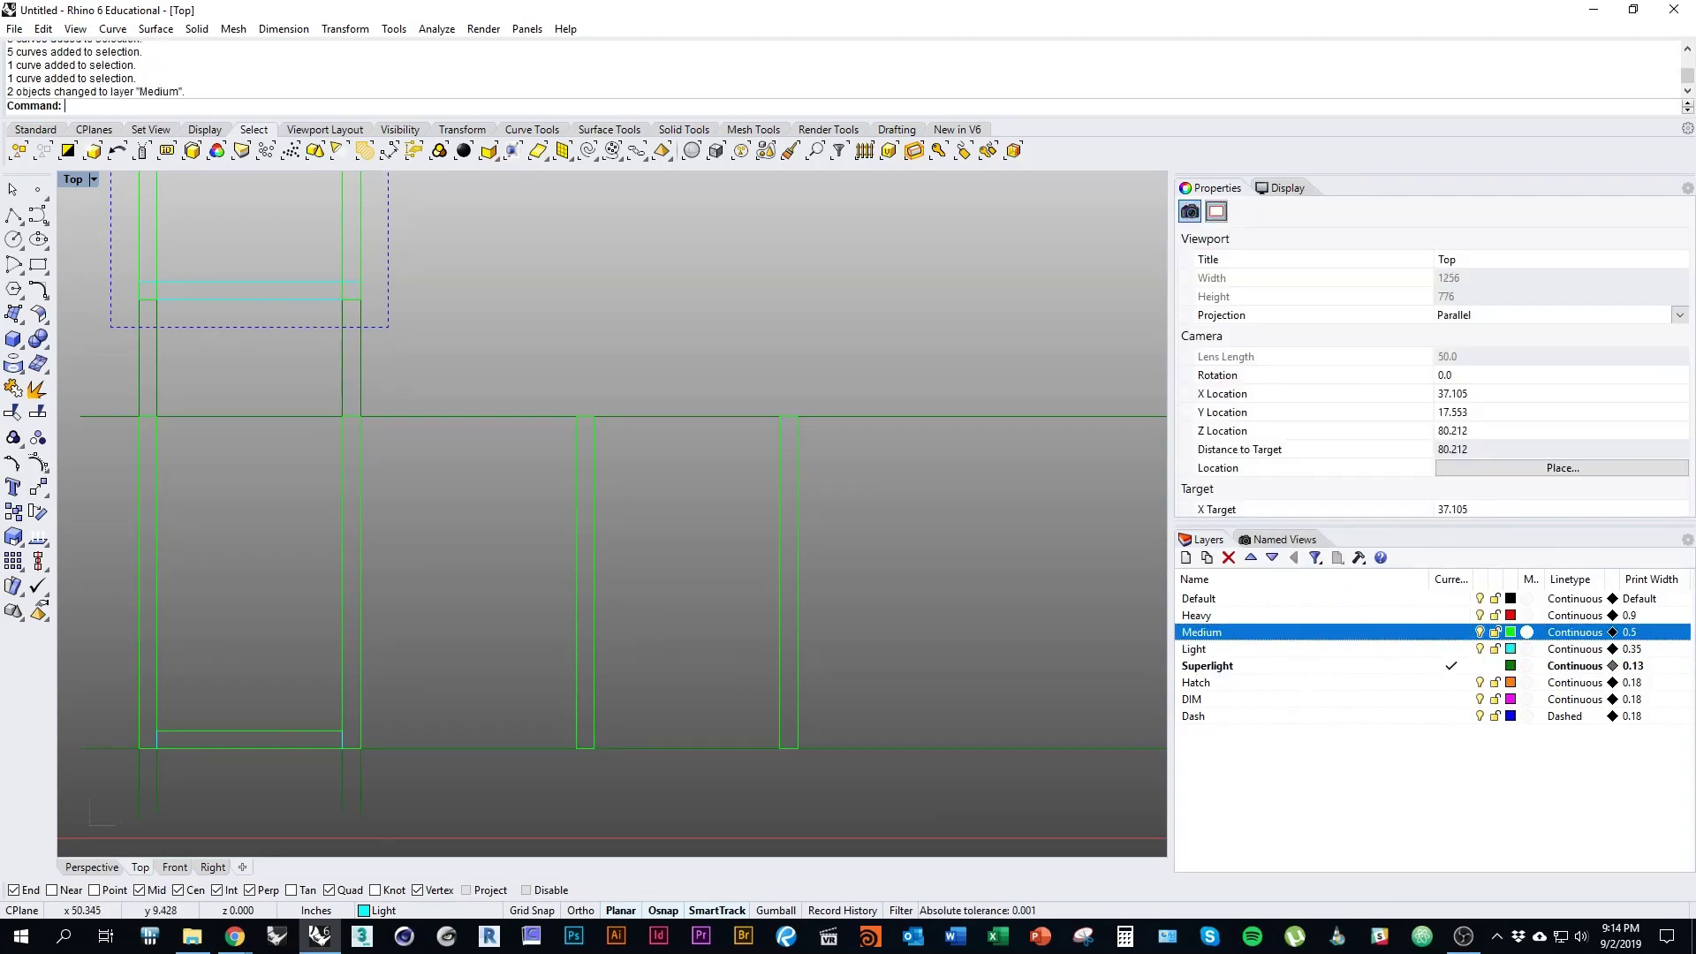
Step: Draw a 10-inch horizontal polyline joining the inner top corners of the two copied legs
mouse_move(597, 462)
right_mouse_down()
mouse_move(656, 487)
mouse_move(692, 541)
right_mouse_up()
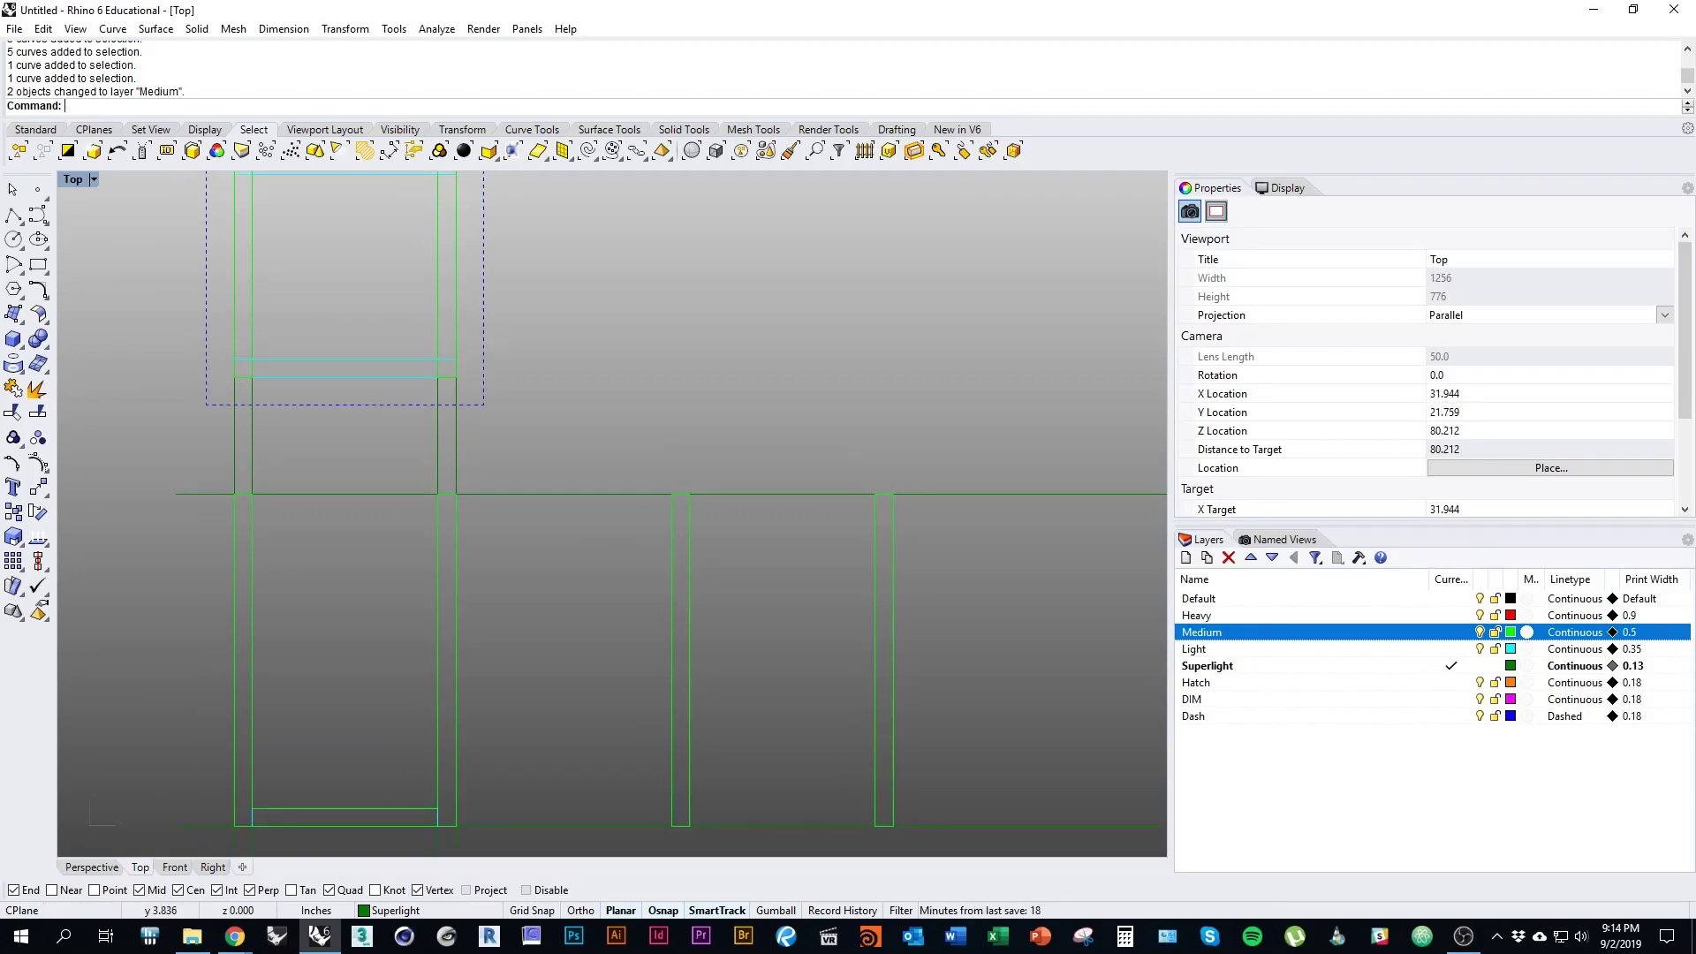
right_click_drag(769, 617, 644, 610)
right_click(644, 610)
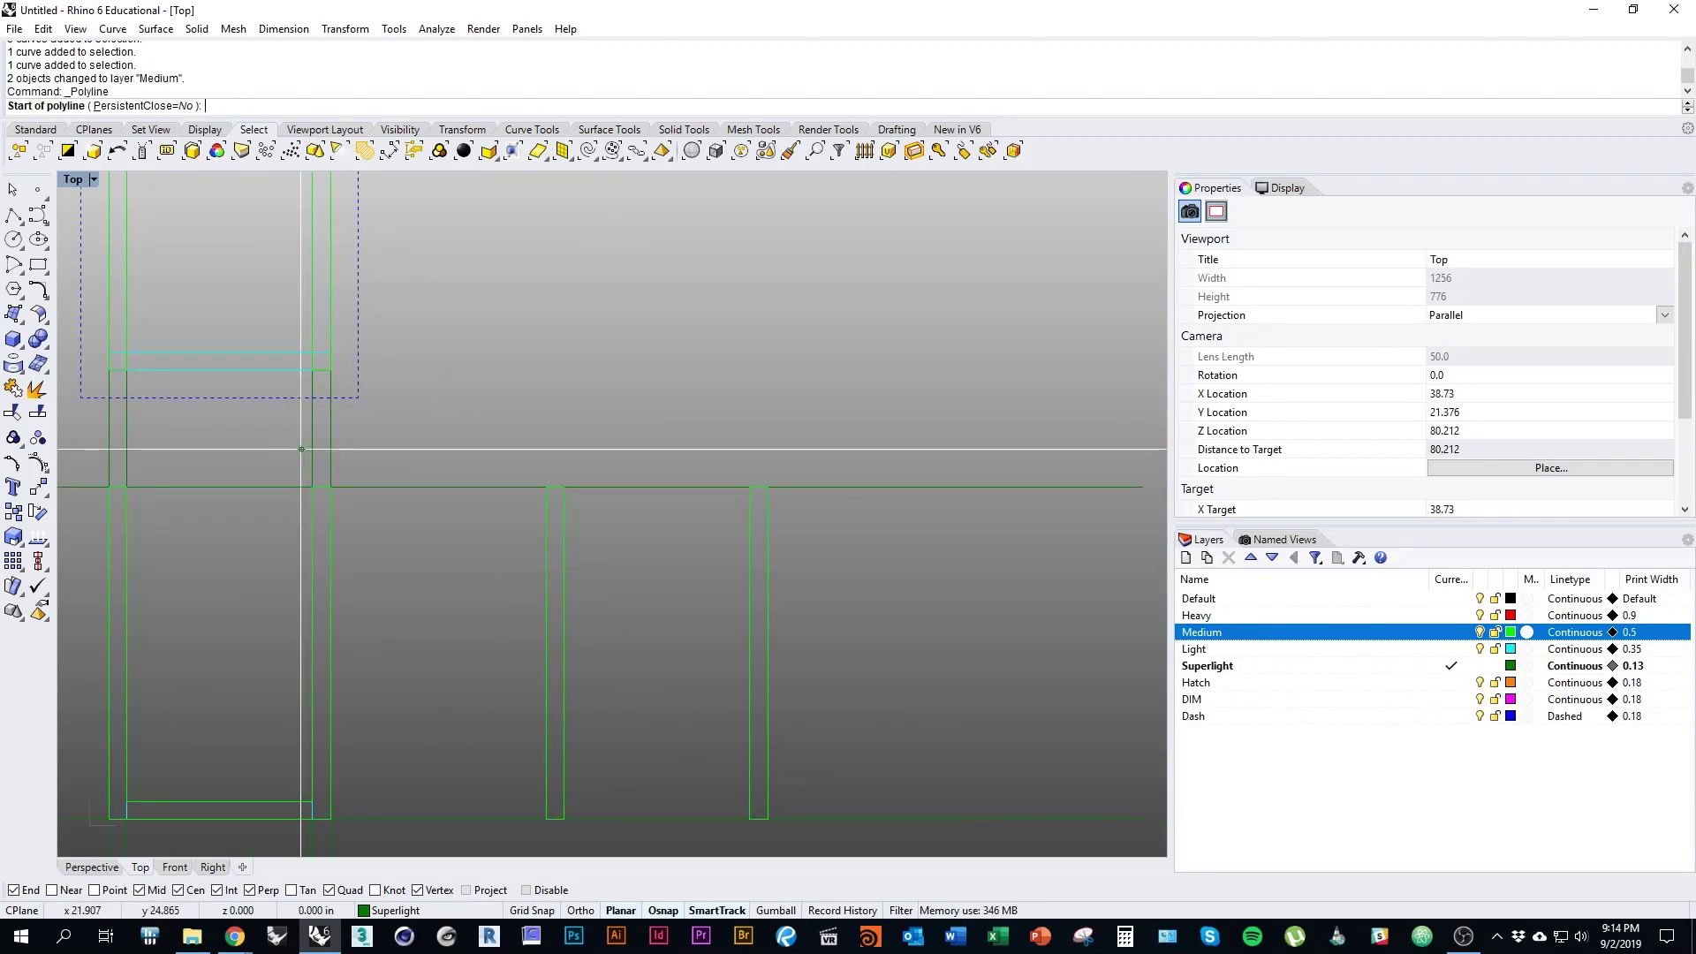
left_click(565, 487)
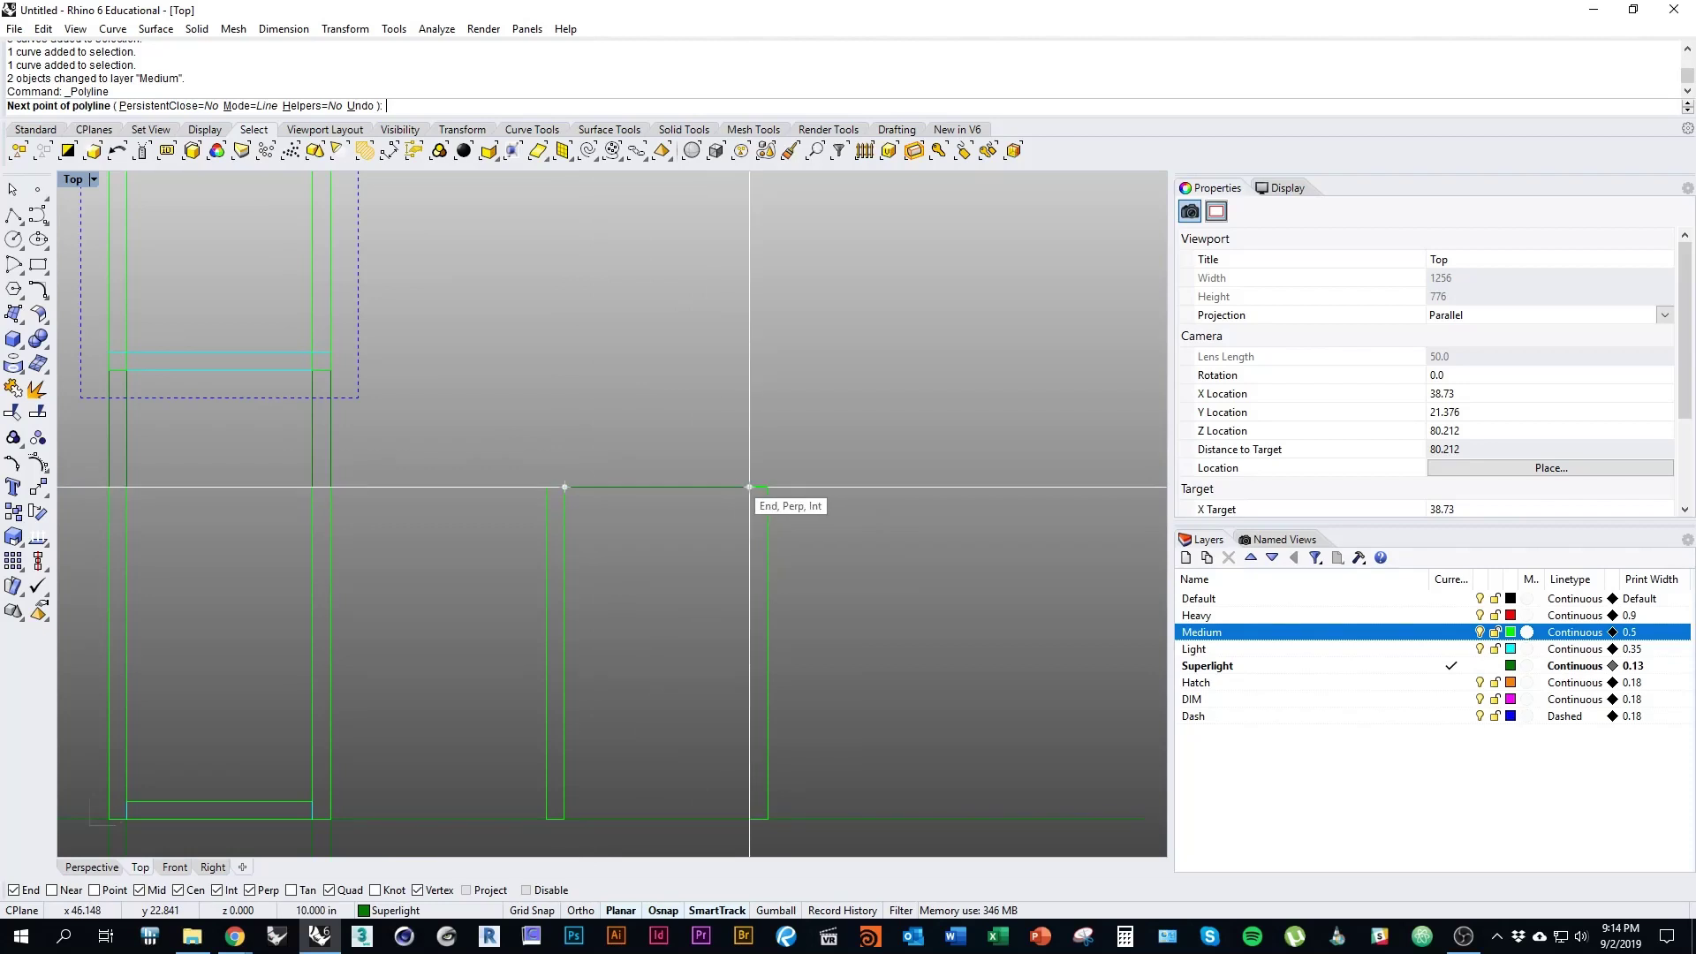
left_click(749, 487)
right_click(719, 578)
Step: Change the new line between the tops of the copied legs to the Medium layer
left_click(722, 488)
left_click(758, 515)
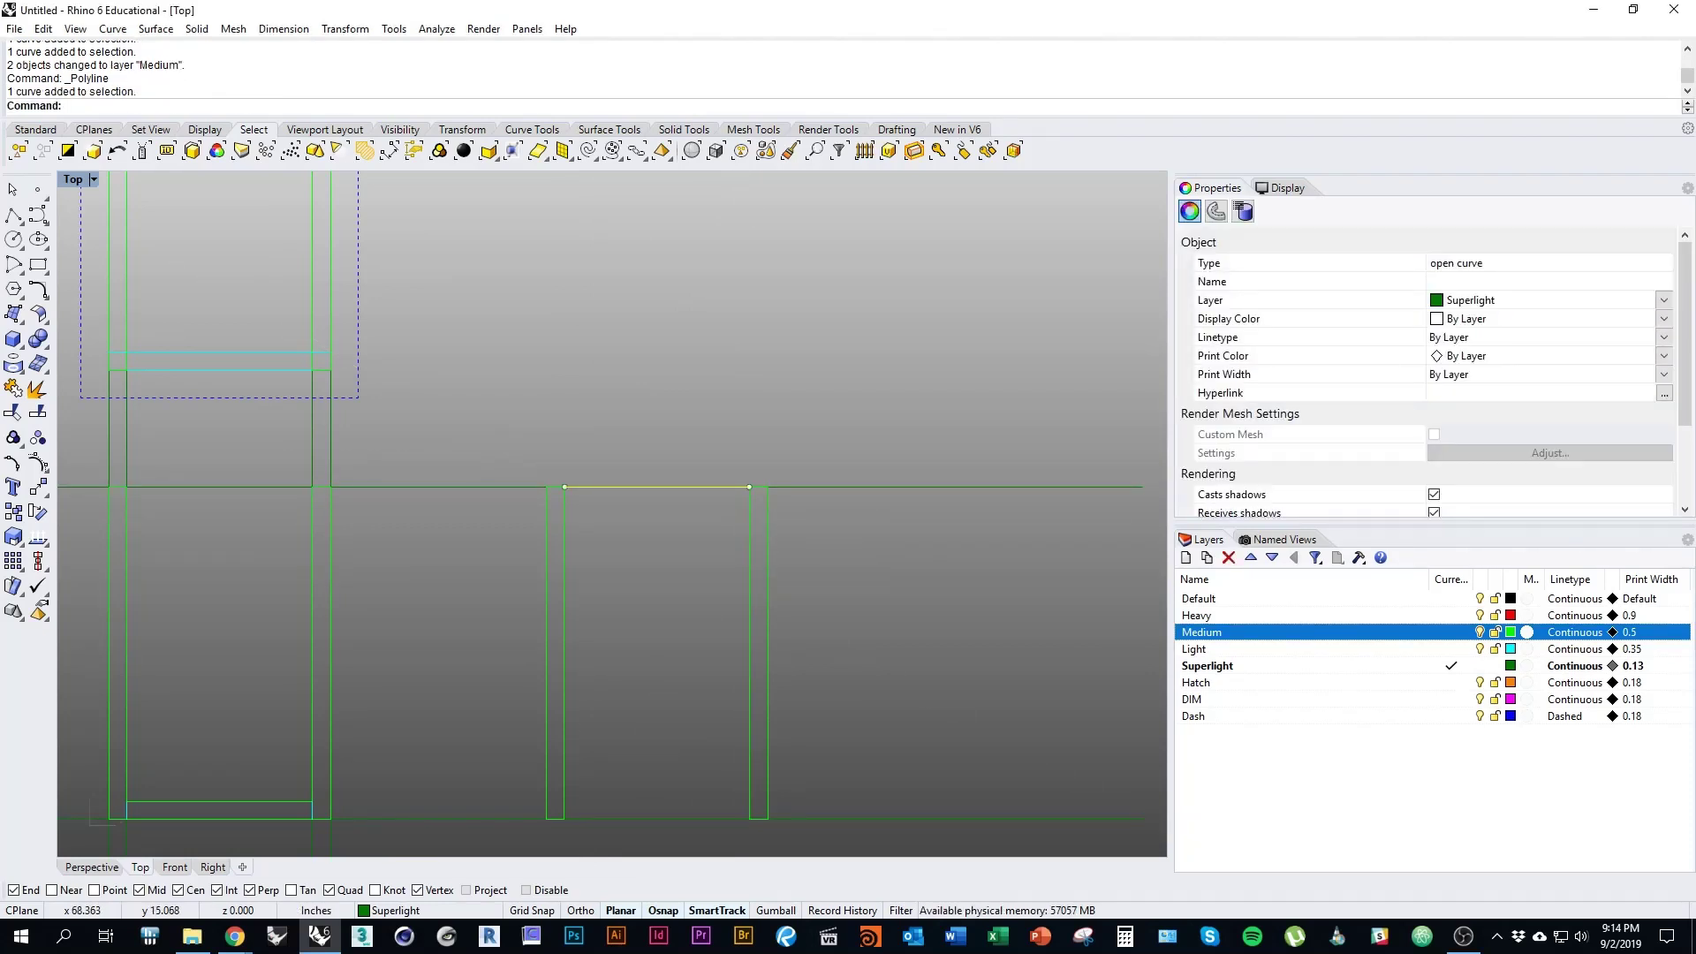
right_click(1264, 616)
right_click(1322, 628)
left_click(1378, 549)
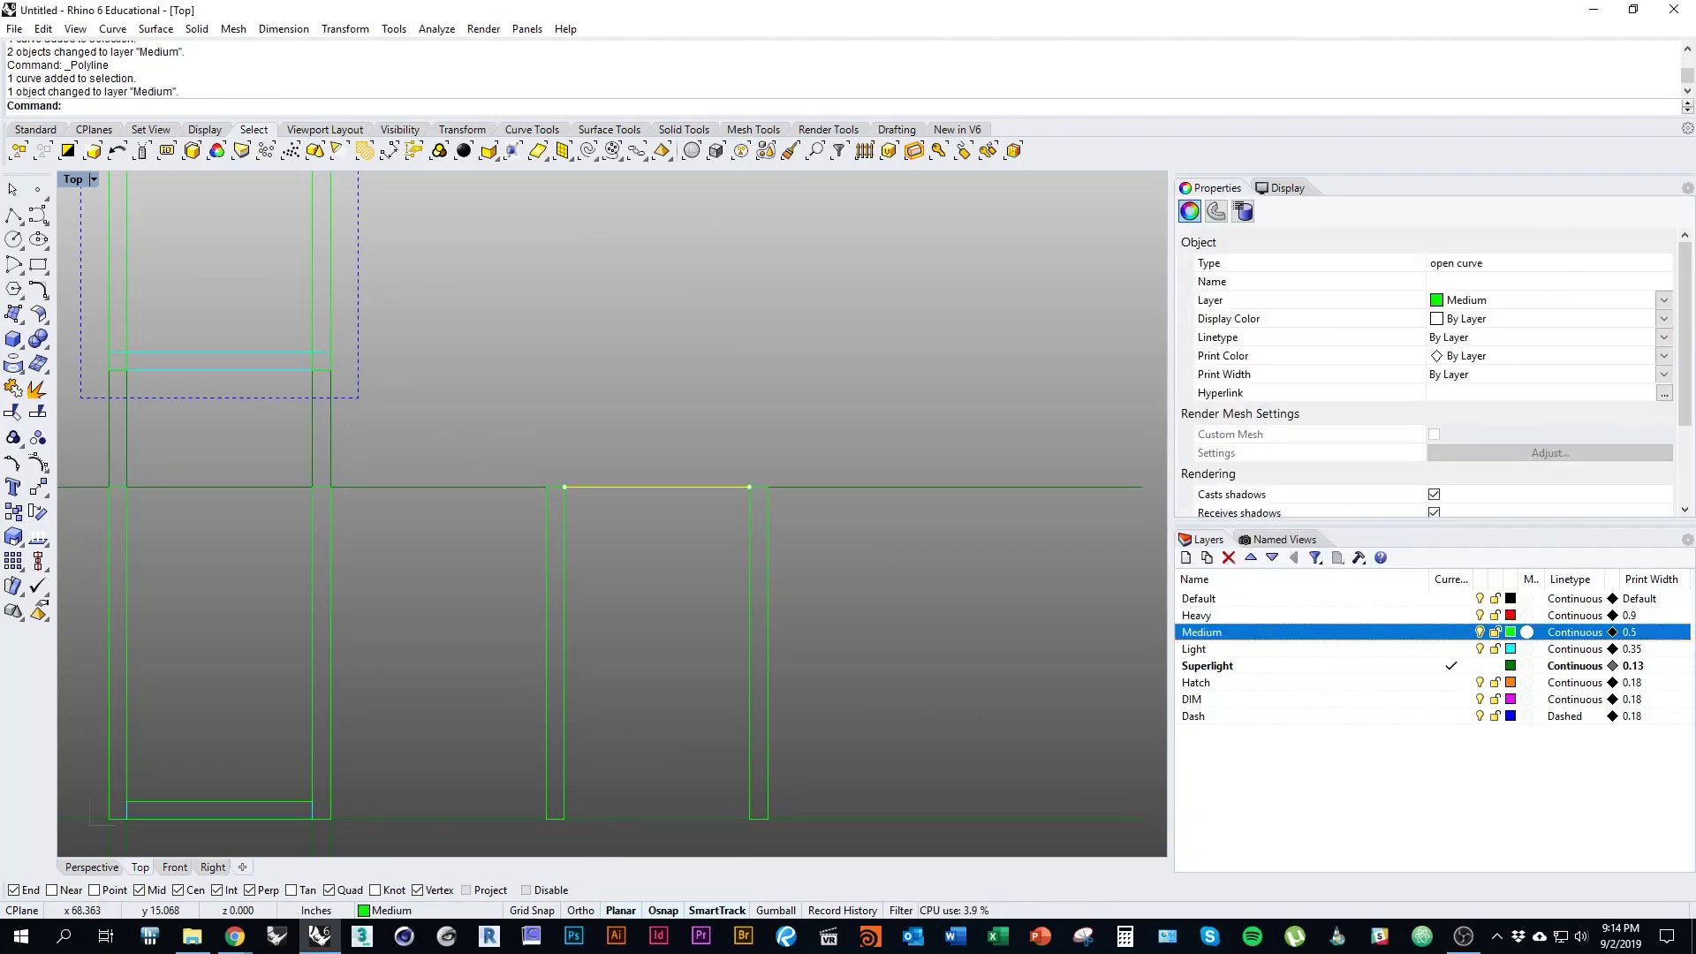
Step: Make Medium the current layer, lock the Superlight layer, and select the line joining the copied legs' tops
left_click(1451, 632)
left_click(1495, 665)
key("Escape")
right_click_drag(795, 565, 832, 578)
left_click_drag(722, 431, 665, 522)
type("ffset")
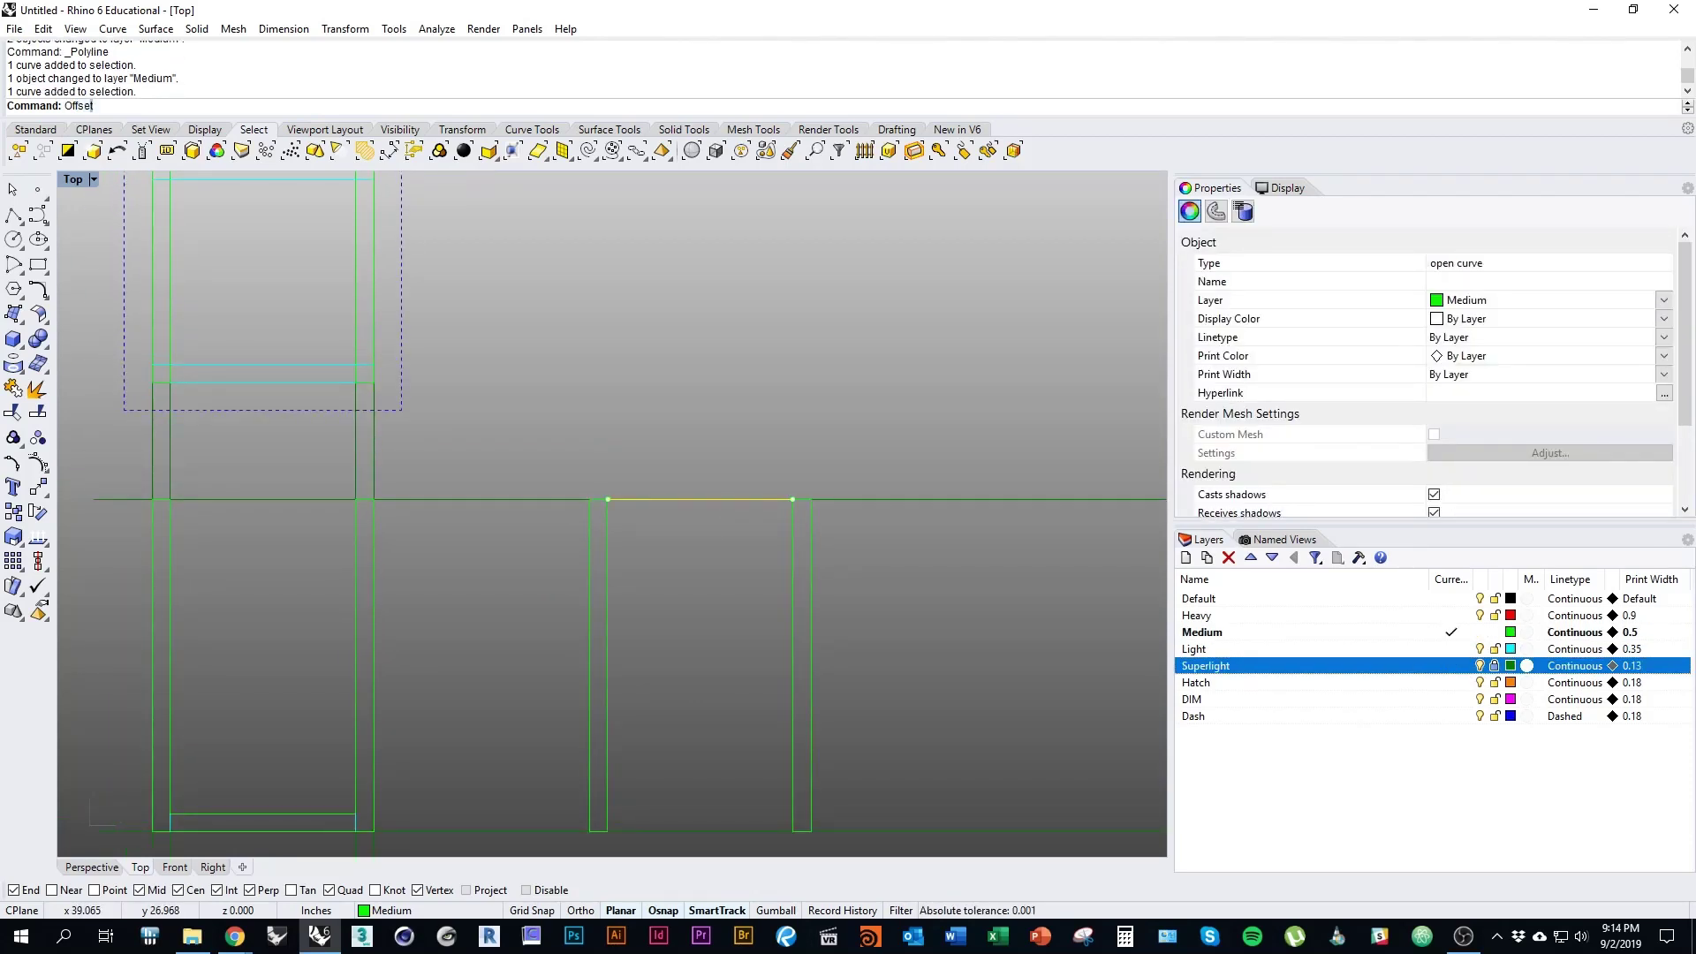
key("Return")
left_click(663, 480)
key("ctrl+z")
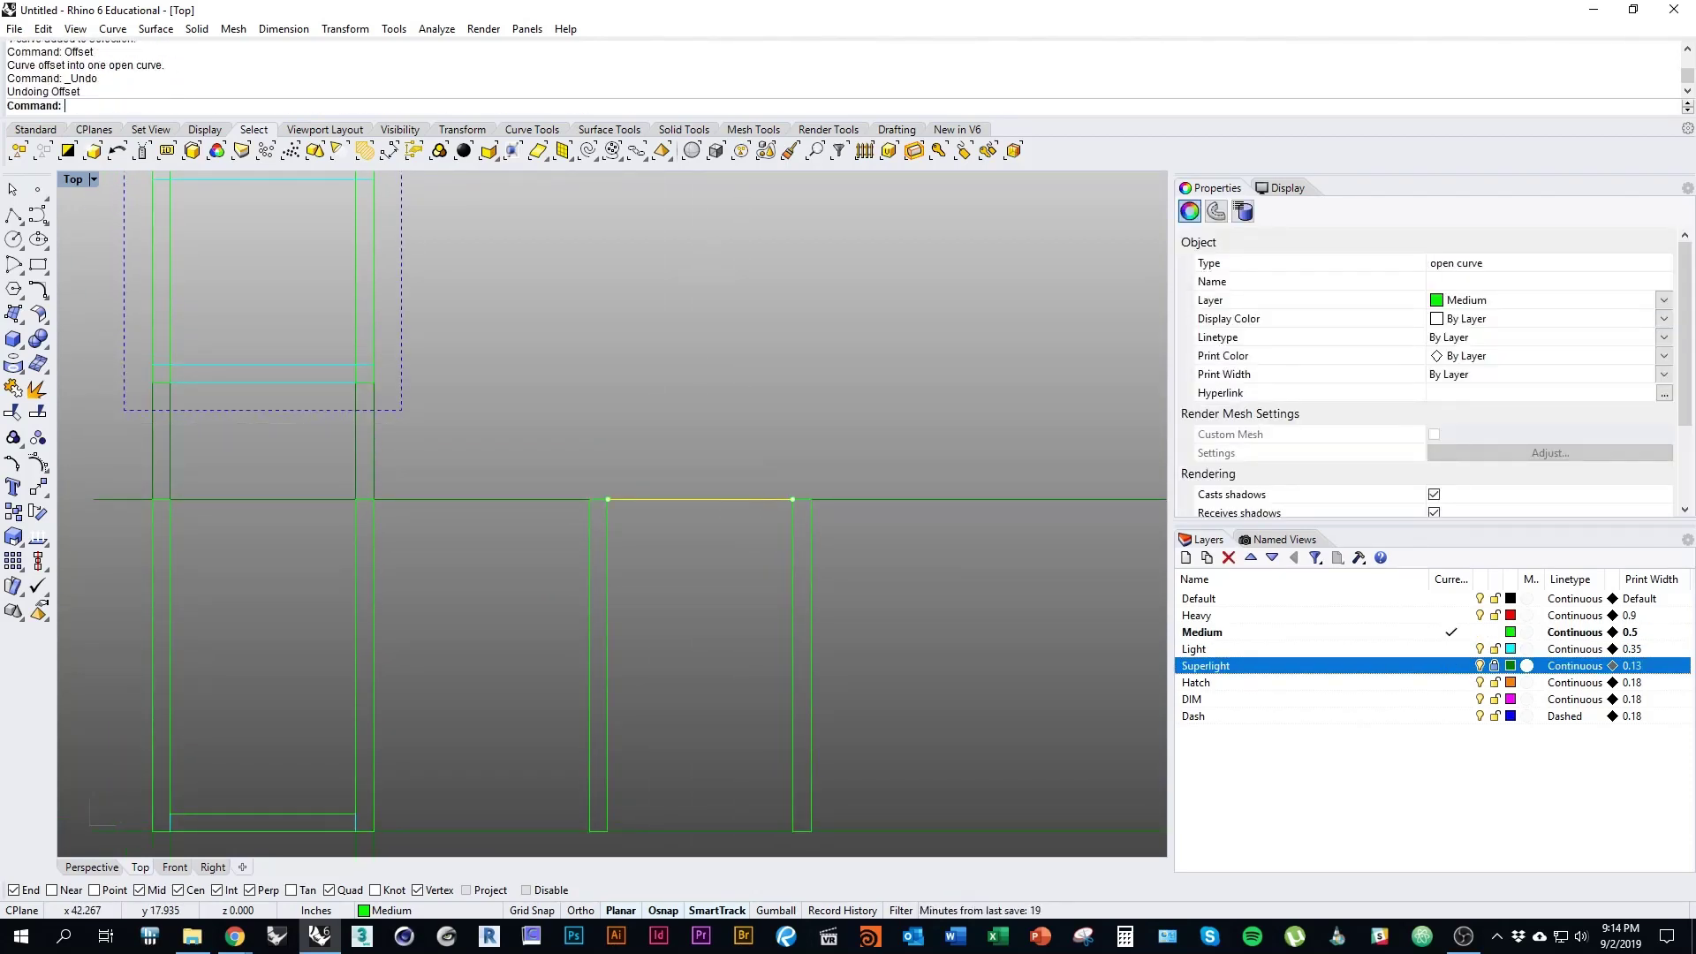
Step: Offset the line joining the copied legs' tops 1 inch downward to form the top crossbar
key("Return")
type("1")
key("Return")
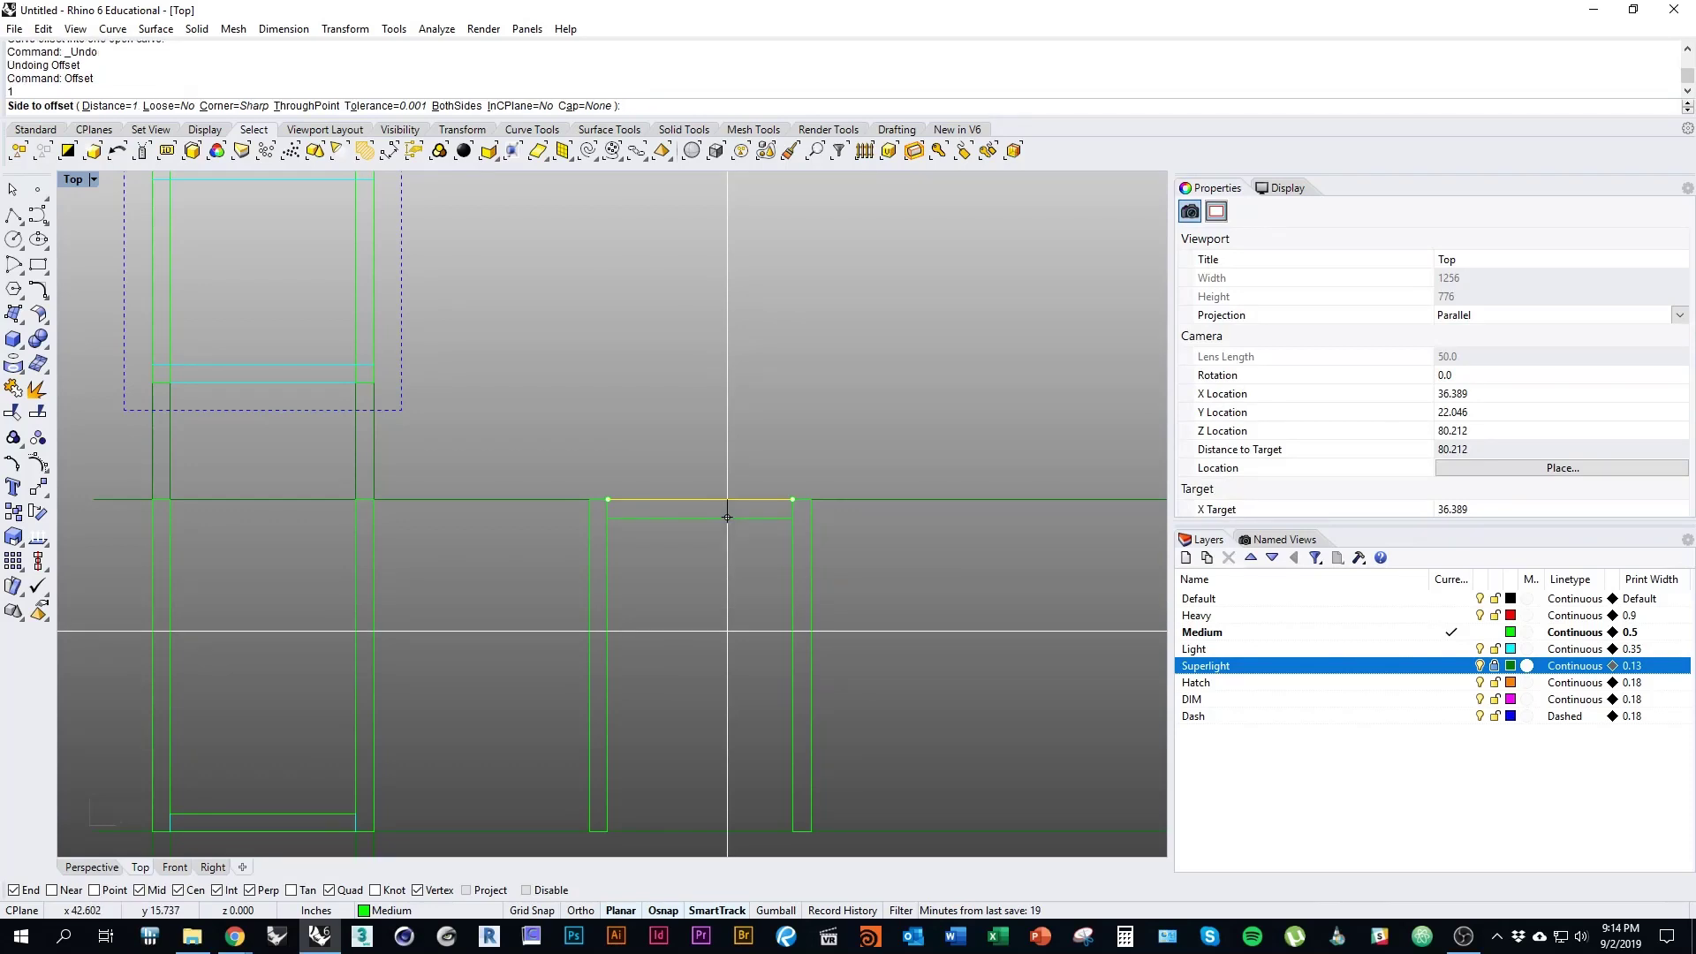
left_click(725, 510)
scroll(785, 453, "up", 2)
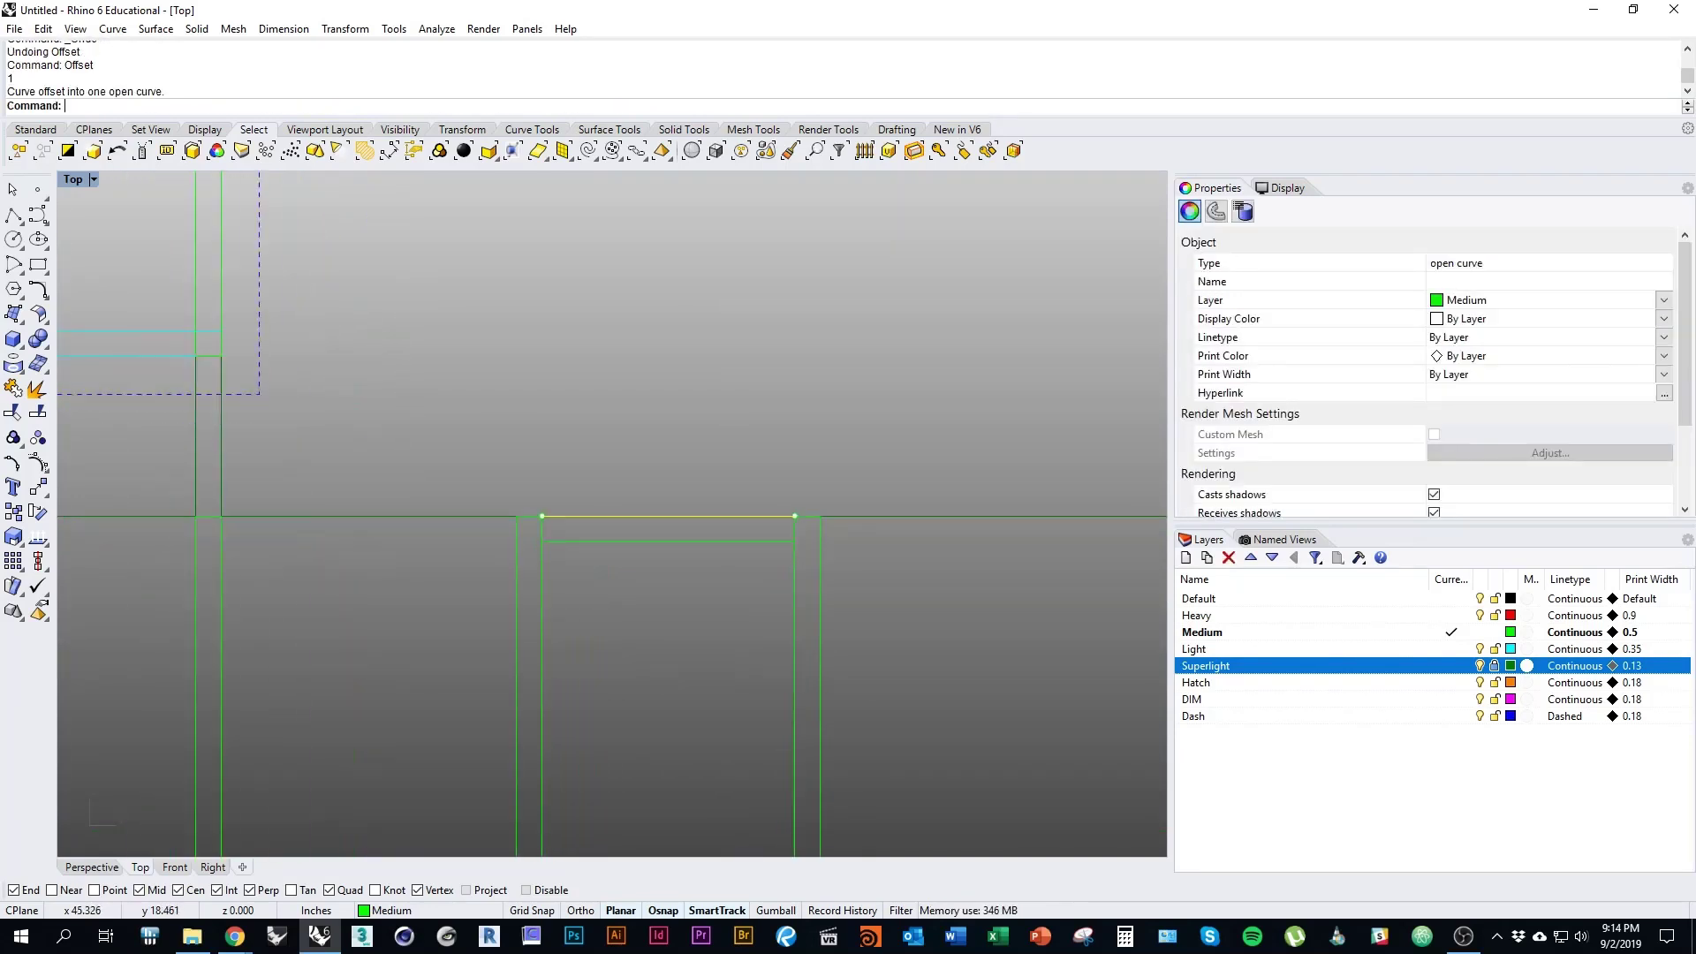
Step: Split the inner edges of both copied legs using the crossbar's lower line as the cutting object
scroll(778, 623, "up", 1)
left_click(794, 623)
left_click(525, 622, "shift")
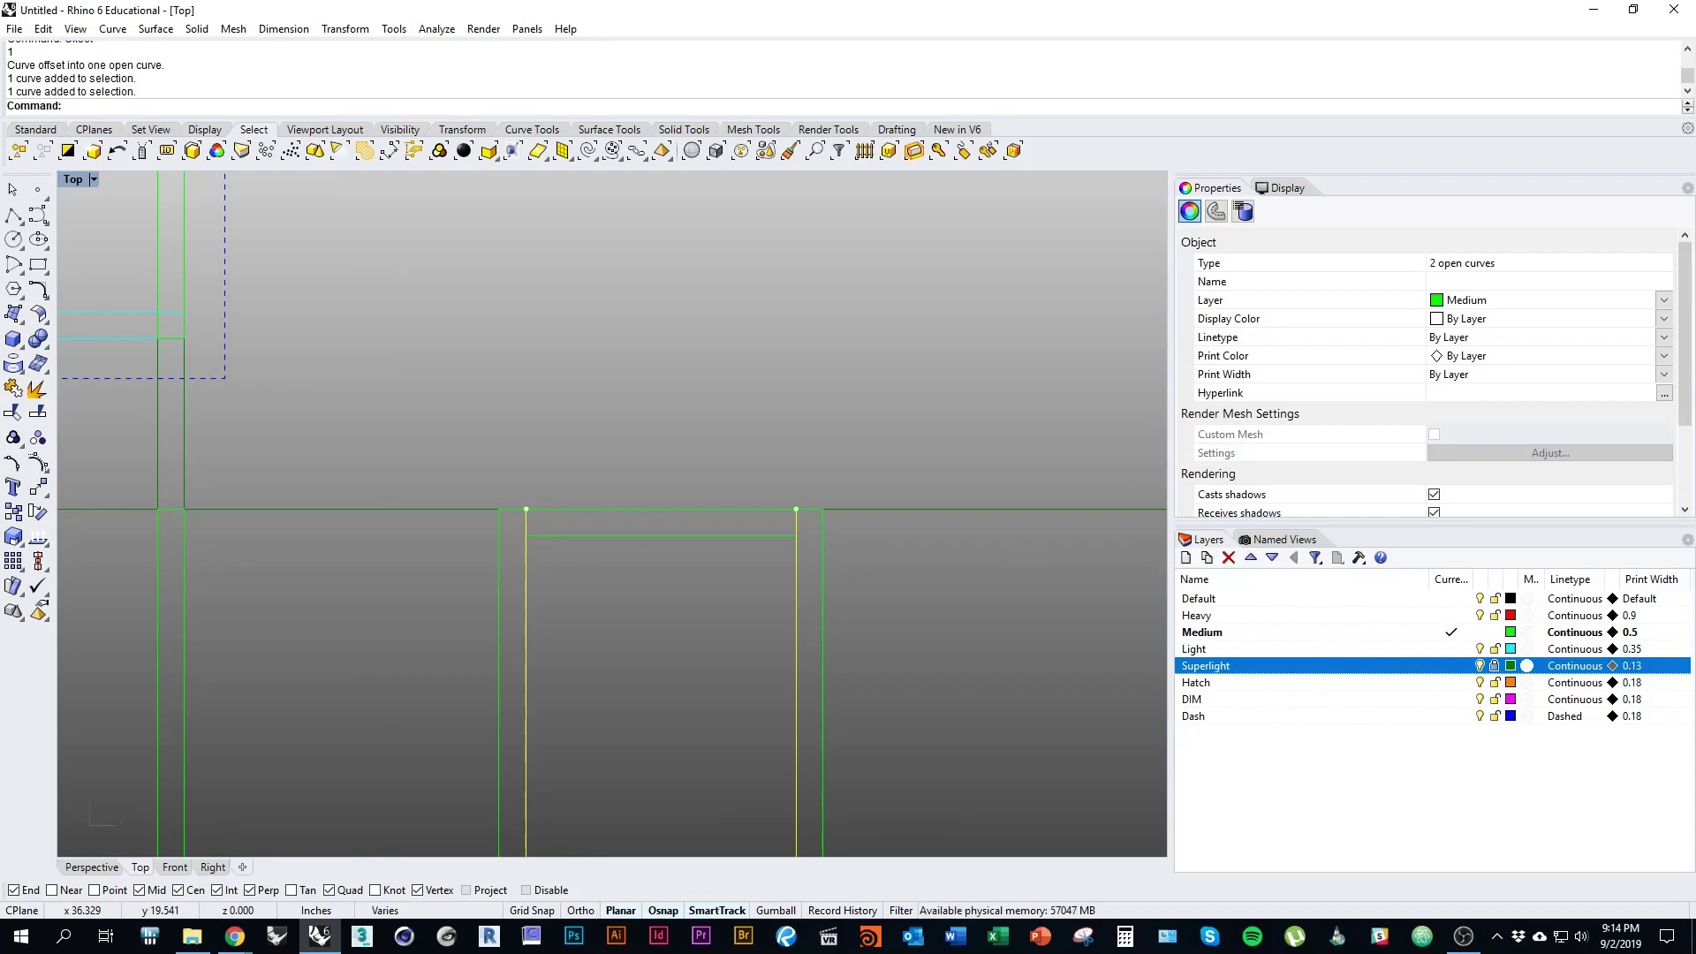
key("Return")
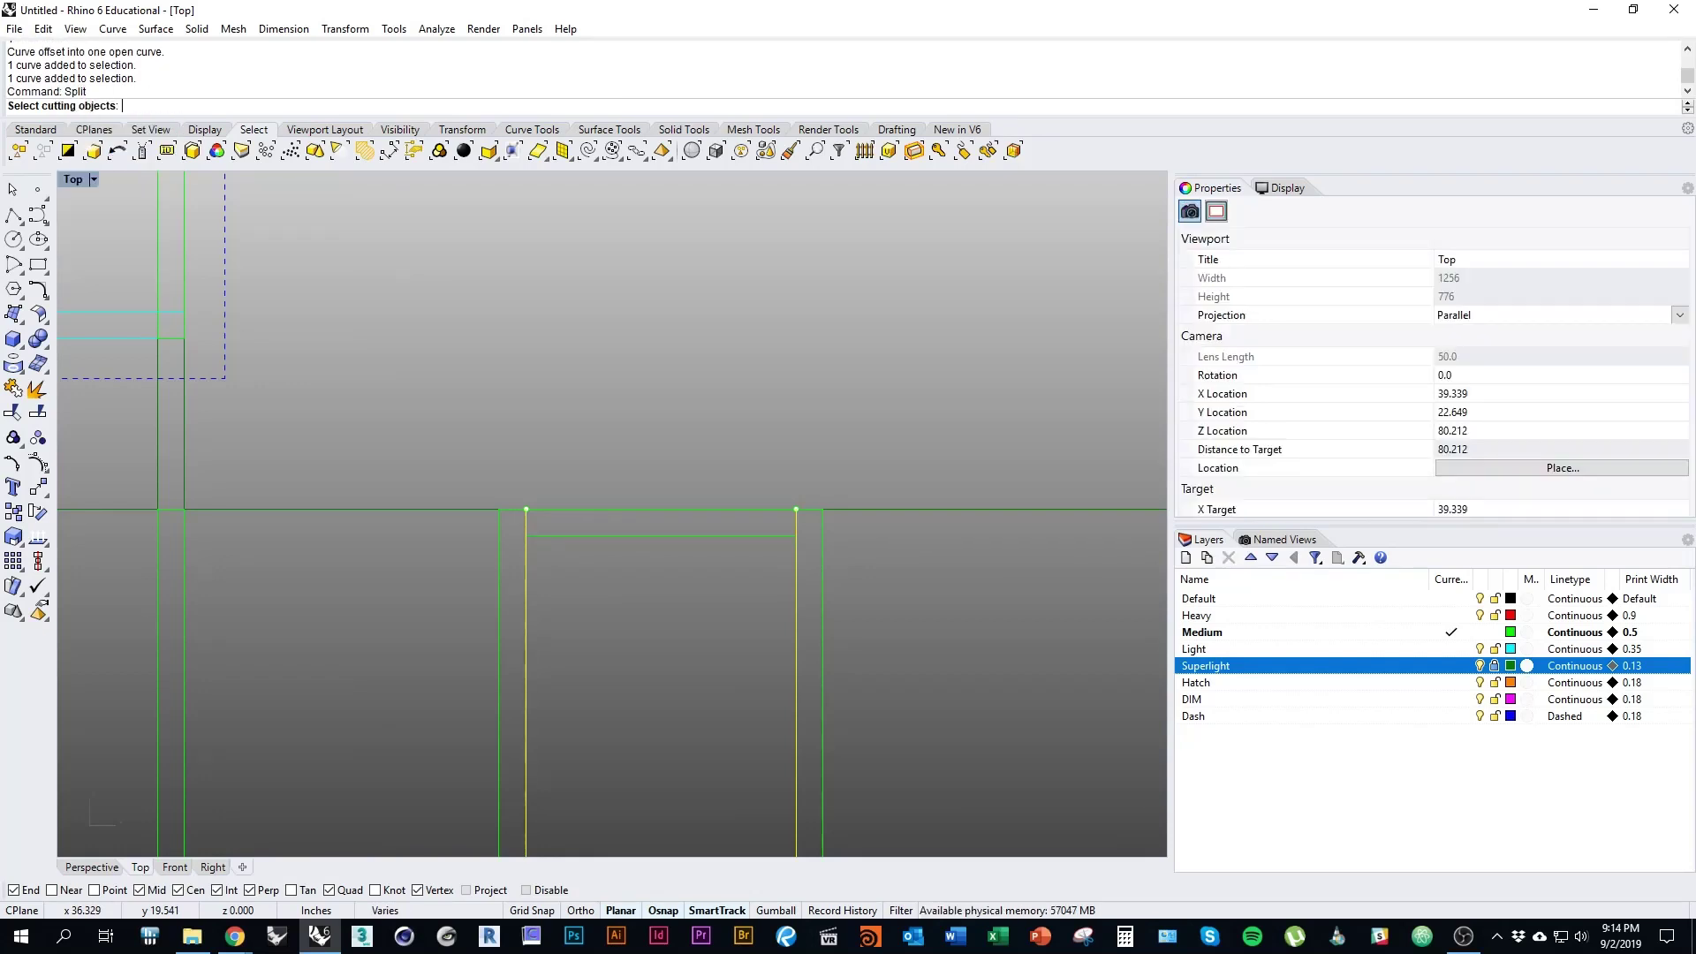
left_click(613, 536)
key("Return")
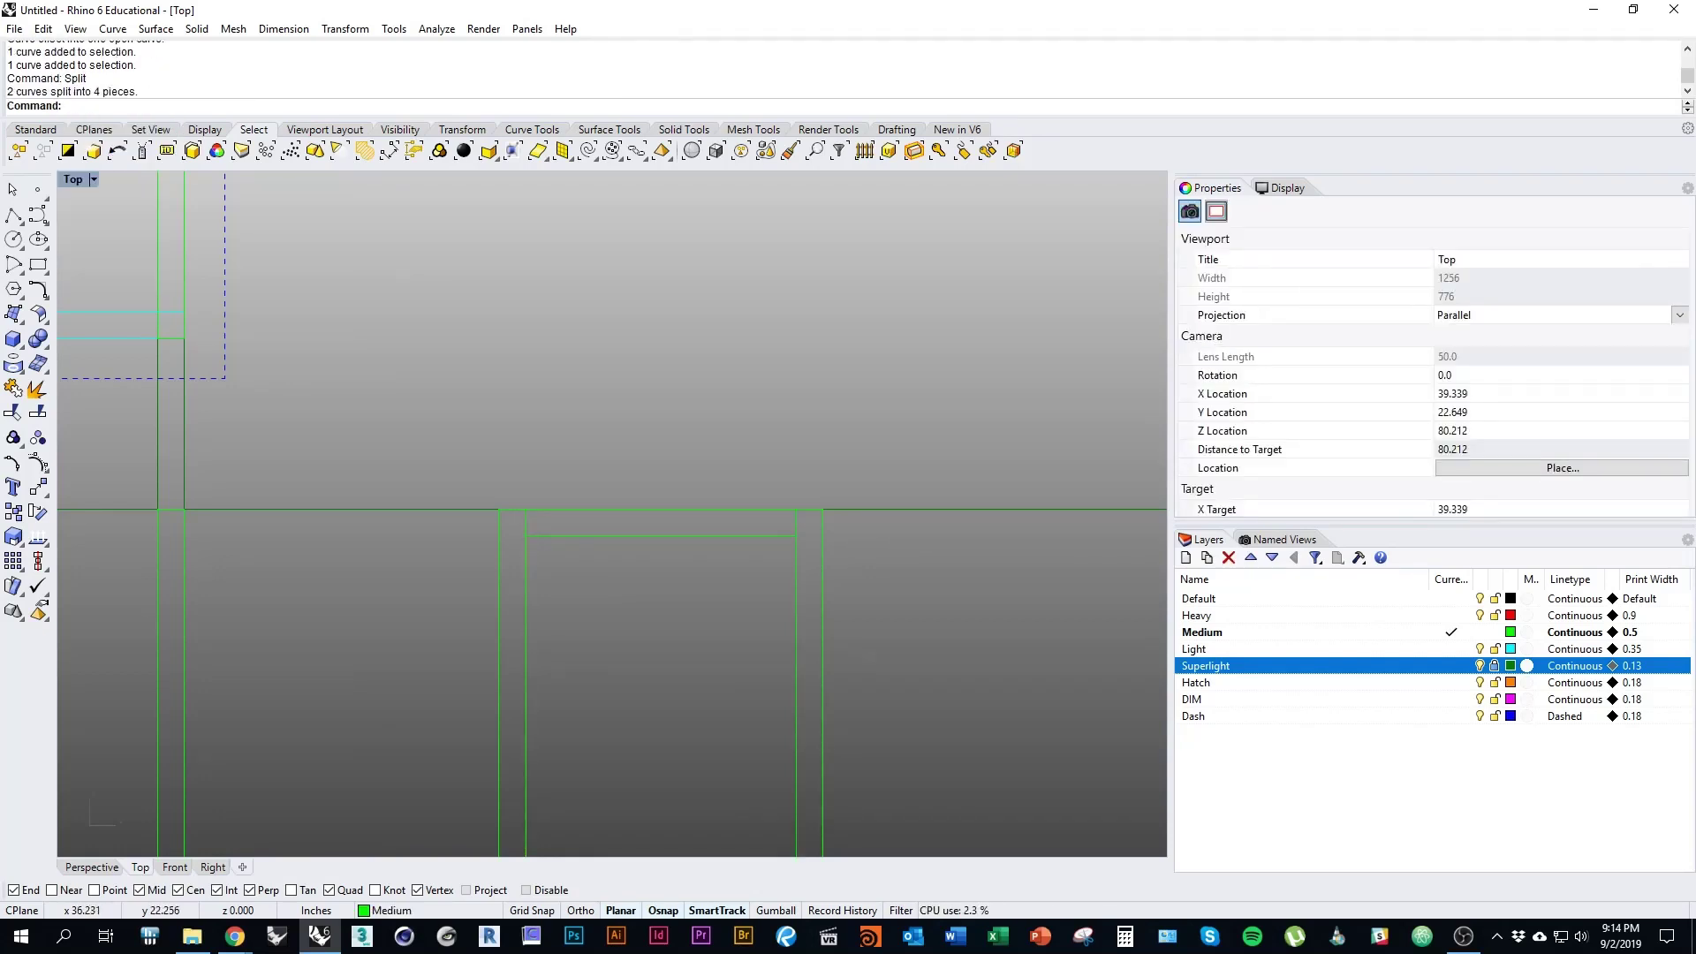
Step: Change the two short split segments at the ends of the top crossbar to the Light layer
left_click(526, 523)
left_click(796, 523, "shift")
right_click(1389, 652)
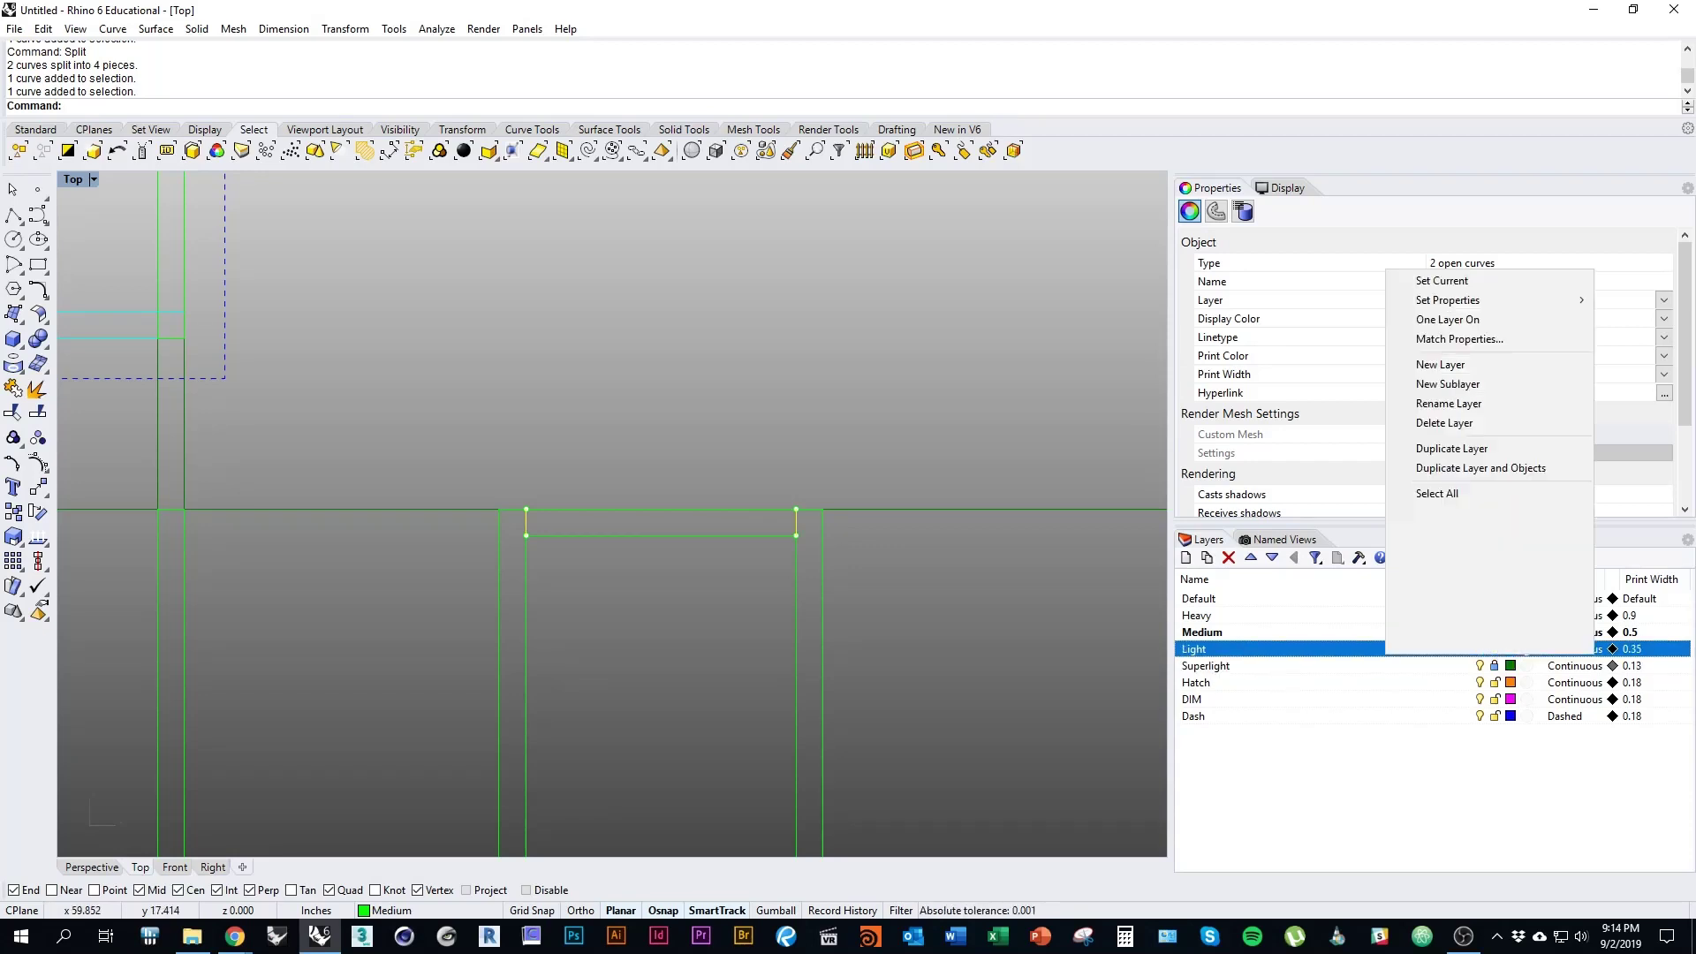
left_click(1464, 577)
scroll(879, 556, "down", 4)
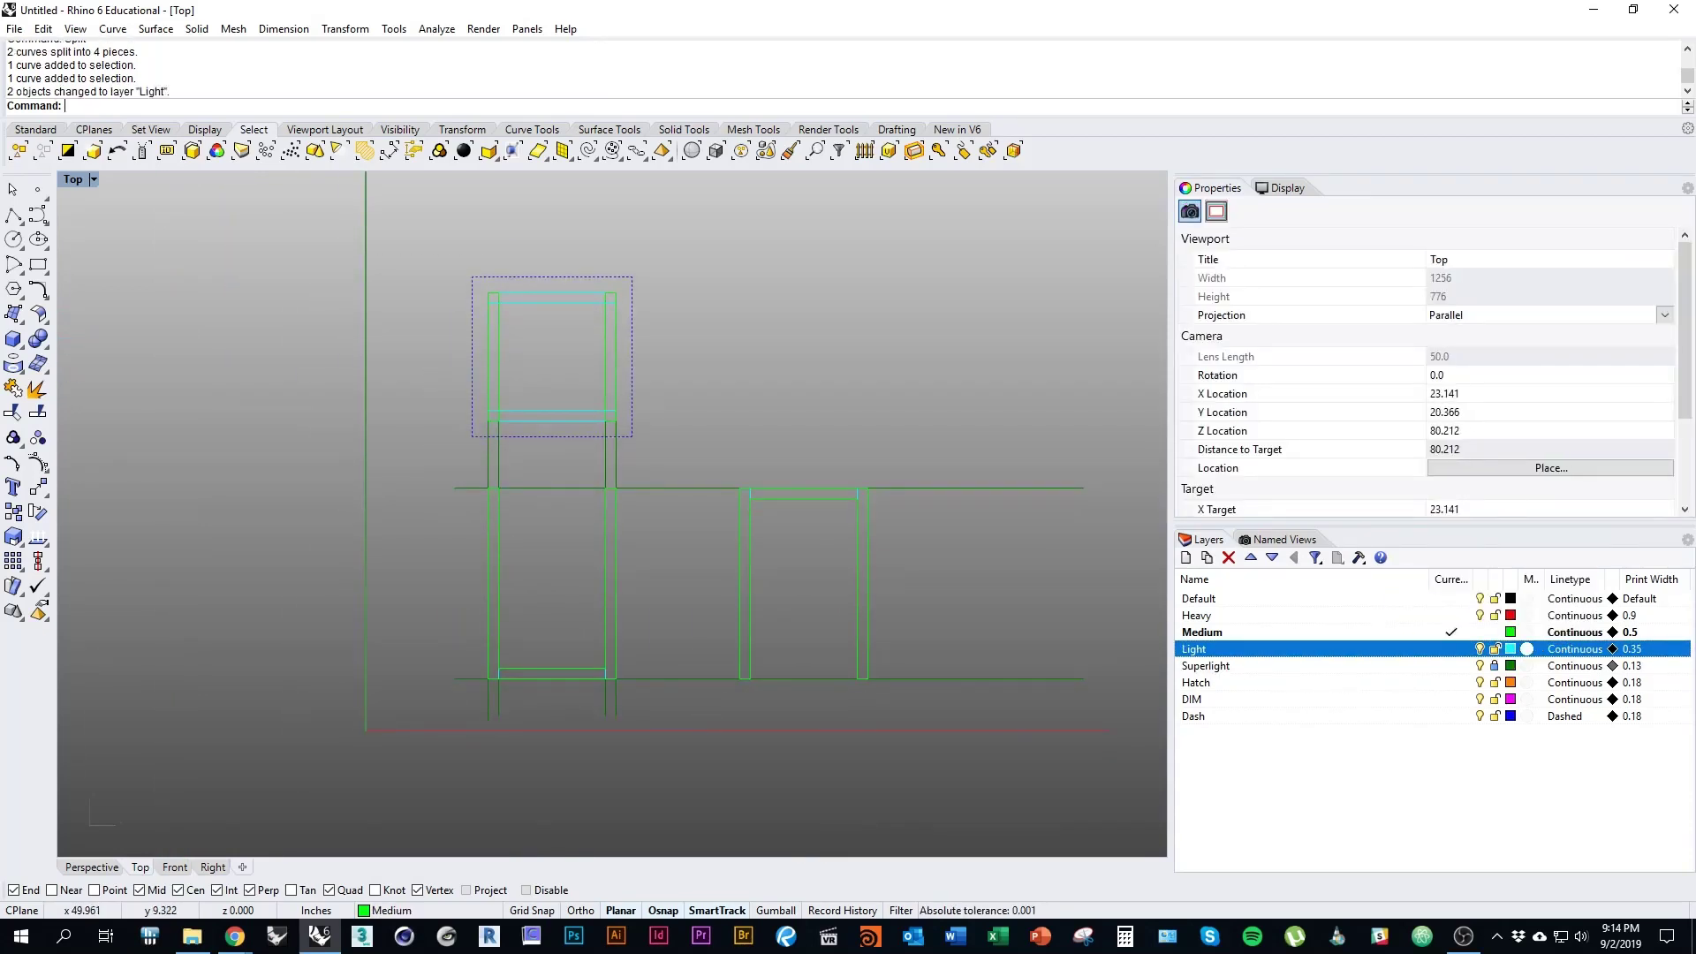
Step: Examine the steel frame dimensions and steel-to-steel connection detail in the assignment document in Chrome, then return to Rhino
scroll(719, 691, "up", 3)
right_click_drag(719, 691, 598, 690)
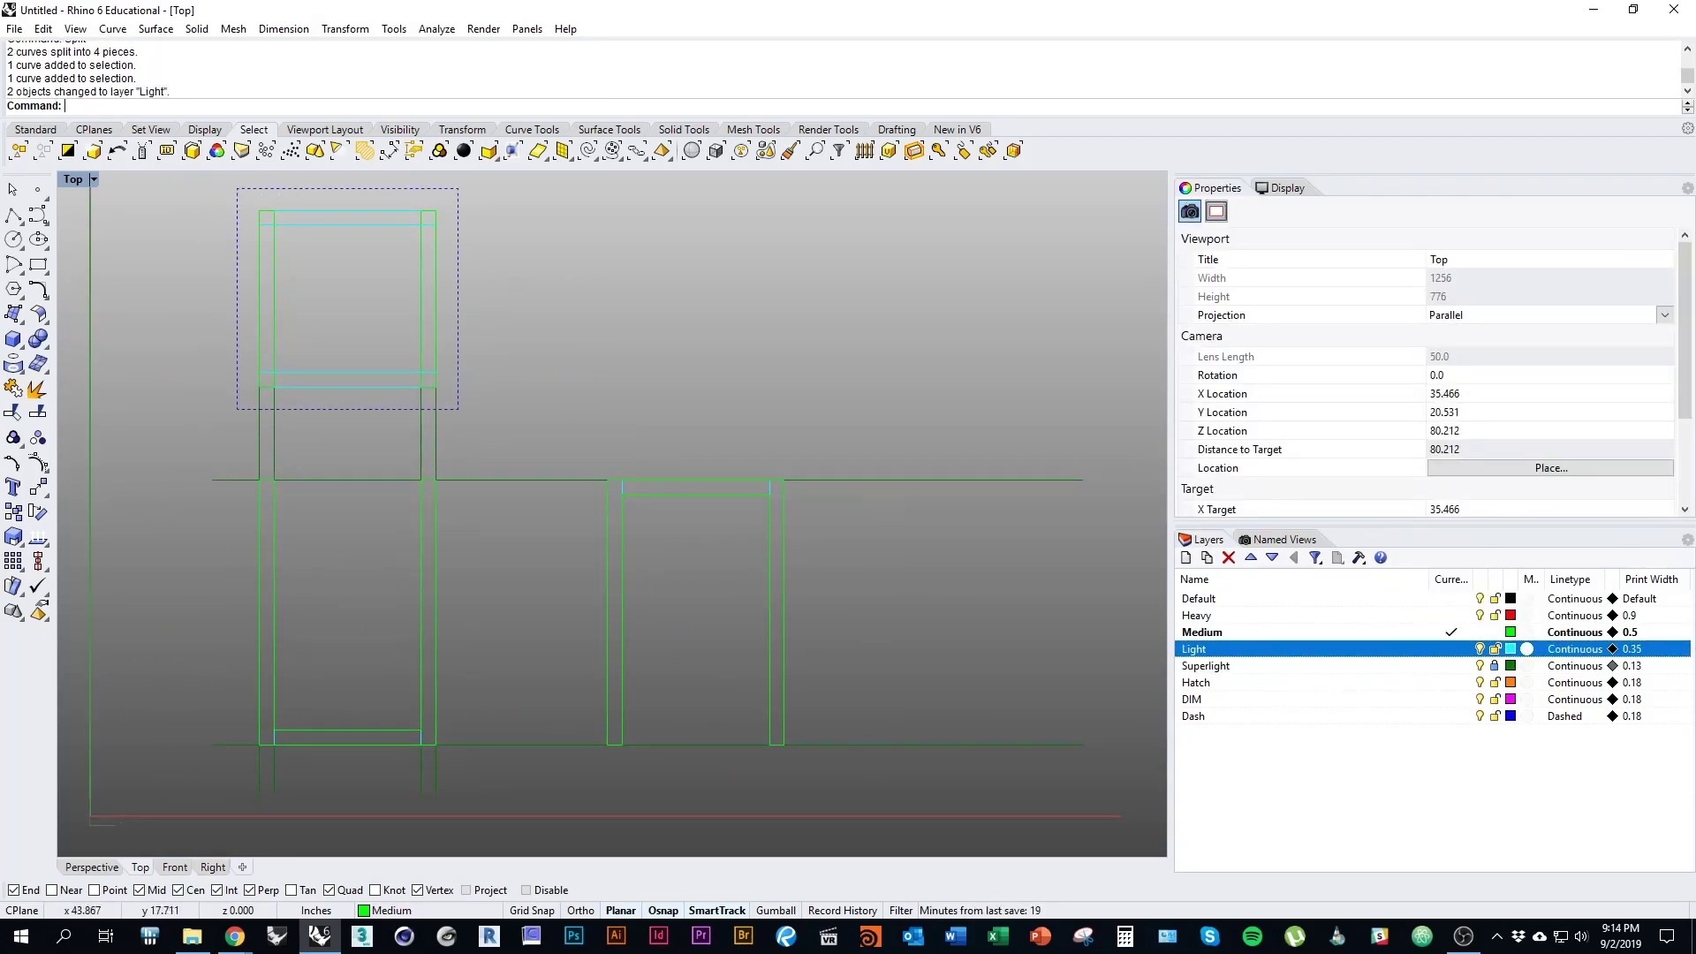
scroll(490, 494, "up", 2)
right_click_drag(656, 550, 751, 557)
key("alt+Tab")
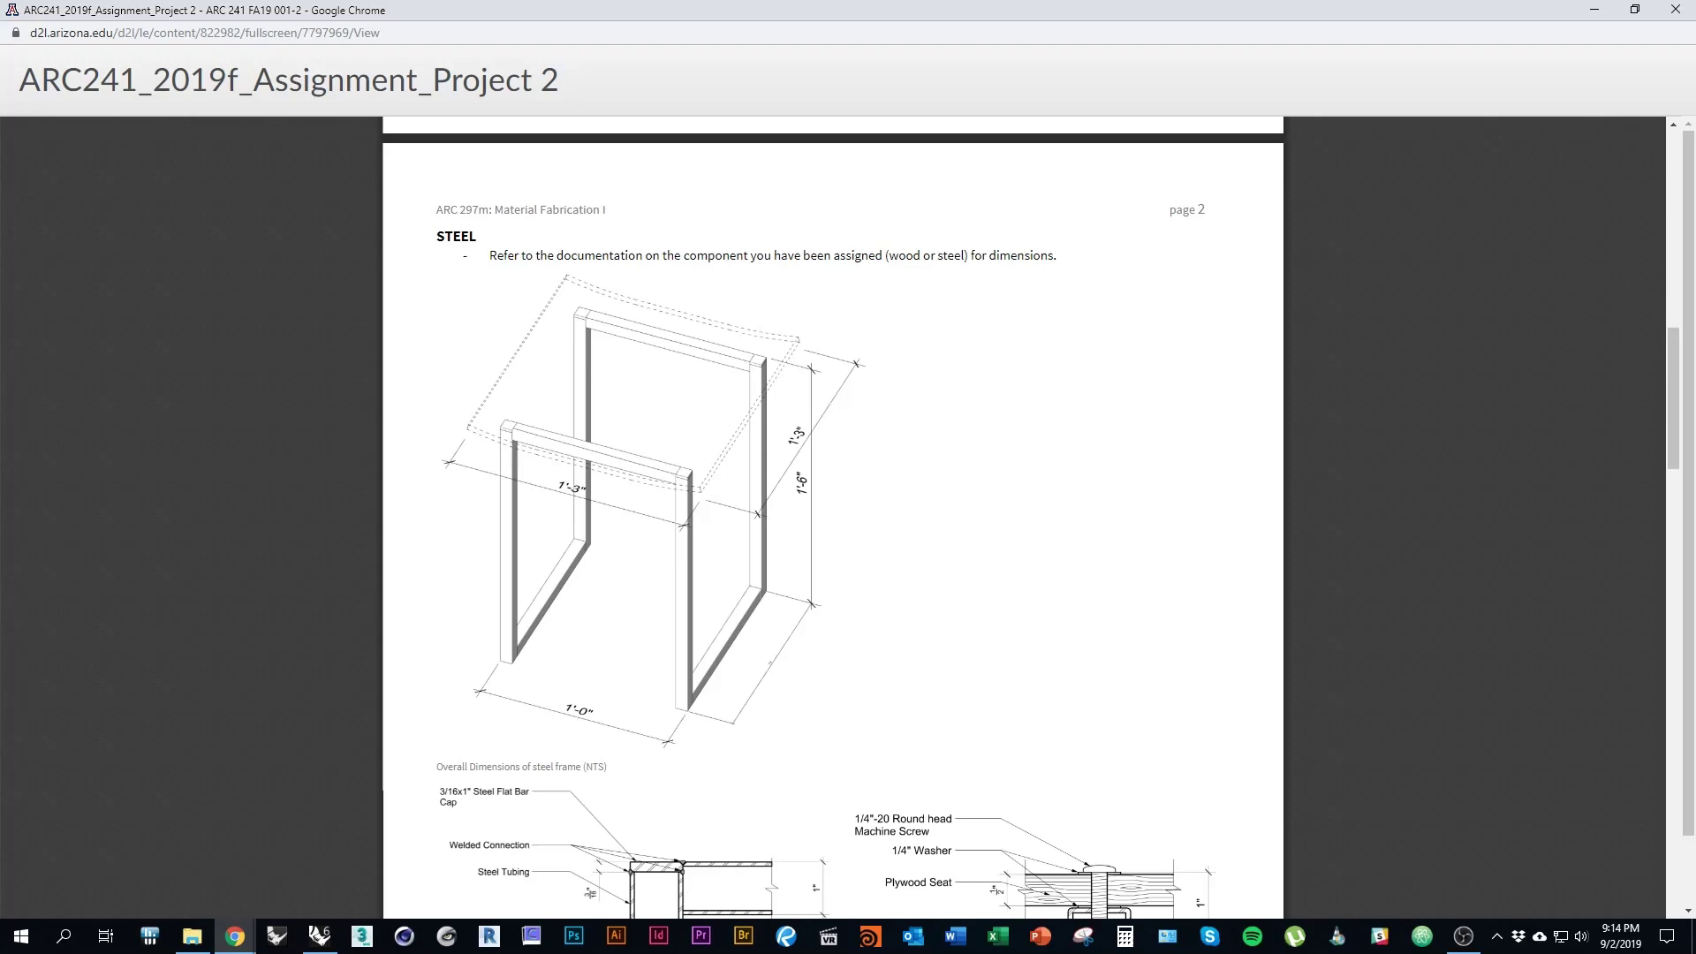
key("ctrl+plus")
scroll(831, 526, "down", 1)
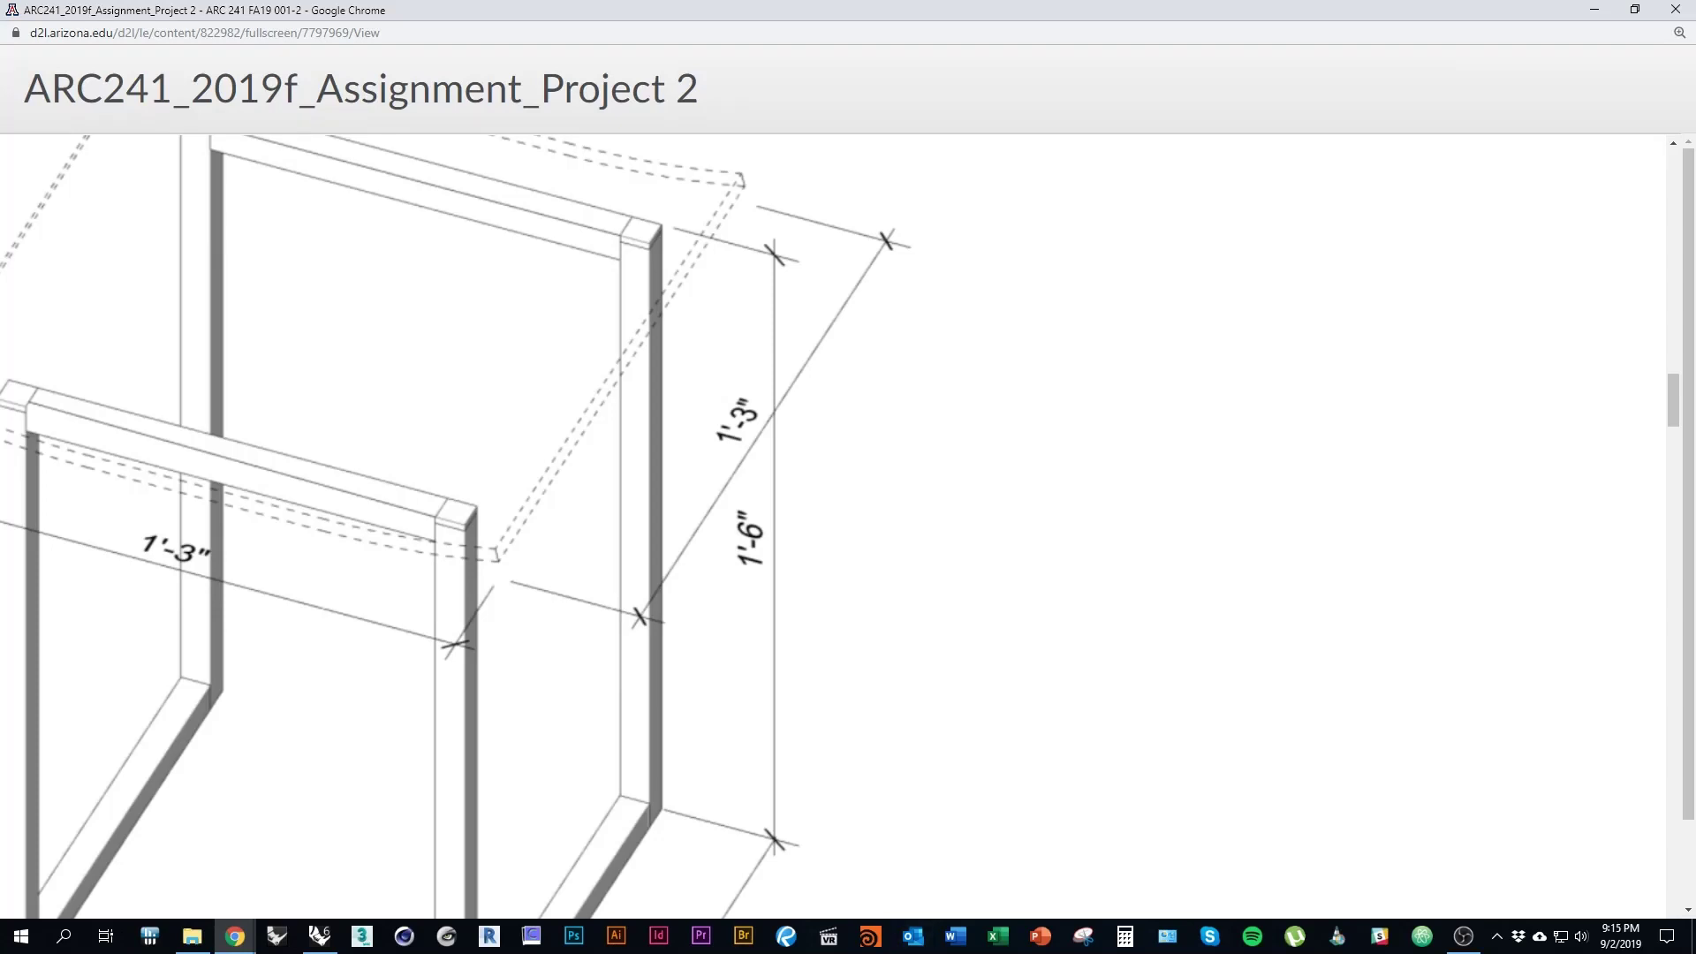
key("ctrl+0")
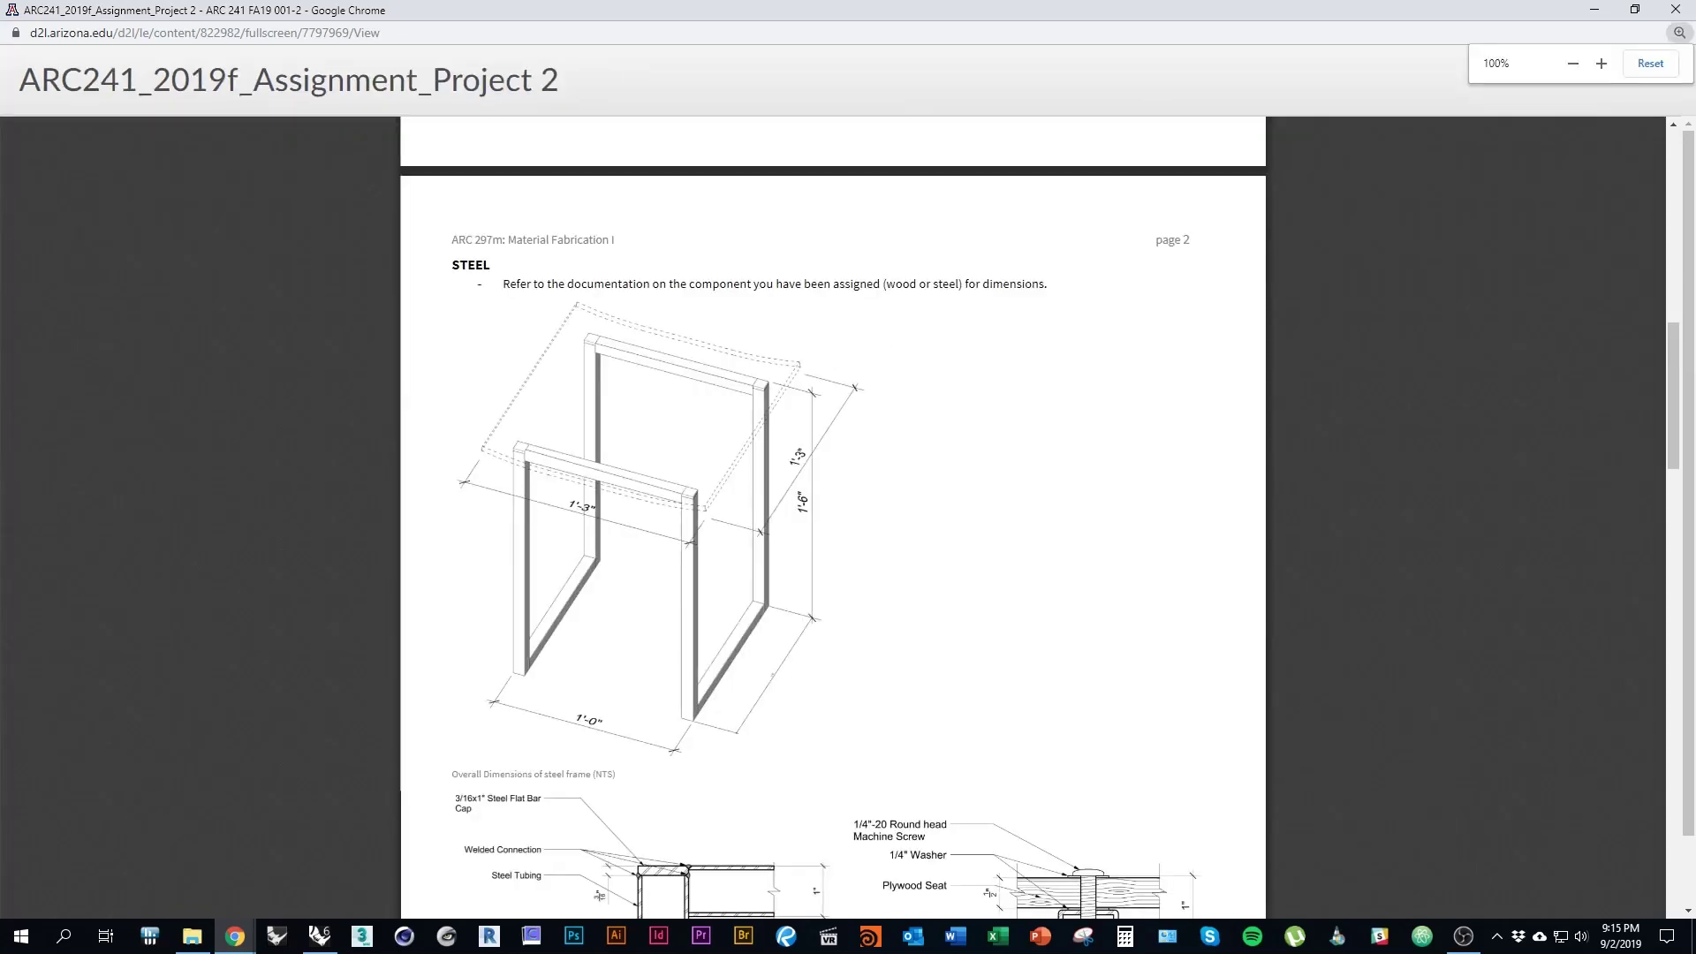
scroll(833, 517, "down", 6)
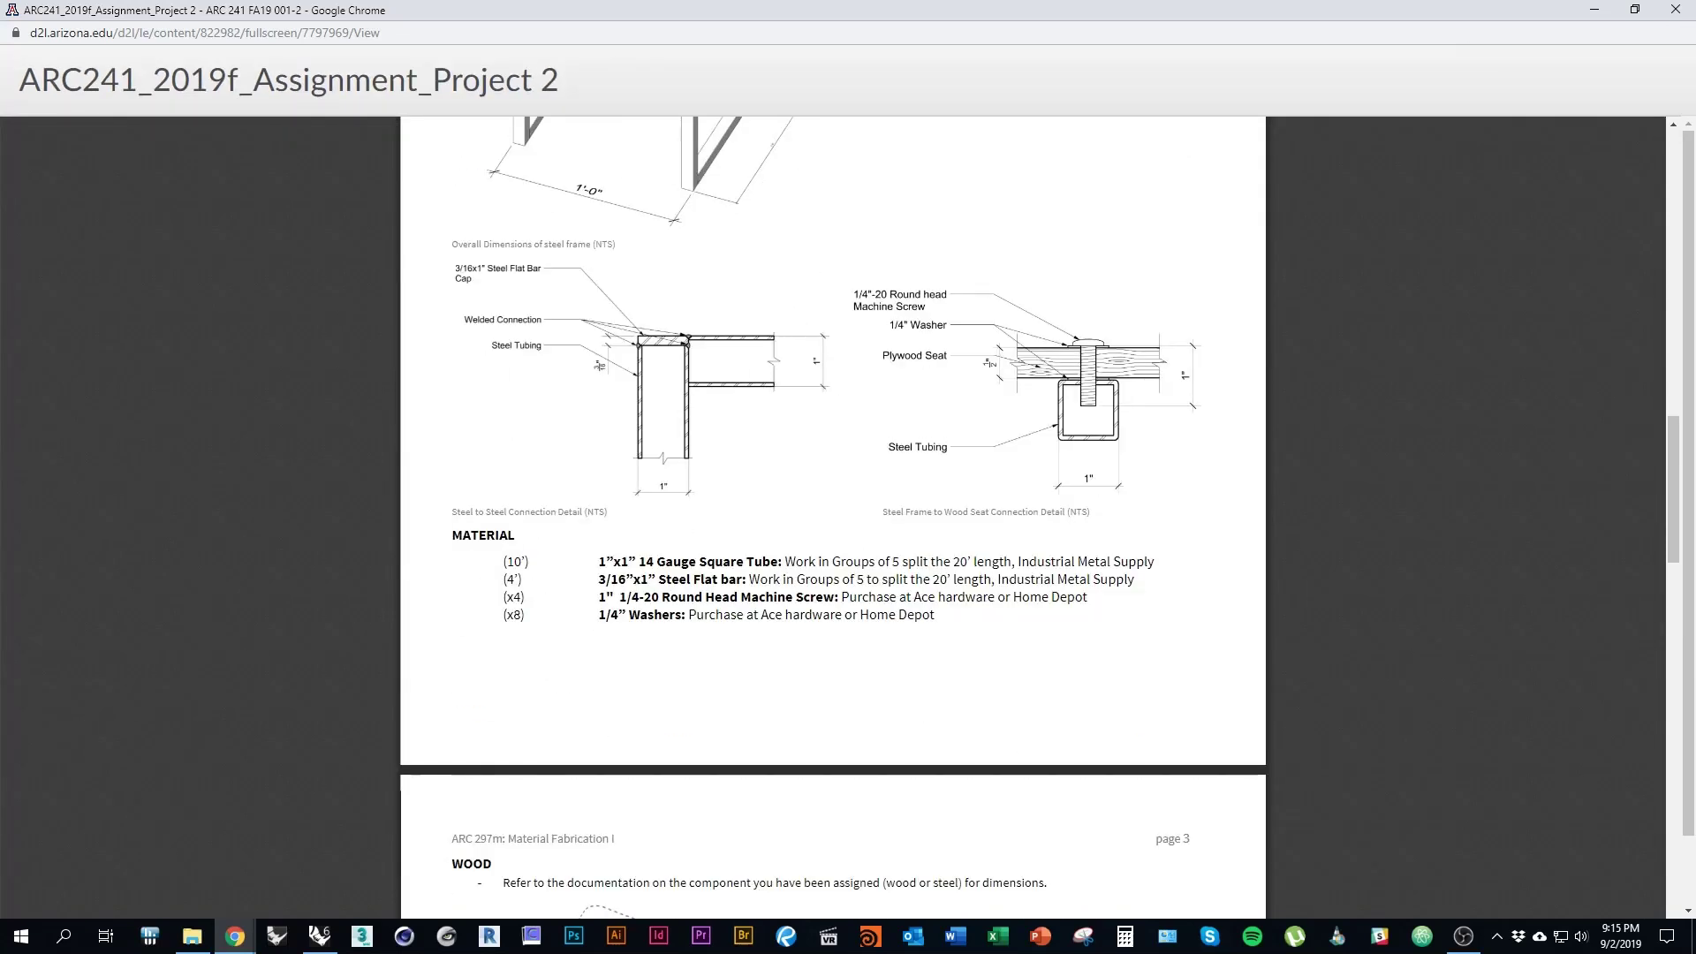
scroll(833, 517, "up", 2)
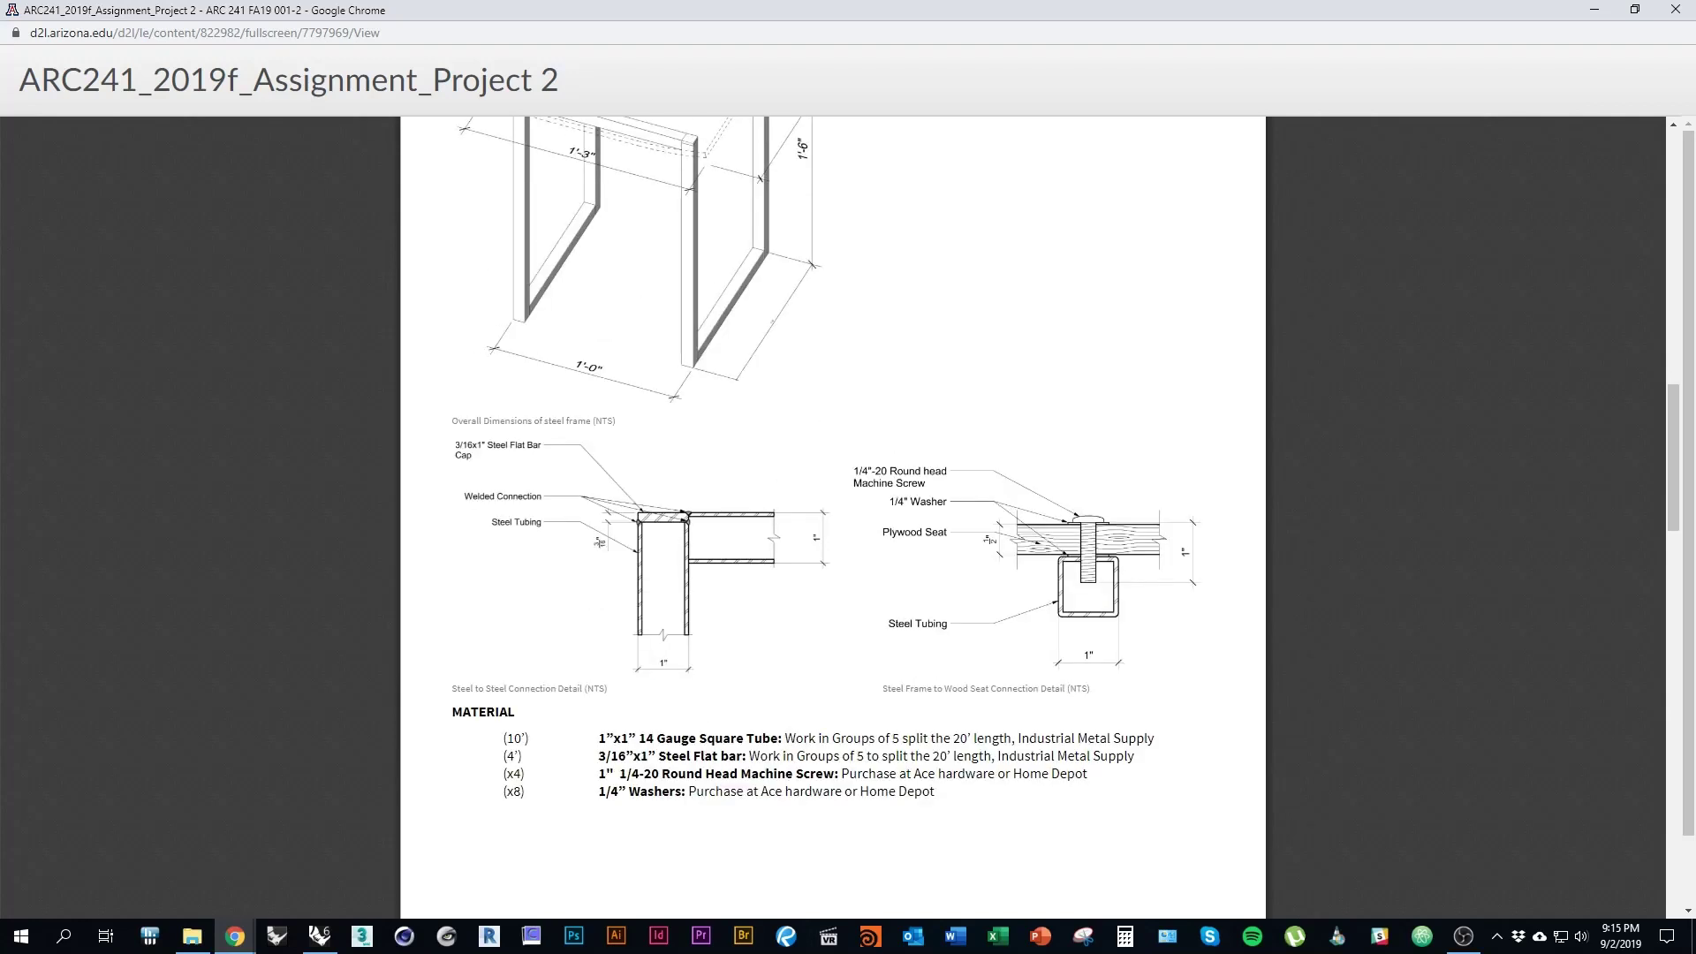
scroll(833, 517, "up", 2)
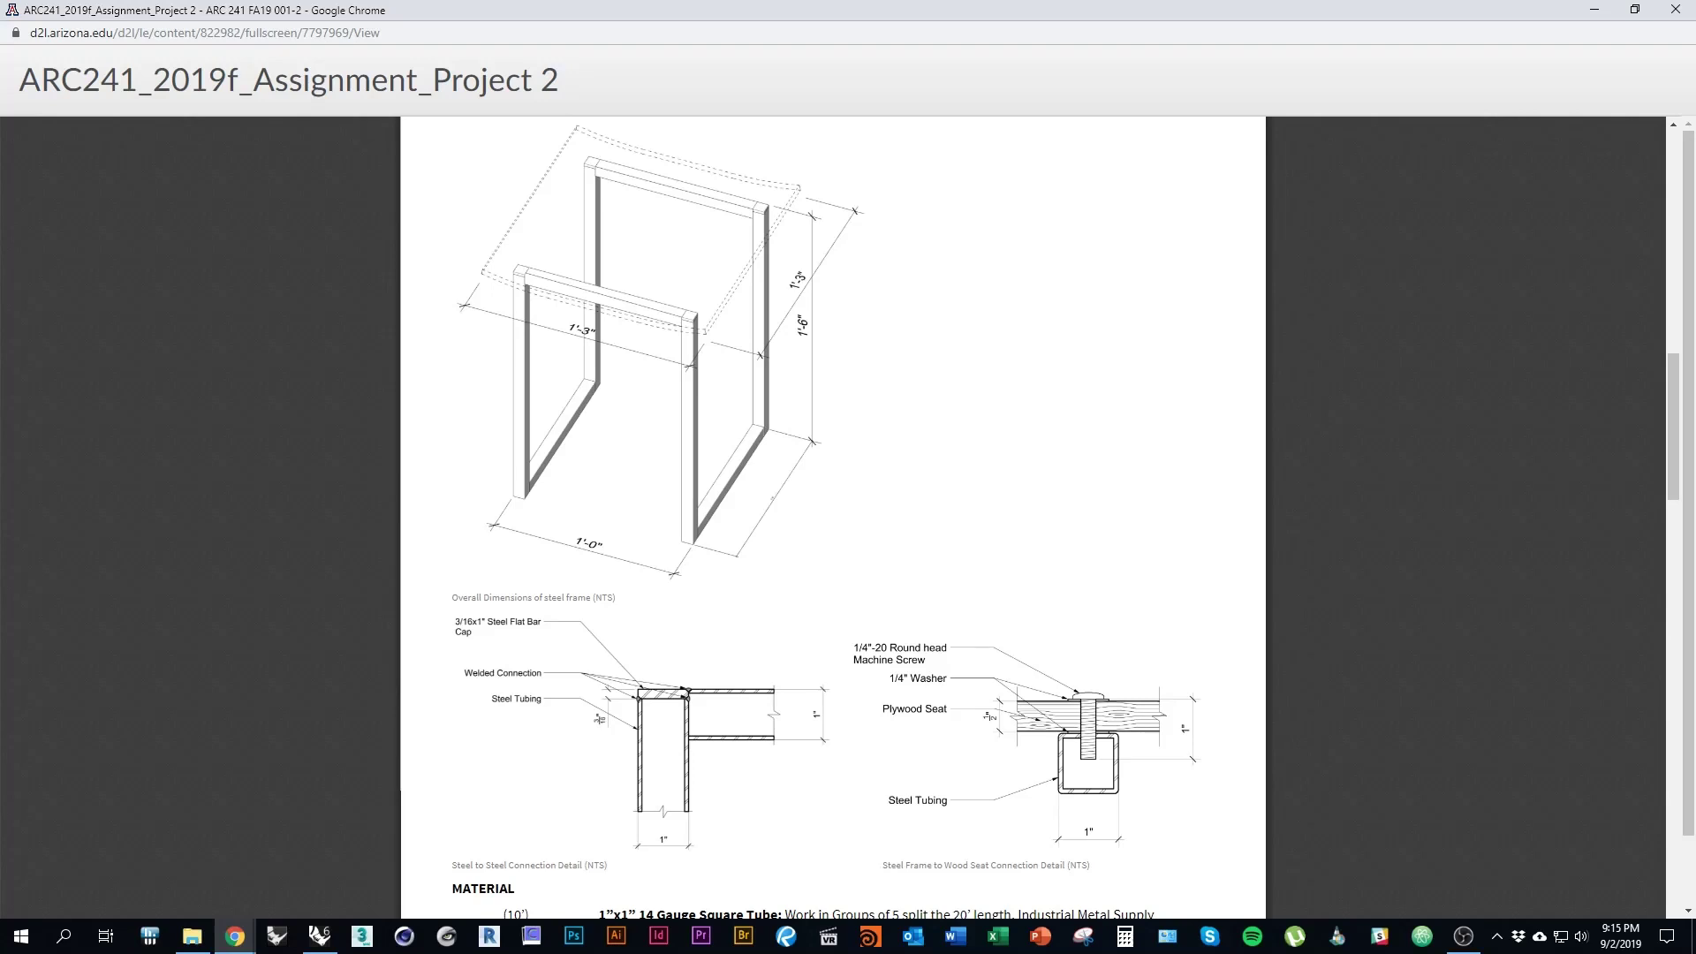
key("alt+Tab")
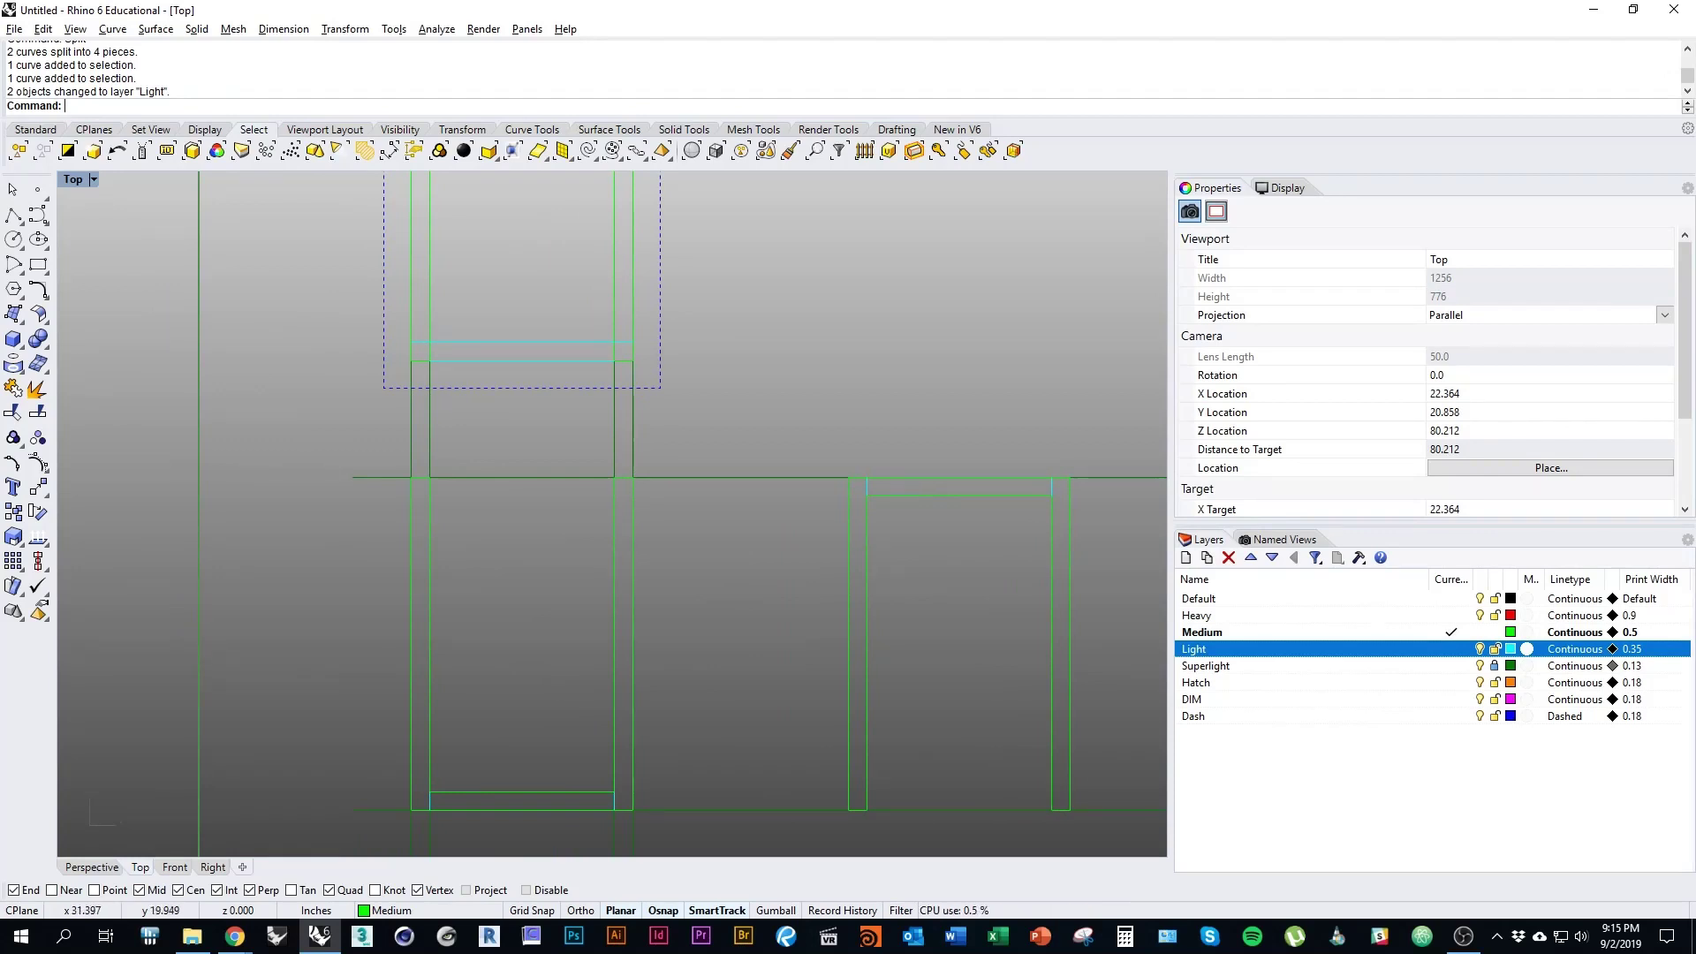
Step: Offset the top edge of the original elevation's right leg 3/16 inch downward to show the flat bar cap
right_click_drag(684, 515, 537, 497)
right_click_drag(536, 579, 747, 580)
scroll(735, 623, "up", 2)
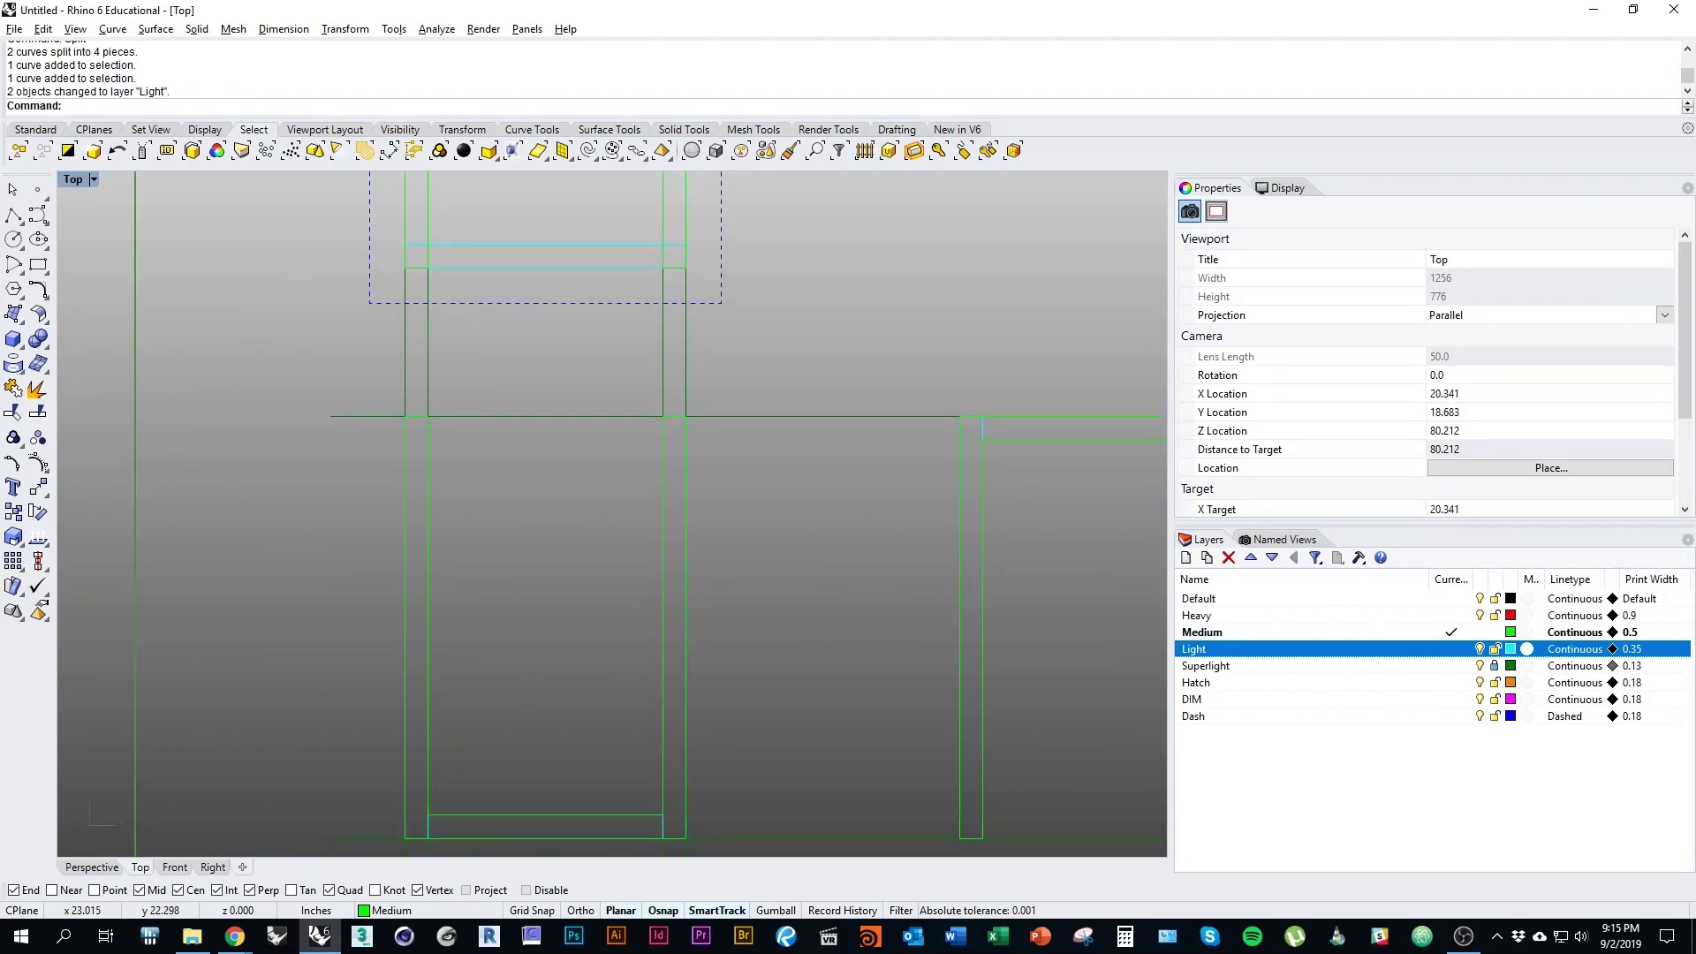
left_click(674, 416)
right_click_drag(672, 505, 745, 578)
scroll(744, 577, "up", 1)
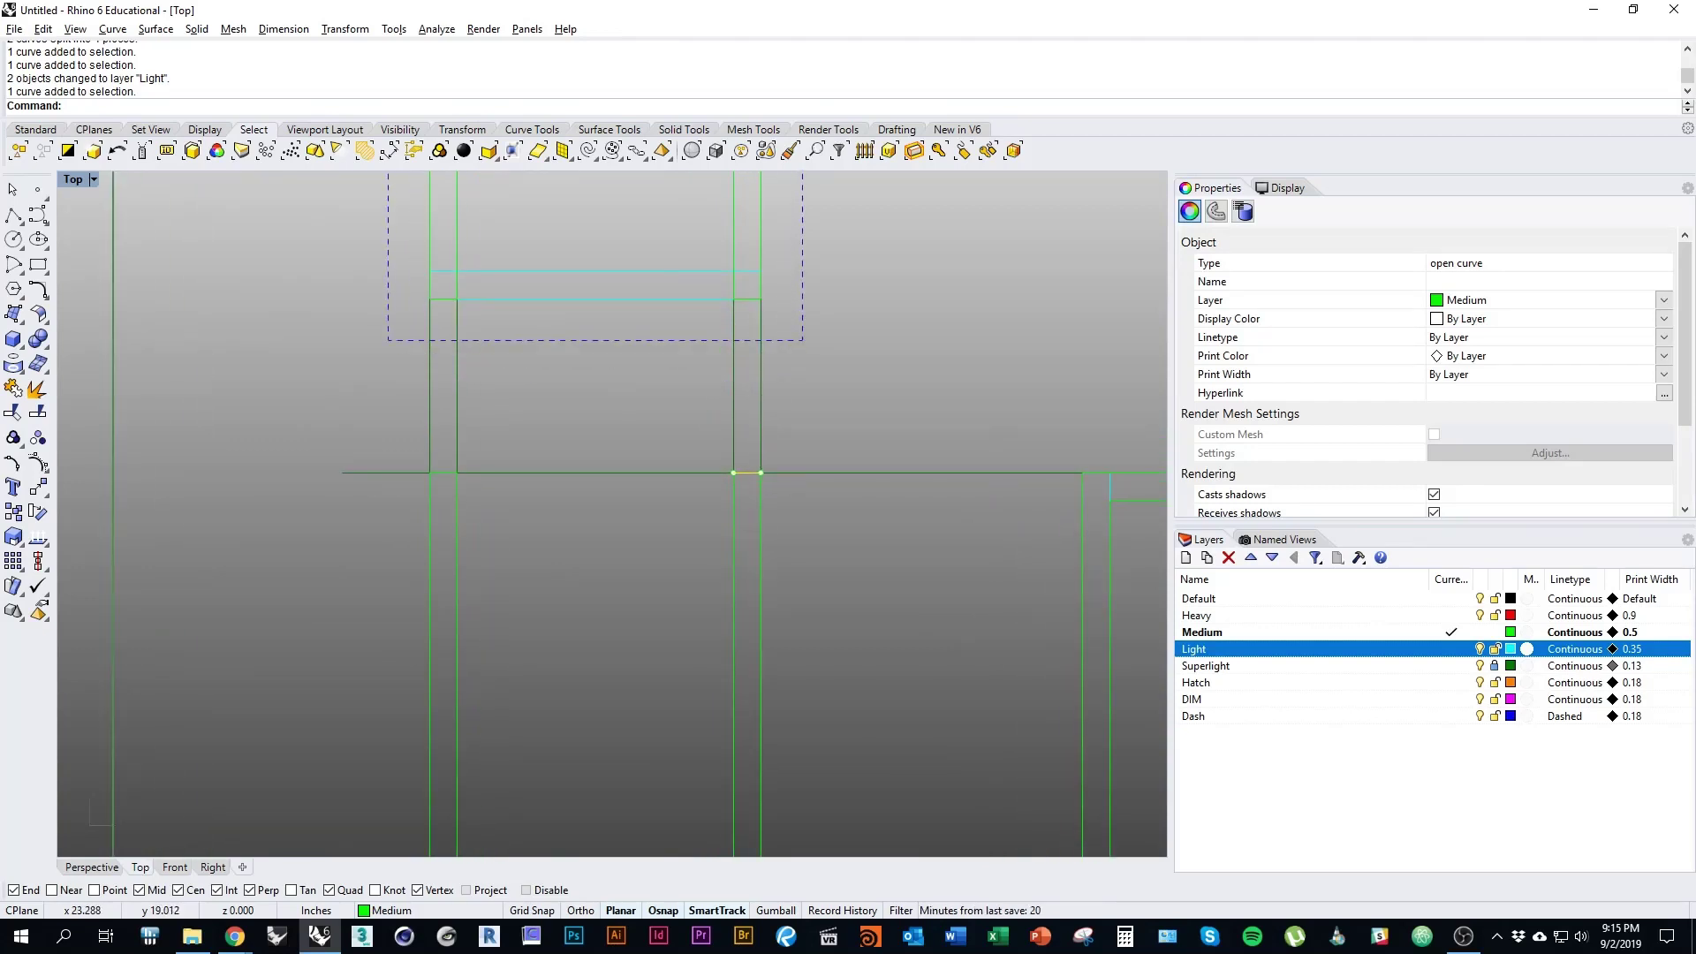
type("ffset")
key("Return")
right_click_drag(755, 577, 640, 466)
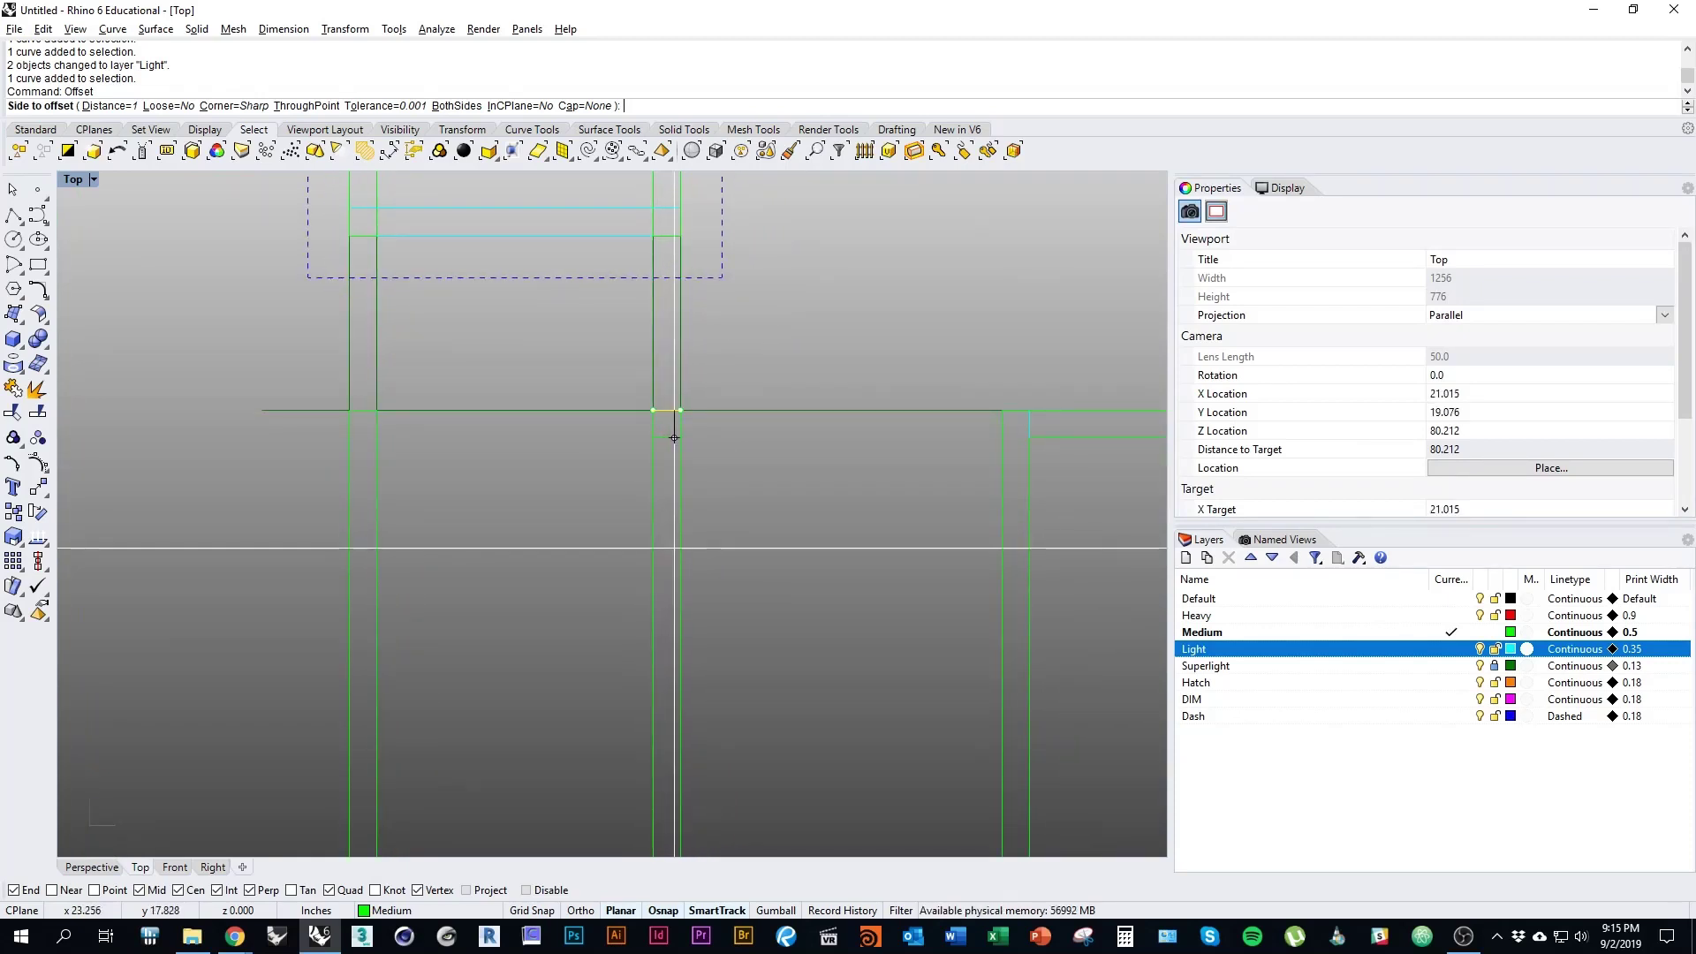
type("3/1")
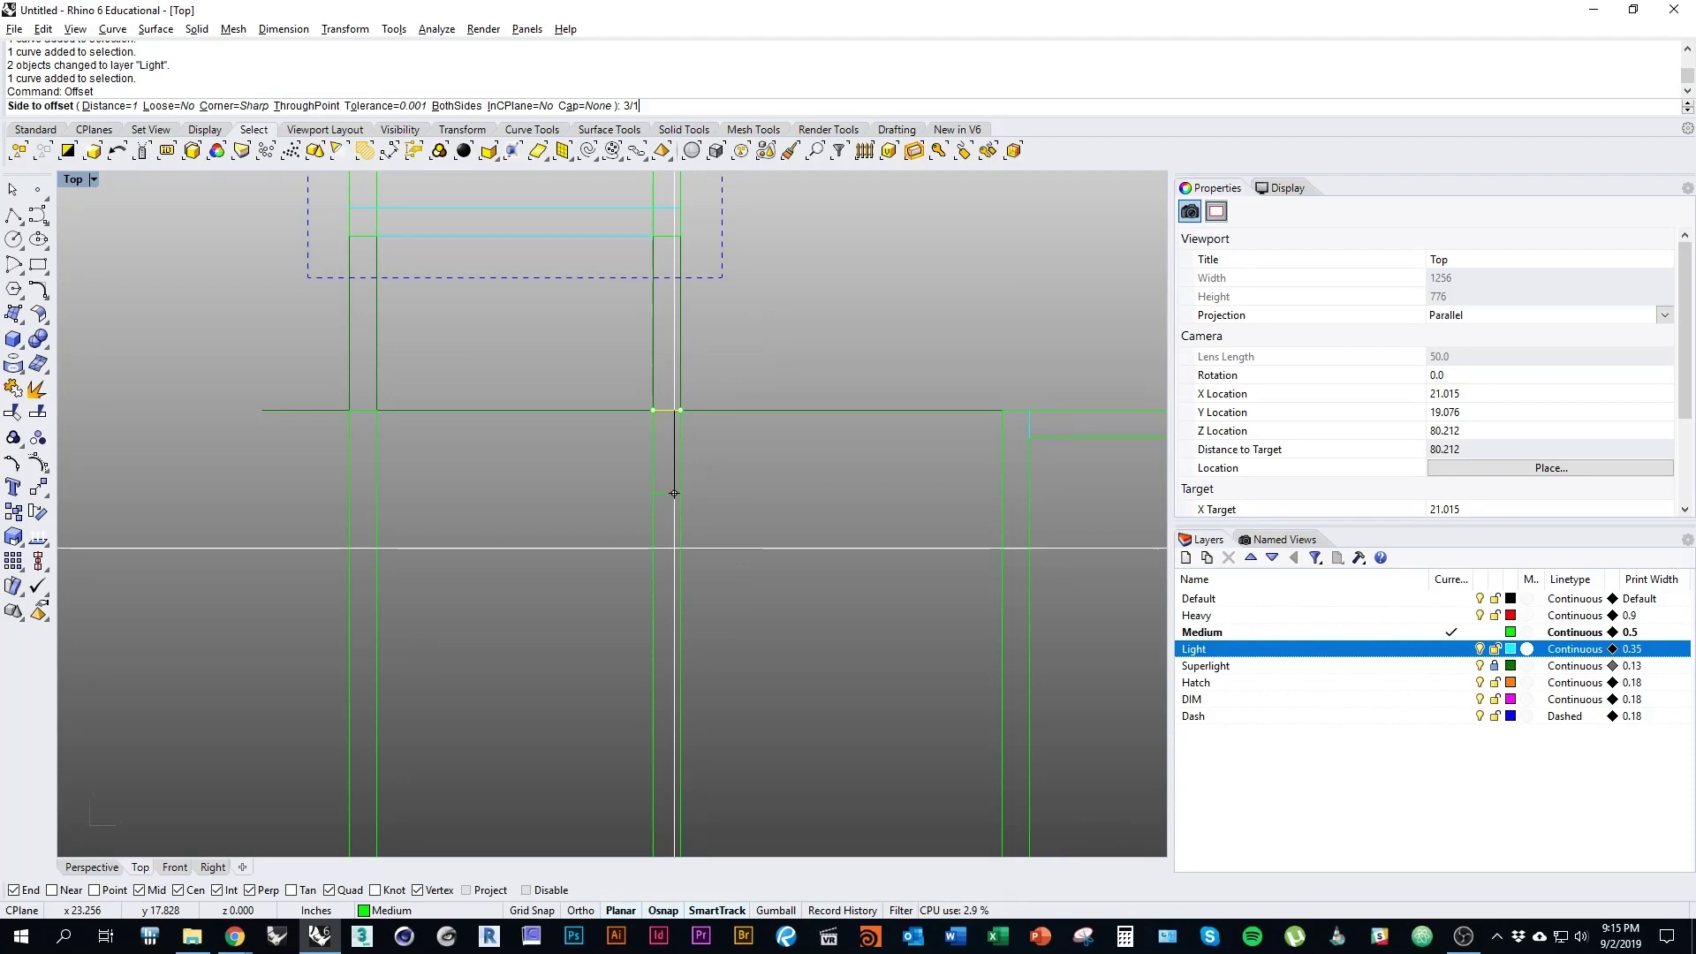
type("6")
key("Return")
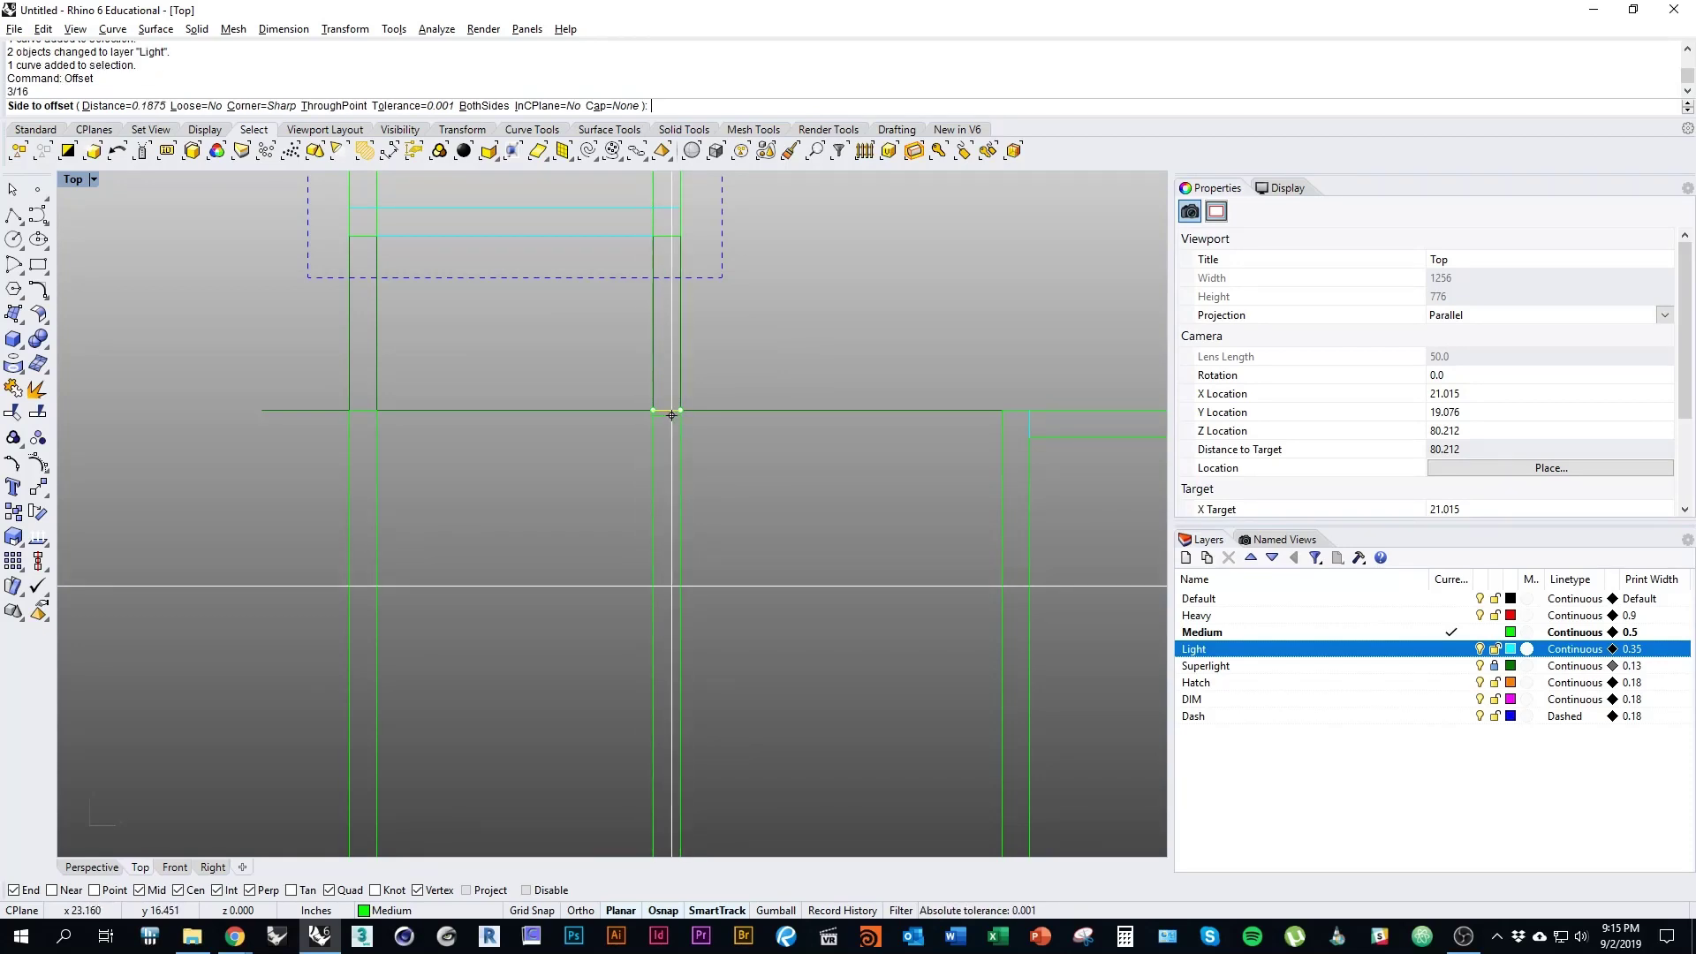
scroll(668, 411, "up", 3)
scroll(659, 565, "up", 3)
right_click_drag(667, 508, 1113, 576)
left_click(663, 565)
Step: Offset the top edge of the original elevation's left leg downward by the same 3/16-inch cap thickness
left_click(447, 369)
right_click(449, 376)
left_click(451, 387)
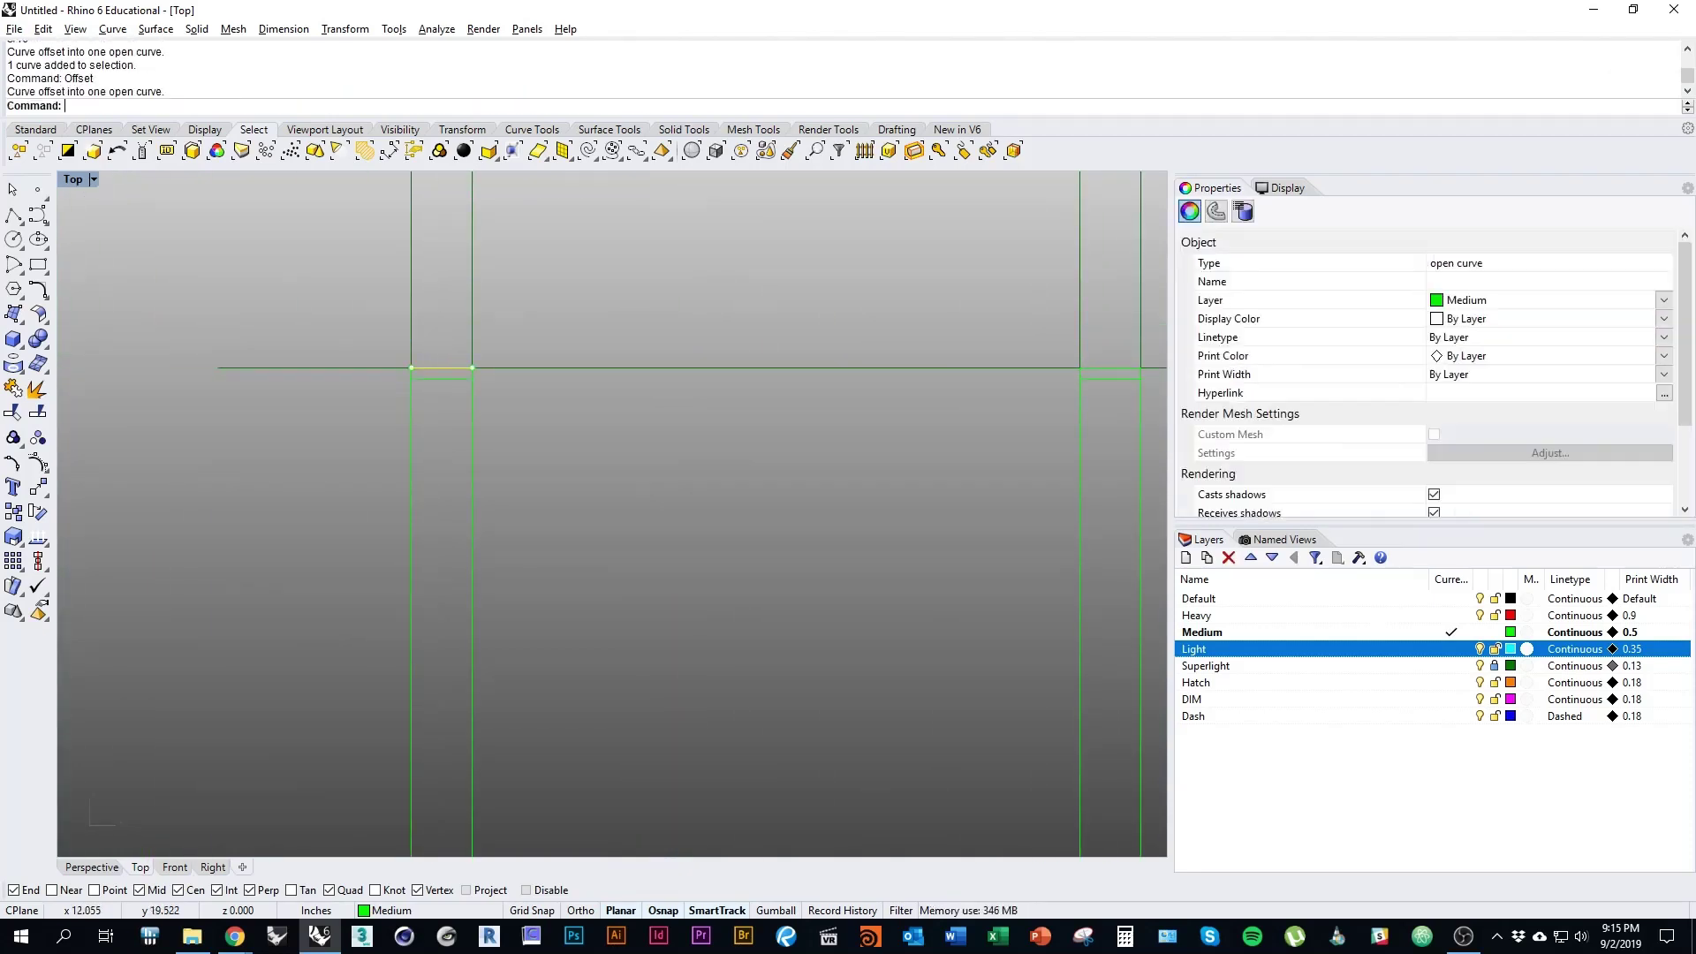
Step: Change the two offset cap lines on the original elevation's legs to the Light layer
right_click_drag(450, 387, 131, 399)
key("Escape")
left_click(334, 389)
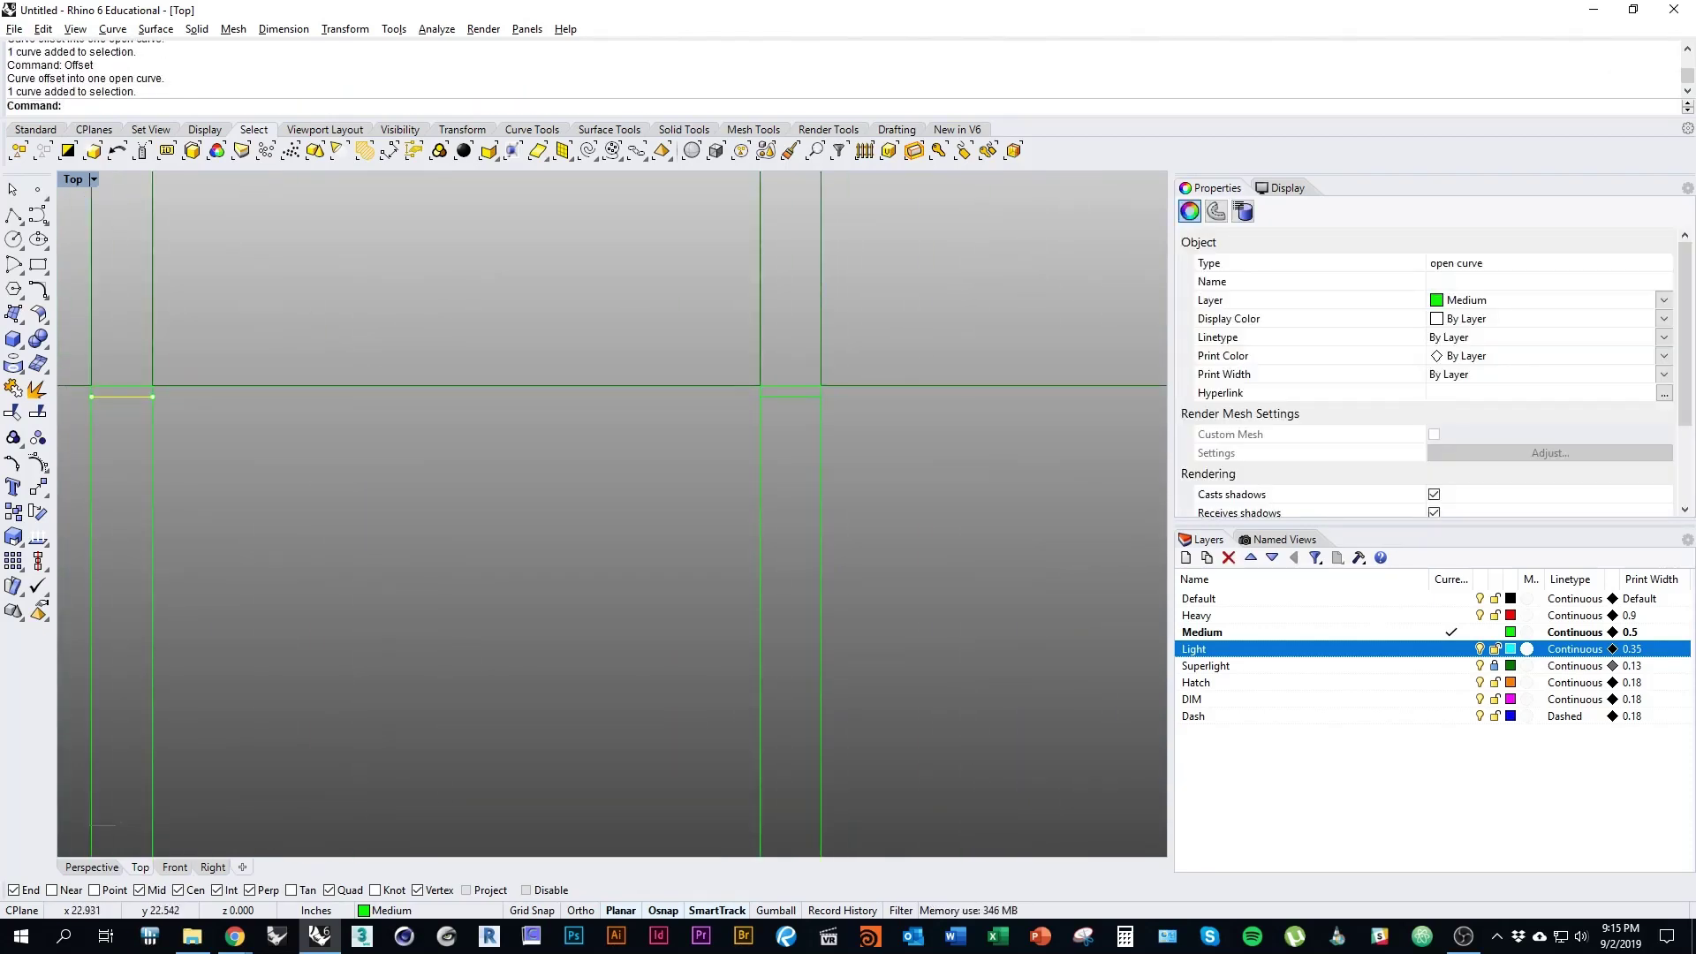
left_click(788, 397, "shift")
right_click_drag(788, 398, 870, 379)
scroll(680, 399, "down", 3)
right_click(1428, 649)
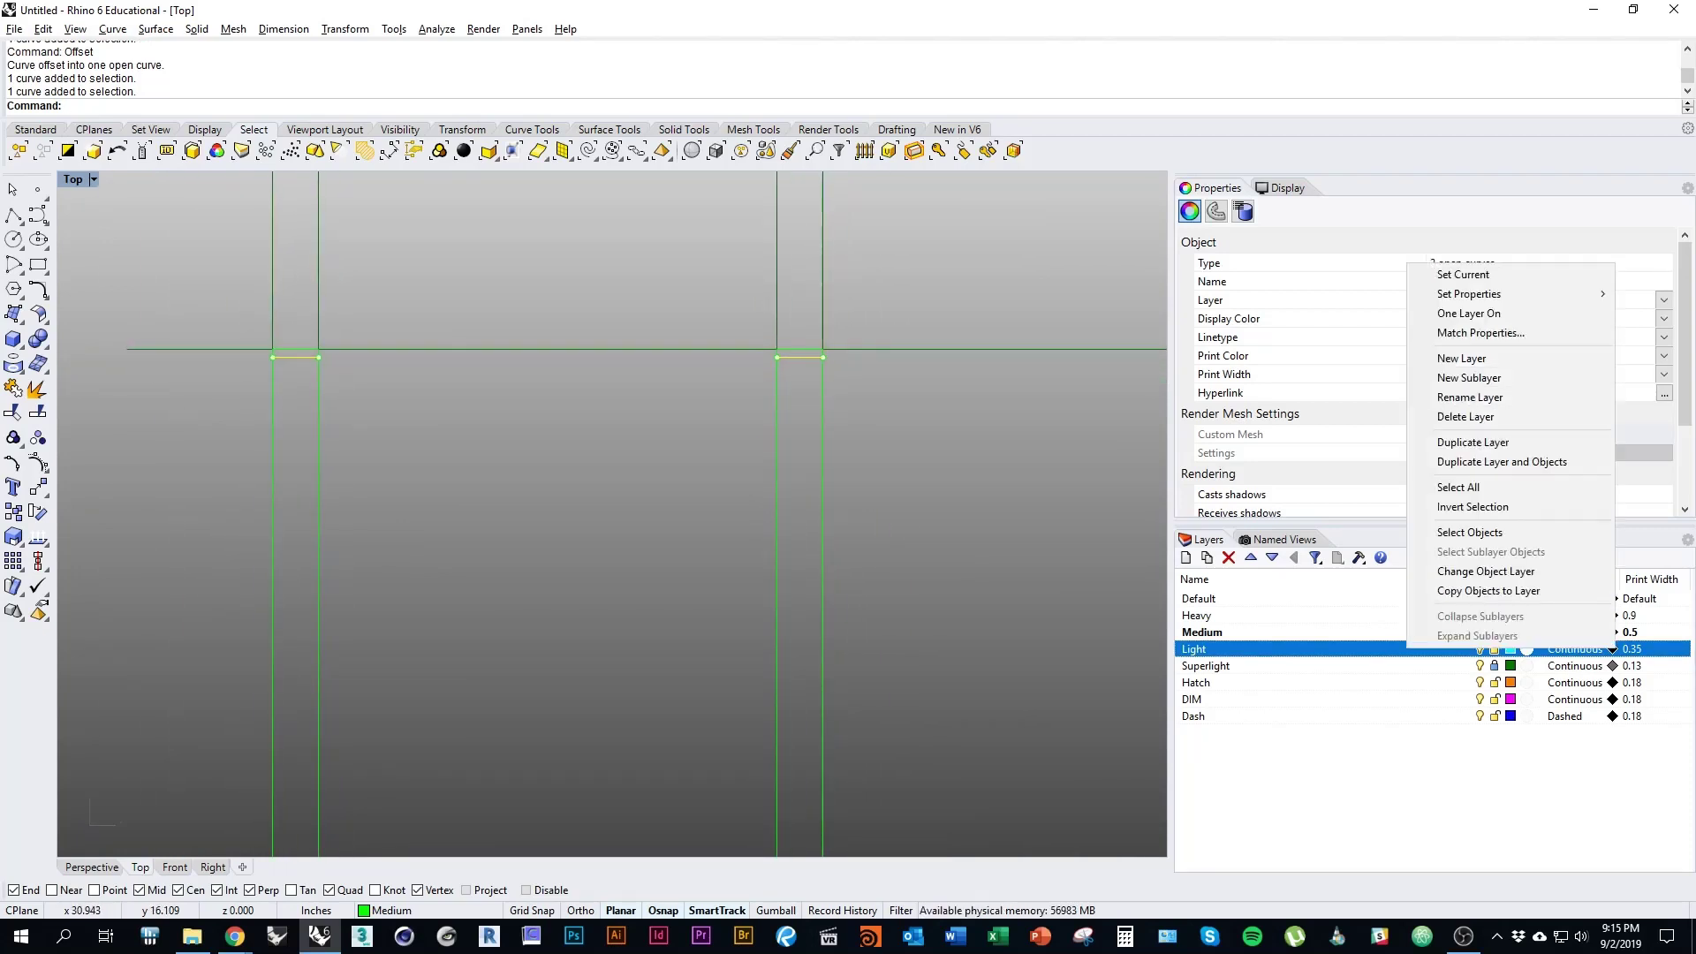
left_click(1484, 573)
key("Escape")
Step: Make Light the current layer and offset the top edge of the second elevation's left leg 0.1875 inch downward
scroll(750, 599, "down", 5)
right_click_drag(750, 599, 186, 614)
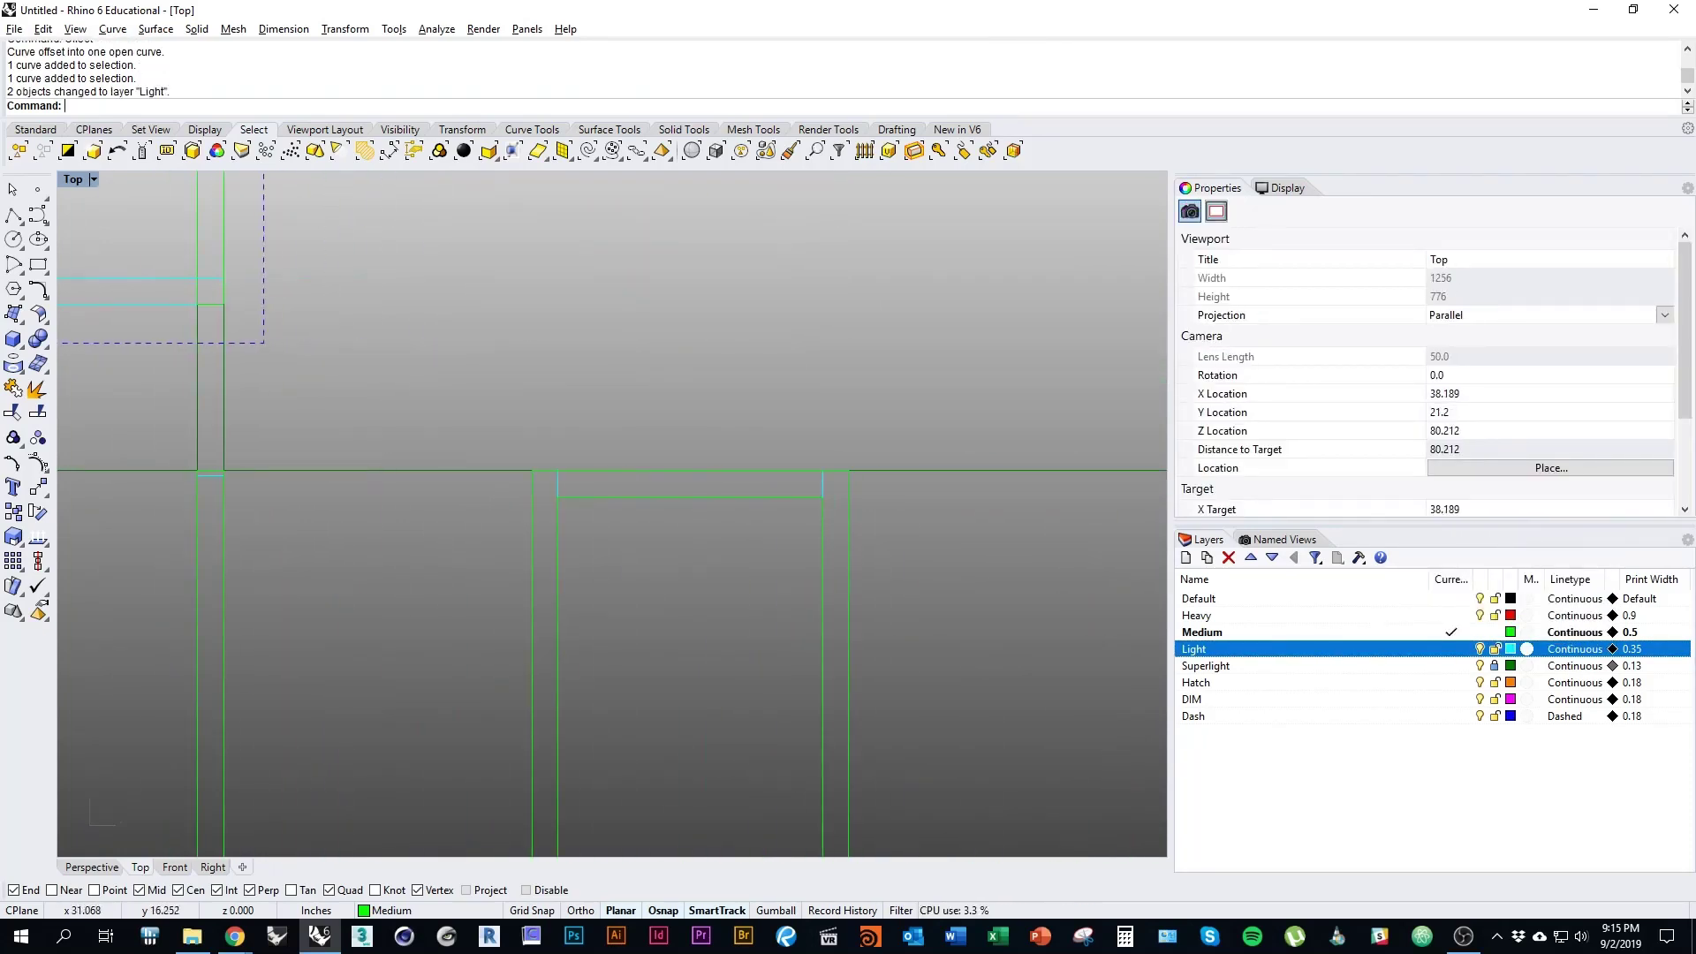
scroll(623, 590, "up", 2)
left_click(1451, 648)
right_click_drag(574, 495, 665, 502)
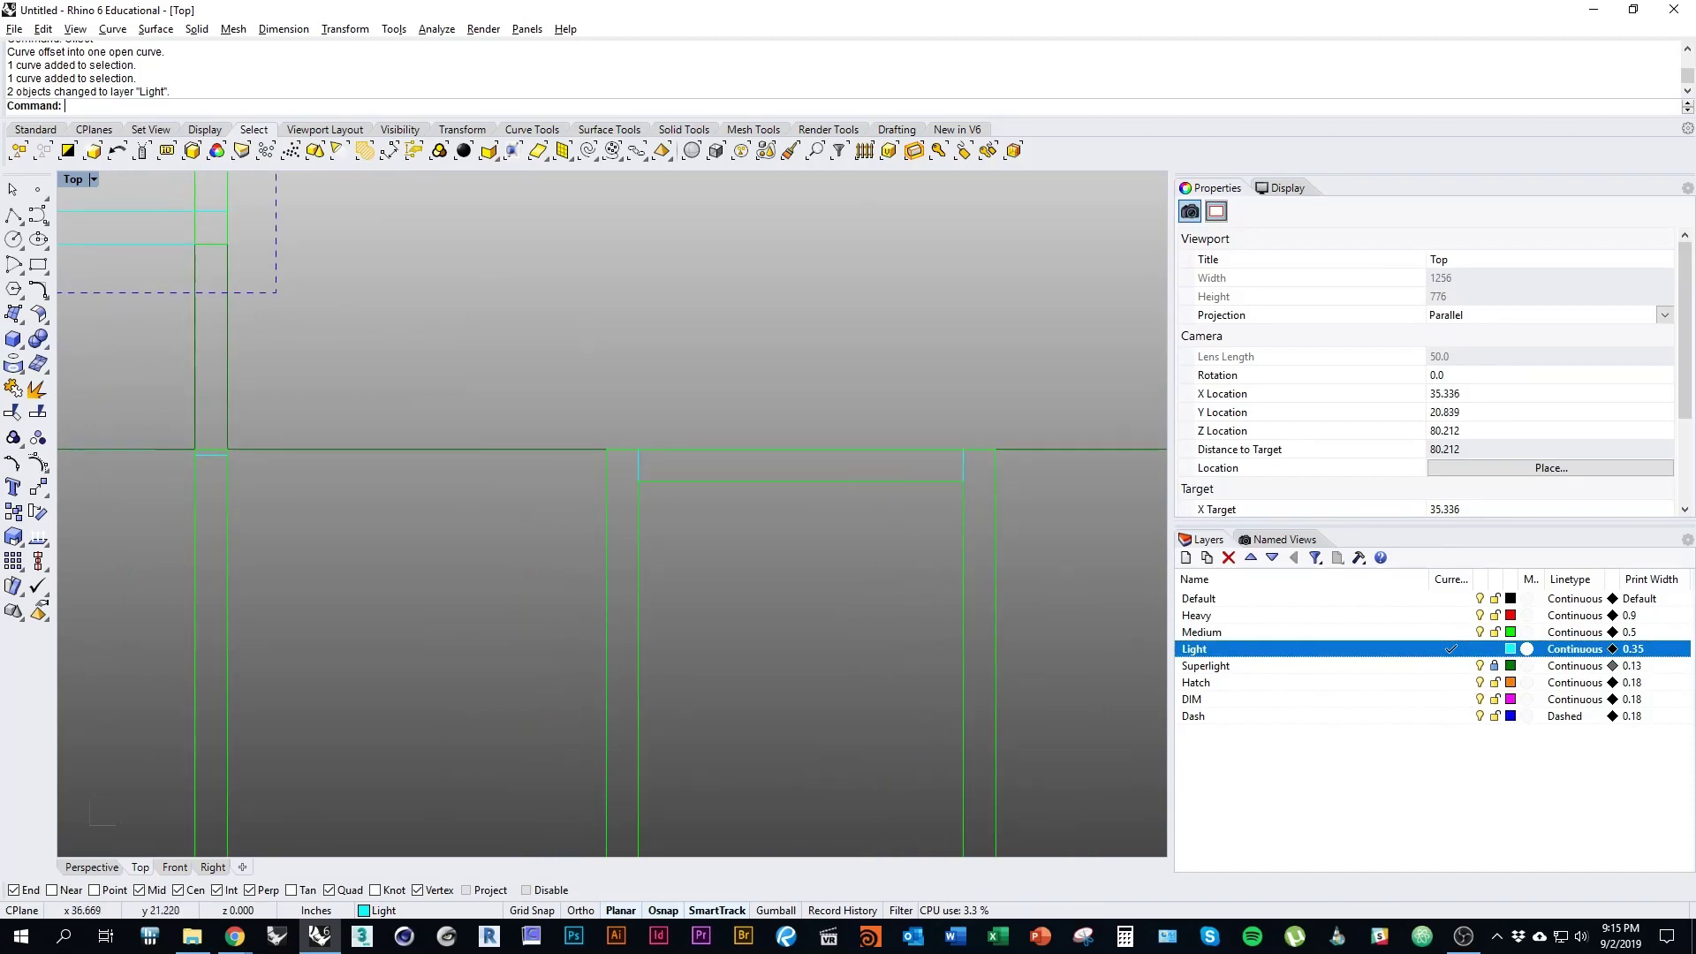
left_click(621, 449)
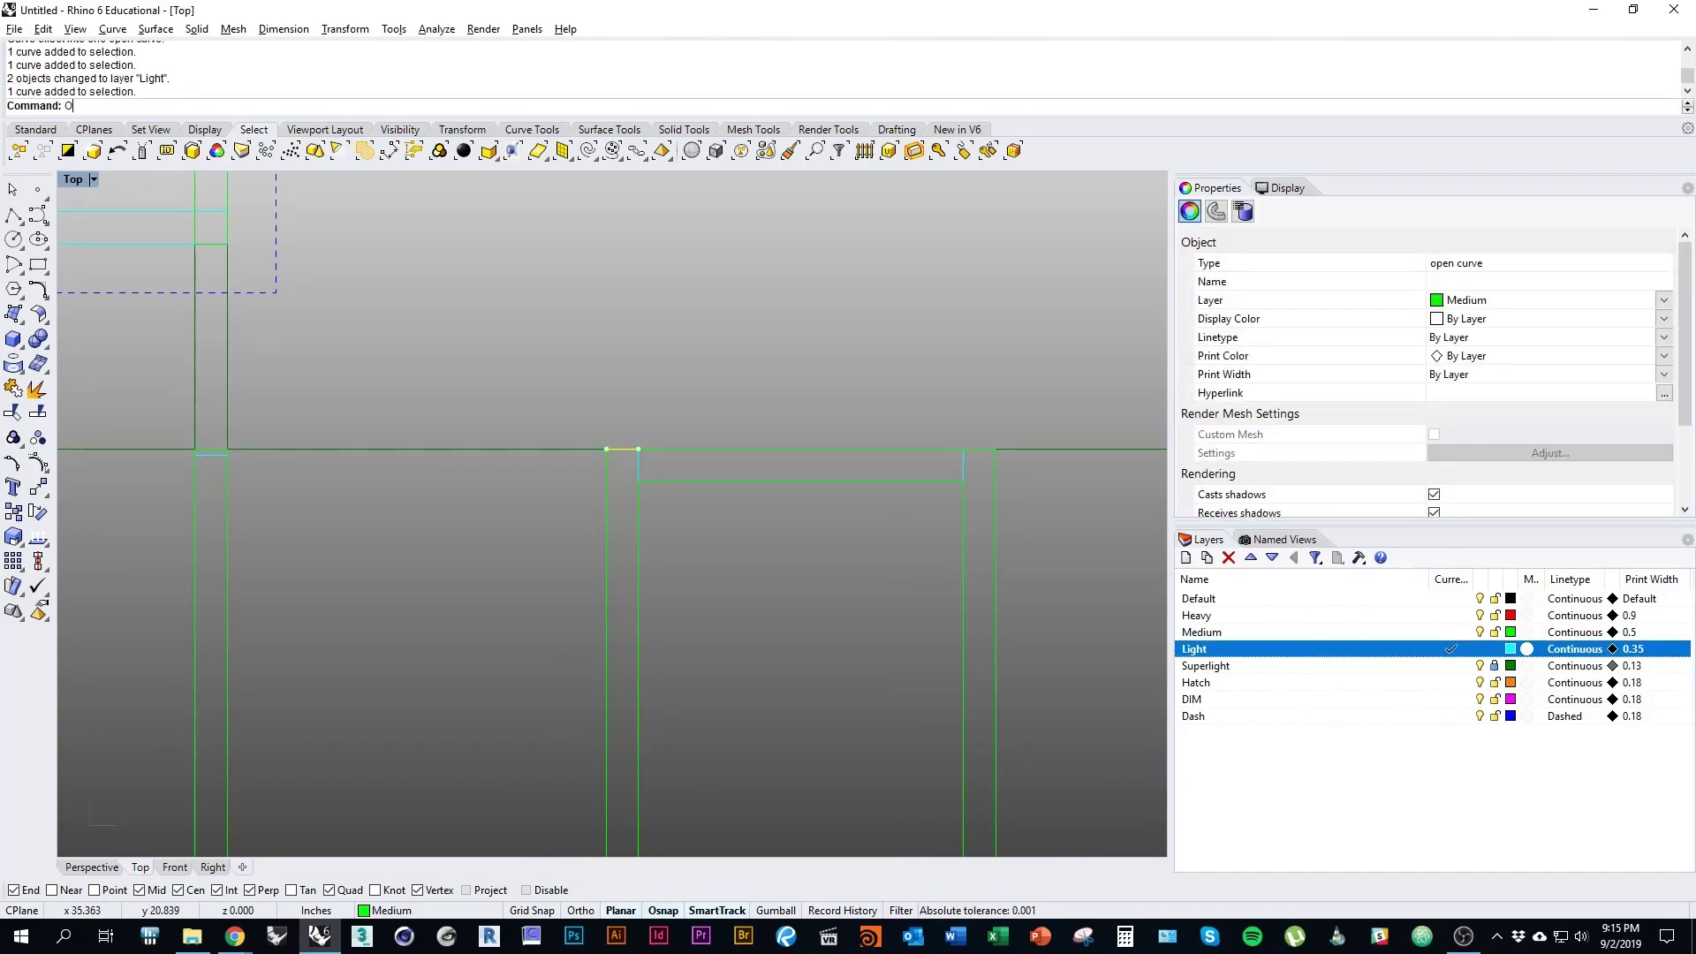
type("ffset")
key("Return")
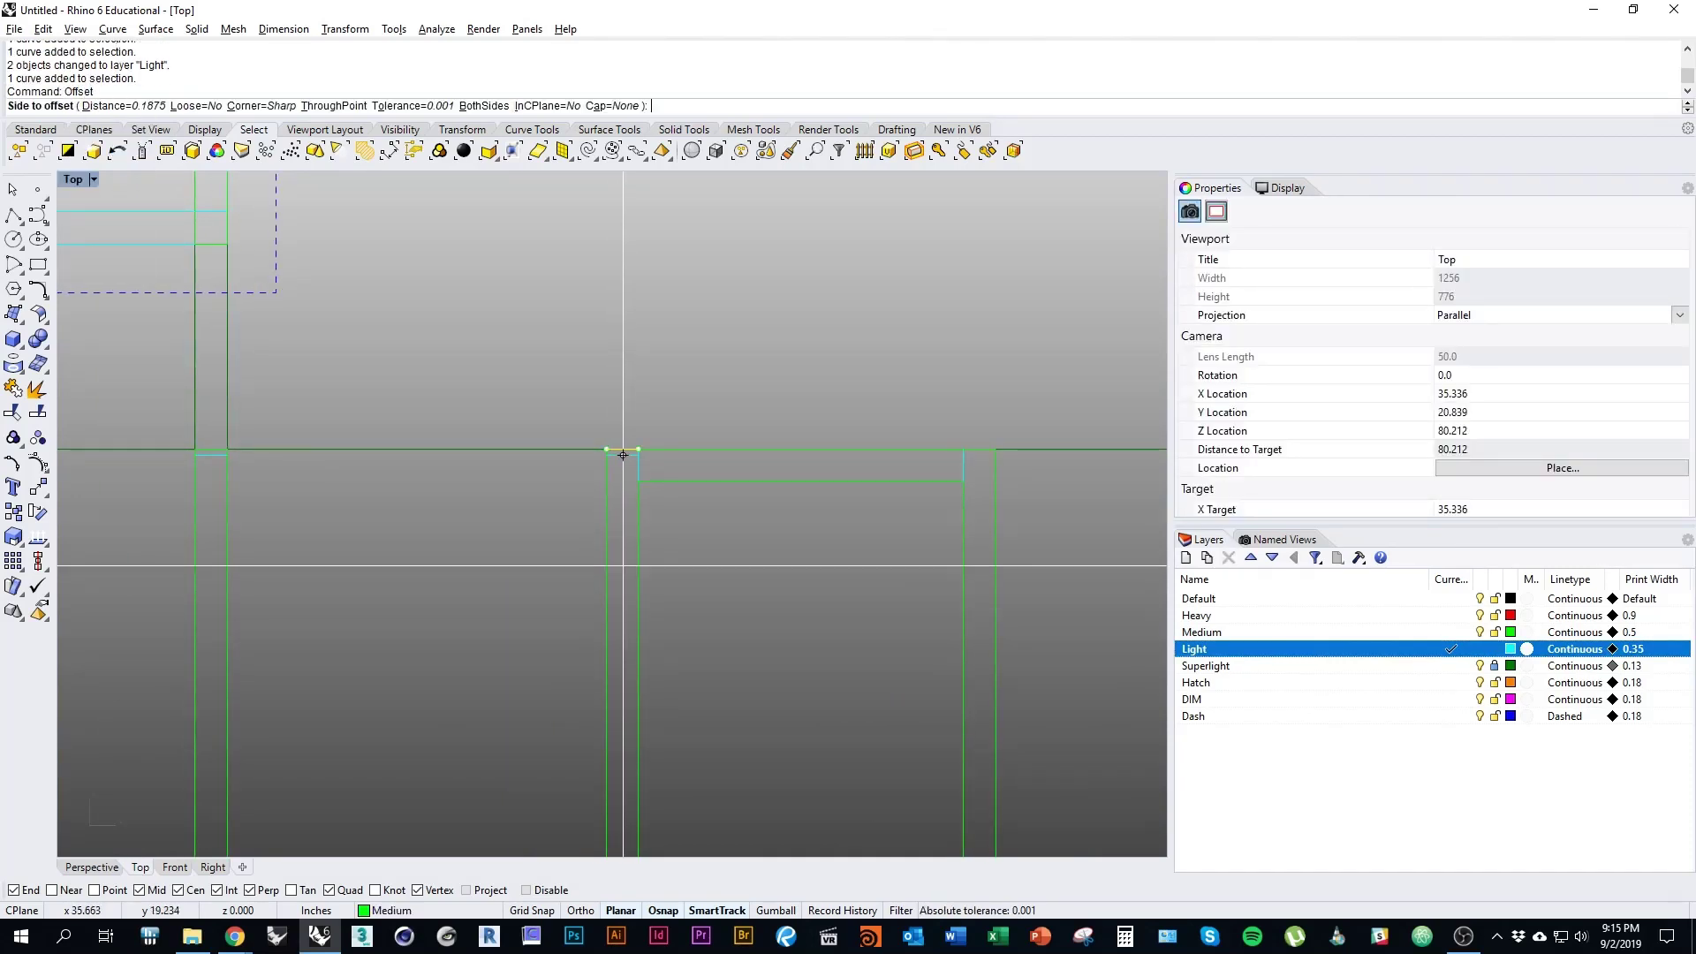
left_click(622, 566)
Step: Offset the top edge of the second elevation's right leg downward by the same 0.1875-inch cap thickness
left_click(979, 449)
right_click(984, 579)
left_click(979, 697)
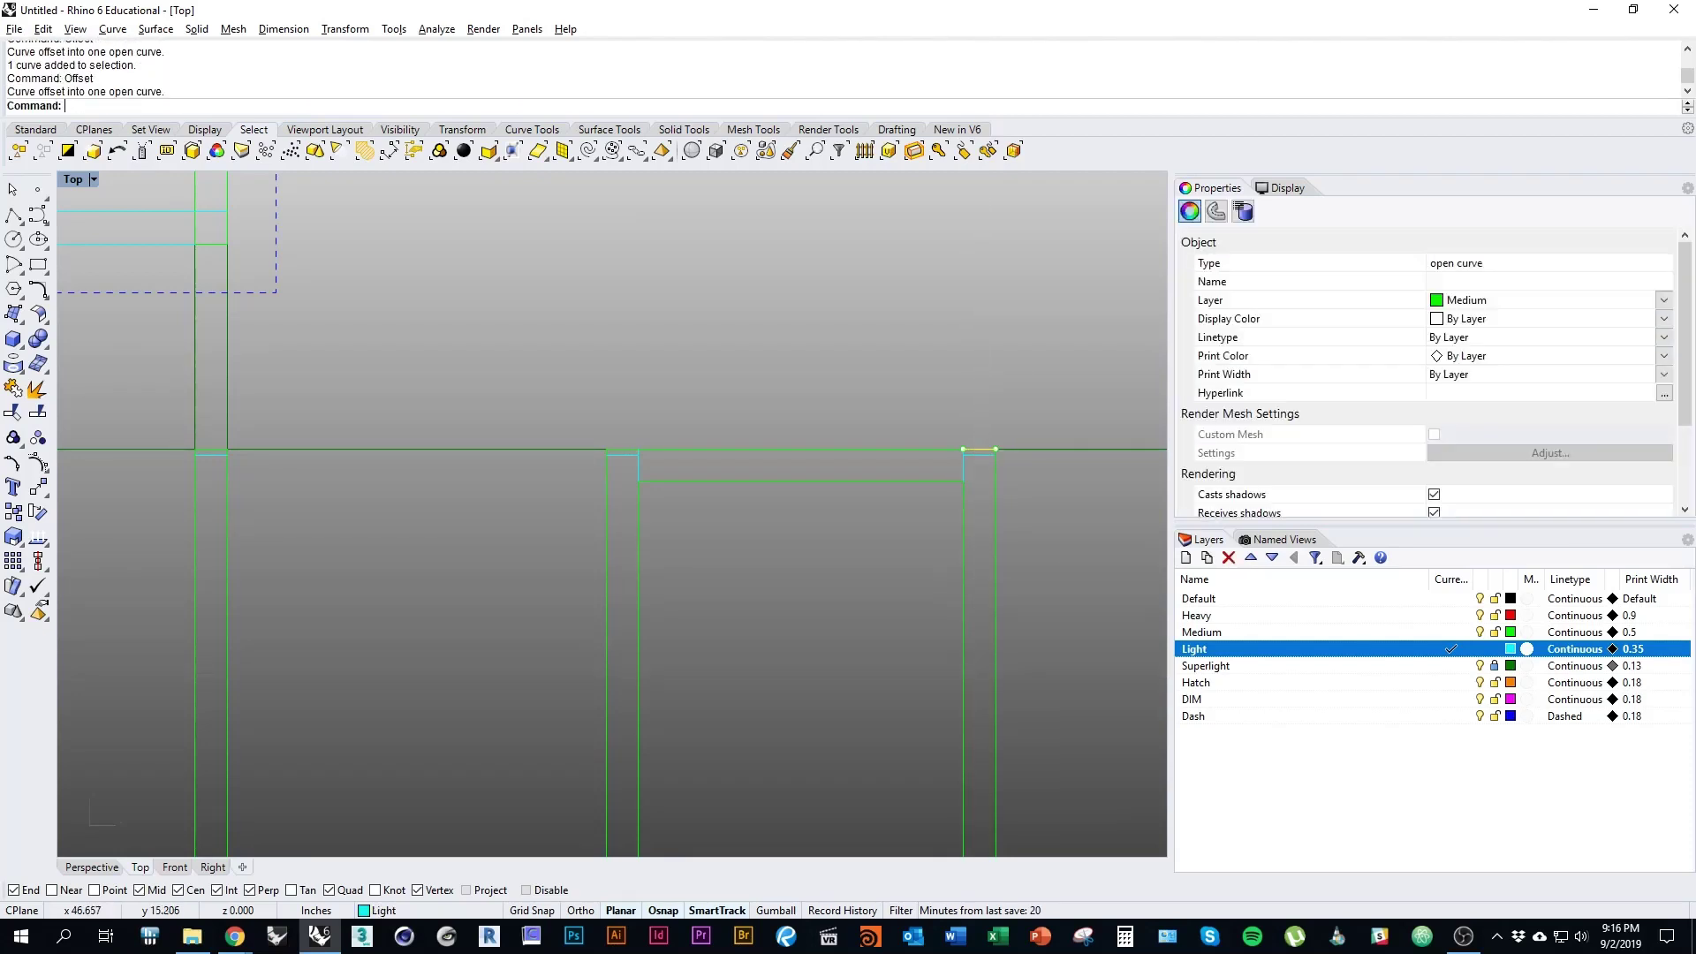
key("Escape")
scroll(887, 490, "down", 5)
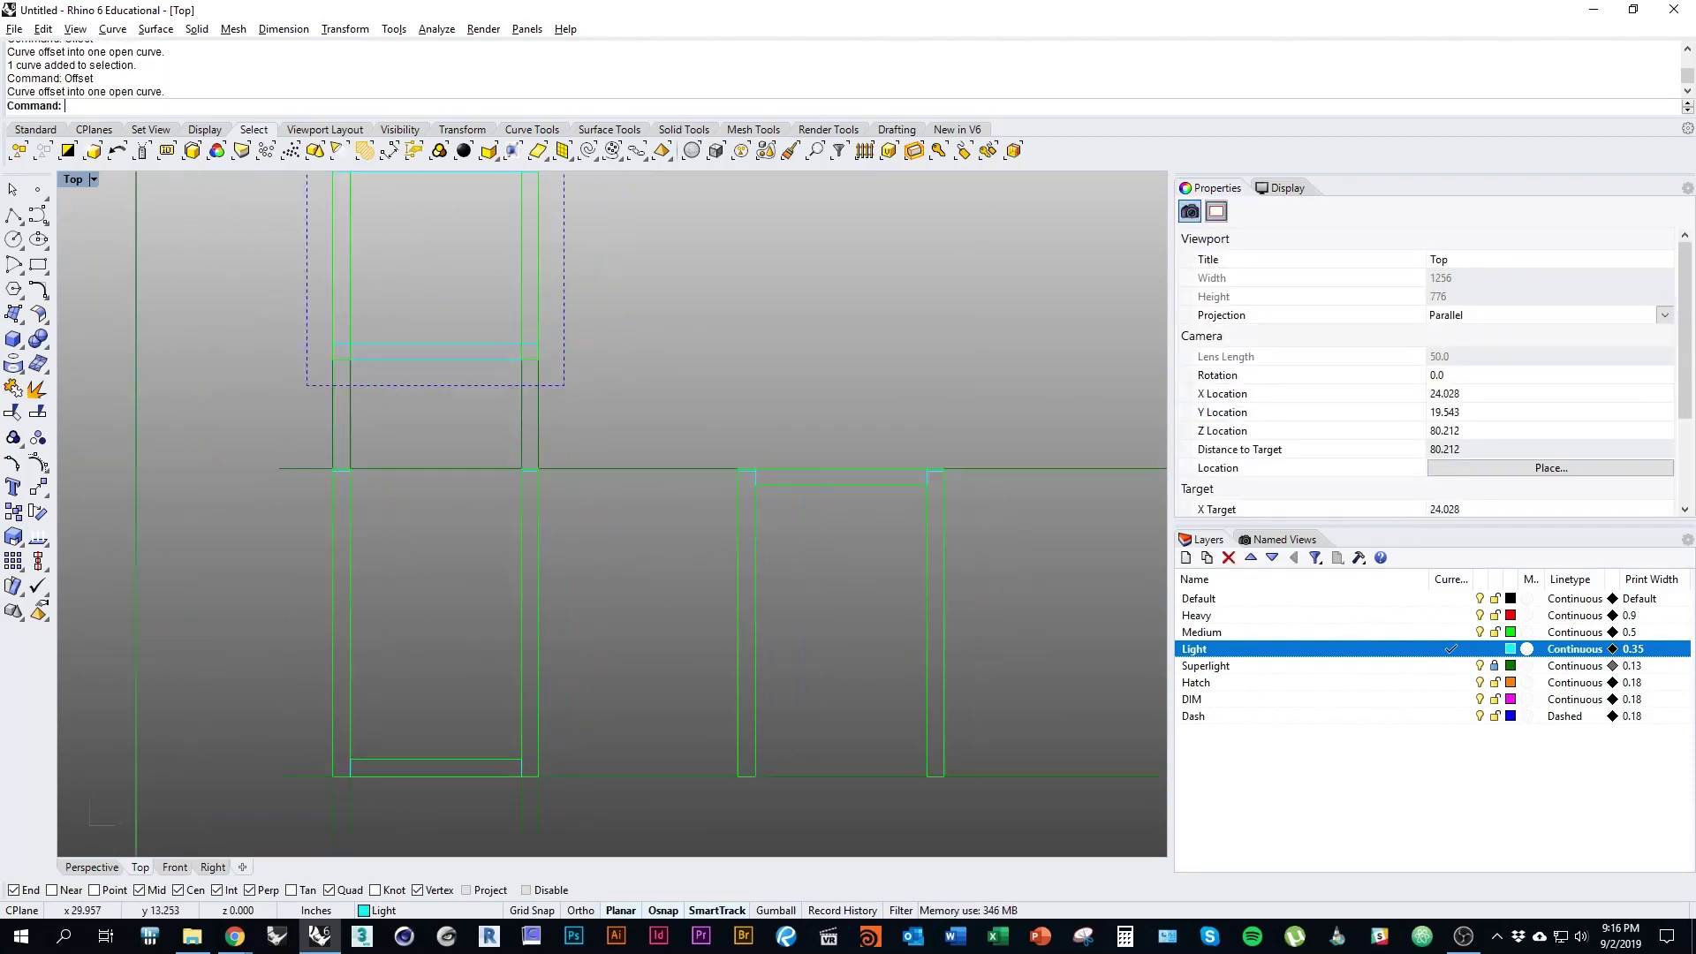
right_click_drag(771, 591, 788, 626)
right_click_drag(454, 523, 404, 484)
scroll(508, 524, "down", 3)
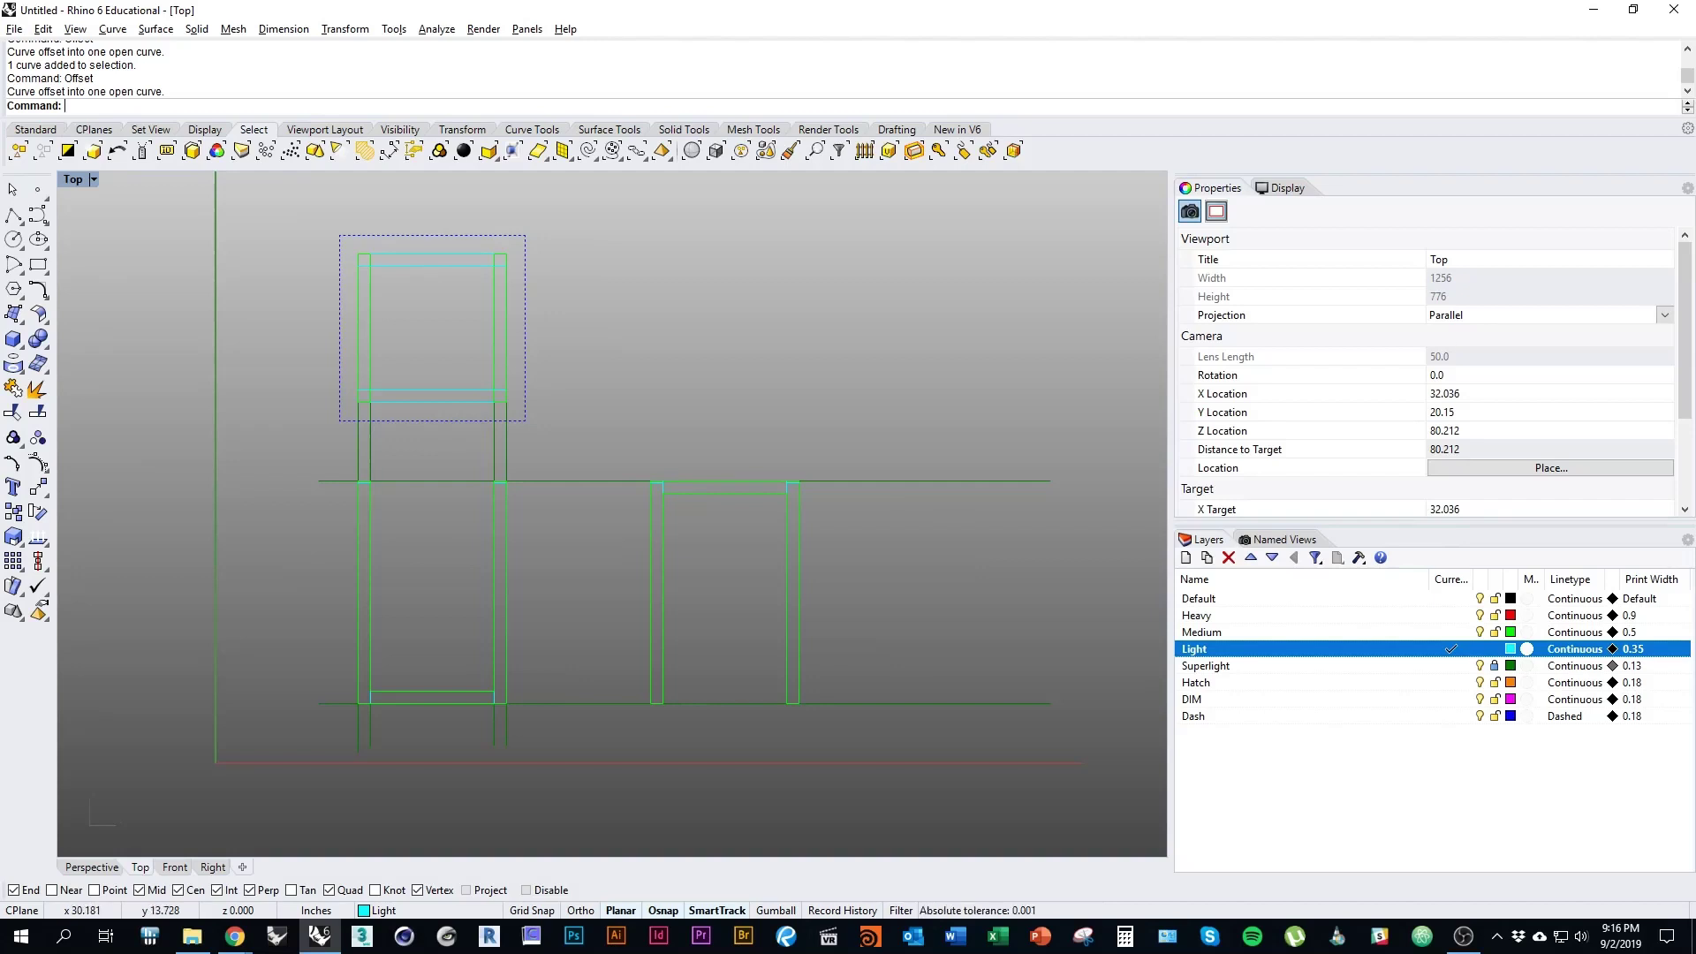
scroll(653, 507, "up", 4)
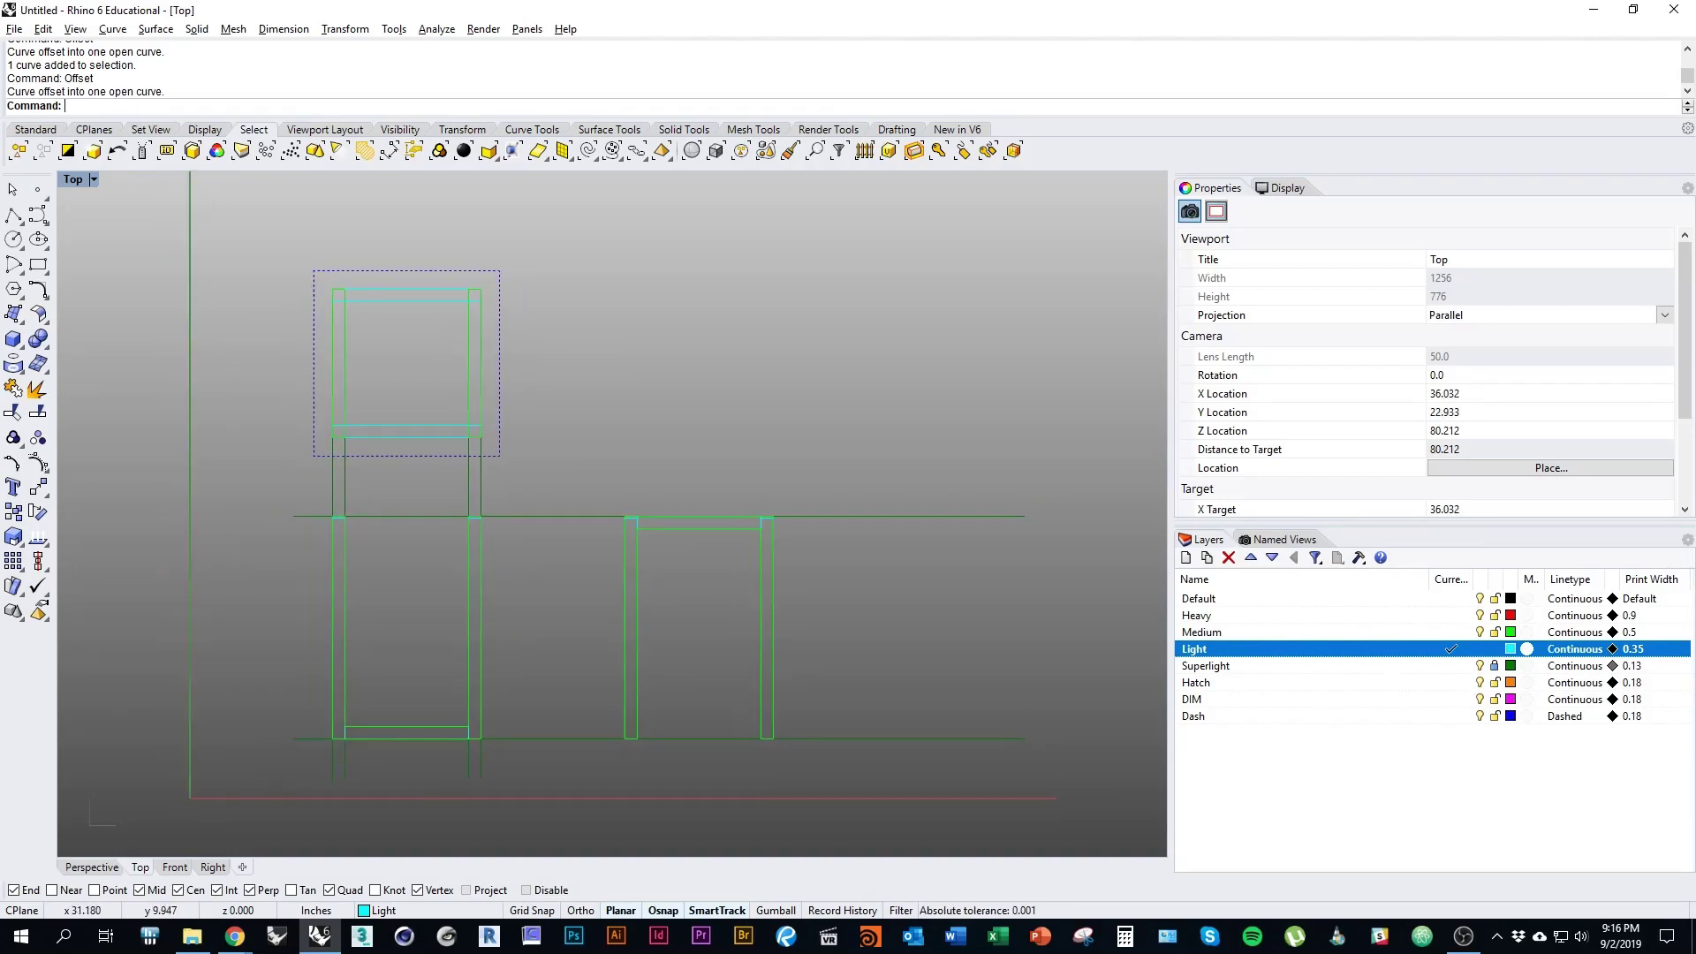
right_click_drag(760, 599, 651, 628)
right_click_drag(719, 549, 732, 537)
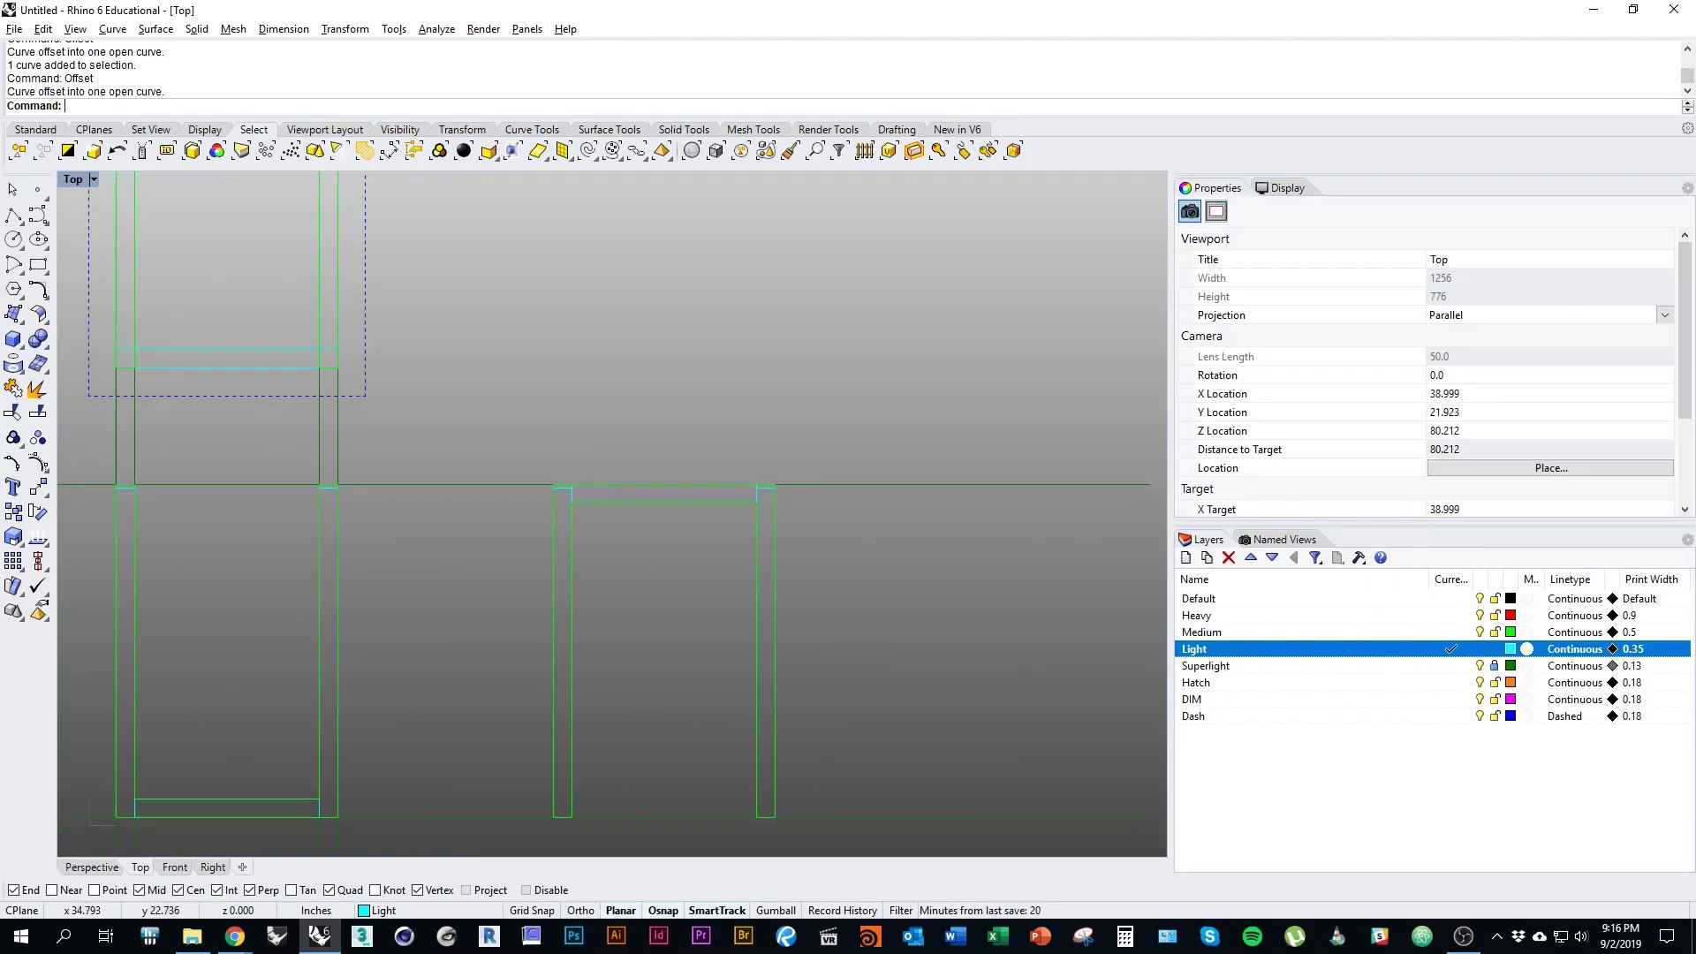
scroll(643, 294, "down", 3)
left_click_drag(518, 367, 810, 781)
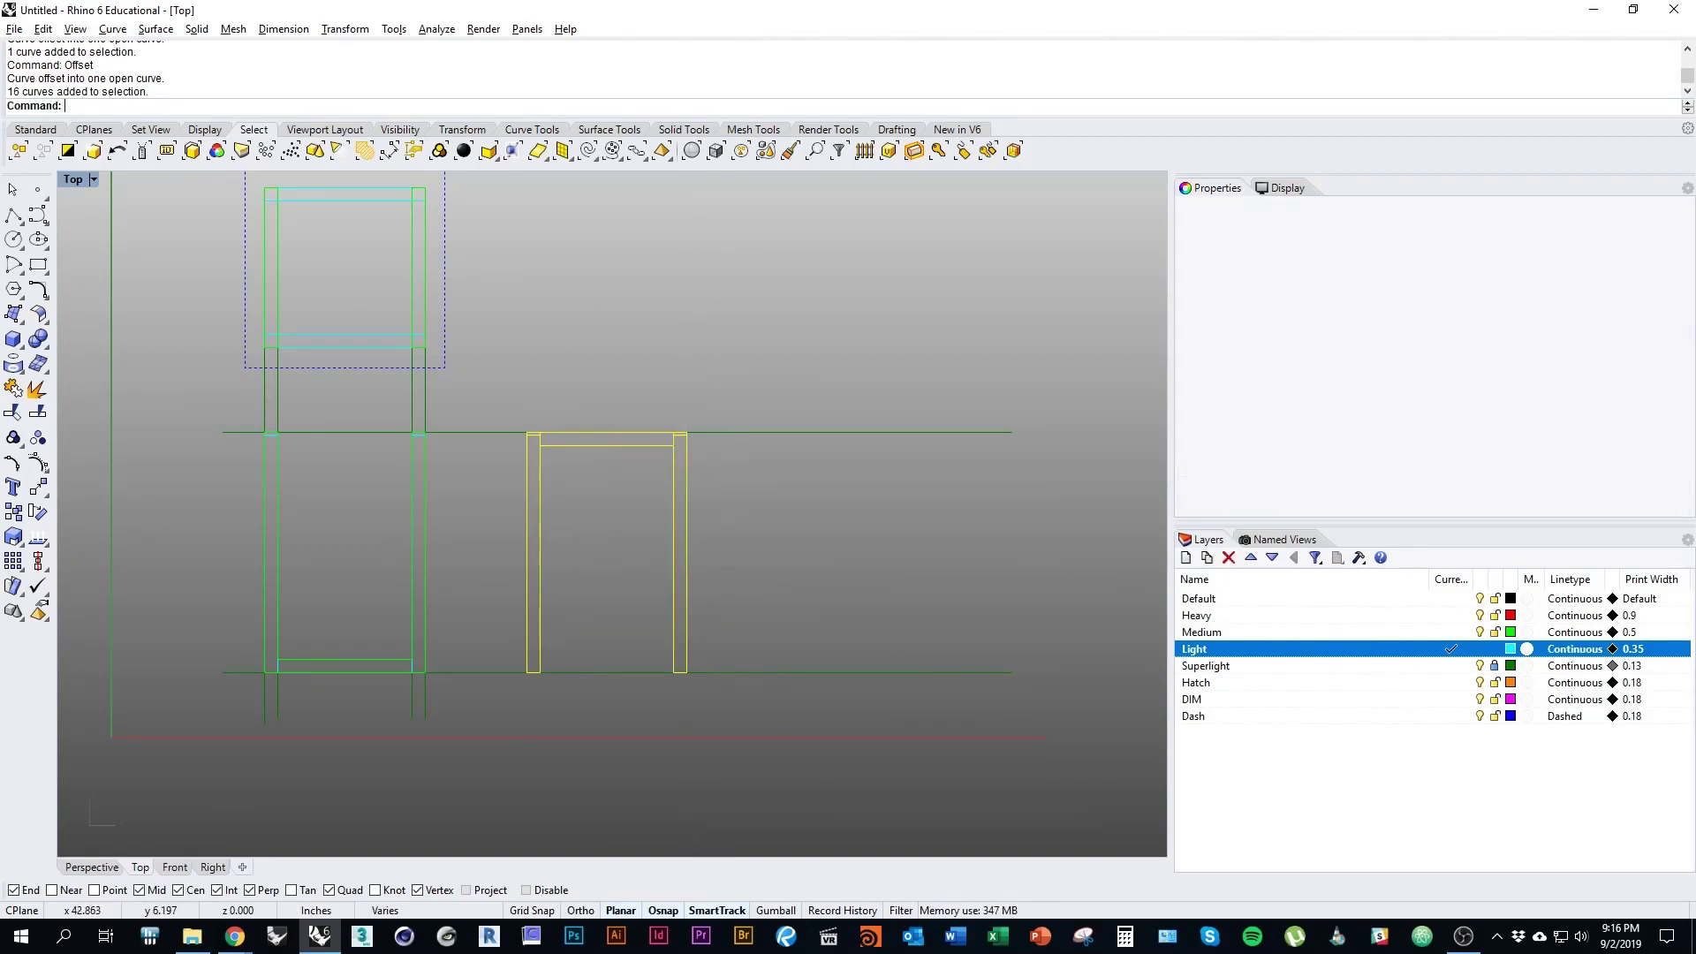
key("Escape")
scroll(695, 380, "up", 3)
scroll(527, 734, "down", 2)
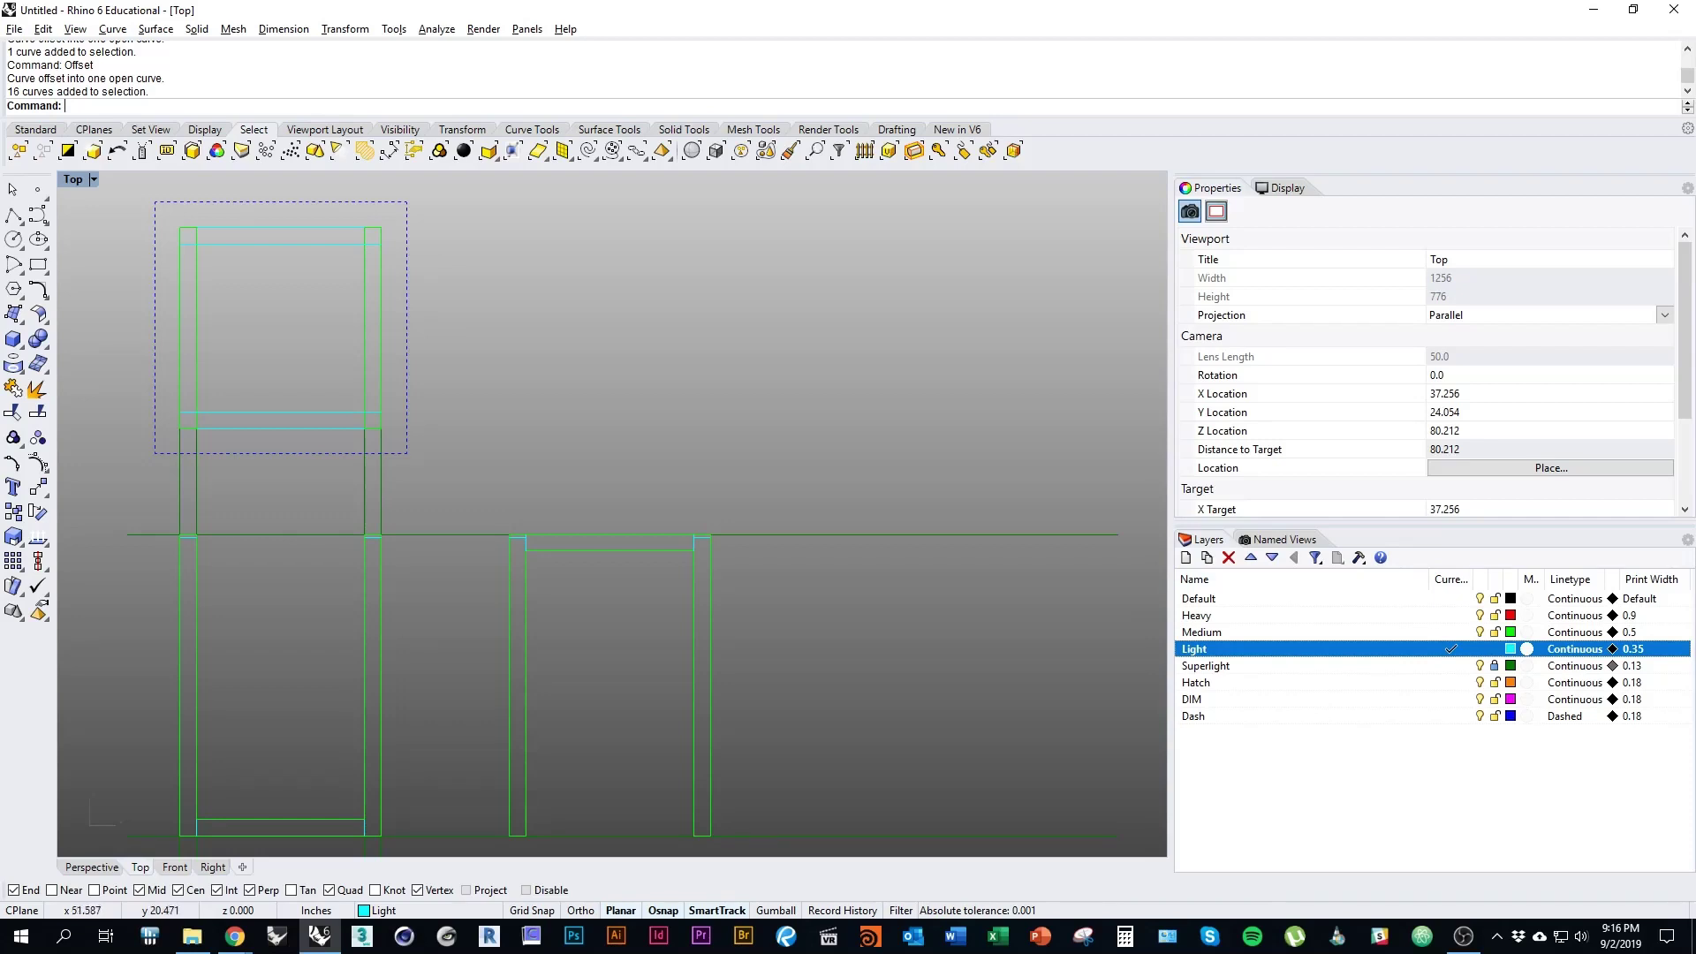
Step: Draw a horizontal BothSides line extending 3 inches each way, centred about 2.4 inches above the second elevation's crossbar midpoint
right_click_drag(845, 554, 981, 542)
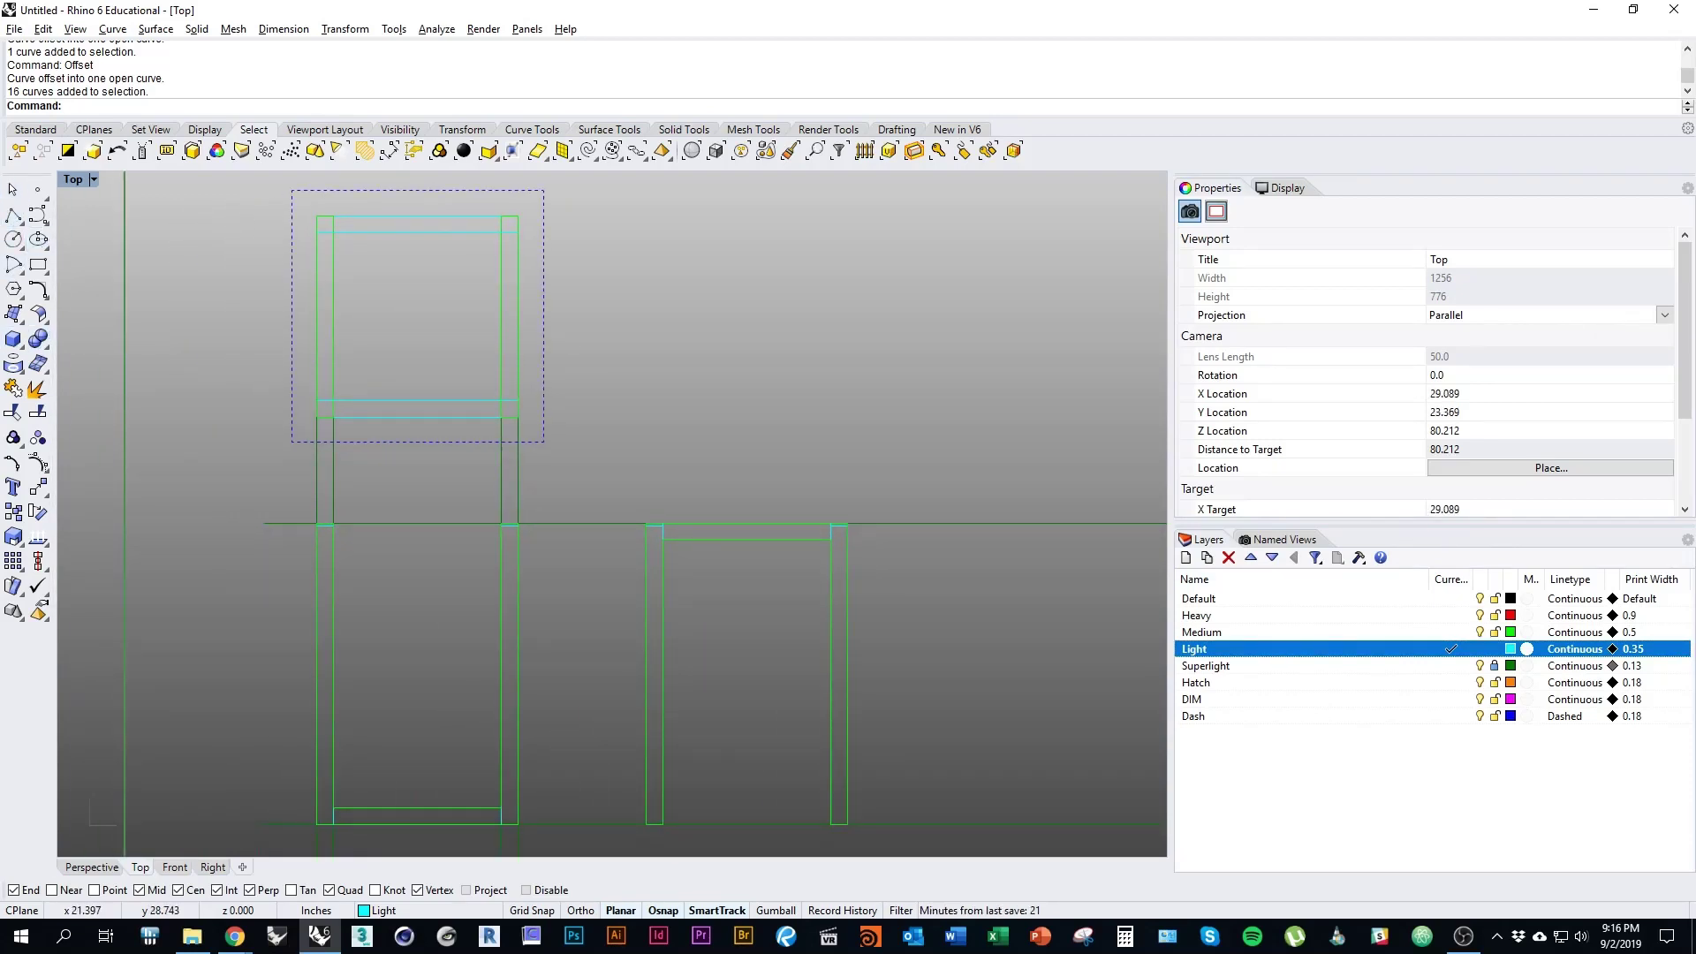
type("Line")
key("Return")
scroll(830, 486, "up", 4)
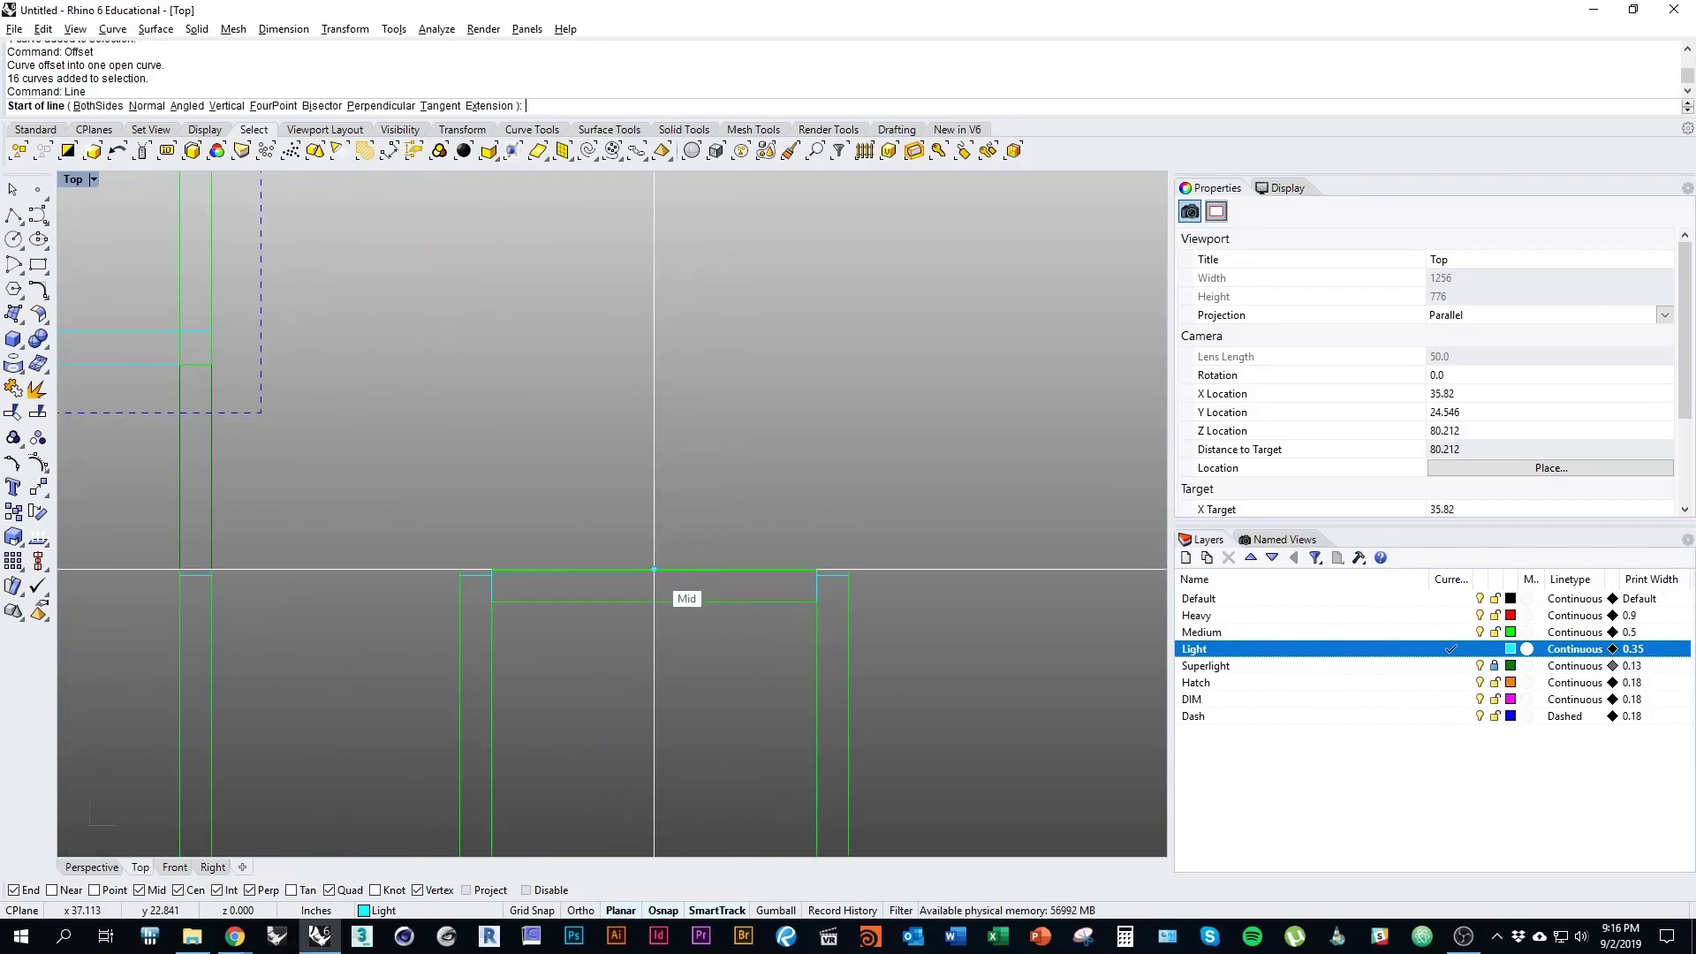
left_click(654, 569)
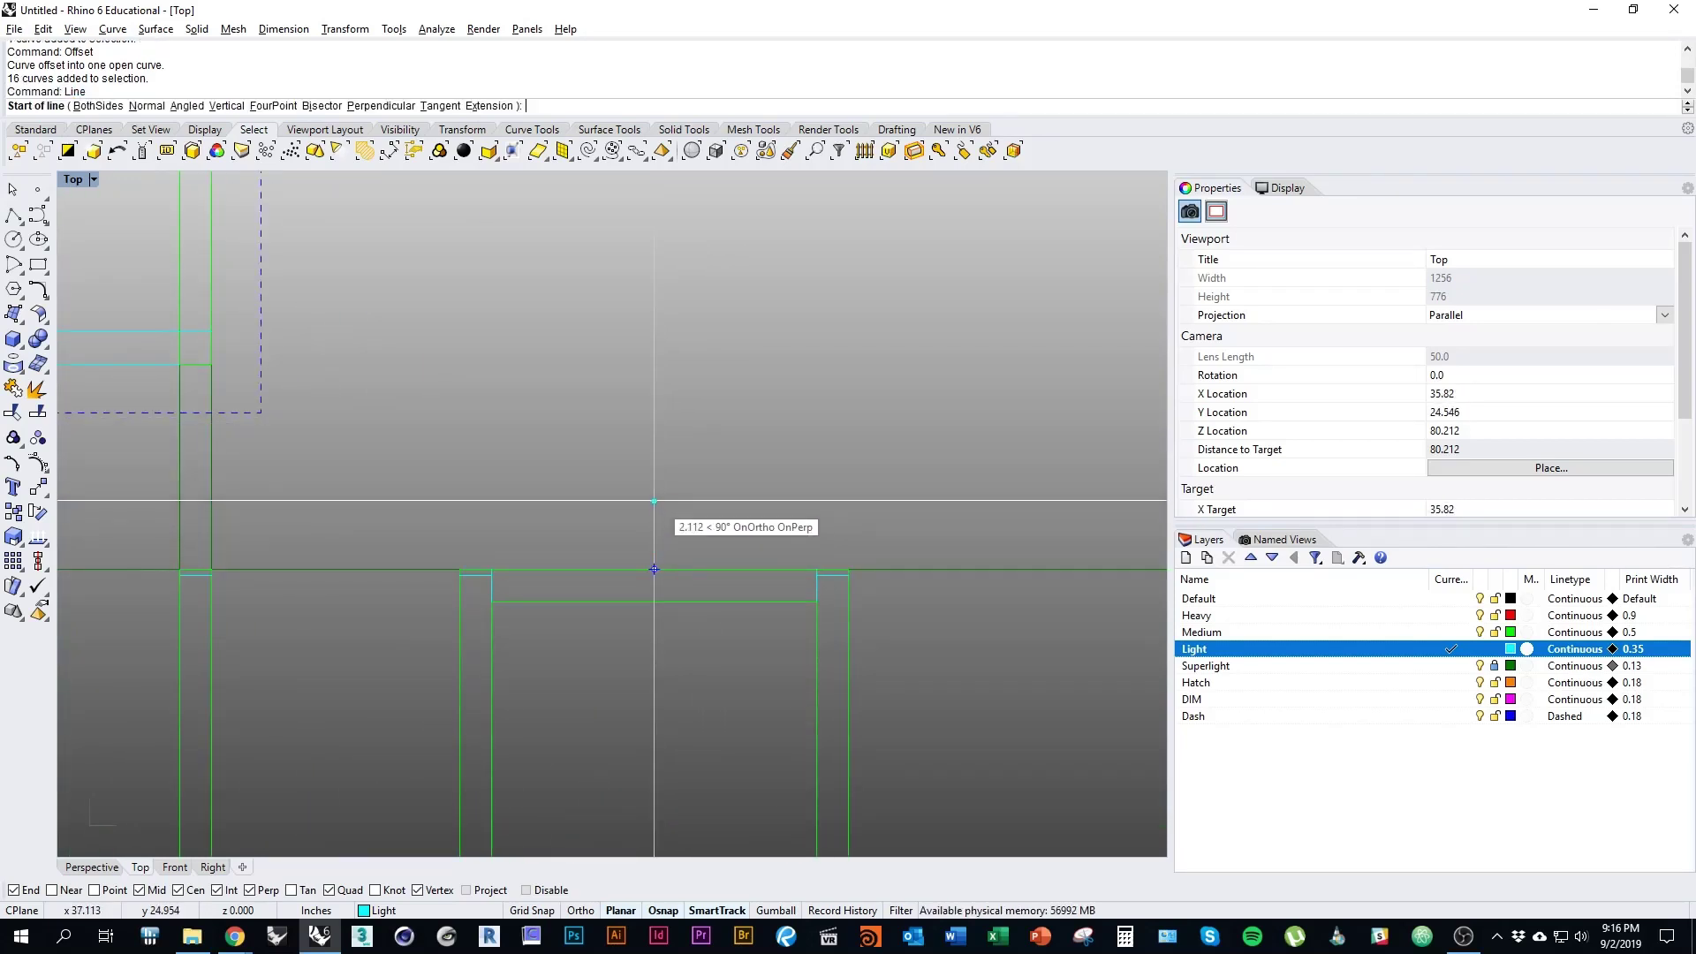
right_click_drag(653, 488, 659, 463)
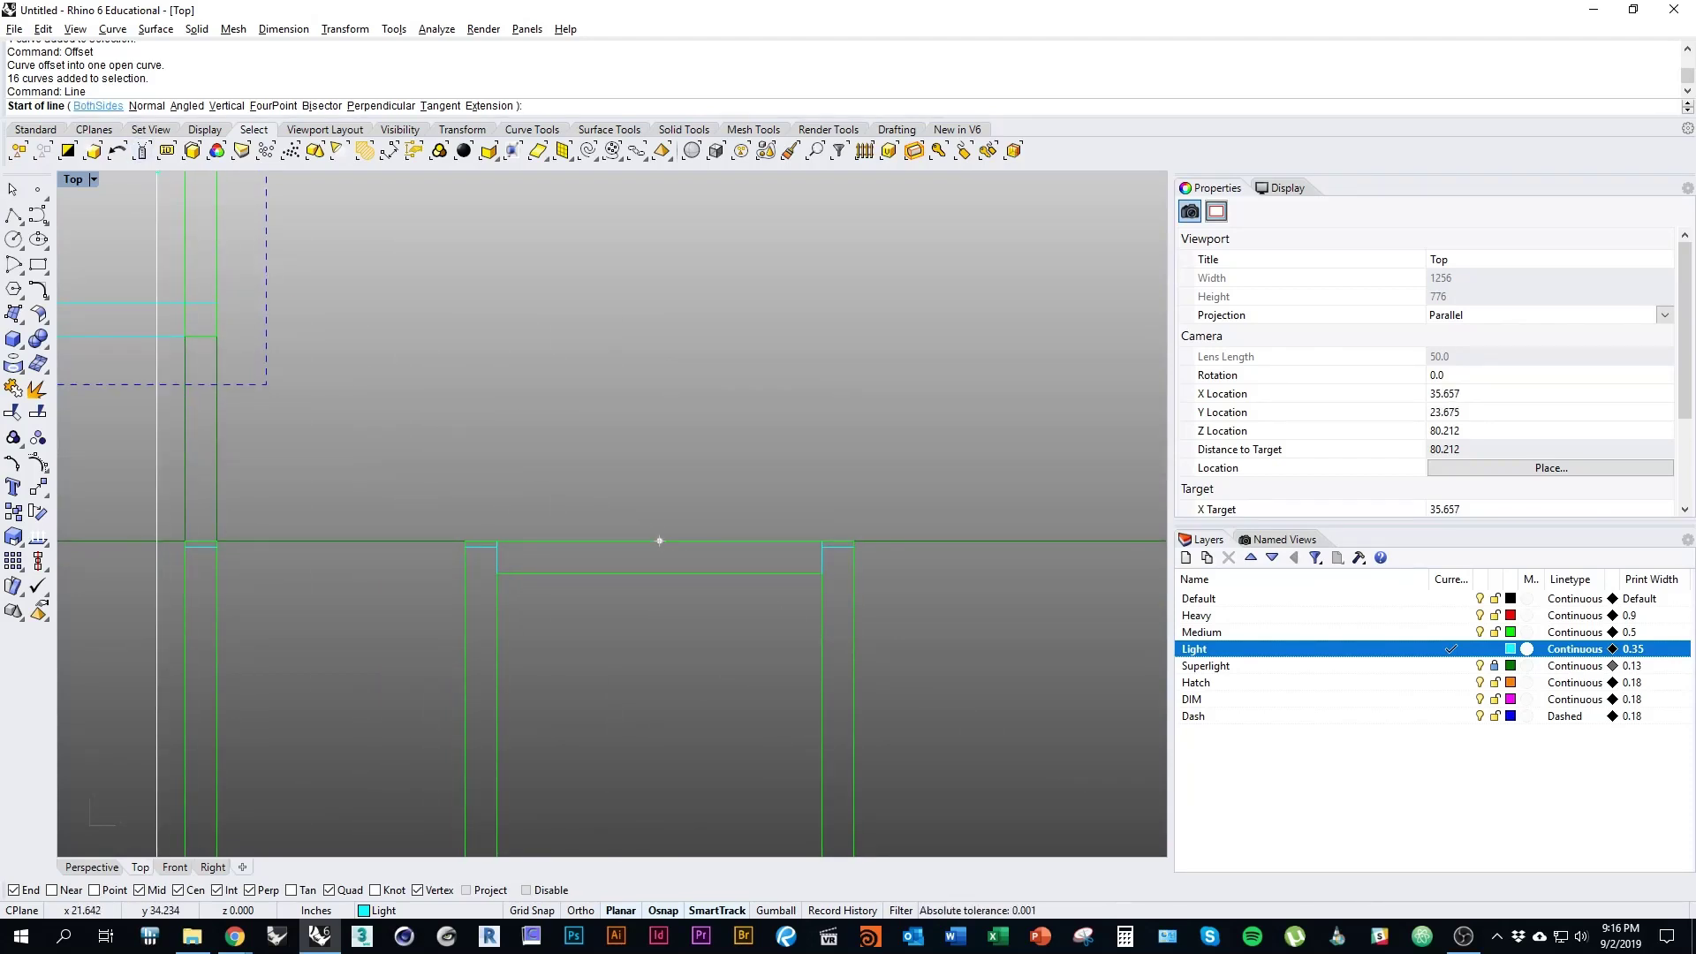
left_click(98, 105)
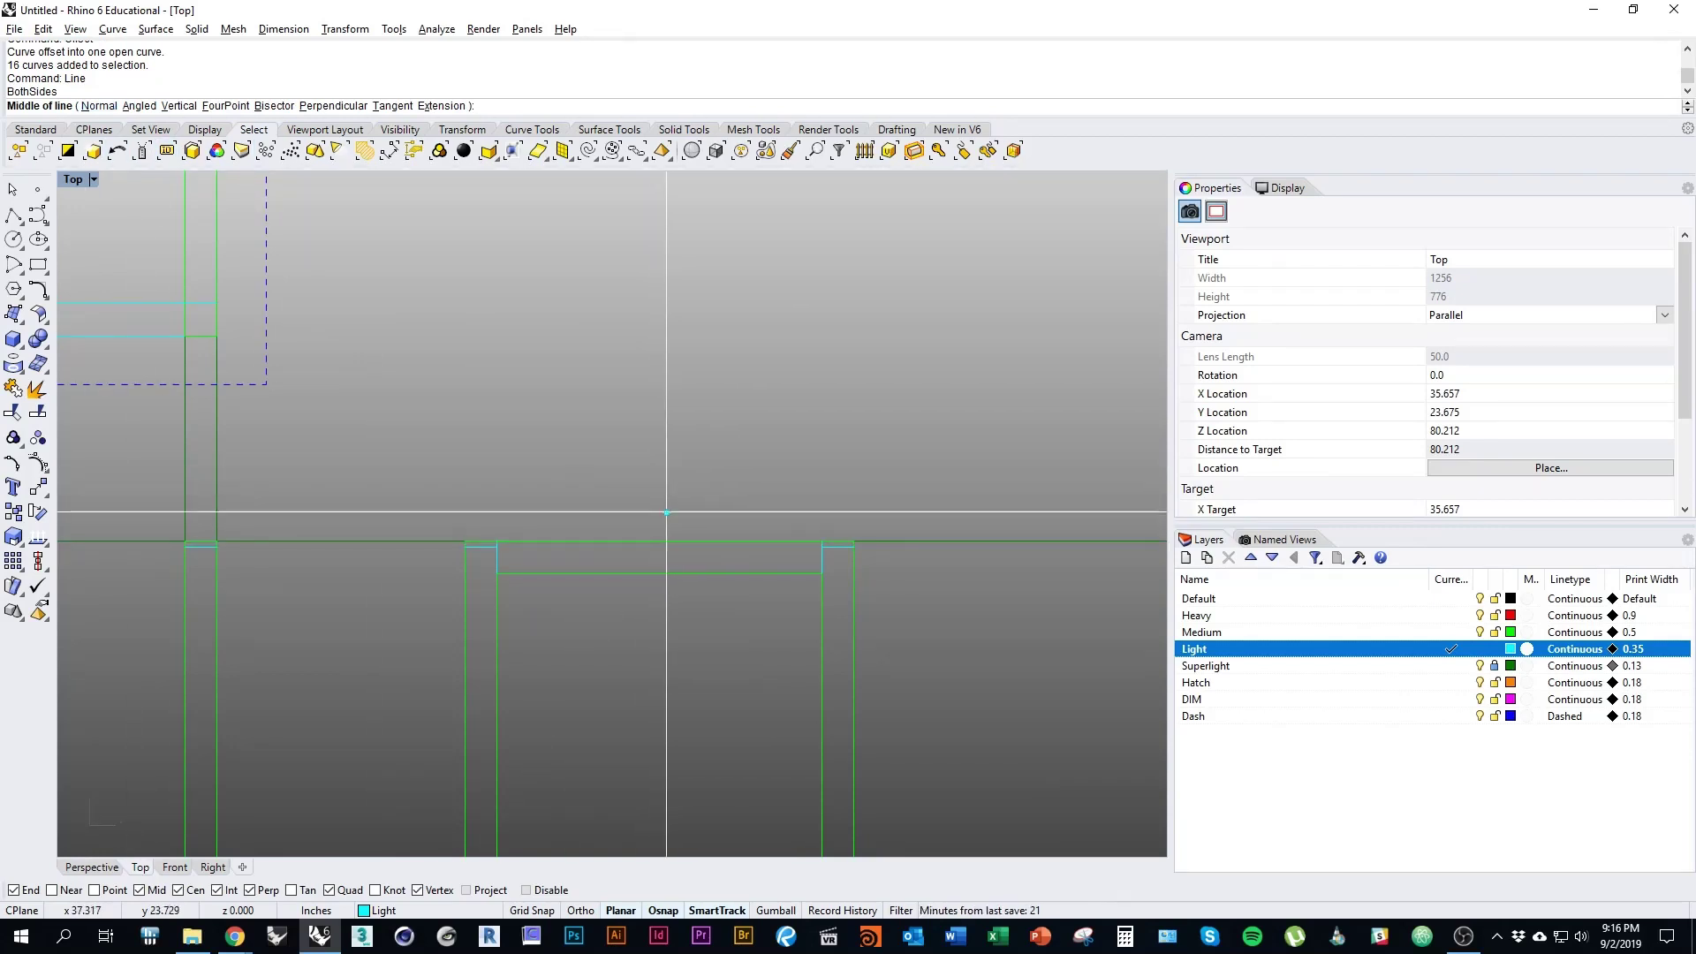
left_click(660, 540)
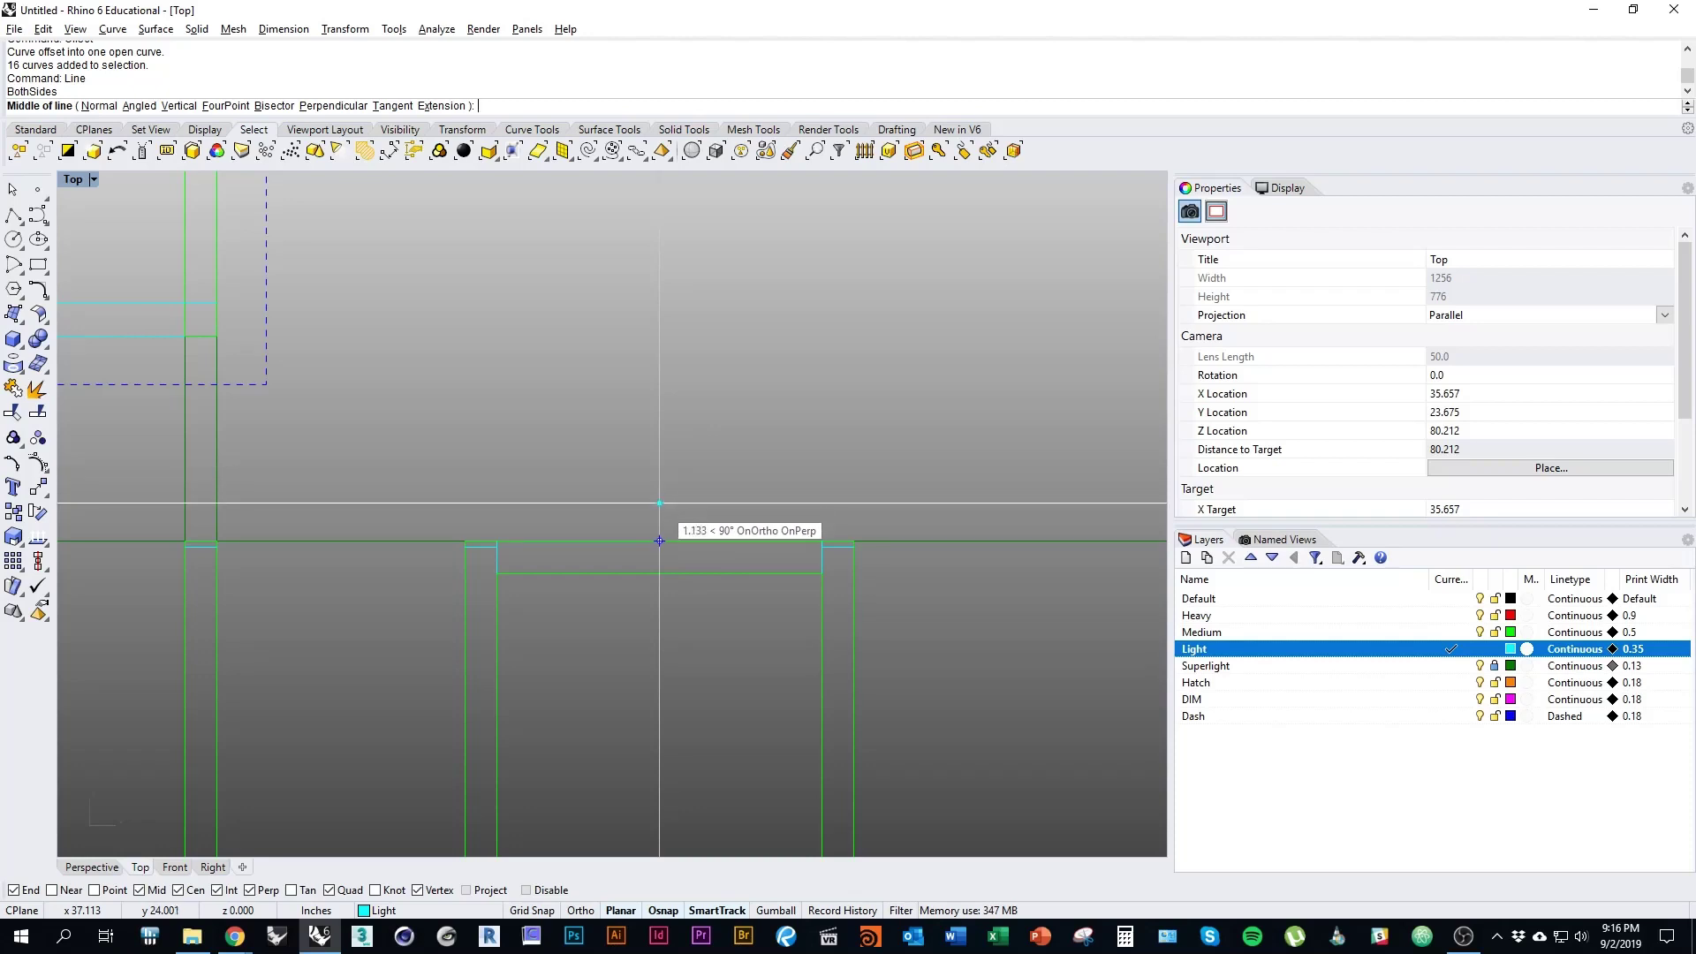
left_click(660, 541)
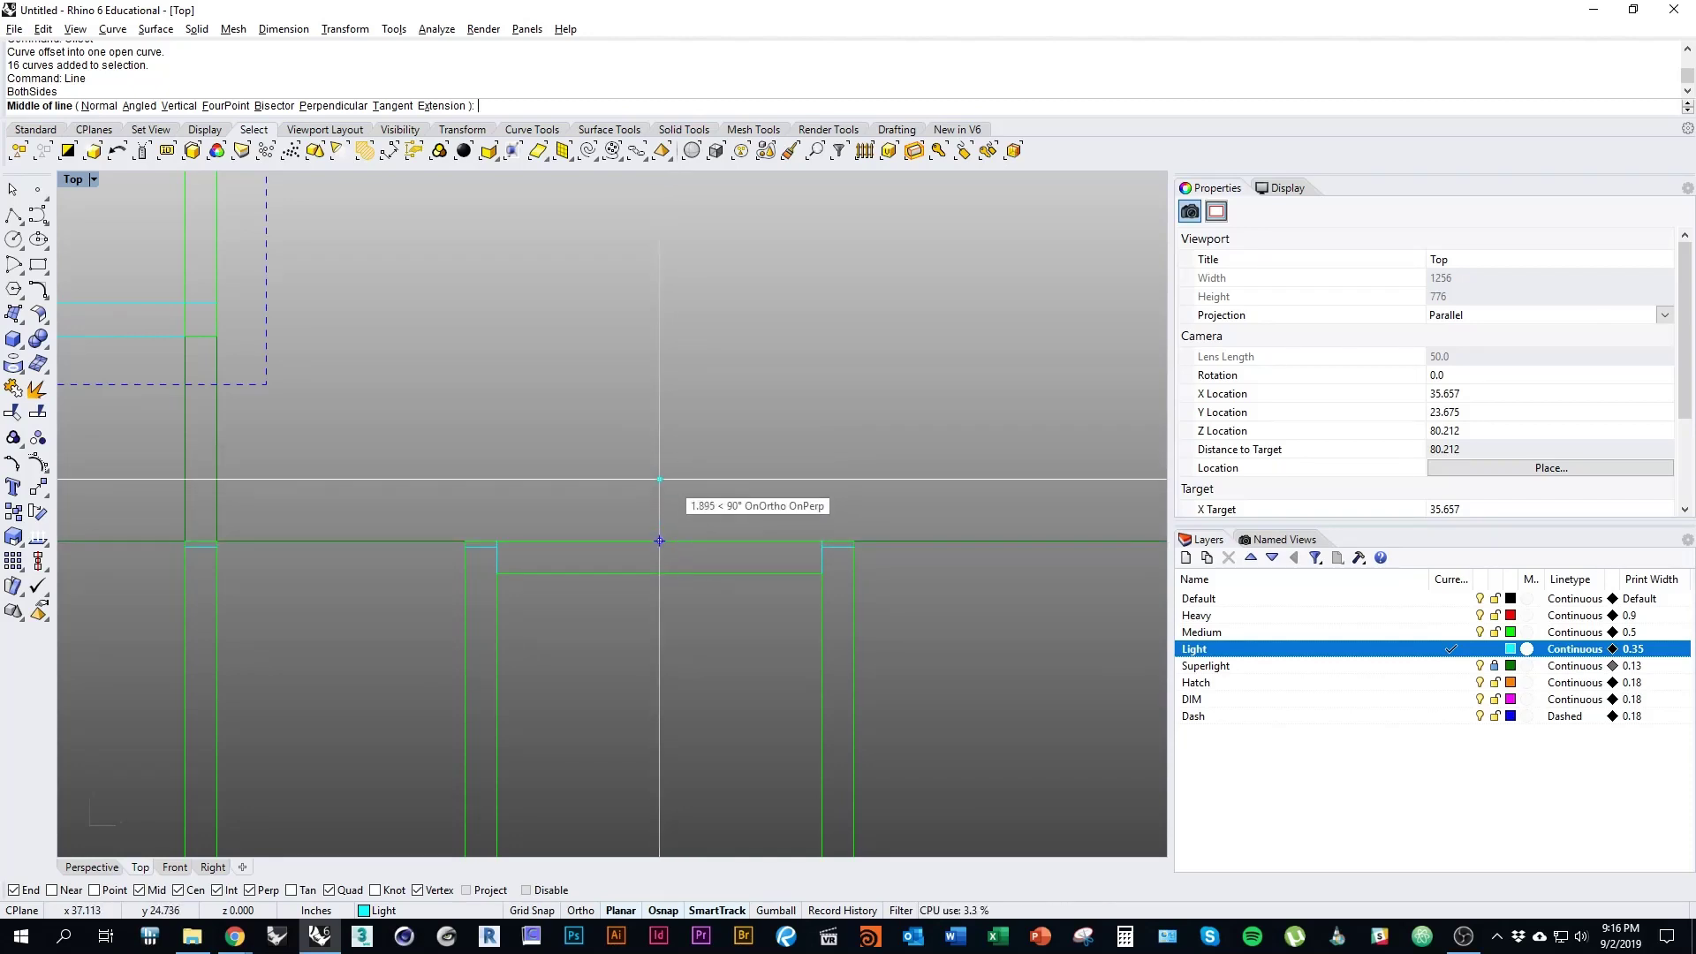
left_click(659, 461)
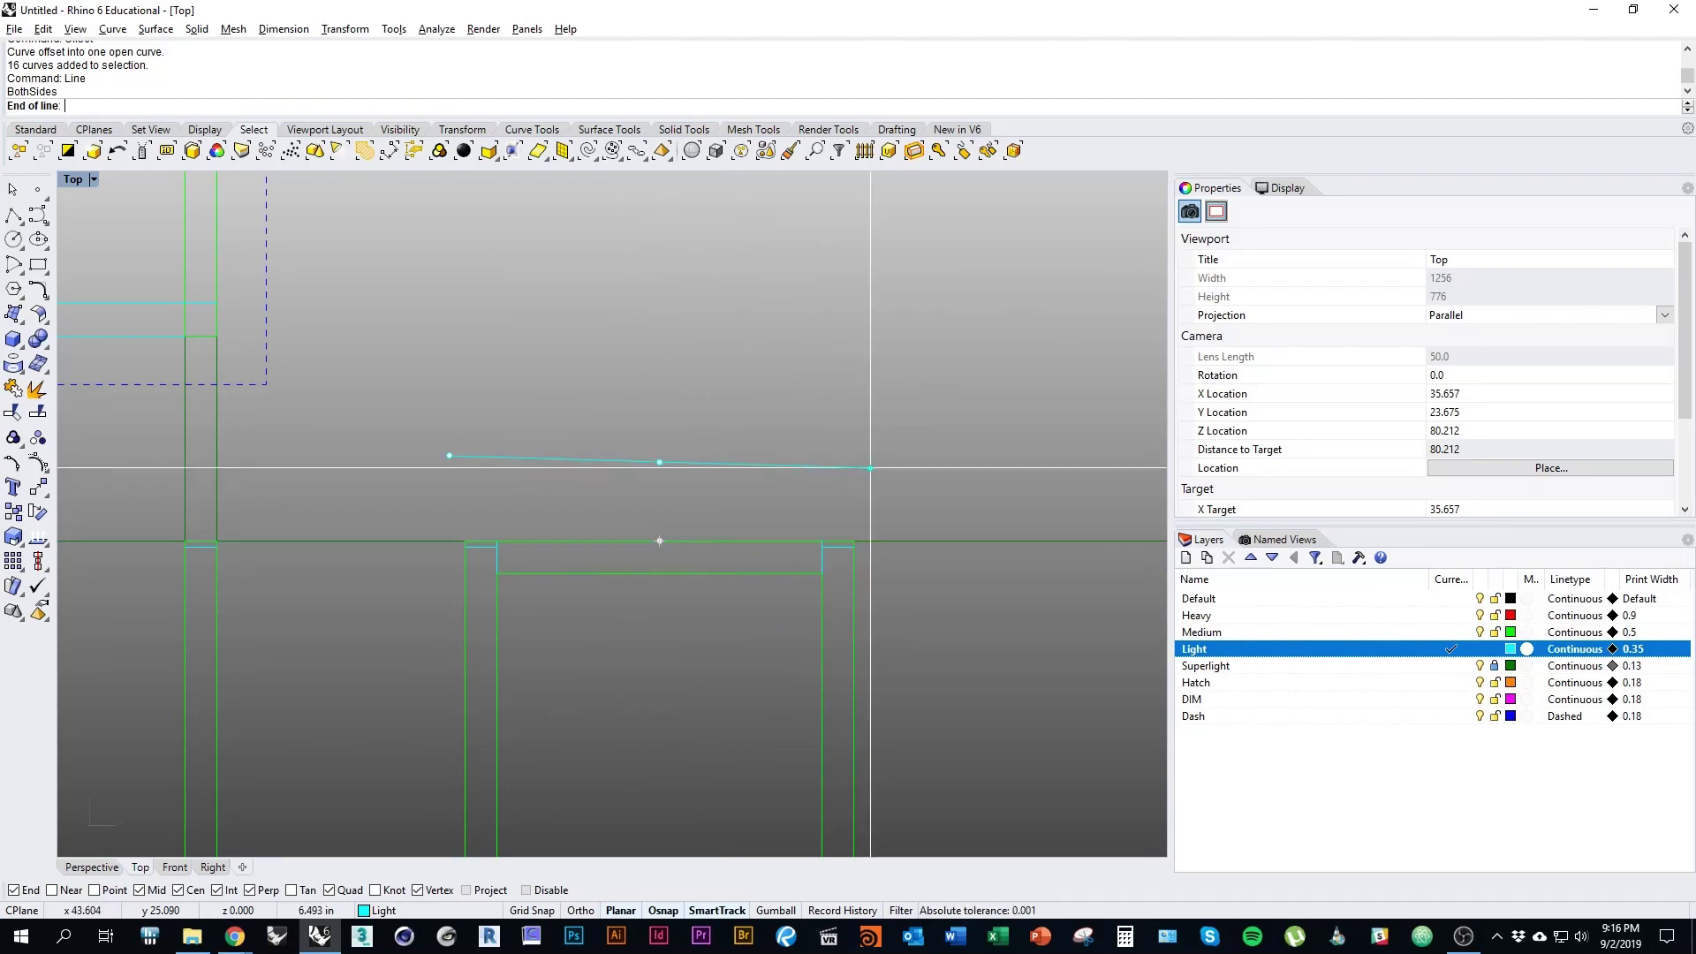
type("3")
key("Return")
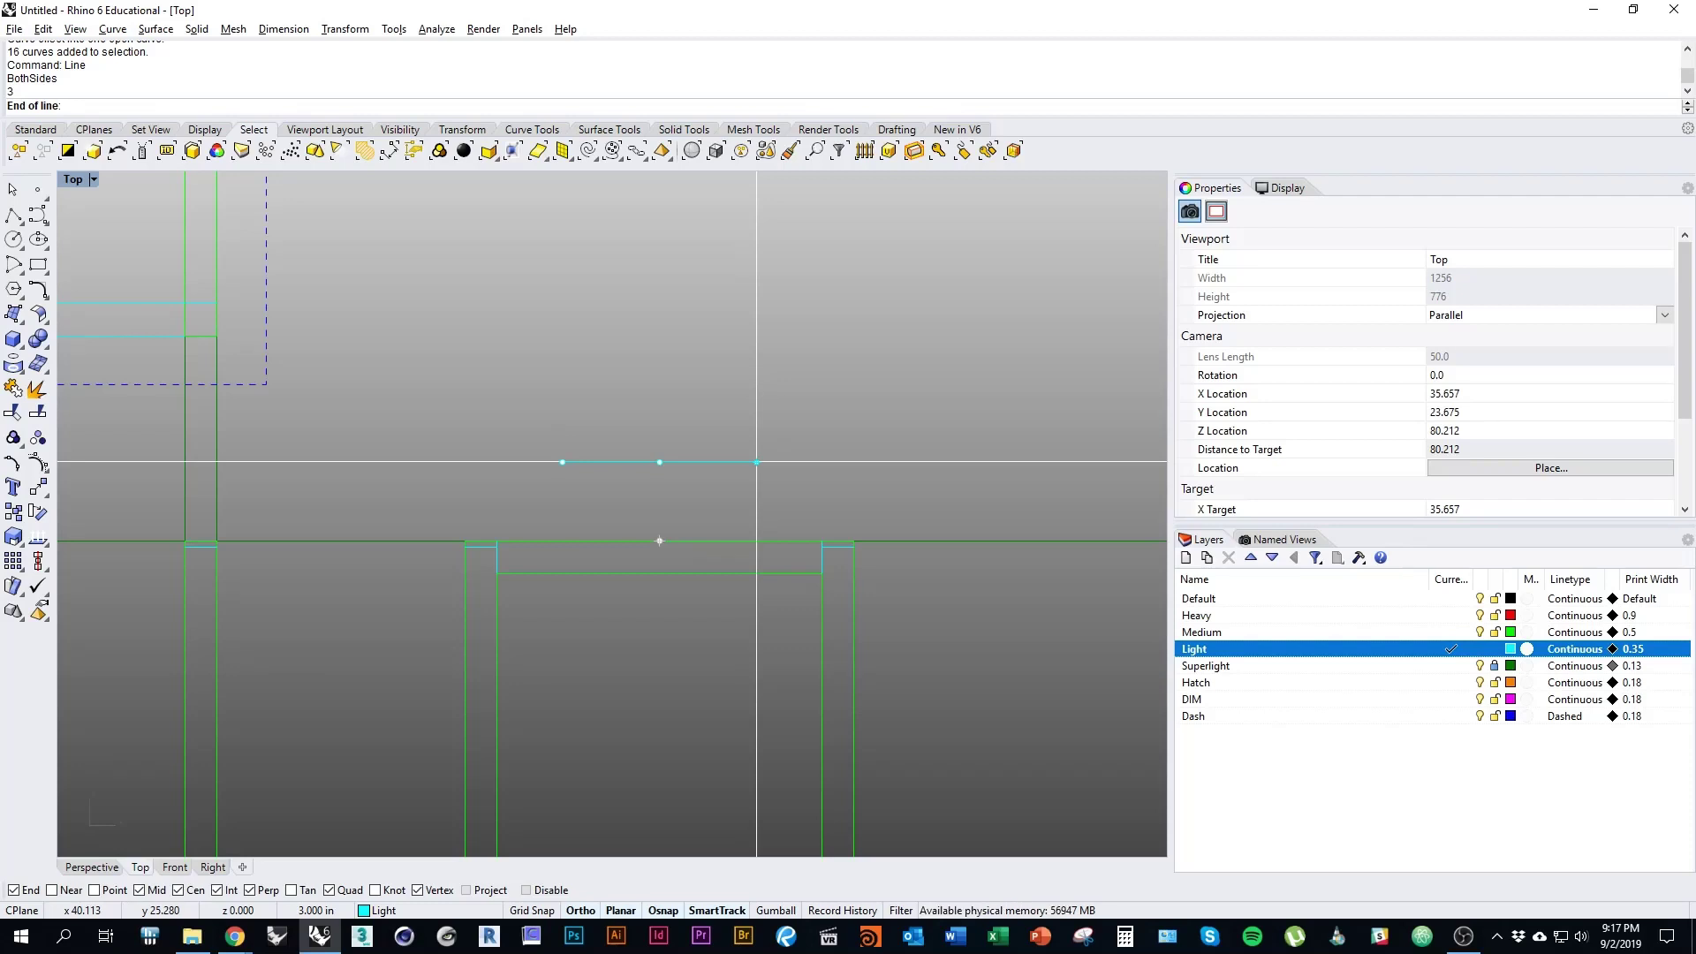
left_click(757, 461)
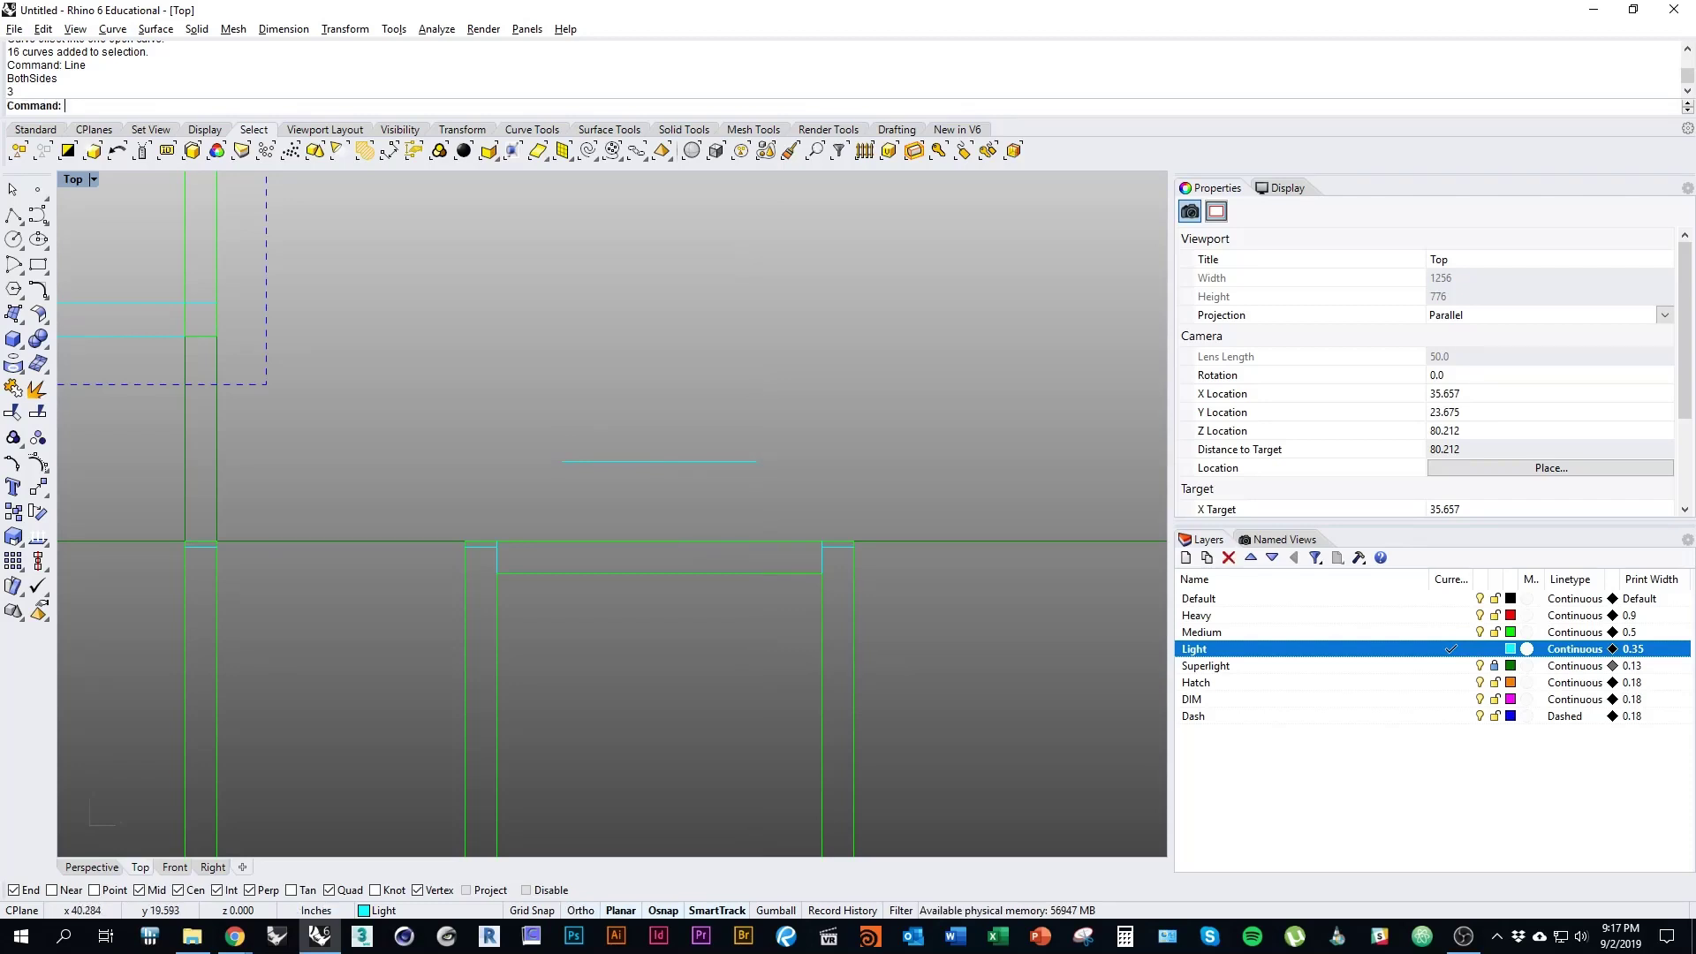
Step: Draw an 18-inch-radius tangent arc from the right end of the new horizontal line, curving upward into a semicircle
right_click_drag(763, 646, 788, 709)
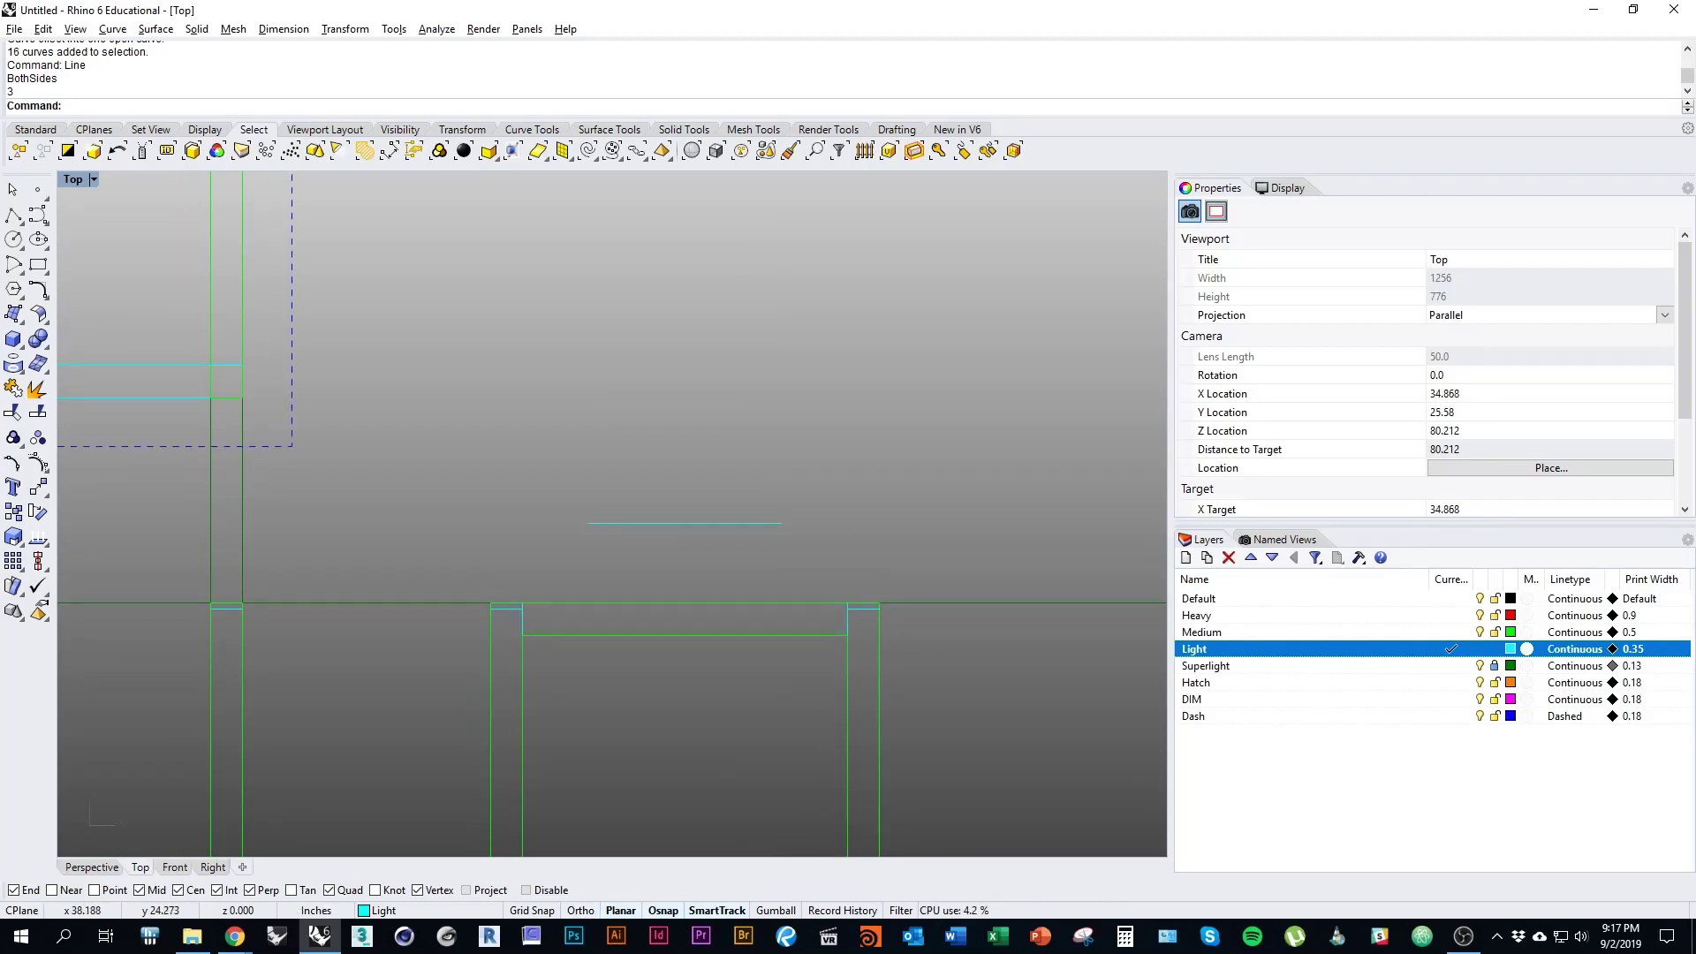
right_click_drag(720, 556, 792, 556)
type("rc")
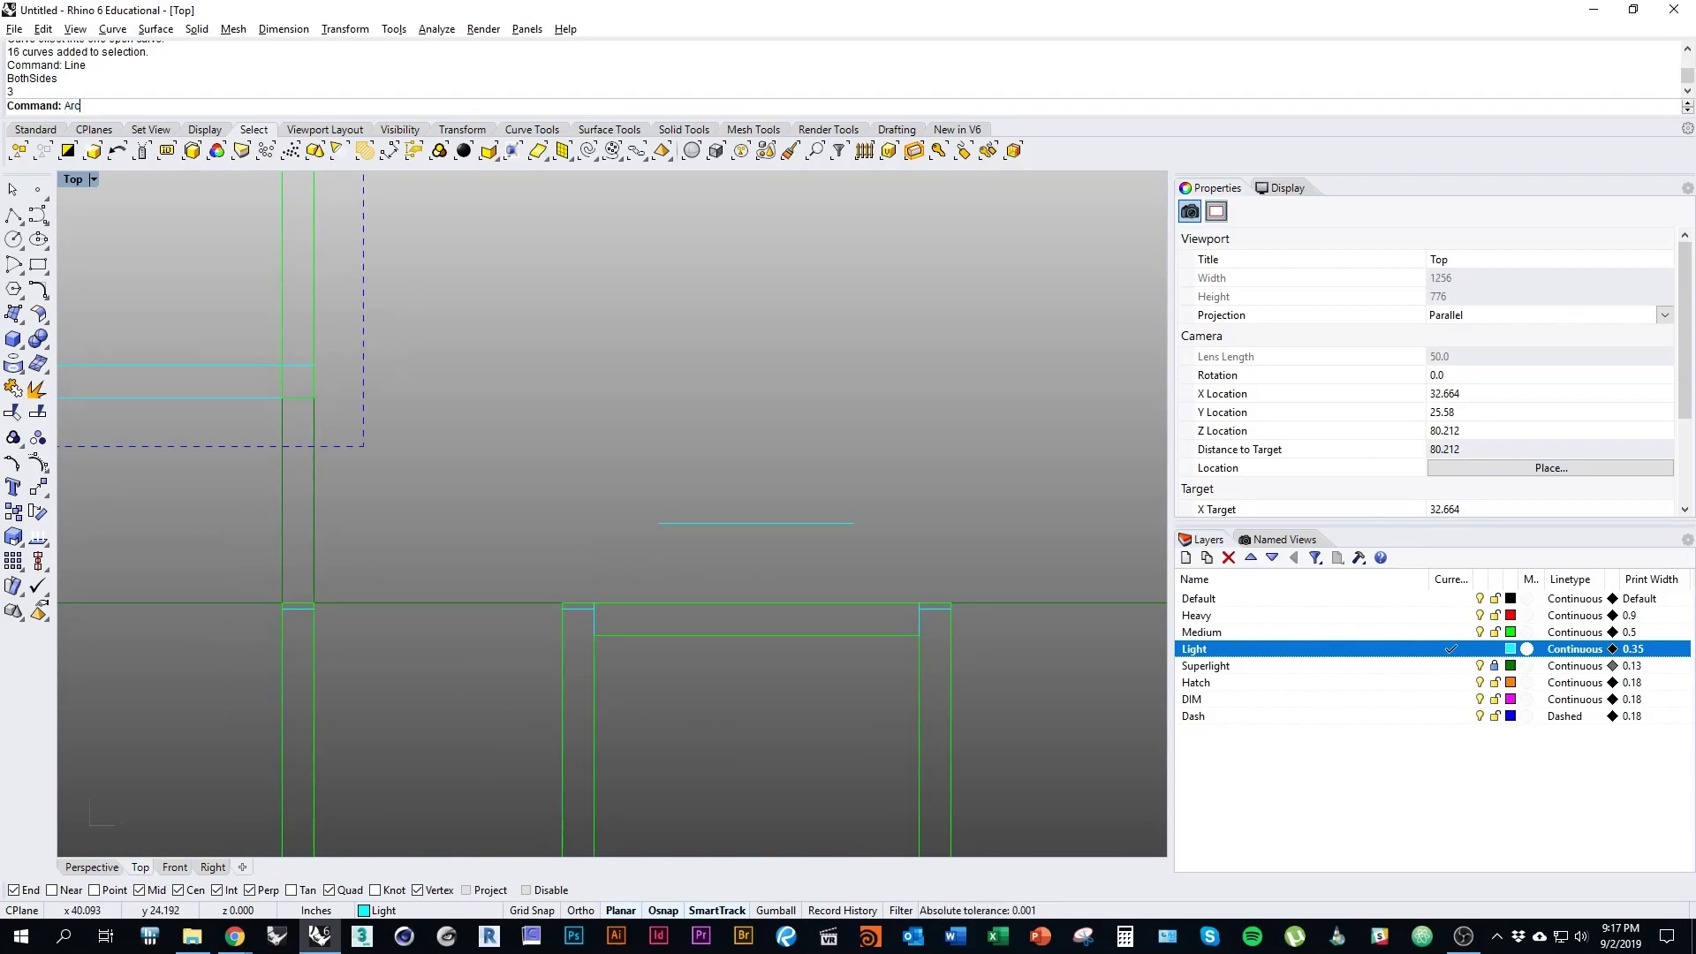
key("Return")
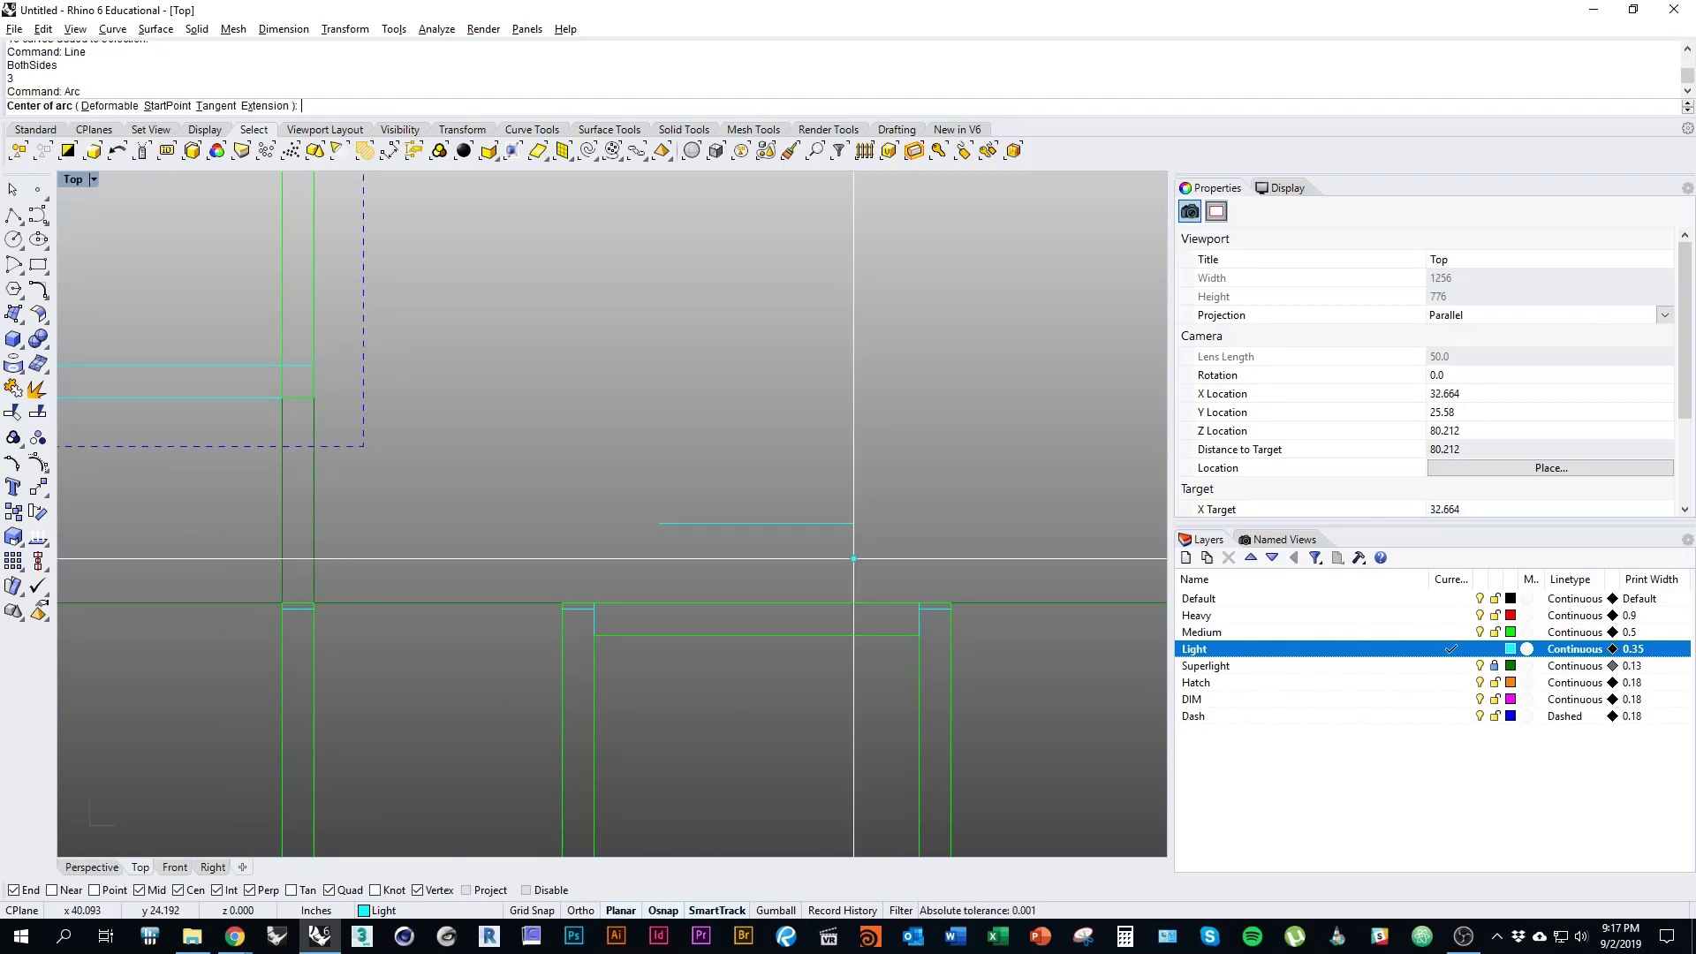
right_click_drag(854, 559, 719, 624)
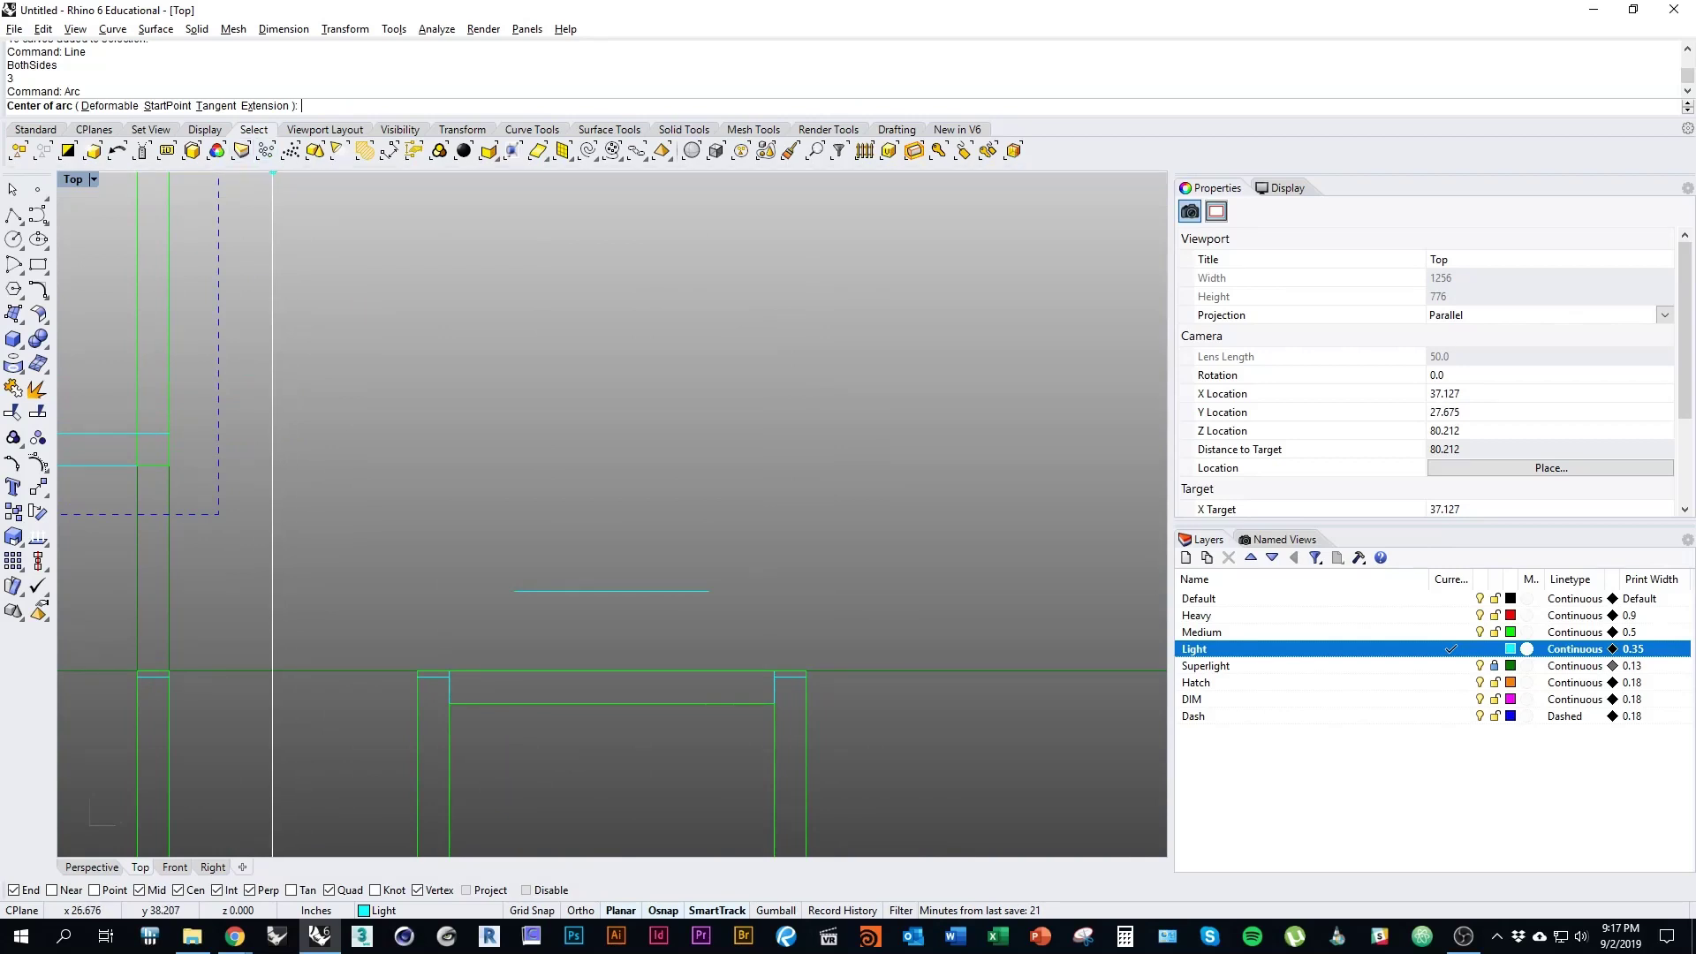
left_click(215, 105)
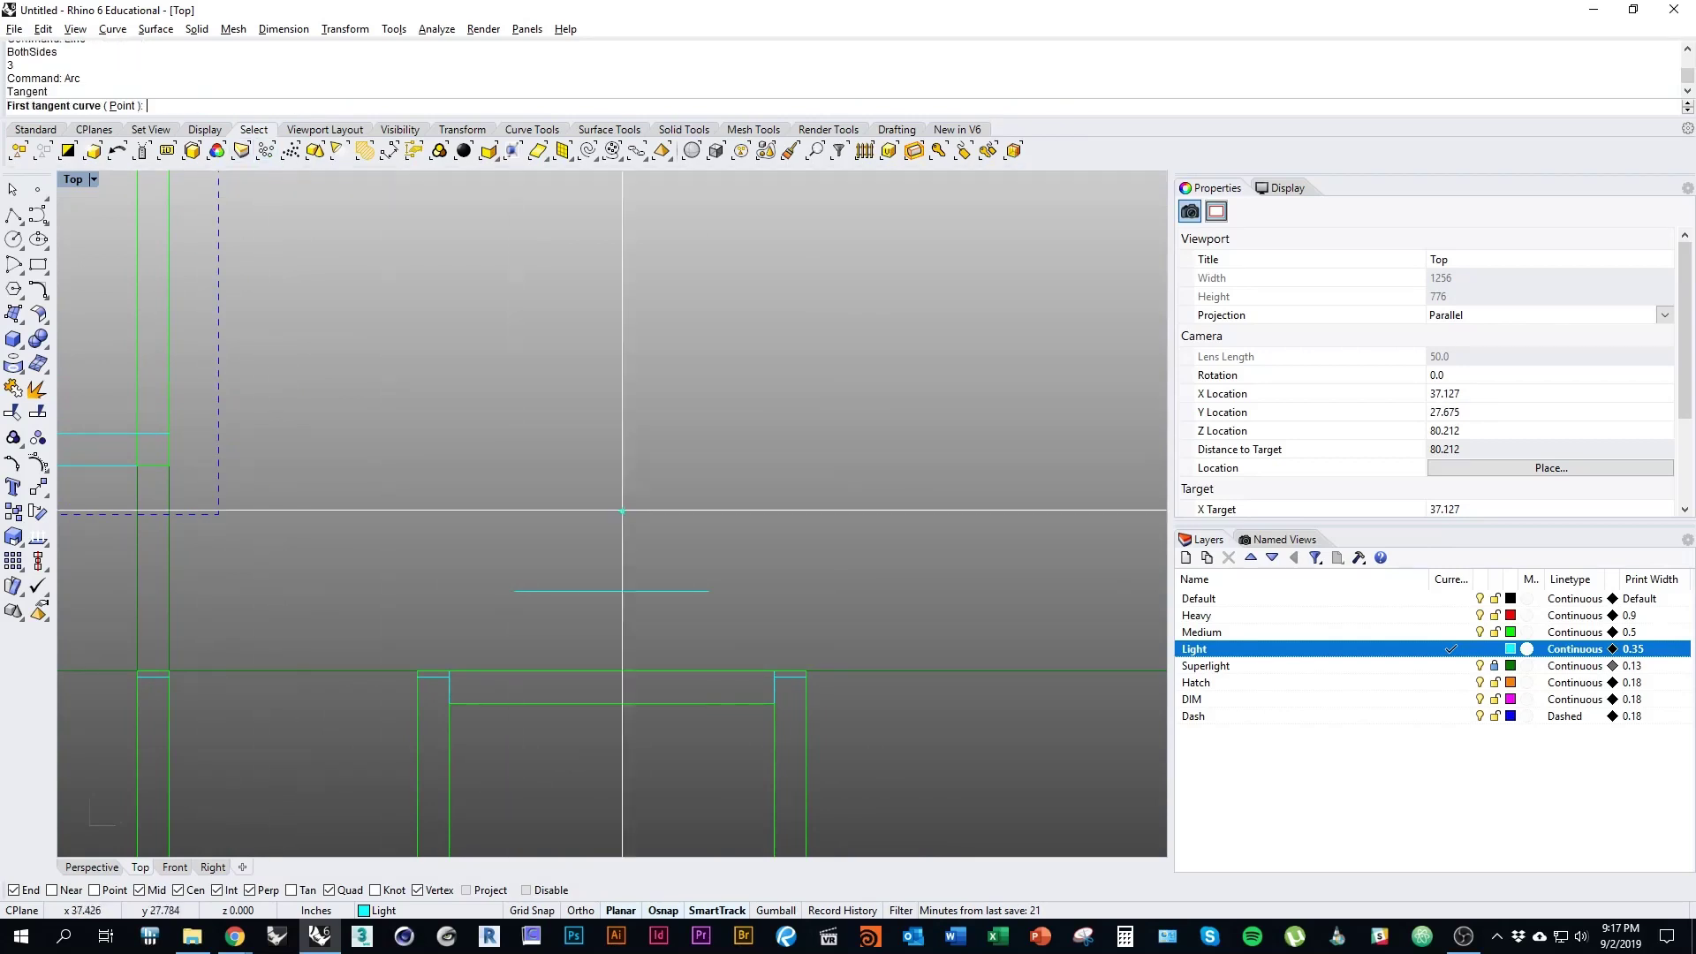
left_click(710, 591)
scroll(712, 586, "down", 3)
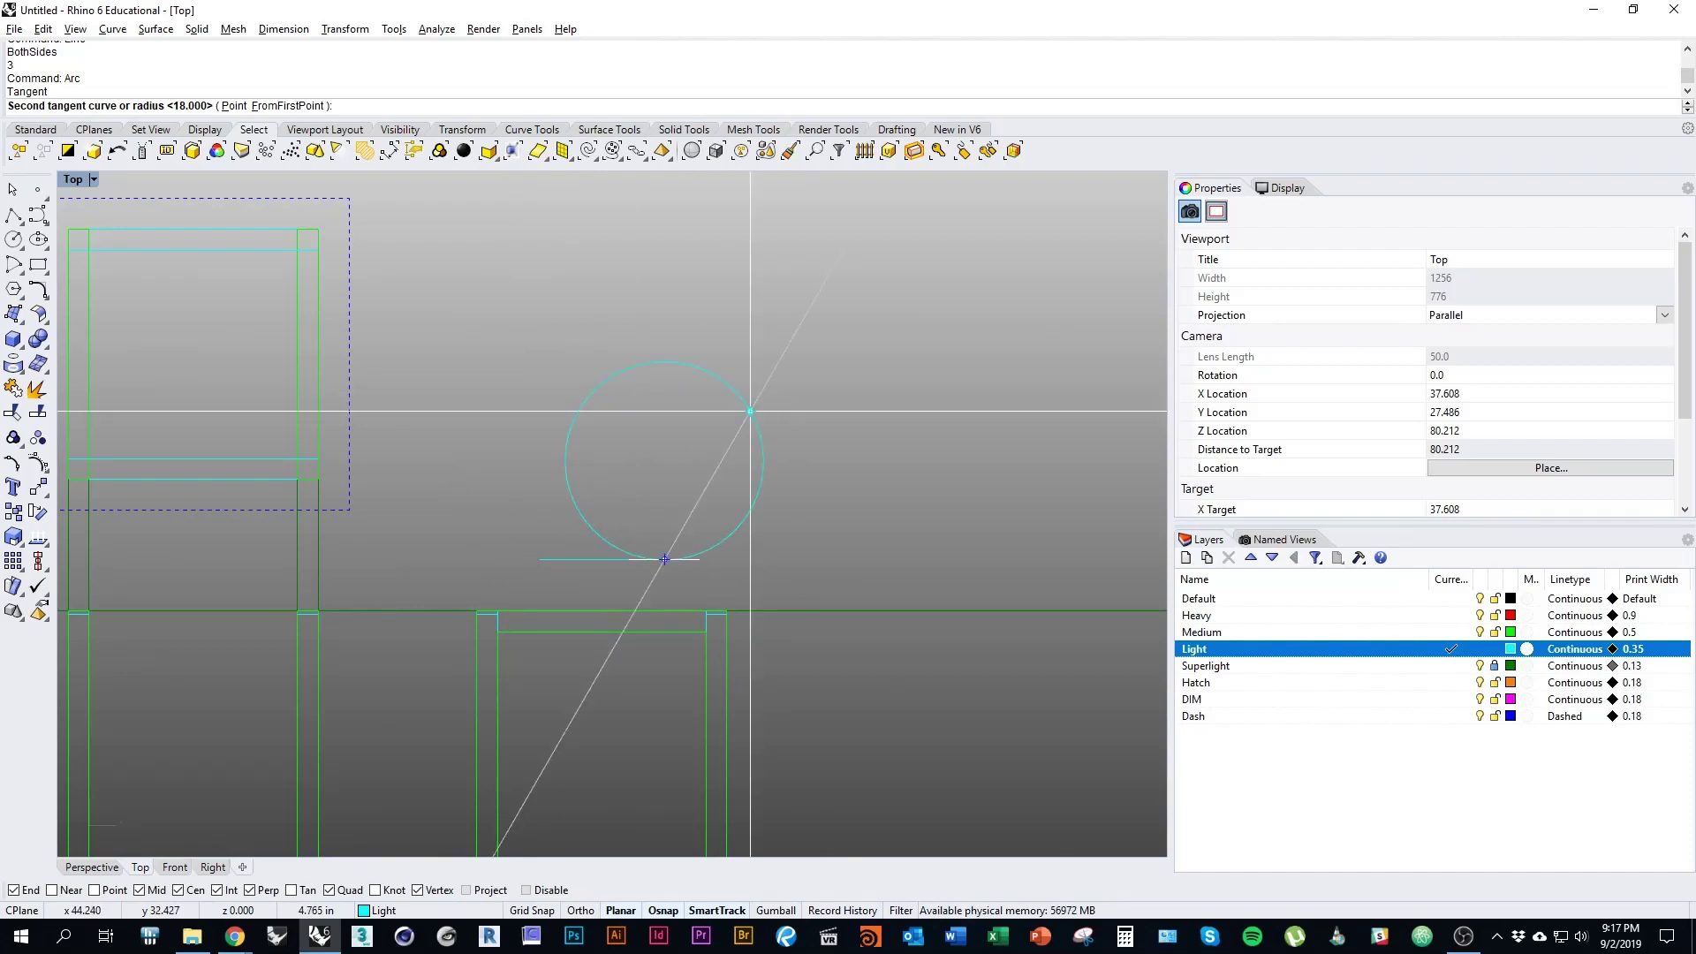
key("Return")
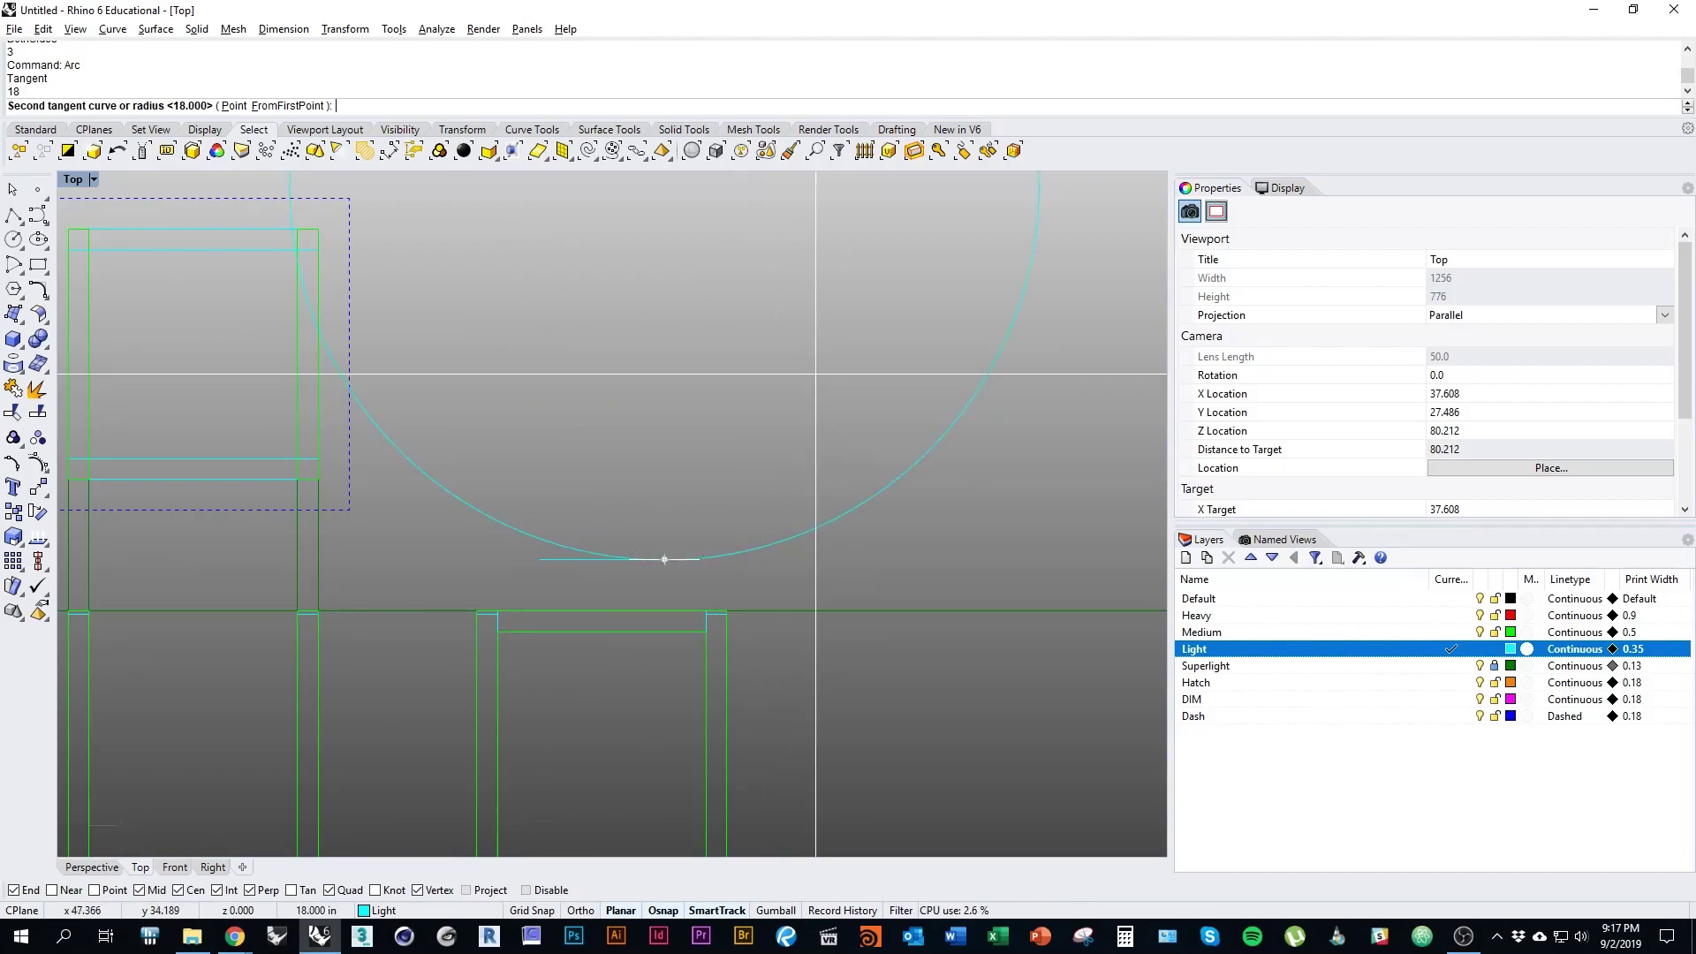
left_click(816, 370)
right_click_drag(741, 427, 723, 504, "shift")
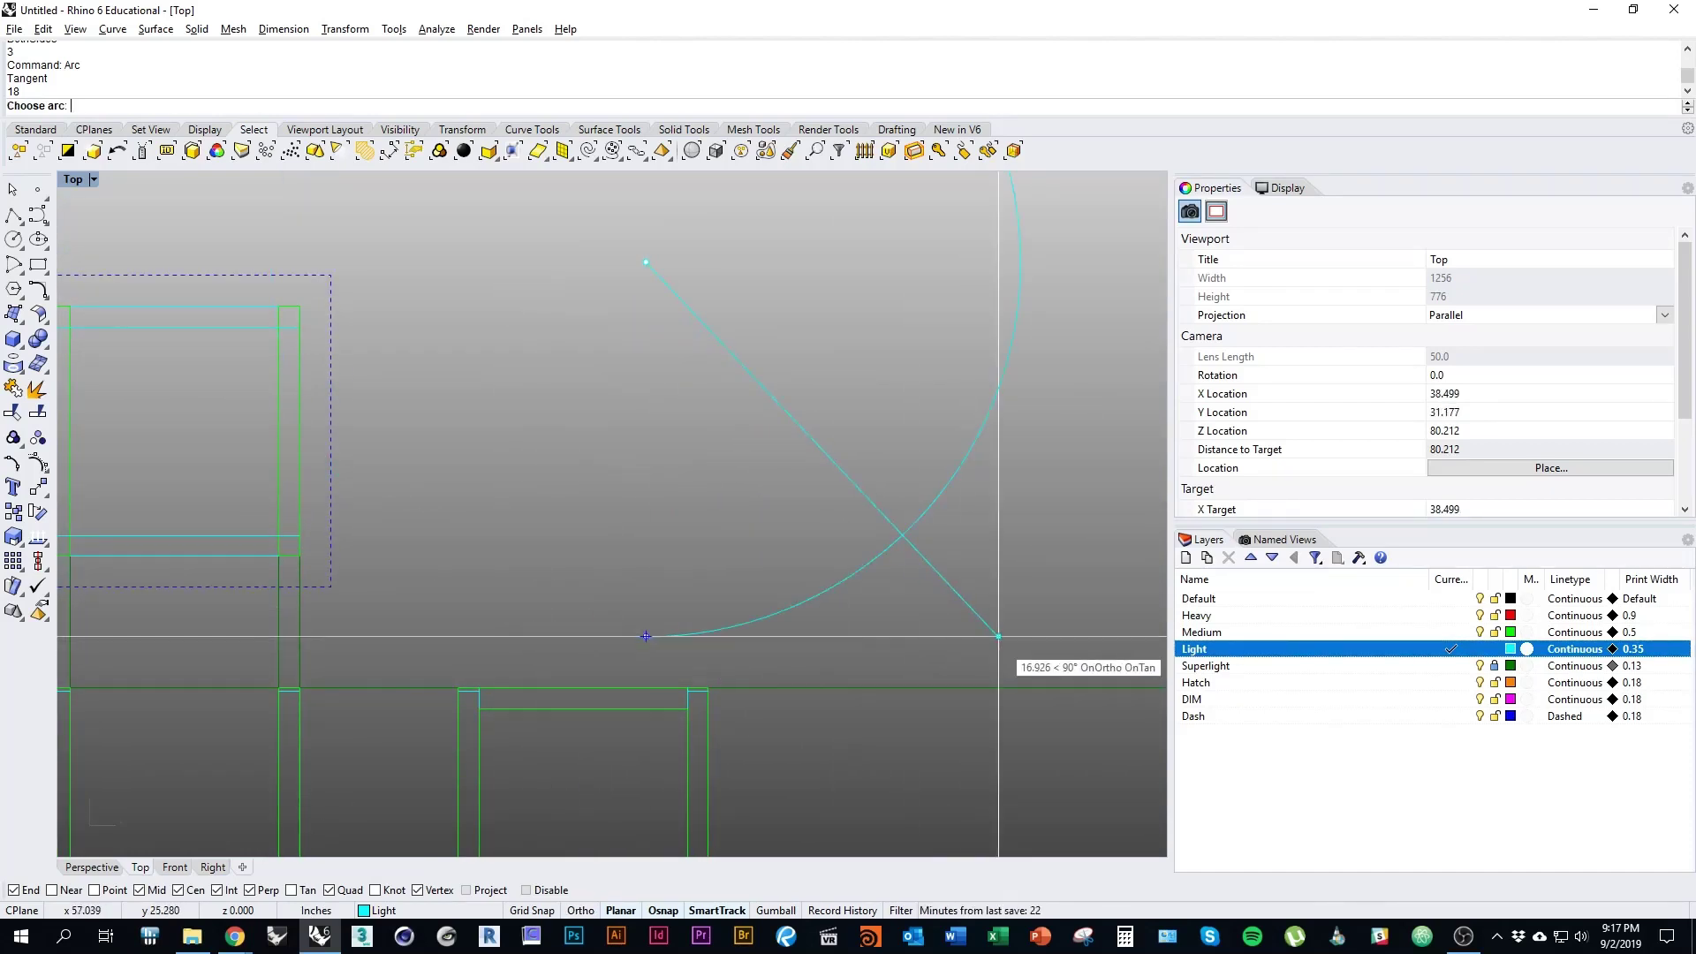
right_click_drag(947, 403, 813, 599, "shift")
scroll(703, 604, "down", 6)
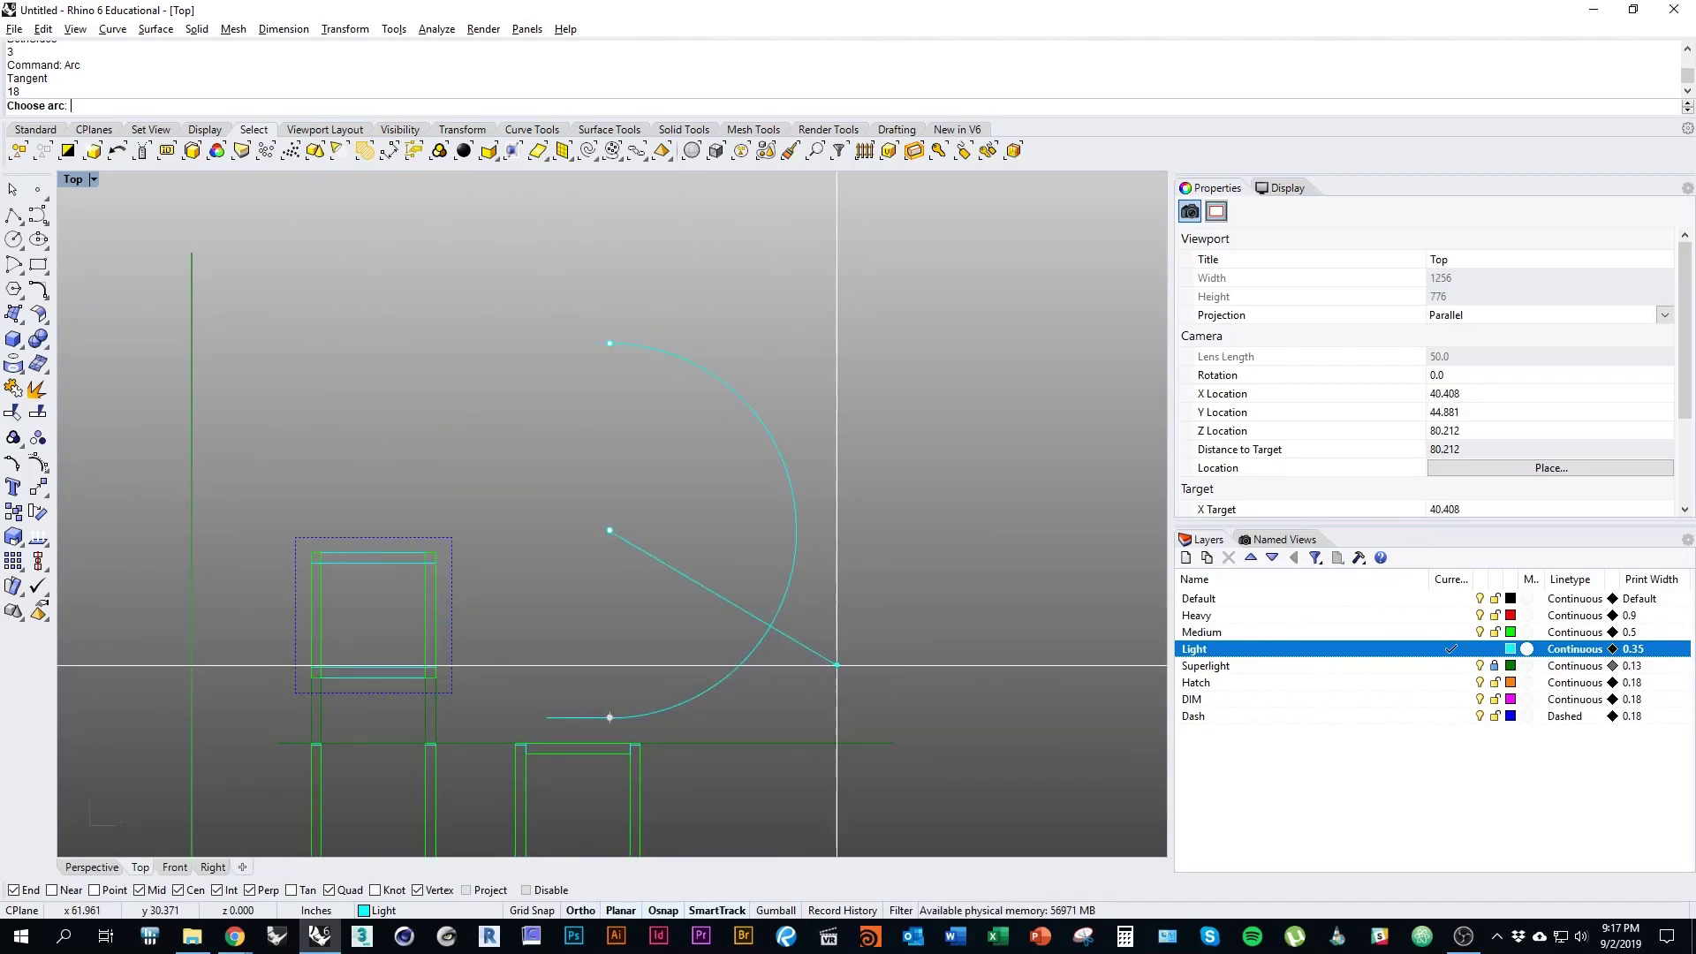
left_click(849, 728)
right_click_drag(734, 735, 812, 663)
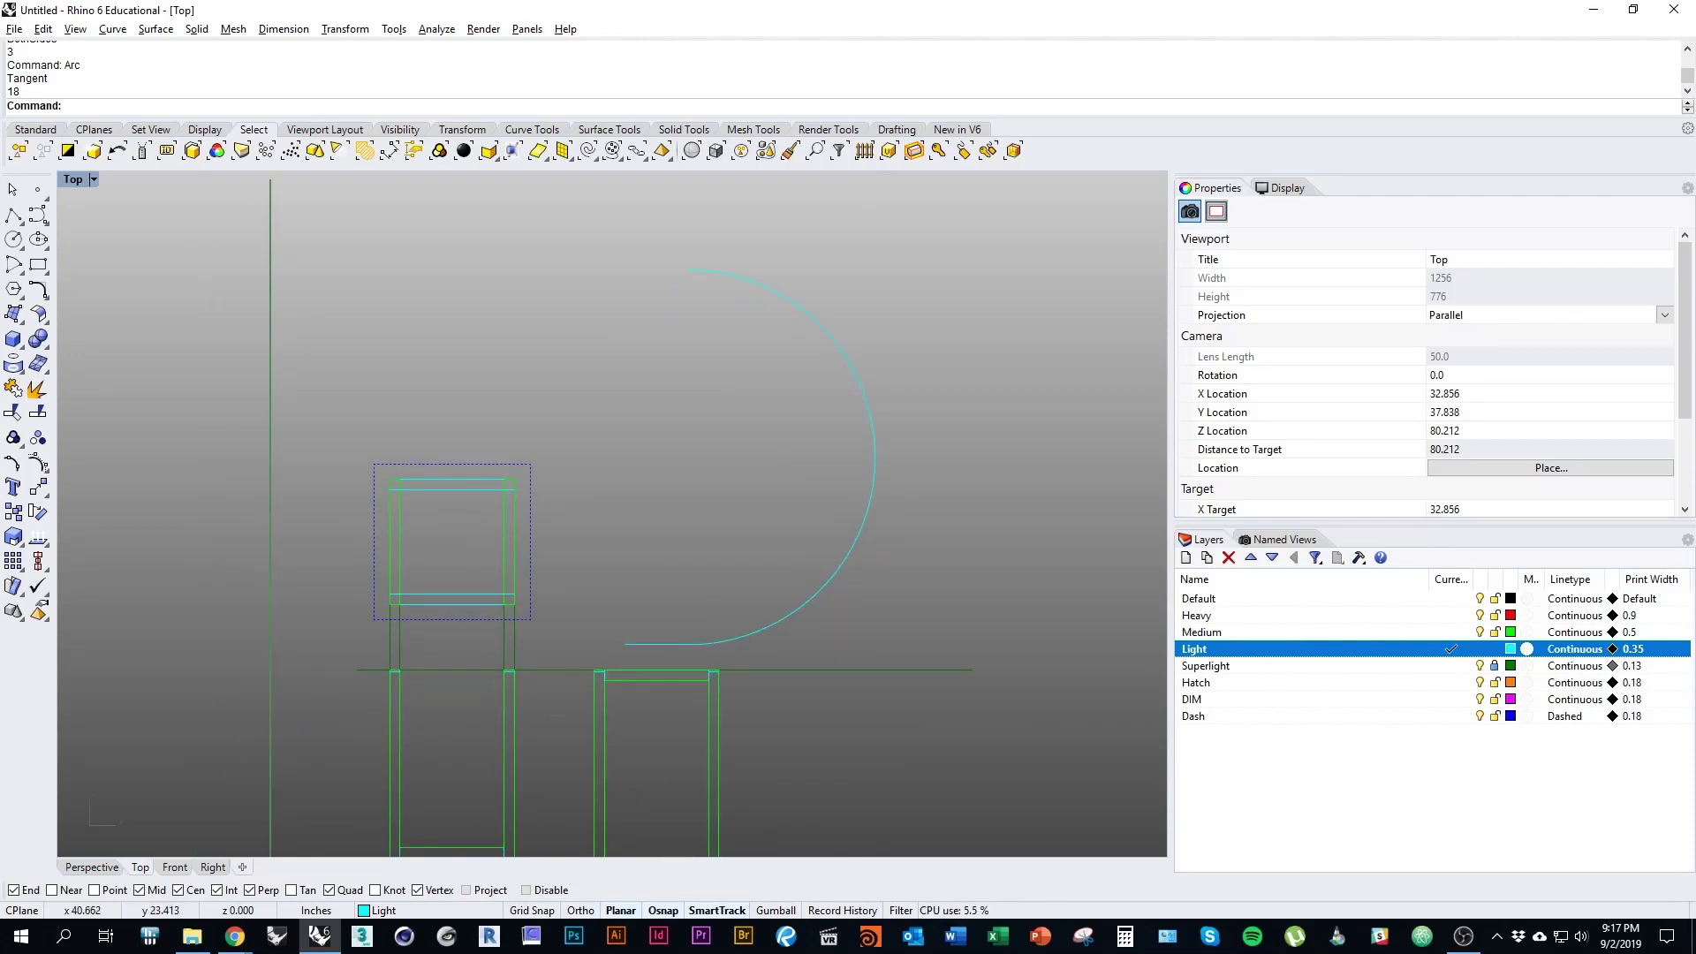
scroll(673, 673, "up", 10)
right_click_drag(761, 670, 801, 716)
scroll(980, 552, "down", 5)
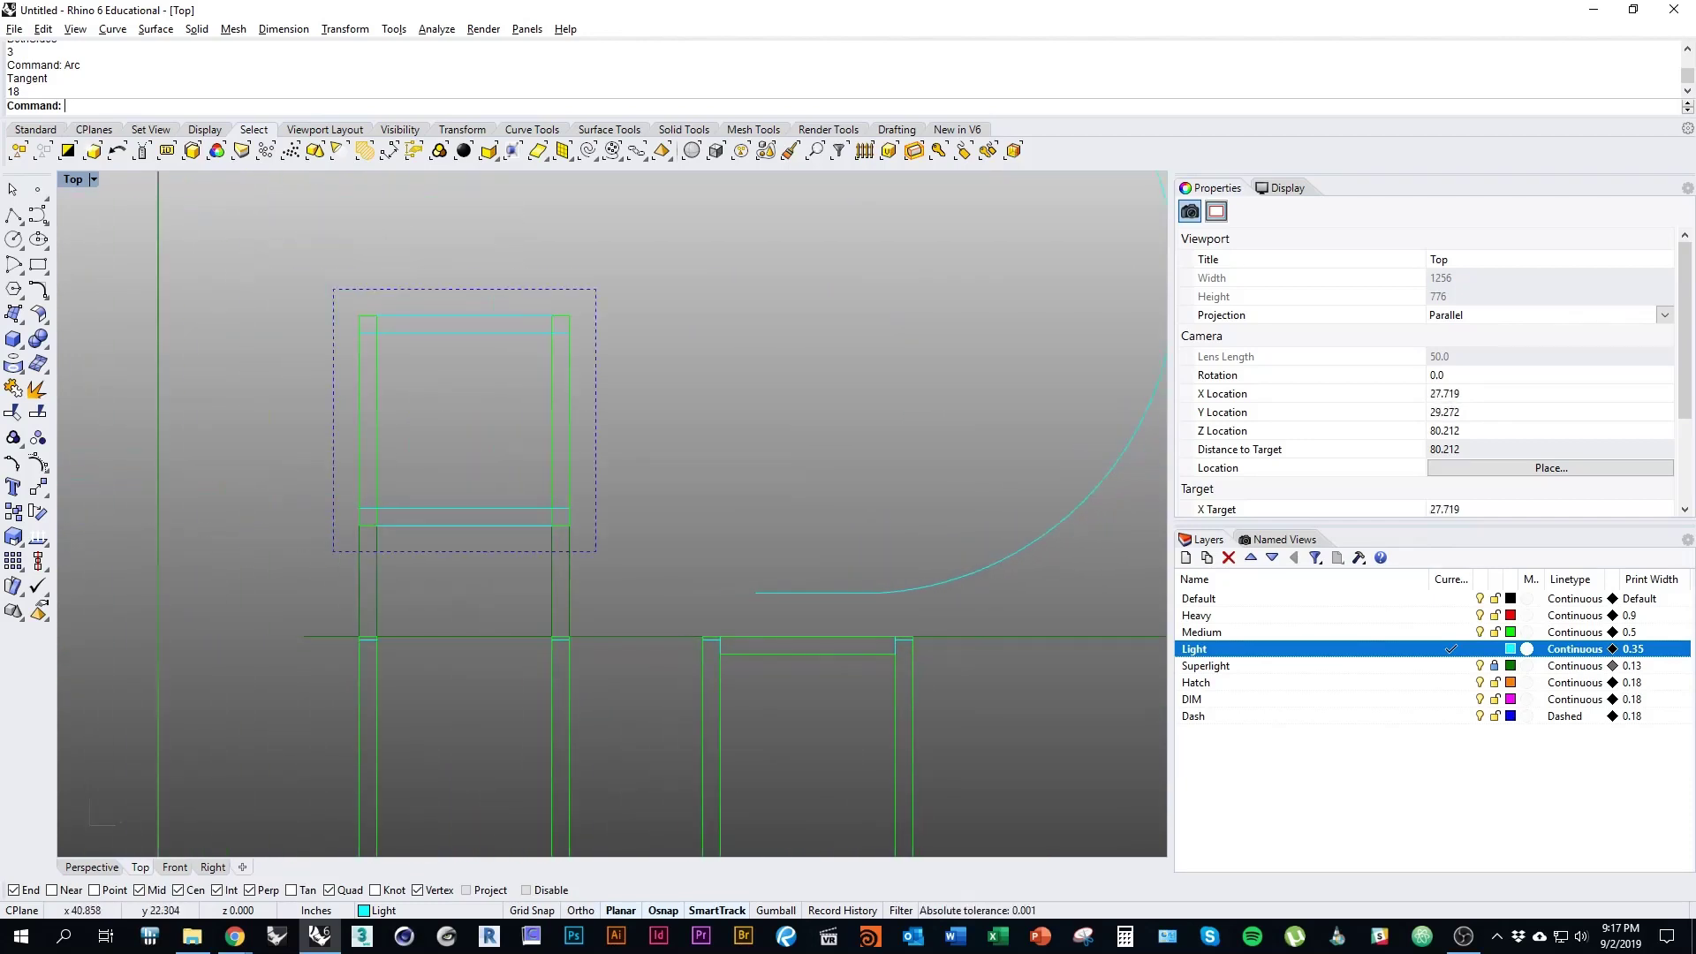
mouse_move(671, 618)
right_mouse_down()
mouse_move(771, 592)
mouse_move(681, 602)
right_mouse_up()
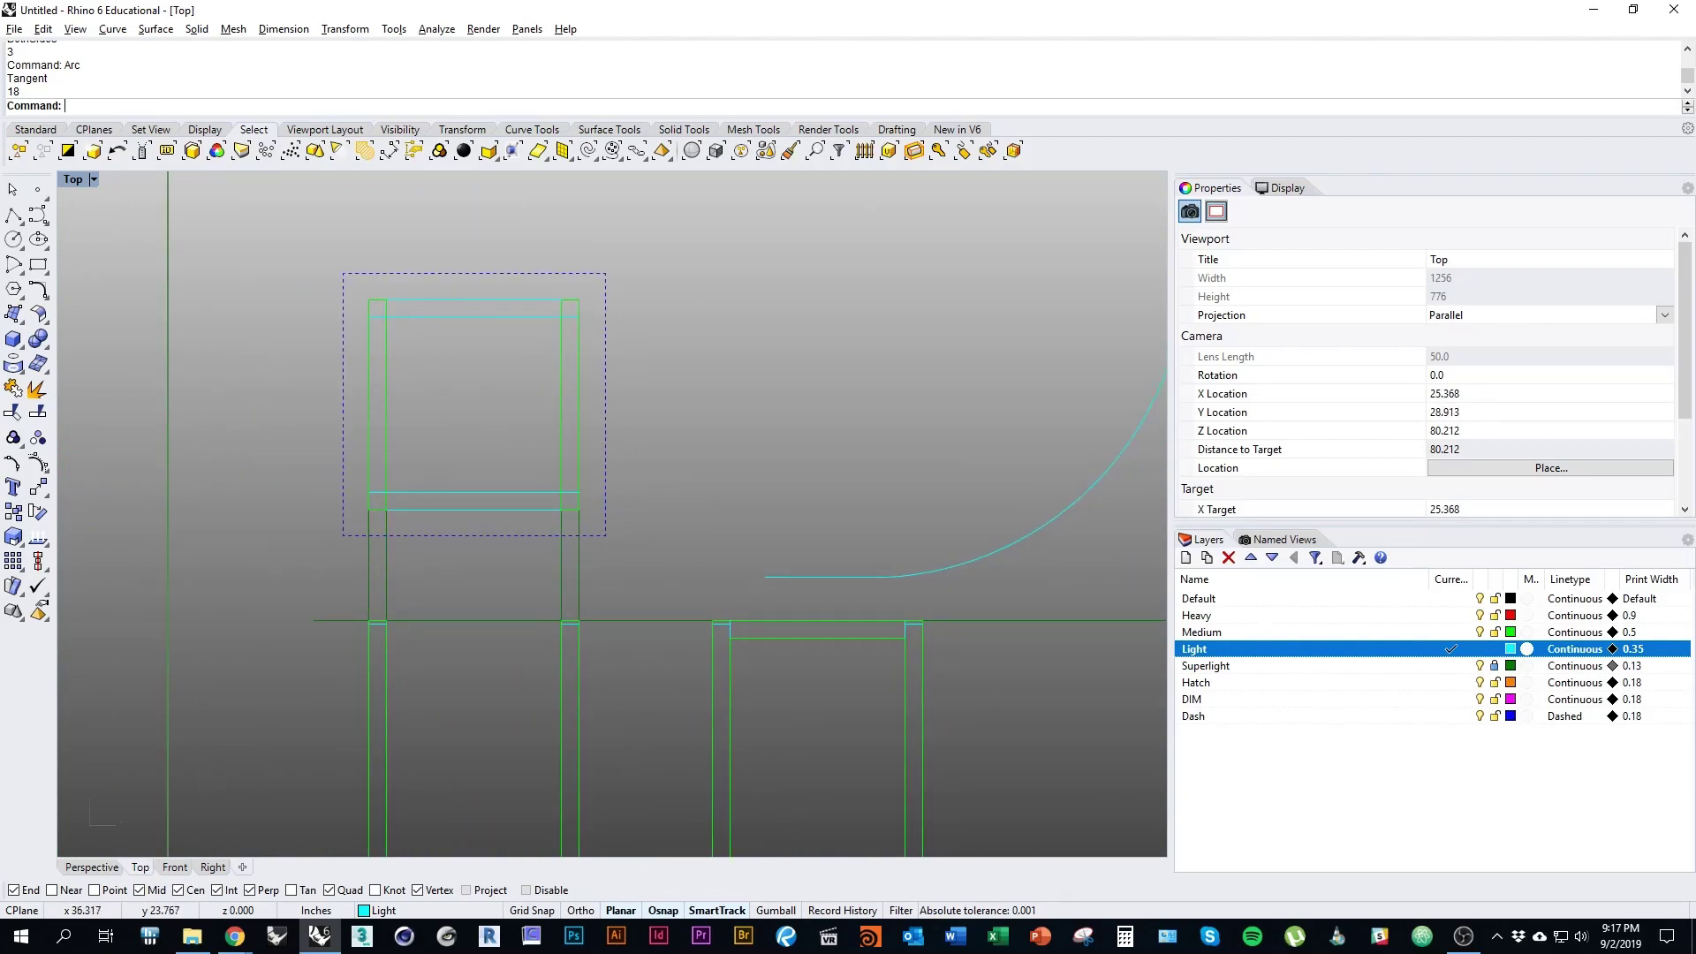
right_click_drag(454, 603, 343, 593)
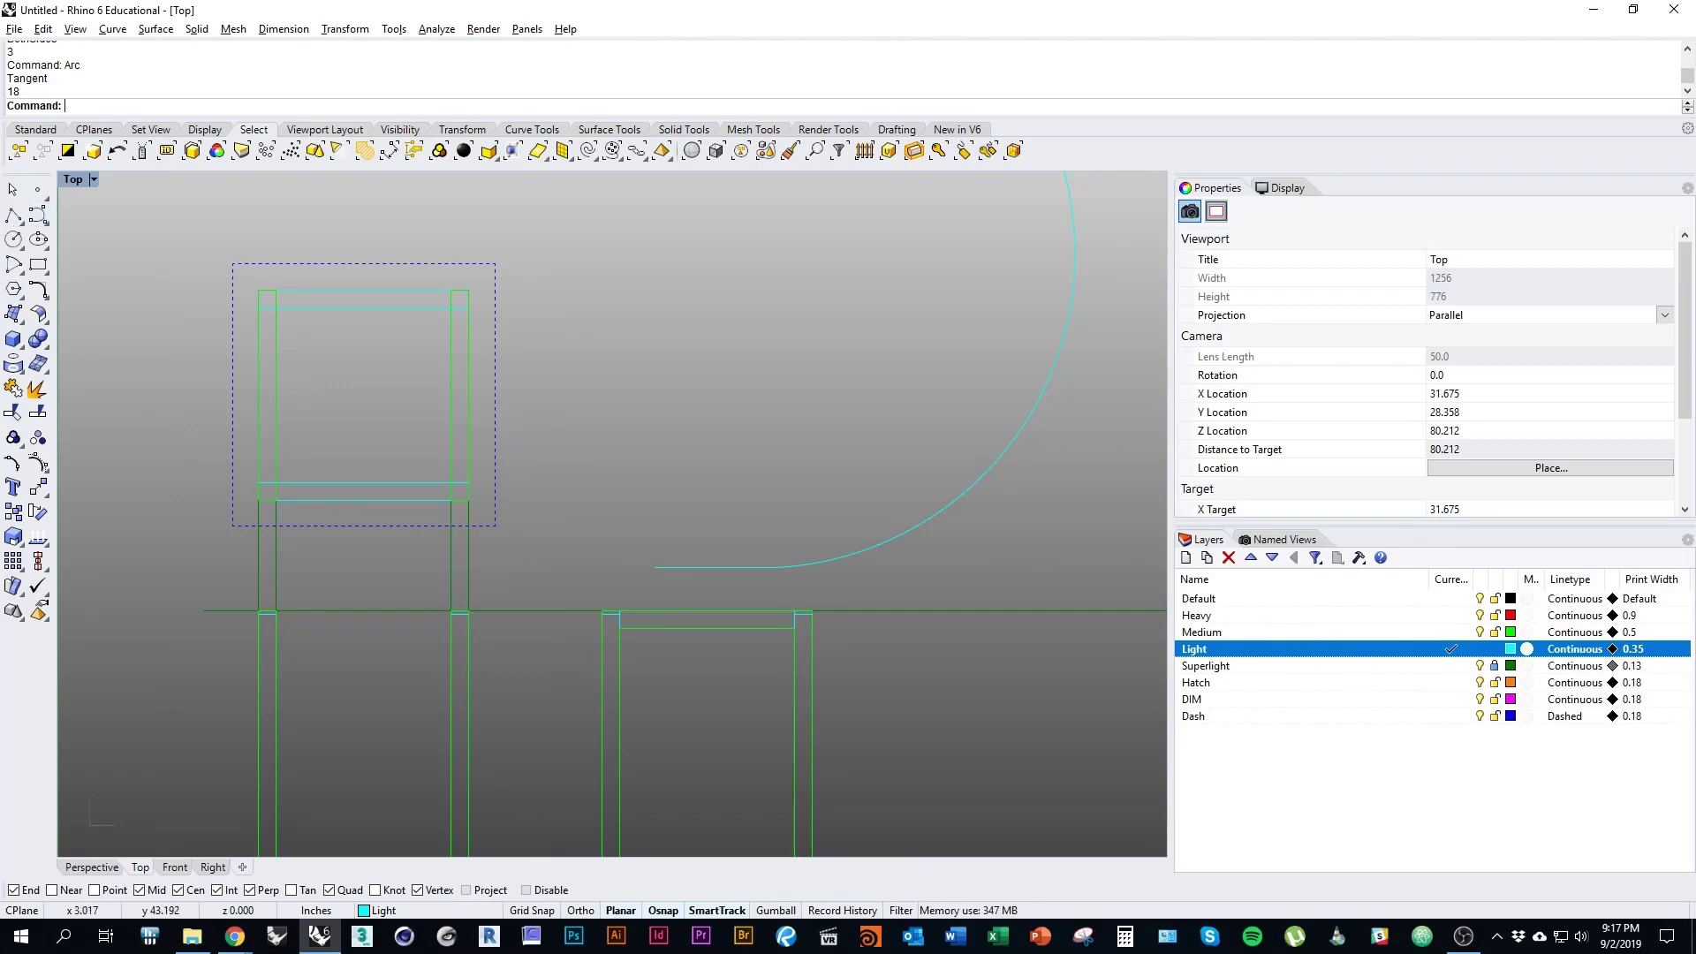
type("Line")
key("Return")
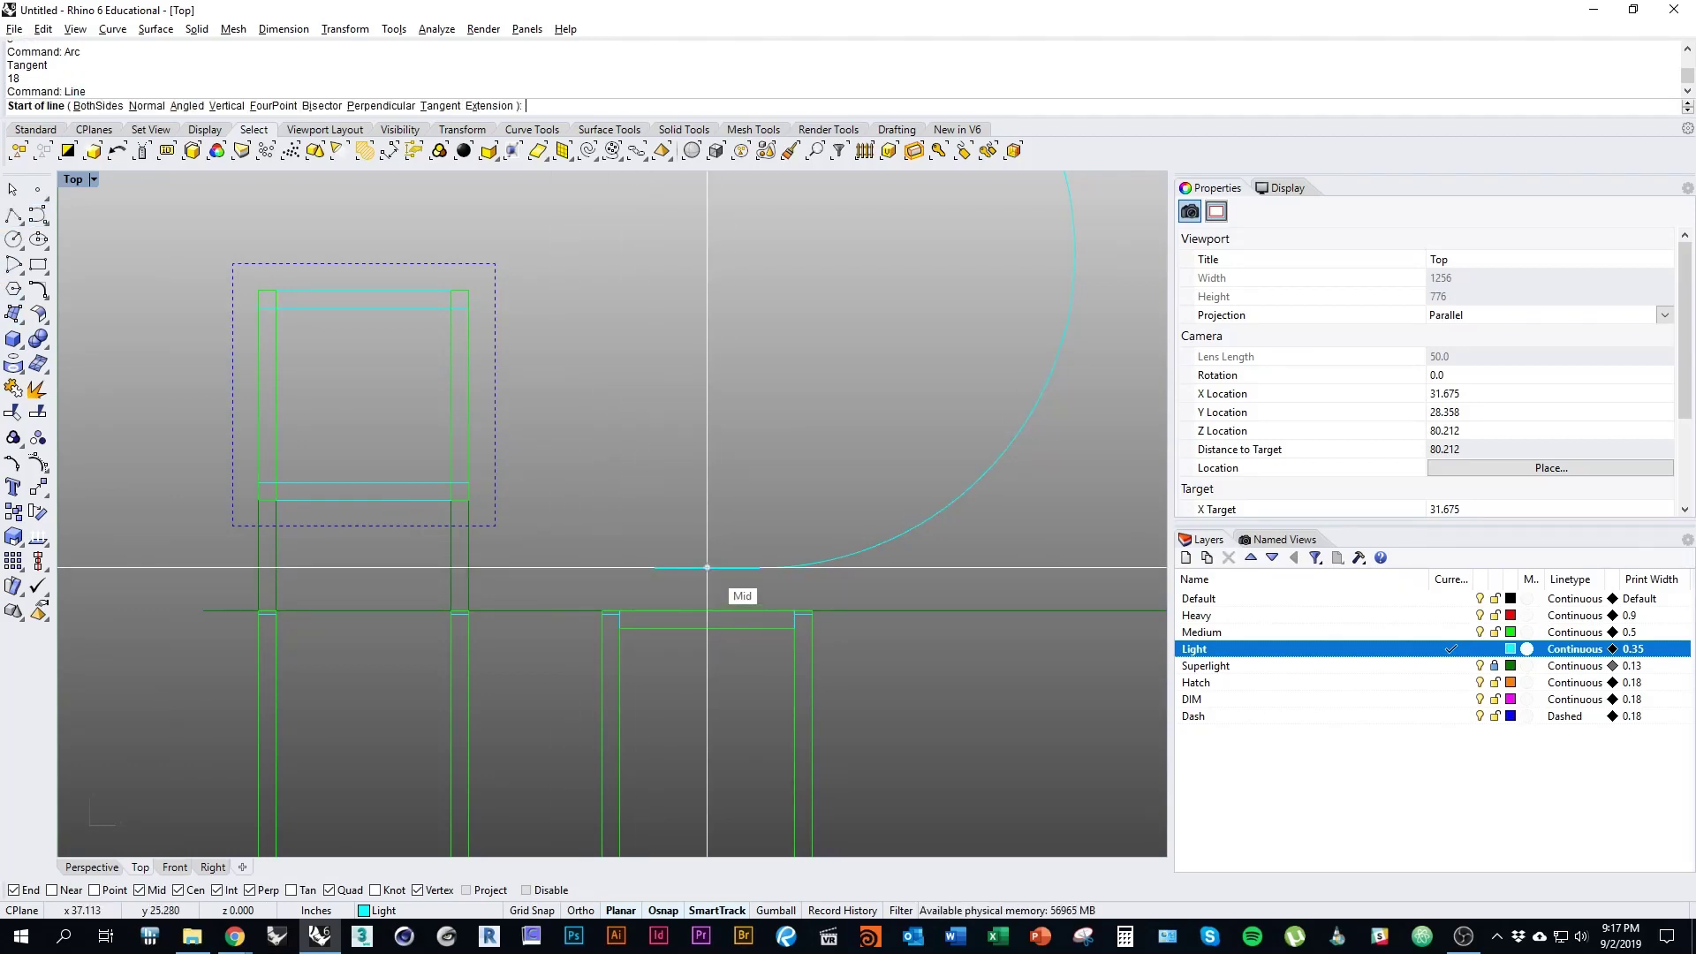
left_click(707, 538)
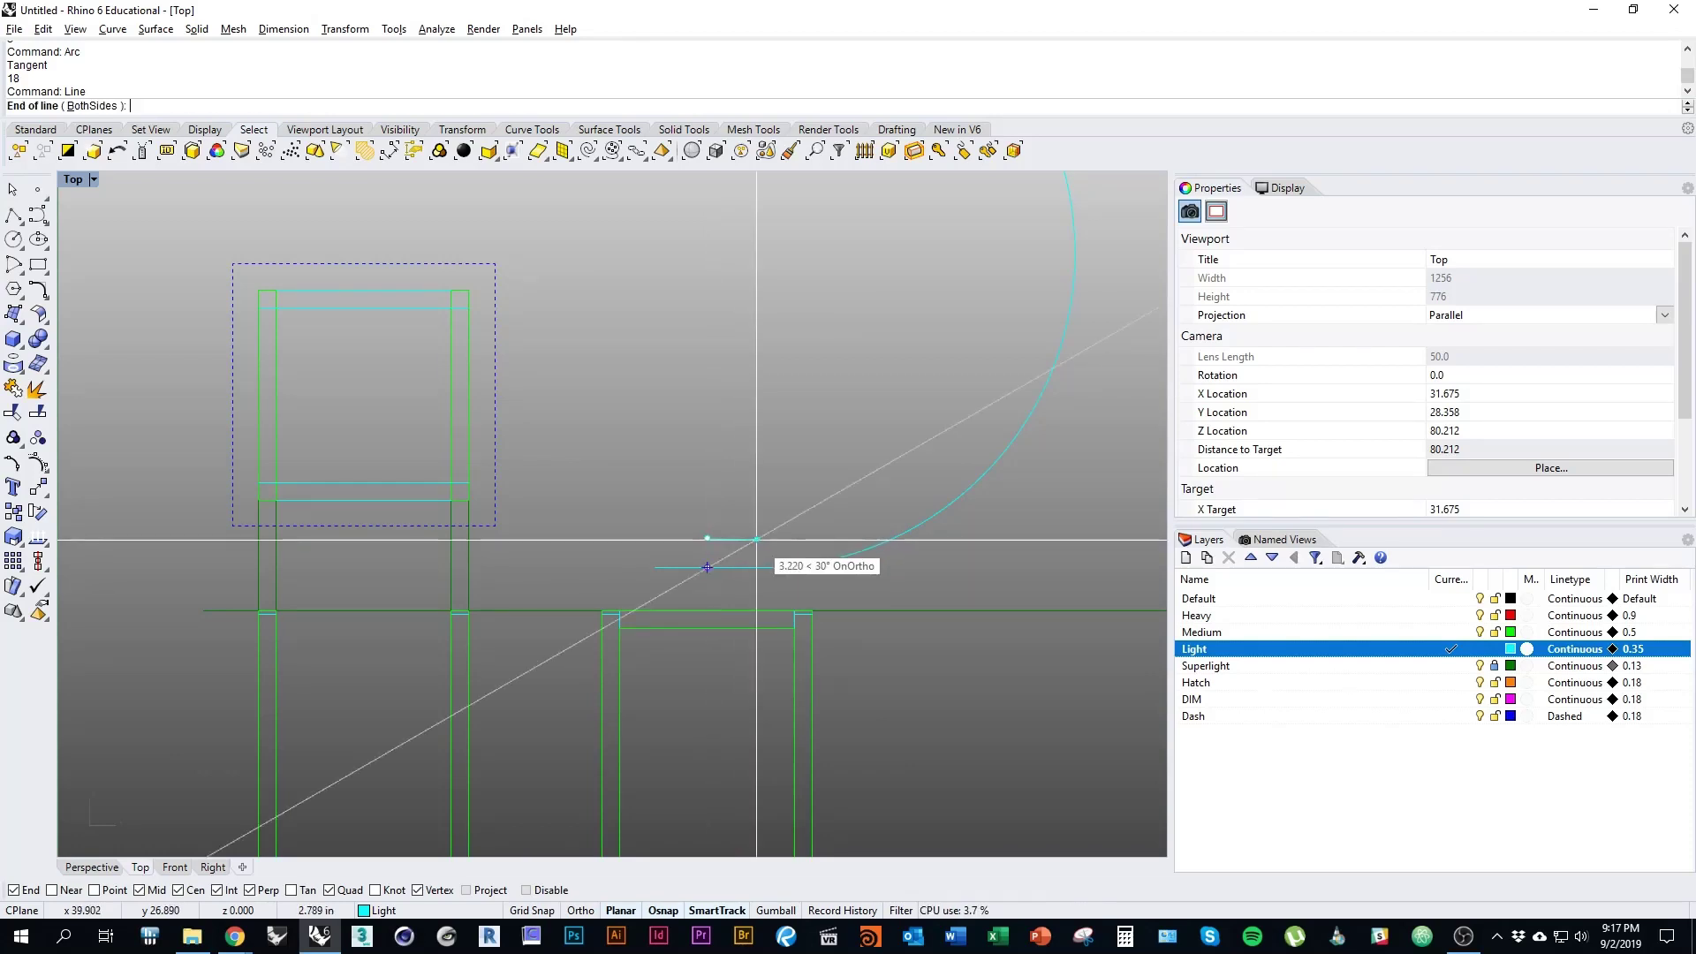
key("Escape")
key("Return")
left_click(98, 105)
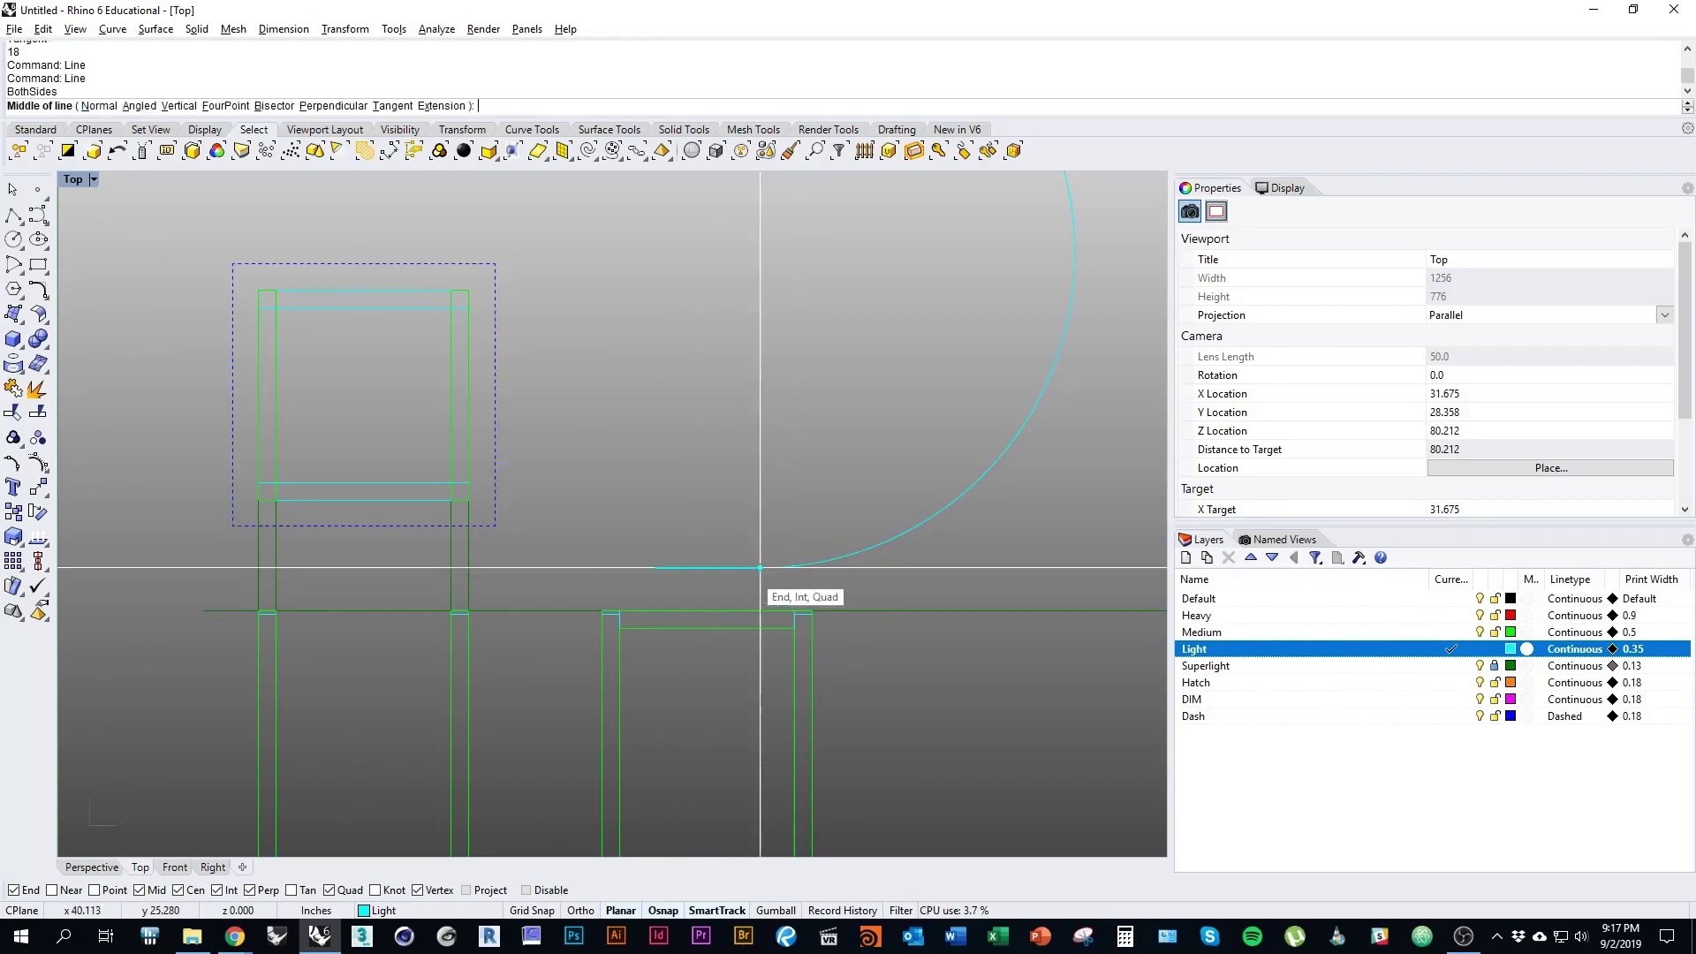
left_click(707, 567)
key("Escape")
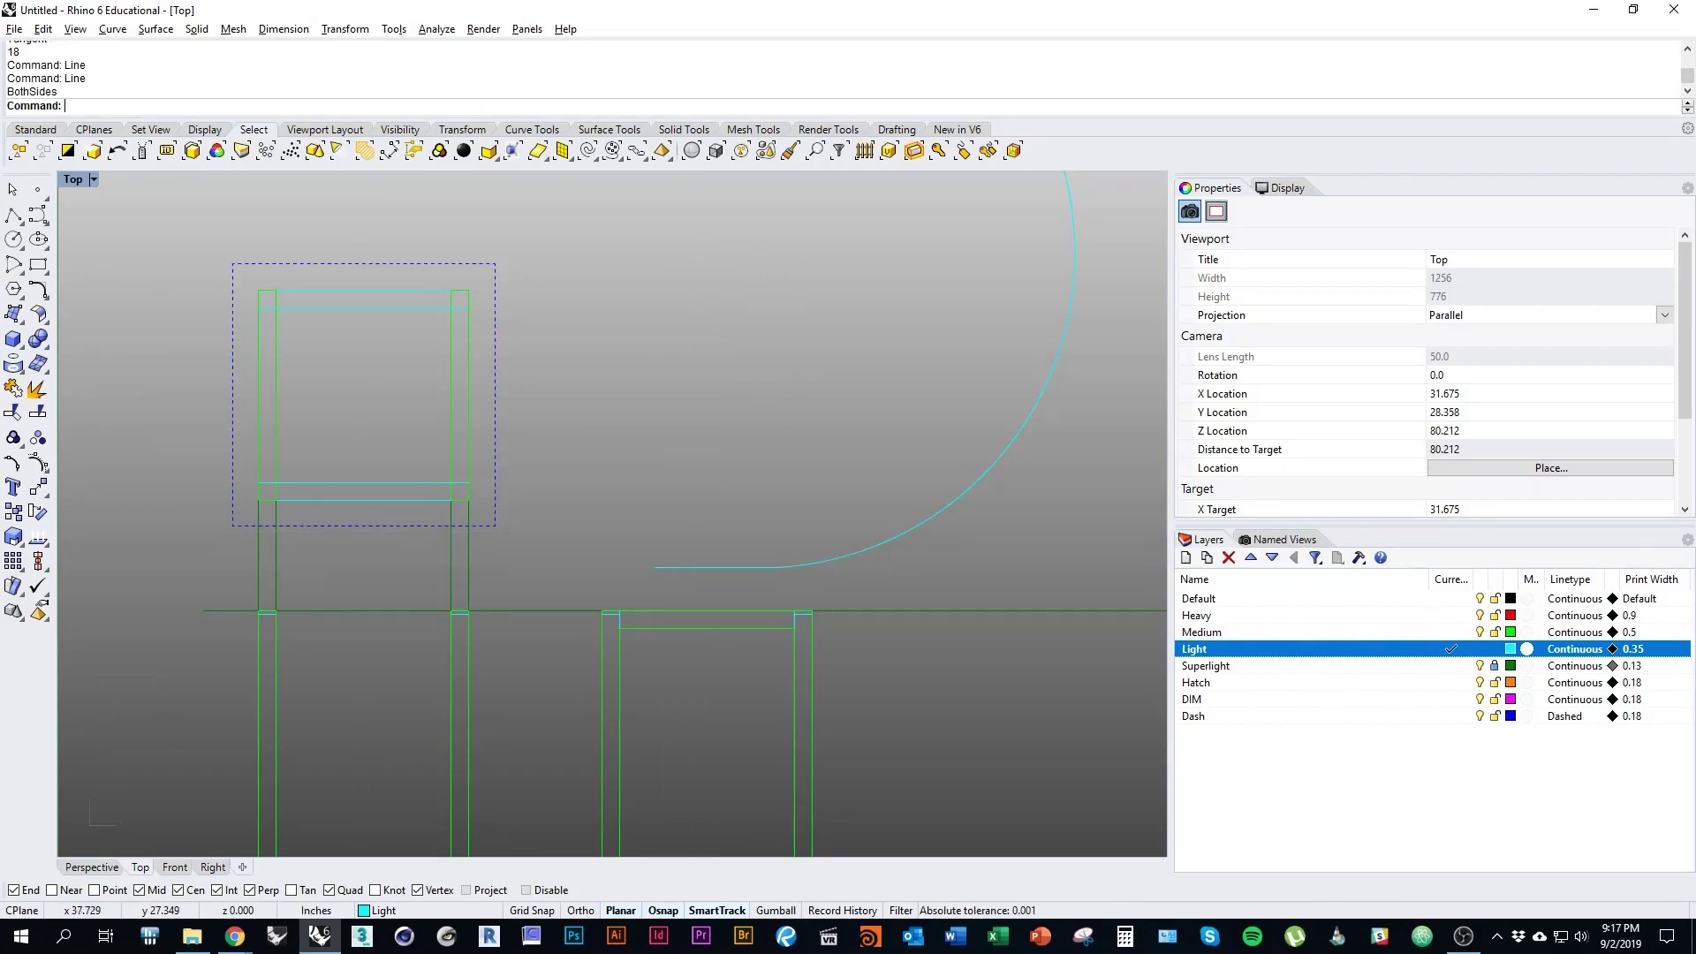
Step: Draw a centre-based rectangle 15 inches long and about 6 inches high, centred on the midpoint of the seat profile's horizontal line
type("Rectangle")
key("Return")
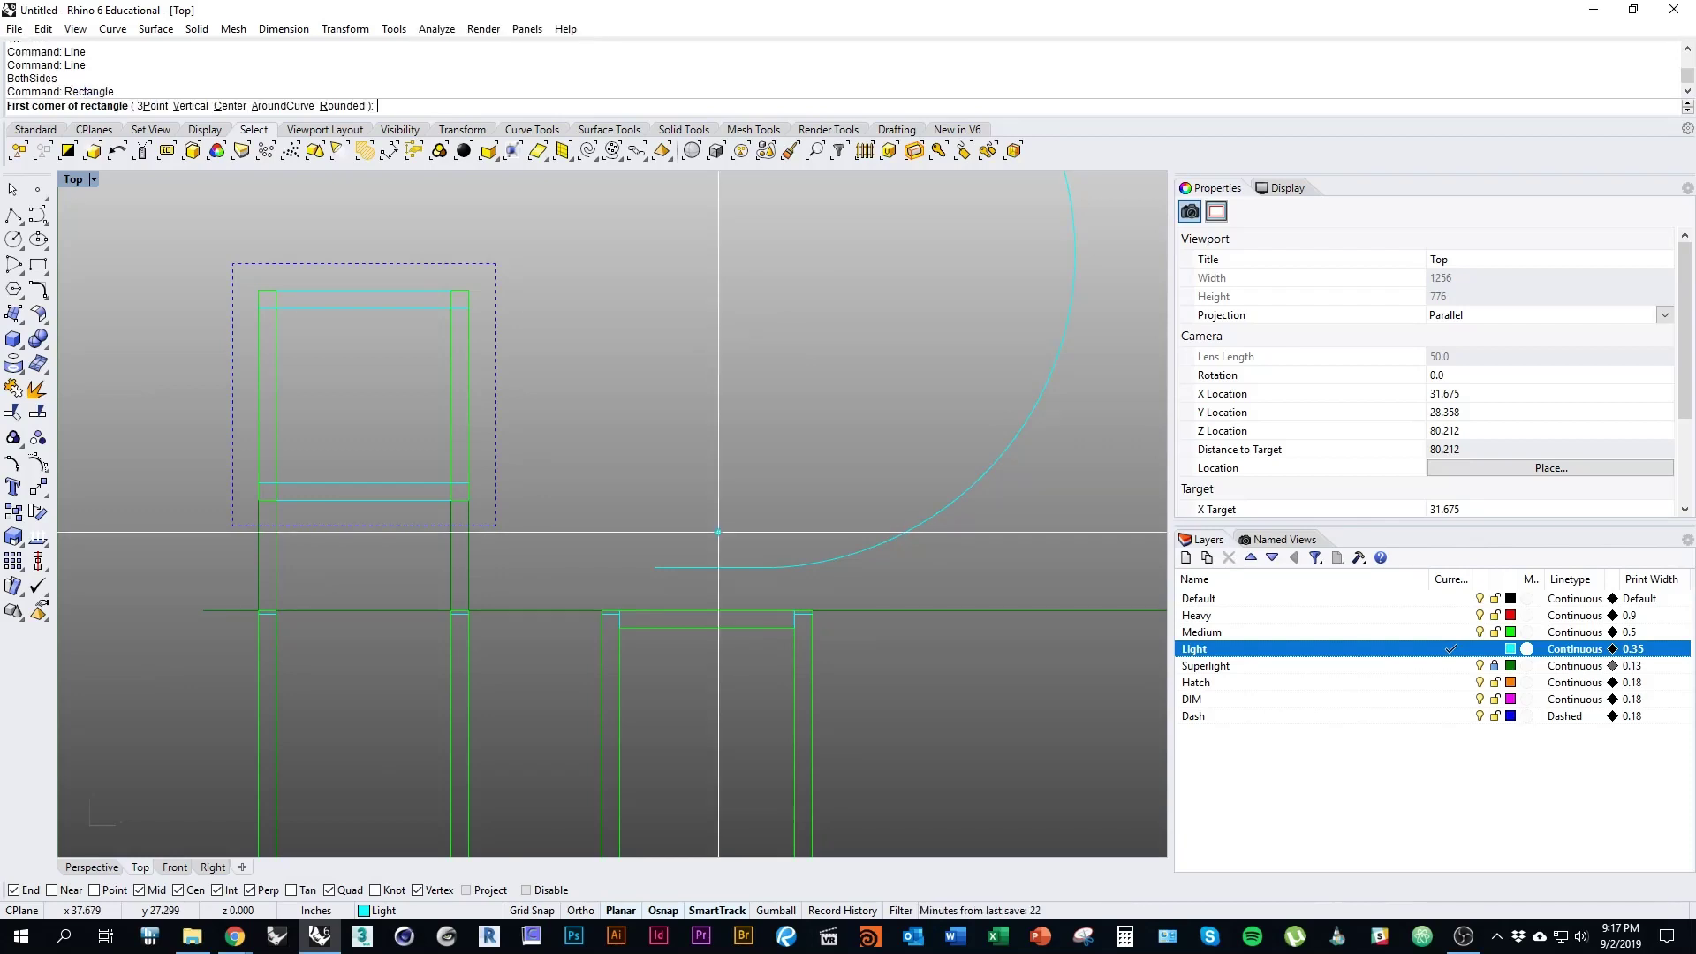
type("c")
key("Return")
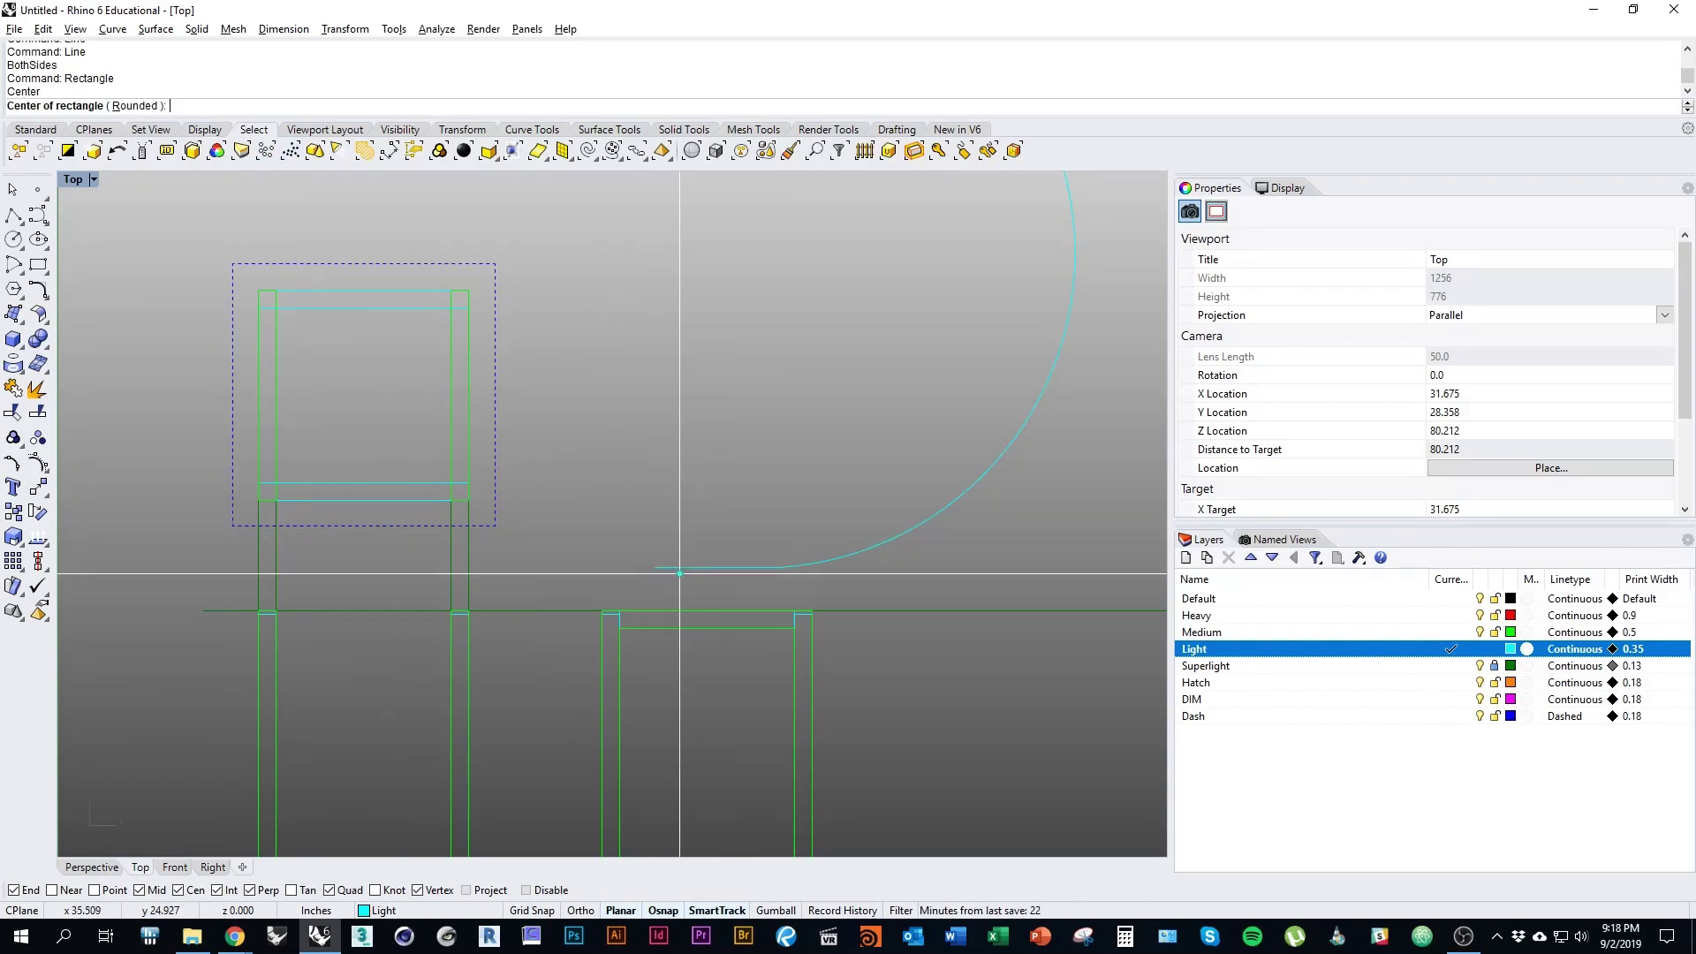
left_click(707, 567)
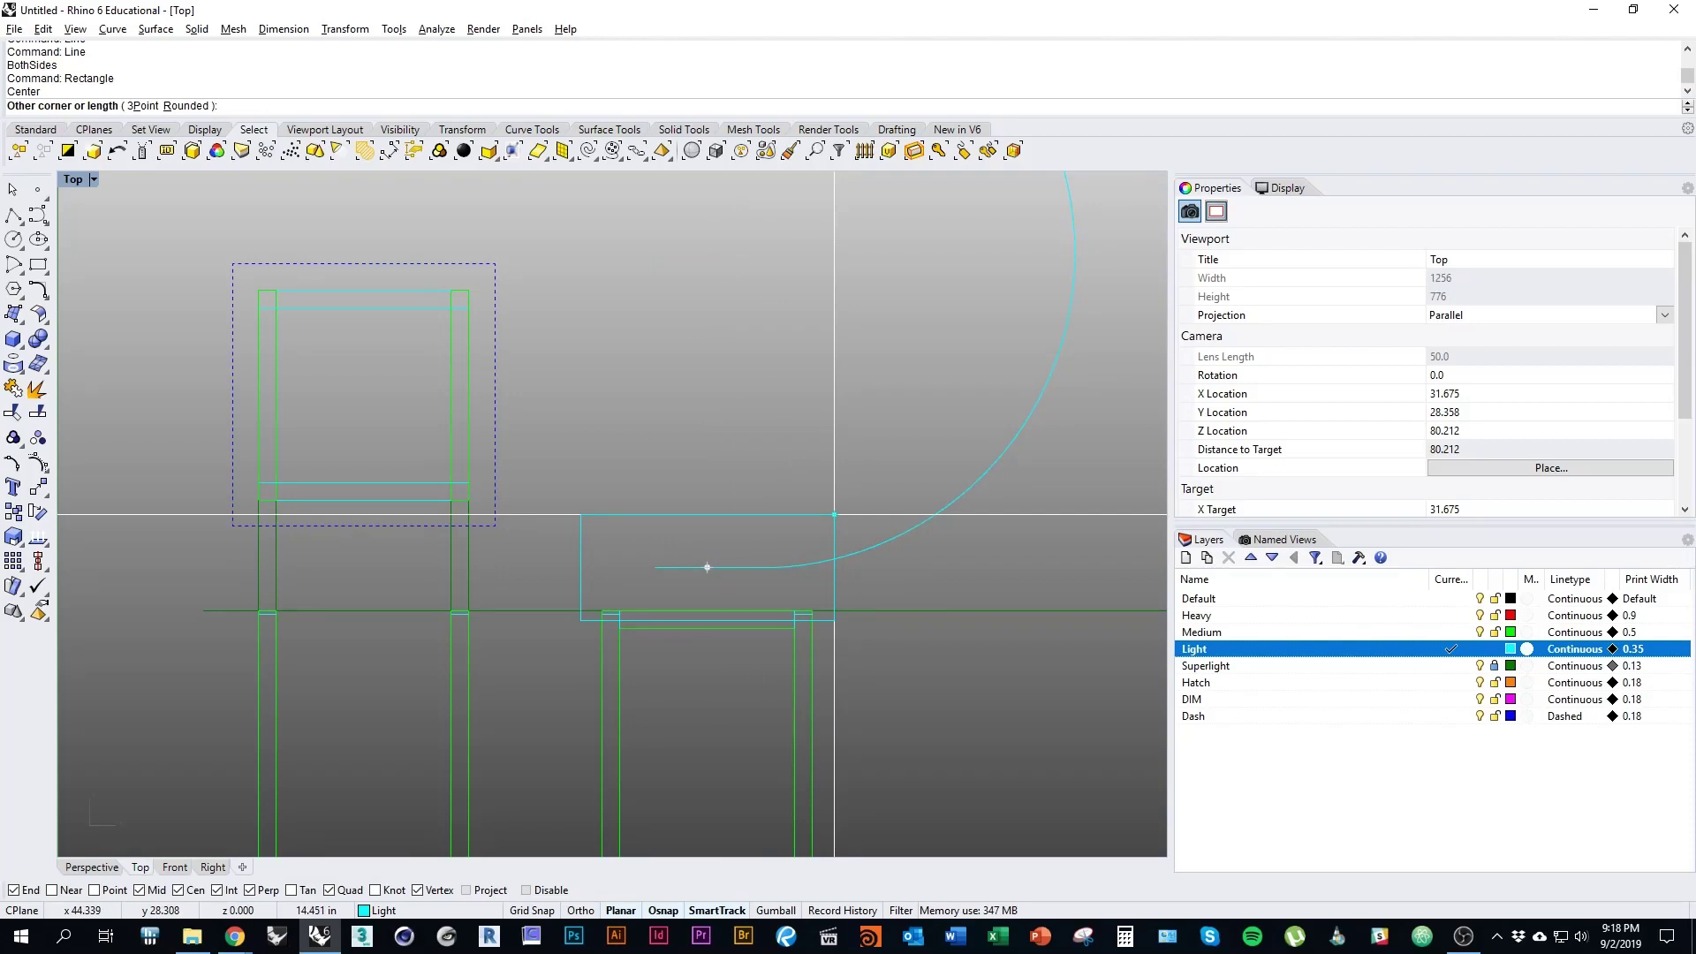
type("15")
key("Return")
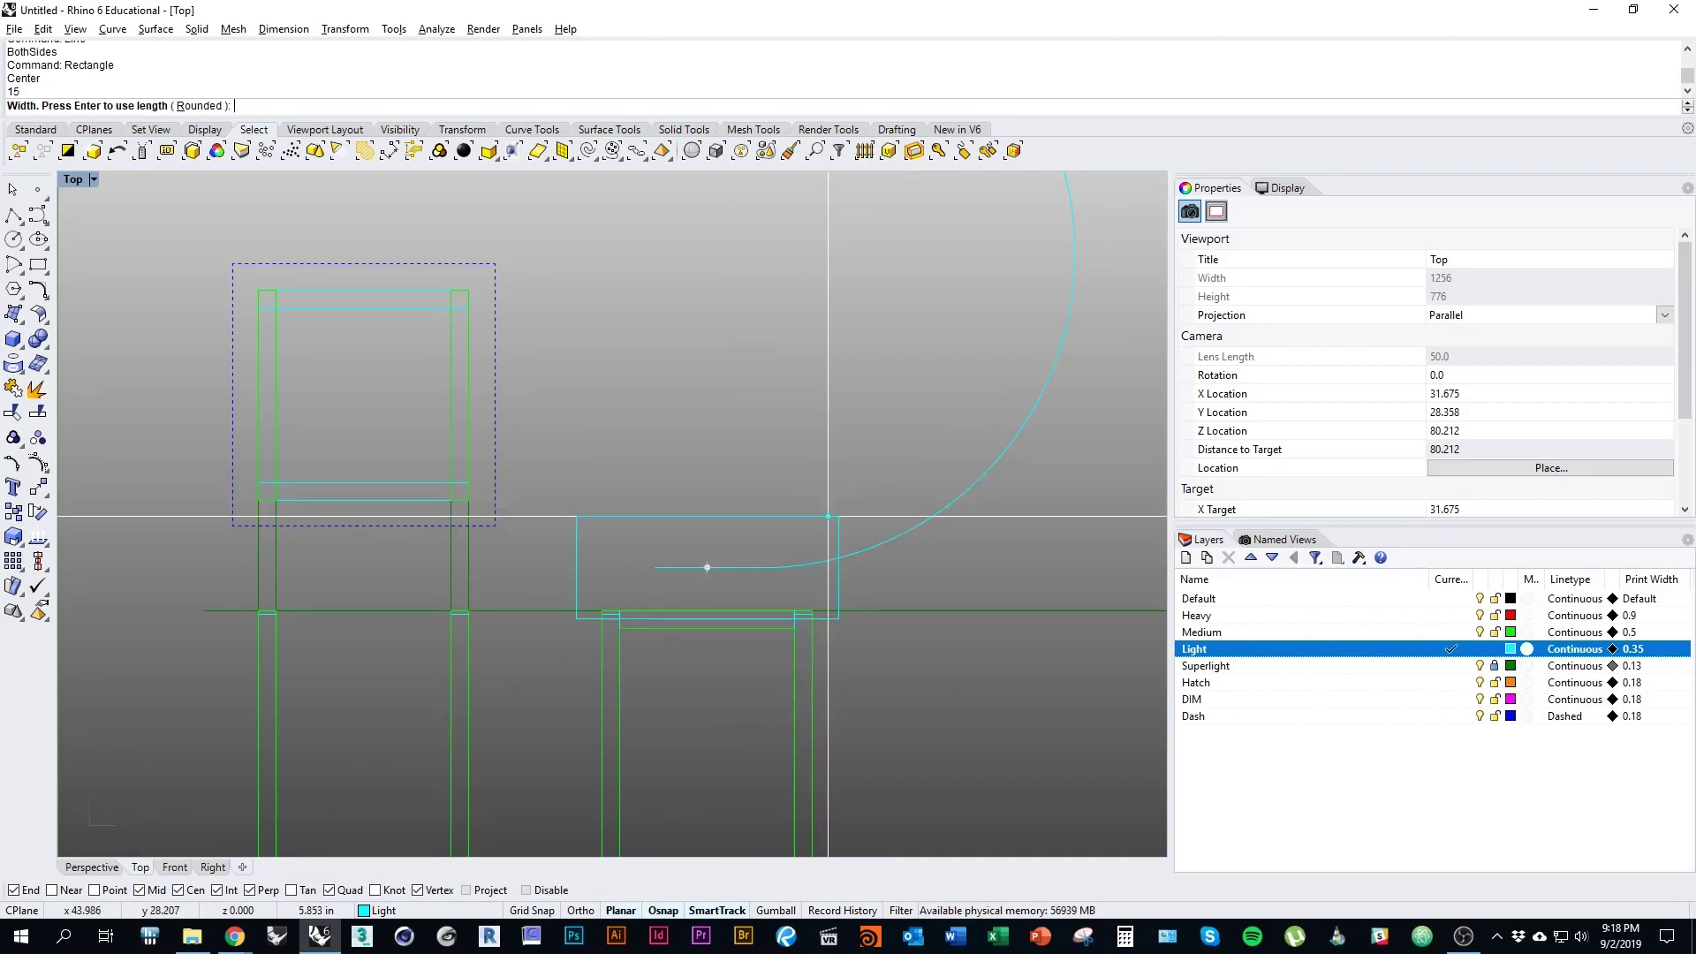
left_click(827, 515)
scroll(847, 682, "up", 3)
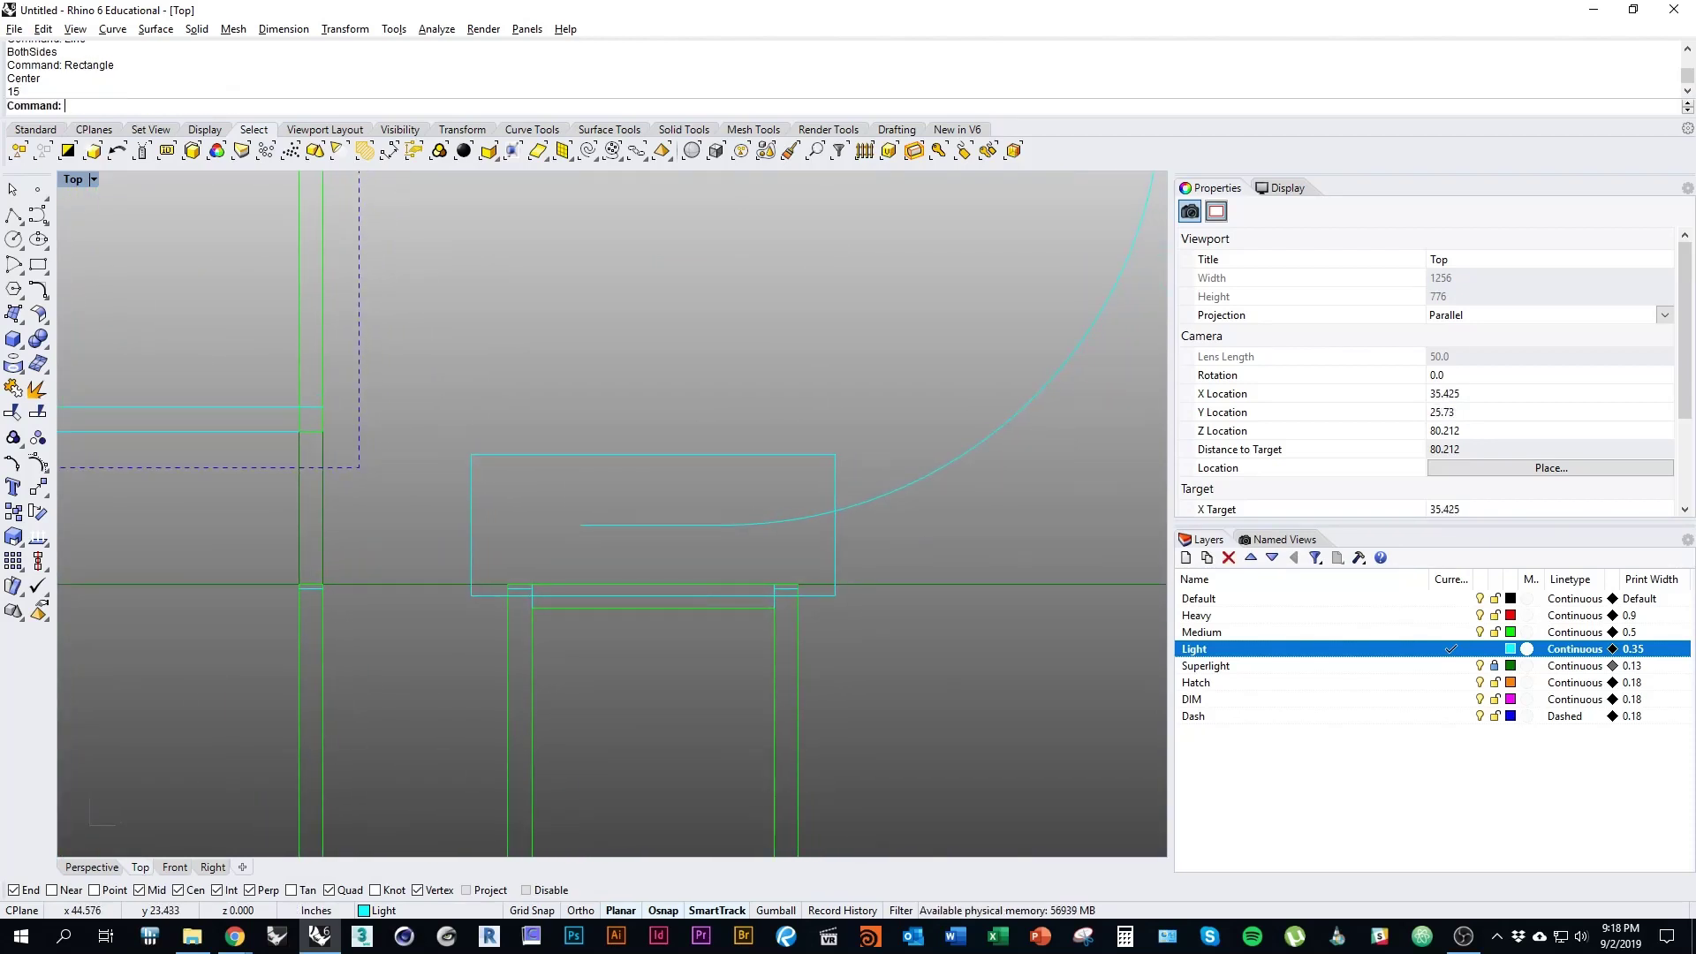
Step: Trim away the part of the tangent arc that lies outside the rectangle
left_click(834, 569)
key("ctrl+t")
left_click(863, 503)
key("Return")
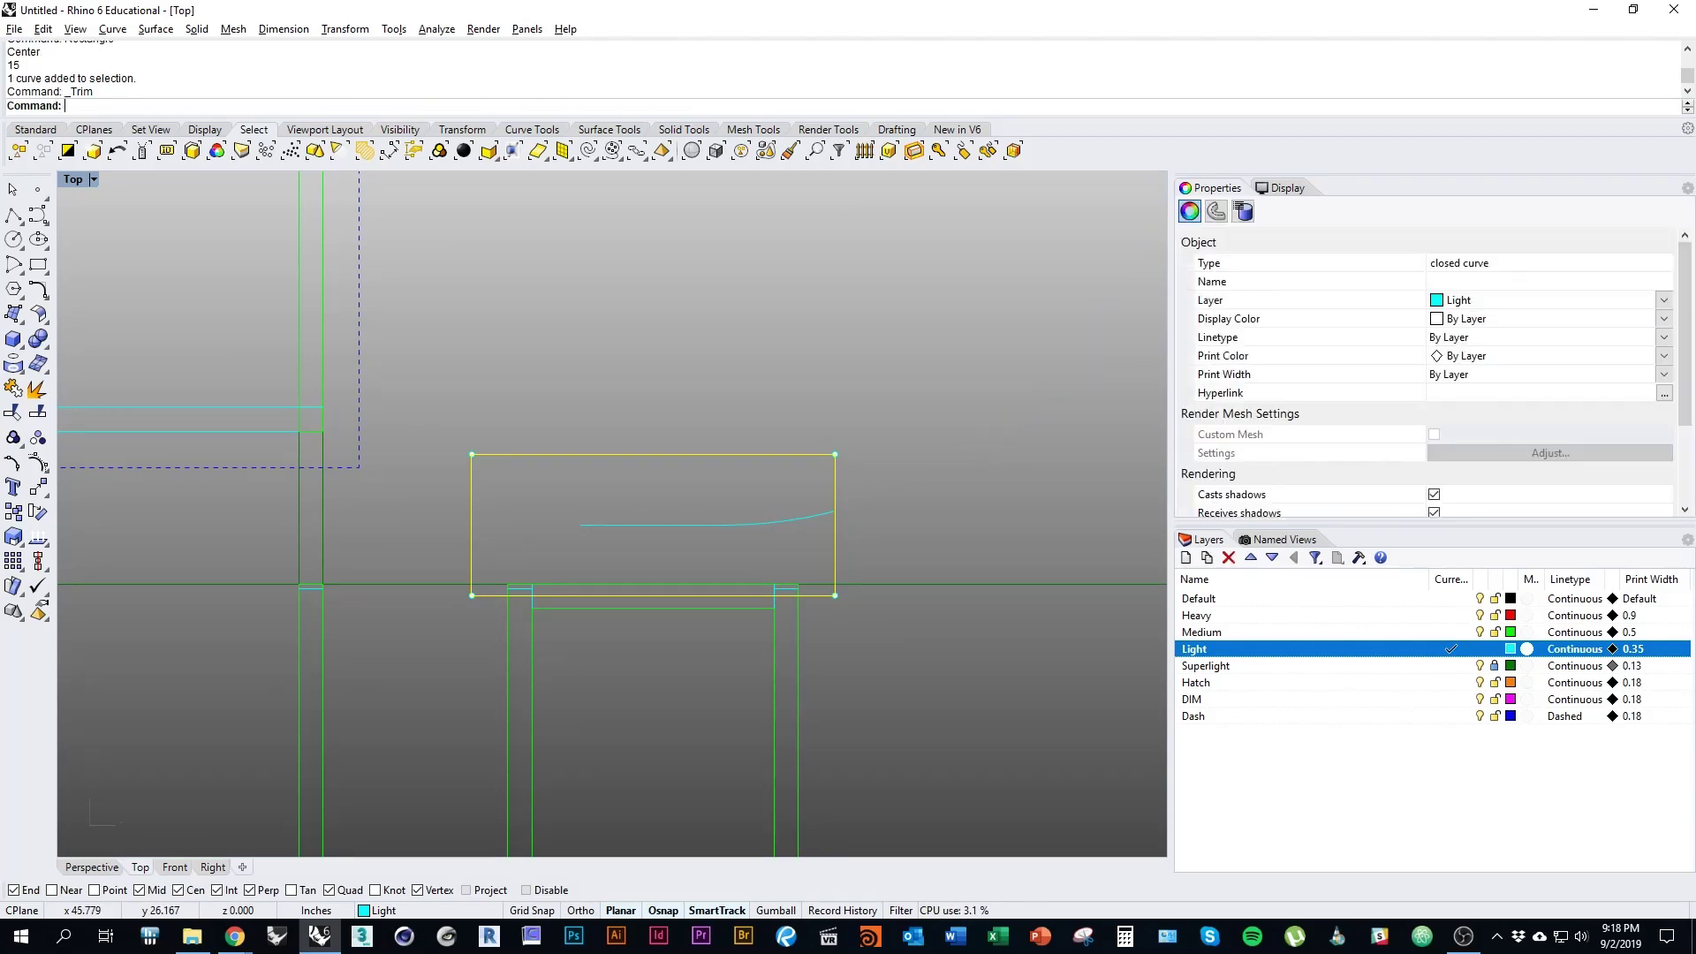
key("Escape")
Step: Delete the construction rectangle used for trimming the seat arc
right_click_drag(616, 644, 625, 599)
scroll(608, 646, "down", 2)
left_click(589, 610)
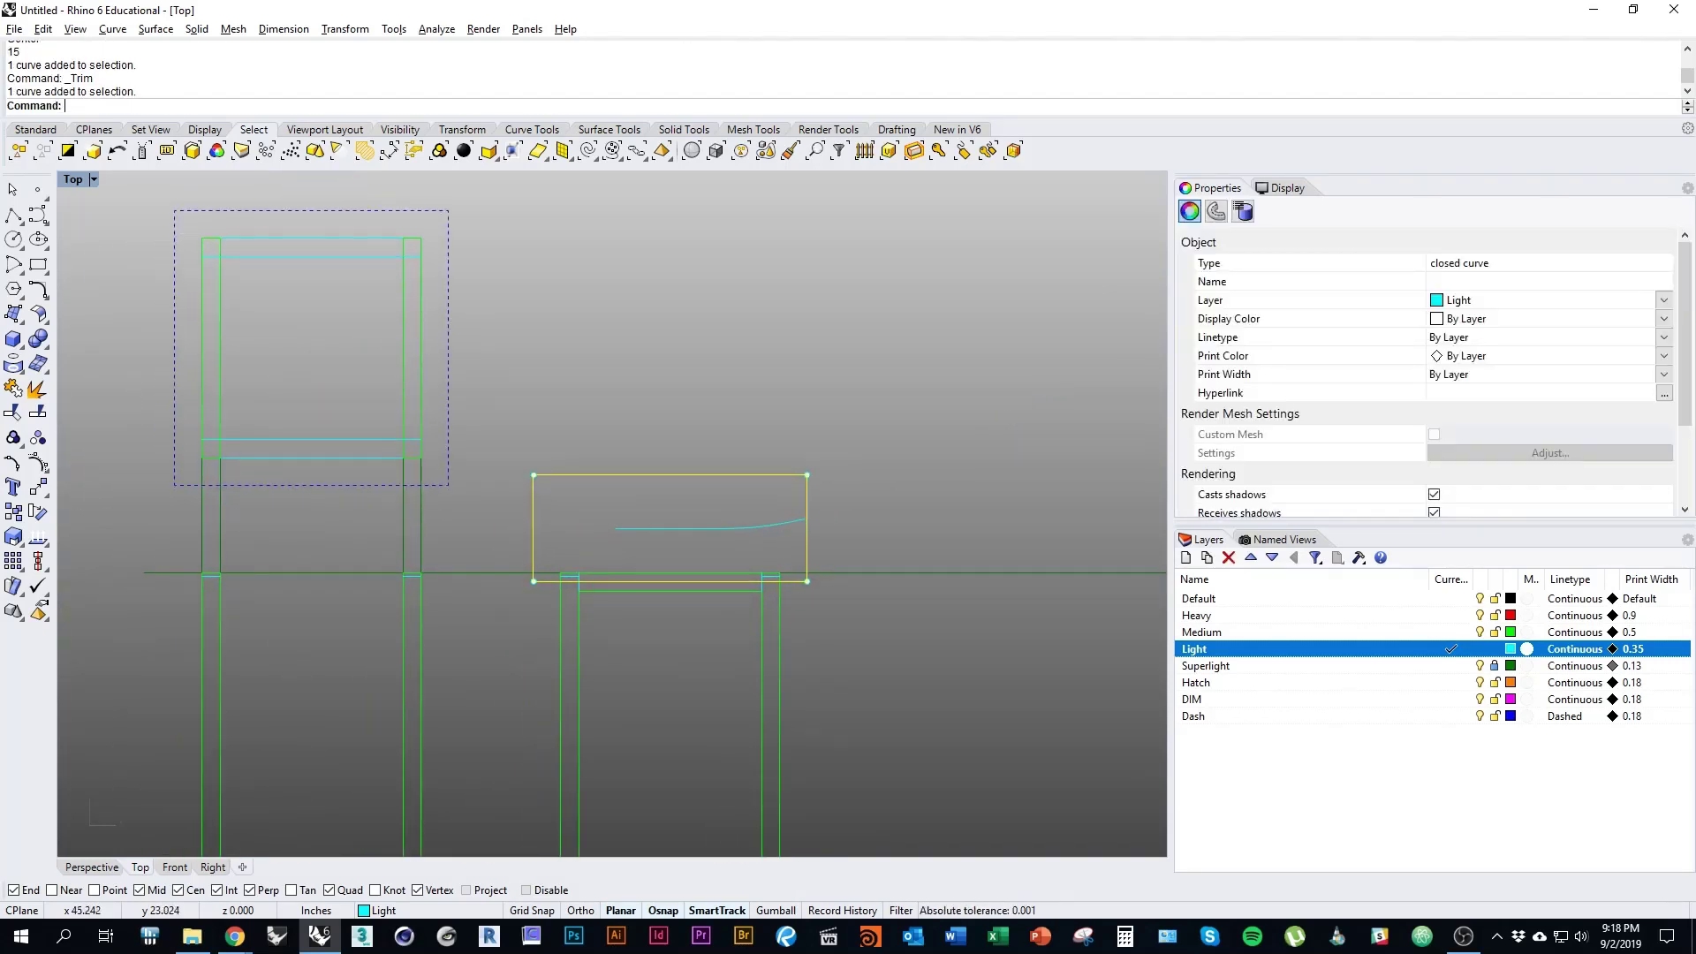
type("d")
key("Return")
Step: Mirror the trimmed arc about a vertical axis through the horizontal line's midpoint, keeping the original
right_click_drag(788, 539, 854, 544)
left_click(791, 544)
type("Mirror")
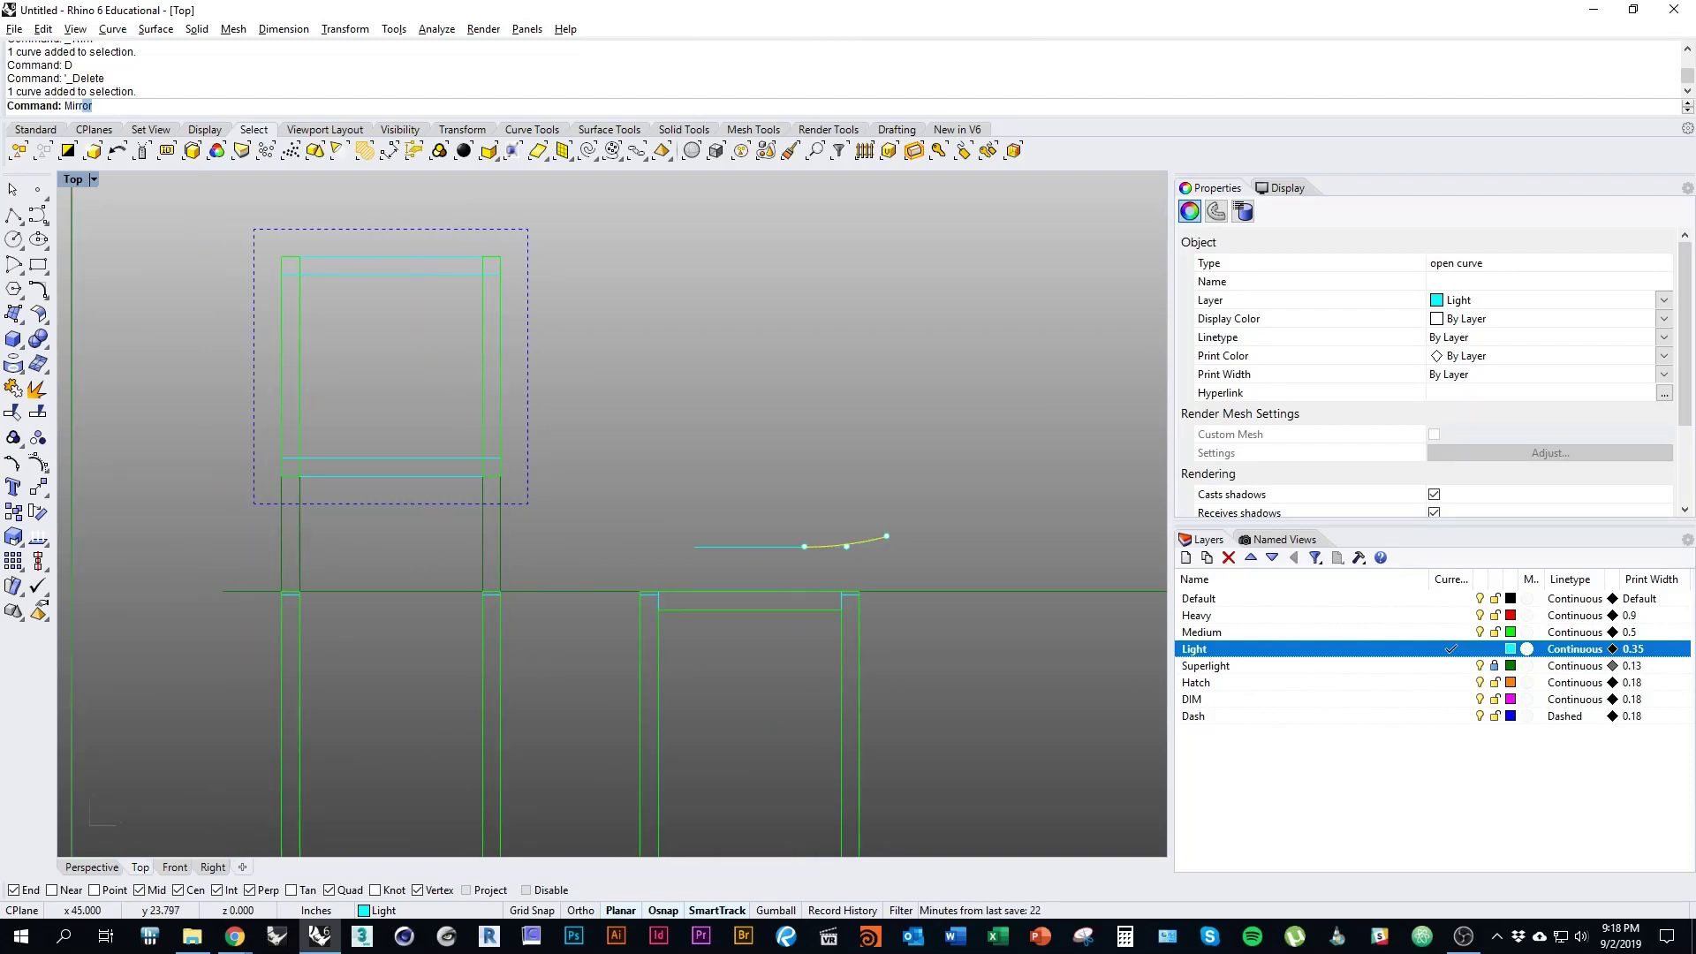
key("Return")
right_click_drag(757, 548, 708, 580)
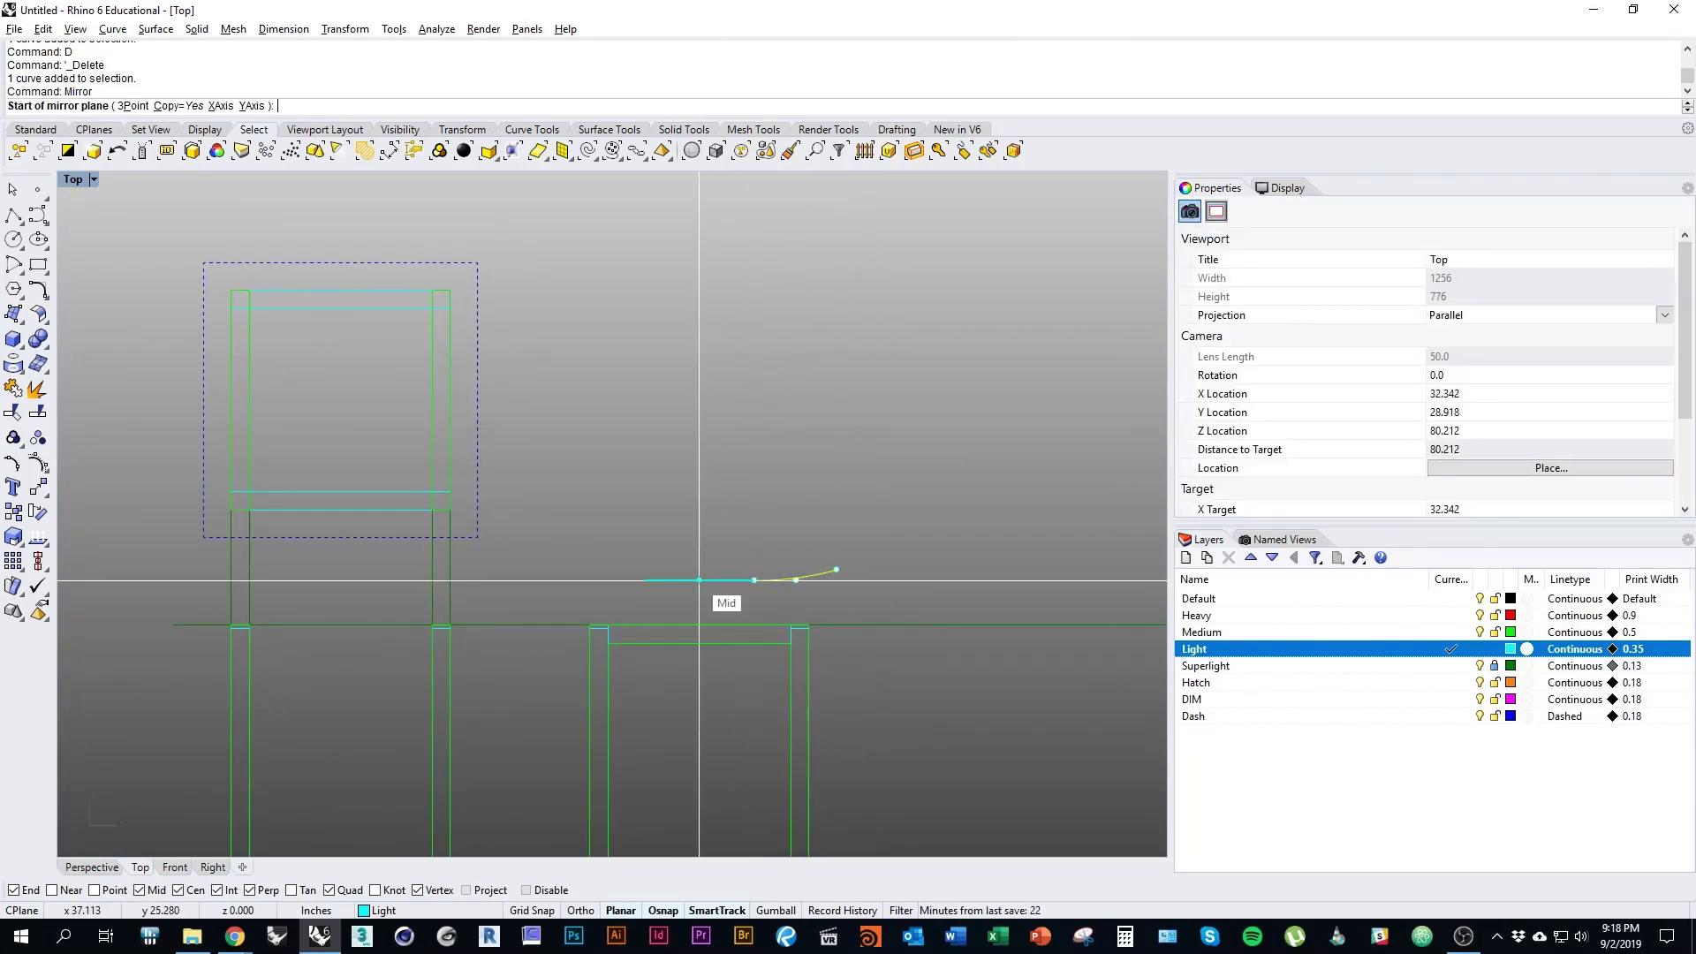
left_click(699, 580)
left_click(699, 468)
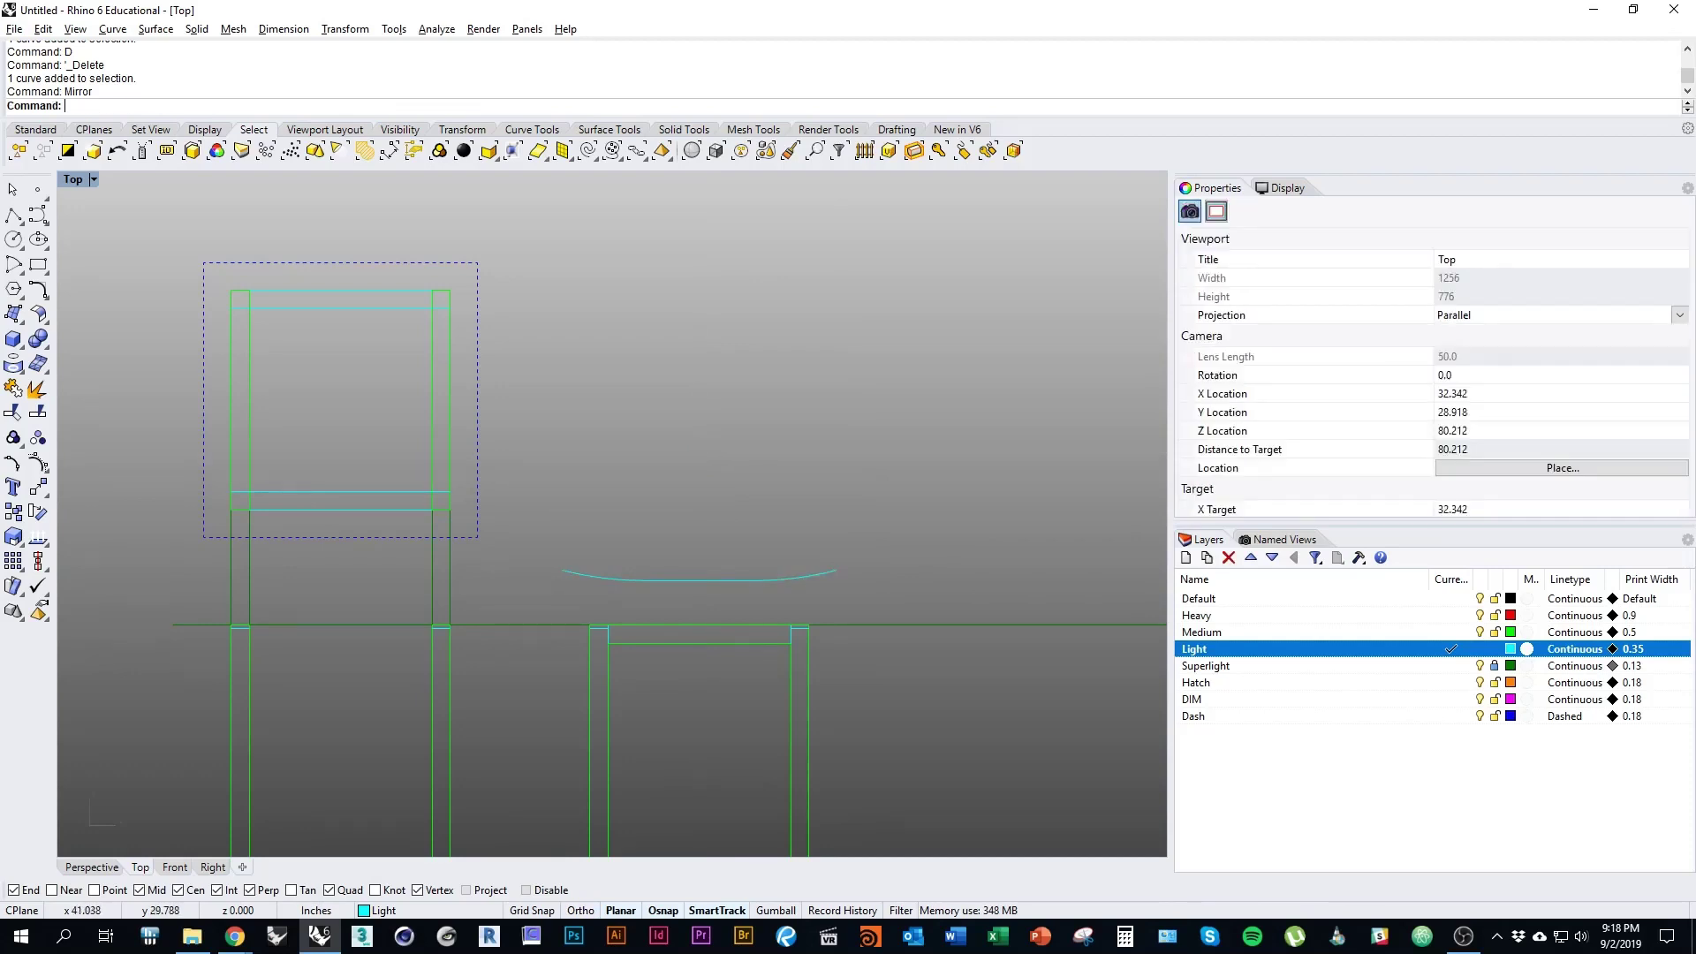
Step: Join the horizontal line and its two end arcs into one open seat curve
mouse_move(771, 498)
right_mouse_down()
mouse_move(822, 463)
mouse_move(686, 424)
right_mouse_up()
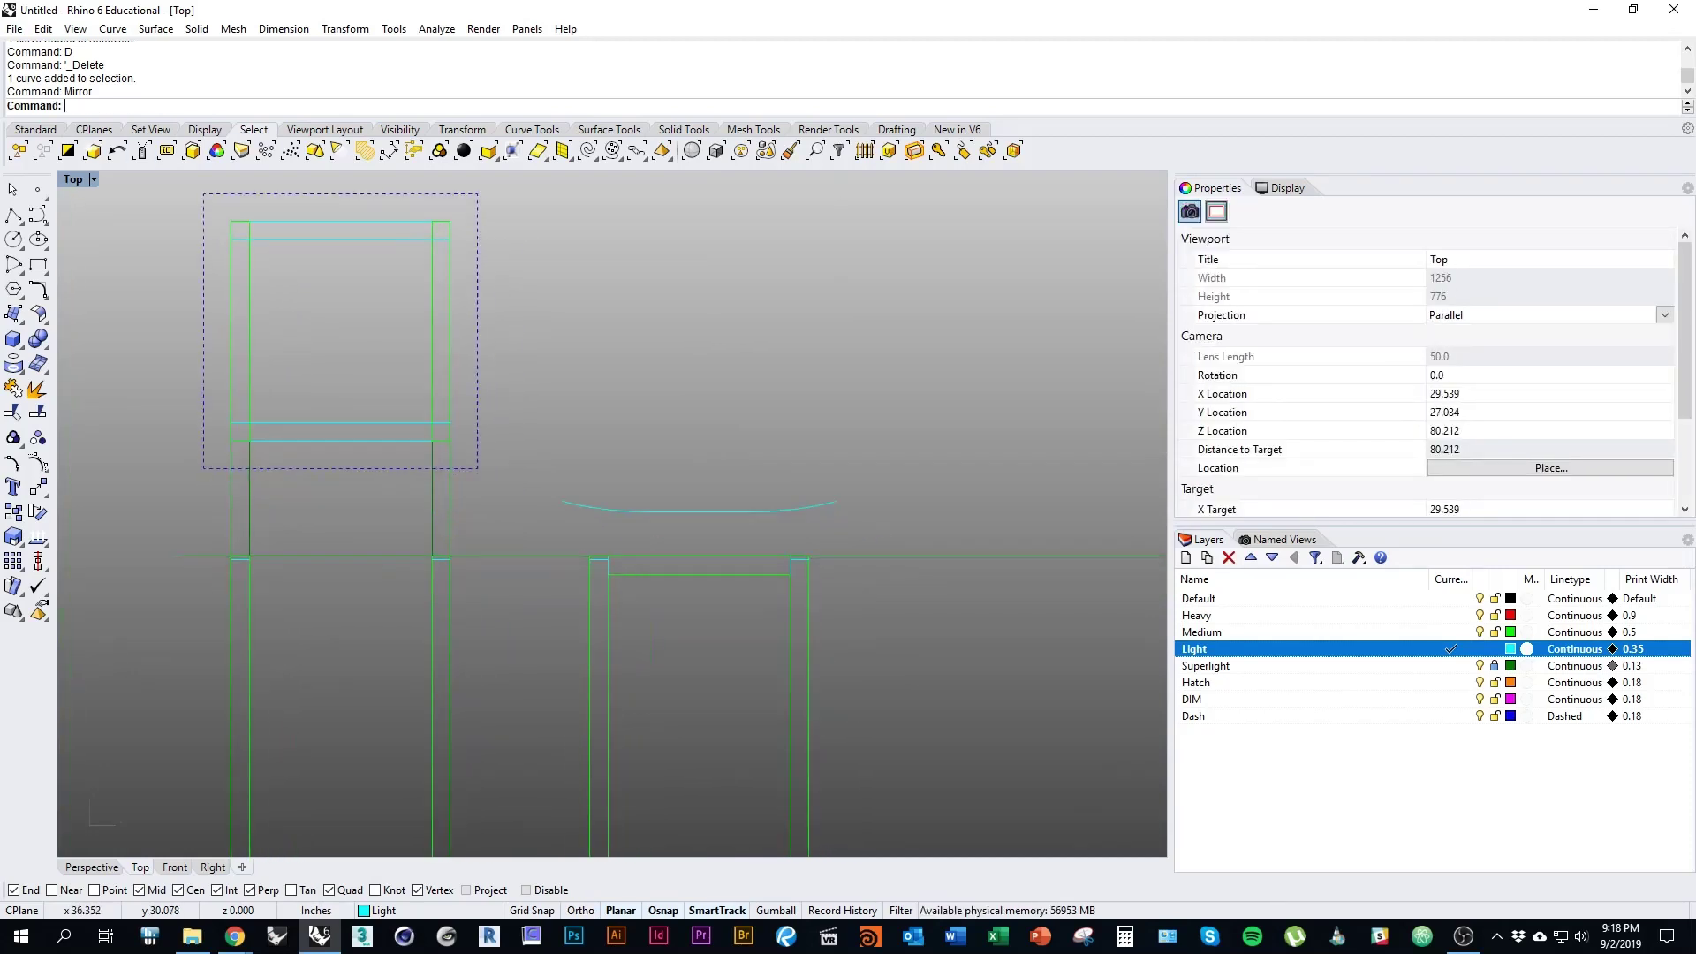
left_click_drag(530, 456, 939, 518)
type("Join")
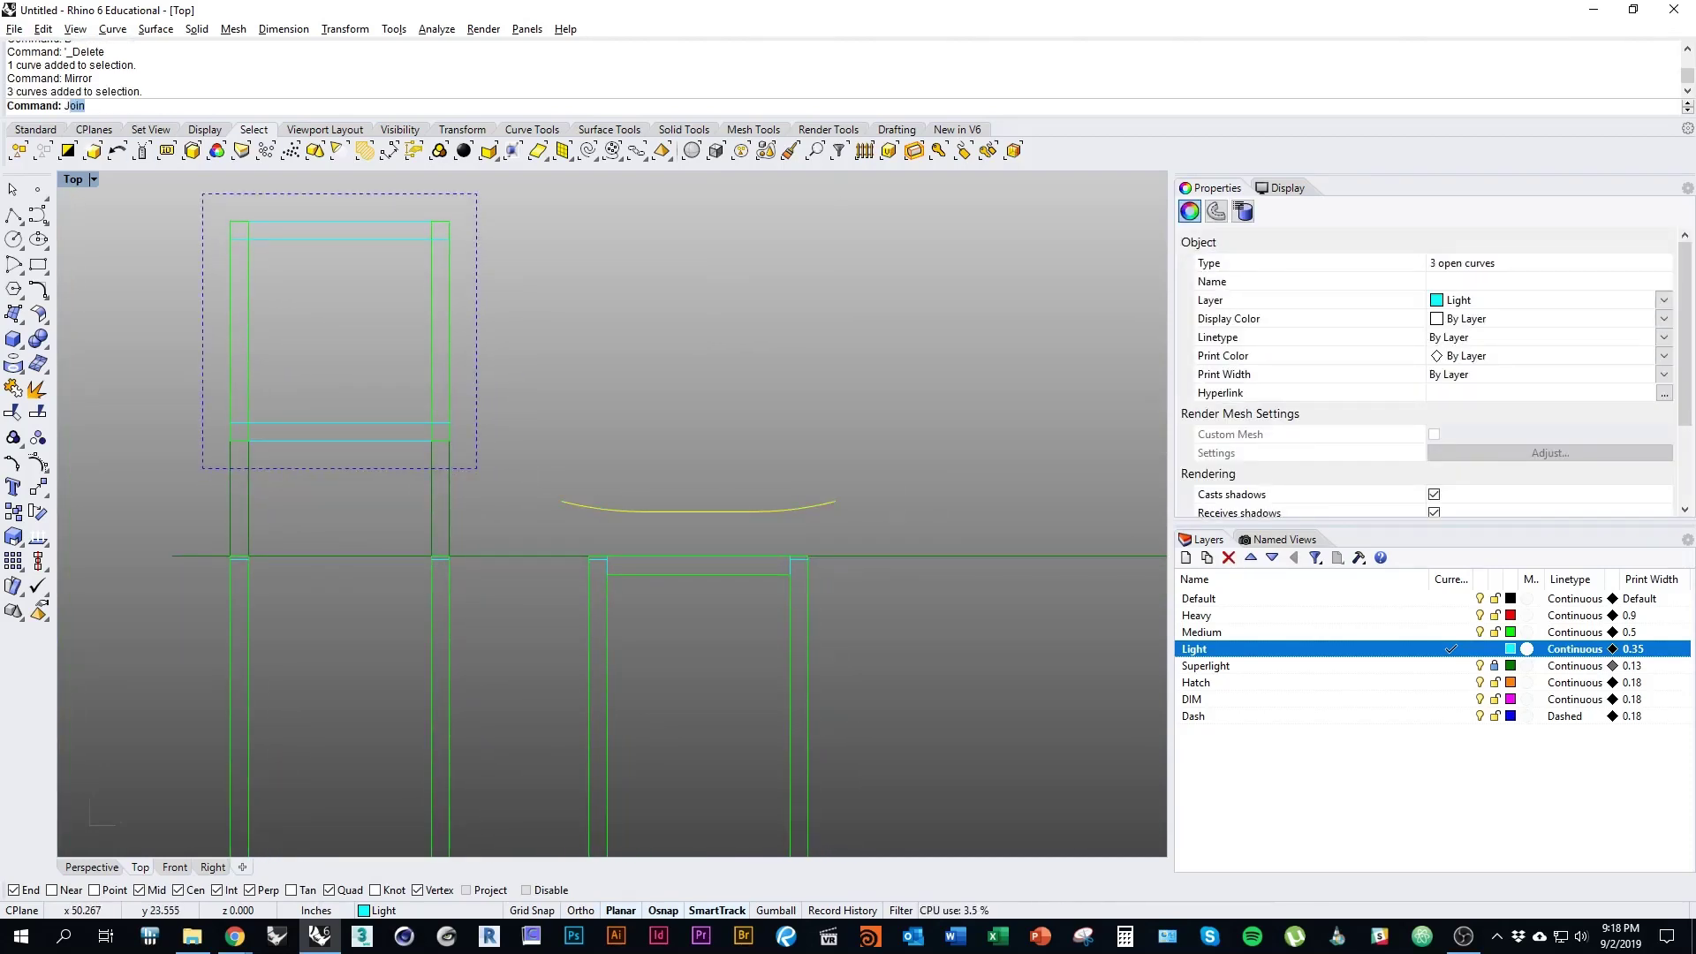
key("Return")
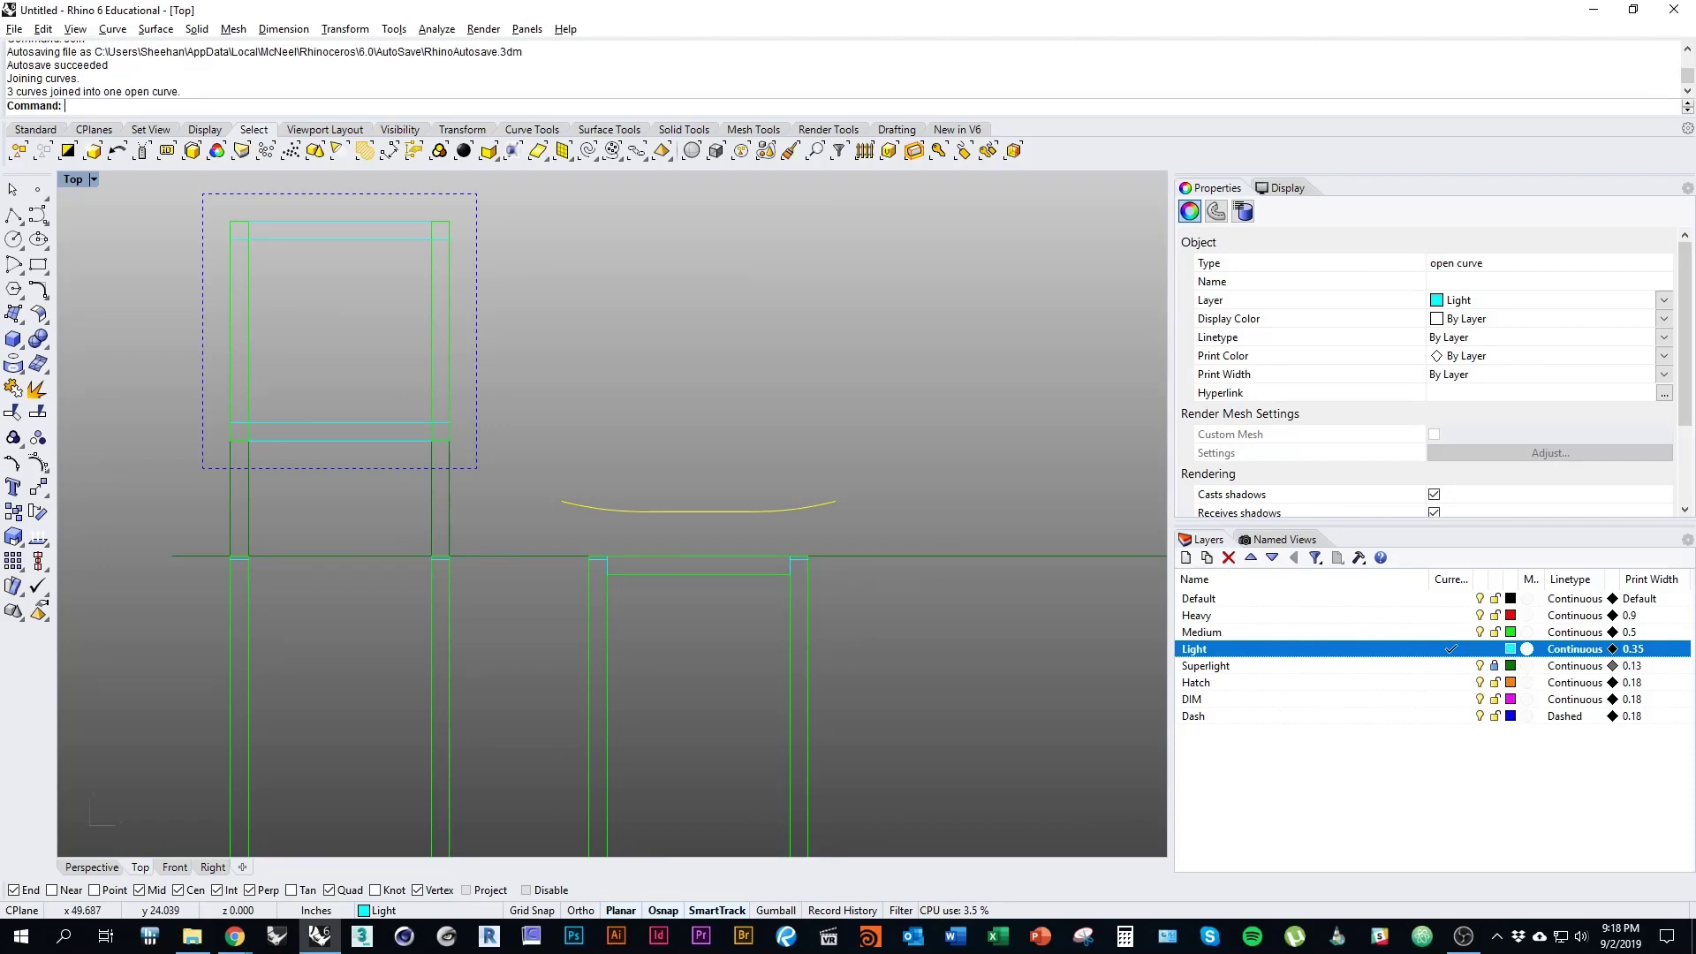
Step: Move the joined seat curve by its midpoint down to the midpoint of the crossbar's top edge in the second elevation
scroll(959, 534, "up", 1)
right_click_drag(928, 534, 1015, 527)
type("m")
key("Return")
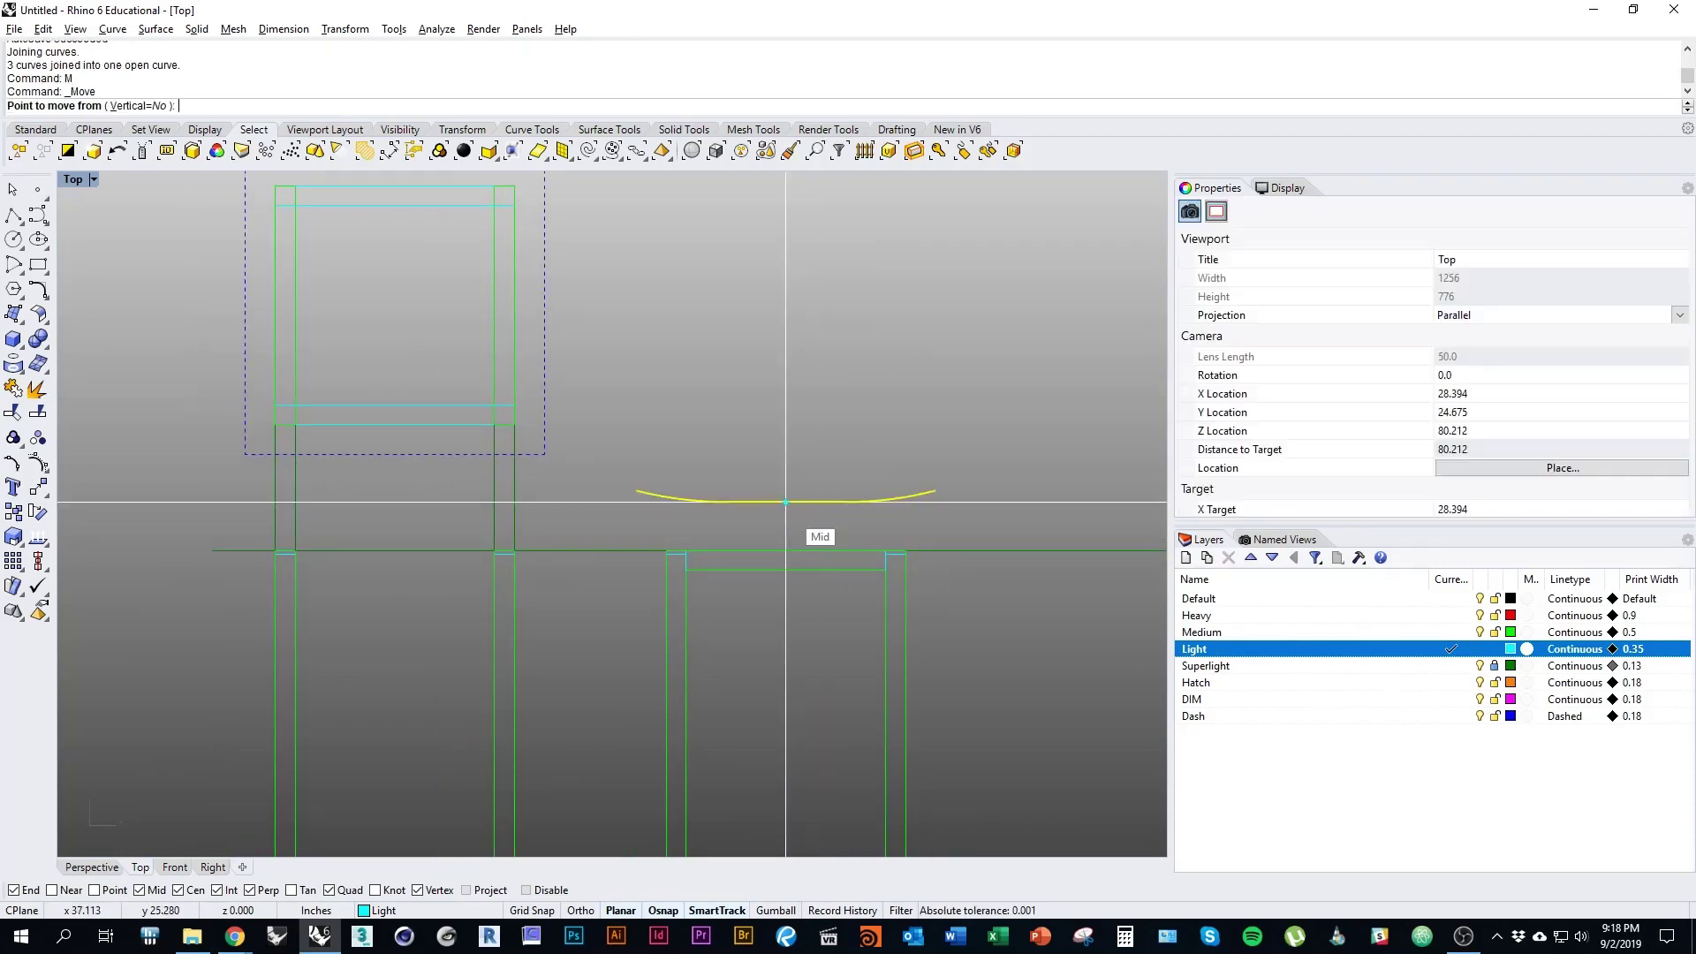
left_click(785, 502)
left_click(785, 549)
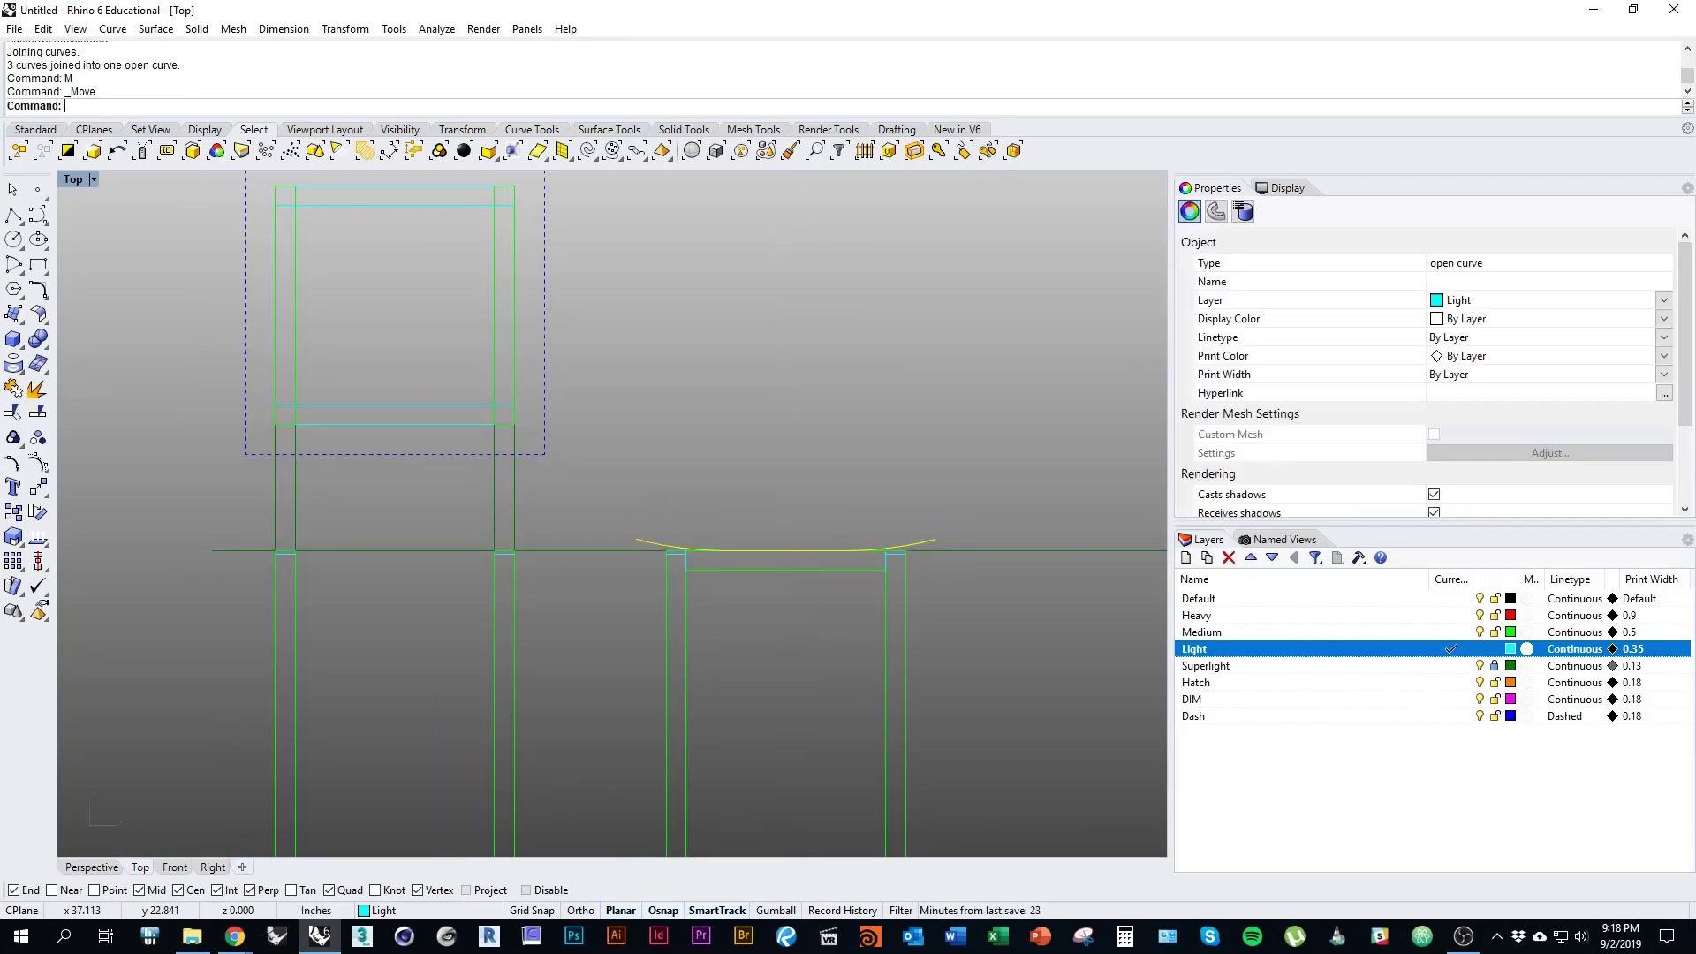
scroll(867, 548, "up", 3)
right_click_drag(661, 611, 636, 546)
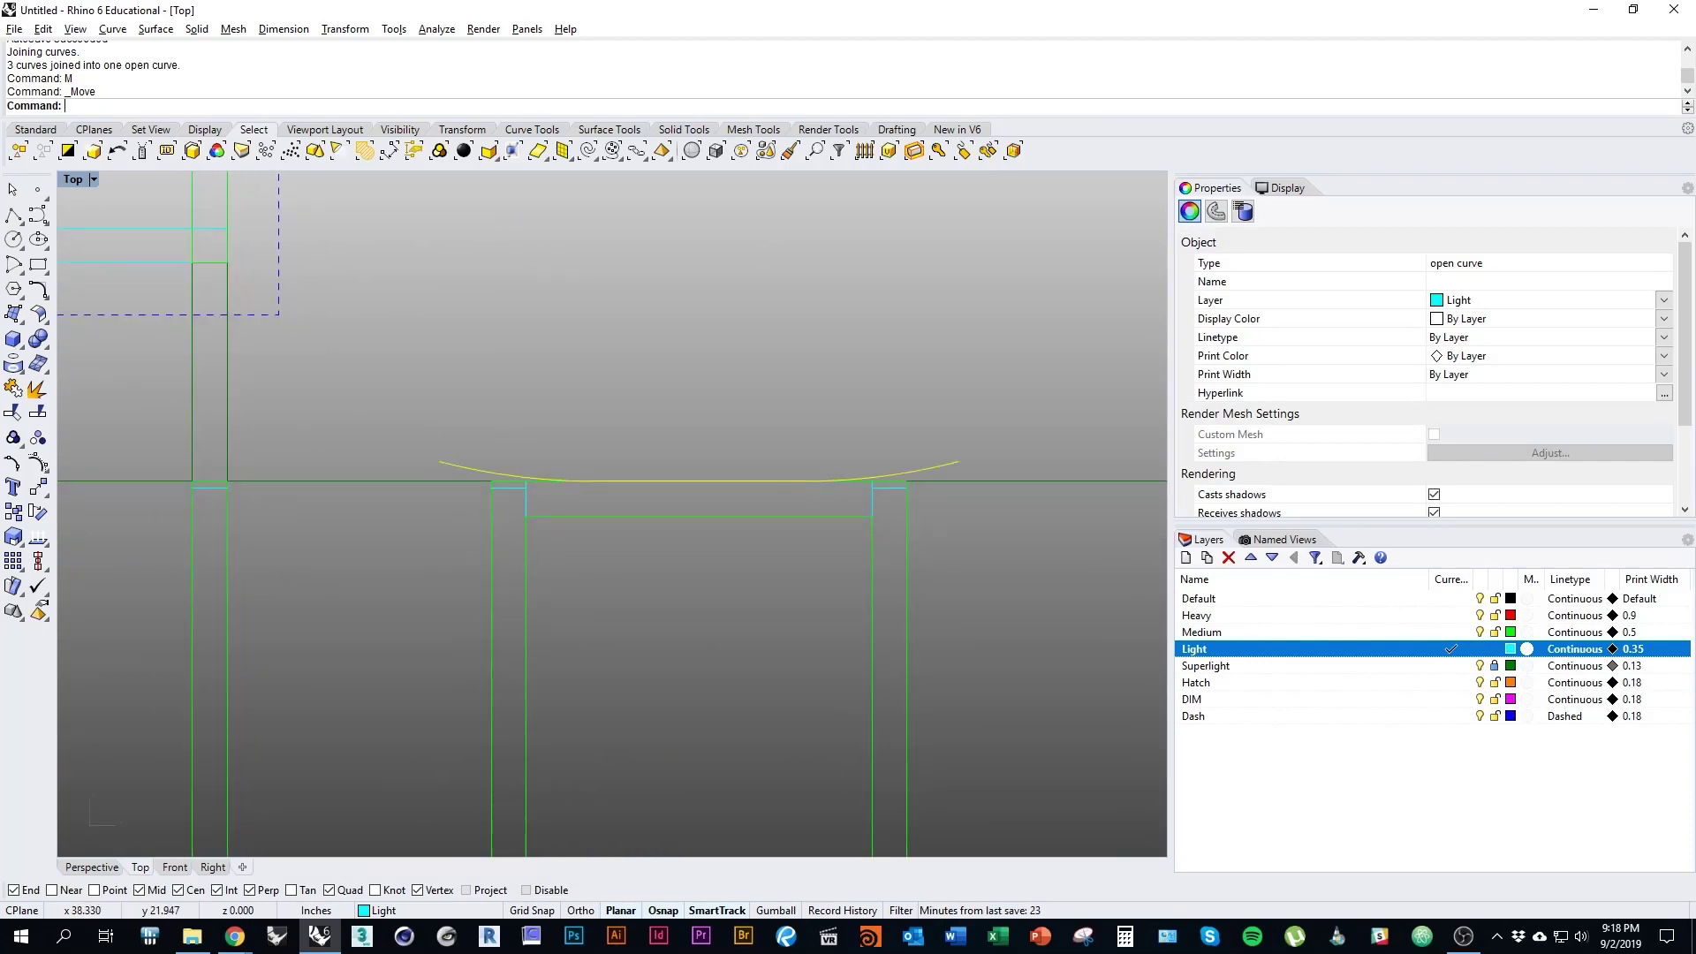
Step: Offset the seat curve 0.5 inch upward to give the seat its thickness
scroll(889, 639, "down", 4)
right_click_drag(764, 634, 847, 622)
scroll(798, 561, "down", 2)
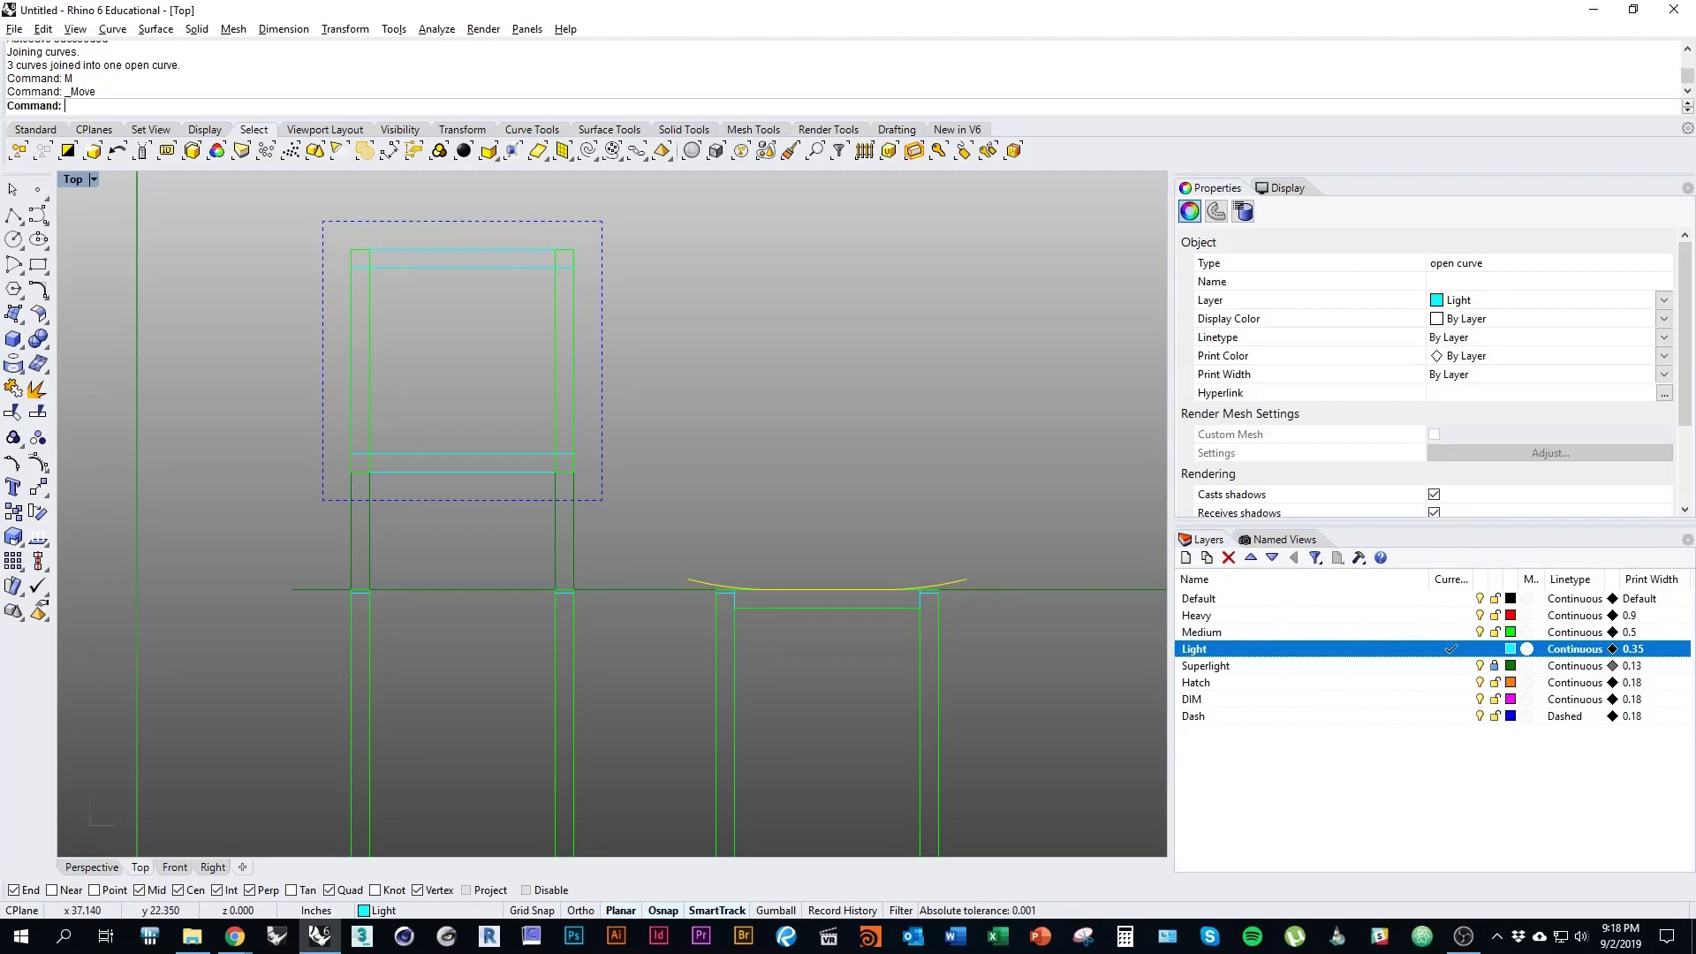
mouse_move(675, 510)
right_mouse_down()
mouse_move(754, 427)
mouse_move(553, 449)
mouse_move(540, 484)
right_mouse_up()
scroll(584, 552, "up", 3)
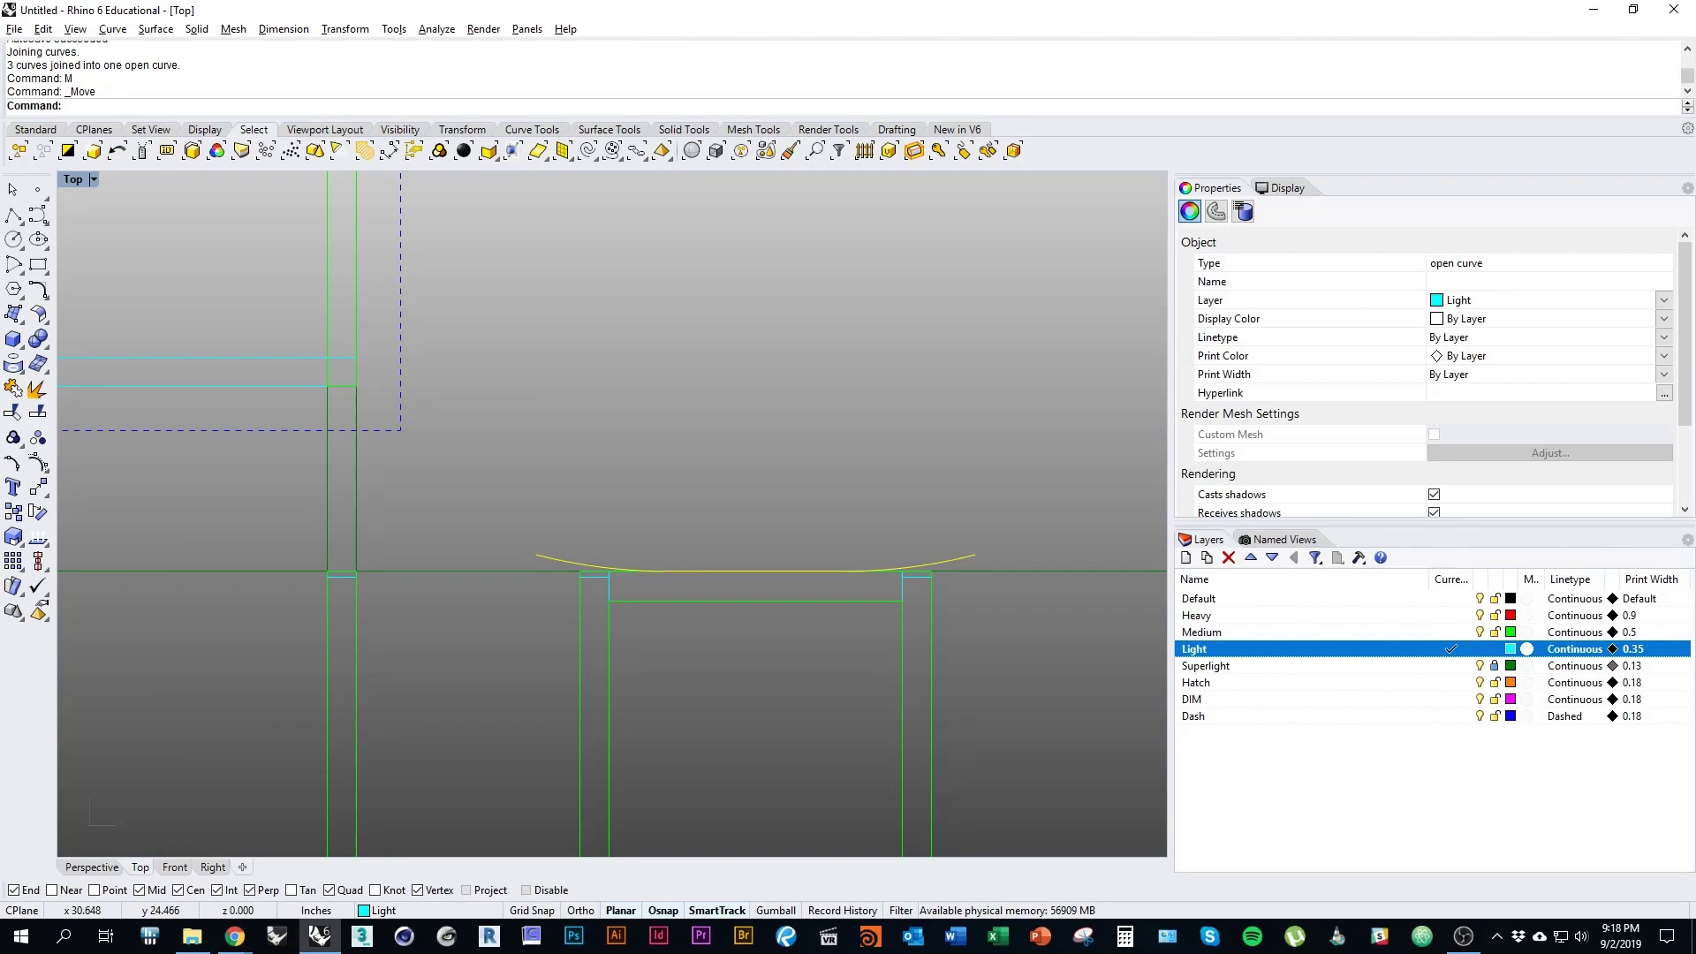
type("Offset")
key("Return")
right_click_drag(560, 553, 529, 496)
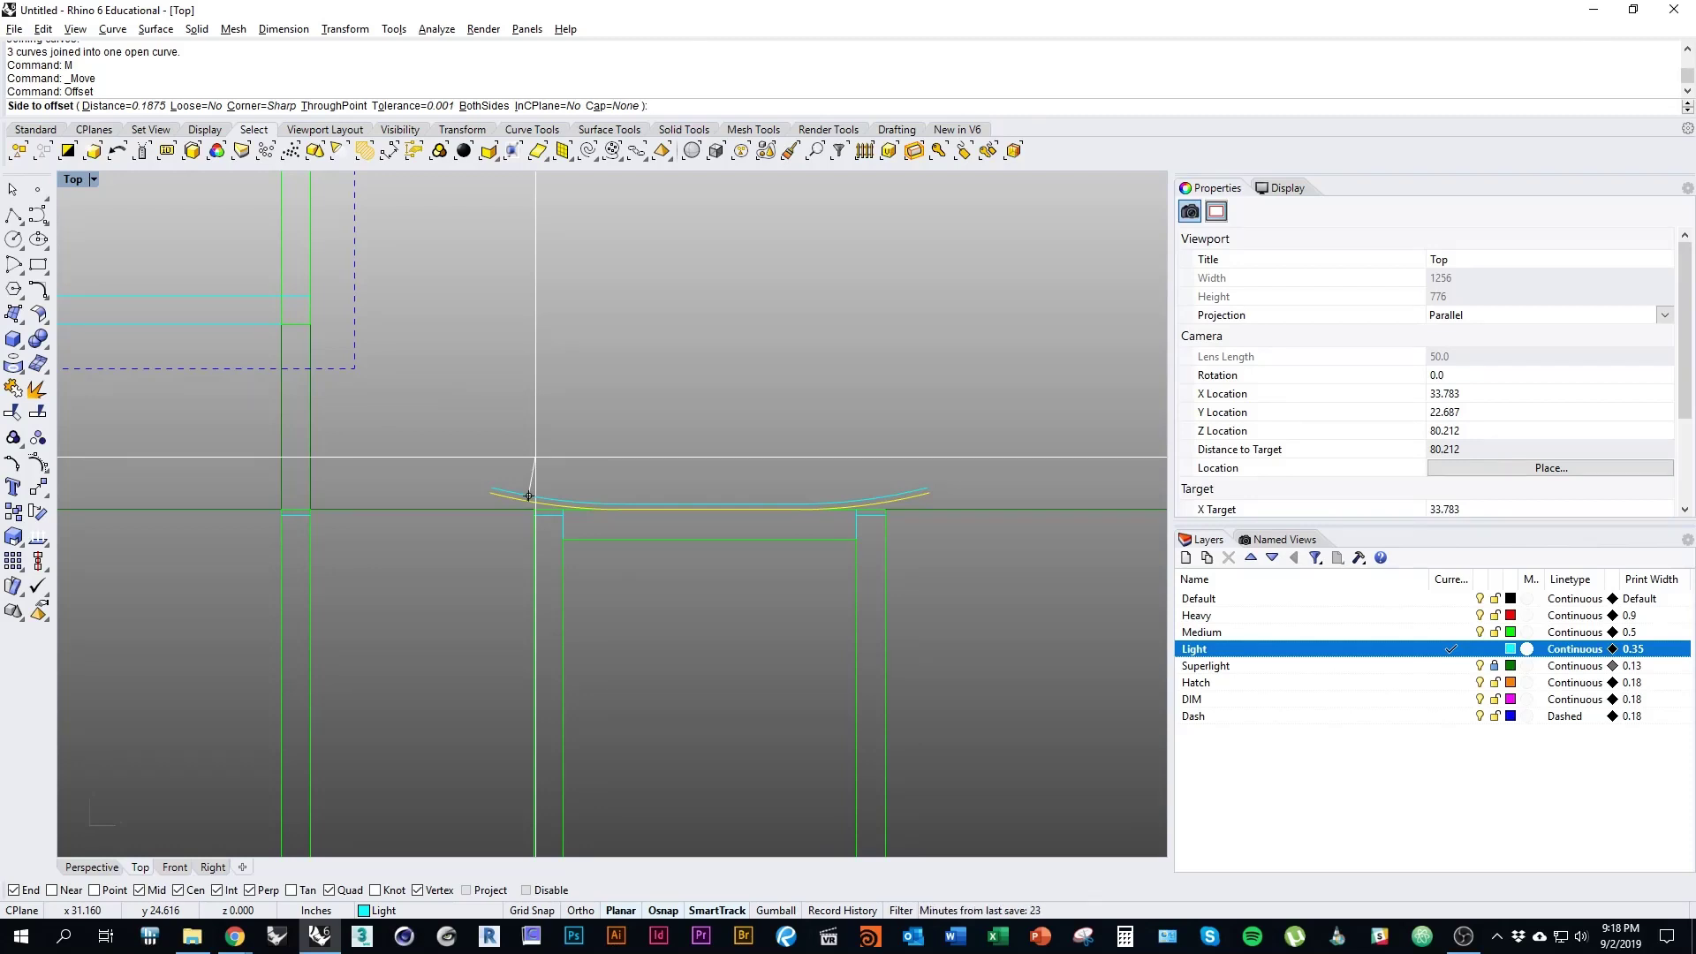
type(".5")
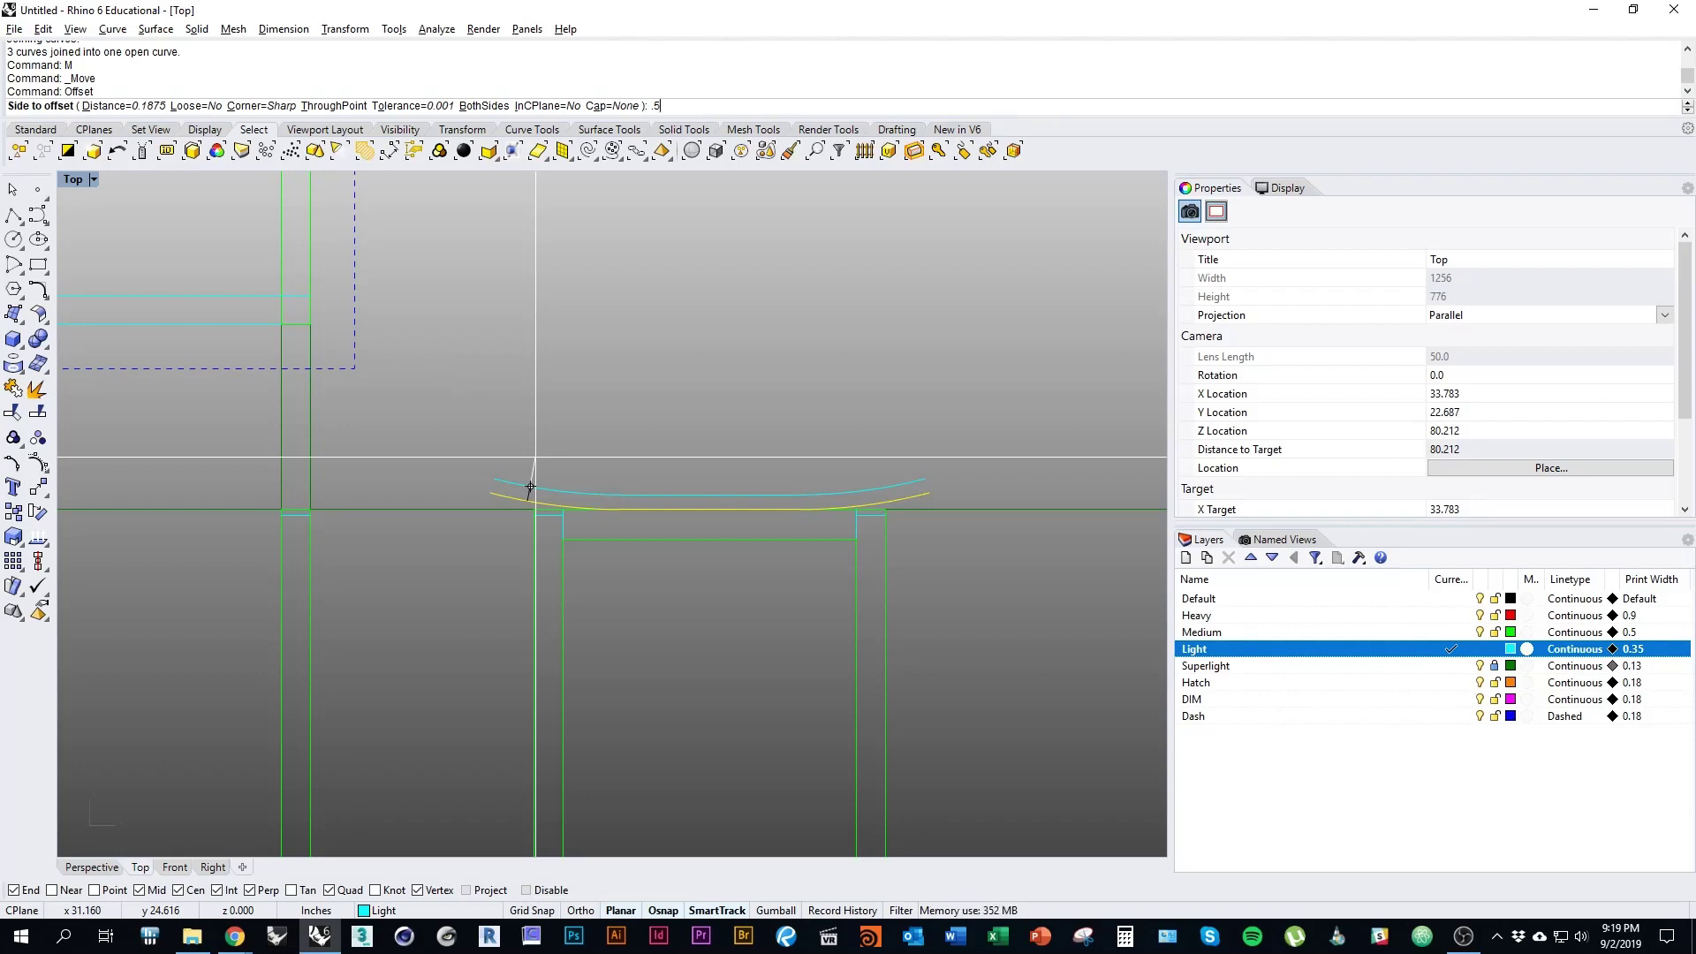
key("Return")
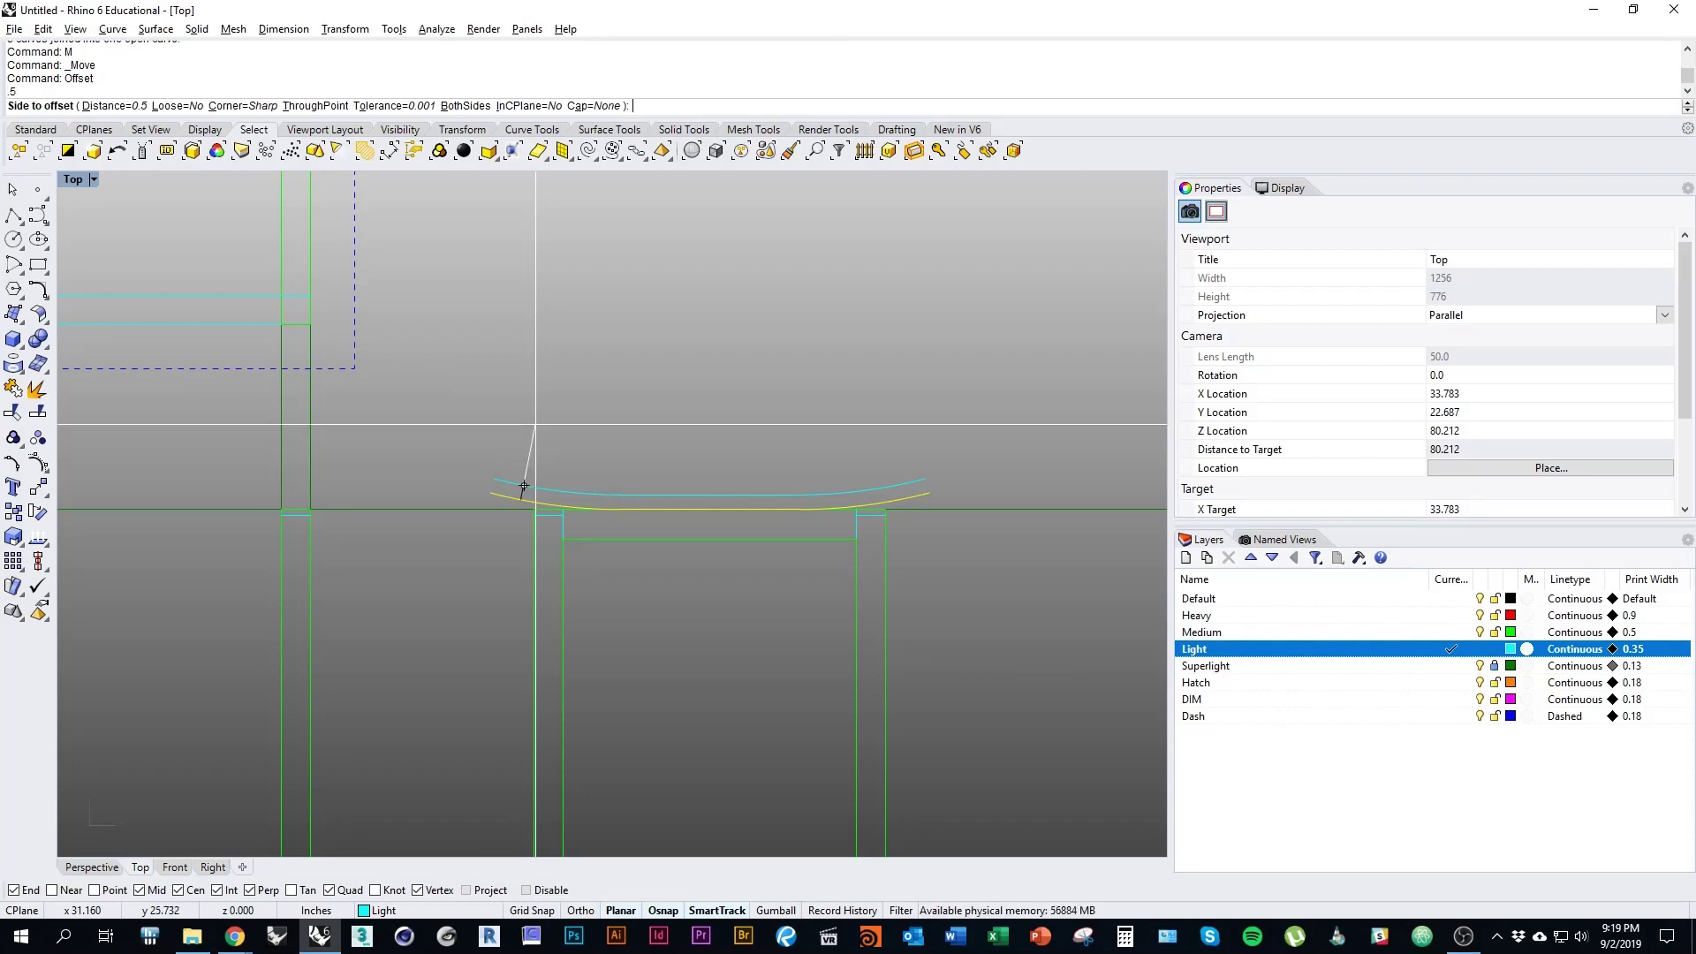
left_click(523, 487)
key("Escape")
Step: Close both ends of the seat profile with short polylines connecting the endpoints of the lower and upper curves
scroll(451, 427, "up", 3)
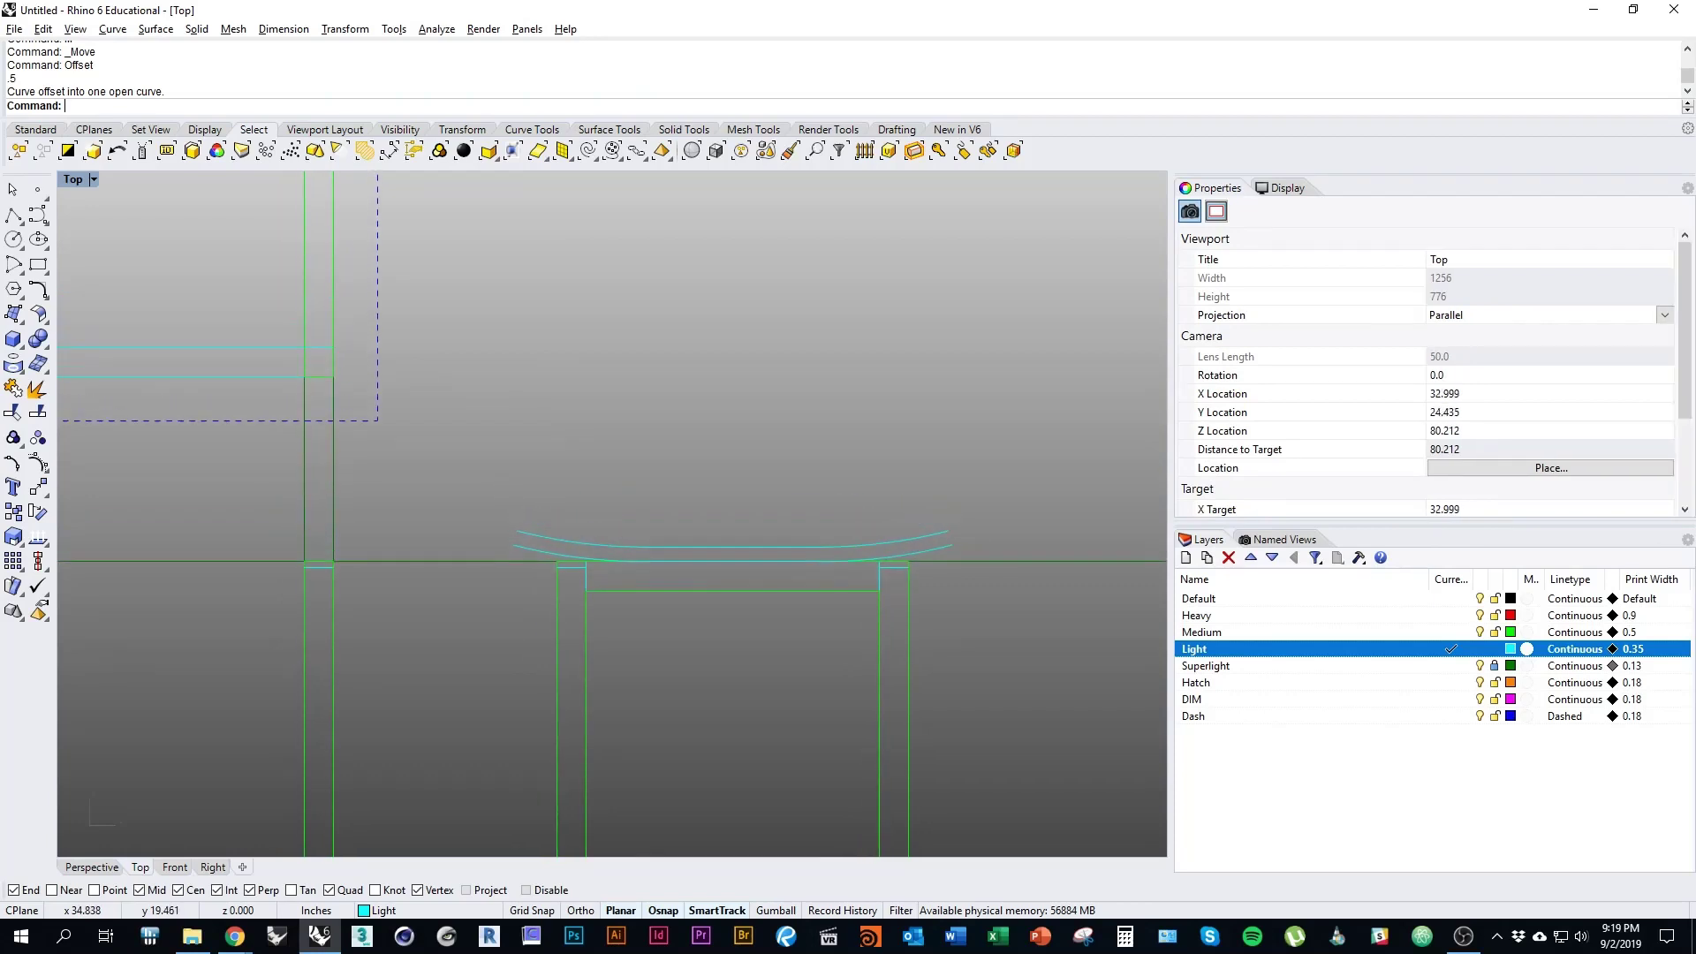
scroll(517, 583, "up", 1)
key("Return")
key("Escape")
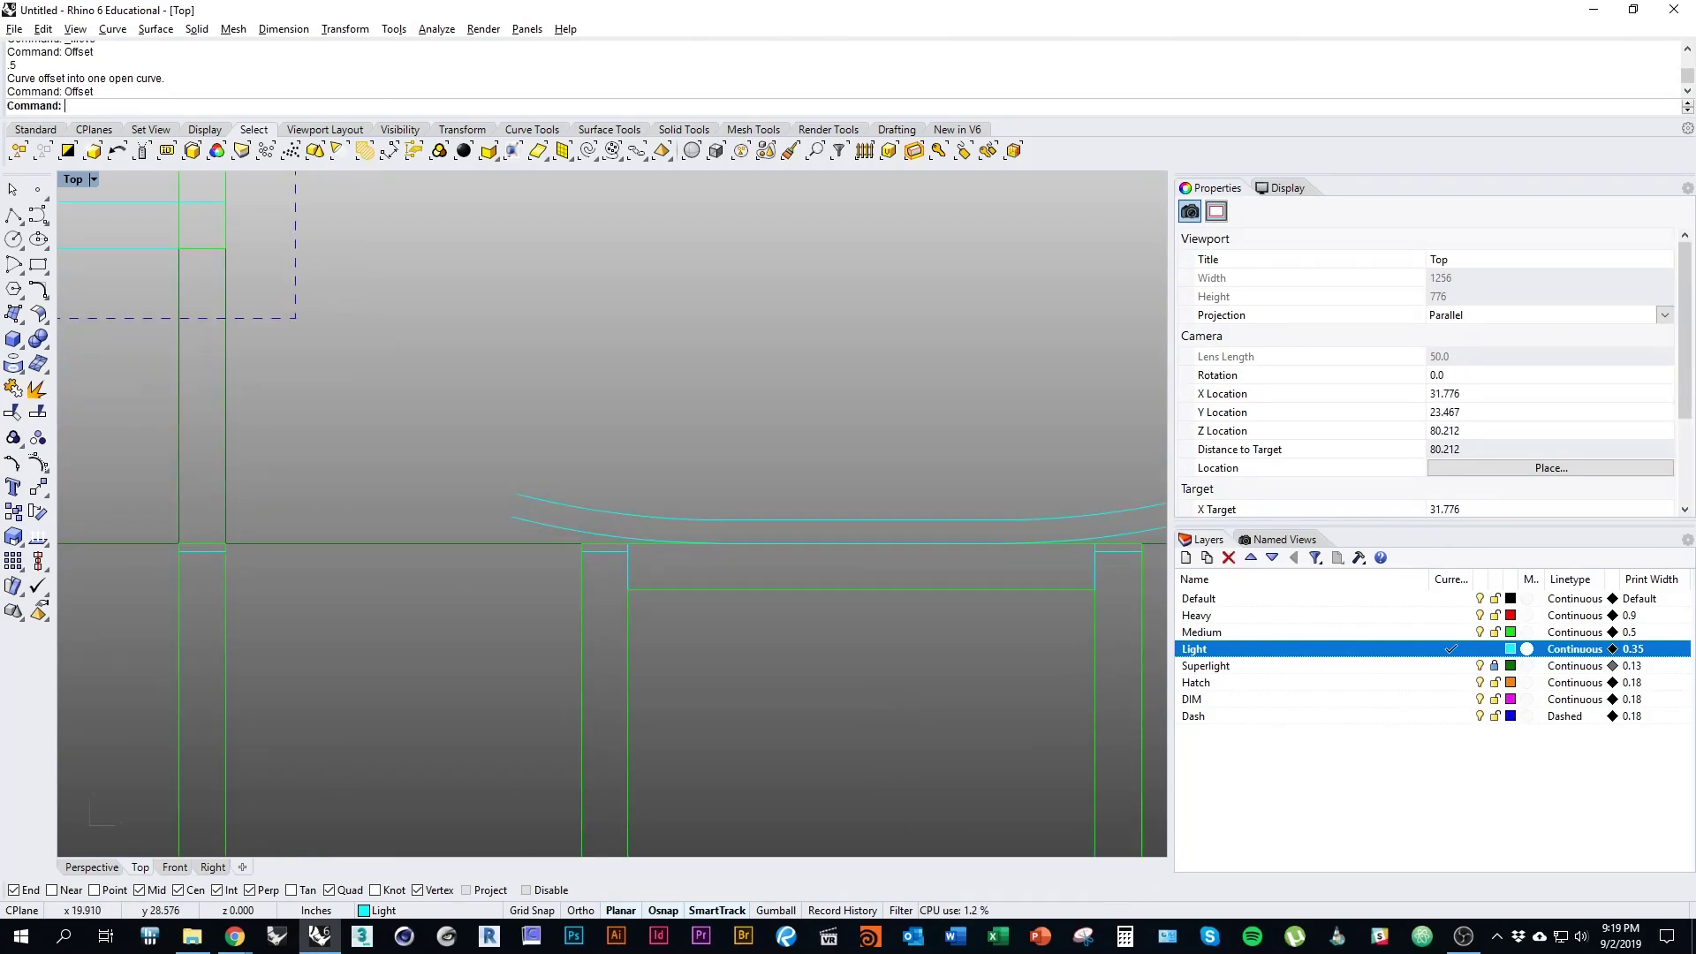
left_click(12, 214)
left_click(511, 516)
left_click(517, 494)
key("Return")
right_click_drag(517, 494, 239, 483)
key("Return")
left_click(926, 484)
left_click(932, 506)
key("Return")
Step: Join the two seat curves and their two end lines into one closed profile
left_click_drag(971, 440, 749, 509)
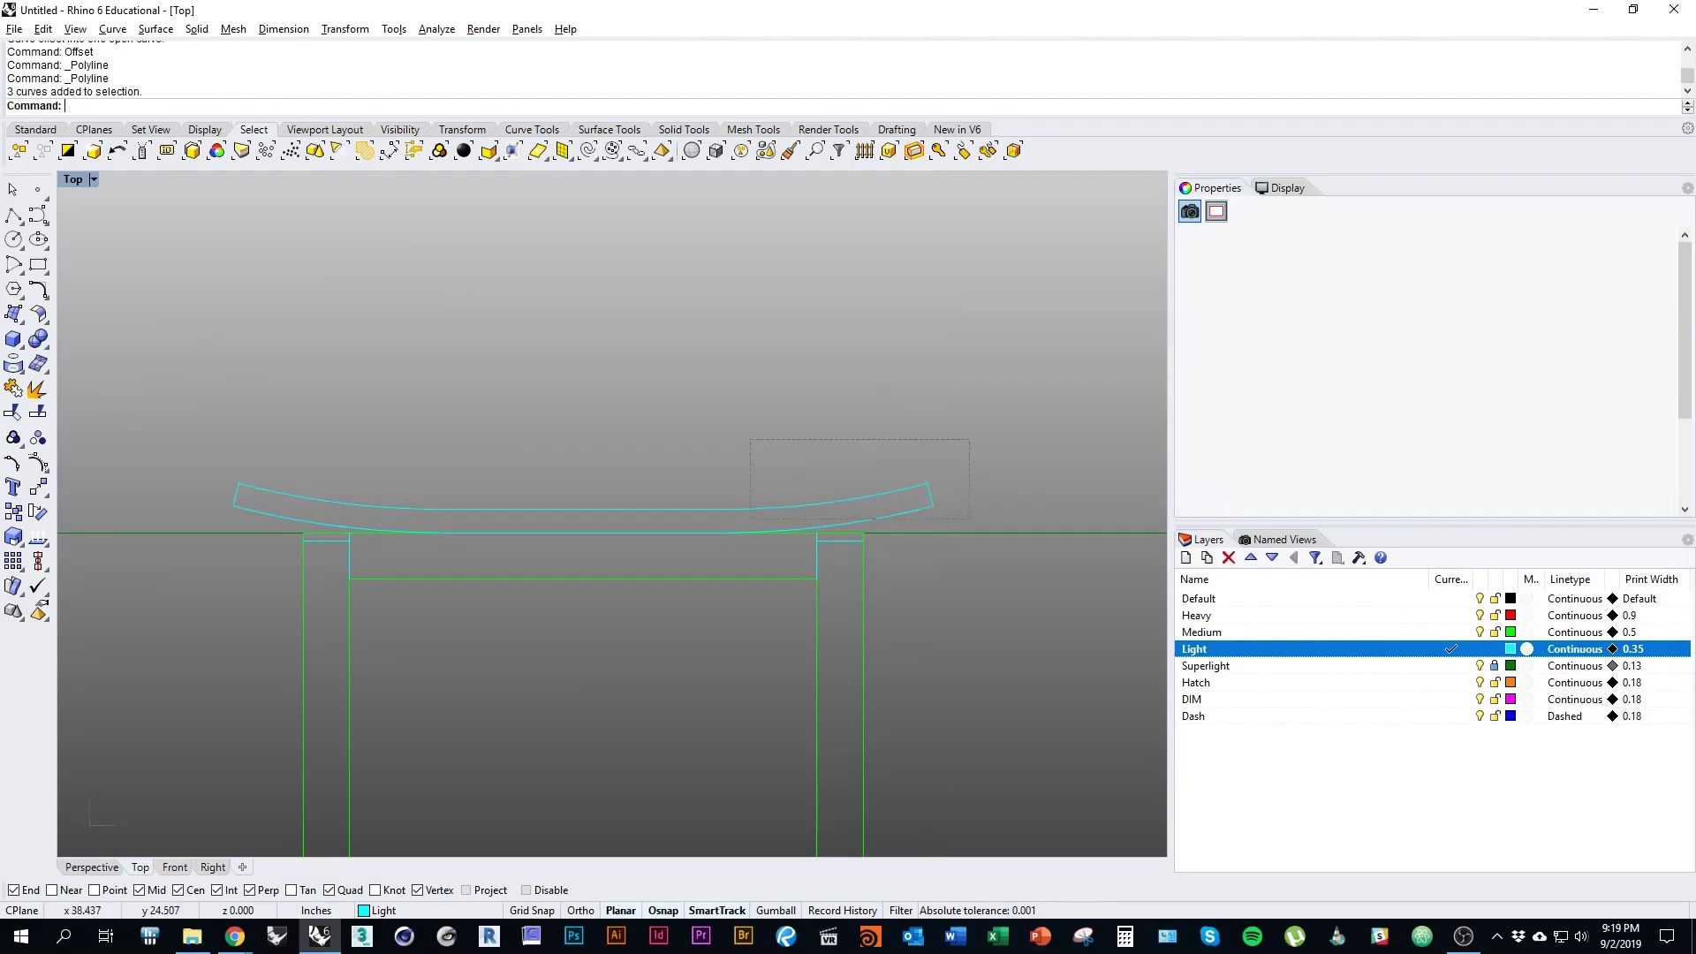
left_click_drag(262, 429, 215, 485)
key("ctrl+j")
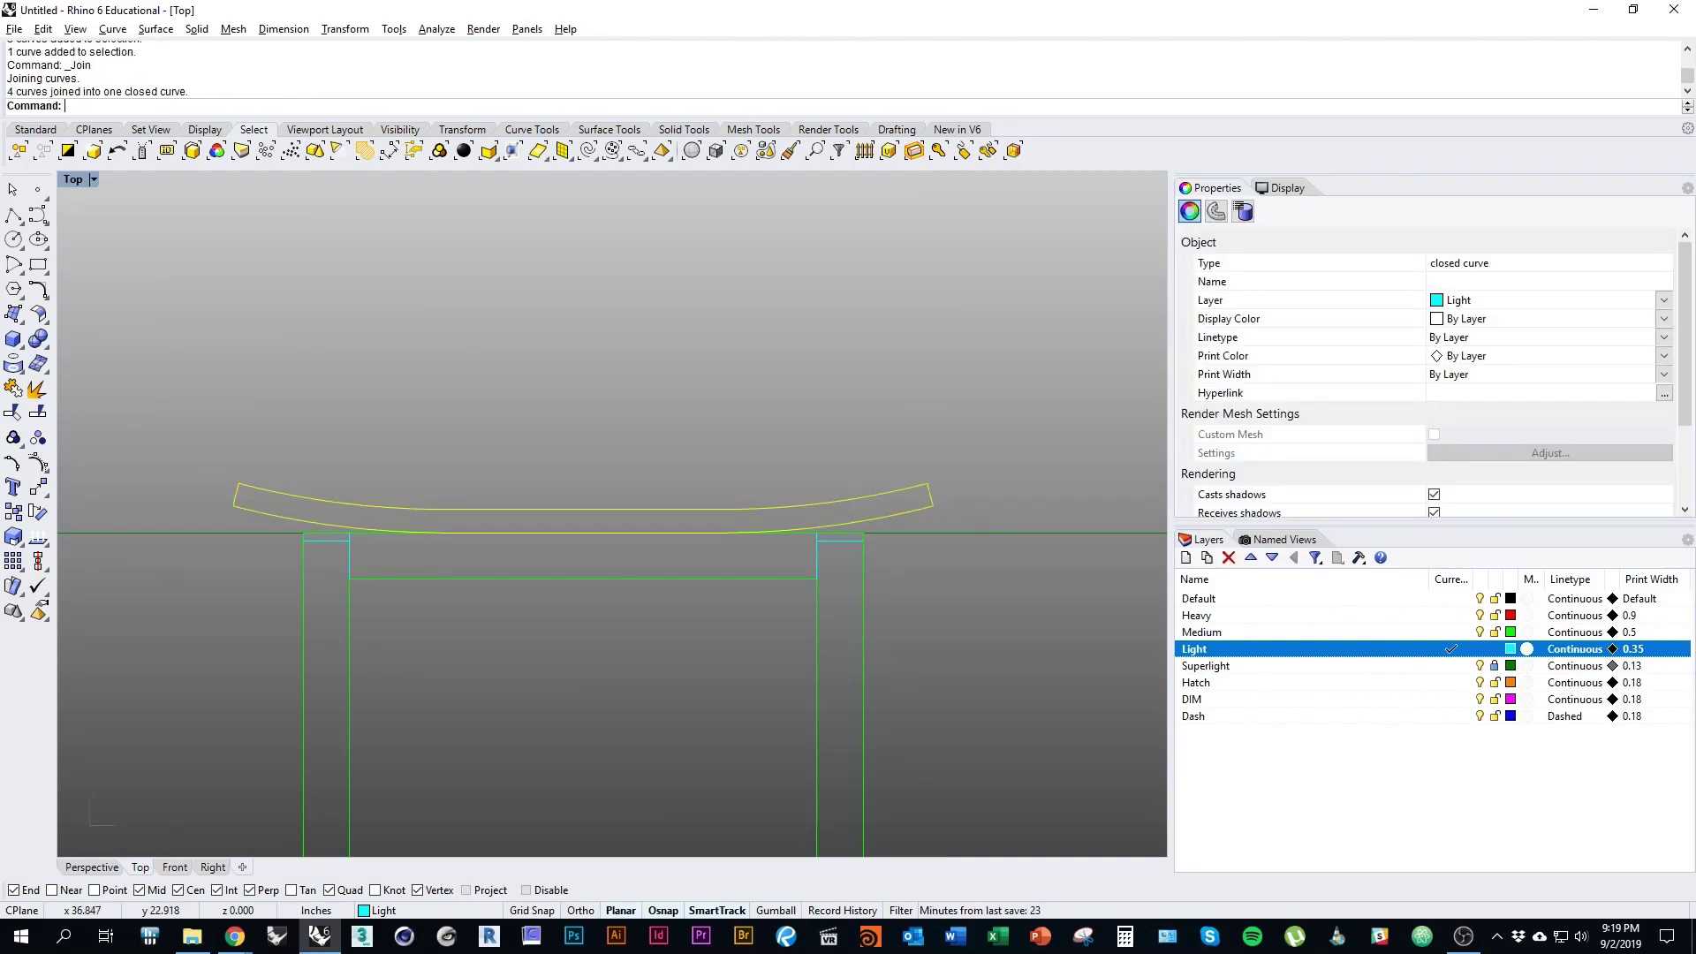
scroll(817, 628, "down", 5)
key("Escape")
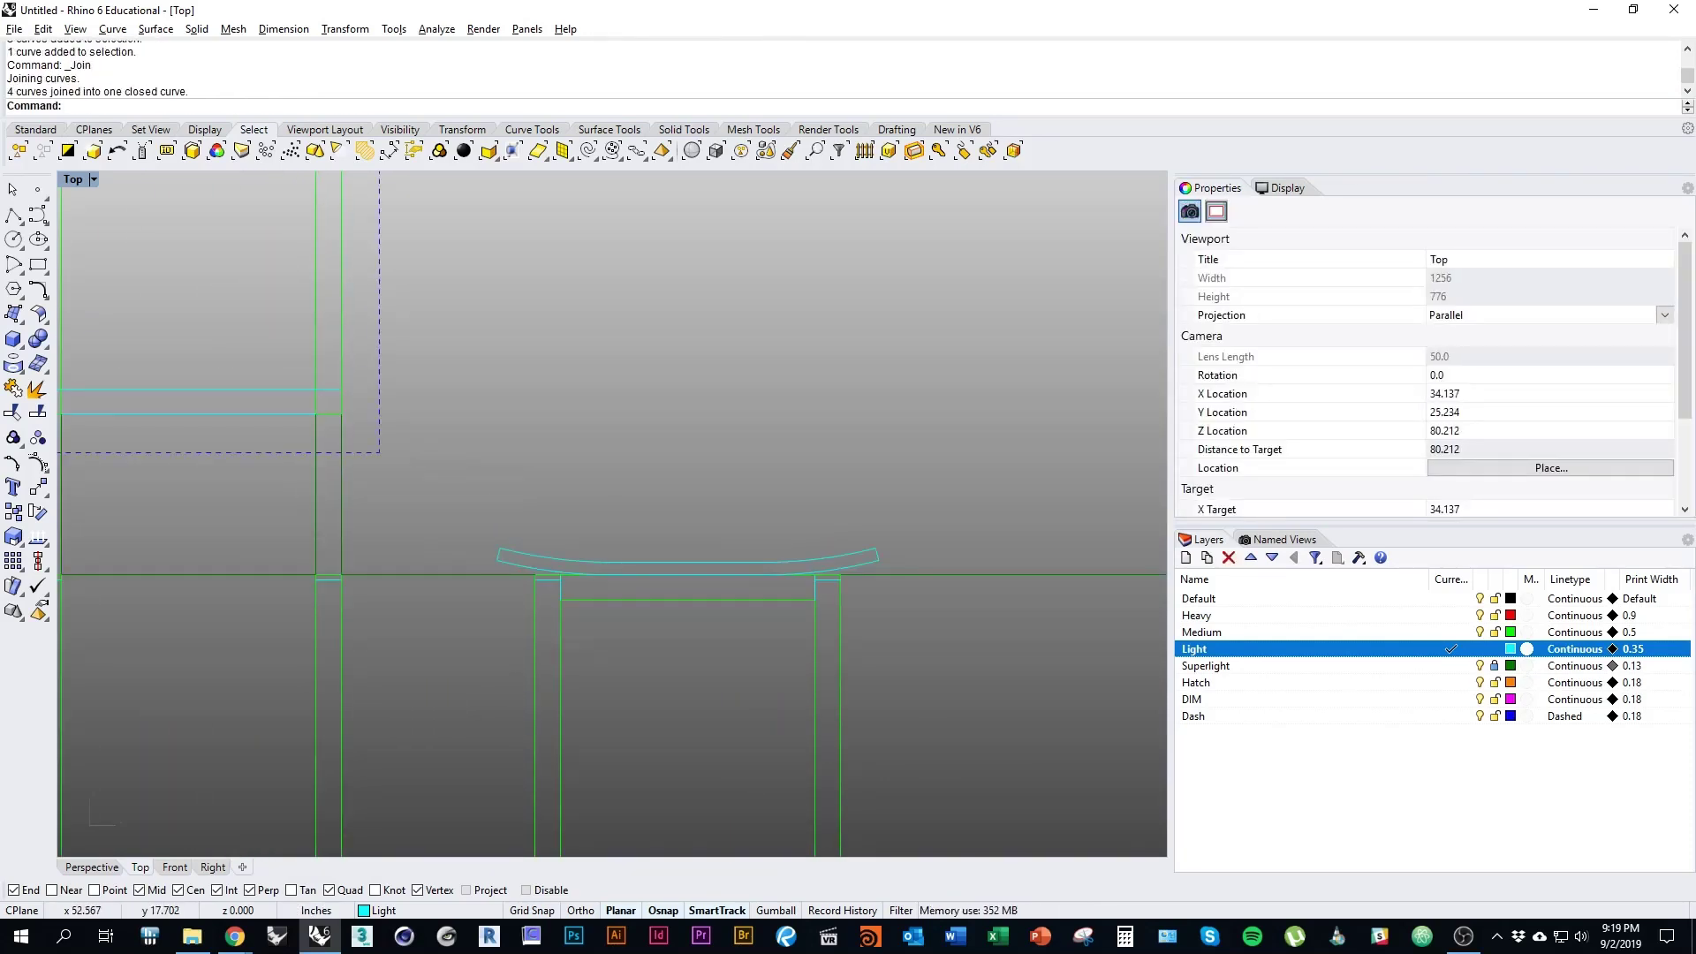
Step: Reassign the closed curved seat profile in the second elevation to the Medium layer
left_click(877, 554)
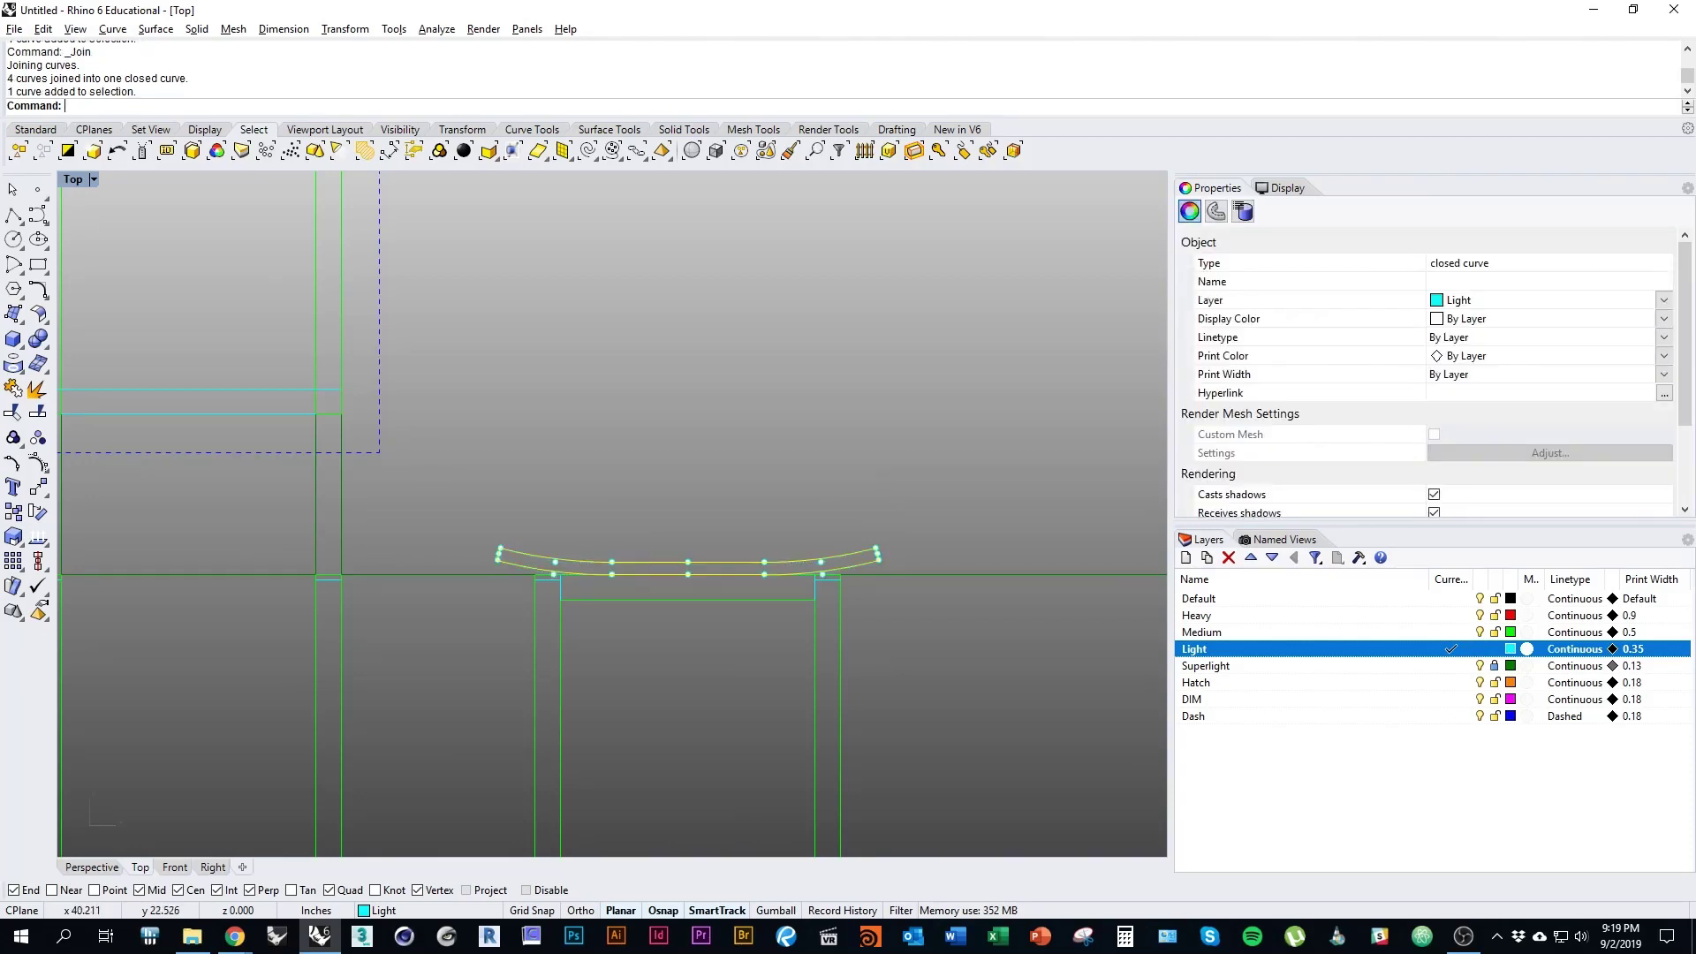
mouse_move(717, 524)
right_mouse_down()
mouse_move(796, 494)
mouse_move(821, 538)
mouse_move(880, 544)
right_mouse_up()
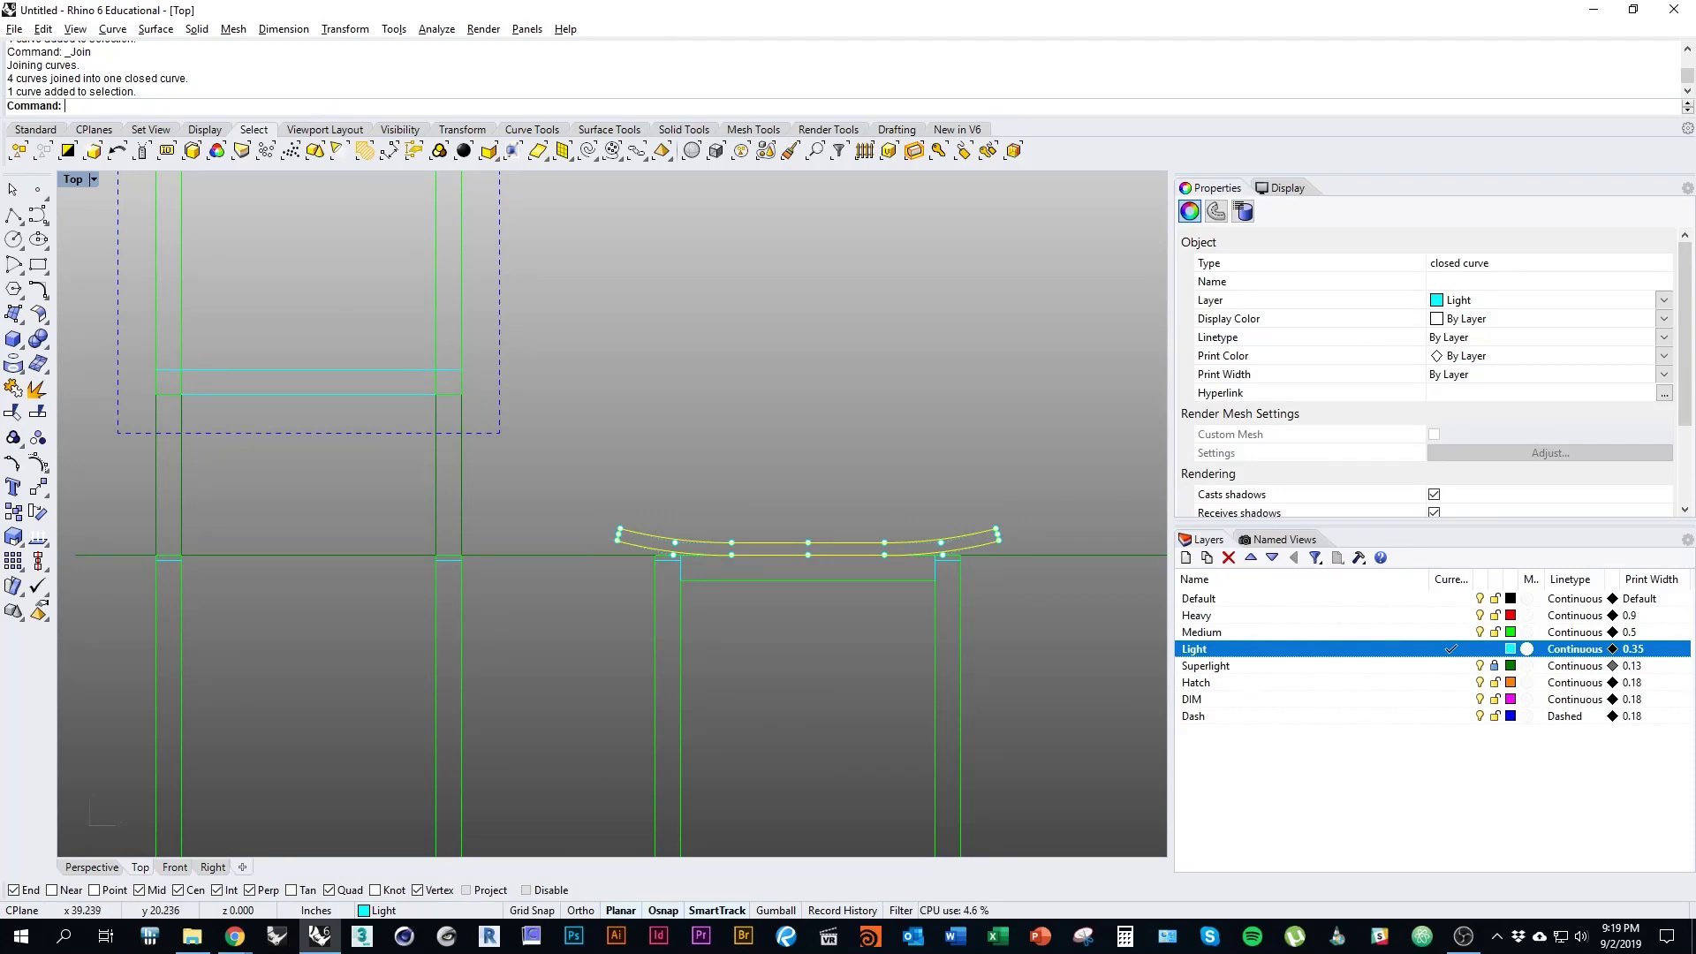
right_click_drag(779, 543, 736, 517)
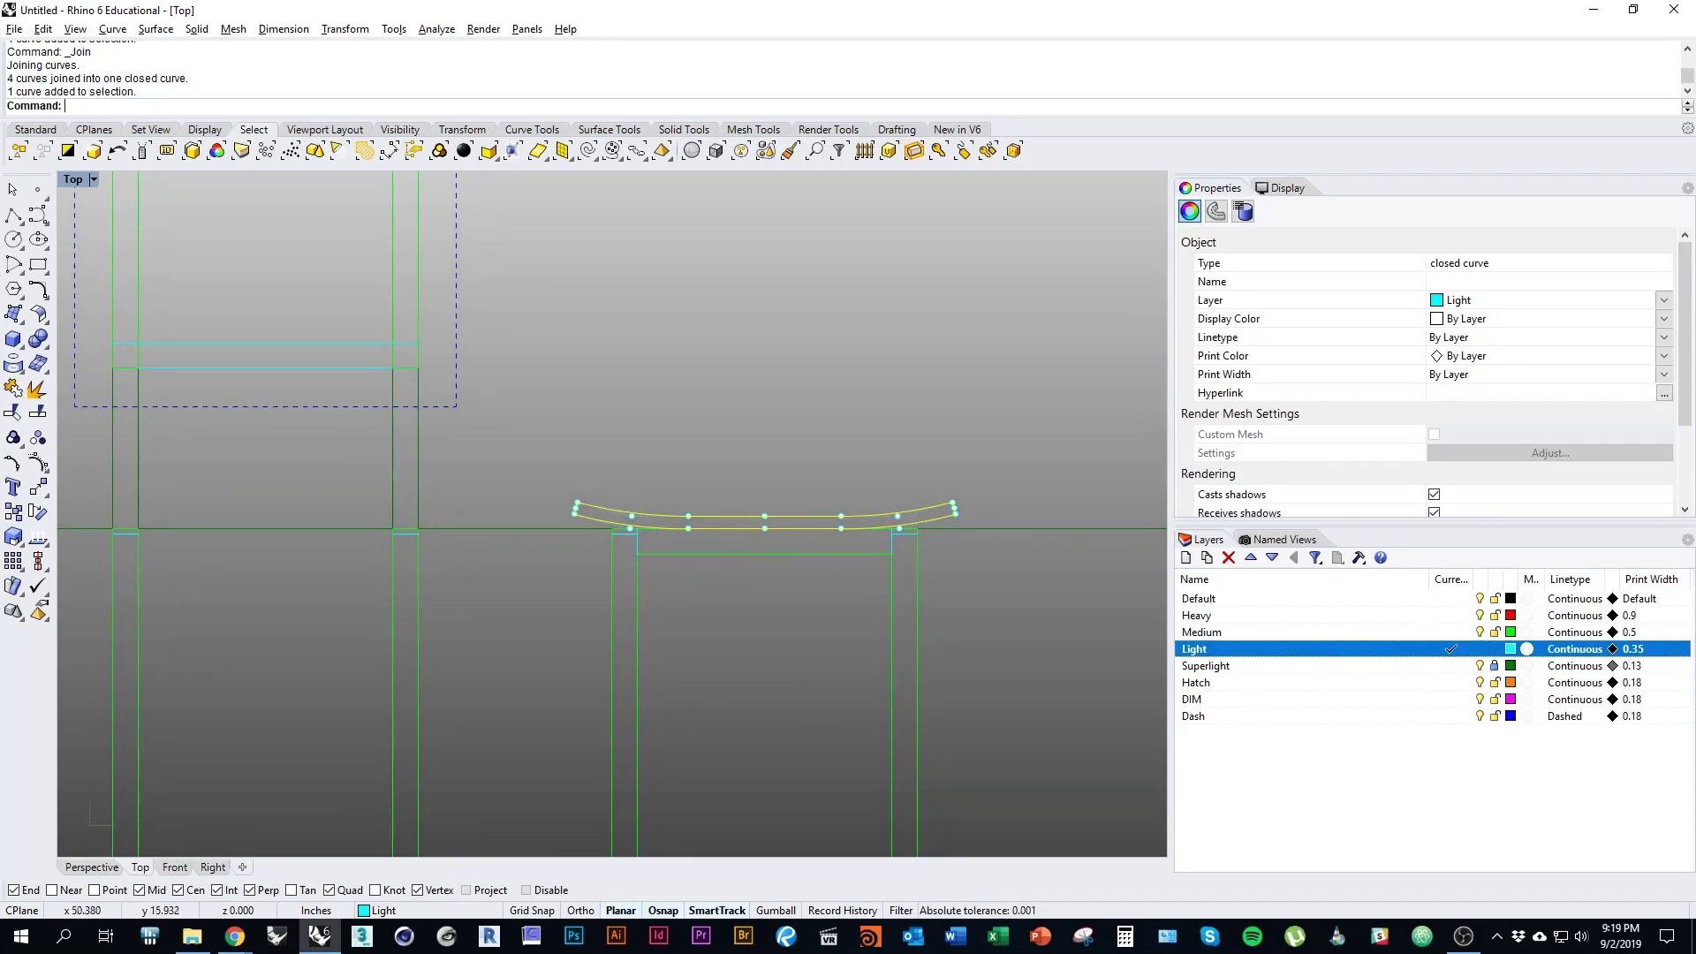
right_click_drag(696, 396, 692, 306)
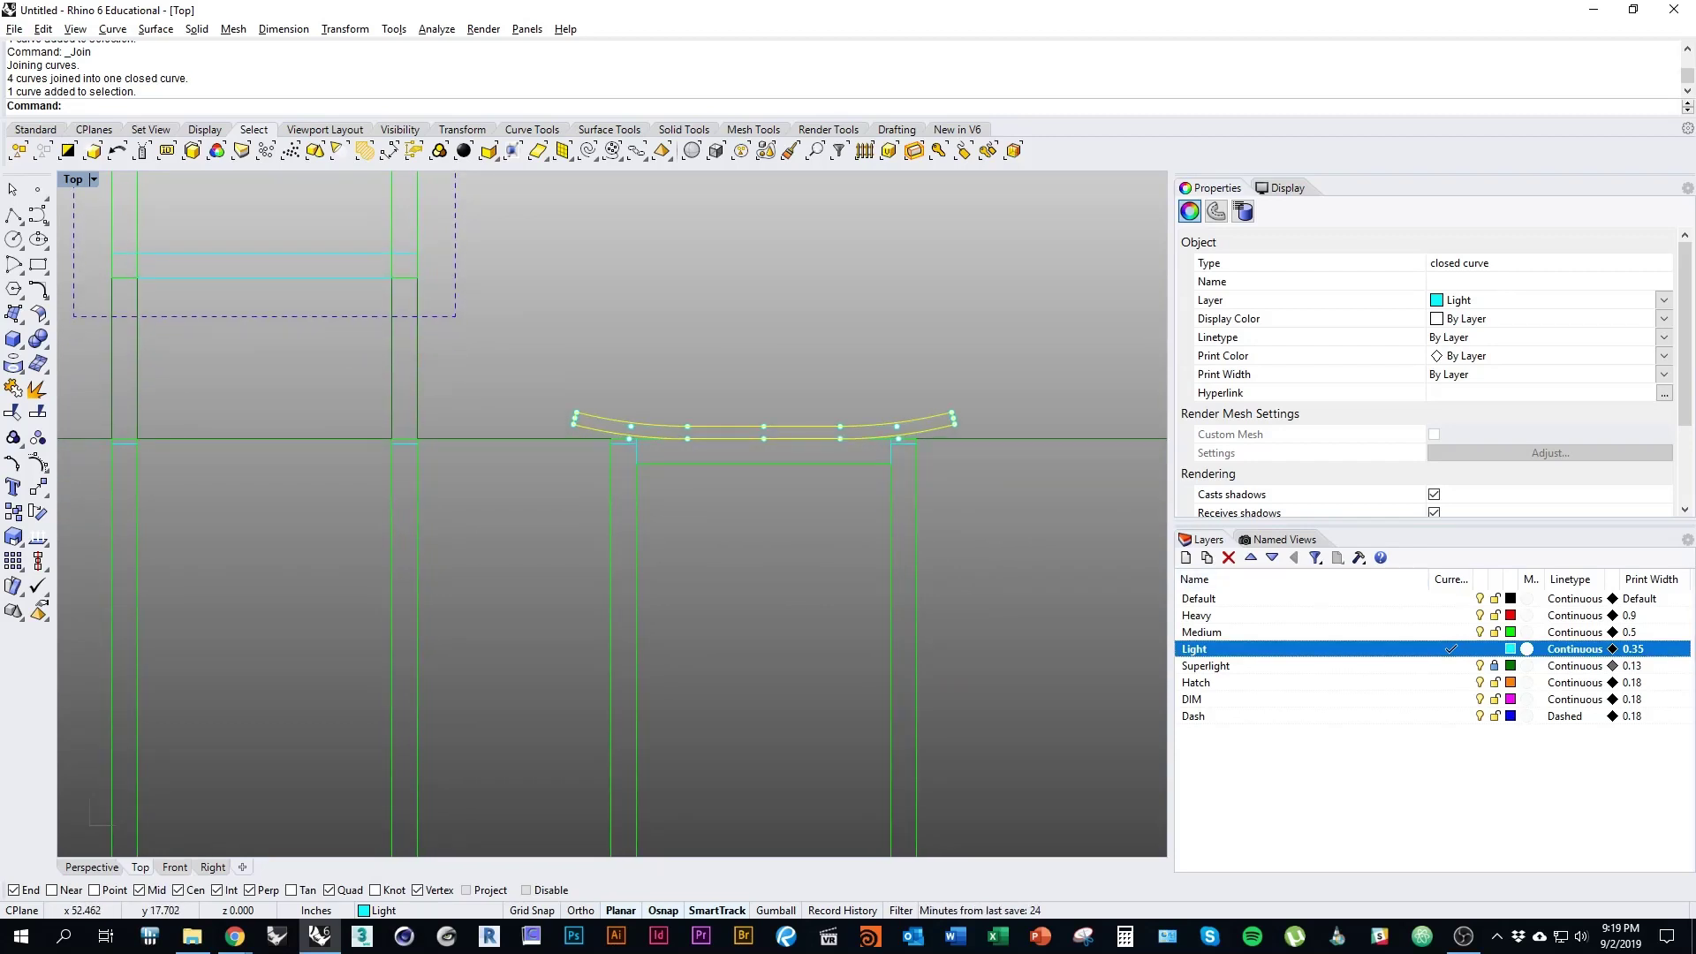
right_click(1371, 633)
left_click(1449, 563)
left_click(1060, 619)
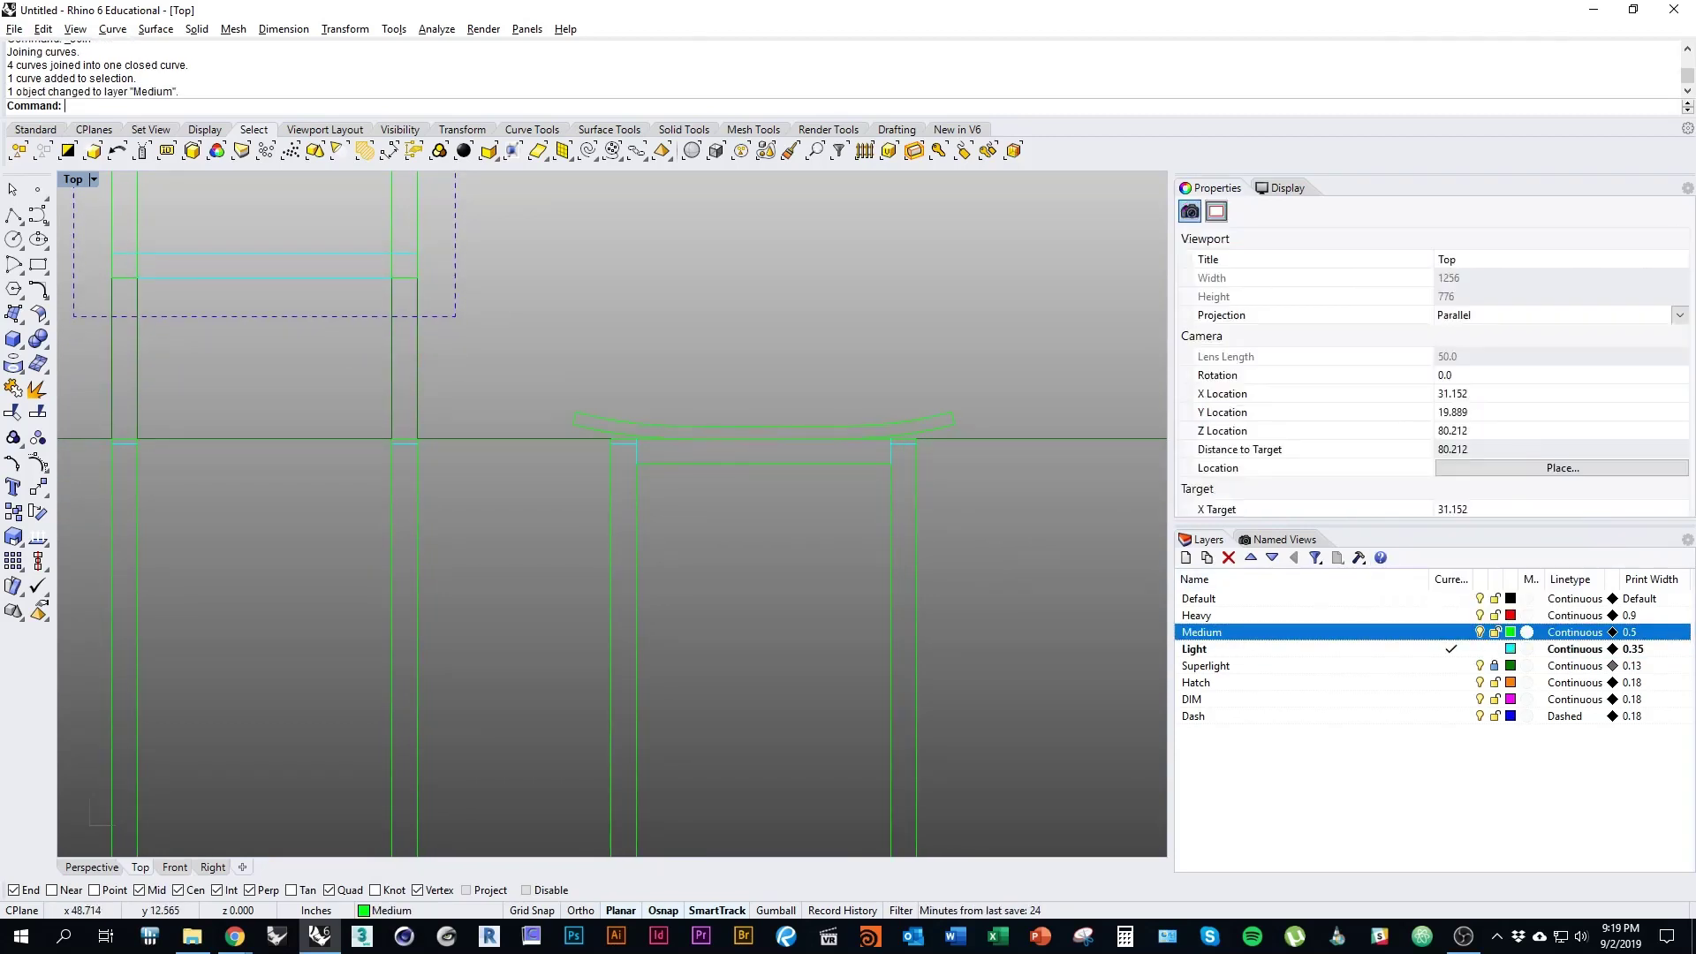
Step: On the Superlight layer, draw horizontal projection lines from the seat profile's two left end corners across the first elevation
right_click_drag(770, 533, 888, 504)
scroll(928, 610, "down", 2)
right_click_drag(931, 653, 832, 647)
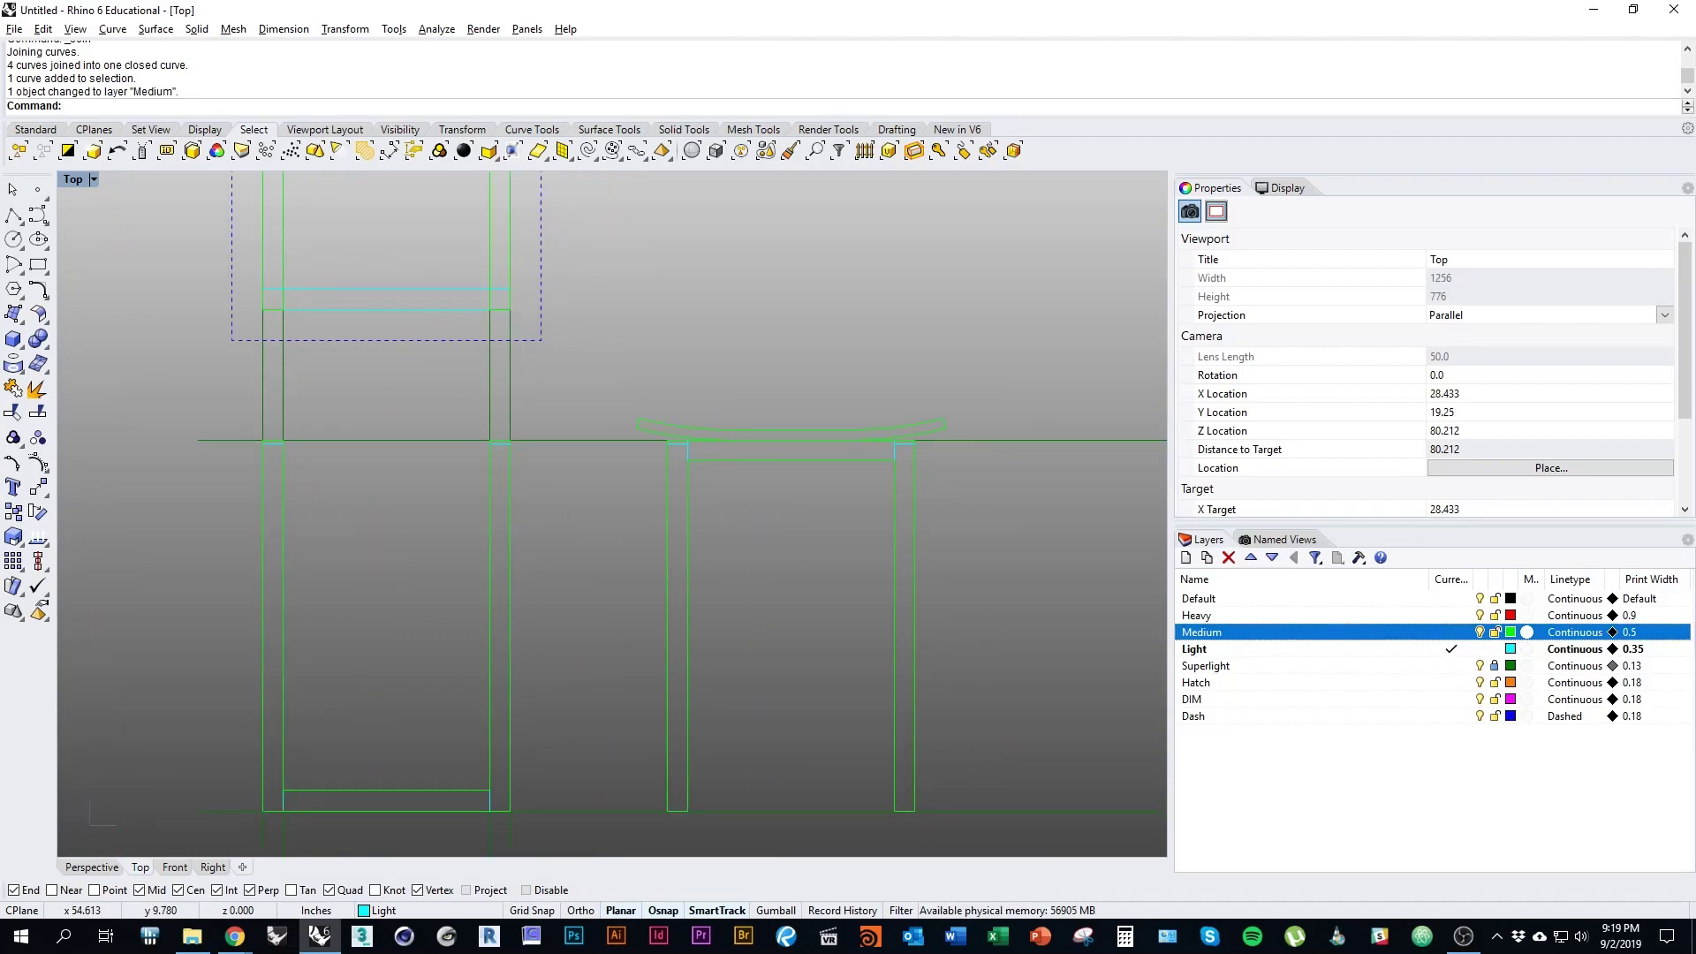
left_click(1450, 665)
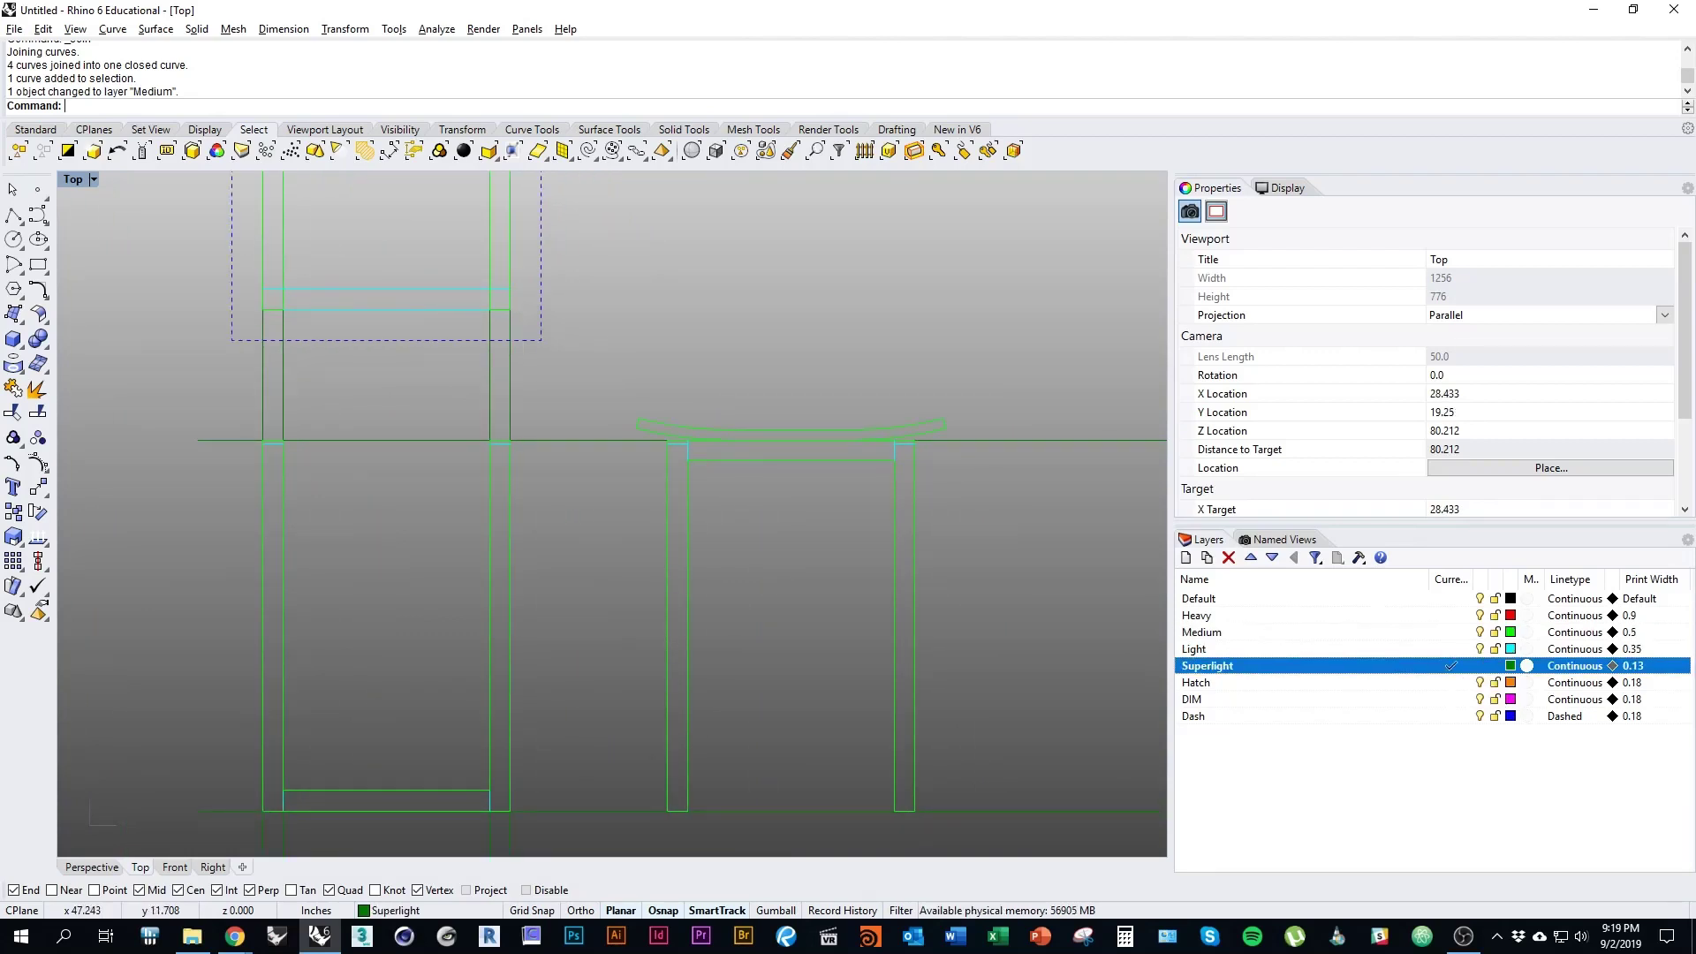
right_click_drag(748, 436, 861, 552)
type("pl")
key("Return")
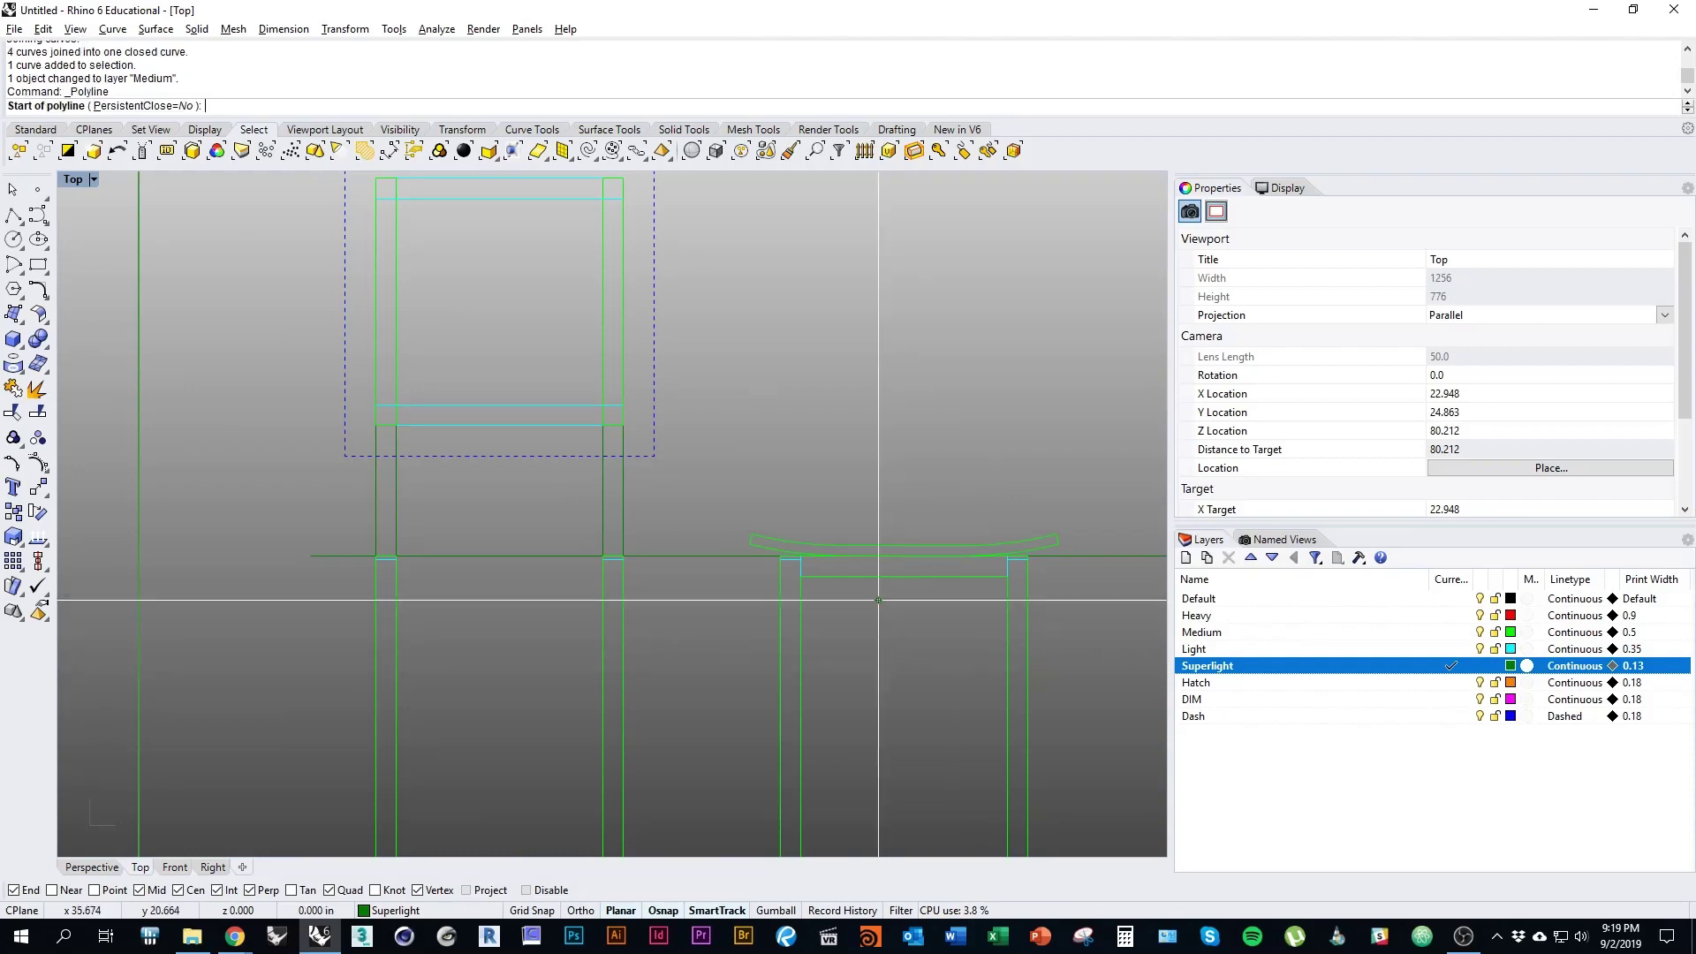
left_click(749, 543)
right_click_drag(614, 557, 979, 553)
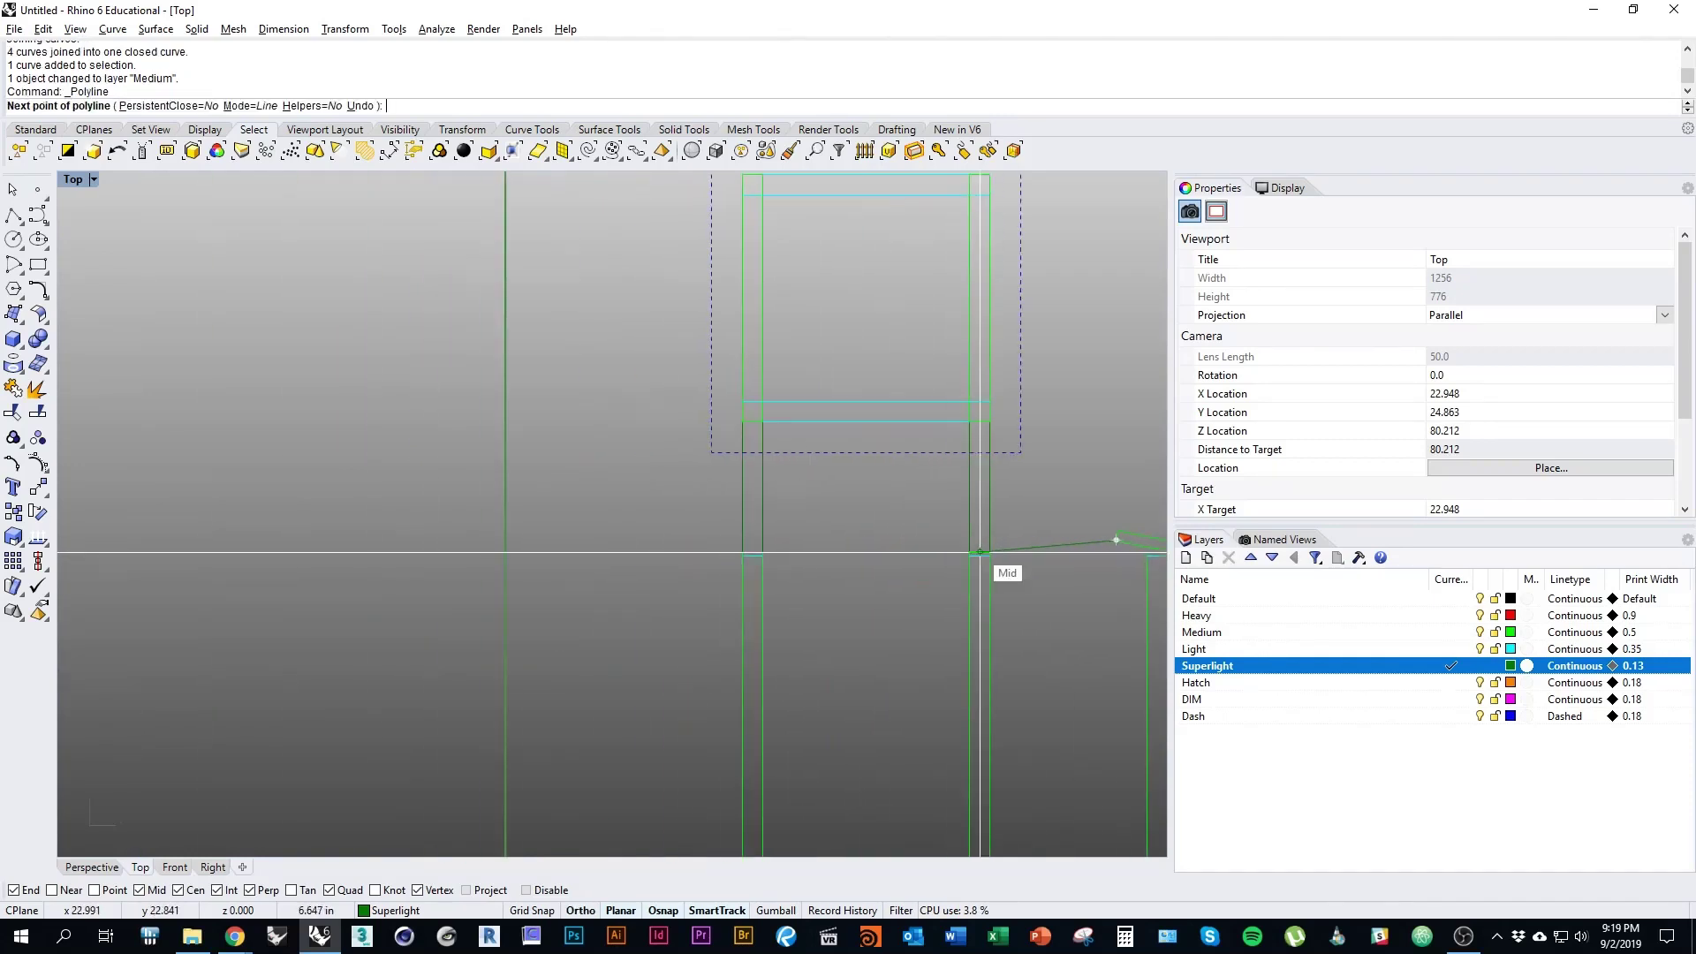
left_click(611, 539)
key("Return")
key("Return")
left_click(1117, 531)
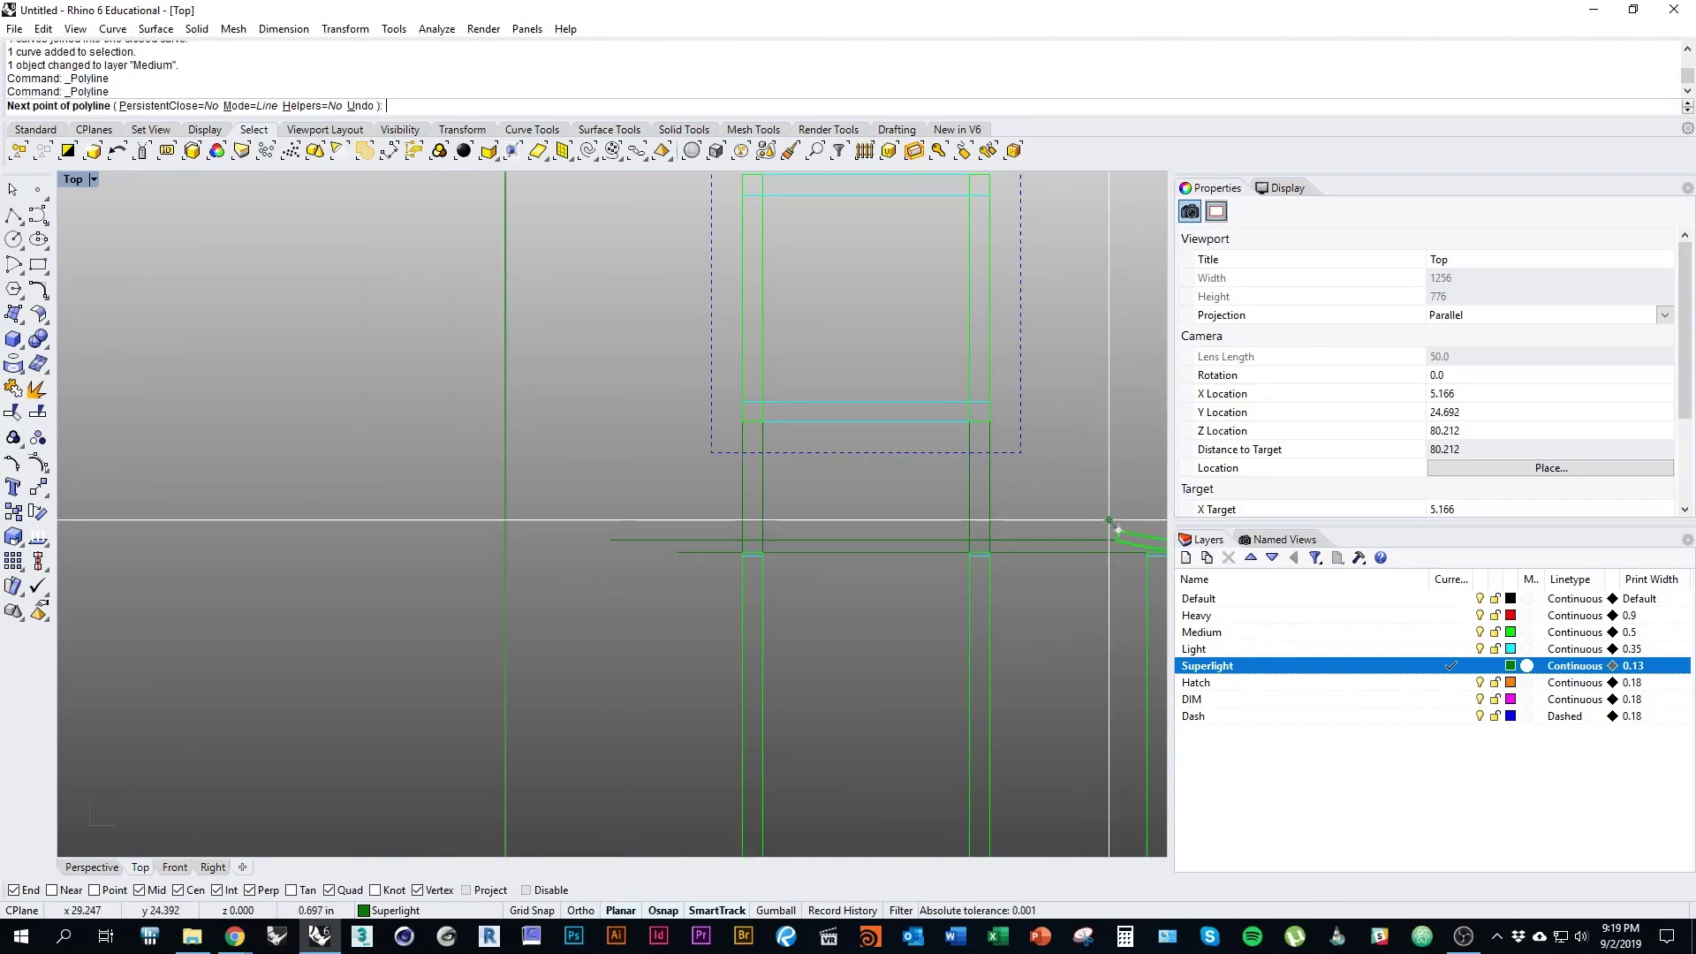
left_click(672, 530)
key("Return")
Step: Draw vertical projection lines from the dashed seat outline's two lower corners in plan down past the top of the first elevation
mouse_move(989, 597)
right_mouse_down()
mouse_move(826, 605)
mouse_move(801, 557)
right_mouse_up()
key("Return")
left_click(833, 412)
left_click(833, 590)
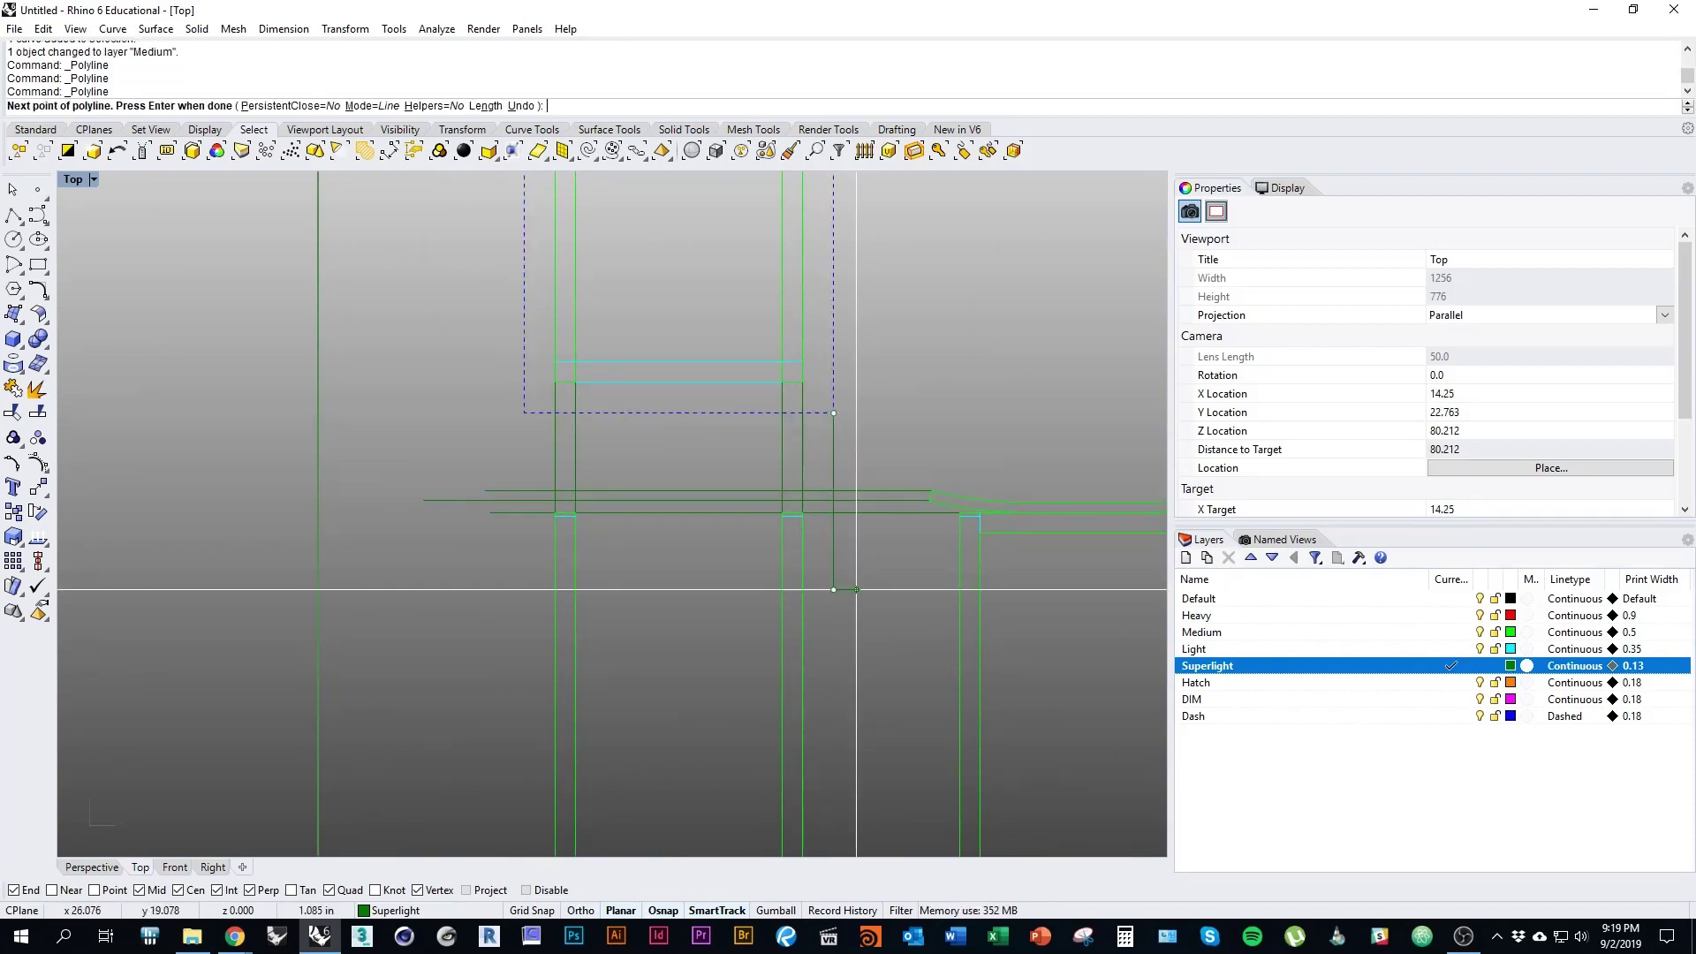
left_click(525, 585)
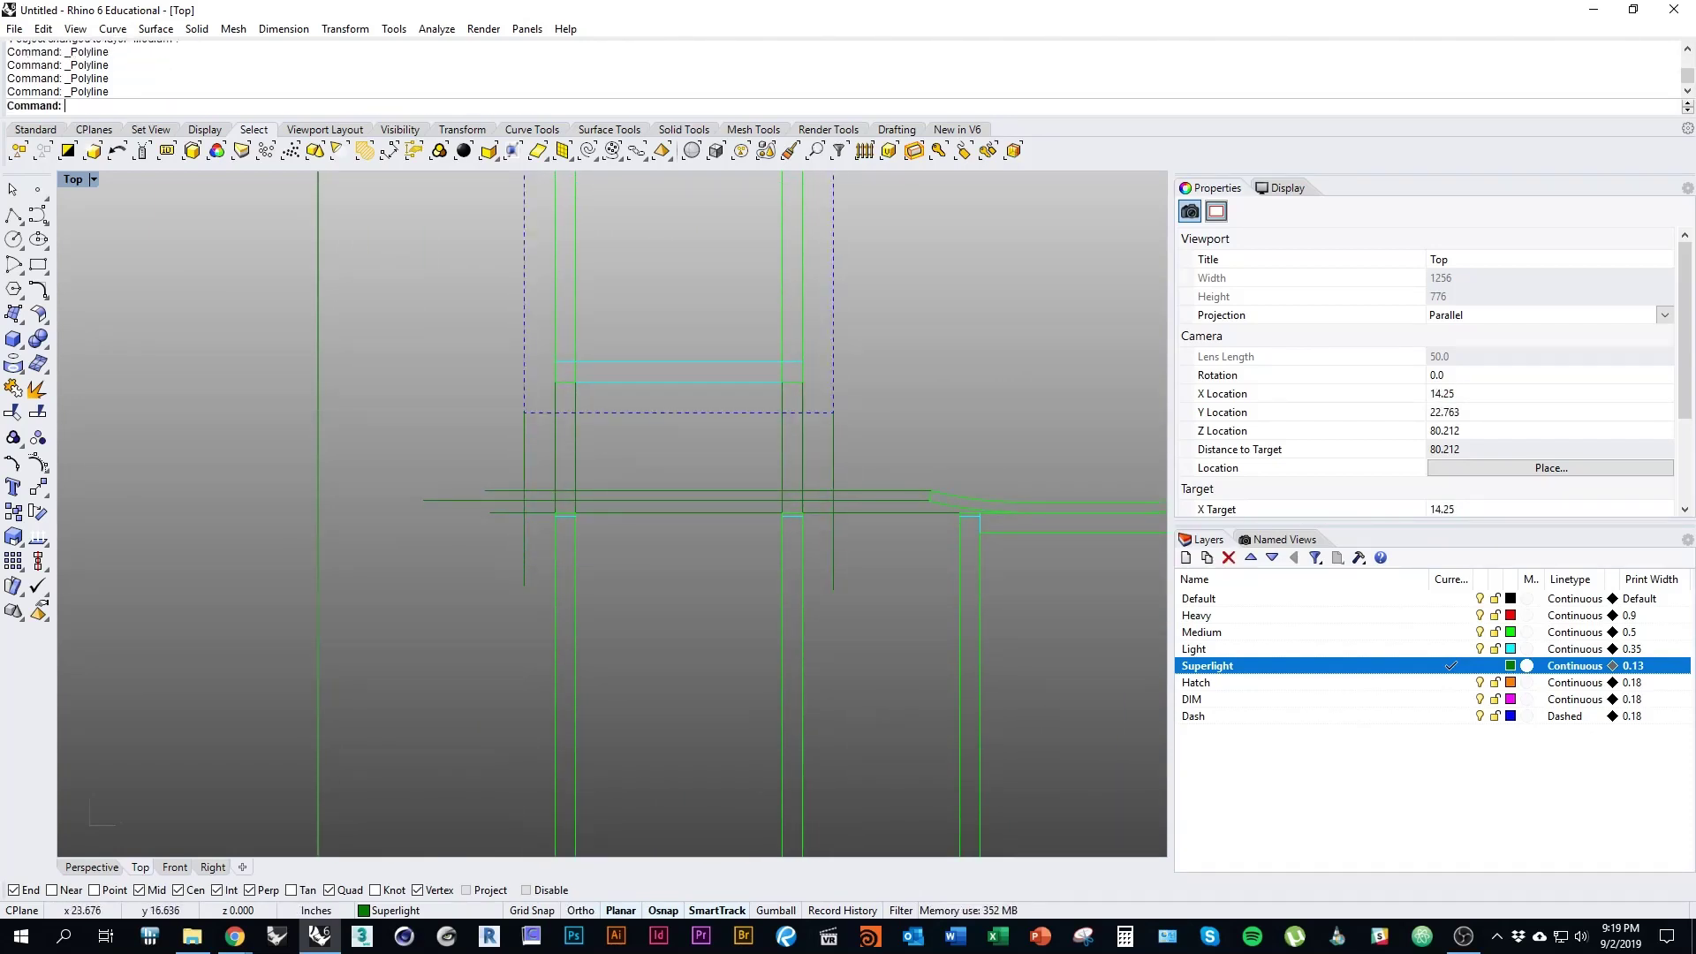
key("Return")
Step: On the Medium layer, draw a closed 15-inch-wide polyline between the two seat projection lines and the vertical guides in the first elevation
right_click_drag(517, 589, 402, 610)
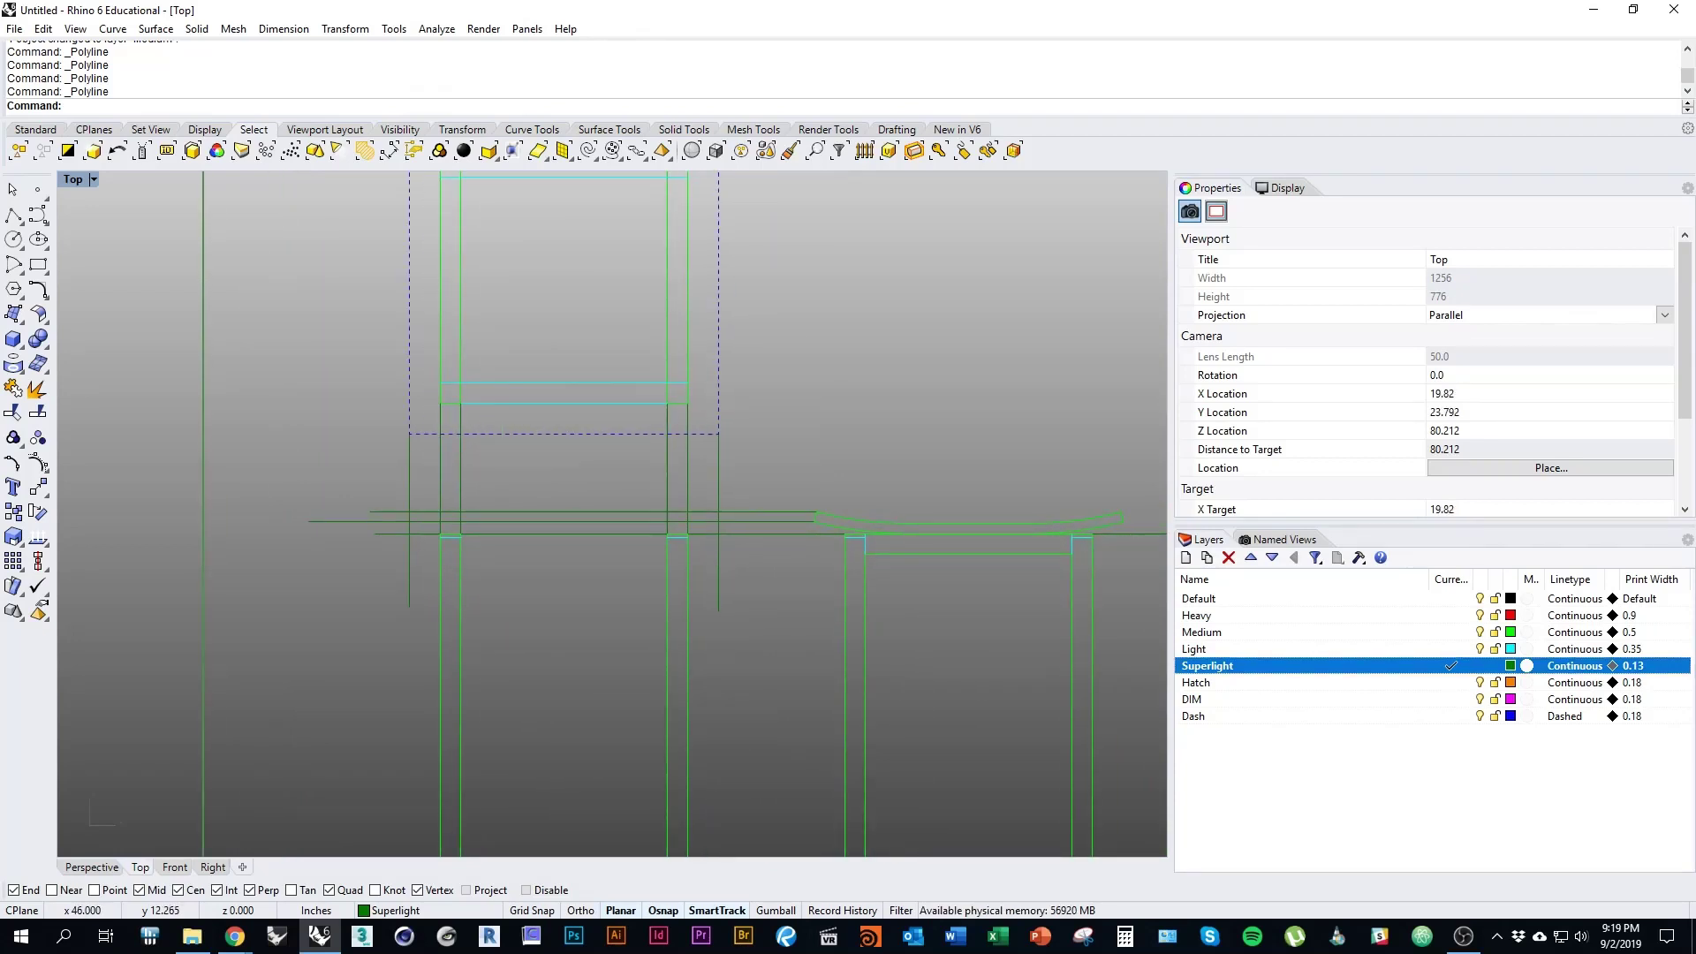
left_click(1451, 632)
right_click_drag(704, 558, 783, 548)
scroll(784, 548, "up", 3)
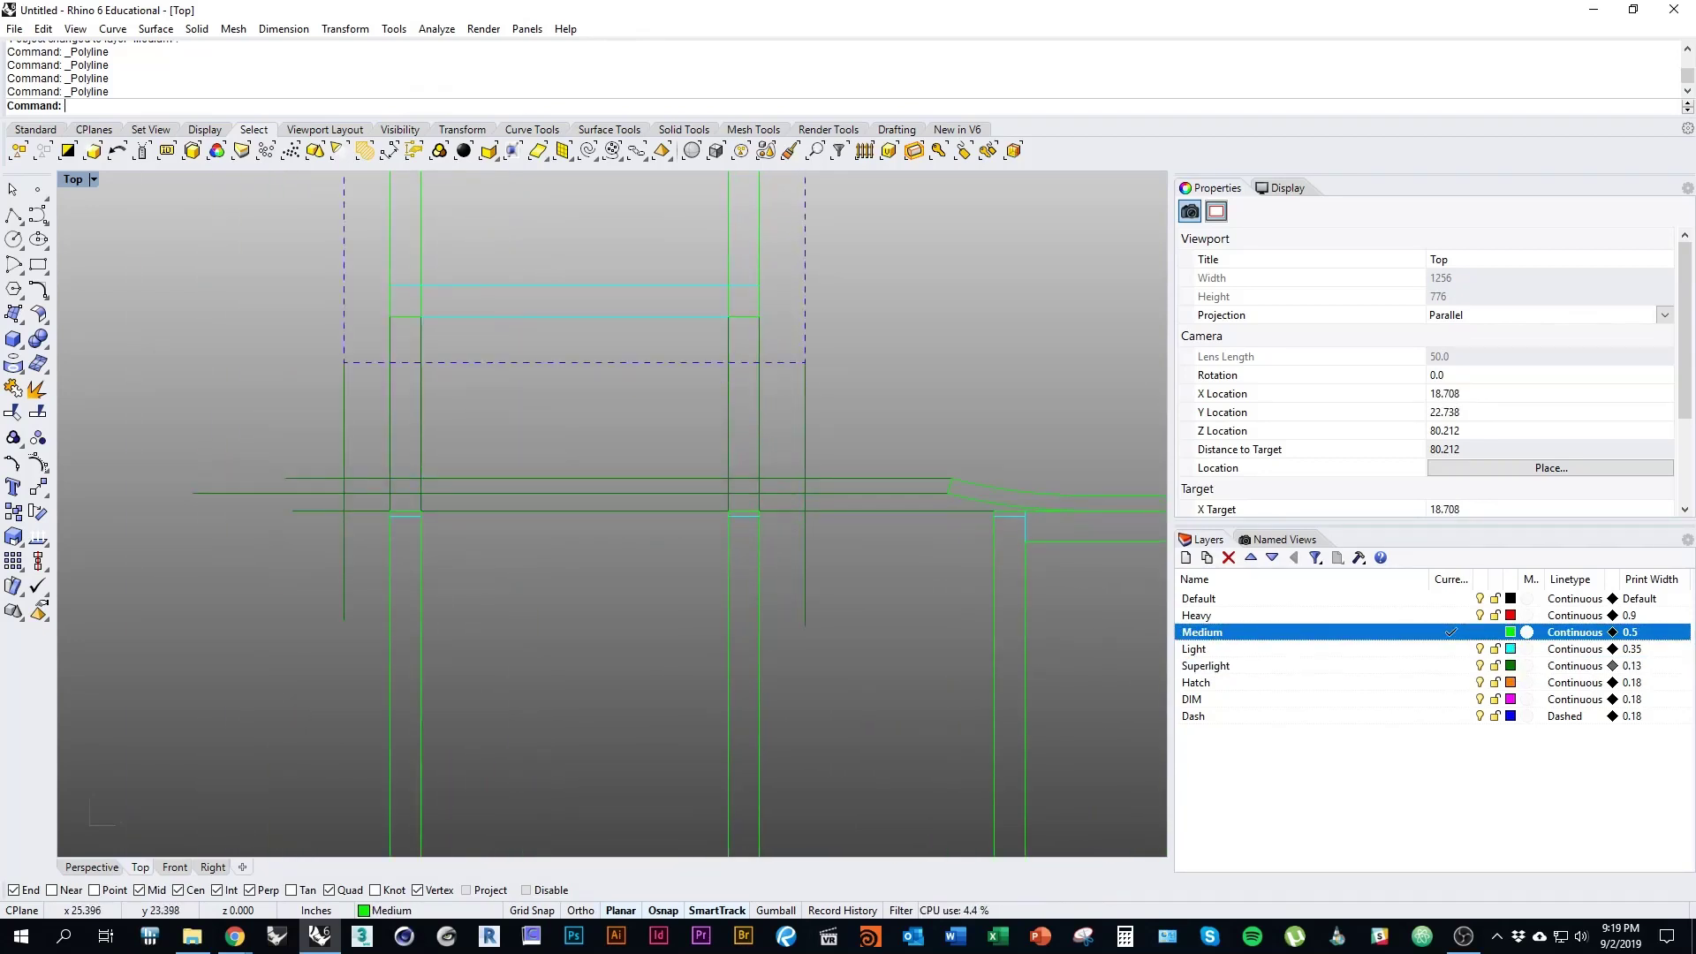
type("Polyline")
key("Return")
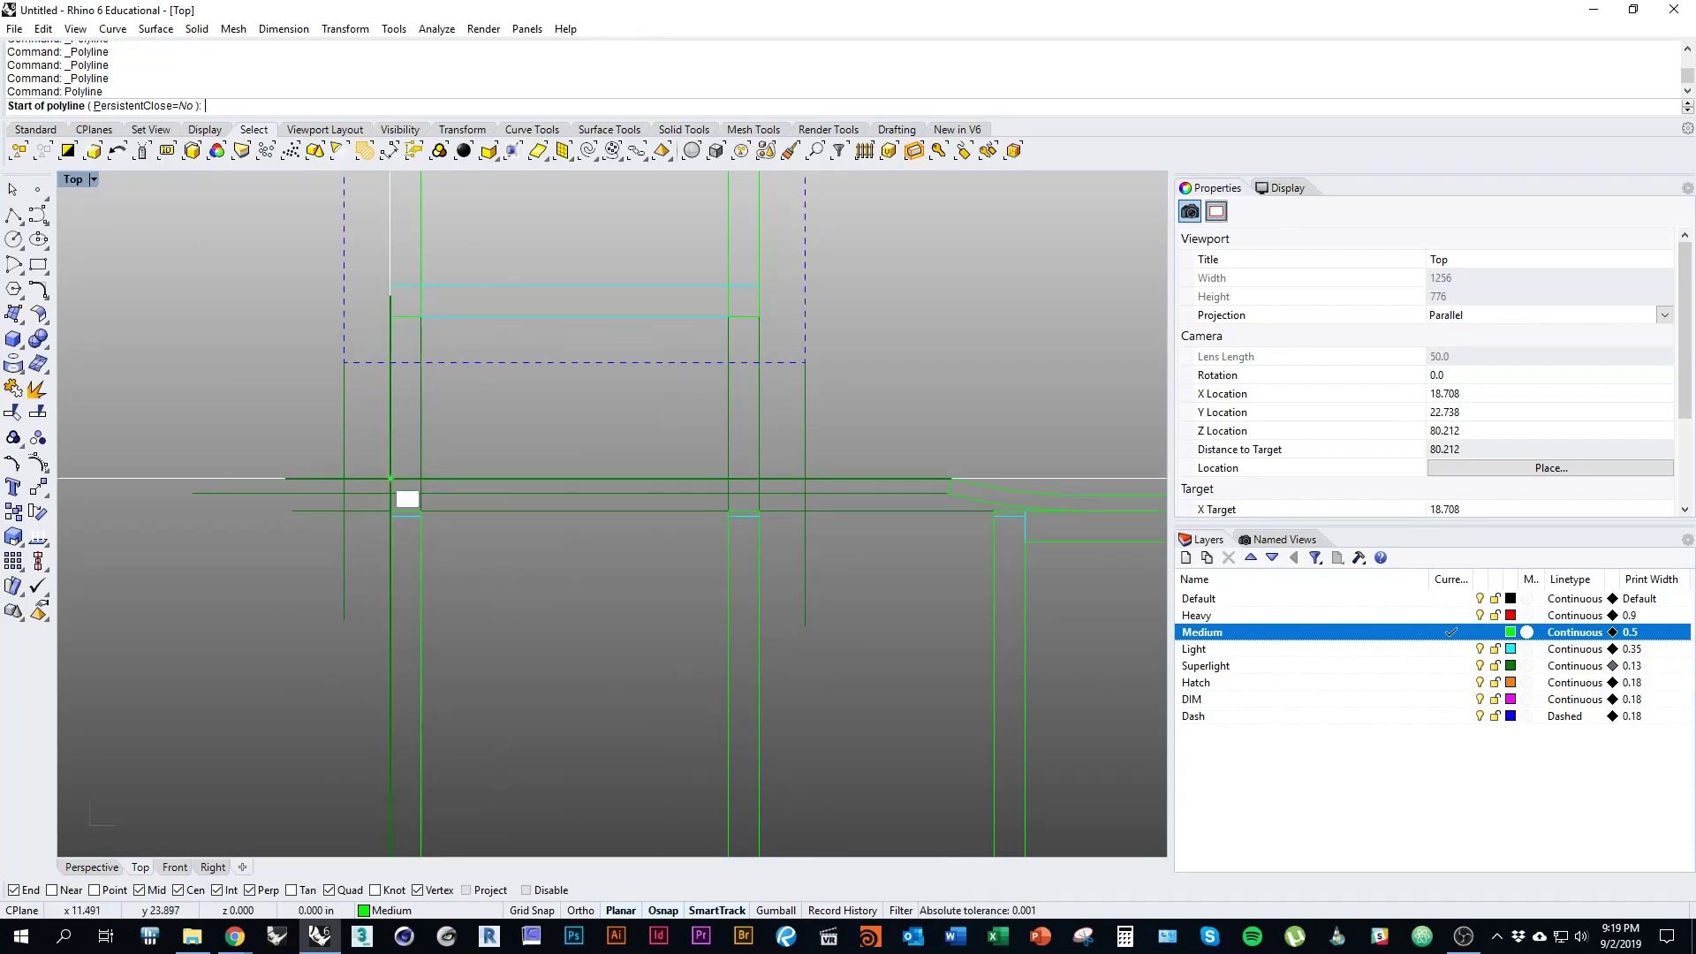
left_click(343, 479)
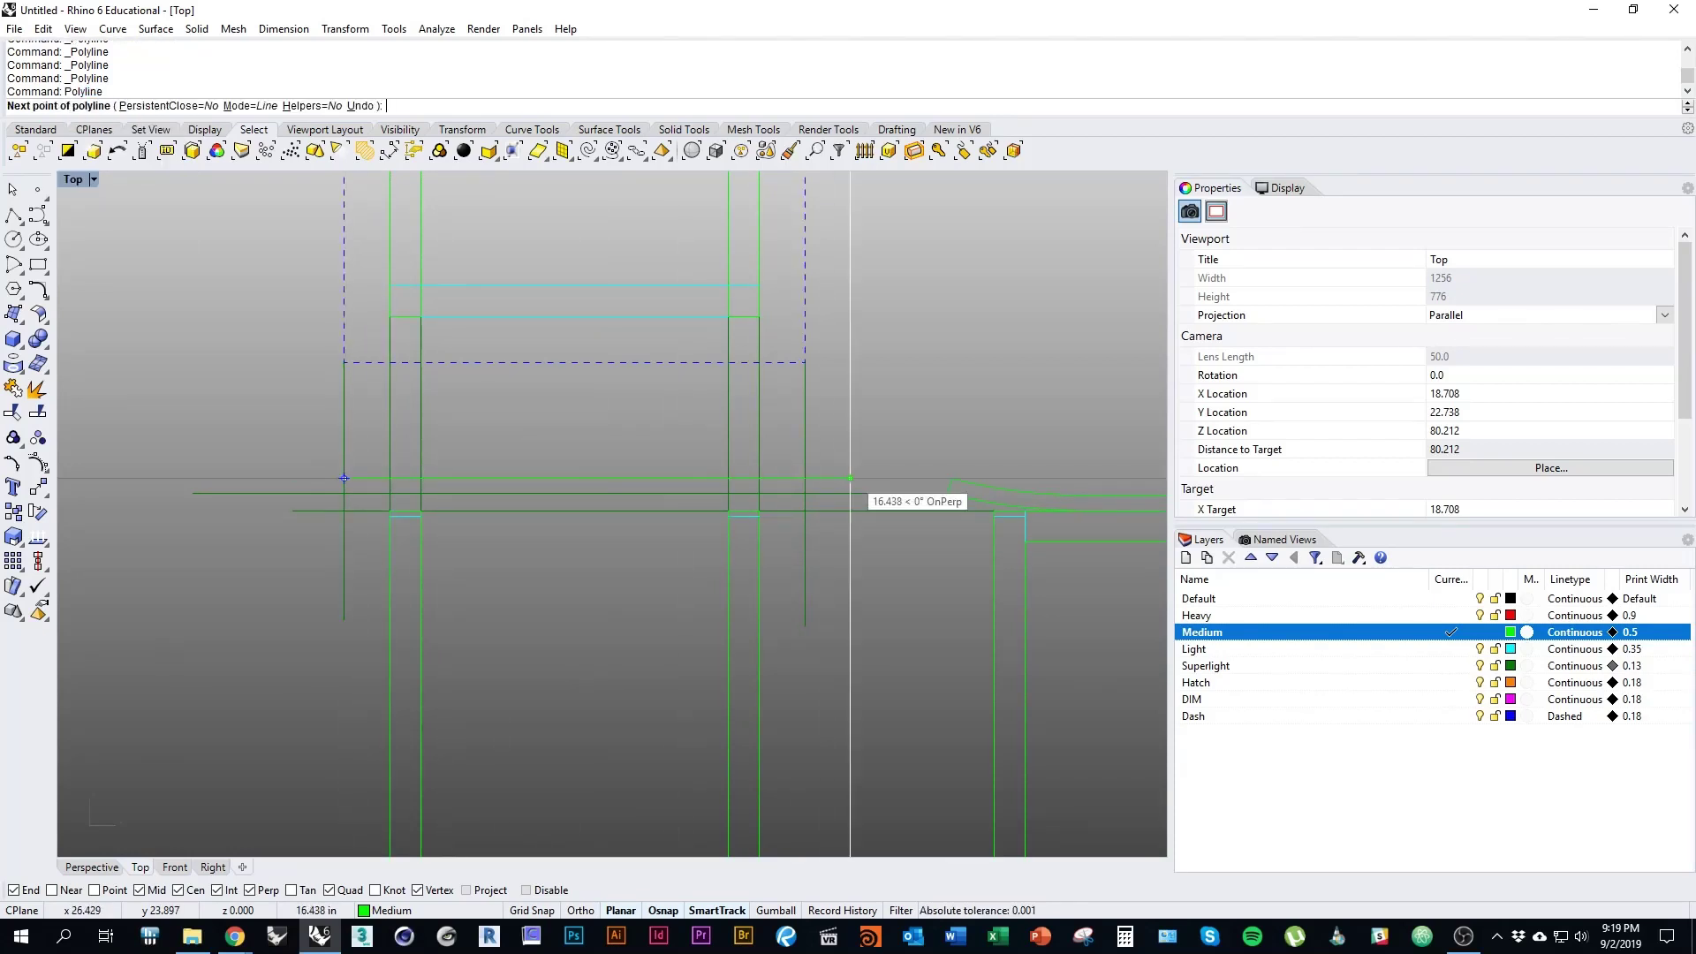
left_click(805, 493)
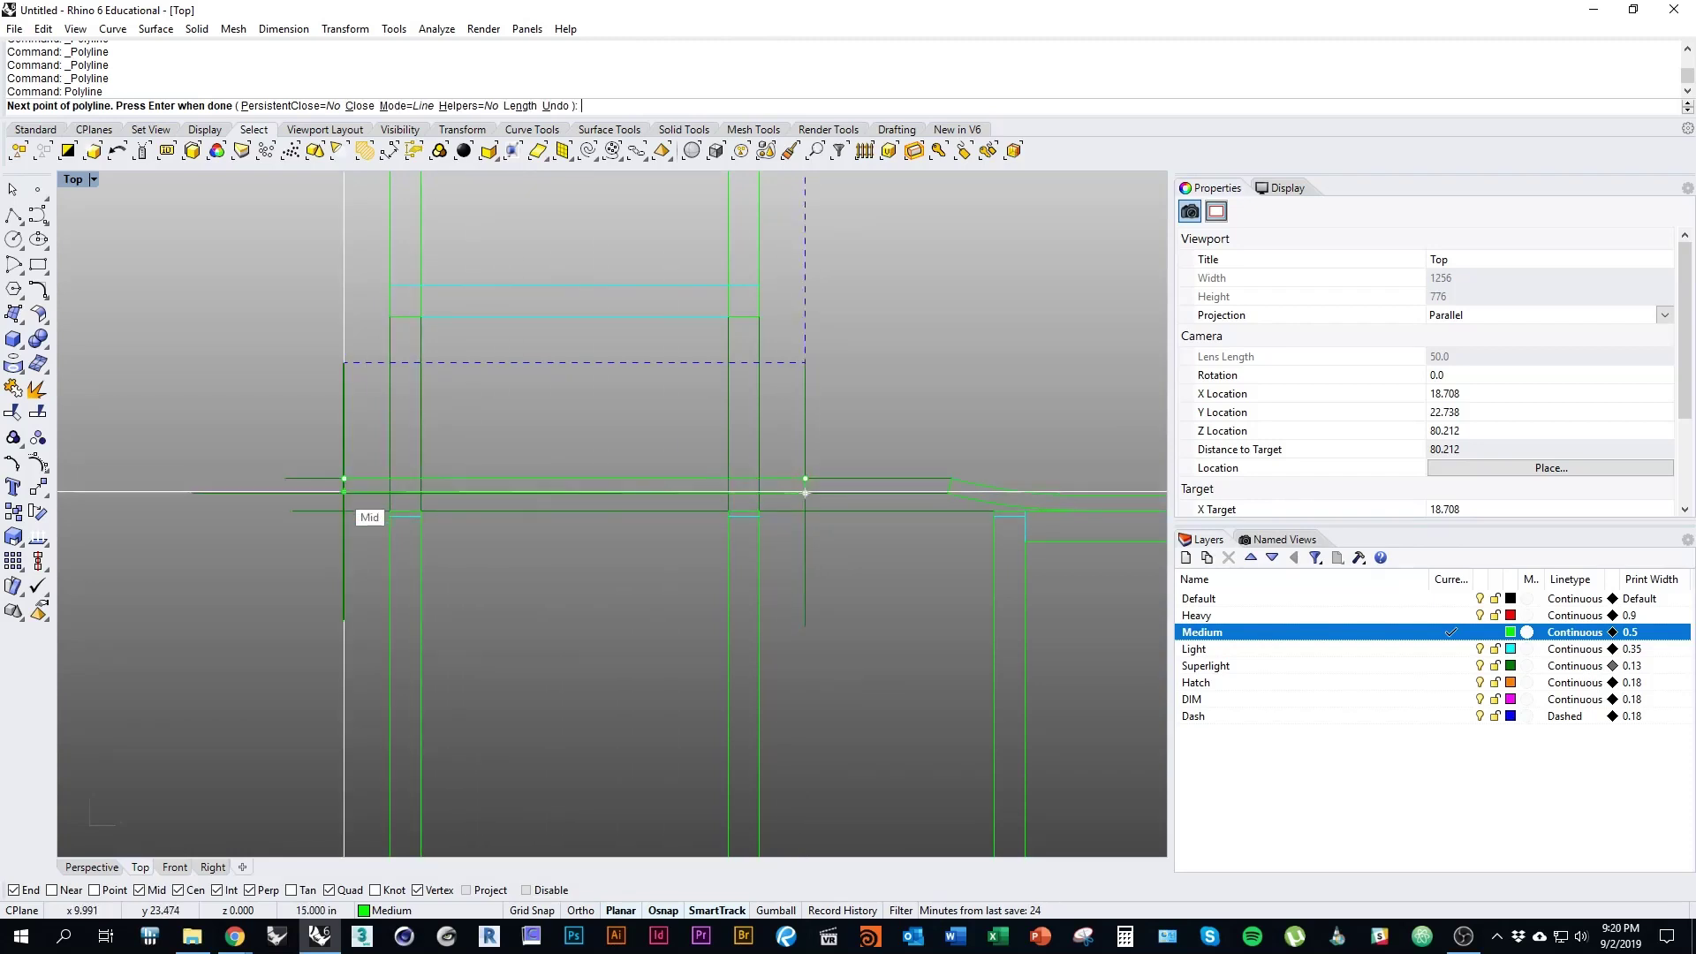
left_click(344, 493)
scroll(343, 493, "up", 10)
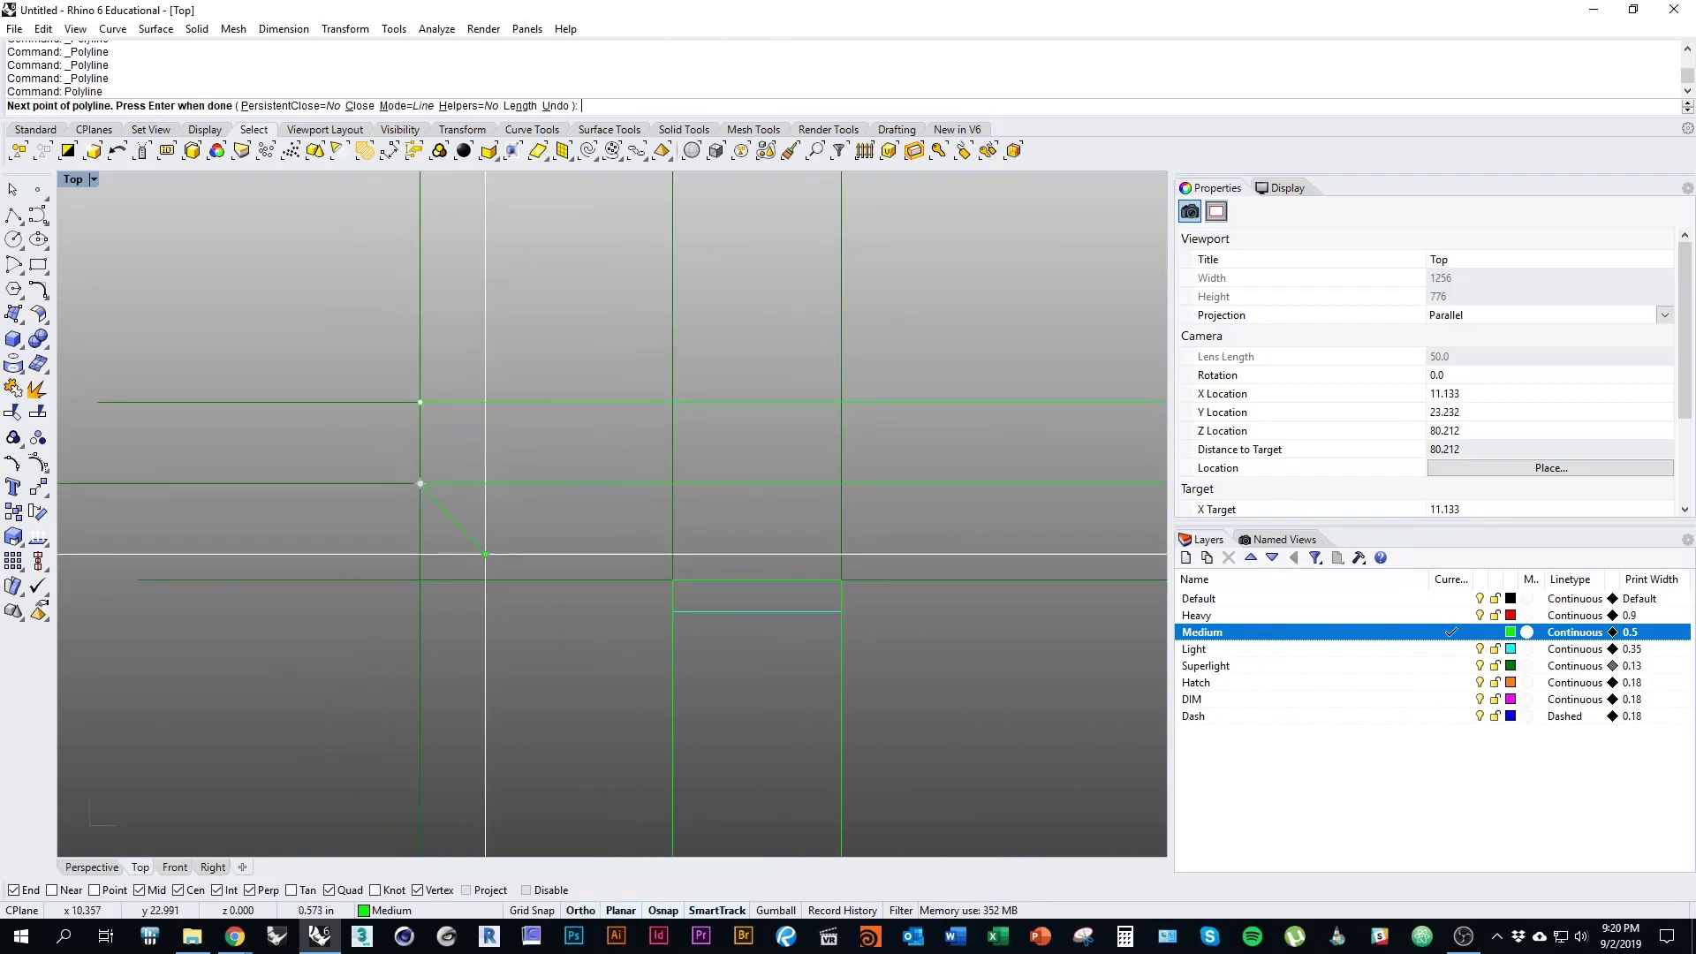
scroll(458, 468, "down", 4)
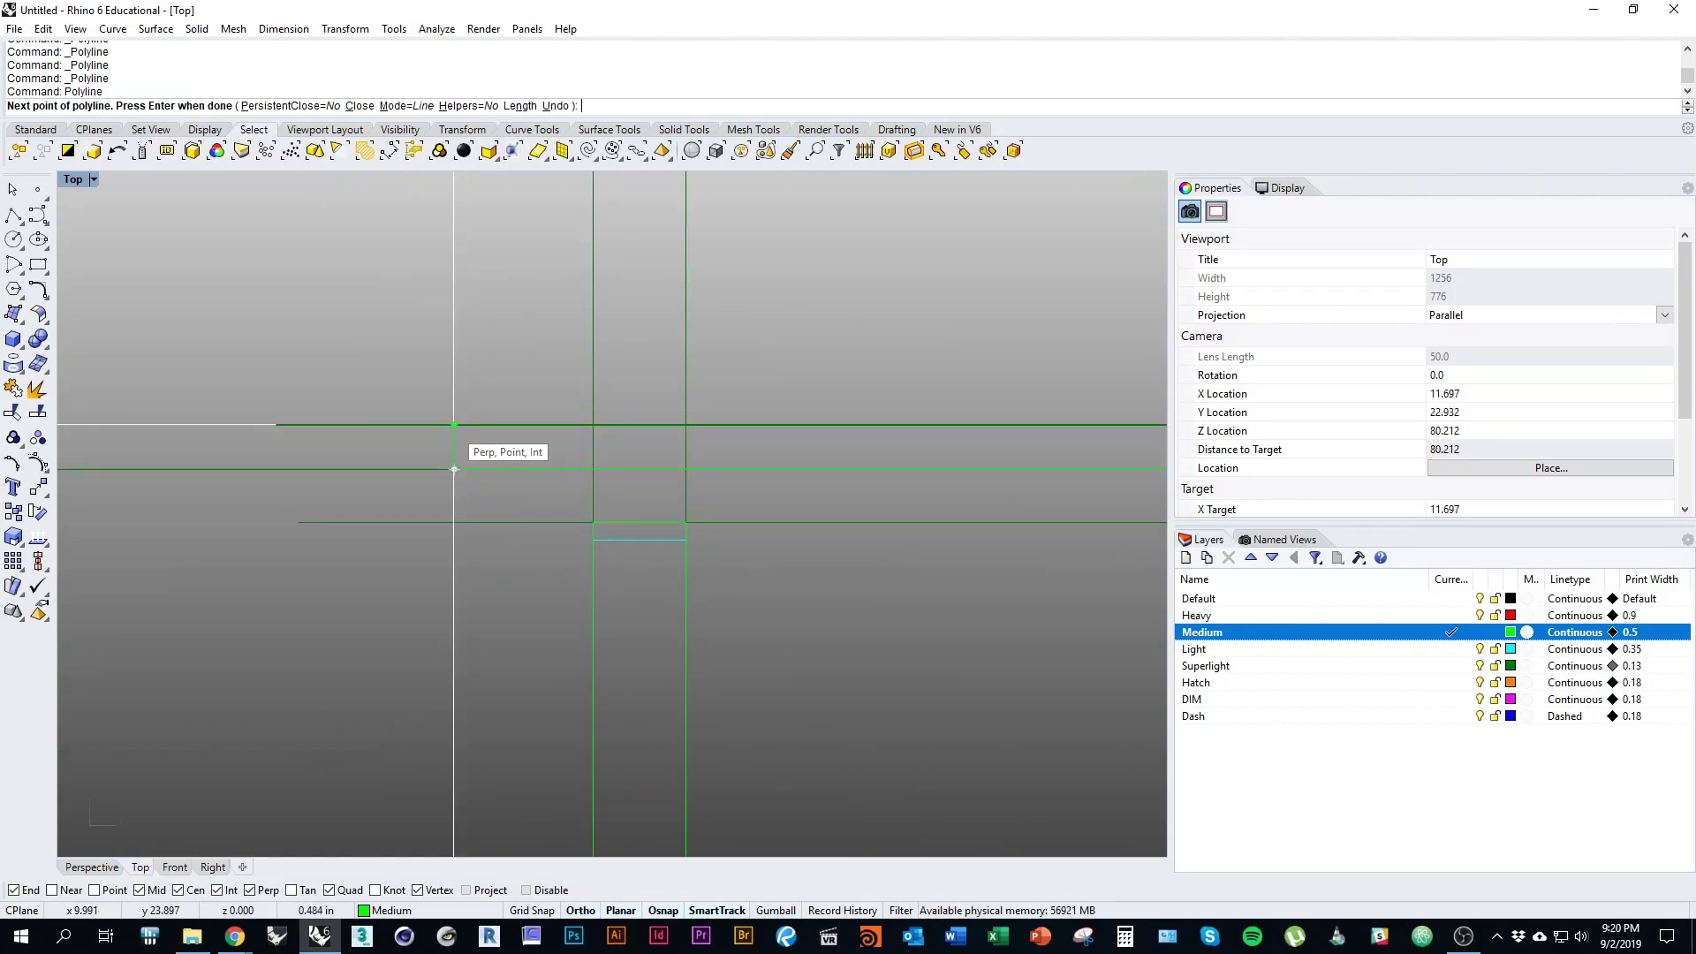
left_click(450, 424)
scroll(439, 502, "down", 9)
scroll(786, 447, "up", 3)
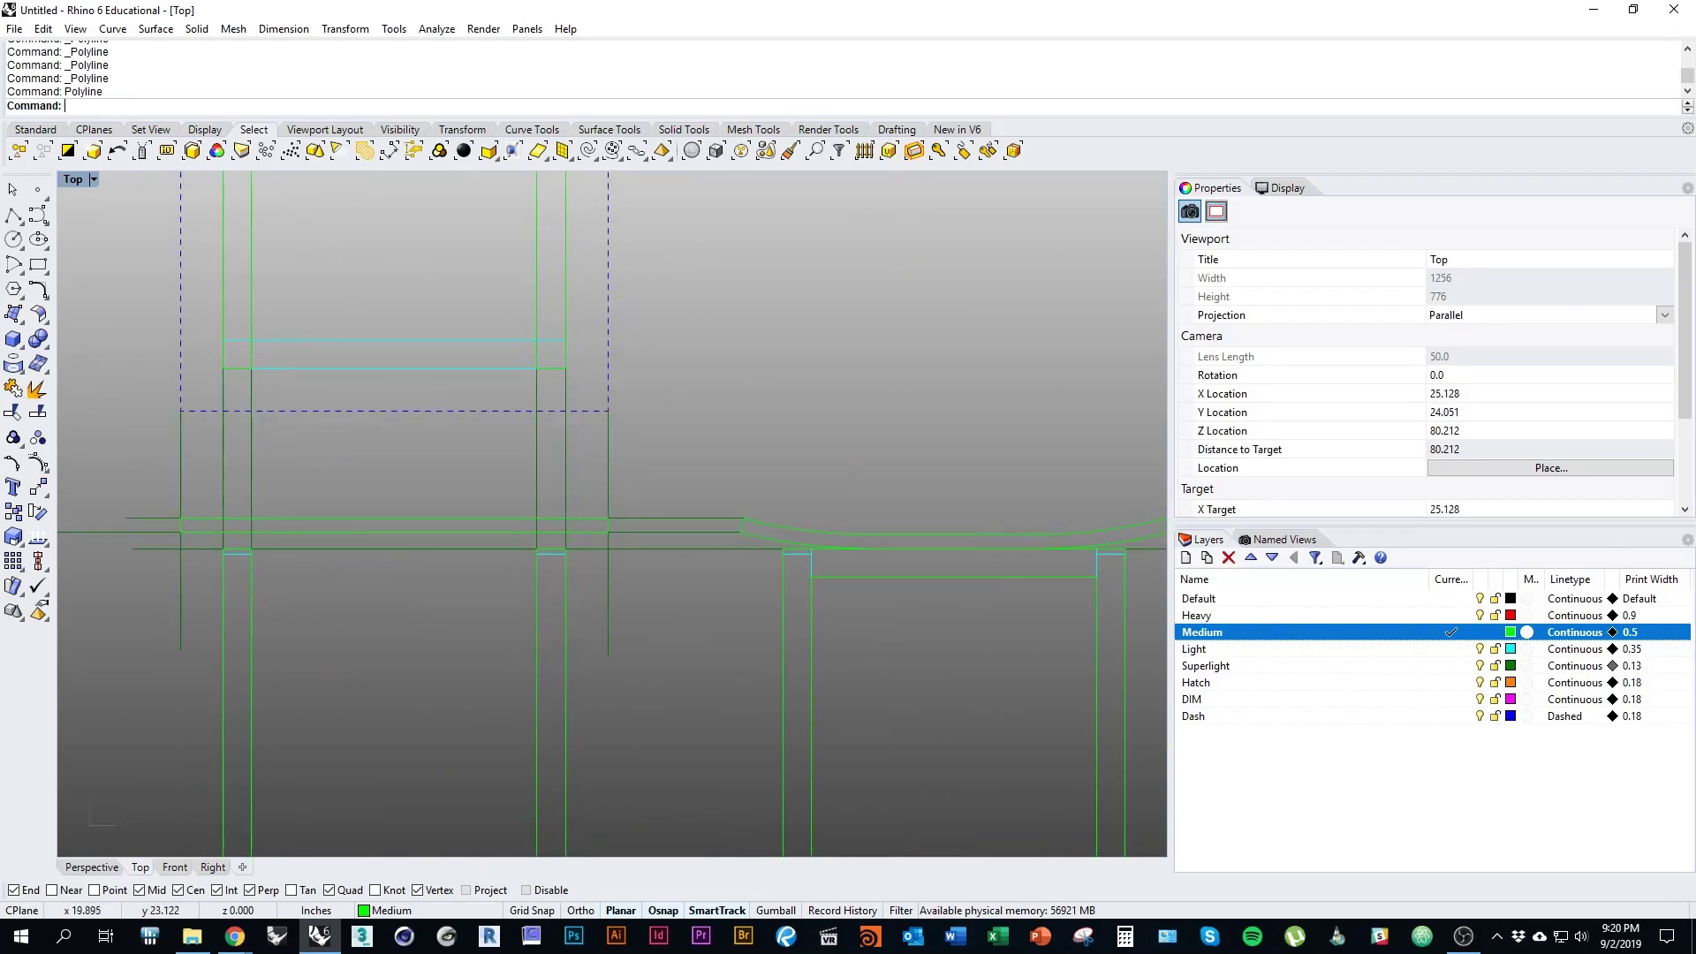
Step: On the Light layer, draw an open polyline from the seat band's lower left corner down to the frame top, across, and up again
right_click_drag(732, 561, 628, 526)
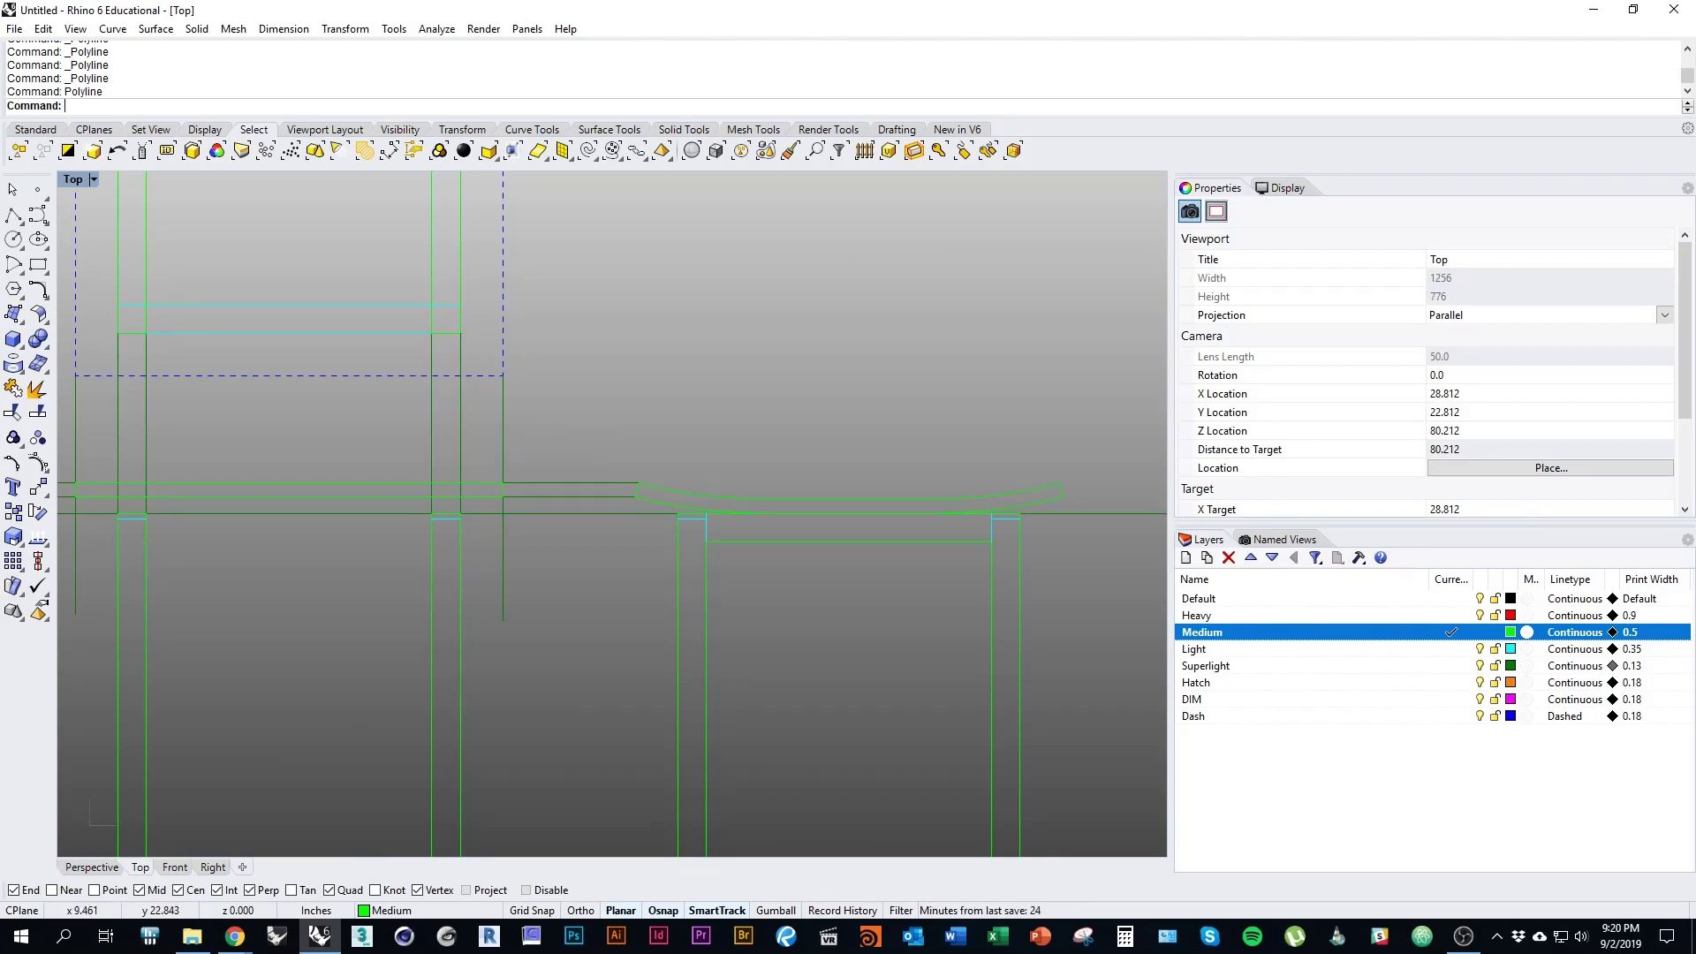
right_click_drag(525, 556, 667, 559)
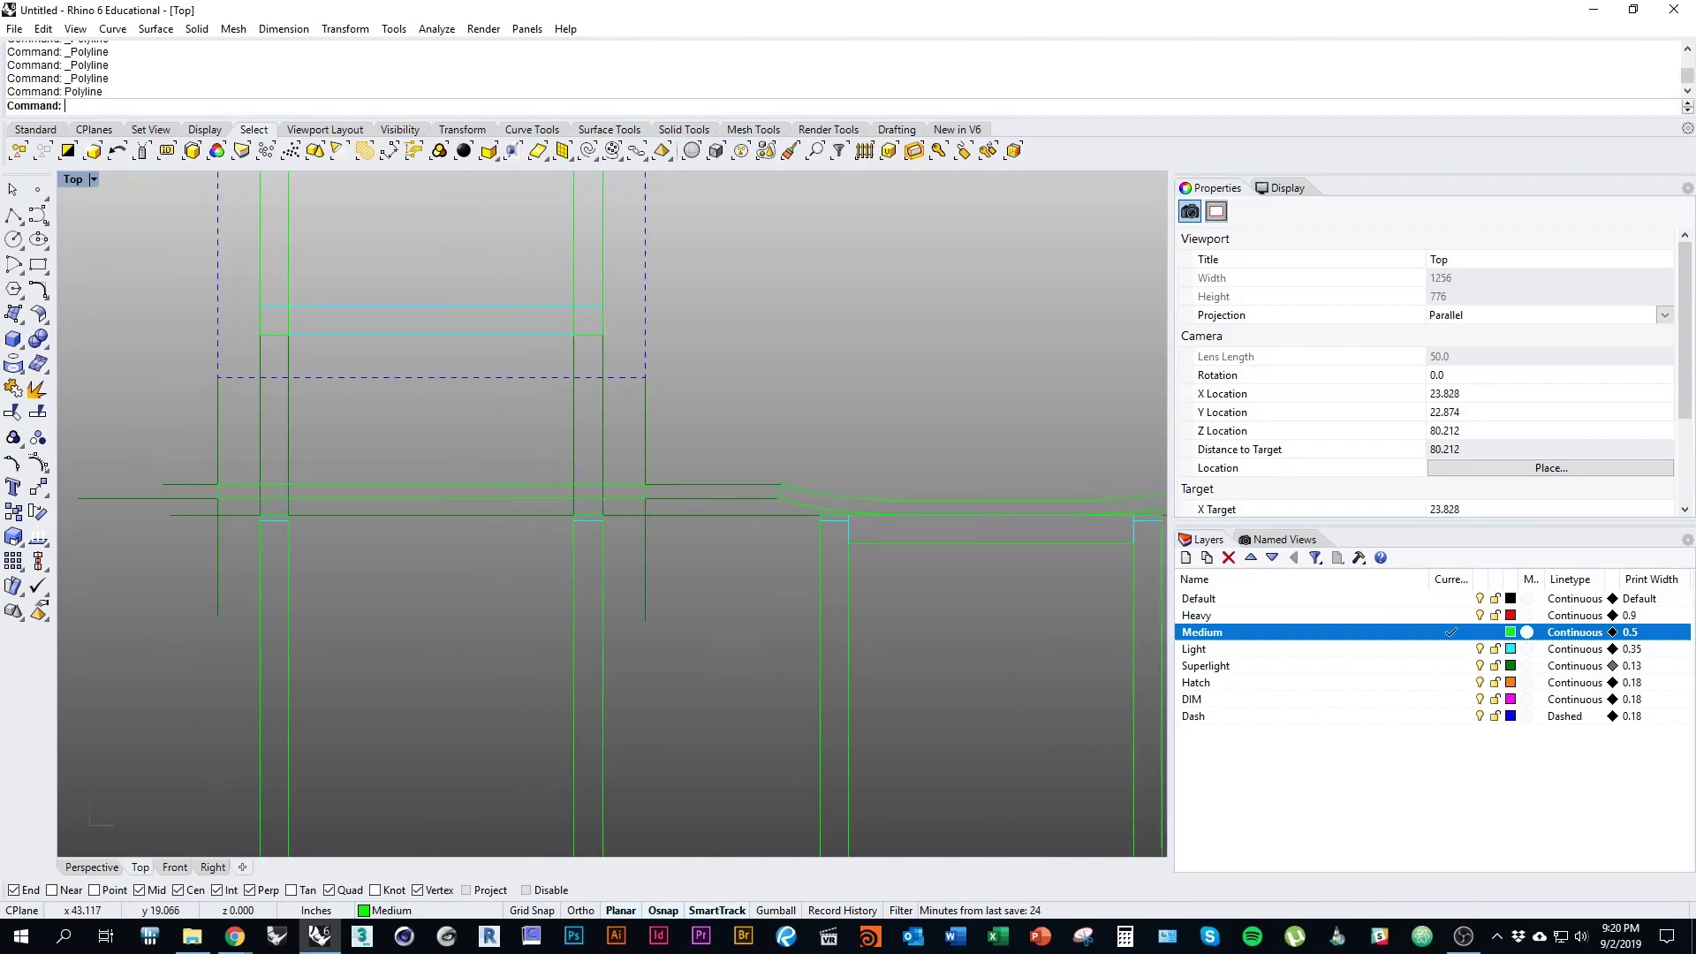
left_click(1450, 649)
right_click_drag(494, 530, 578, 530)
left_click(13, 215)
scroll(296, 557, "up", 3)
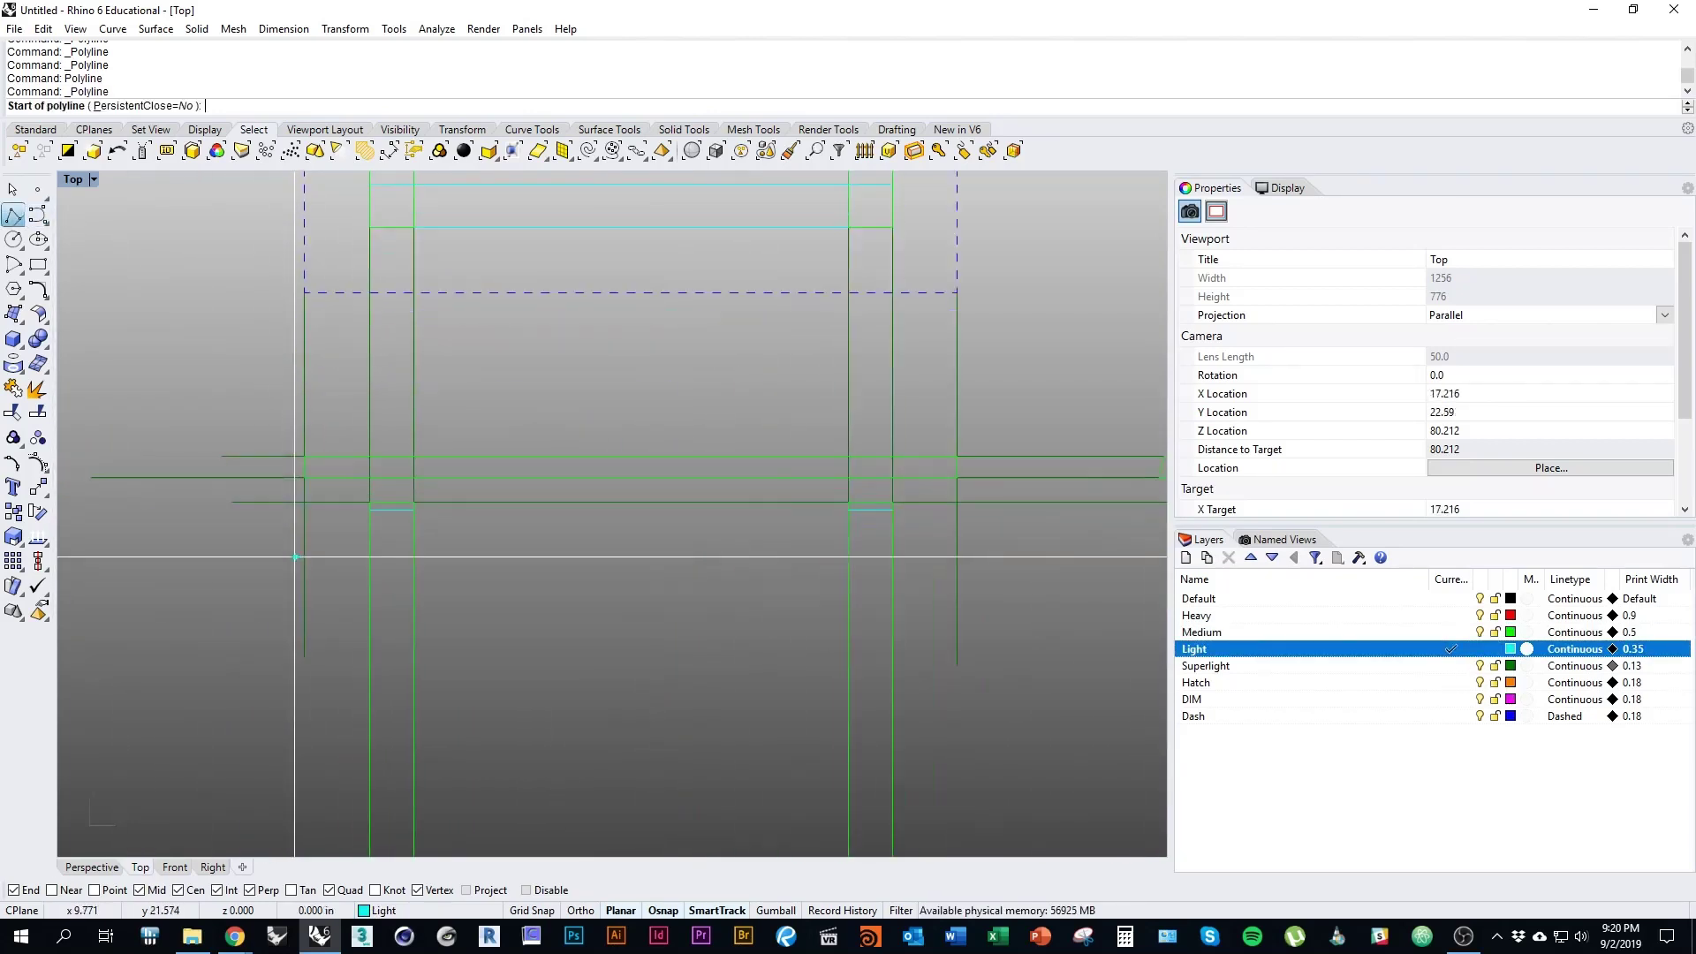
left_click(305, 476)
left_click(304, 501)
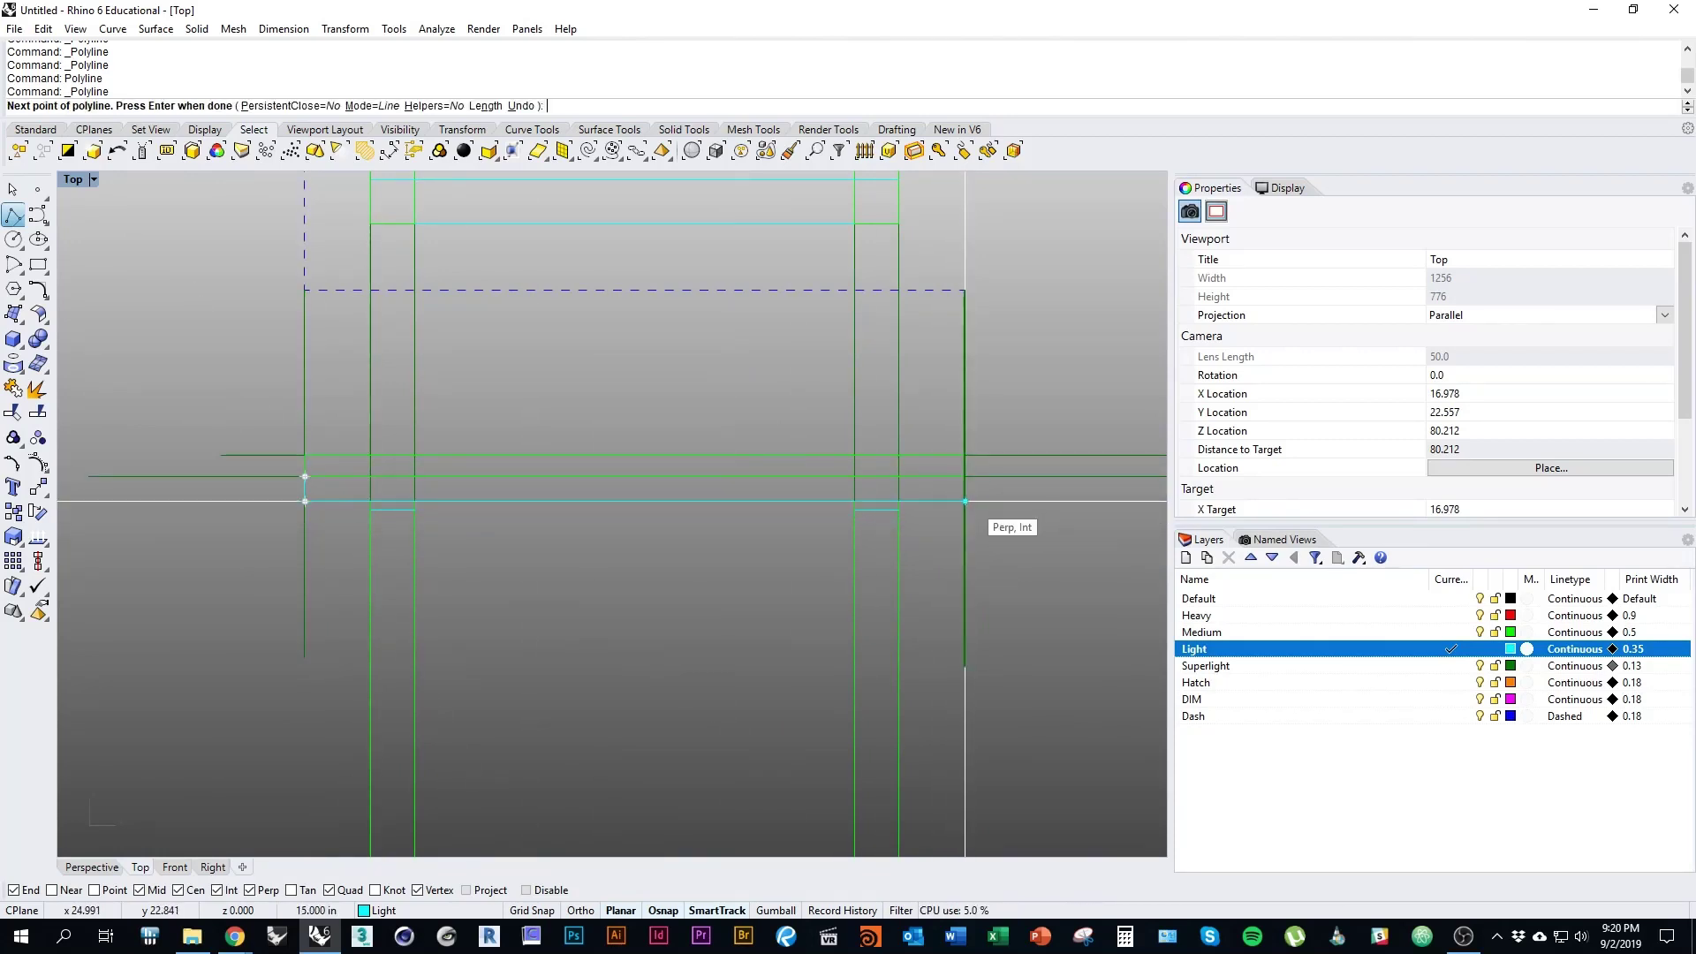
left_click(965, 501)
left_click(965, 477)
key("Return")
Step: Move the Light polyline's upper right endpoint up to the seat band's lower right corner
scroll(978, 467, "up", 12)
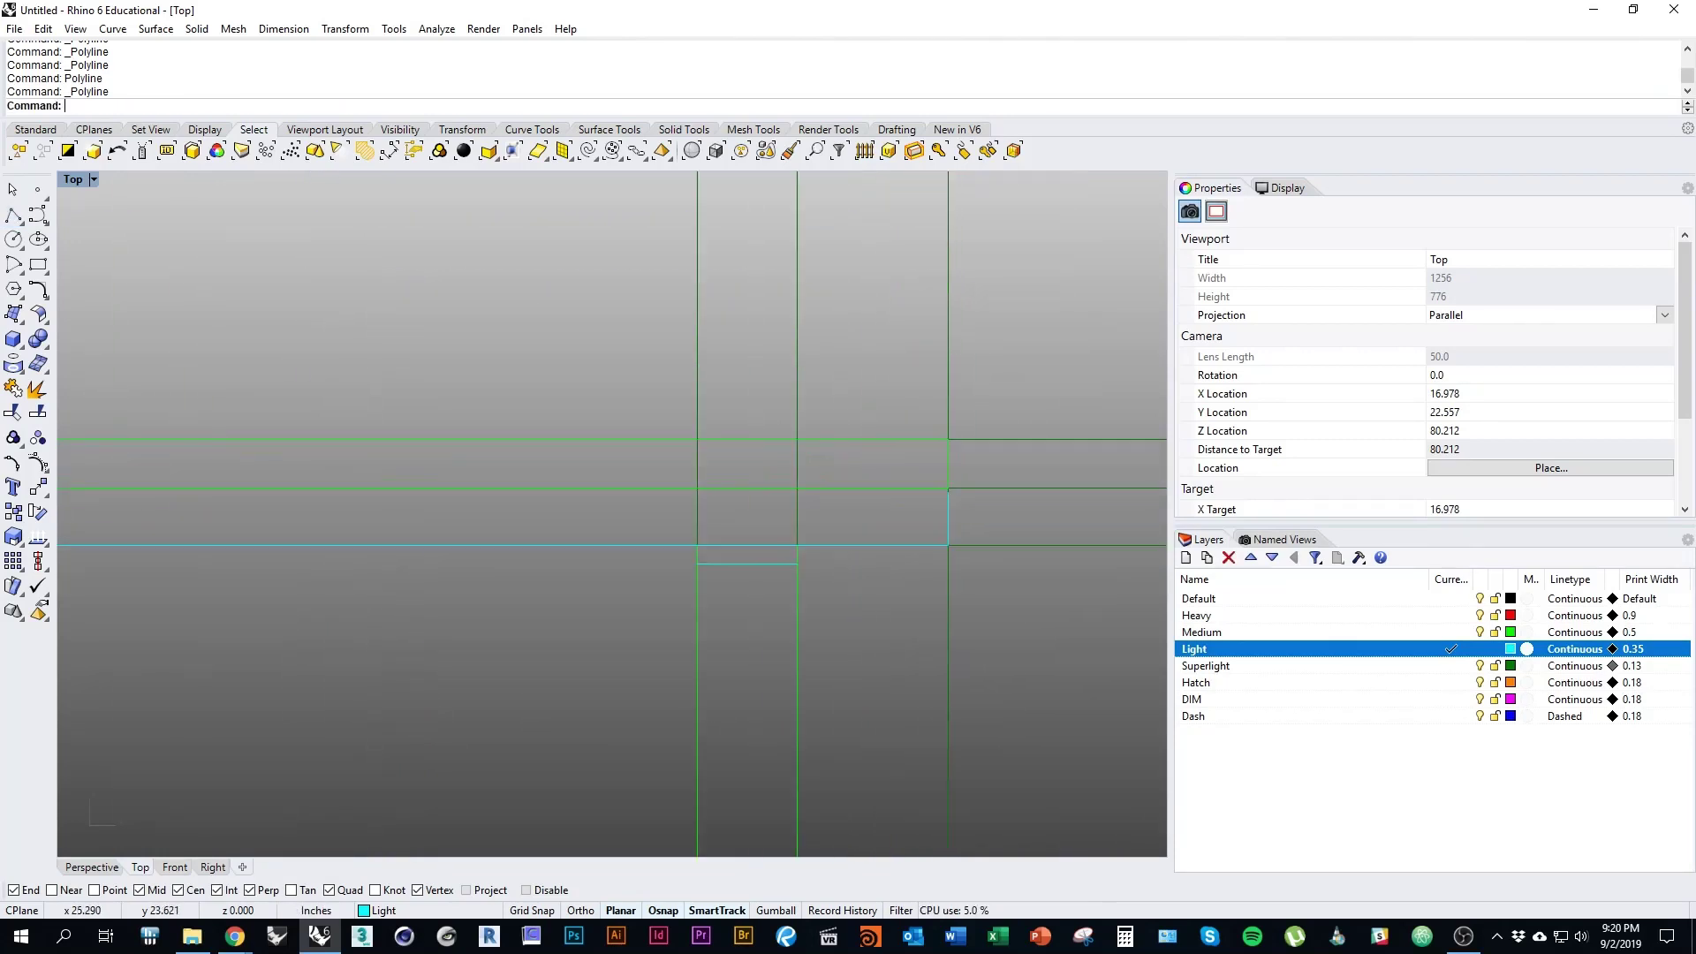
scroll(882, 548, "down", 3)
left_click(881, 588)
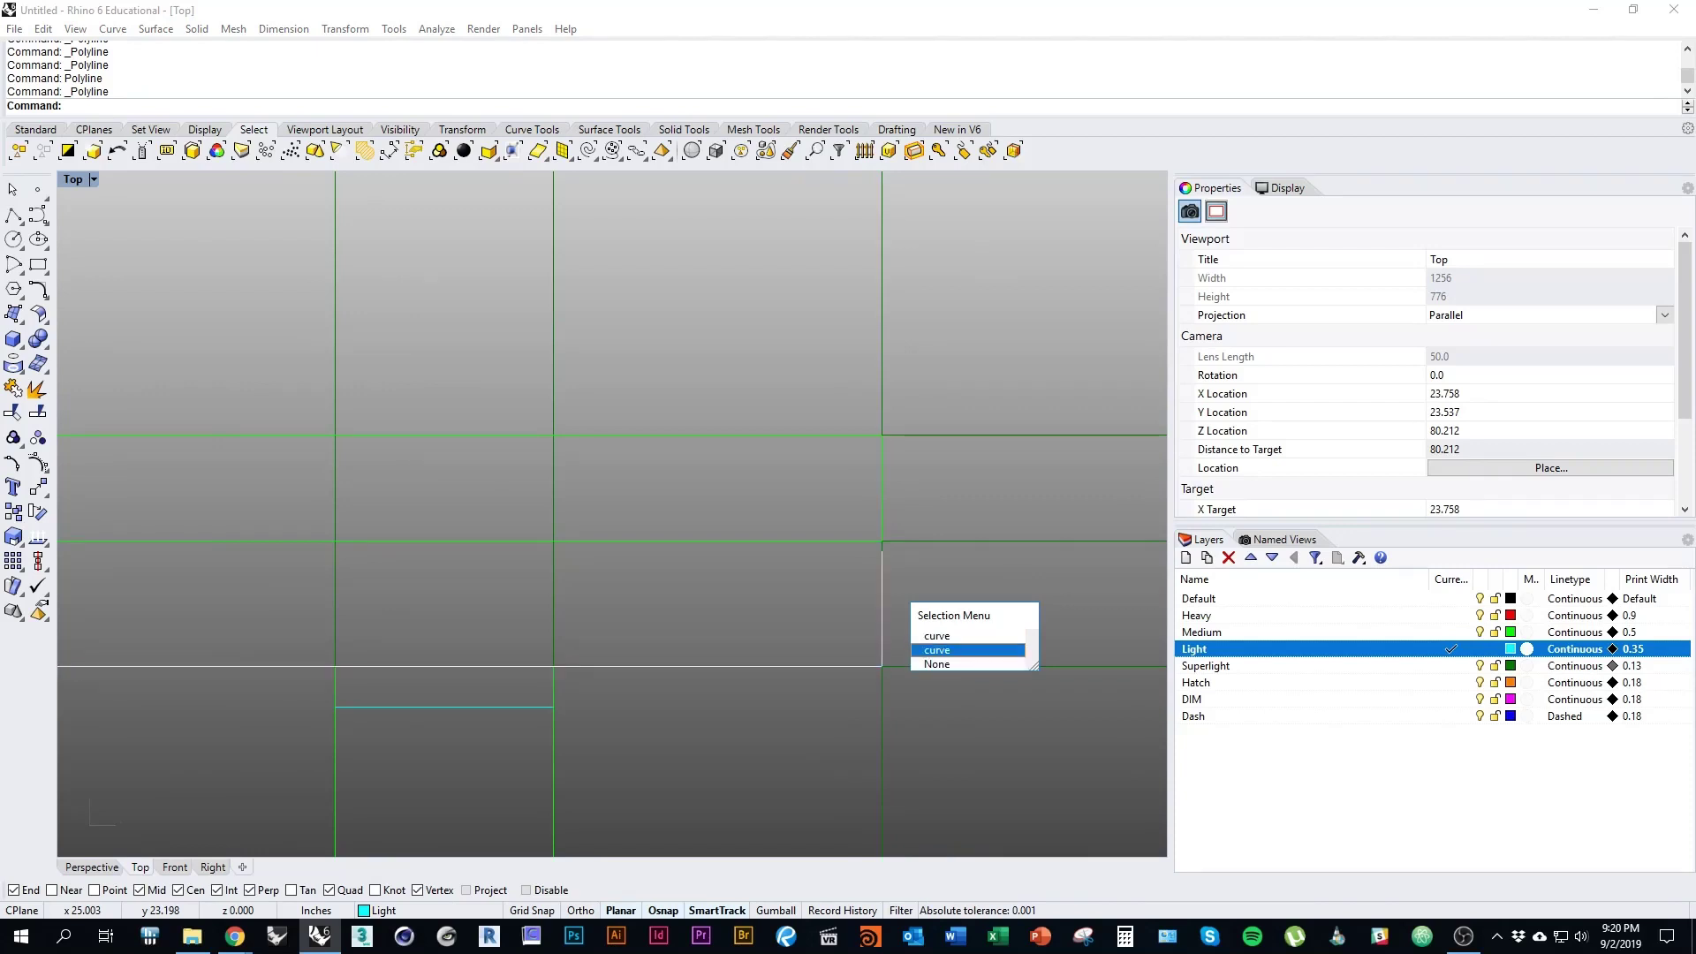
left_click(937, 650)
right_click_drag(927, 618, 841, 596)
left_click_drag(848, 485, 772, 543)
right_click_drag(797, 547, 821, 529)
scroll(819, 522, "up", 10)
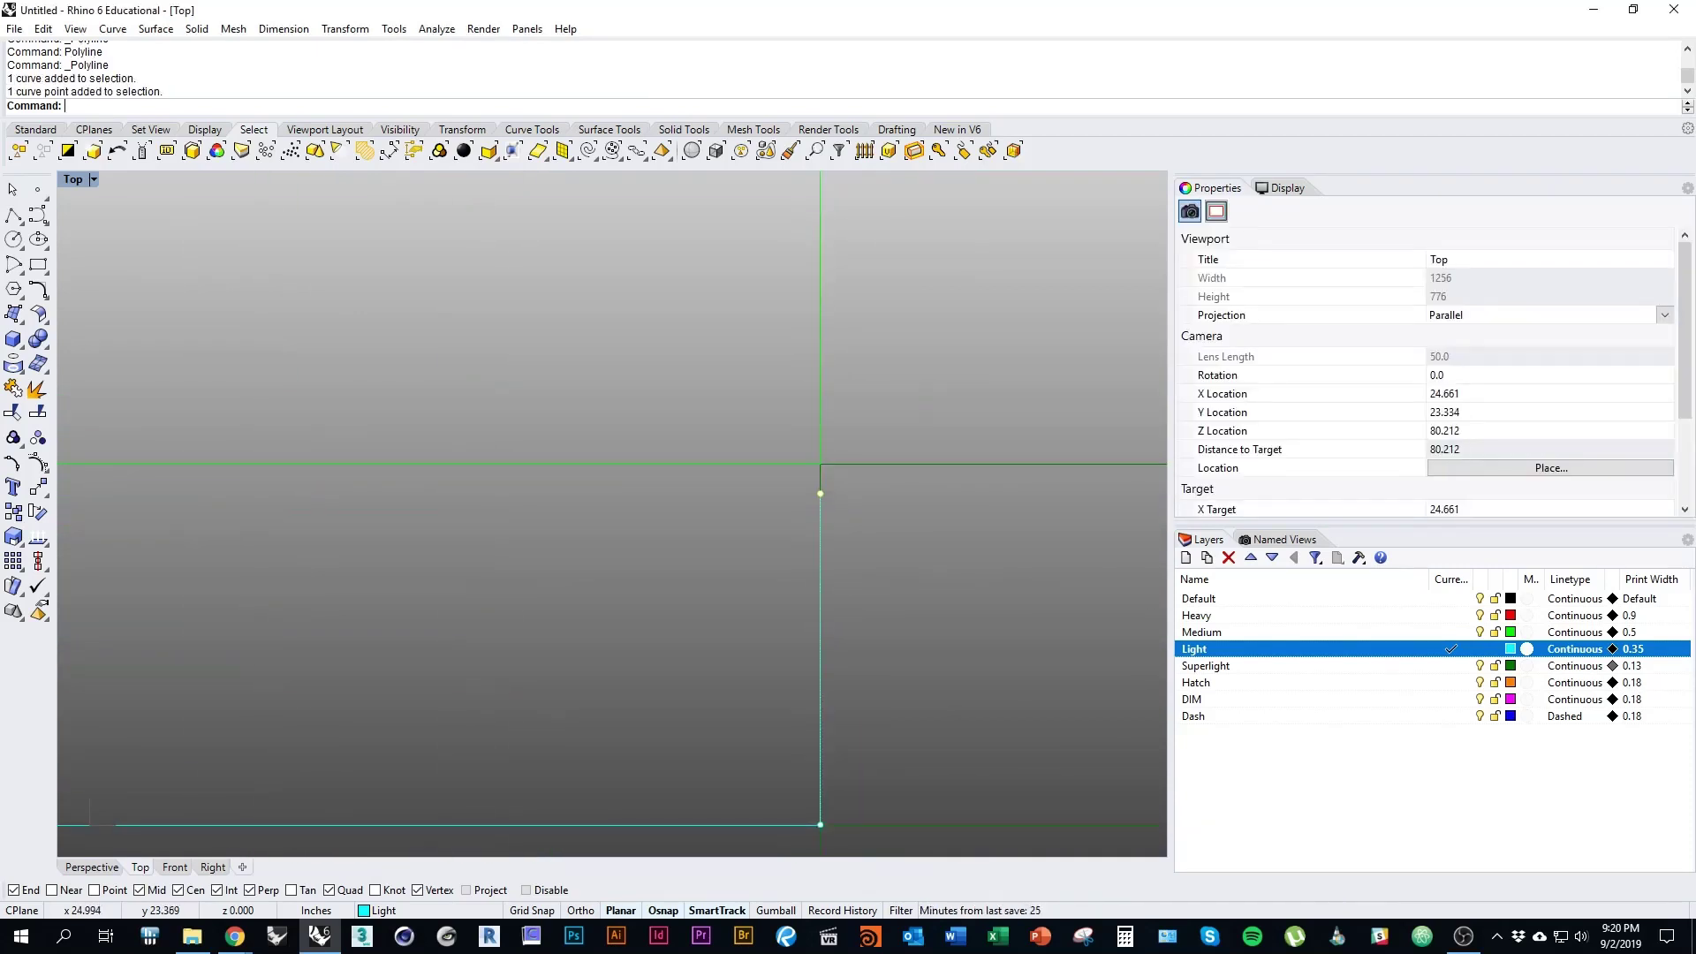
left_click_drag(819, 492, 818, 462)
scroll(935, 507, "down", 8)
key("Escape")
scroll(613, 513, "down", 6)
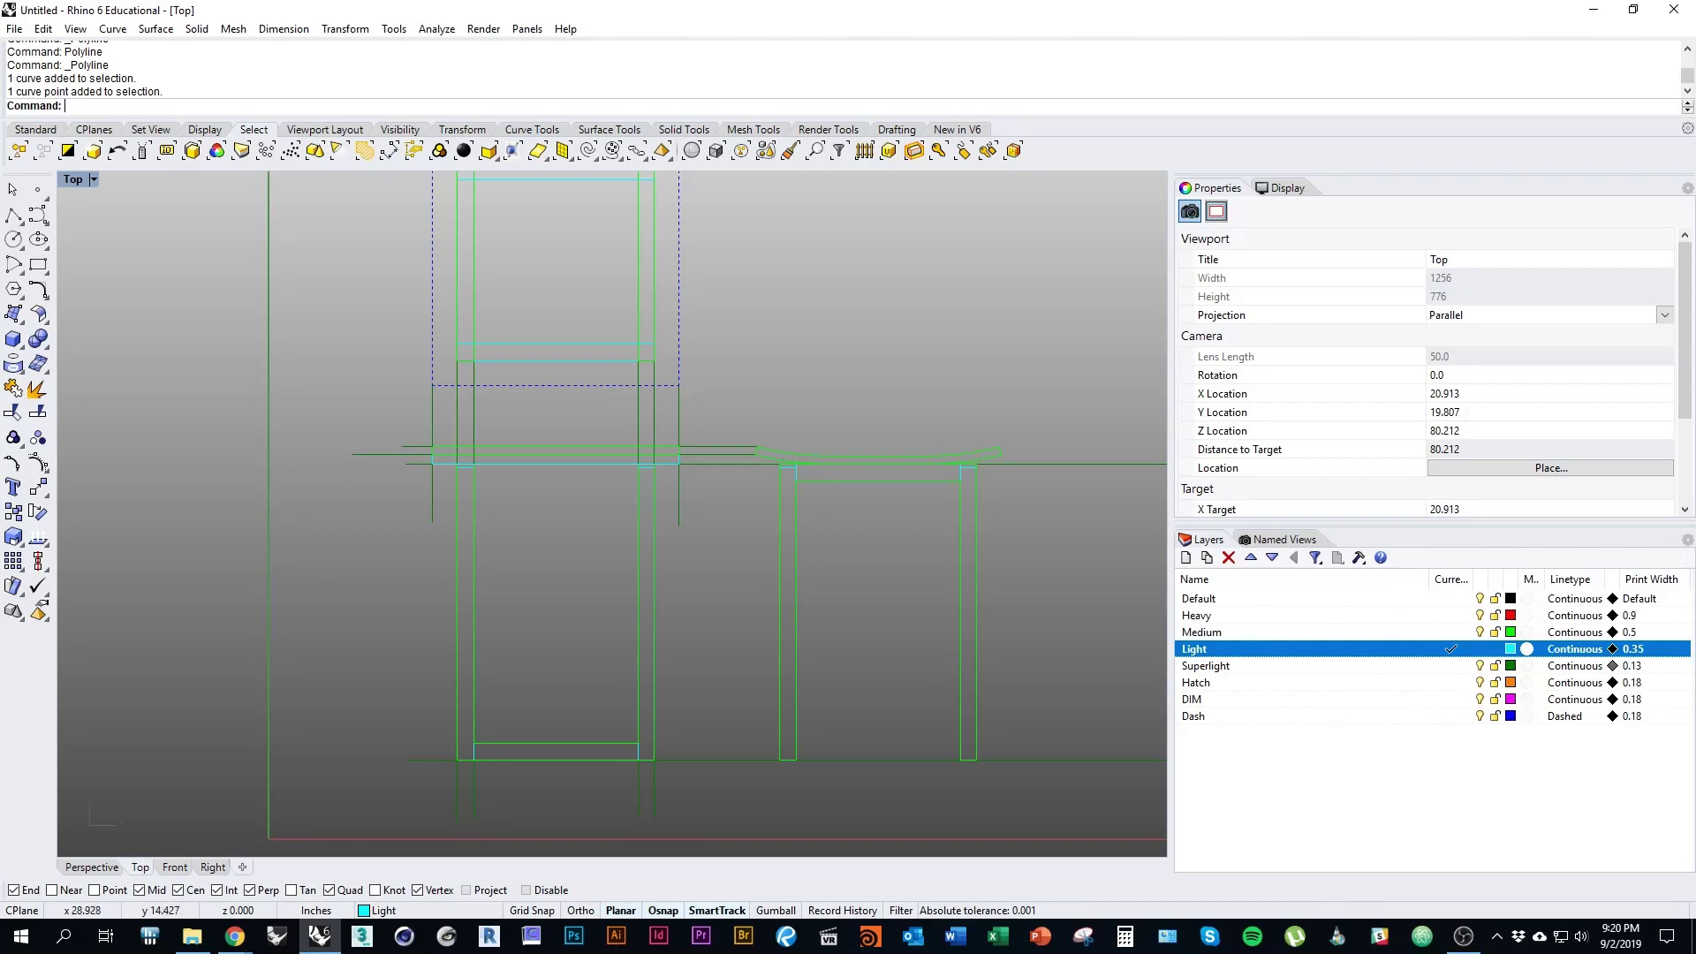
Step: On the DIM layer, draw an L-shaped section mark outside the plan's right edge, about 2 inches long with a short upward leg
mouse_move(587, 552)
right_mouse_down()
mouse_move(576, 603)
mouse_move(668, 500)
right_mouse_up()
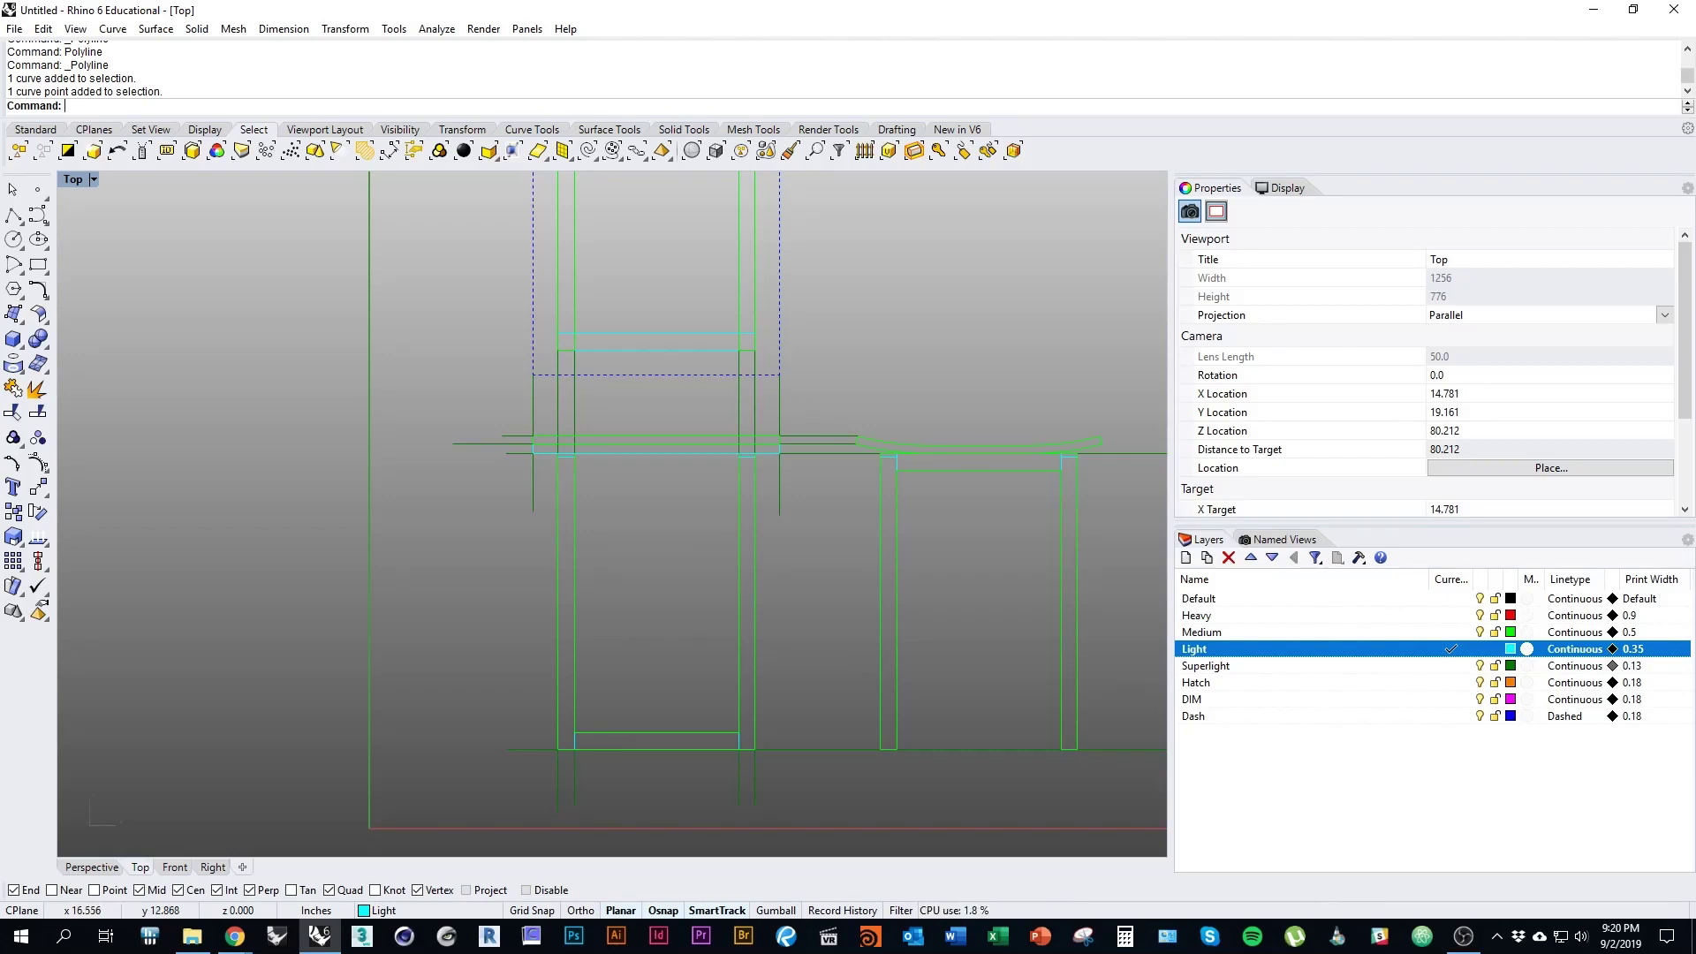
mouse_move(641, 616)
right_mouse_down()
mouse_move(641, 762)
mouse_move(633, 732)
right_mouse_up()
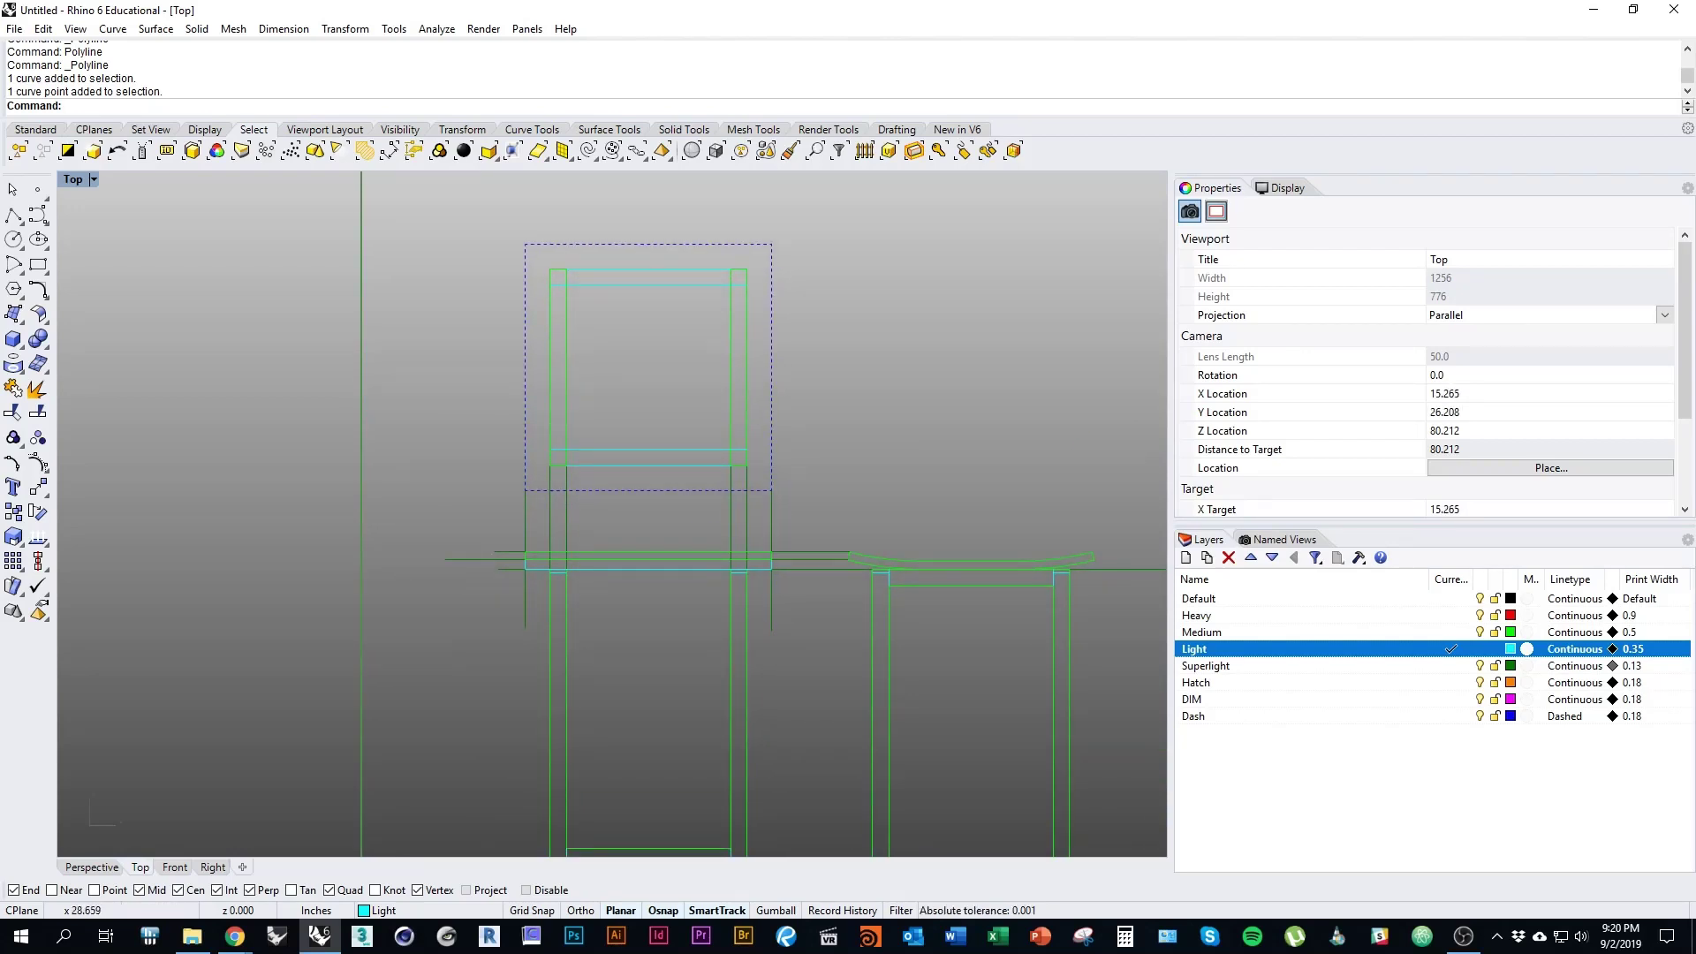
right_click_drag(815, 328, 828, 469)
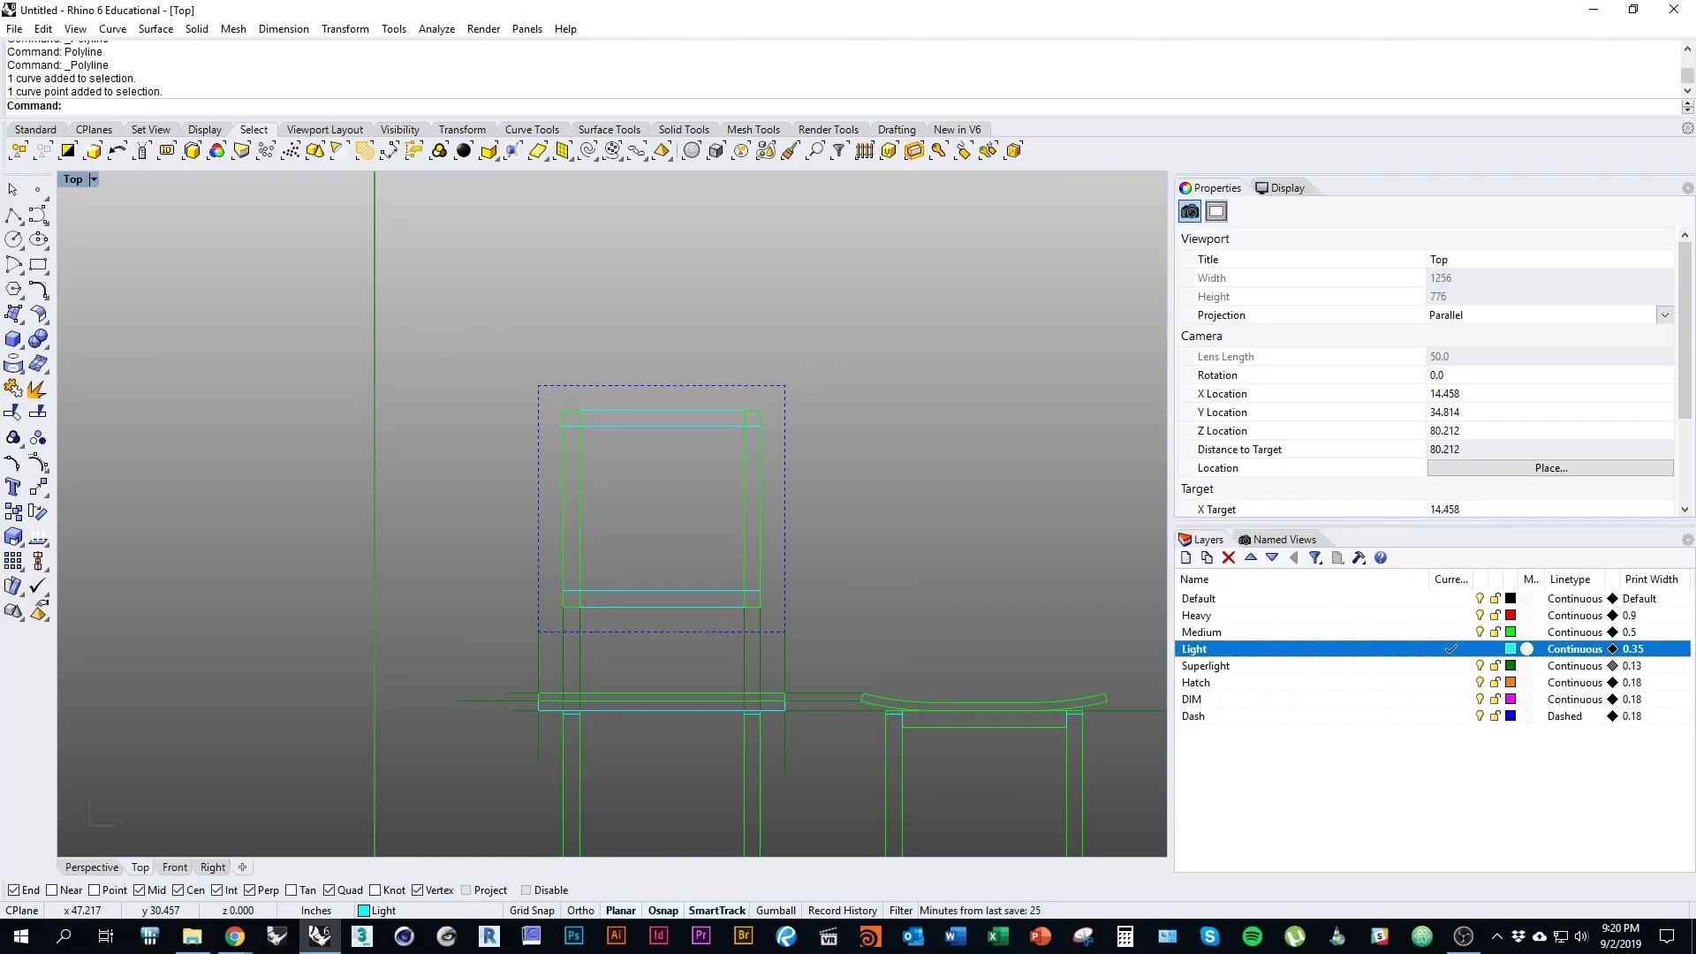
right_click_drag(961, 688, 945, 679)
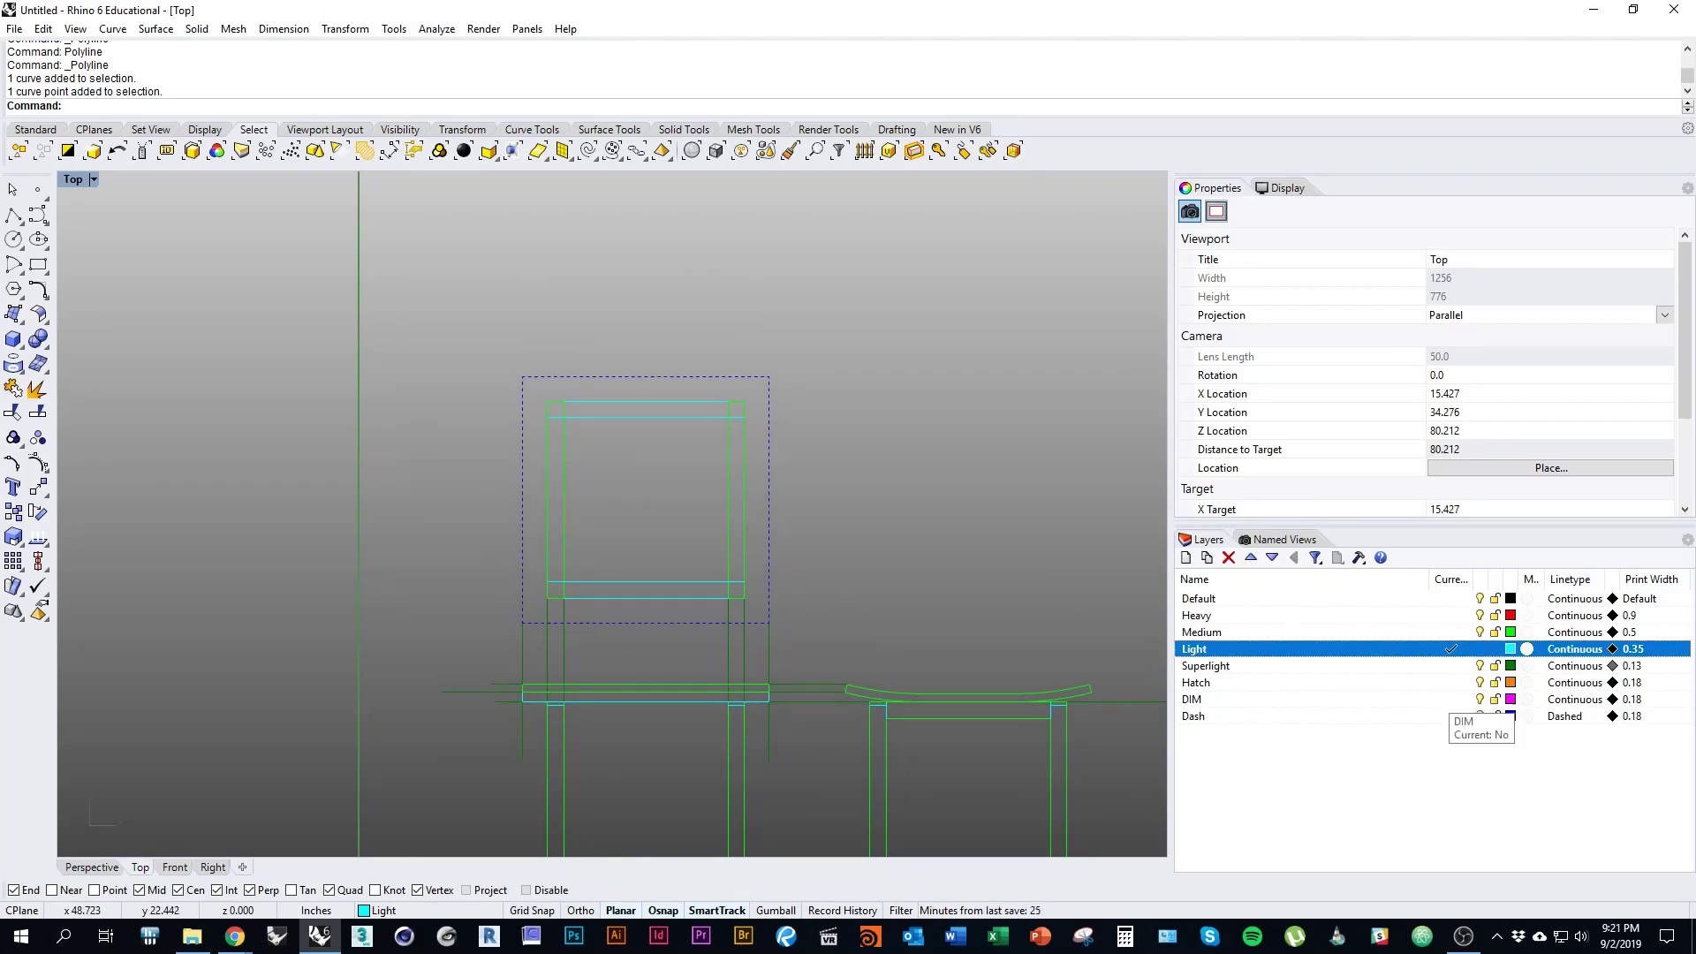
left_click(1451, 699)
scroll(639, 527, "up", 3)
scroll(872, 546, "up", 1)
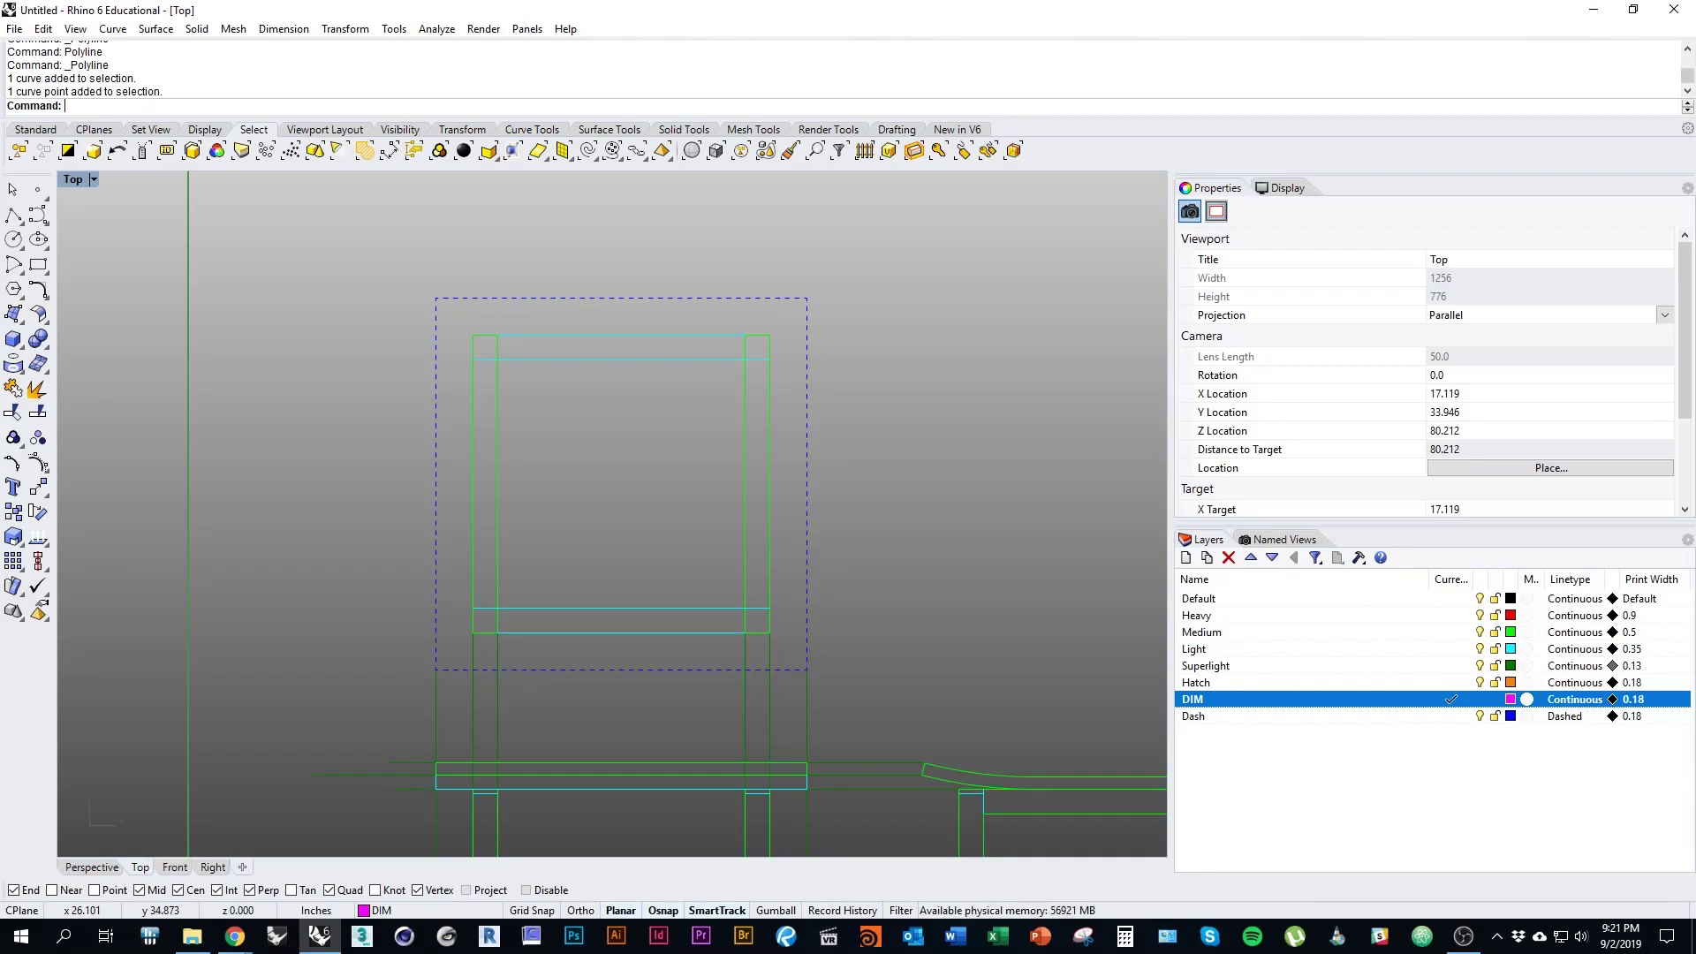
type("Polyline")
key("Return")
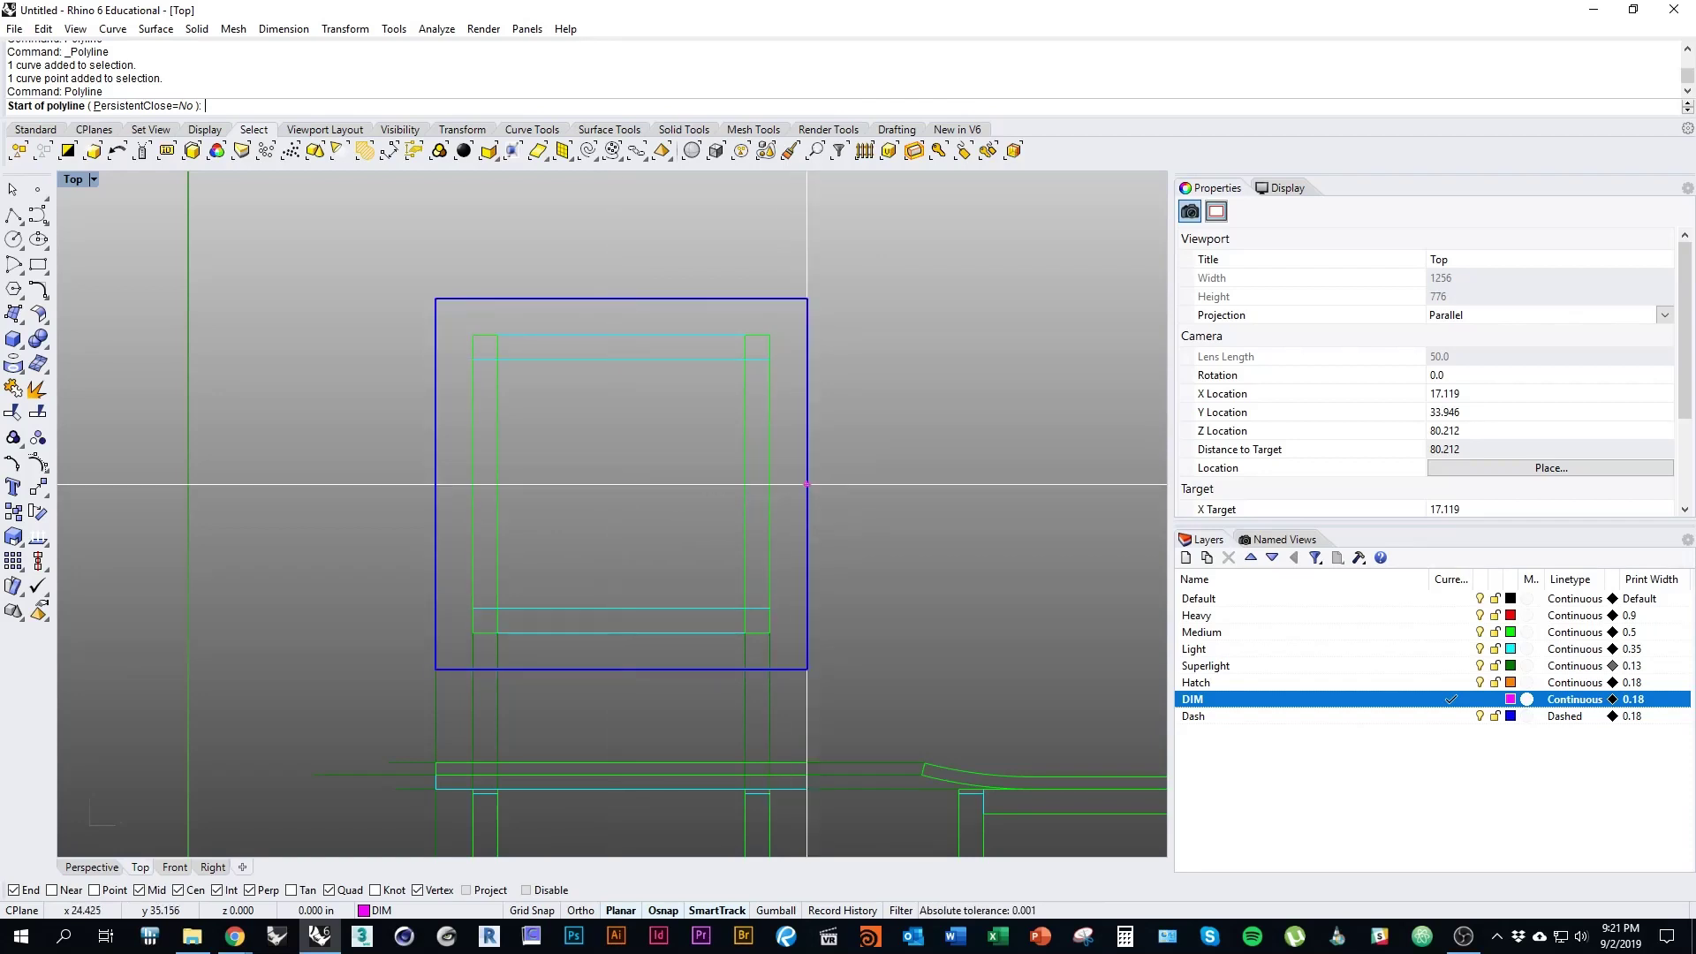
left_click(770, 484)
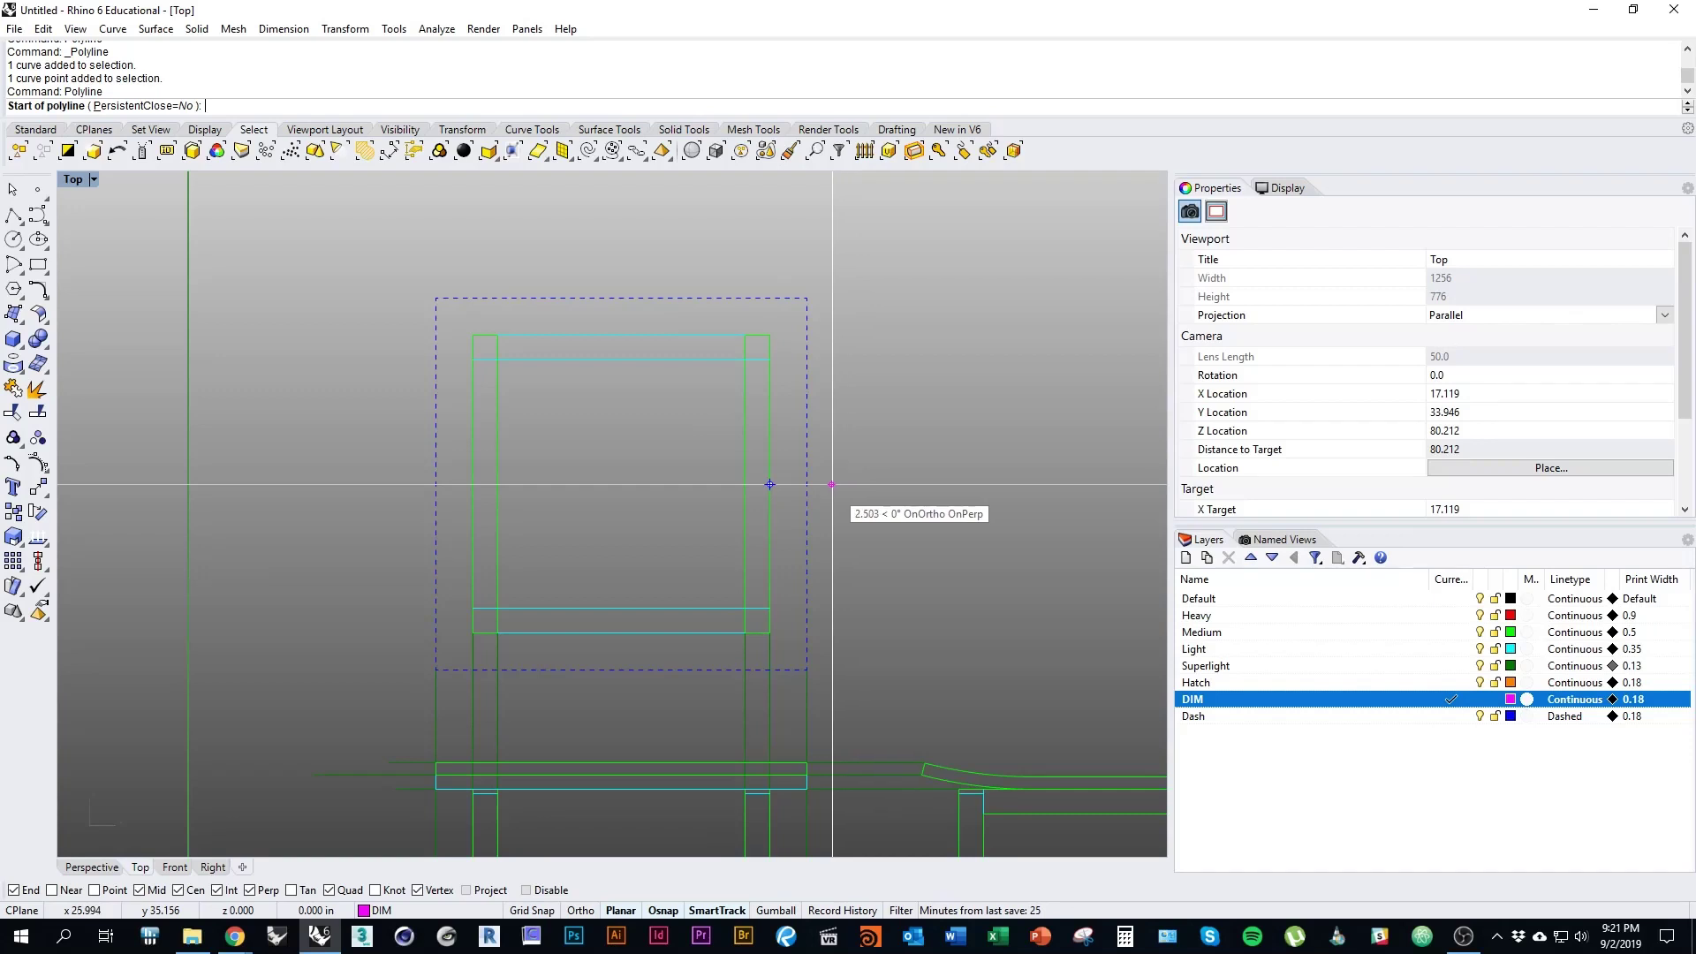
left_click(831, 485)
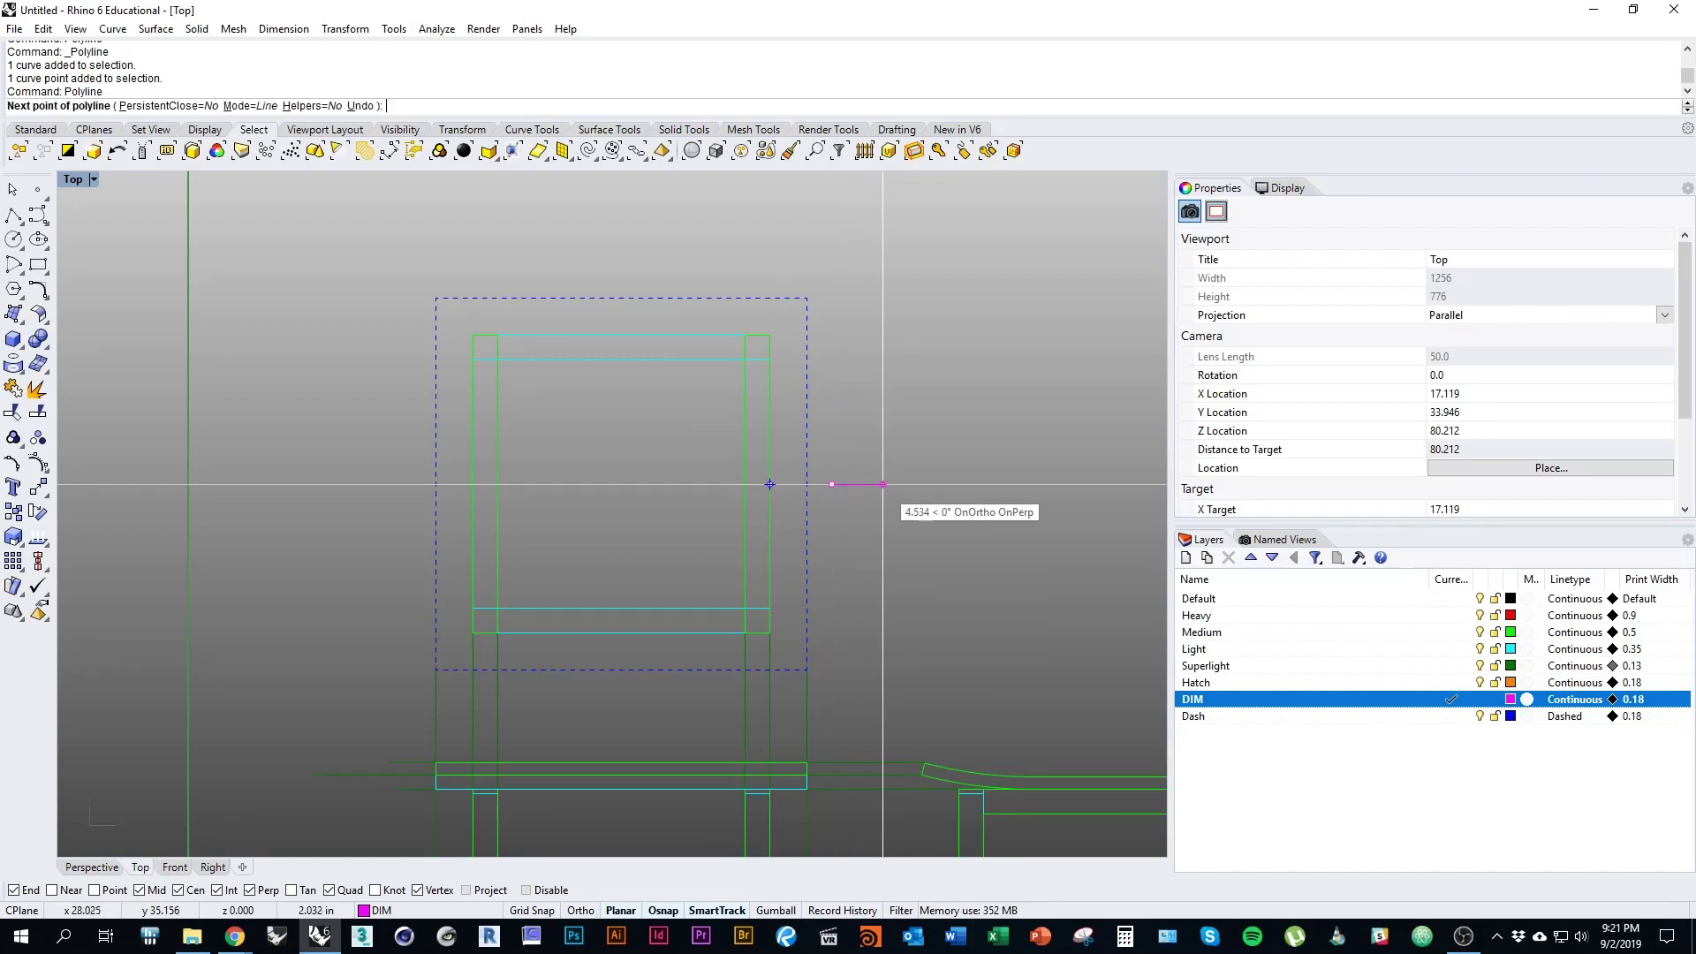
left_click(882, 484)
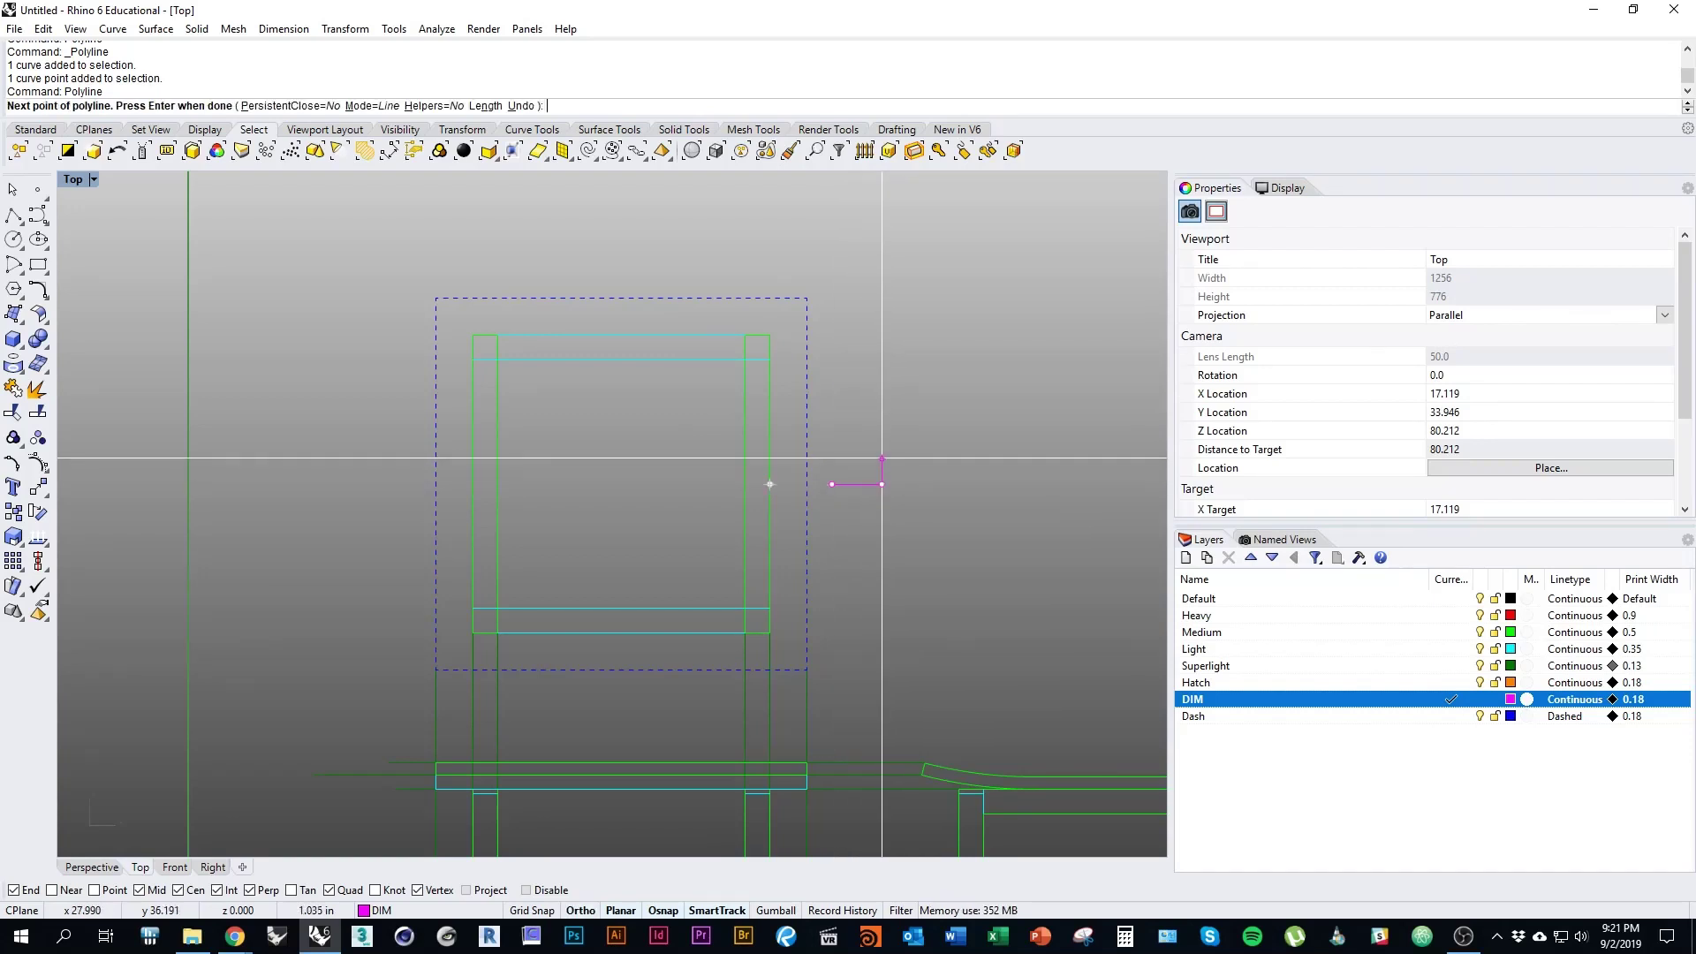
left_click(882, 465)
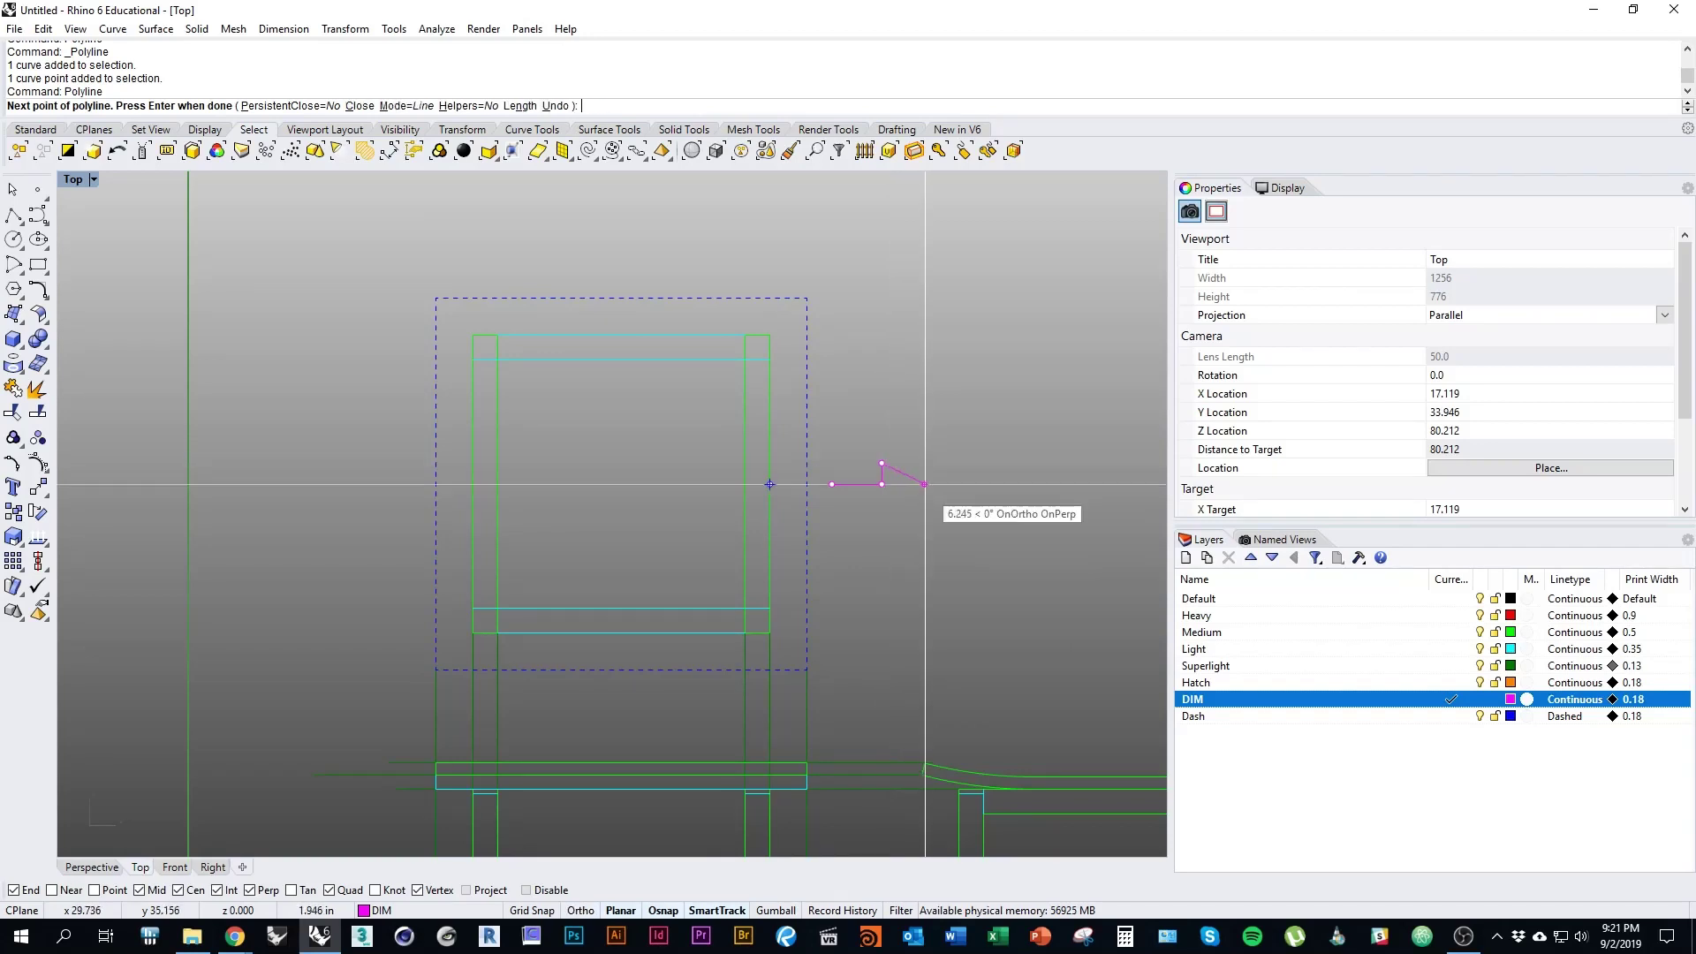
key("Return")
scroll(892, 513, "down", 1)
scroll(733, 555, "up", 2)
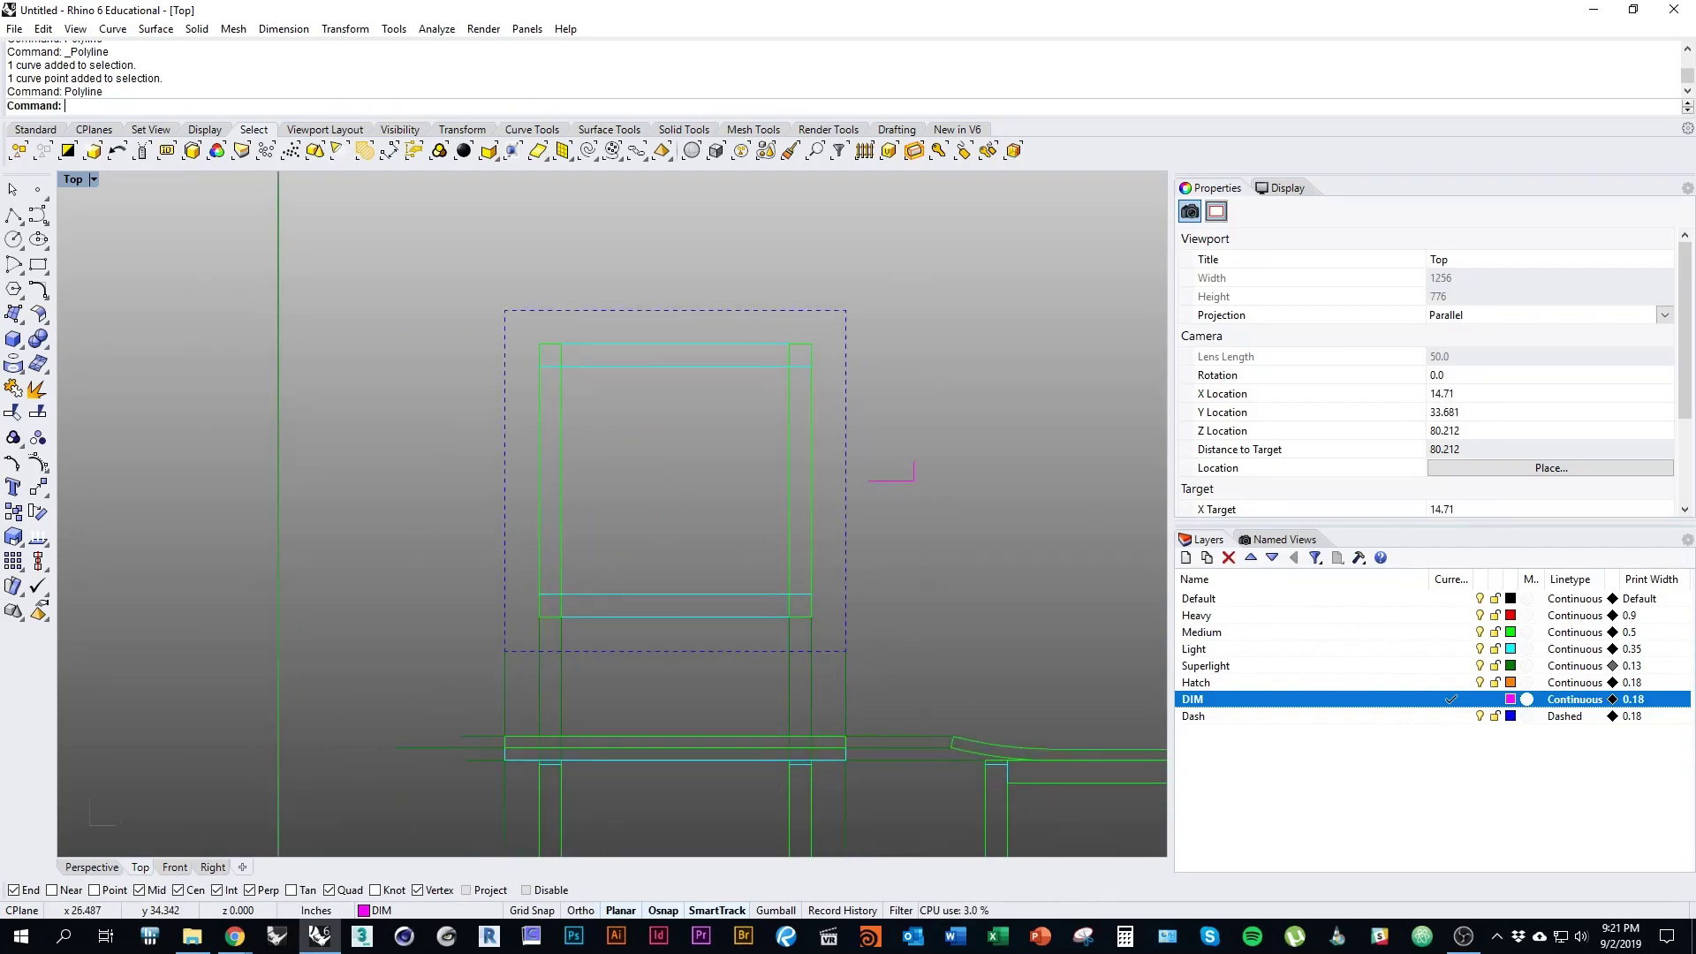
Step: Mirror a copy of the L-shaped section mark to the plan's opposite side, about the vertical centerline through the rail's midpoint
right_click_drag(906, 491, 887, 526)
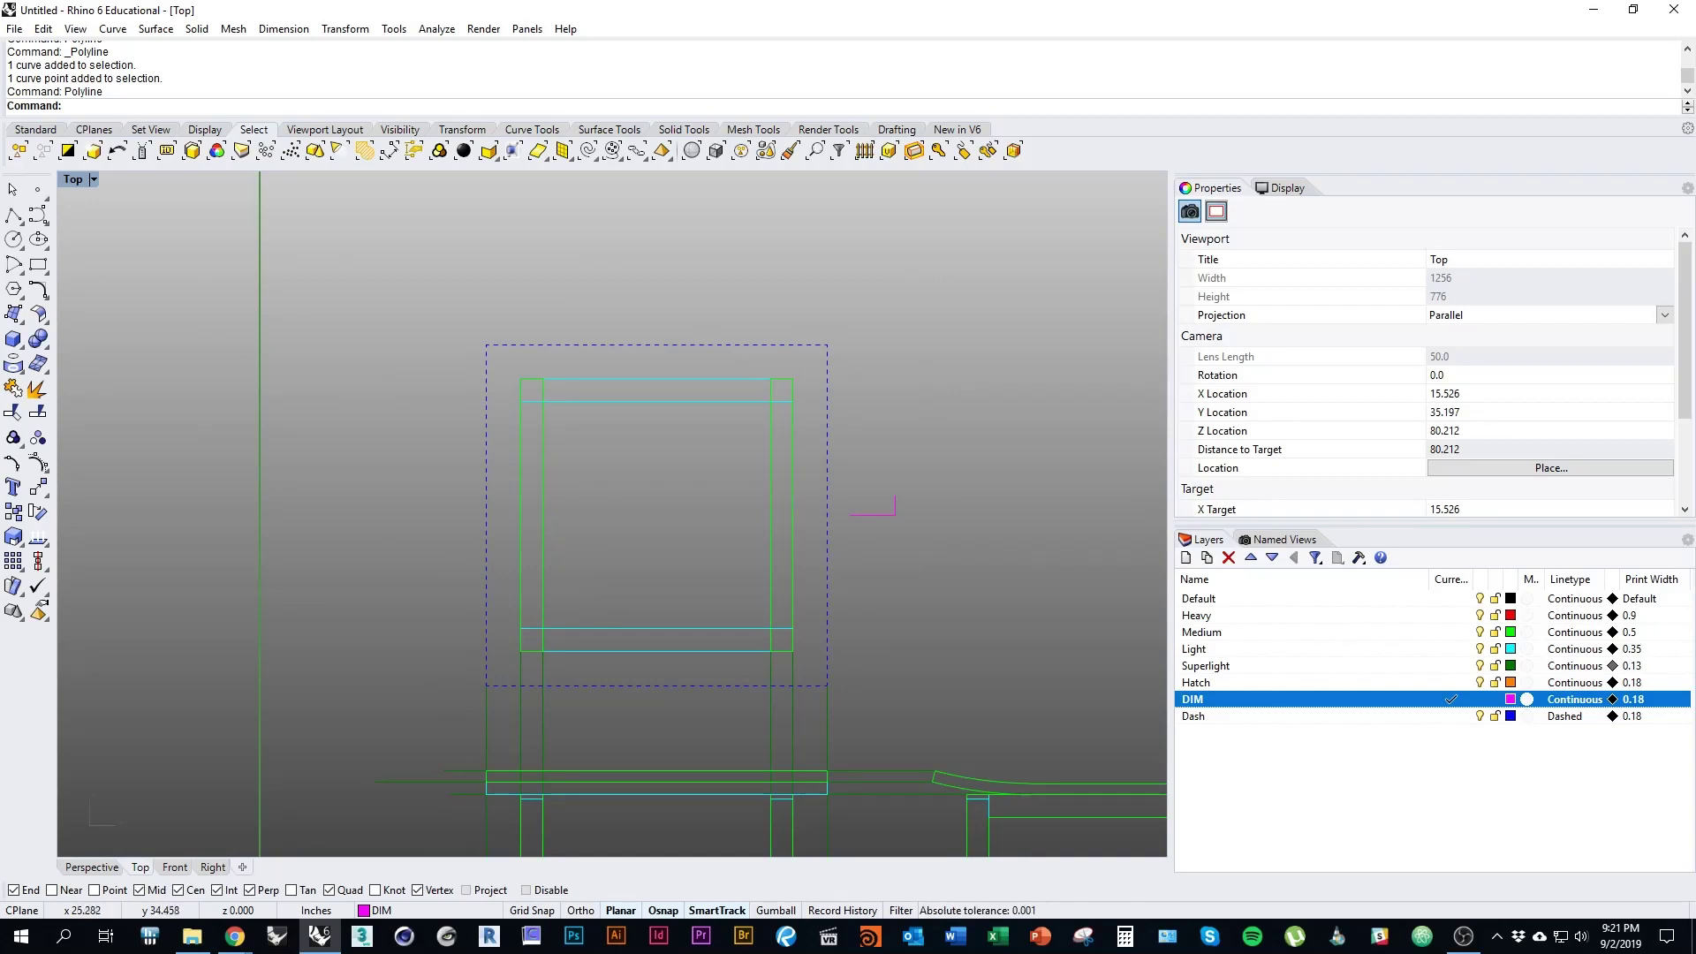
left_click(884, 515)
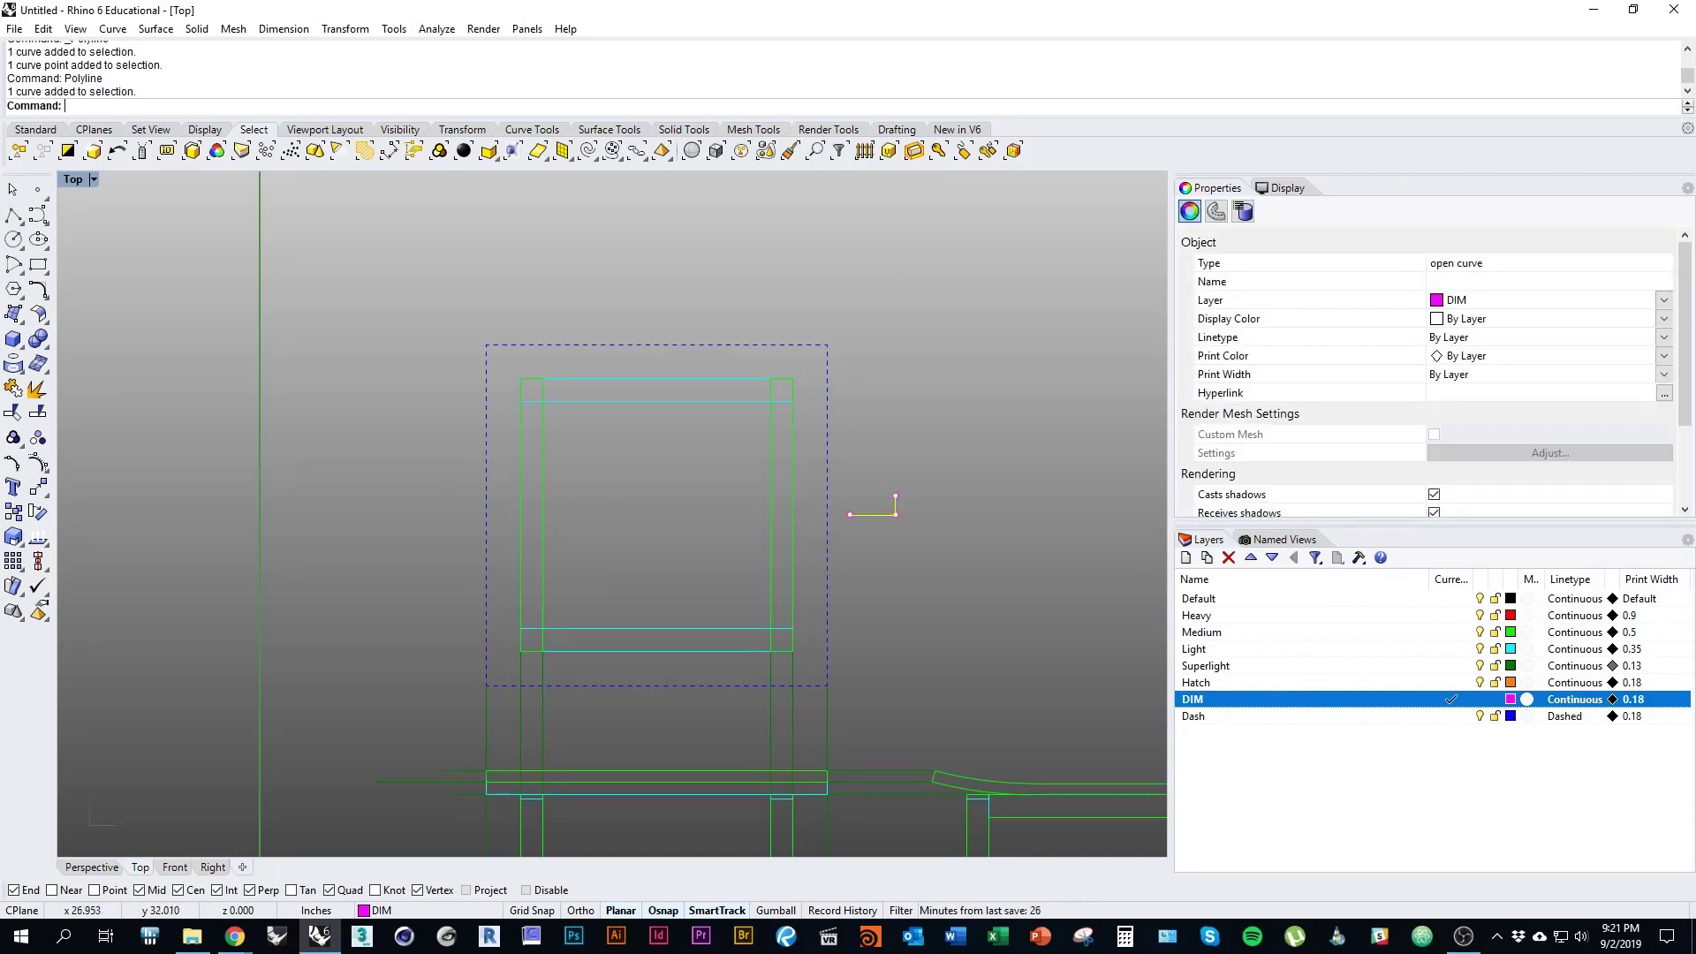
key("Escape")
right_click_drag(907, 545, 934, 513)
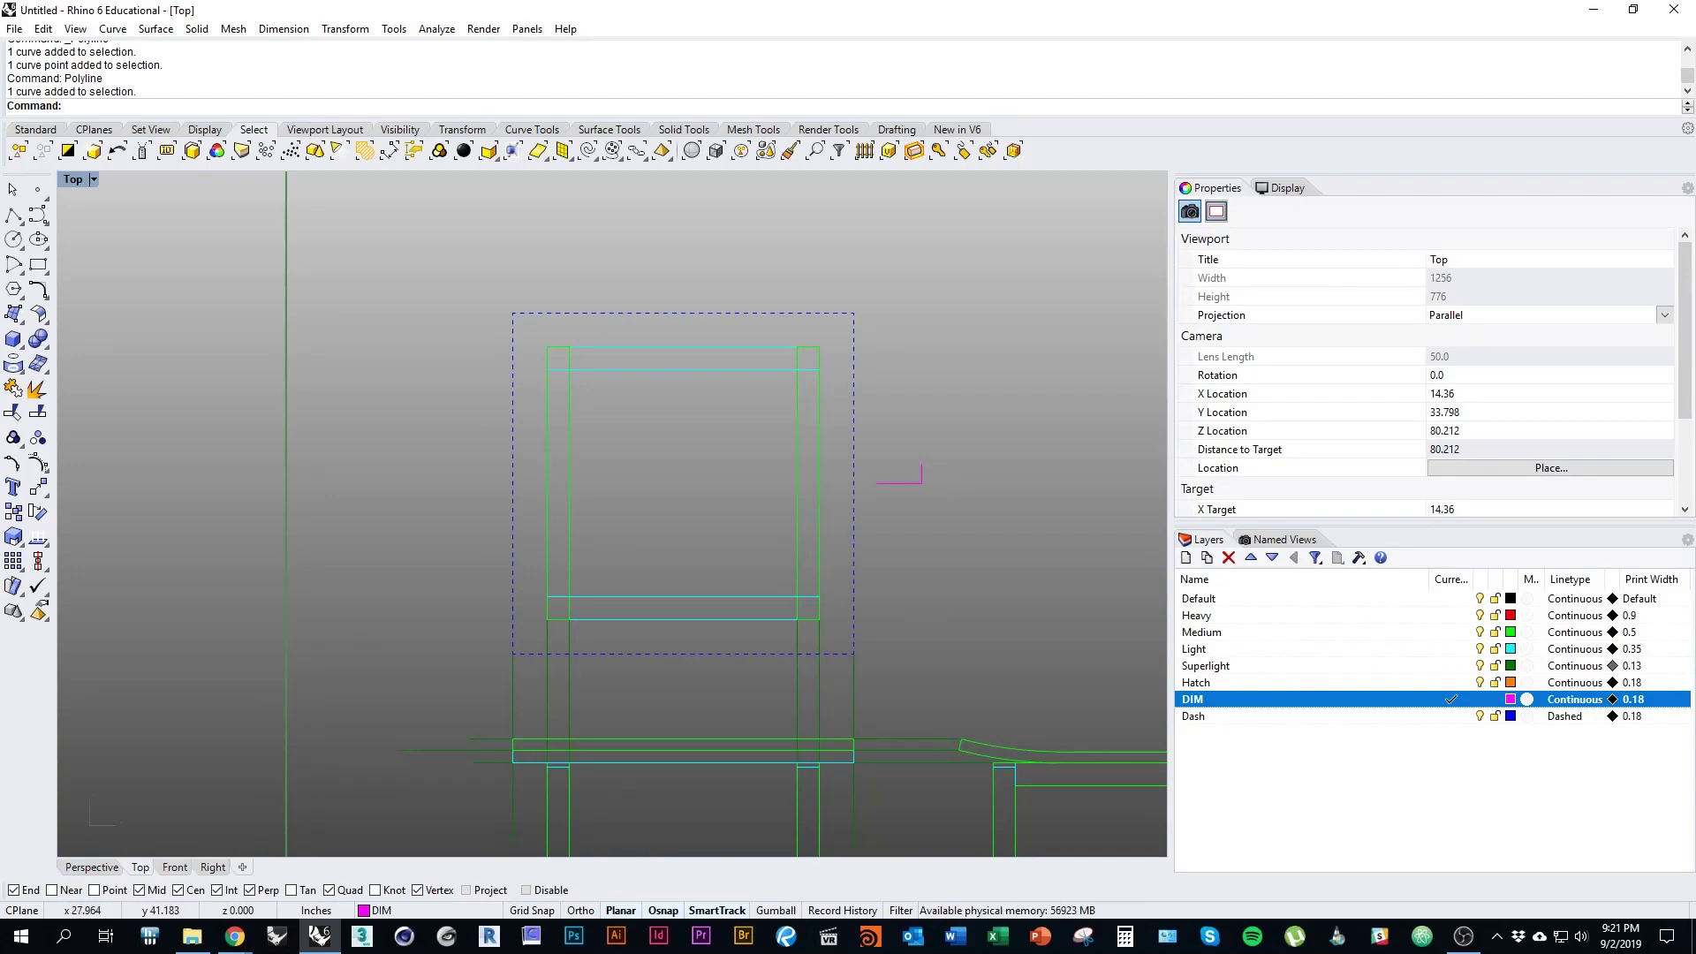
right_click_drag(931, 534, 958, 548)
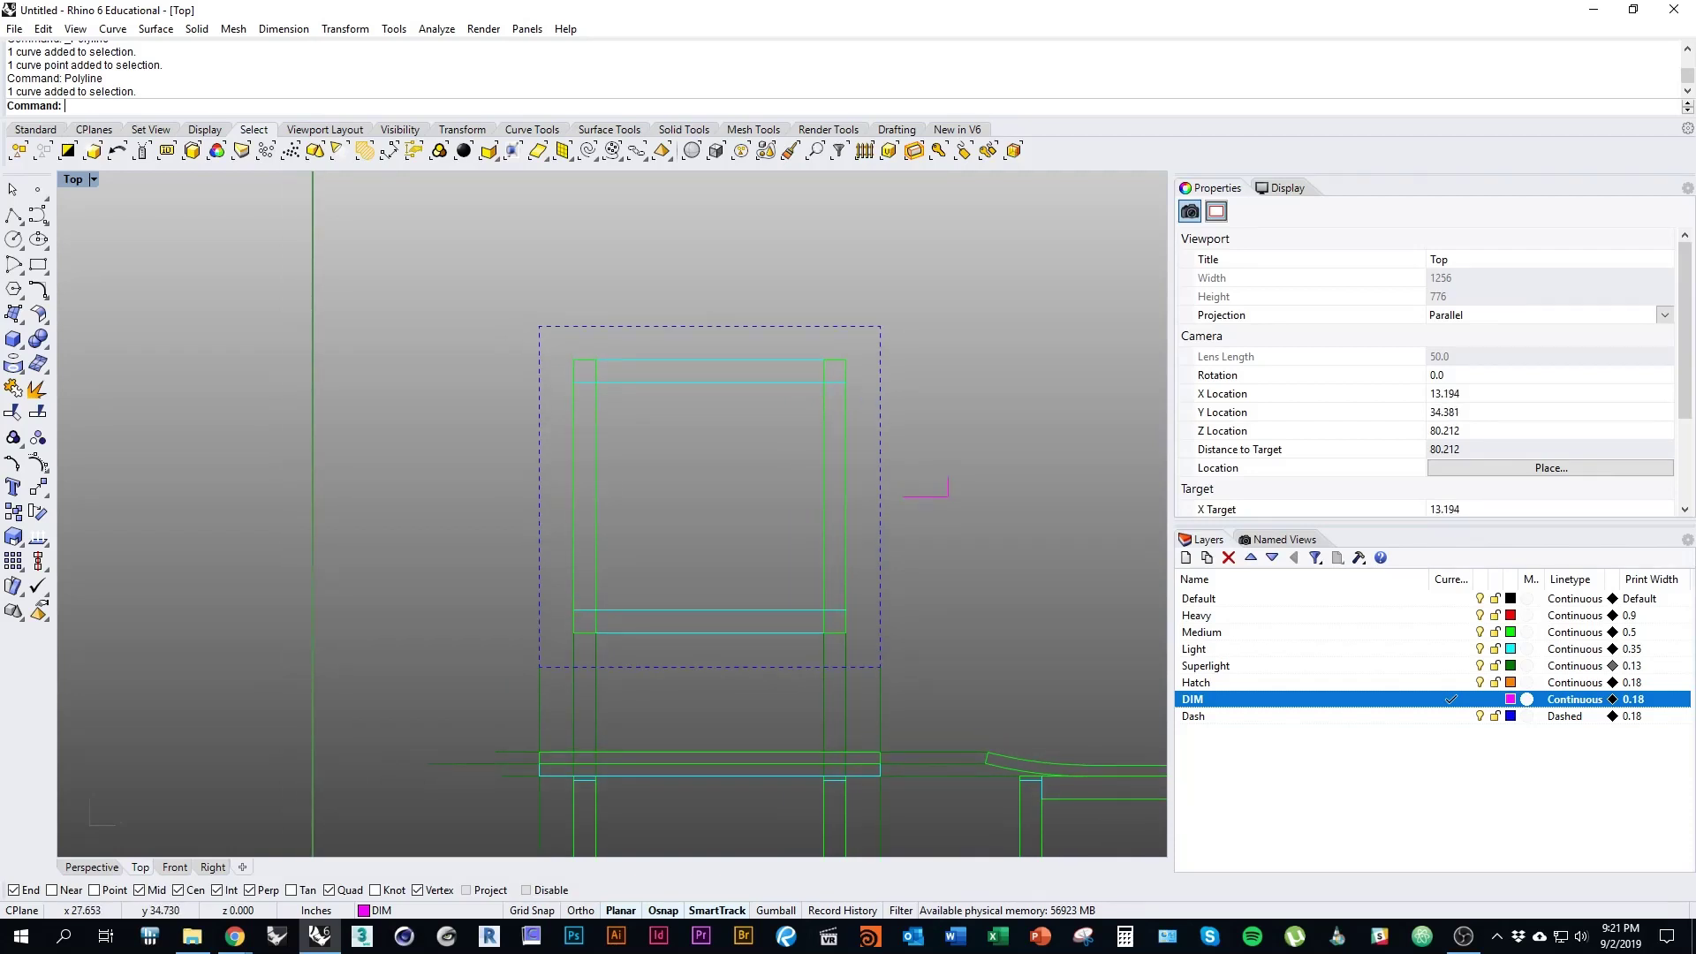
left_click(948, 491)
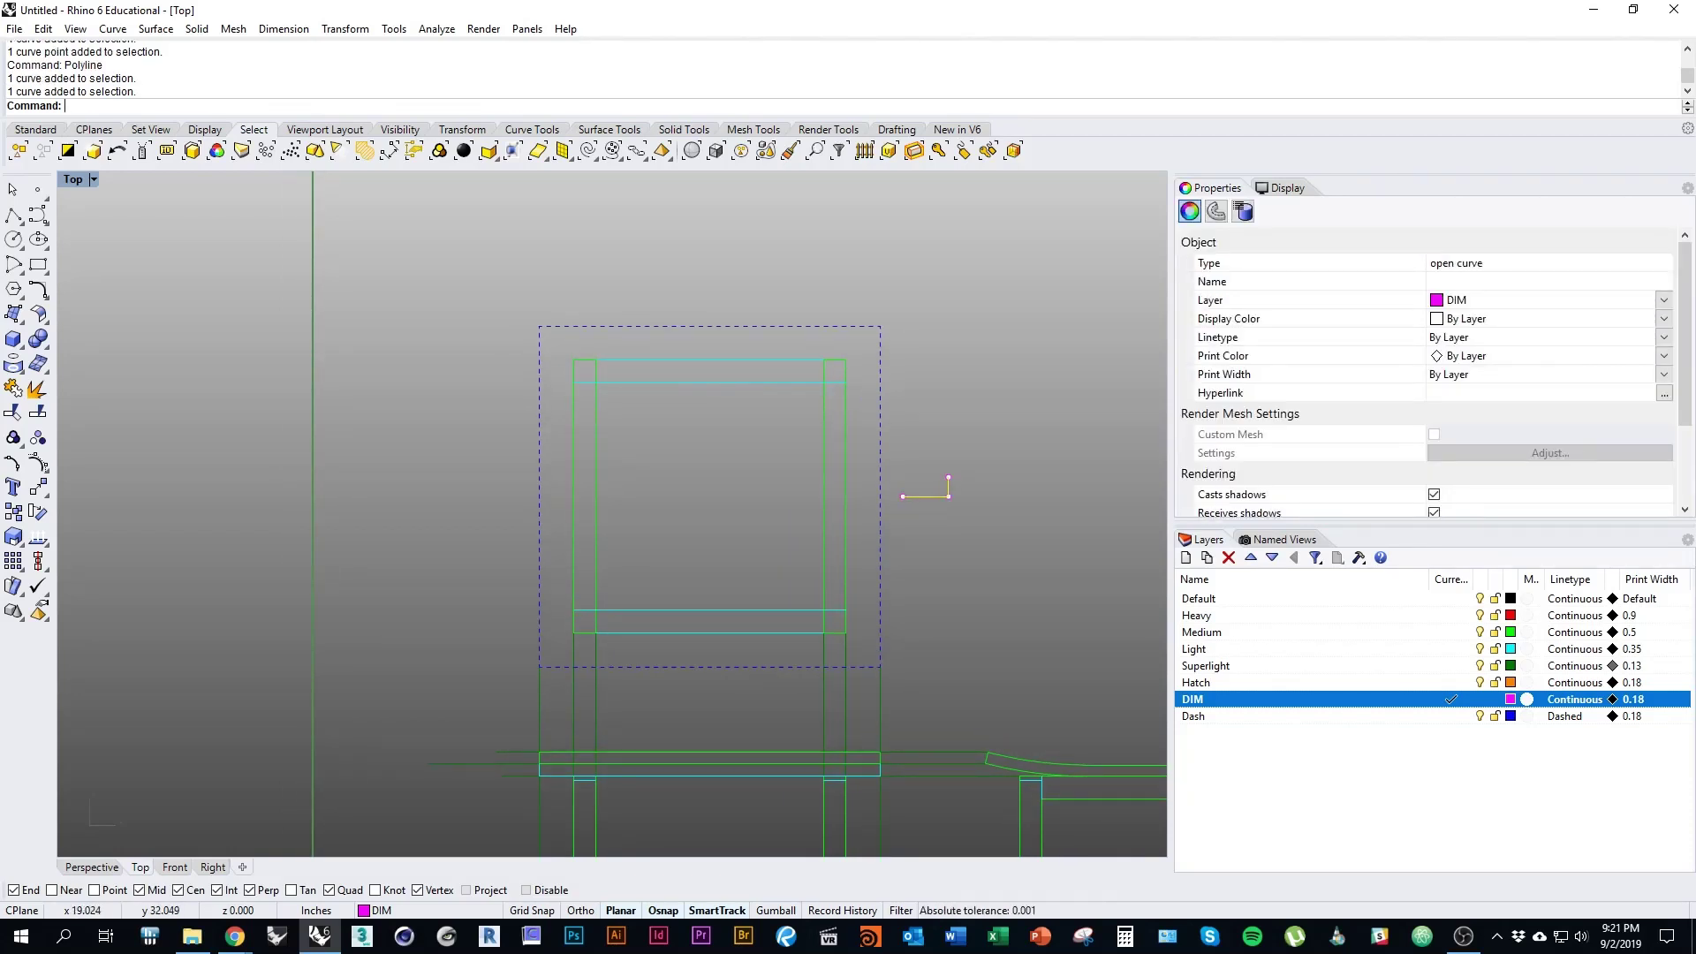
type("mi")
key("Return")
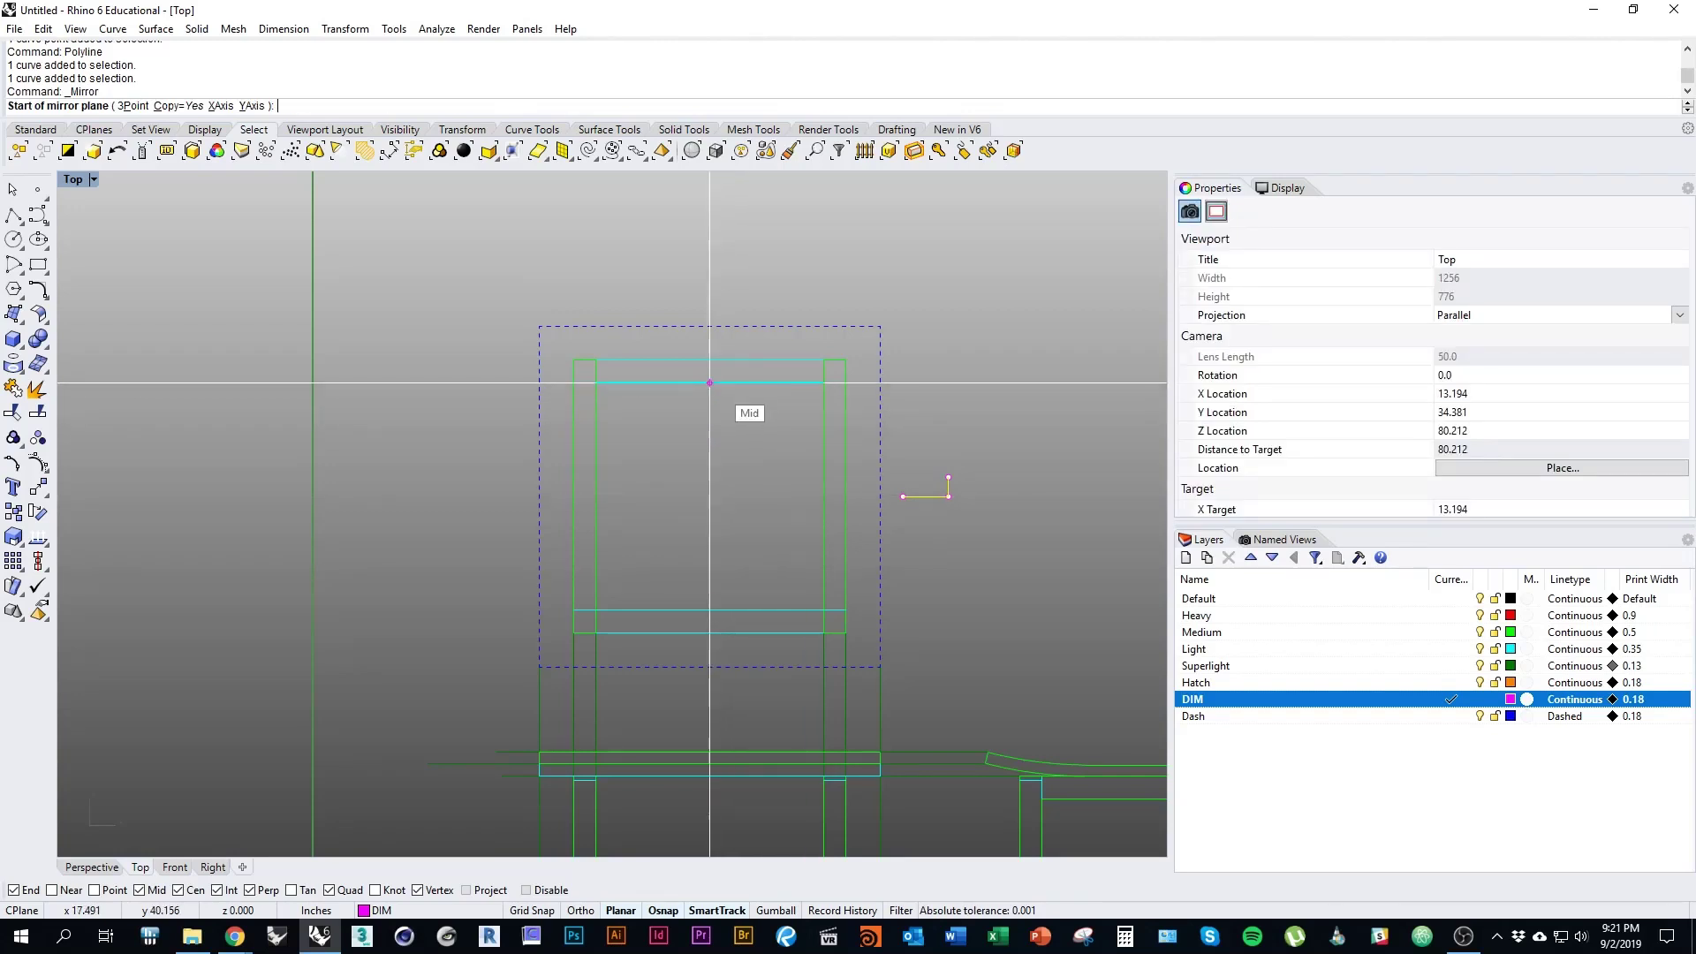
left_click(710, 382)
left_click(711, 301)
scroll(757, 415, "down", 4)
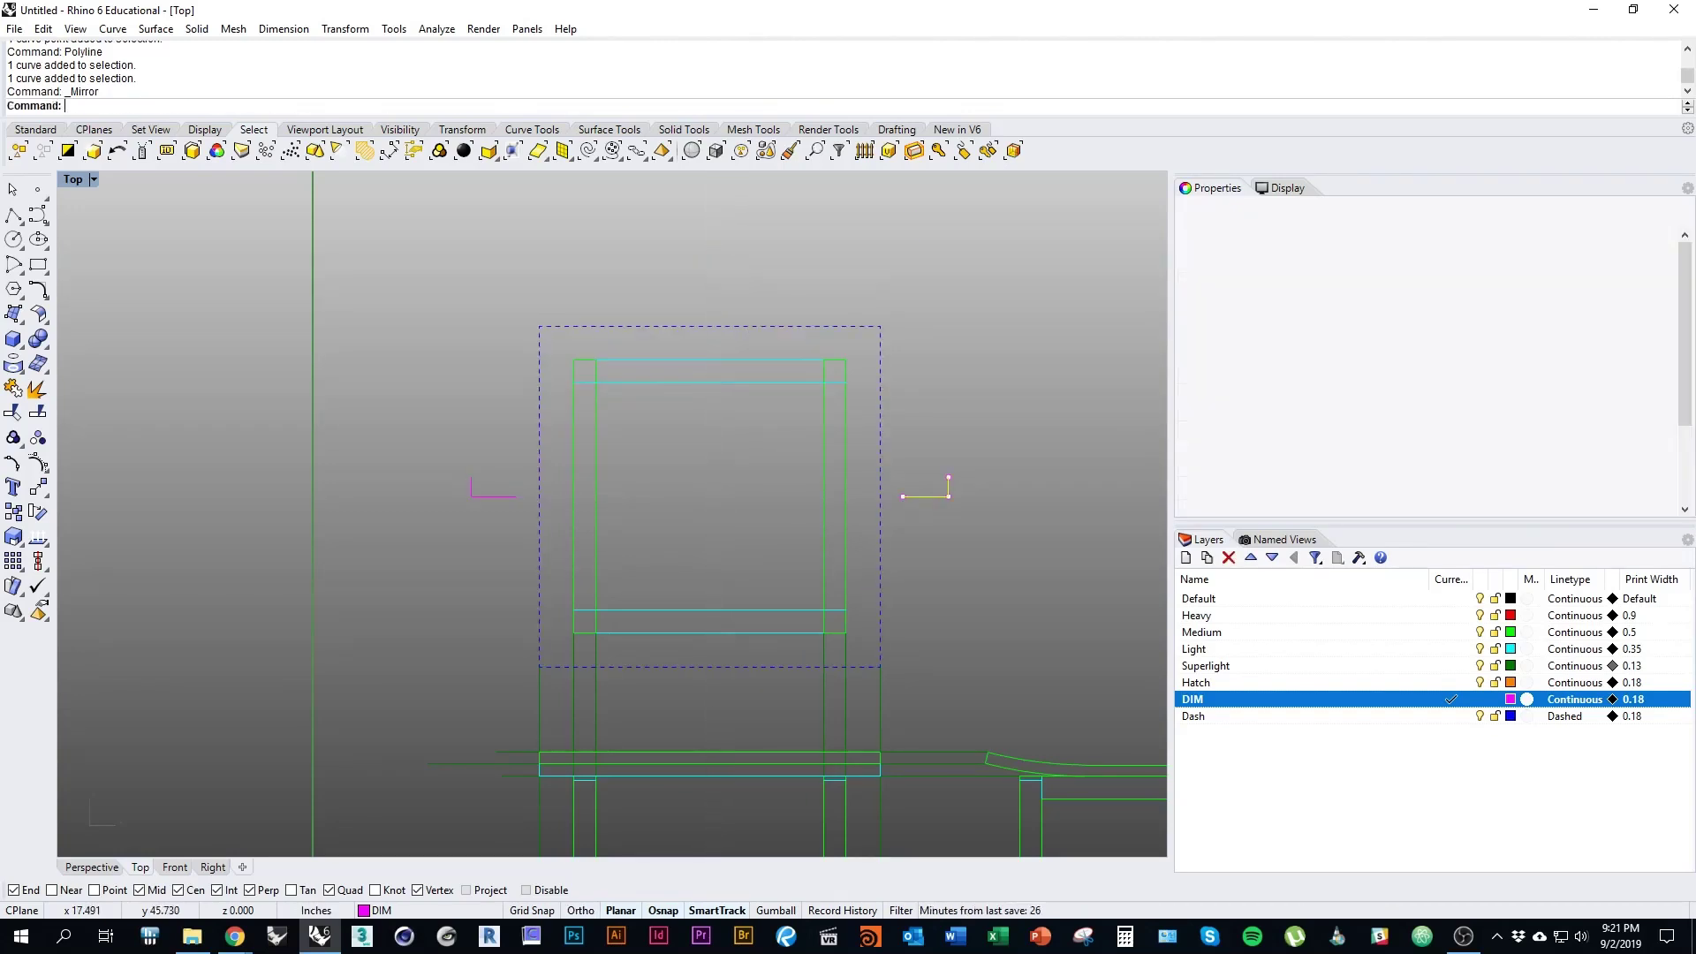
mouse_move(796, 444)
right_mouse_down()
mouse_move(811, 449)
mouse_move(752, 450)
right_mouse_up()
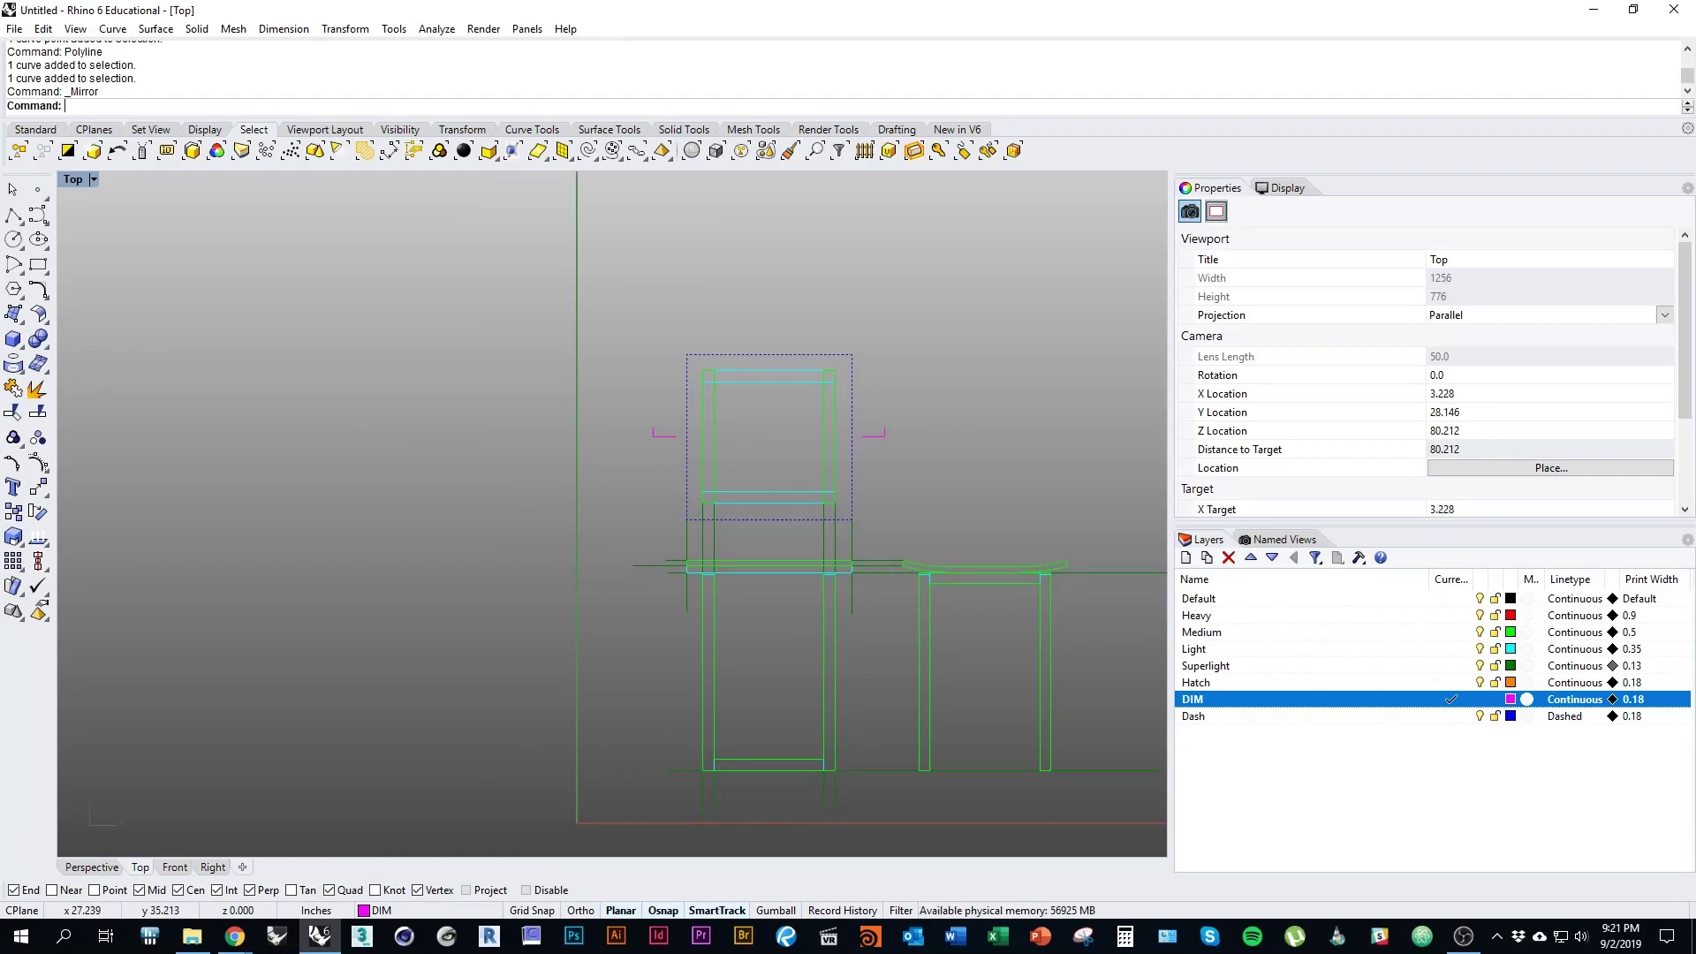
right_click_drag(860, 473, 864, 514)
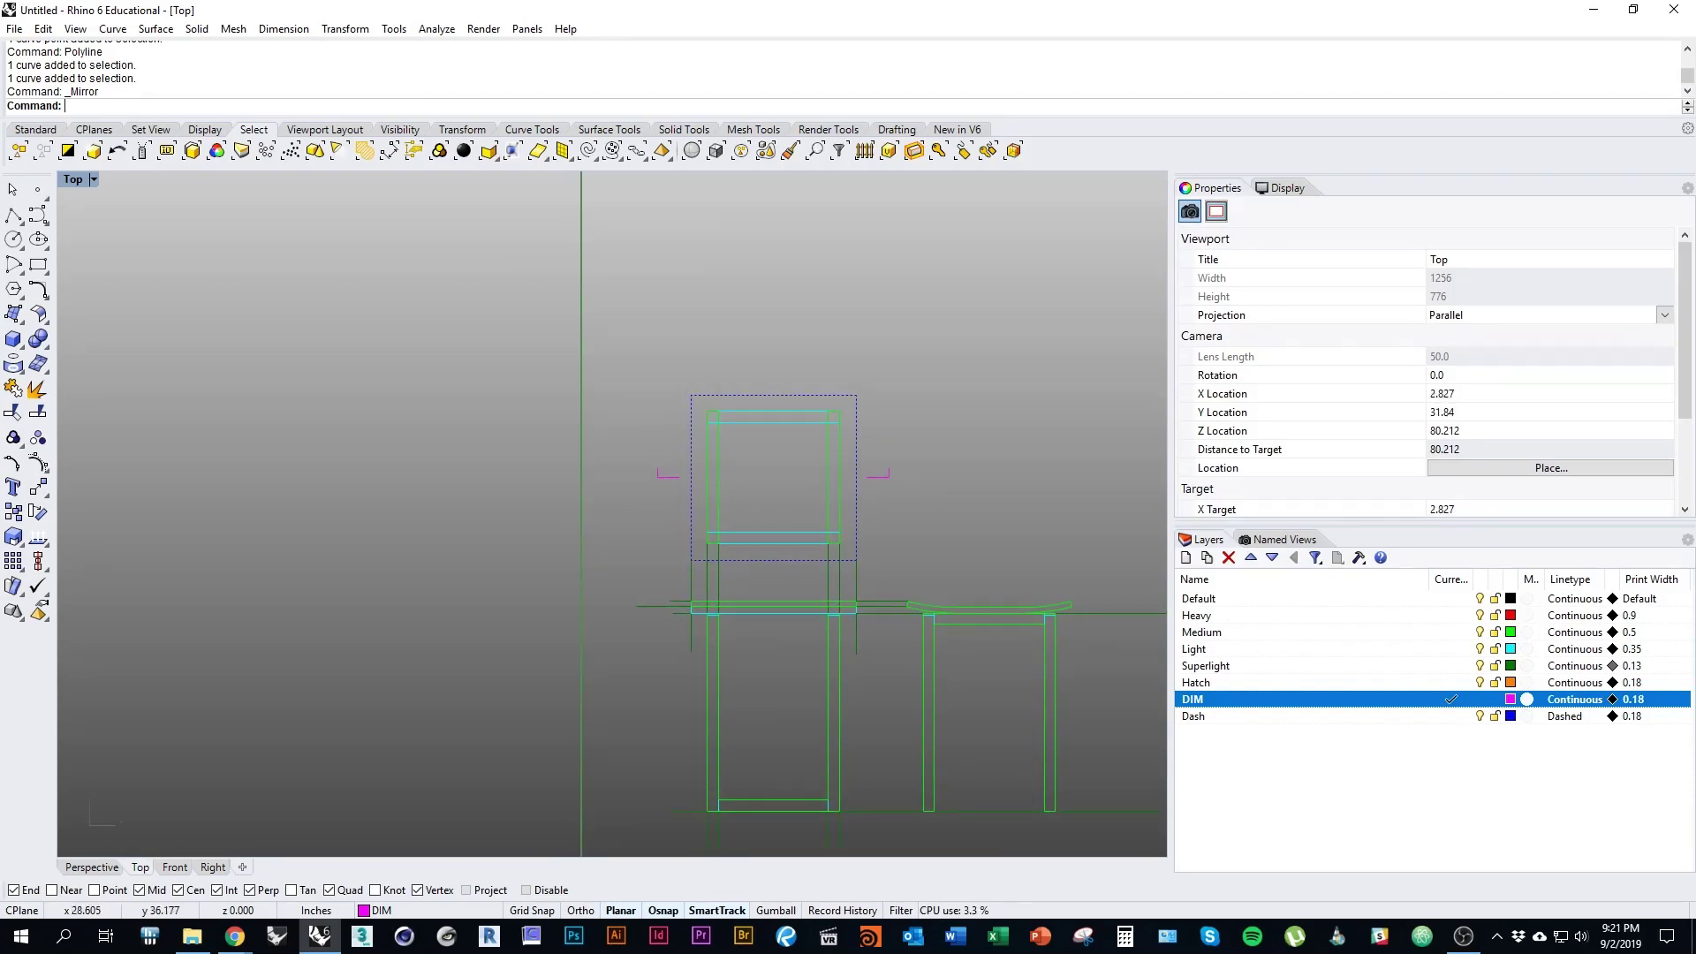
scroll(812, 737, "up", 3)
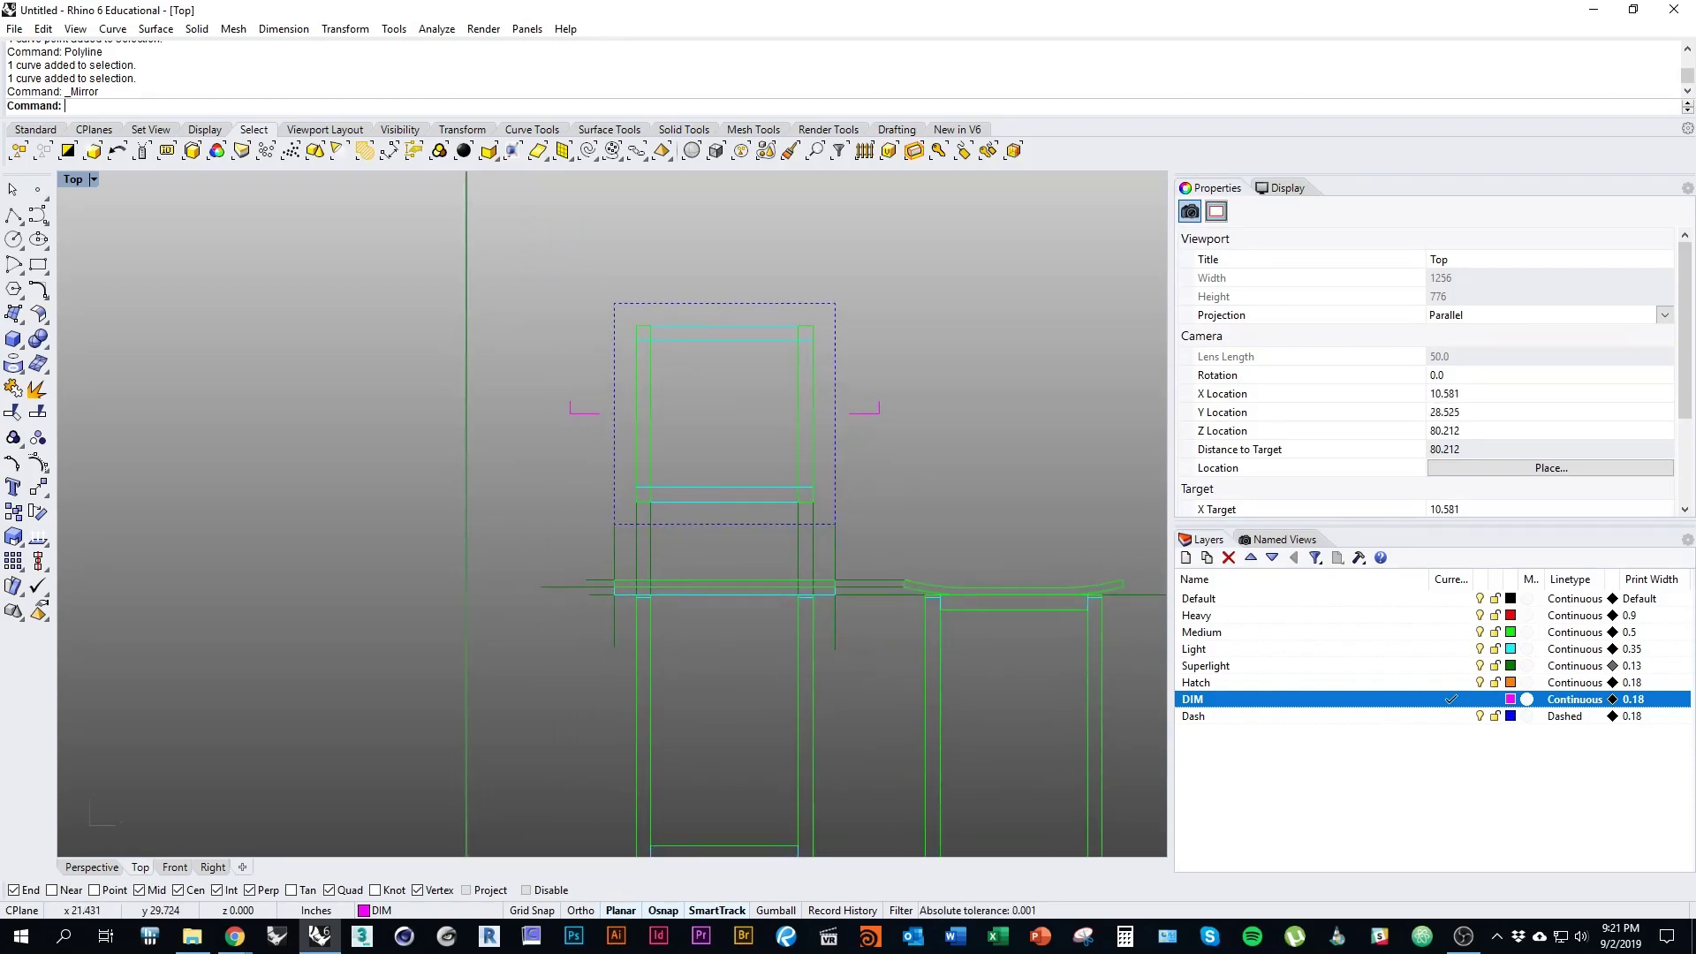
mouse_move(630, 632)
right_mouse_down()
mouse_move(603, 539)
mouse_move(552, 514)
right_mouse_up()
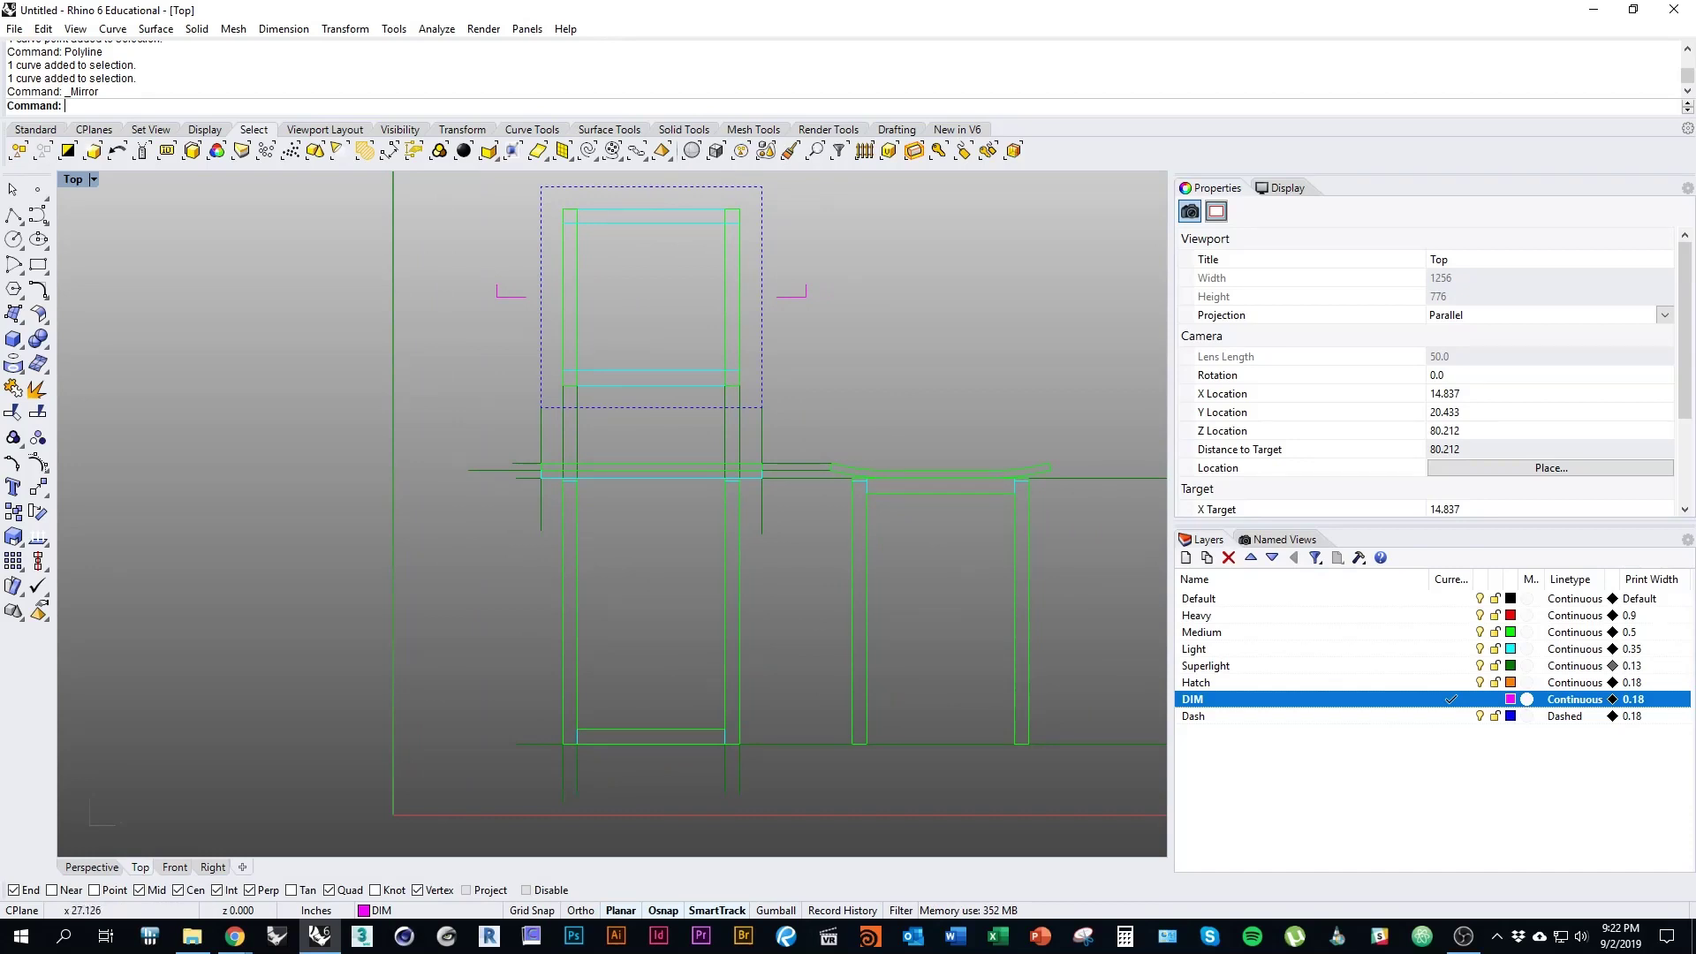
right_click_drag(731, 555, 769, 513)
mouse_move(846, 474)
right_mouse_down()
mouse_move(592, 485)
mouse_move(481, 525)
mouse_move(641, 521)
right_mouse_up()
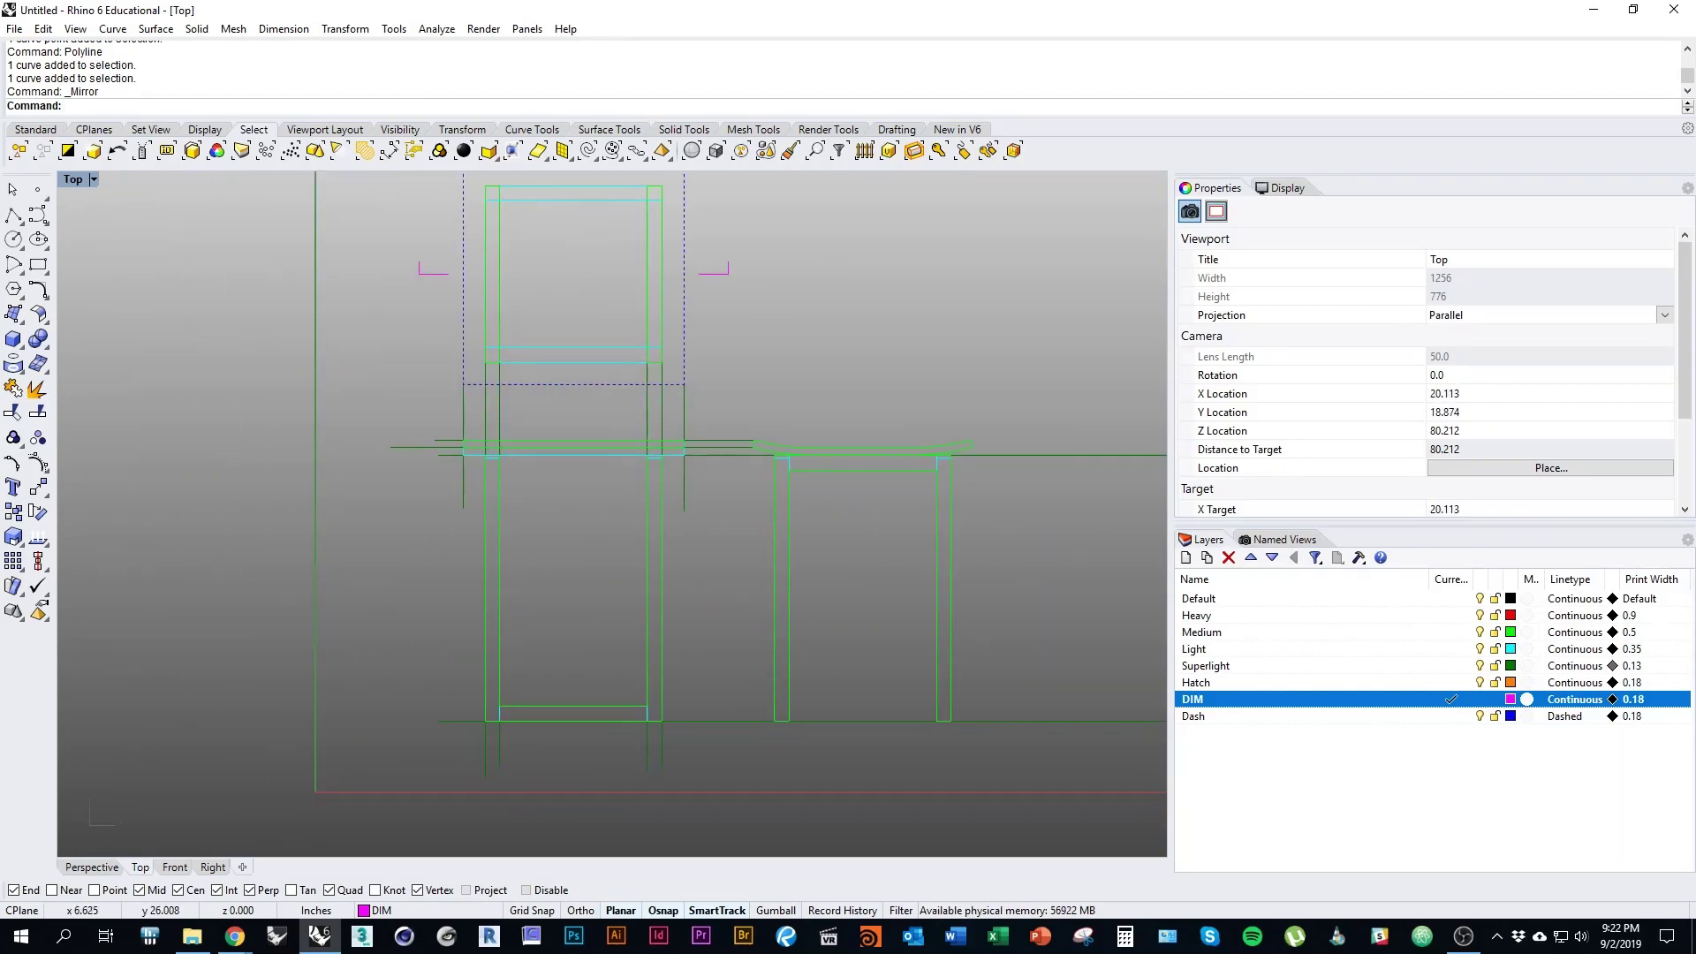
left_click_drag(705, 780, 713, 748)
right_click_drag(667, 654, 834, 690)
scroll(719, 704, "up", 3)
scroll(833, 690, "down", 5)
left_click_drag(836, 666, 599, 666)
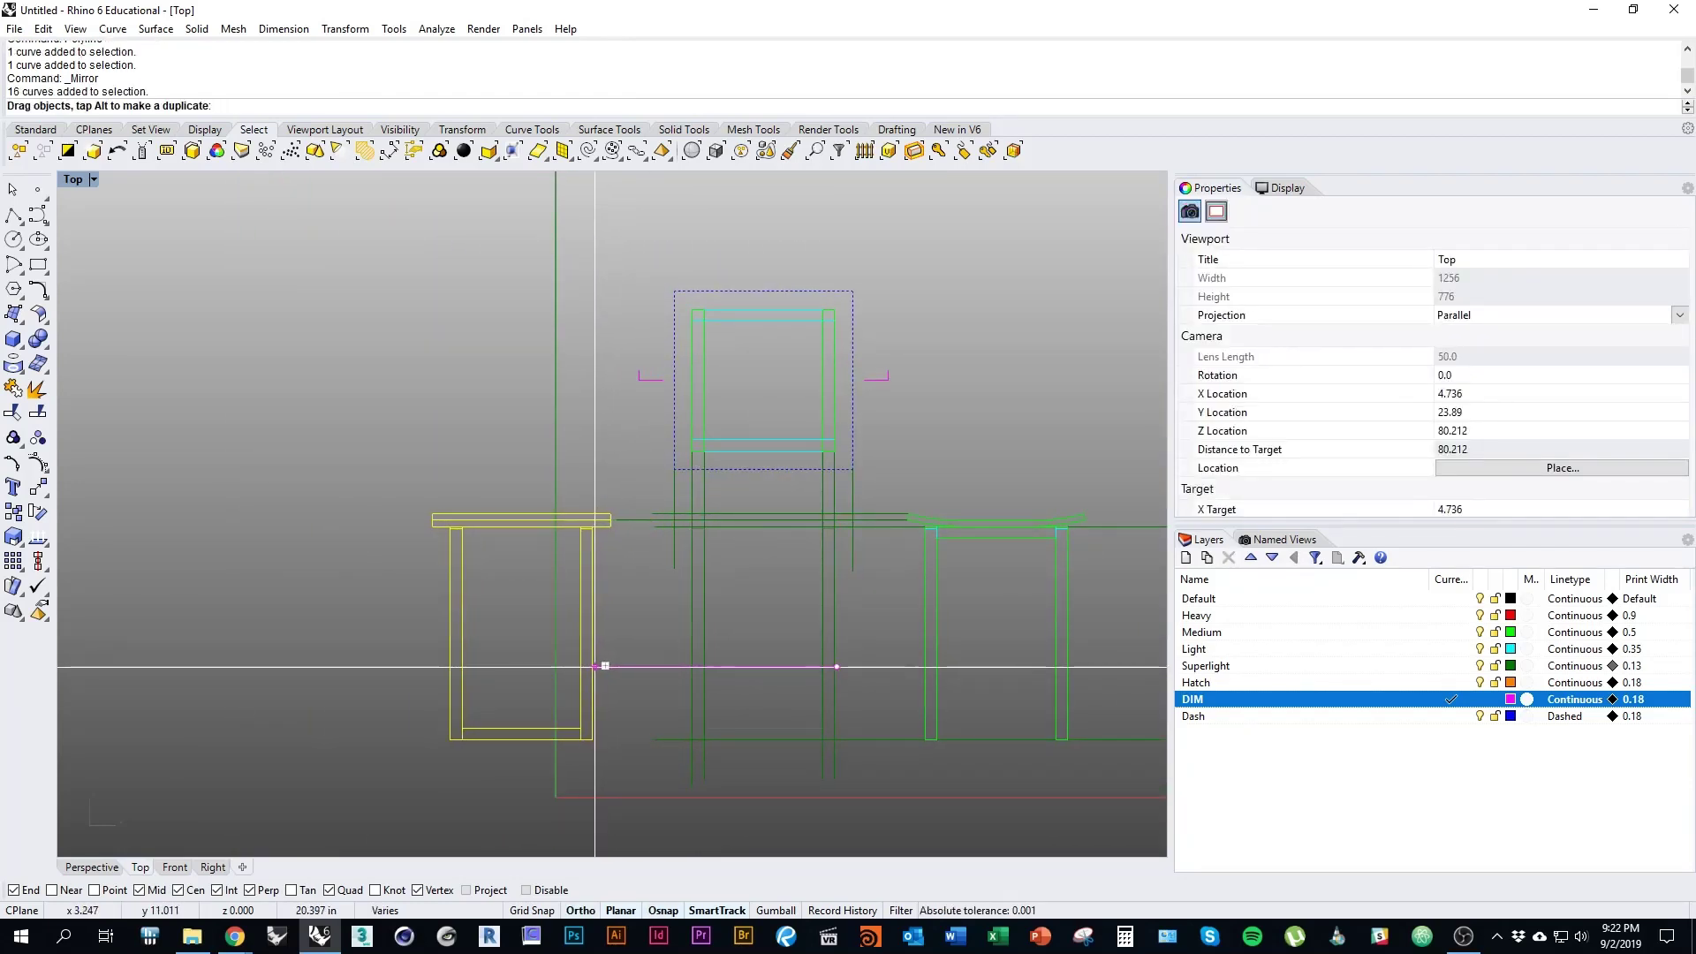
key("Escape")
Step: Copy the whole first elevation to its left, using the offset from the second elevation's lower right leg corner to the first's
right_click_drag(752, 598, 694, 585)
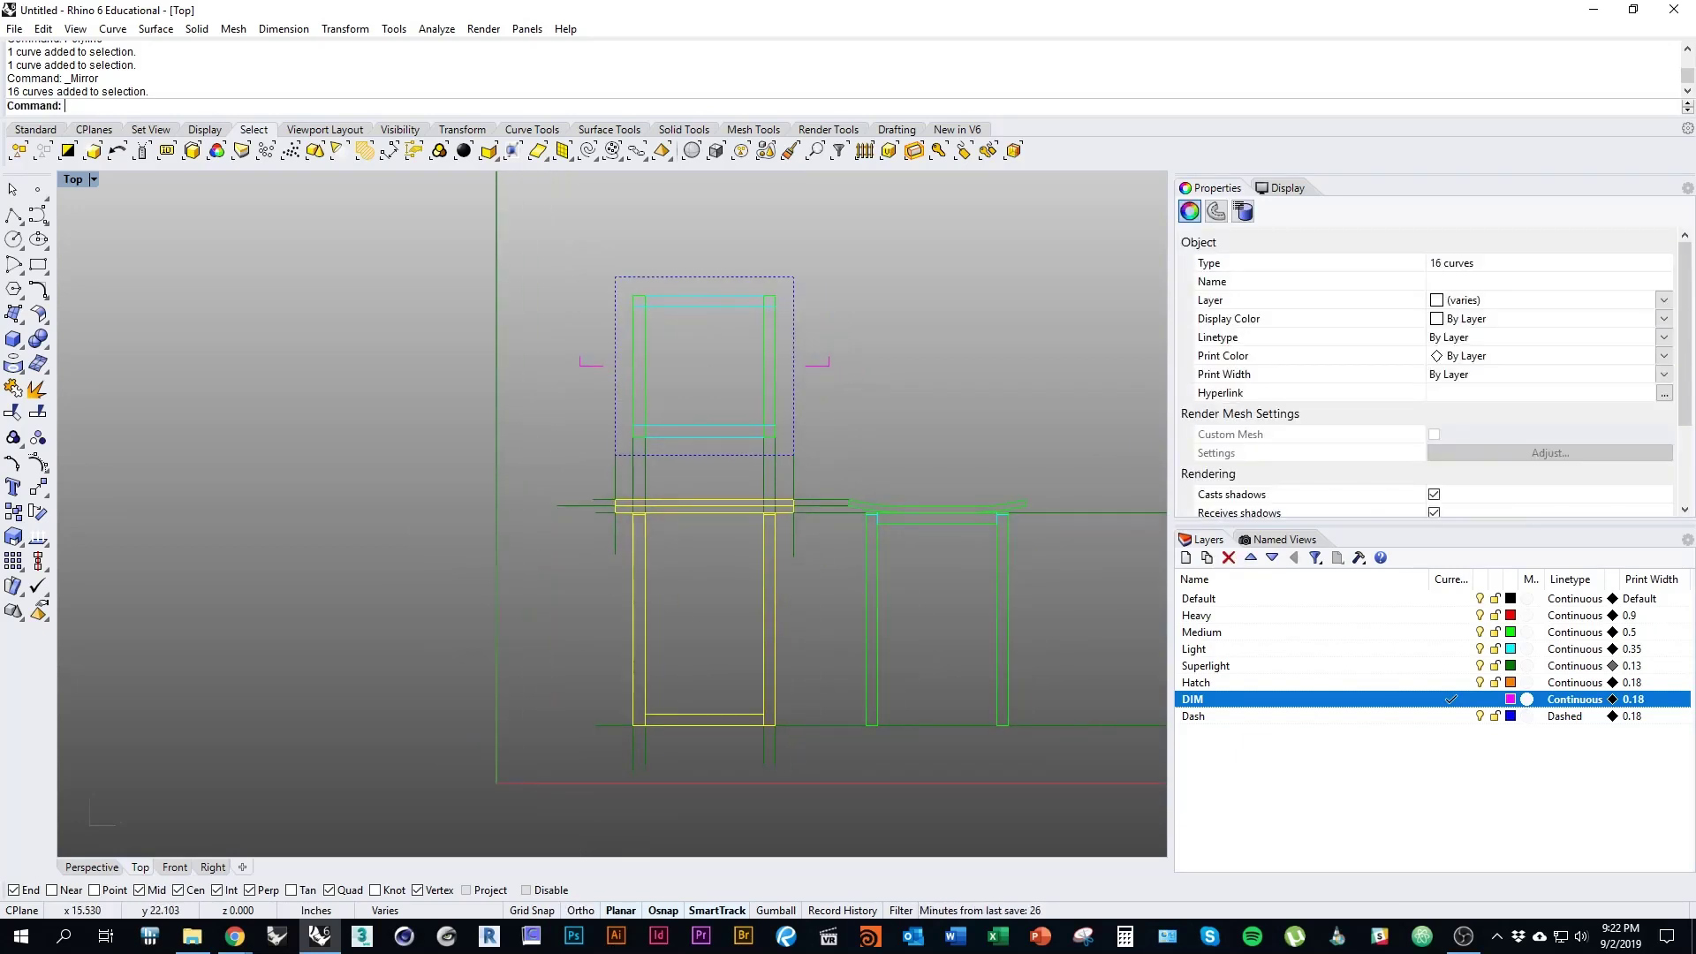
left_click_drag(585, 479, 807, 749)
right_click_drag(796, 747, 815, 751)
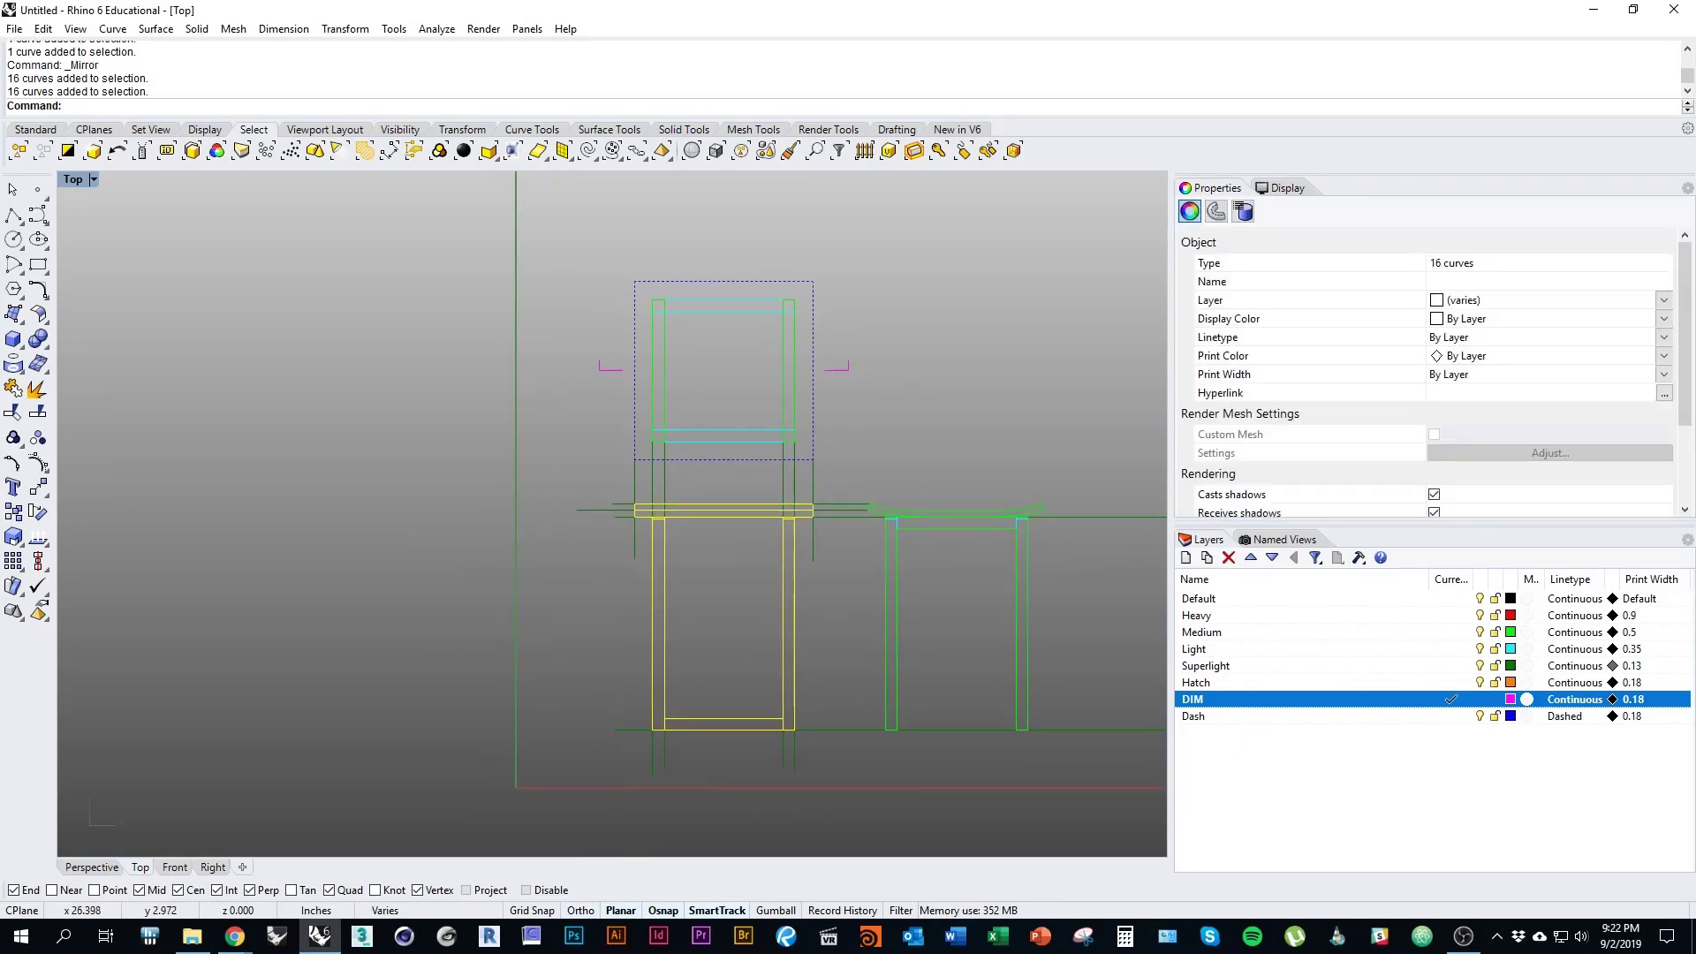
type("Copy")
key("Return")
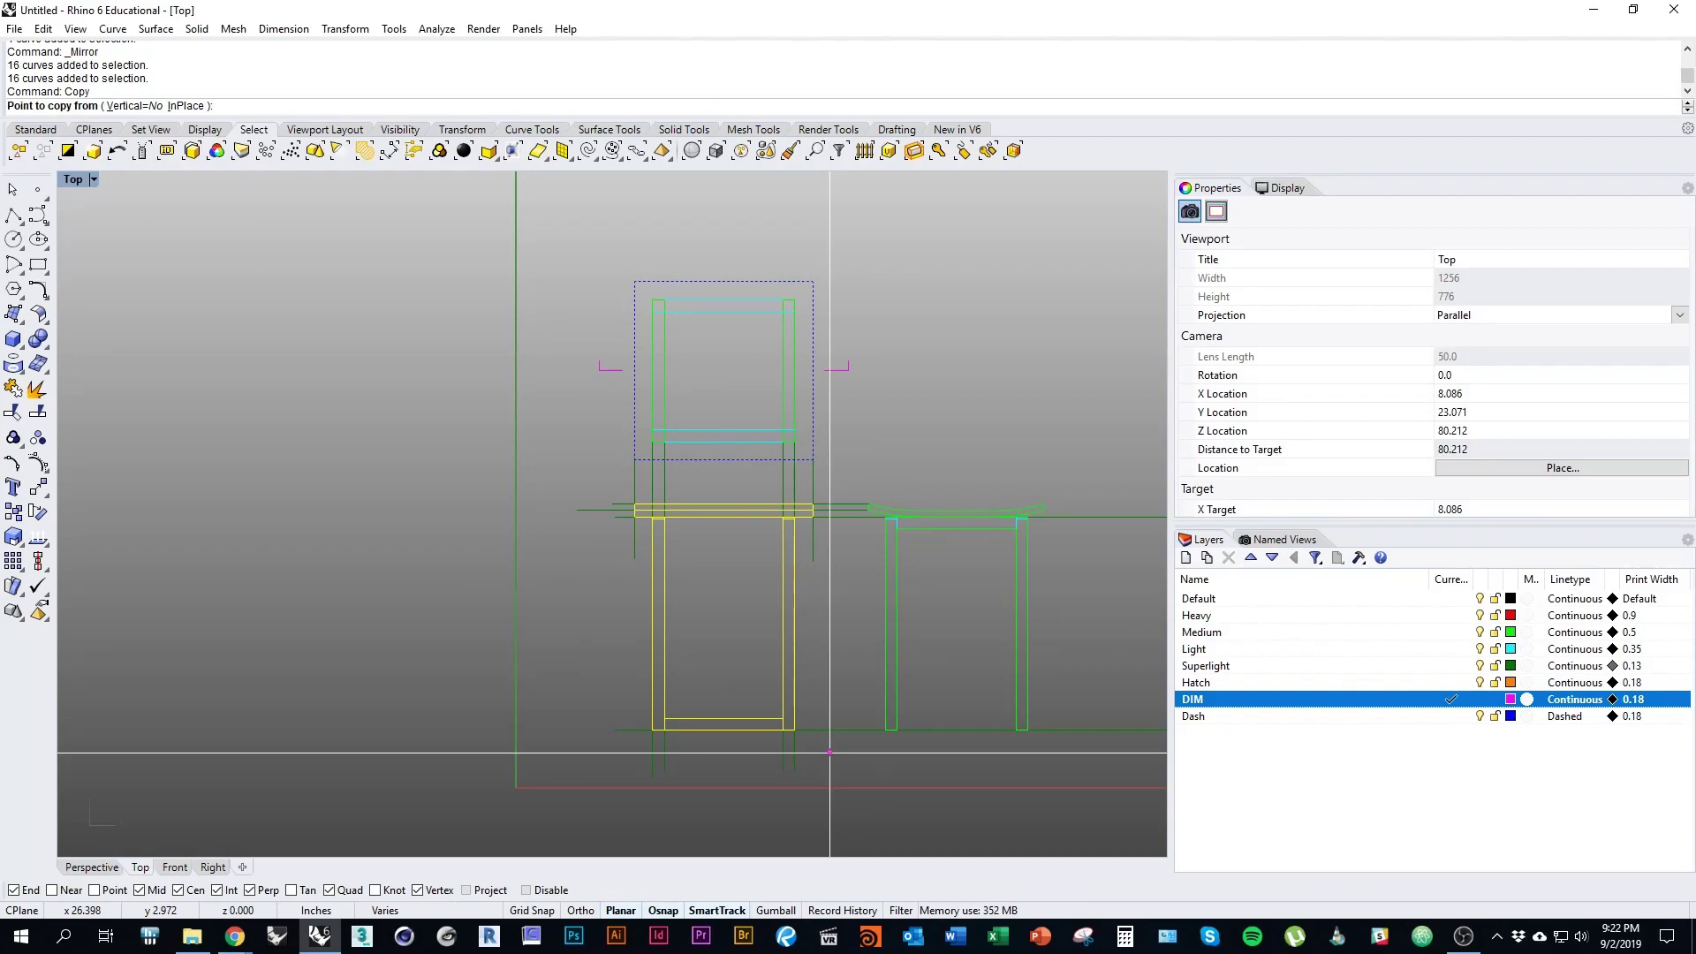
right_click_drag(850, 756, 796, 746)
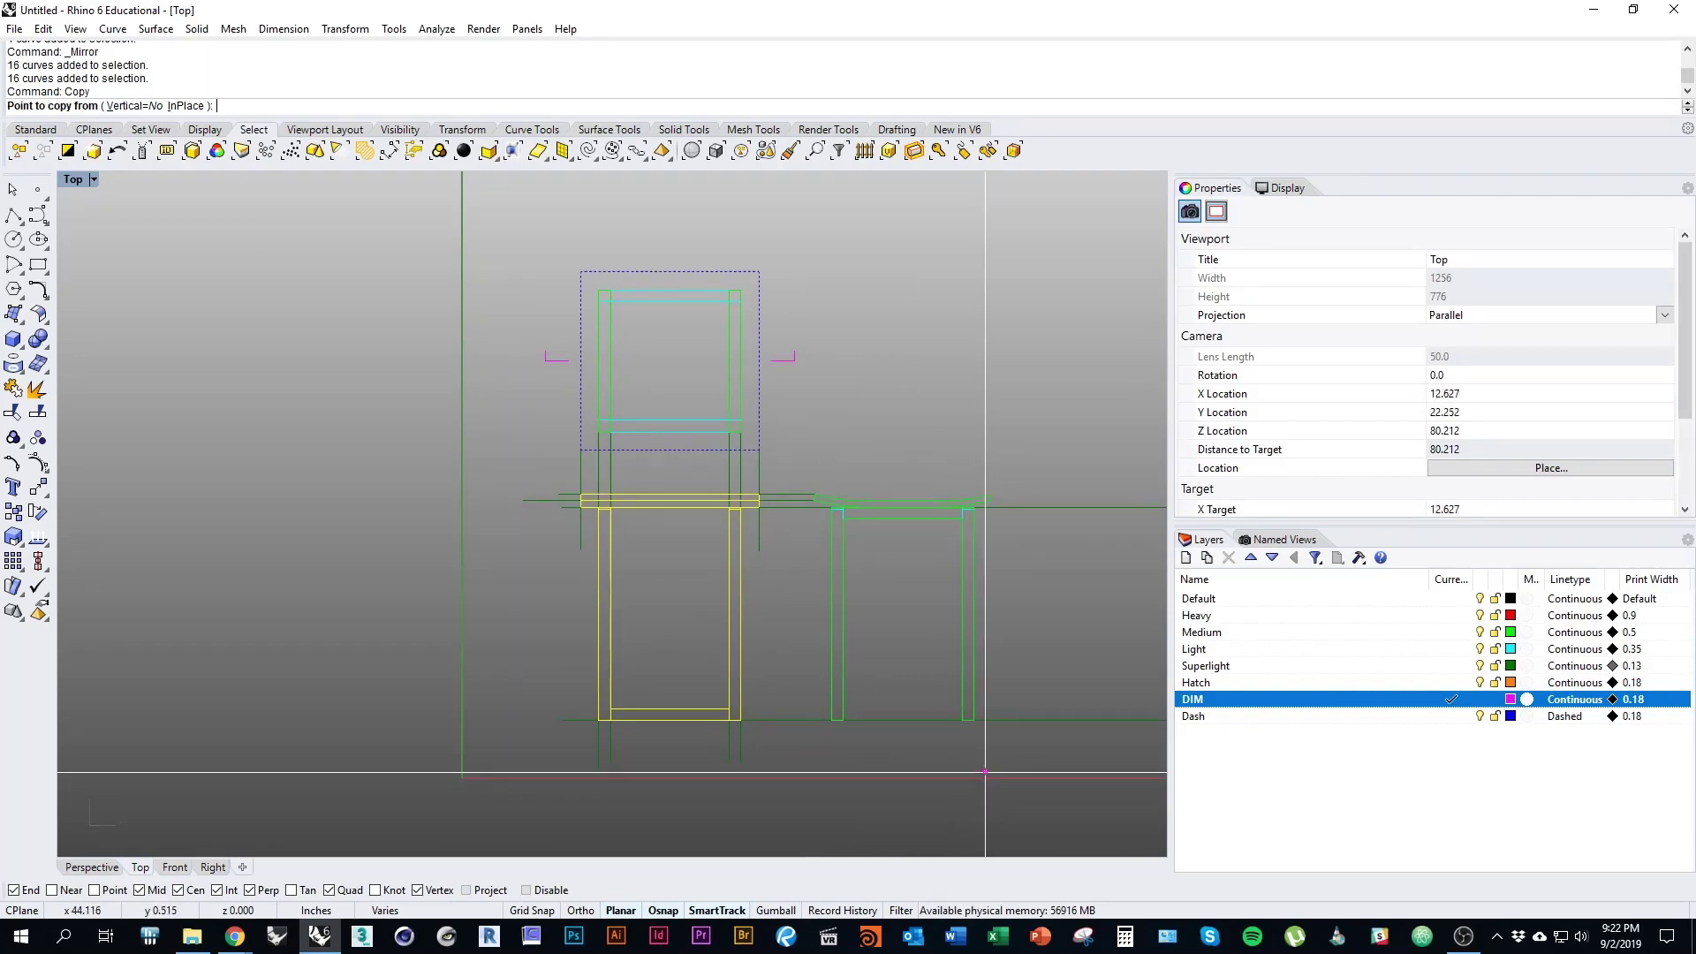
left_click(973, 720)
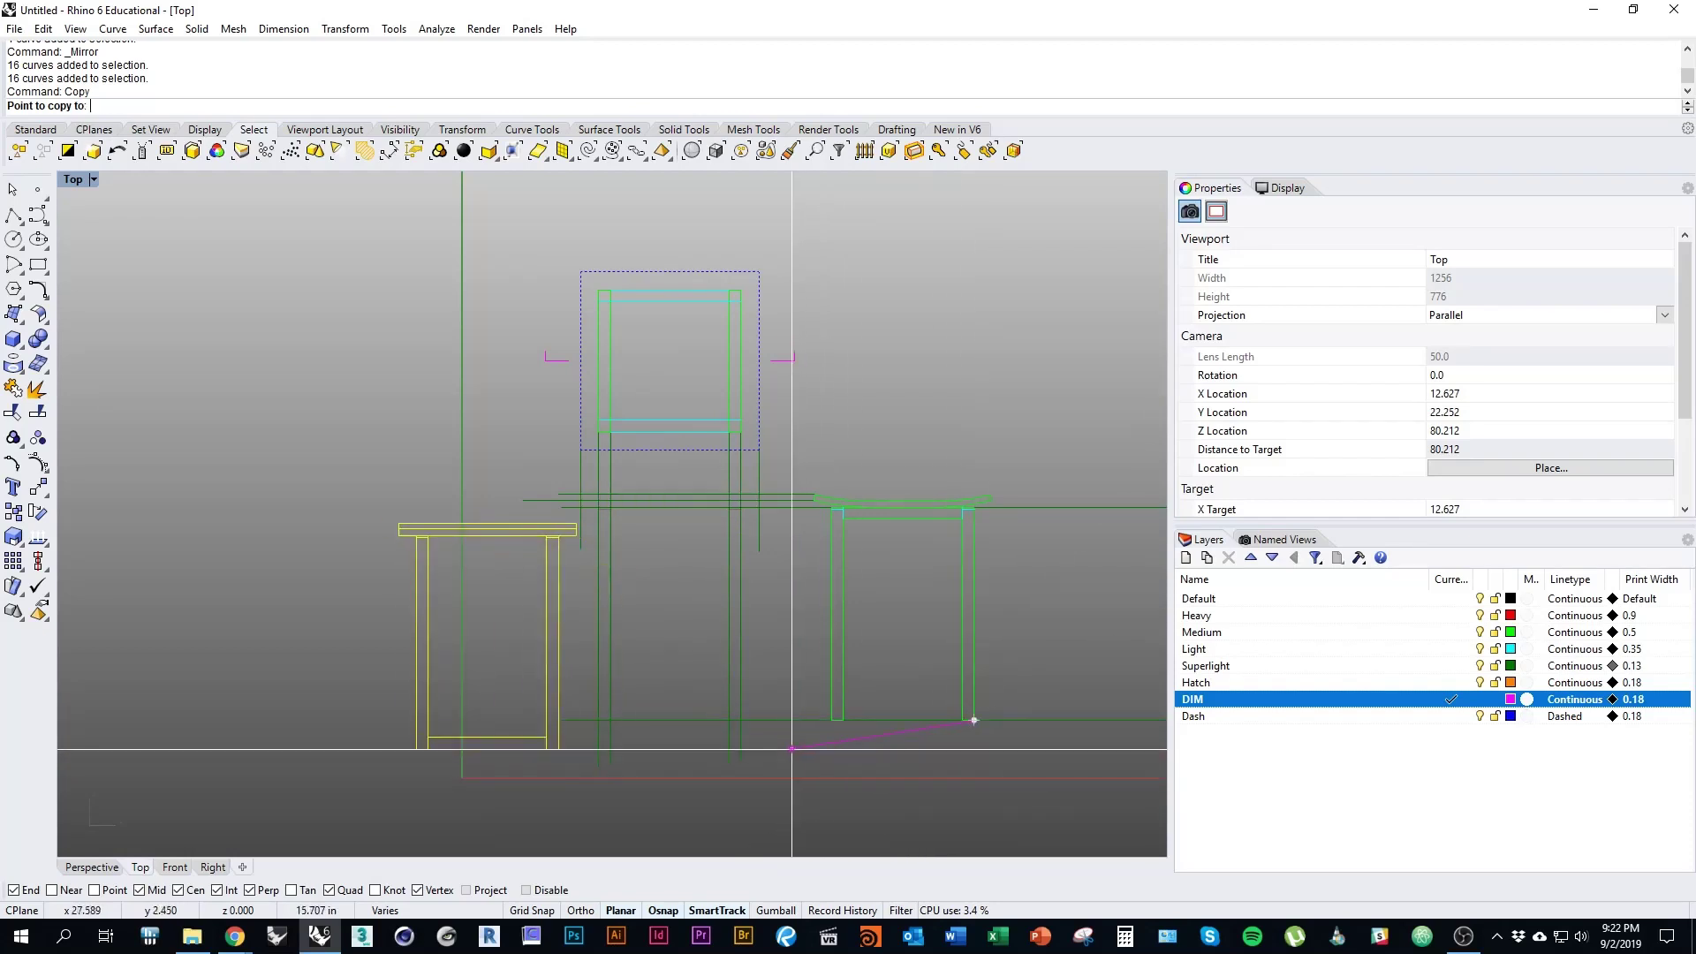
left_click(740, 720)
key("Return")
key("Escape")
Step: Move all three elevations right together, from the leftmost one's lower left leg corner to the matching corner of the middle elevation
right_click_drag(451, 793, 621, 774)
right_click_drag(1016, 696, 893, 727)
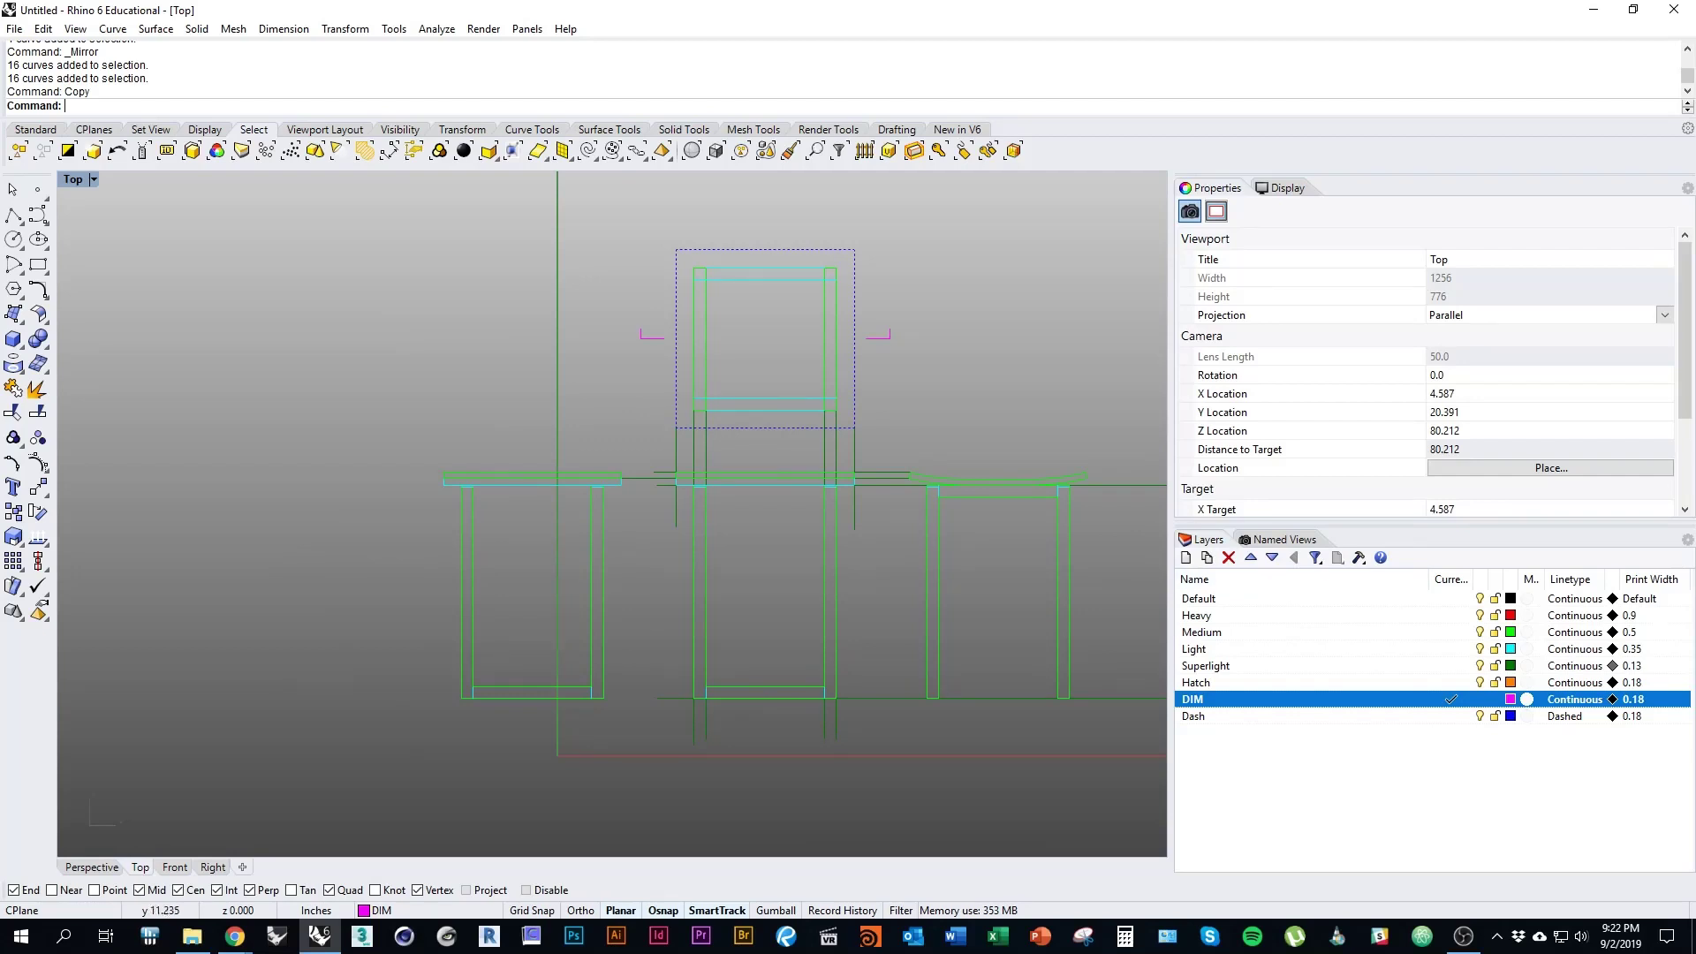
right_click_drag(784, 593, 565, 605)
scroll(503, 607, "down", 2)
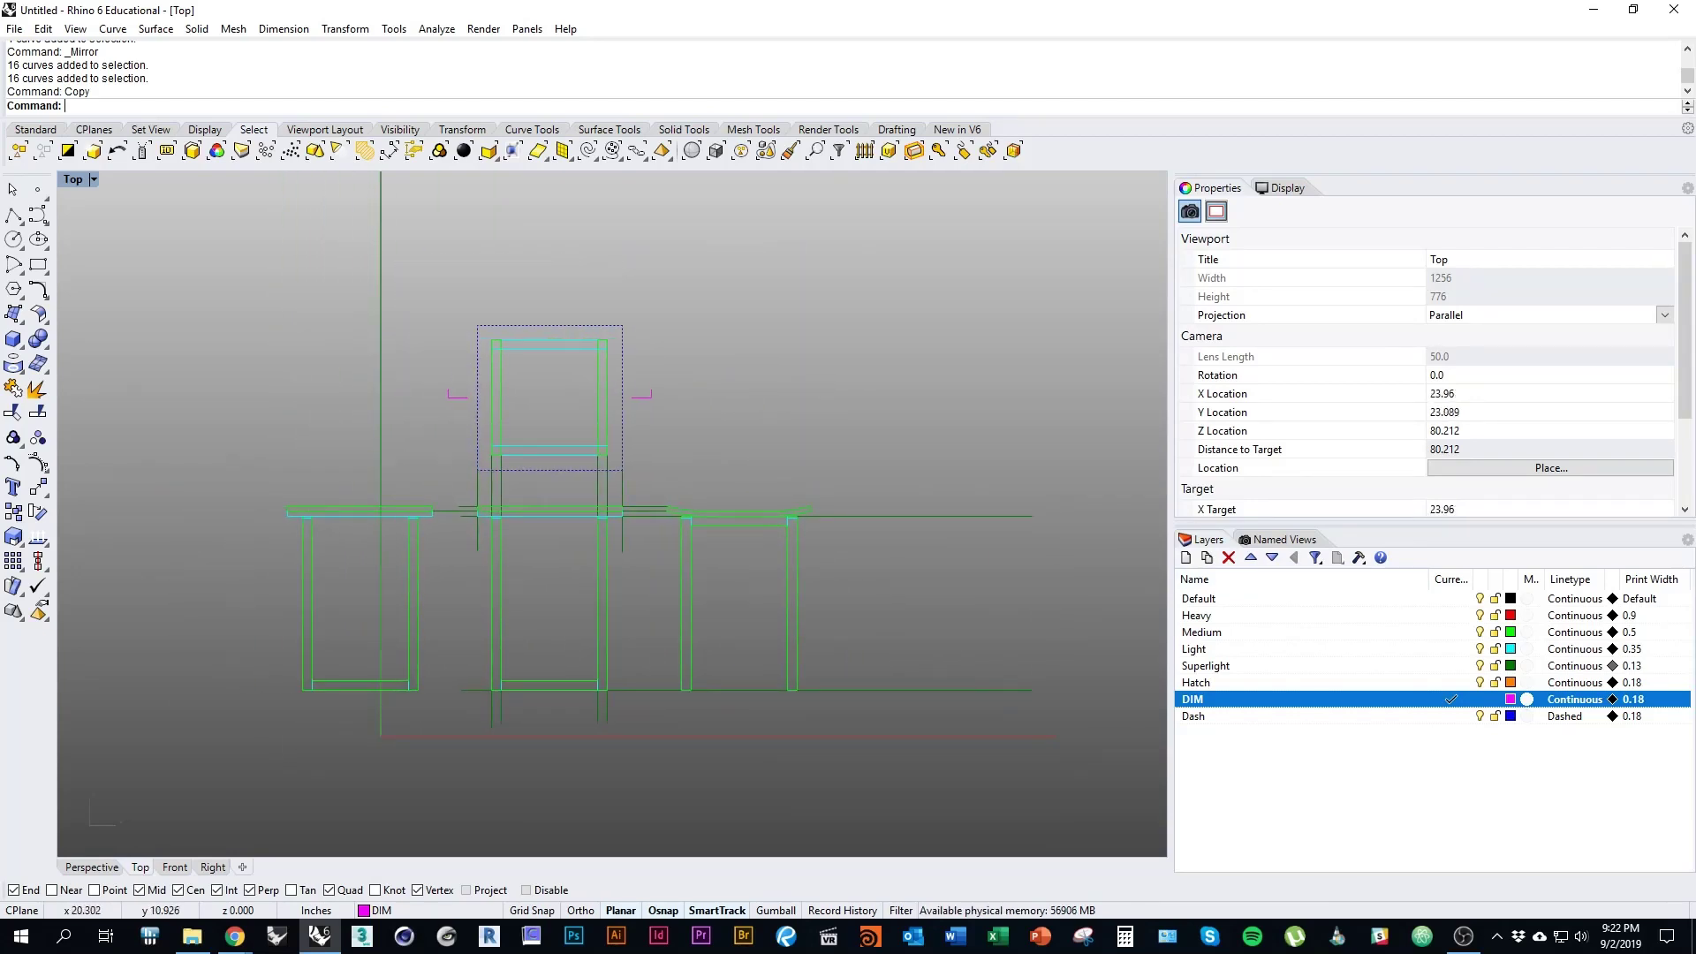
left_click_drag(185, 484, 922, 764)
right_click_drag(681, 755, 768, 765)
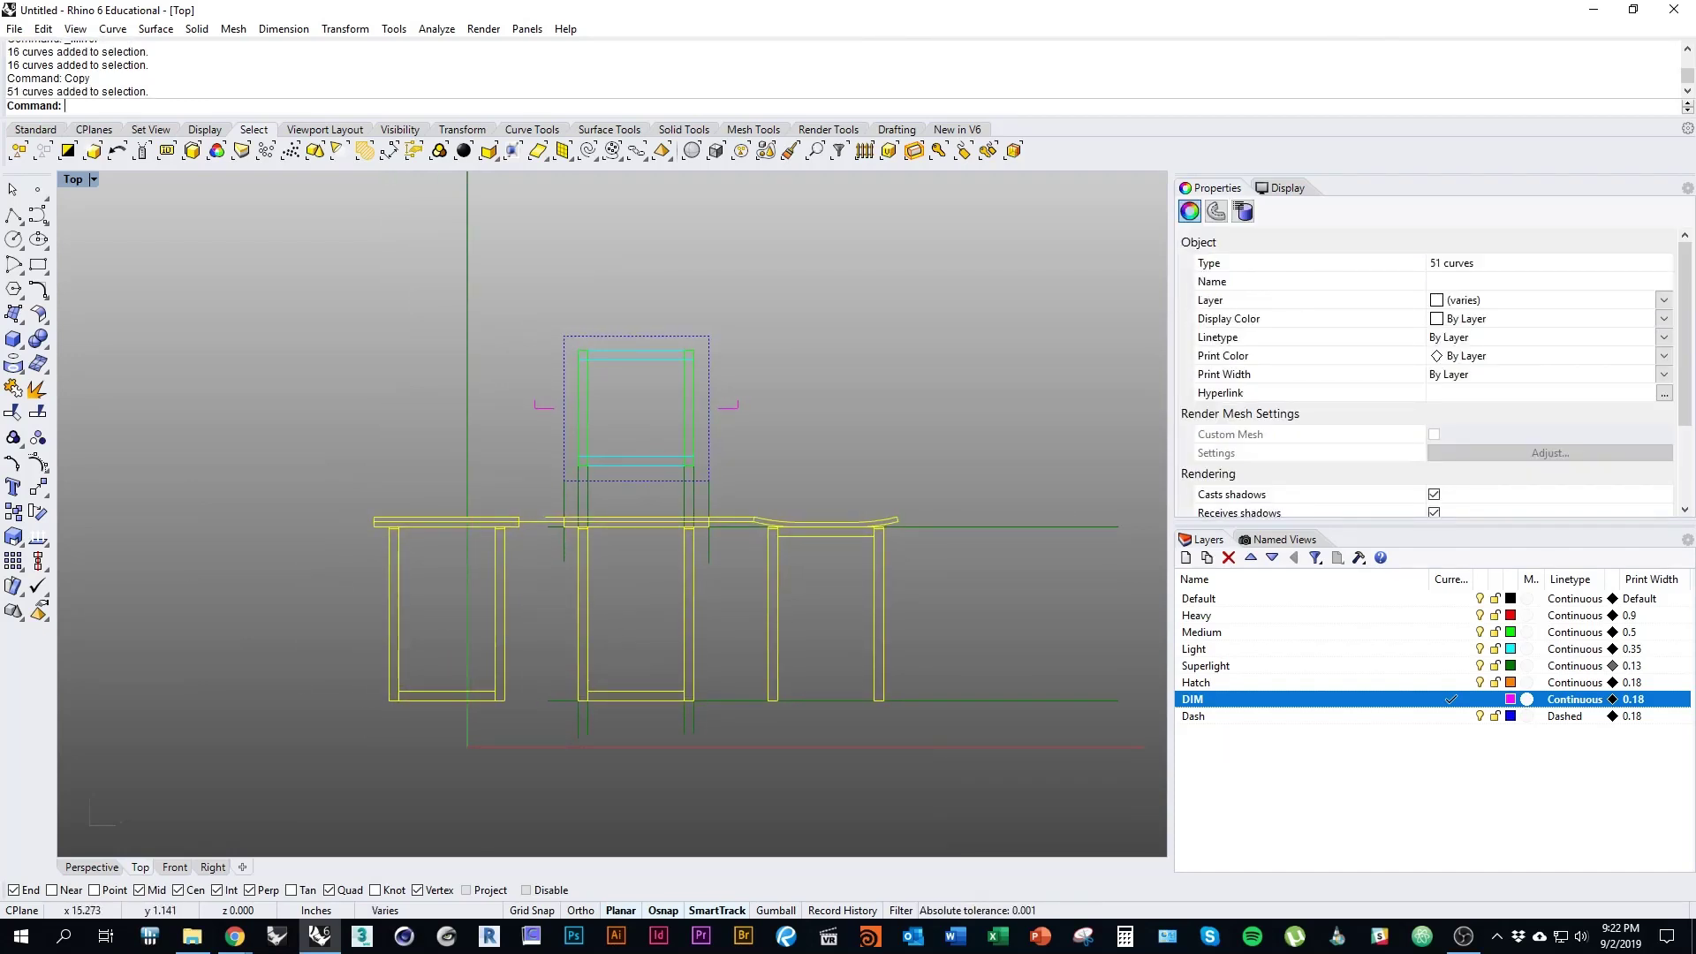
type("M")
key("Return")
scroll(485, 754, "up", 3)
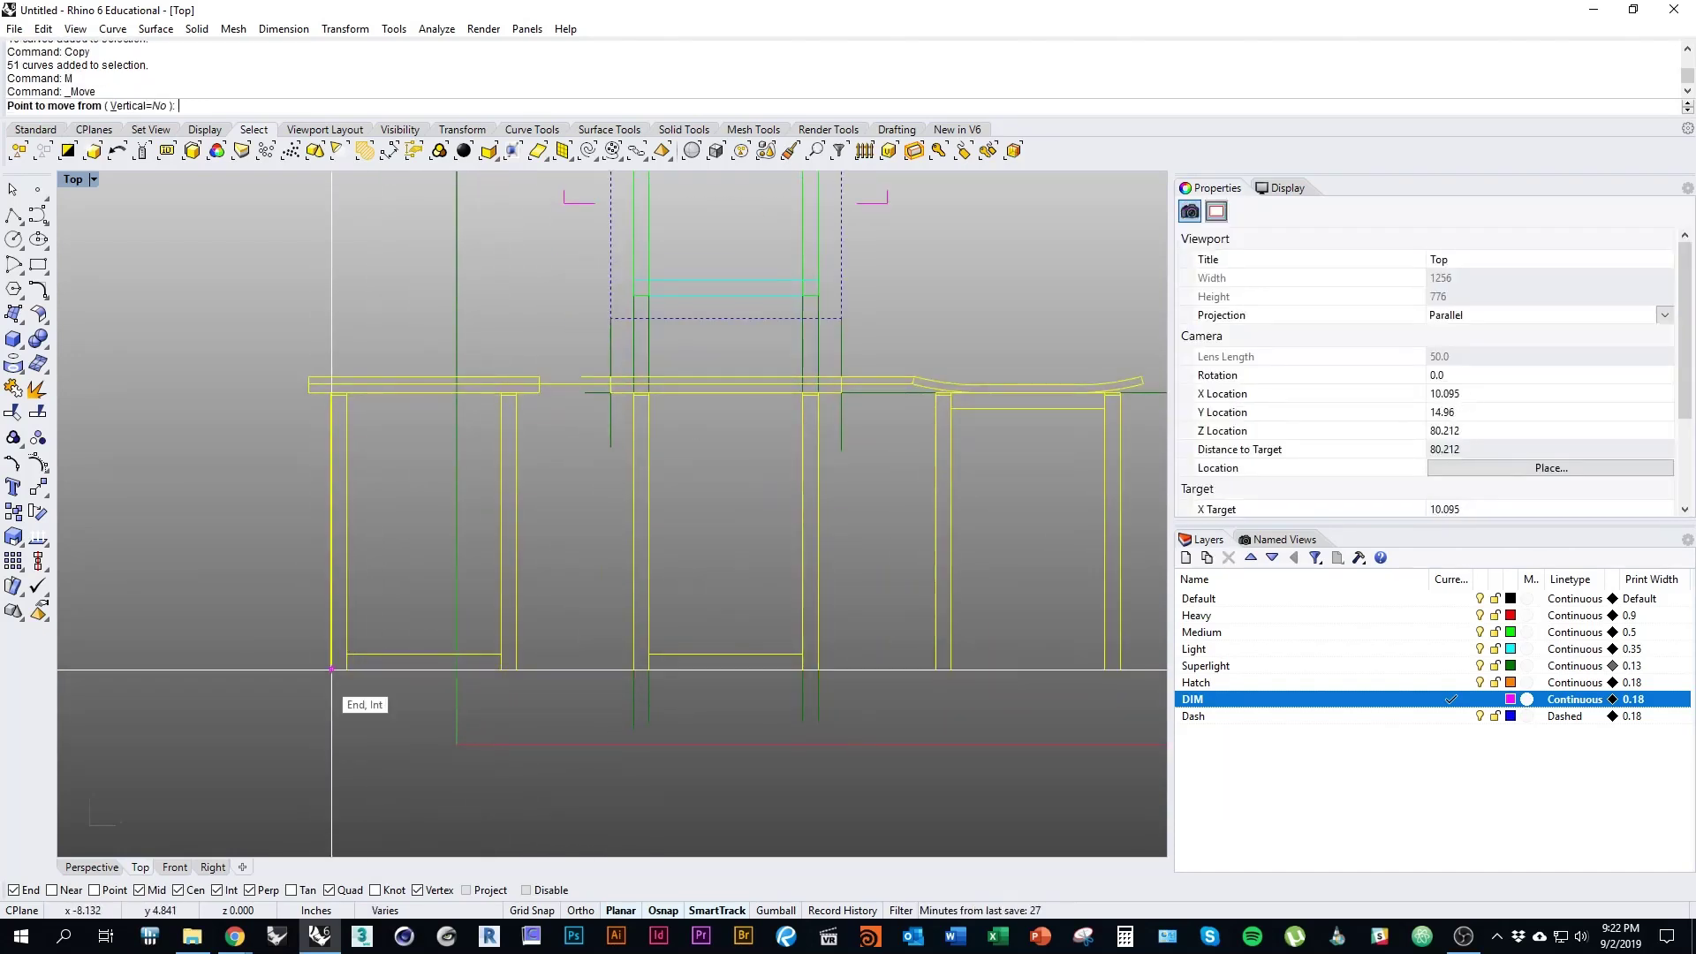
left_click(332, 671)
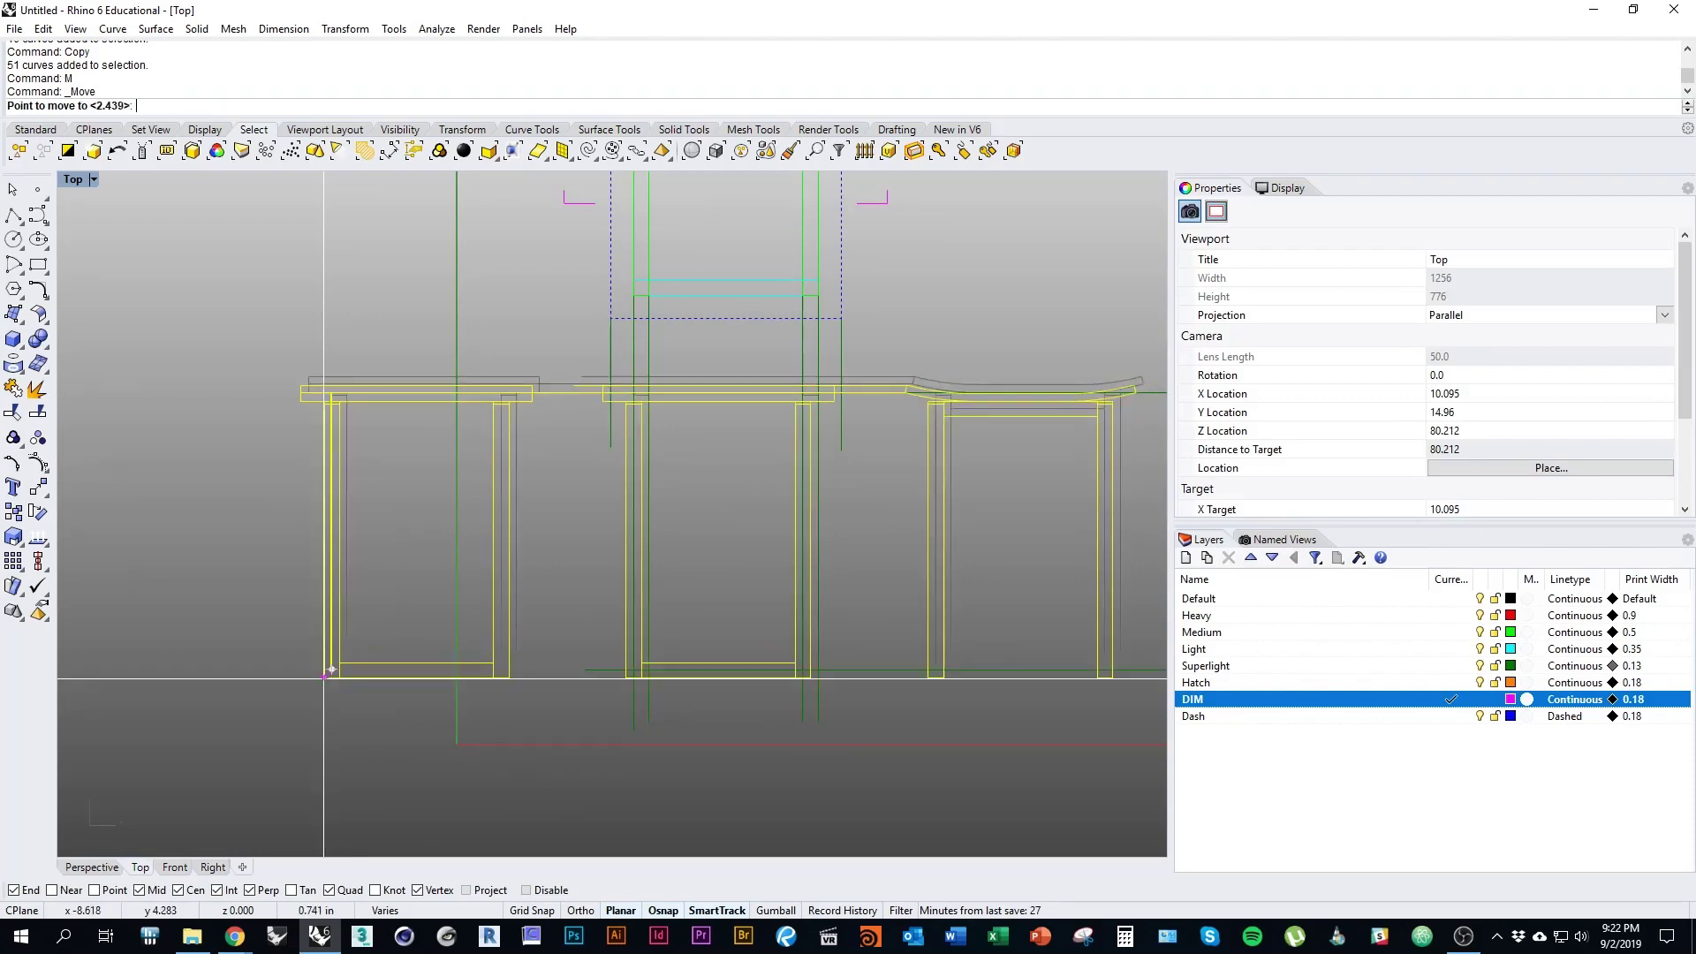
left_click(633, 670)
scroll(761, 422, "down", 2)
right_click_drag(761, 422, 617, 552)
key("Escape")
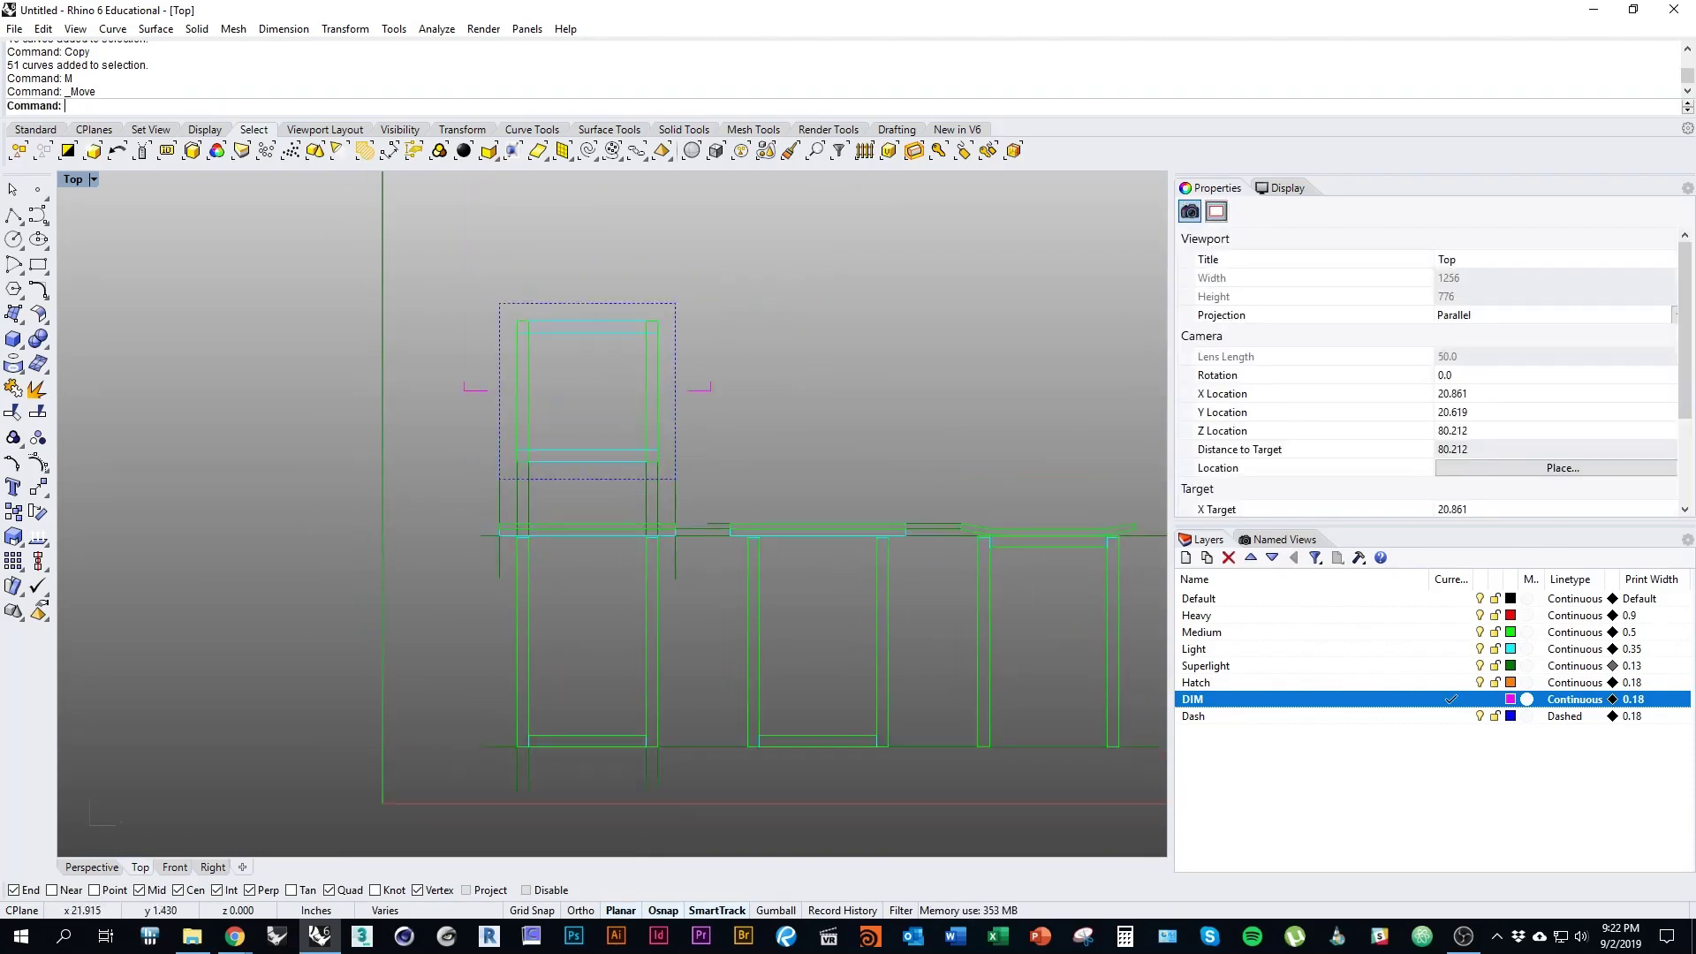
Step: Delete the two curves that outline the seat in the leftmost elevation, leaving the legs in place
scroll(621, 545, "up", 10)
right_click_drag(773, 505, 767, 568)
scroll(768, 568, "up", 6)
left_click(762, 568)
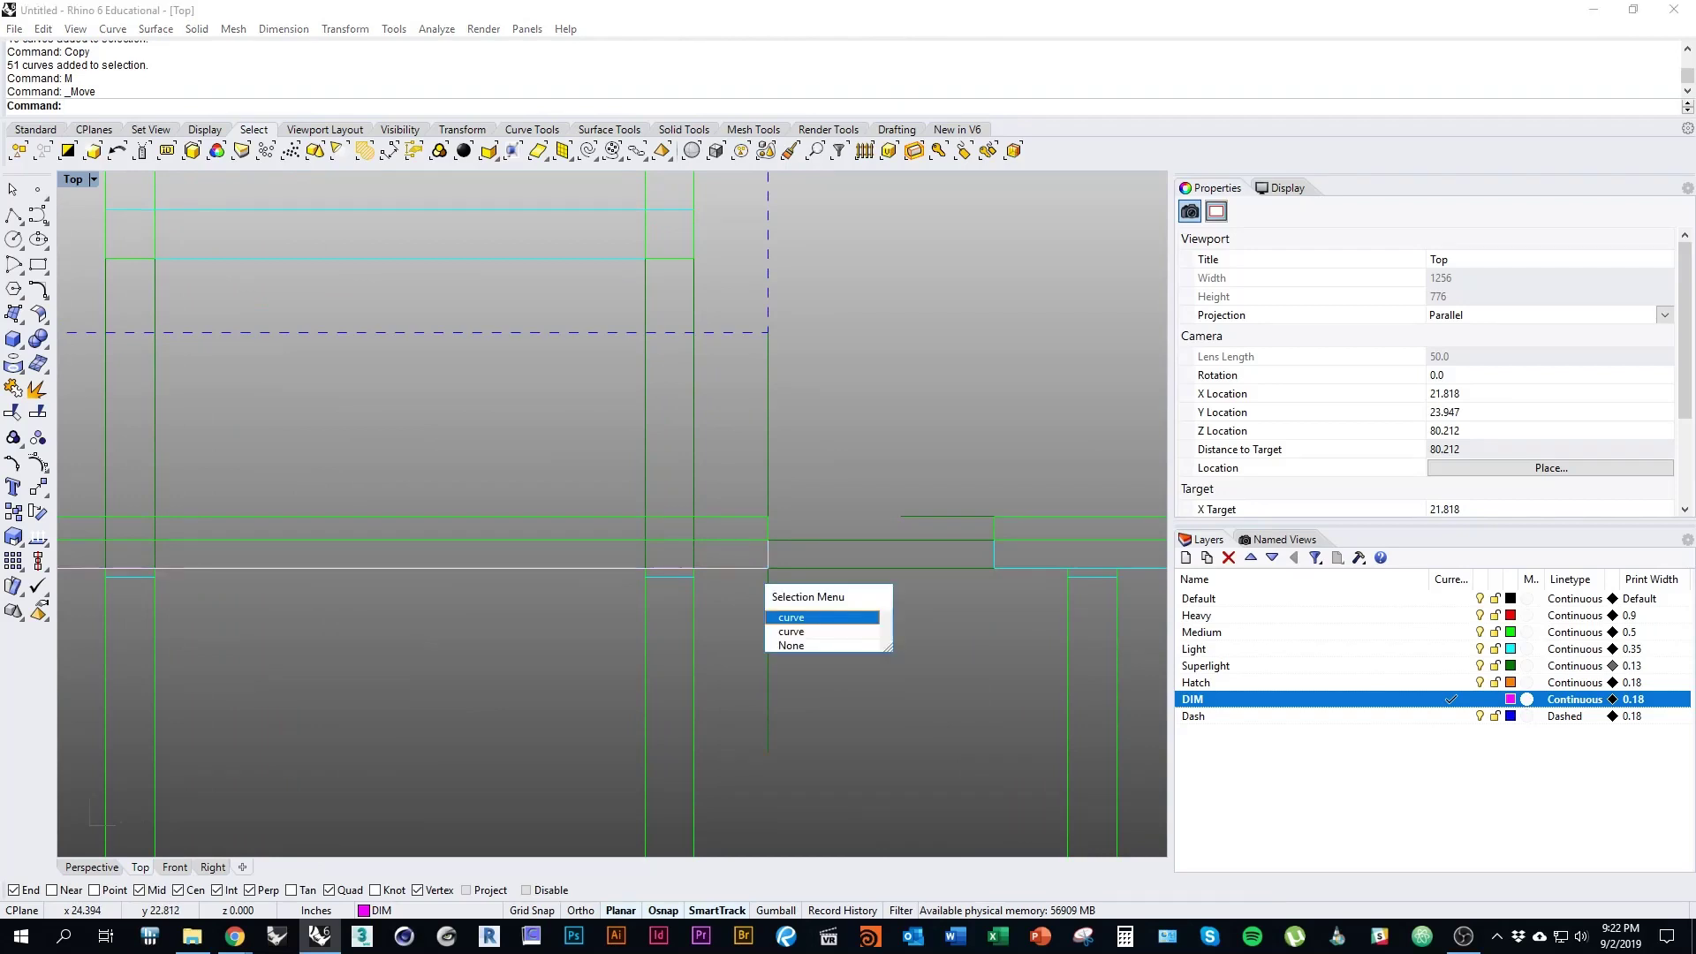
left_click(799, 617)
type("D")
key("Return")
left_click(422, 540)
type("D")
key("Return")
scroll(675, 505, "down", 6)
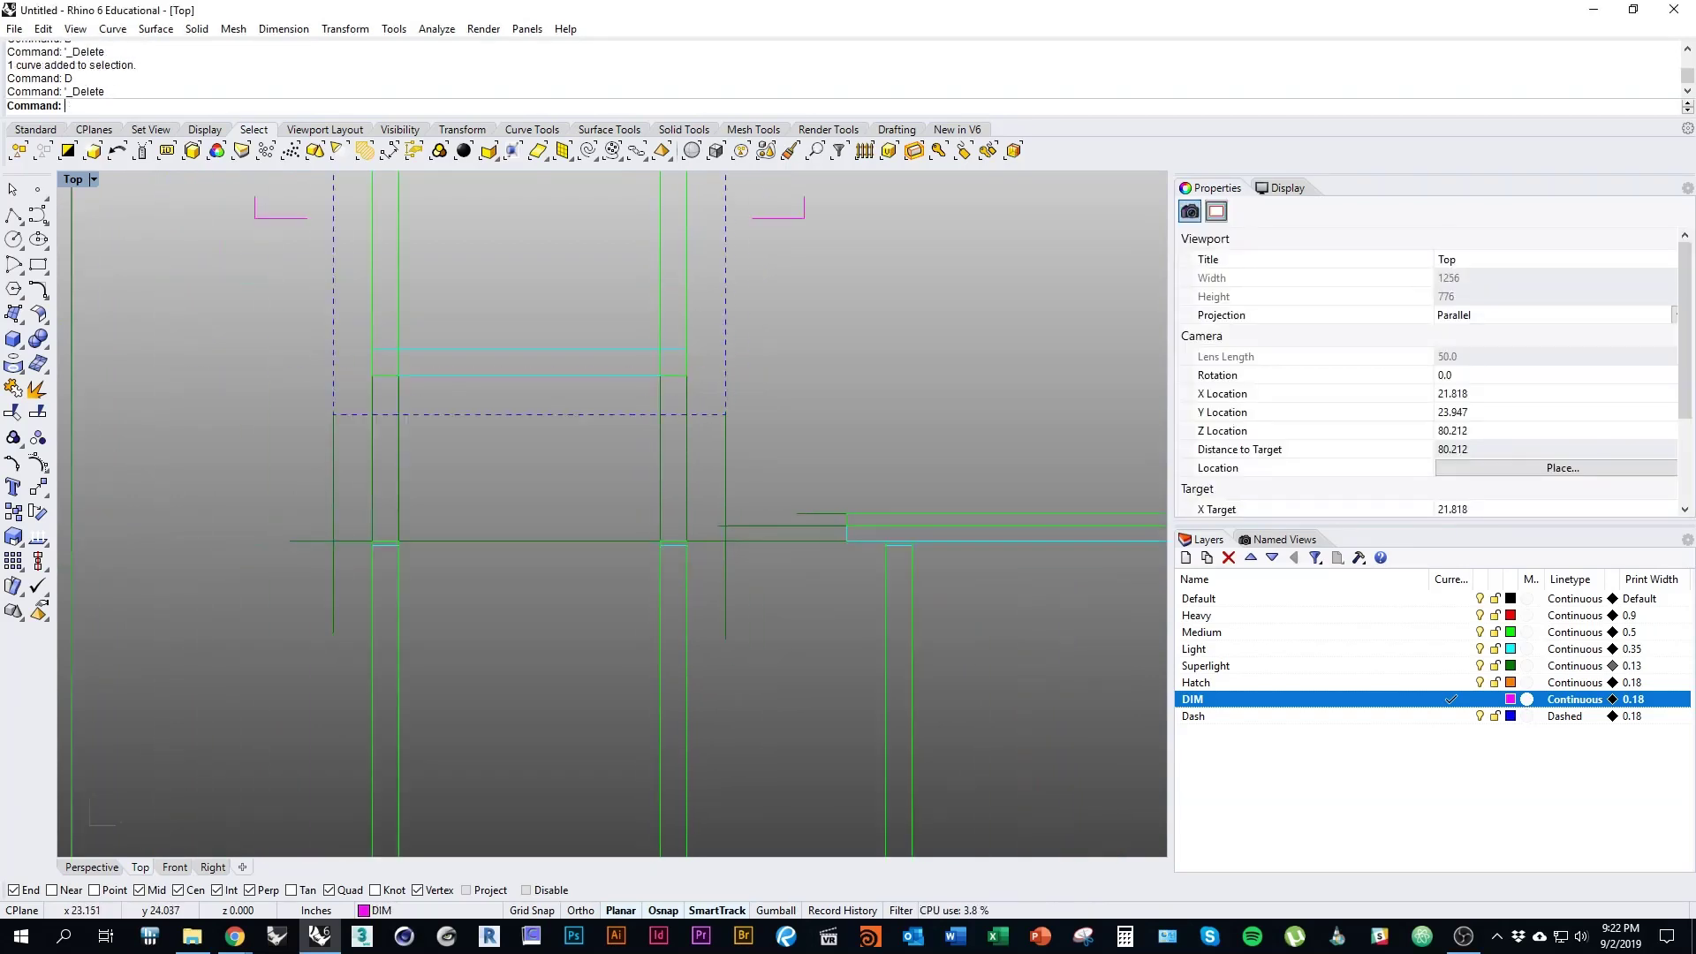
Step: Delete the two short Light-layer lines just below the leg tops in the leftmost elevation
right_click_drag(639, 572, 692, 514)
scroll(564, 479, "down", 2)
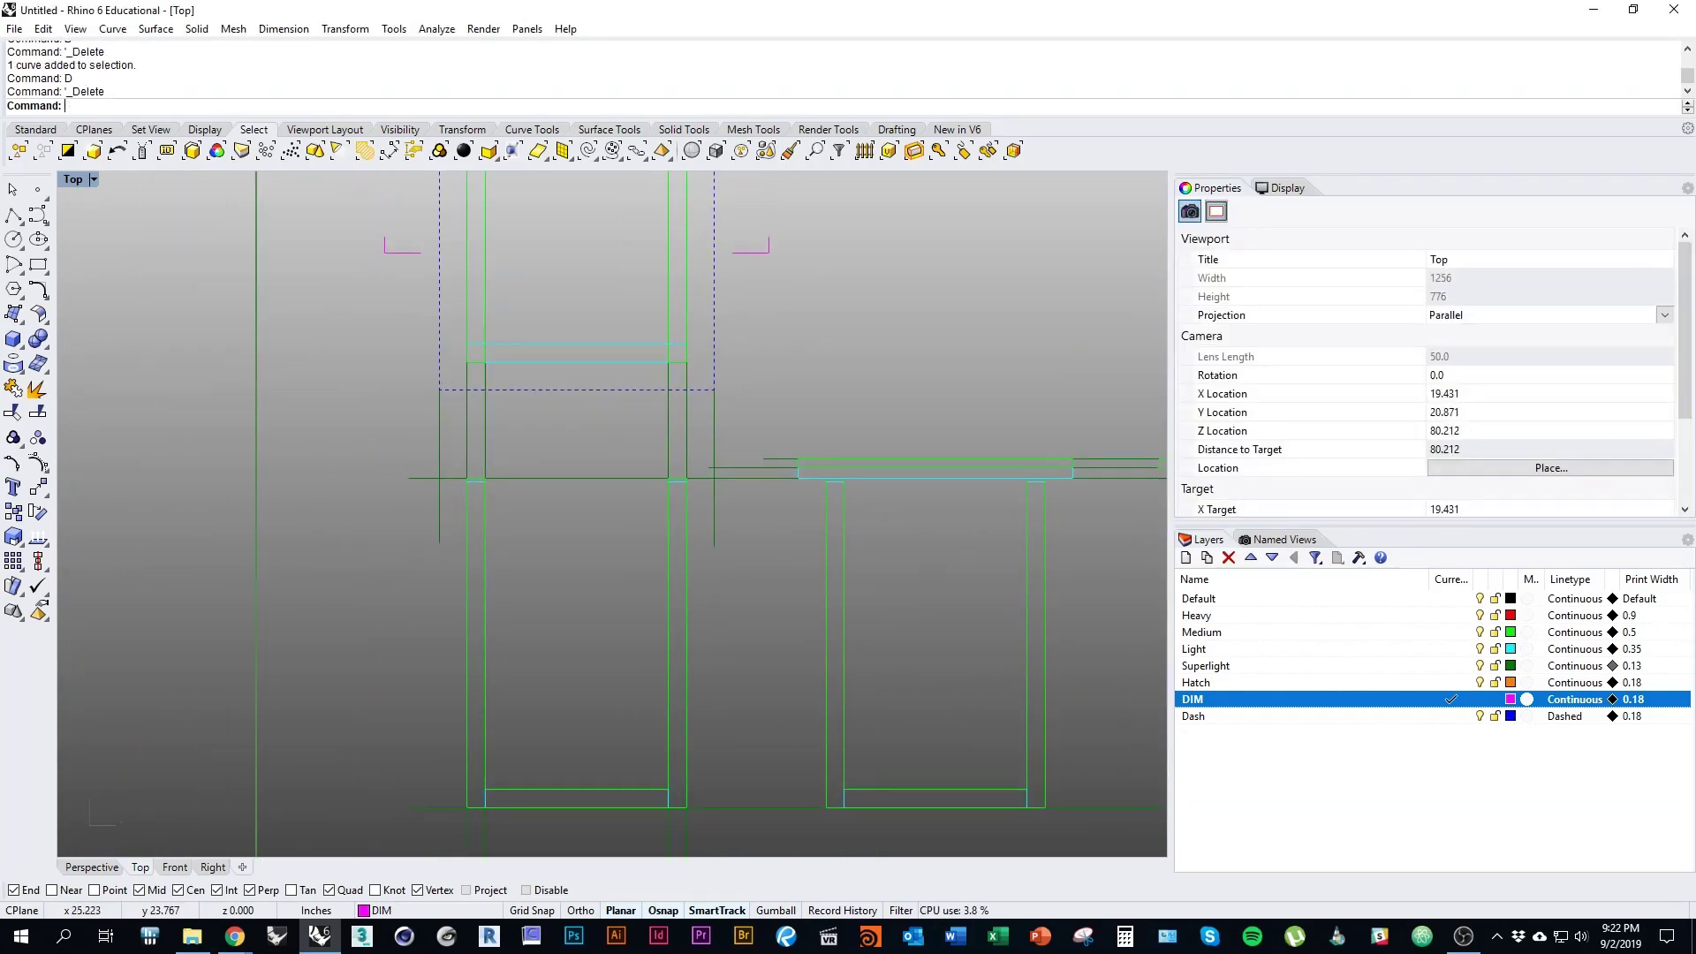
scroll(707, 477, "up", 3)
left_click(638, 488)
type("D")
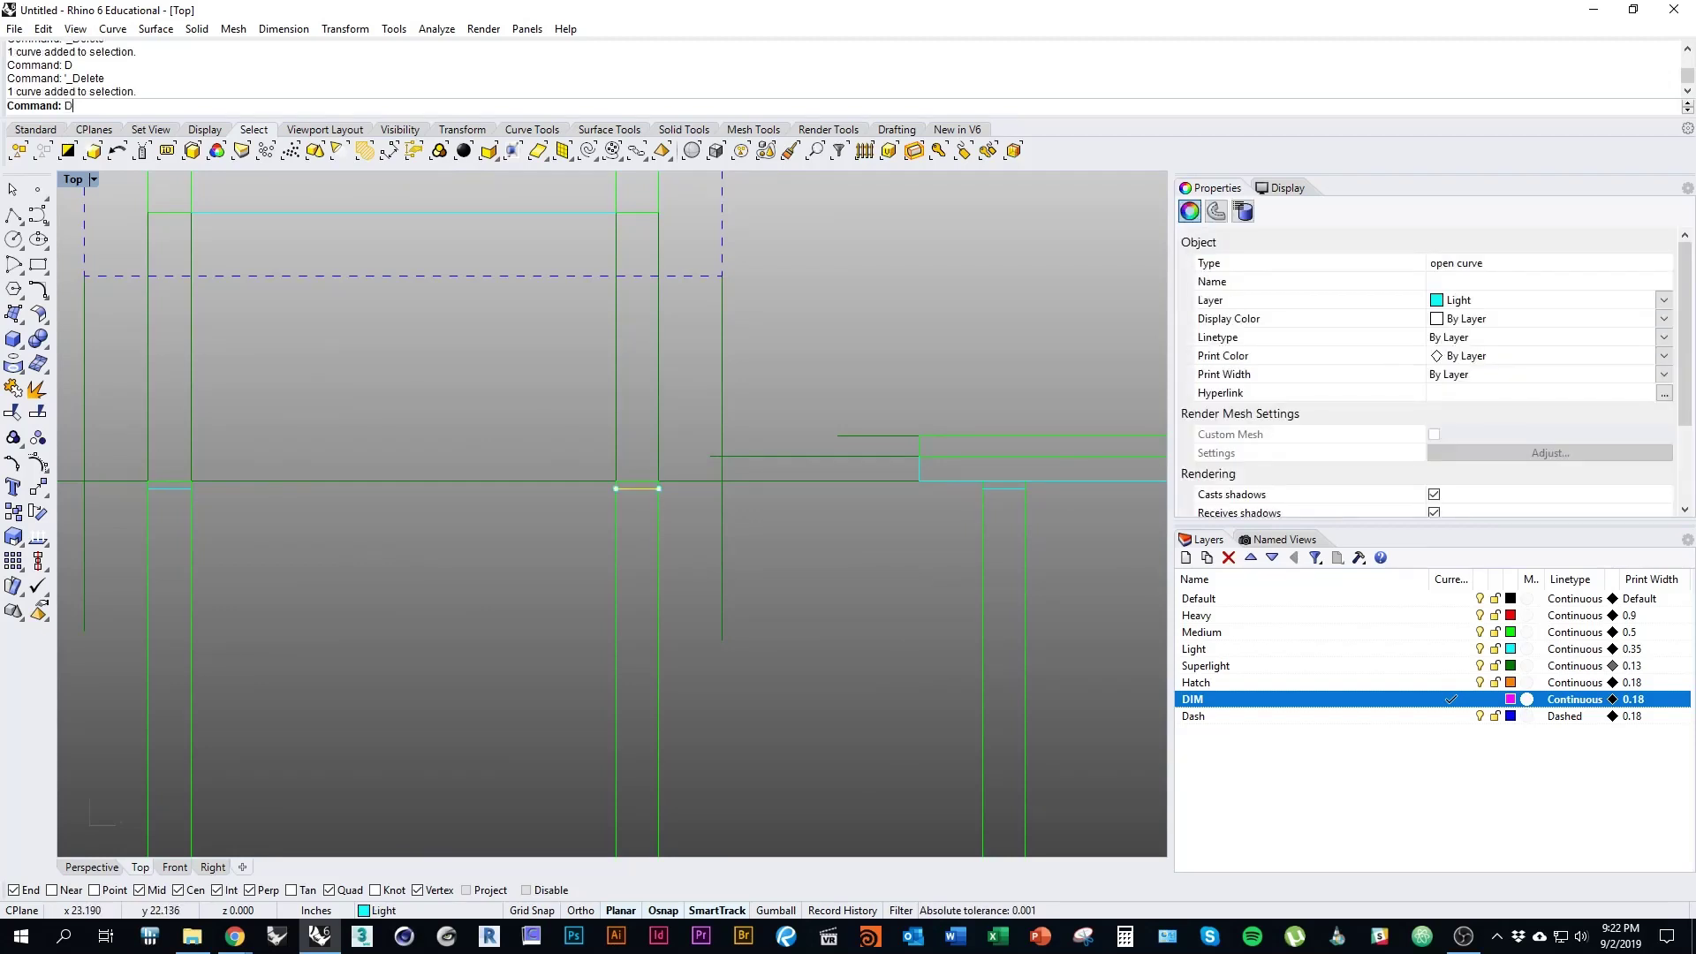
key("Return")
right_click_drag(626, 504, 858, 525)
left_click(408, 509)
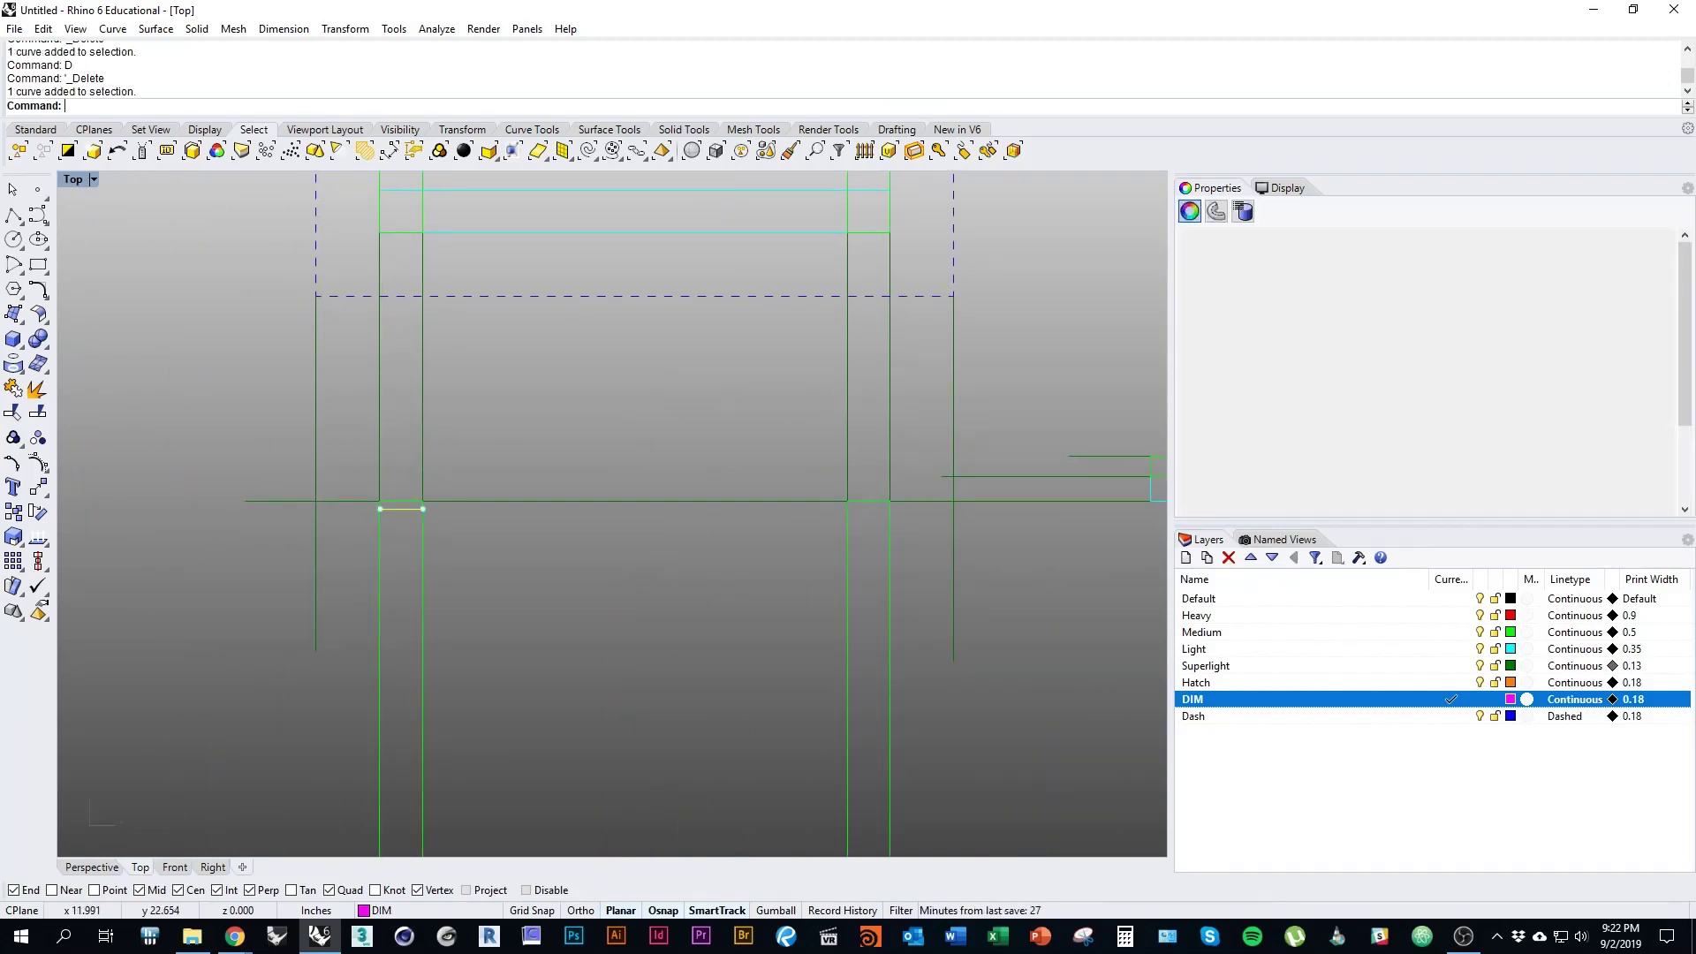
type("D")
key("Return")
scroll(406, 496, "down", 3)
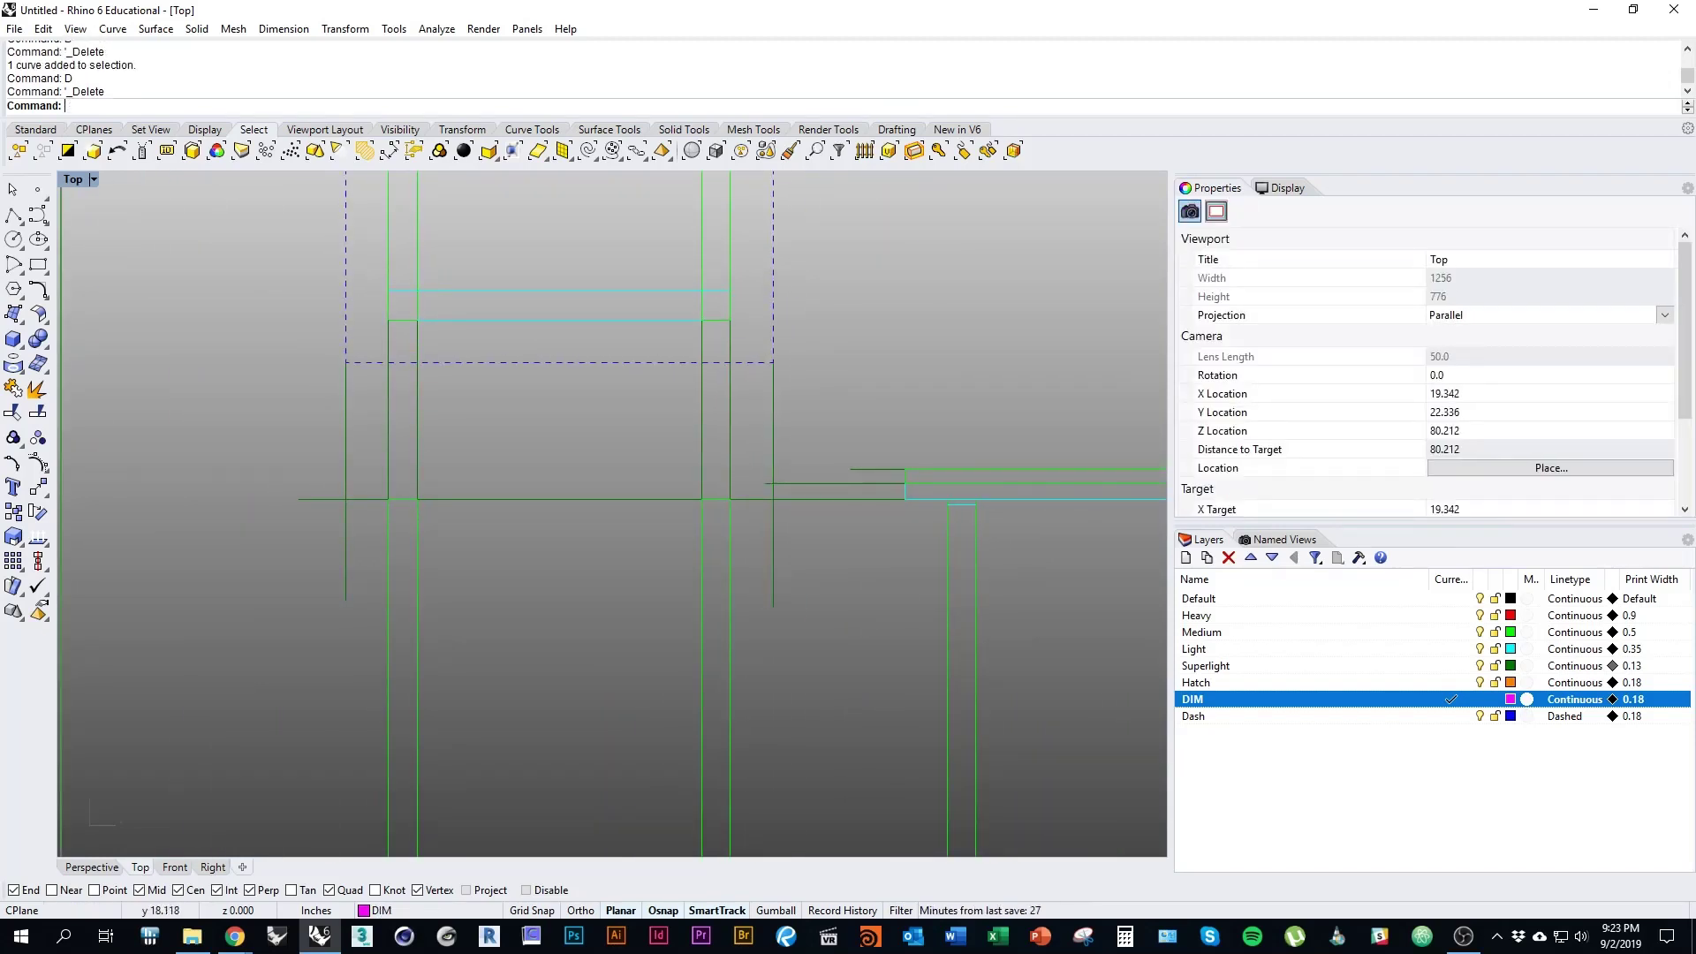
scroll(536, 532, "down", 2)
Step: Offset the top edge of the leftmost elevation's right leg 1 inch downward
left_click(659, 512)
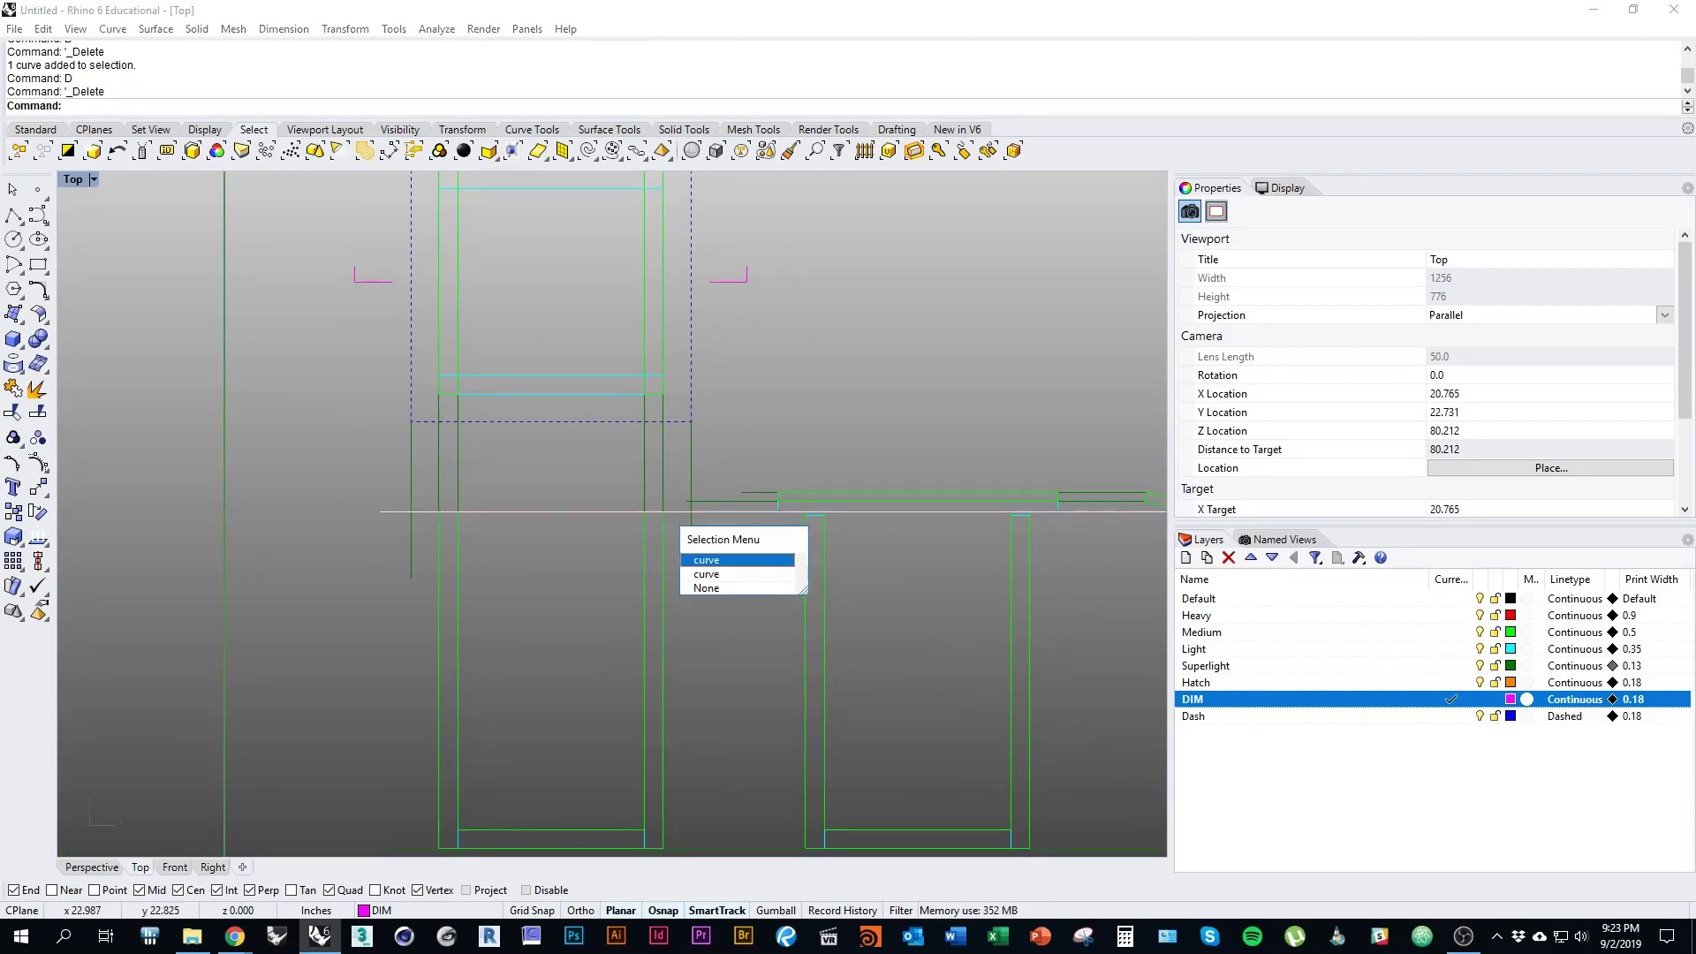
left_click(706, 576)
scroll(481, 547, "up", 4)
right_click_drag(482, 547, 272, 561)
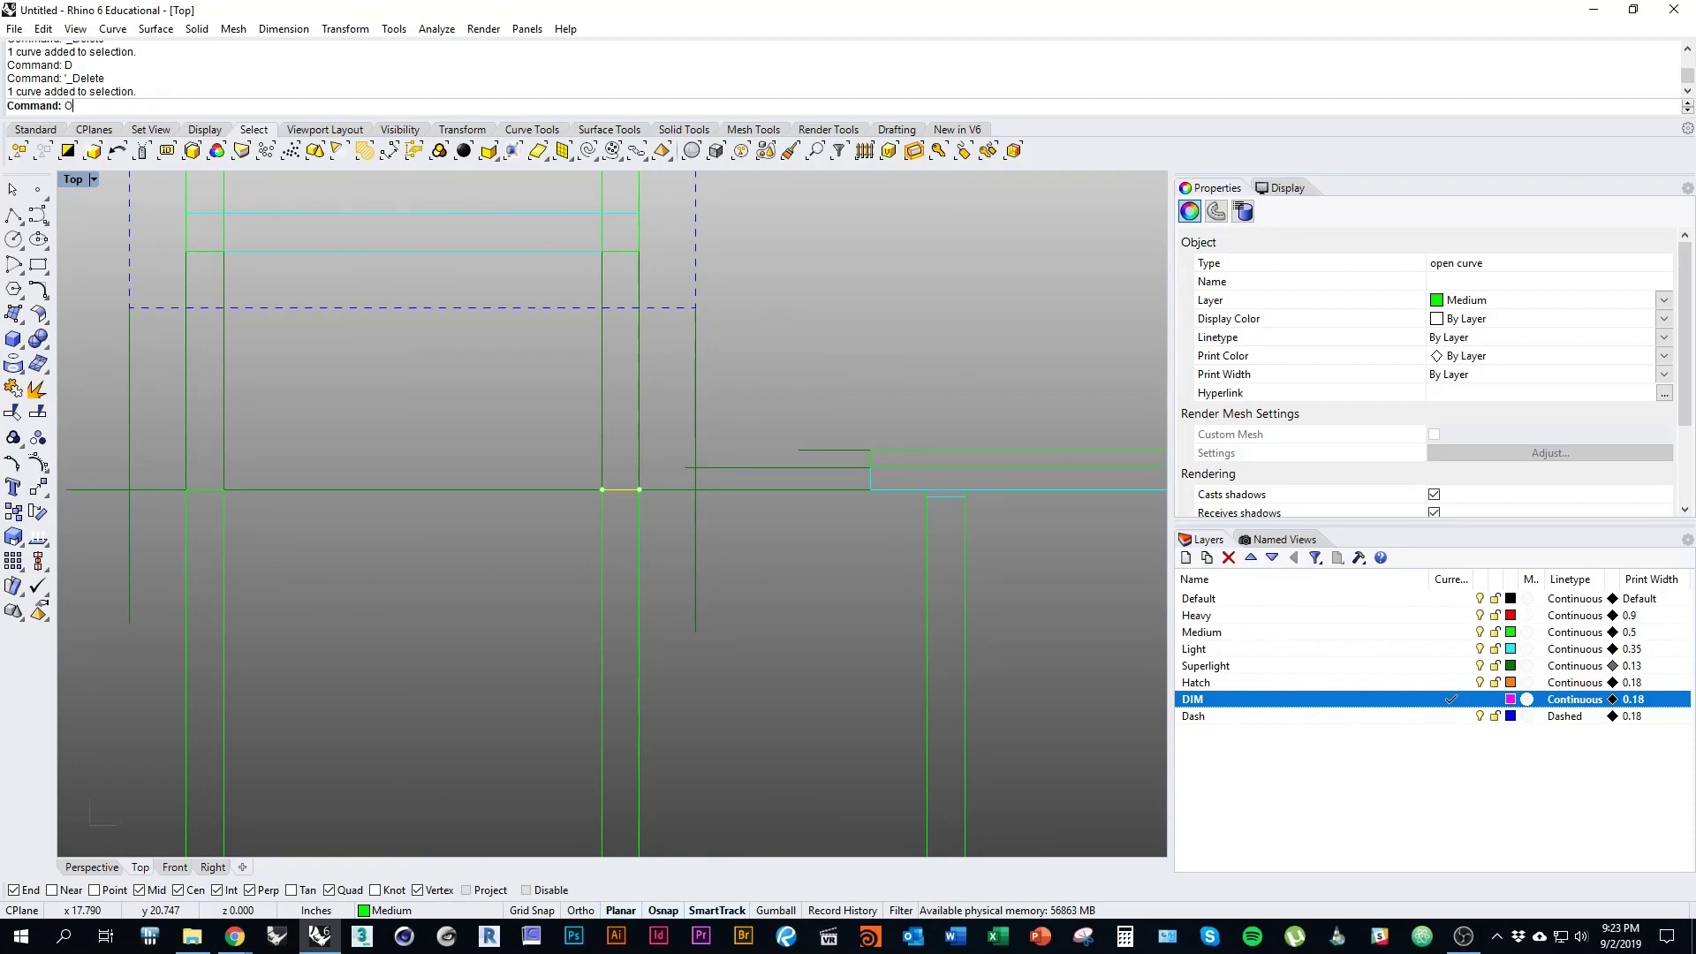
type("ffset")
key("Return")
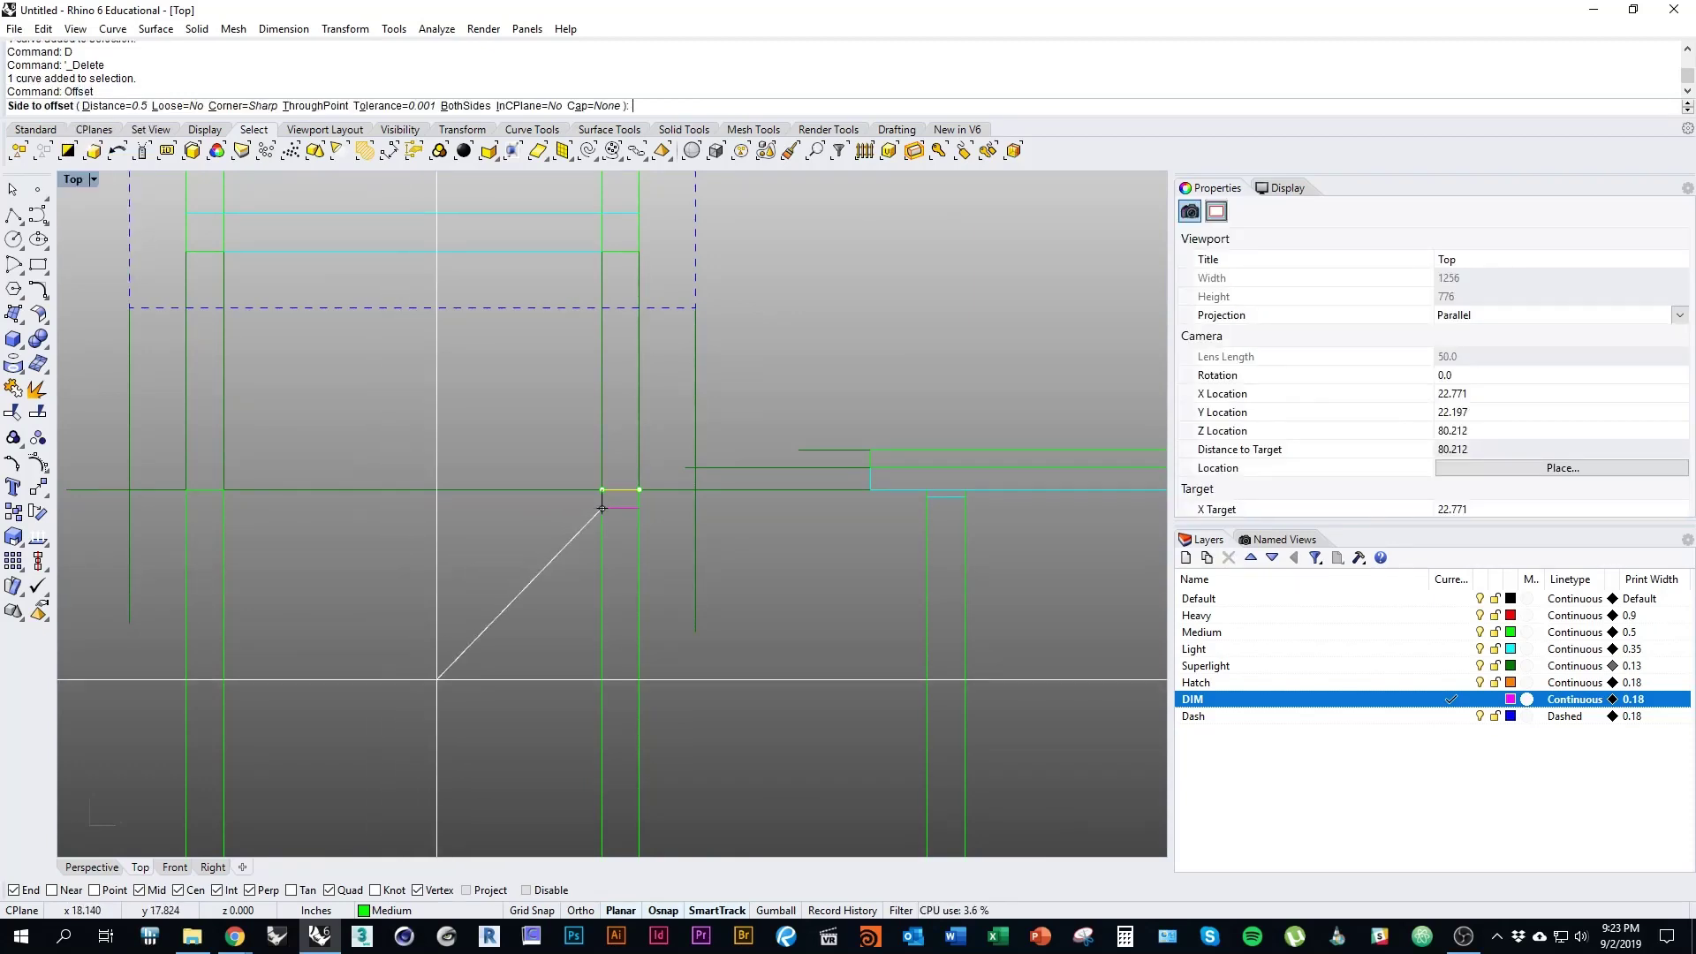
type("1")
key("Return")
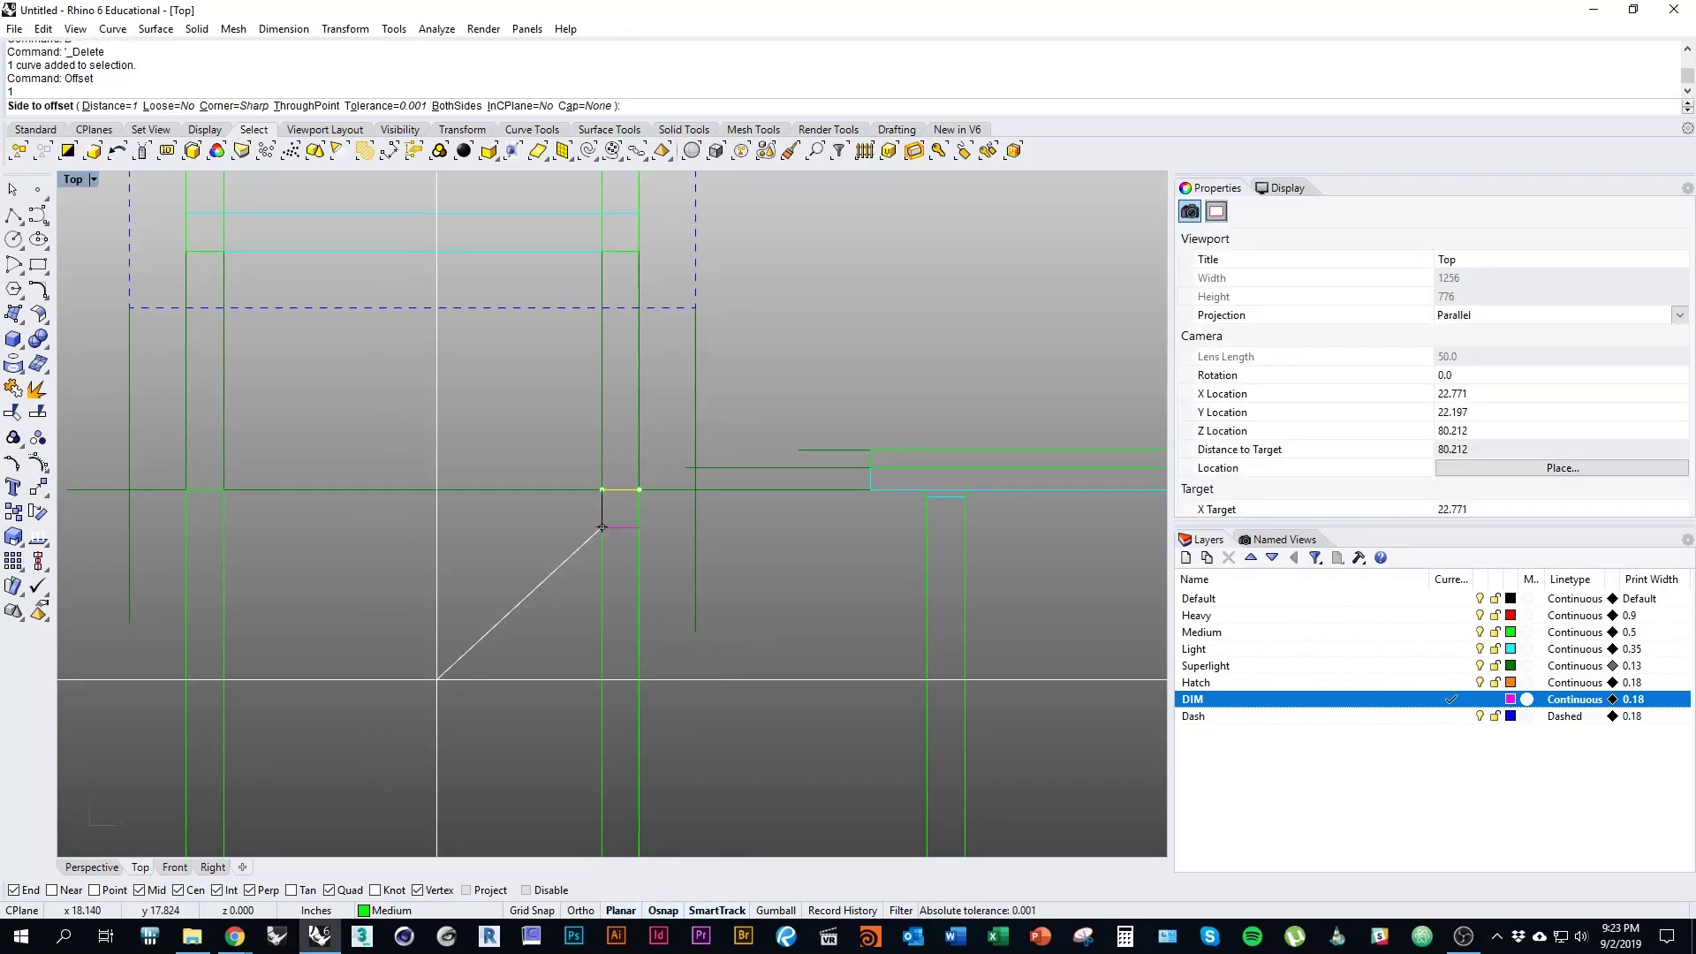
left_click(437, 679)
mouse_move(534, 450)
left_mouse_down()
mouse_move(691, 494)
mouse_move(713, 574)
left_mouse_up()
key("Escape")
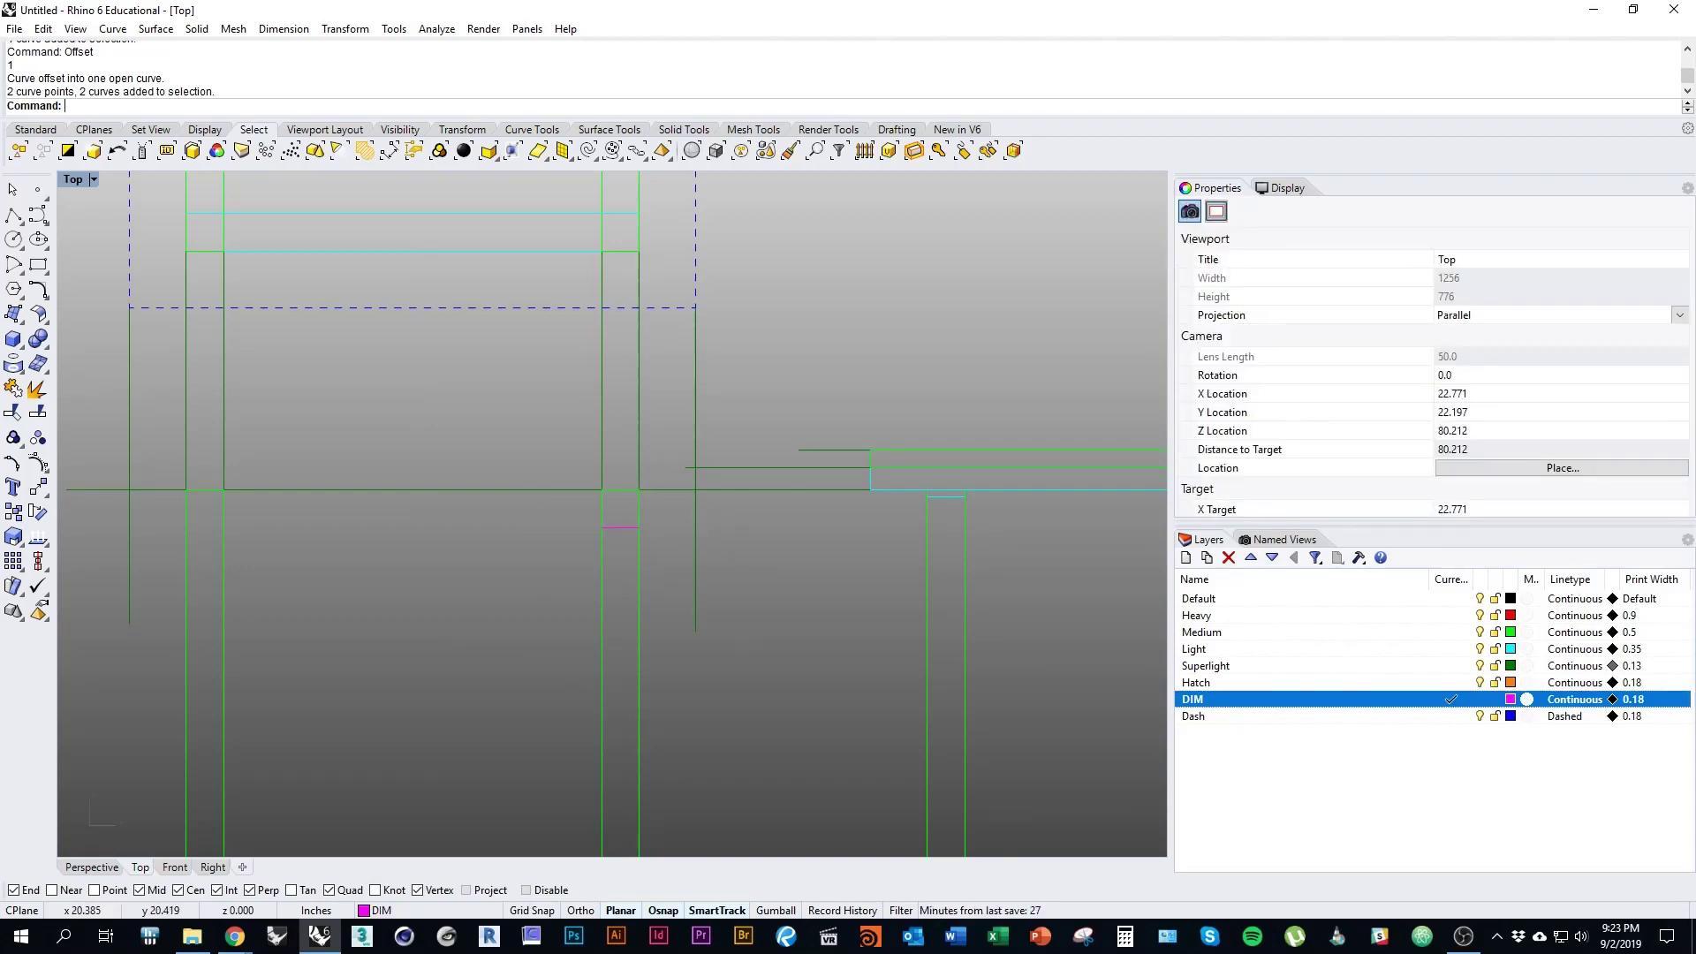
Step: Put the right leg's top edge and its offset copy on the Heavy layer, and make Heavy current
left_click_drag(566, 462, 688, 562)
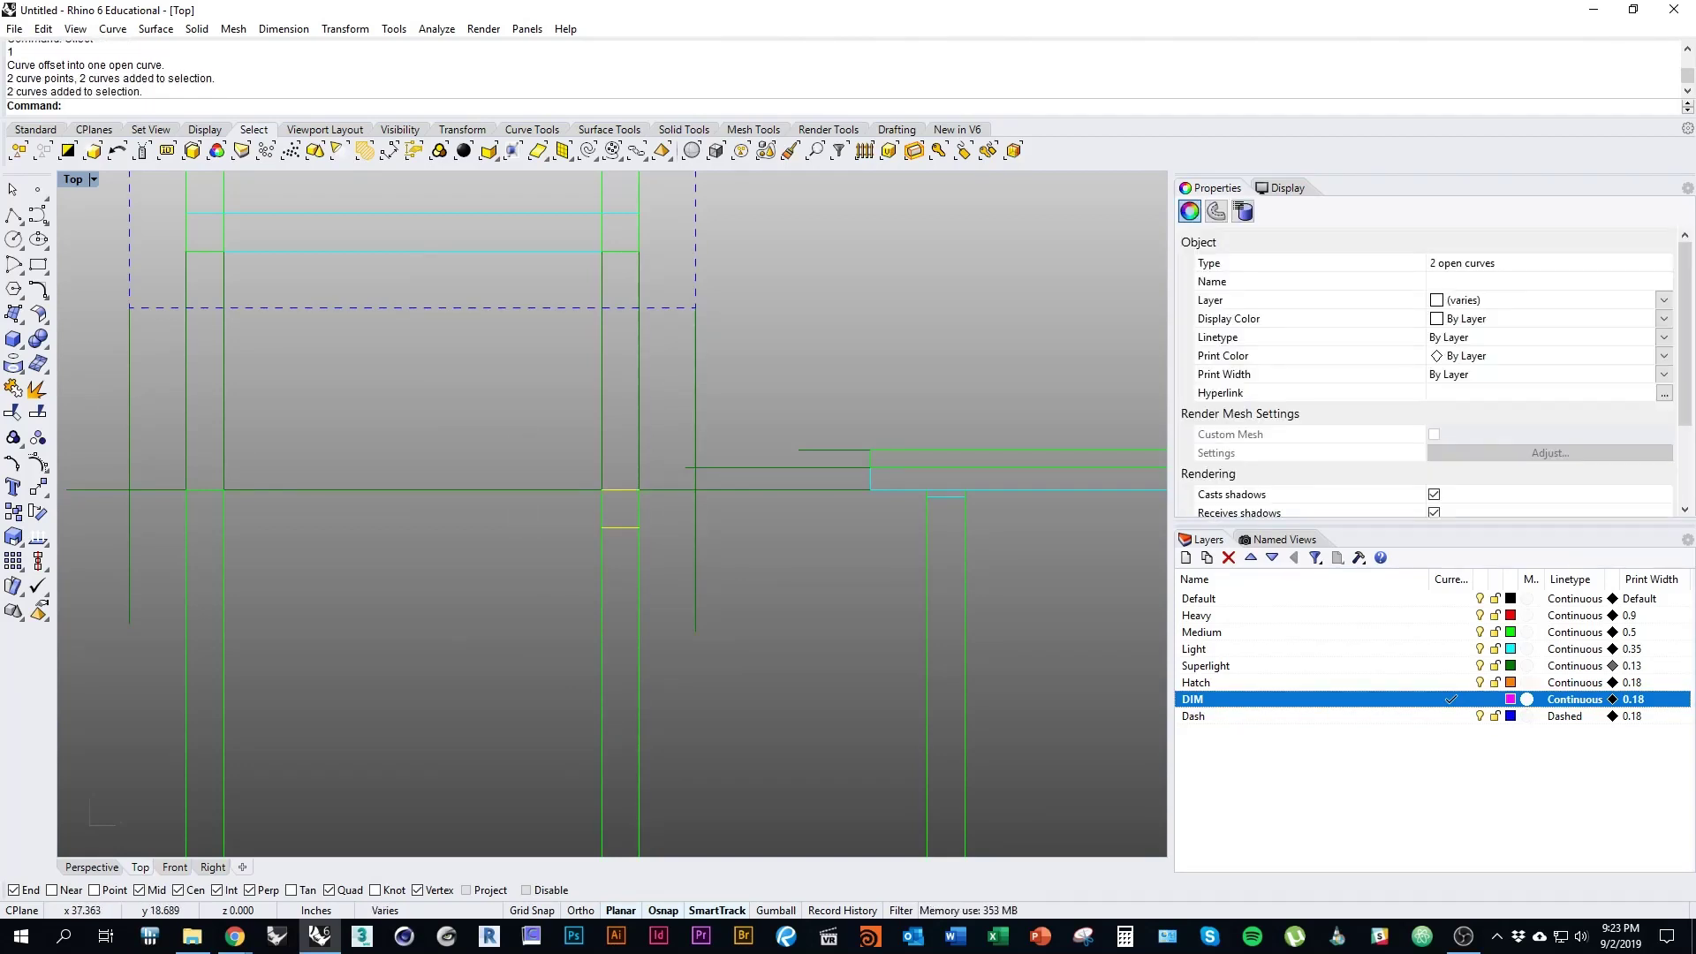
right_click(1307, 615)
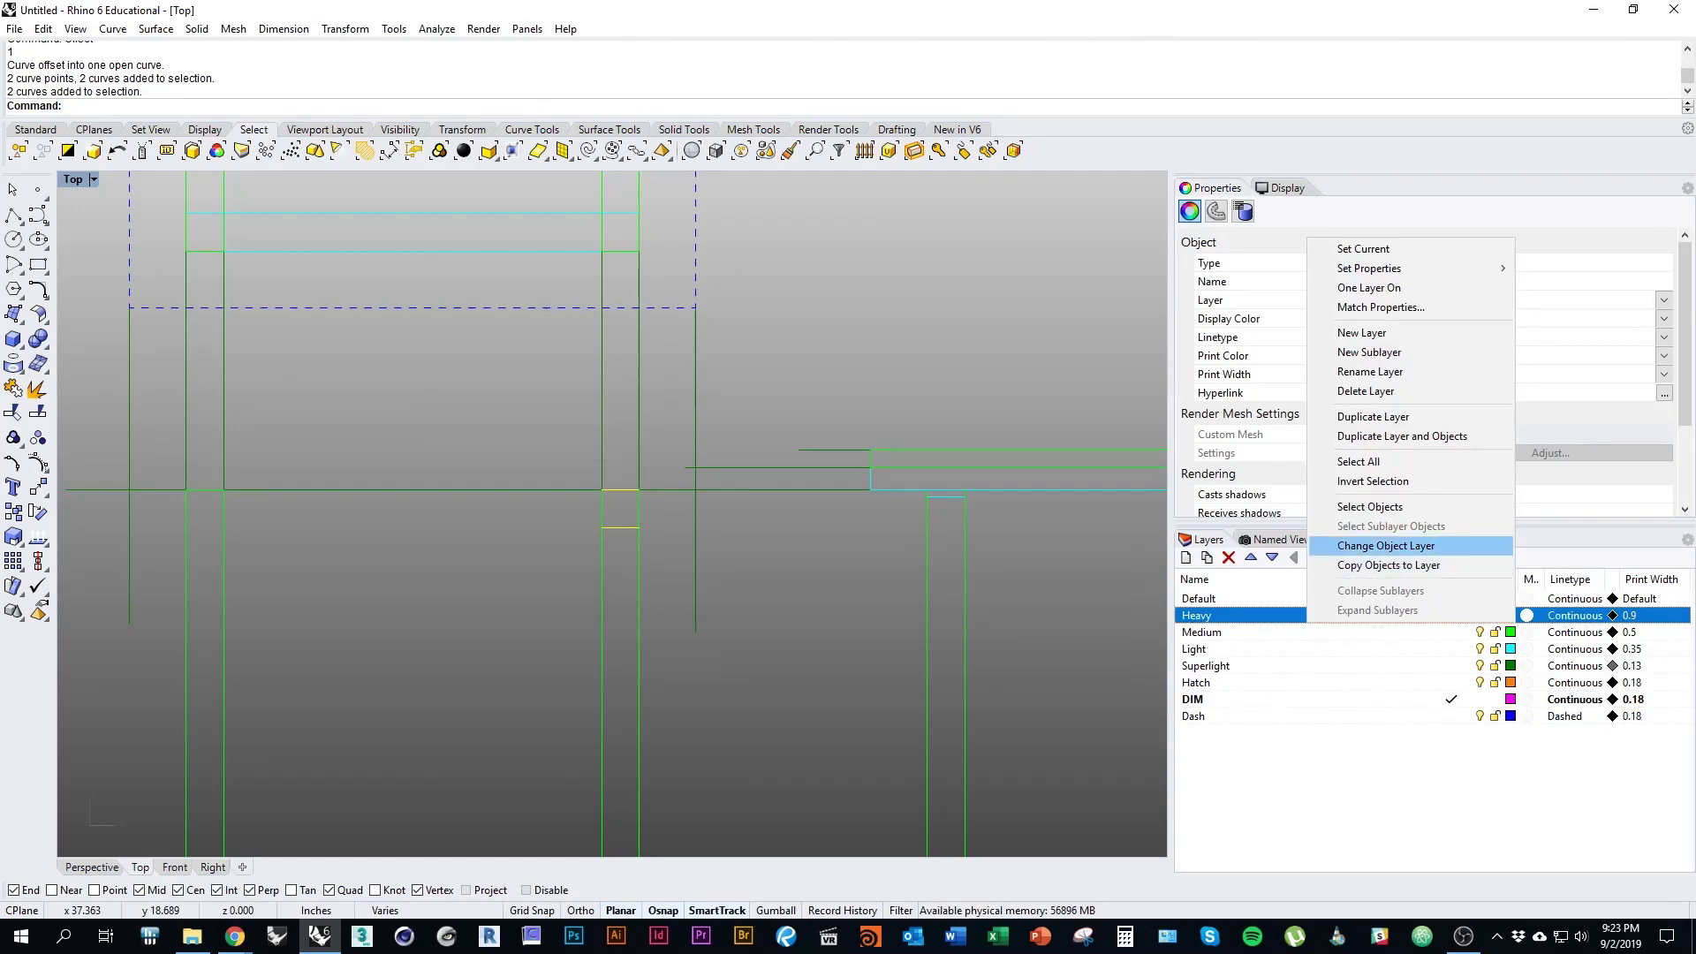
left_click(1385, 546)
left_click(1451, 615)
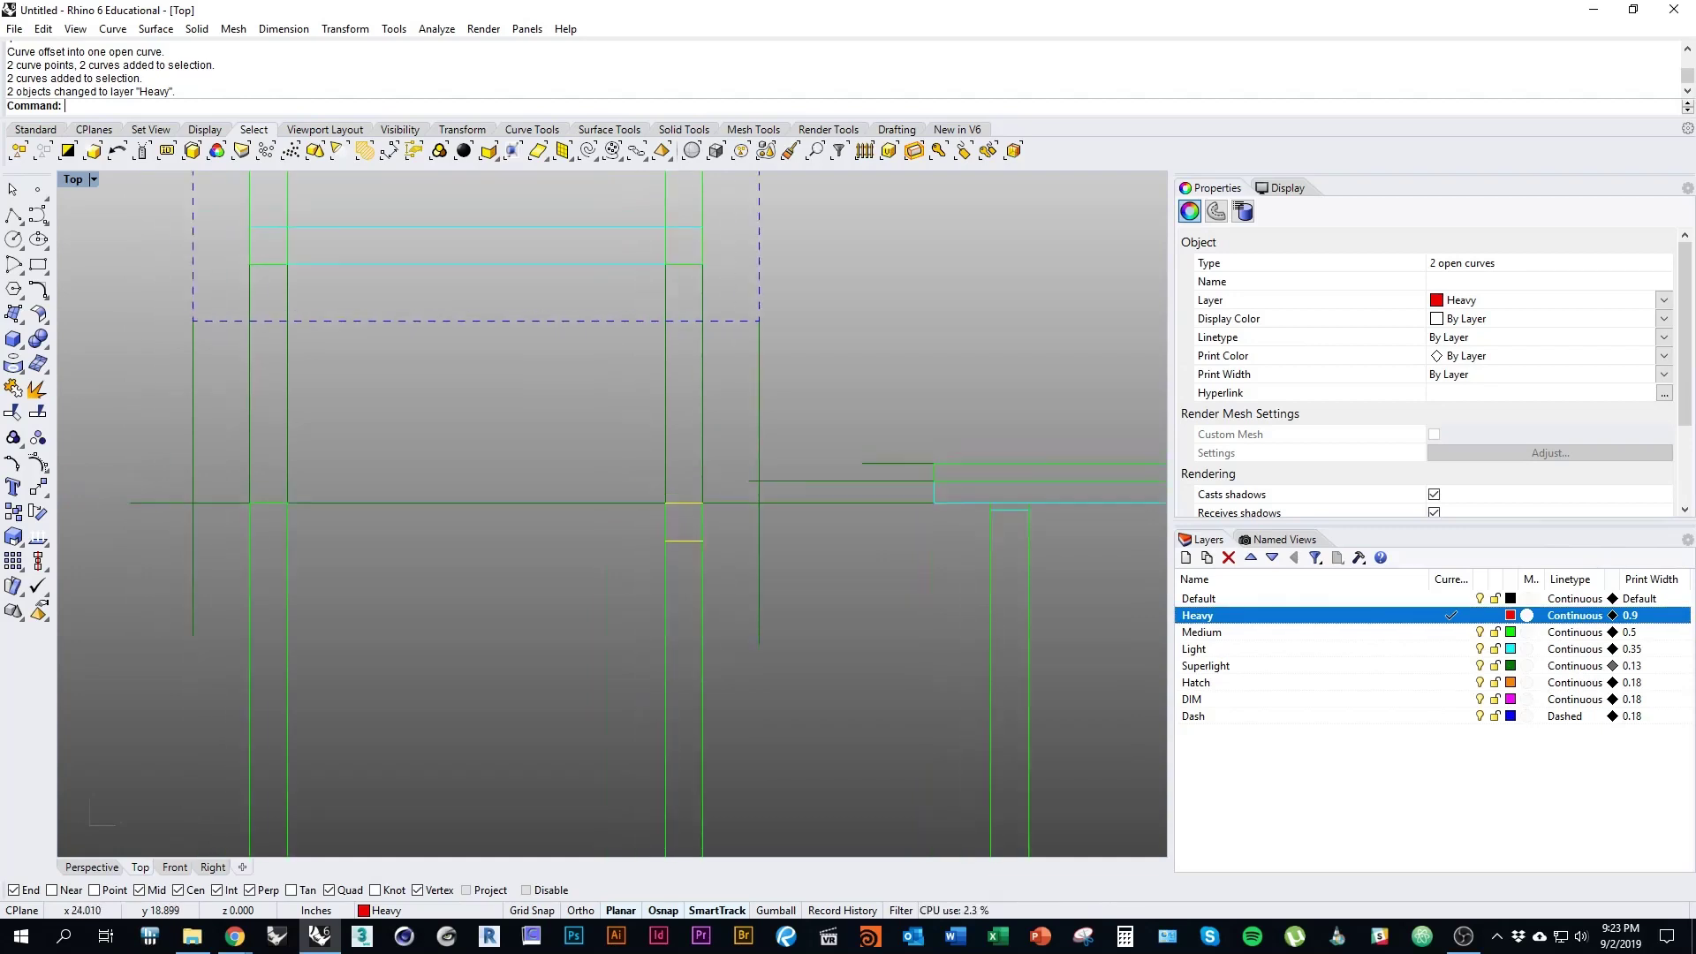
right_click_drag(722, 651, 841, 650)
key("Escape")
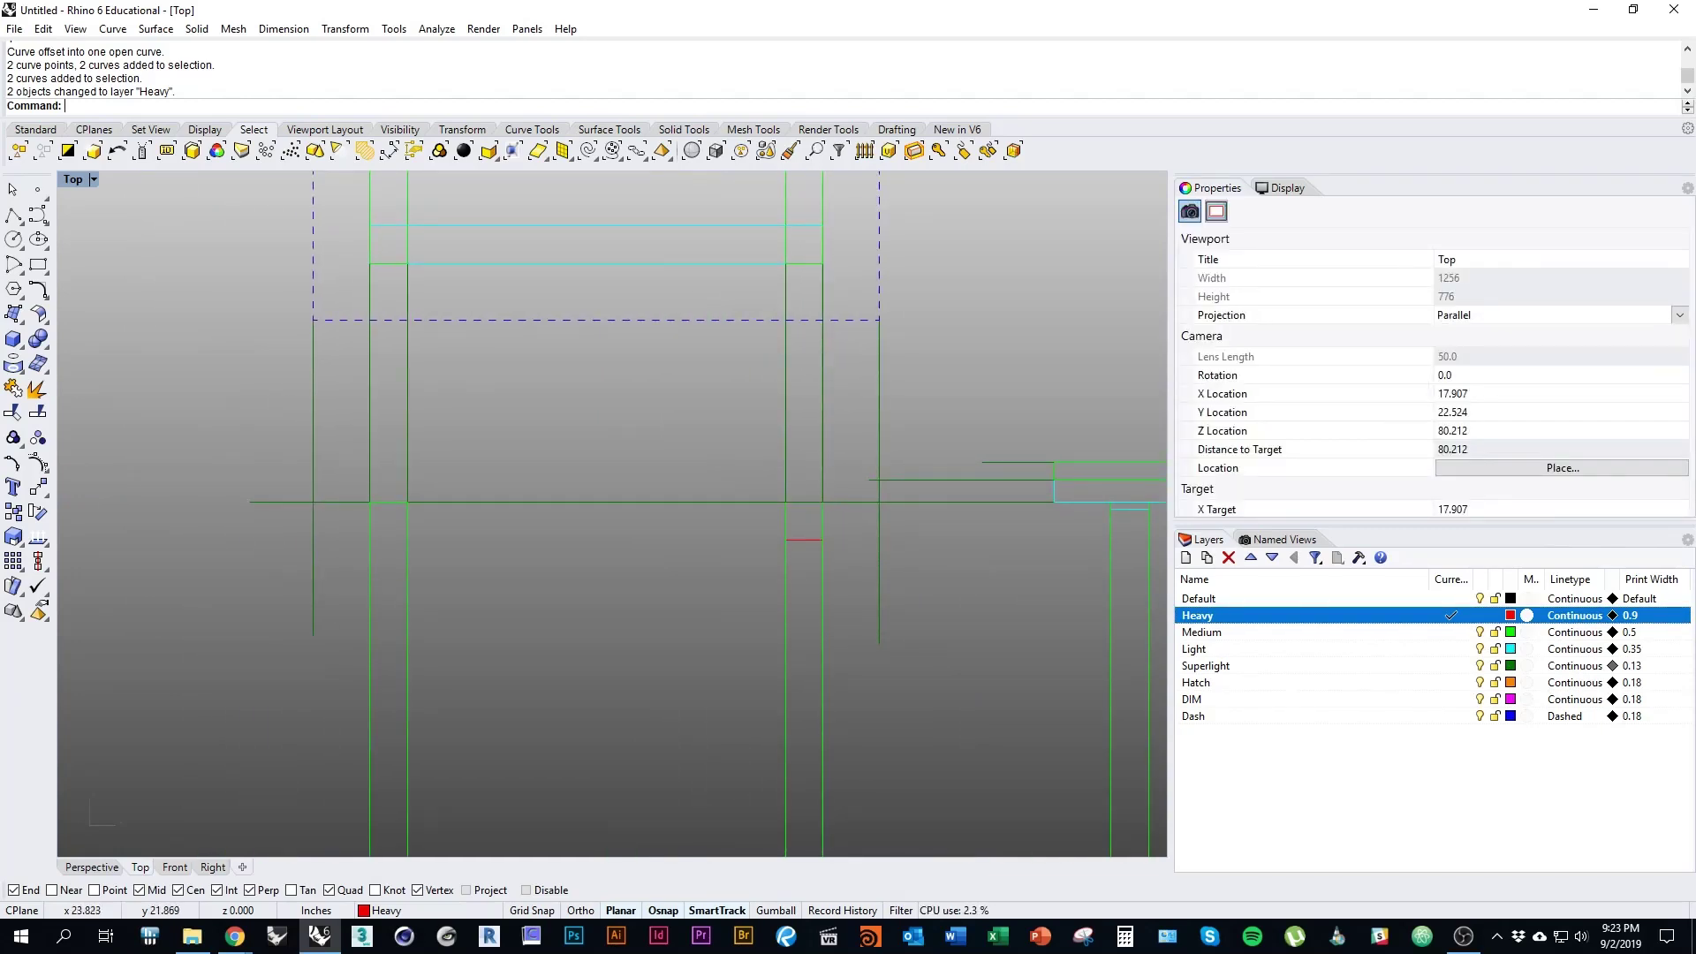
Step: Lock the Superlight layer so the construction lines cannot be selected
scroll(821, 527, "up", 3)
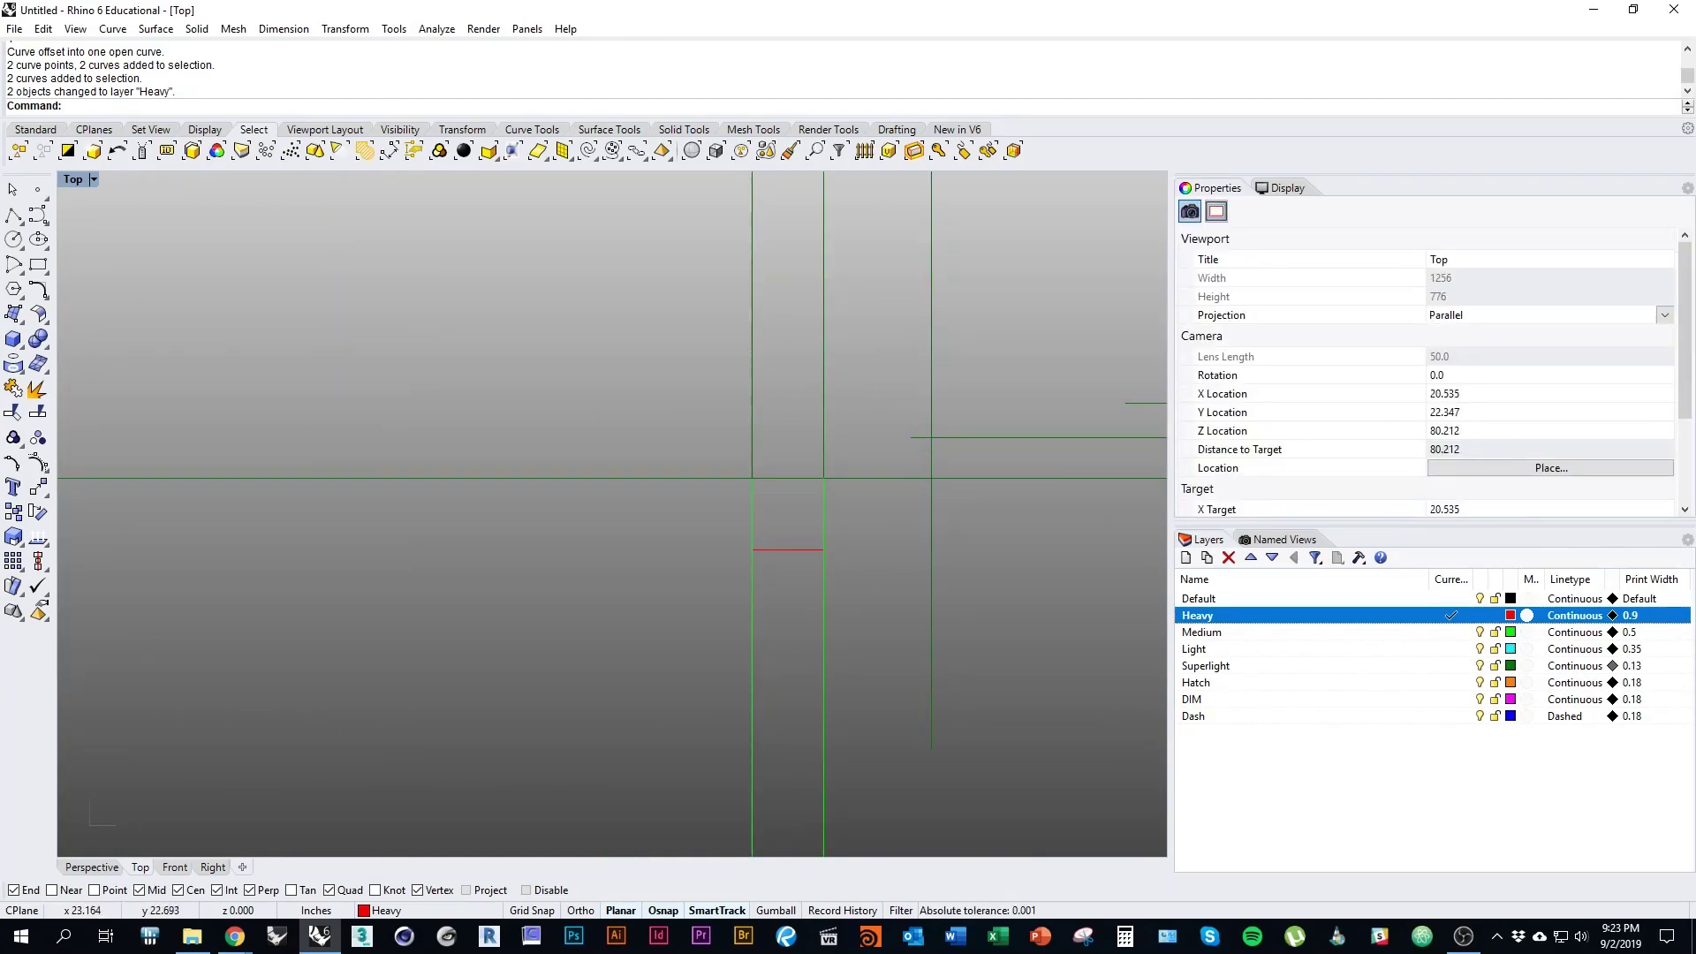
left_click_drag(705, 448, 839, 499)
key("Escape")
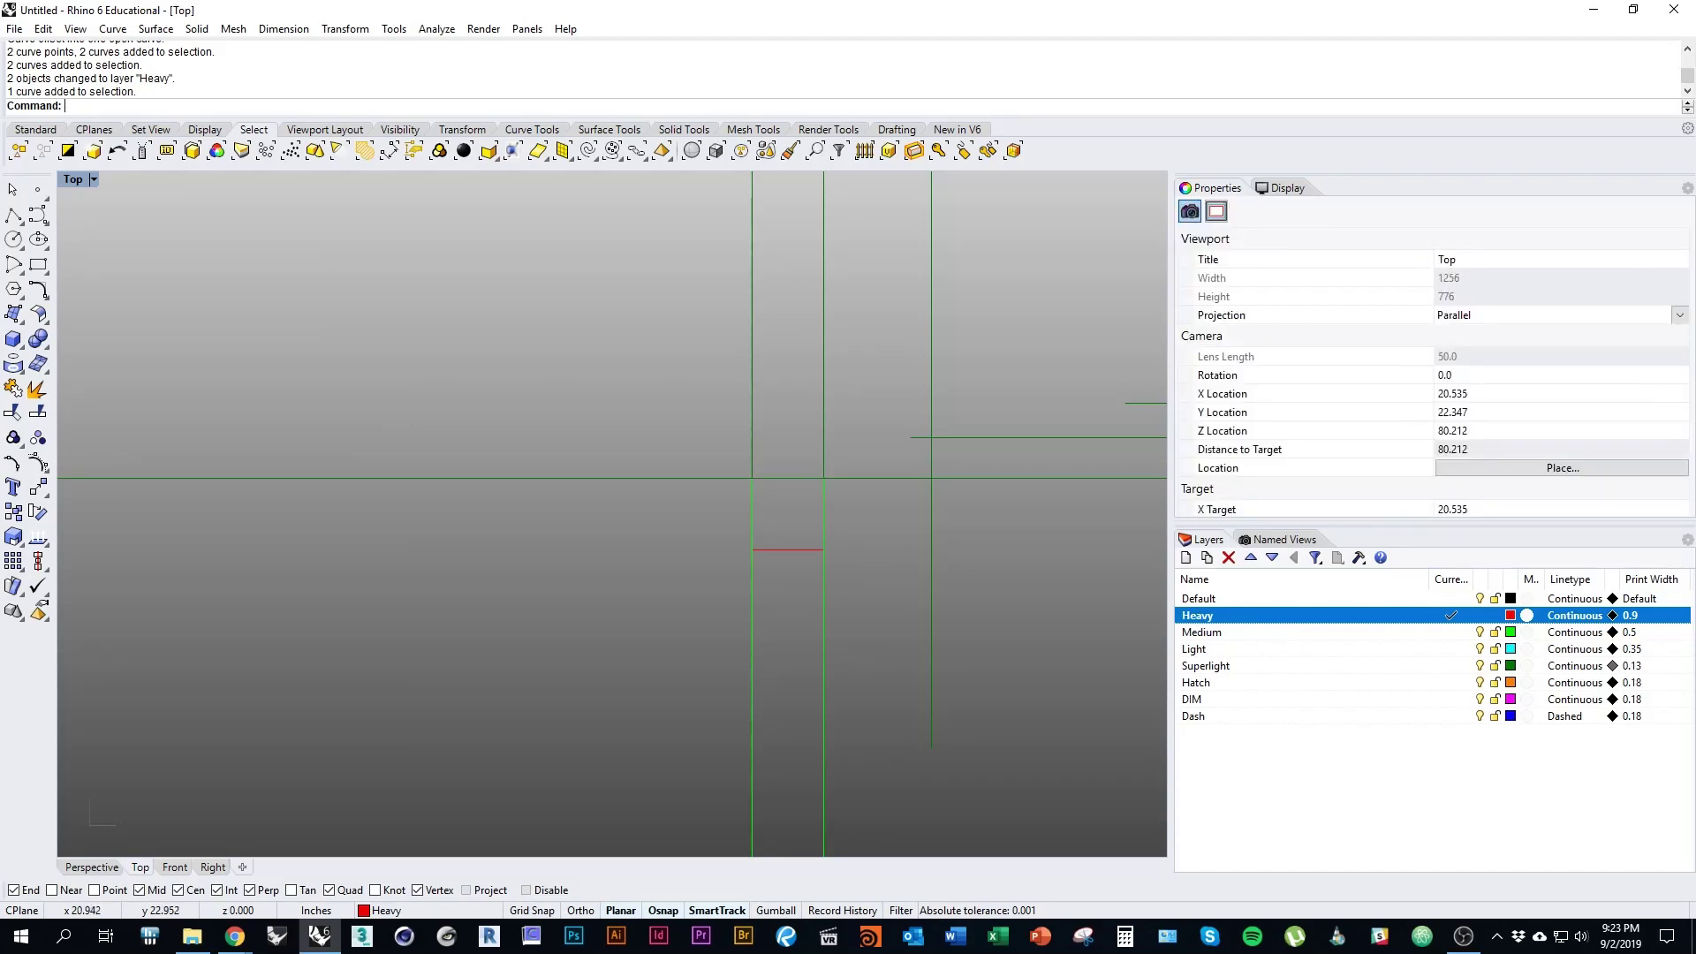
scroll(743, 492, "down", 2)
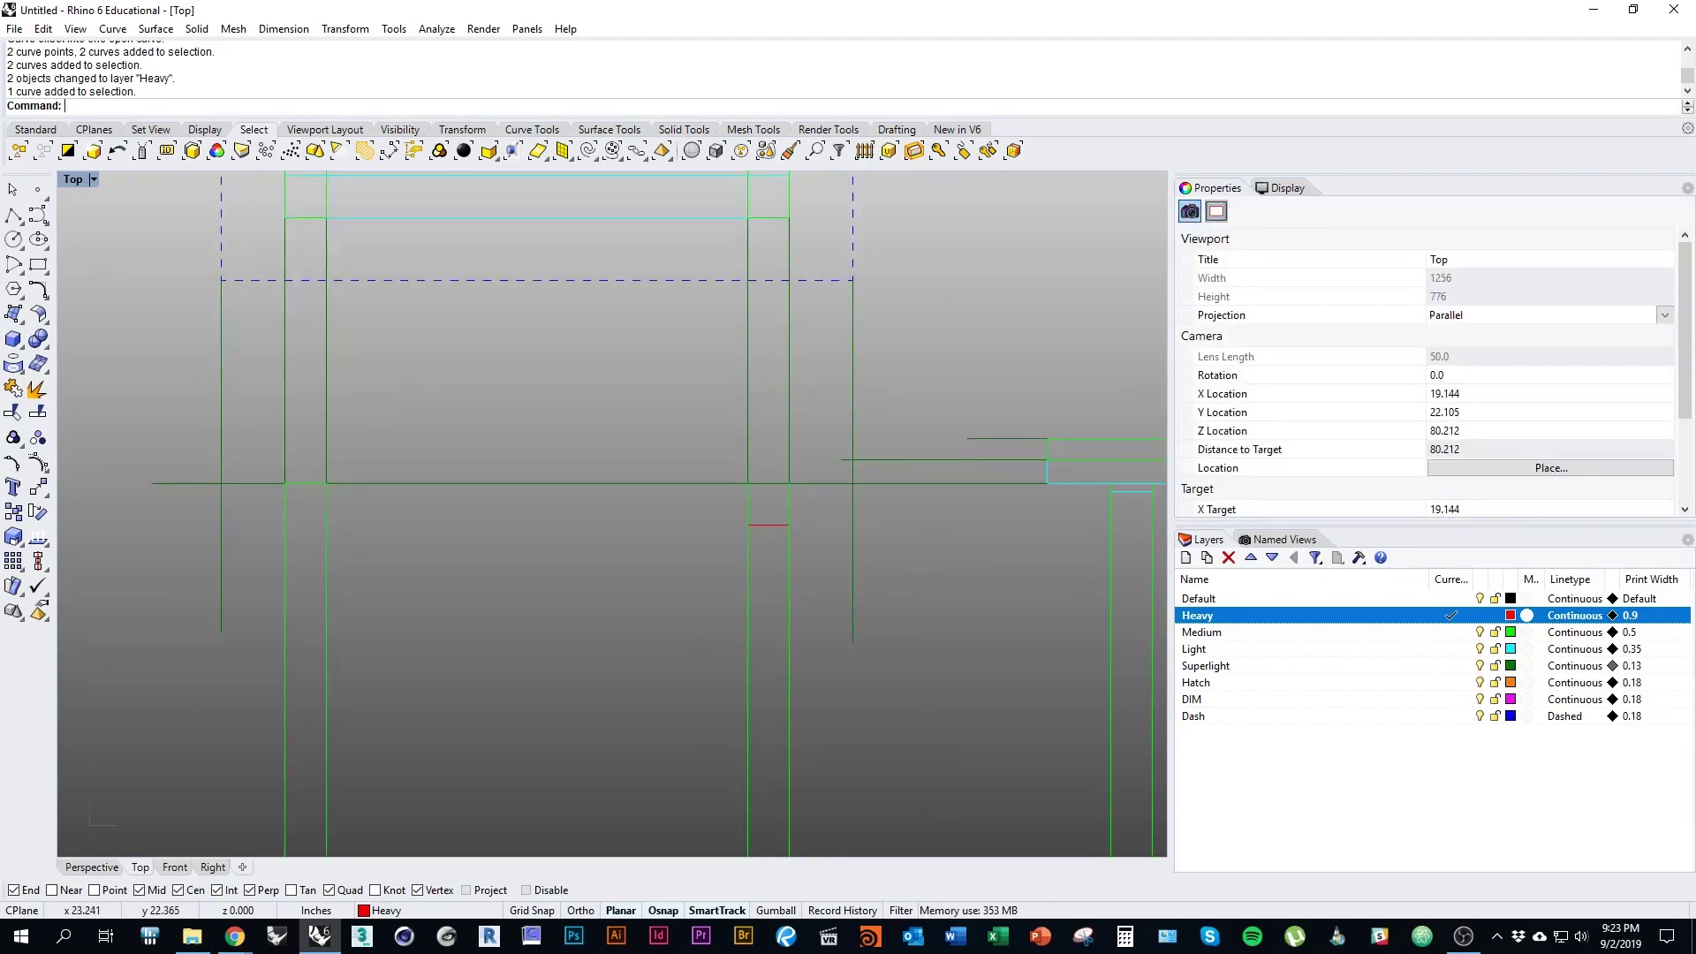
scroll(778, 504, "up", 2)
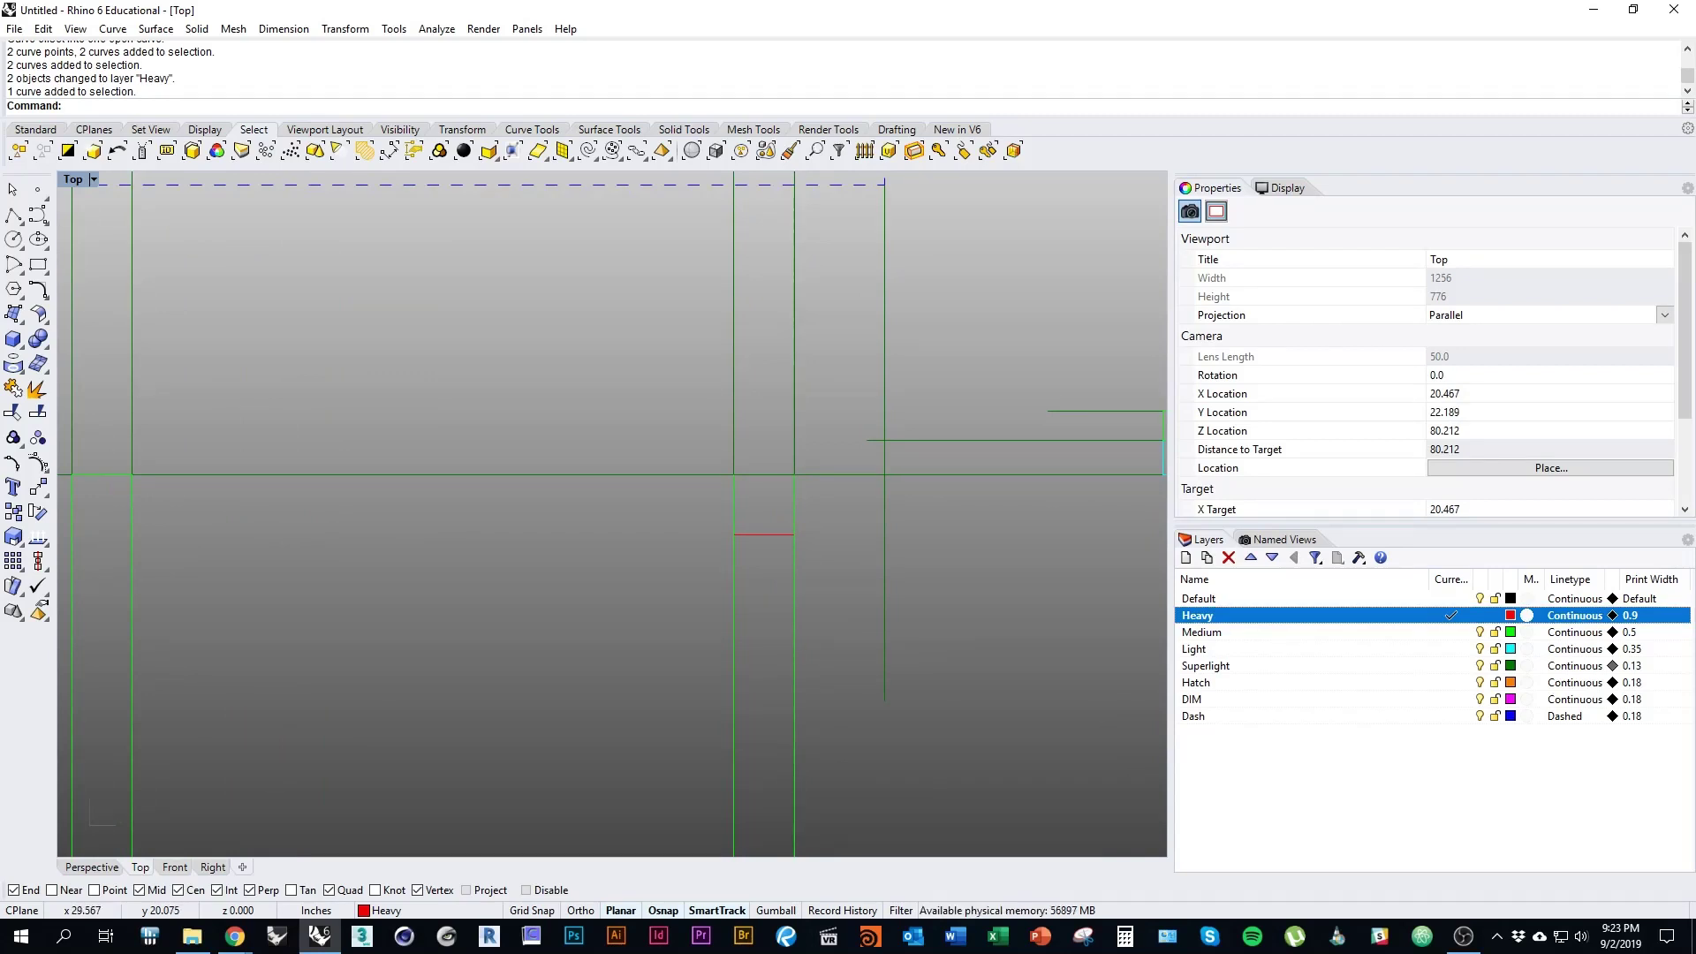
left_click(1493, 665)
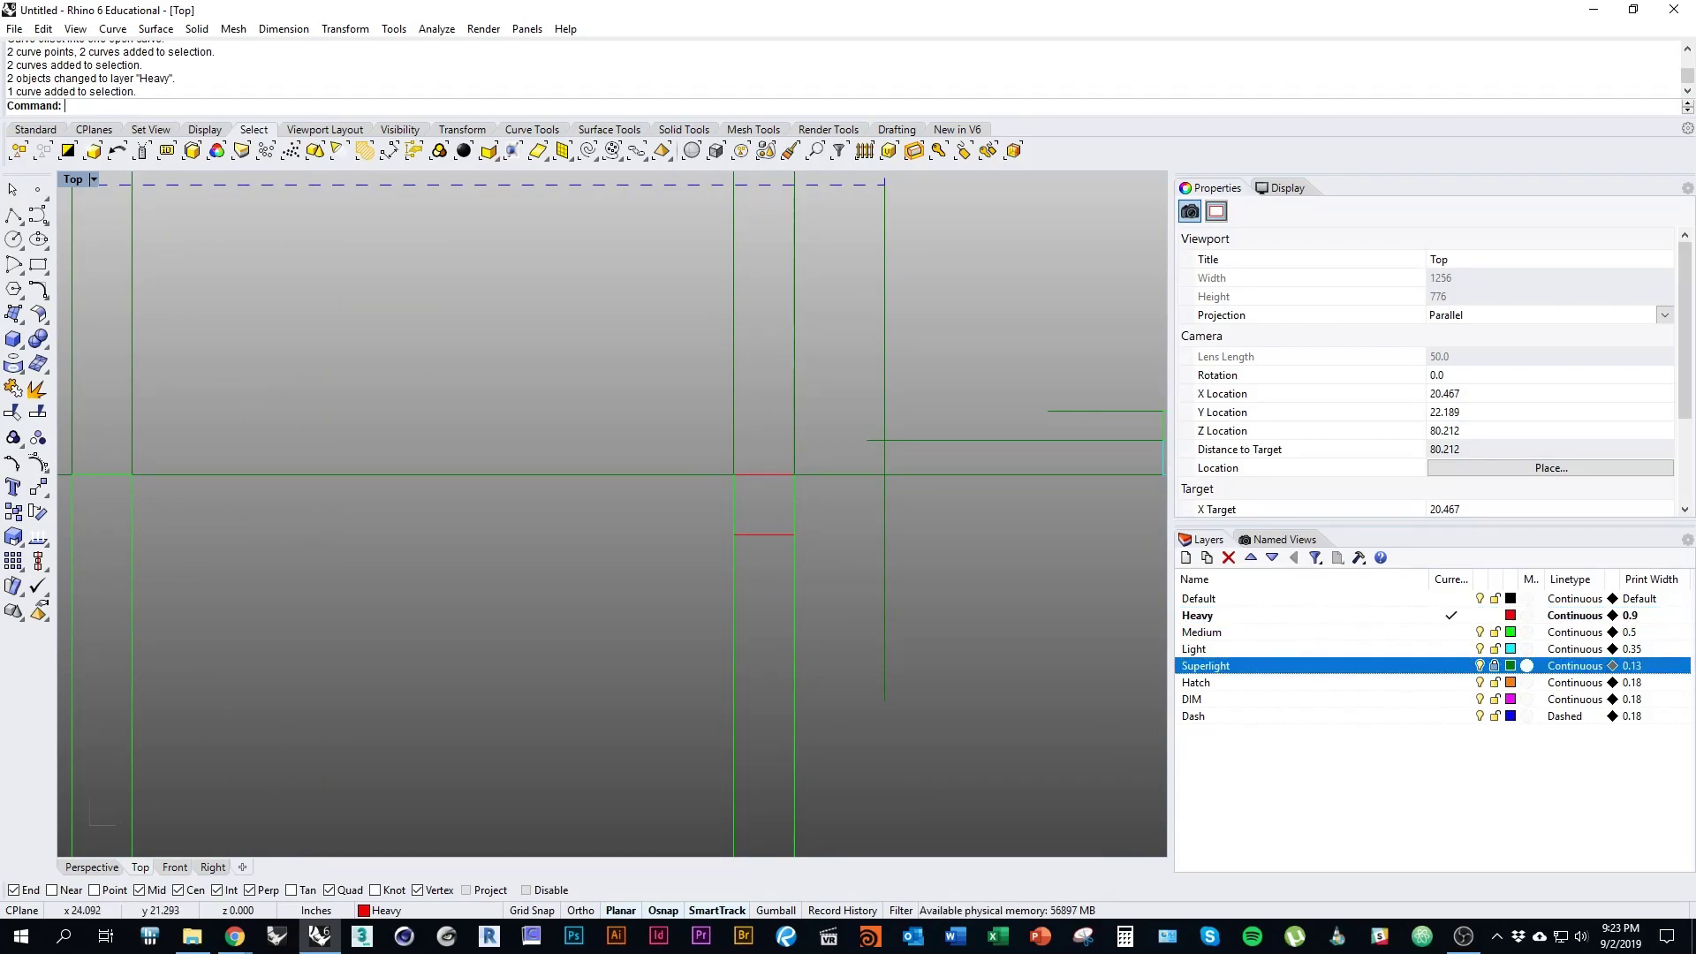
scroll(774, 628, "down", 3)
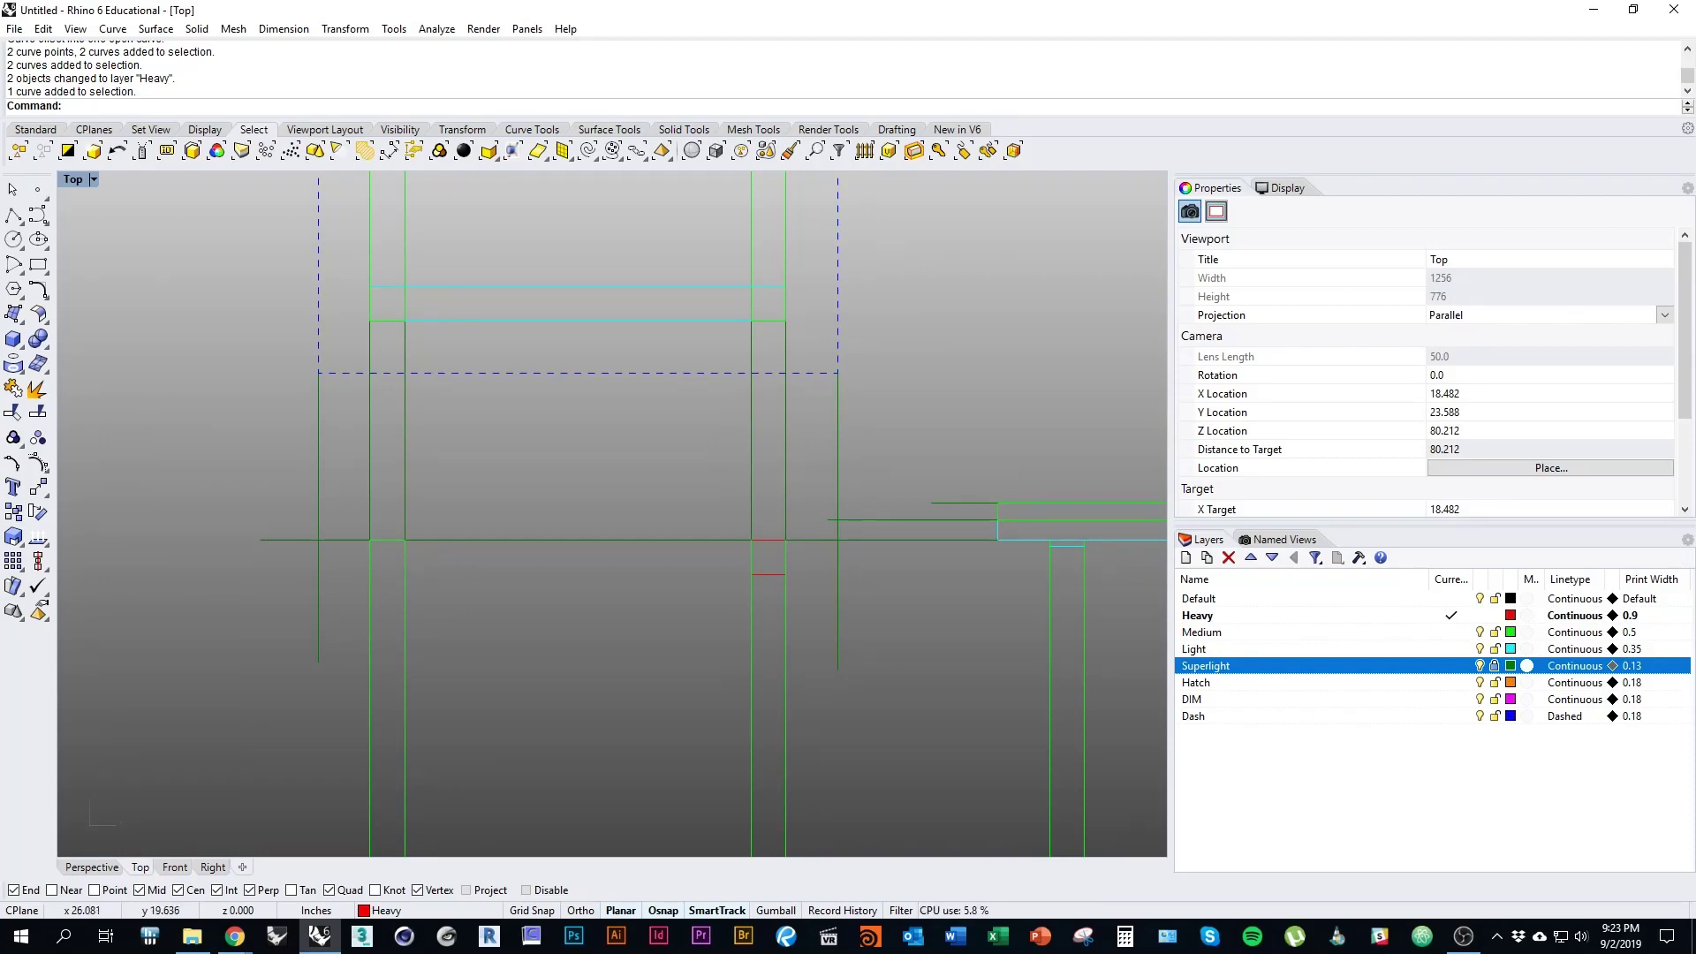
Step: Offset the top edge of the leftmost elevation's left leg 1 inch downward
mouse_move(781, 680)
right_mouse_down()
mouse_move(850, 680)
mouse_move(807, 682)
right_mouse_up()
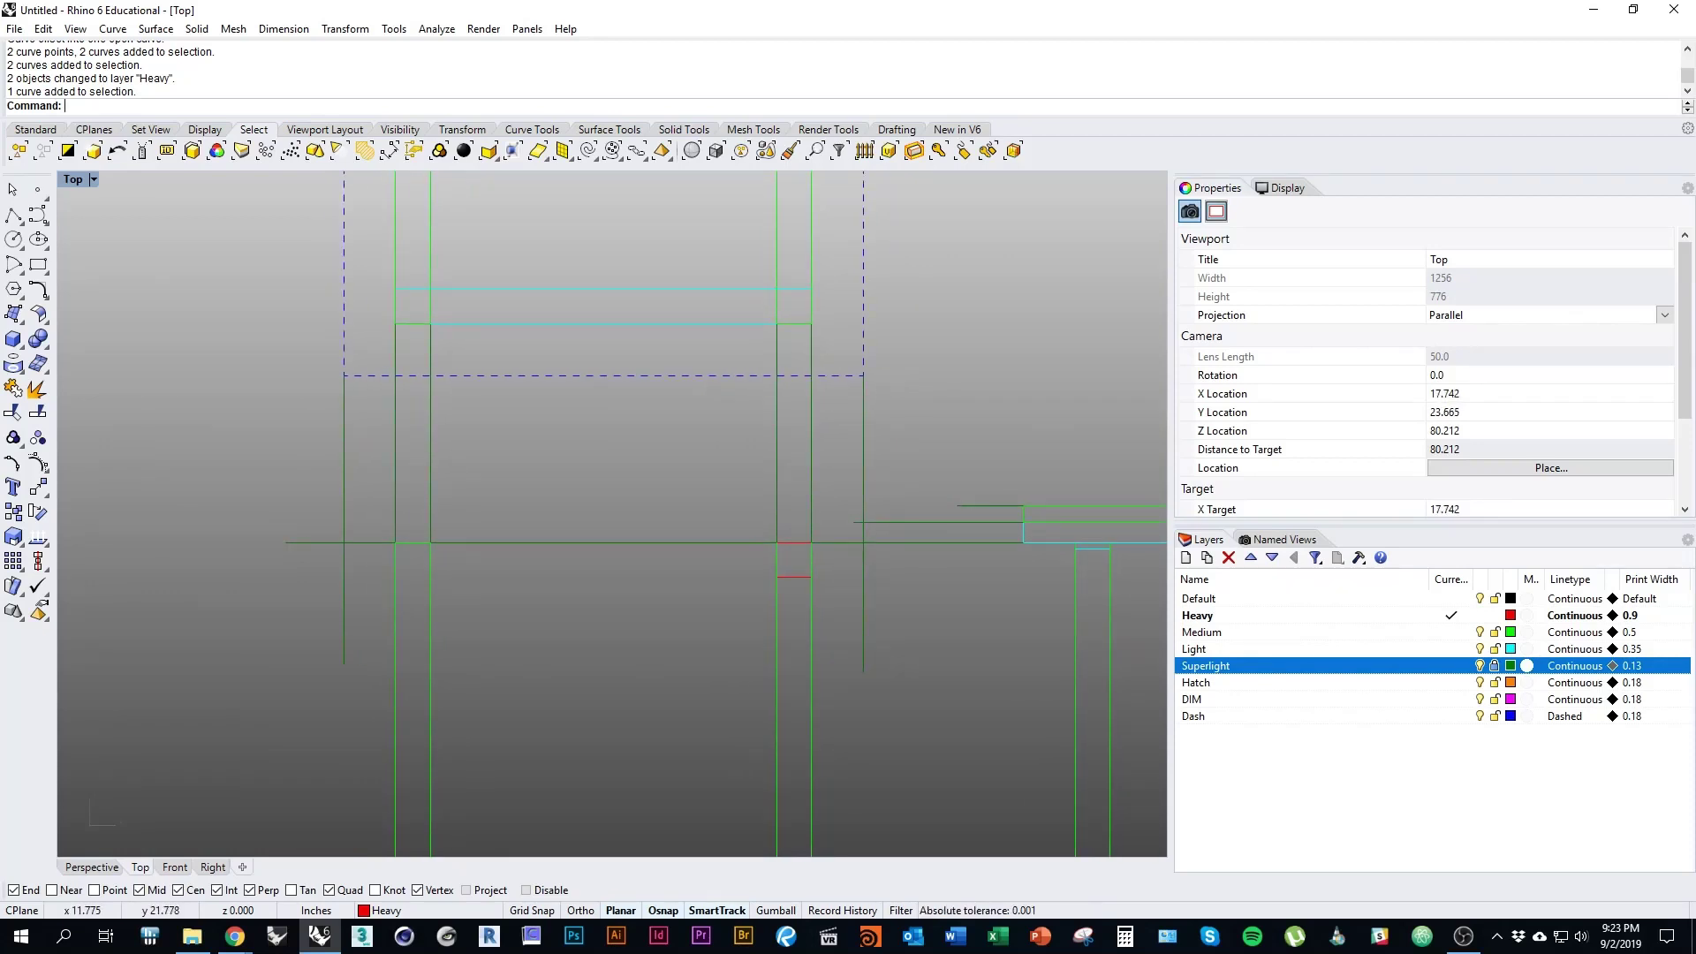
left_click(413, 544)
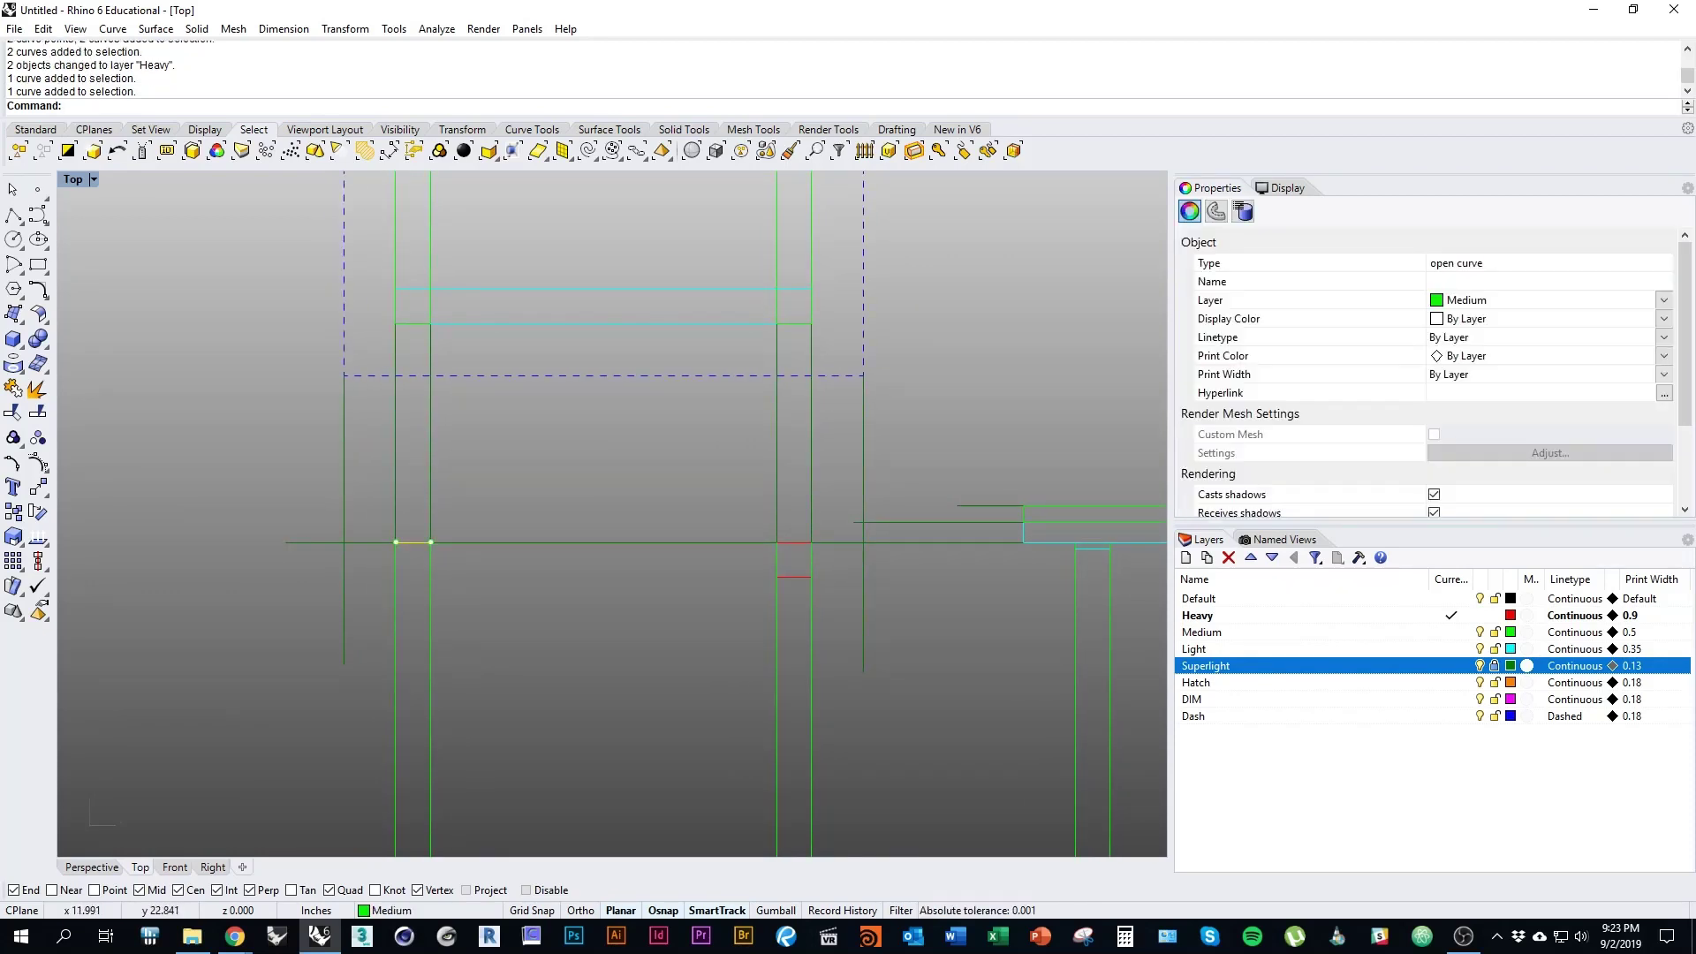
right_click(413, 551)
left_click(407, 576)
scroll(451, 635, "up", 2)
key("Escape")
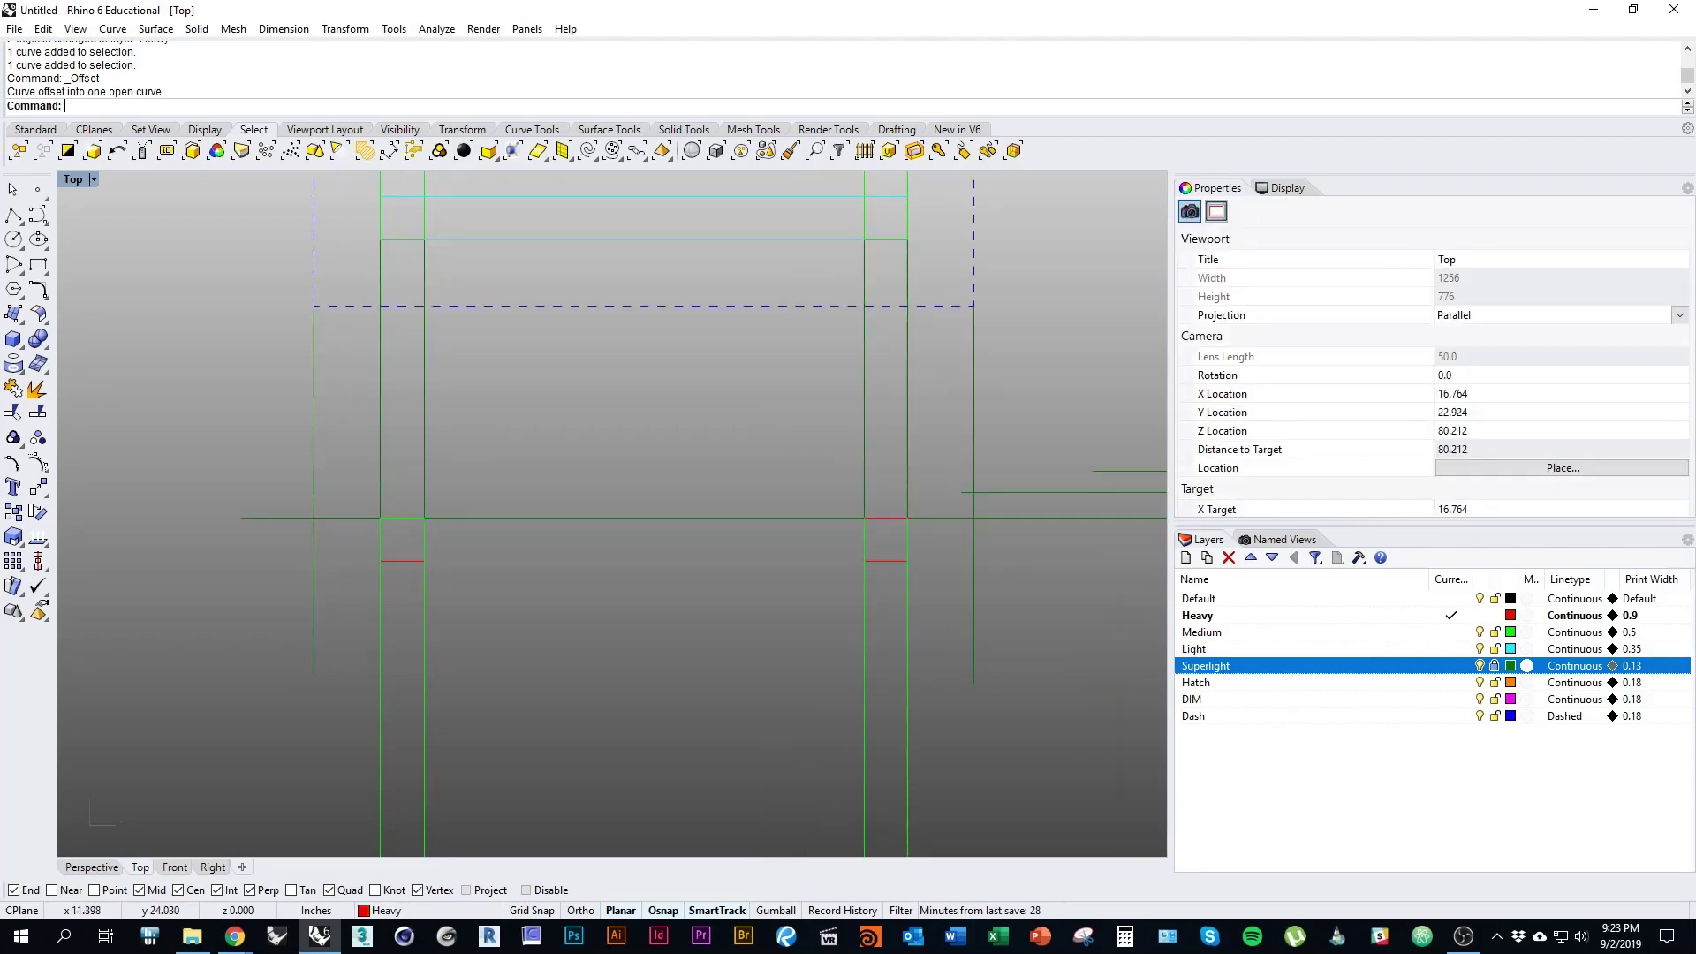
Step: Put the left leg's top edge and its offset line on the Heavy layer
left_click_drag(376, 463, 517, 601)
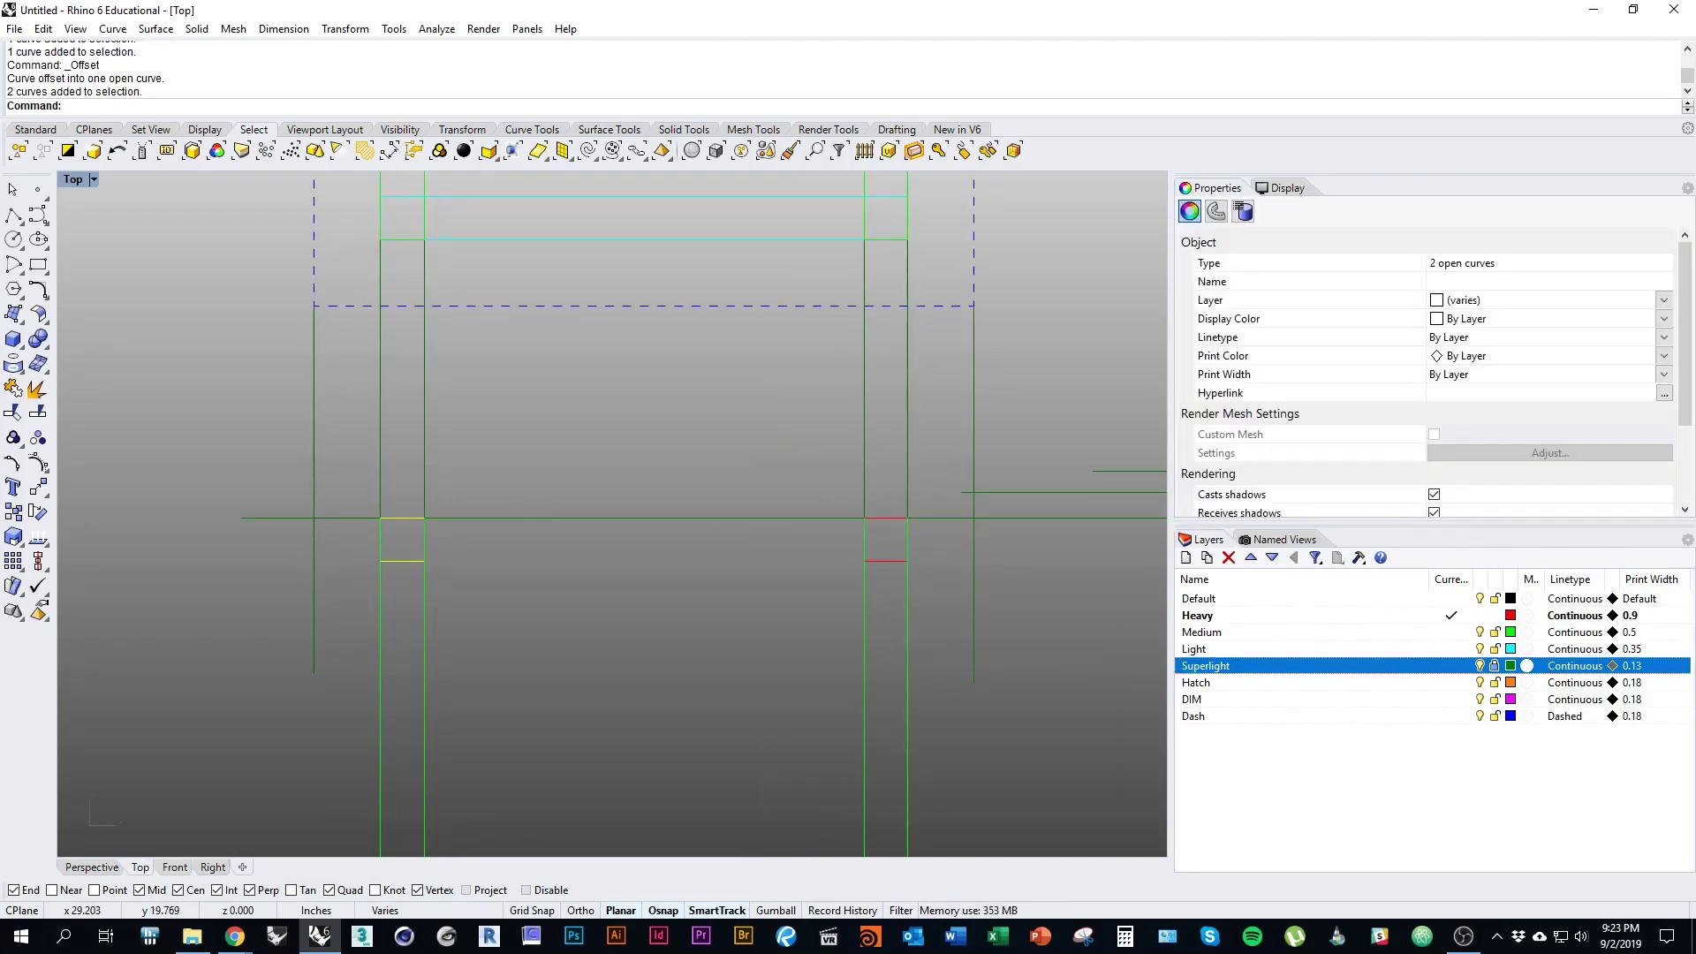
right_click(1311, 618)
left_click(1360, 545)
key("Escape")
scroll(341, 538, "down", 3)
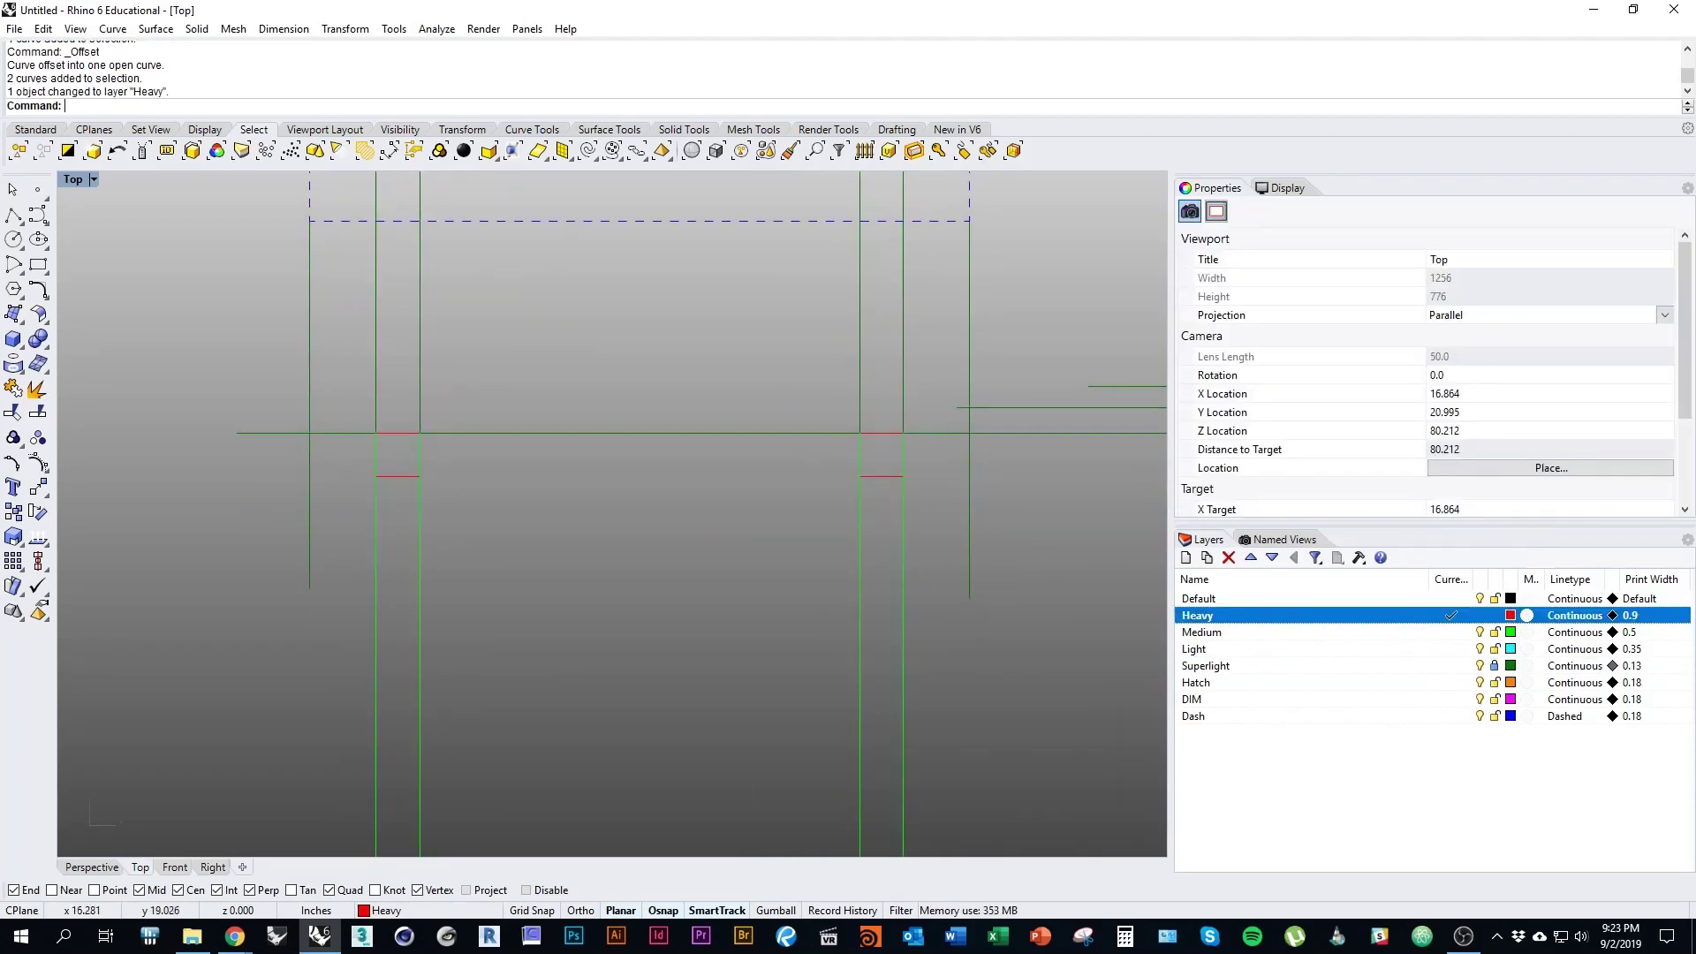
Step: Split the four vertical leg lines of the leftmost elevation, using the two Heavy offset lines as cutting objects
right_click_drag(702, 527, 647, 839)
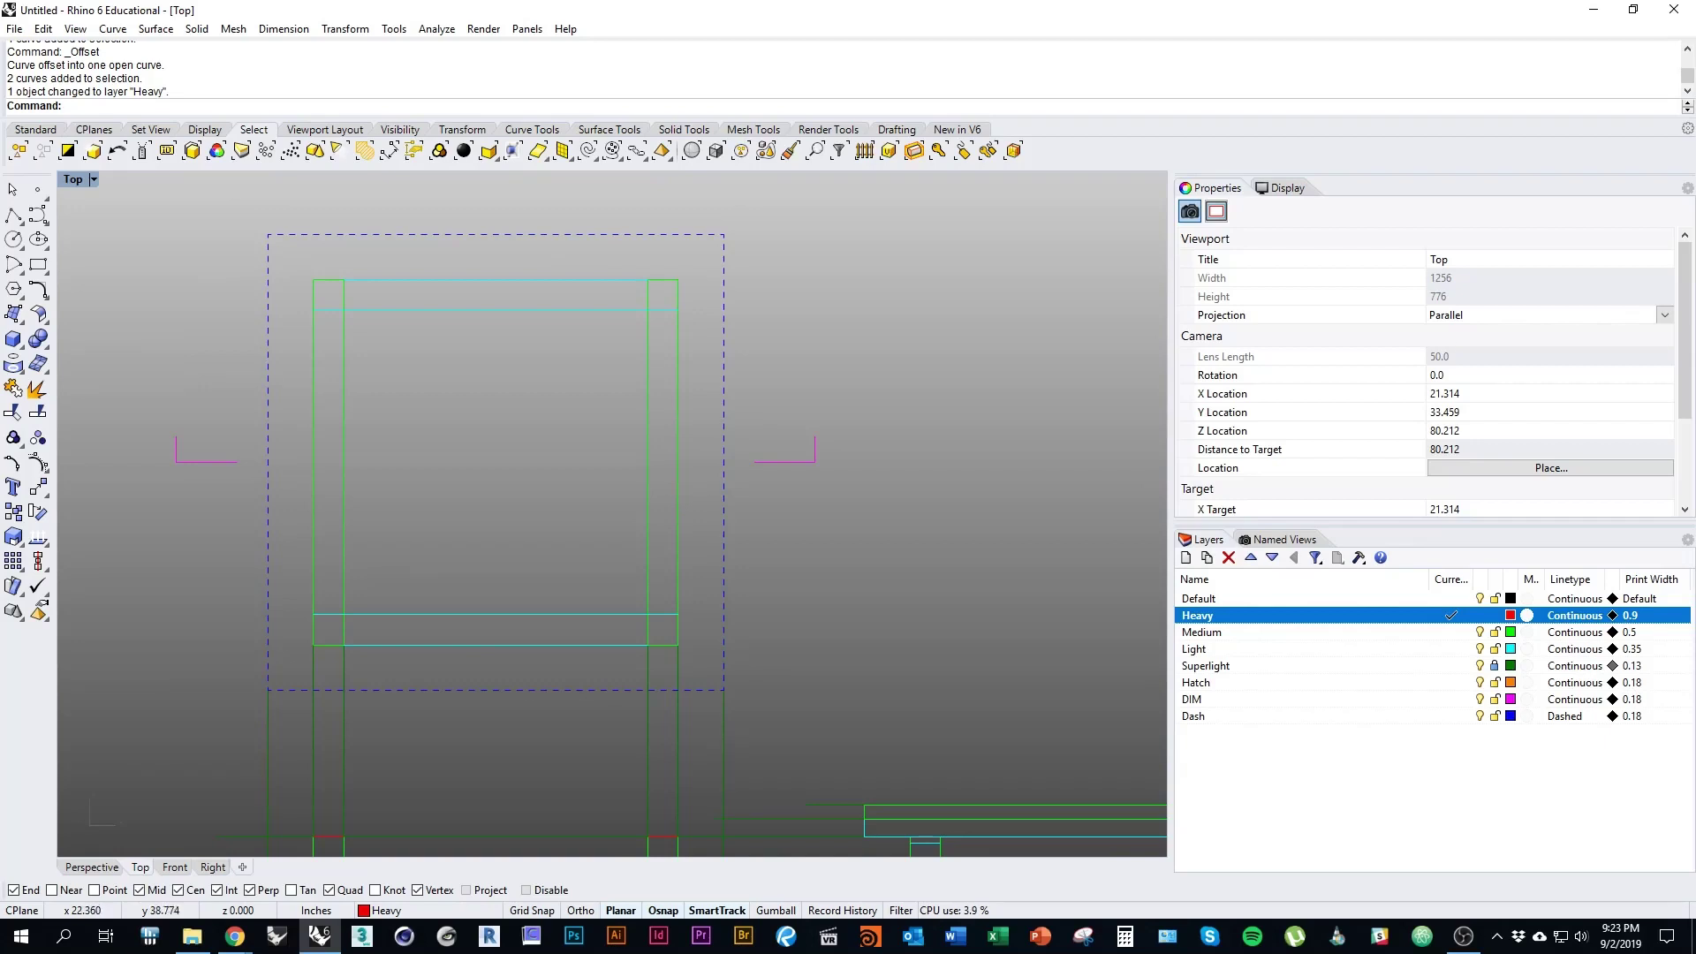
scroll(954, 446, "down", 3)
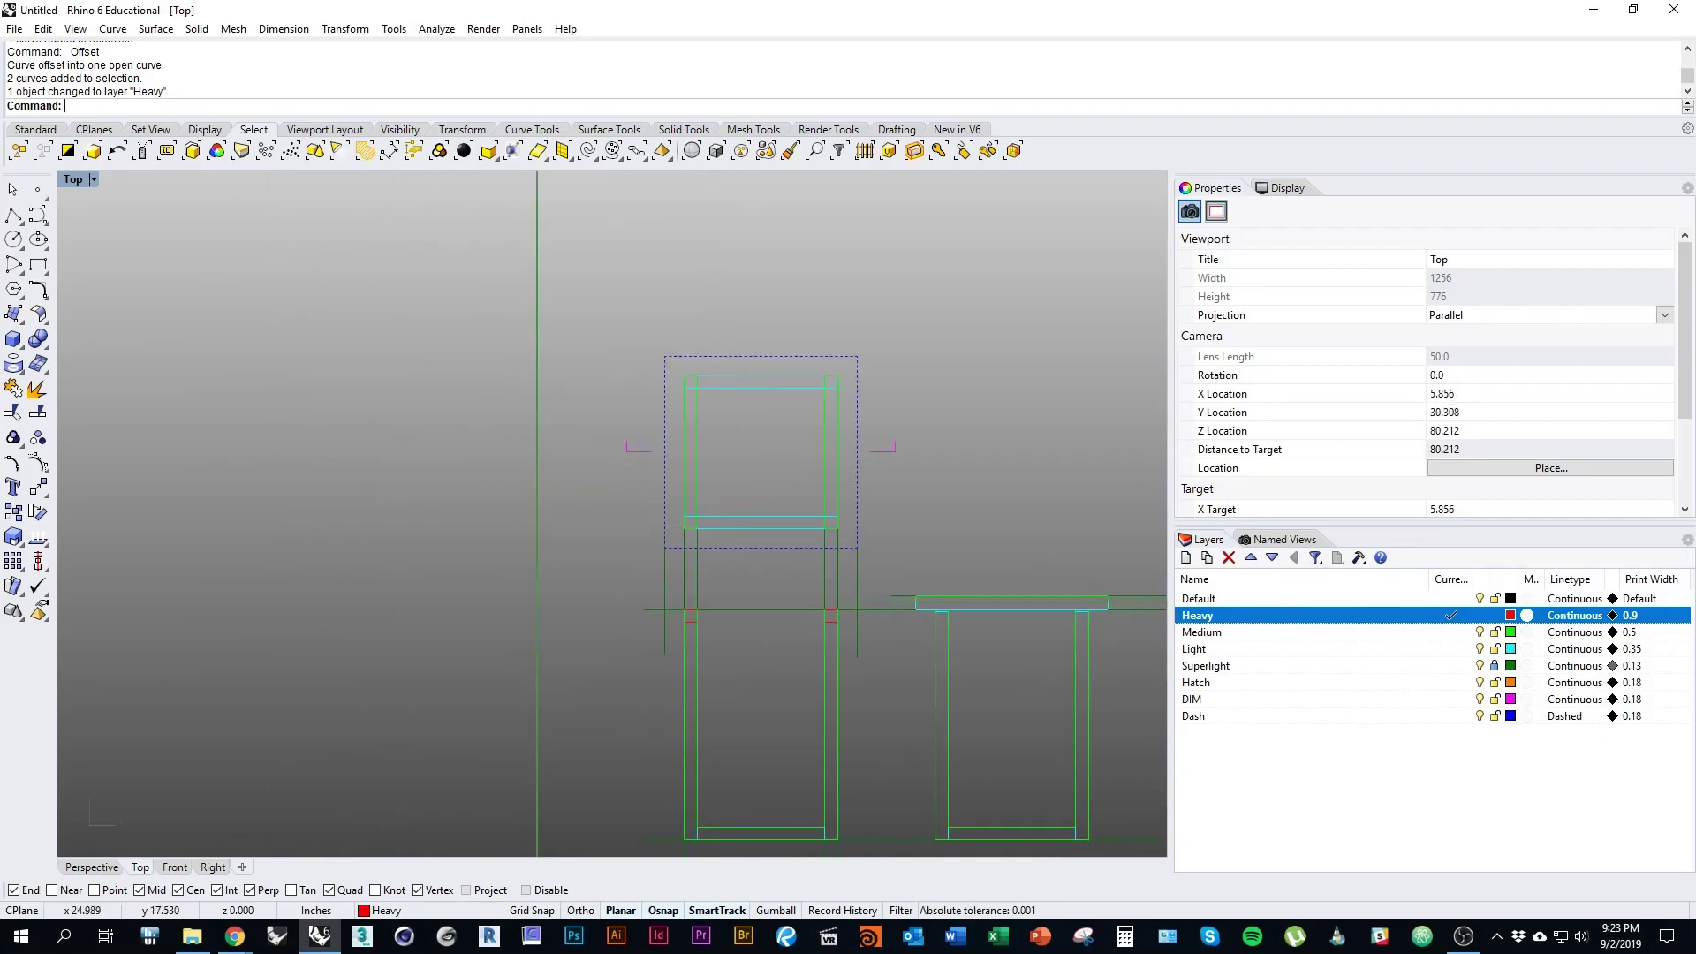
scroll(884, 636, "up", 4)
left_click(748, 556)
scroll(748, 551, "up", 2)
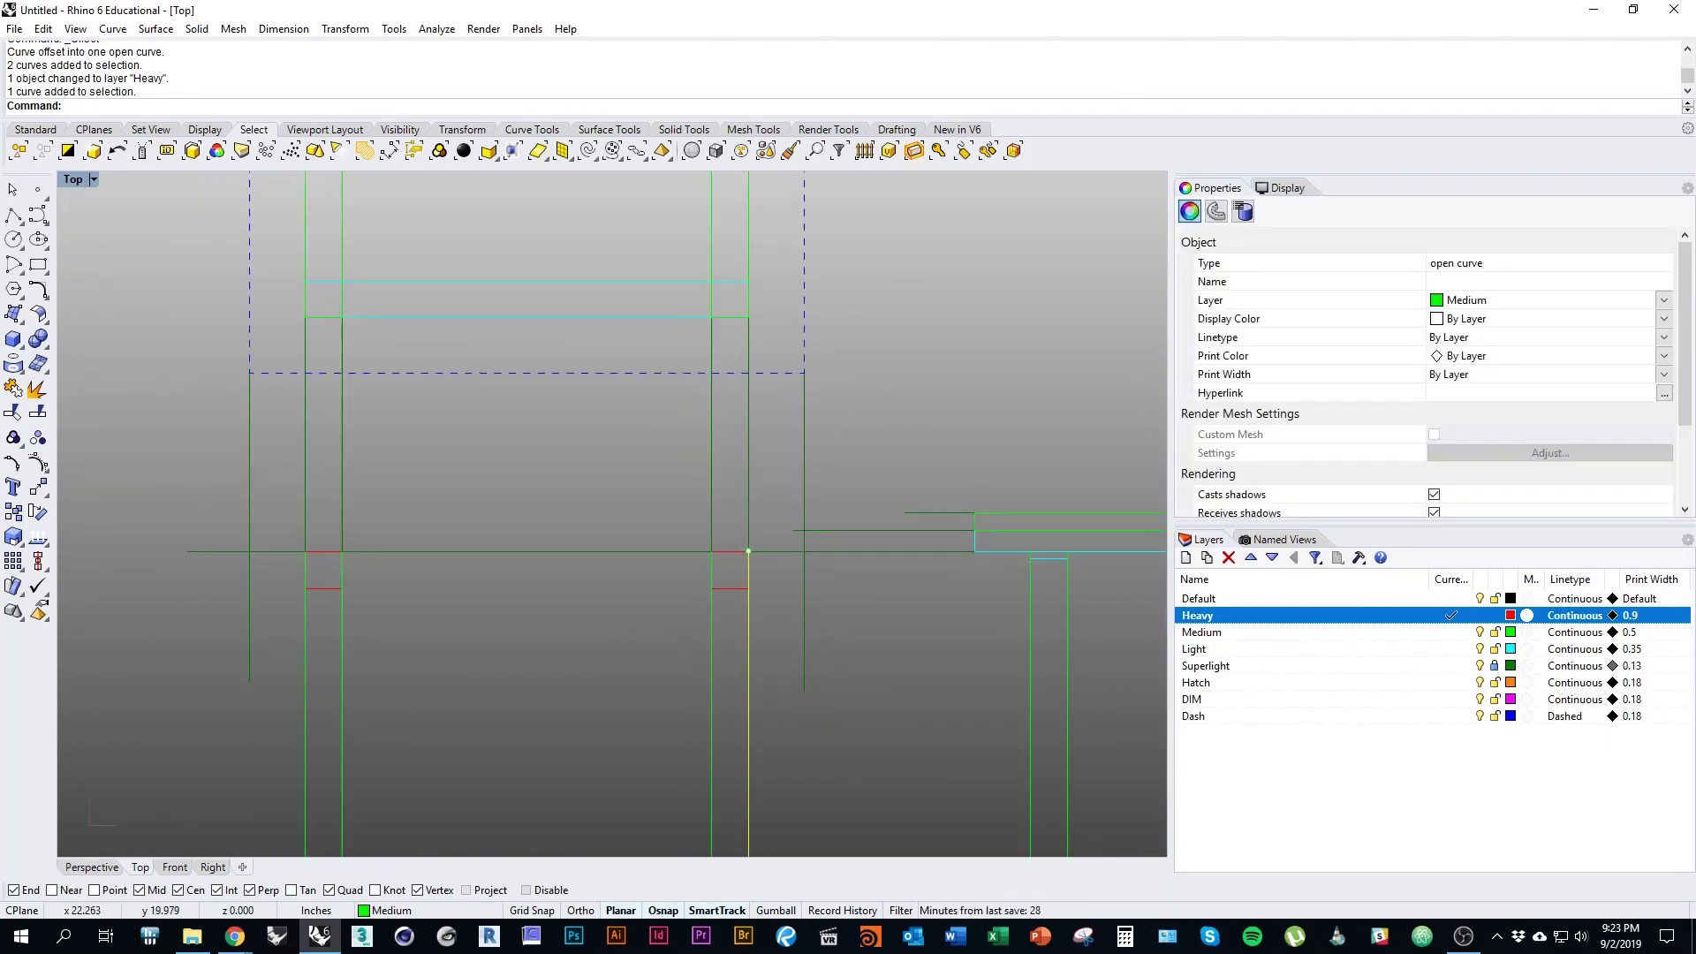
left_click(711, 671, "shift")
right_click_drag(711, 671, 913, 644)
left_click(543, 672, "shift")
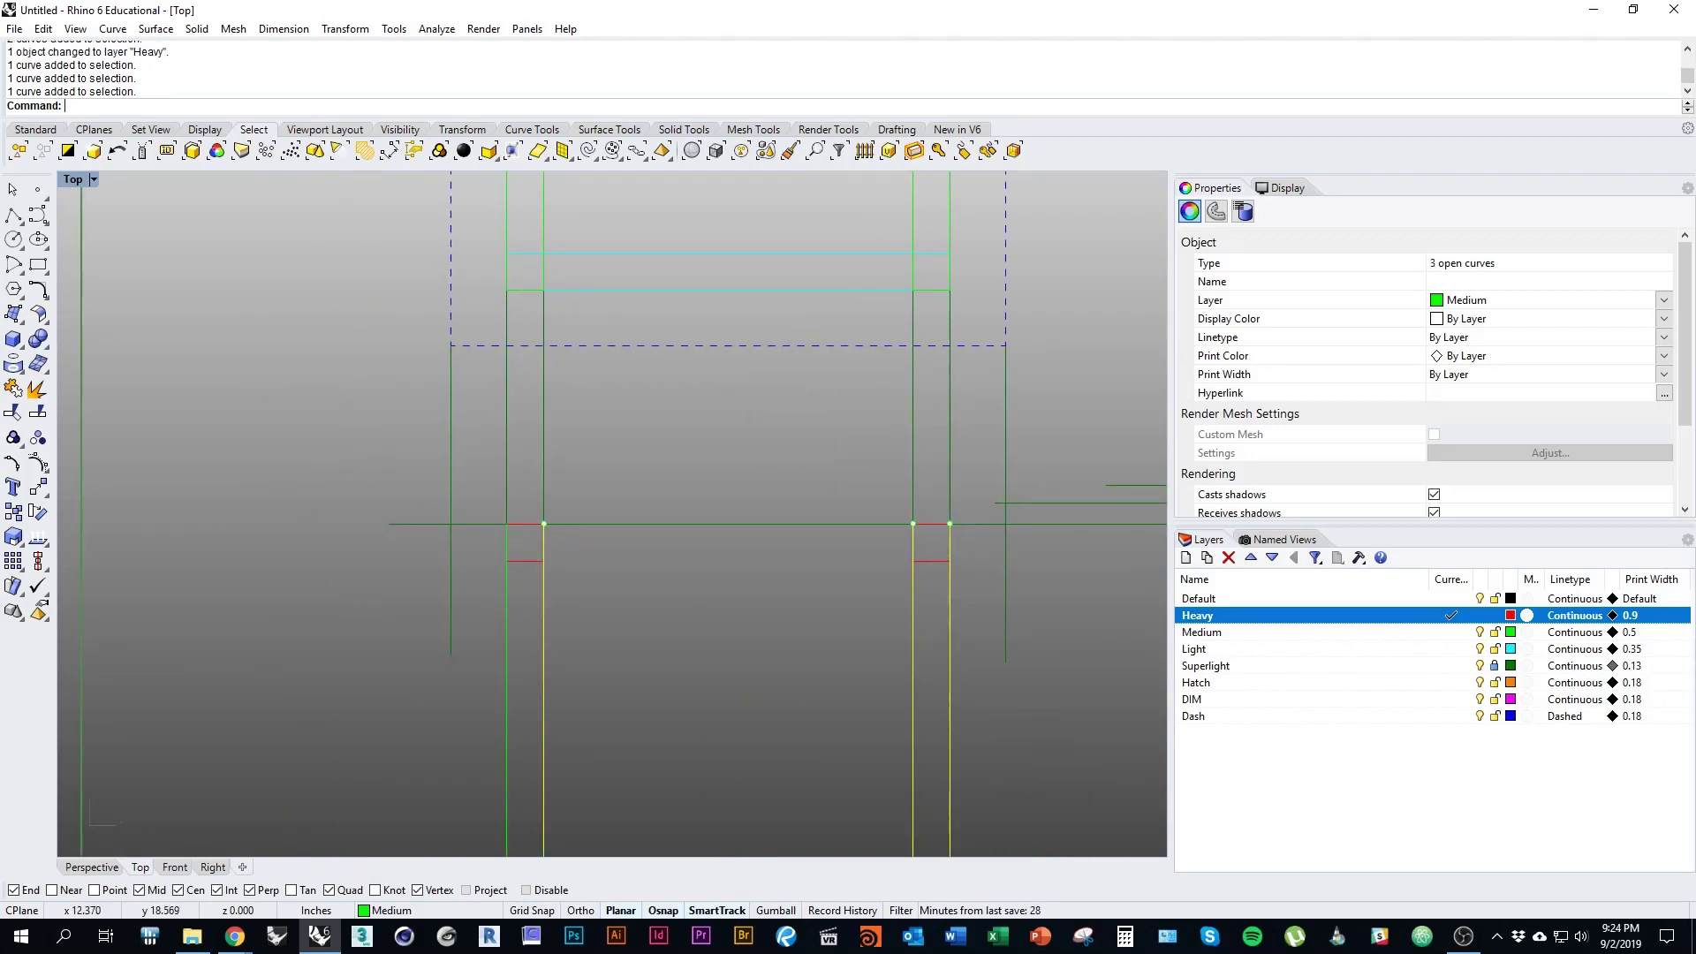
left_click(506, 671, "shift")
right_click_drag(599, 655, 532, 649)
type("Split")
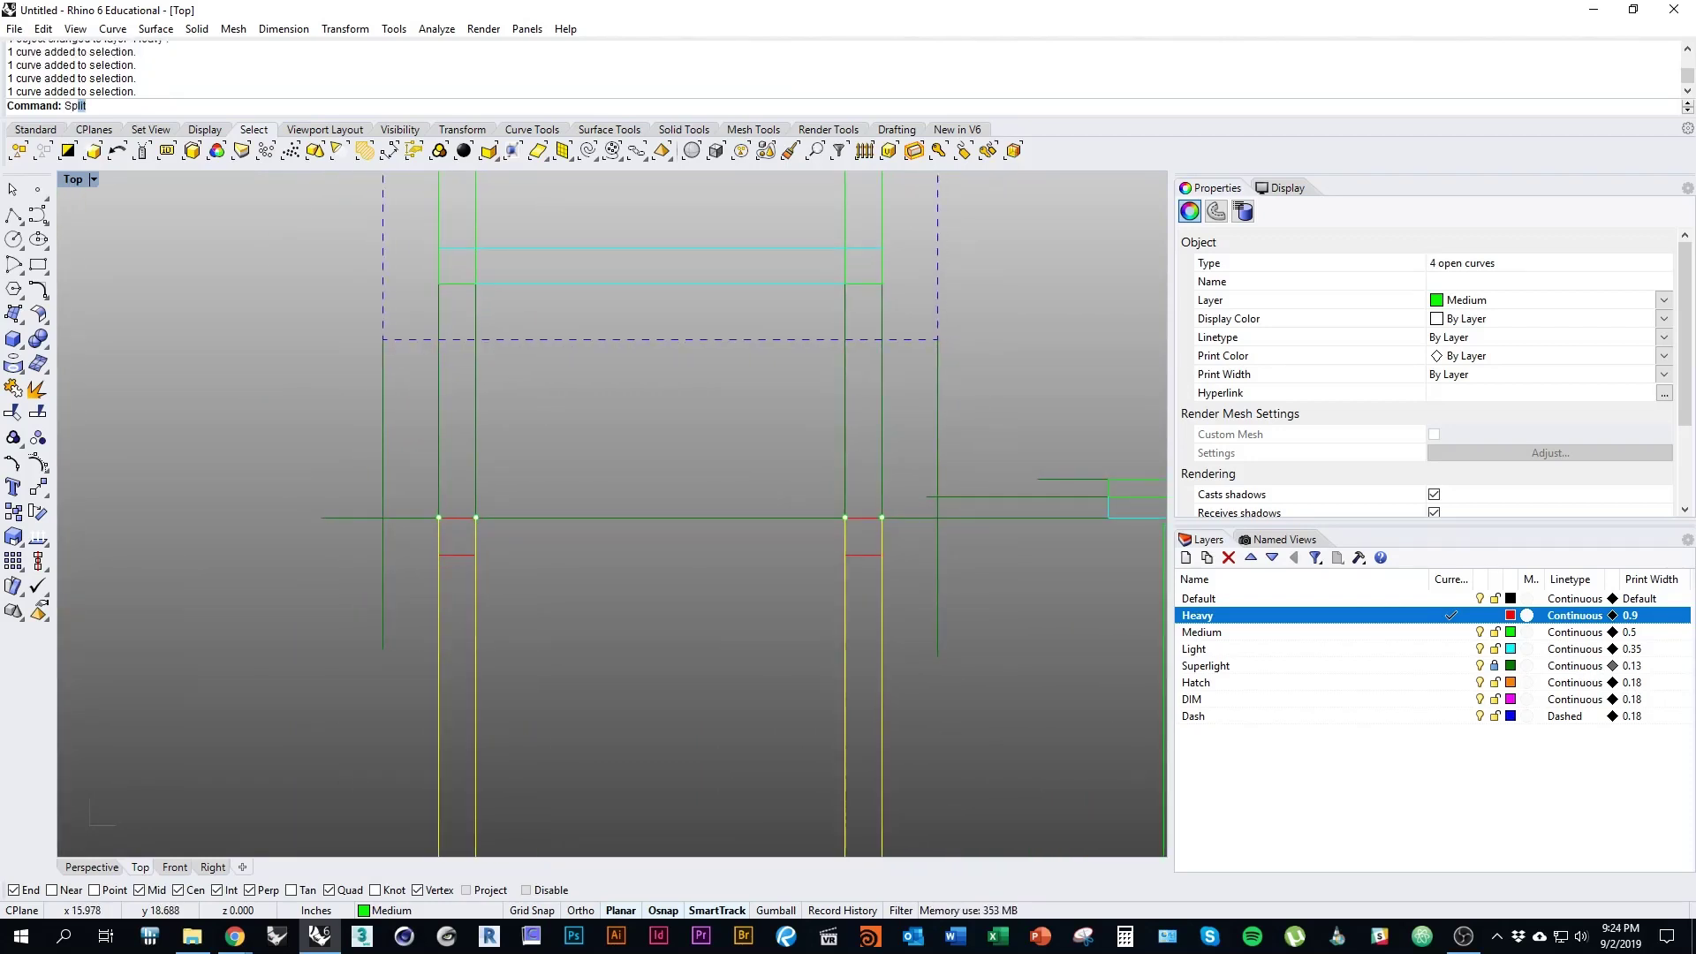
key("Return")
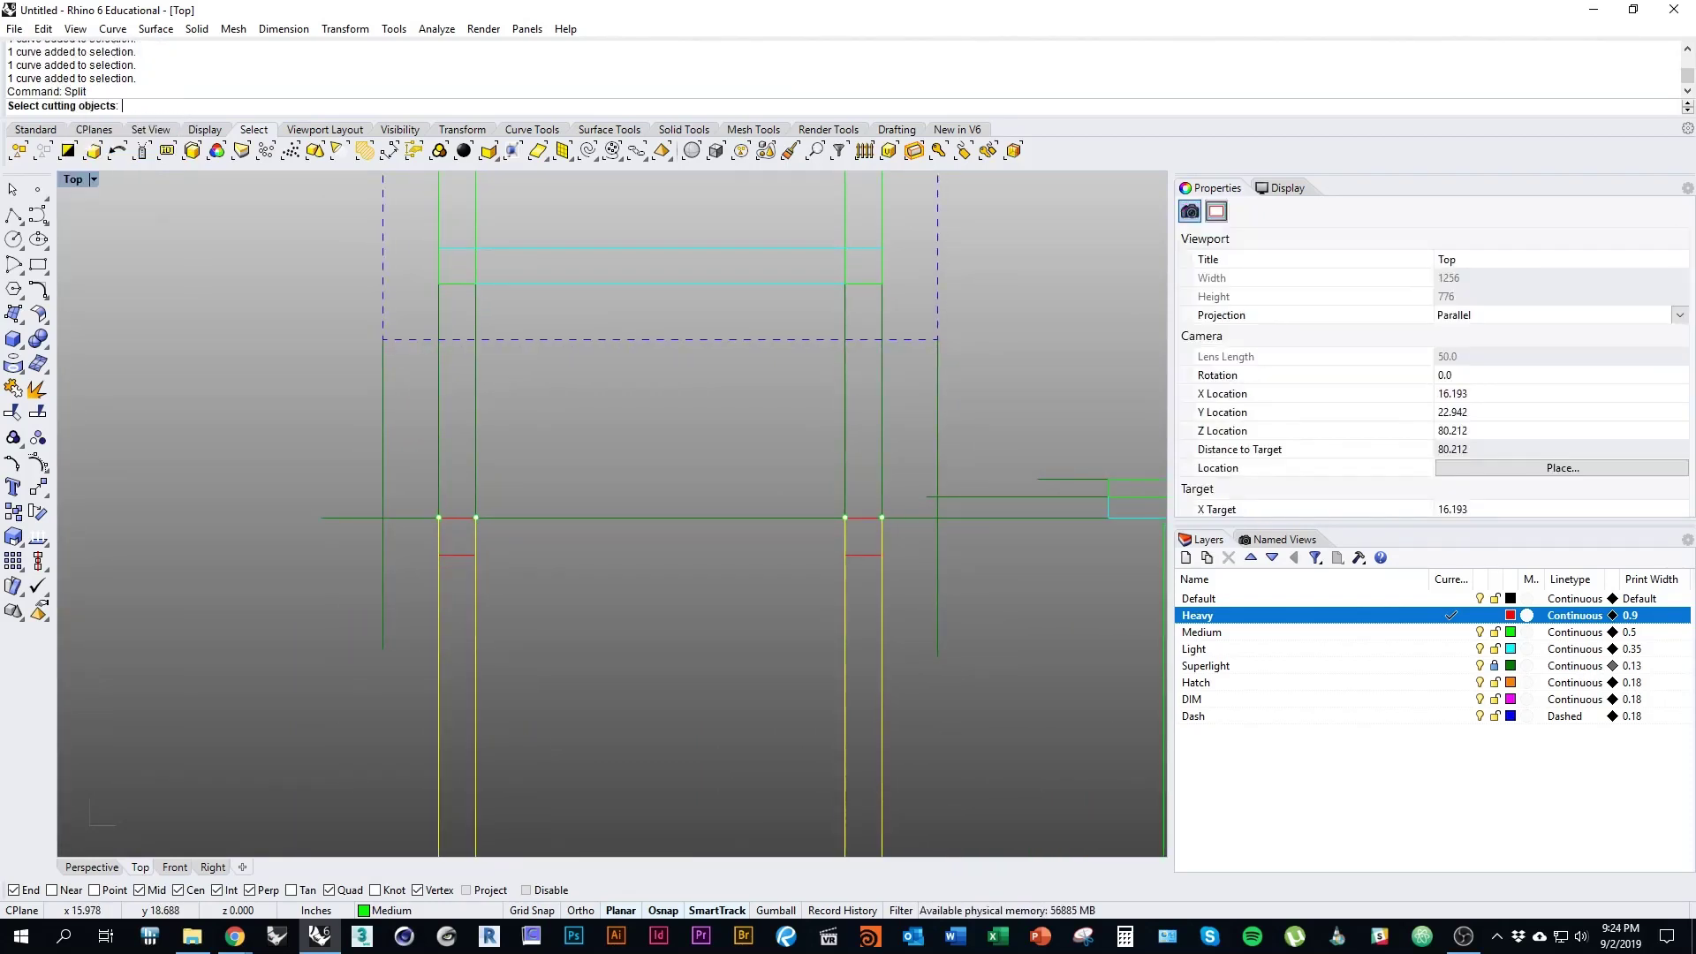
scroll(478, 596, "up", 2)
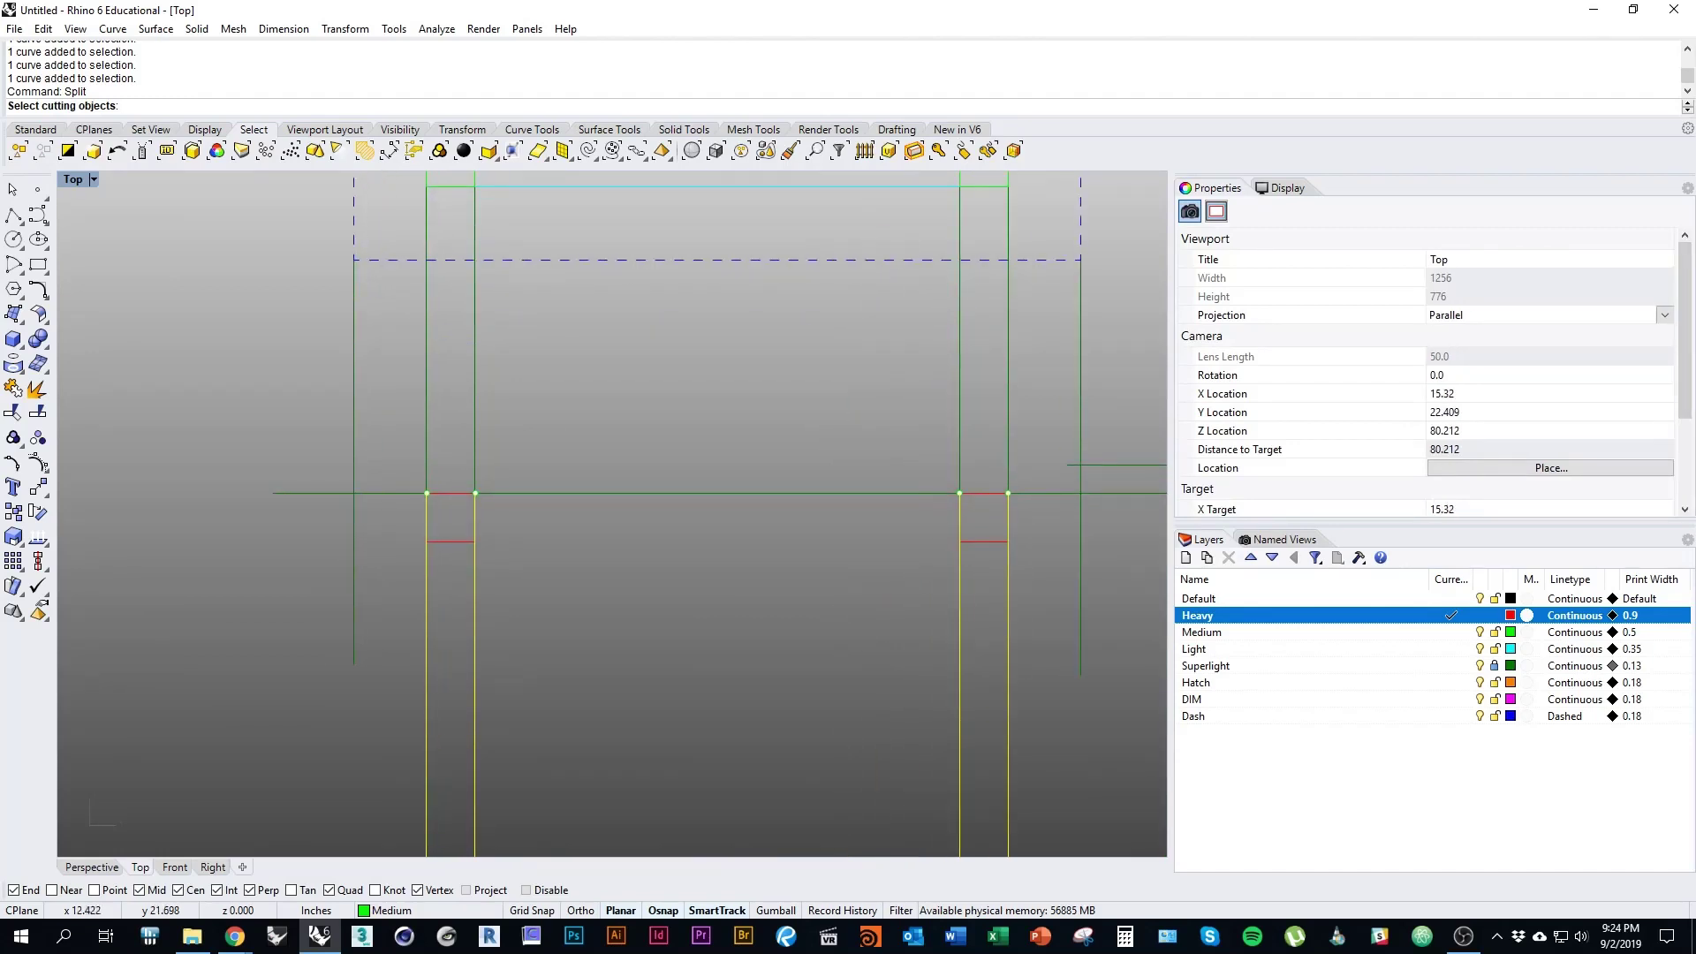
left_click(460, 542)
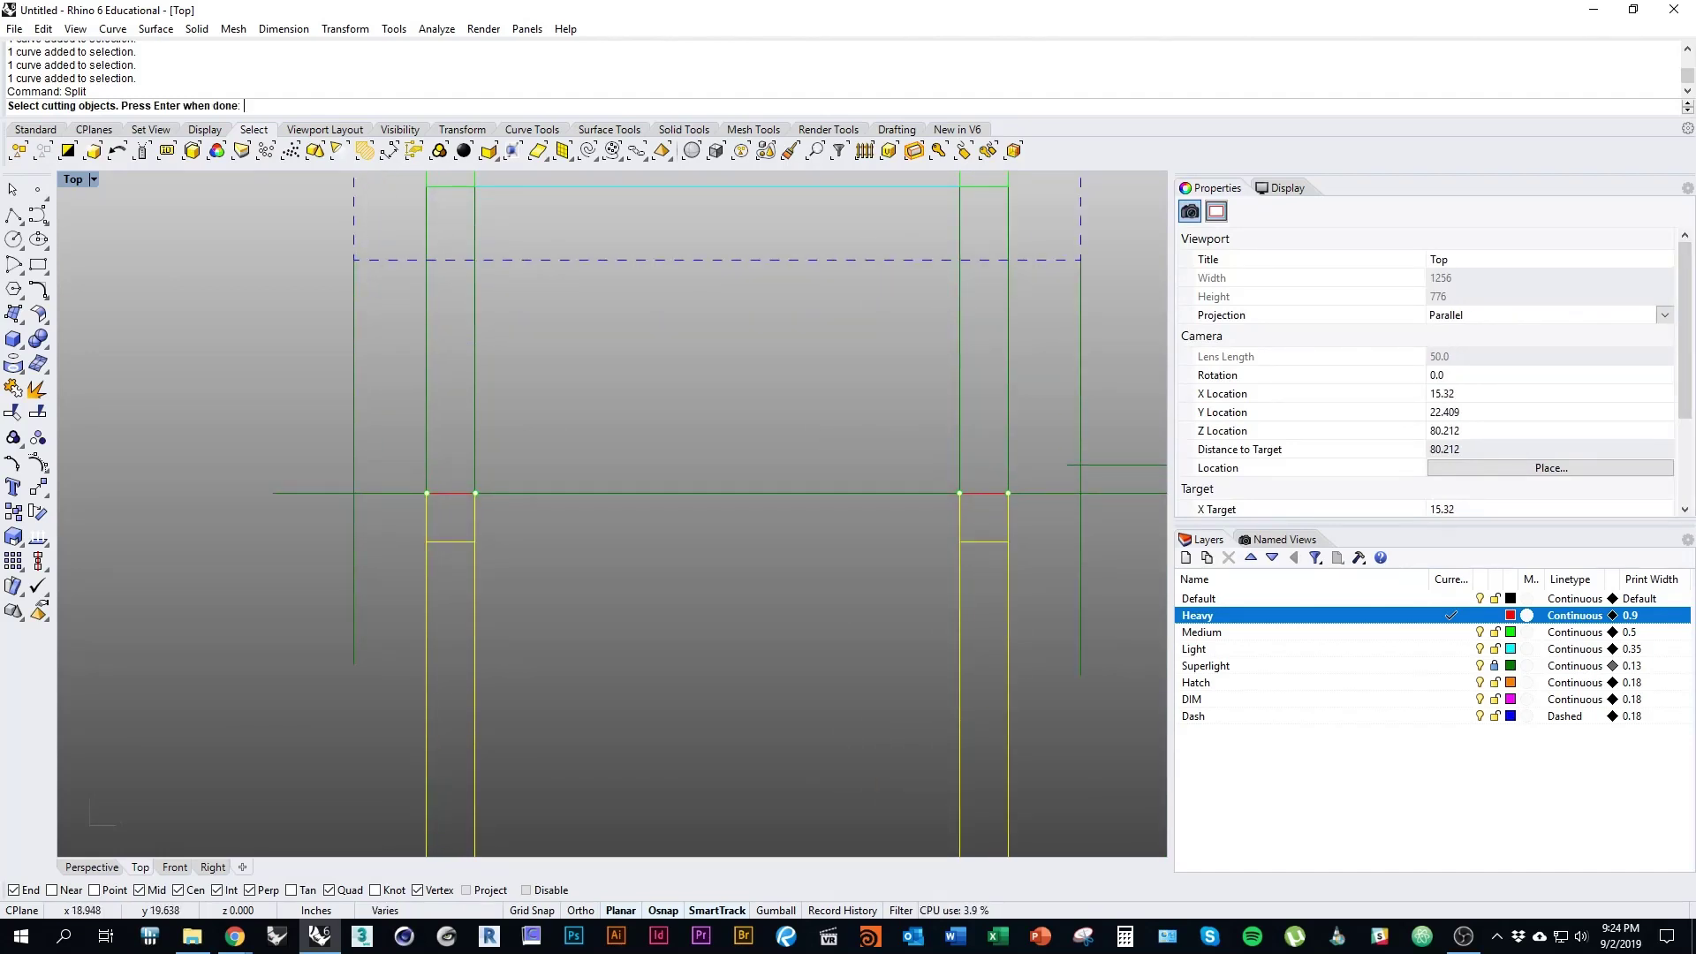
key("Return")
key("Escape")
right_click_drag(721, 737, 660, 747)
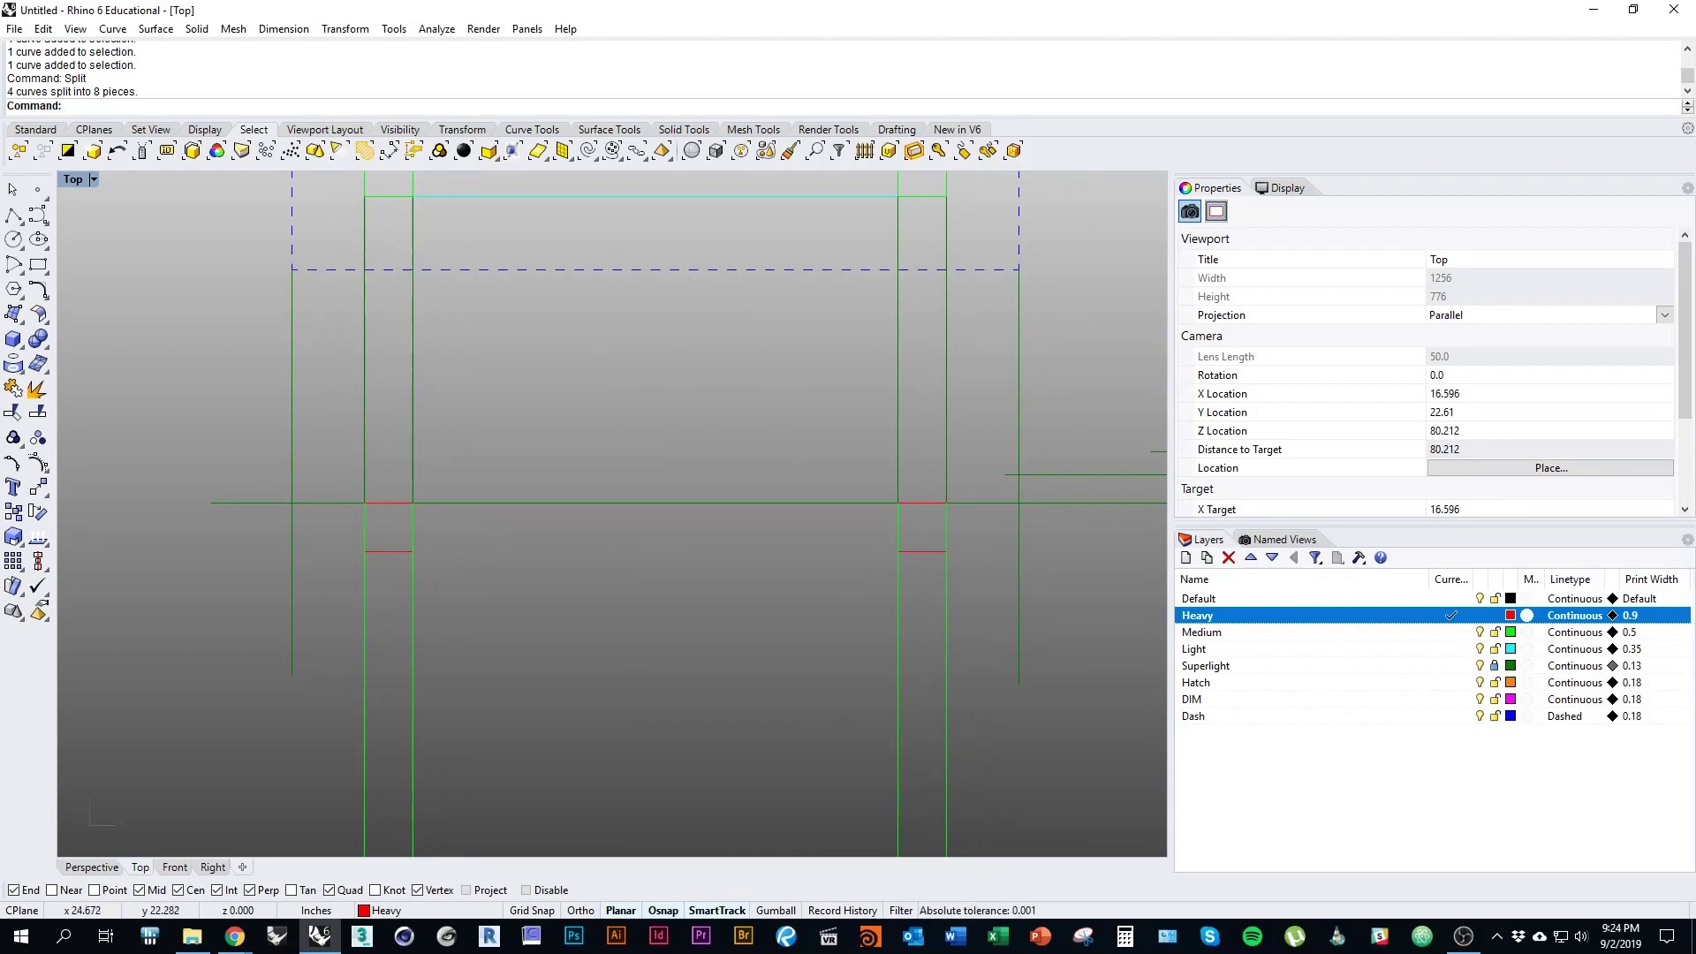
Step: Put the four short vertical leg segments between the red offset lines of the leftmost elevation on the Heavy layer
left_click_drag(517, 530, 328, 527)
scroll(535, 530, "down", 4)
right_click_drag(534, 530, 433, 512)
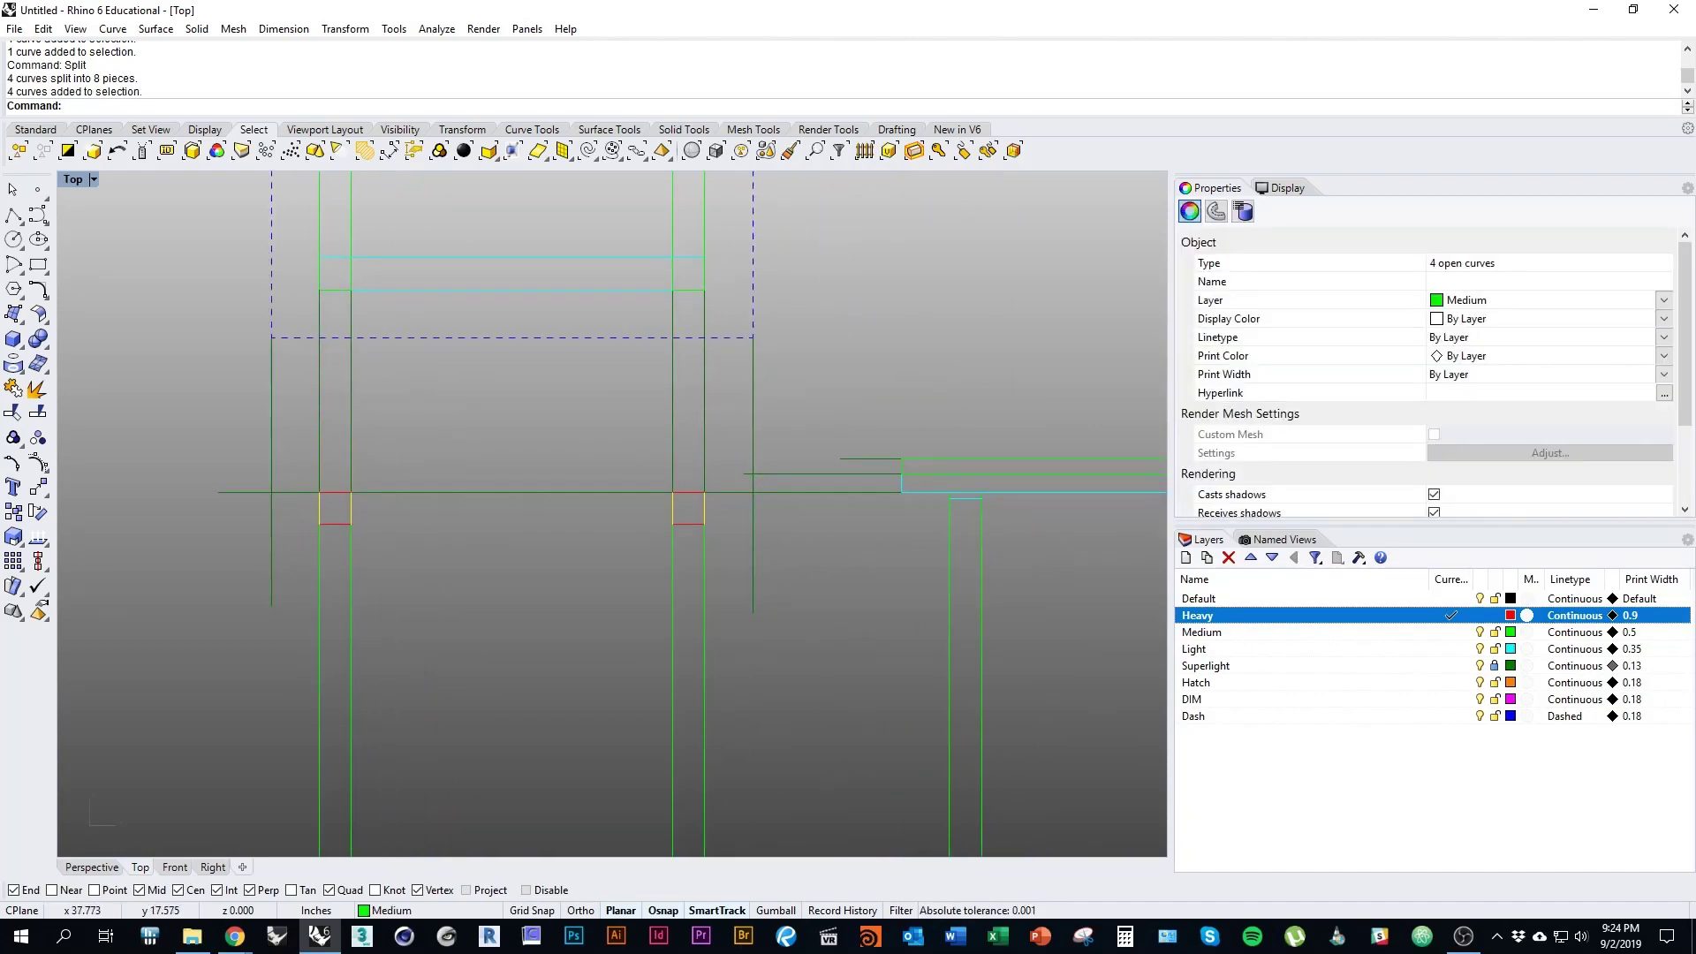
right_click(1303, 614)
left_click(1402, 533)
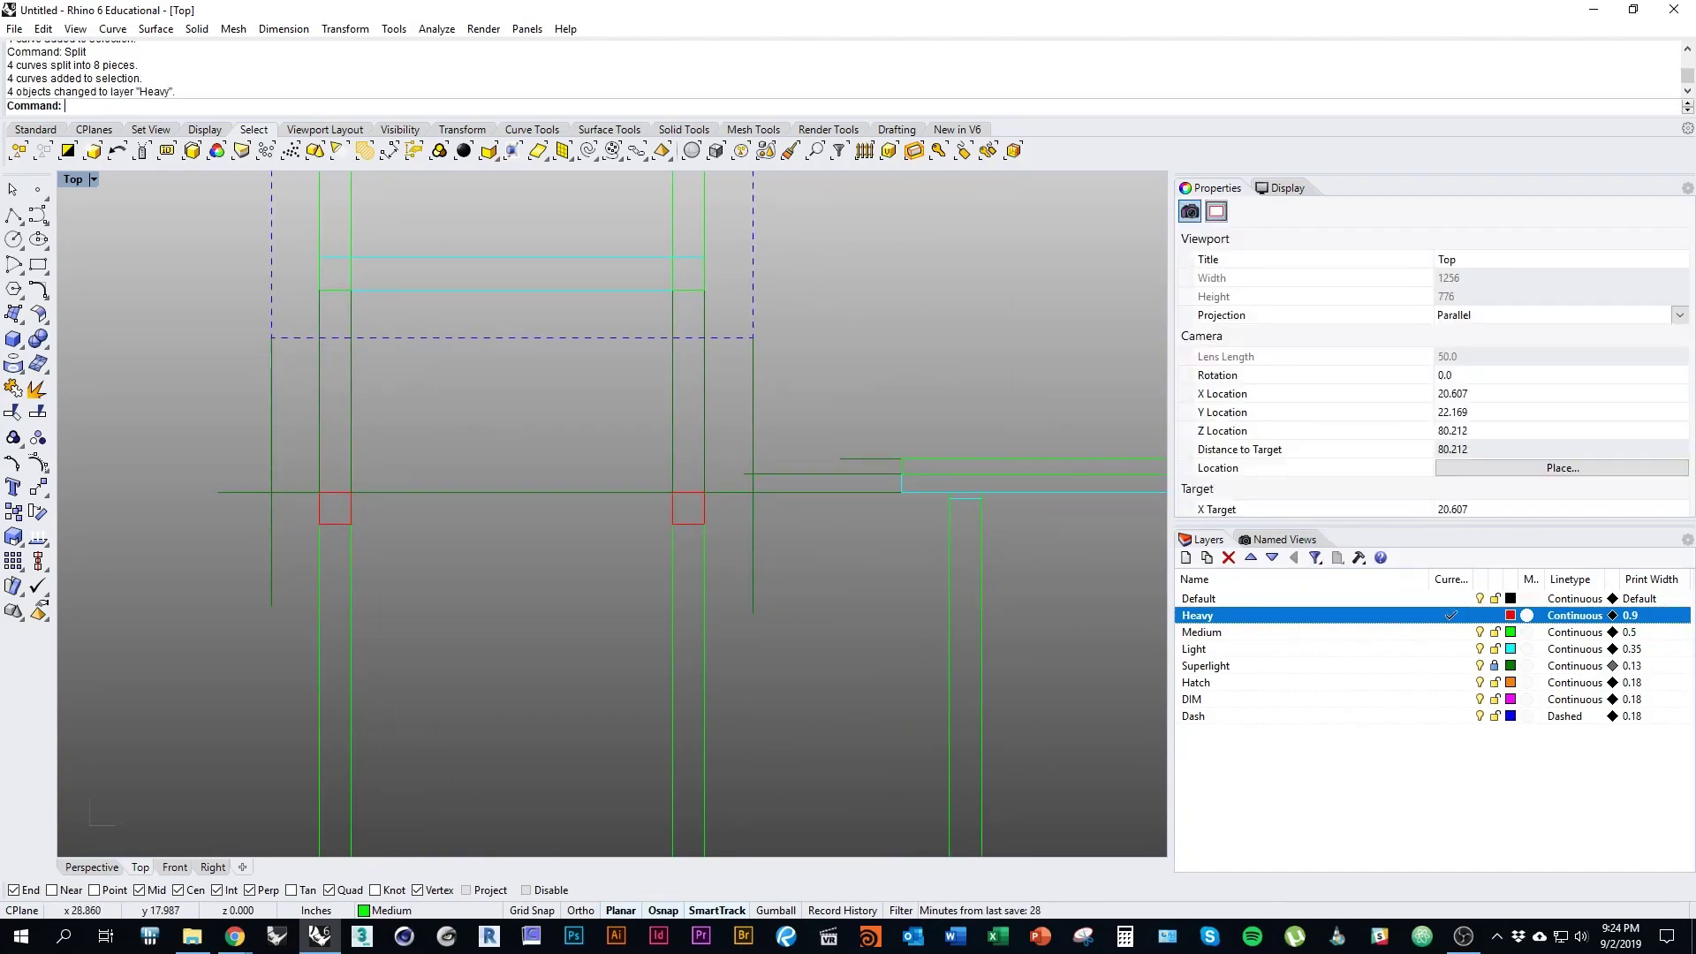
scroll(484, 516, "down", 4)
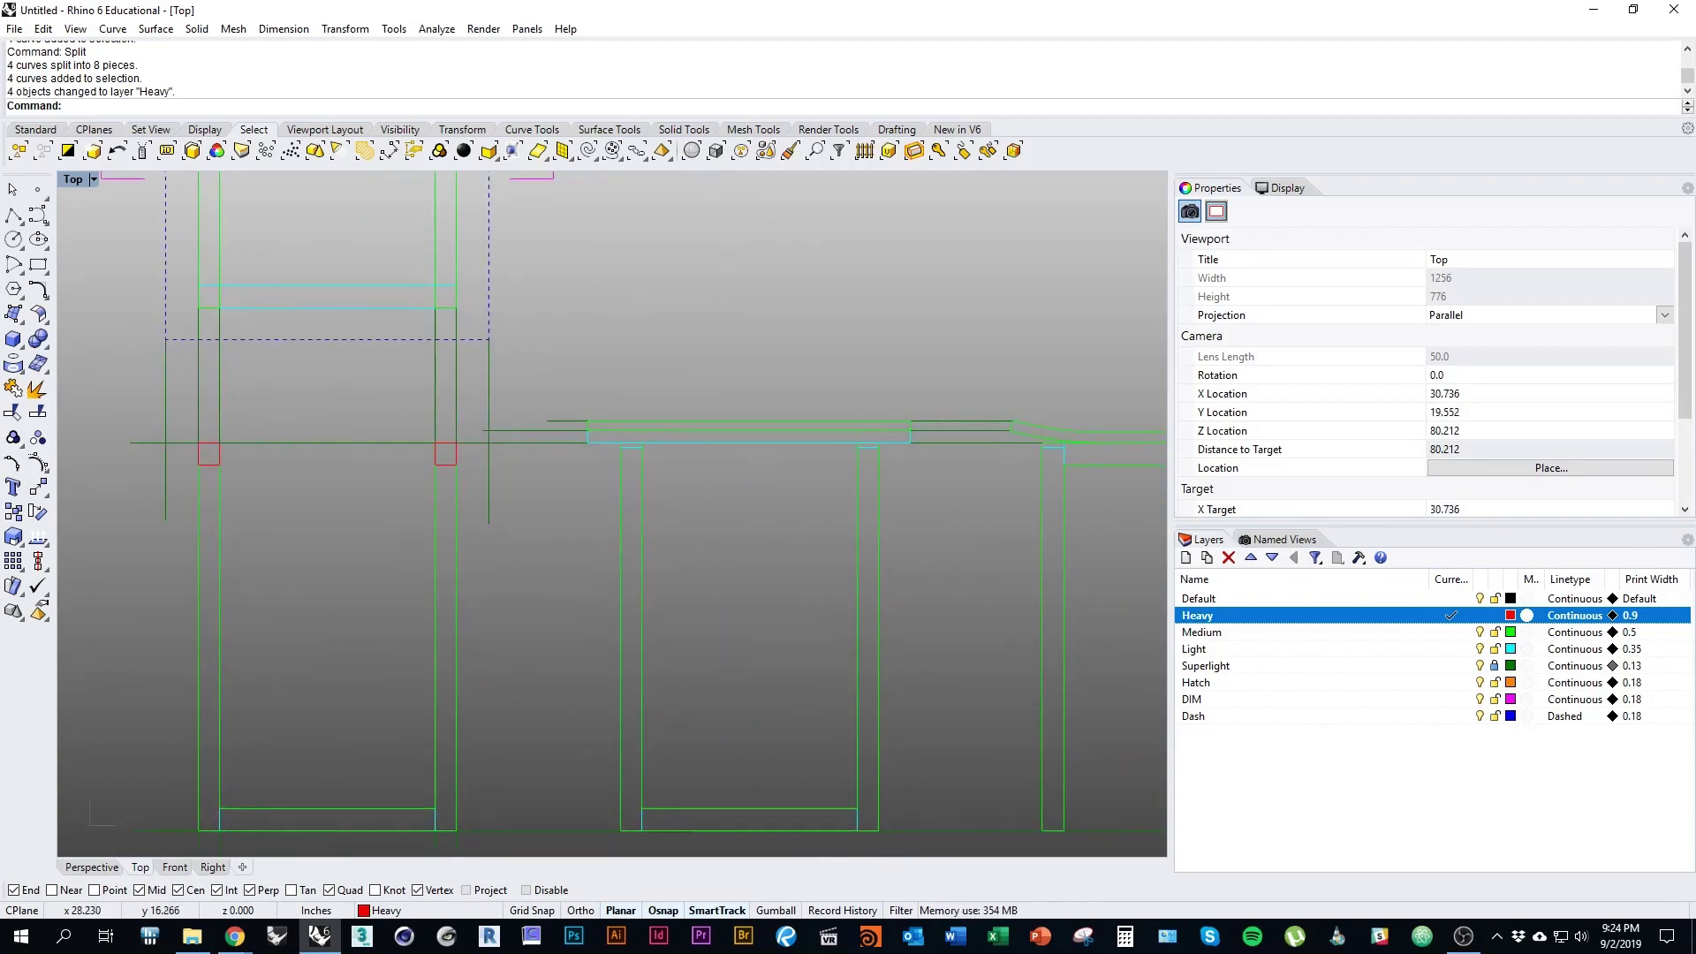
Step: Examine how the seat and leg heights line up across the plan and the three elevations
right_click_drag(485, 516, 556, 560)
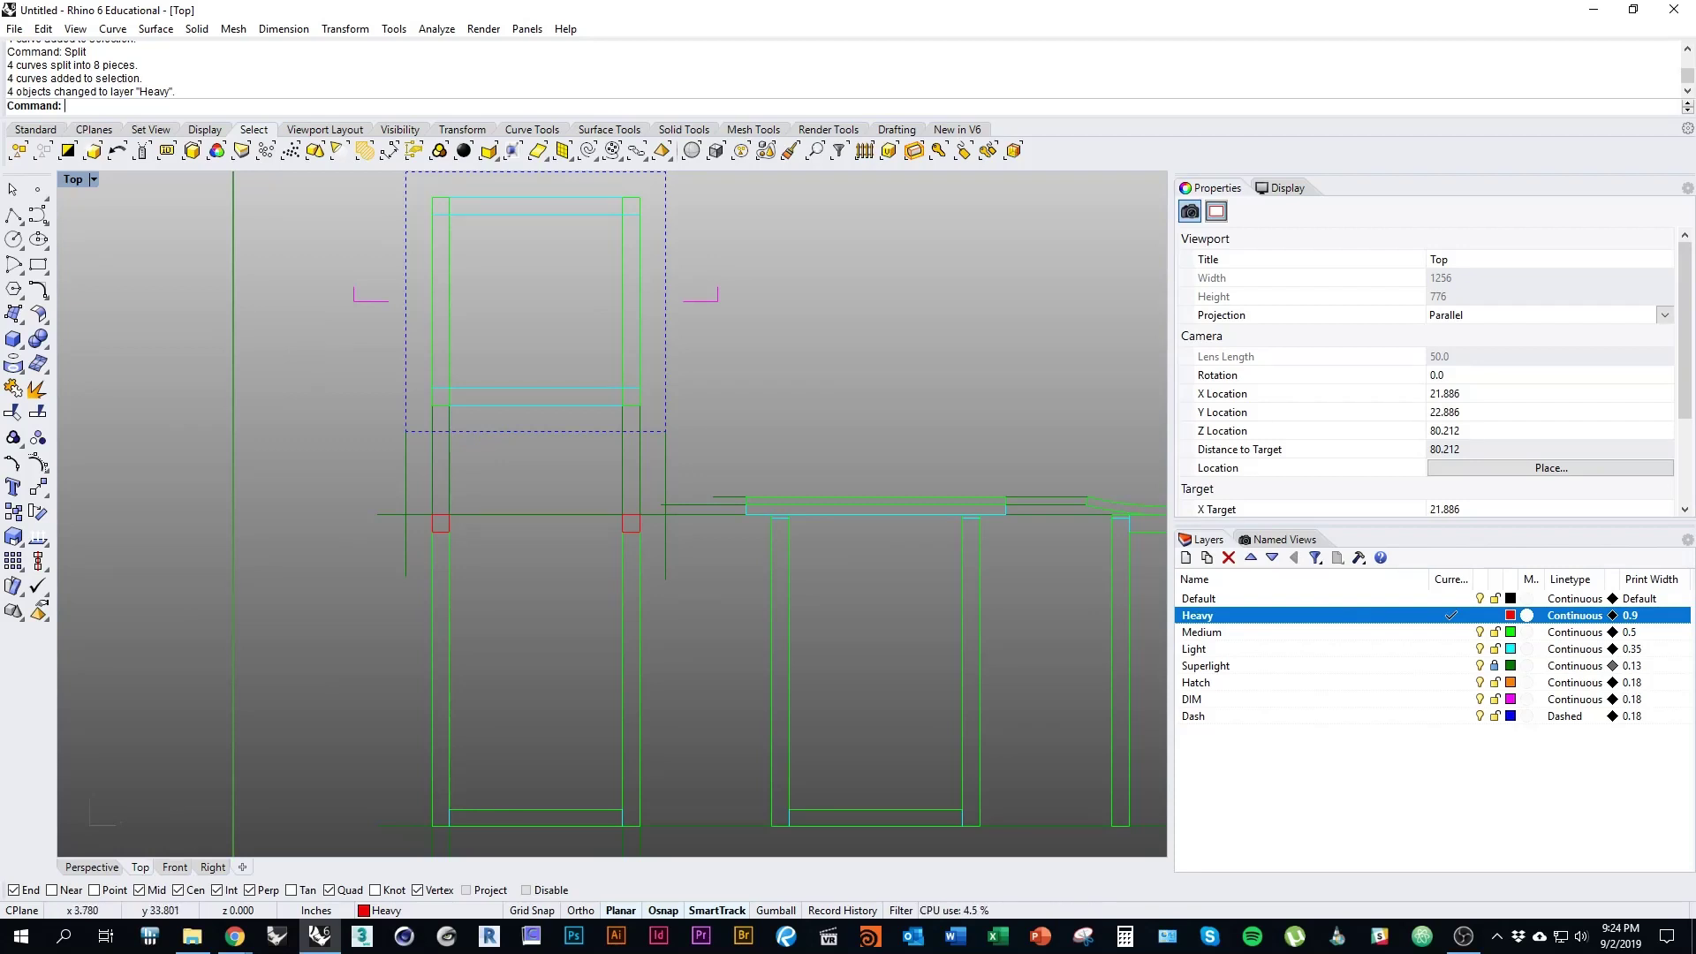
right_click_drag(829, 398, 769, 411)
right_click_drag(727, 668, 567, 644)
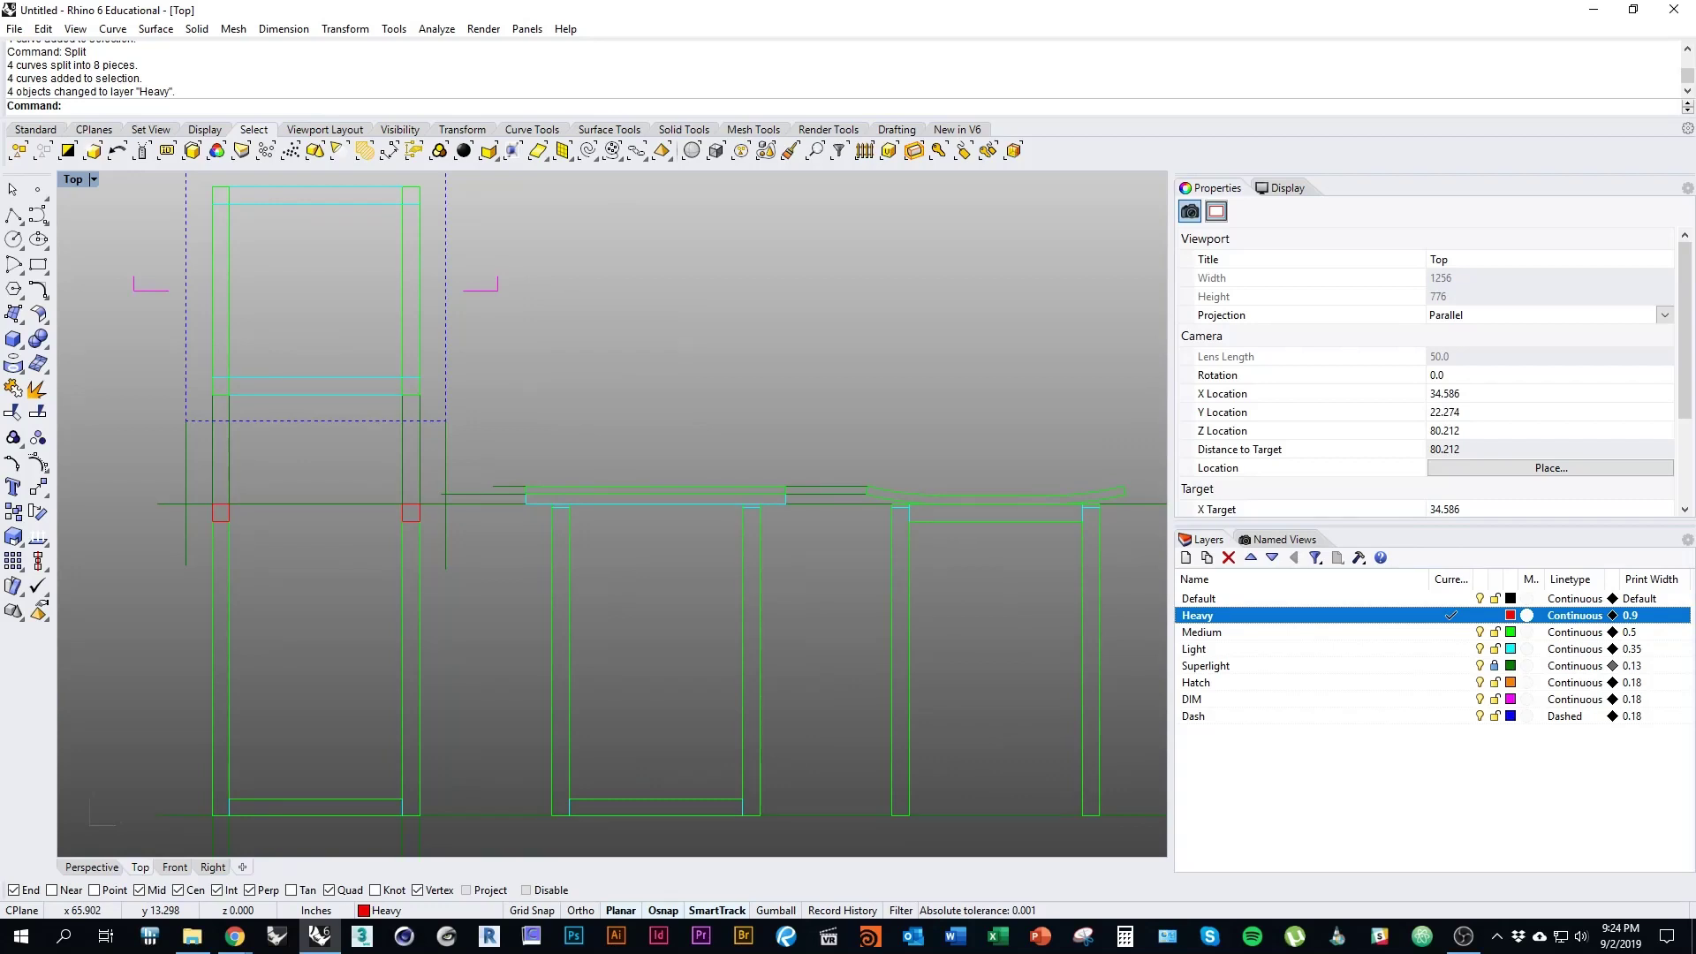
right_click_drag(596, 601, 742, 591)
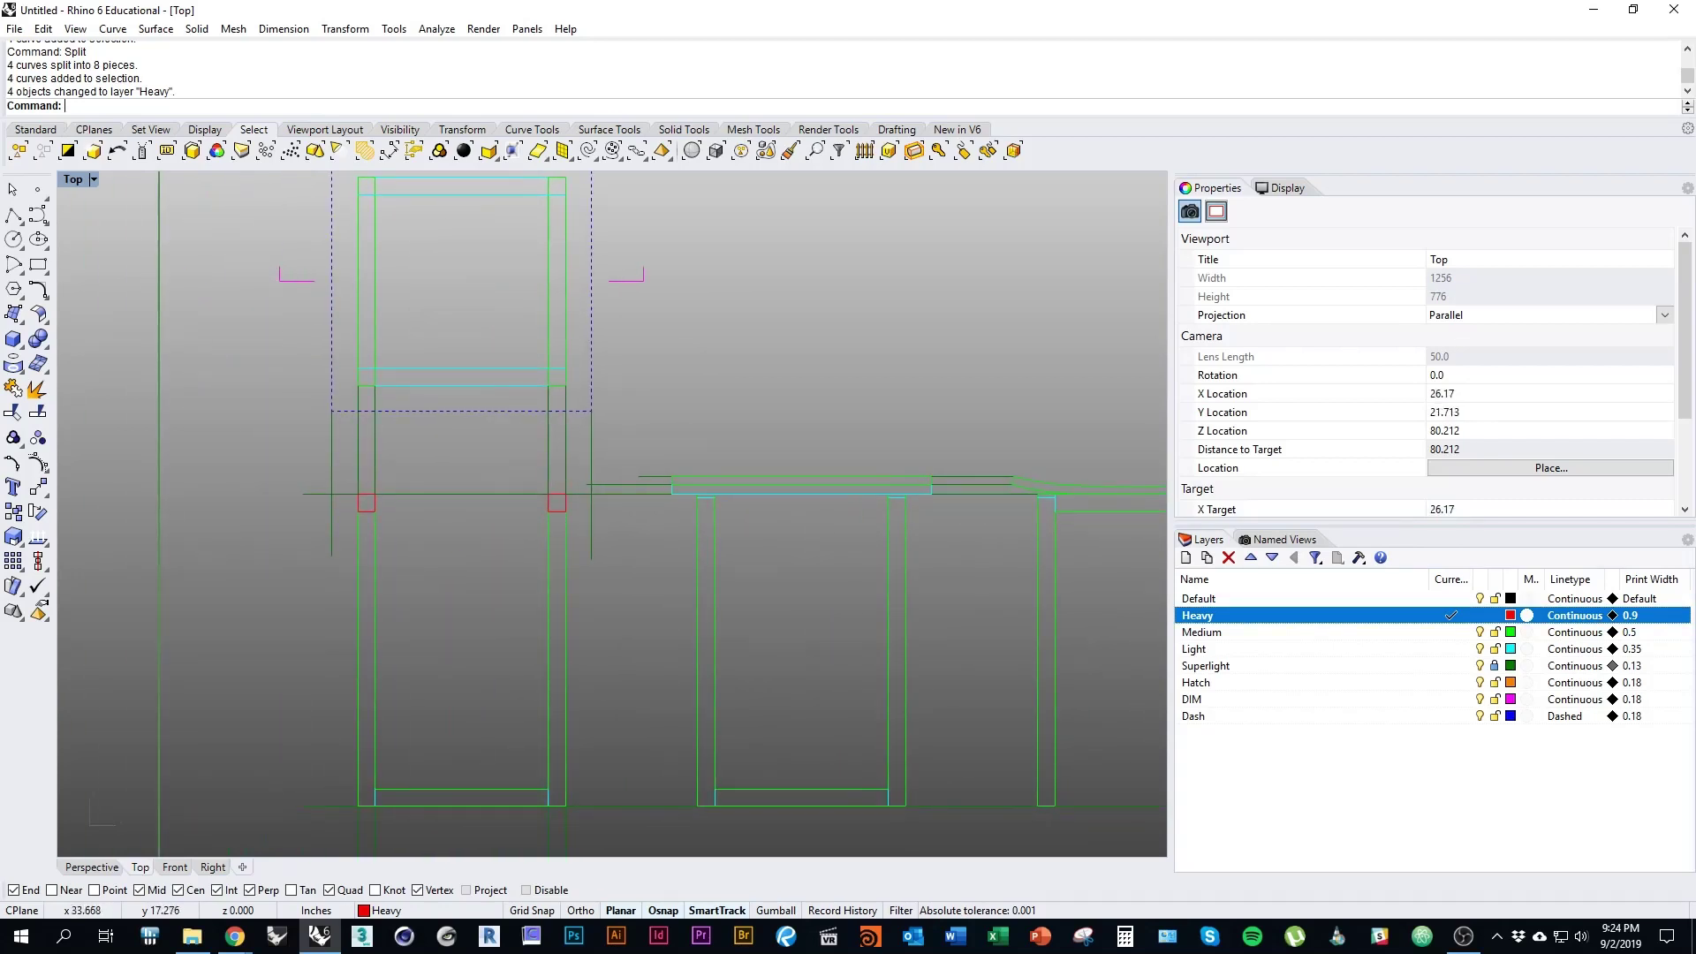
right_click_drag(585, 574, 535, 600)
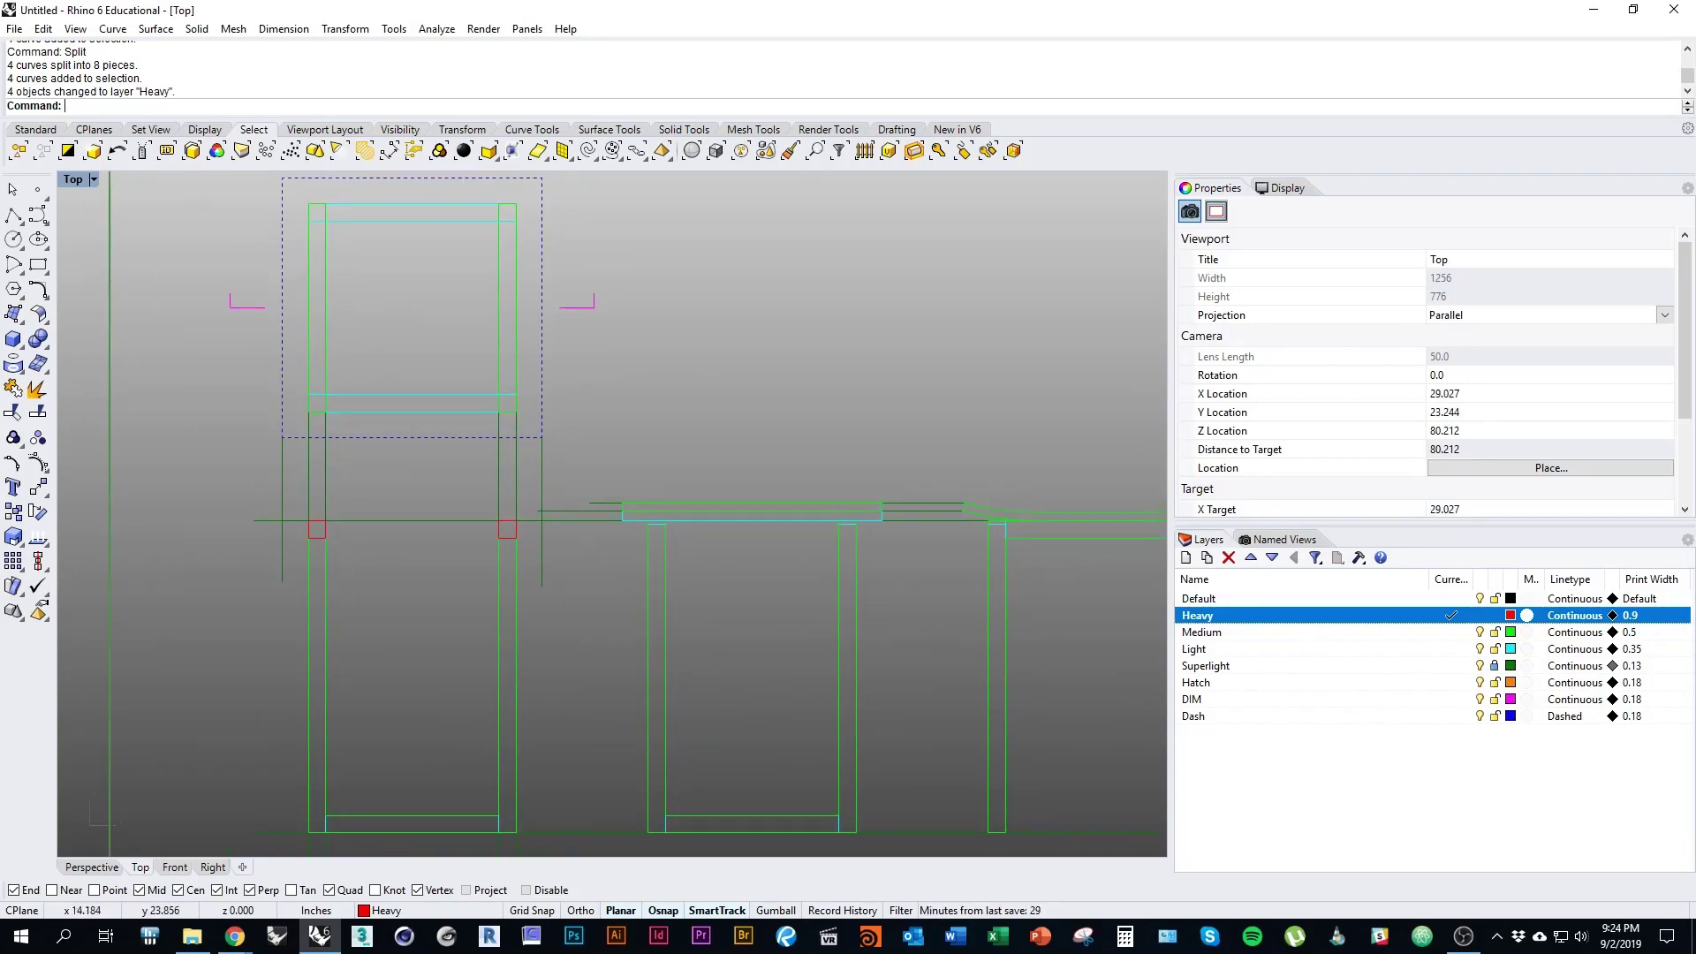
right_click_drag(633, 673, 723, 695)
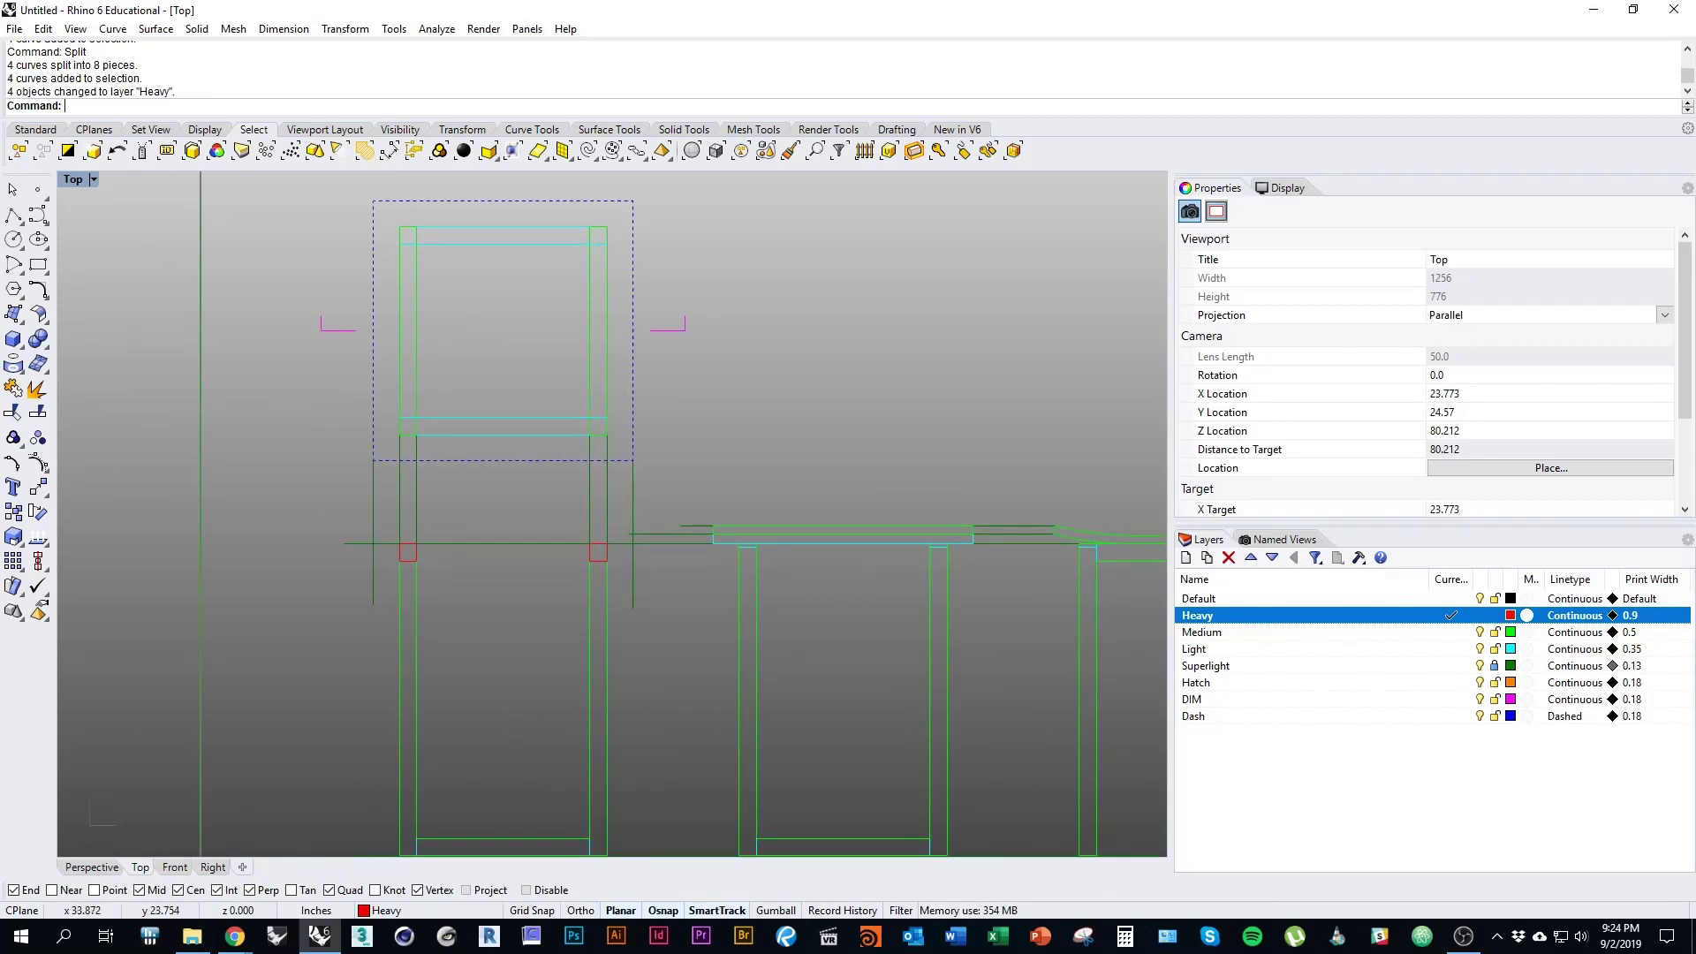
right_click_drag(836, 628, 771, 591)
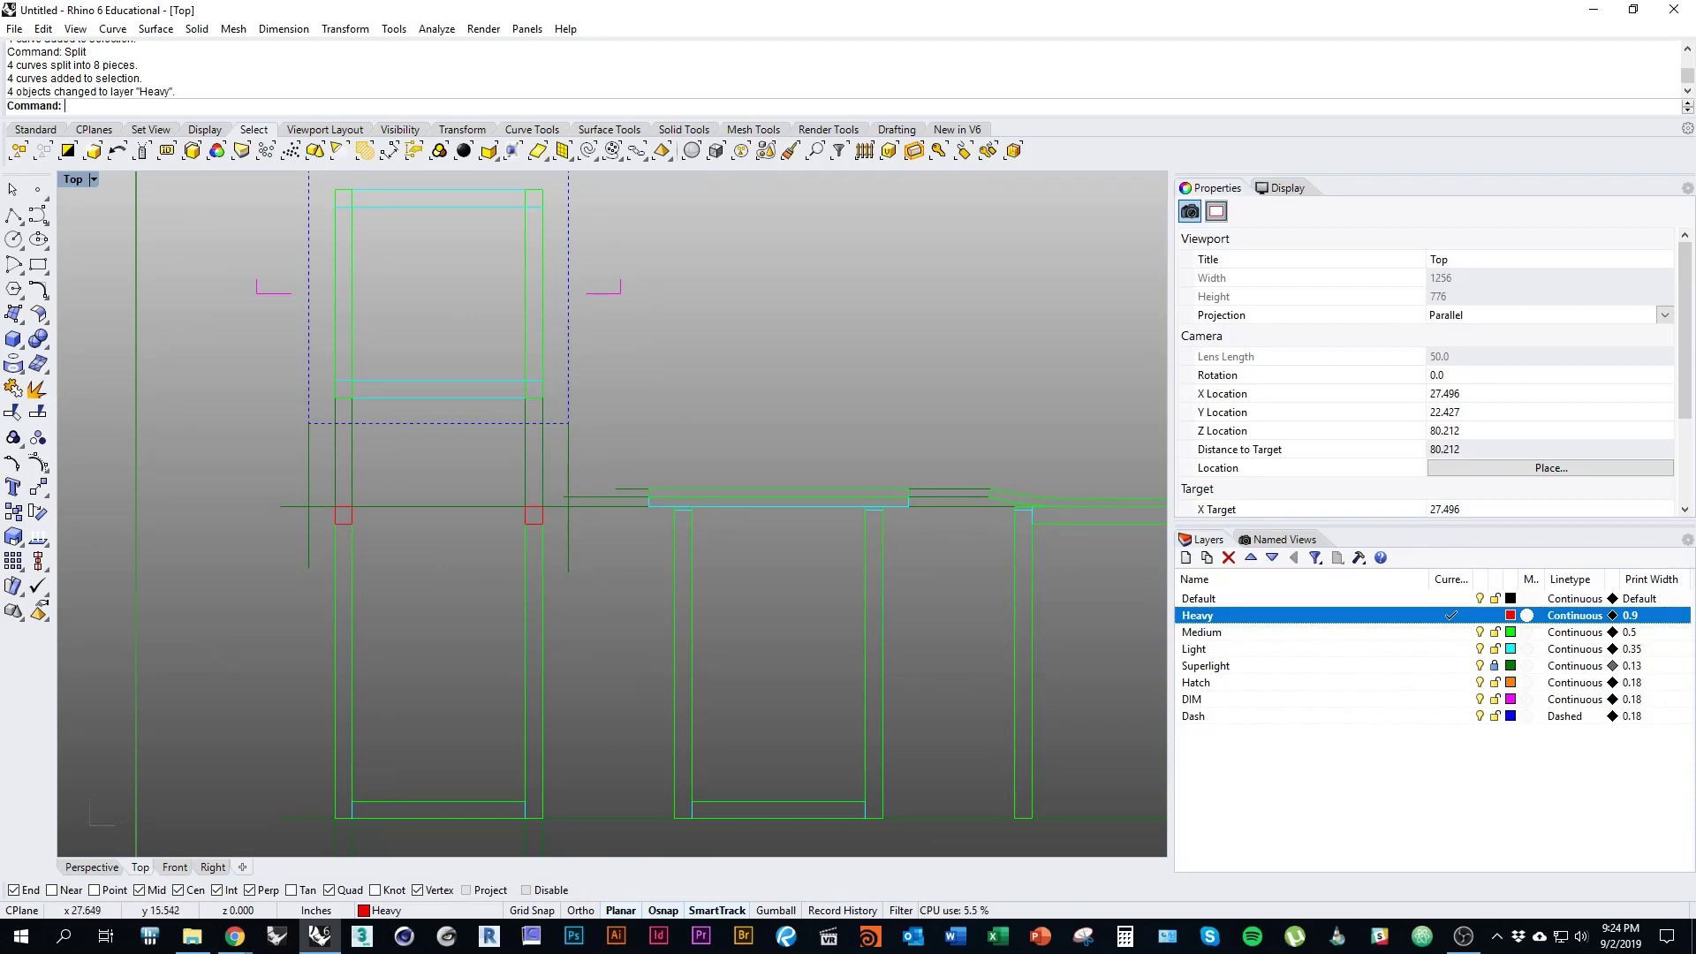
right_click_drag(618, 631, 703, 660)
right_click_drag(849, 718, 814, 690)
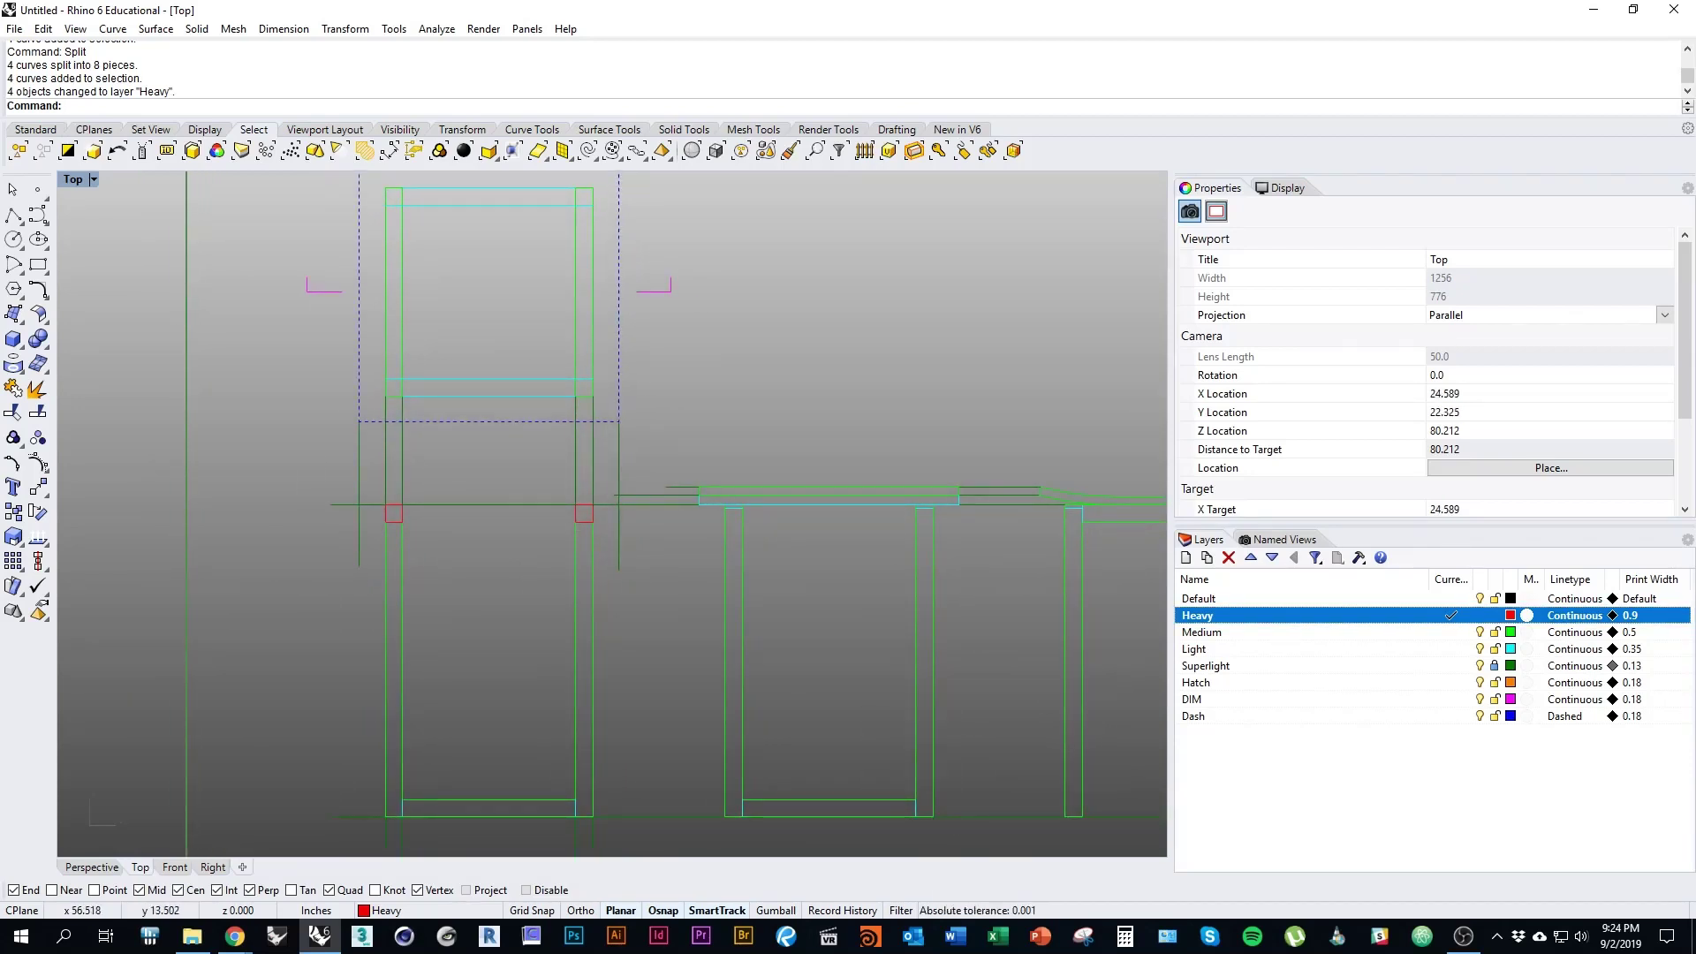
right_click_drag(934, 775, 898, 762)
right_click_drag(643, 706, 440, 711)
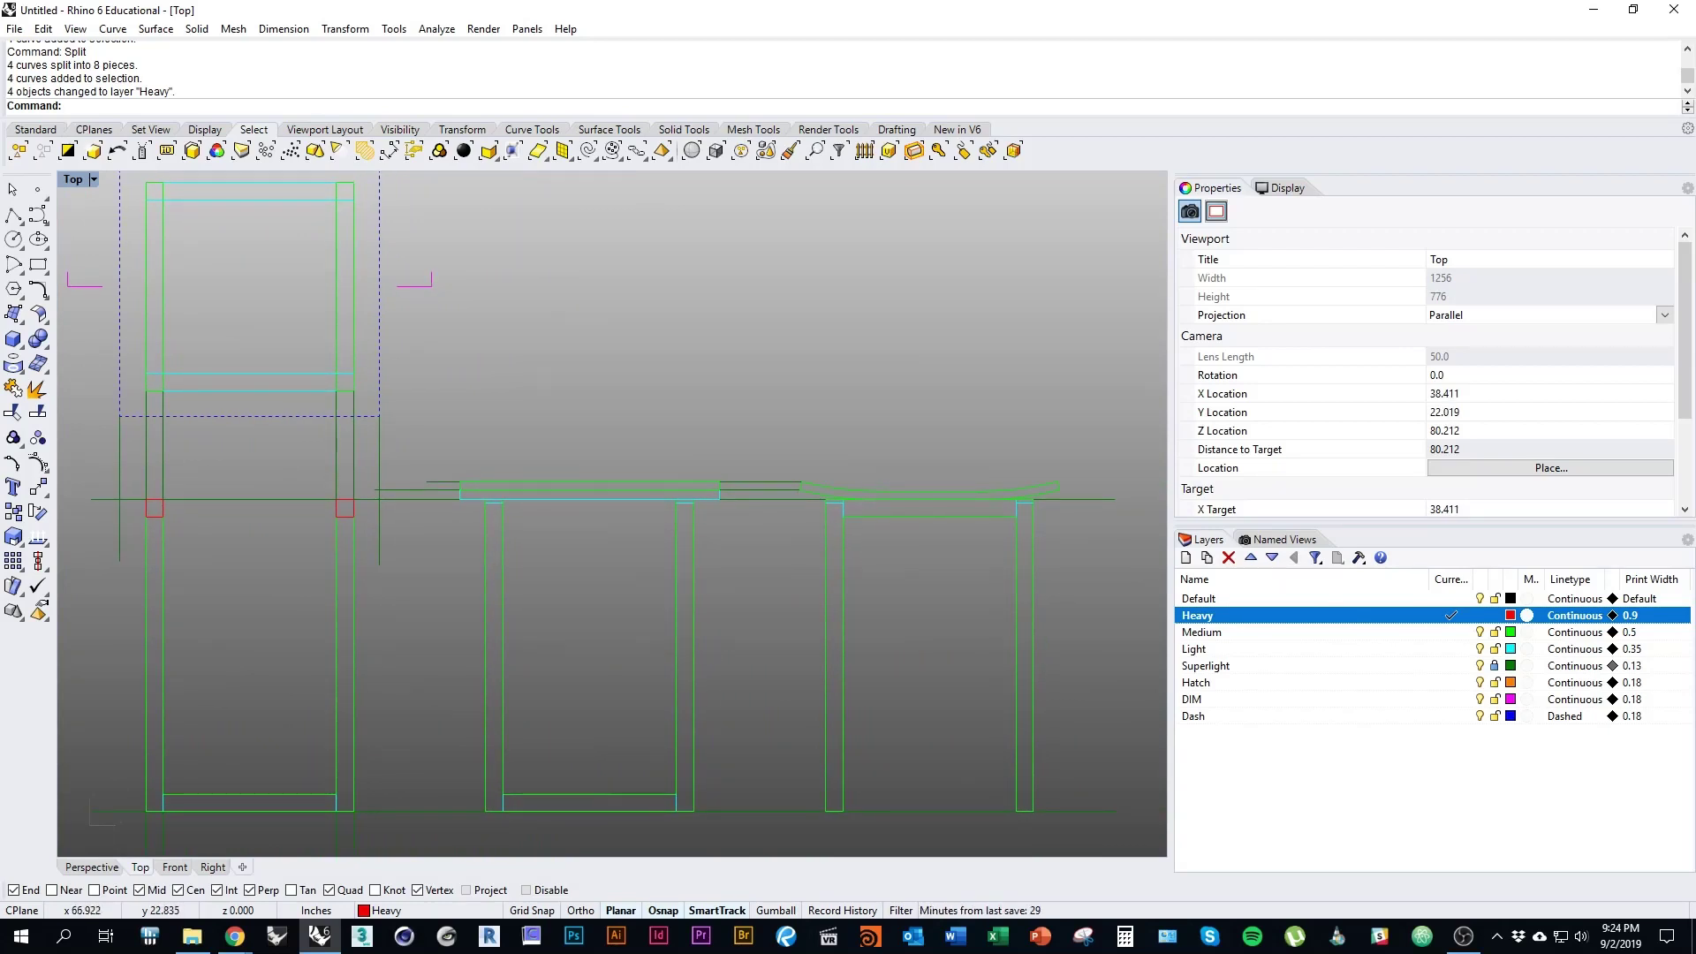
right_click_drag(600, 502, 729, 516)
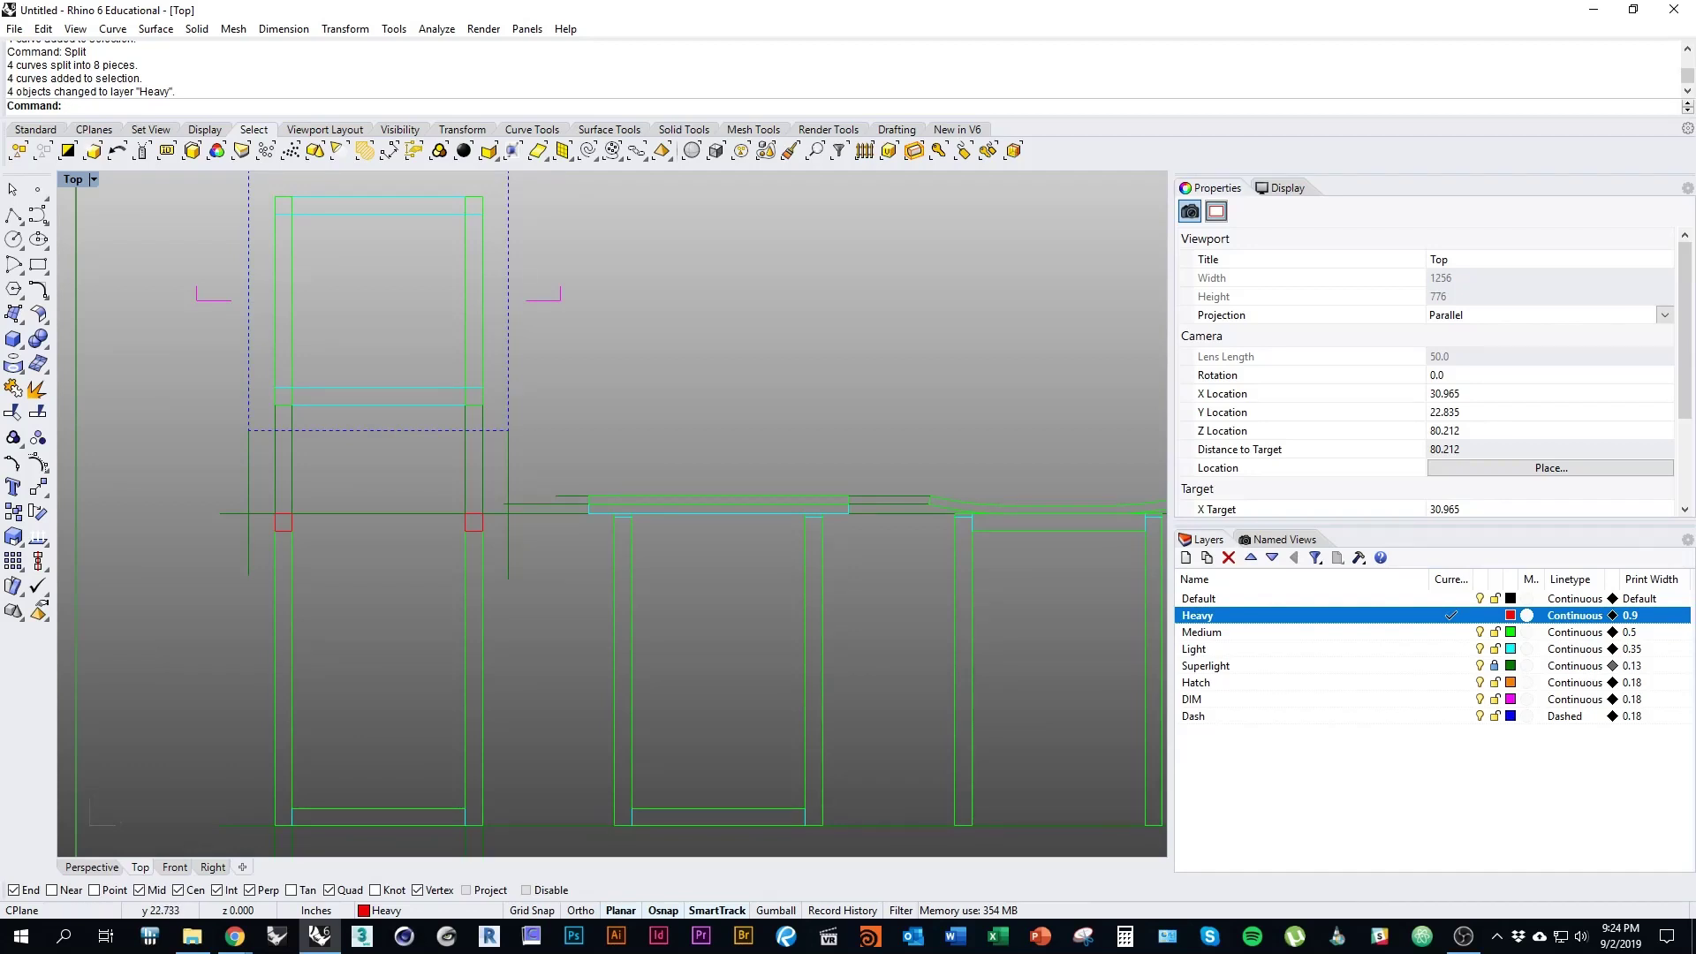
right_click_drag(519, 330, 467, 458)
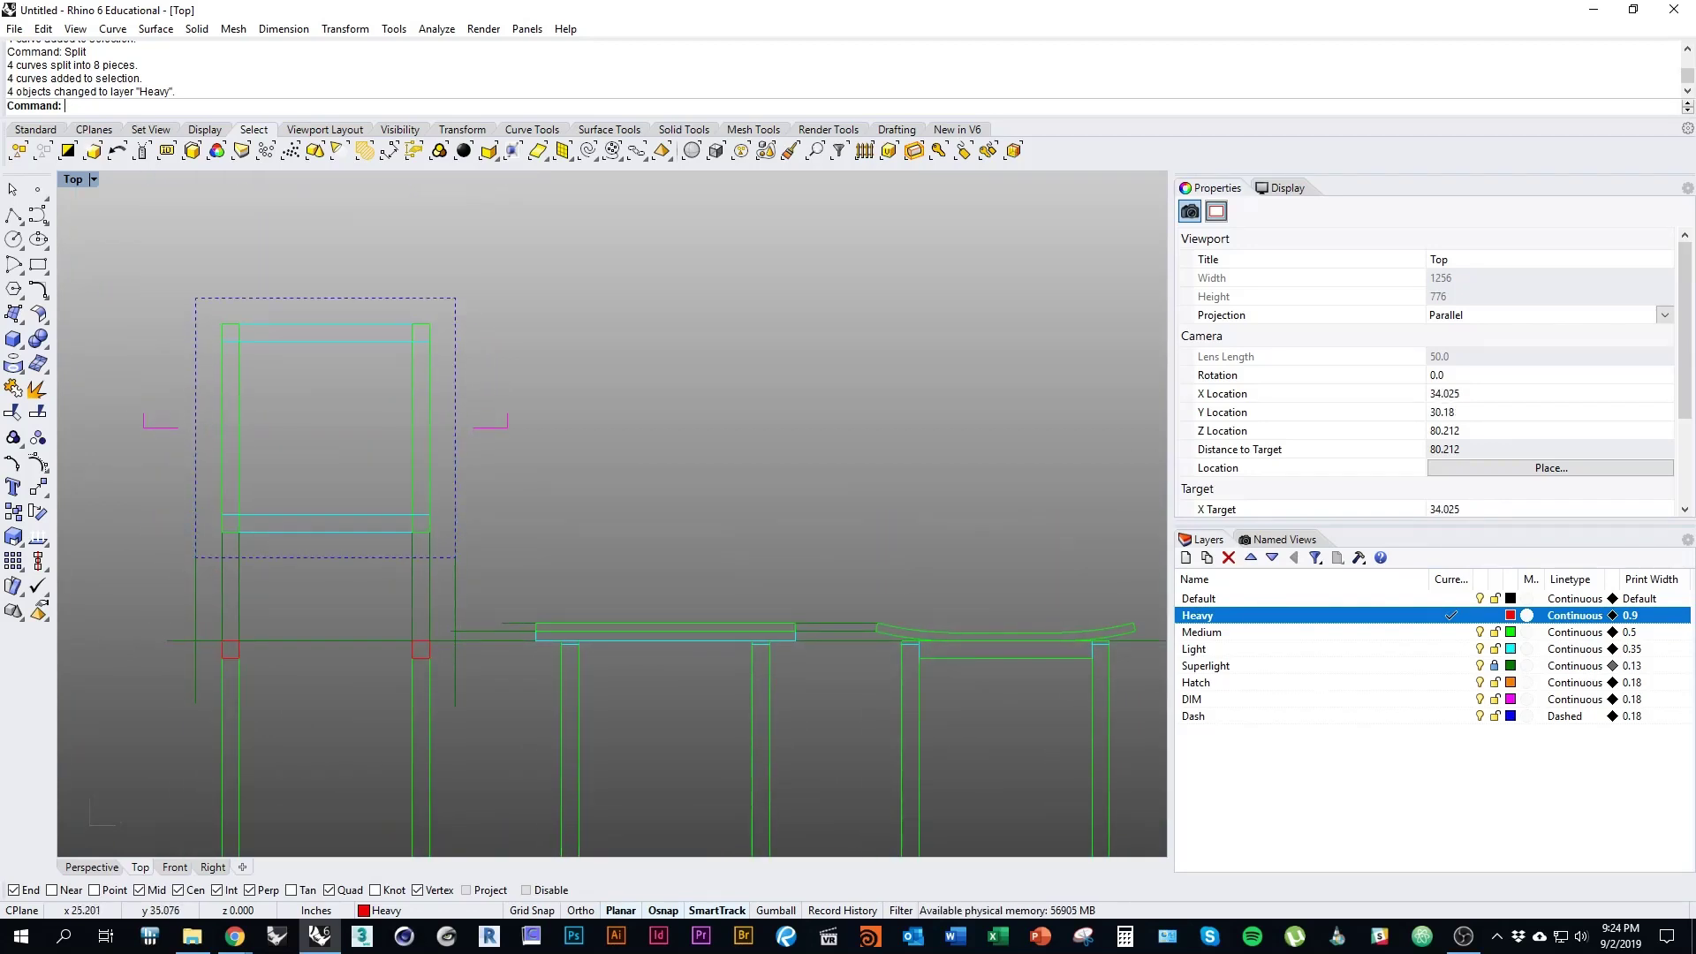
right_click_drag(1005, 633, 873, 567)
right_click_drag(897, 720, 912, 678)
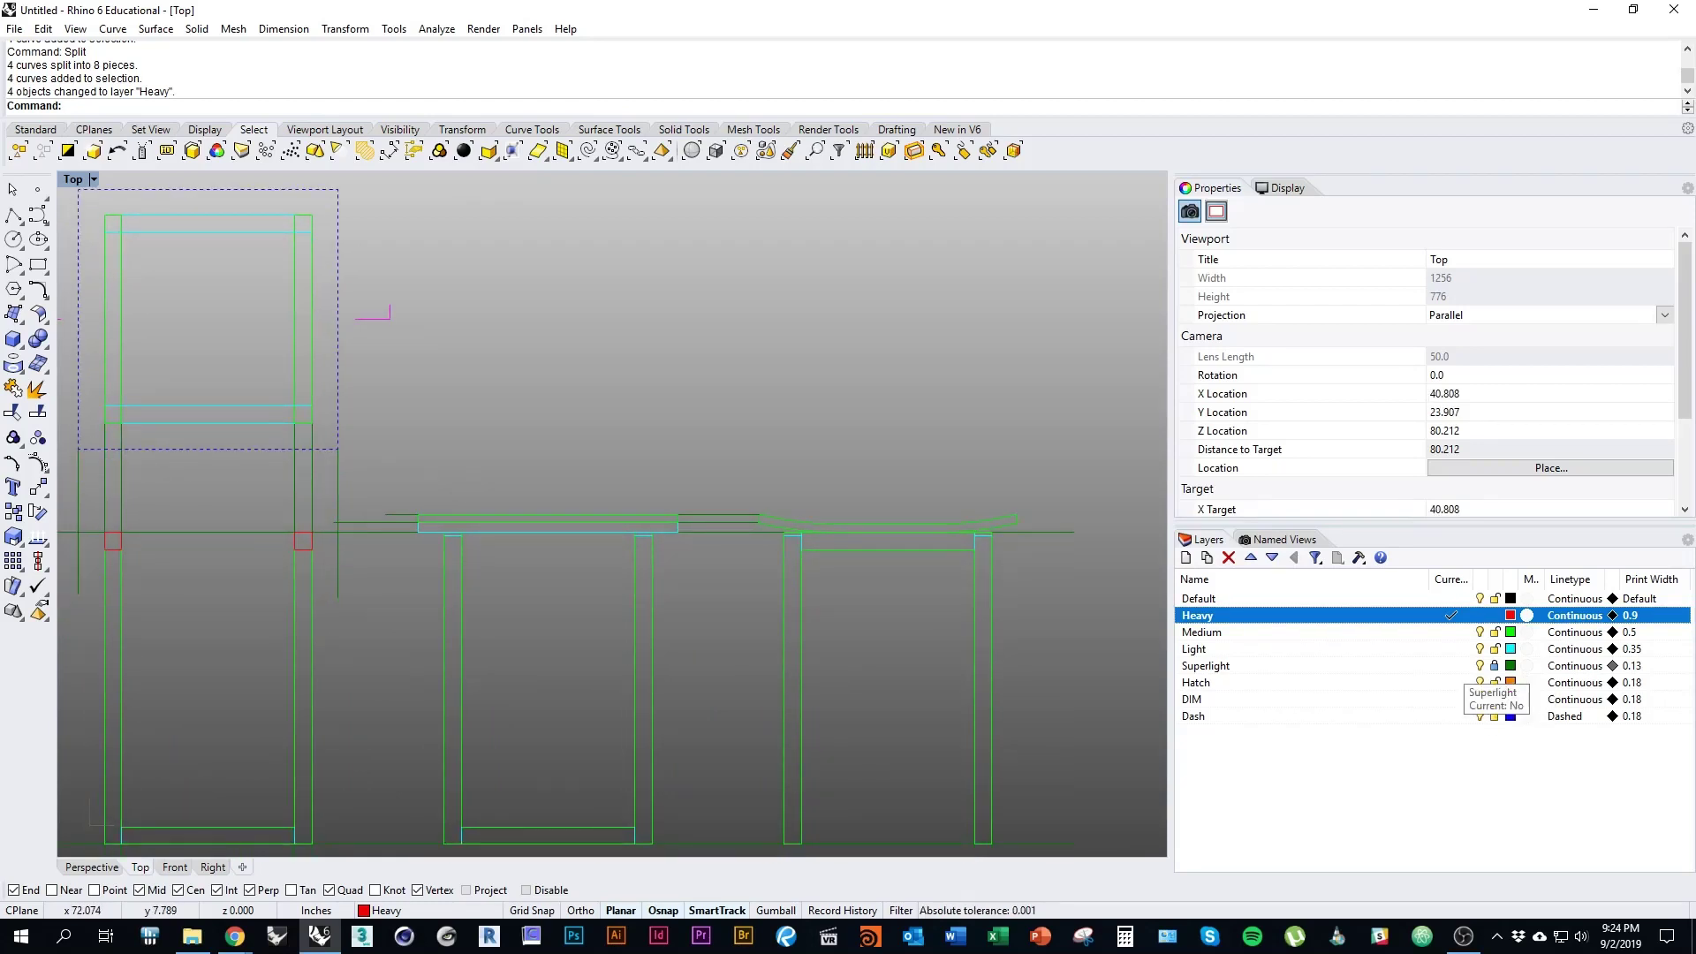
Step: Draw a horizontal Superlight polyline from the midpoint of the curved seat's upper edge to beyond the far side of the leftmost elevation
left_click(1452, 666)
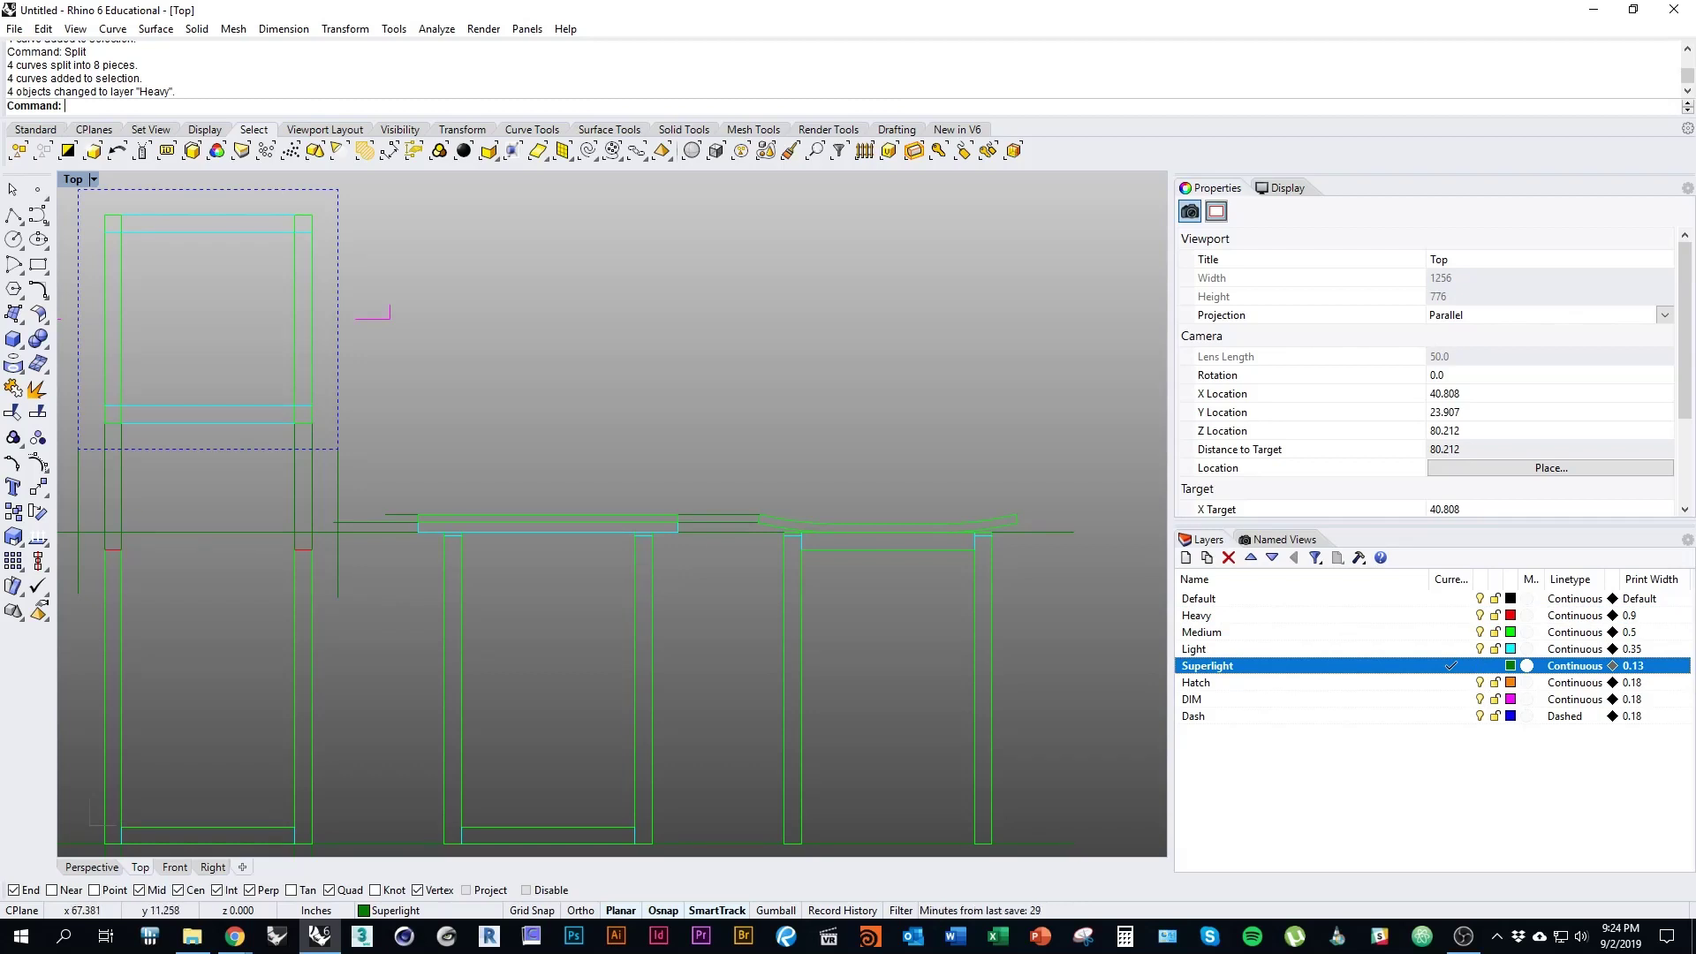
right_click_drag(871, 534, 964, 574)
scroll(964, 574, "up", 3)
type("pl")
key("Return")
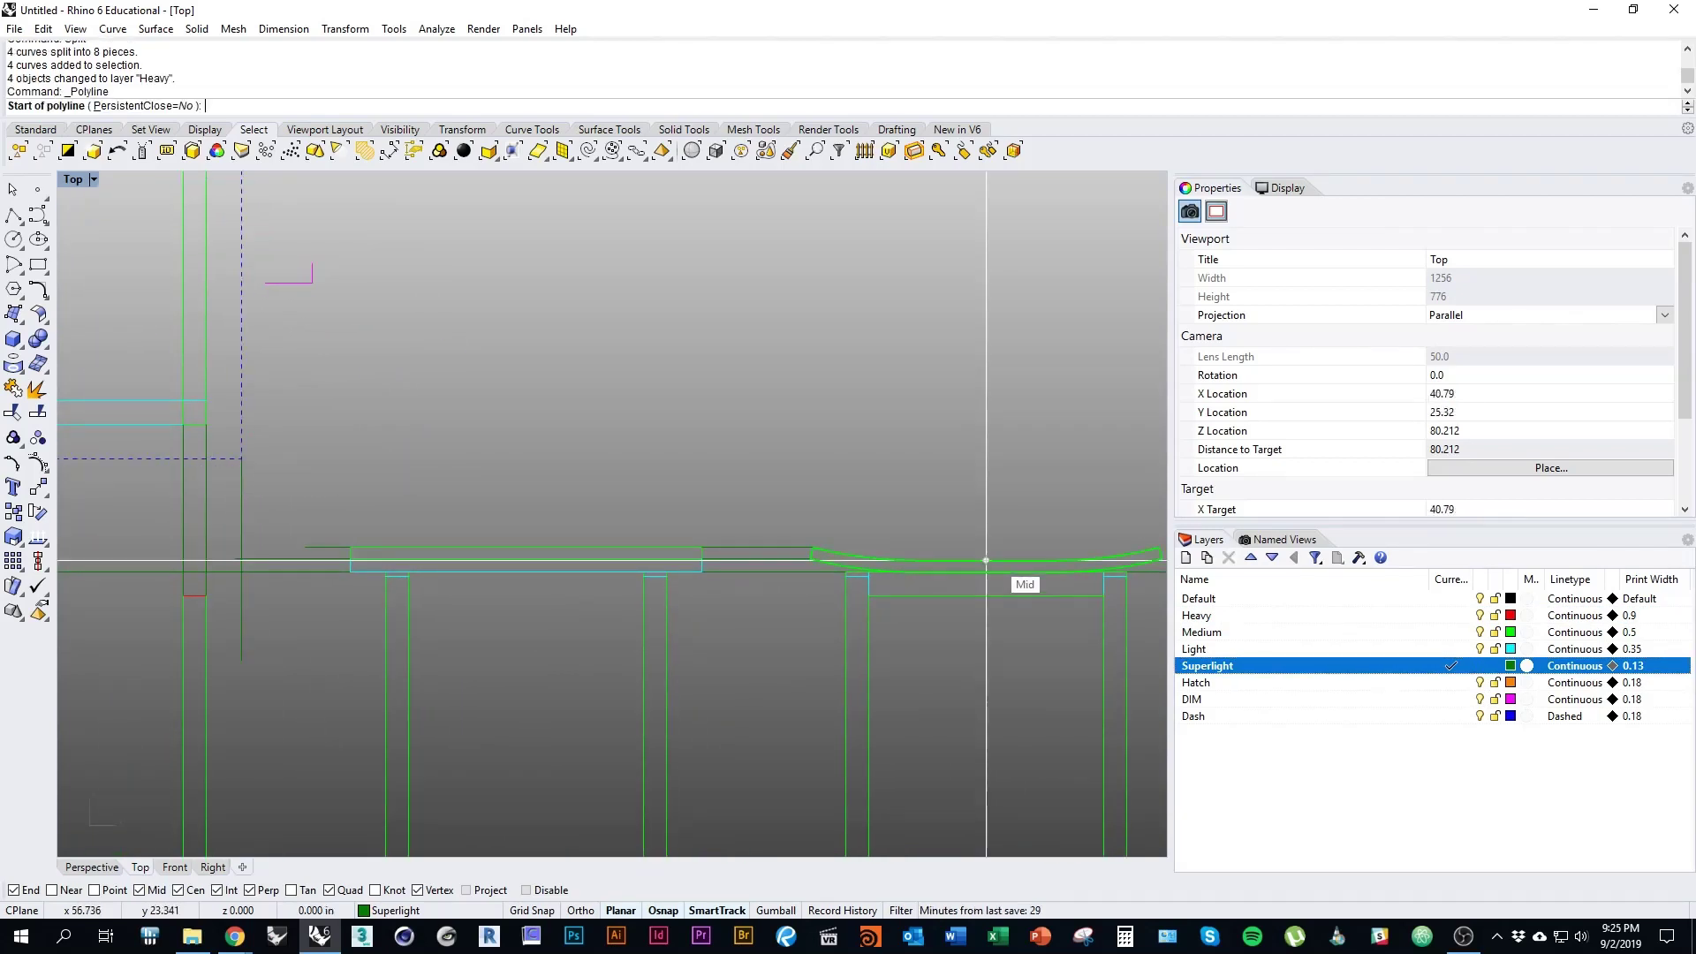
left_click(985, 560)
scroll(1052, 522, "down", 3)
scroll(1019, 581, "up", 6)
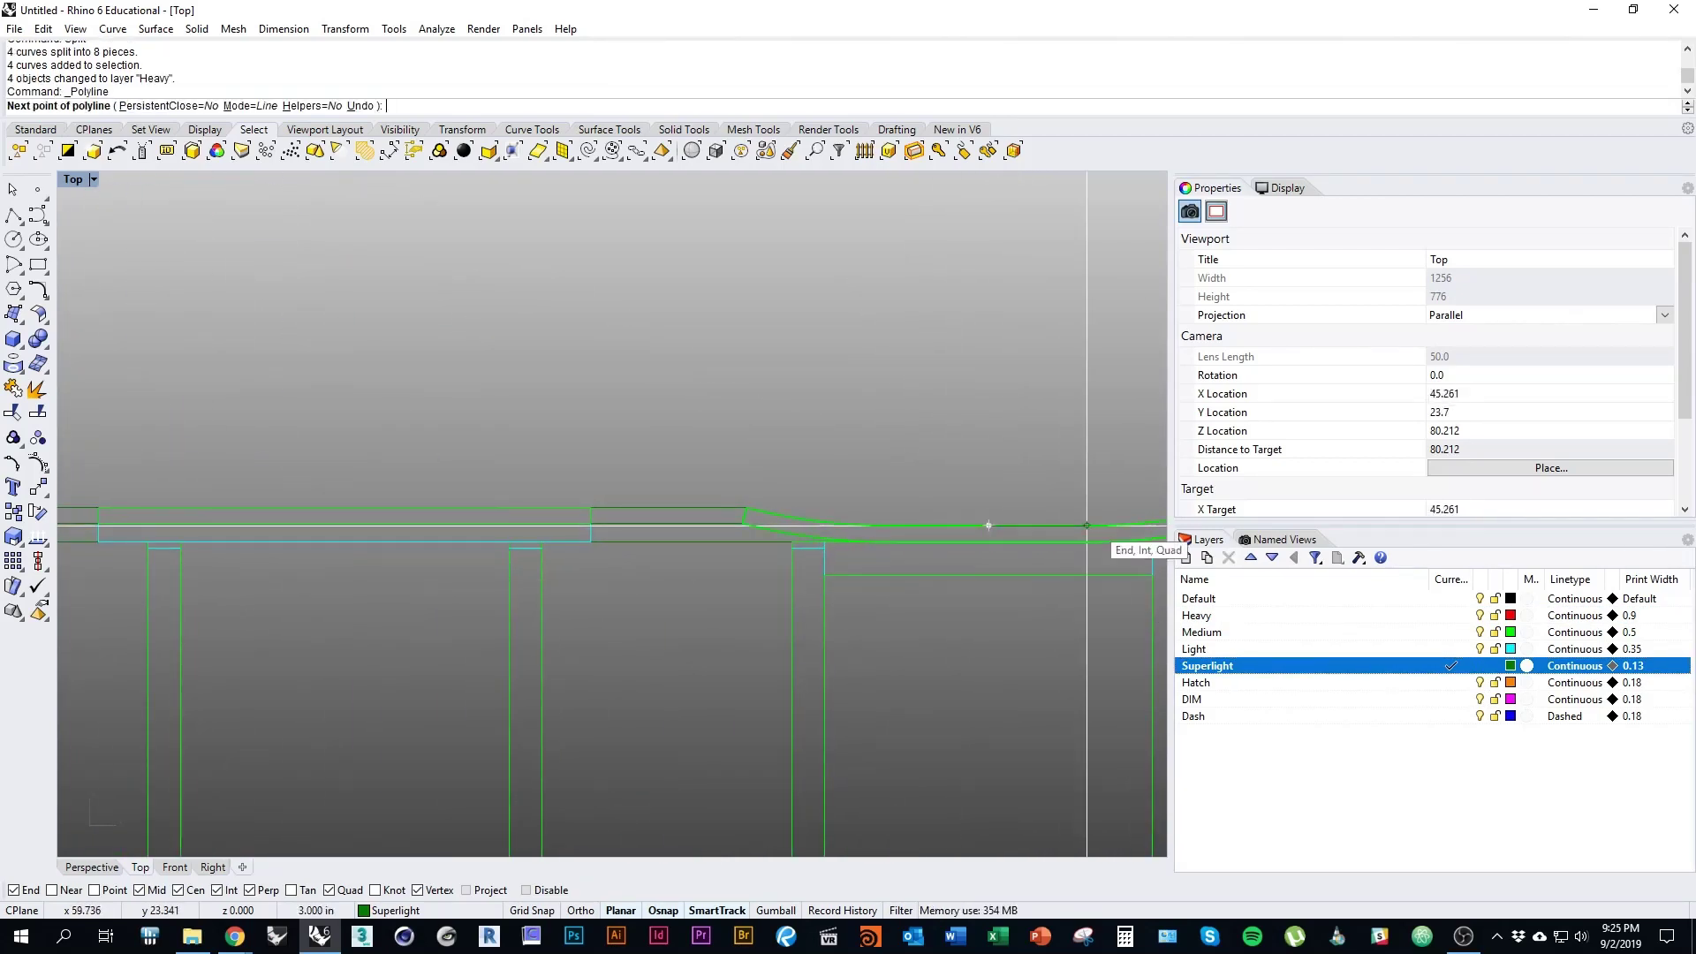
scroll(966, 527, "down", 3)
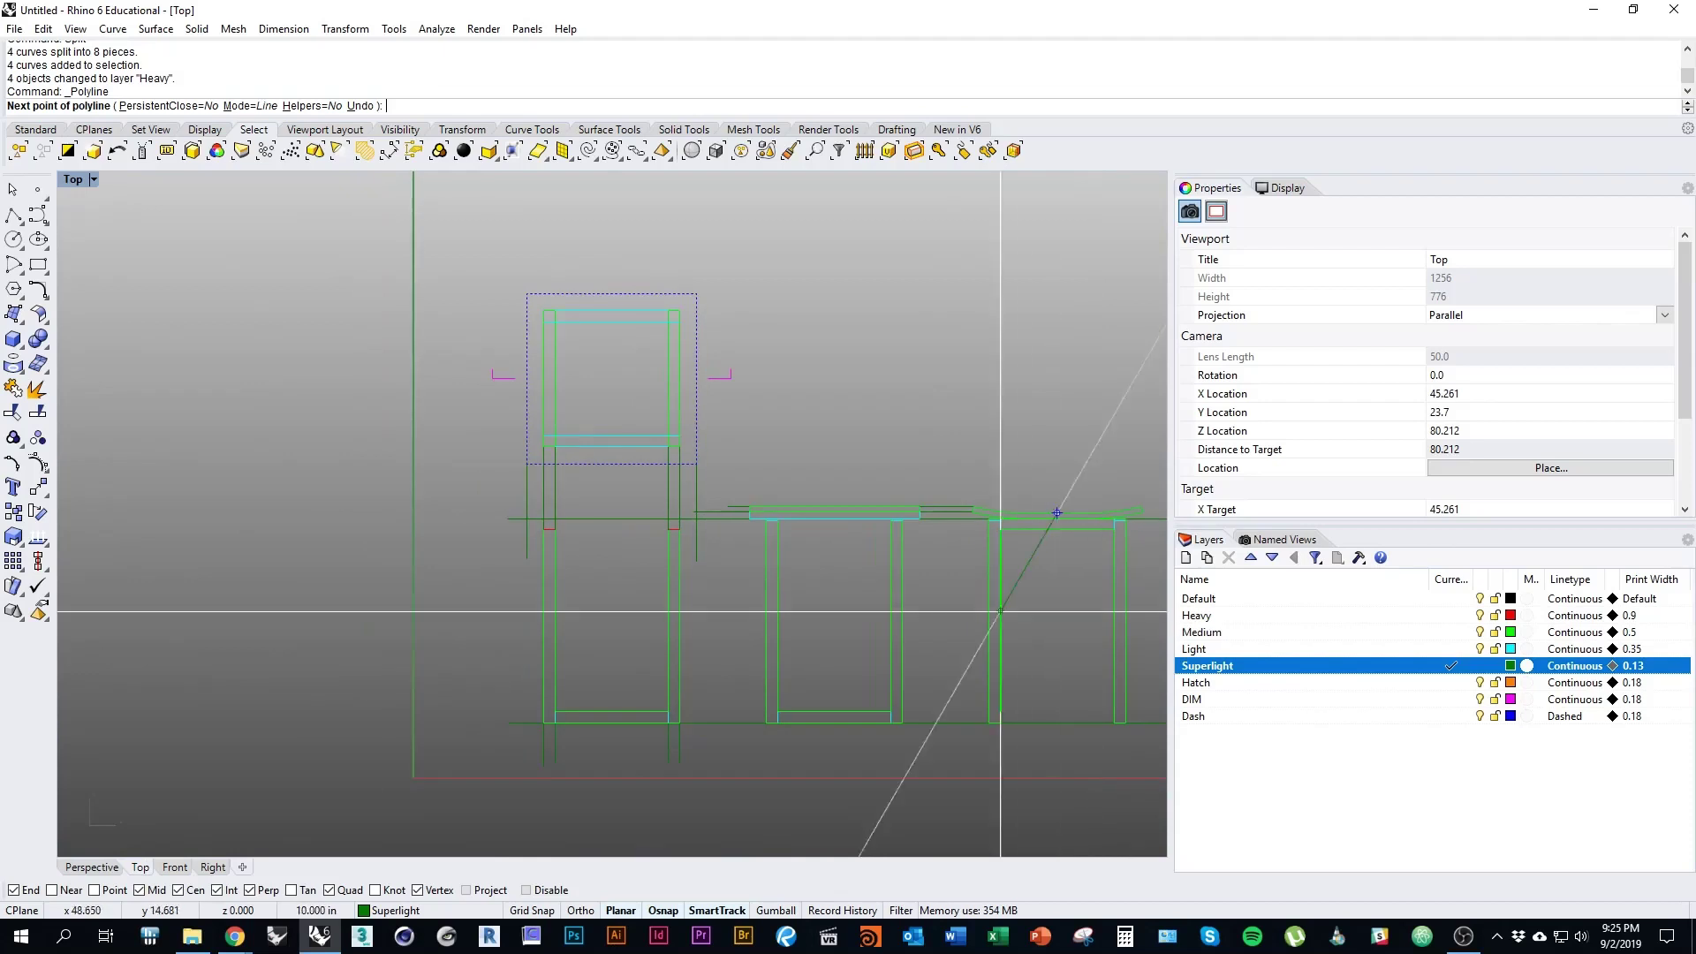
left_click(440, 512)
key("Return")
scroll(713, 472, "up", 3)
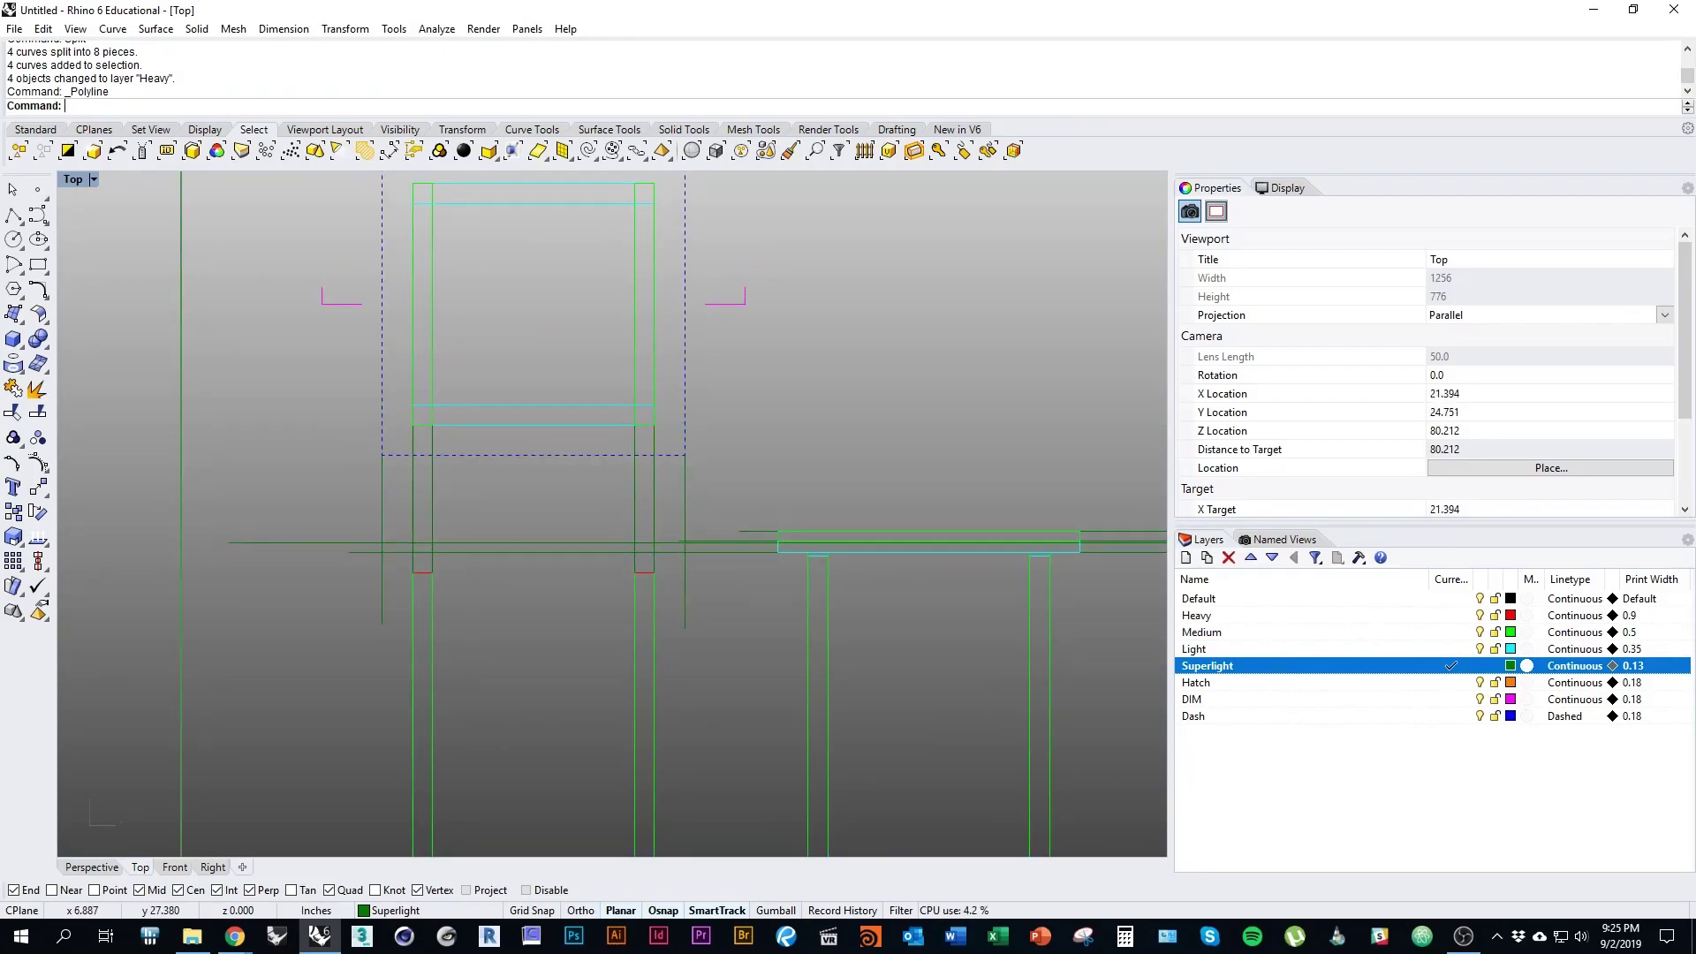
Step: Start a corner-to-corner rectangle and make Heavy the current layer for it
type("R")
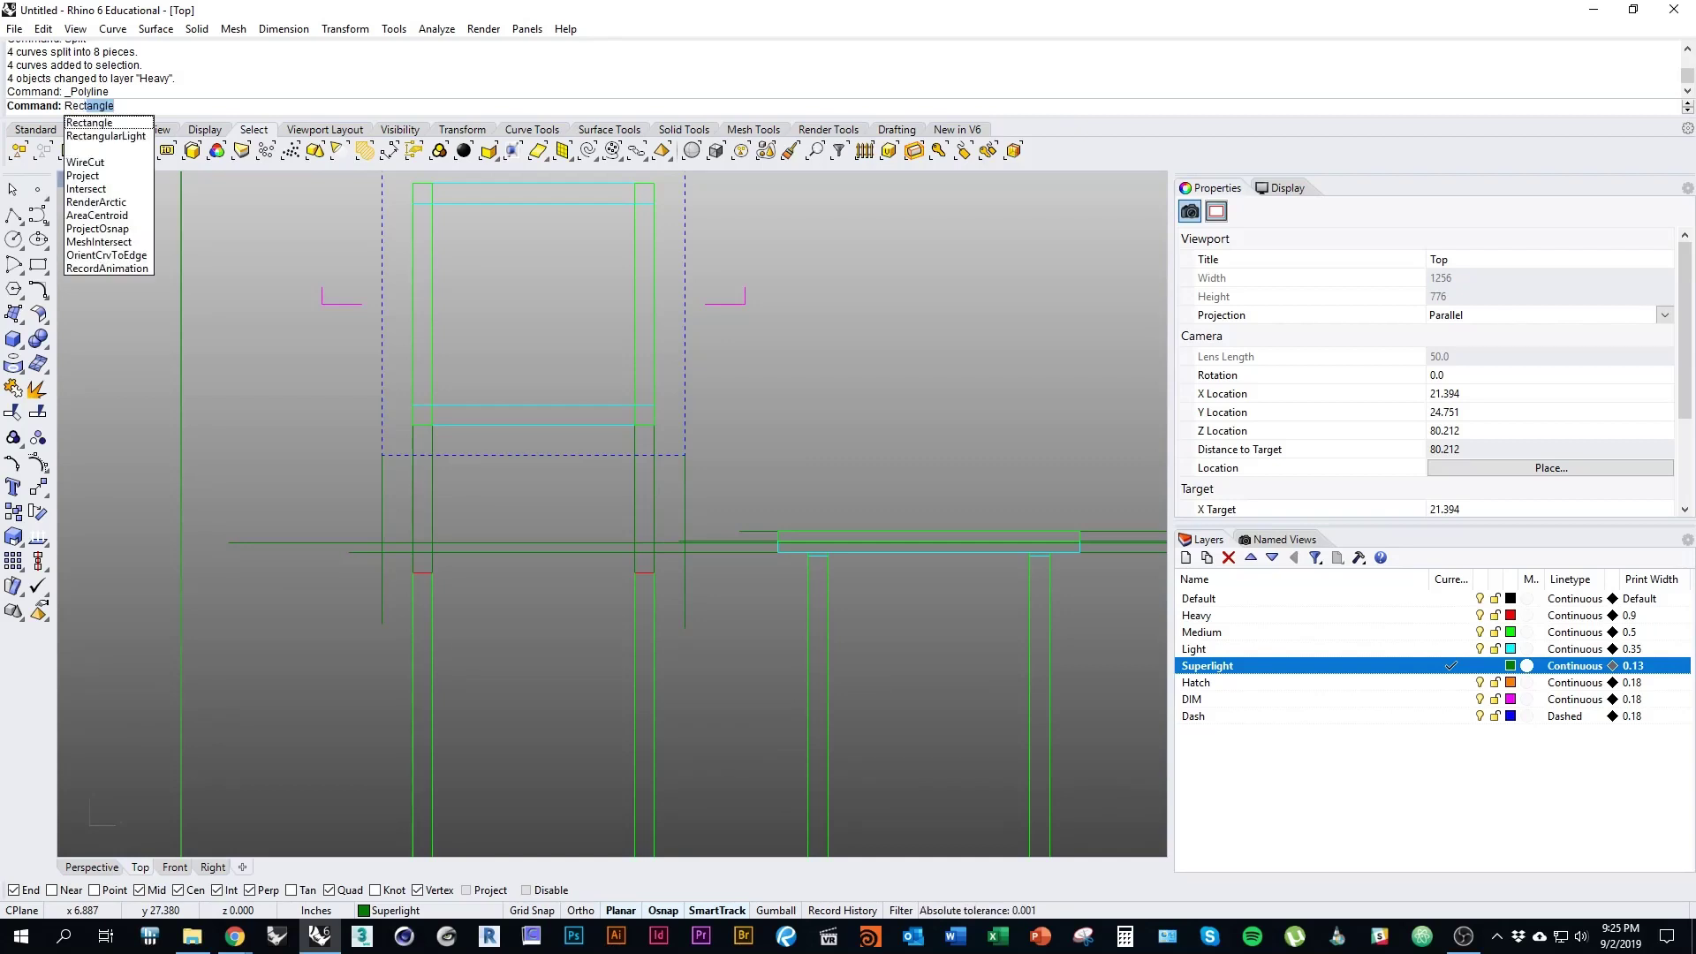
type("ect")
key("Return")
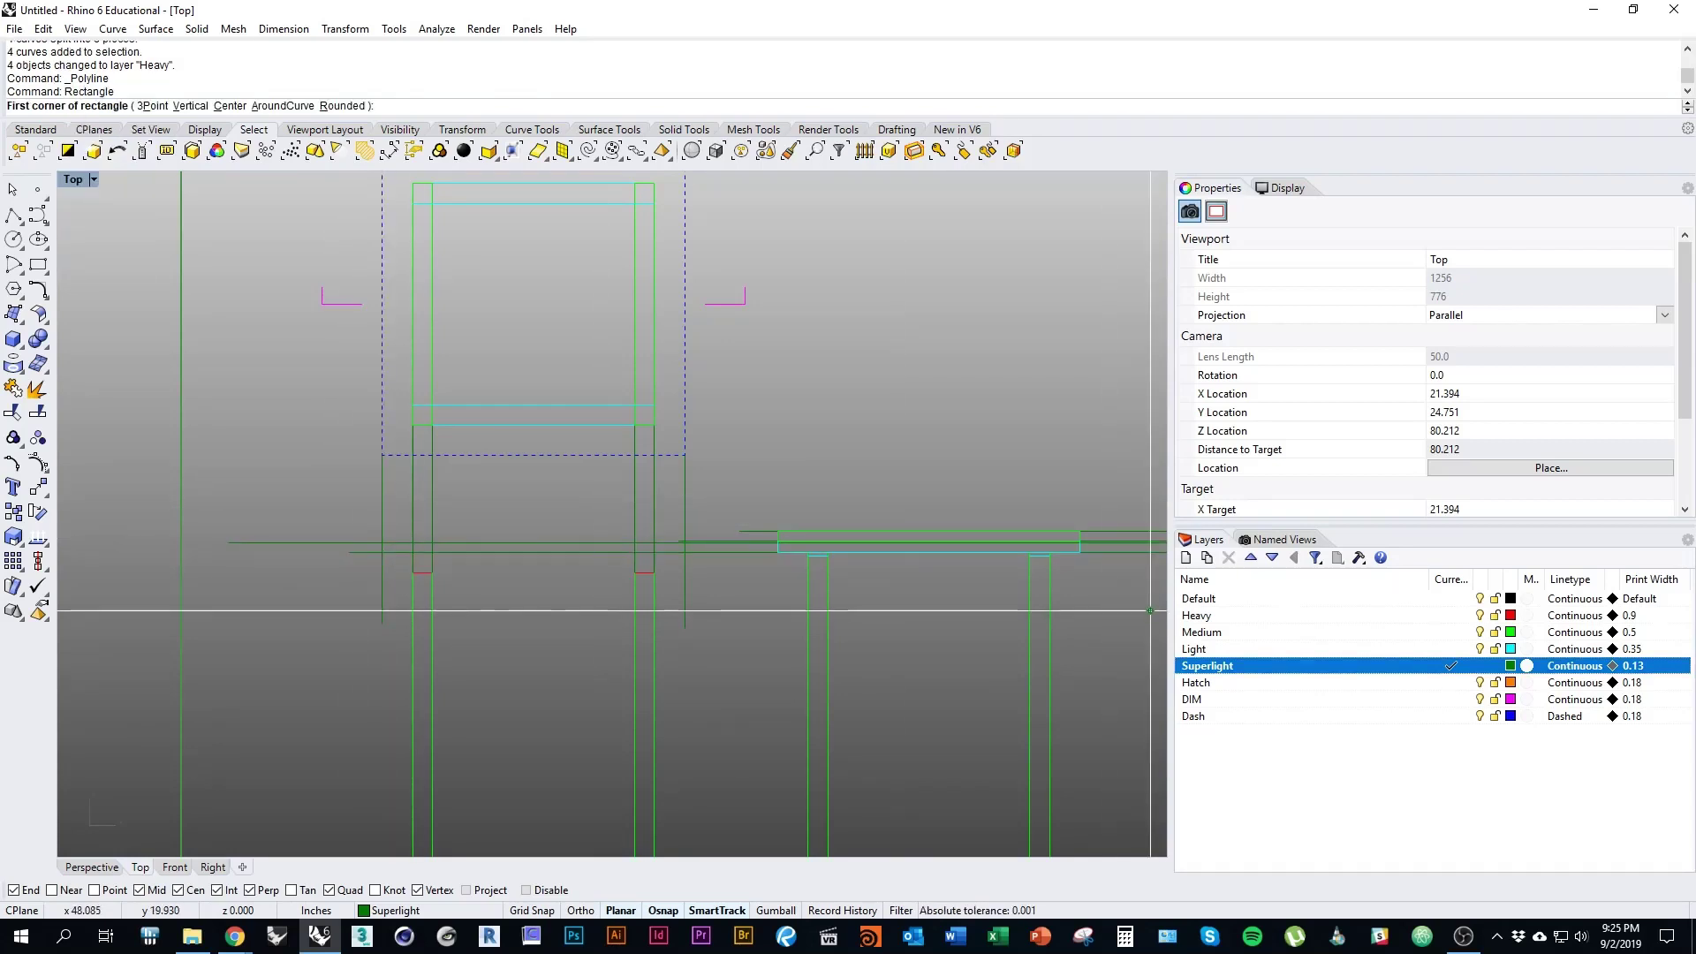
left_click(1450, 615)
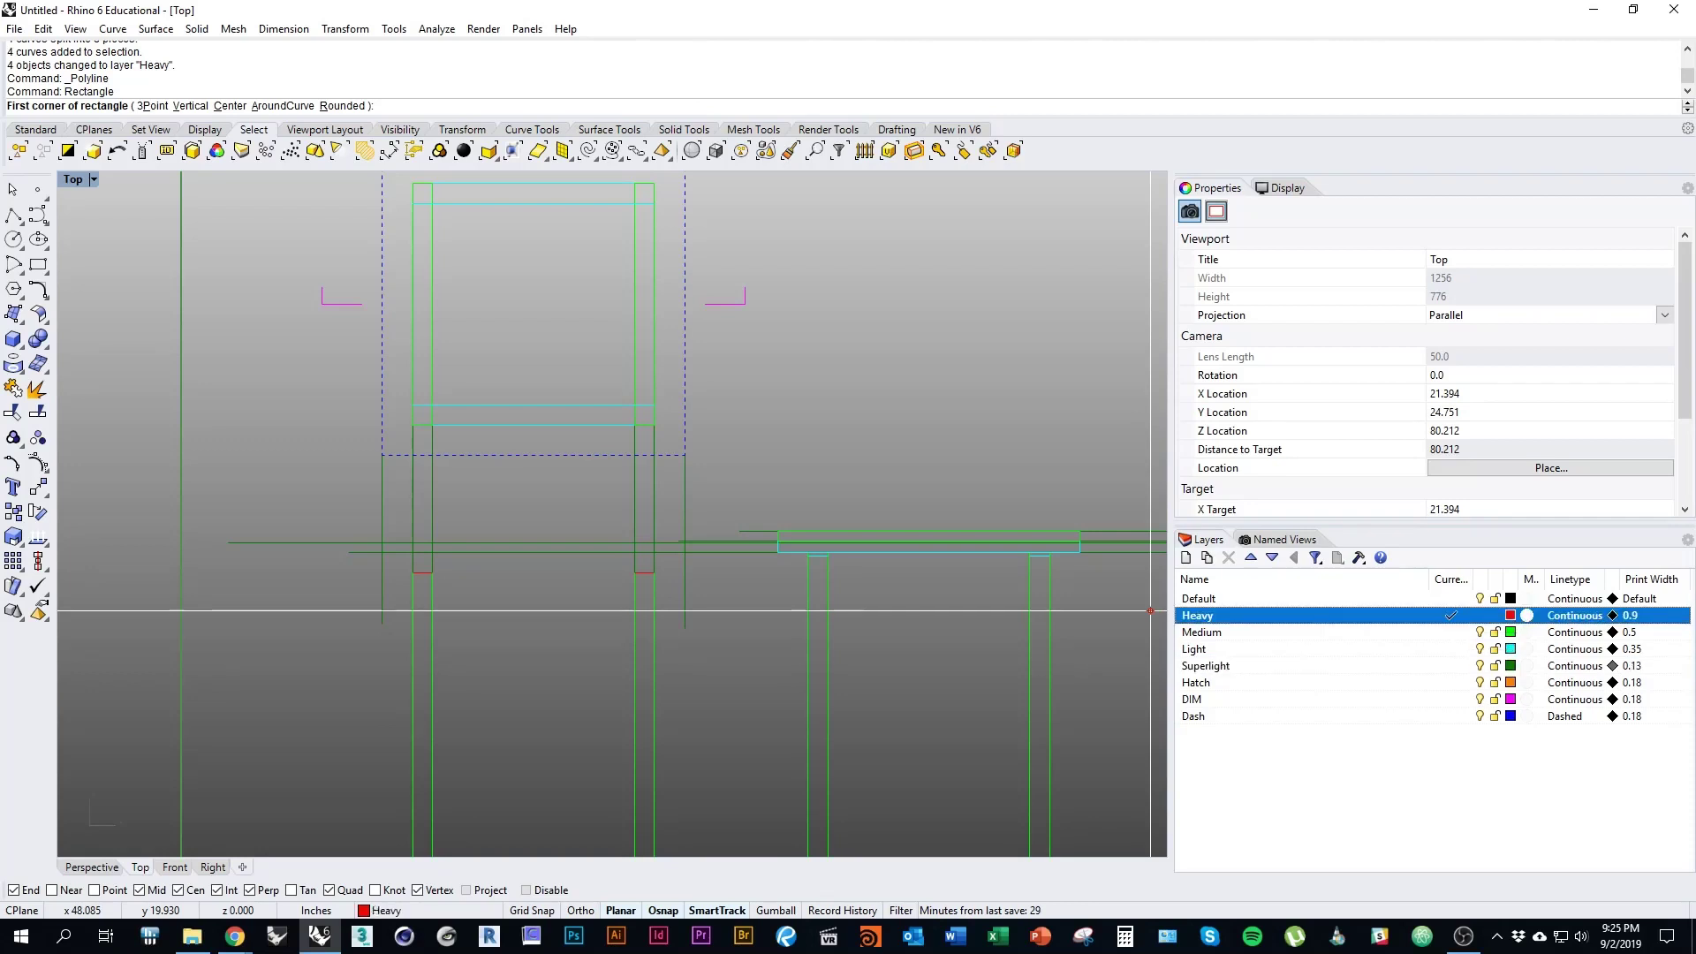
Step: Try to draw the cut seat as a rectangle between the two side construction lines of the leftmost elevation, and undo it
left_click(382, 541)
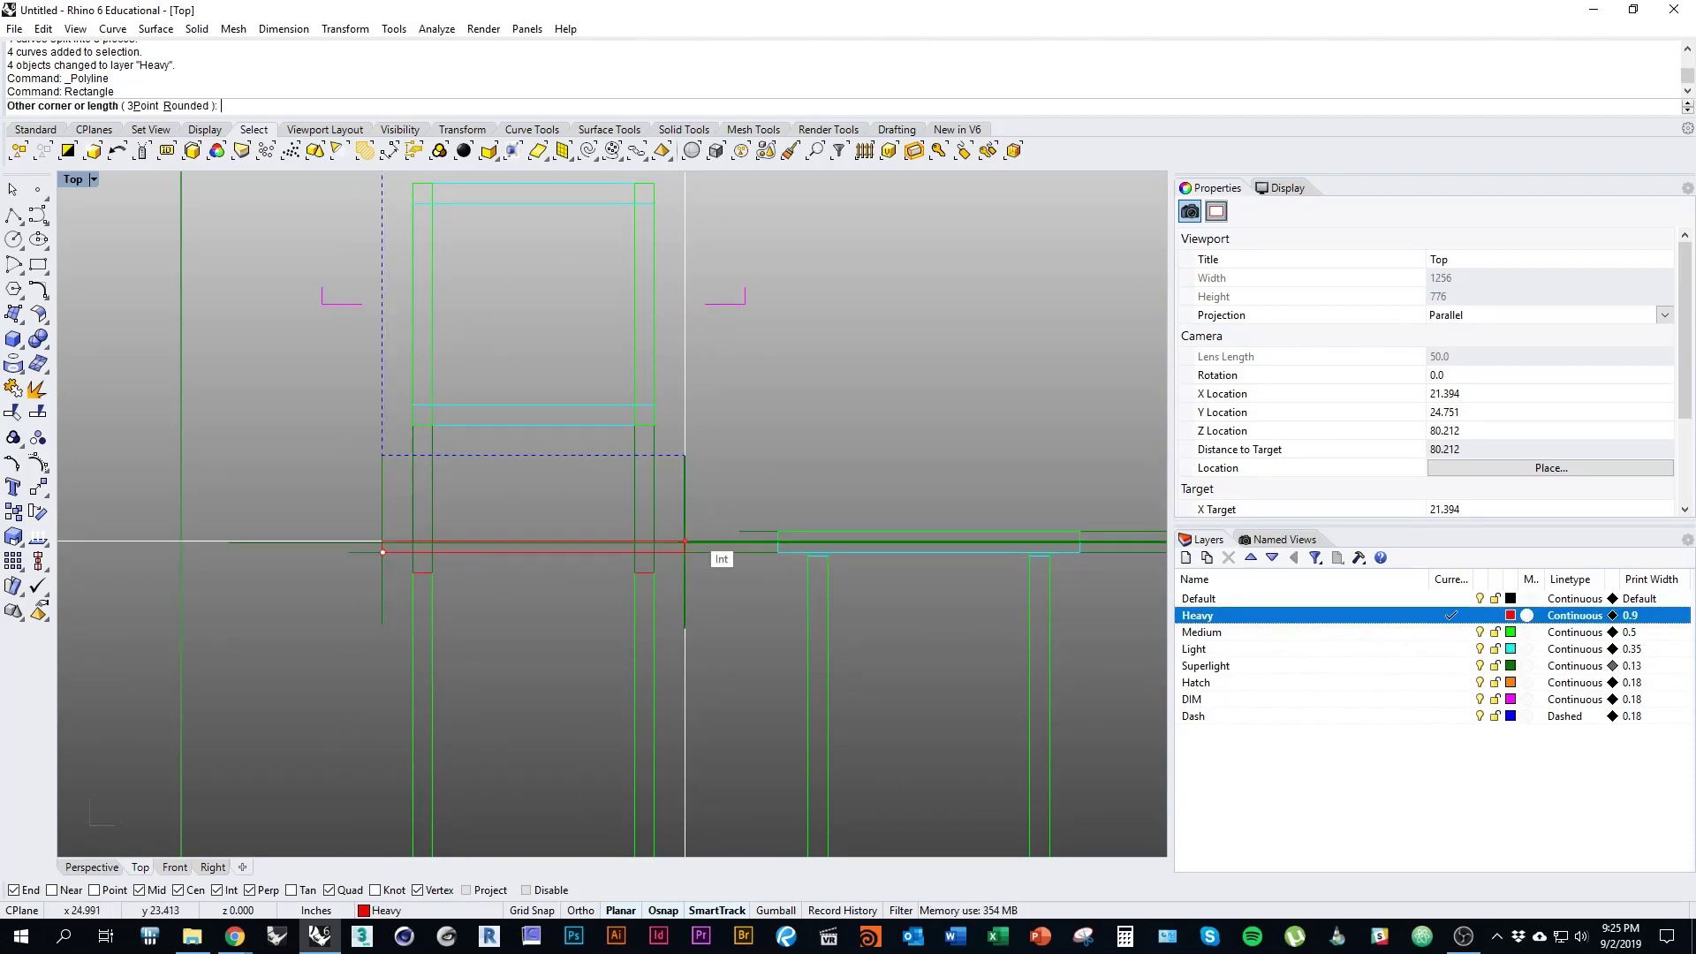
left_click(684, 543)
right_click_drag(684, 579, 602, 557)
scroll(579, 607, "down", 1)
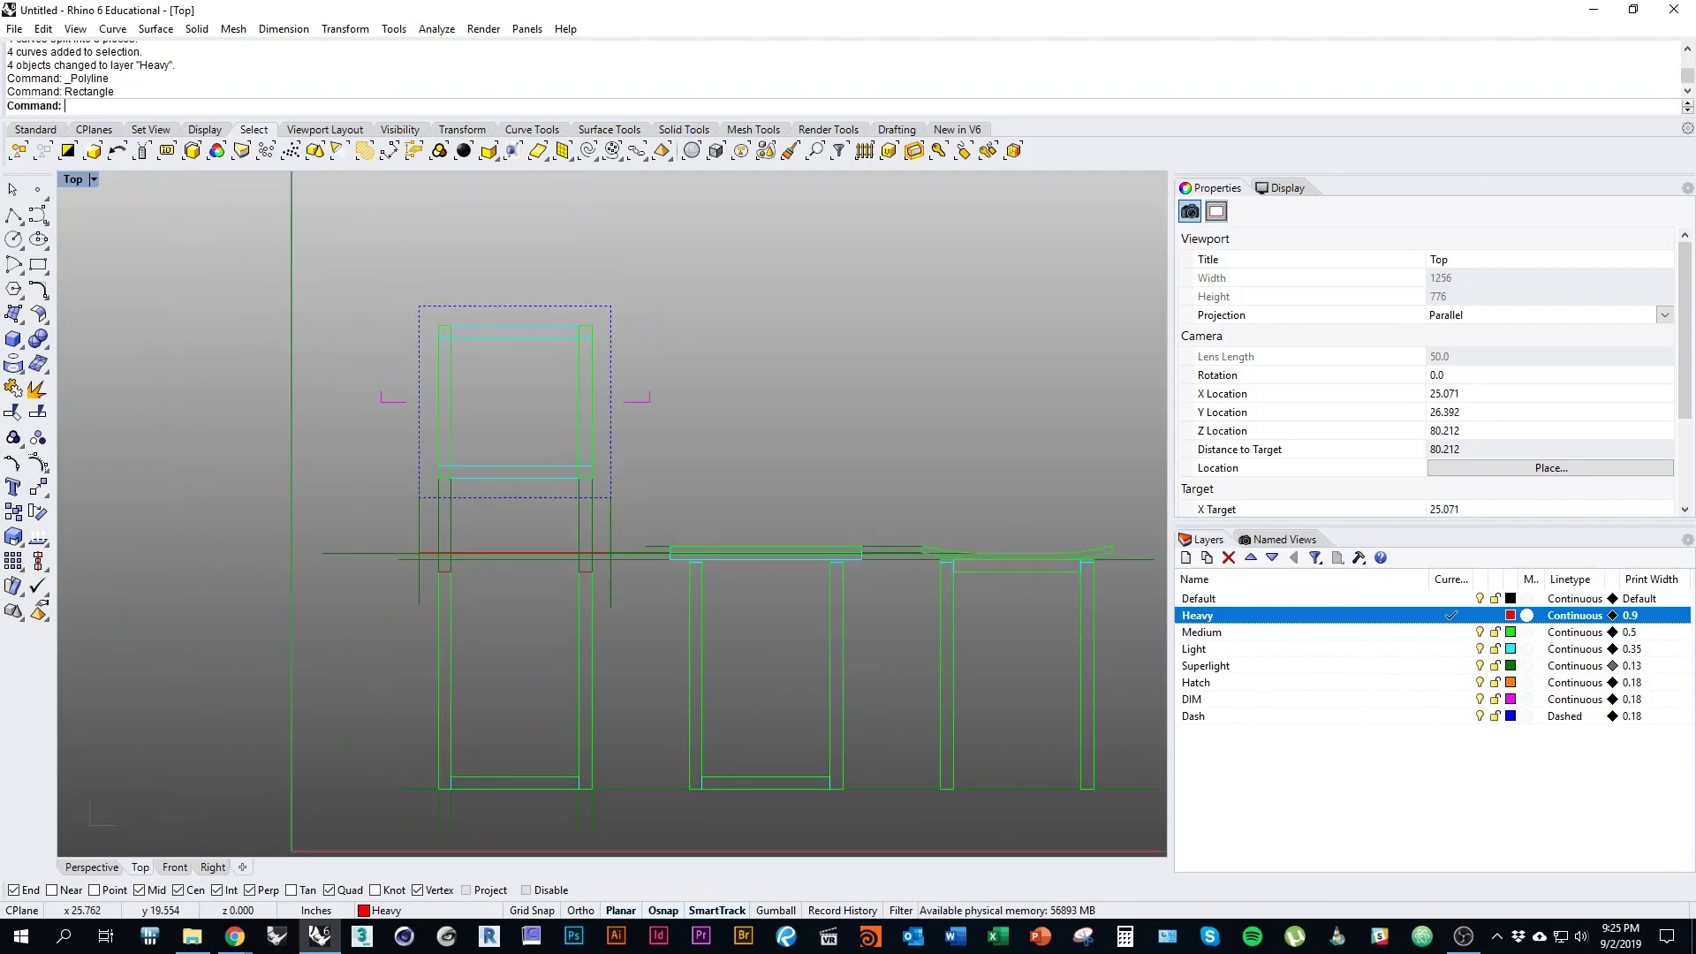
scroll(561, 580, "up", 5)
scroll(630, 496, "up", 15)
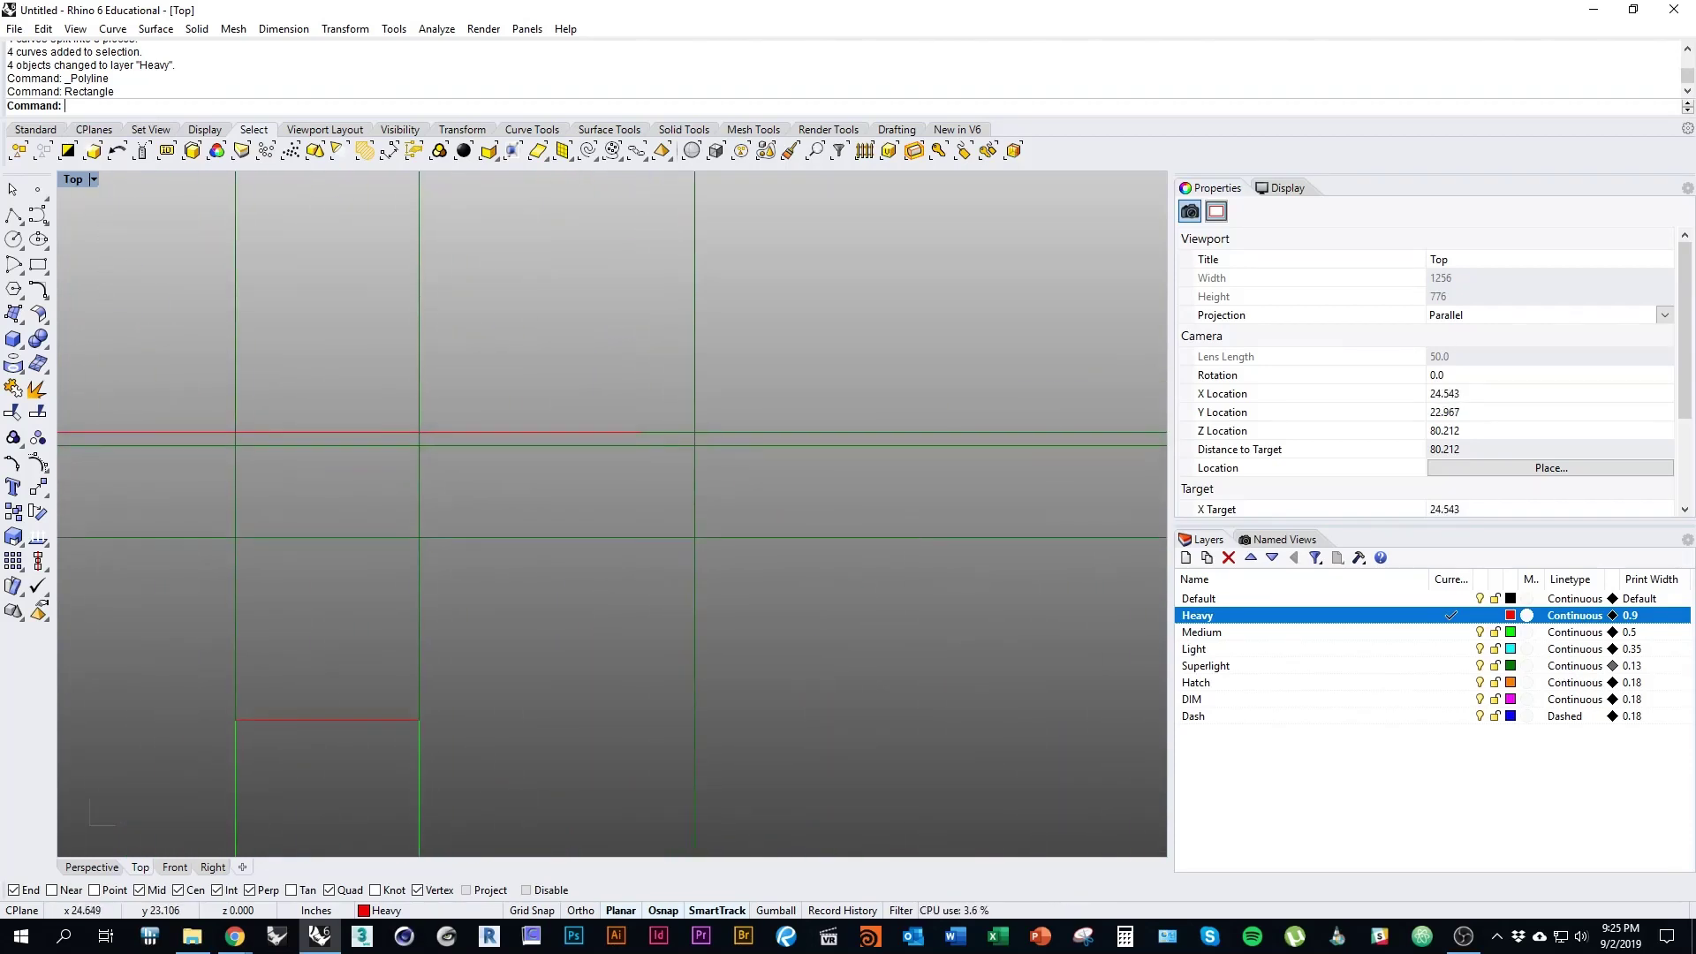
scroll(630, 495, "down", 13)
right_click_drag(740, 486, 839, 522)
scroll(1024, 509, "up", 7)
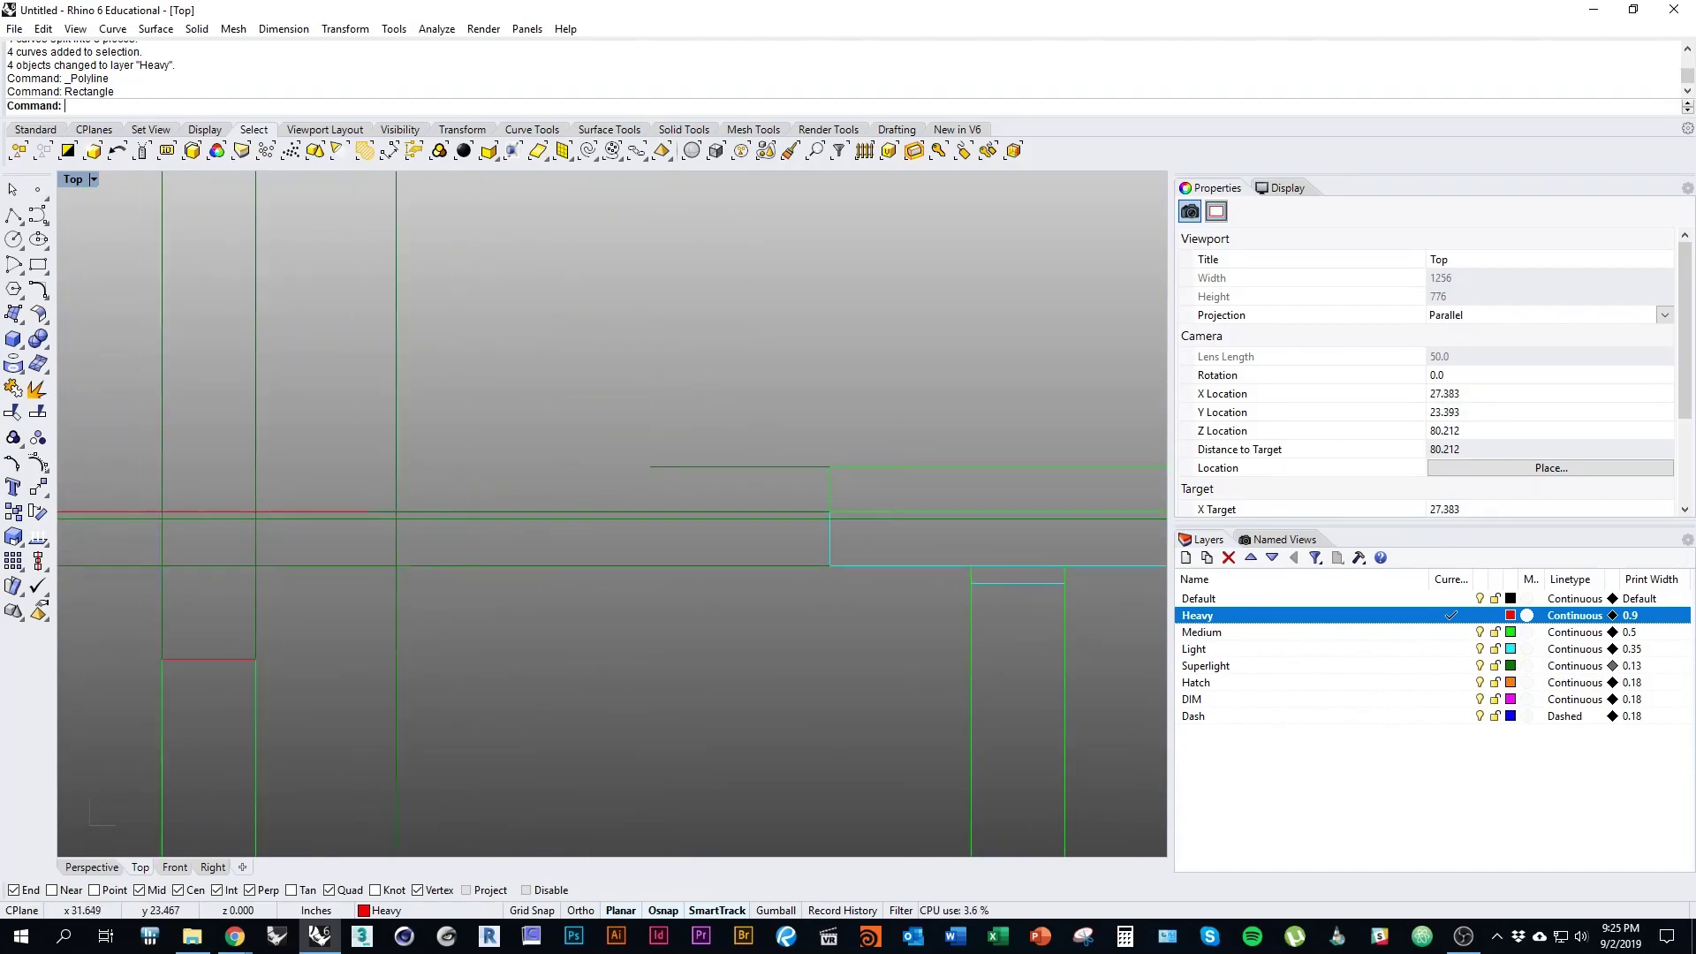
scroll(1024, 509, "down", 13)
scroll(570, 522, "up", 9)
left_click(888, 513)
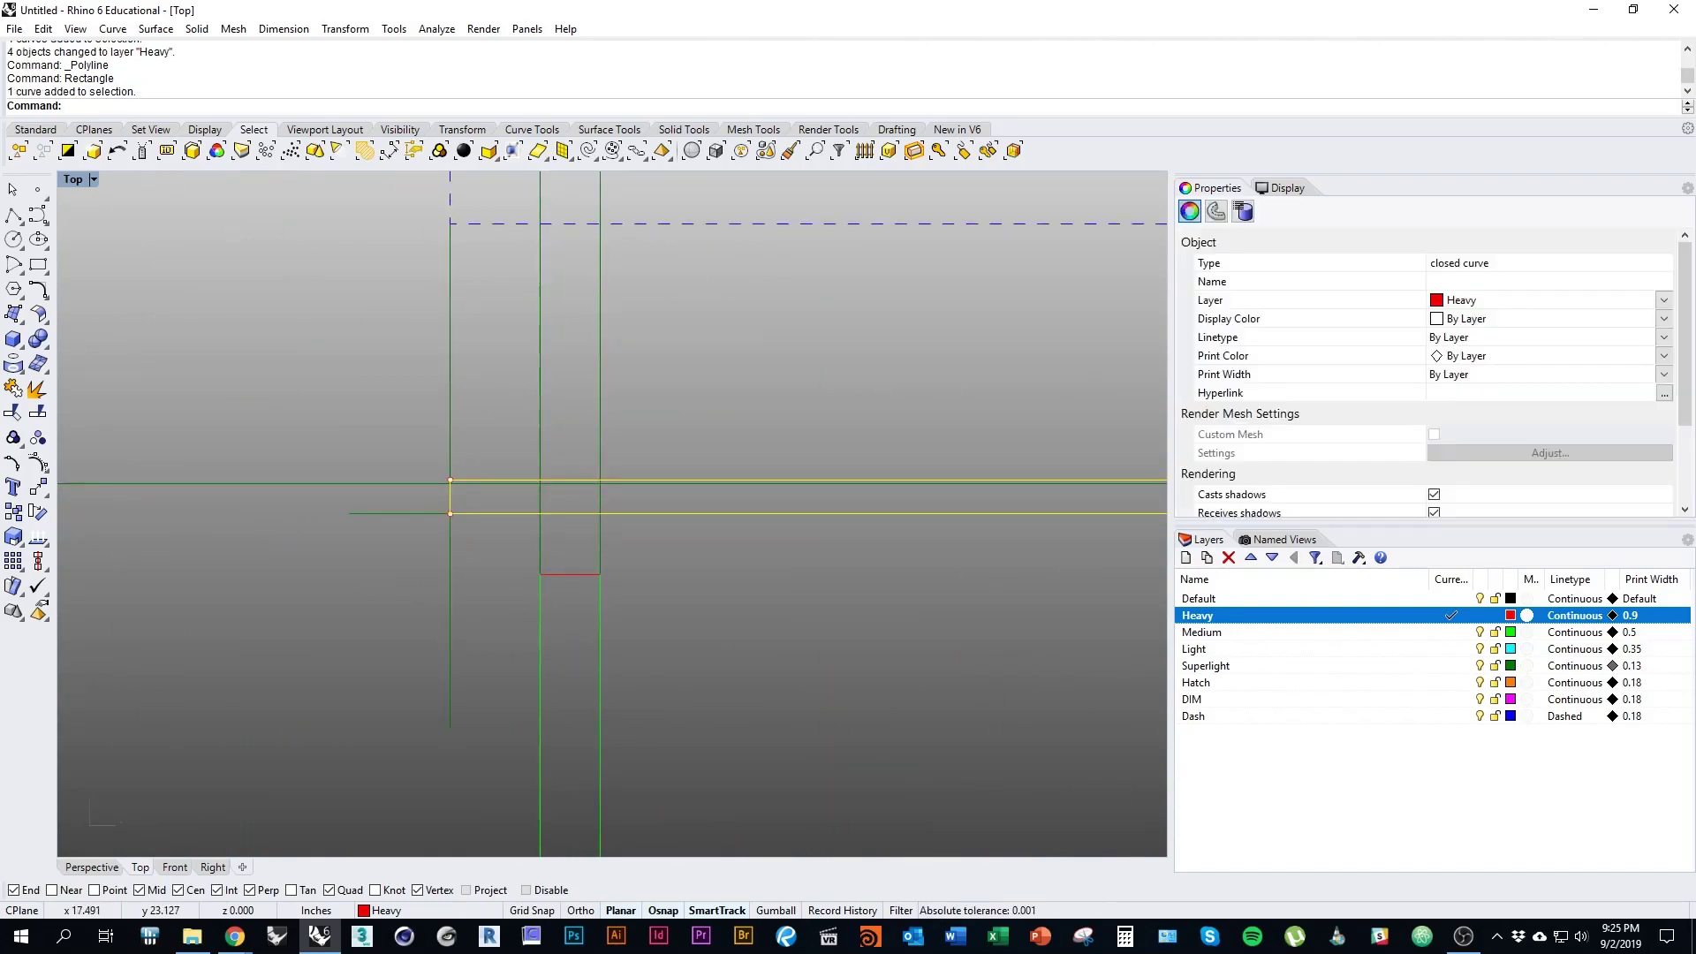
key("ctrl+z")
Step: Delete the extra horizontal Superlight line running from the lower corner of the curved seat's left end
scroll(433, 413, "down", 9)
right_click_drag(714, 447, 177, 469)
scroll(753, 481, "up", 4)
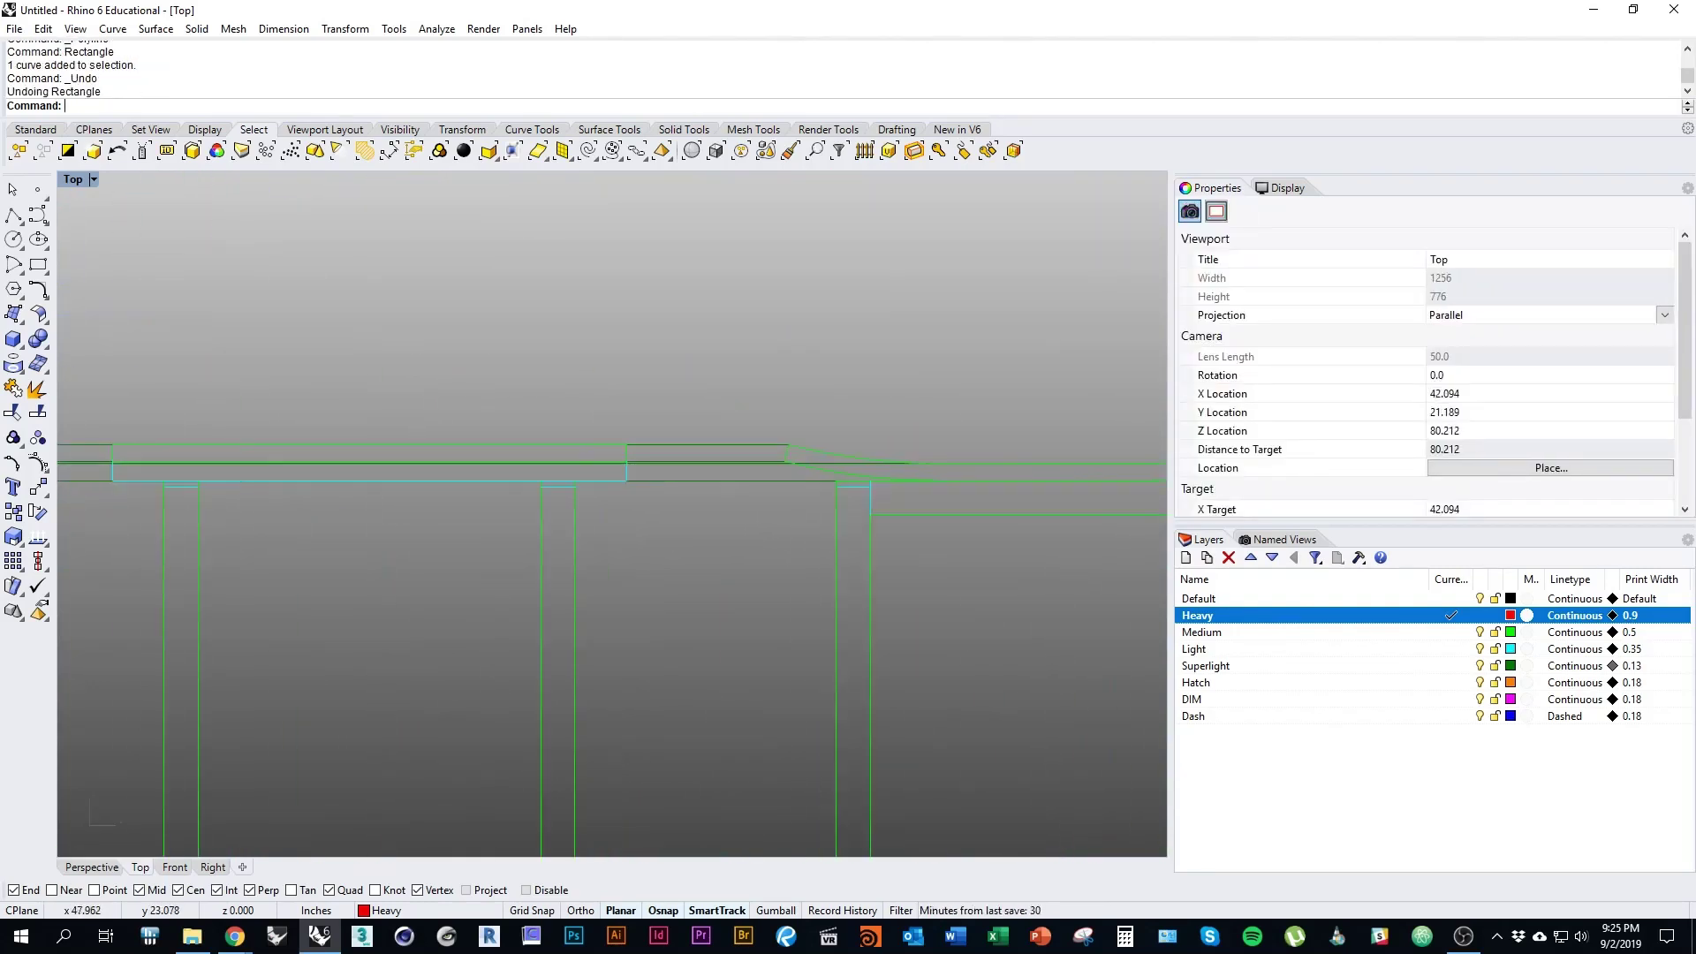
scroll(748, 470, "up", 11)
left_click(719, 448)
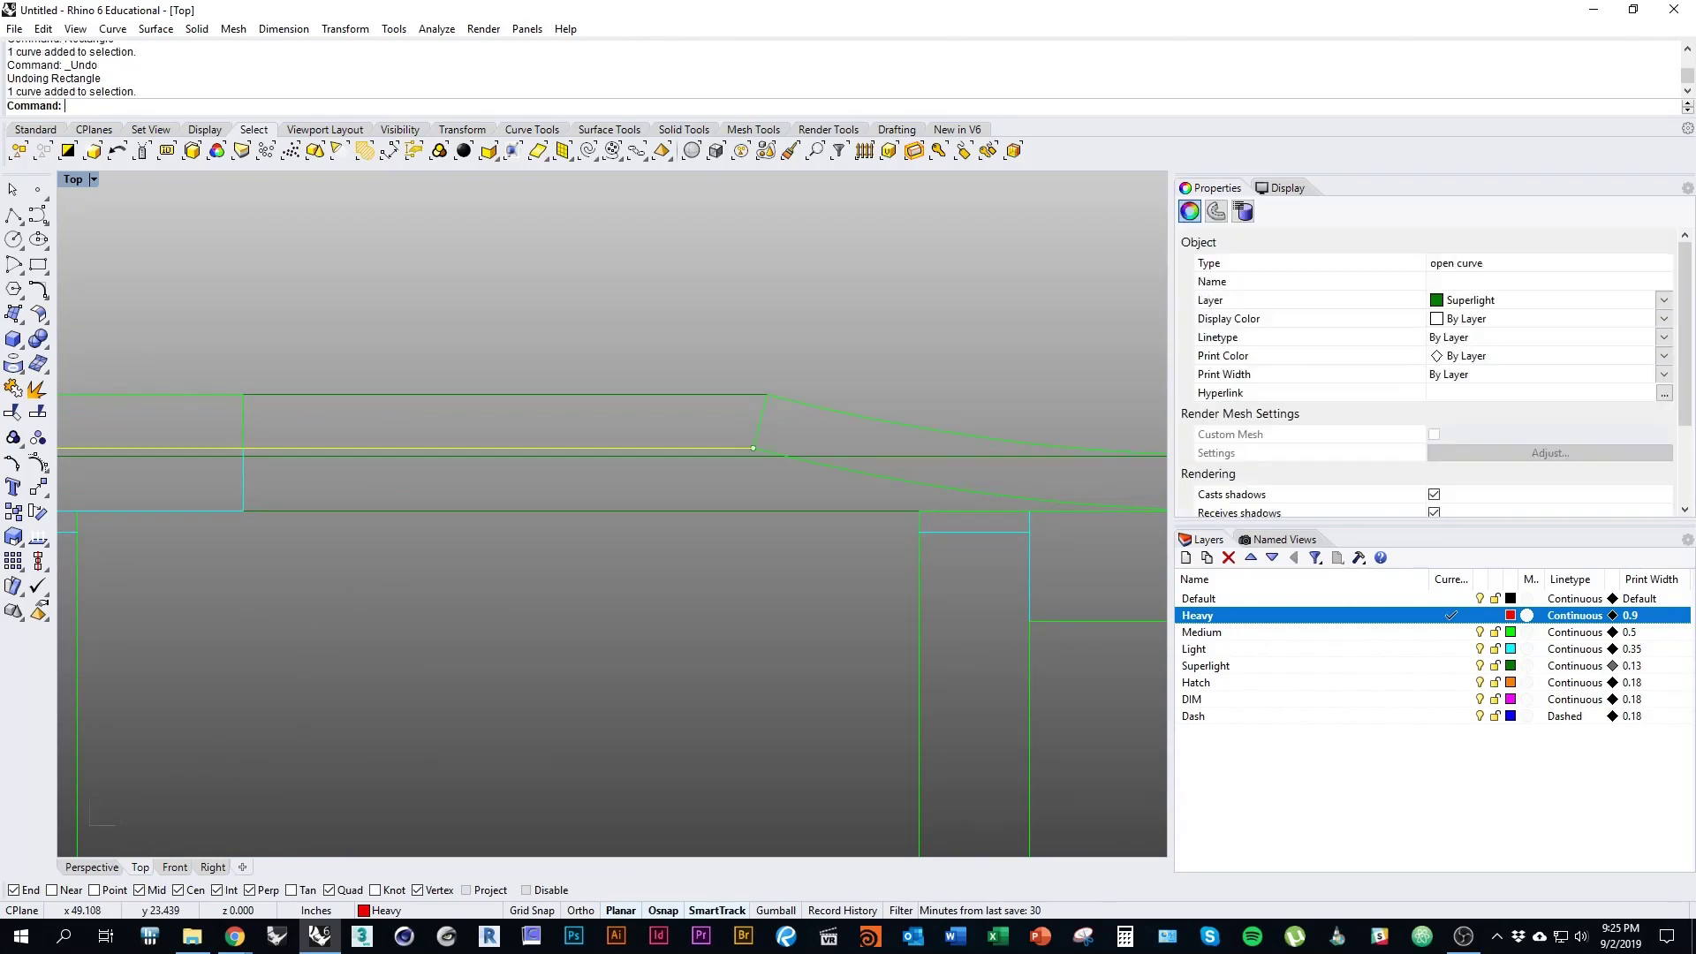
type("d")
key("Return")
scroll(754, 448, "down", 3)
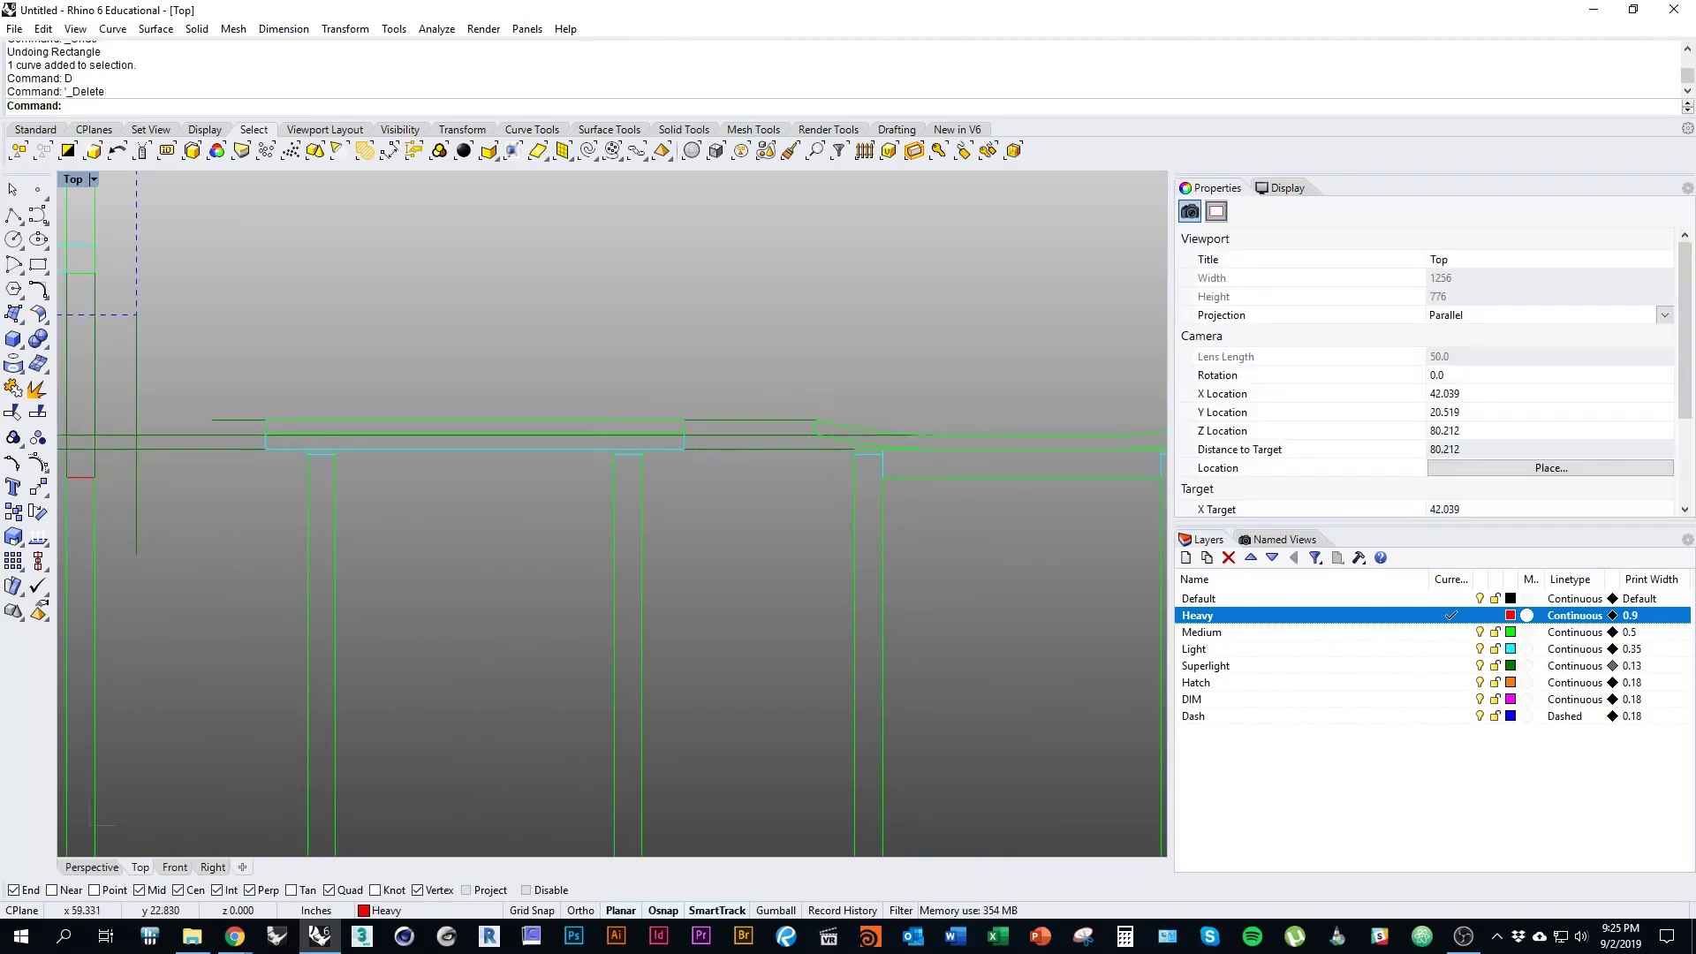
Step: Draw the cut seat as a Heavy corner-to-corner rectangle between the side and two horizontal construction lines of the leftmost elevation
scroll(707, 415, "up", 3)
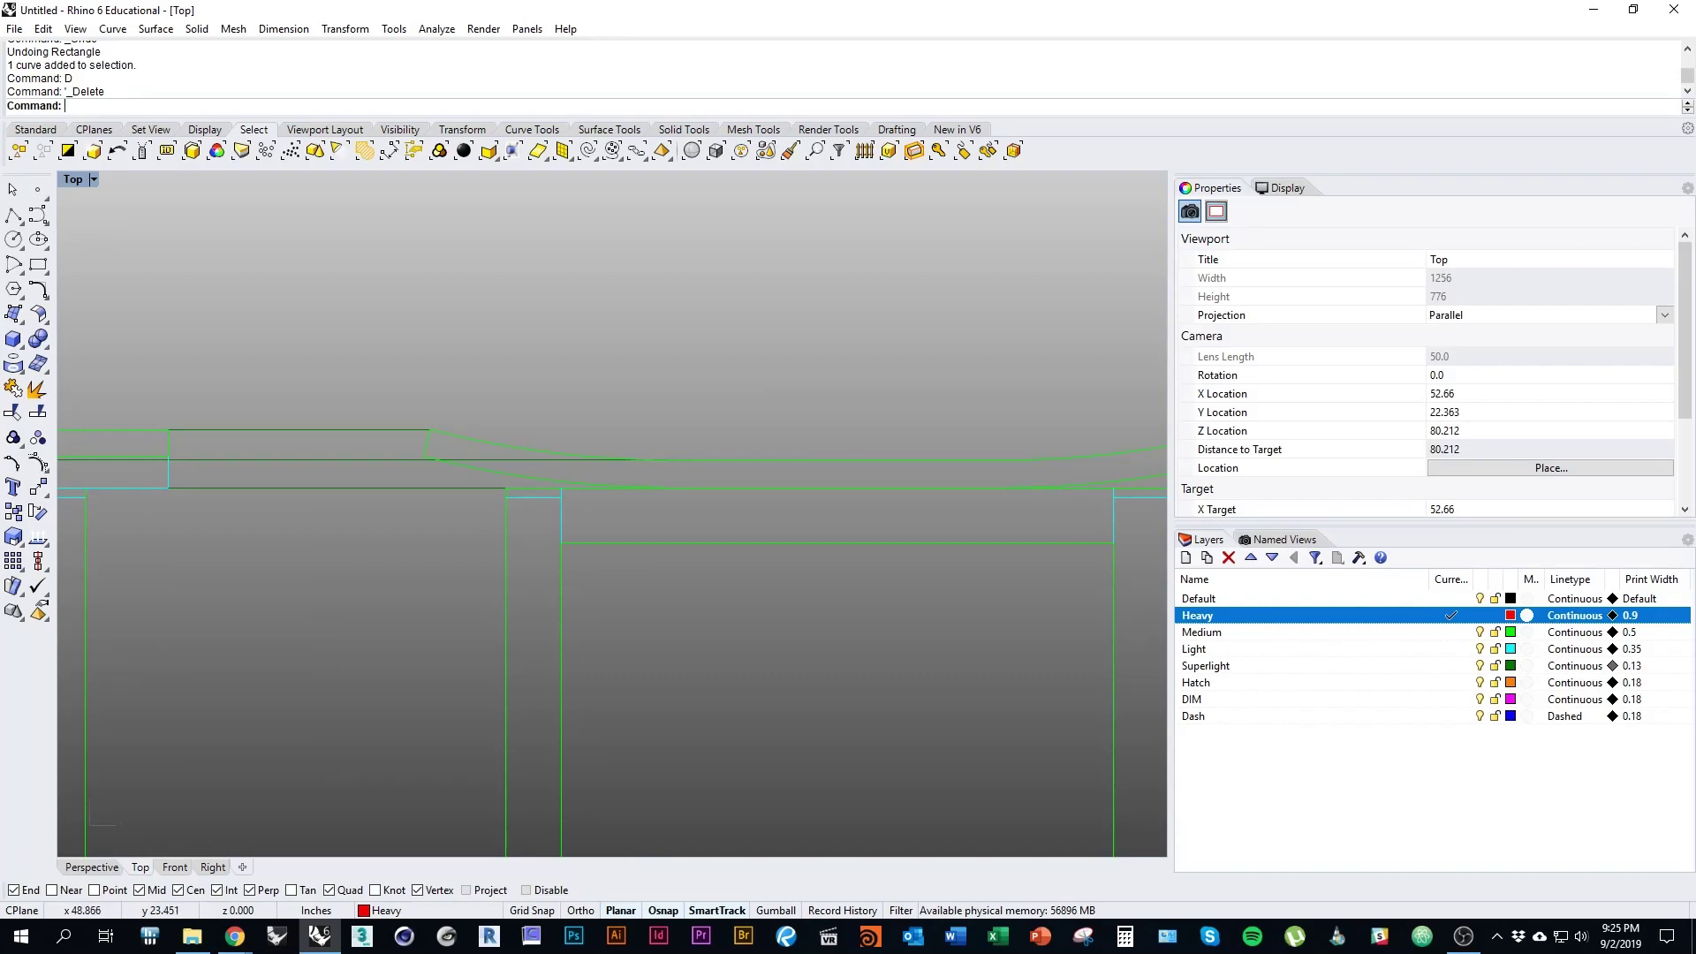
mouse_move(400, 453)
right_mouse_down()
mouse_move(327, 455)
mouse_move(499, 457)
mouse_move(586, 481)
right_mouse_up()
scroll(976, 472, "down", 10)
scroll(270, 450, "up", 1)
scroll(585, 480, "up", 3)
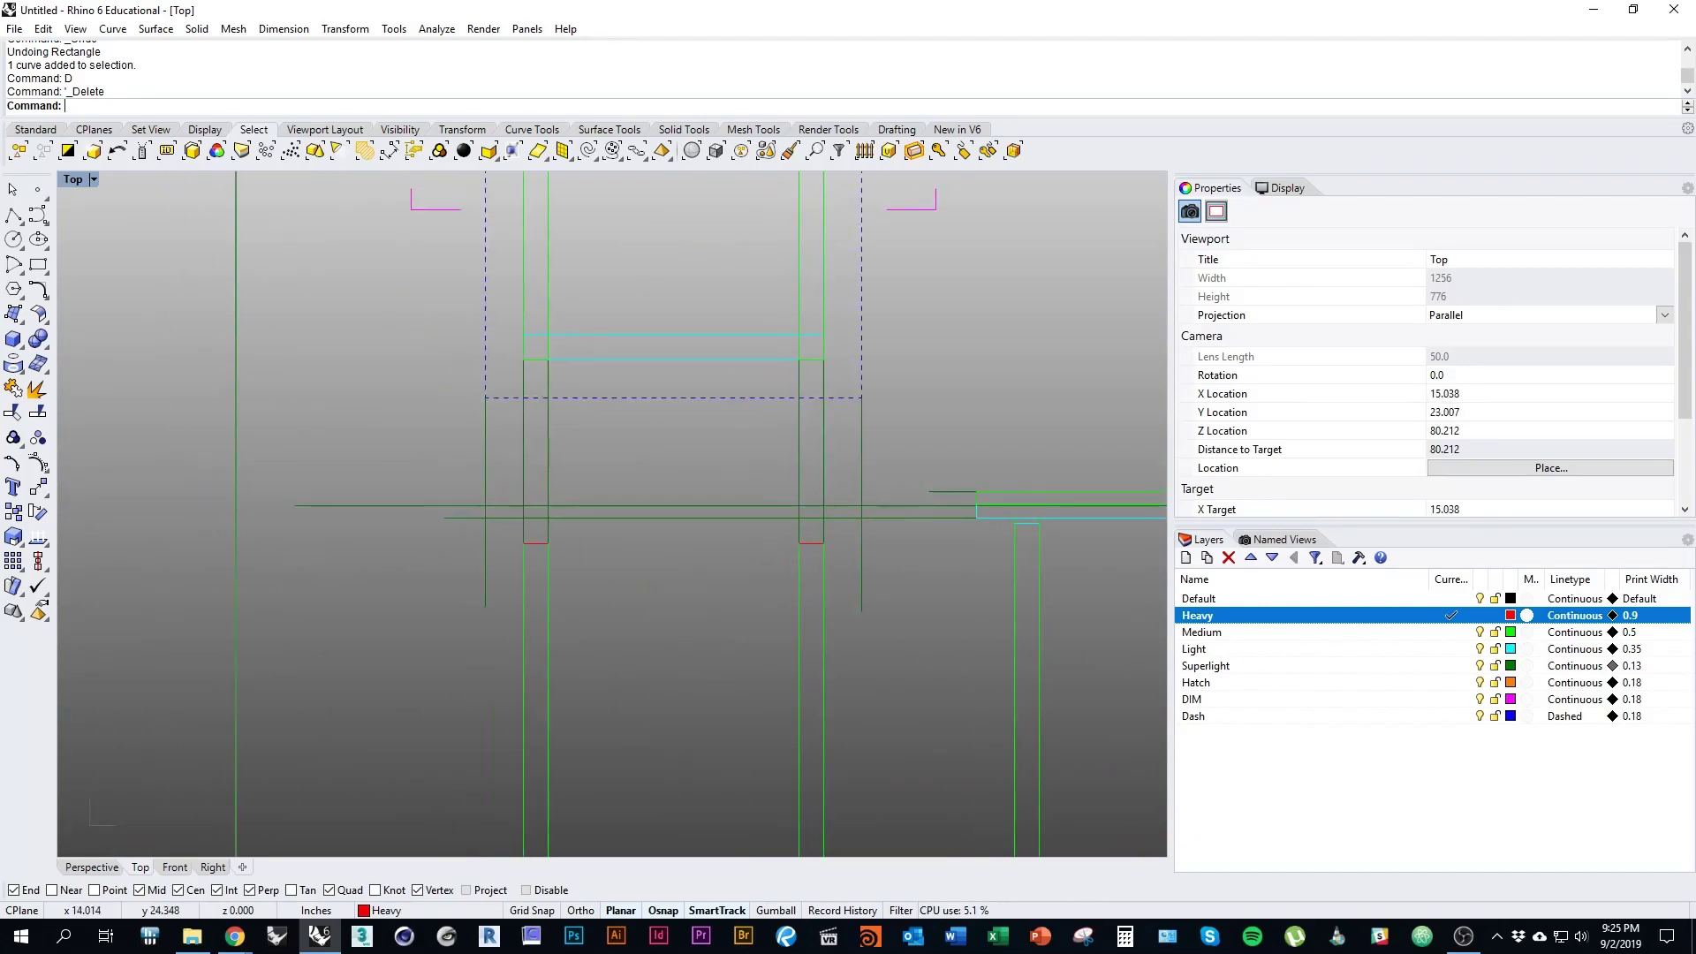
scroll(641, 487, "up", 1)
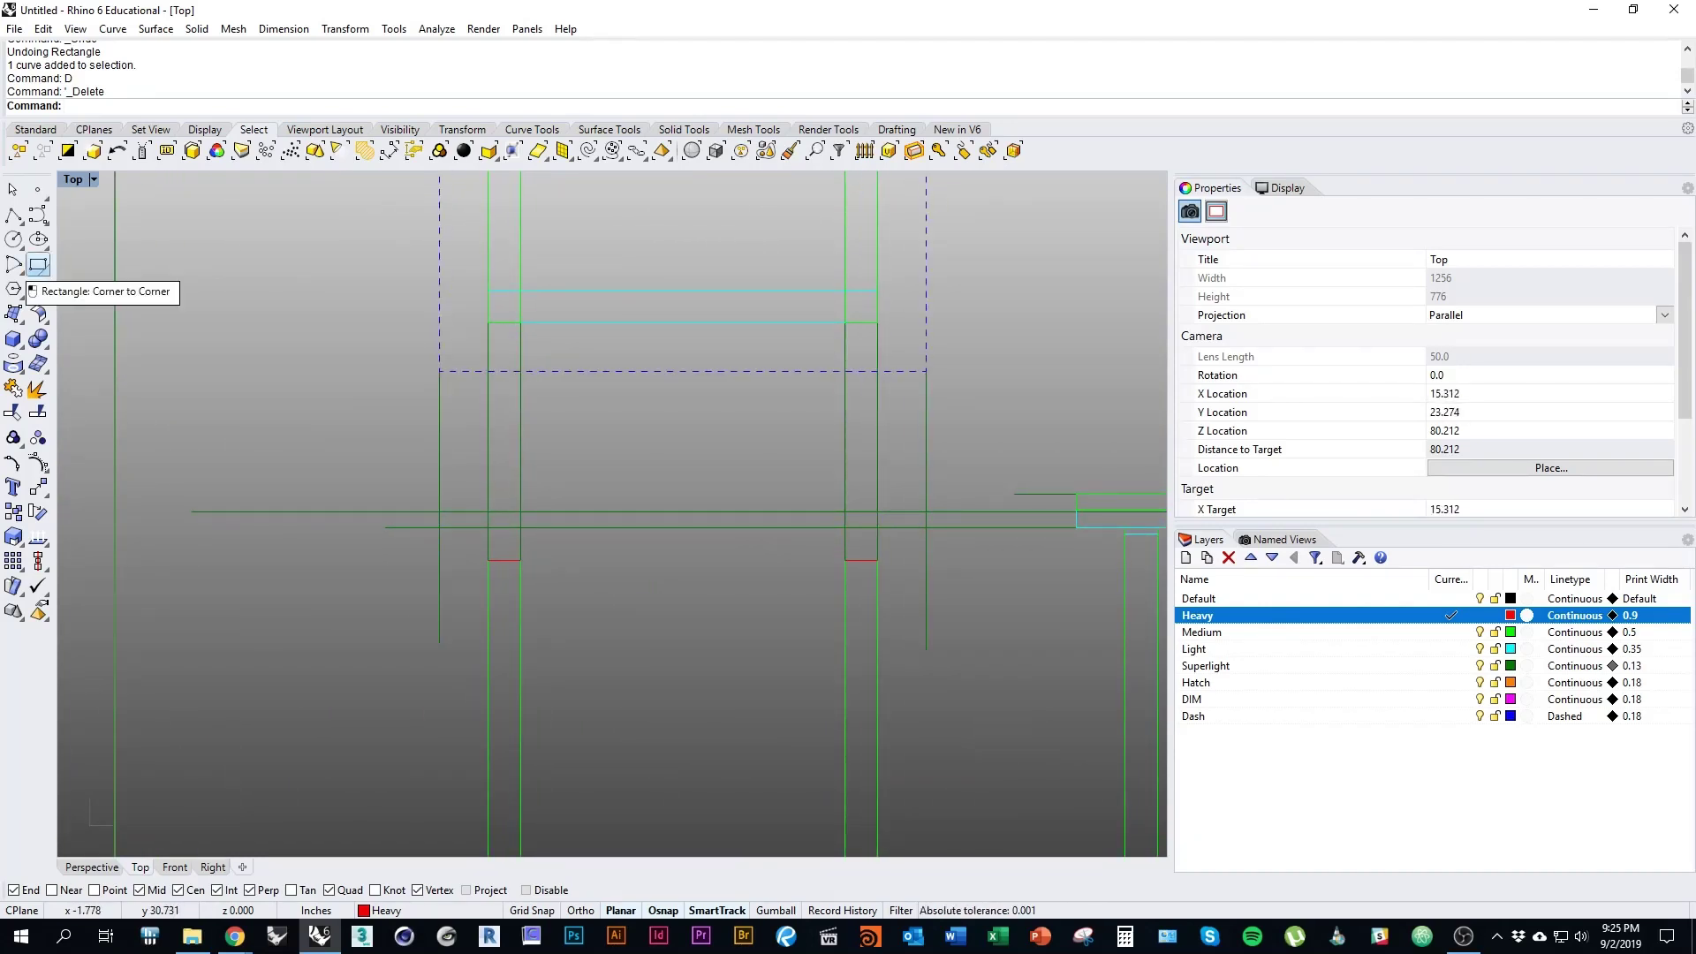
left_click(38, 265)
left_click(440, 527)
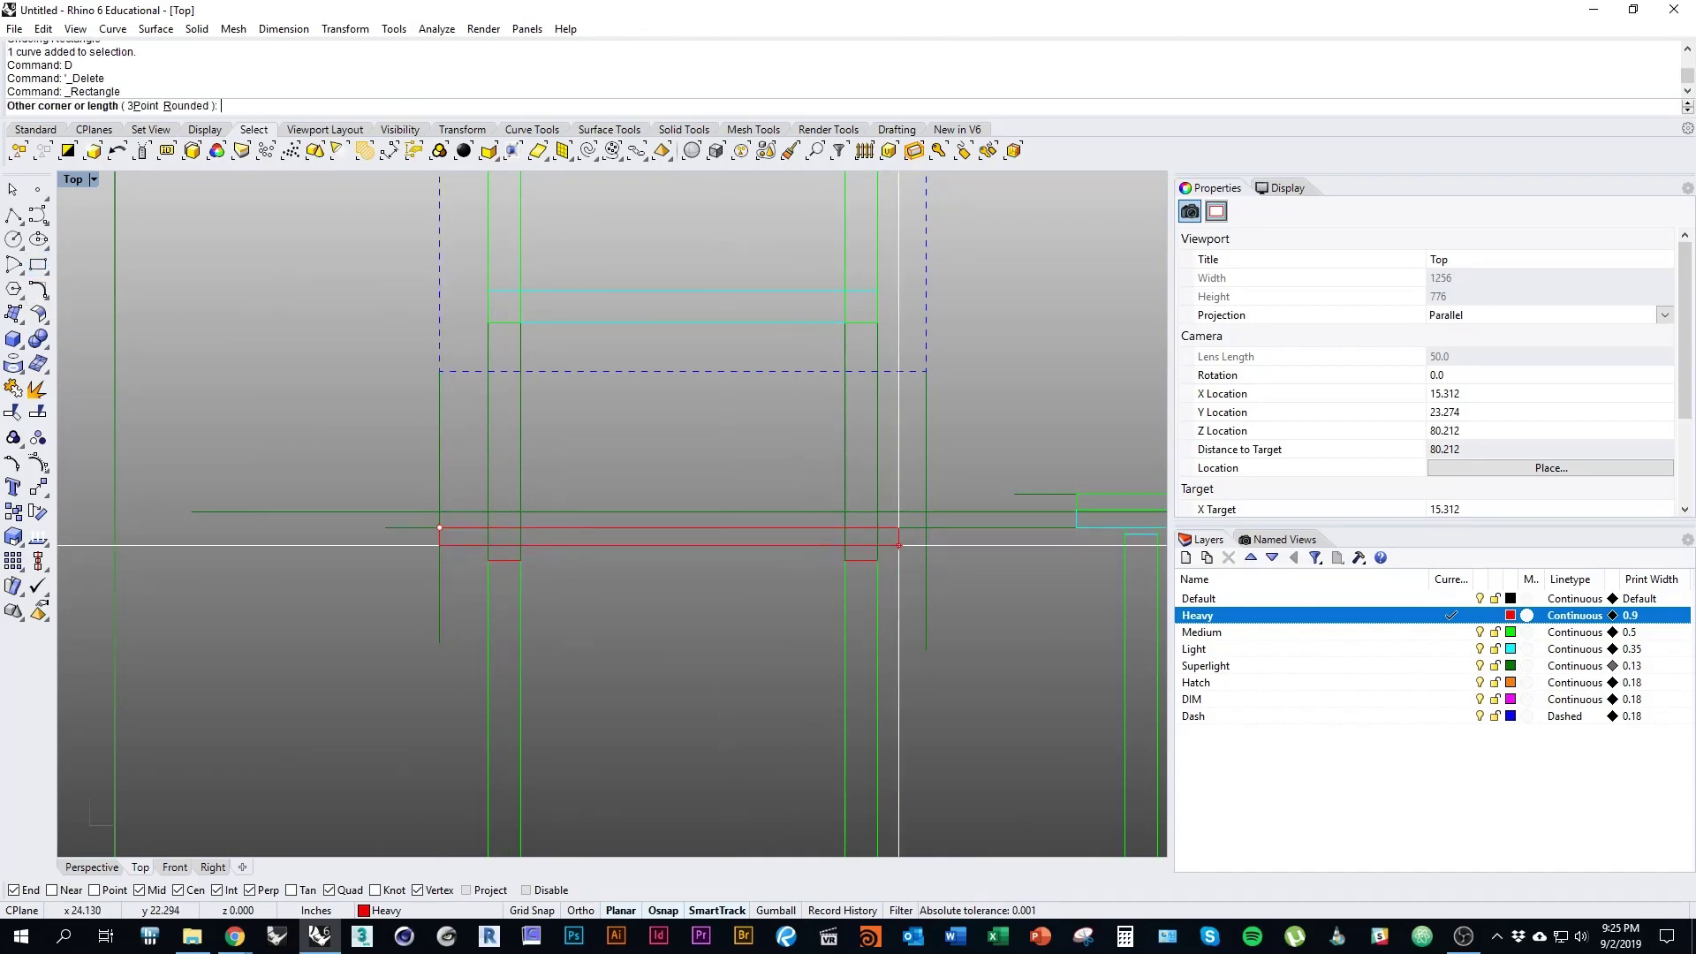
scroll(926, 517, "up", 5)
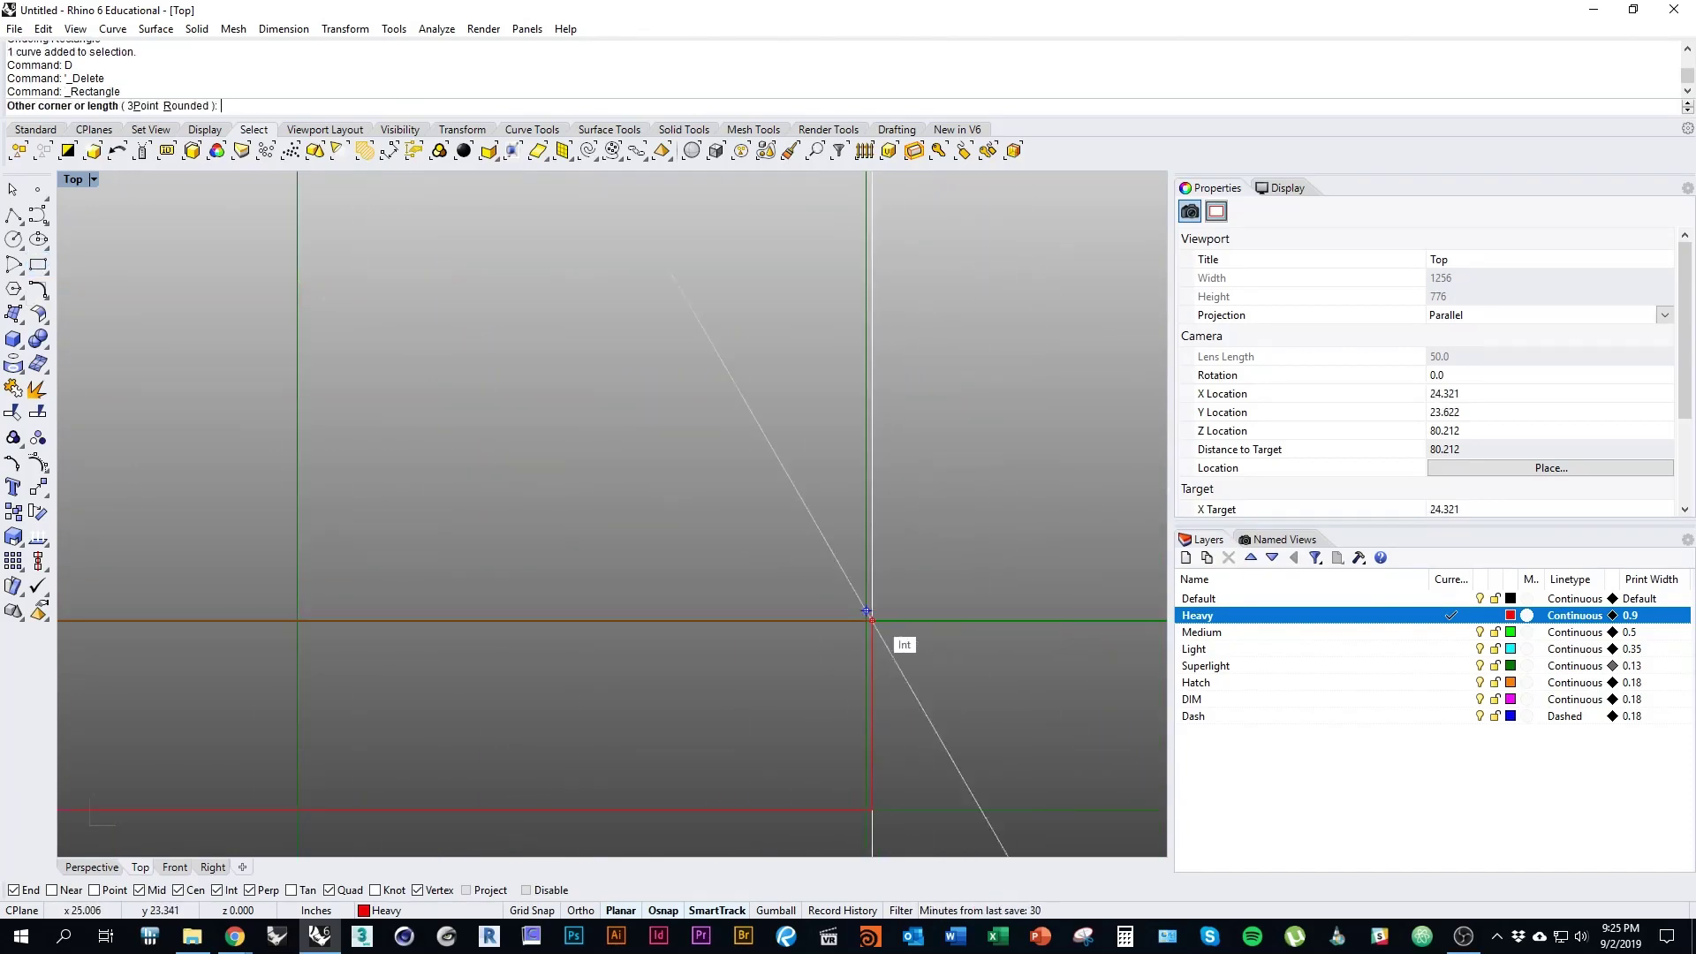
left_click(865, 611)
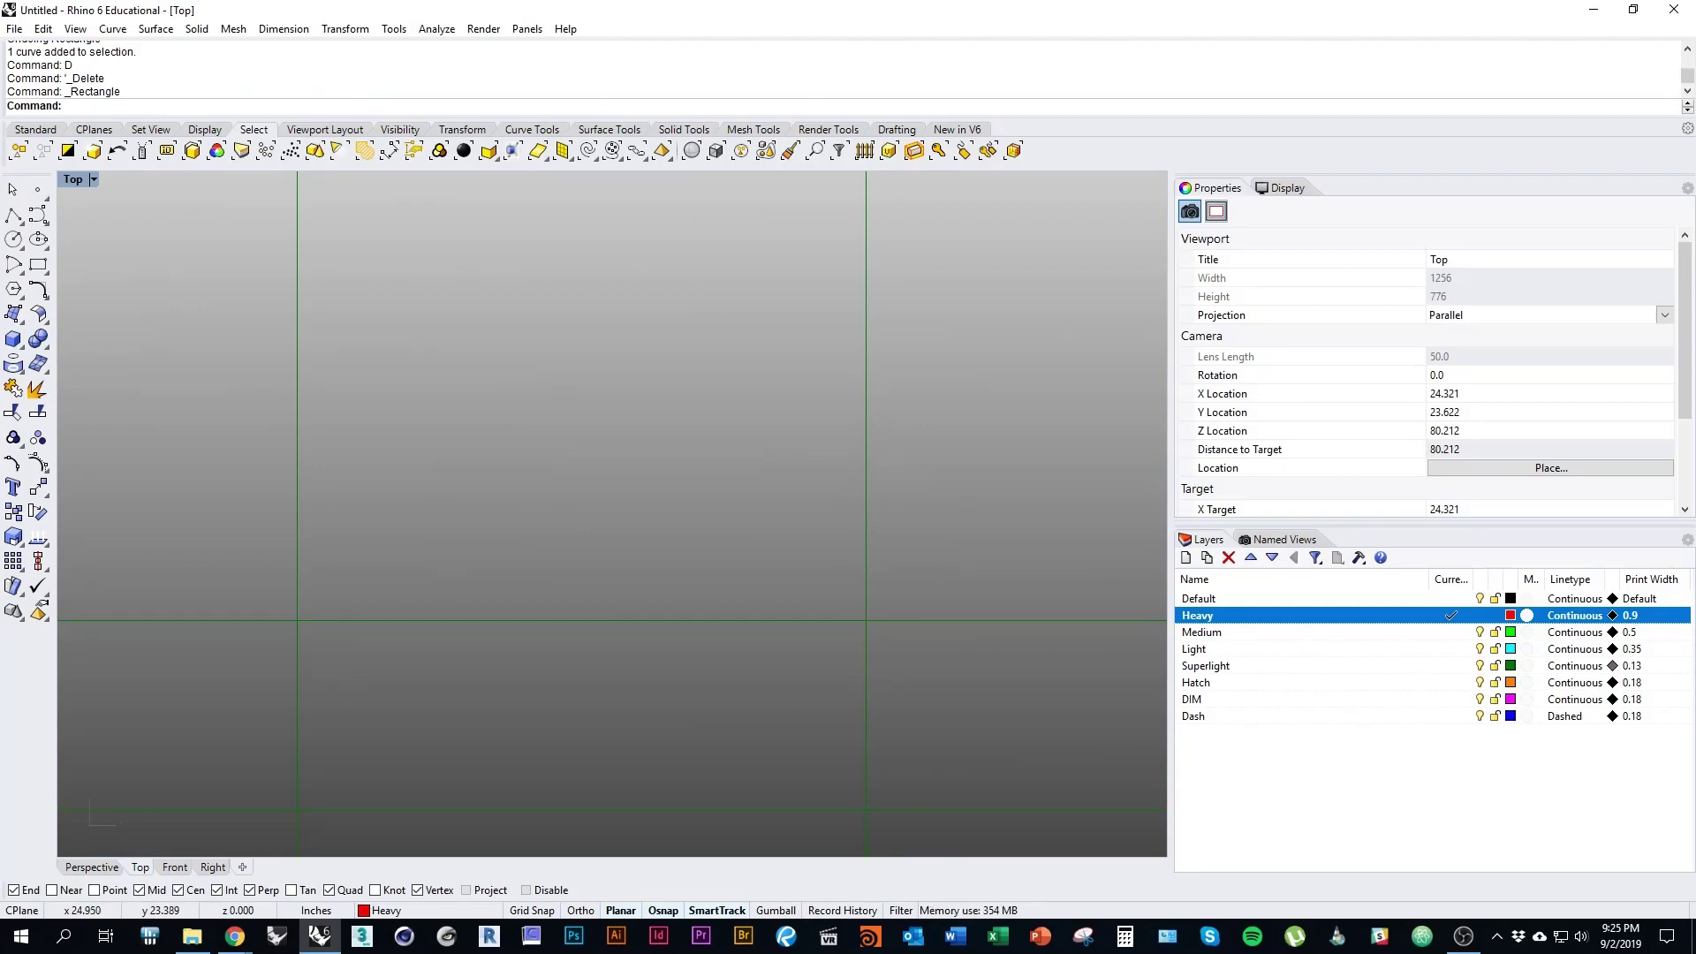
Step: Lock the Superlight layer
scroll(783, 509, "down", 8)
right_click_drag(736, 591, 613, 534)
scroll(676, 534, "down", 2)
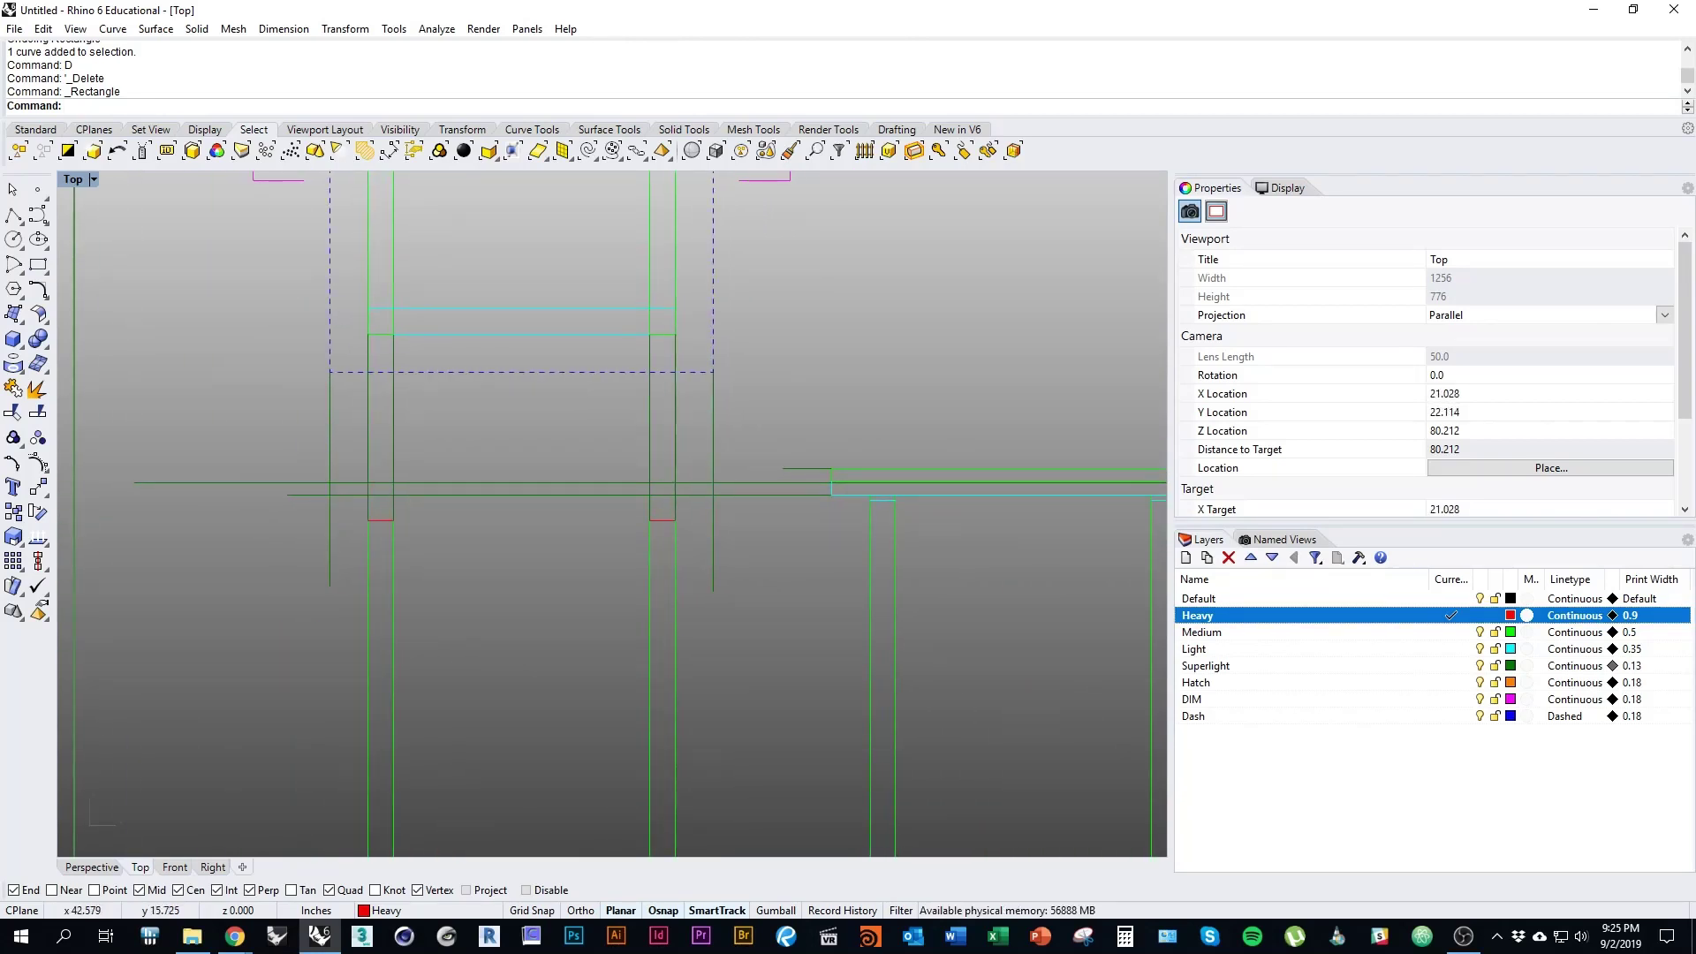
left_click(1494, 665)
right_click_drag(749, 590, 785, 587)
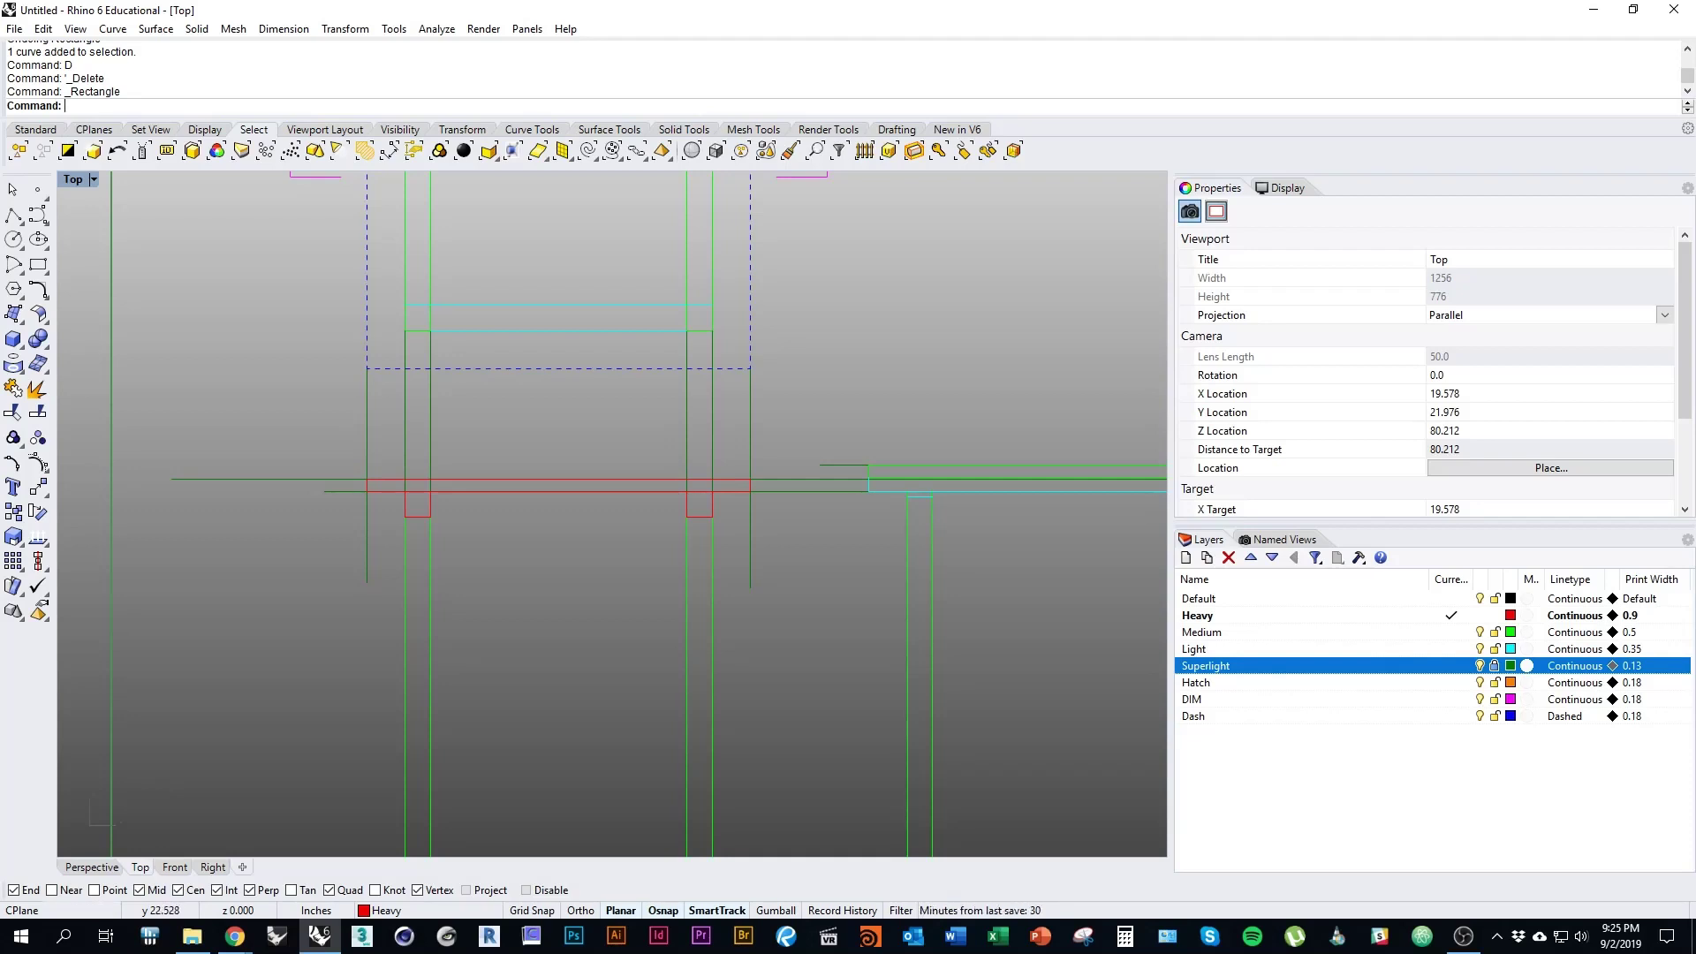
Step: Draw a horizontal Superlight polyline from the short line at the middle elevation's seat top across and beyond the leftmost elevation
right_click_drag(680, 530, 528, 516)
scroll(305, 369, "down", 2)
right_click_drag(811, 547, 630, 570)
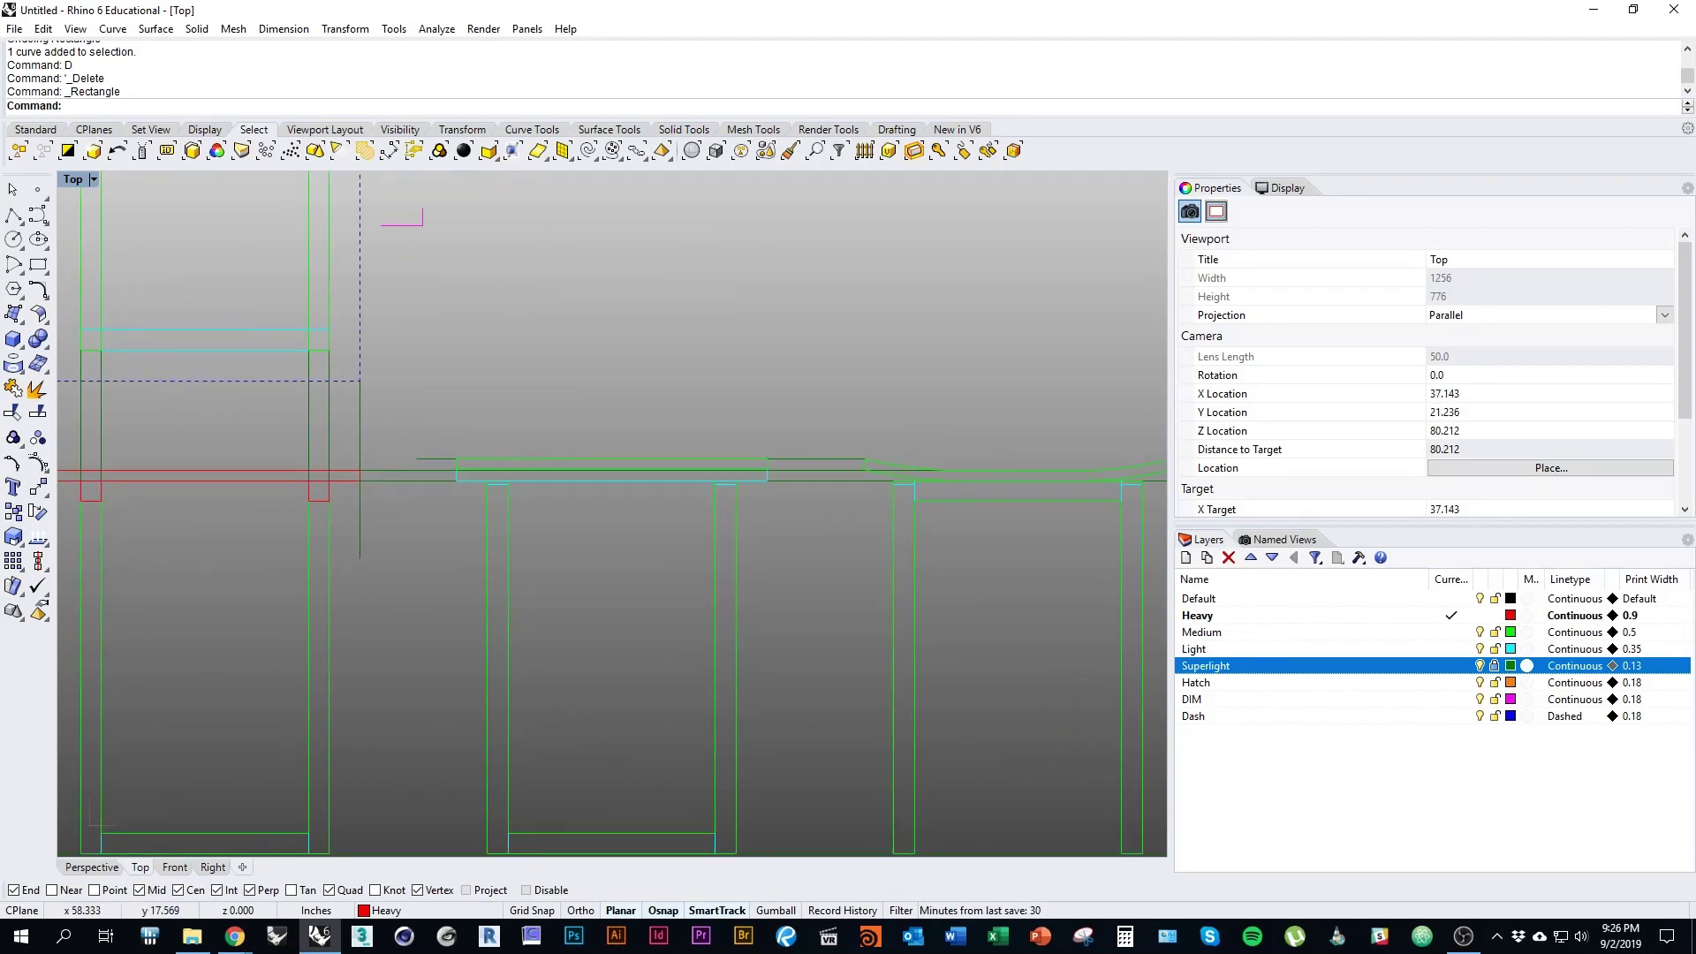
left_click(1451, 665)
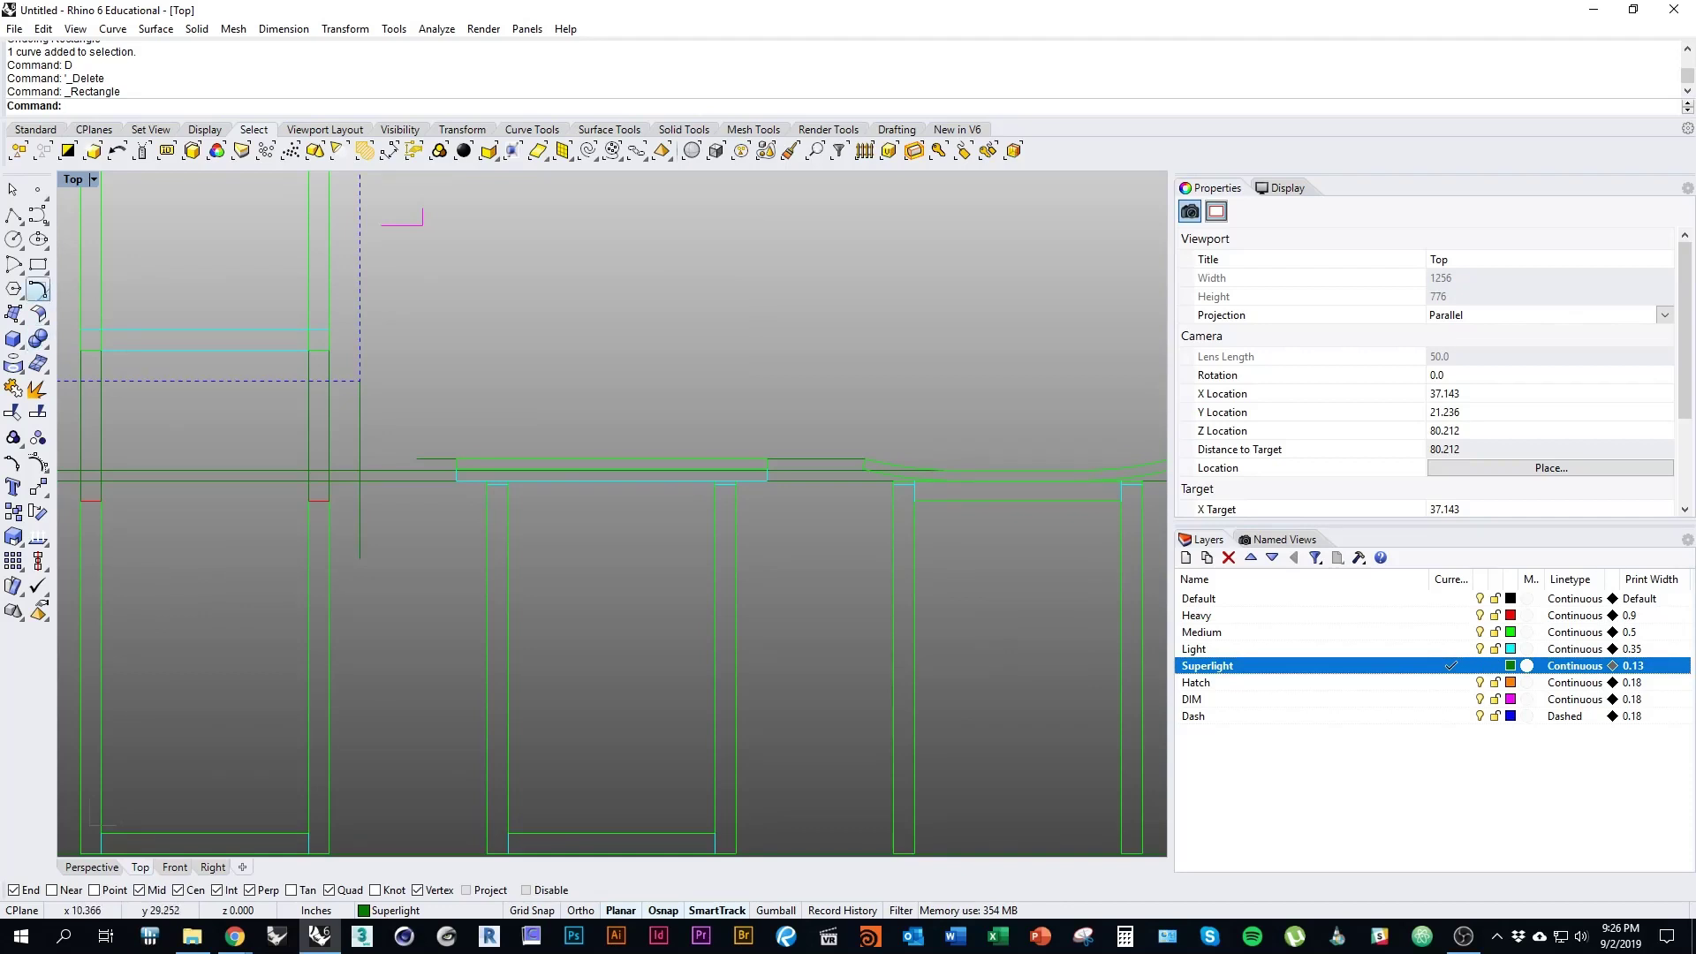
left_click(13, 215)
right_click_drag(426, 482, 690, 502)
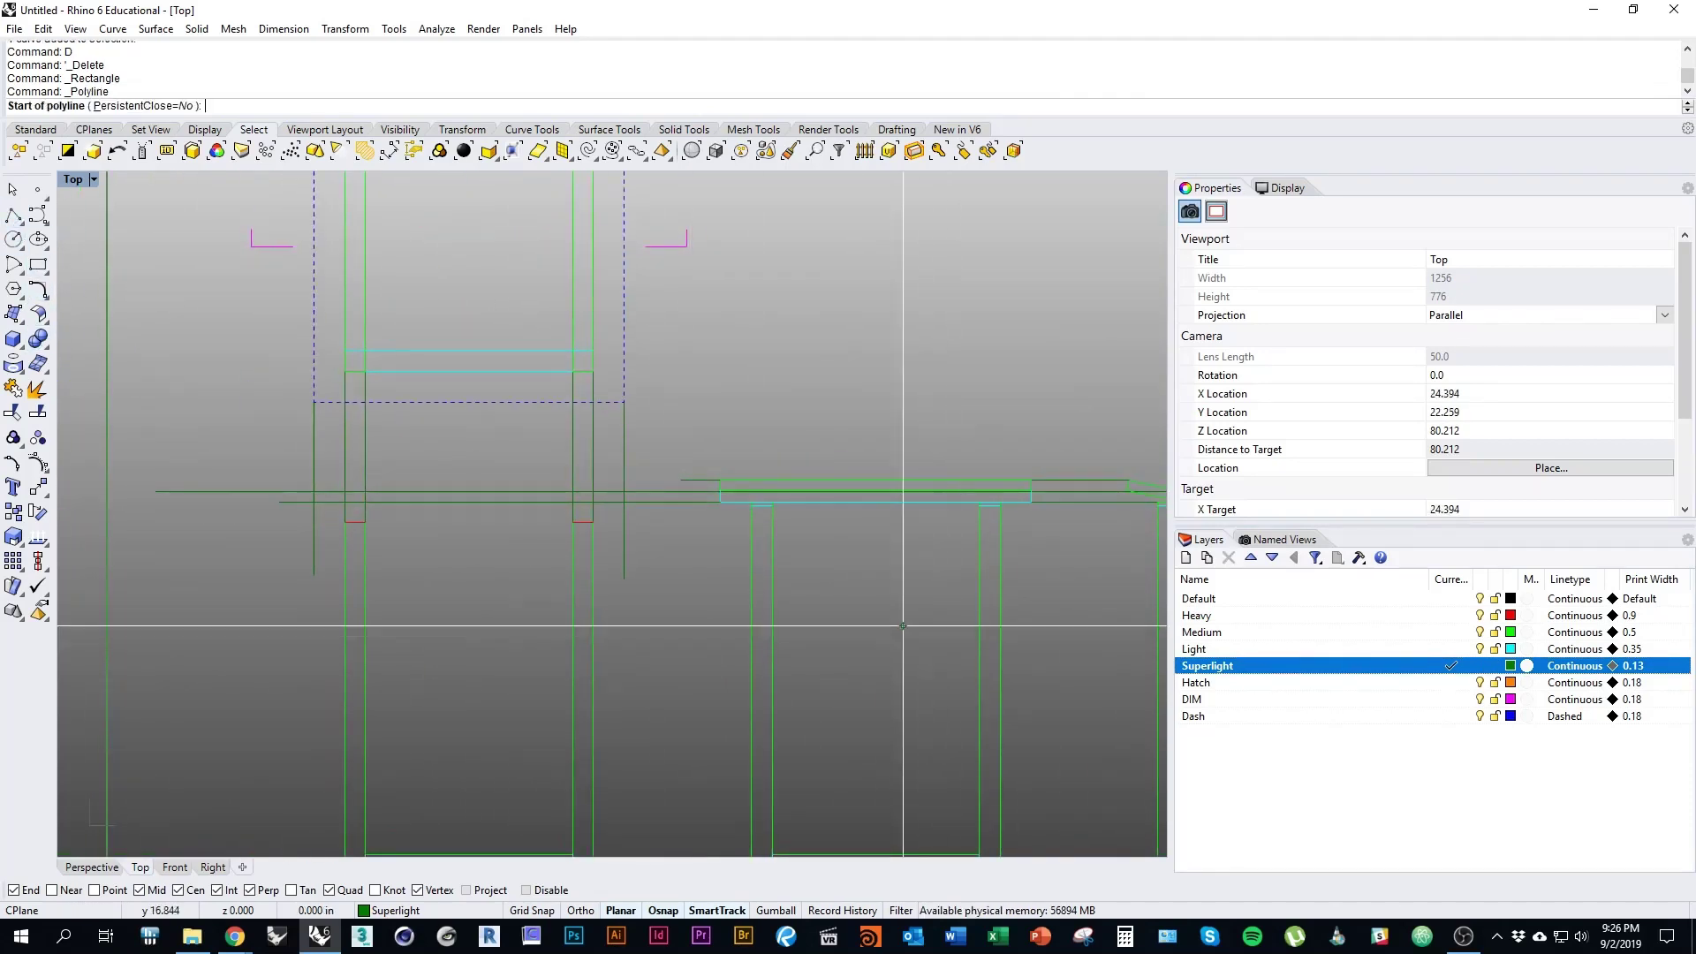
left_click(681, 480)
scroll(212, 491, "up", 3)
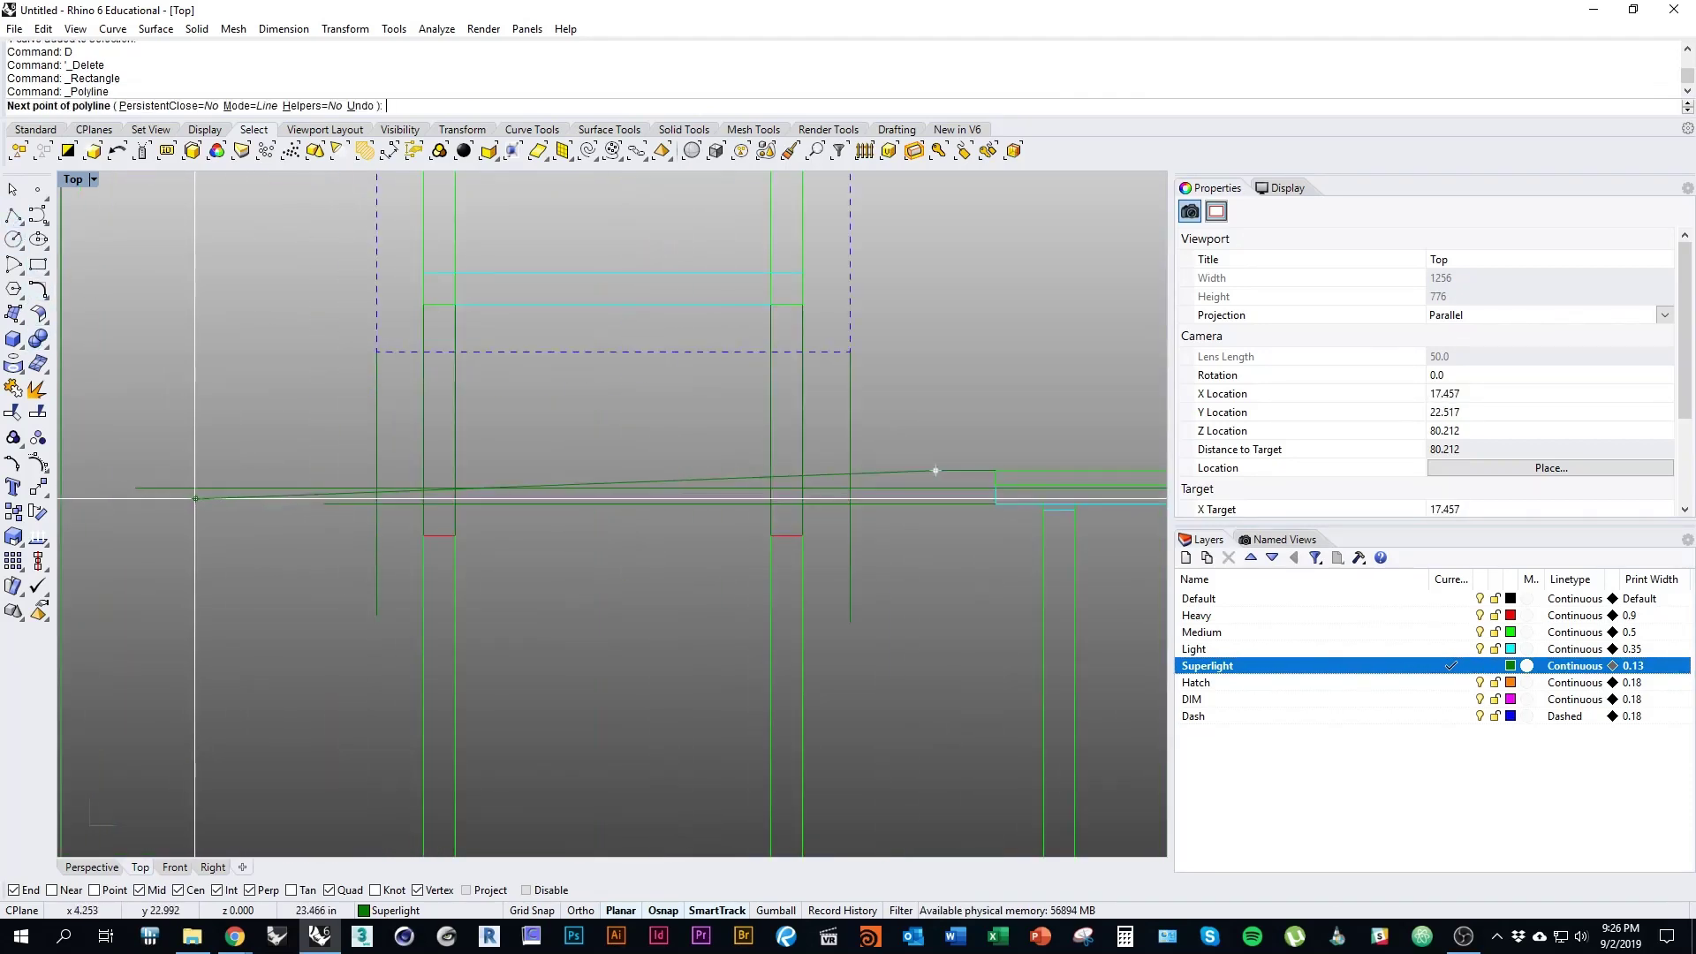
left_click(216, 470)
key("Return")
right_click_drag(867, 426, 672, 445)
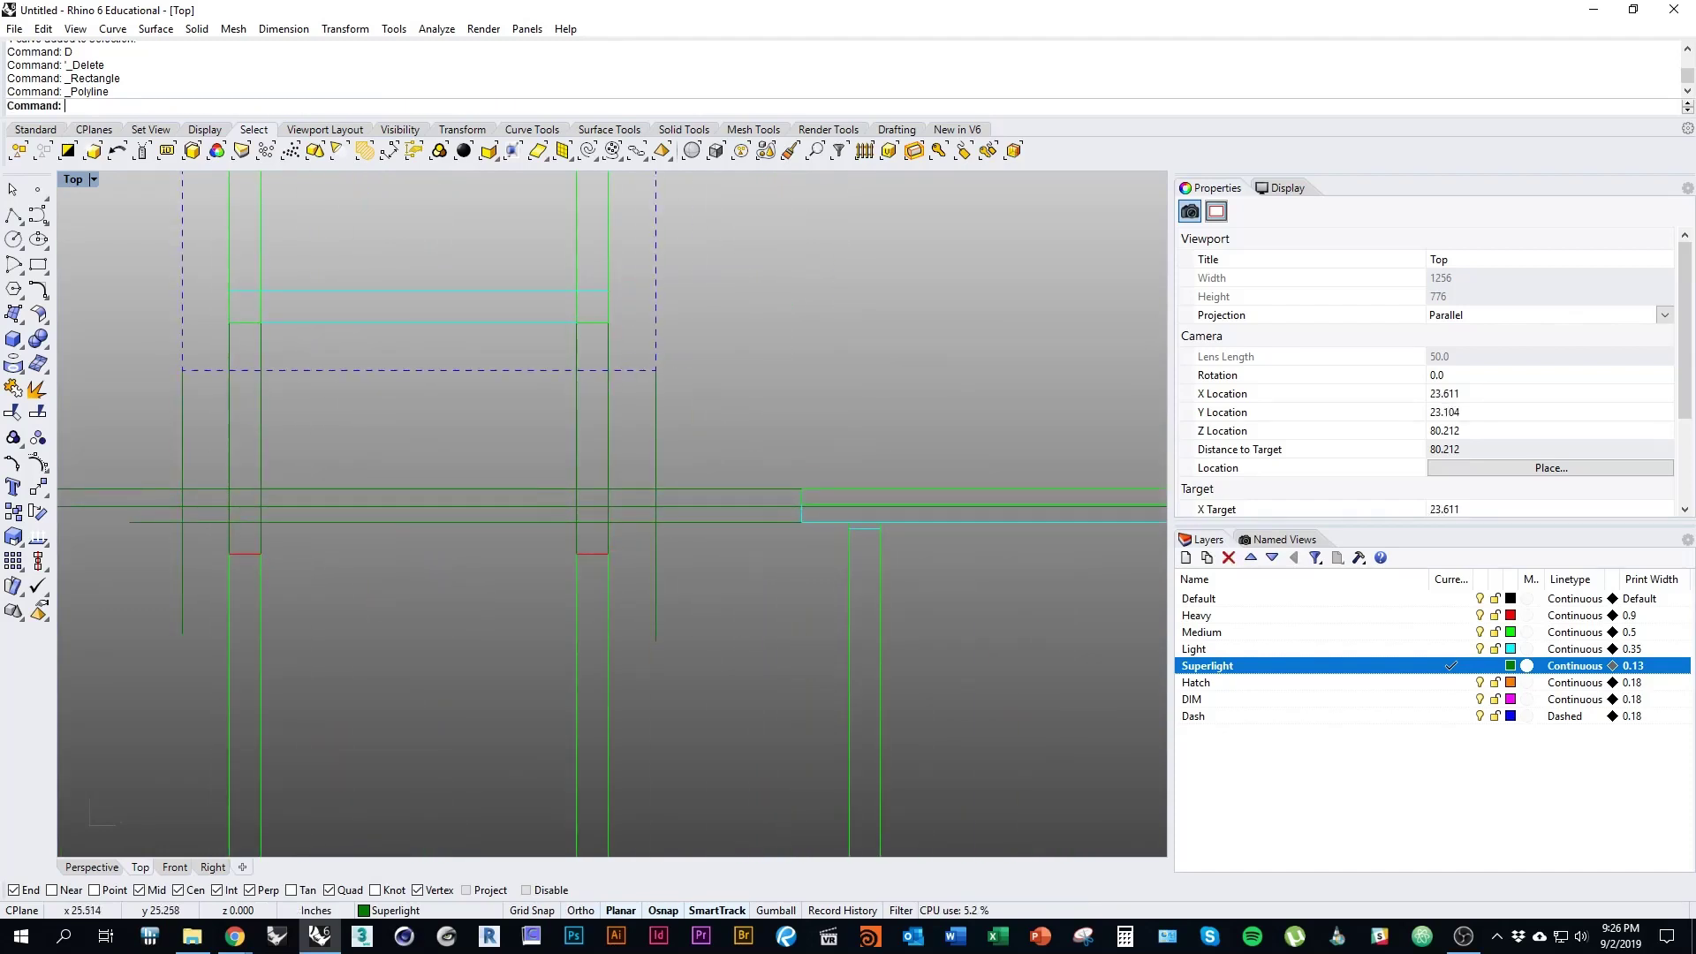
Step: Make Medium the current layer and lock the Superlight layer
scroll(984, 506, "up", 4)
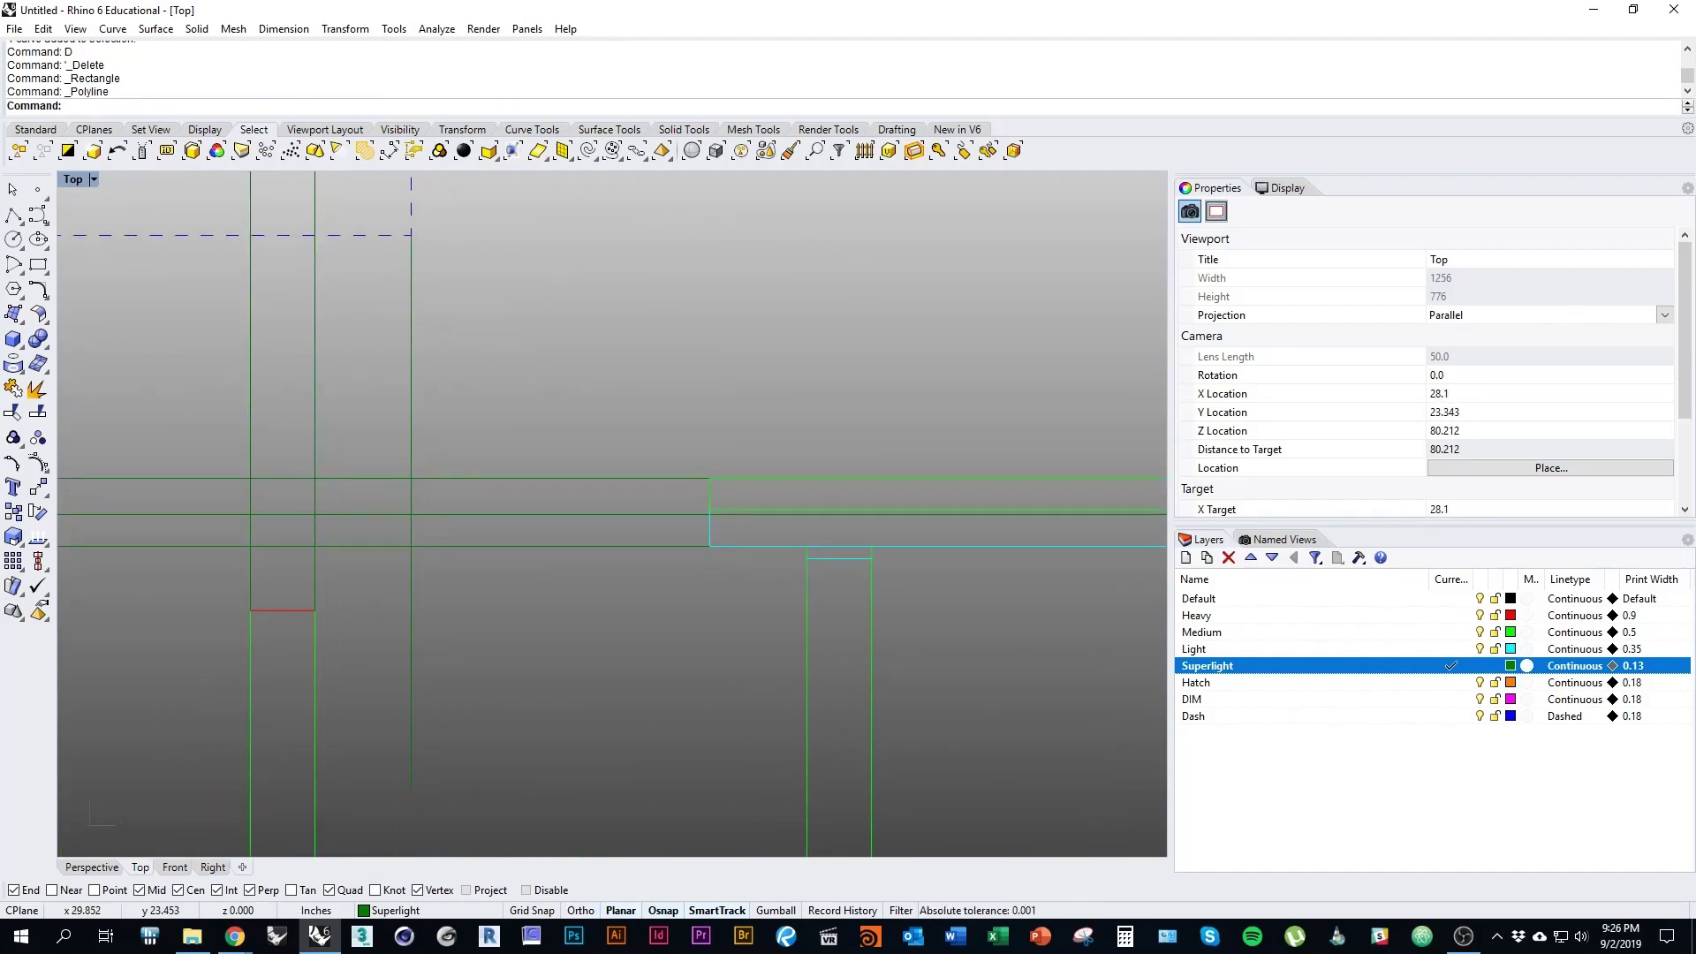
scroll(553, 499, "down", 3)
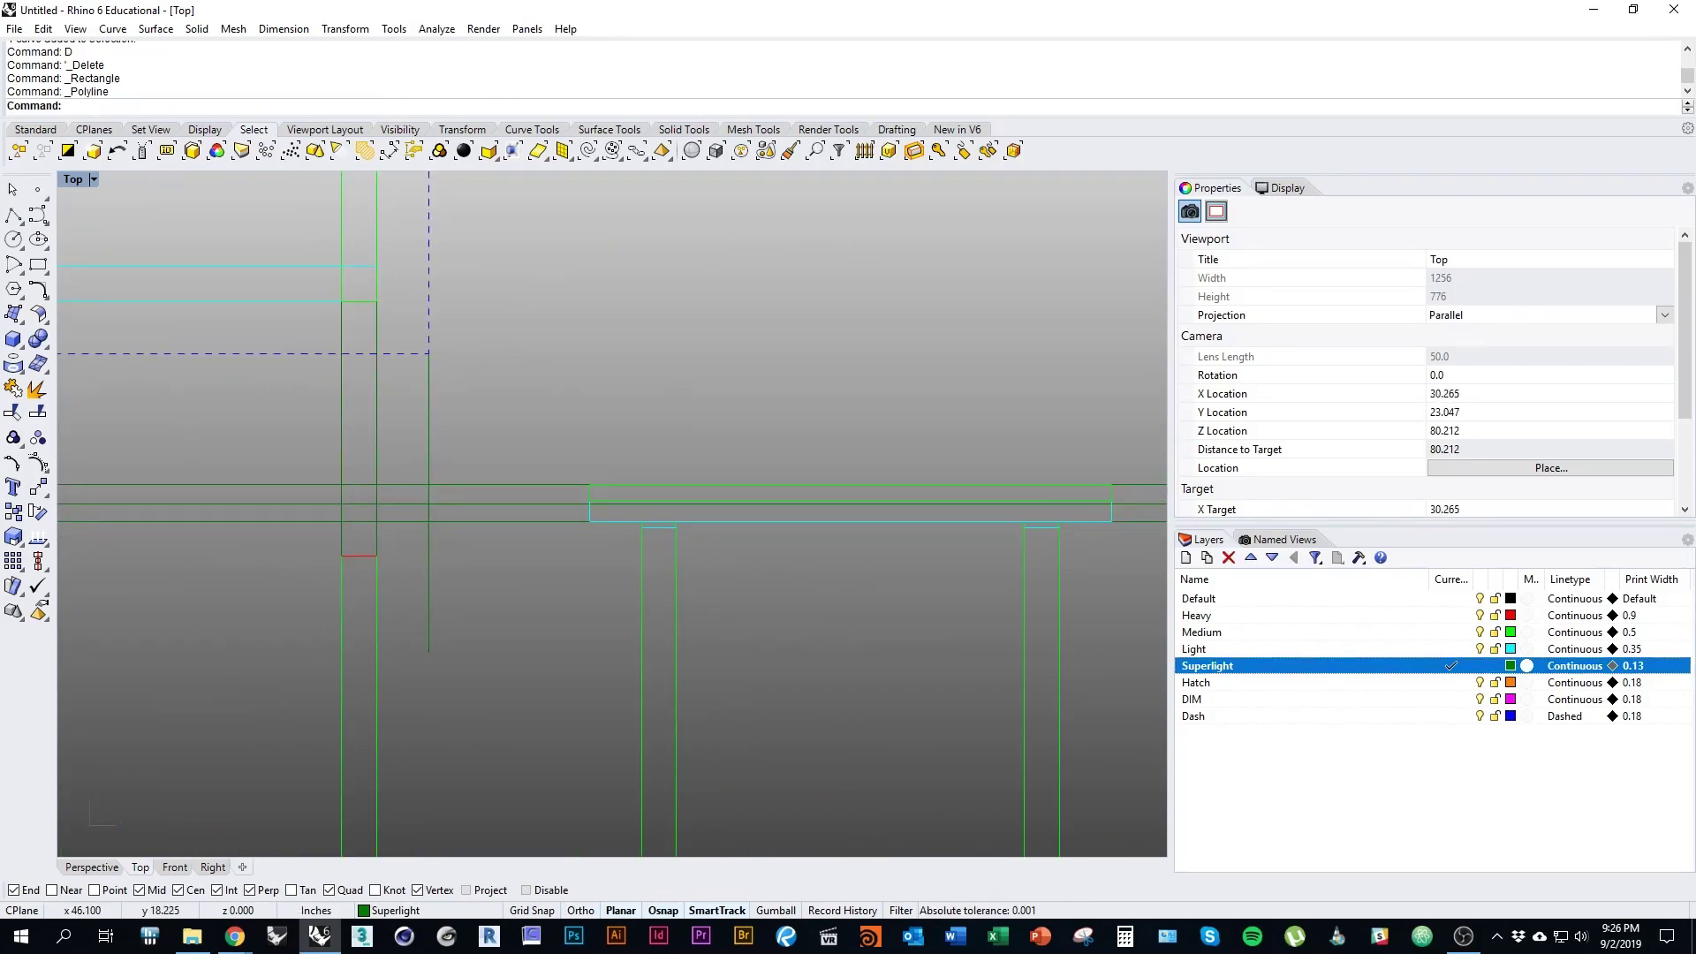
left_click(1450, 632)
right_click_drag(407, 562, 681, 526)
scroll(791, 583, "down", 2)
left_click(1495, 665)
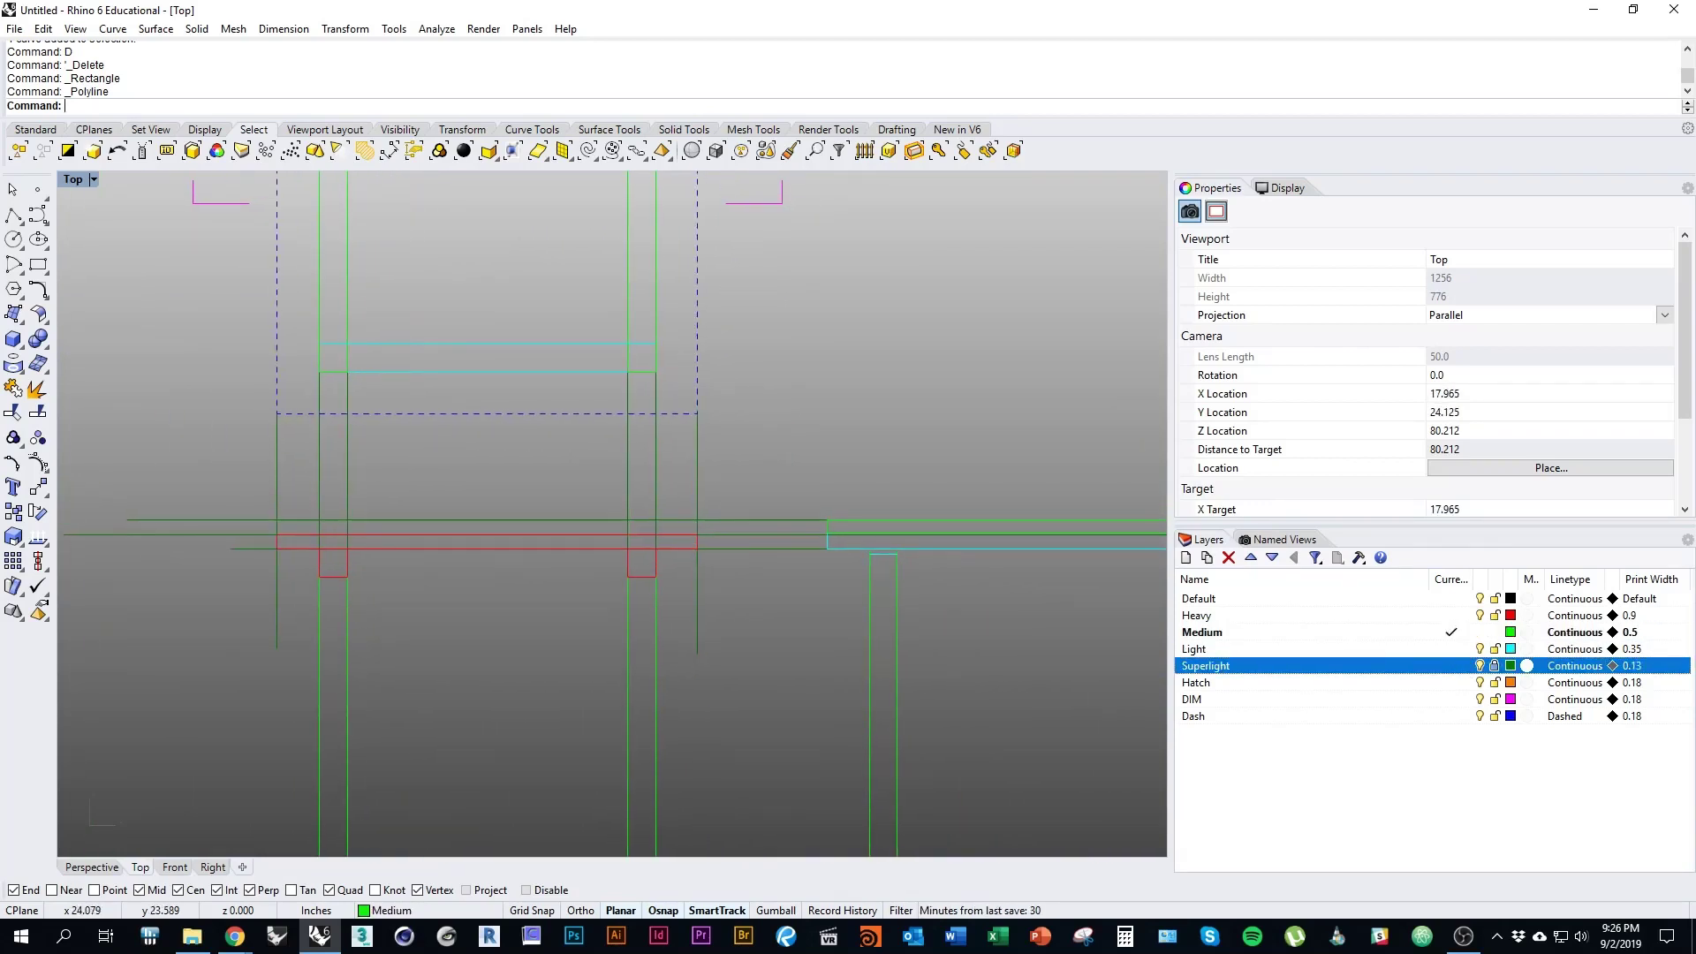
Step: Draw an open three-segment Medium polyline from one upper corner of the cut seat up, across along the topmost construction line, and down to the other
scroll(681, 526, "up", 3)
left_click(13, 215)
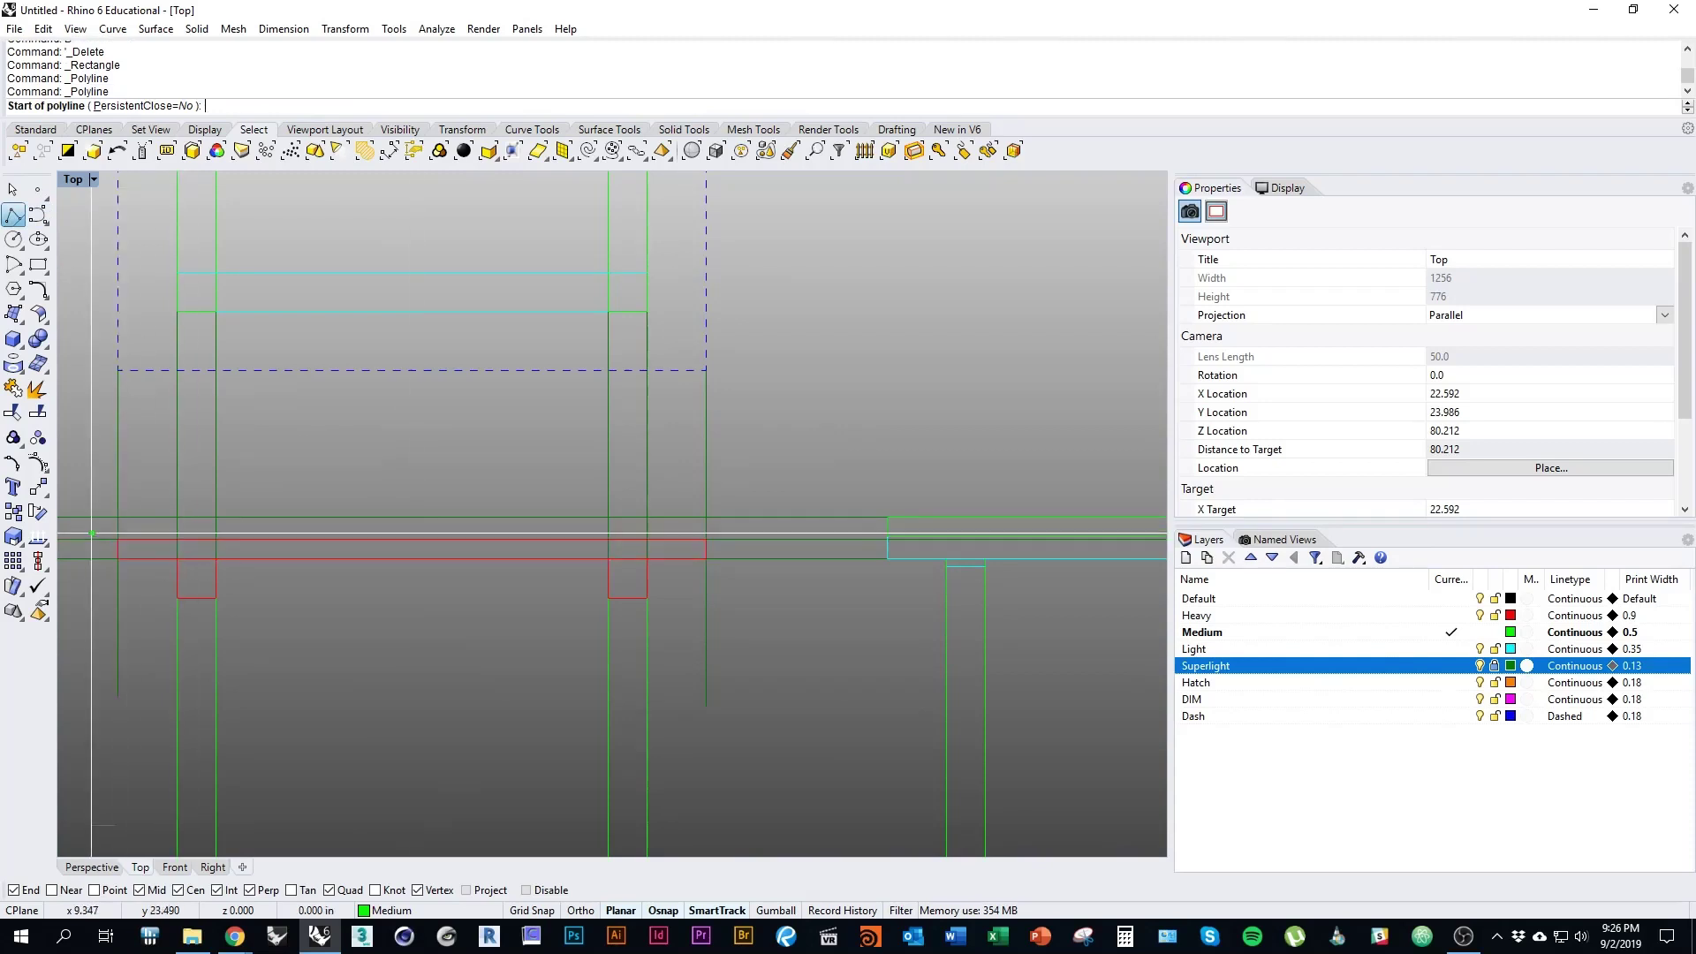
left_click(118, 539)
scroll(110, 513, "up", 17)
right_click_drag(288, 454, 420, 454)
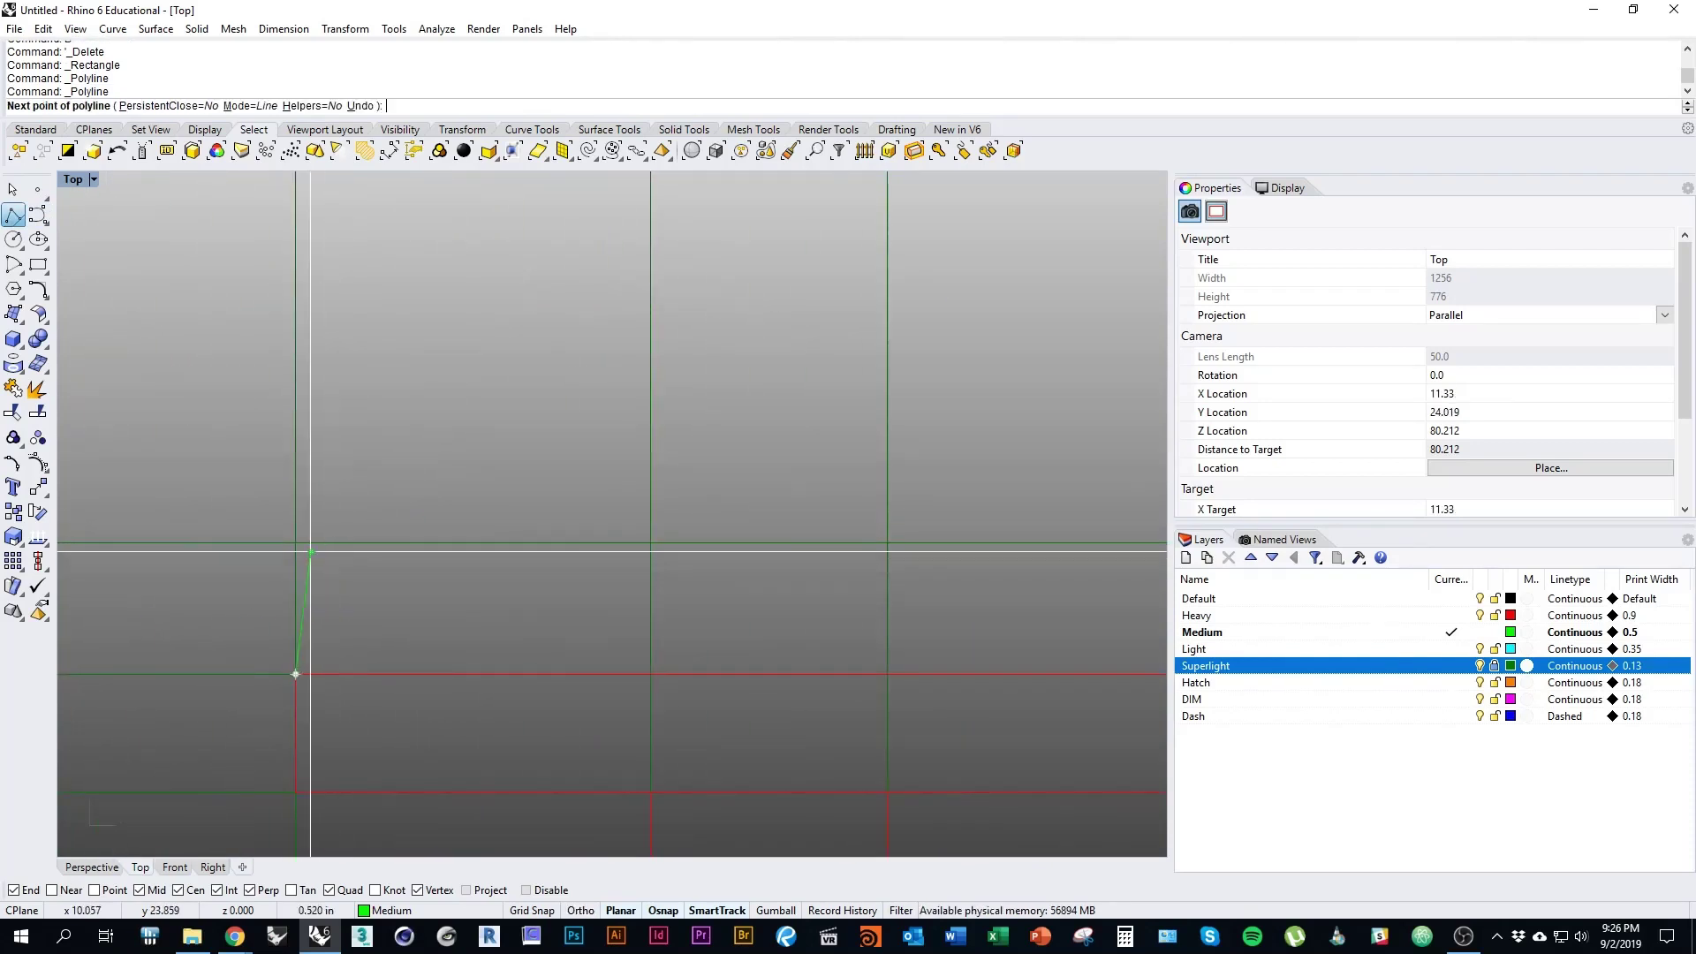
left_click(295, 541)
scroll(232, 485, "down", 11)
right_click_drag(809, 563, 351, 577)
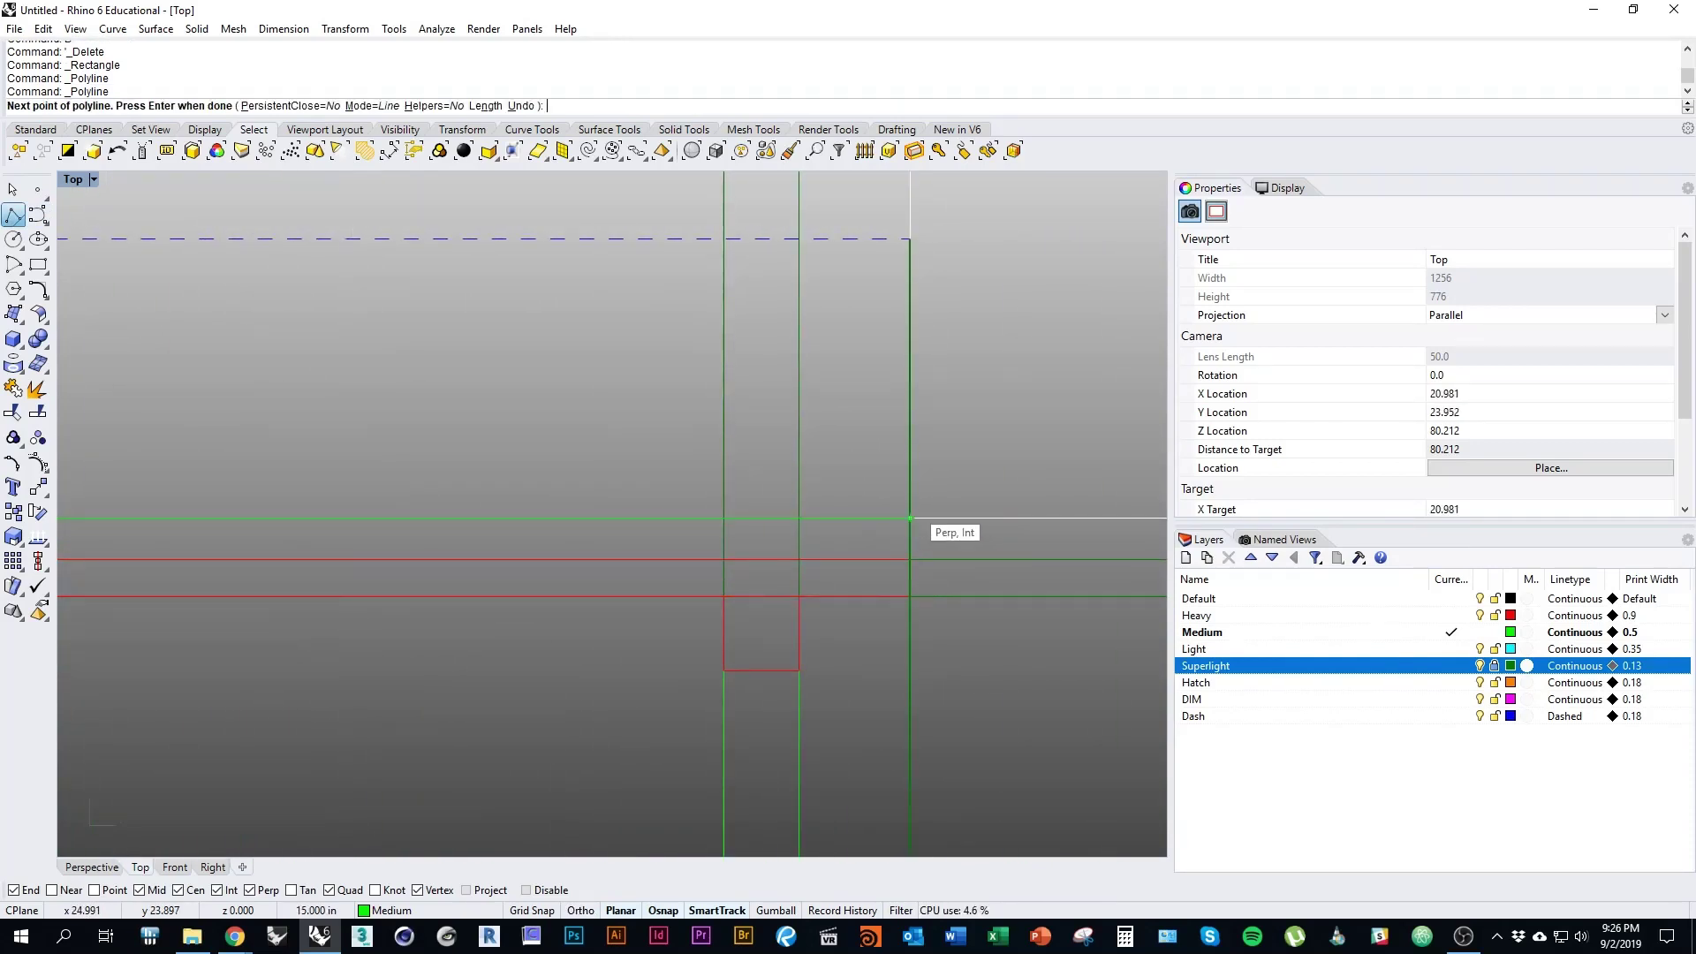
left_click(909, 518)
left_click(909, 559)
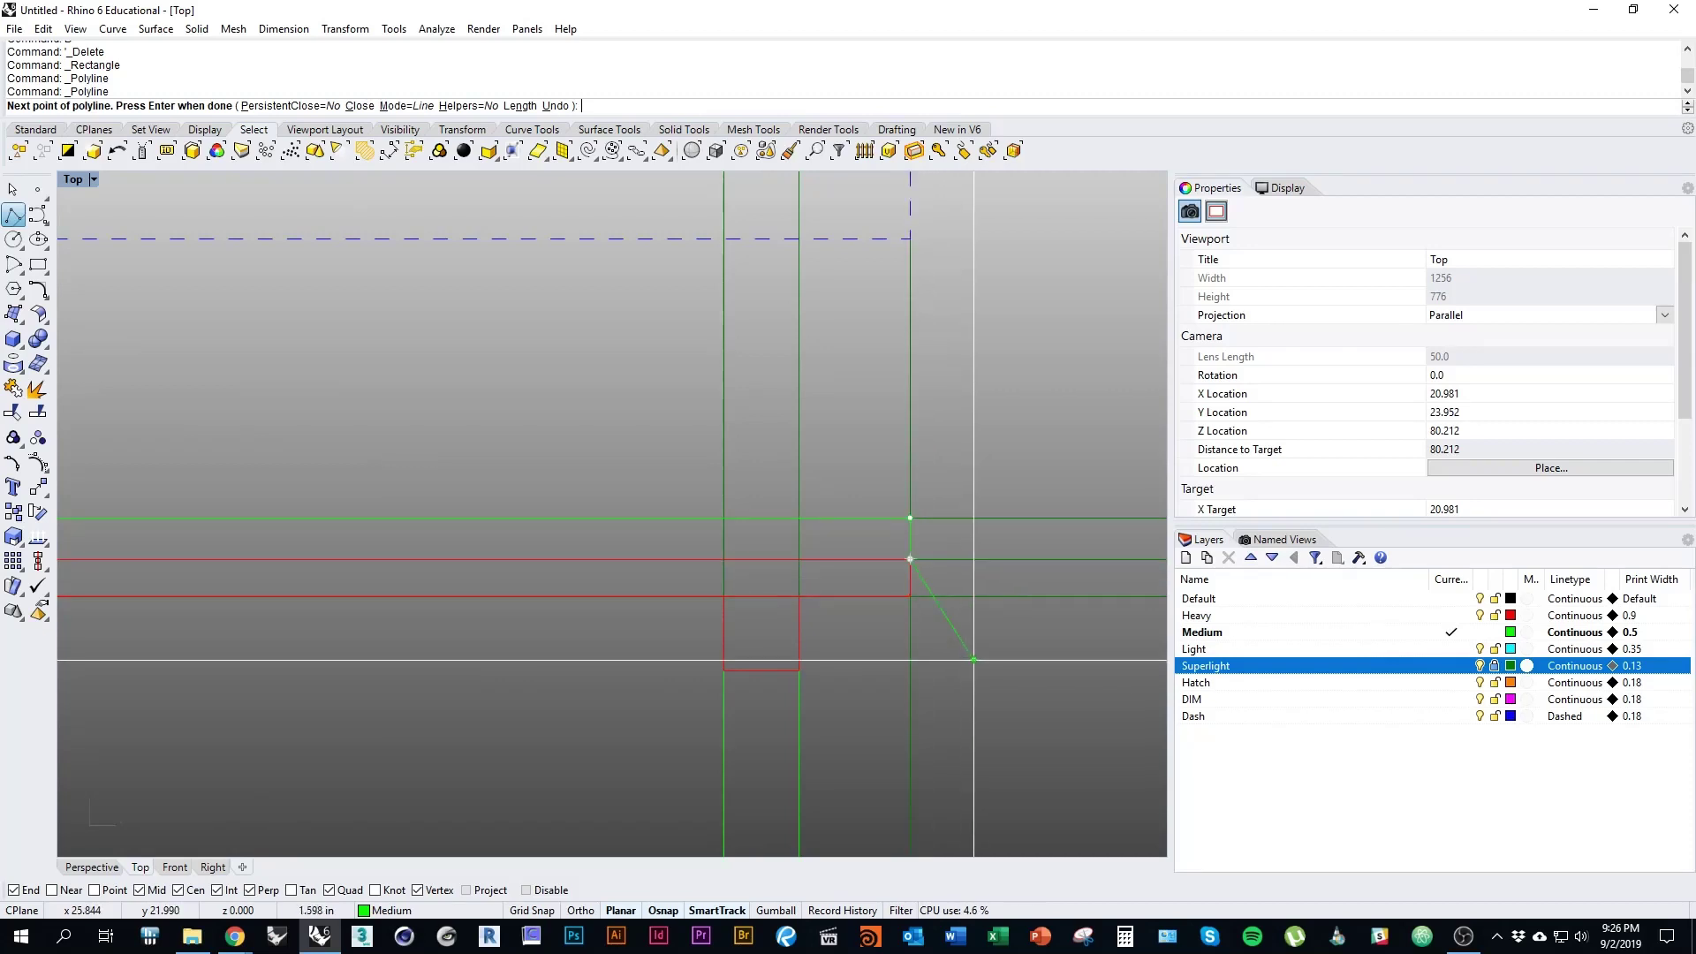
right_click(947, 617)
Step: Examine the curved seat in the rightmost elevation to judge the line weight of the edge beyond the cut
scroll(888, 604, "down", 6)
right_click_drag(894, 593, 935, 569)
scroll(658, 226, "down", 1)
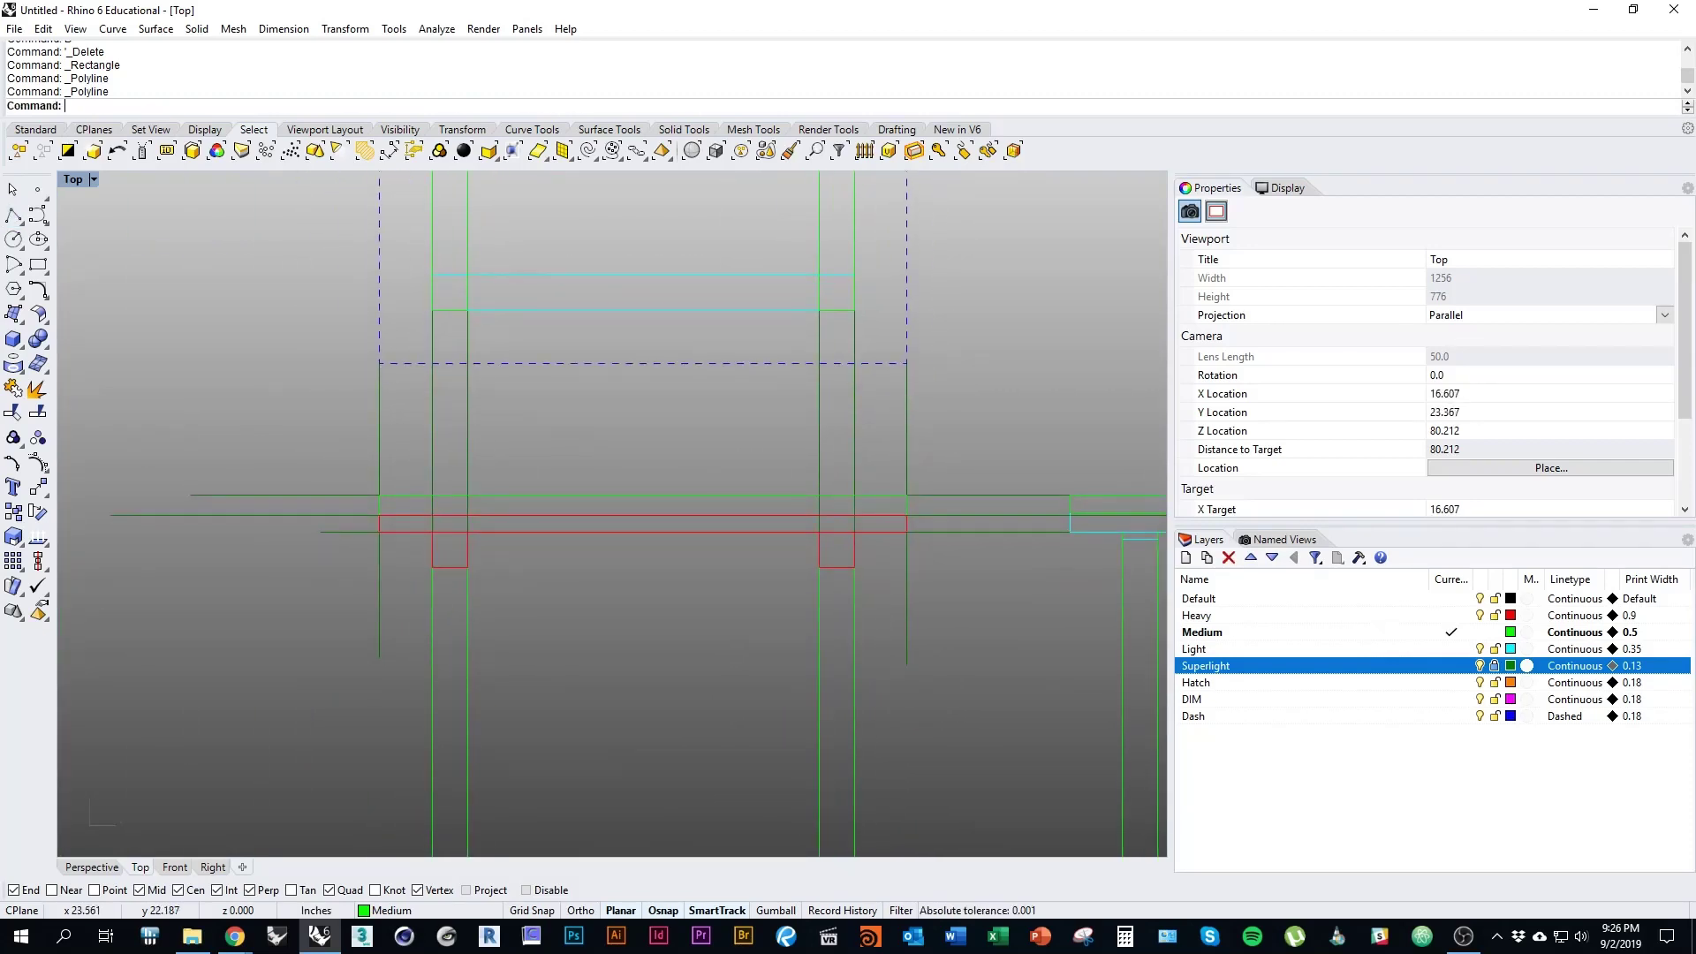
right_click_drag(1055, 439, 240, 489)
scroll(581, 509, "down", 6)
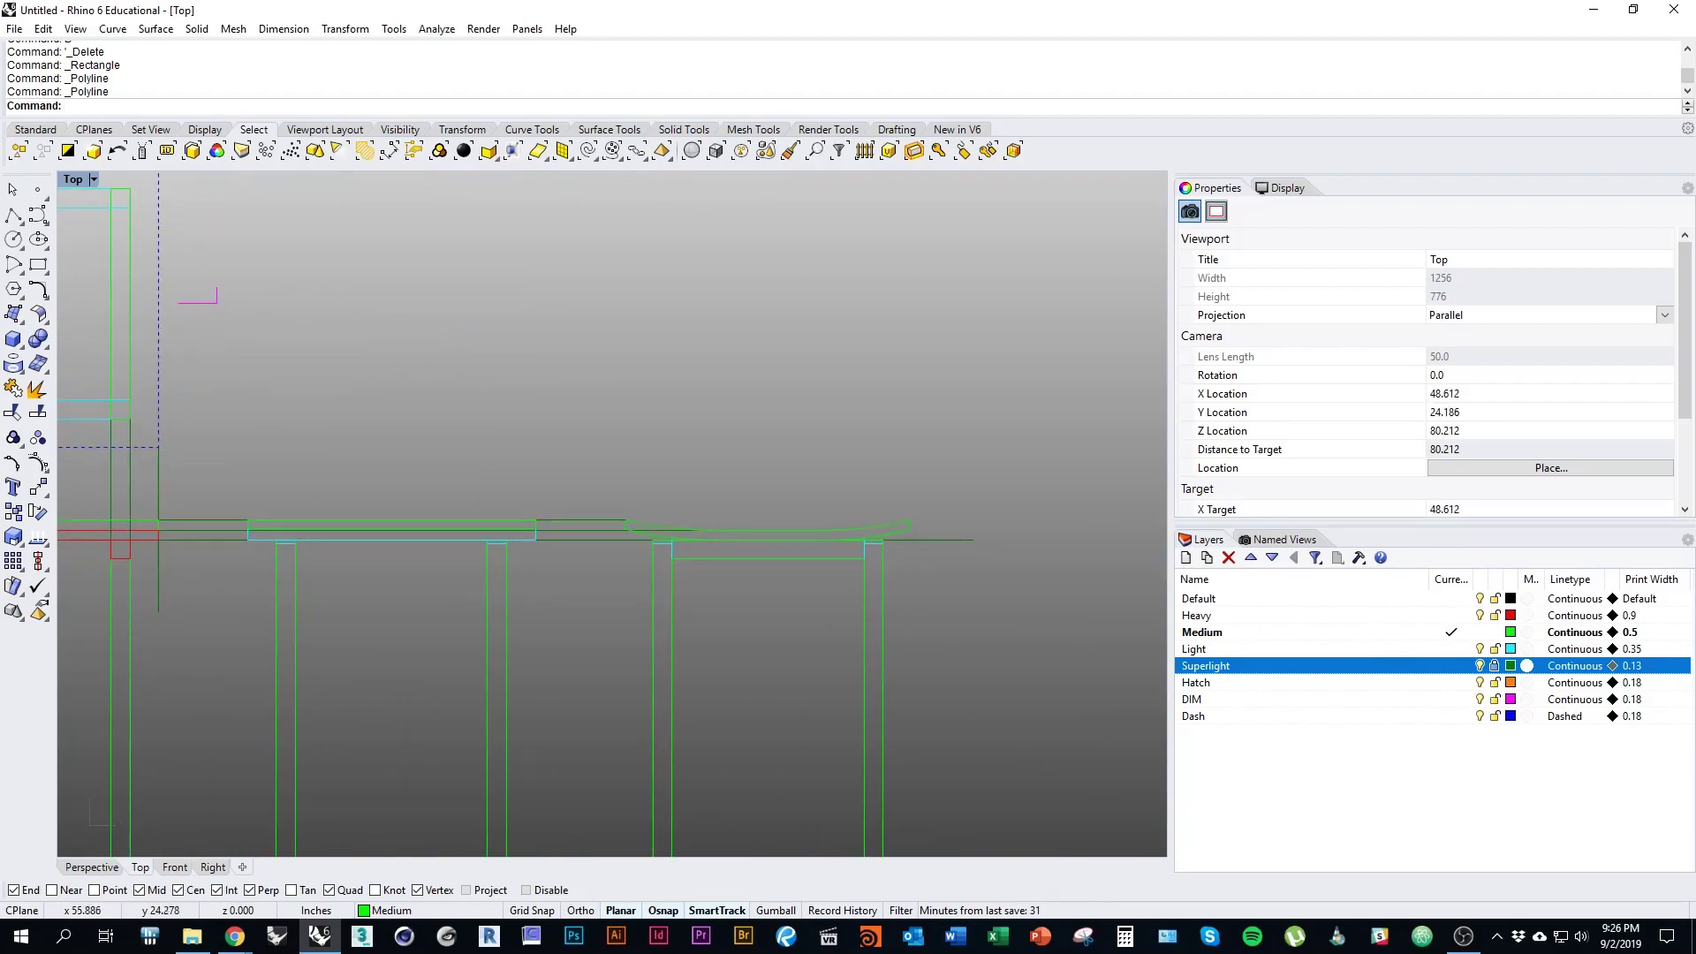
scroll(873, 528, "up", 5)
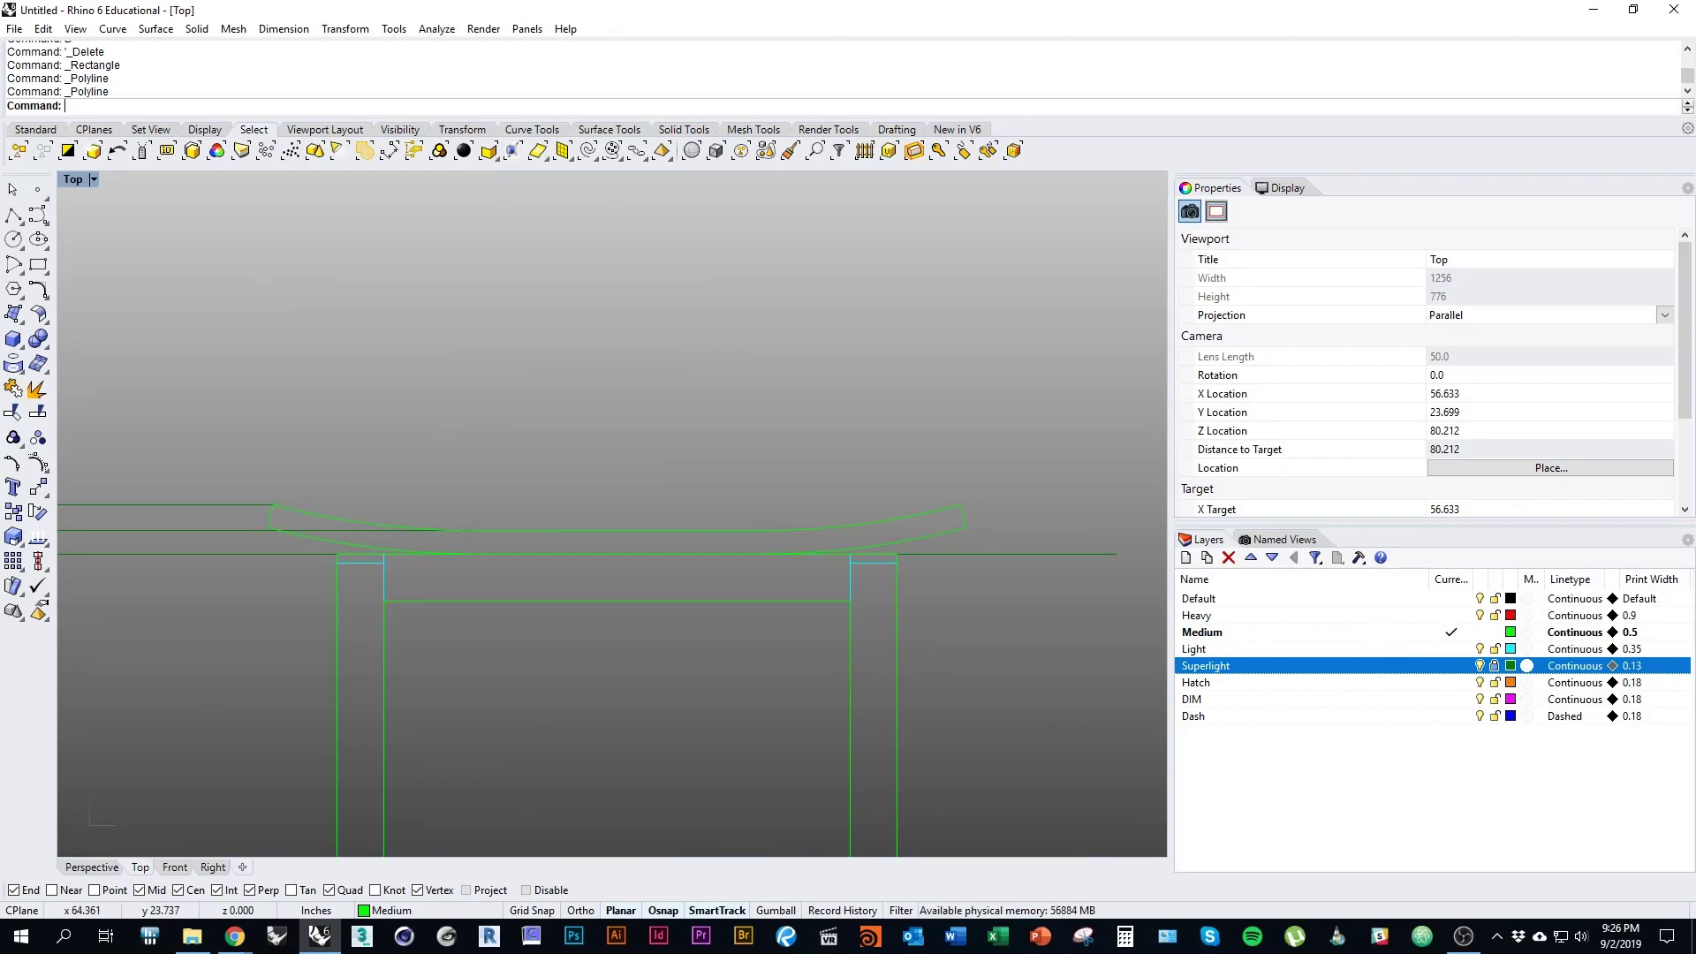
scroll(1007, 473, "down", 7)
mouse_move(394, 502)
right_mouse_down()
mouse_move(626, 533)
mouse_move(653, 516)
right_mouse_up()
Step: Change the open seat outline above the cut seat in the leftmost elevation to the Light layer
scroll(626, 533, "up", 5)
left_click(562, 469)
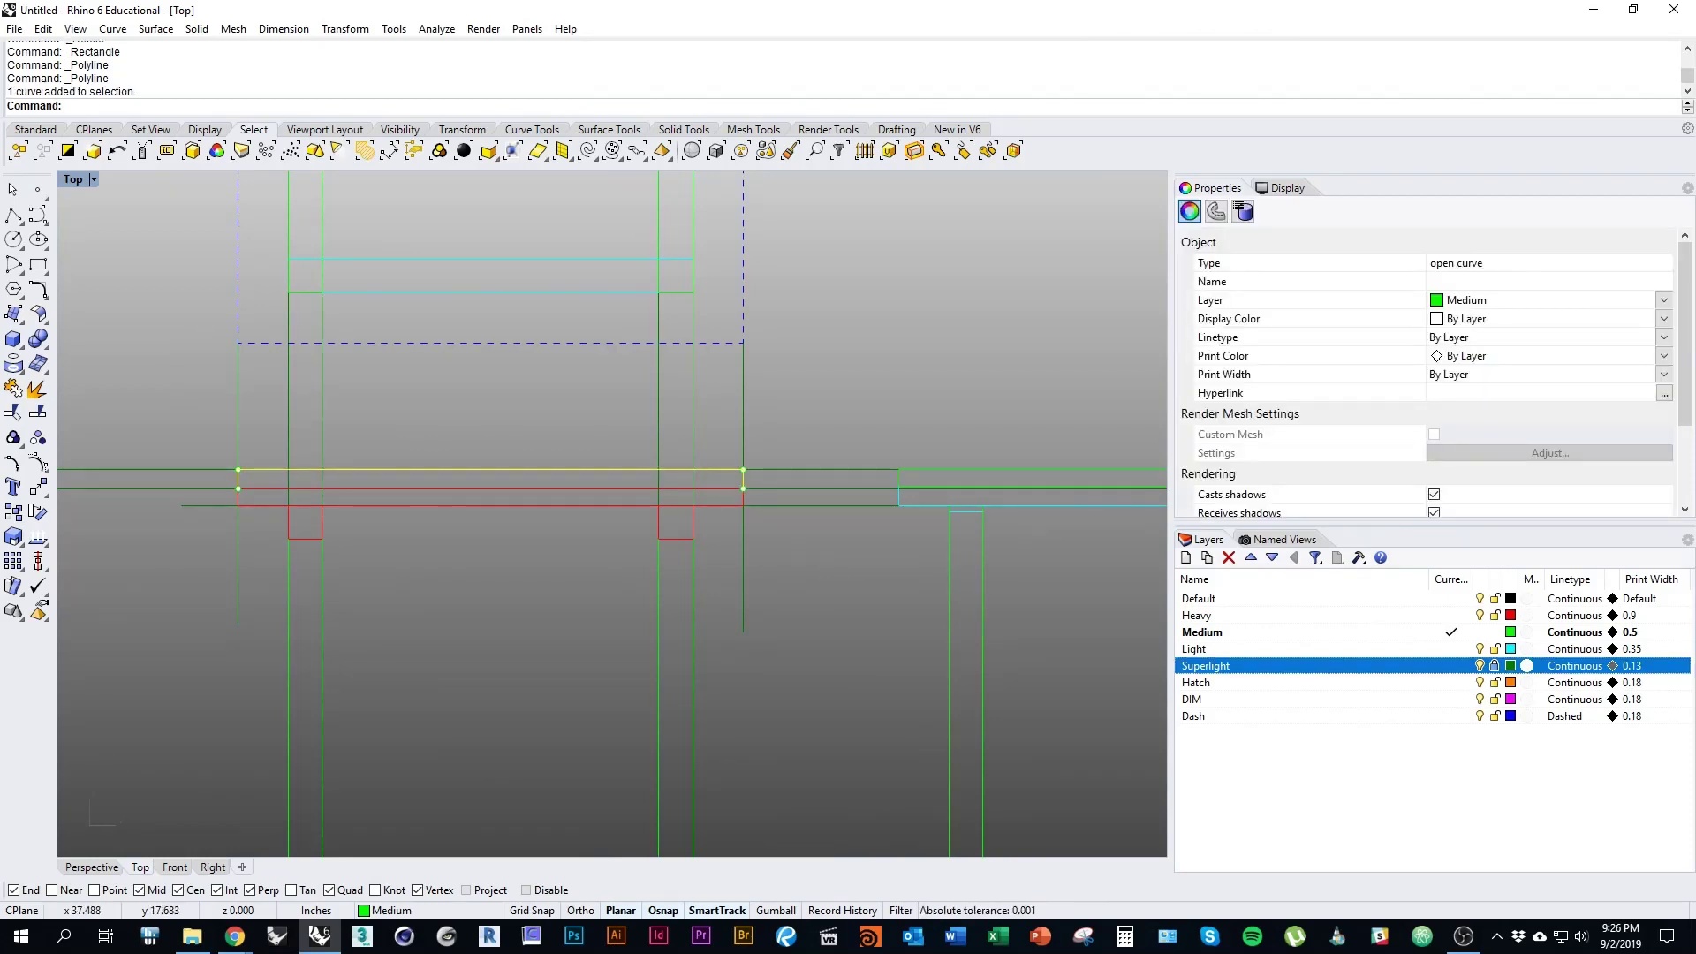
right_click(1288, 652)
left_click(1338, 575)
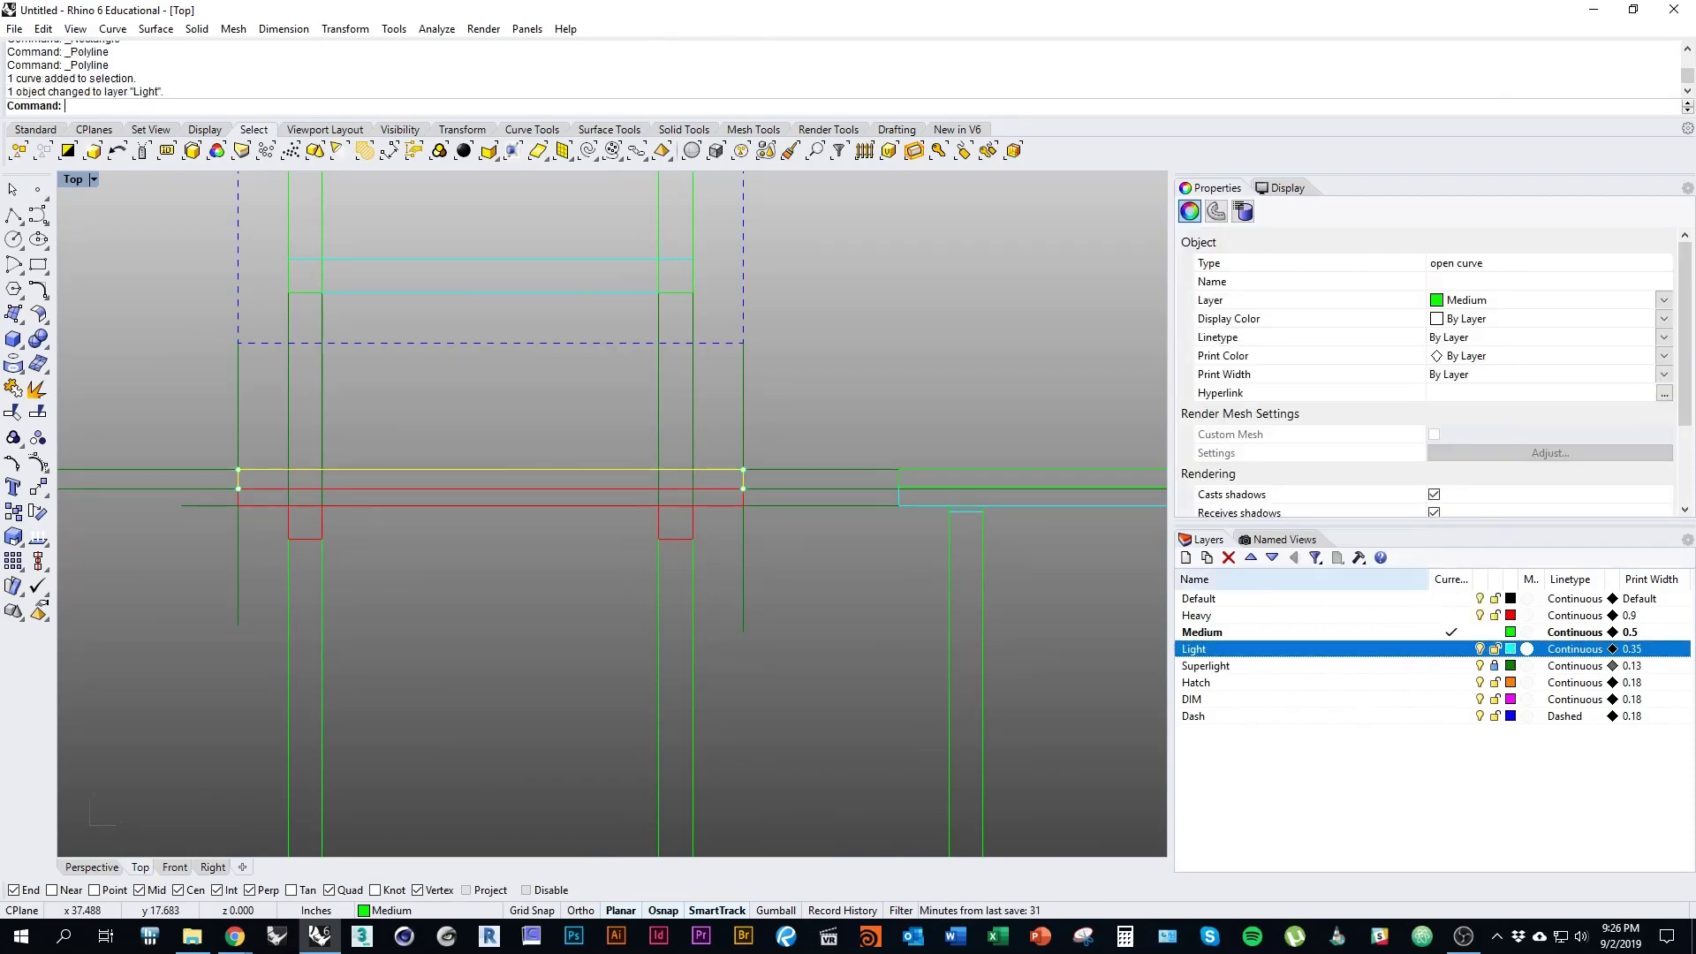
Step: Change the upper and lower edges of the bottom stretcher in the leftmost elevation to the Light layer
right_click_drag(972, 530, 825, 618)
scroll(1003, 455, "down", 4)
mouse_move(573, 636)
right_mouse_down()
mouse_move(686, 351)
mouse_move(623, 610)
mouse_move(633, 716)
mouse_move(653, 482)
right_mouse_up()
scroll(661, 552, "down", 2)
scroll(611, 730, "up", 2)
right_click_drag(609, 731, 623, 701)
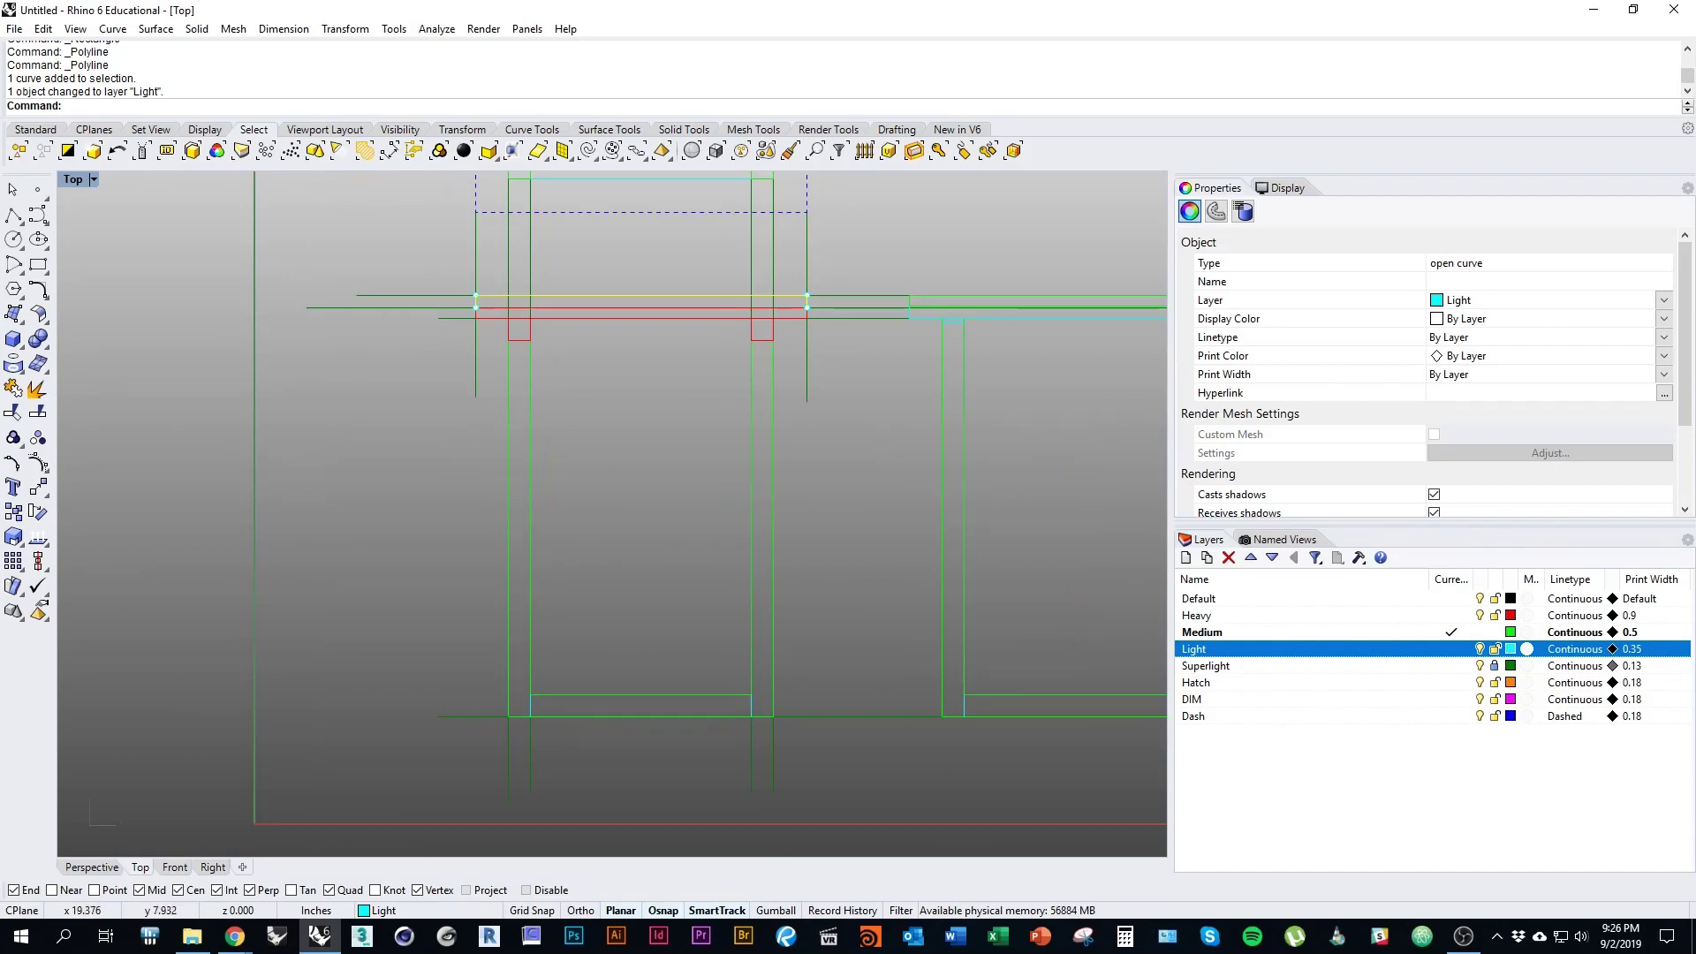
left_click_drag(683, 648, 610, 752)
right_click(1333, 646)
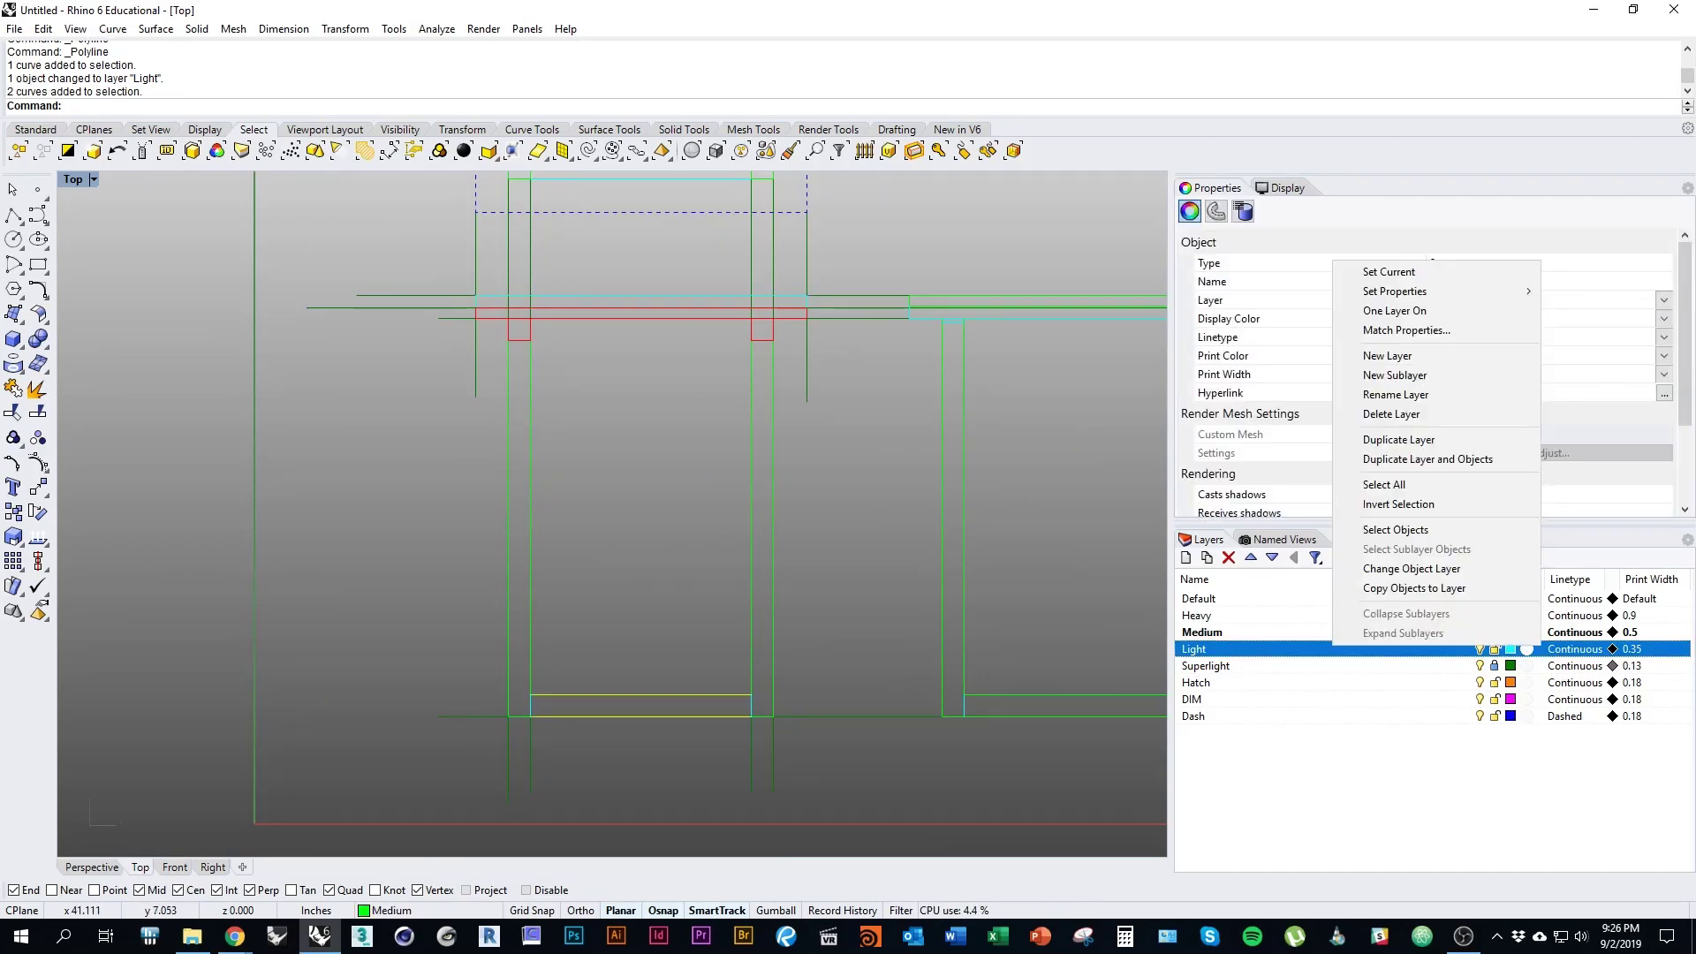
left_click(1410, 568)
key("Escape")
Step: Review the line weights of the section, the plan above it and the two other elevations
scroll(737, 590, "down", 2)
right_click_drag(737, 590, 714, 677)
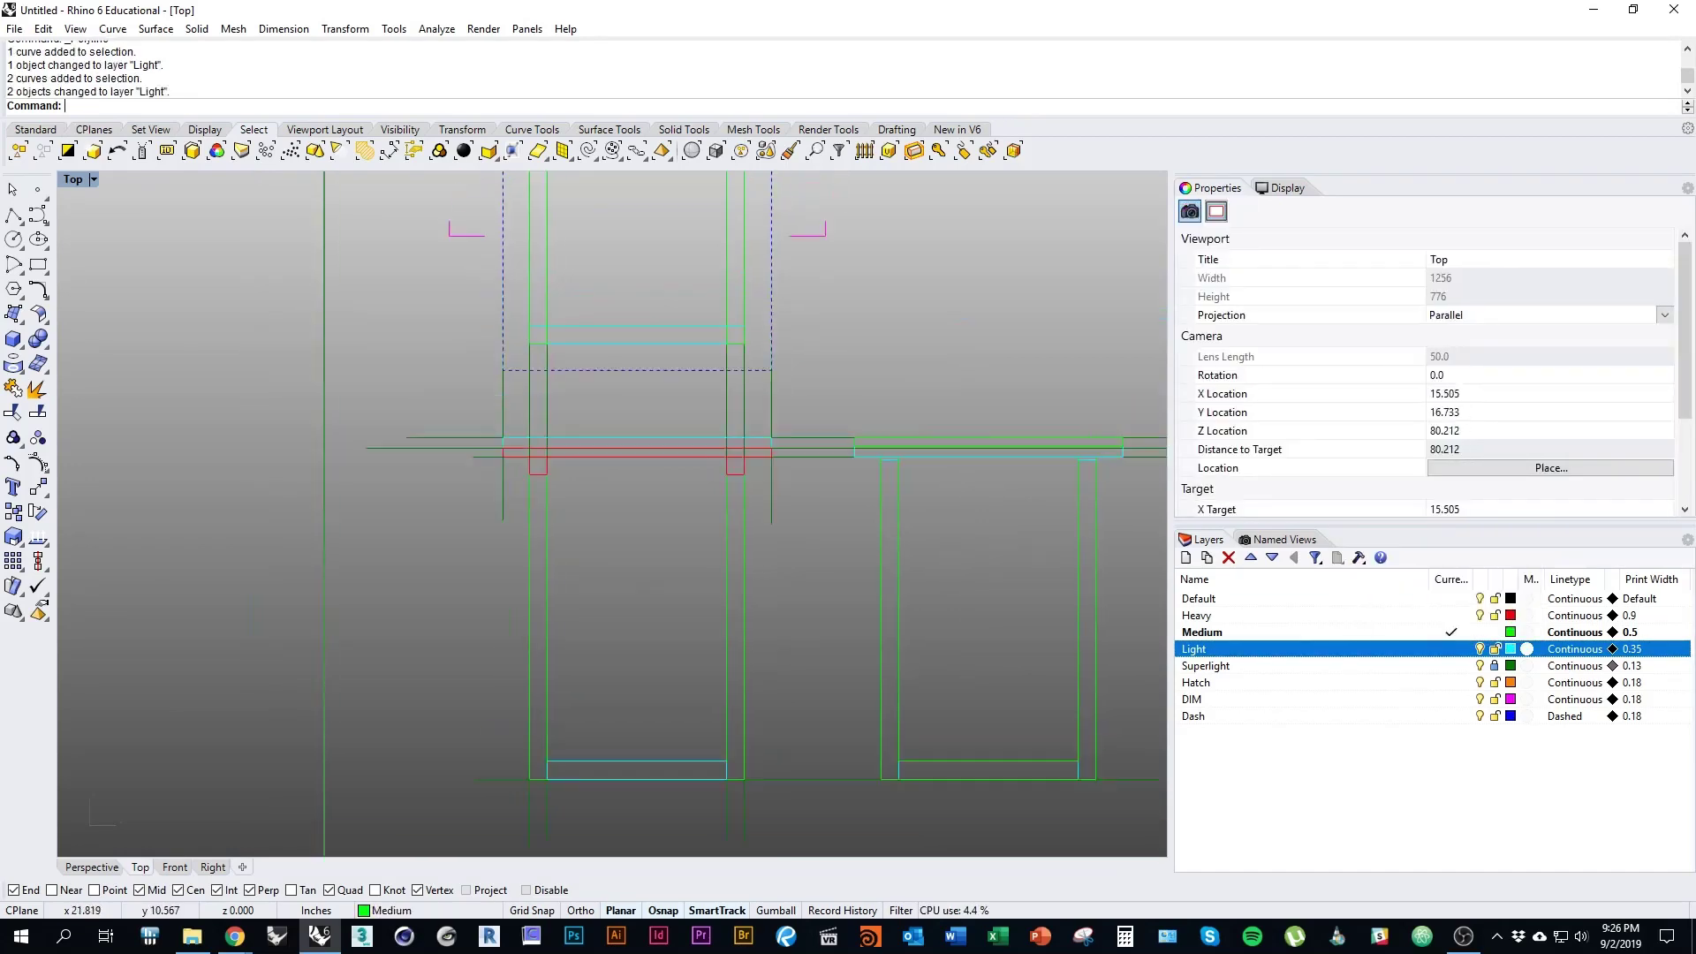
scroll(623, 746, "down", 2)
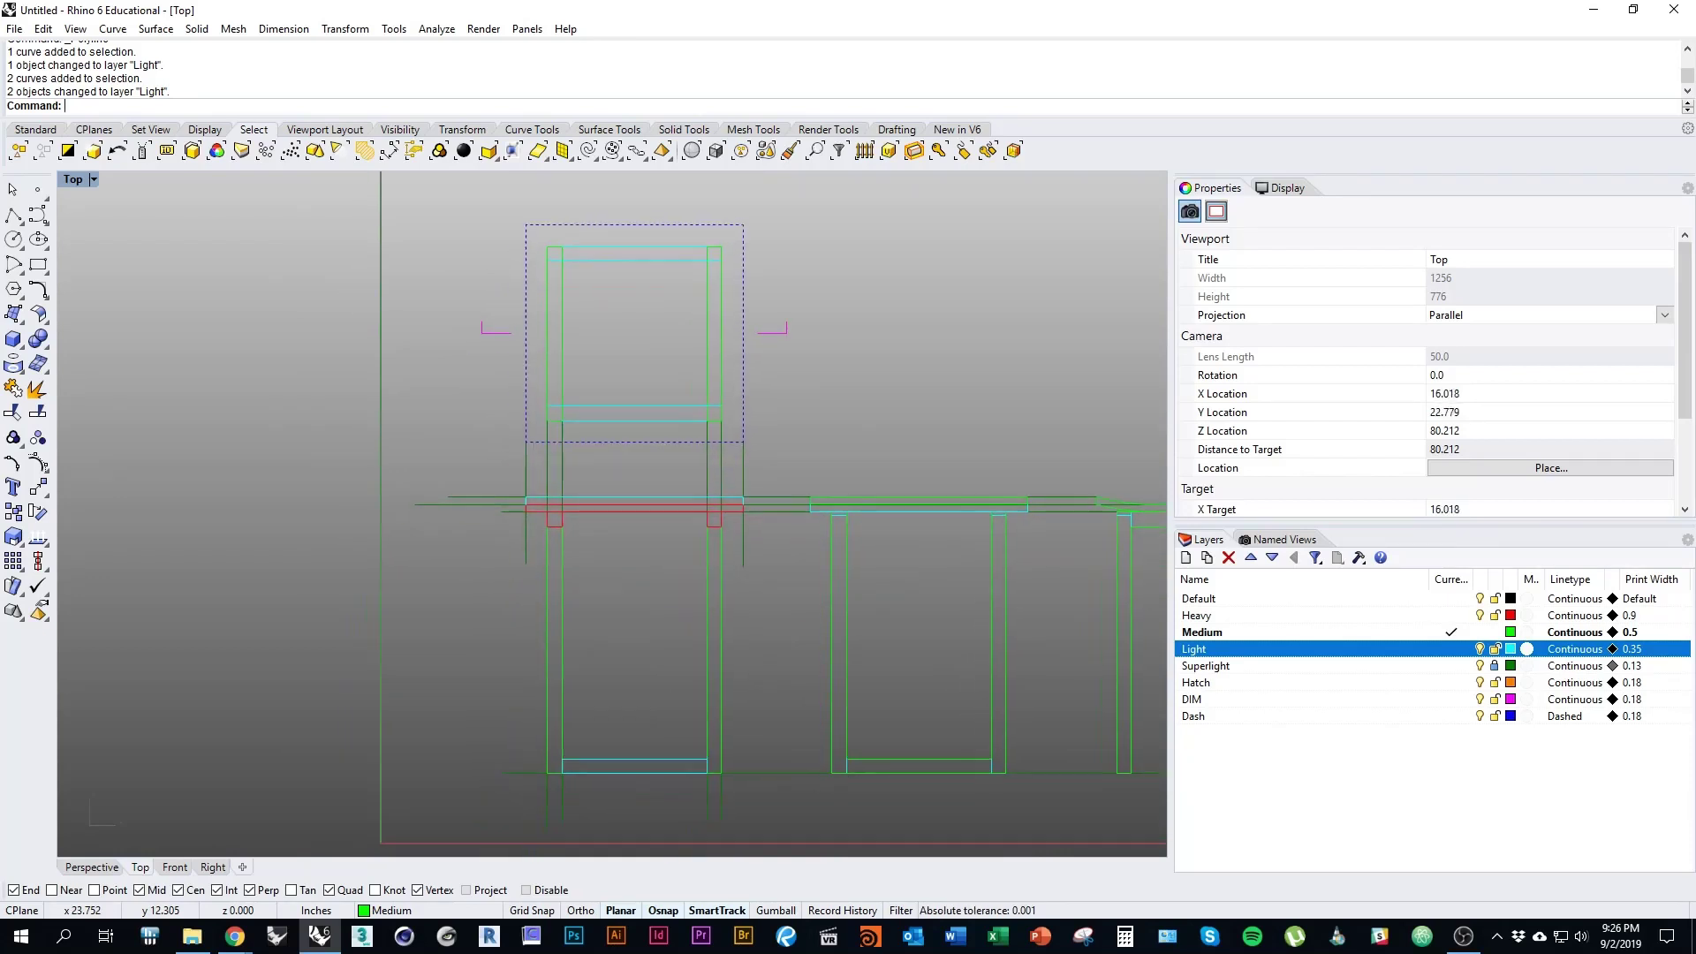
scroll(670, 795, "up", 3)
right_click_drag(477, 718, 293, 797)
scroll(471, 720, "down", 4)
scroll(221, 672, "down", 3)
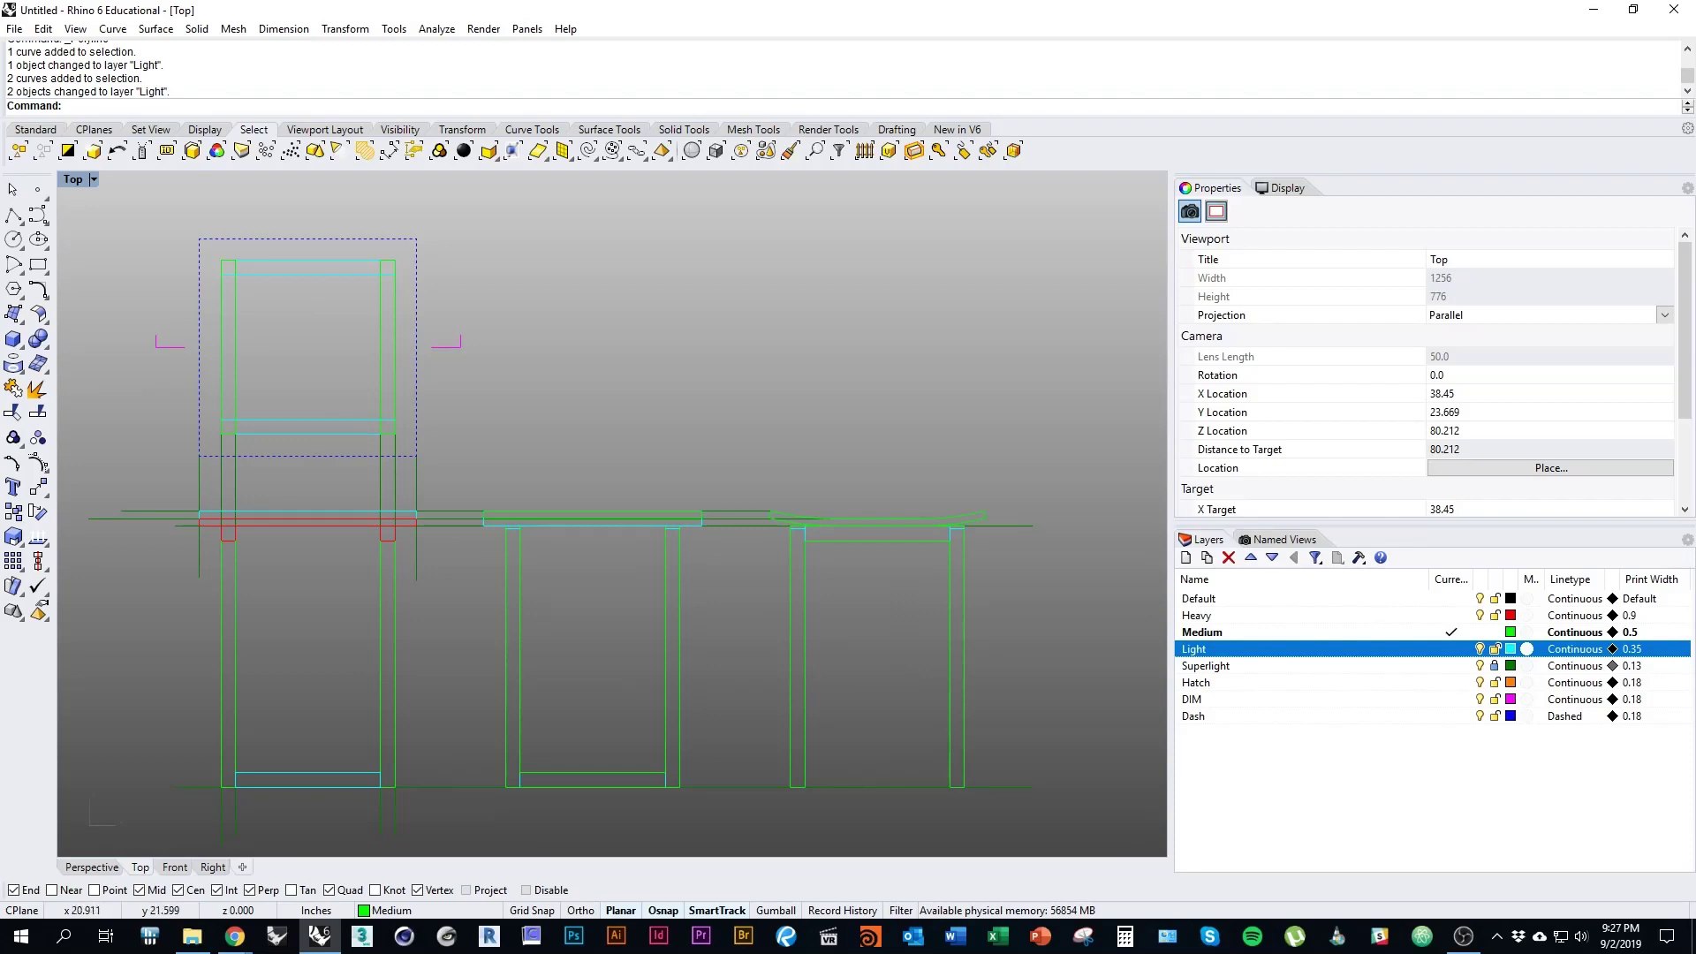
key("alt+Tab")
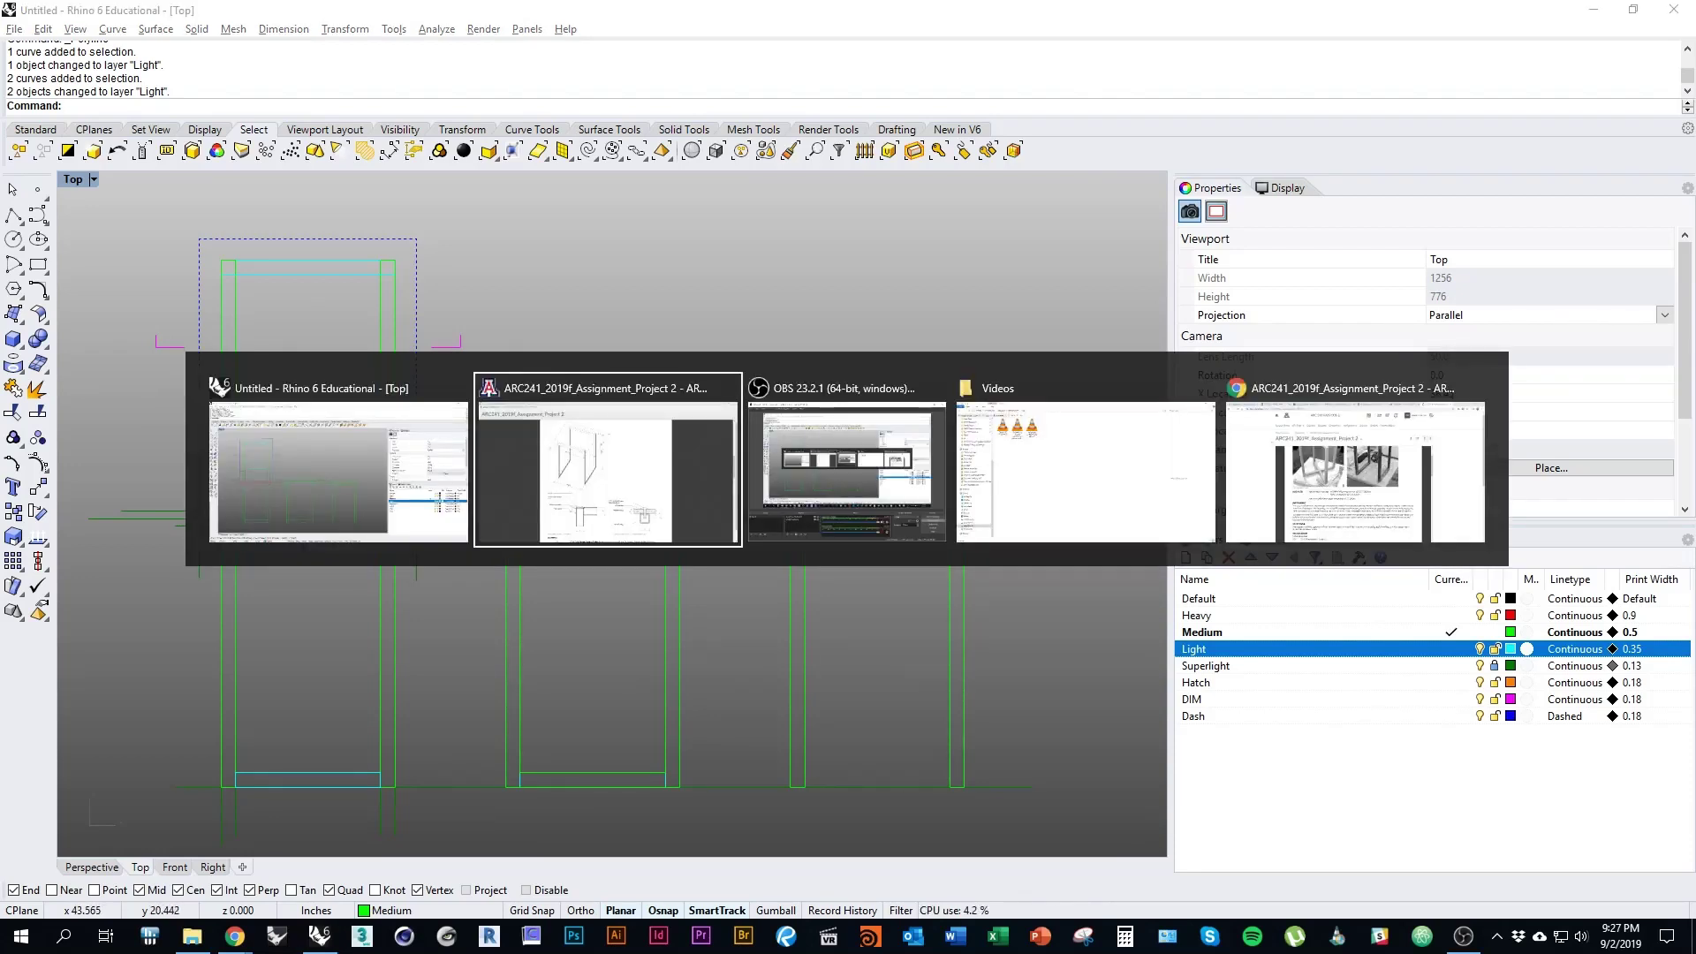
key("alt+Tab")
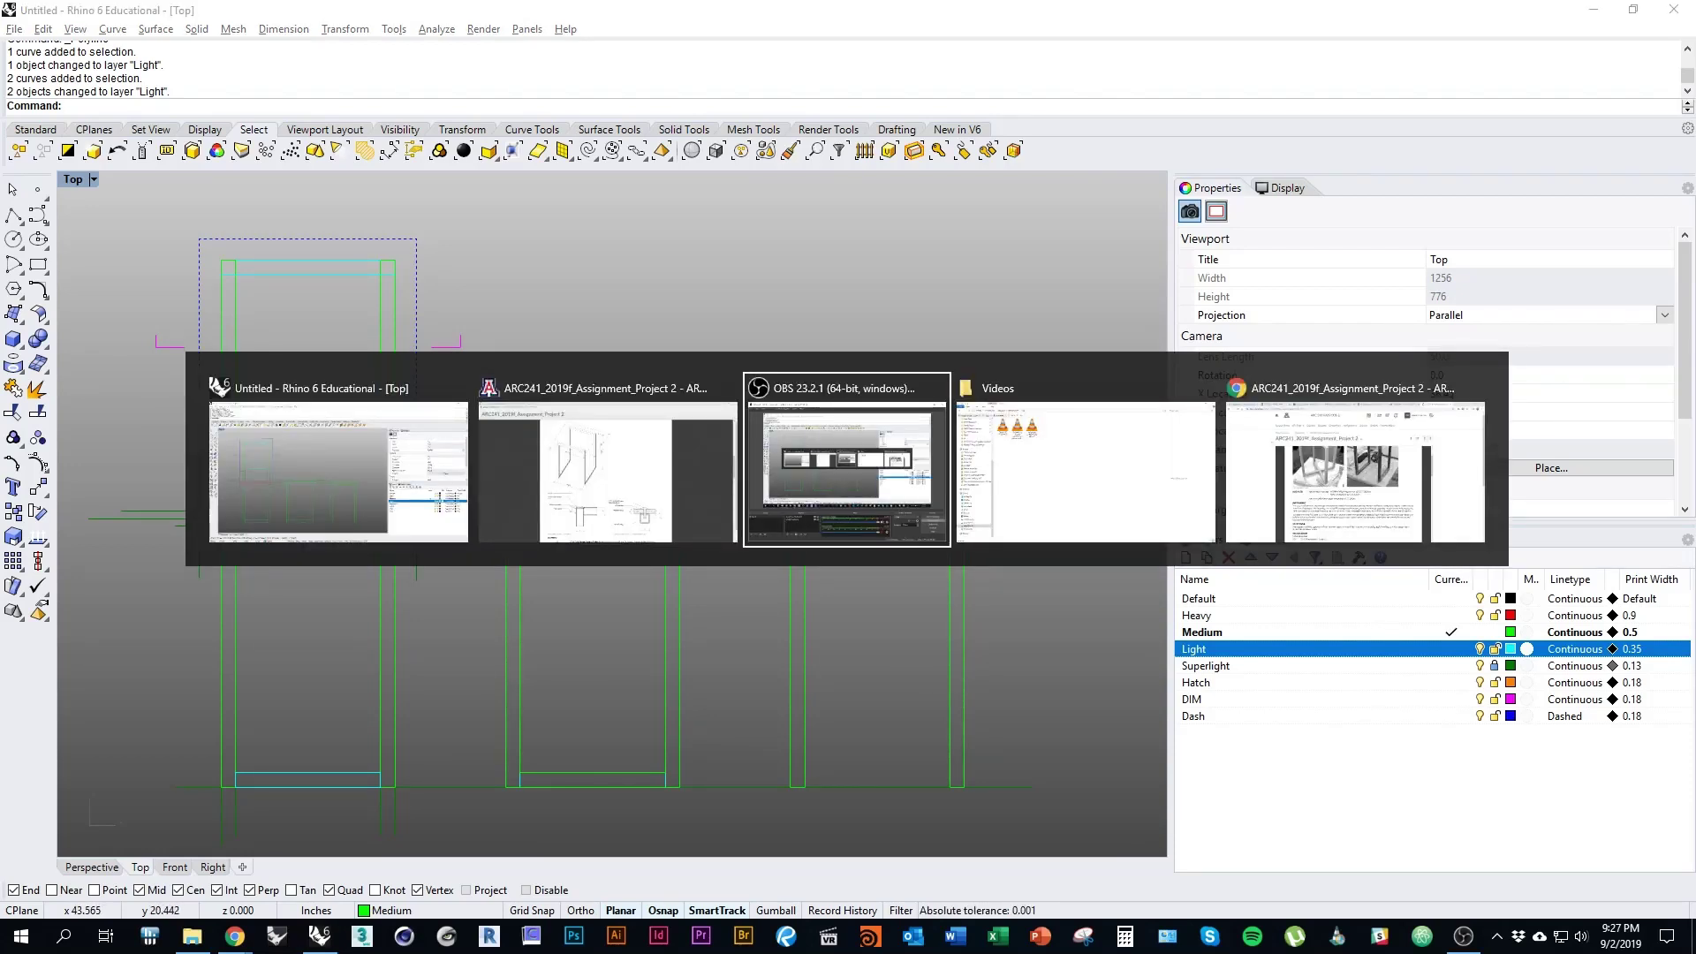